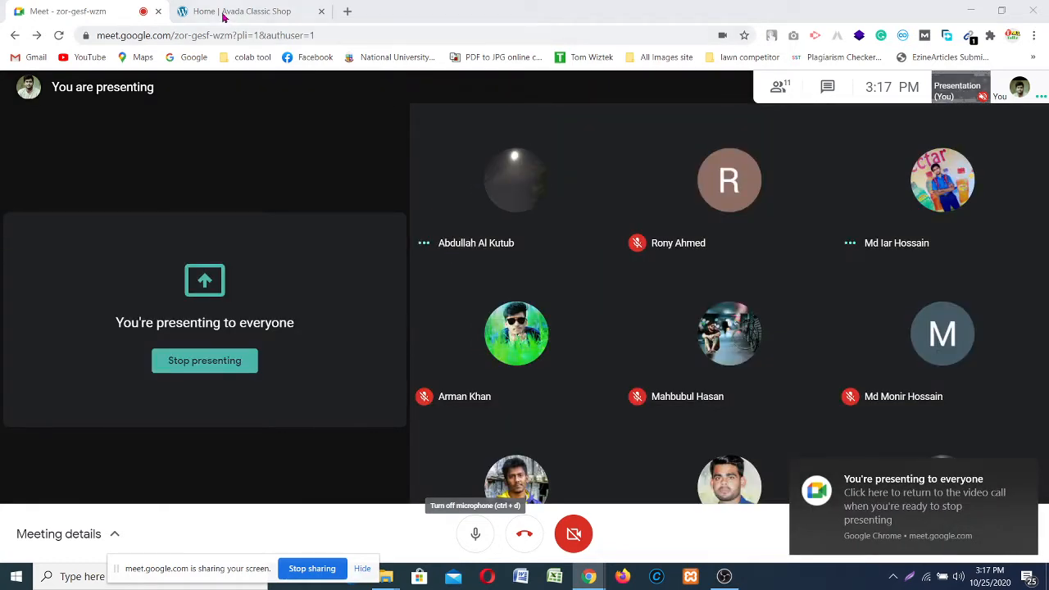
Step: Switch to the 'Home | Avada Classic Shop' tab and scroll through the Divi home page
left_click(223, 13)
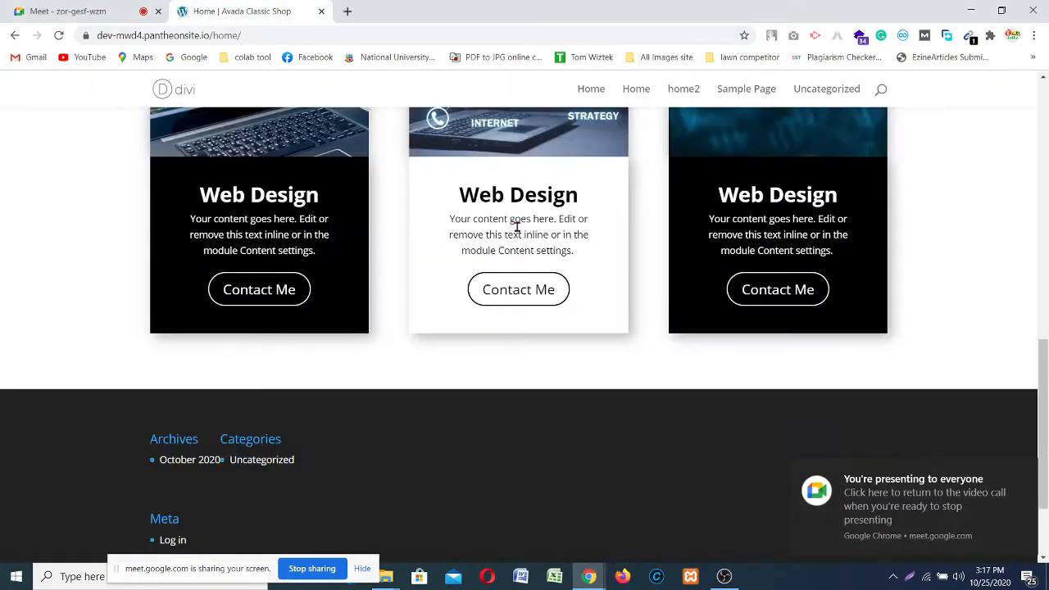
scroll(276, 292, "up", 10)
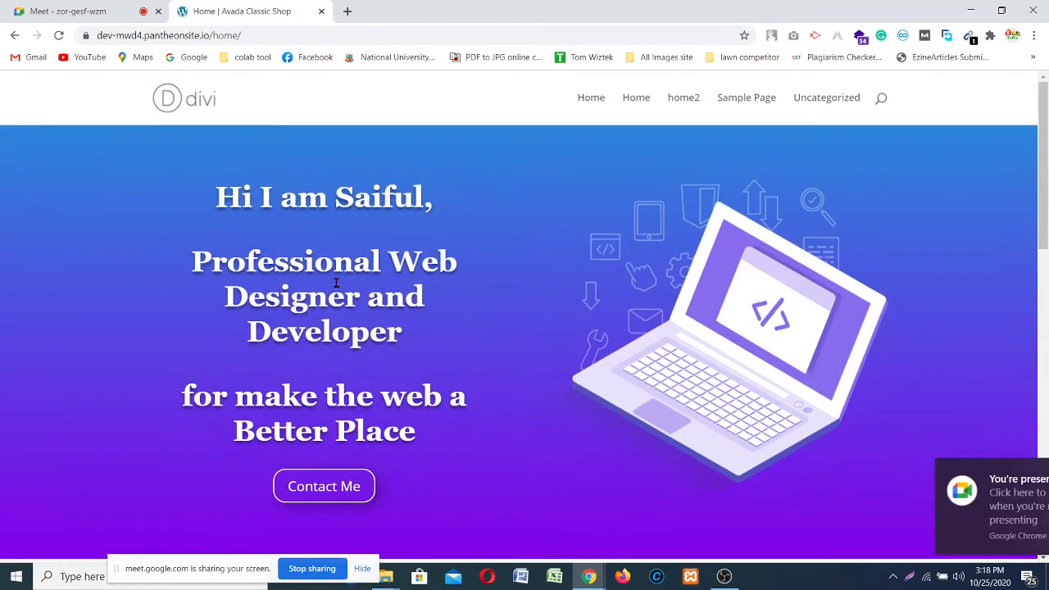
scroll(335, 279, "down", 1)
scroll(335, 278, "up", 1)
scroll(459, 262, "down", 10)
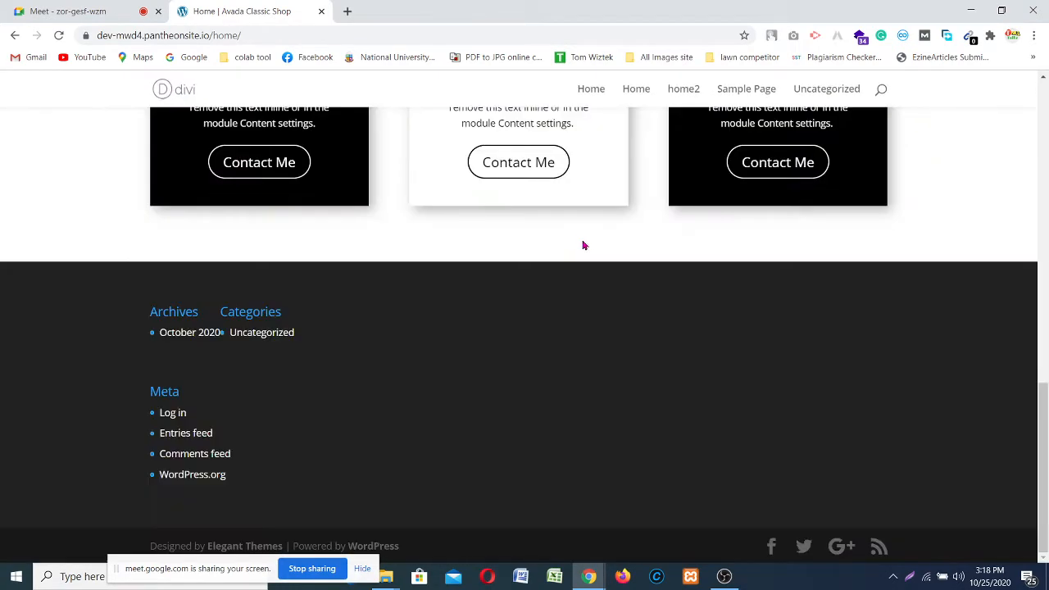
scroll(583, 245, "up", 10)
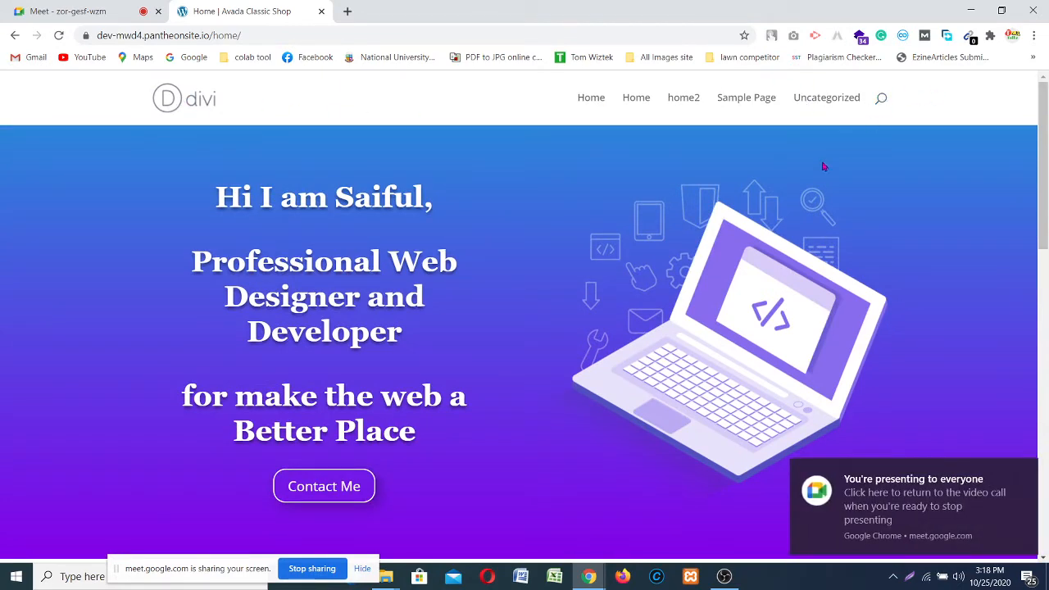
scroll(498, 377, "down", 10)
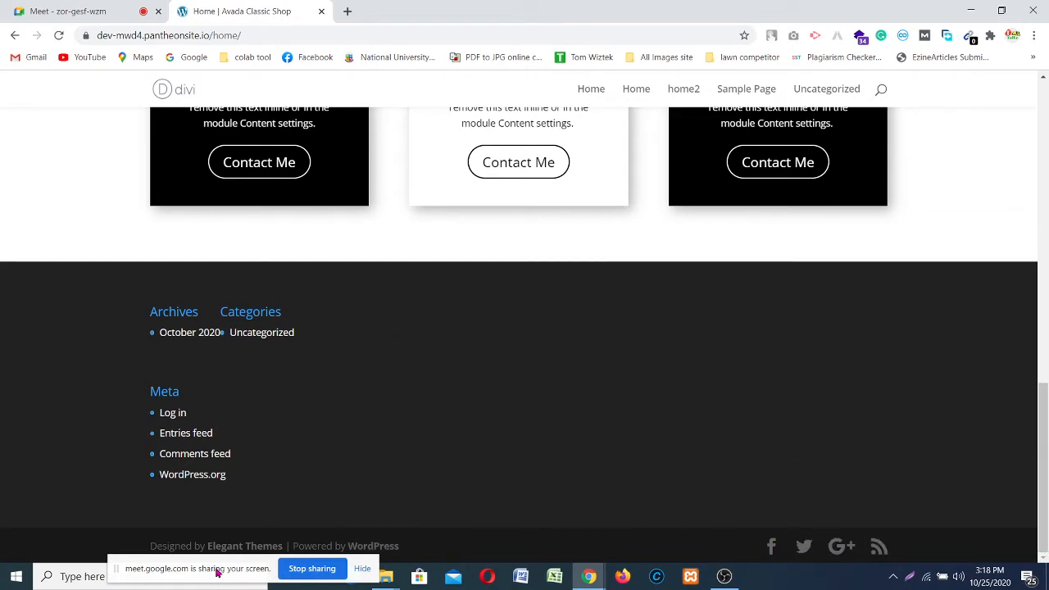
Step: Scroll back to the top to show the purple 'Professional Web Designer and Developer' hero
left_click_drag(218, 574, 156, 579)
scroll(444, 382, "up", 7)
scroll(444, 382, "up", 4)
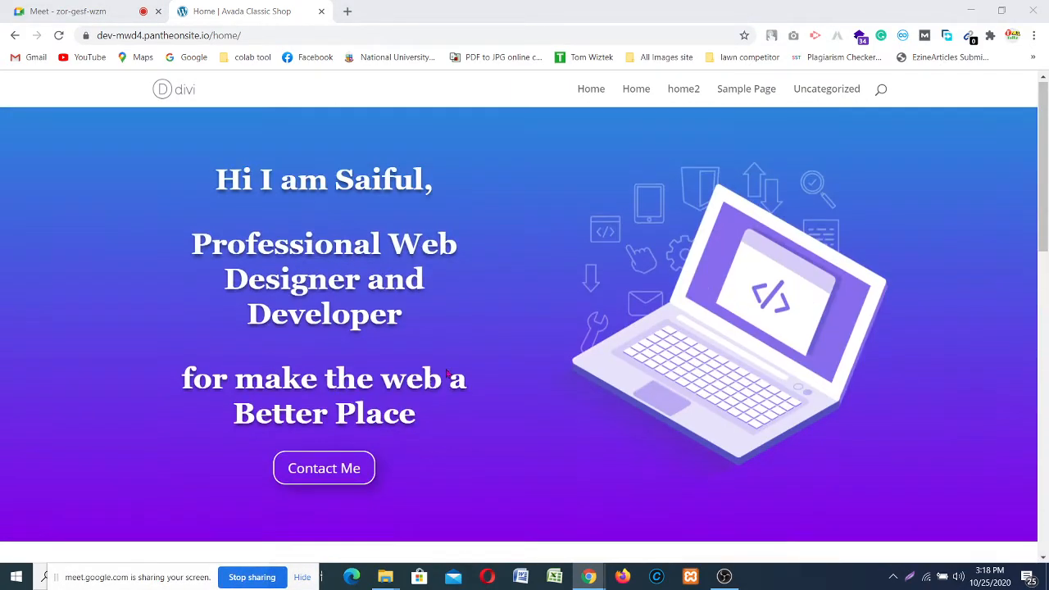
scroll(412, 436, "down", 5)
scroll(413, 436, "up", 4)
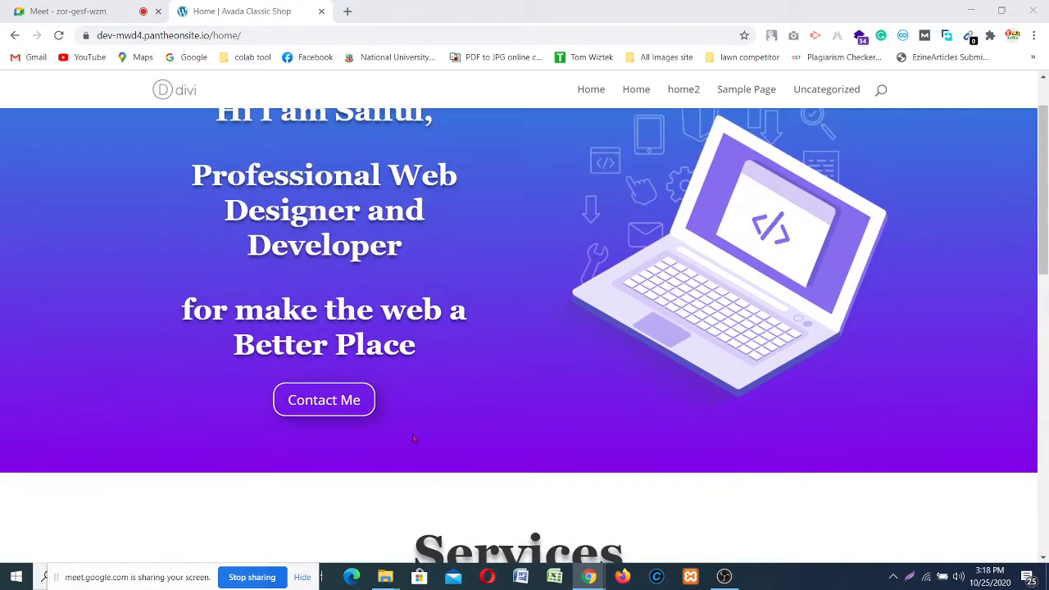
scroll(414, 437, "down", 3)
scroll(329, 282, "up", 4)
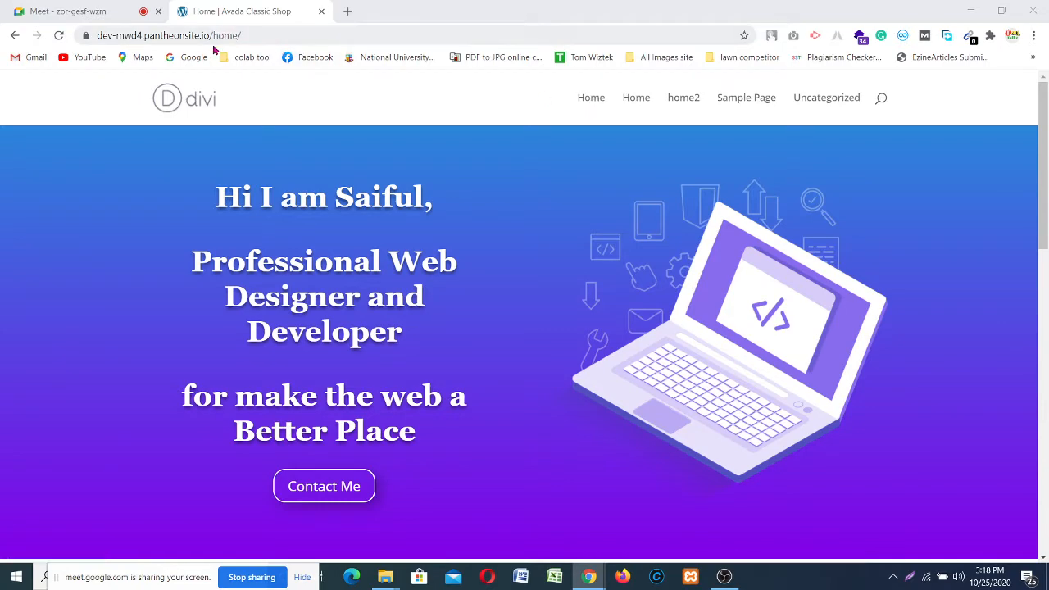
Step: Remove 'home/' from the web address and load the site root
left_click_drag(212, 35, 242, 35)
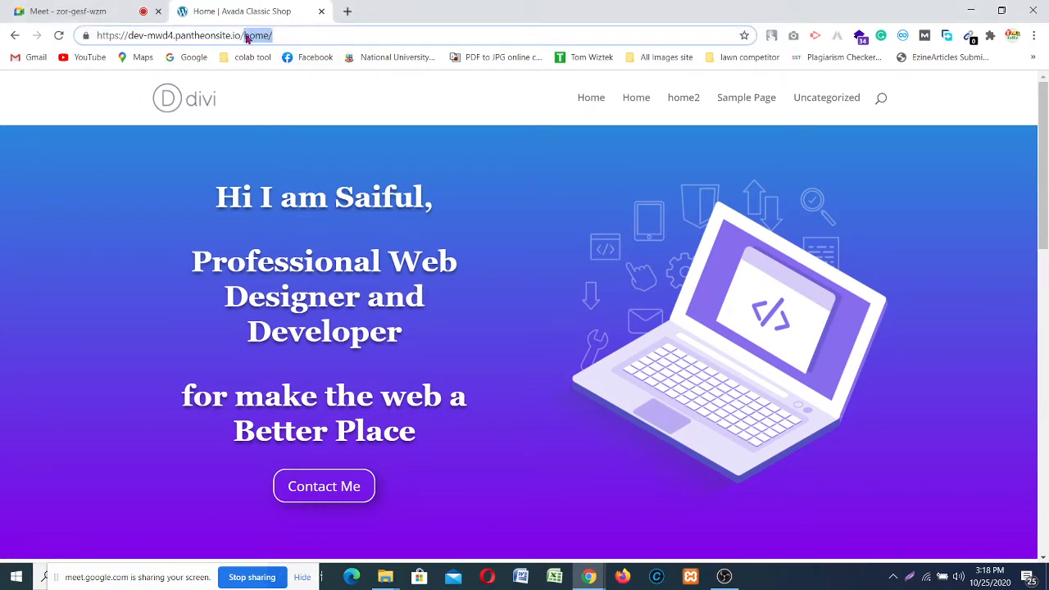
key("BackSpace")
key("Return")
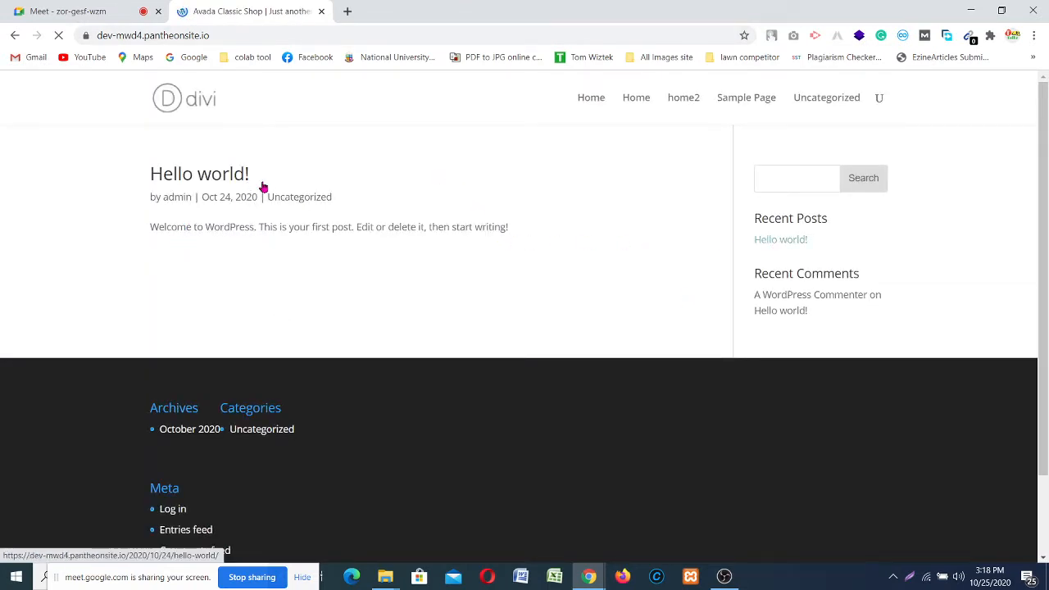
Step: Append '/wp-admin' to the site address and load the login page
double_click(232, 35)
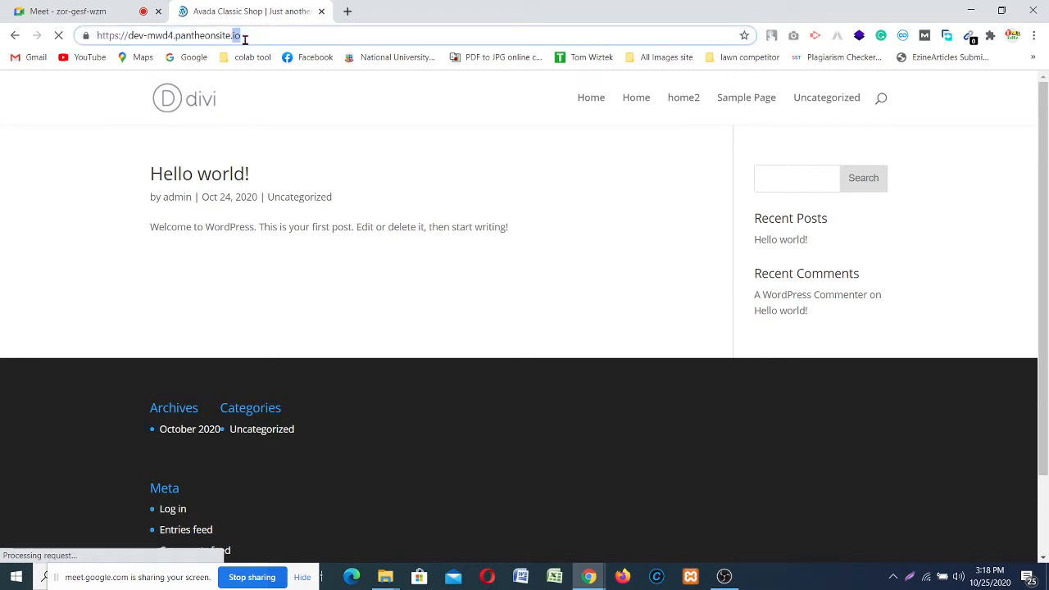
left_click(247, 36)
type("/")
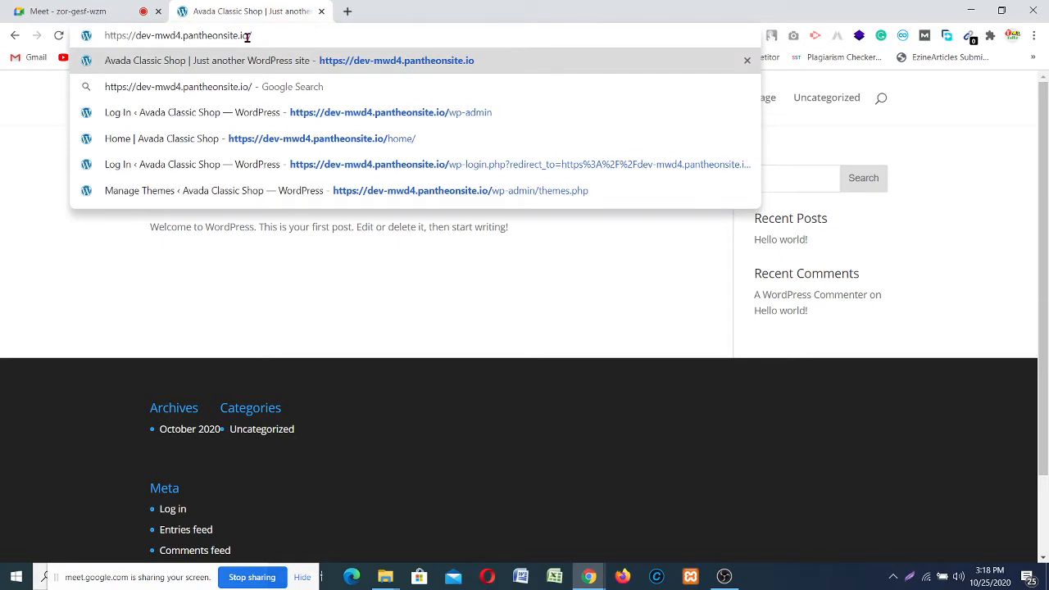
type("wp-adi")
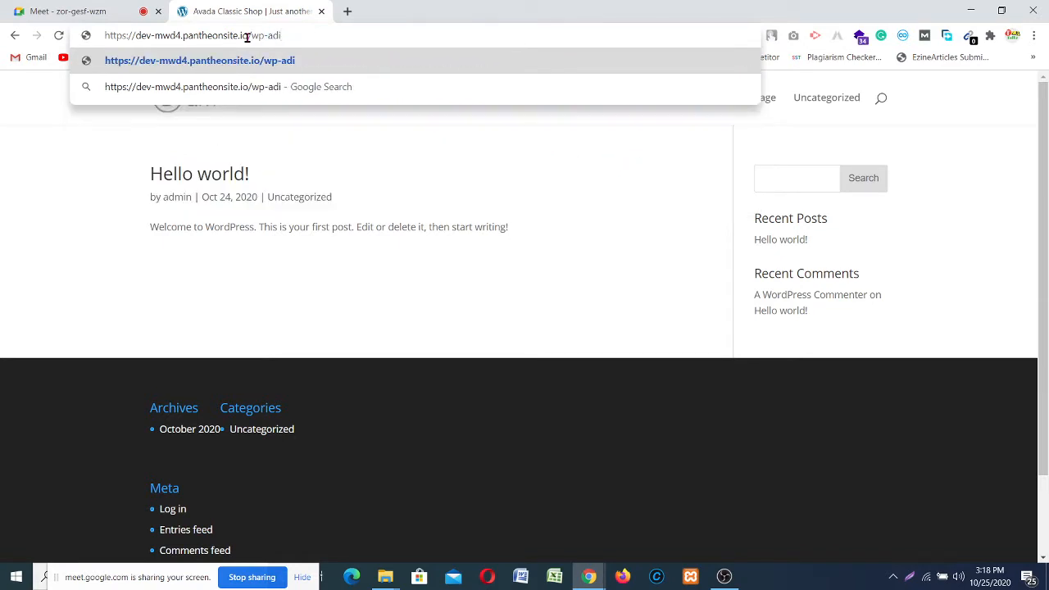
key("BackSpace")
type("min")
key("Return")
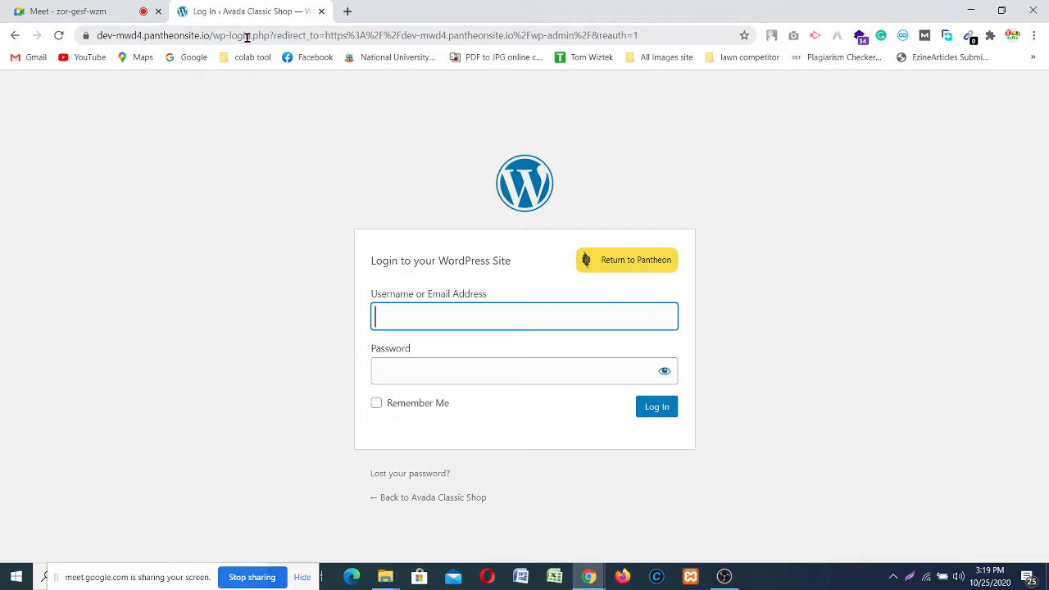
Step: Log in with the saved username and the account password to reach the Dashboard
left_click(408, 320)
left_click(411, 349)
left_click(425, 363)
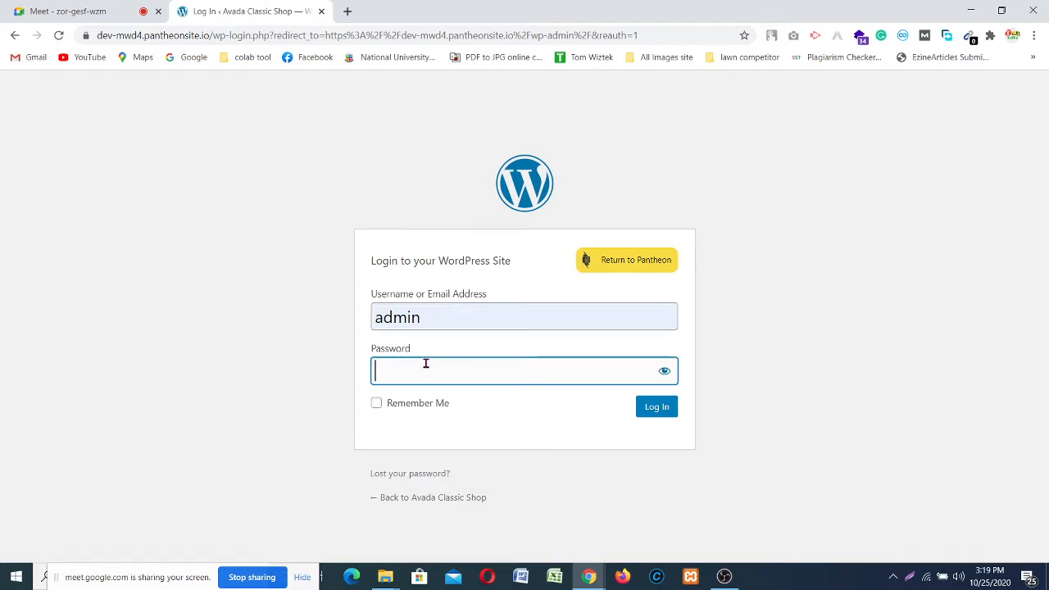
type("•••••")
left_click(667, 416)
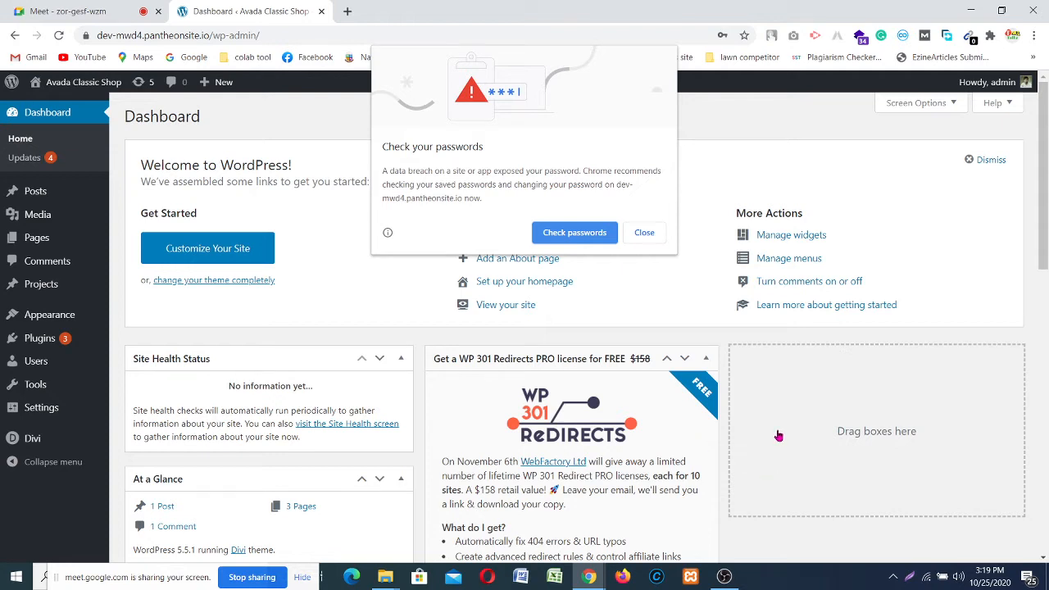
Step: Dismiss the password breach warning and close an unneeded empty browser tab
left_click(656, 233)
scroll(647, 270, "down", 9)
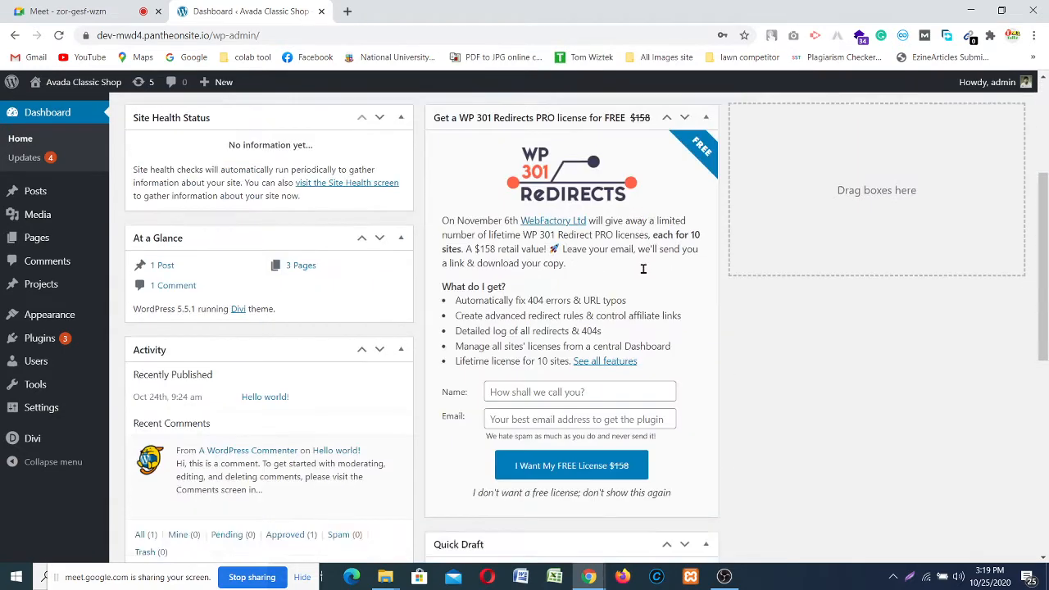
scroll(786, 328, "up", 4)
scroll(799, 314, "up", 5)
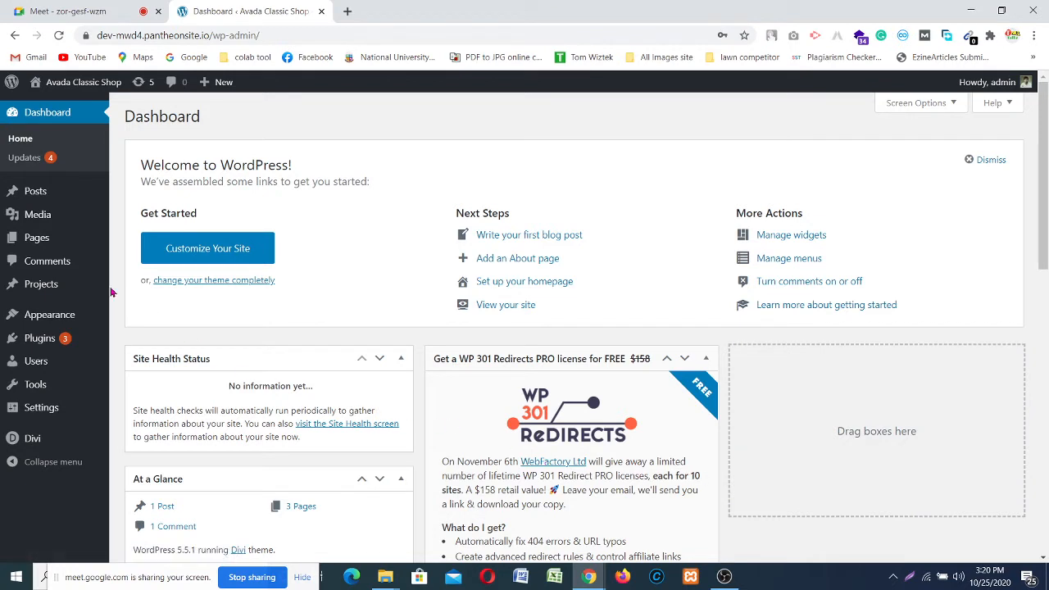
mouse_move(35, 349)
left_click(348, 11)
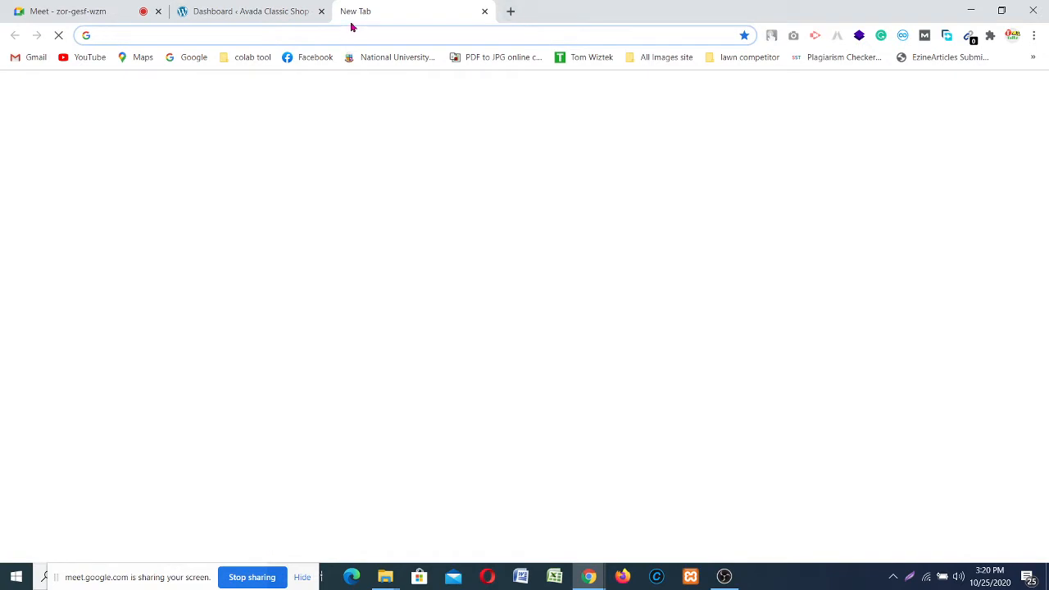
left_click(484, 12)
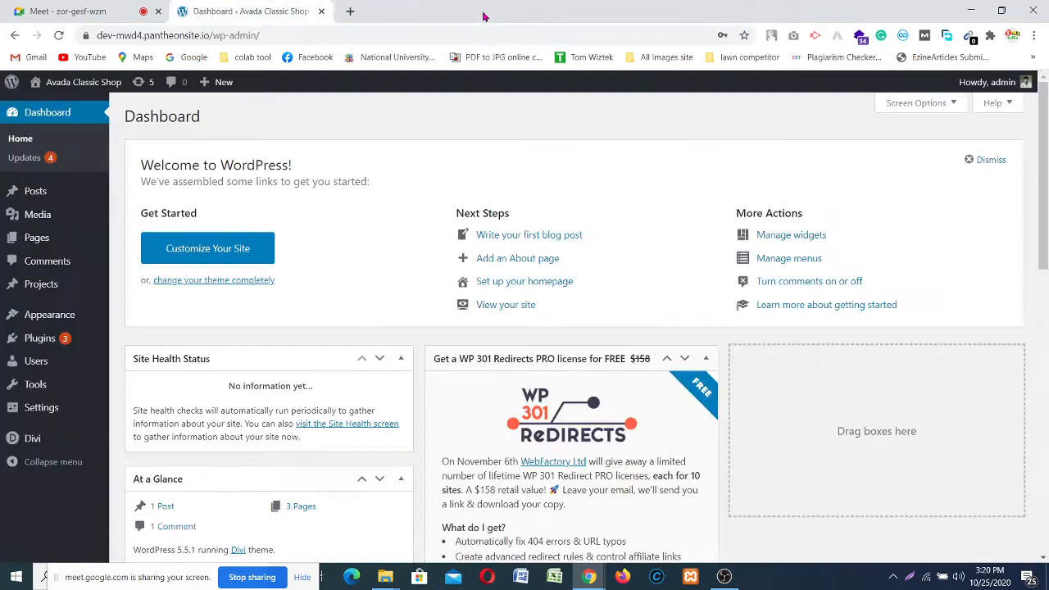
left_click_drag(382, 187, 147, 157)
left_click(379, 152)
Step: Open the admin bar's site name in a new tab, then return to the Dashboard tab
mouse_move(86, 82)
right_click(91, 100)
left_click(127, 109)
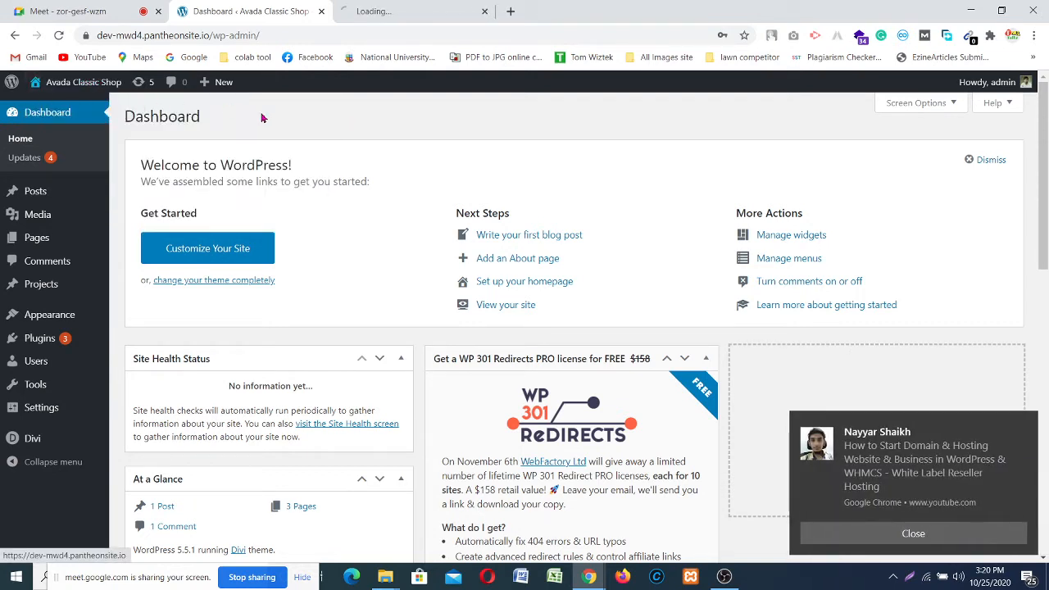
left_click(1025, 425)
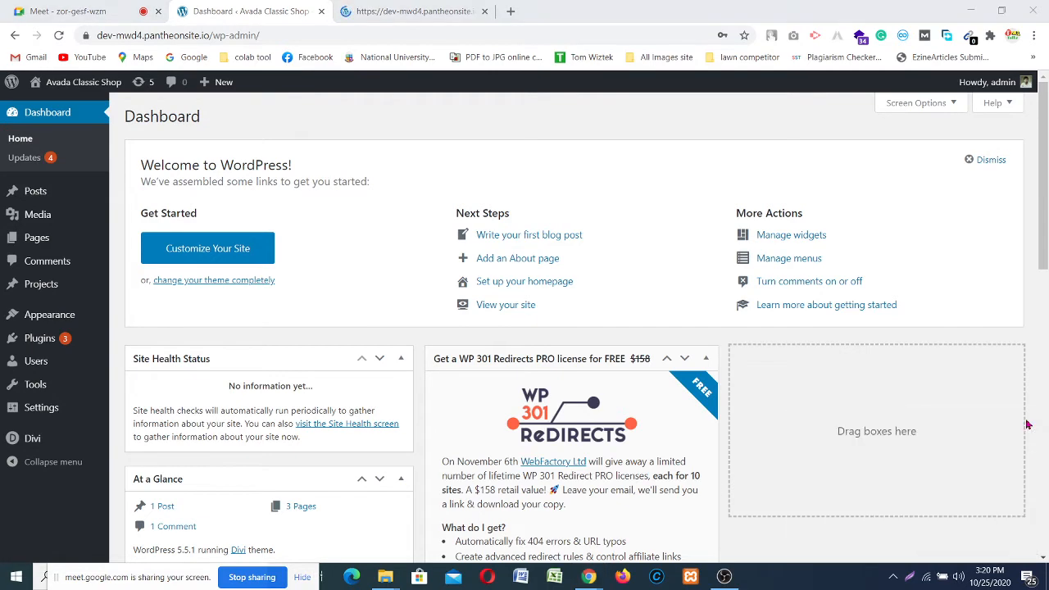
left_click(379, 12)
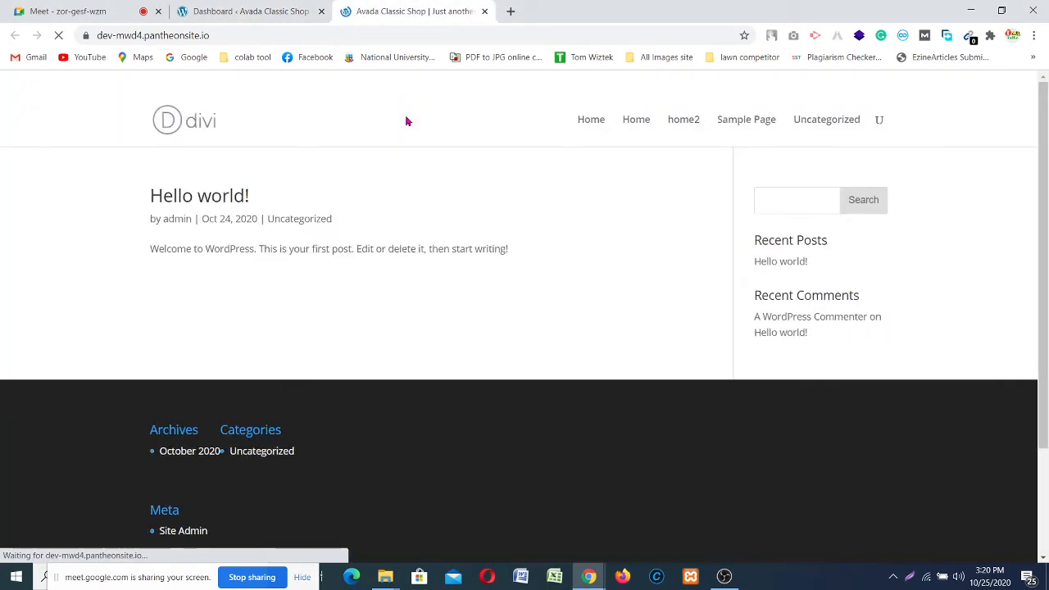
left_click(242, 12)
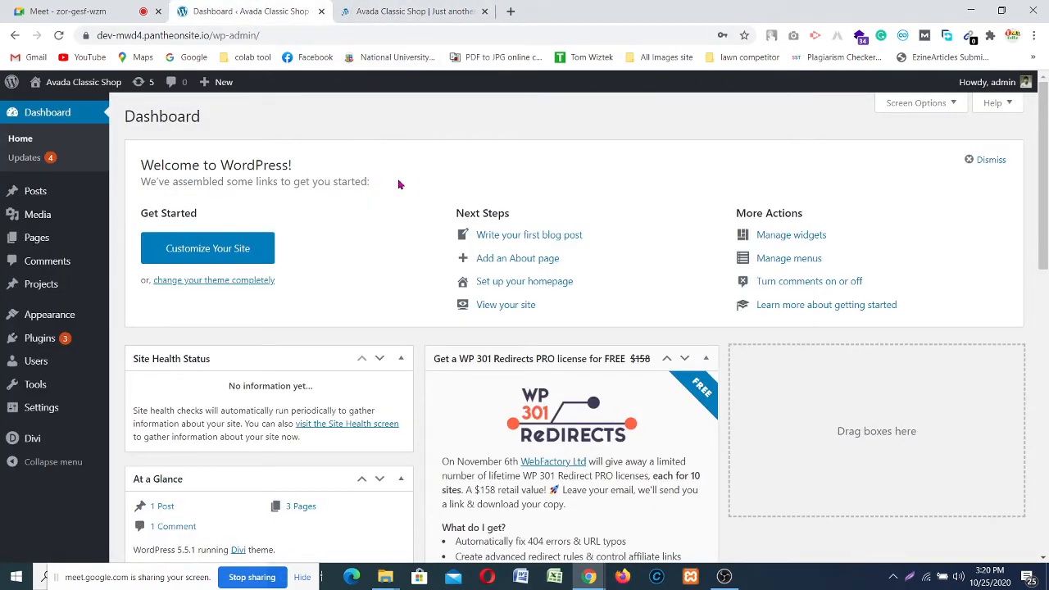
Step: Highlight the Dashboard welcome text, then switch to the live site's 'Hello world!' front page tab
mouse_move(43, 418)
left_click_drag(142, 164, 375, 197)
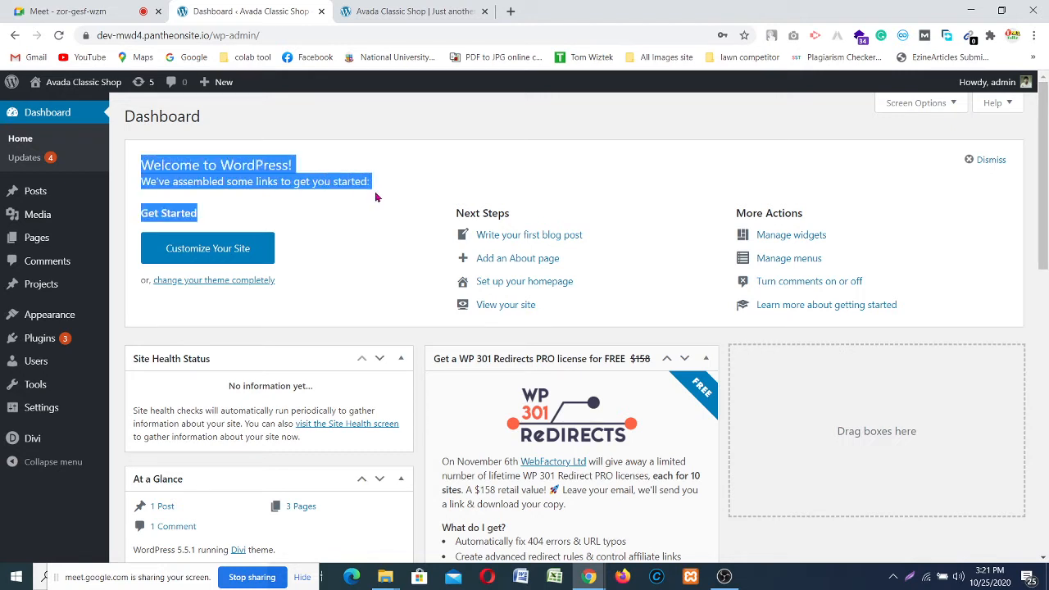
left_click(381, 191)
left_click_drag(206, 214, 428, 192)
left_click(429, 193)
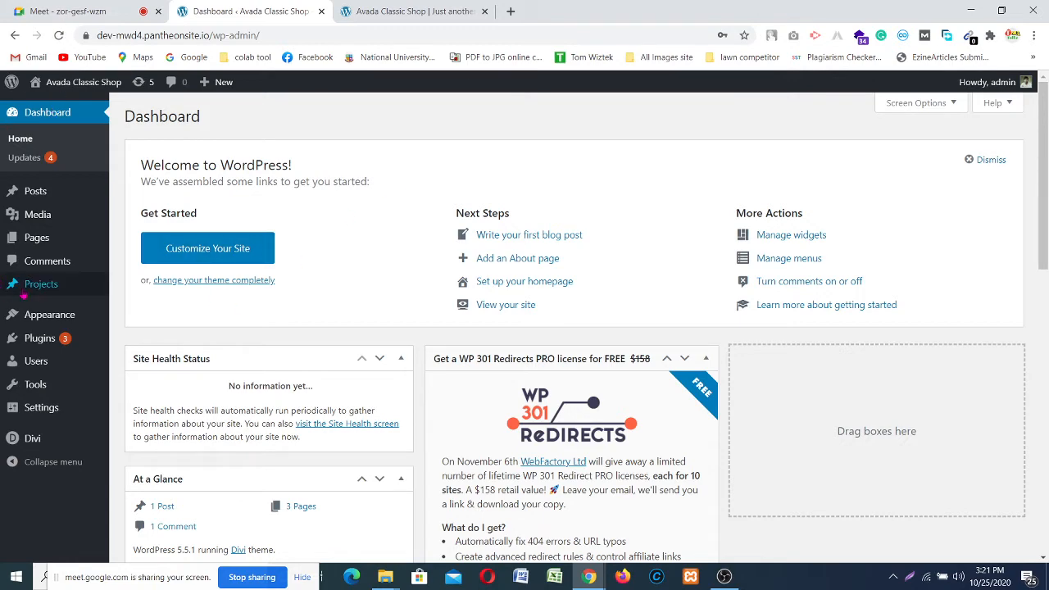
left_click(374, 11)
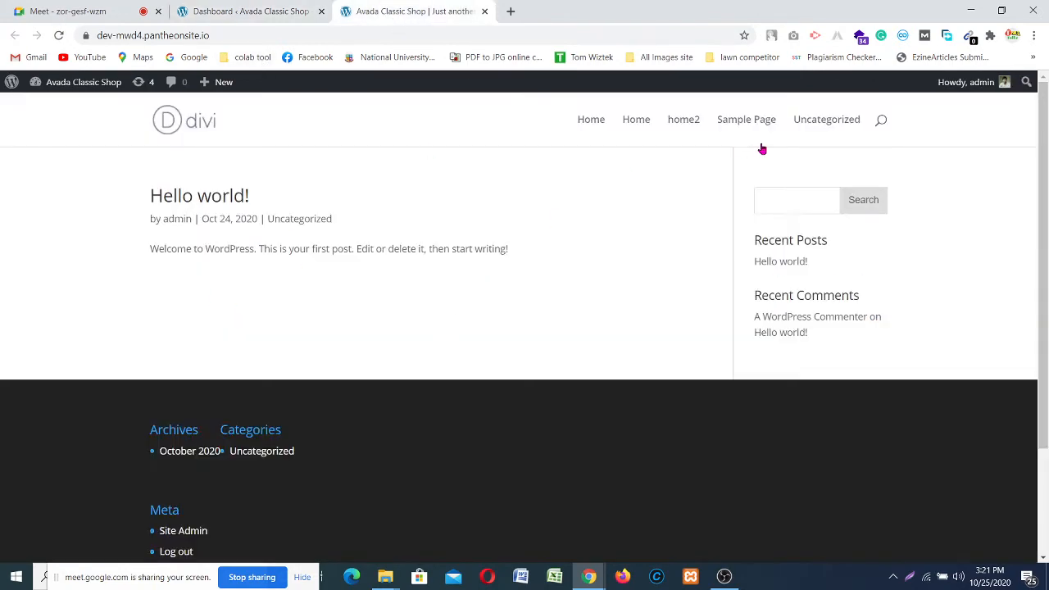
left_click(246, 10)
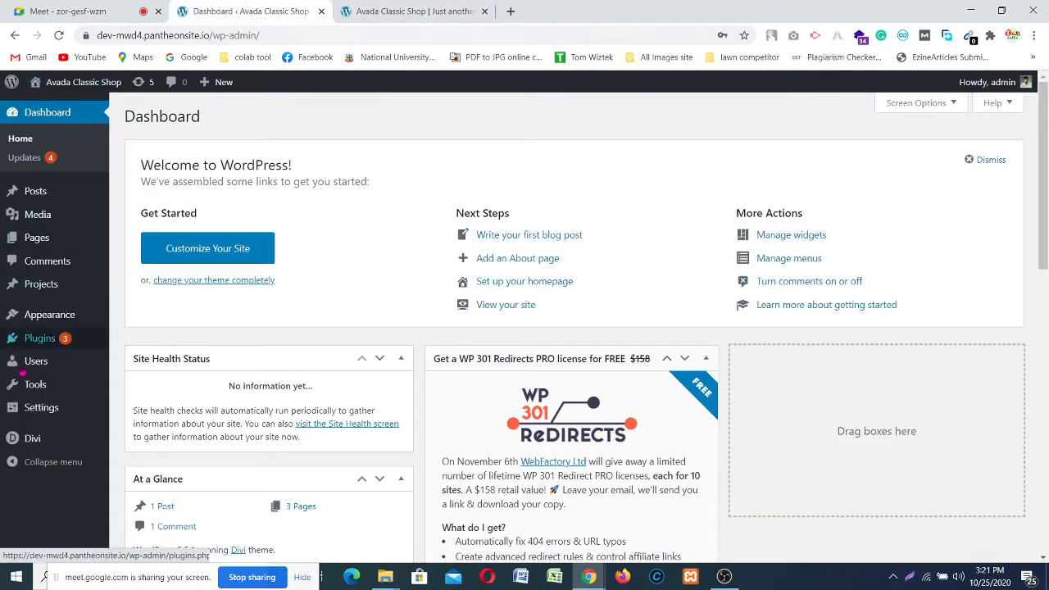
mouse_move(49, 407)
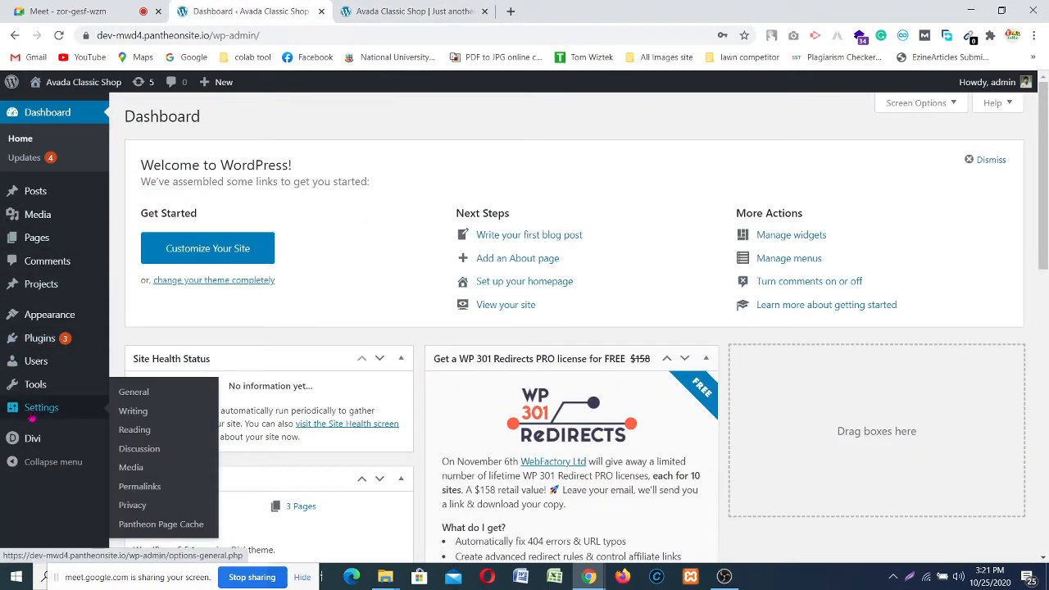
left_click(133, 430)
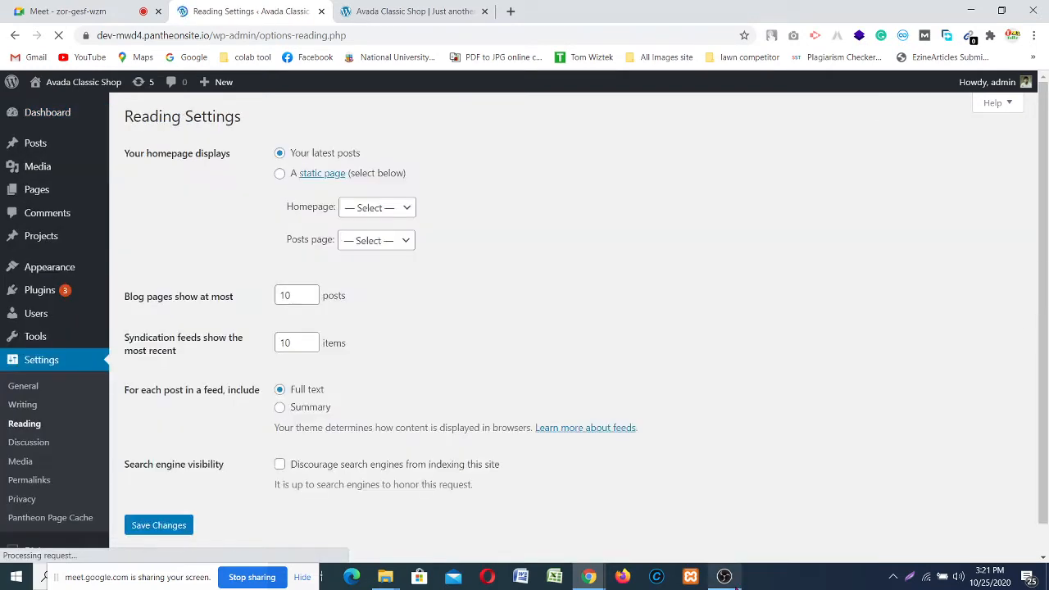
left_click(723, 576)
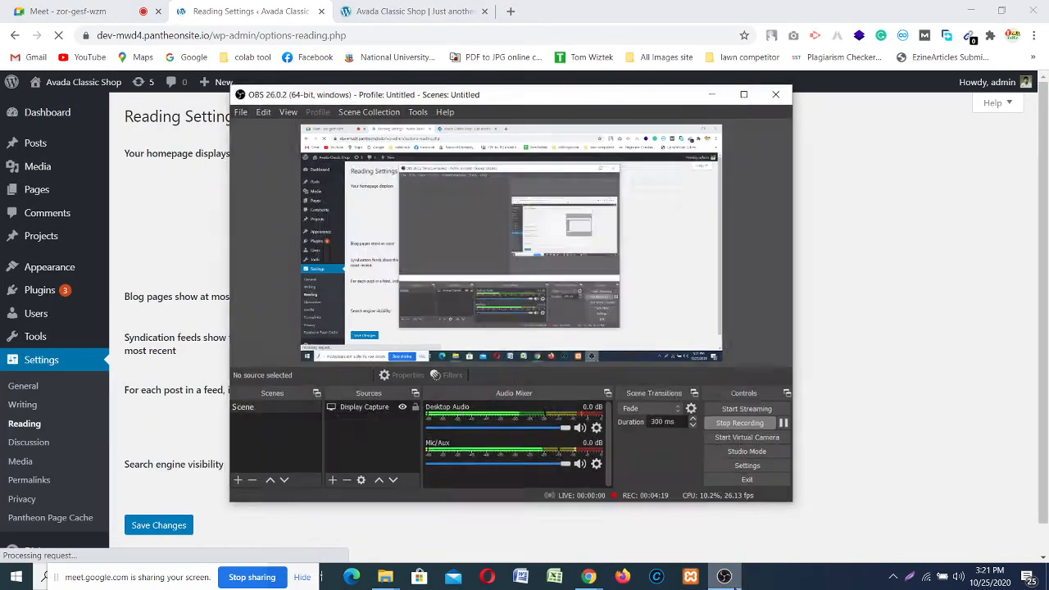
left_click(724, 576)
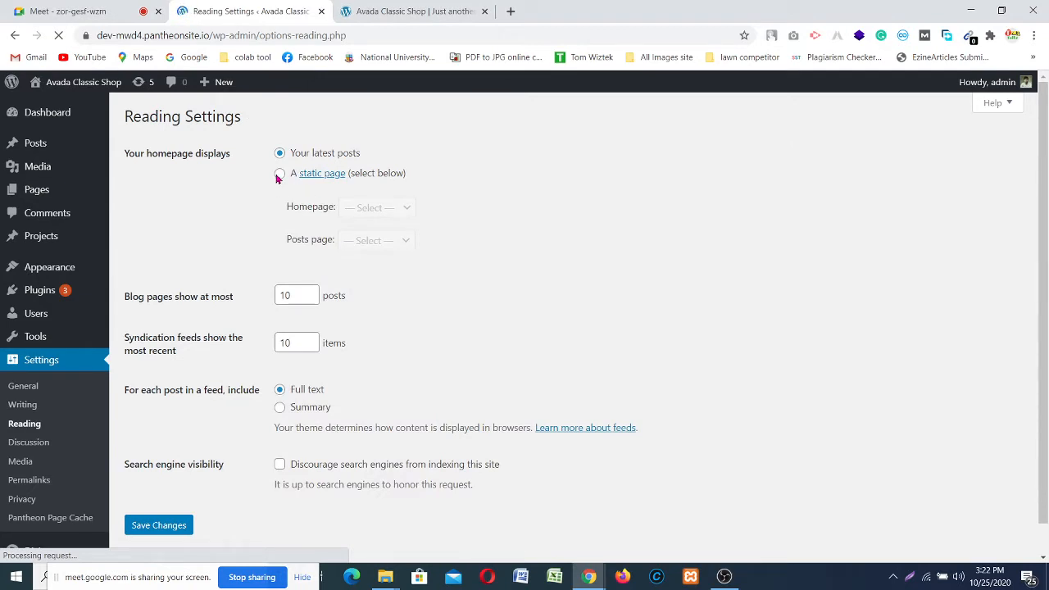
Step: Choose 'A static page' with Home as the Homepage and save the Reading Settings
left_click(279, 175)
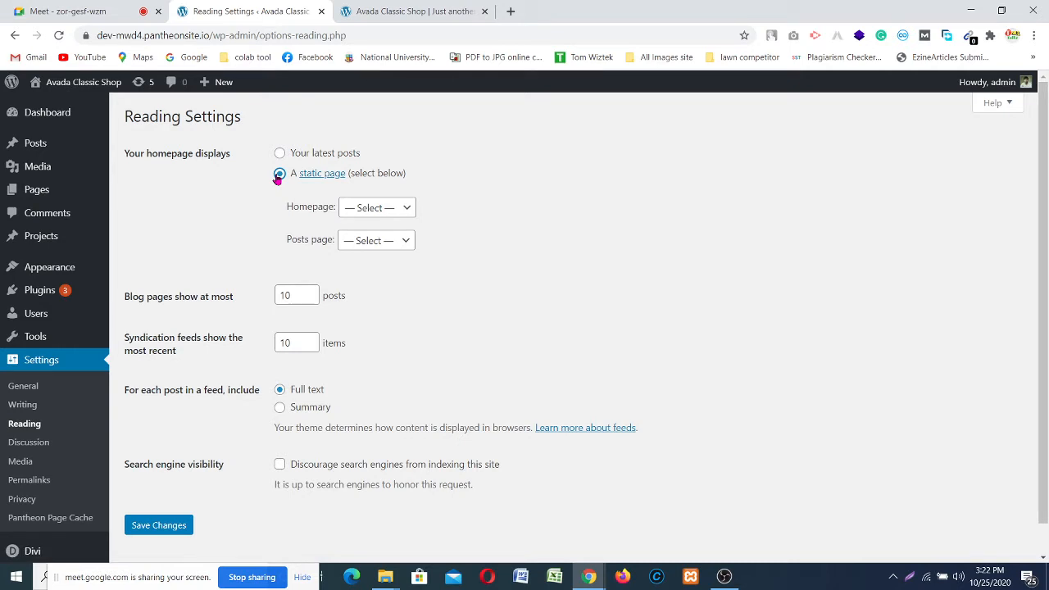
left_click(391, 208)
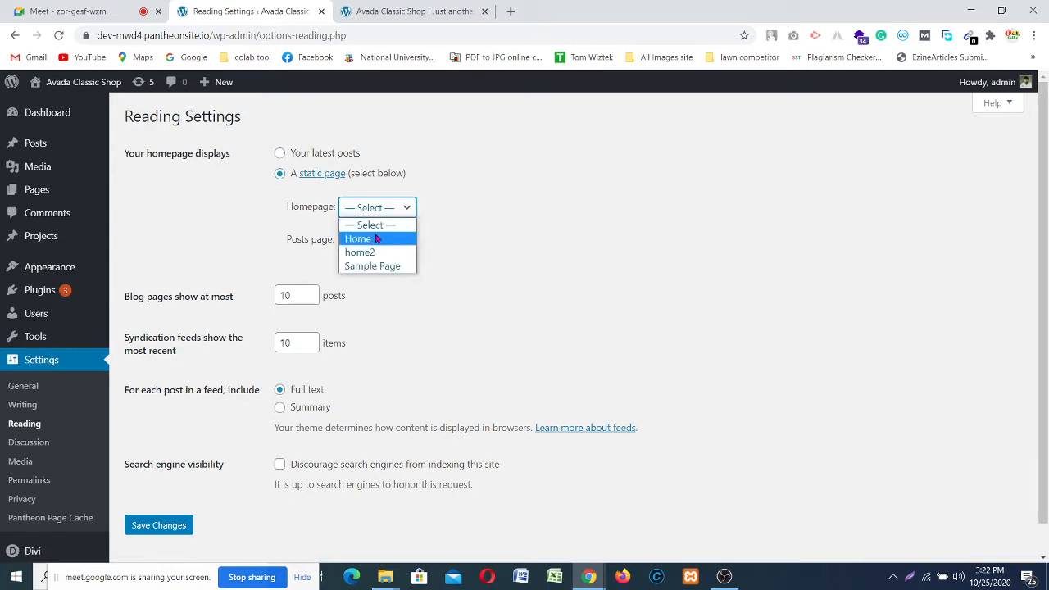
left_click(376, 238)
left_click(150, 531)
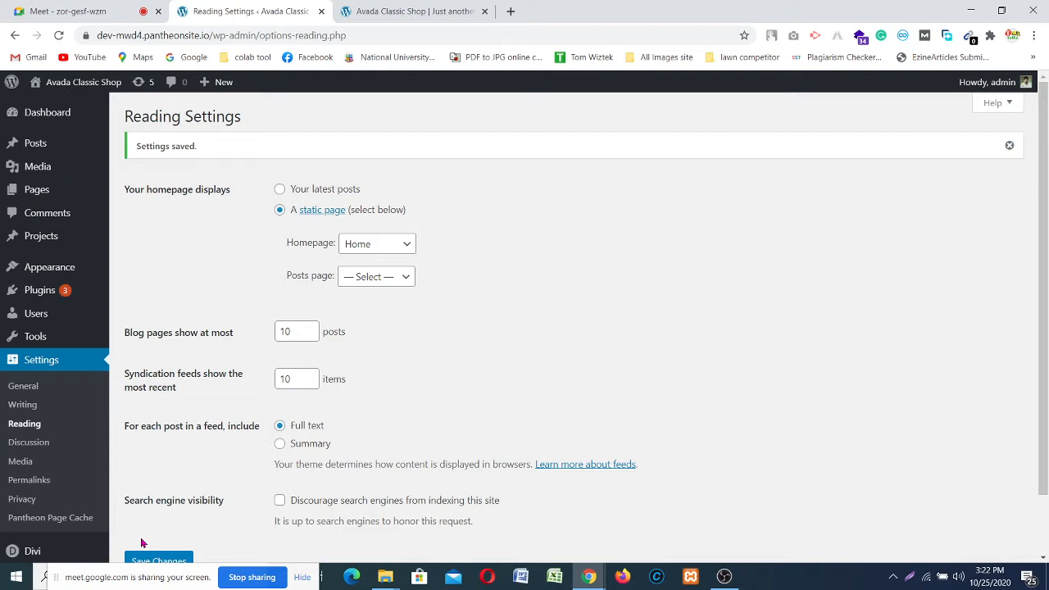
scroll(213, 274, "down", 2)
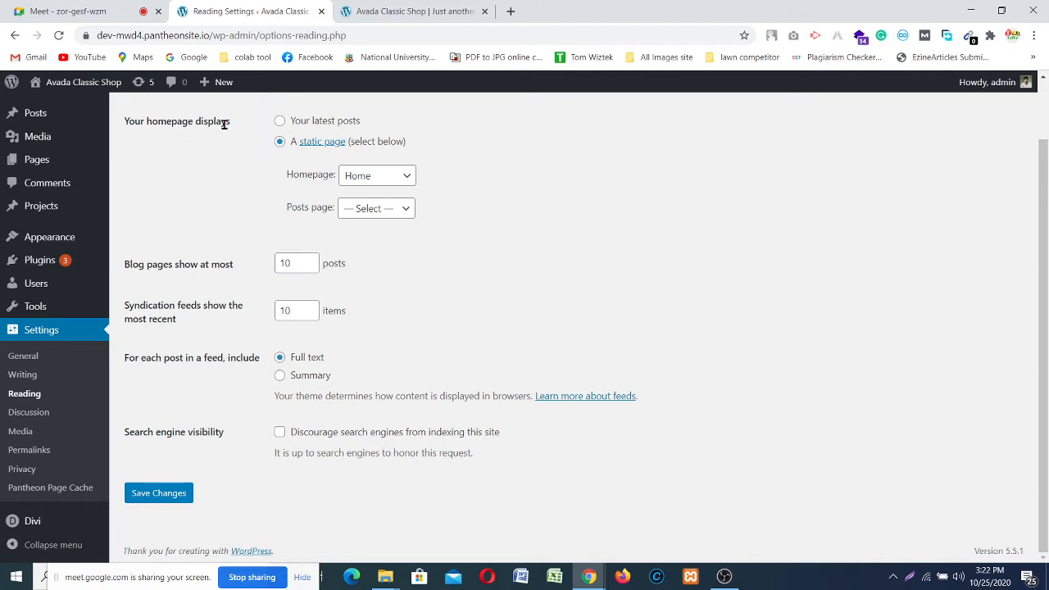
left_click_drag(230, 122, 119, 122)
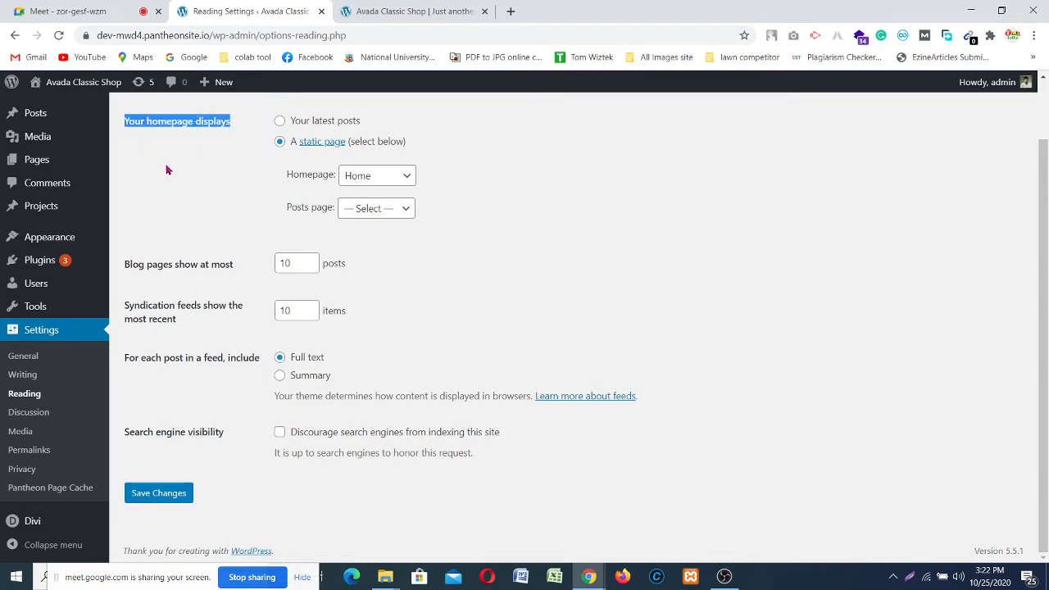
left_click(195, 200)
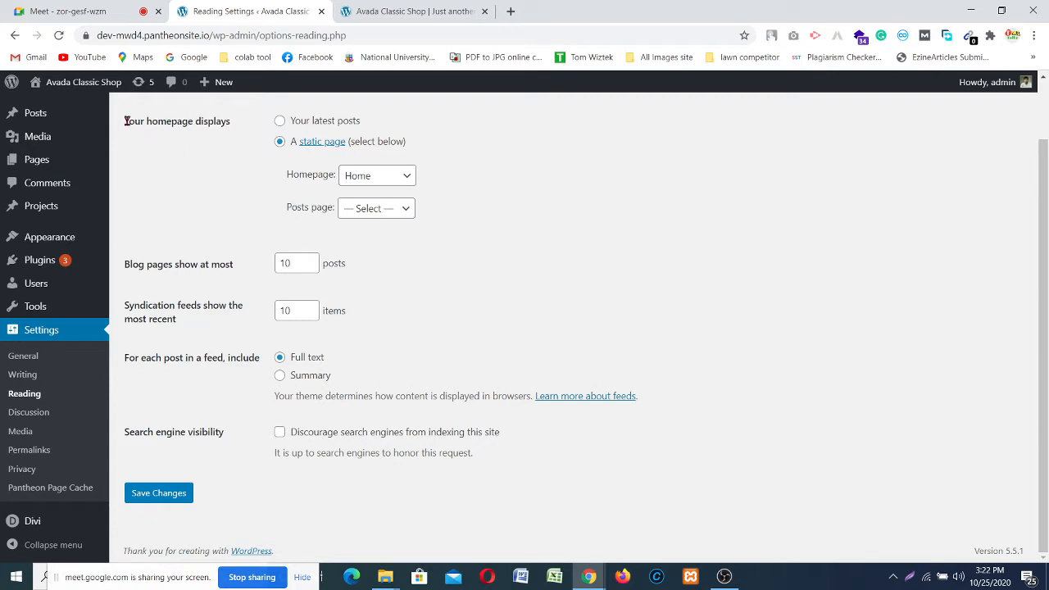
left_click_drag(123, 121, 228, 121)
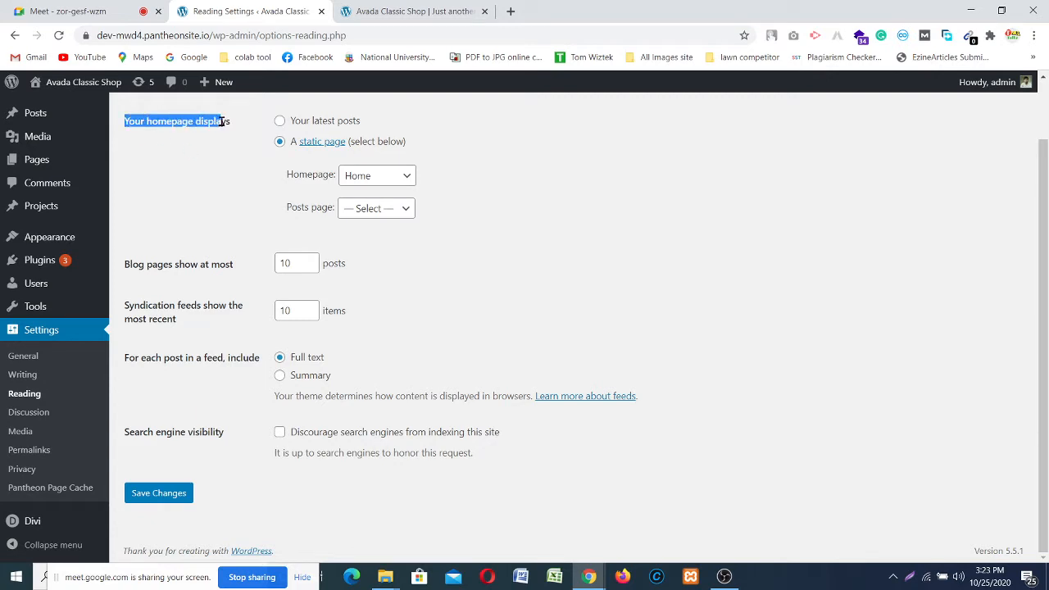
left_click(219, 179)
scroll(220, 178, "up", 1)
scroll(220, 178, "up", 1)
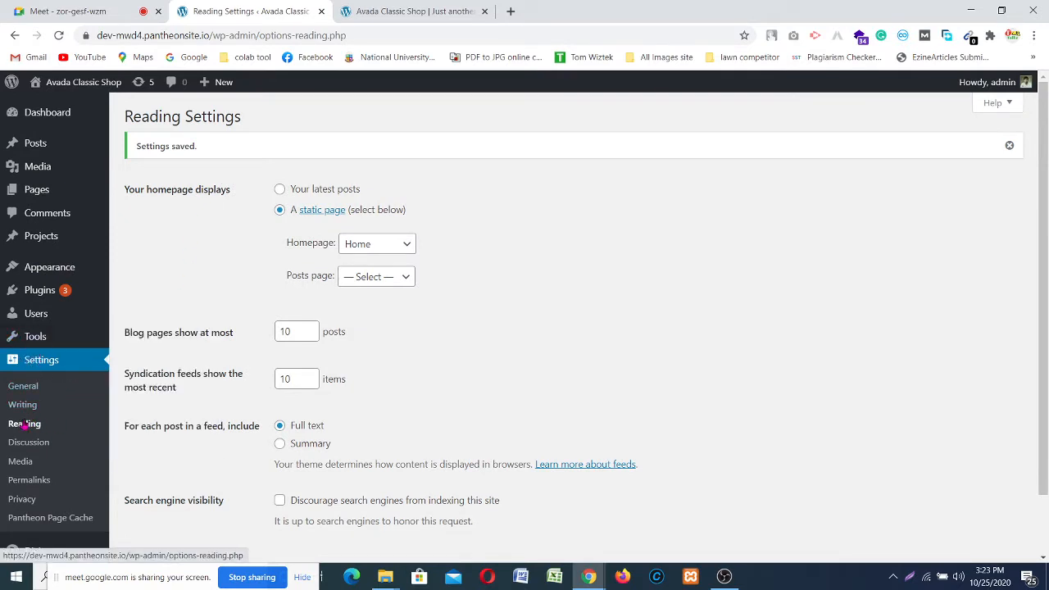
left_click(23, 424)
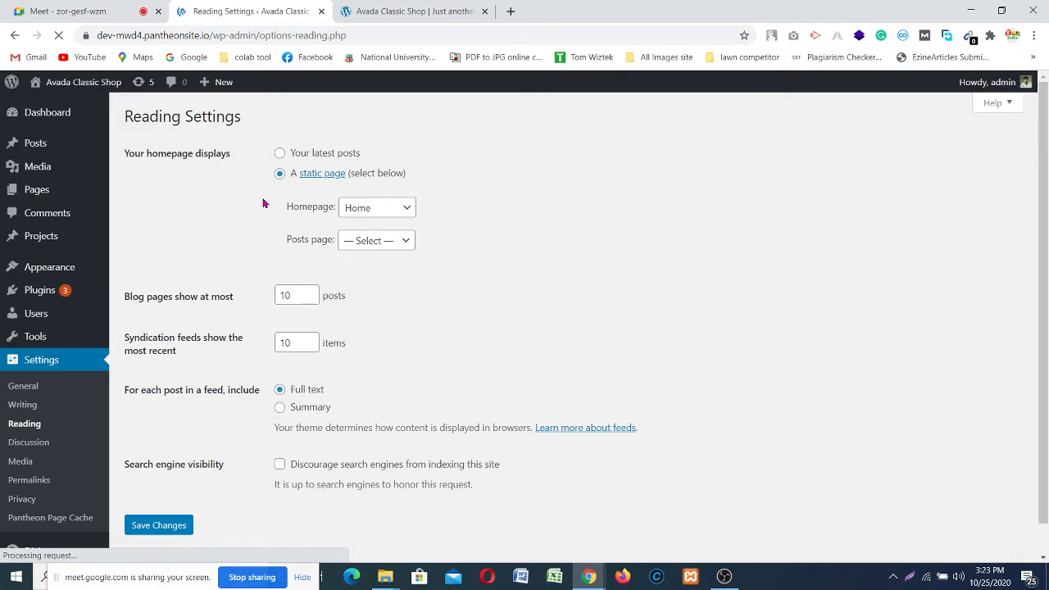
left_click(401, 211)
left_click(376, 238)
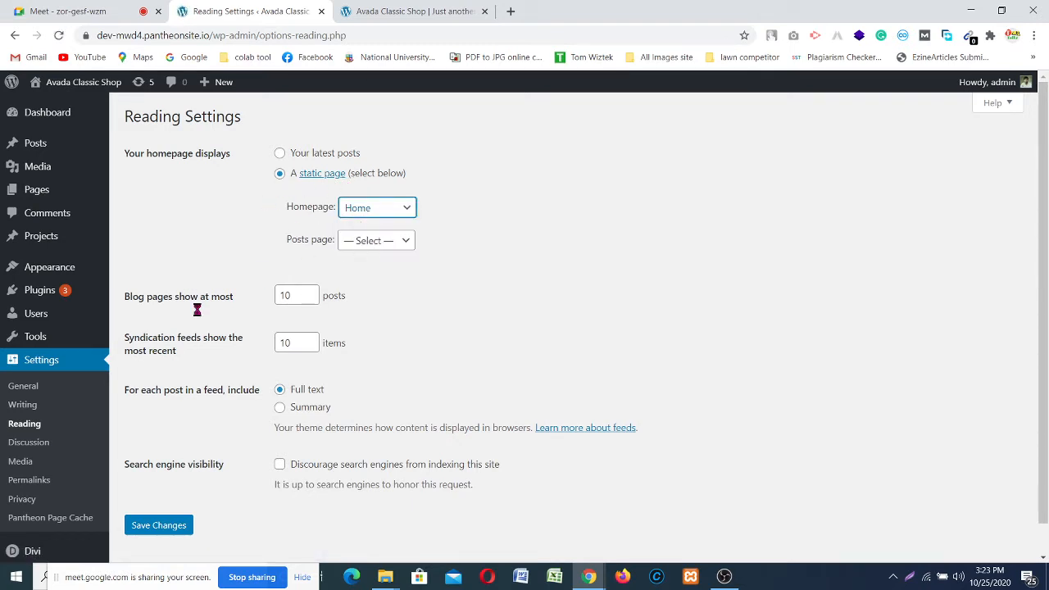
Step: Reload the live site tab to show the new Divi home page
left_click(390, 10)
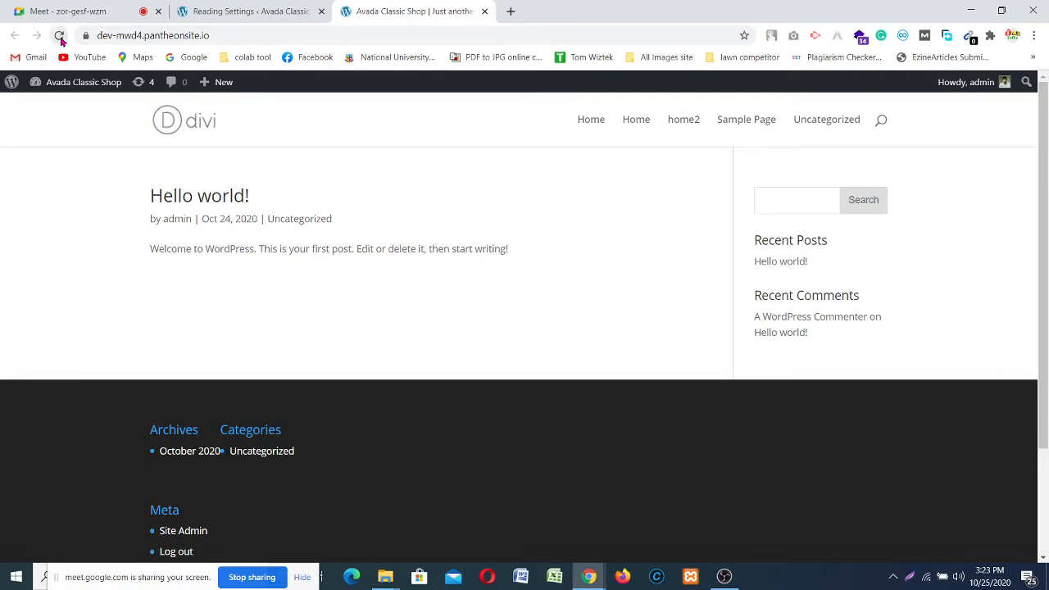
left_click(59, 36)
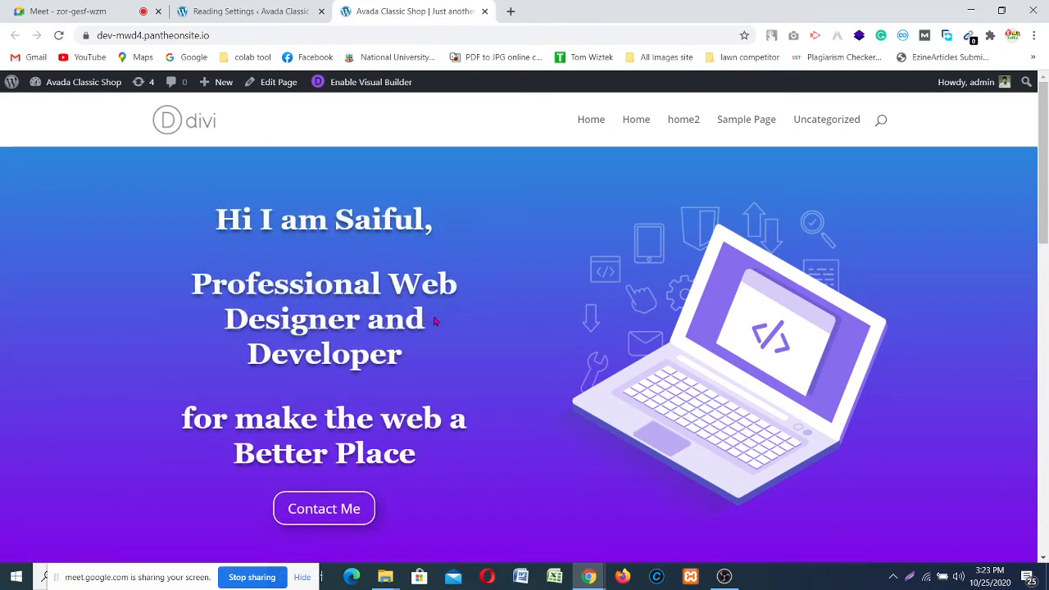
scroll(893, 430, "down", 3)
scroll(893, 430, "up", 2)
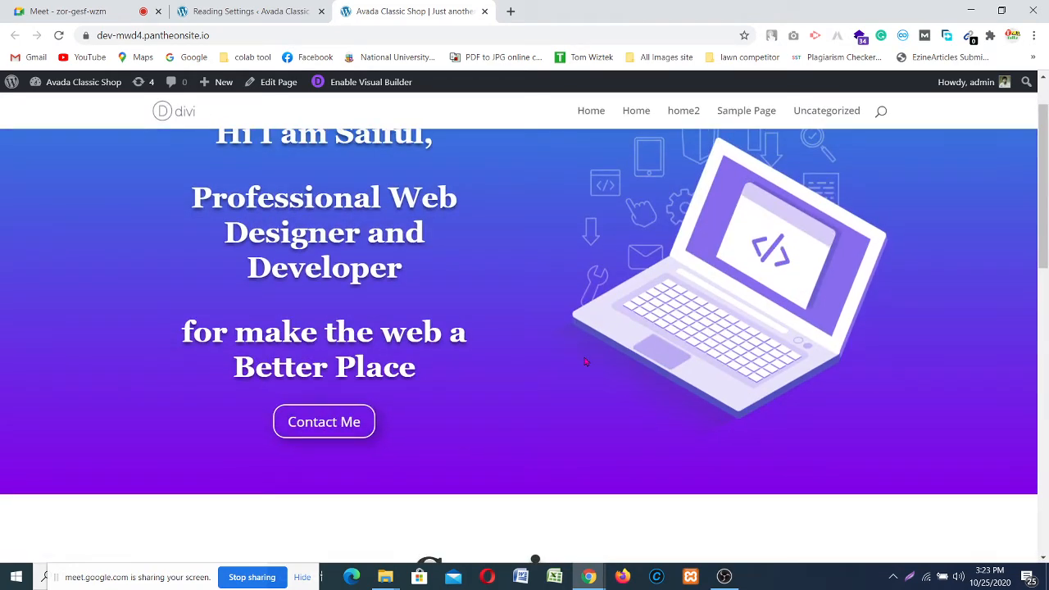
scroll(469, 433, "up", 2)
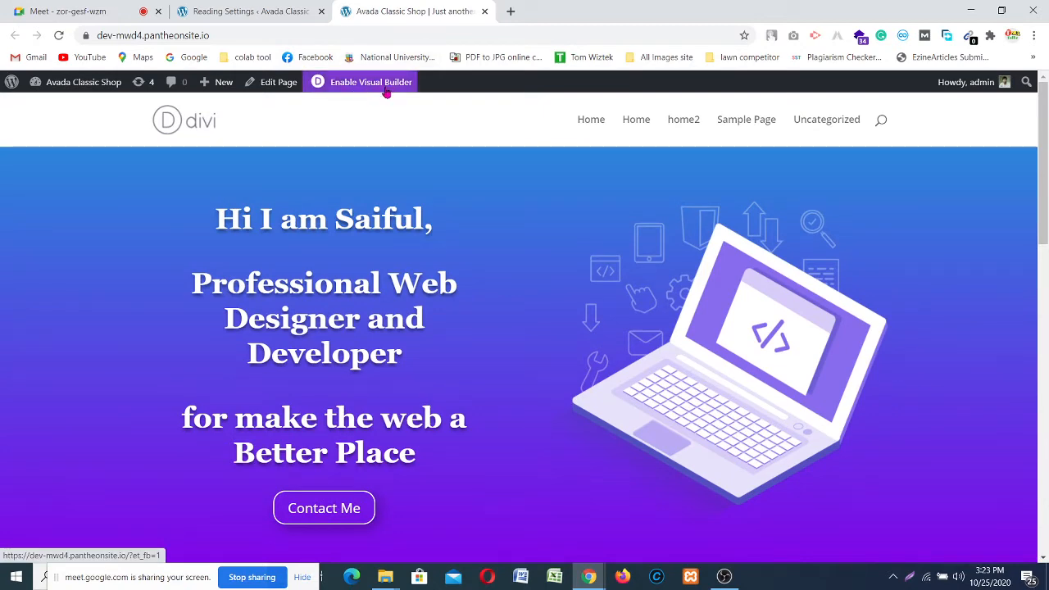
Step: Enable the Divi Visual Builder on the home page, then return to the Reading Settings tab
left_click(370, 90)
scroll(422, 249, "down", 2)
scroll(422, 254, "down", 3)
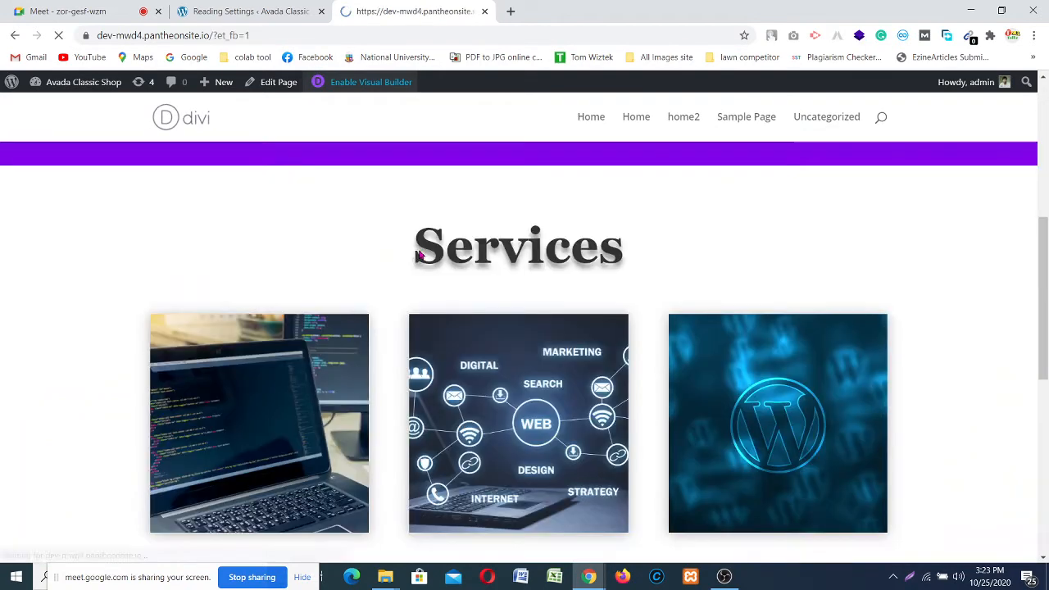
scroll(418, 238, "up", 5)
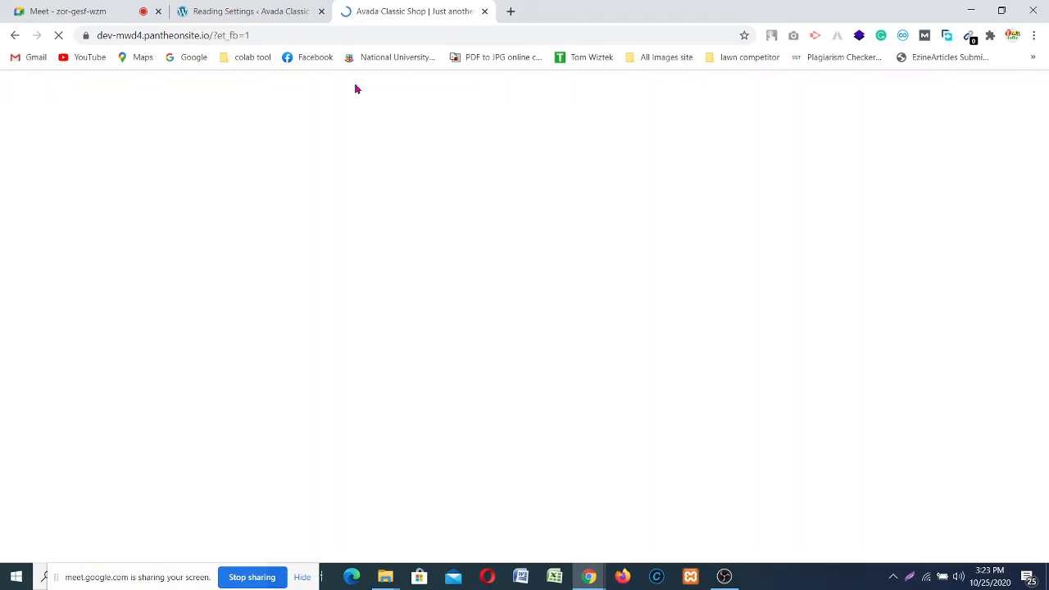
left_click(255, 10)
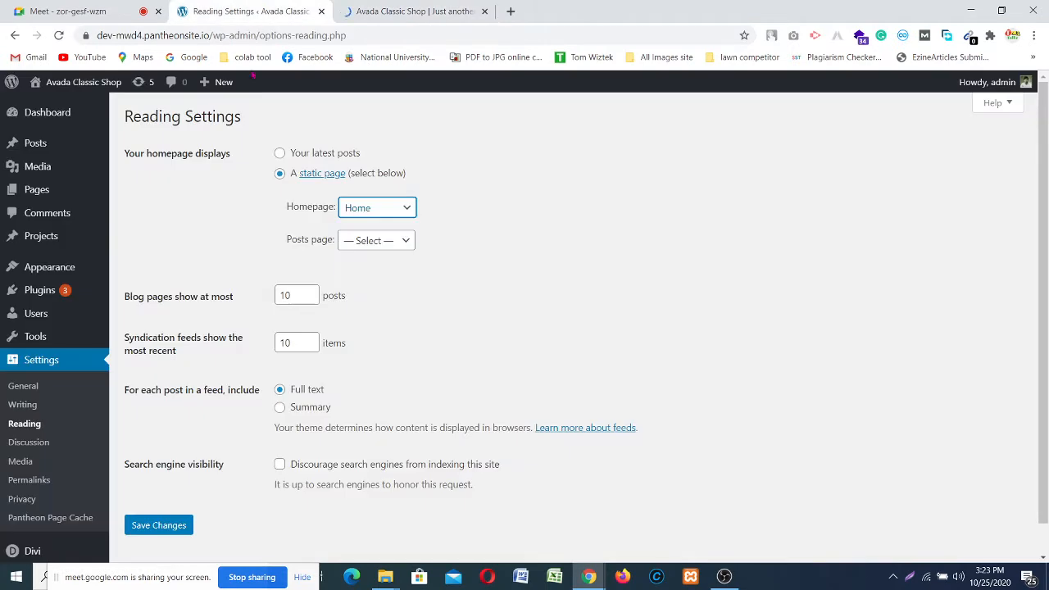
Step: Open Plugins > Installed Plugins and scroll through the 11 listed plugins
left_click(37, 291)
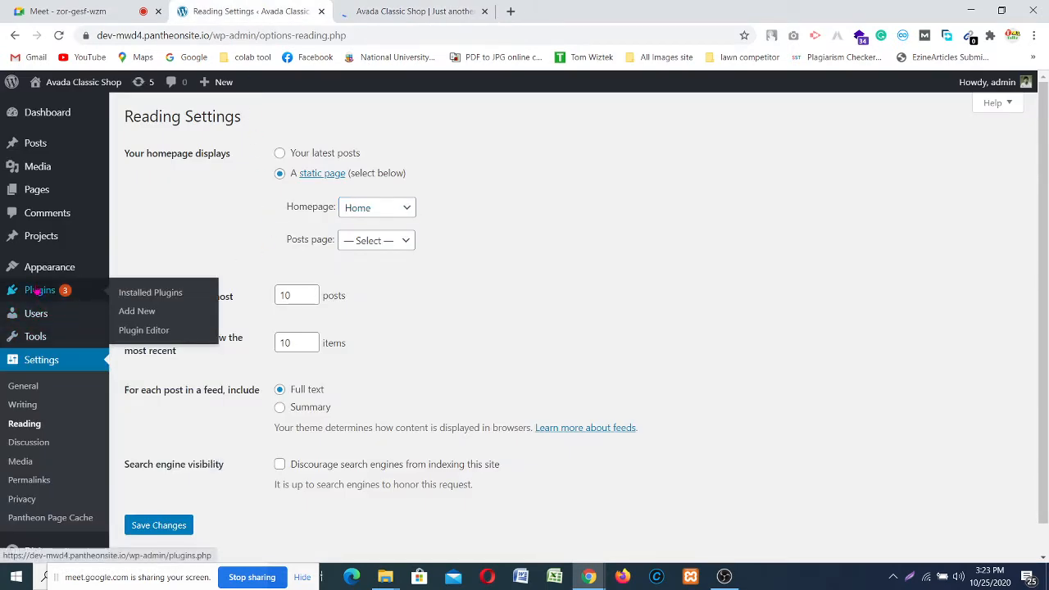
left_click(38, 292)
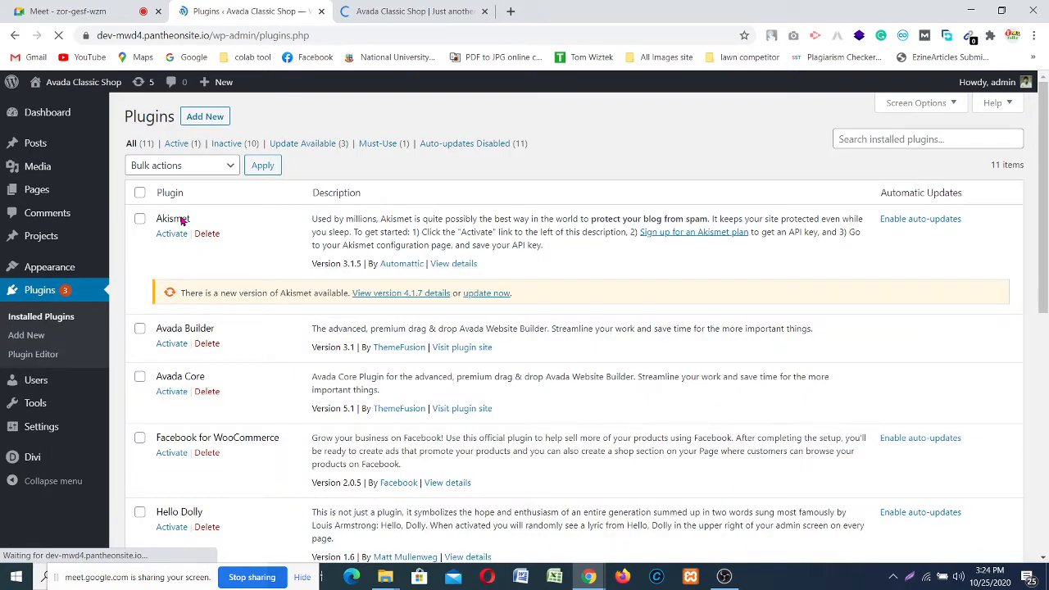
scroll(184, 329, "down", 5)
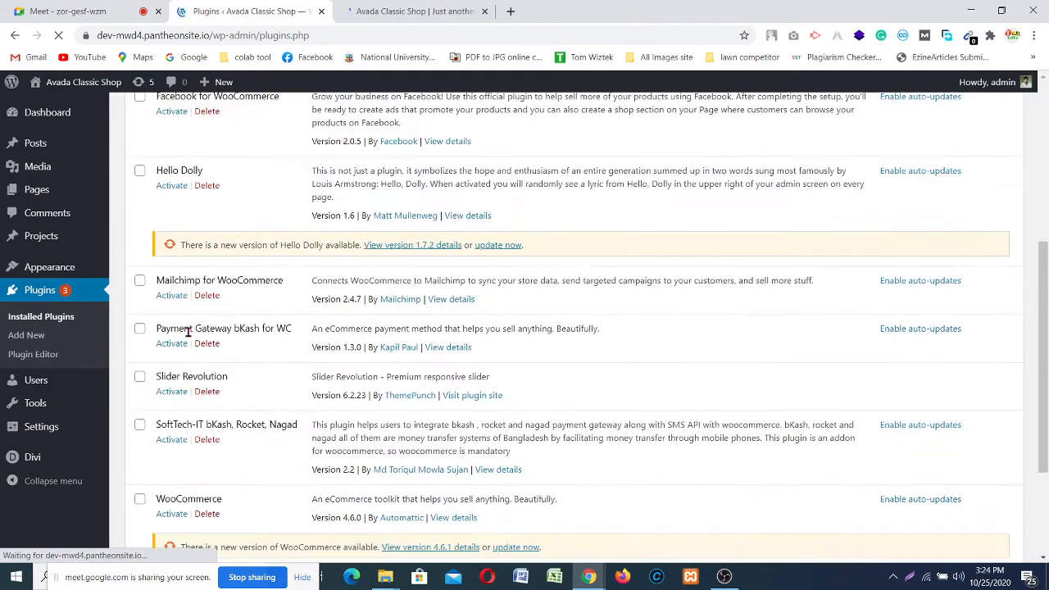
scroll(188, 331, "down", 2)
scroll(188, 330, "up", 7)
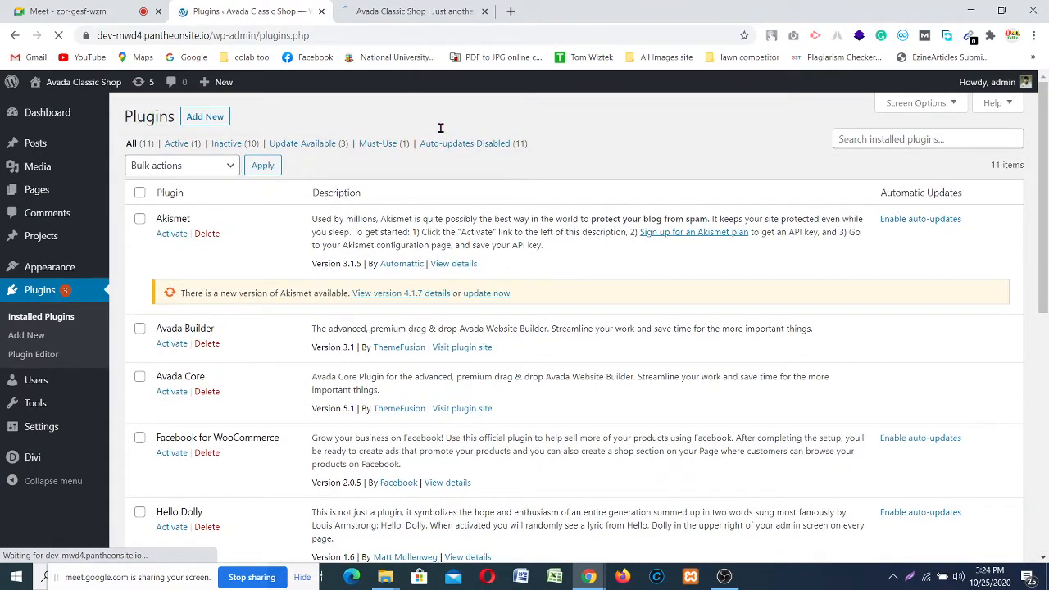
left_click(726, 576)
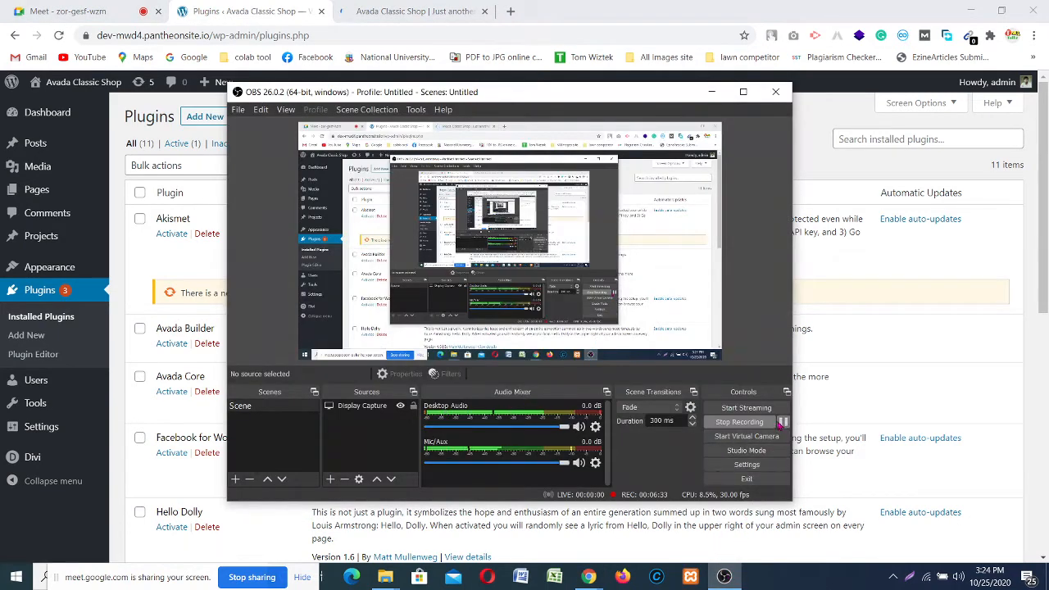
Step: Share your entire screen in Google Meet, then switch to the WordPress Upload Plugin tab
left_click(782, 421)
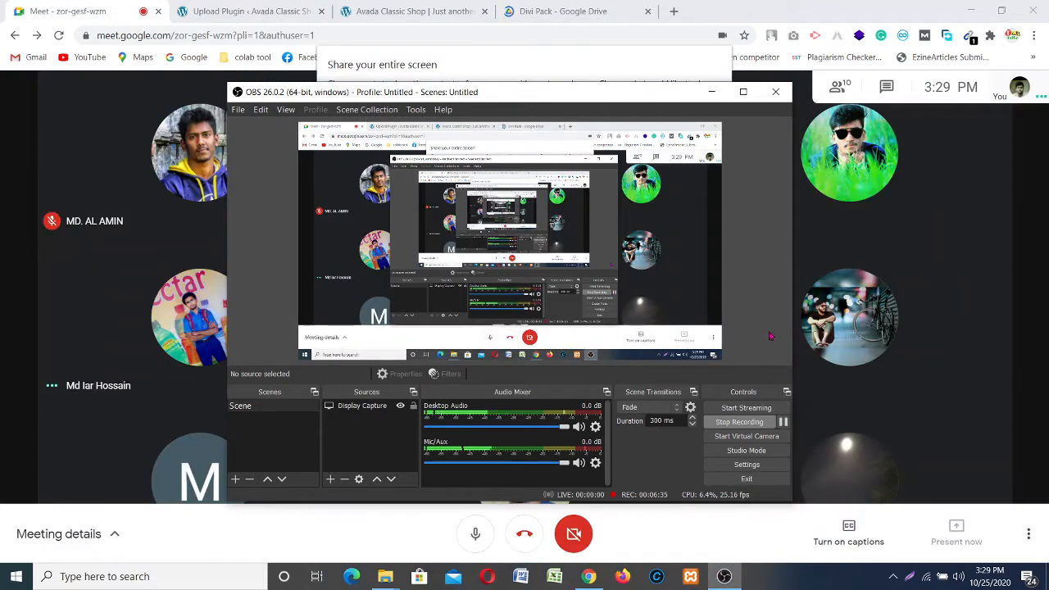
left_click(711, 93)
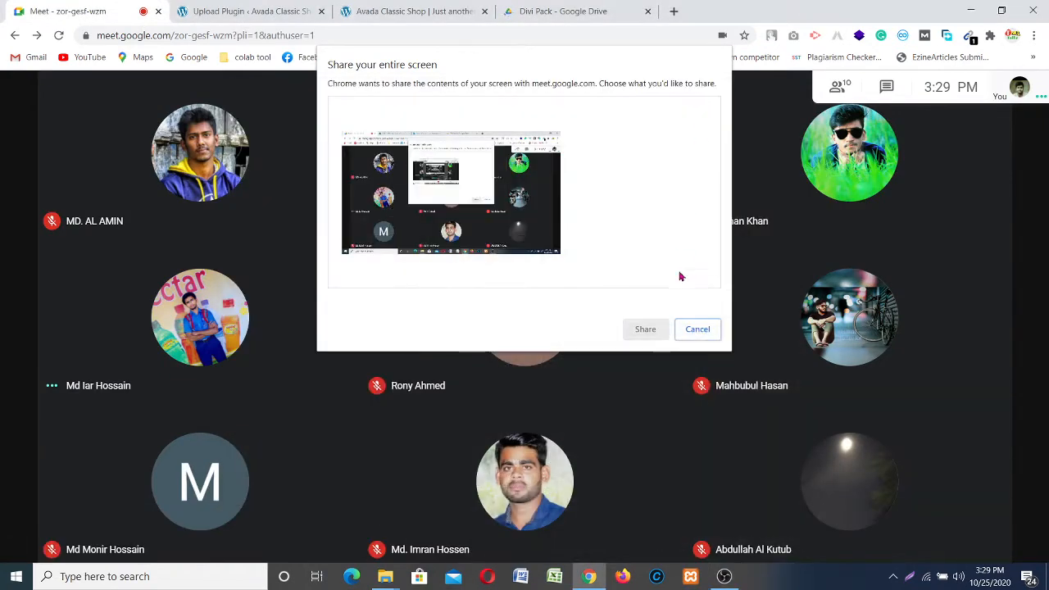
left_click(635, 328)
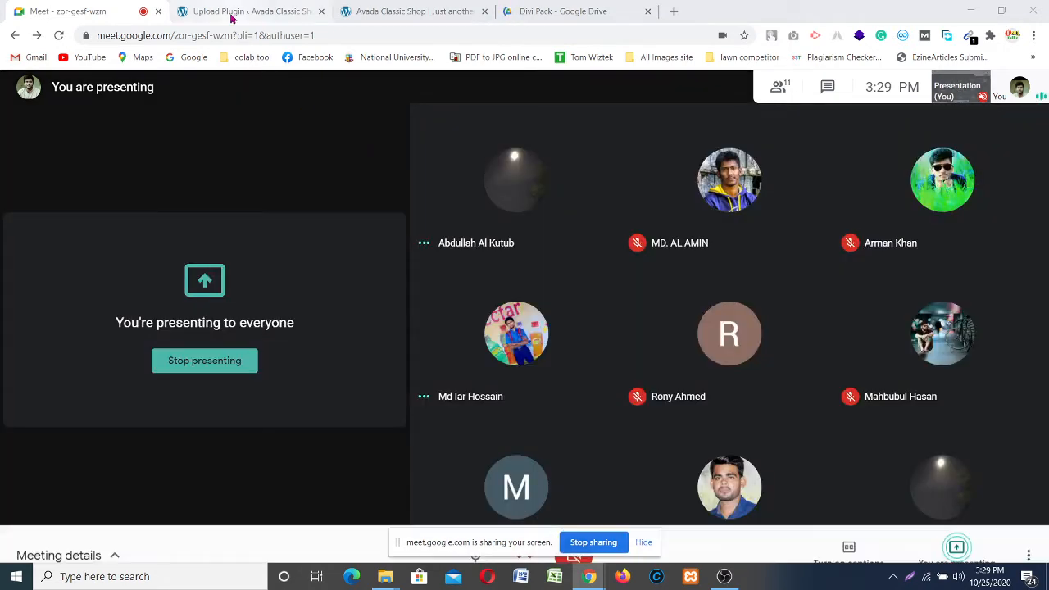
left_click(232, 18)
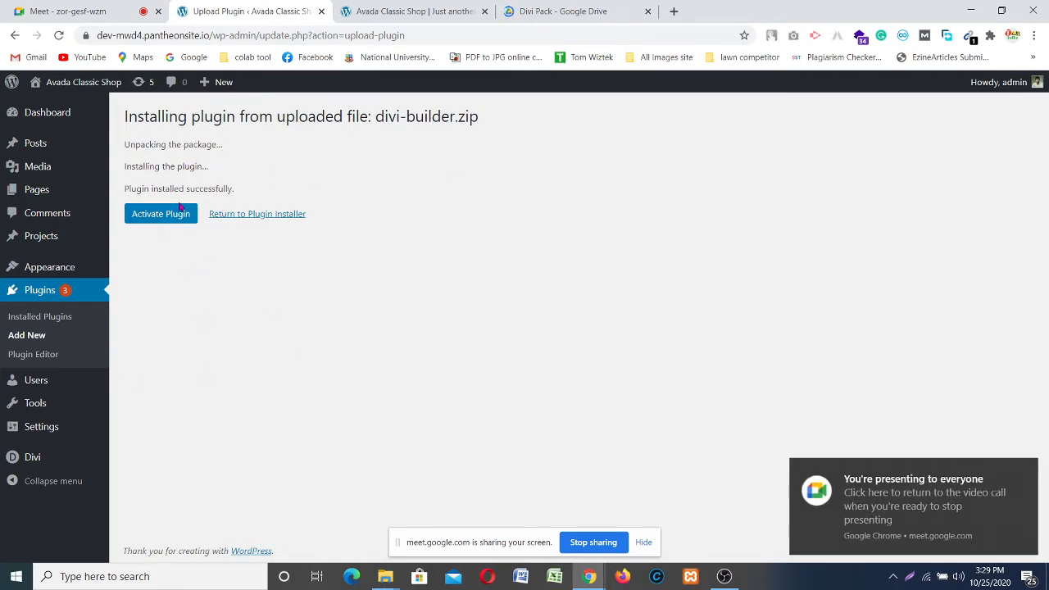
Step: Activate the uploaded Divi Builder plugin and review its 2.11.1 listing and 4.6.6 update notice
left_click(153, 218)
left_click(153, 215)
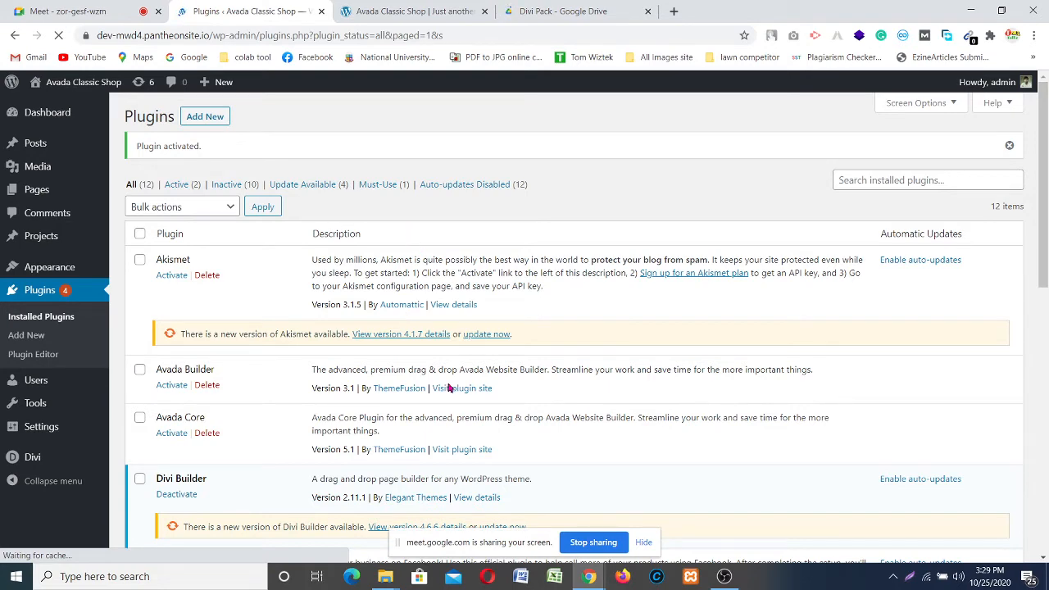
scroll(451, 388, "down", 2)
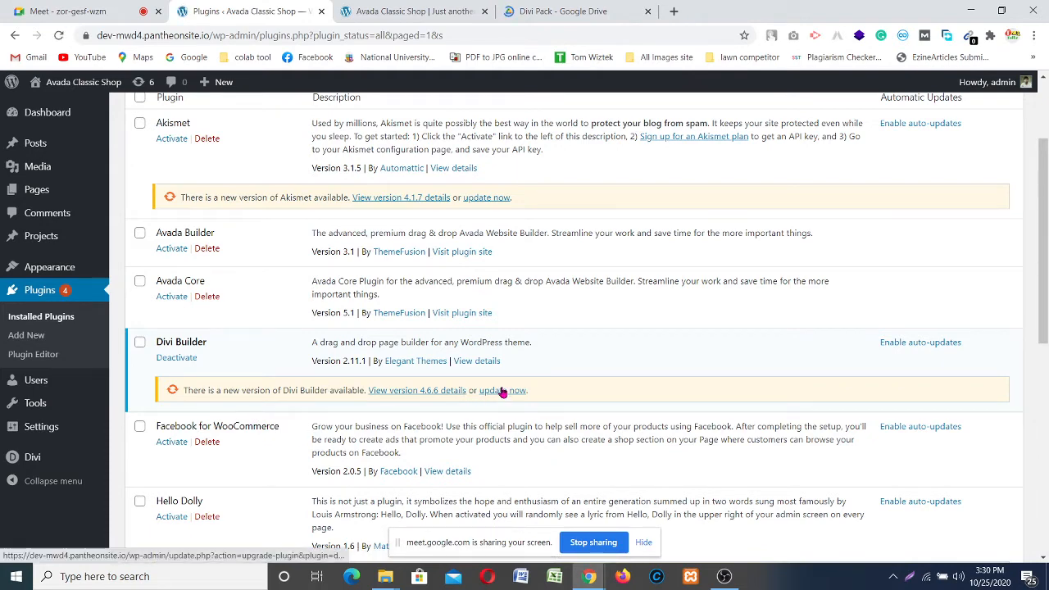
scroll(266, 386, "down", 1)
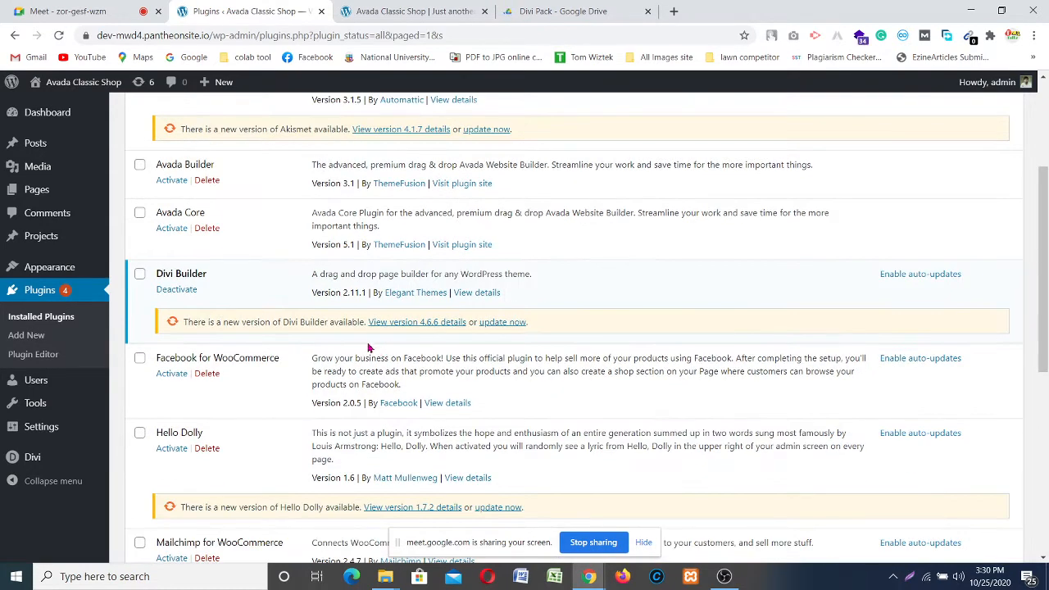
scroll(312, 349, "down", 4)
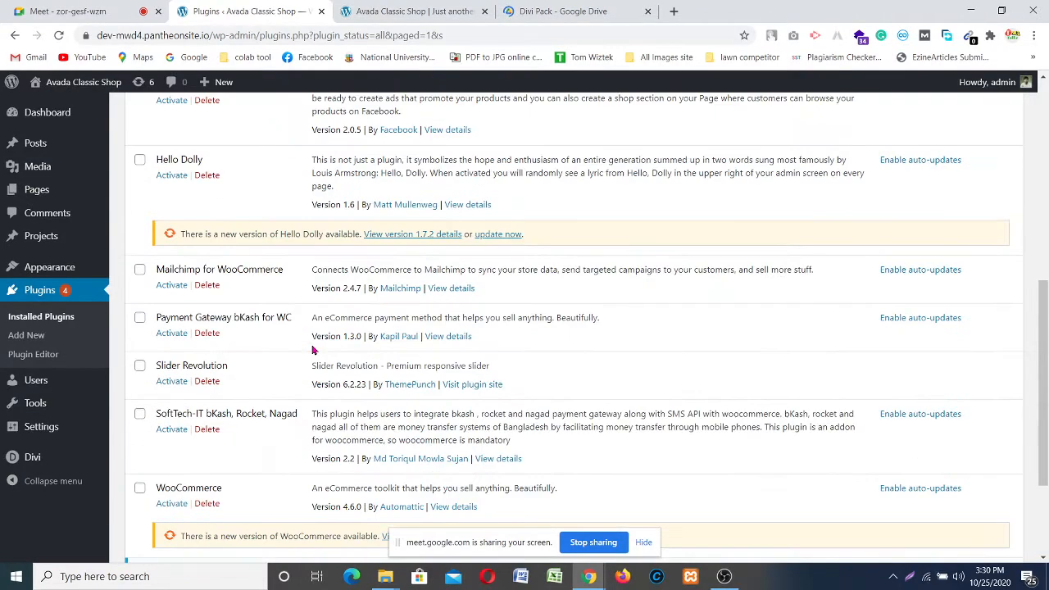
scroll(312, 350, "down", 2)
scroll(312, 350, "up", 6)
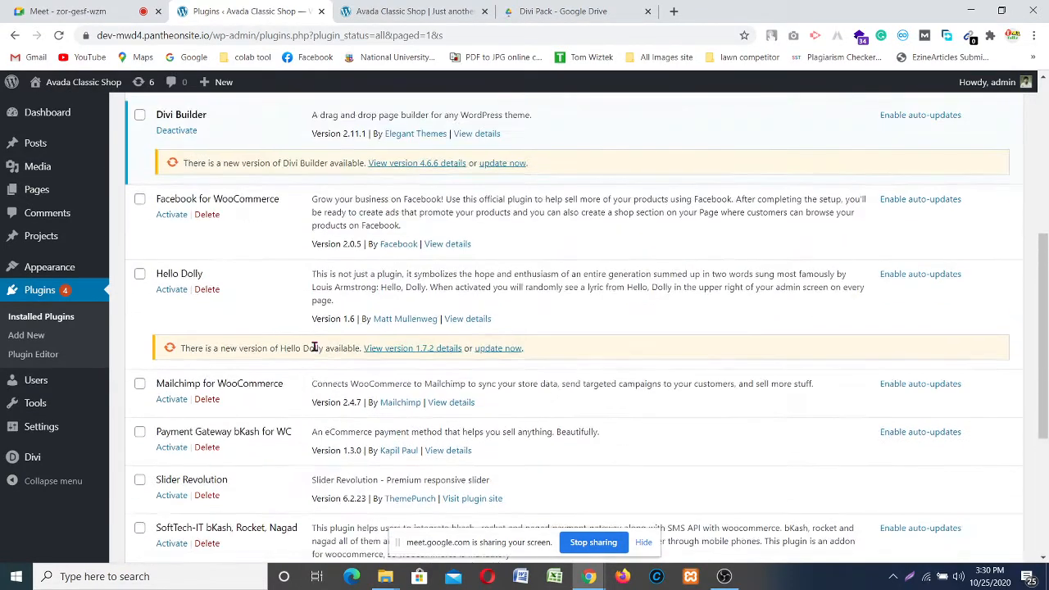
scroll(315, 347, "up", 1)
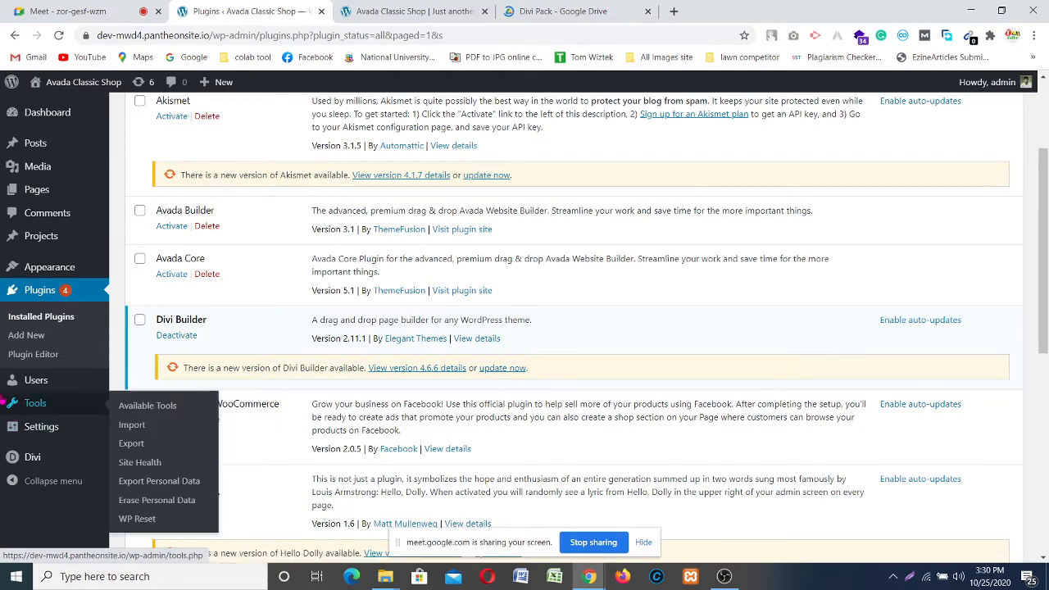
scroll(360, 263, "up", 2)
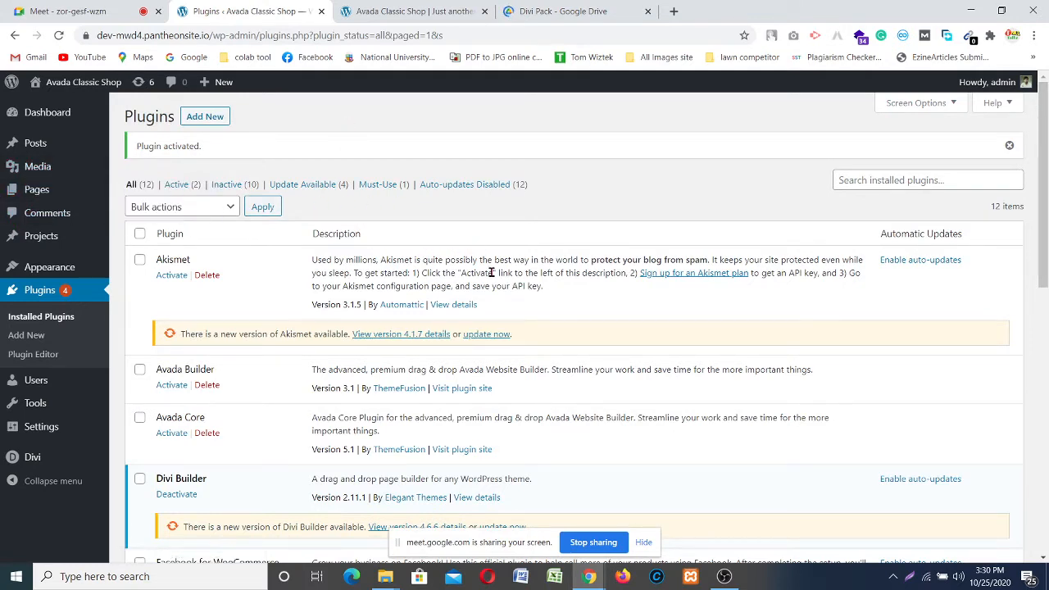
scroll(481, 316, "down", 3)
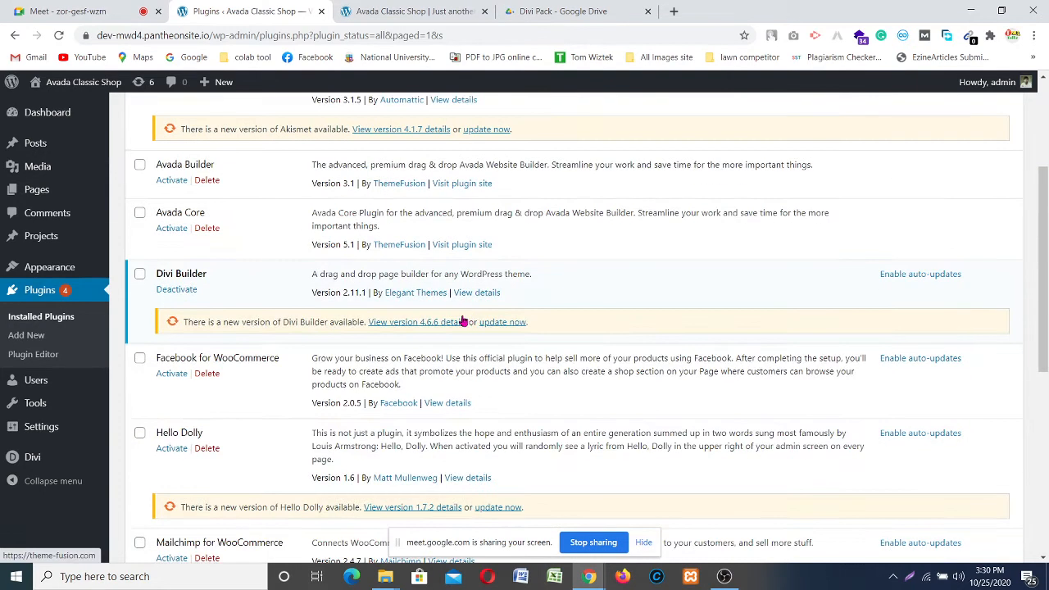
scroll(480, 320, "up", 3)
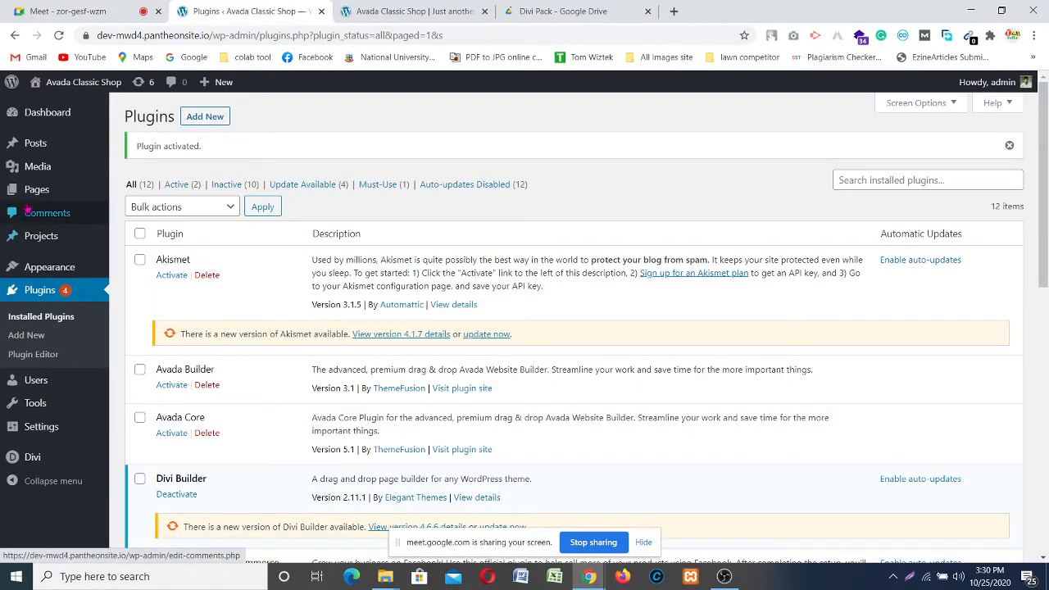
mouse_move(95, 192)
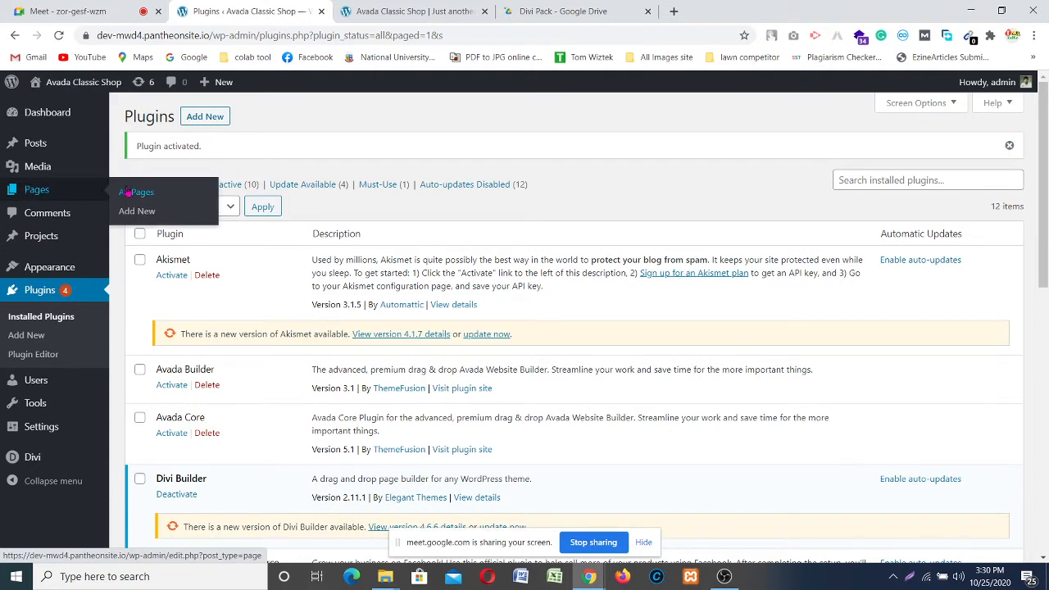
Step: Update the Divi Builder plugin from version 2.11.1 to 4.6.6 on the Plugins page
left_click(128, 192)
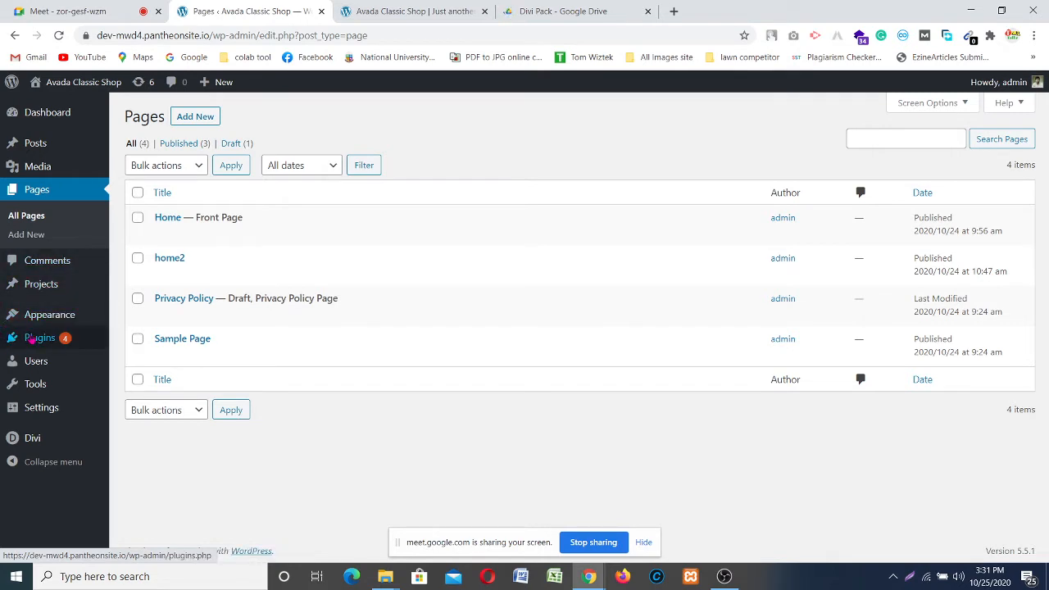
mouse_move(31, 340)
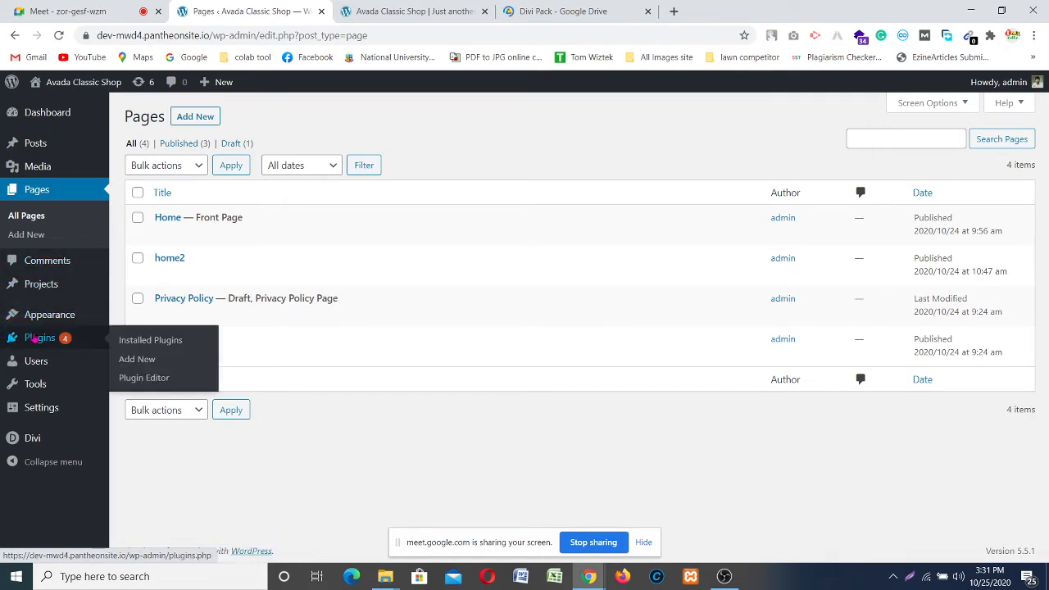
left_click(32, 338)
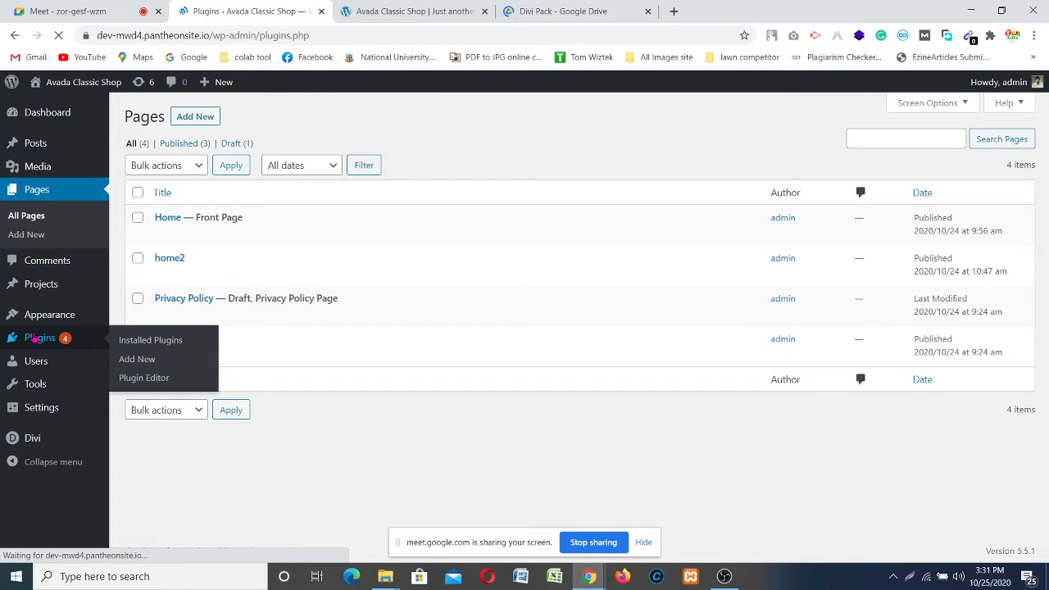
scroll(600, 382, "down", 3)
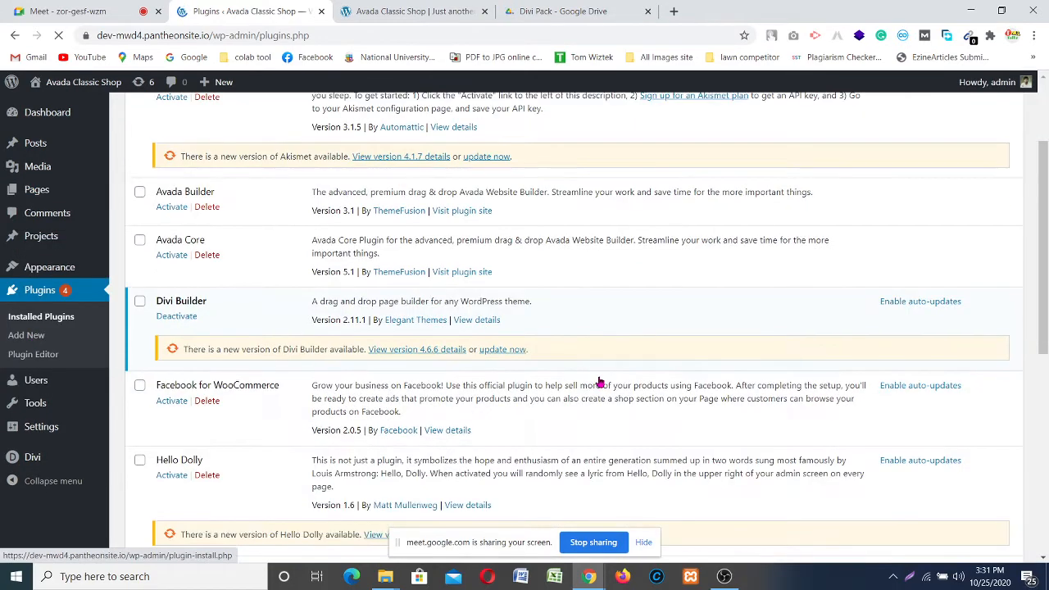
left_click(496, 350)
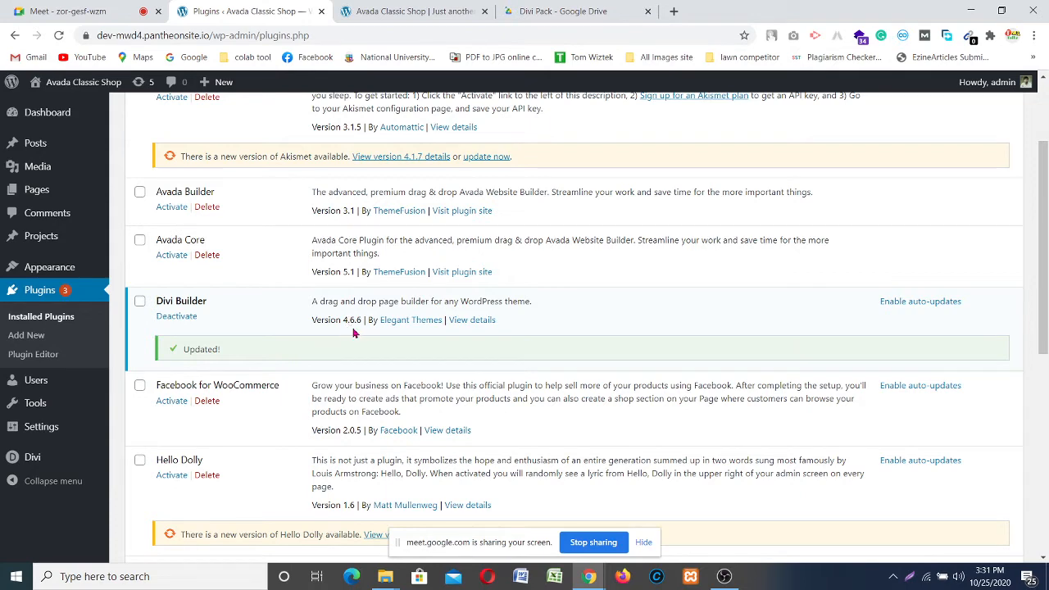
scroll(180, 340, "up", 2)
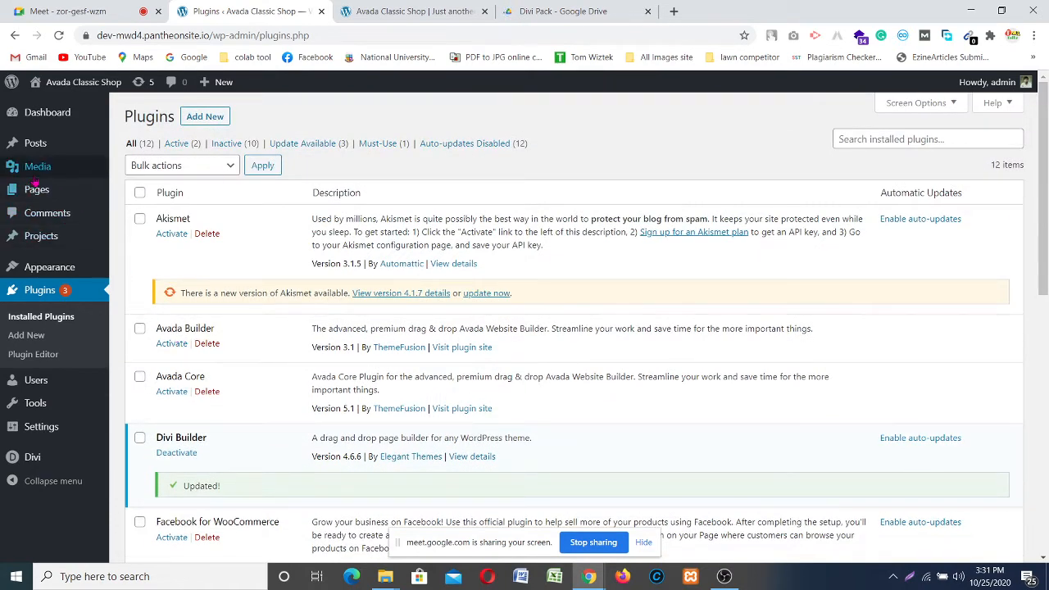
Step: Open the Home page for editing from the Pages list
mouse_move(53, 191)
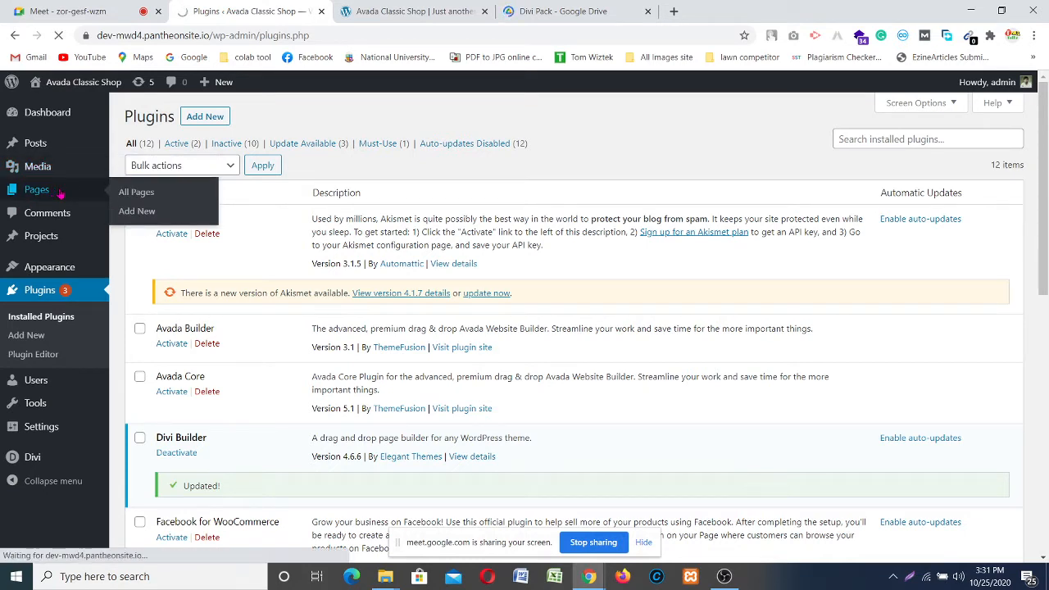
left_click(55, 190)
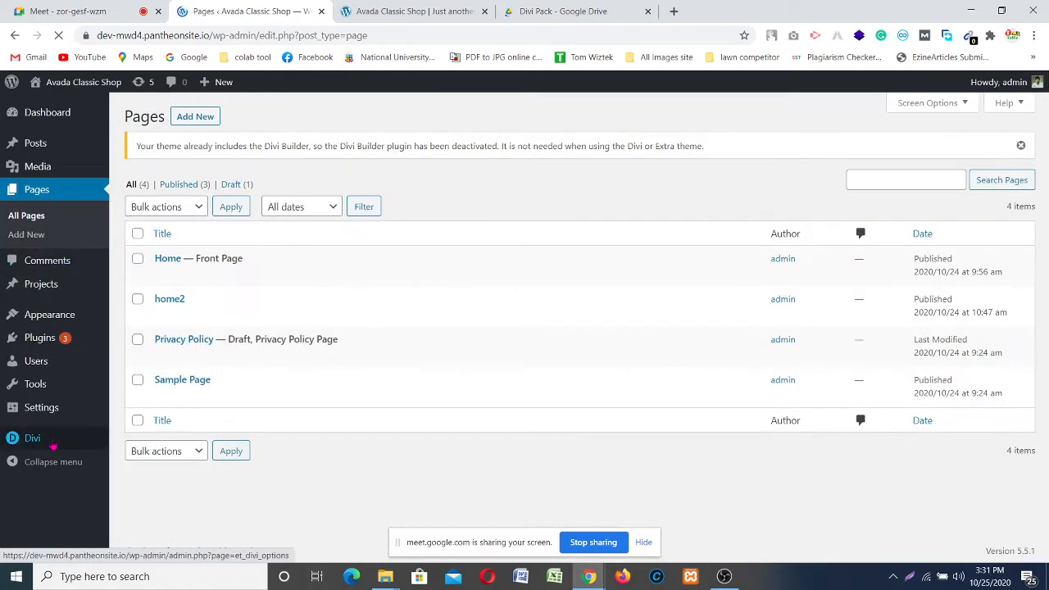
mouse_move(53, 445)
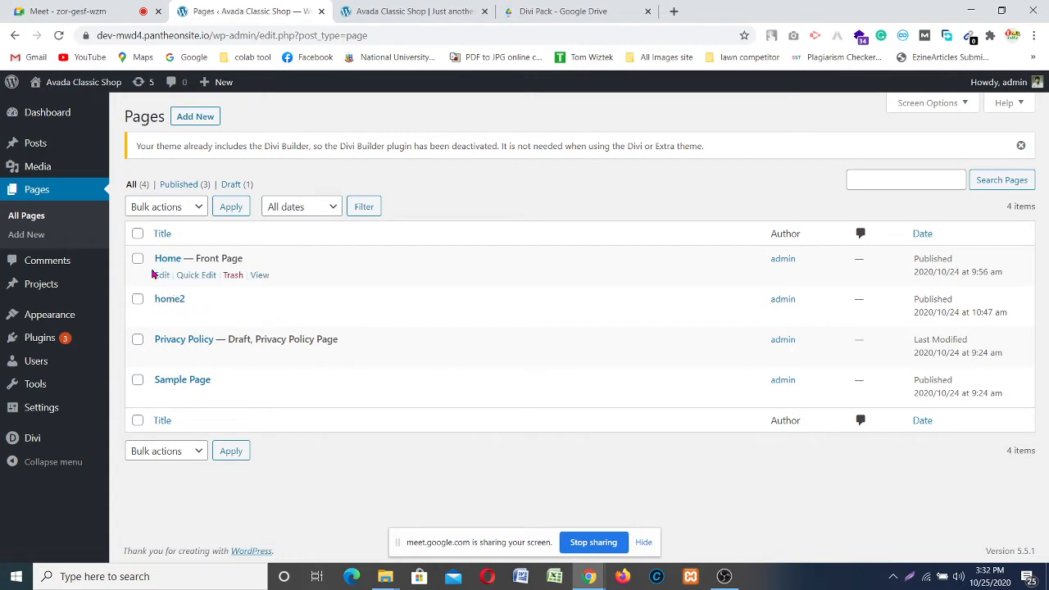
left_click(158, 277)
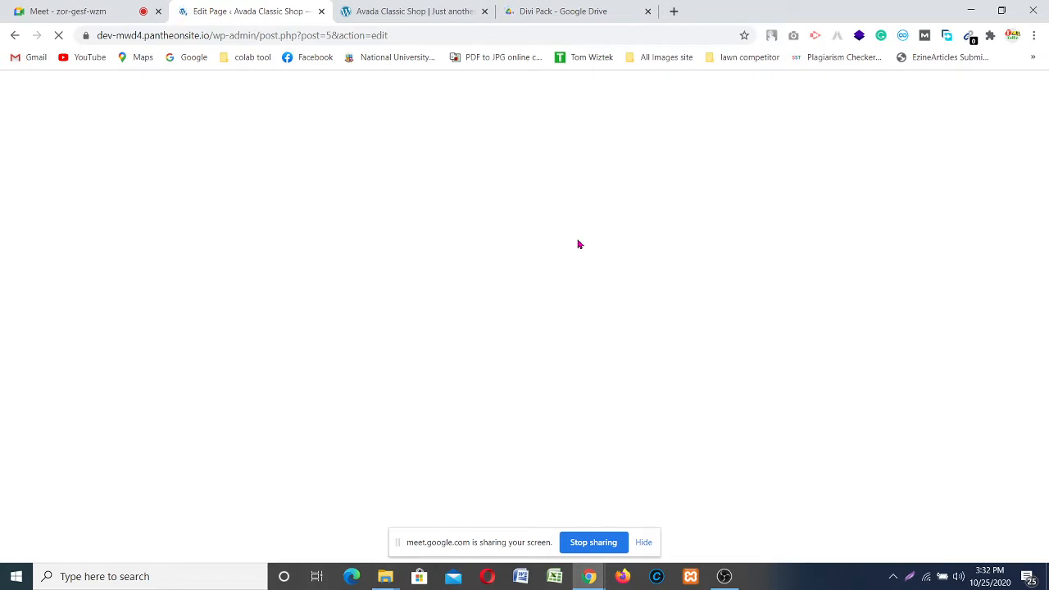
Step: Close the Divi Pack Google Drive tab and review the Home page's Classic block shortcodes
left_click(648, 11)
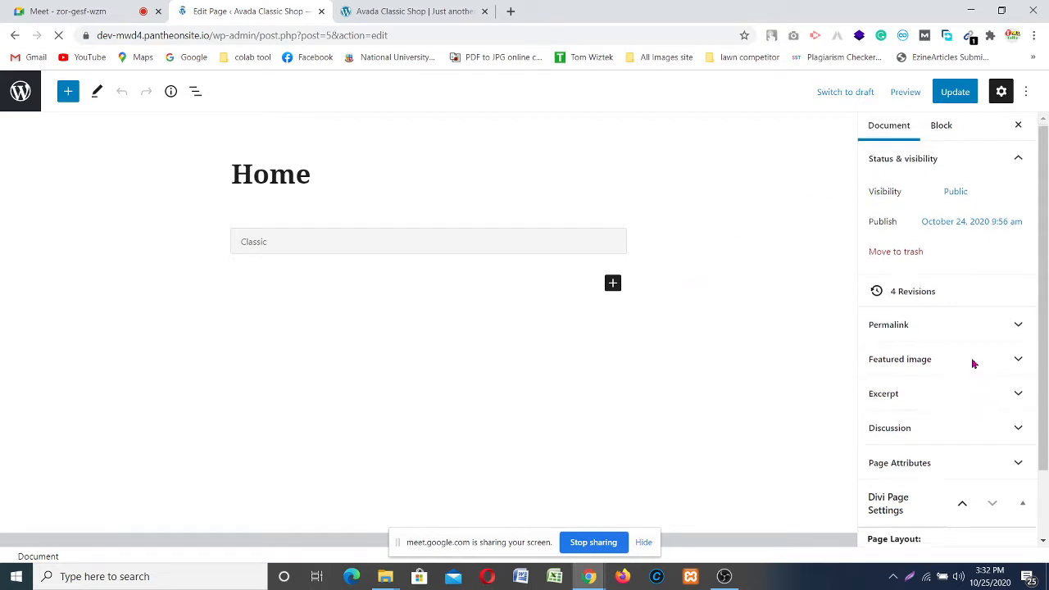
scroll(983, 410, "down", 2)
scroll(942, 409, "up", 2)
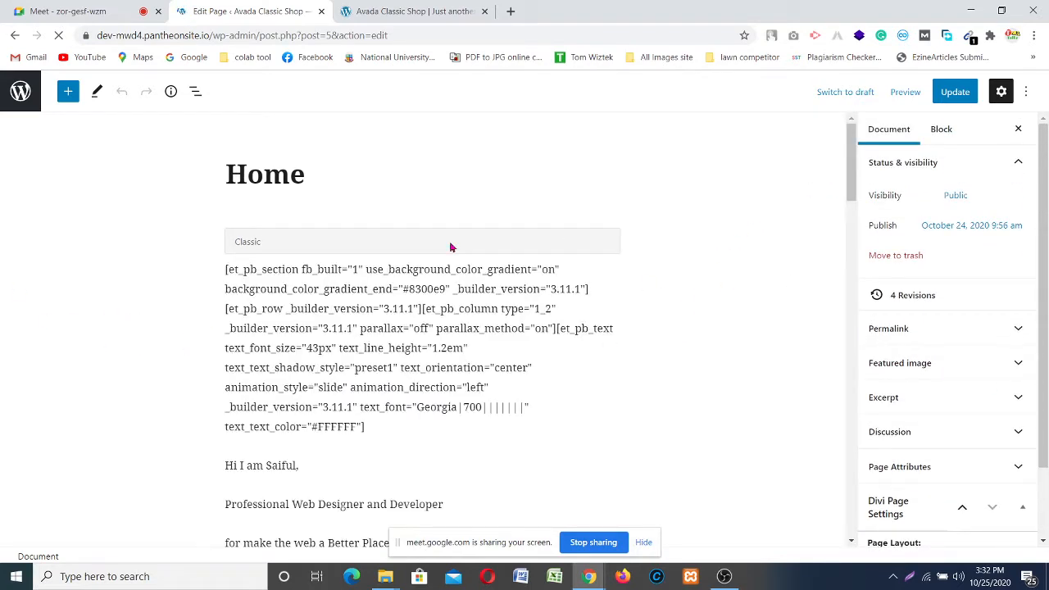
scroll(323, 254, "down", 12)
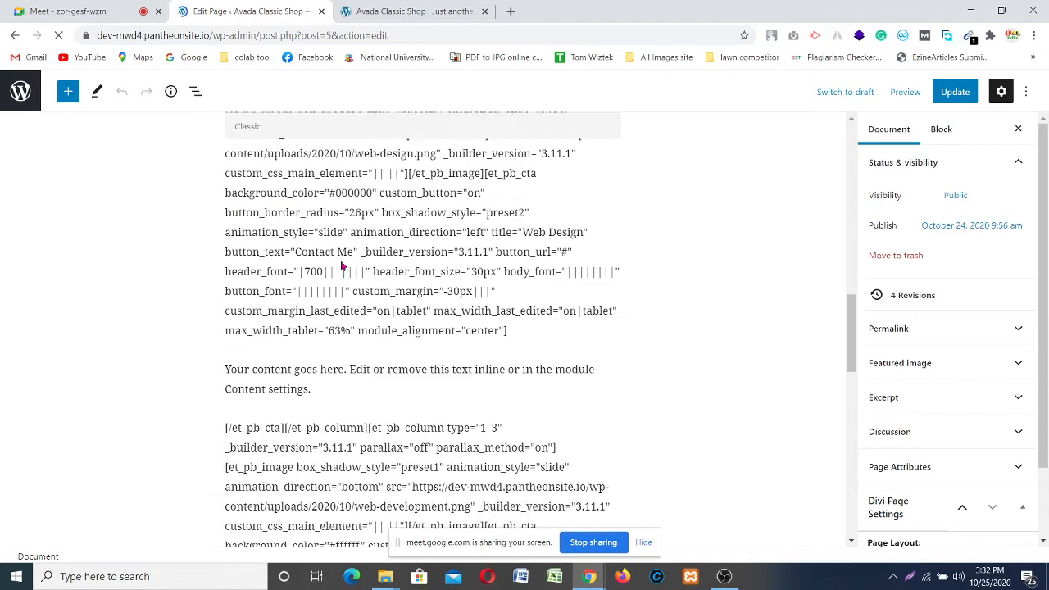
scroll(382, 276, "down", 10)
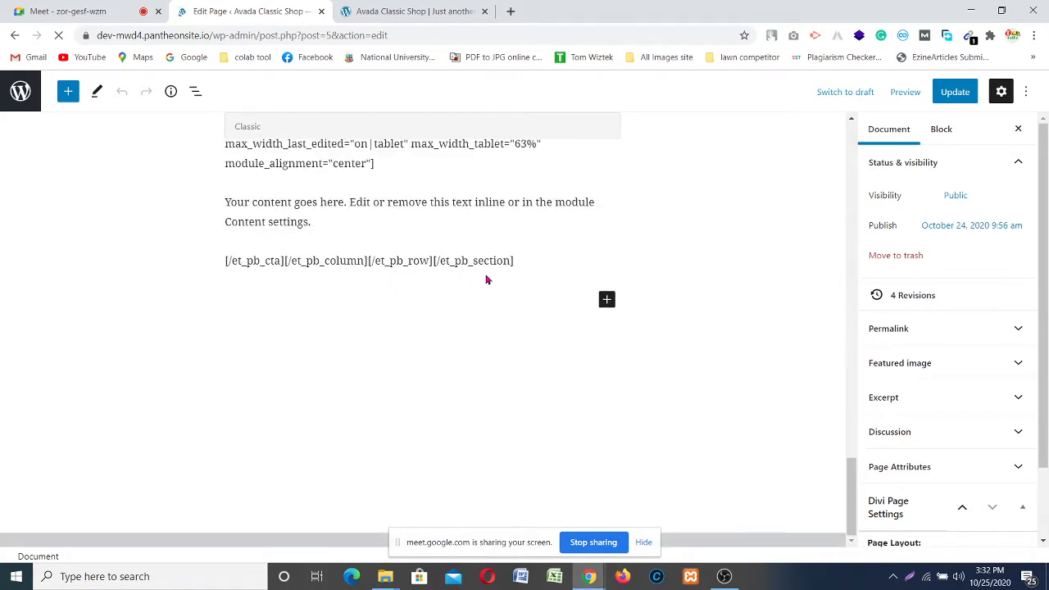
scroll(488, 278, "up", 2)
scroll(492, 270, "up", 10)
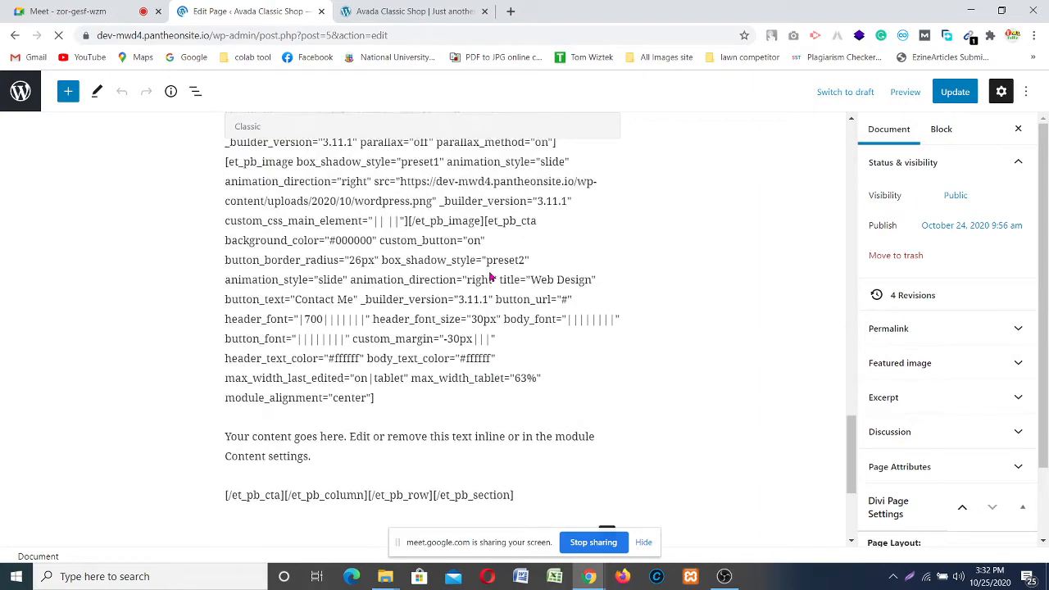
scroll(500, 258, "up", 10)
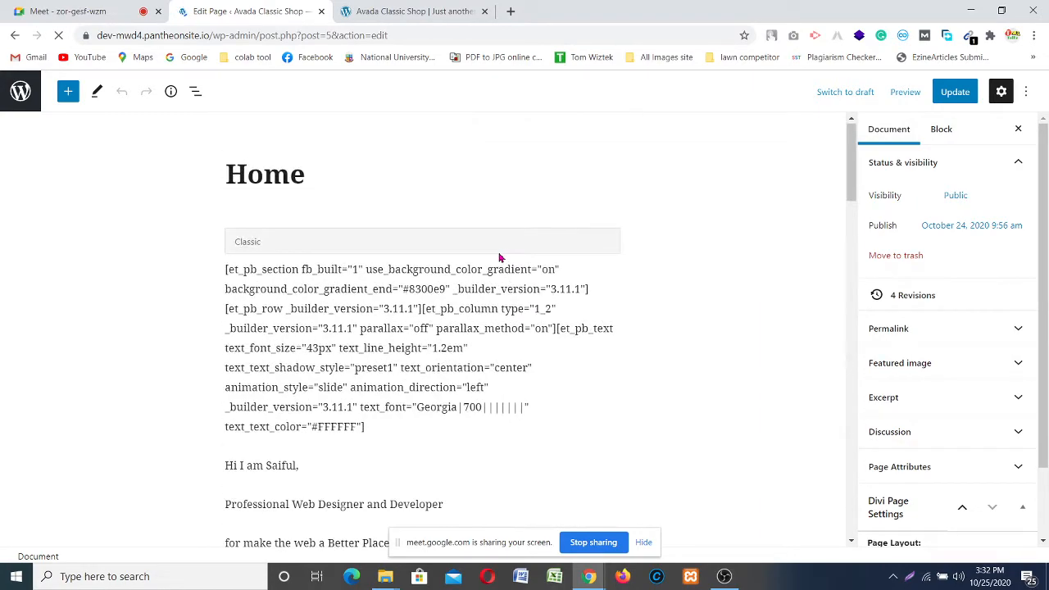
scroll(246, 256, "down", 1)
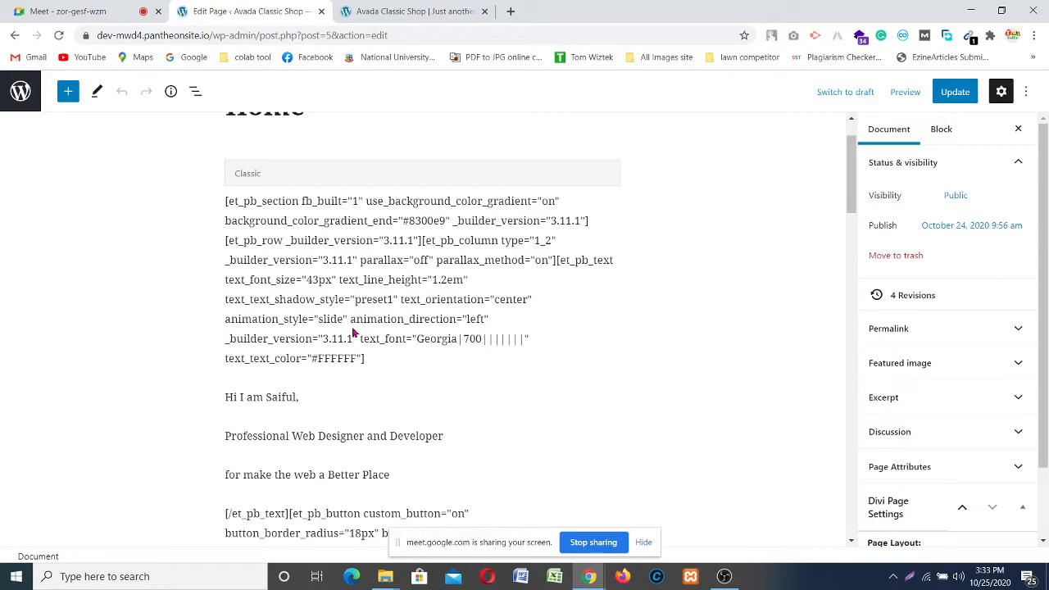
scroll(352, 332, "up", 1)
scroll(353, 332, "down", 15)
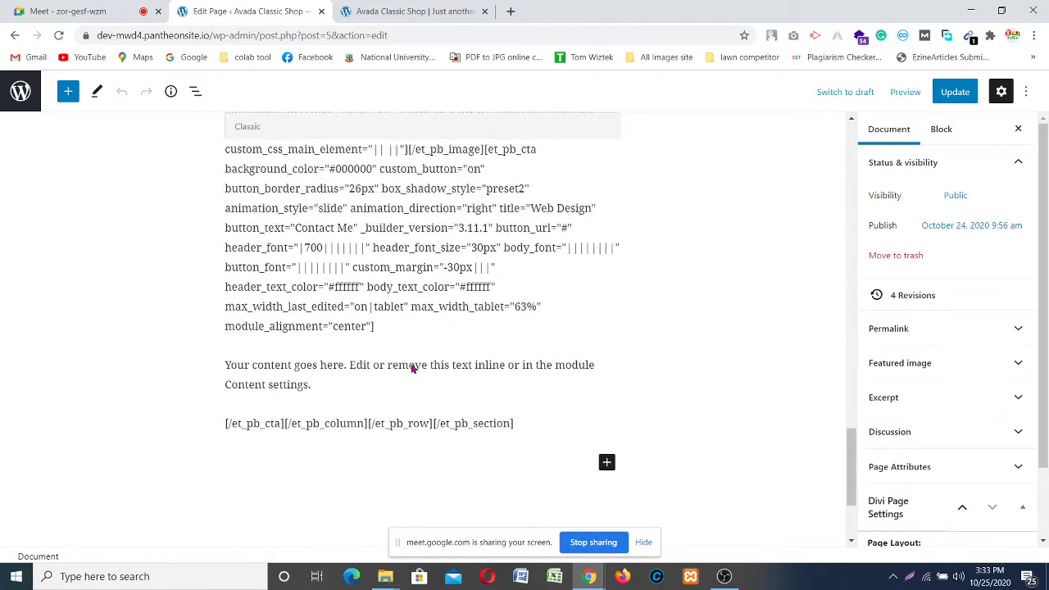
scroll(409, 385, "down", 2)
scroll(414, 389, "up", 15)
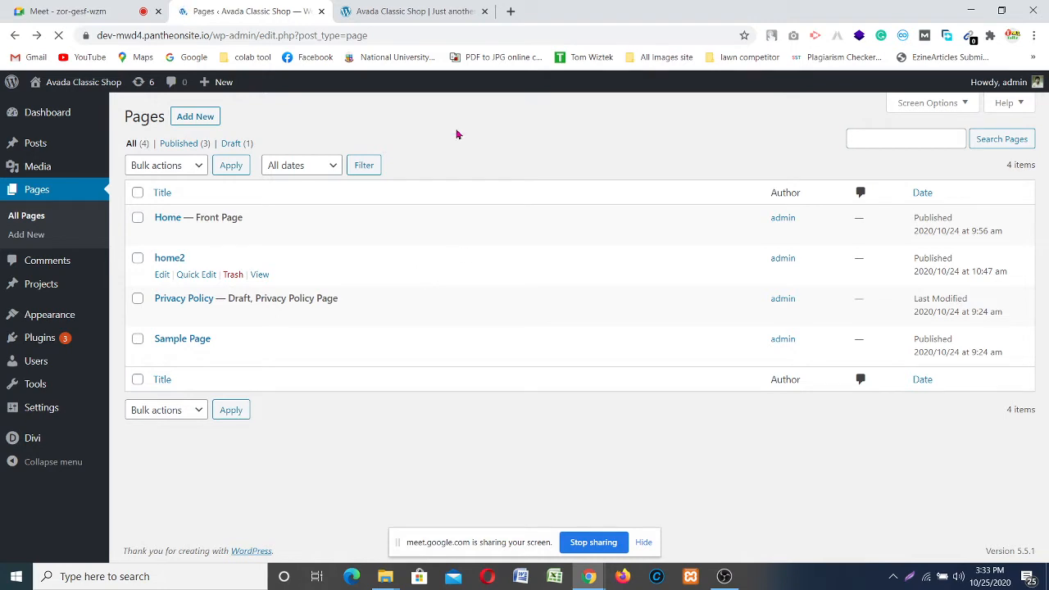
Step: Switch to the 'Avada Classic Shop' visual builder tab and view the hero and Services sections
left_click(392, 8)
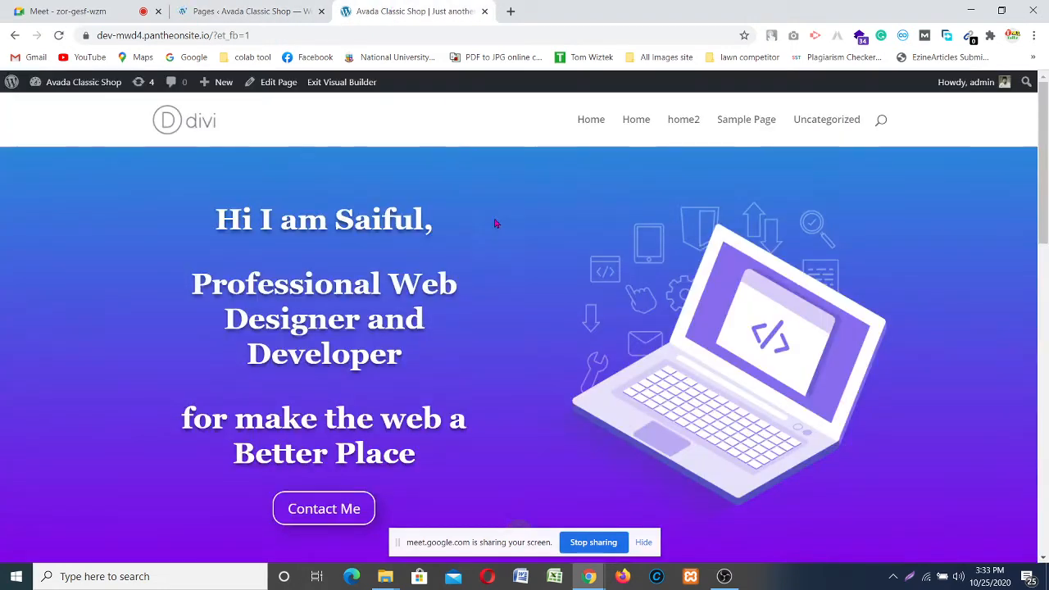
scroll(539, 358, "down", 5)
scroll(540, 360, "down", 10)
scroll(544, 363, "up", 15)
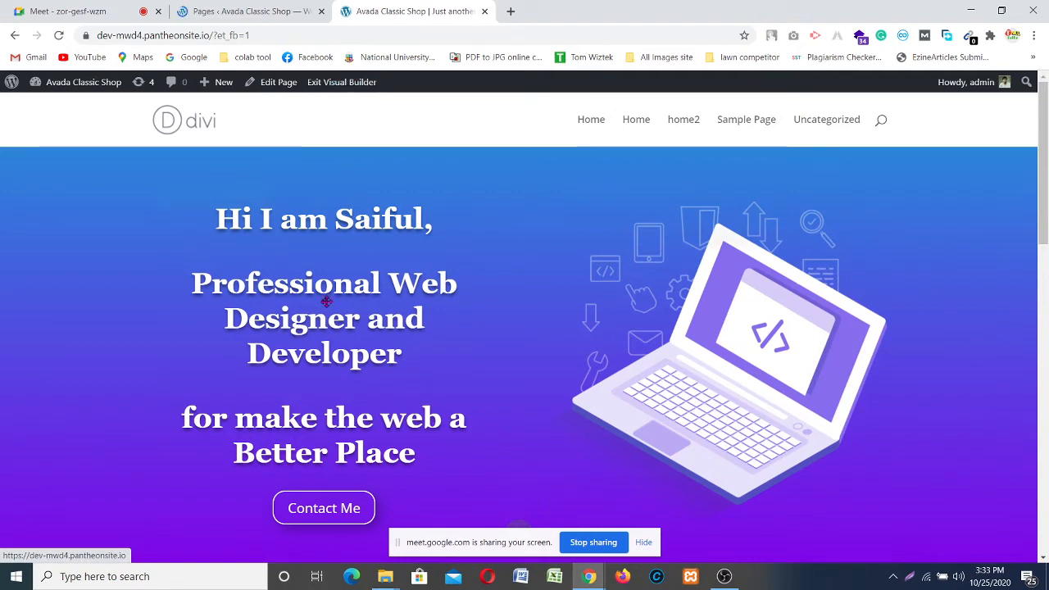
scroll(260, 311, "down", 3)
scroll(431, 289, "up", 3)
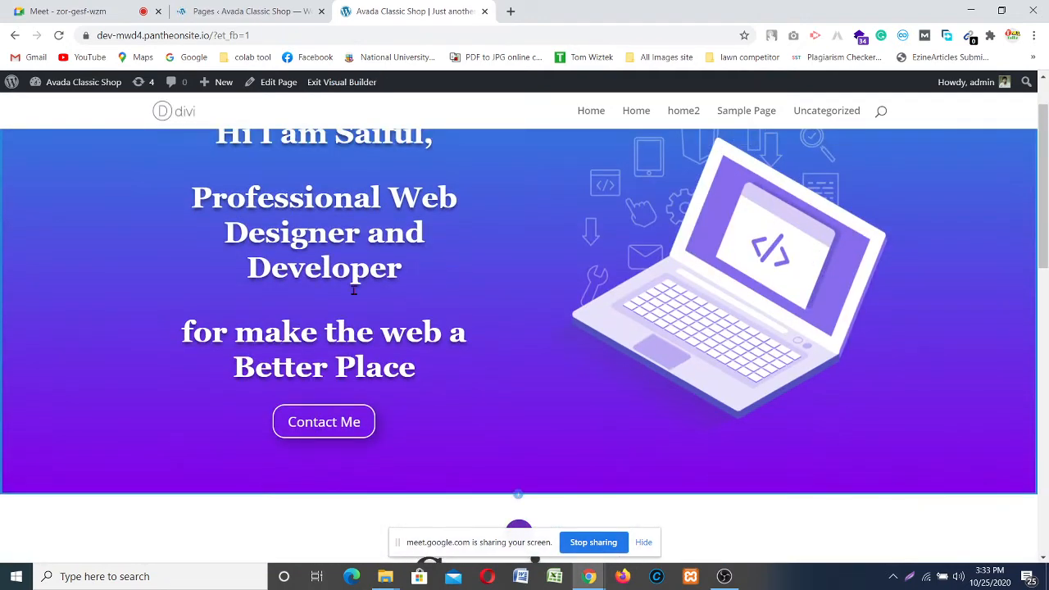
scroll(353, 289, "down", 5)
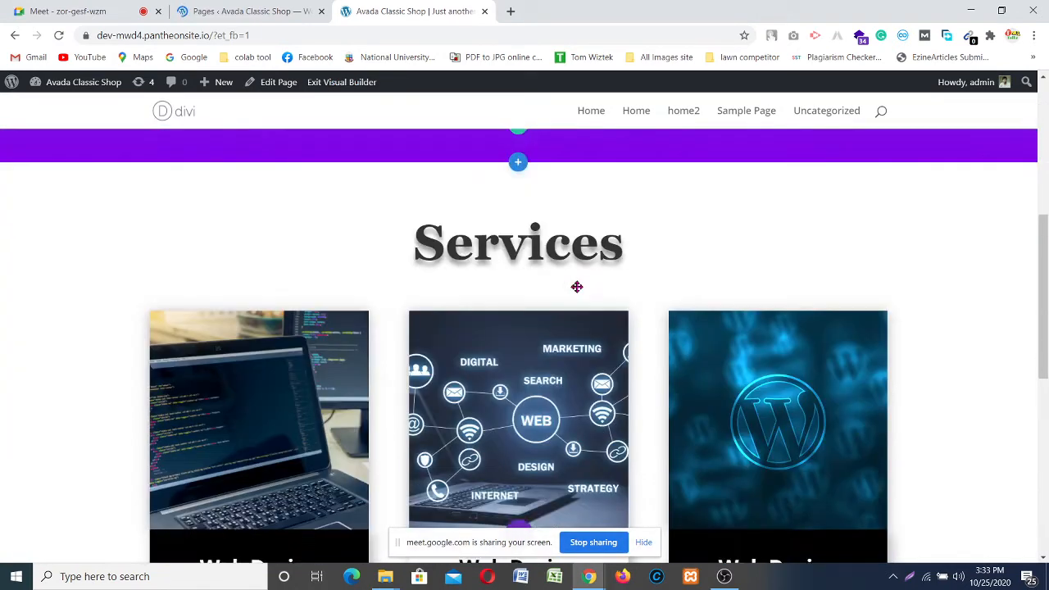
scroll(578, 283, "up", 2)
scroll(571, 266, "up", 5)
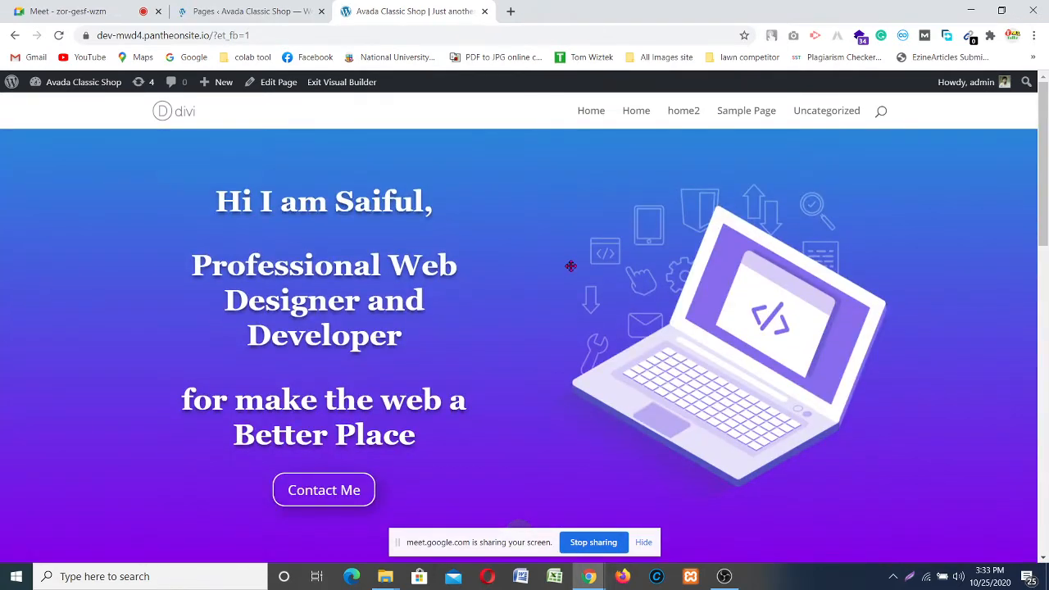
scroll(721, 255, "down", 2)
Step: Insert a Divider module directly below the Services heading
scroll(555, 295, "up", 2)
scroll(461, 276, "down", 2)
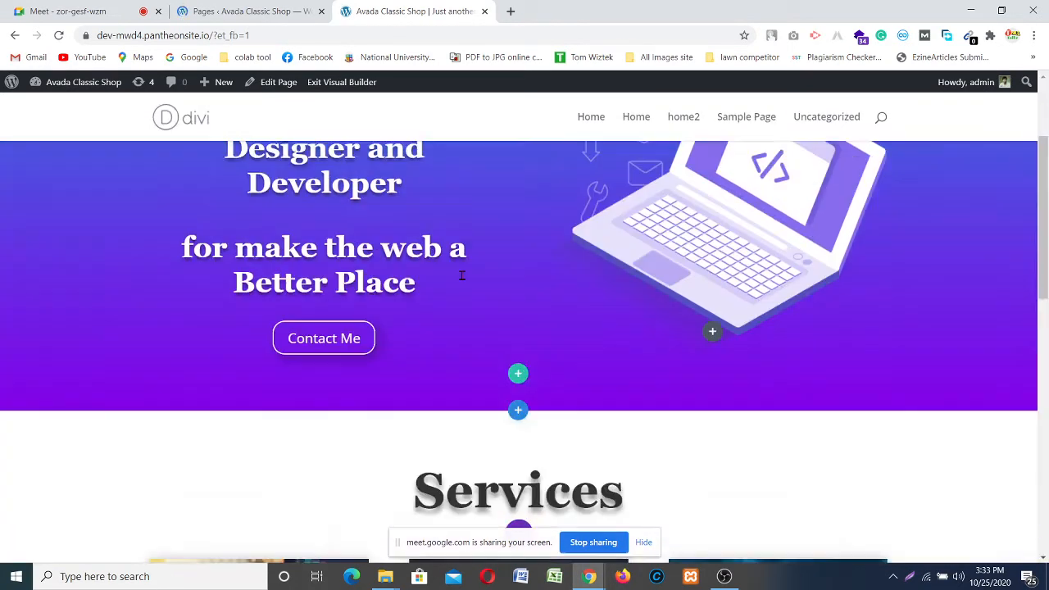
scroll(491, 270, "down", 3)
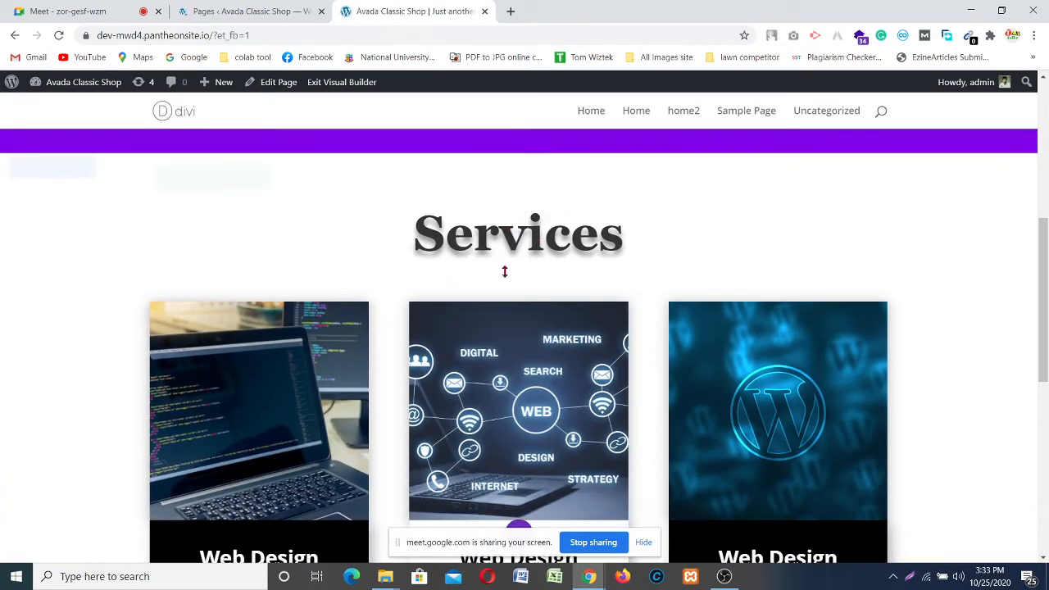
mouse_move(516, 245)
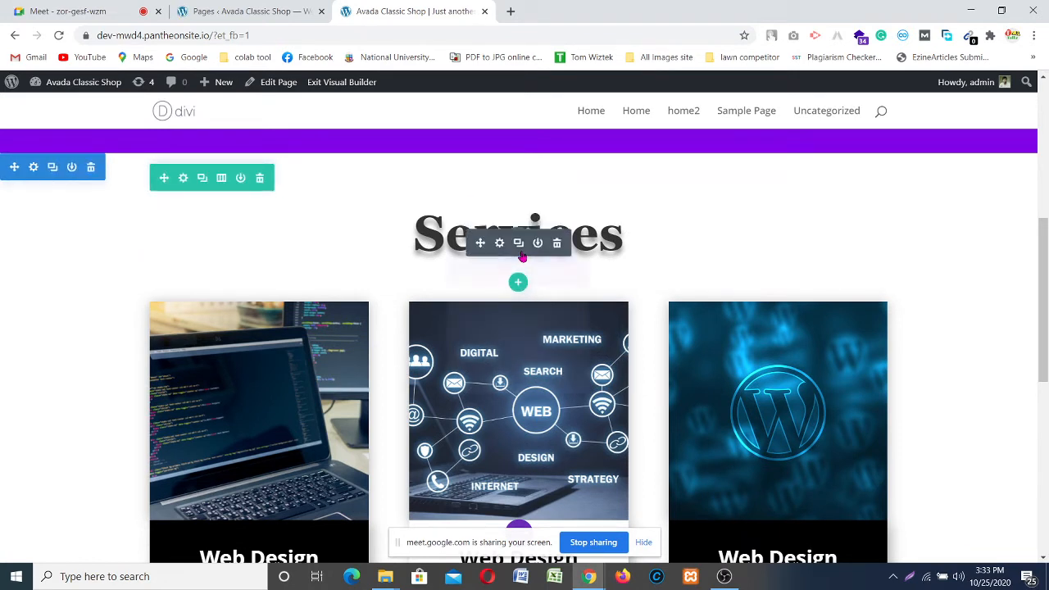
left_click(517, 246)
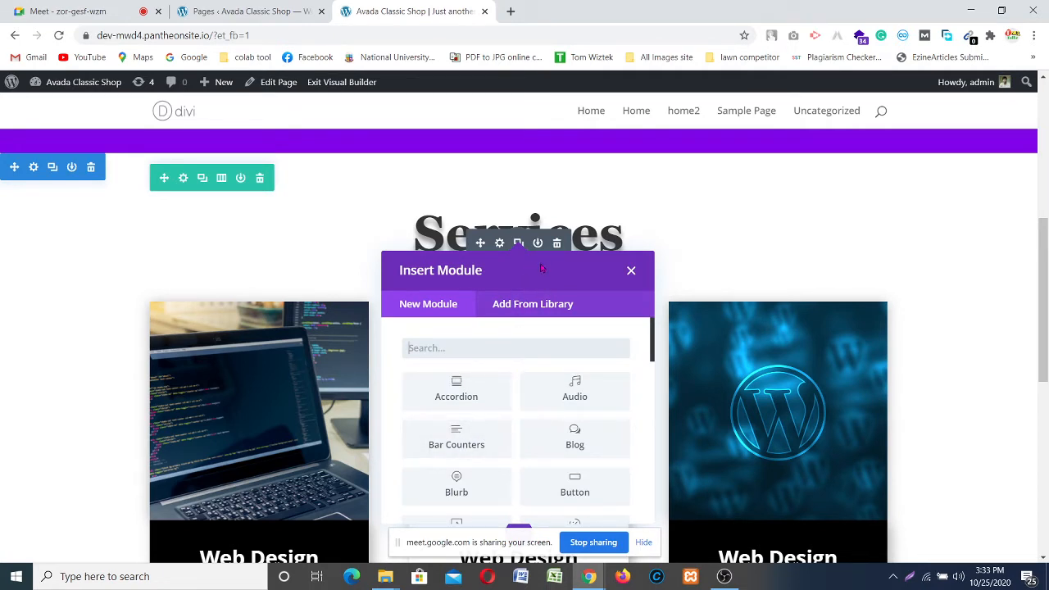
scroll(458, 385, "down", 3)
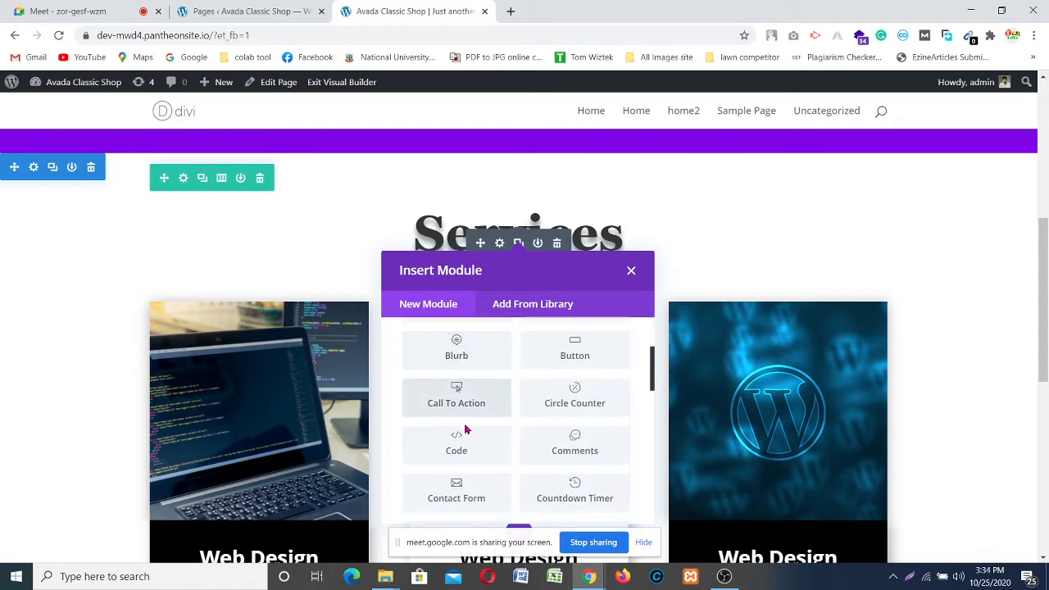
scroll(451, 470, "down", 3)
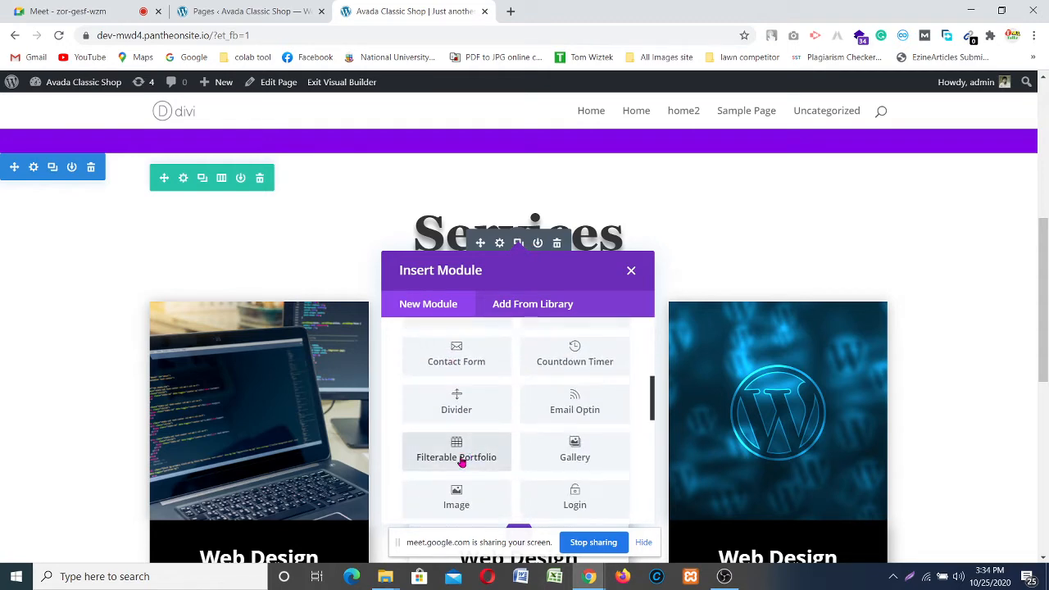
left_click(468, 396)
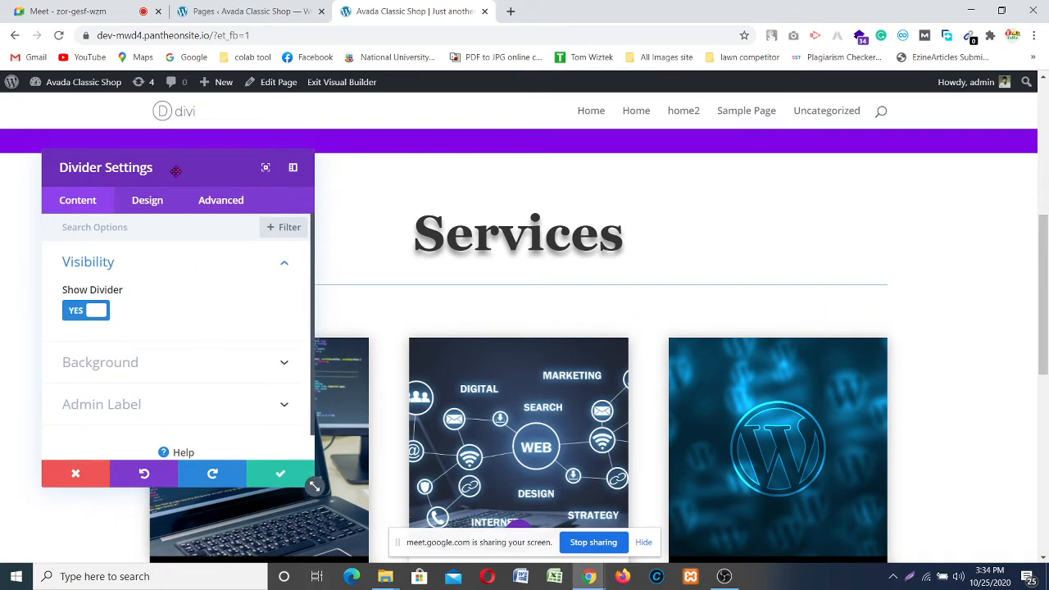
Step: Set the new divider's line colour to purple #8300e9 in its Design settings
left_click_drag(174, 170, 907, 223)
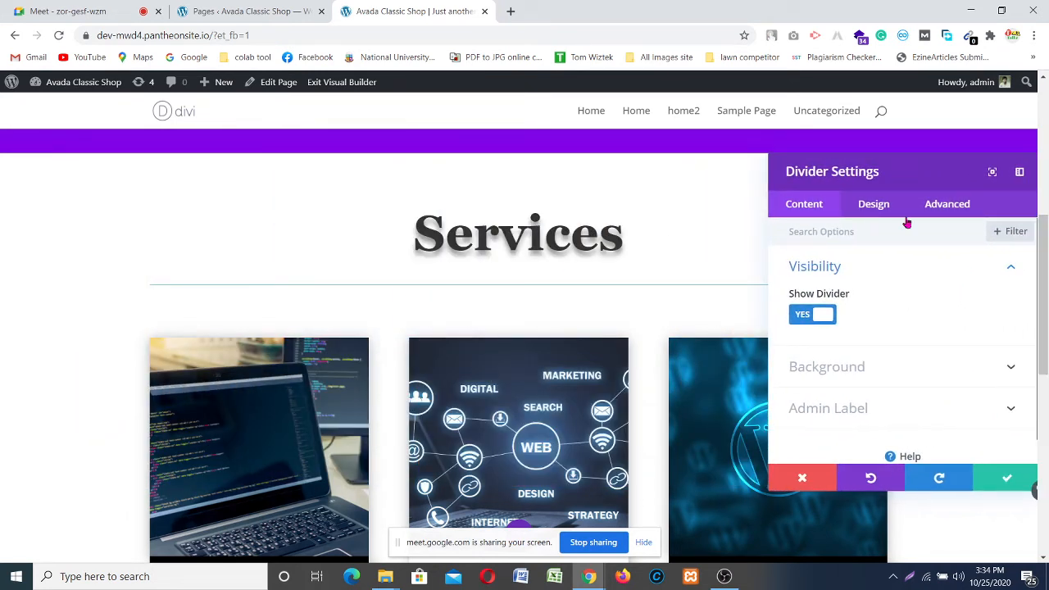
left_click(938, 367)
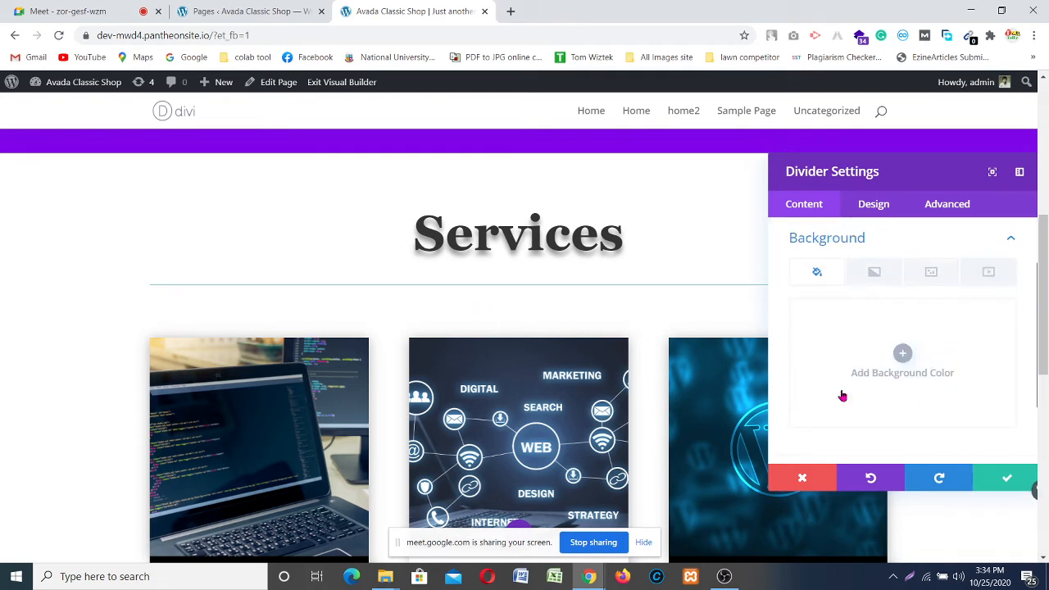
scroll(852, 381, "down", 2)
scroll(861, 328, "up", 1)
left_click(866, 210)
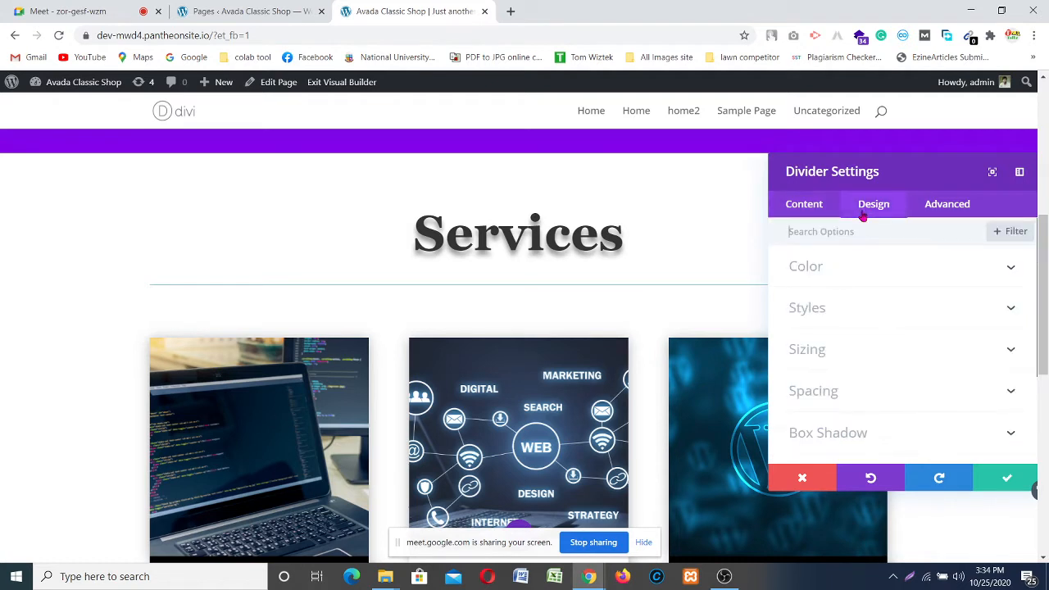
left_click(900, 263)
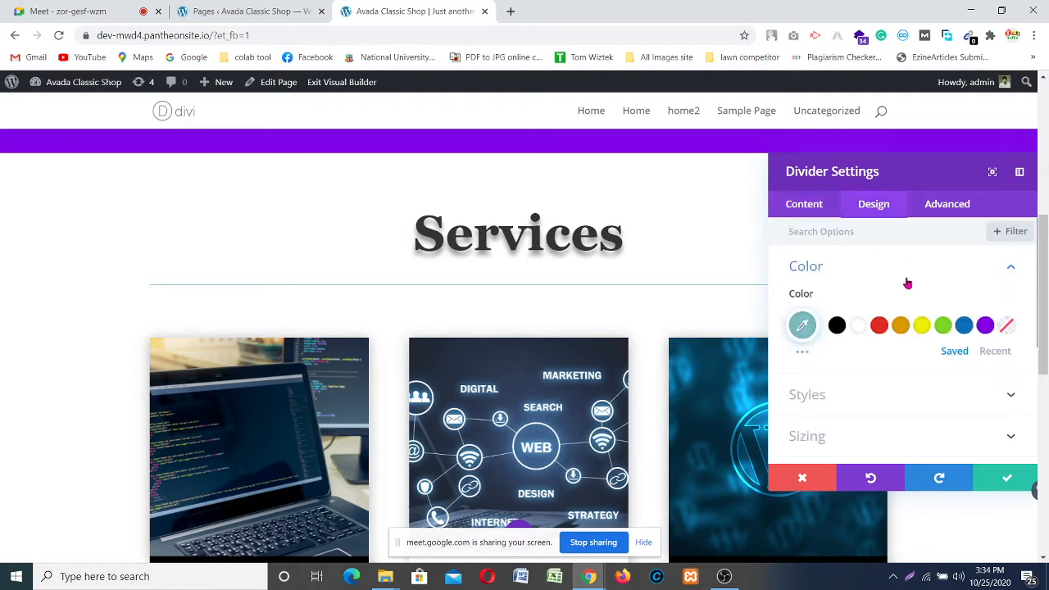
left_click(987, 326)
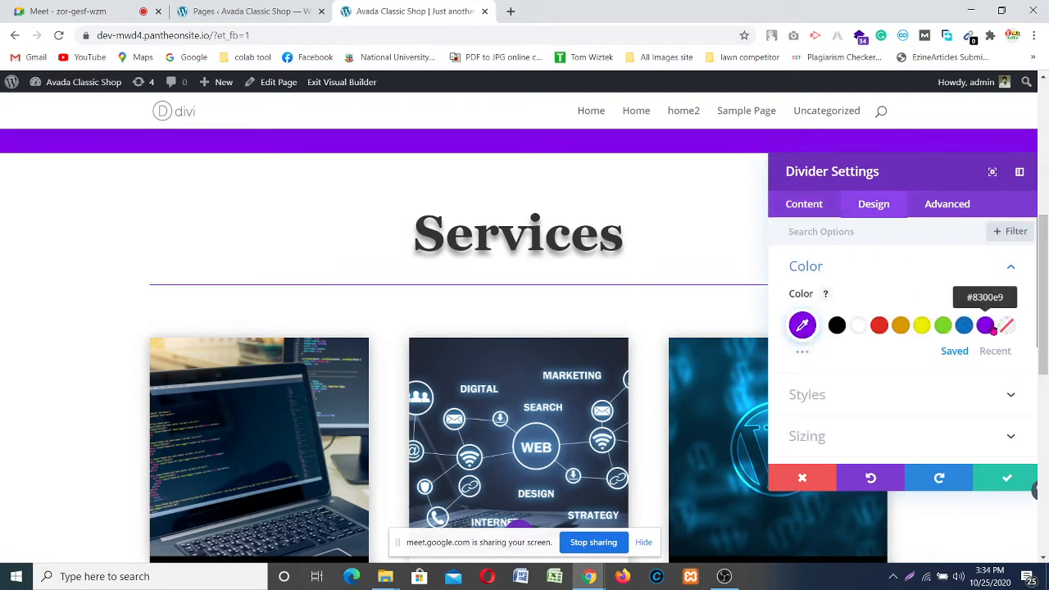
scroll(864, 382, "down", 1)
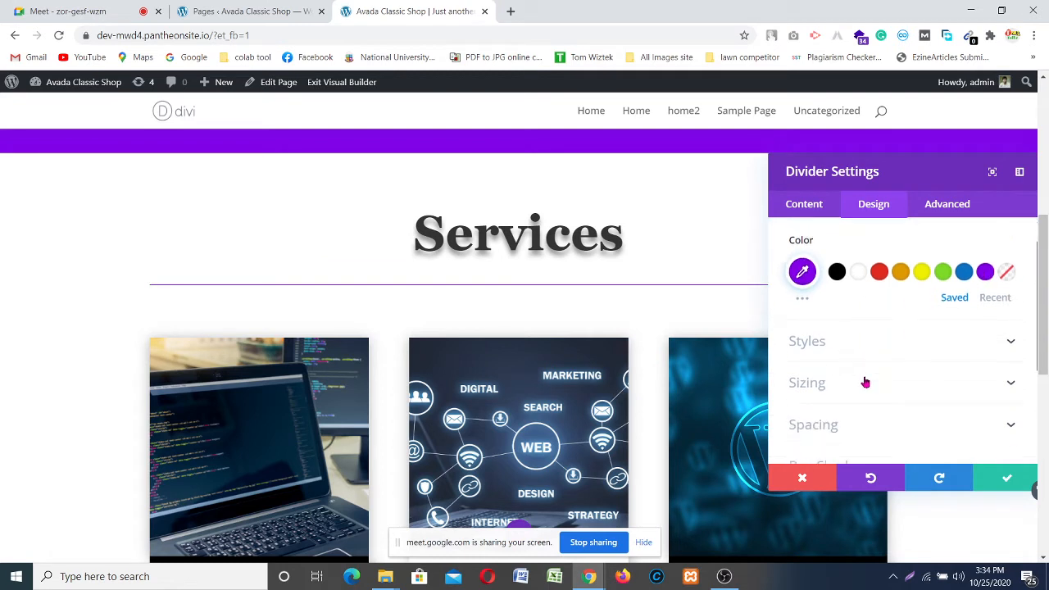
left_click(885, 324)
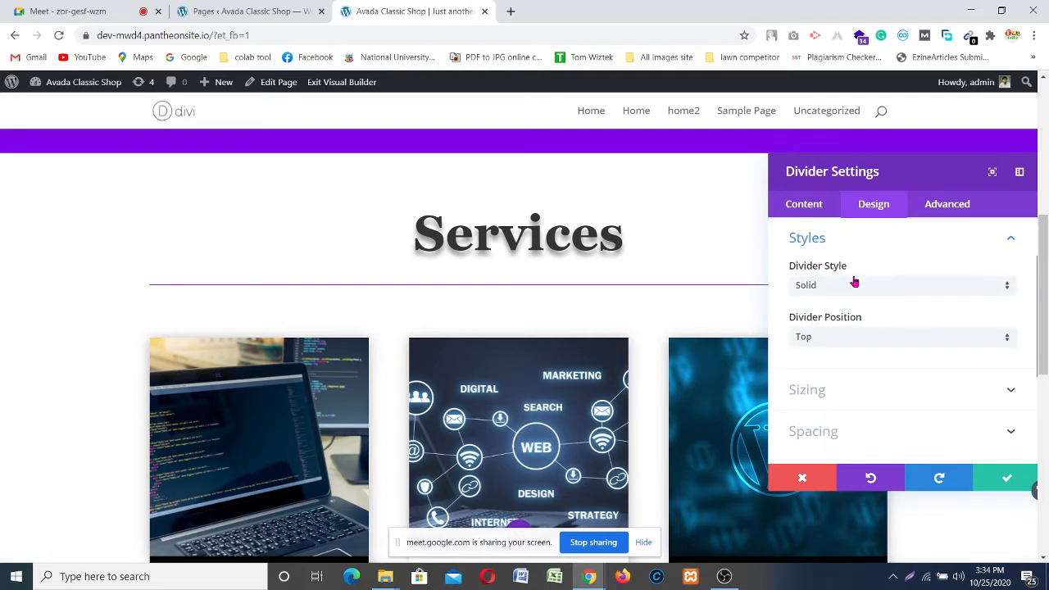
Step: Raise the divider weight from 1 to 3px, keeping its height at 23px
left_click(724, 576)
left_click(725, 576)
scroll(962, 377, "down", 2)
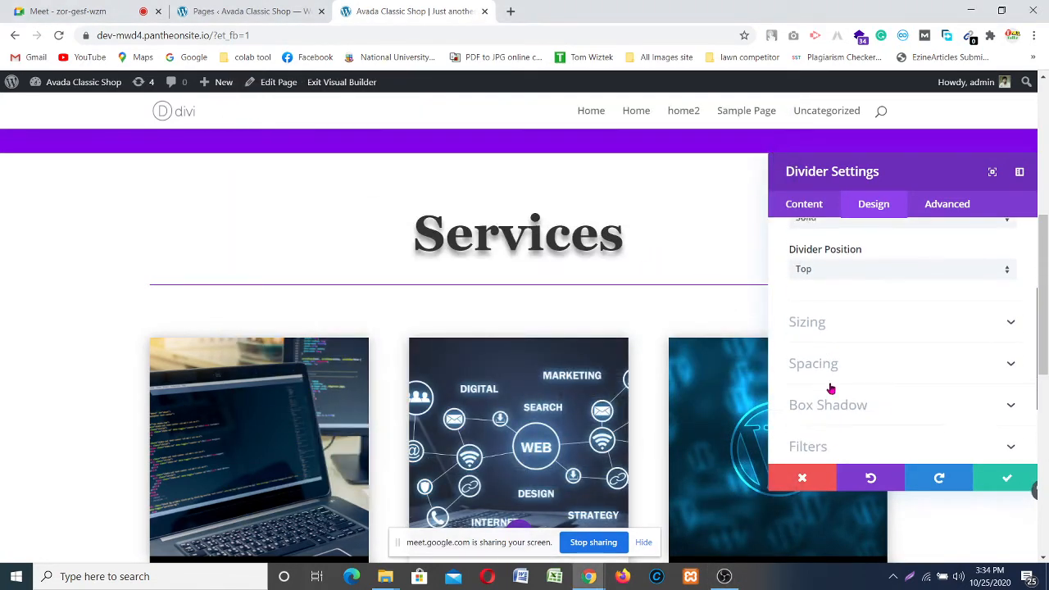
left_click(860, 320)
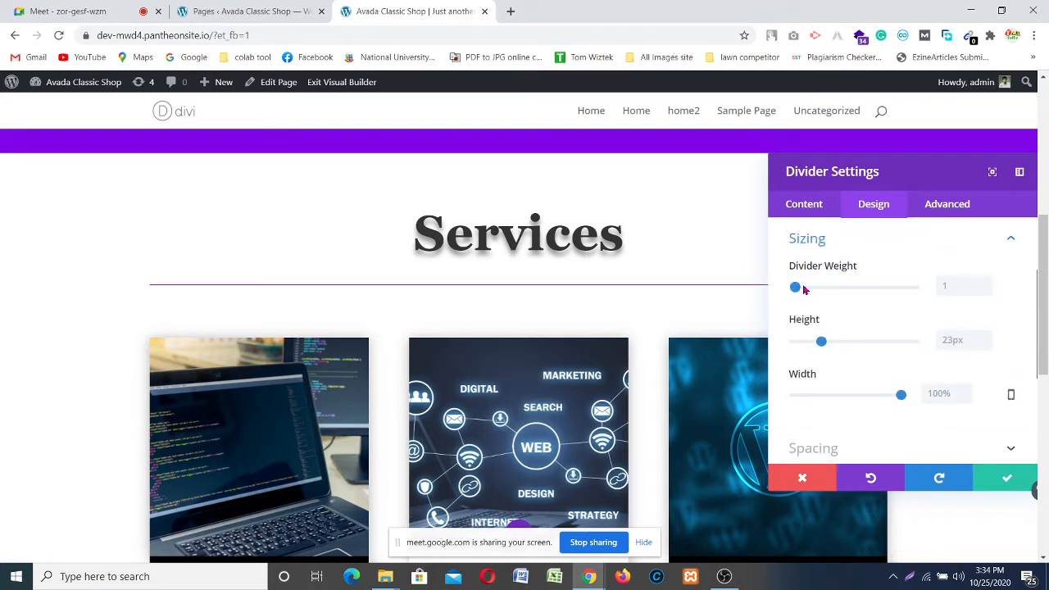
left_click(987, 284)
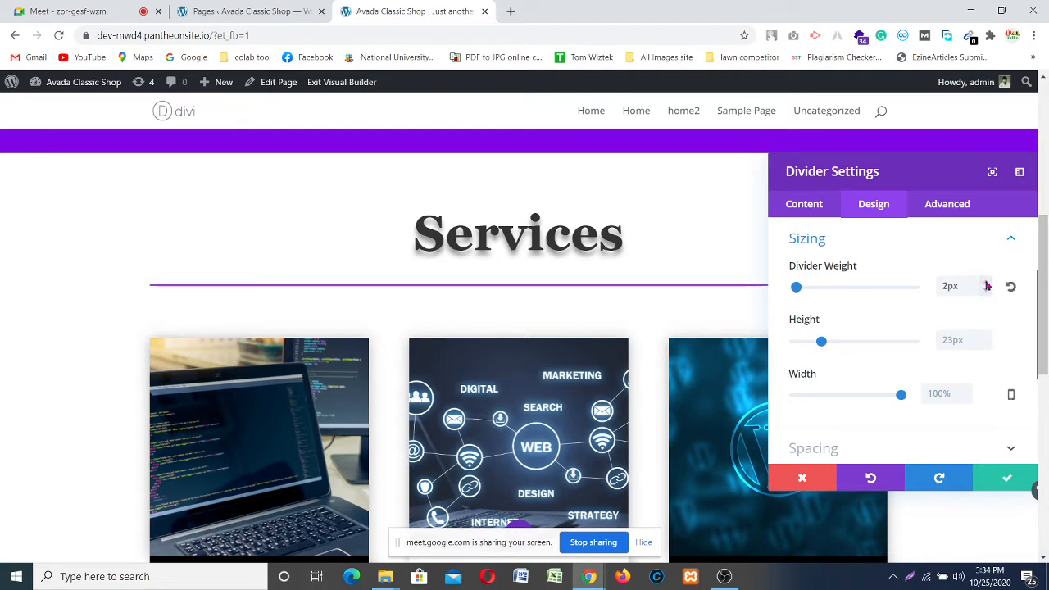
left_click(987, 283)
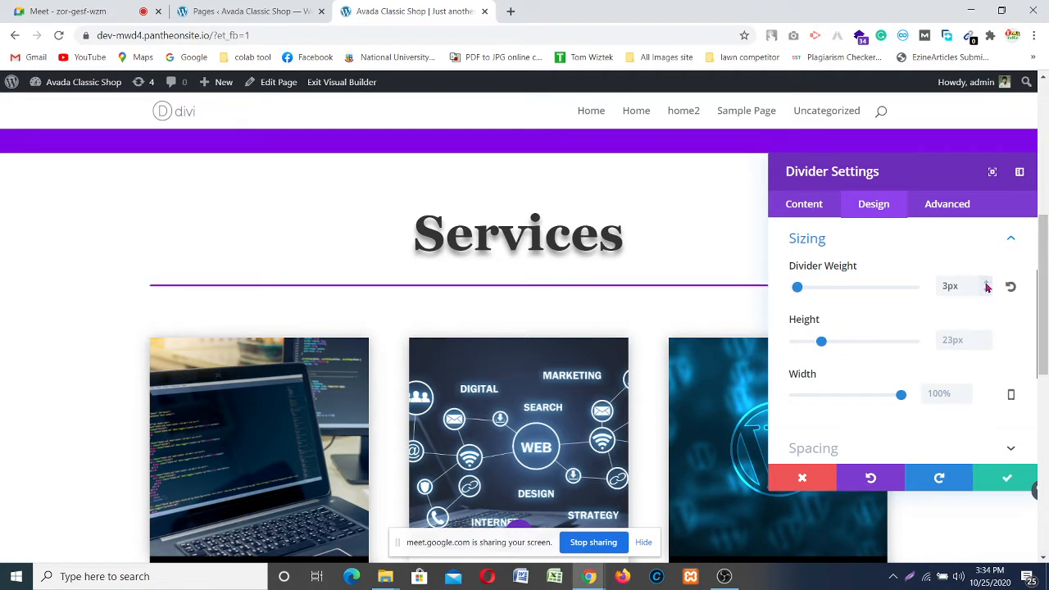
scroll(841, 317, "down", 1)
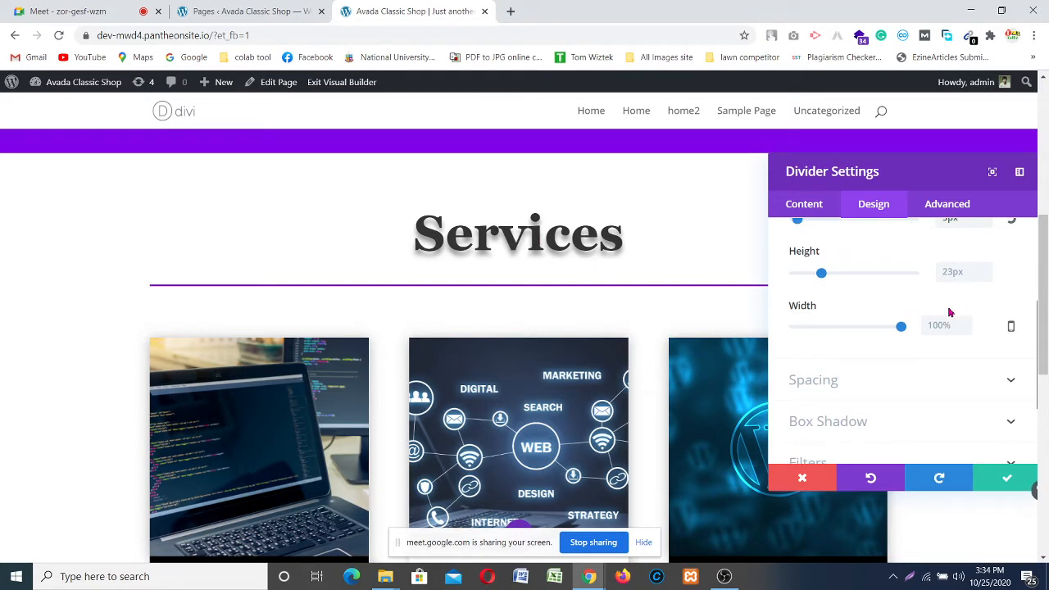
scroll(949, 312, "up", 1)
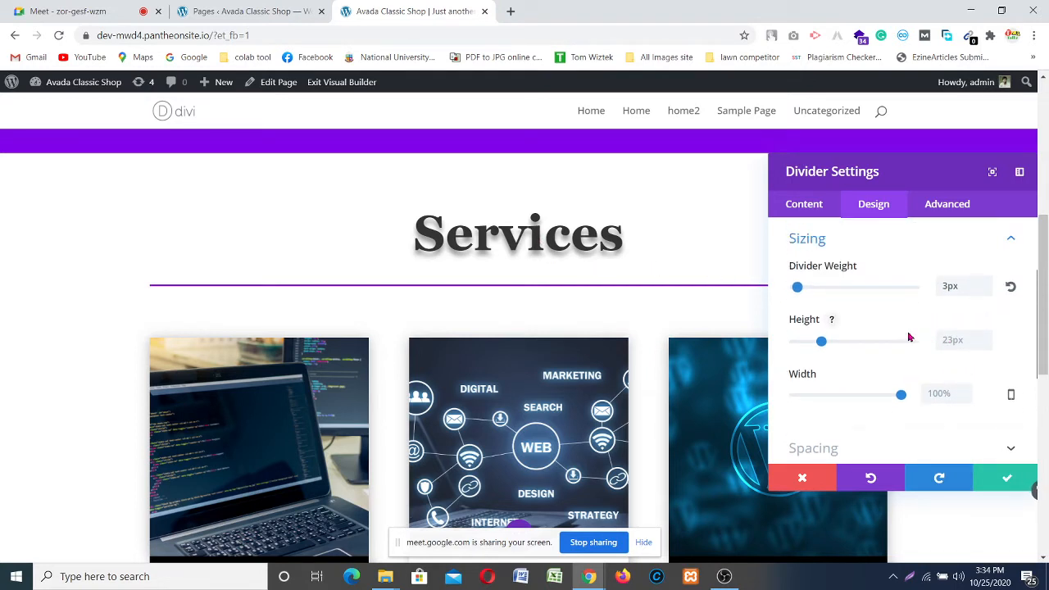
left_click(987, 339)
left_click(986, 345)
scroll(811, 361, "down", 1)
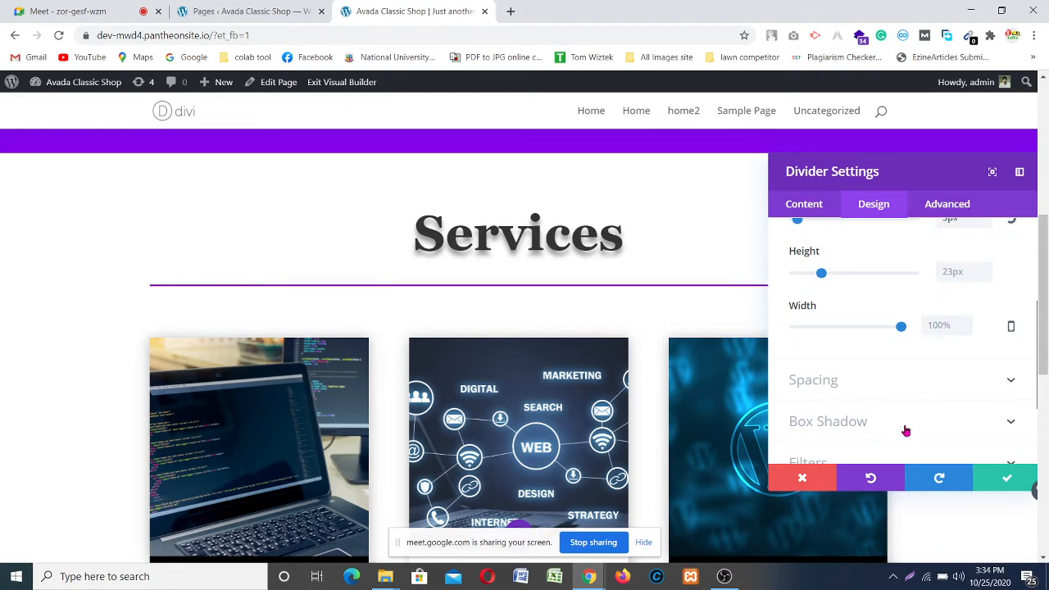
left_click(724, 576)
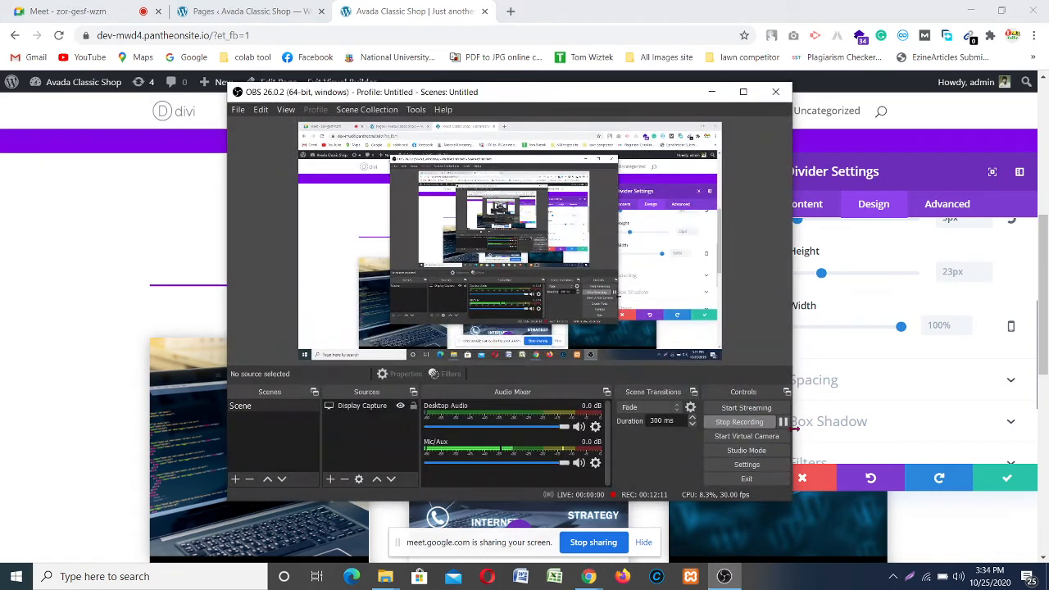
left_click(783, 421)
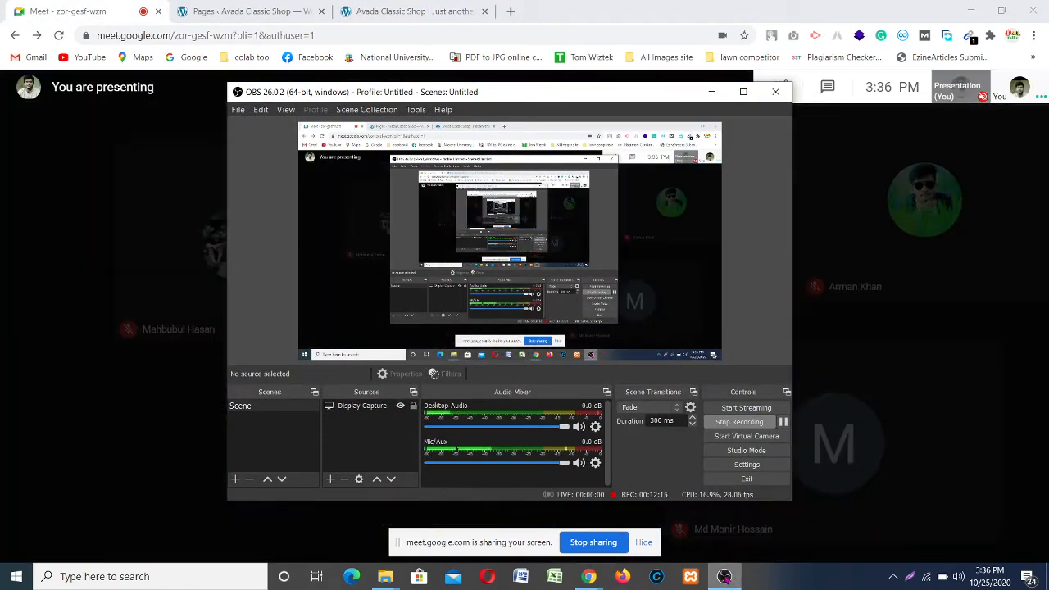
left_click(724, 576)
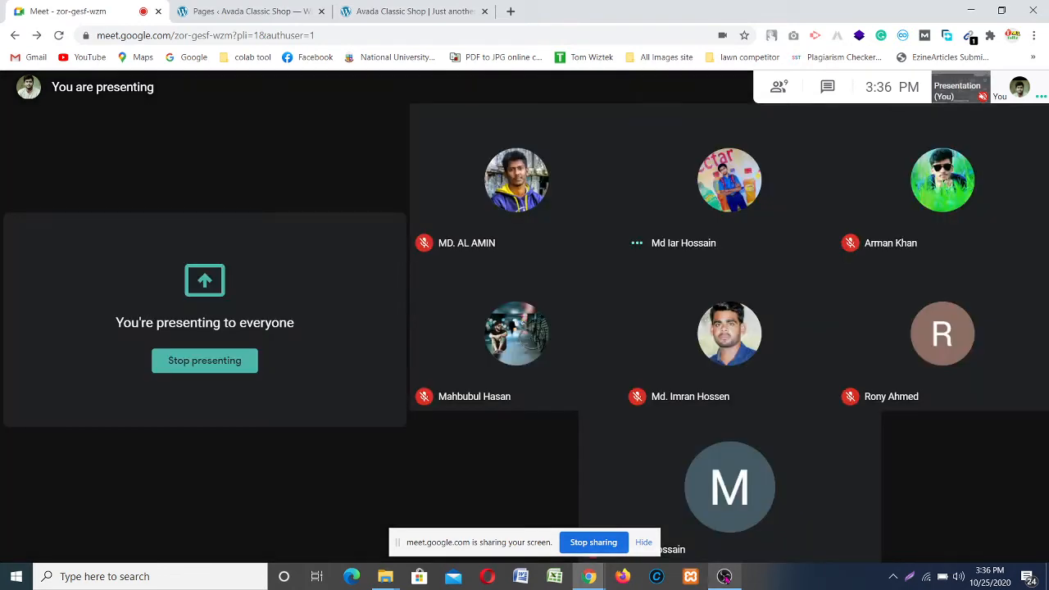
left_click(380, 11)
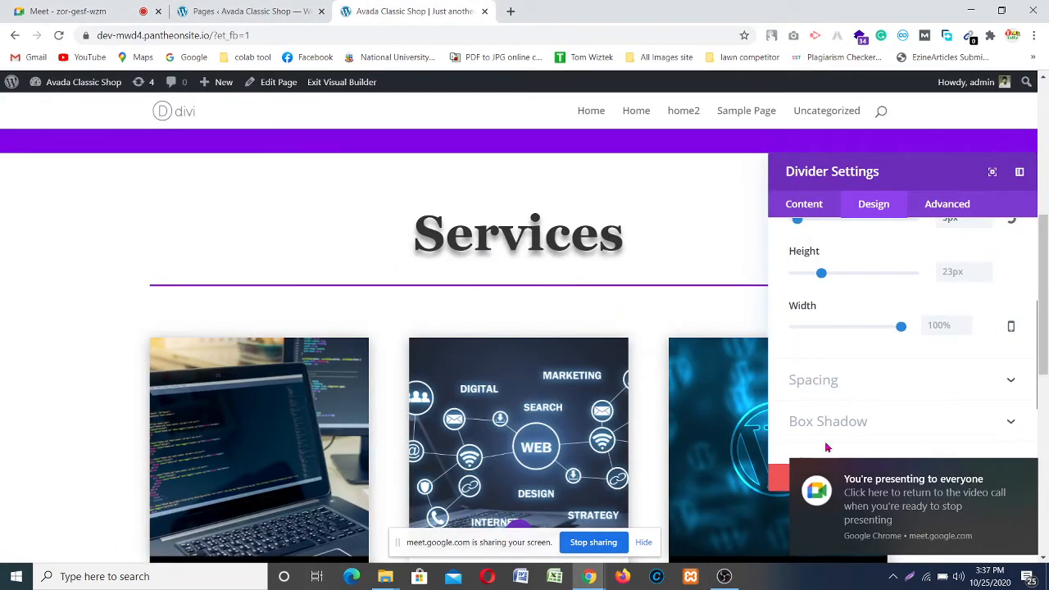
Step: Narrow the divider to 24% width and centre it beneath the Services heading
left_click(1024, 473)
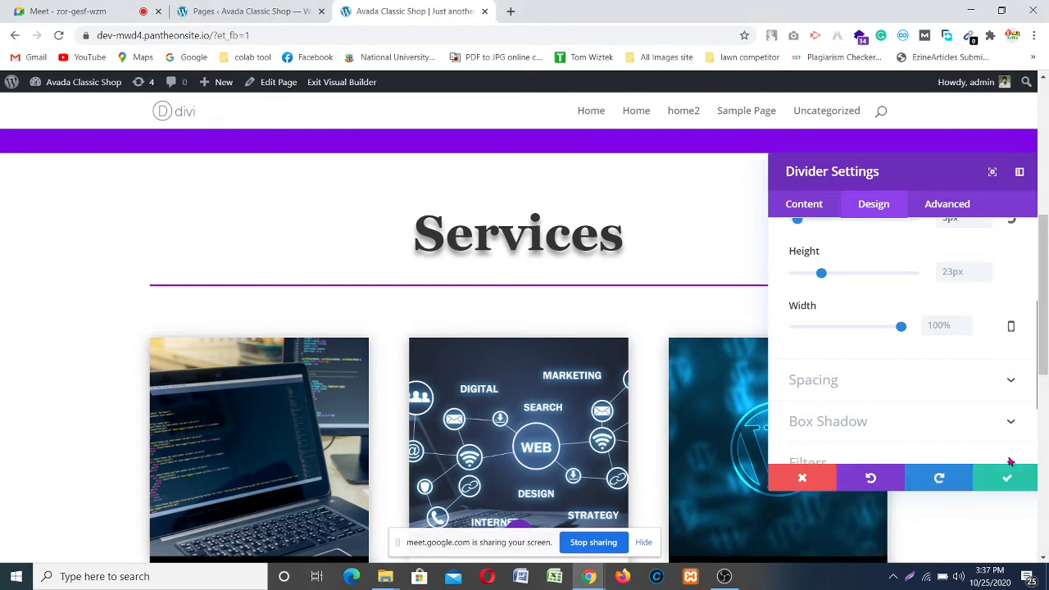
scroll(778, 294, "up", 1)
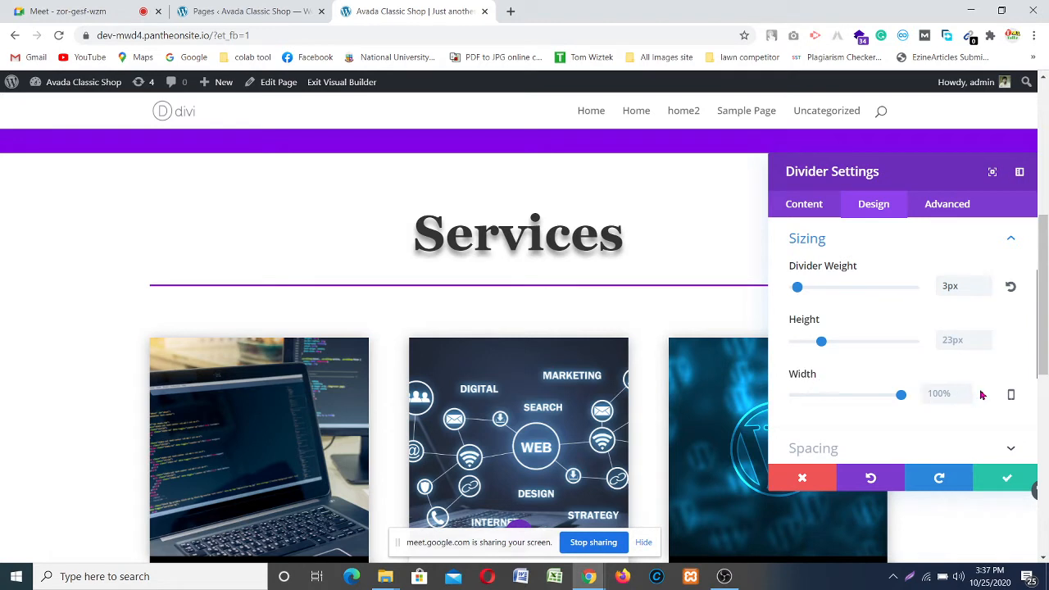
scroll(966, 386, "down", 1)
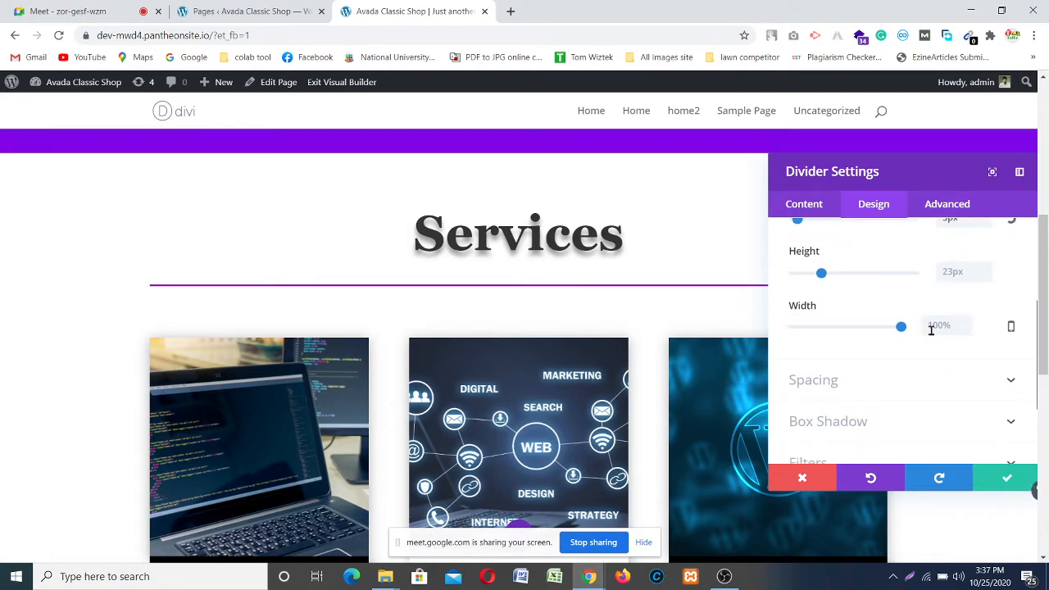
left_click(836, 327)
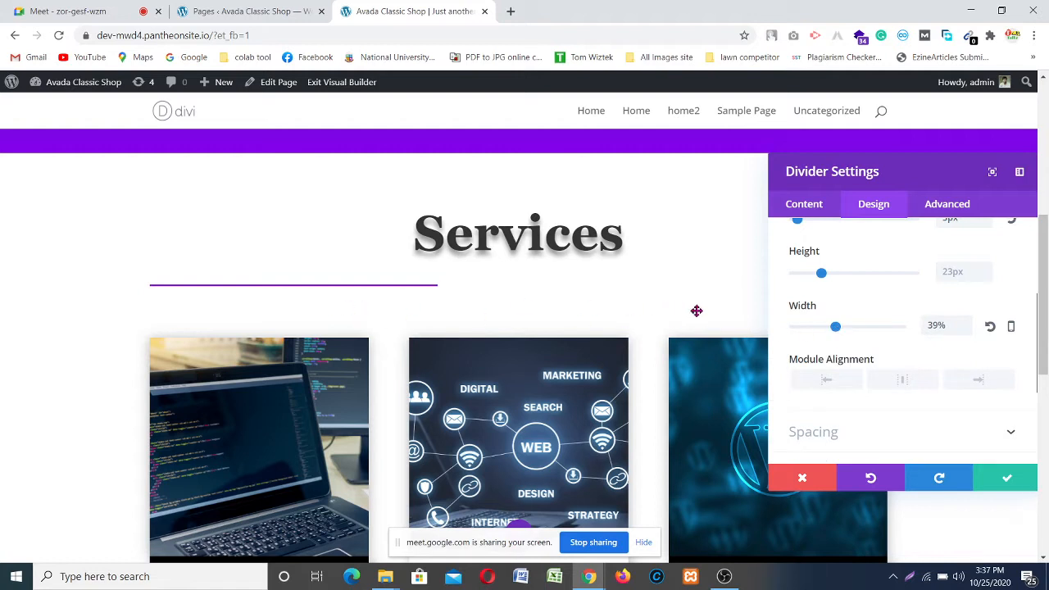
left_click(826, 328)
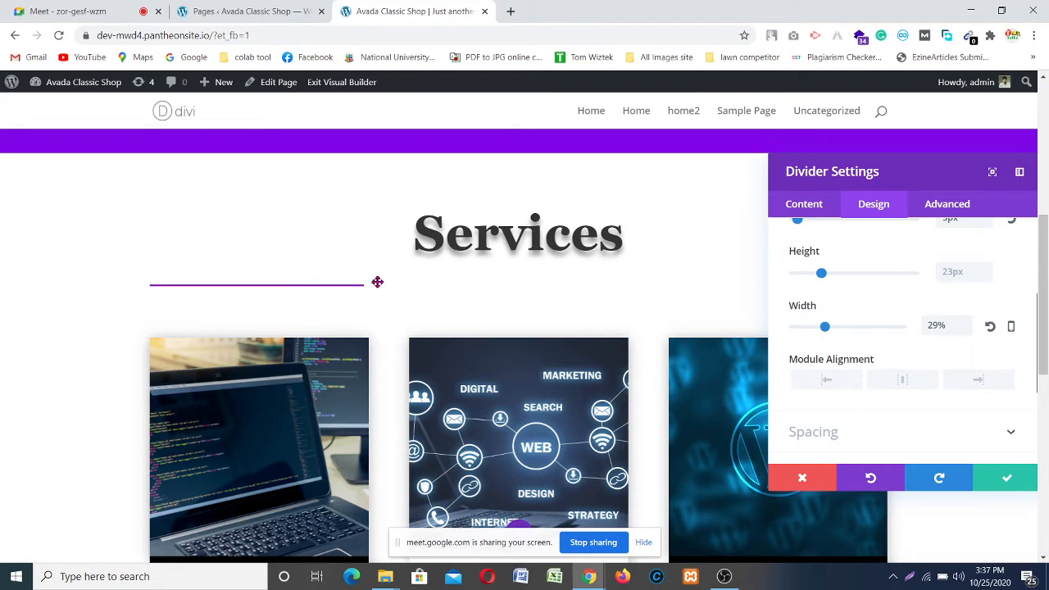
left_click(903, 380)
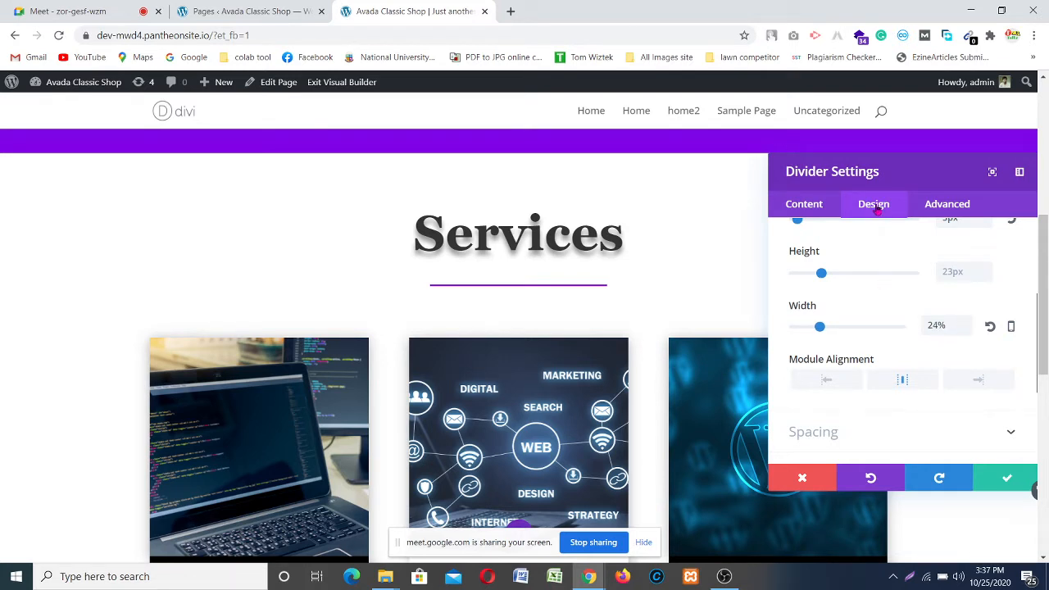
scroll(876, 335, "up", 4)
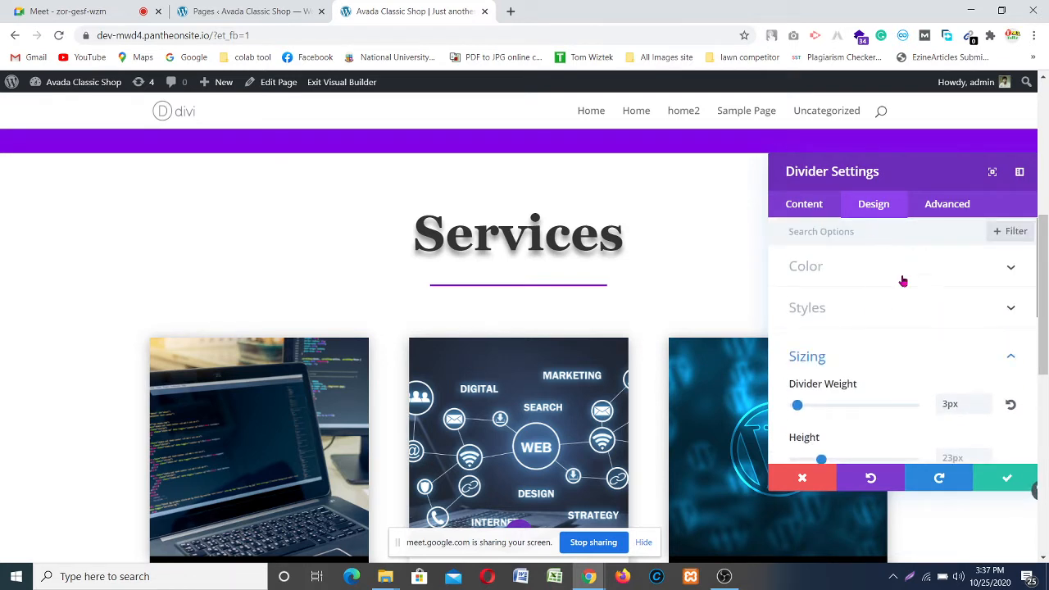
scroll(901, 279, "down", 1)
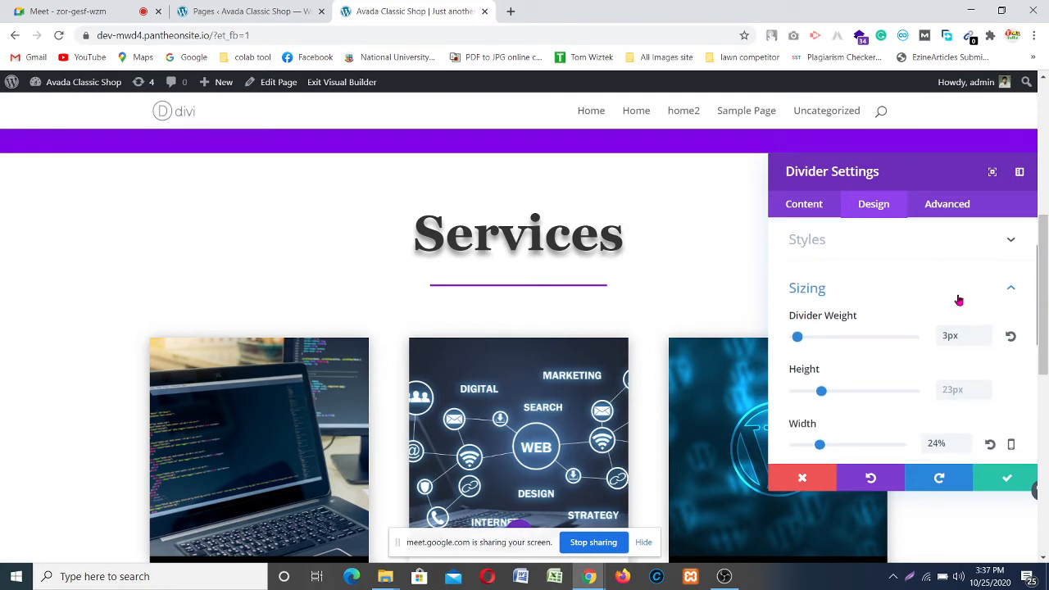
scroll(917, 307, "down", 2)
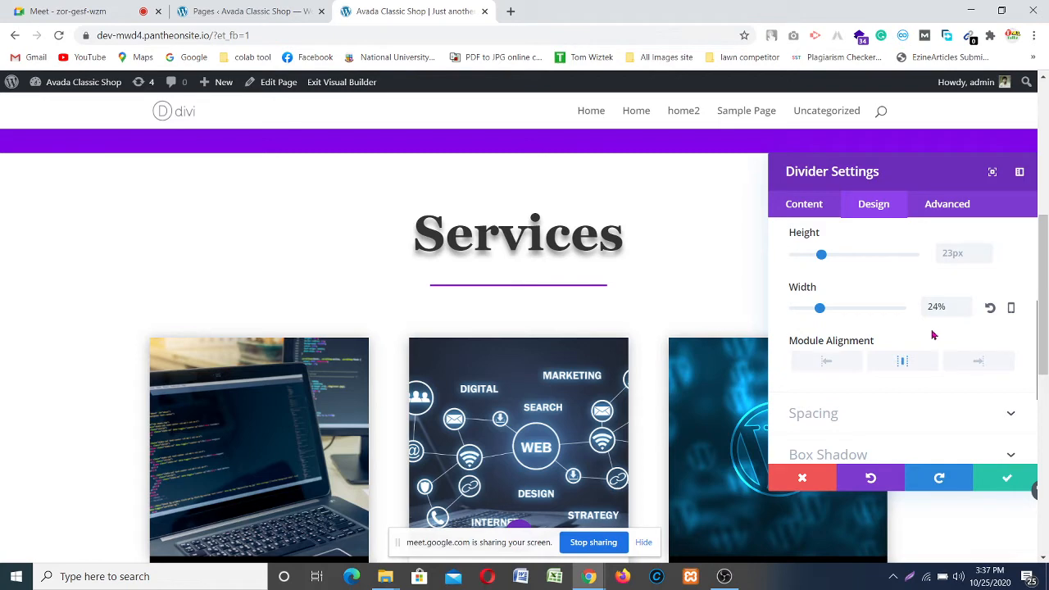
scroll(555, 265, "up", 3)
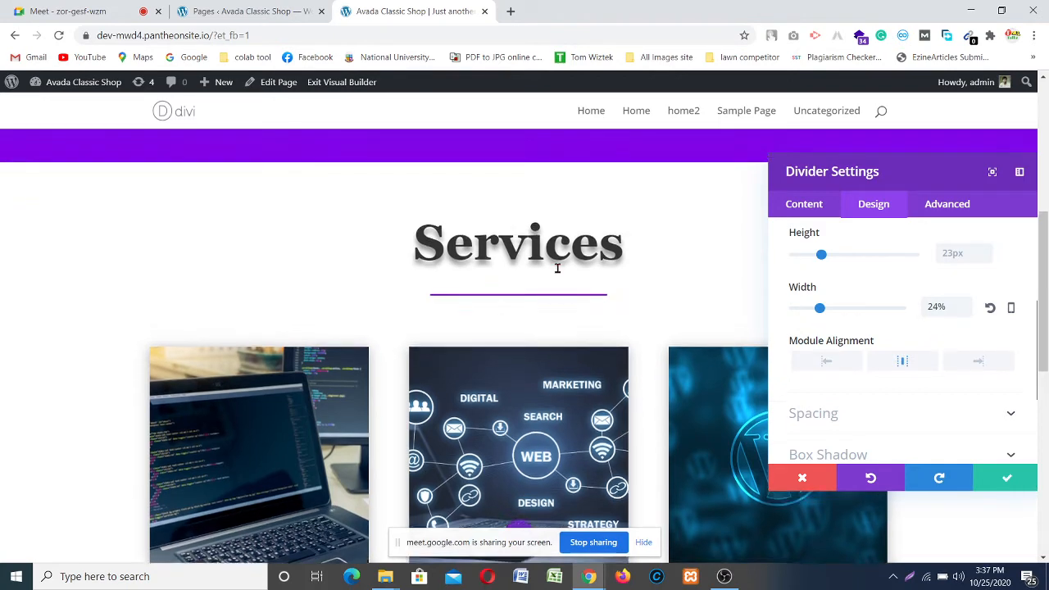
Step: Reduce the divider width from 24% to 17%
scroll(566, 269, "down", 3)
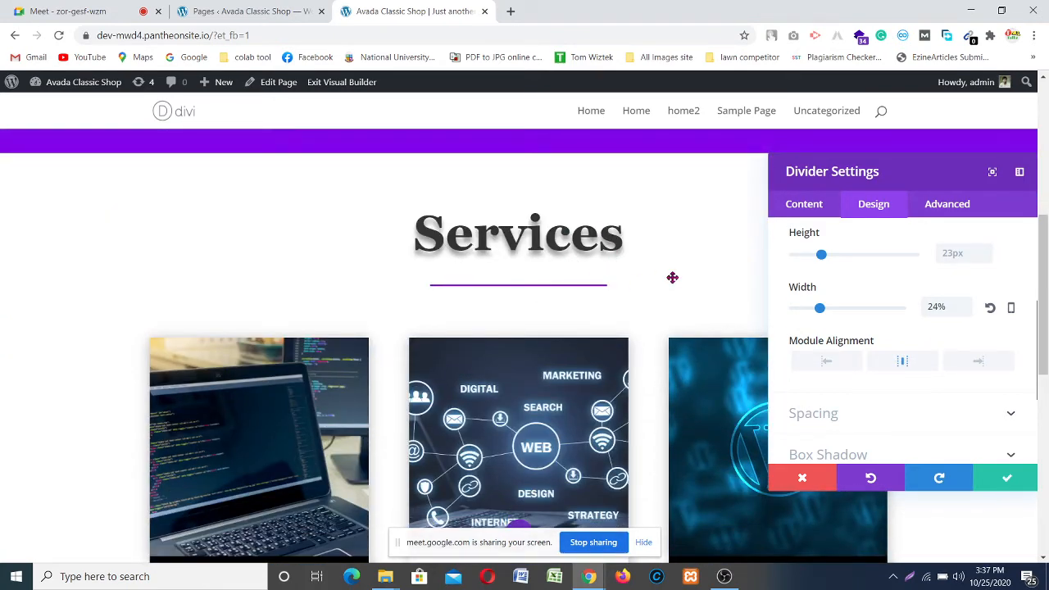
left_click_drag(819, 309, 812, 309)
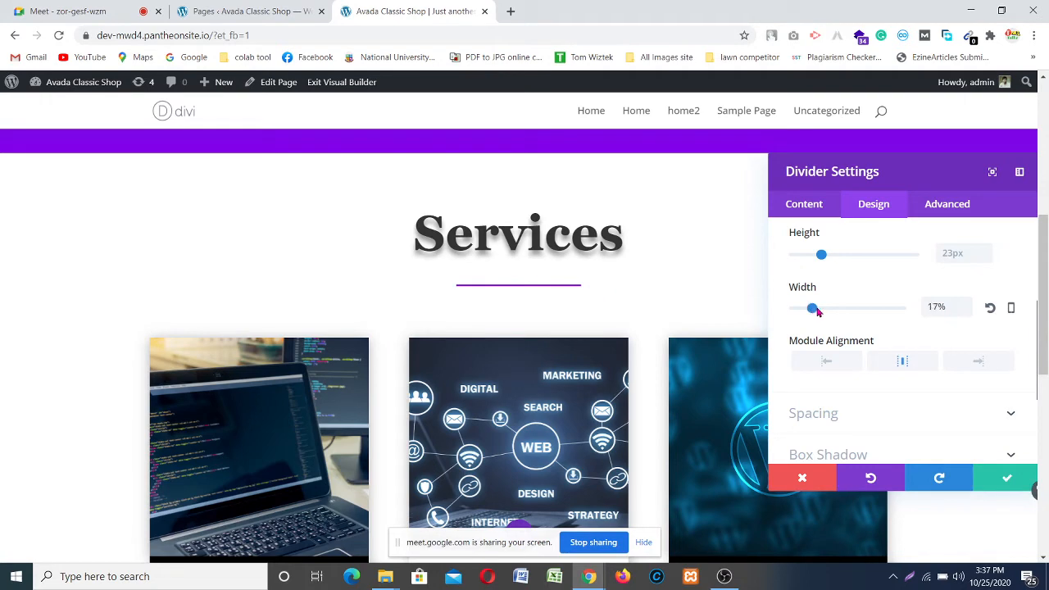
scroll(641, 264, "down", 1)
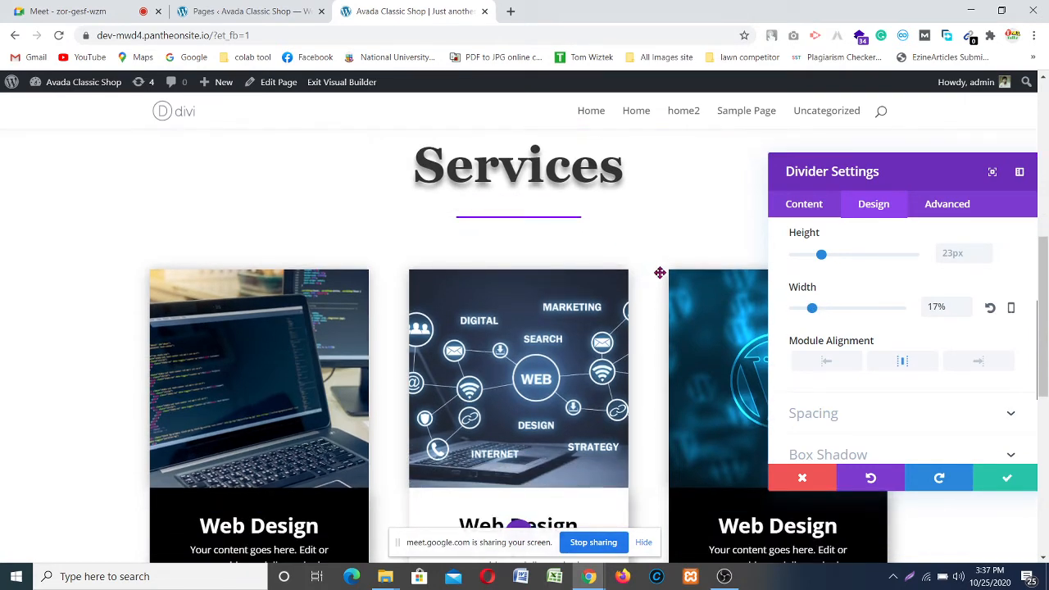
scroll(660, 274, "down", 2)
scroll(662, 274, "down", 1)
scroll(663, 274, "up", 3)
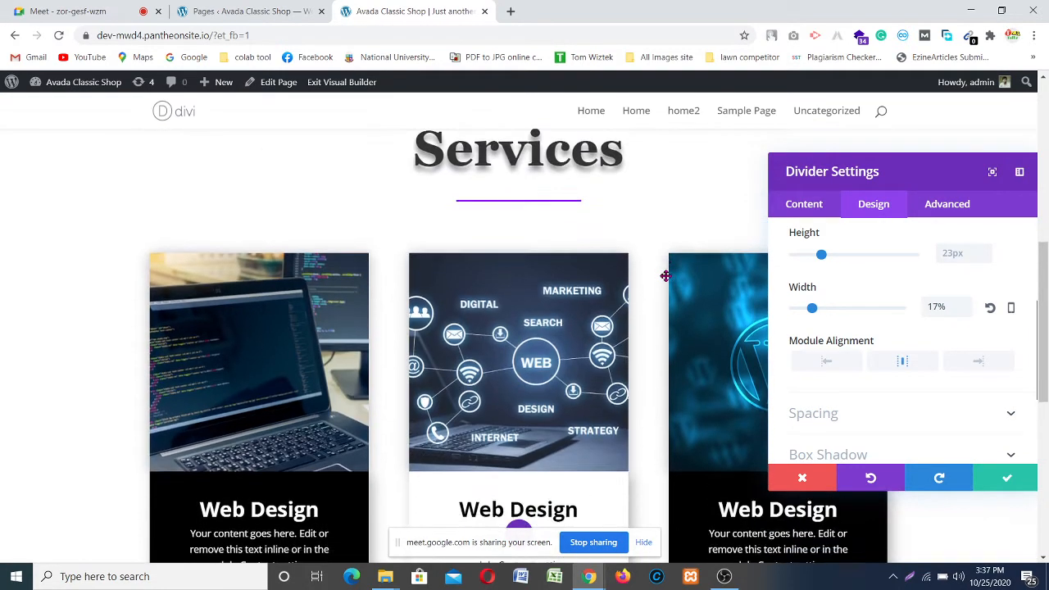
scroll(663, 275, "down", 4)
scroll(665, 275, "up", 4)
scroll(665, 275, "down", 3)
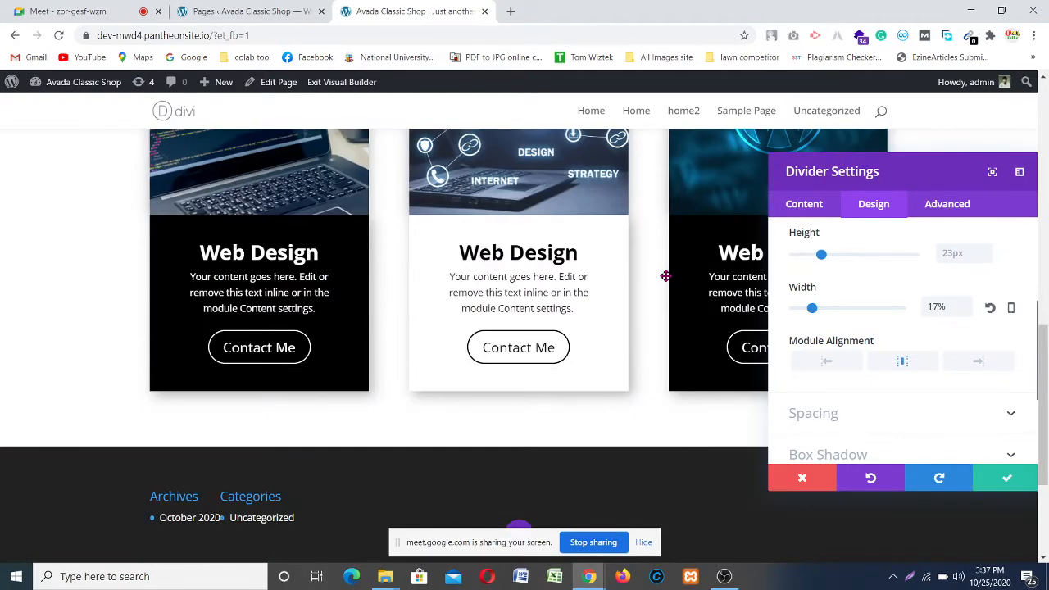
scroll(665, 276, "up", 3)
scroll(665, 276, "down", 3)
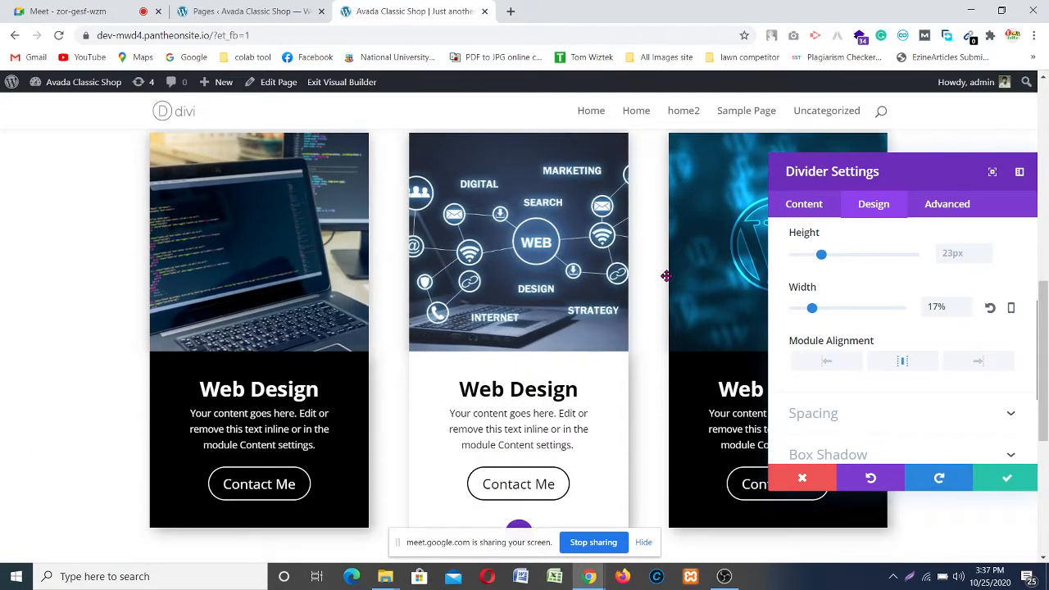
scroll(664, 276, "down", 1)
scroll(688, 287, "up", 2)
scroll(885, 351, "down", 2)
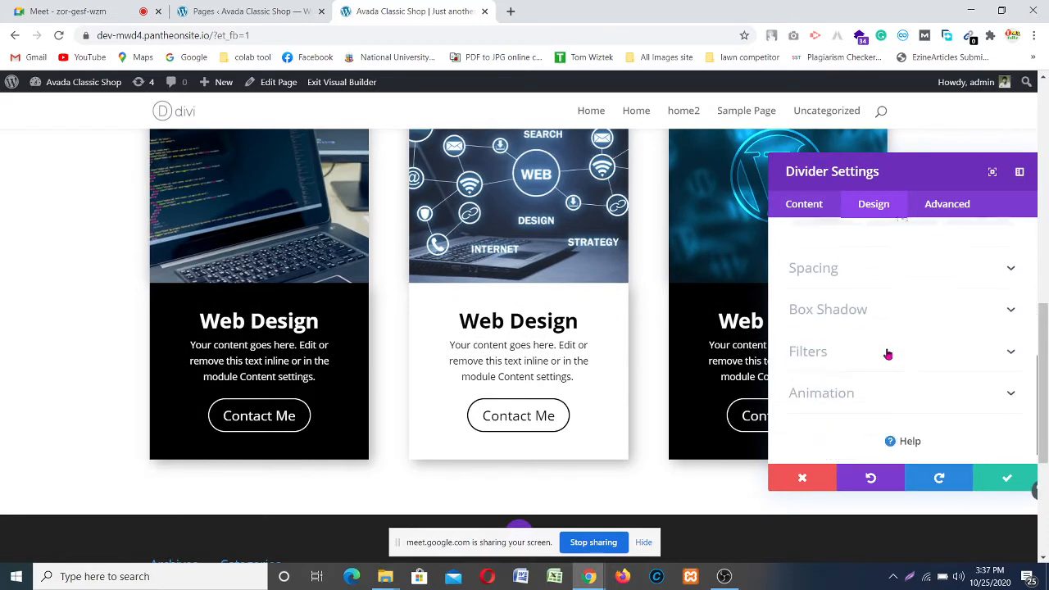
scroll(562, 311, "down", 2)
scroll(562, 311, "up", 4)
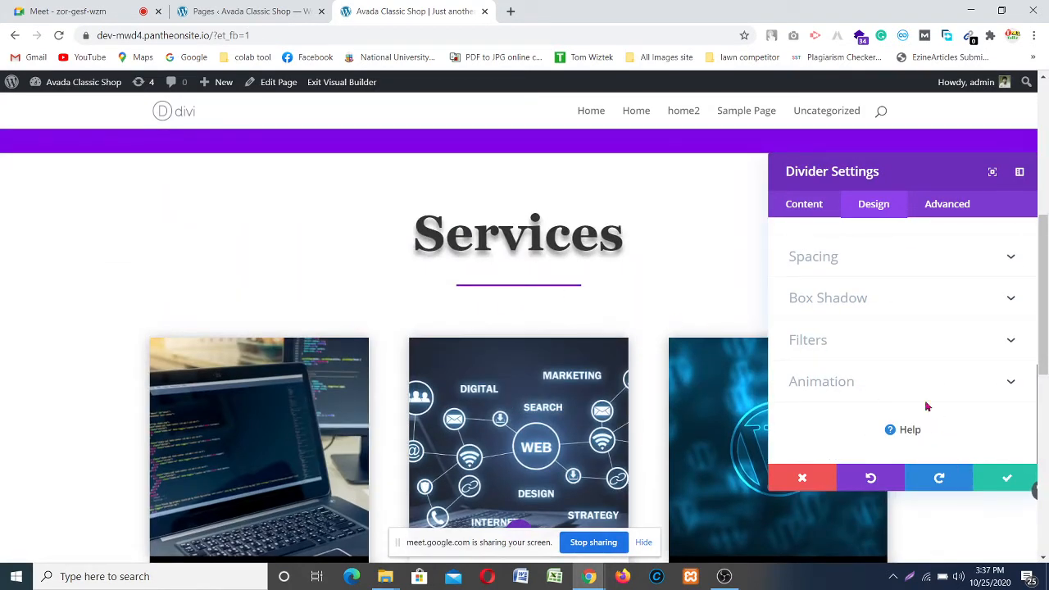
Step: Save and close the Divider Settings
left_click(1006, 478)
scroll(655, 269, "down", 3)
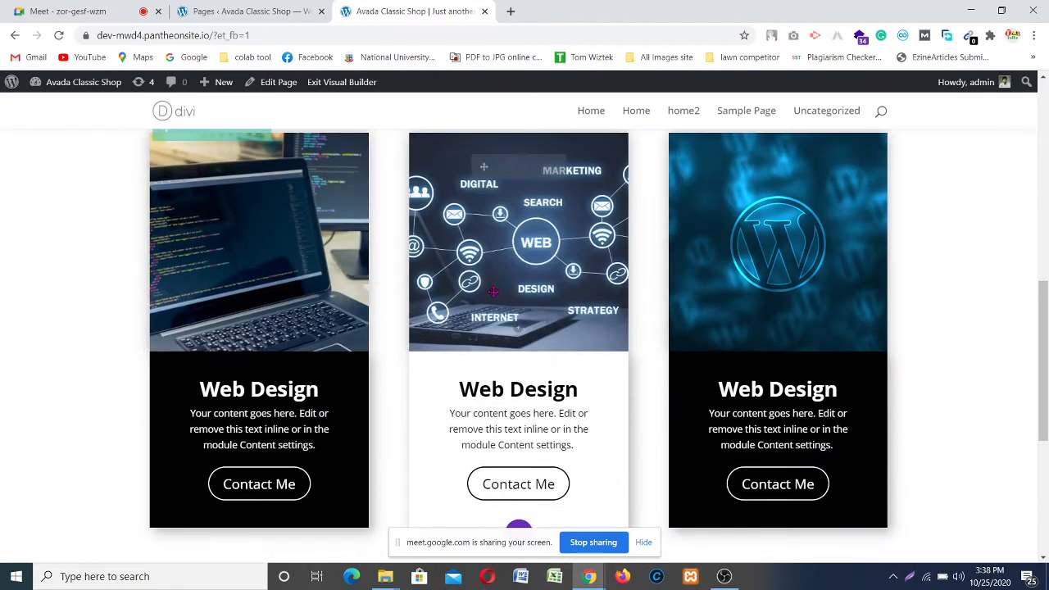
scroll(519, 276, "down", 2)
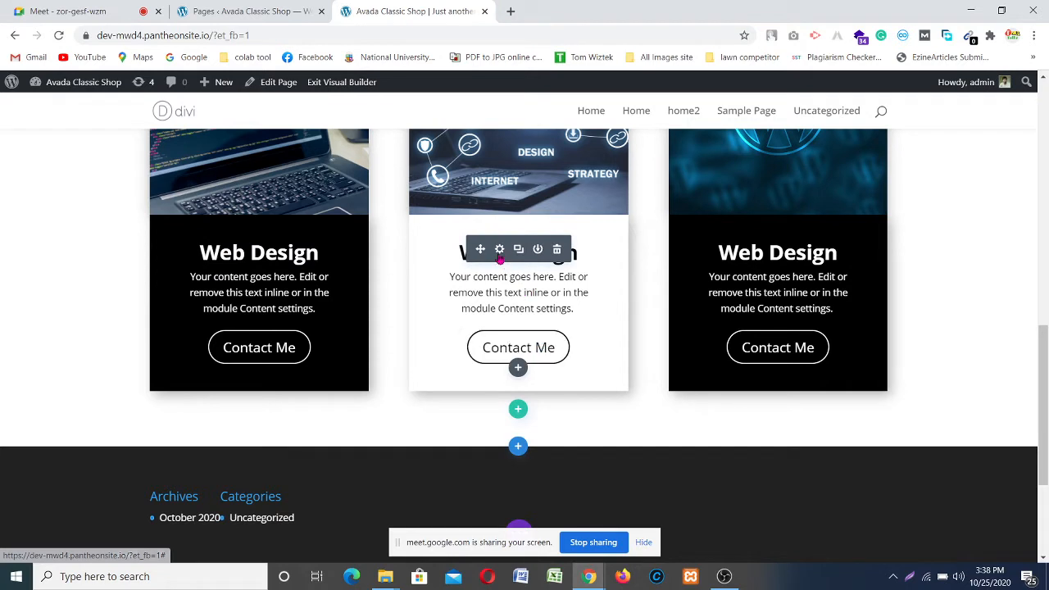
Step: Open the middle Web Design Call To Action card's Design settings and check its Button group
left_click(499, 250)
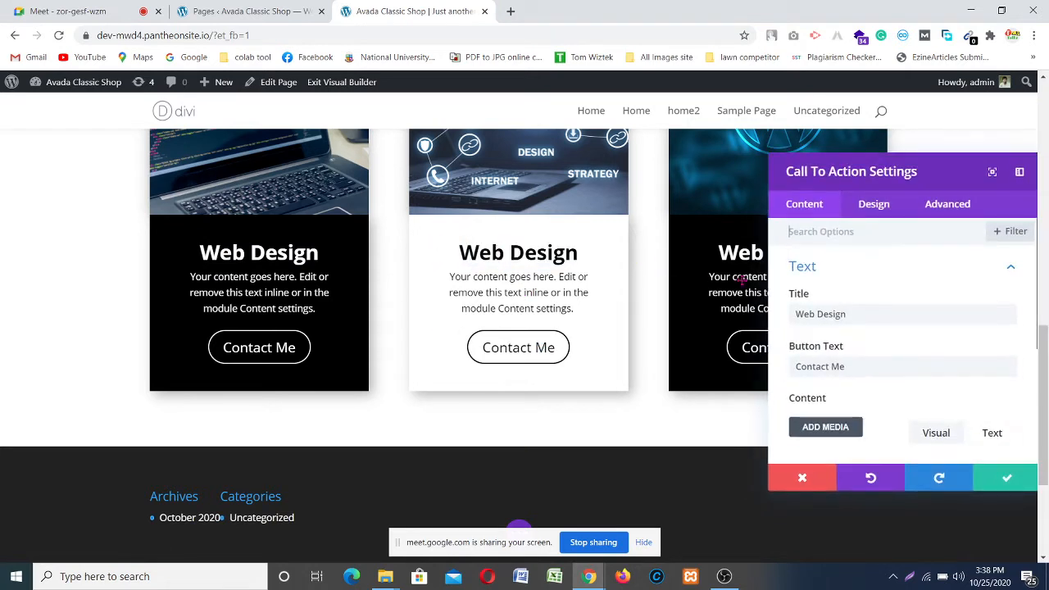
scroll(902, 291, "down", 2)
scroll(901, 291, "down", 2)
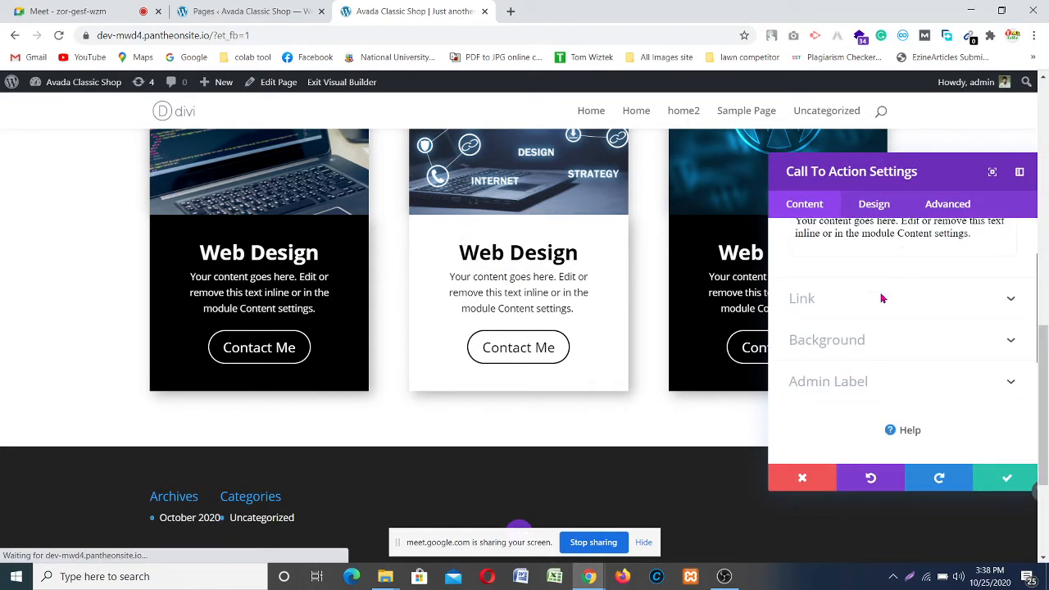
left_click(859, 210)
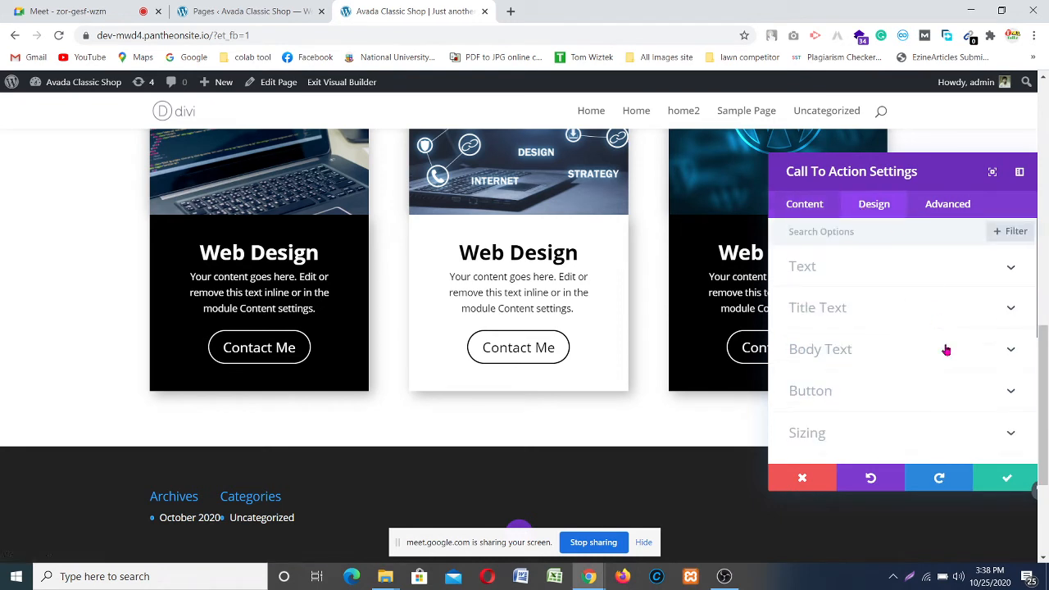
left_click(942, 399)
scroll(842, 331, "down", 2)
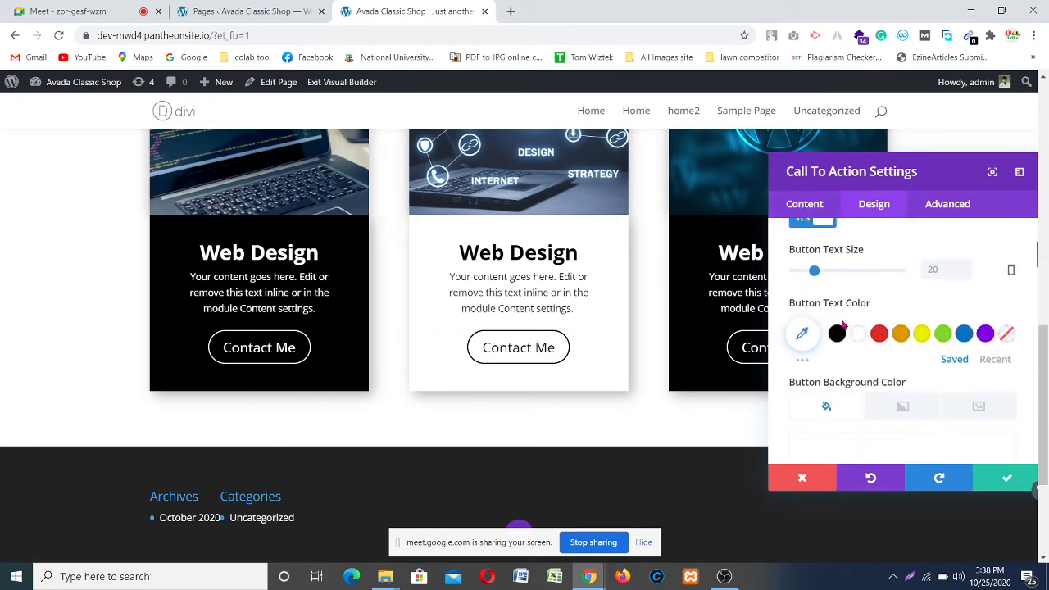
scroll(840, 289, "up", 2)
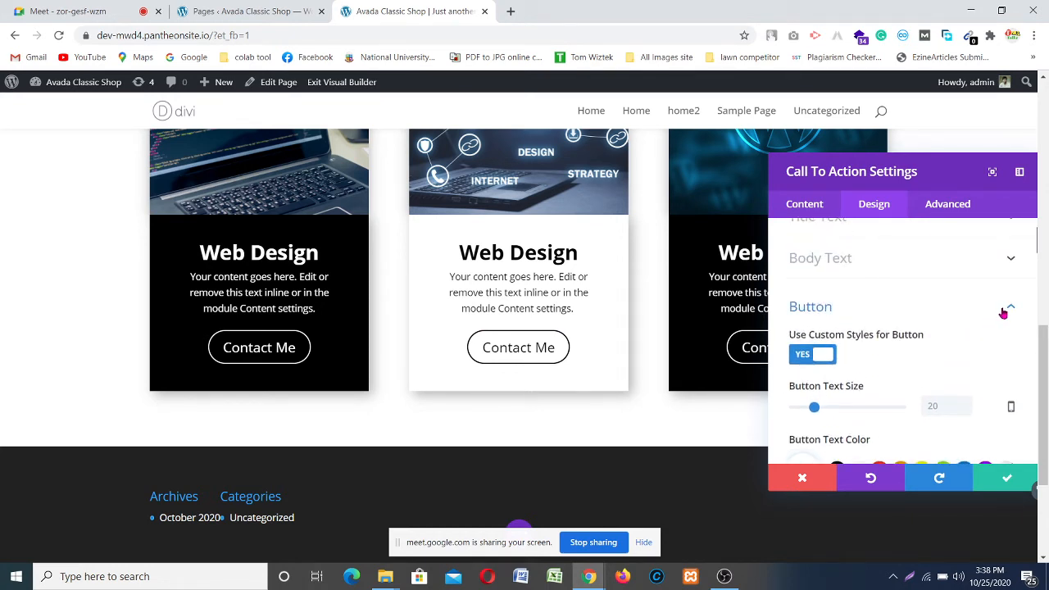
left_click(1005, 310)
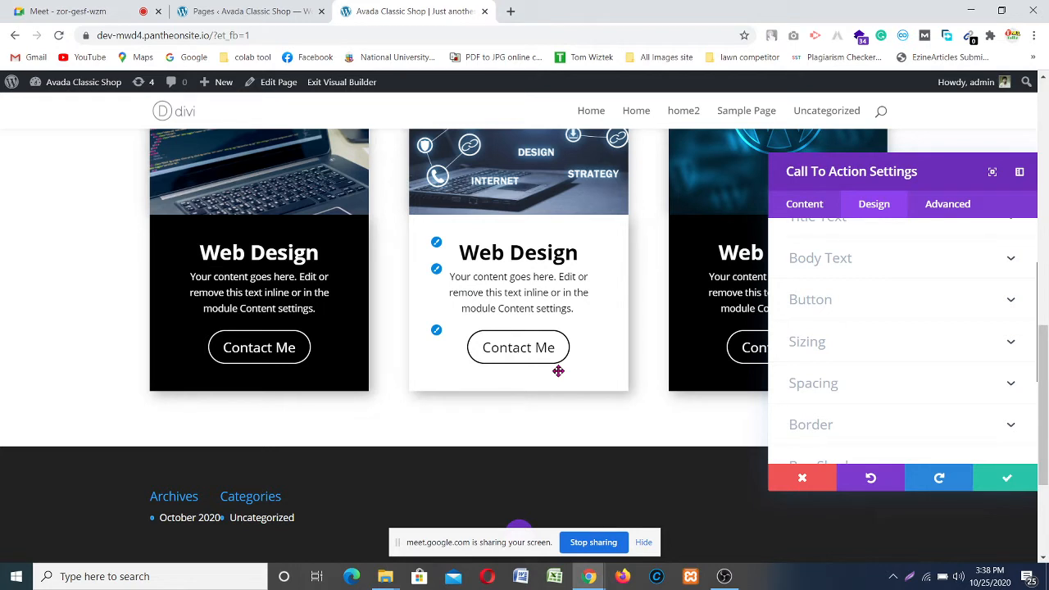
scroll(880, 295, "up", 3)
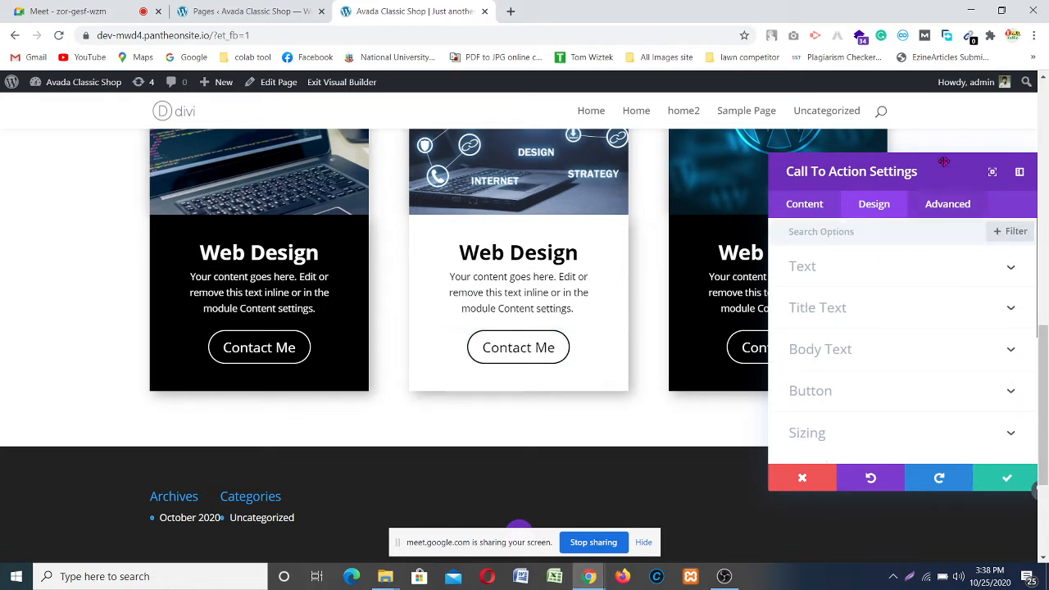
Step: Expand the middle card's Button styling and set its border radius to 26px, keeping the 2px border width
mouse_move(944, 162)
left_mouse_down()
mouse_move(917, 237)
mouse_move(927, 171)
left_mouse_up()
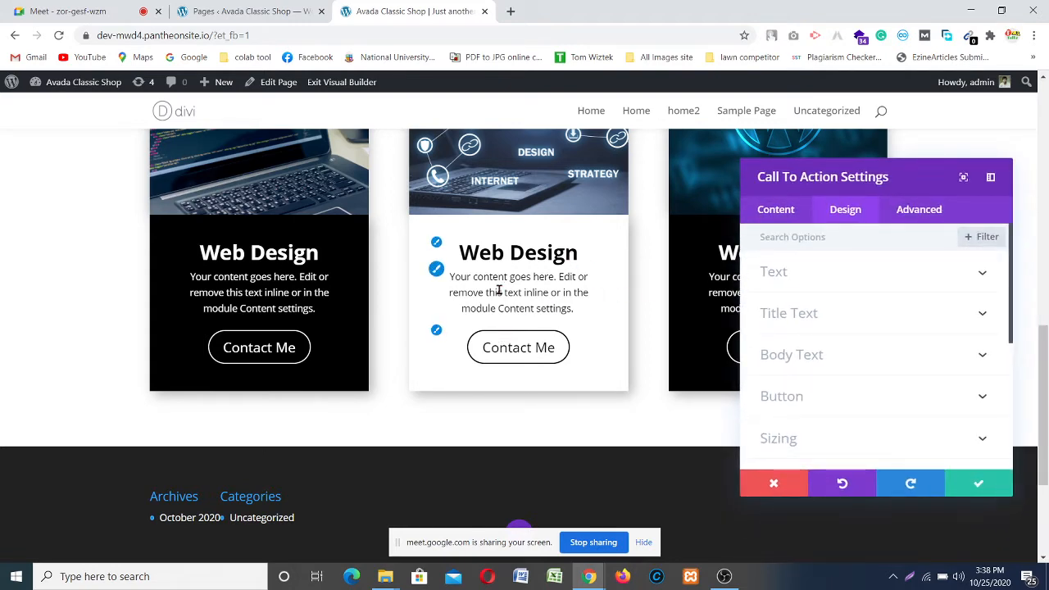
scroll(846, 222, "up", 3)
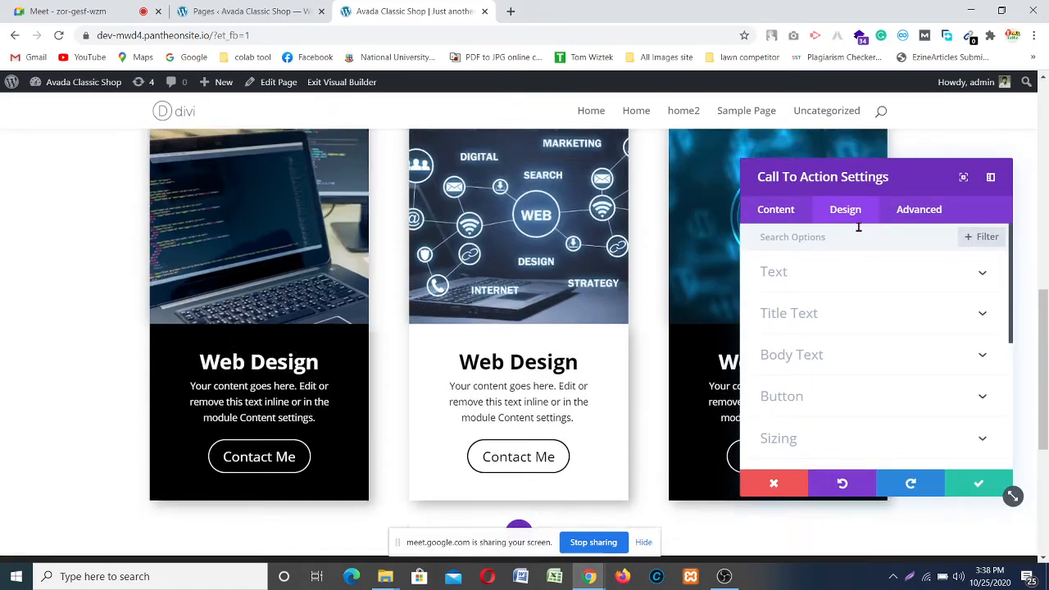
scroll(490, 312, "down", 3)
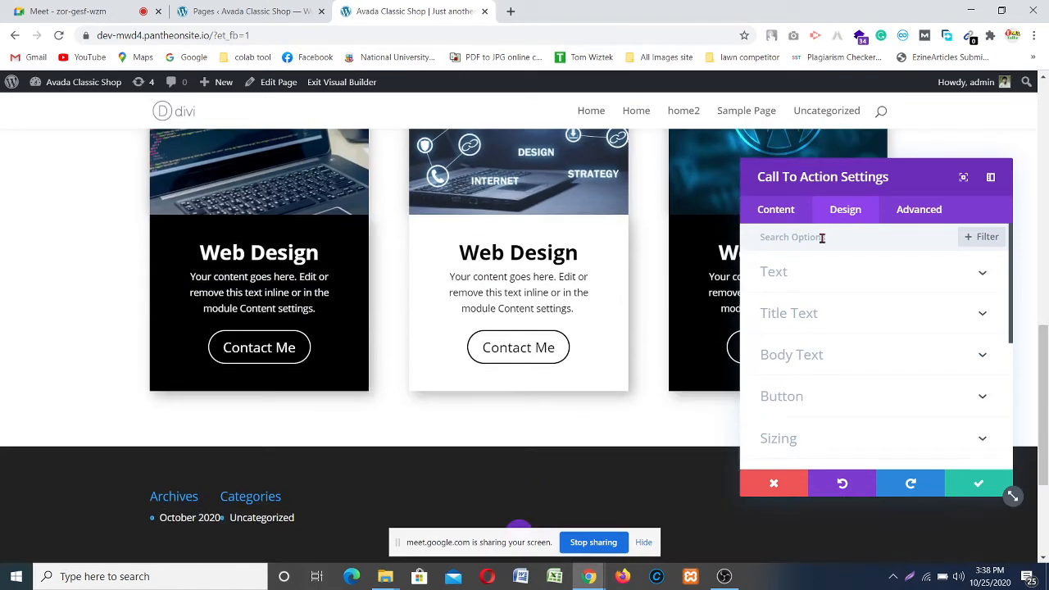
left_click(877, 398)
scroll(834, 374, "down", 4)
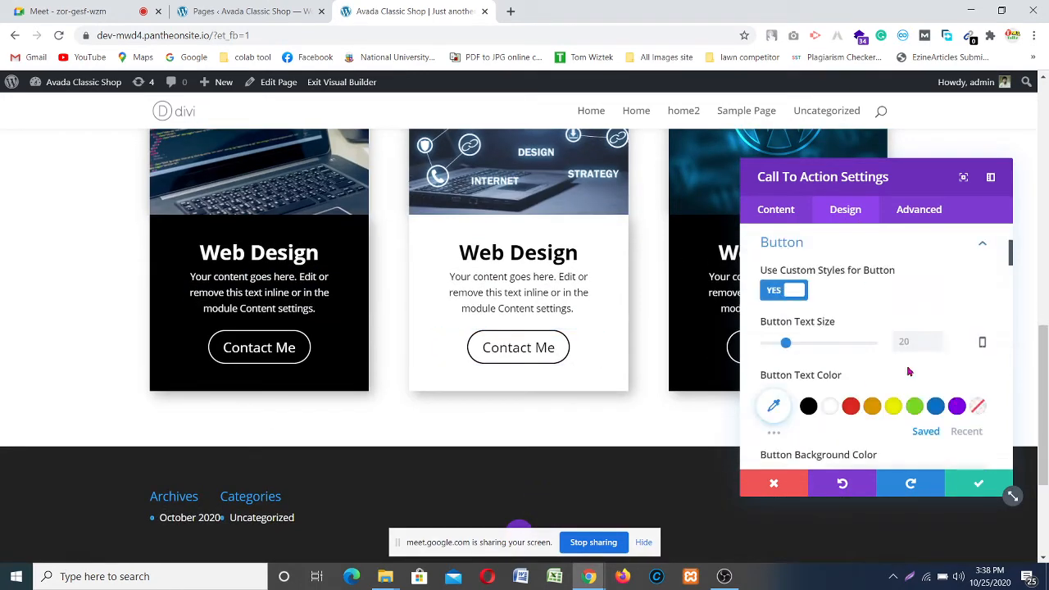
scroll(799, 265, "up", 1)
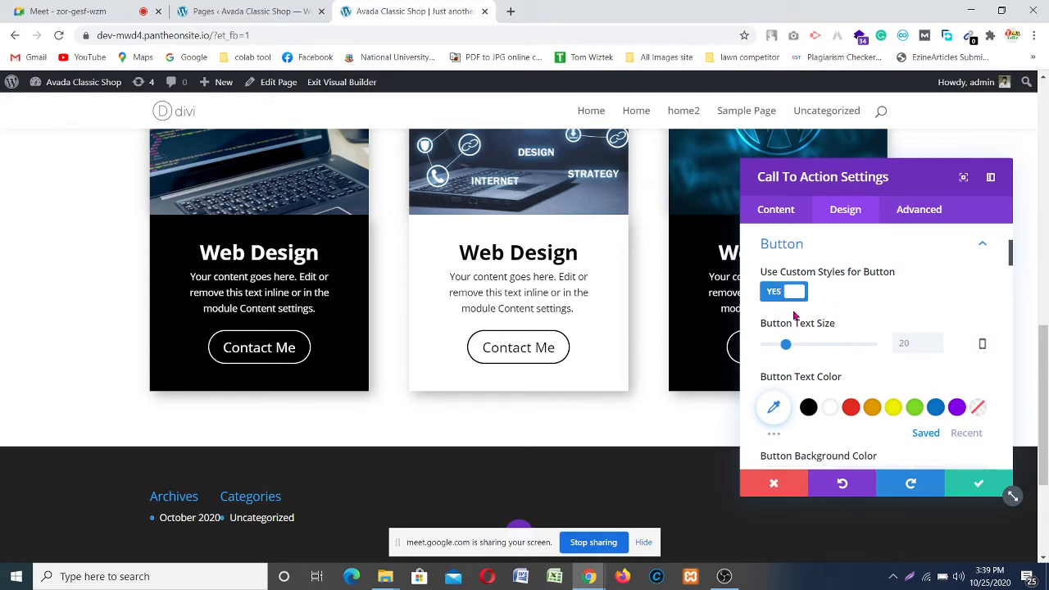
scroll(793, 316, "down", 1)
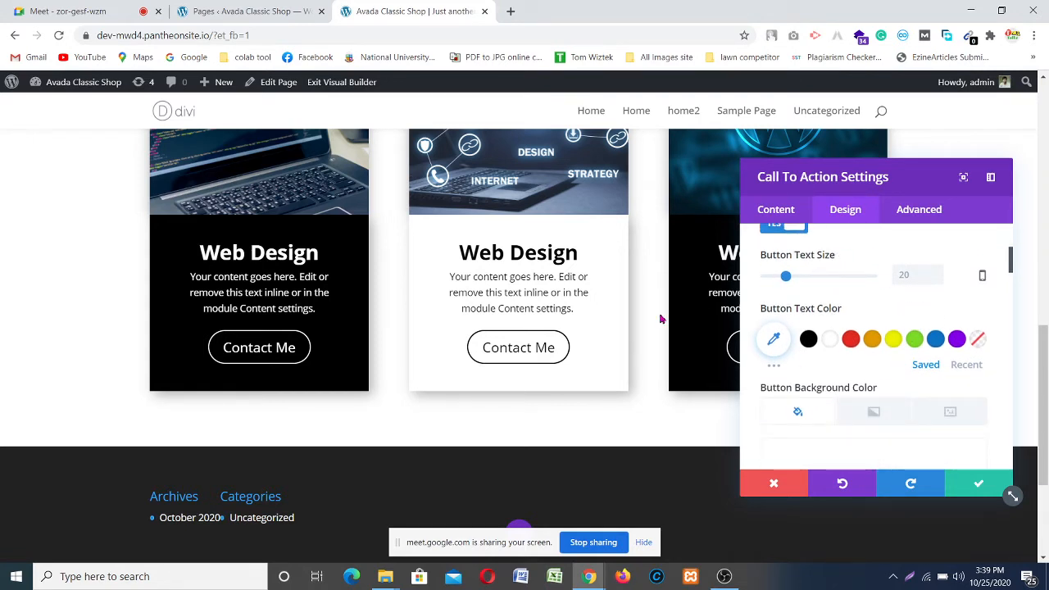
scroll(779, 314, "down", 1)
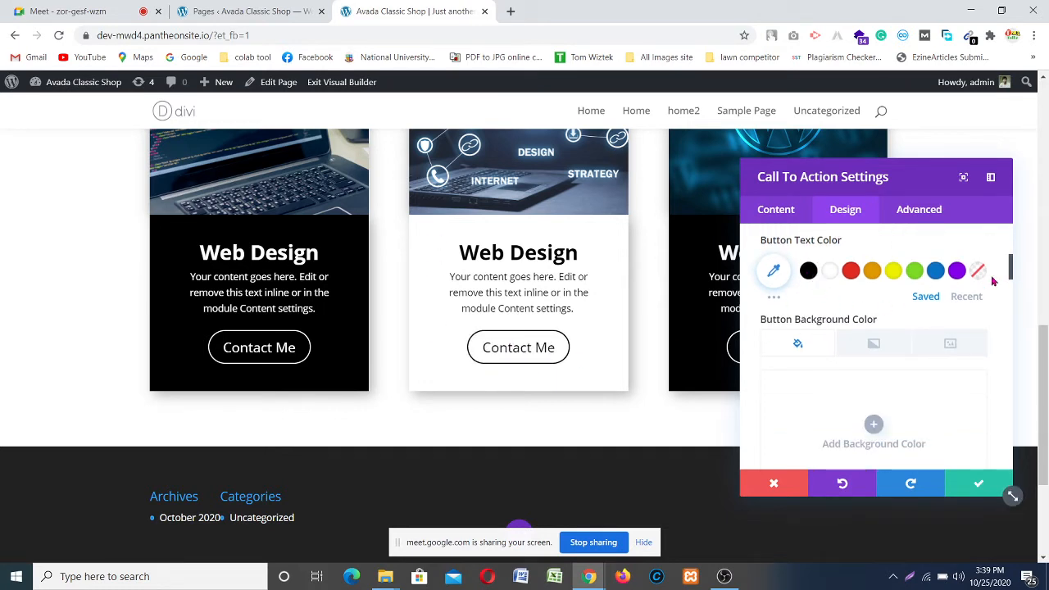
scroll(843, 332, "down", 3)
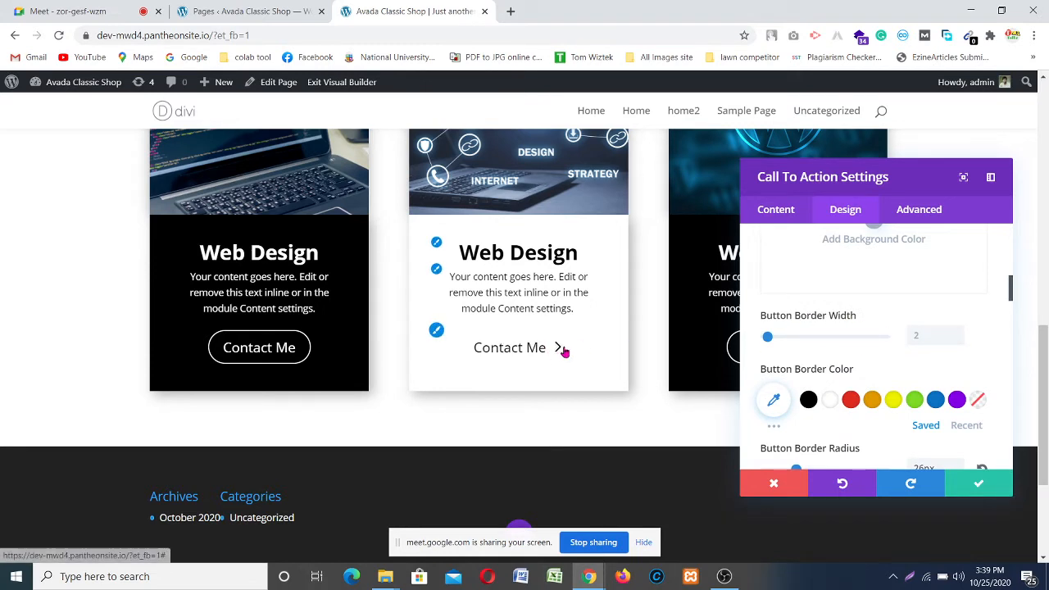
scroll(909, 327, "down", 1)
scroll(909, 327, "down", 1)
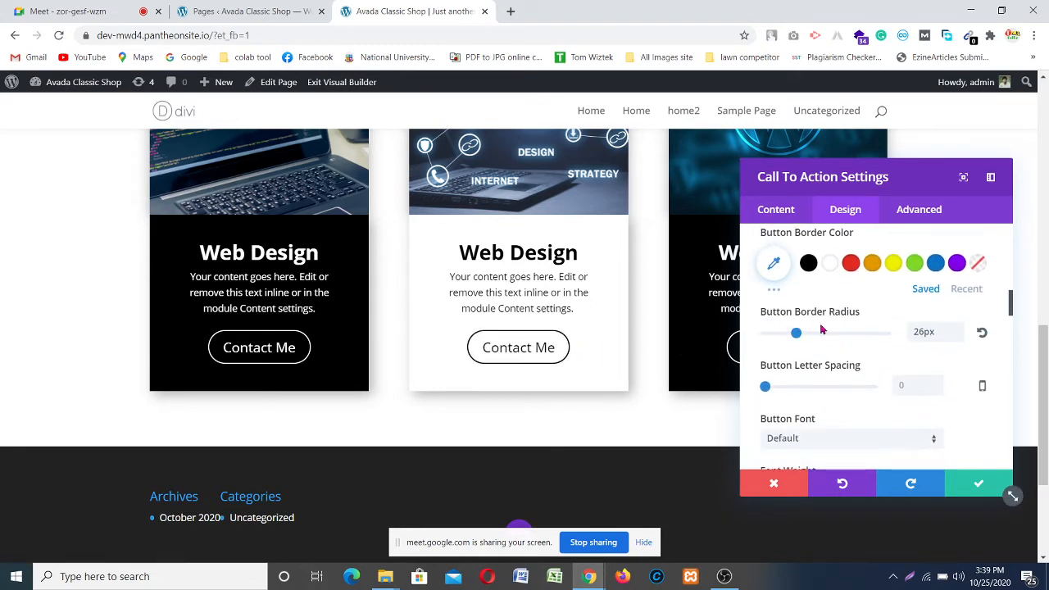
left_click(956, 335)
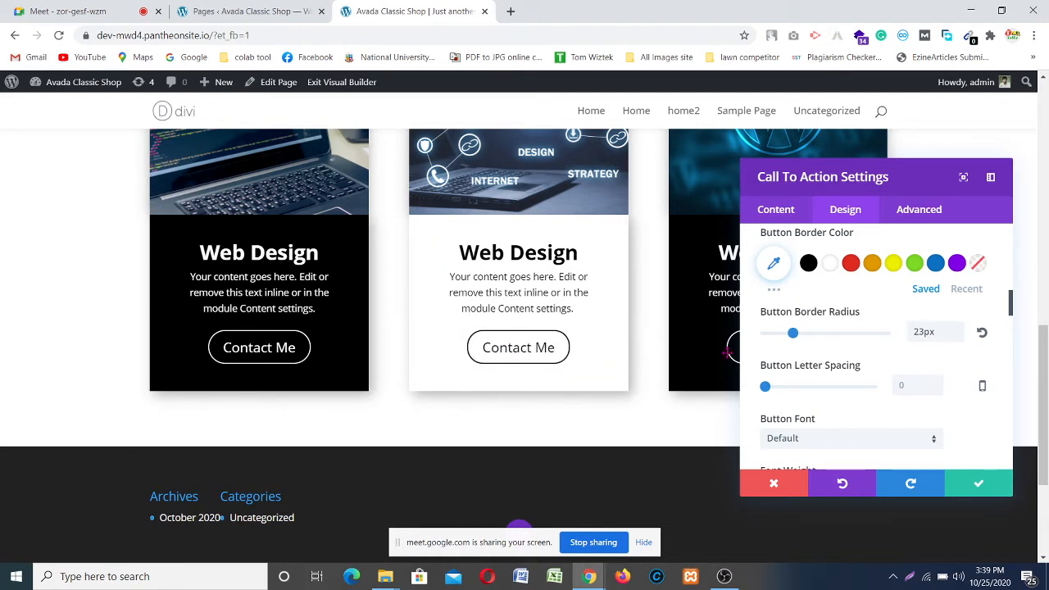
double_click(957, 330)
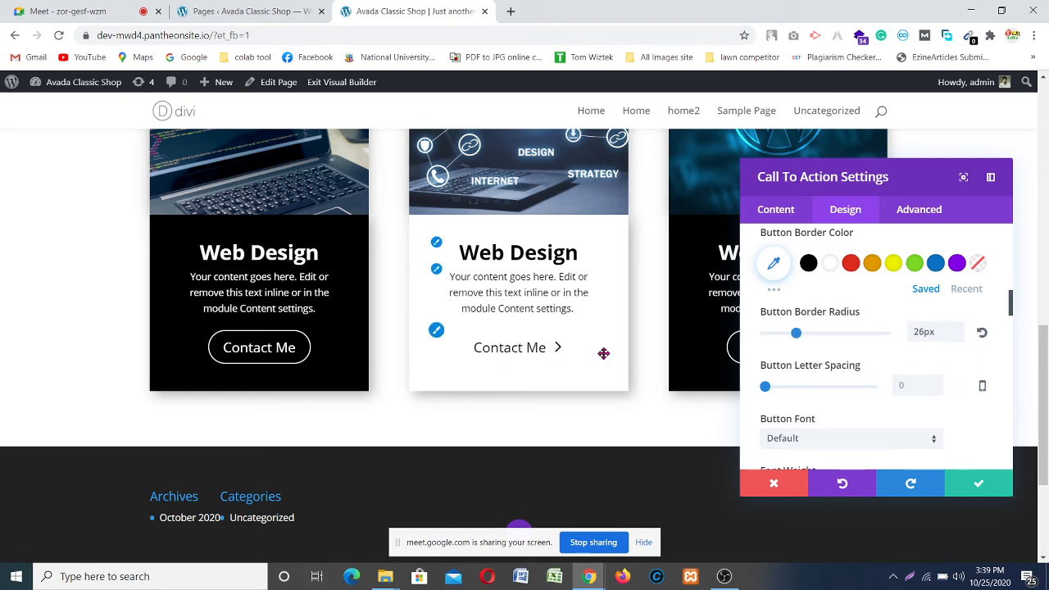
scroll(805, 361, "down", 1)
scroll(909, 374, "down", 1)
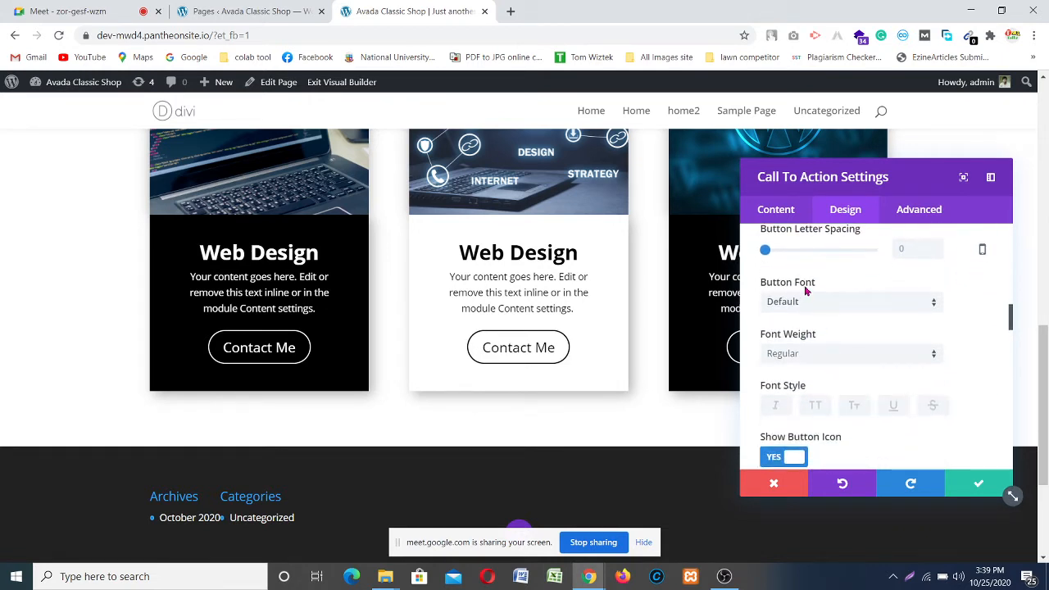
scroll(839, 284, "down", 1)
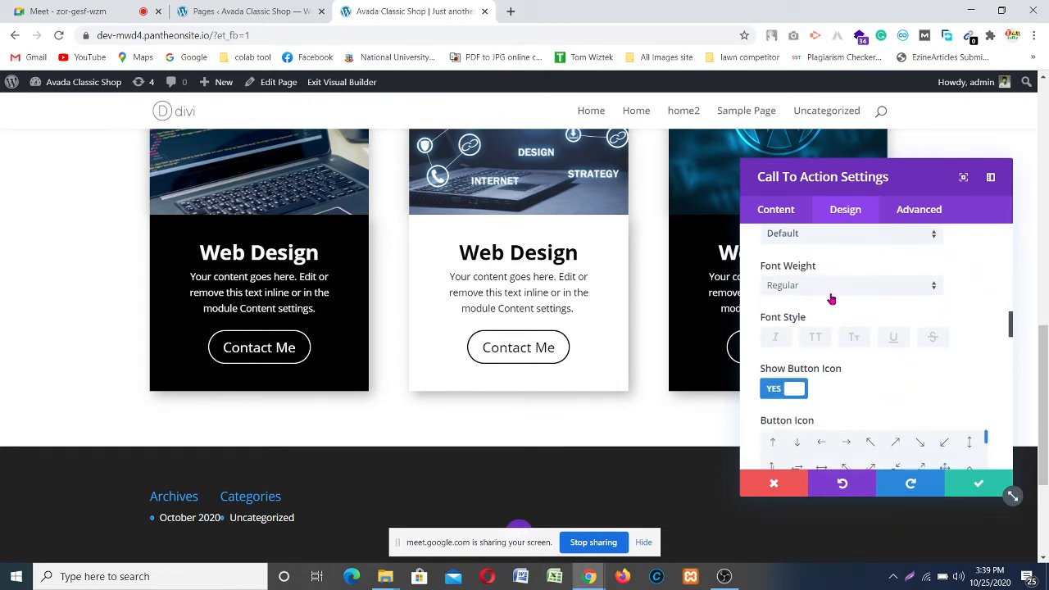
scroll(840, 335, "down", 4)
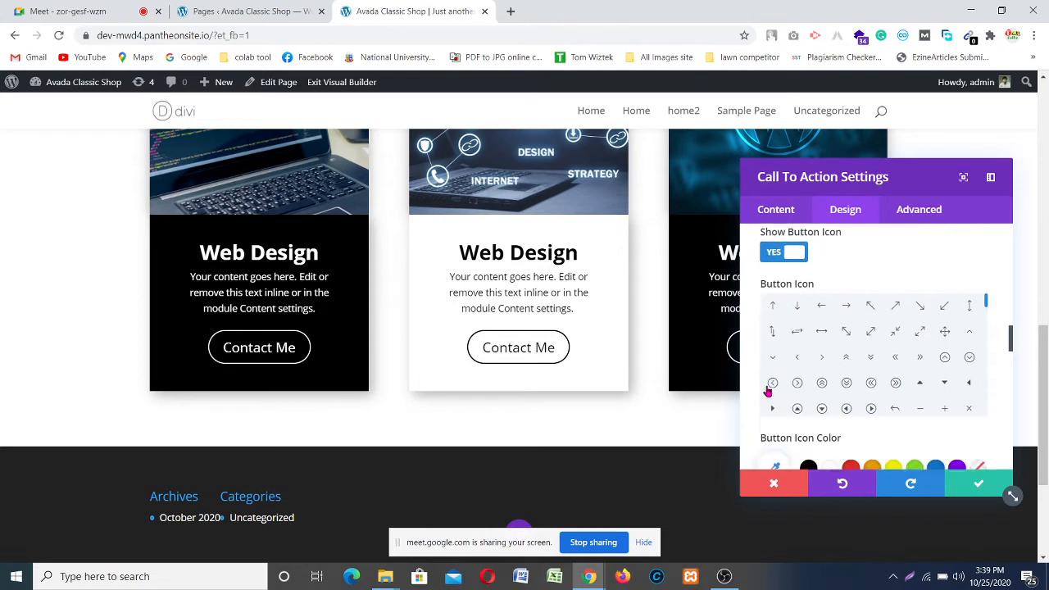
scroll(869, 360, "down", 1)
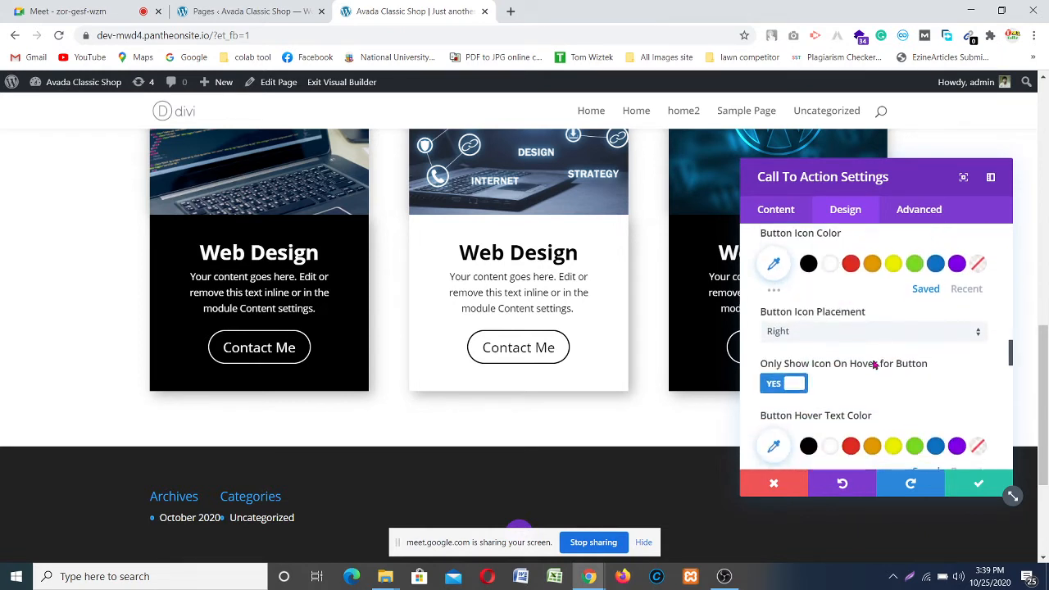
scroll(842, 342, "down", 1)
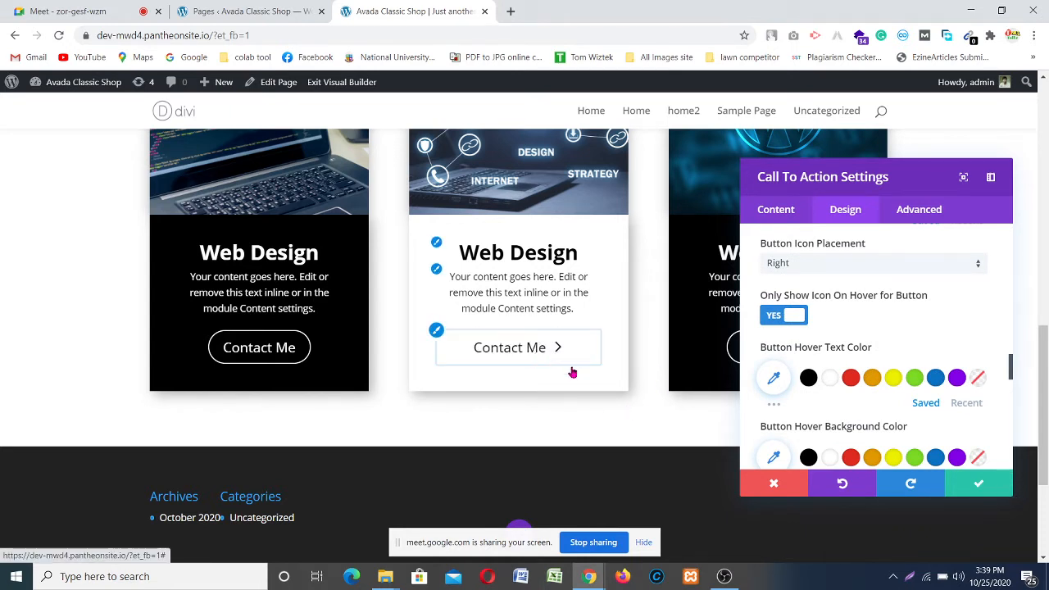
scroll(845, 323, "down", 1)
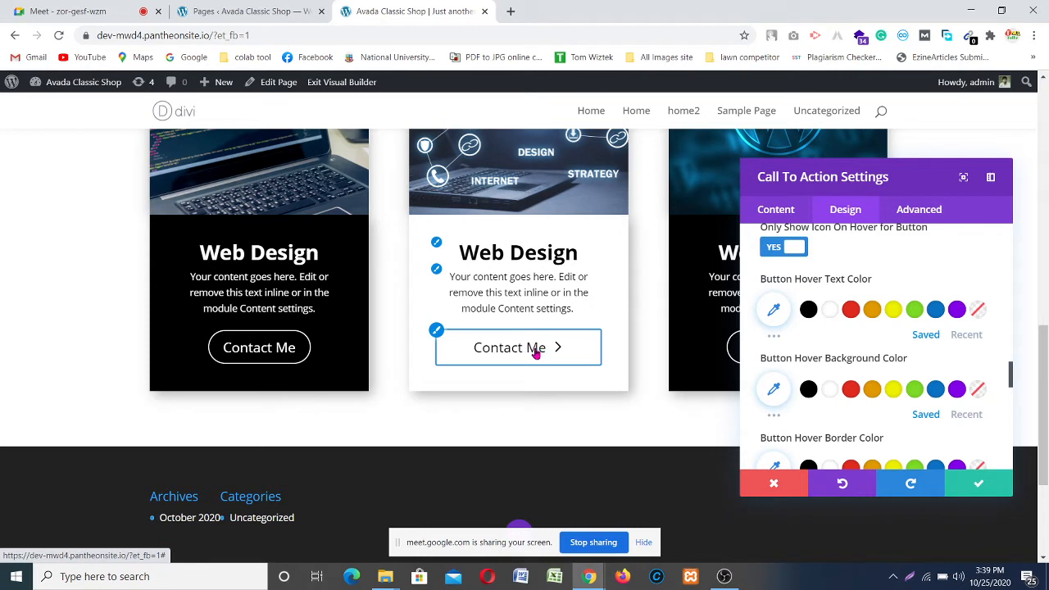
scroll(819, 368, "down", 1)
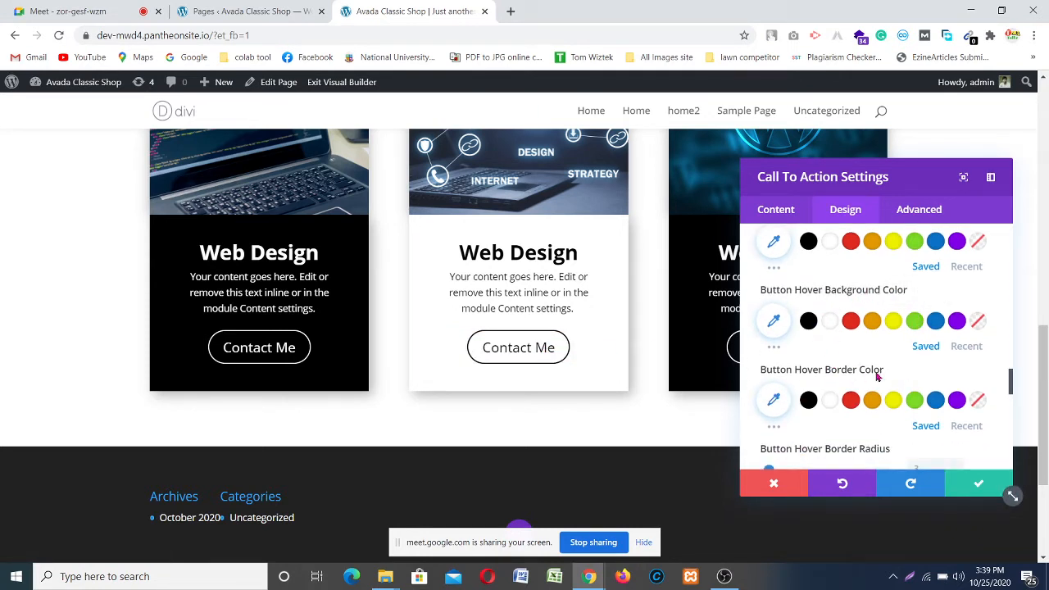
scroll(876, 374, "down", 1)
Step: Set the Contact Me button's hover border colour and hover text colour to purple
left_click(956, 331)
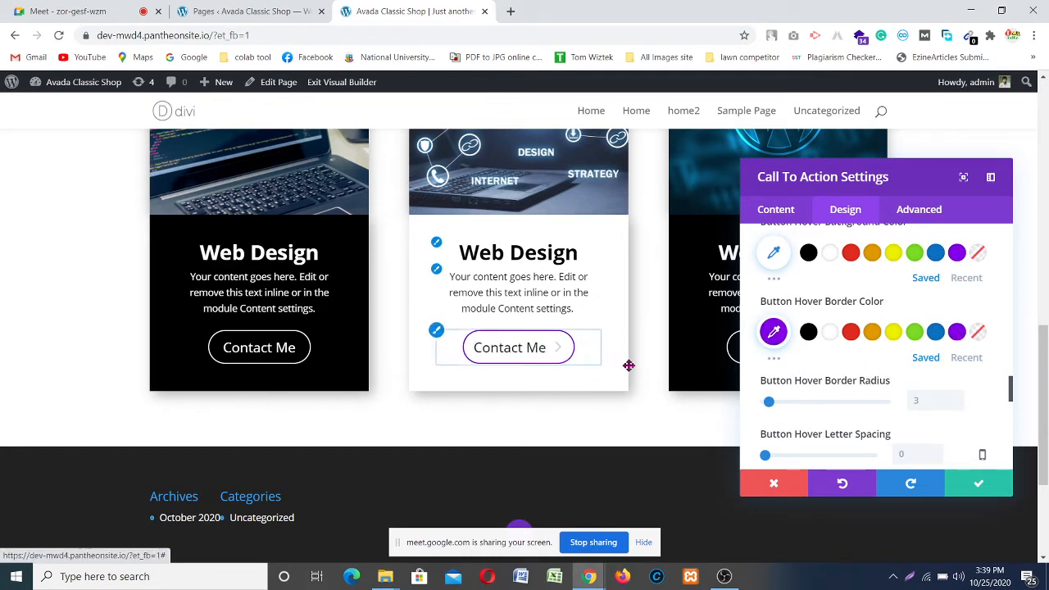
scroll(891, 375, "up", 3)
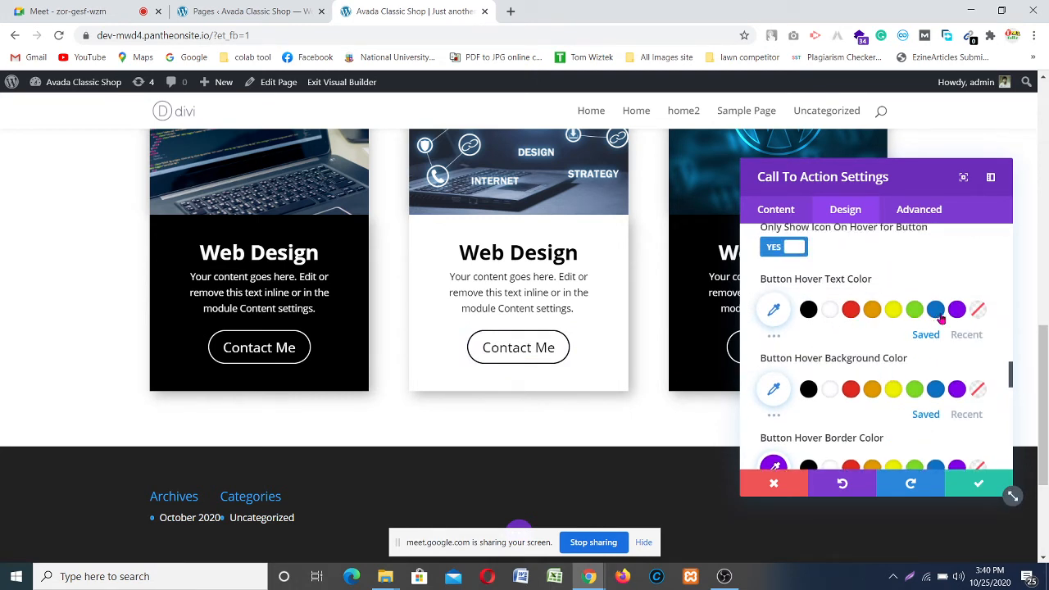
left_click(955, 312)
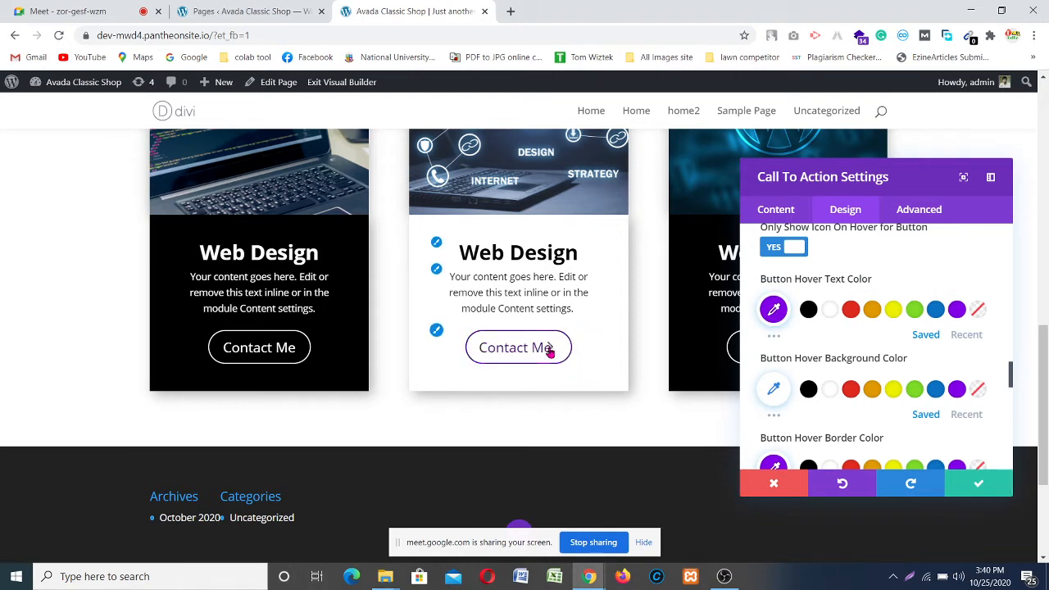
scroll(917, 354, "down", 1)
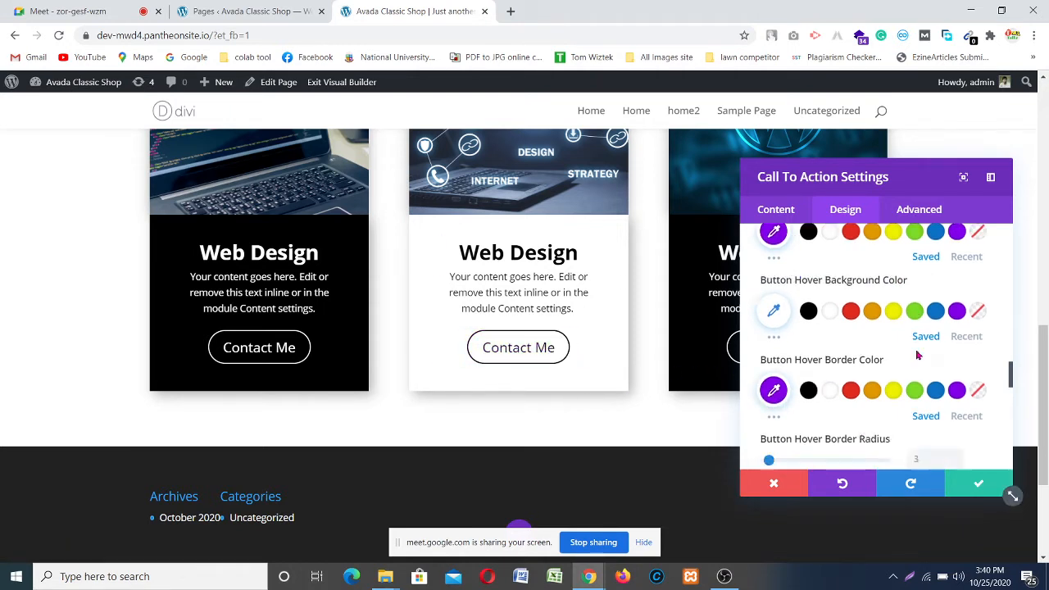
scroll(918, 355, "down", 2)
scroll(869, 352, "down", 1)
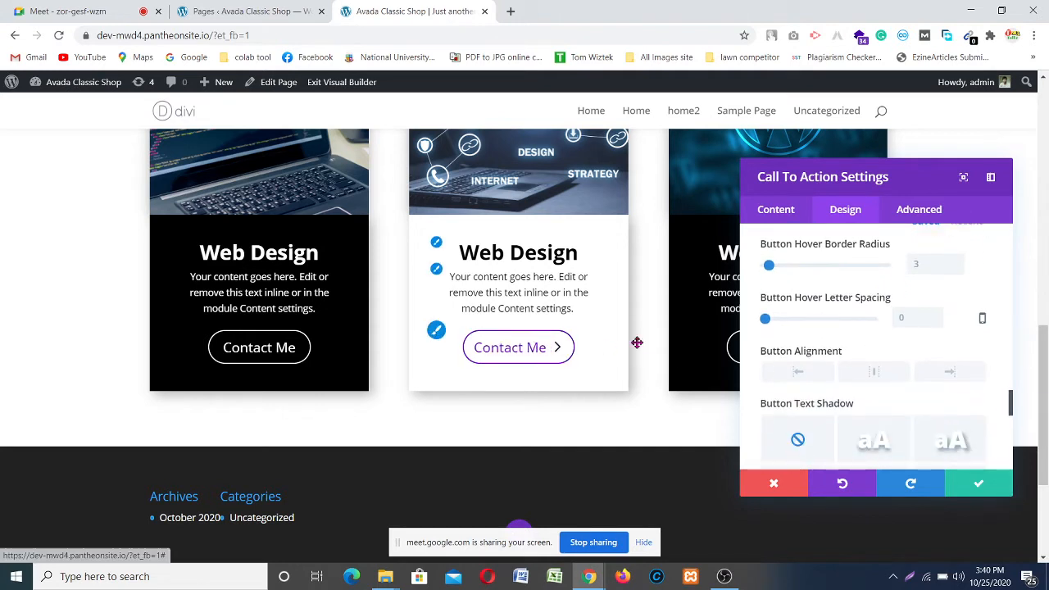
scroll(914, 389, "down", 6)
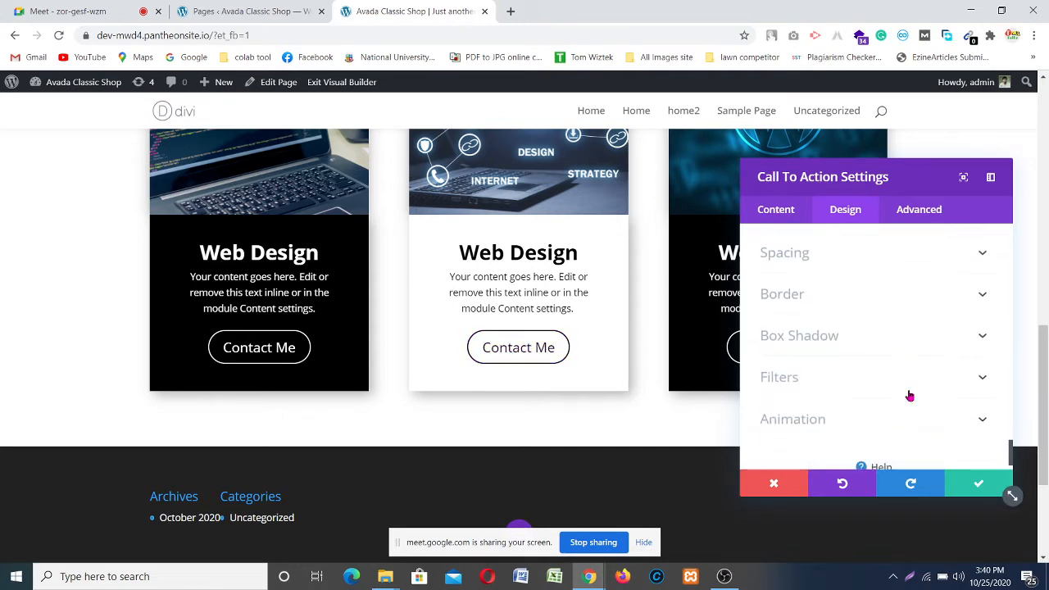
Step: Apply the third box-shadow preset (18px blur) to the Contact Me button and save the settings
scroll(908, 396, "up", 4)
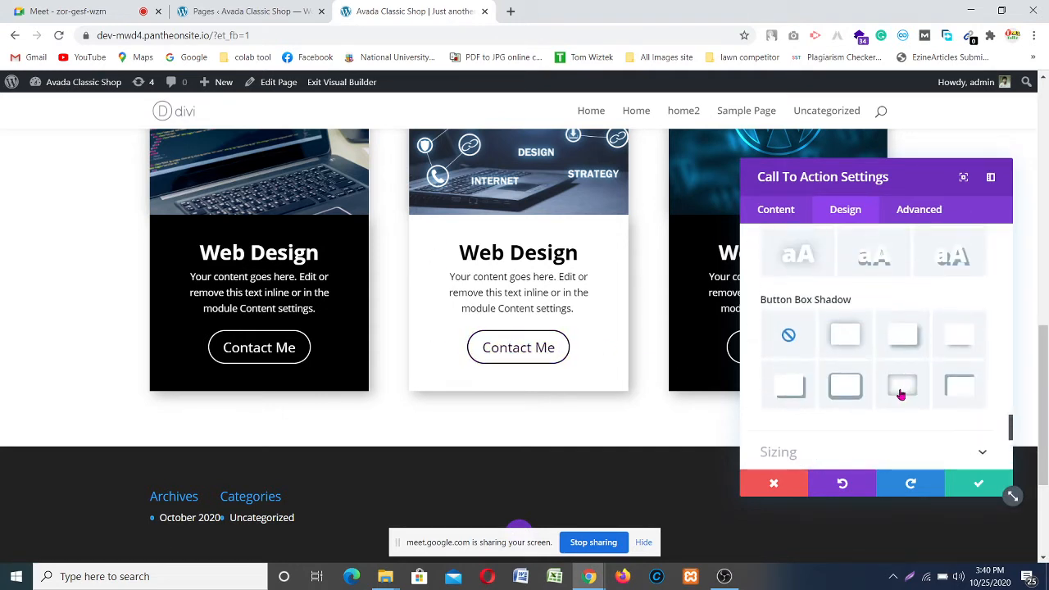
left_click(905, 337)
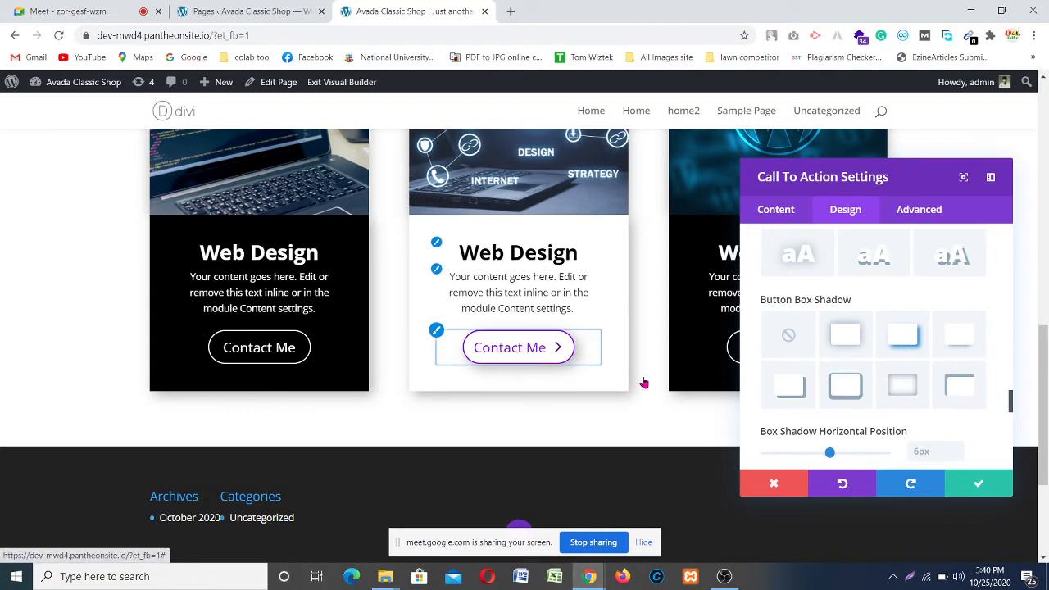
scroll(951, 420, "down", 1)
scroll(906, 386, "down", 5)
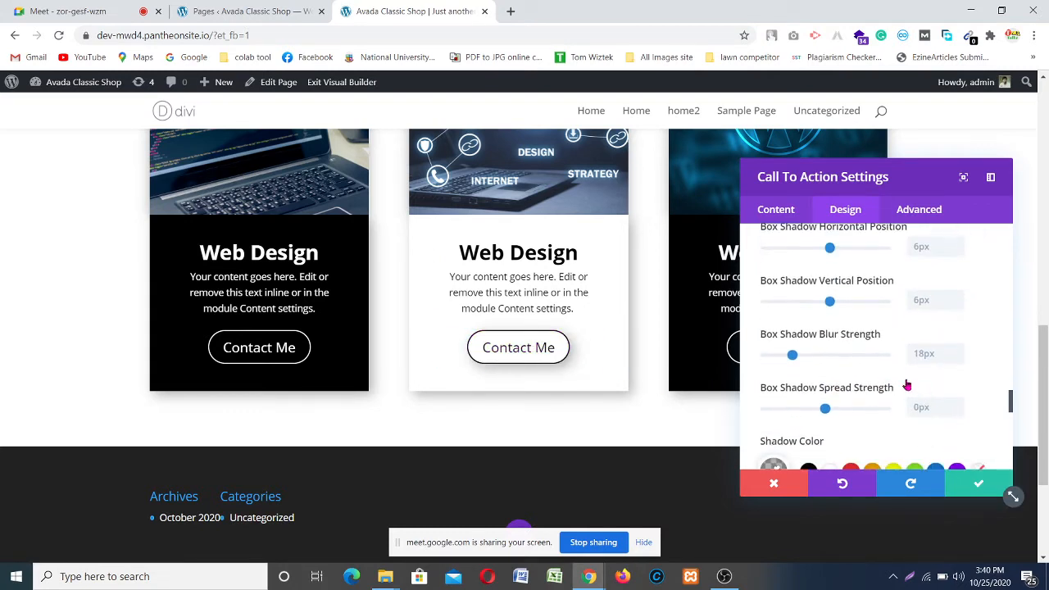
left_click(981, 483)
scroll(675, 371, "up", 5)
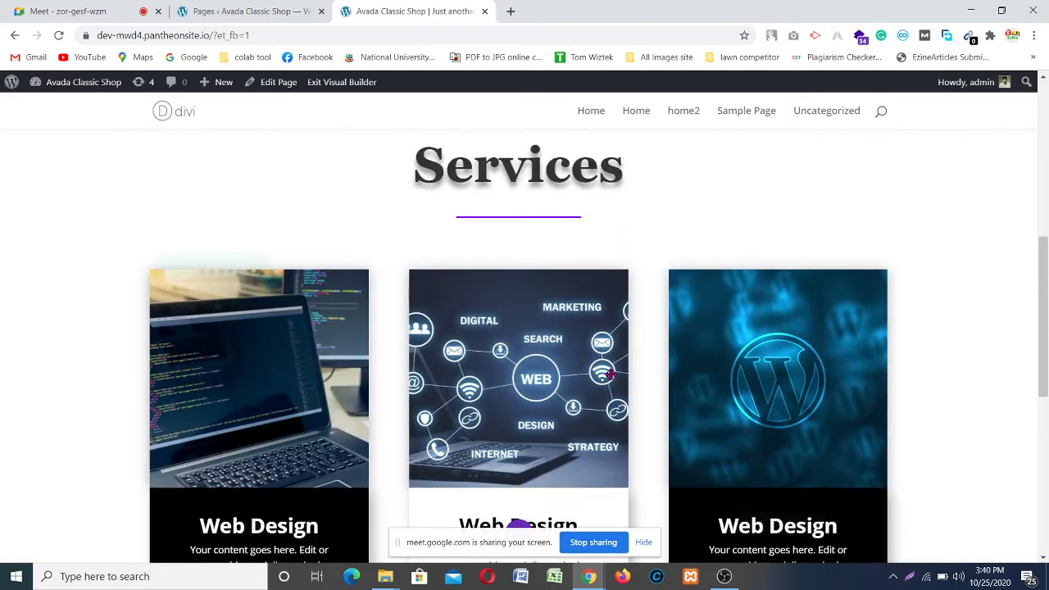
scroll(608, 370, "down", 2)
scroll(604, 361, "down", 2)
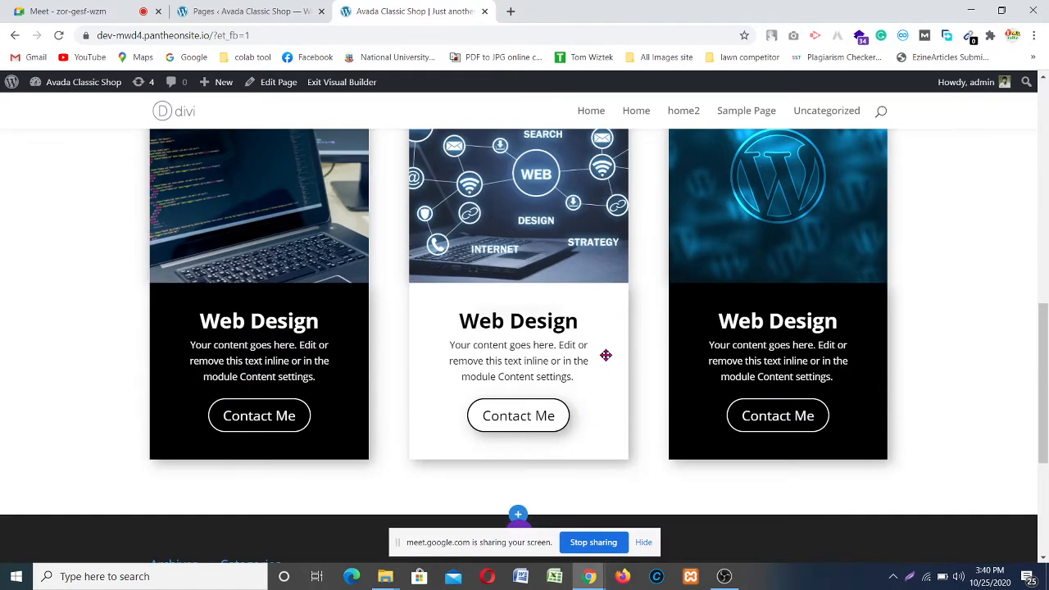
scroll(627, 368, "down", 2)
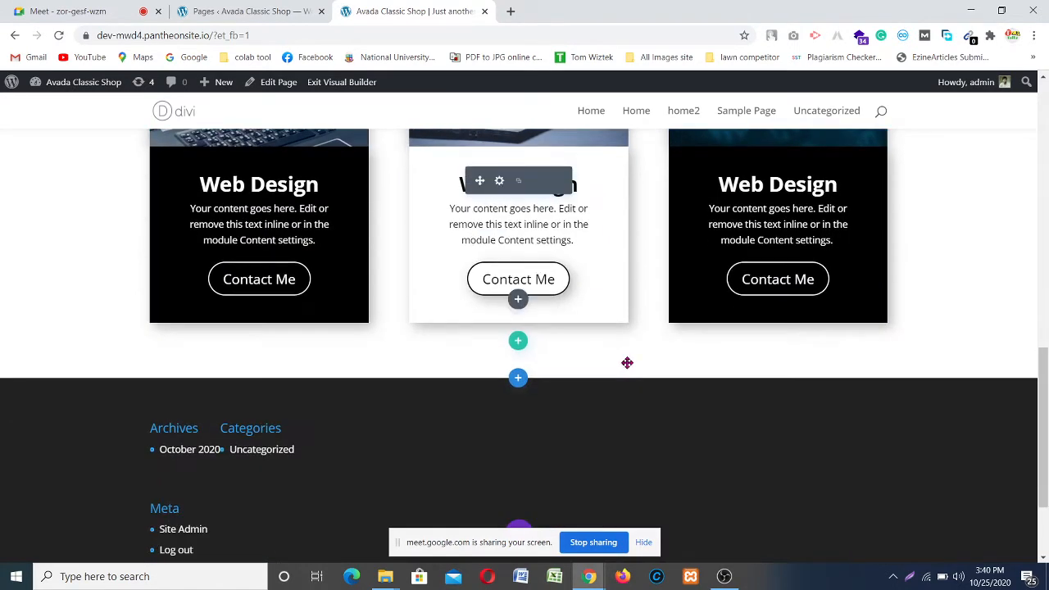
scroll(627, 363, "up", 6)
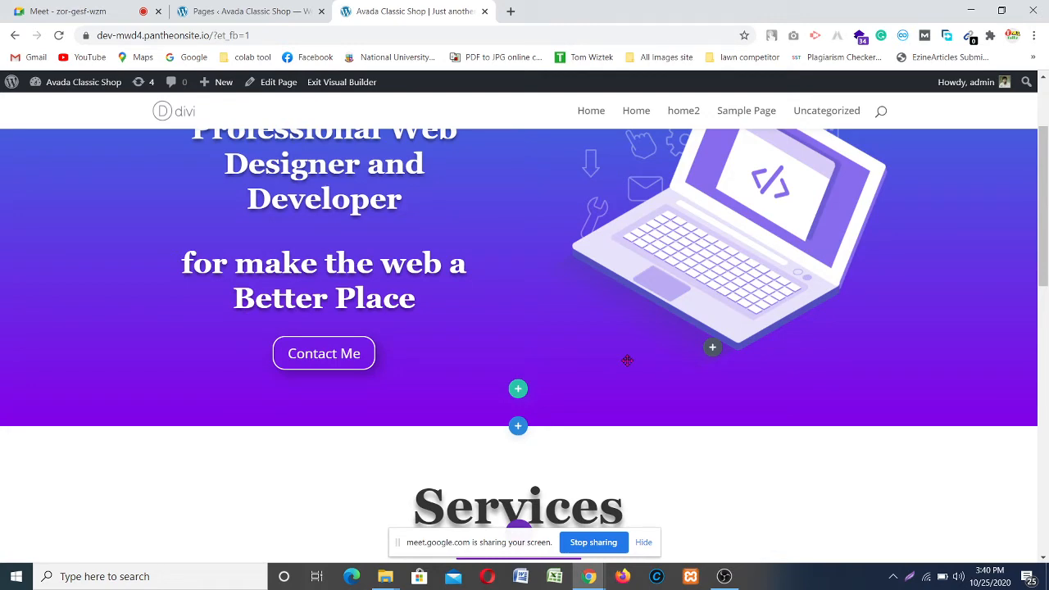
scroll(452, 374, "down", 3)
scroll(599, 316, "up", 2)
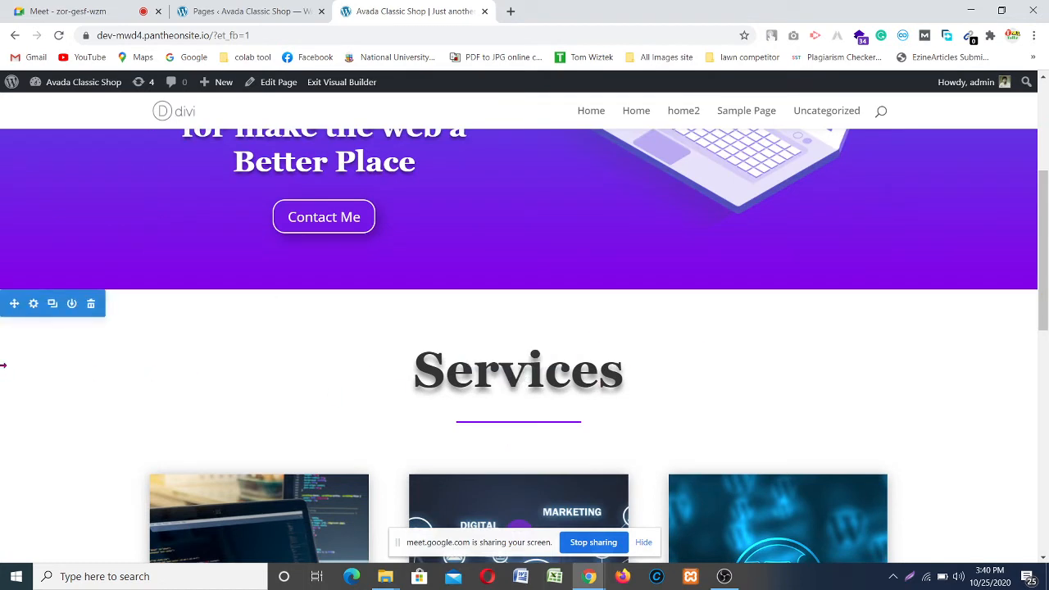
Step: Add a slanted top divider to the Services section from its Design divider options
left_click(34, 304)
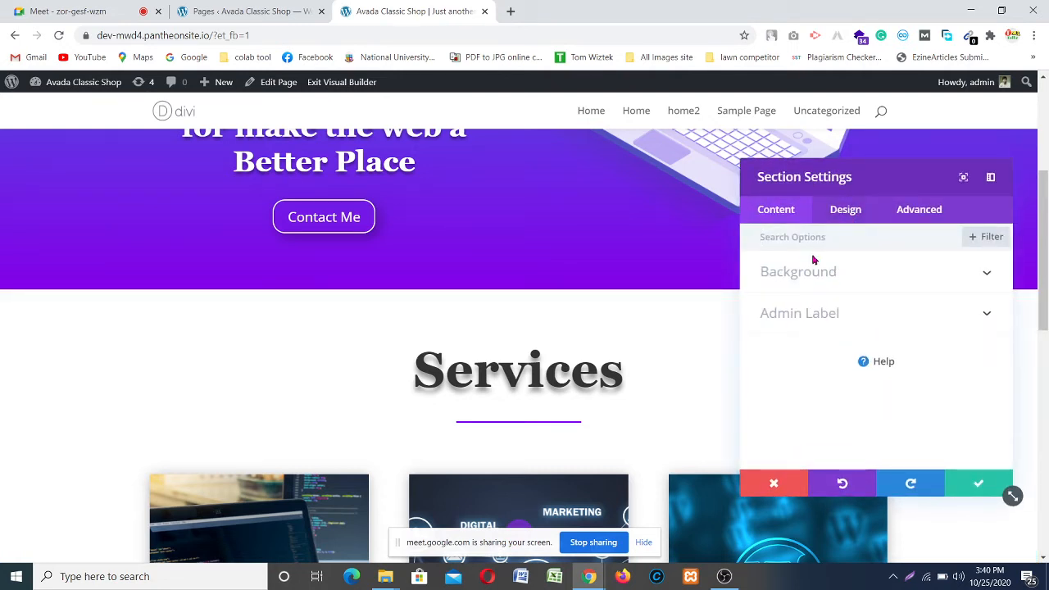
left_click(845, 210)
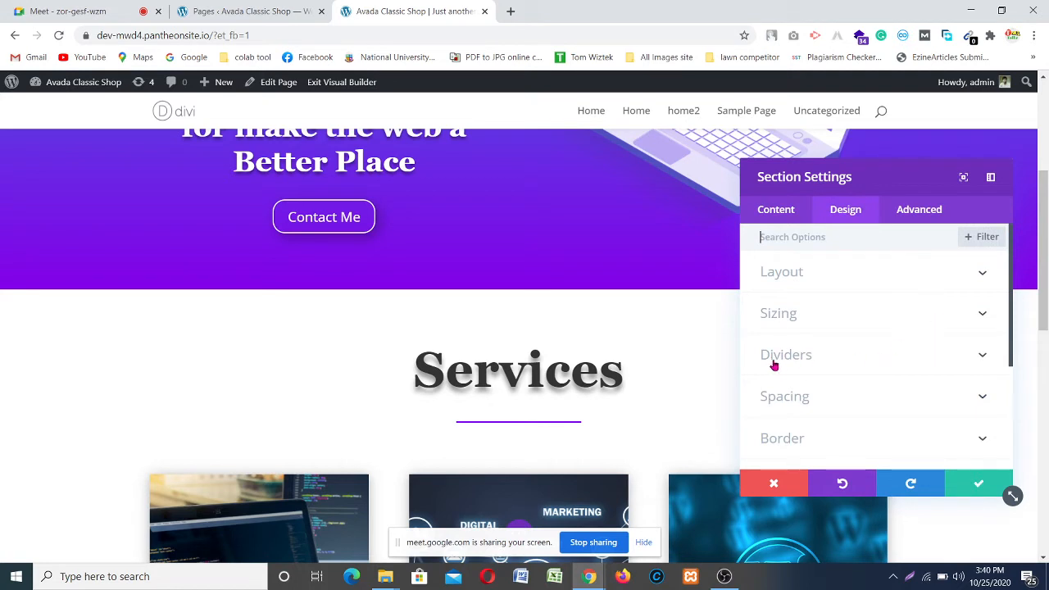
left_click(973, 358)
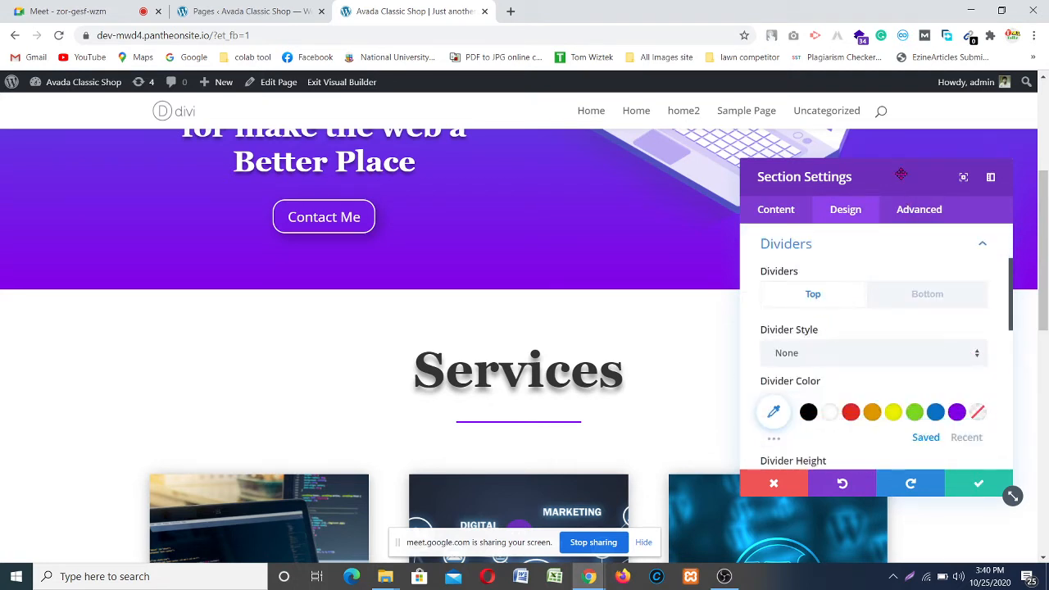
left_click_drag(901, 174, 226, 204)
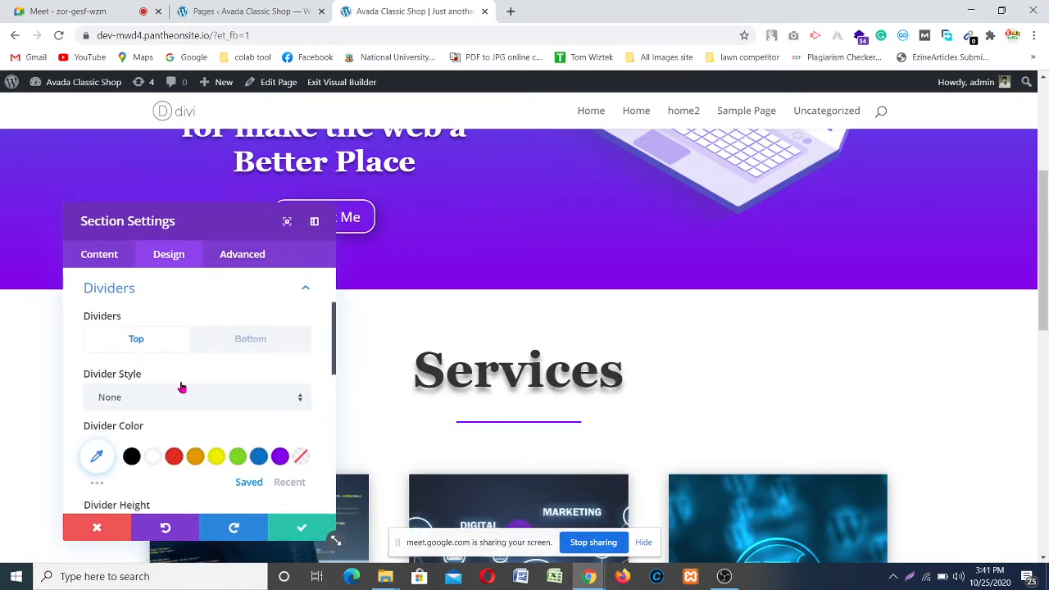
left_click(250, 400)
scroll(241, 237, "down", 5)
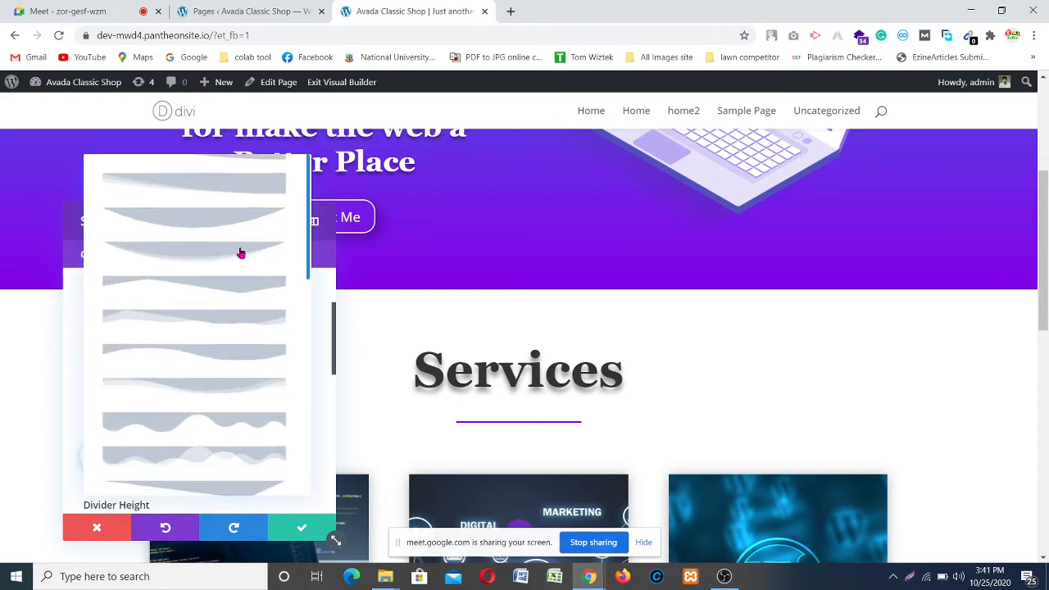
scroll(222, 338, "down", 8)
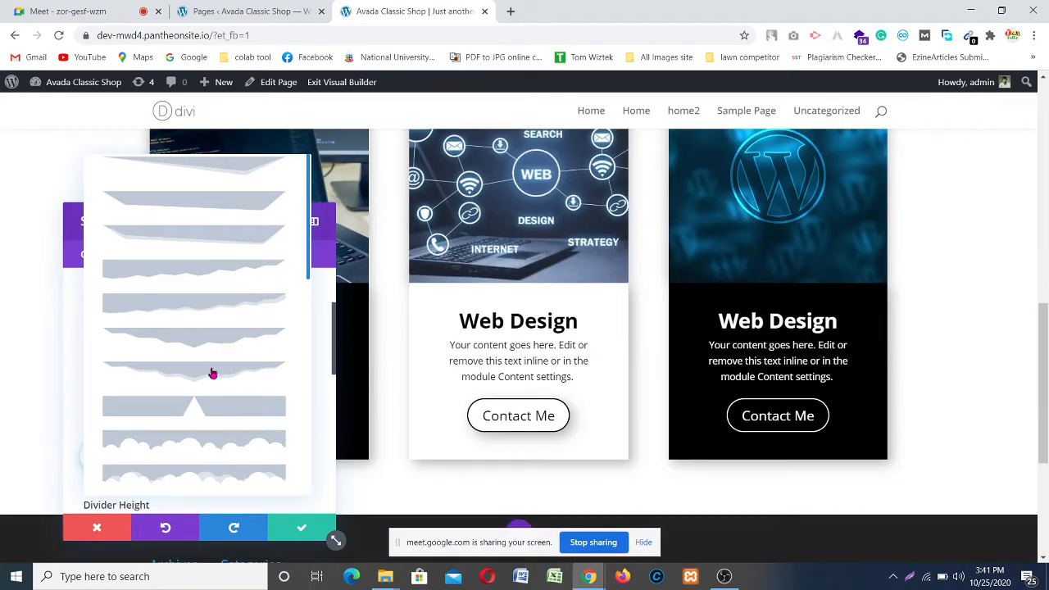
scroll(213, 351, "up", 5)
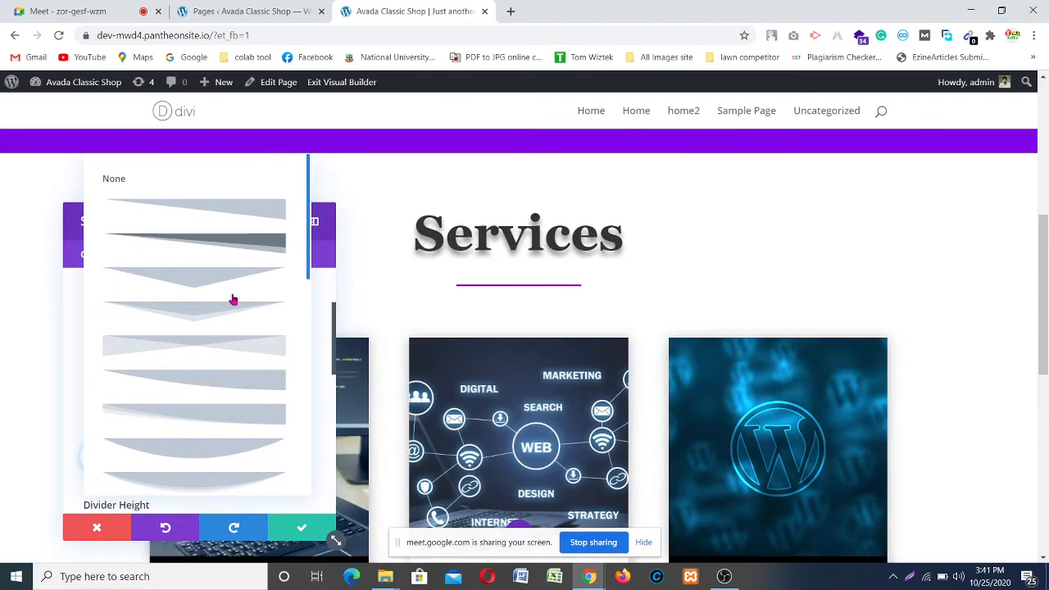
scroll(221, 336, "down", 1)
scroll(215, 329, "up", 1)
left_click(212, 350)
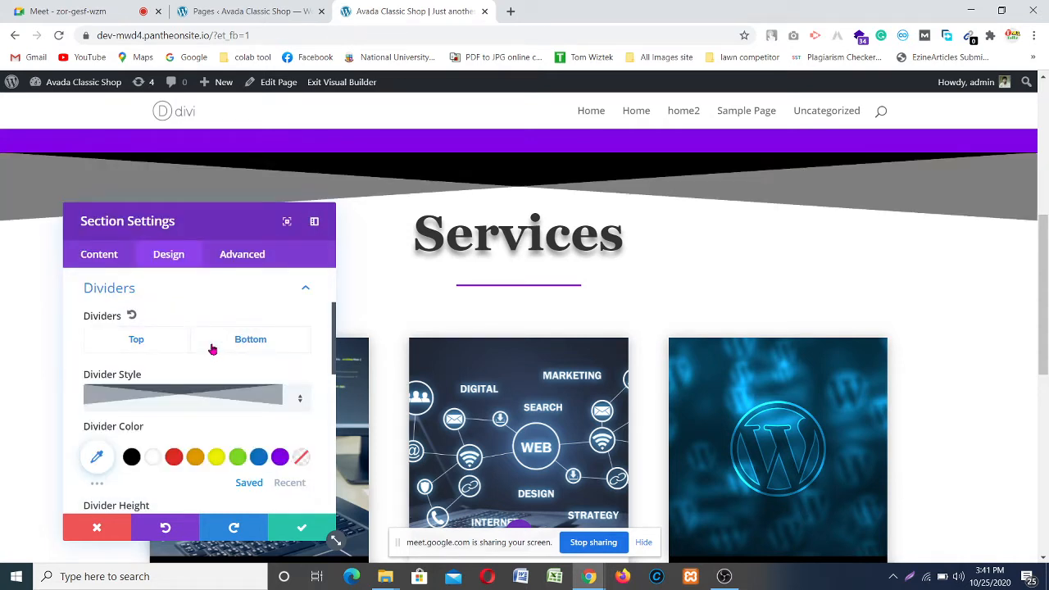
scroll(812, 236, "up", 2)
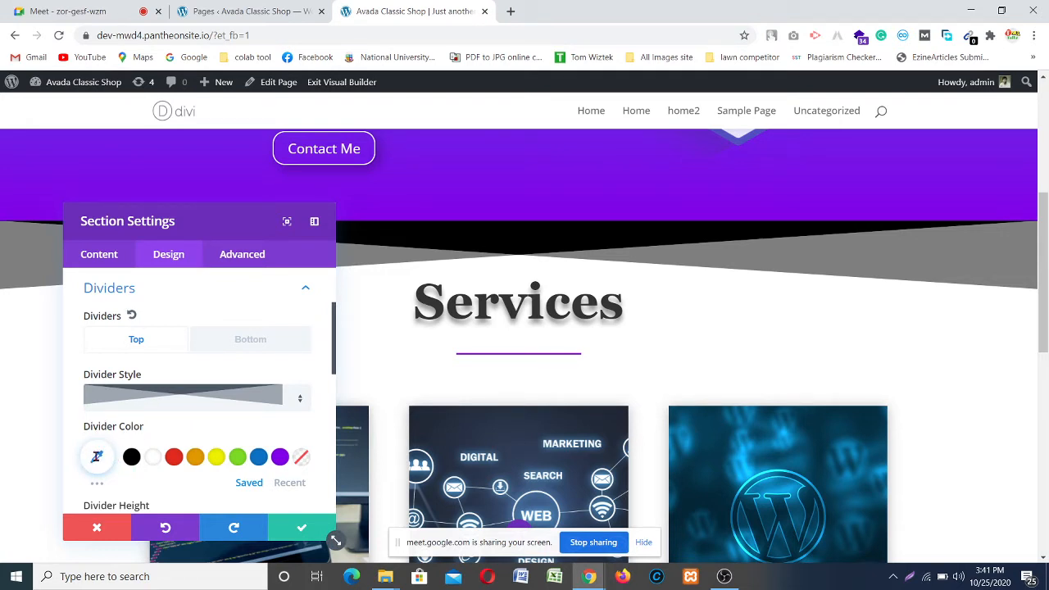
Step: Give the top divider a custom colour with lowered opacity
left_click(97, 456)
scroll(188, 398, "down", 3)
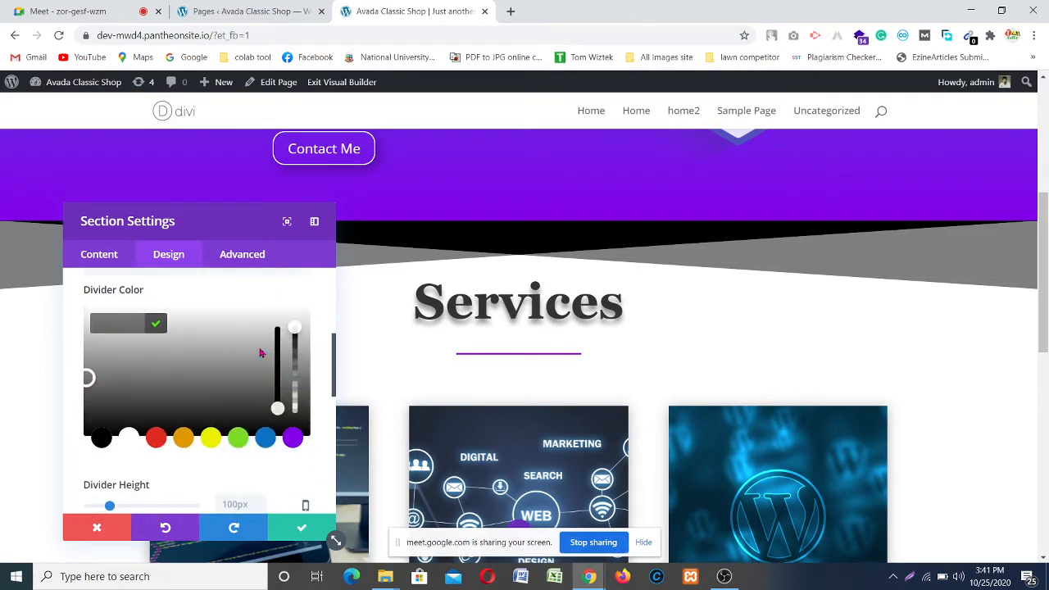
left_click_drag(297, 351, 302, 387)
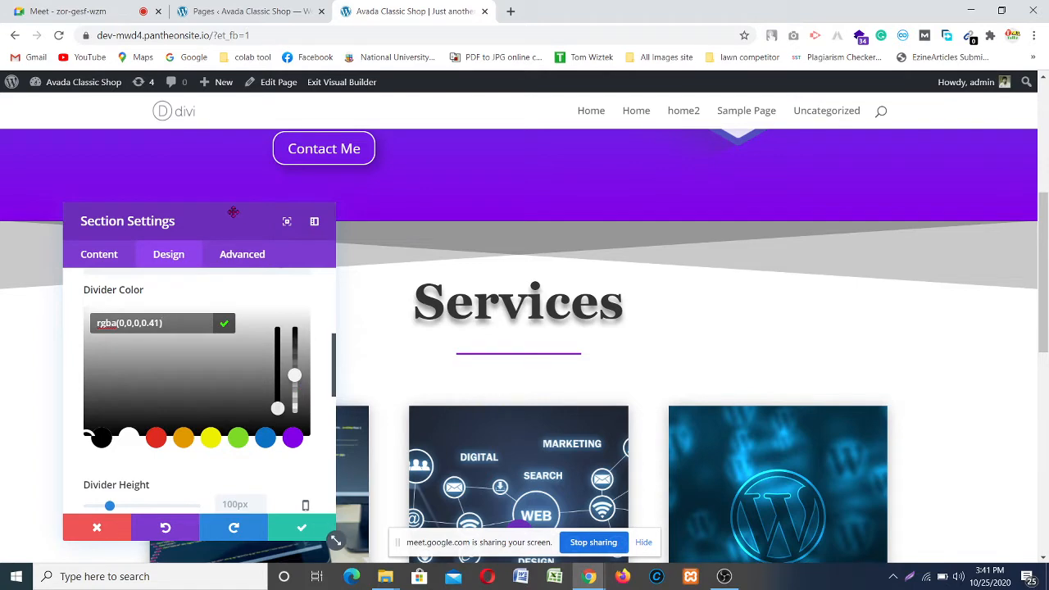
Step: Fine-tune the top divider colour to rgba(0,0,0,0.32)
left_click_drag(344, 243, 911, 251)
scroll(349, 275, "up", 4)
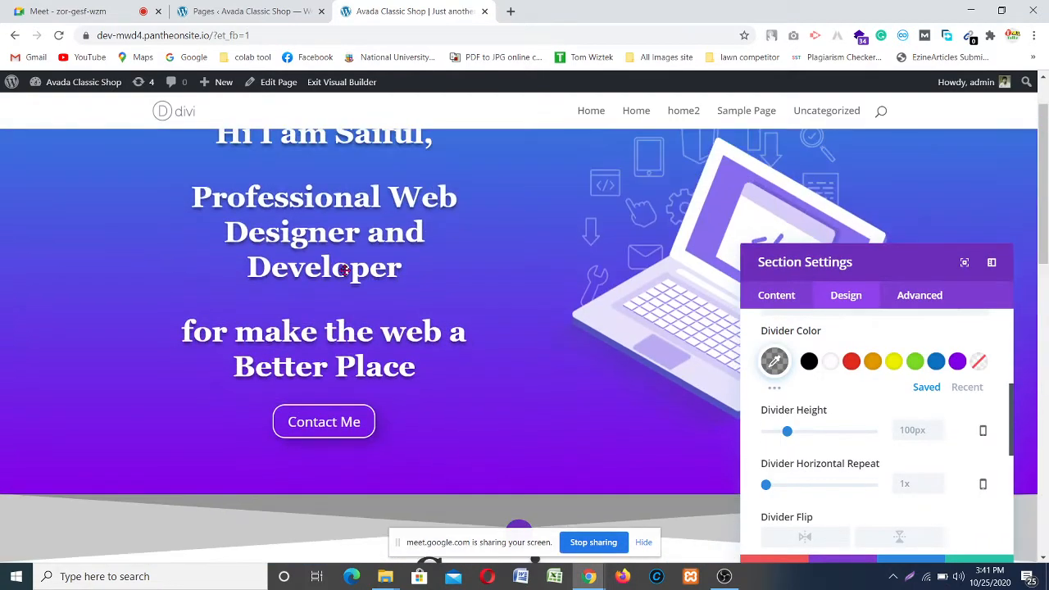
scroll(351, 271, "down", 3)
scroll(503, 205, "down", 3)
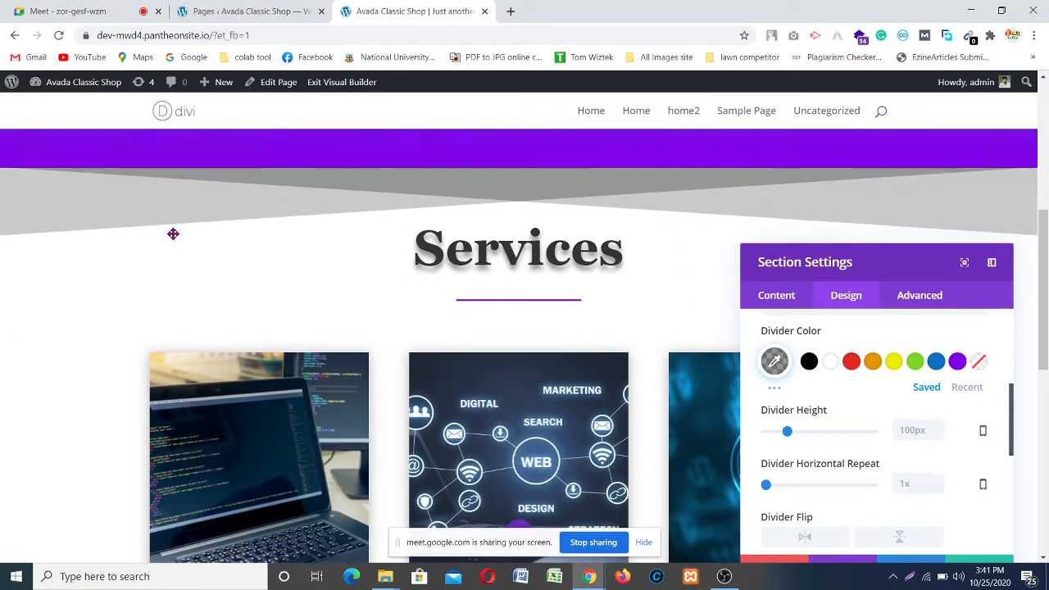
scroll(517, 209, "down", 2)
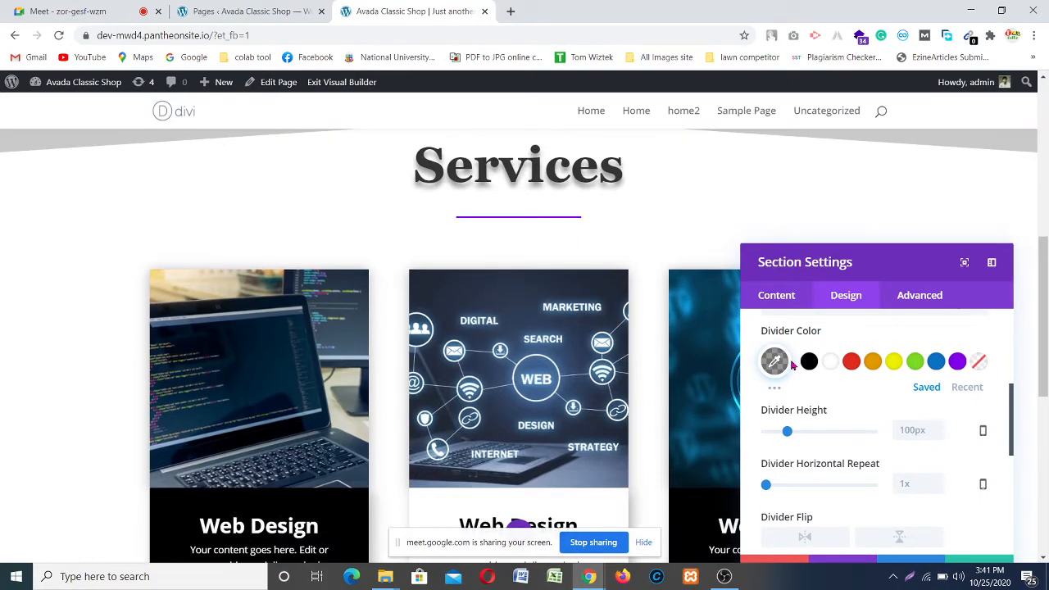
left_click(782, 363)
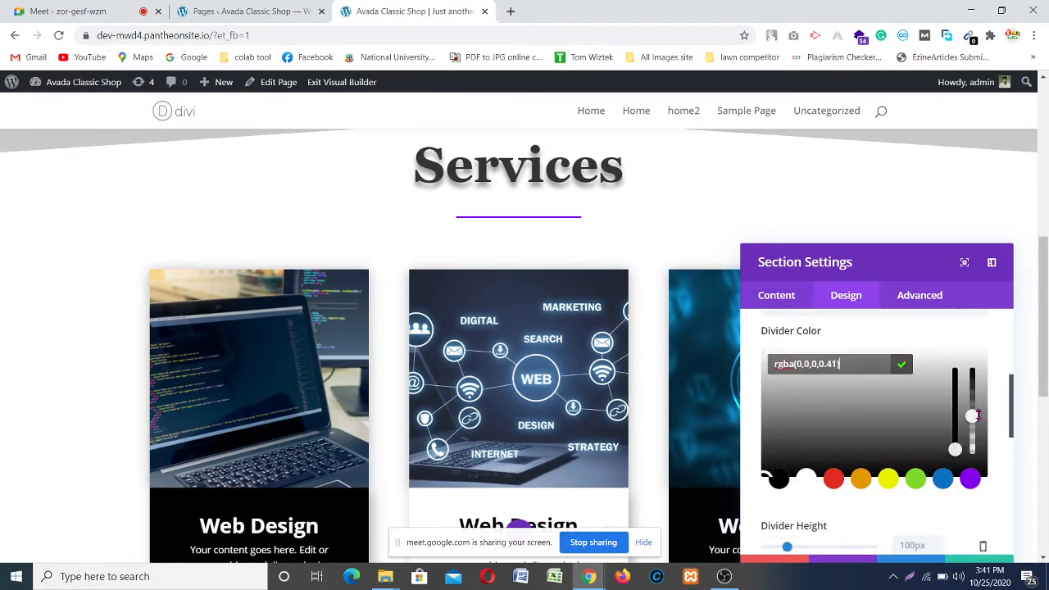
left_click_drag(973, 414, 975, 421)
scroll(553, 315, "up", 4)
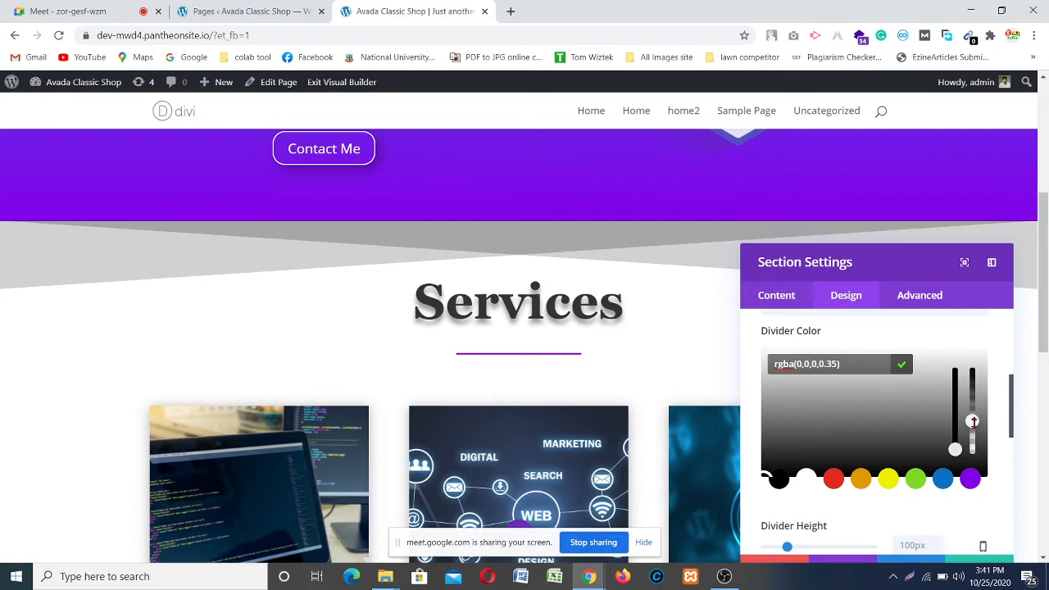
left_click_drag(973, 421, 973, 423)
scroll(459, 256, "down", 2)
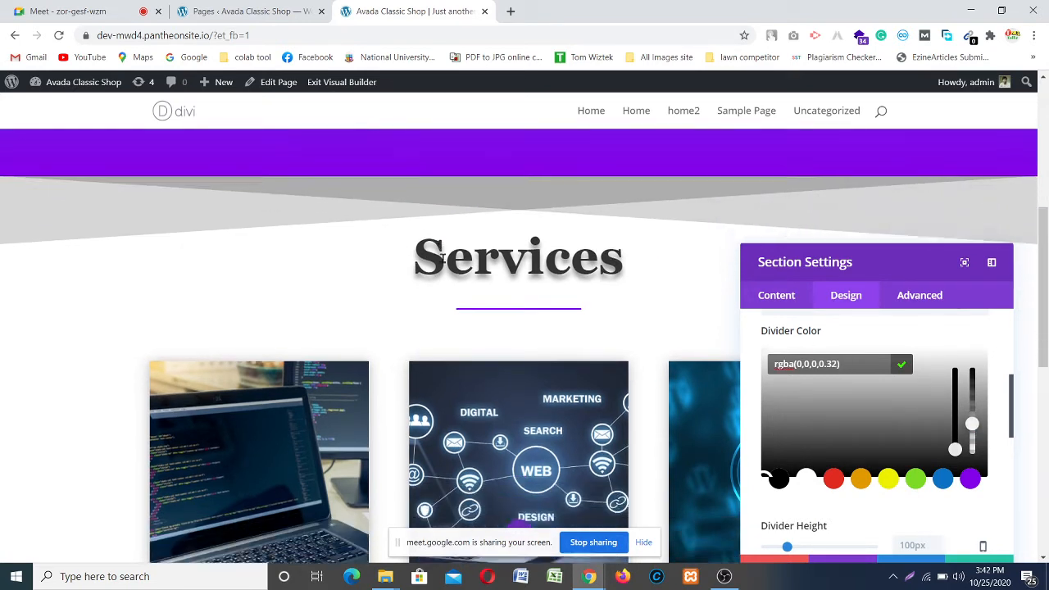
scroll(538, 233, "down", 2)
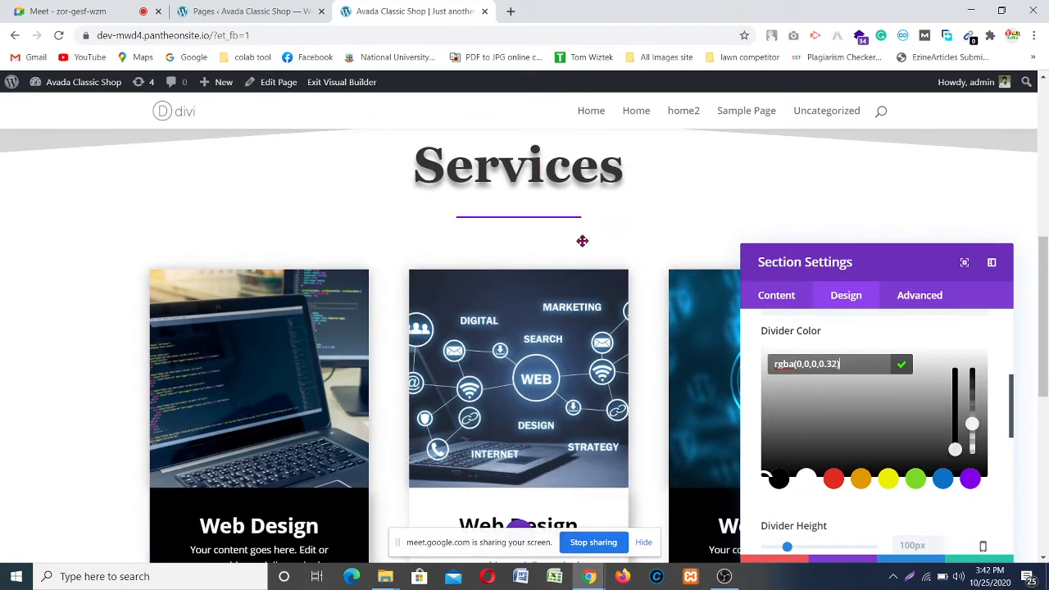
scroll(581, 238, "down", 4)
scroll(278, 280, "up", 10)
scroll(278, 280, "down", 10)
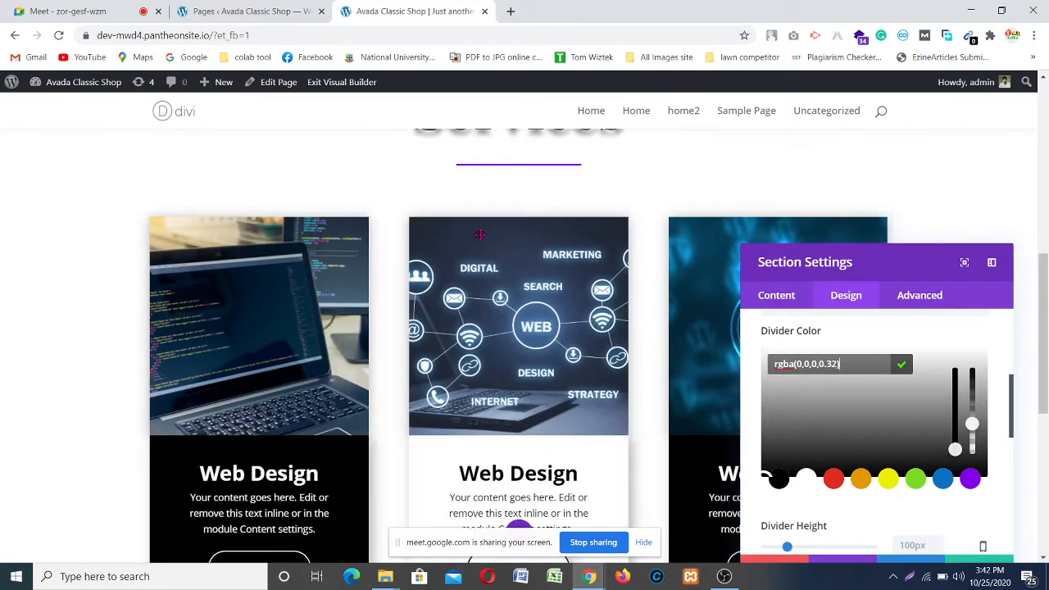
scroll(308, 438, "down", 3)
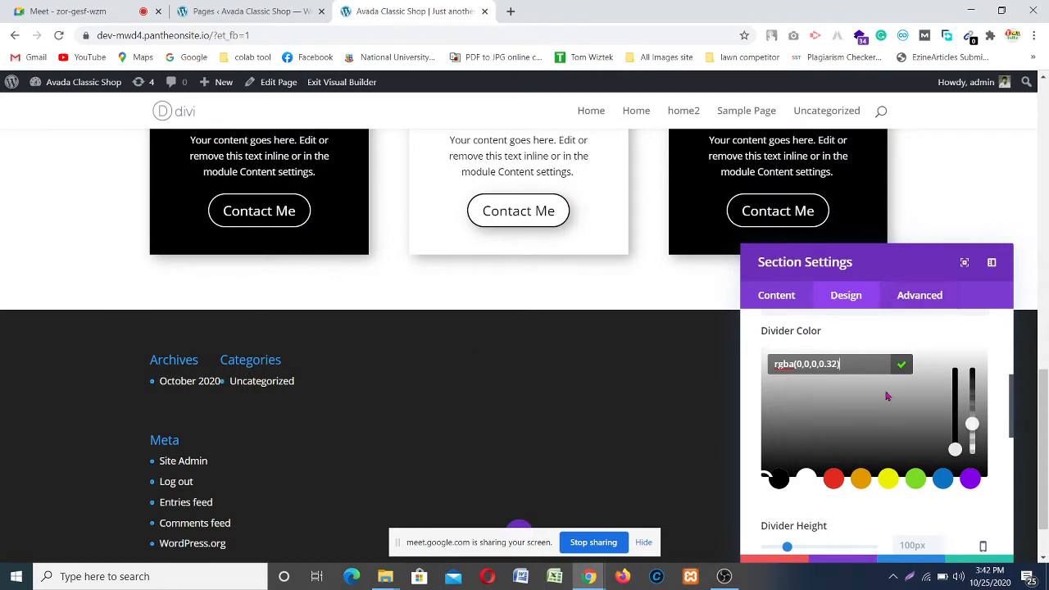
scroll(883, 409, "down", 3)
scroll(880, 426, "up", 5)
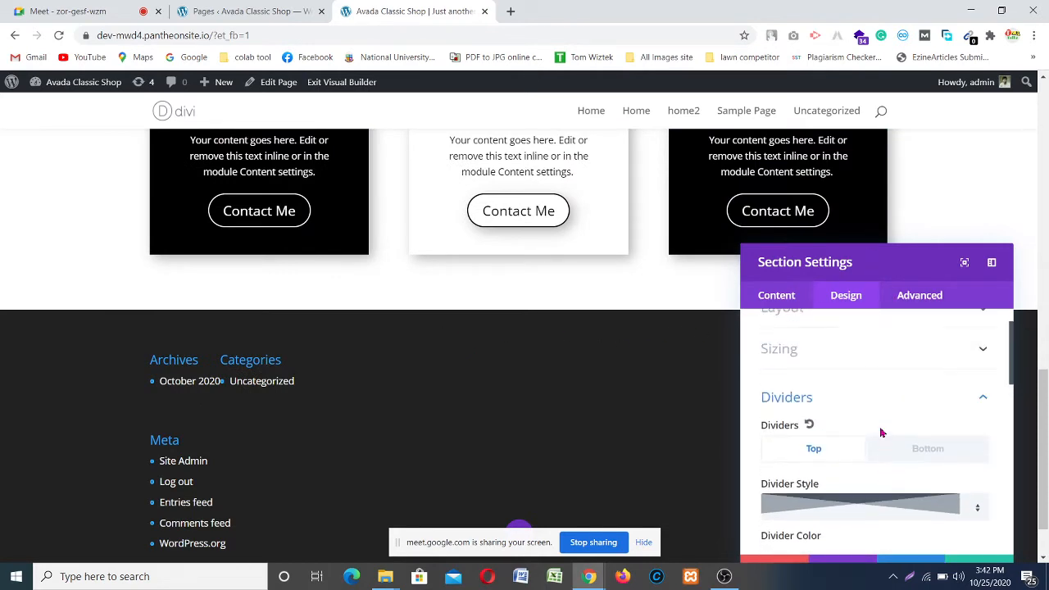
Step: Switch dividers to Bottom and change its style from a slant to the cloud shape
left_click(916, 455)
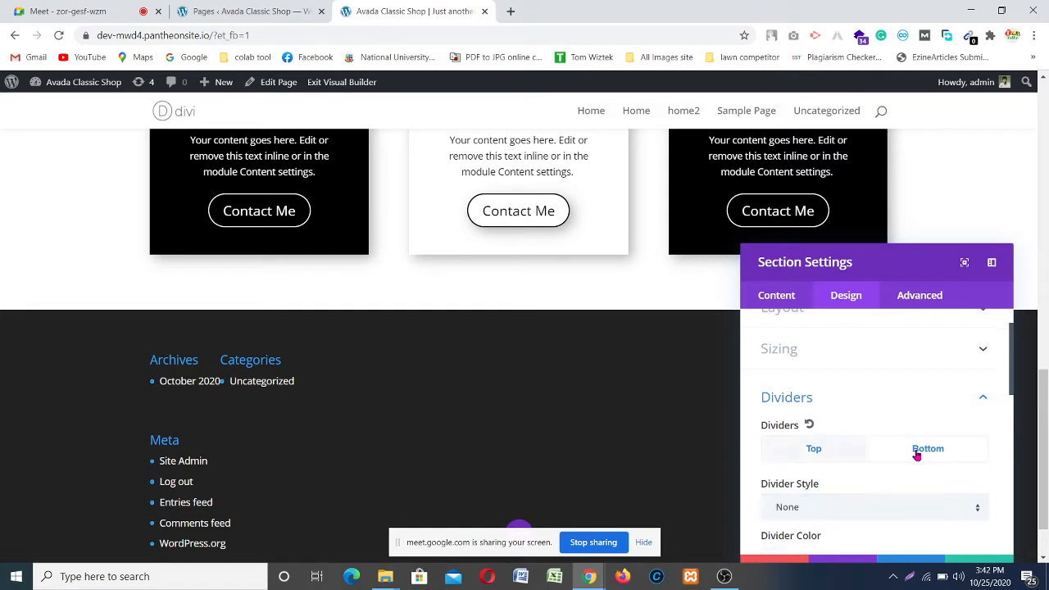
scroll(885, 414, "down", 1)
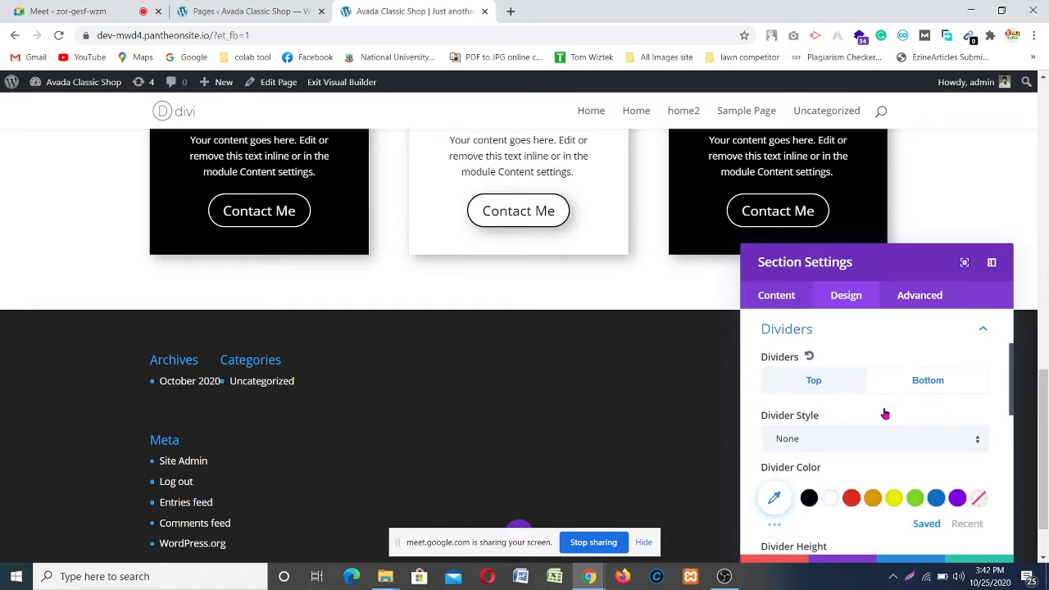
left_click(912, 449)
scroll(880, 297, "down", 2)
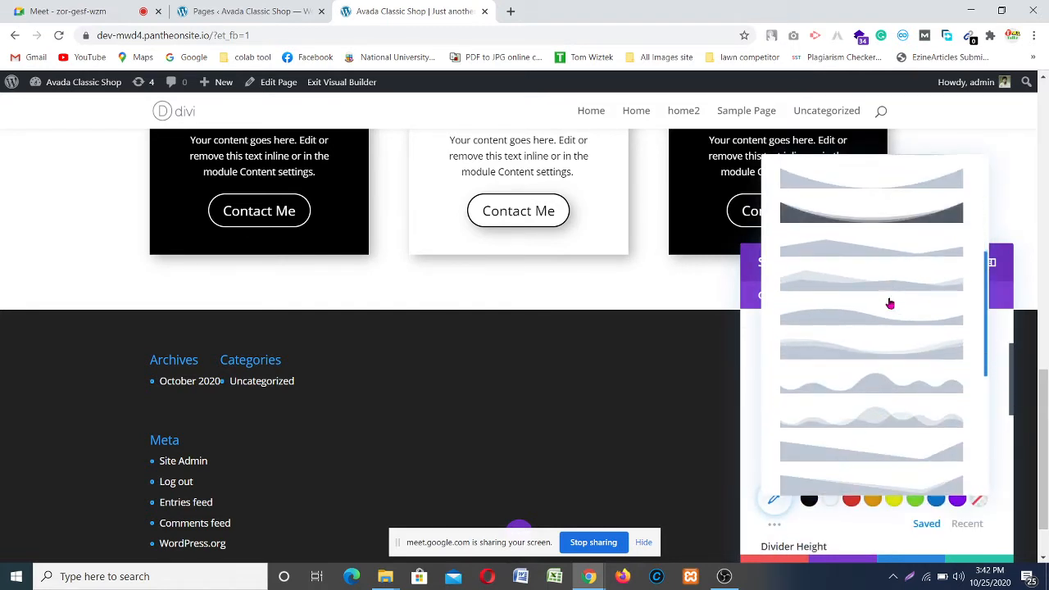
scroll(890, 304, "down", 3)
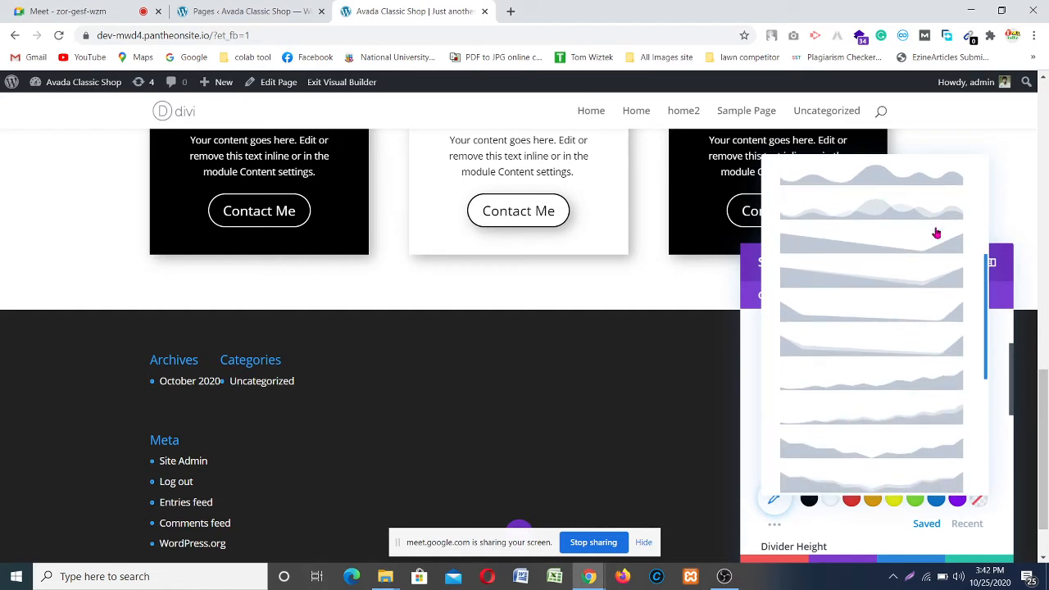
scroll(896, 444, "down", 4)
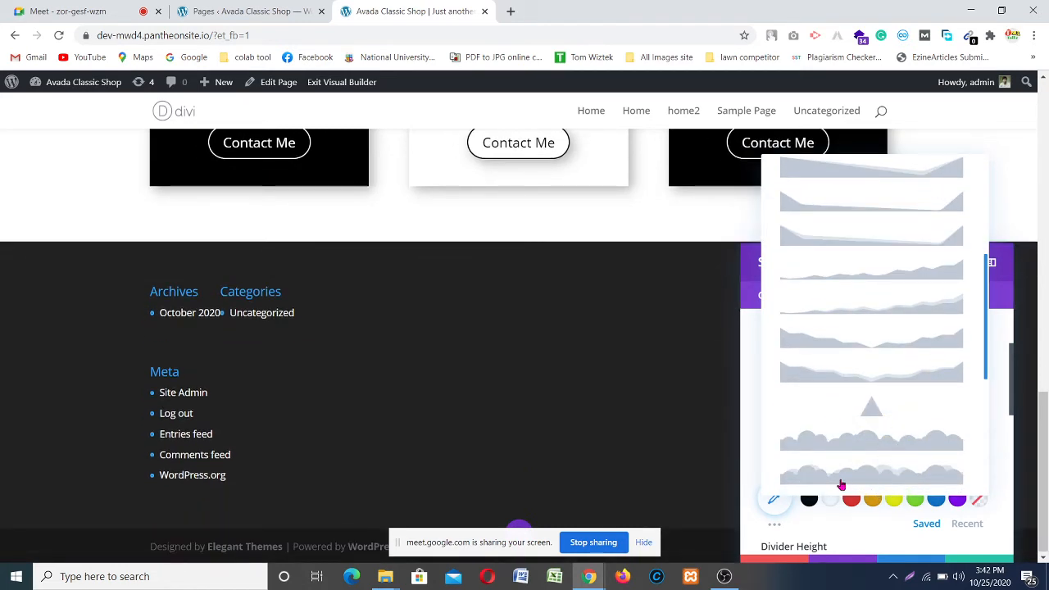
left_click(863, 444)
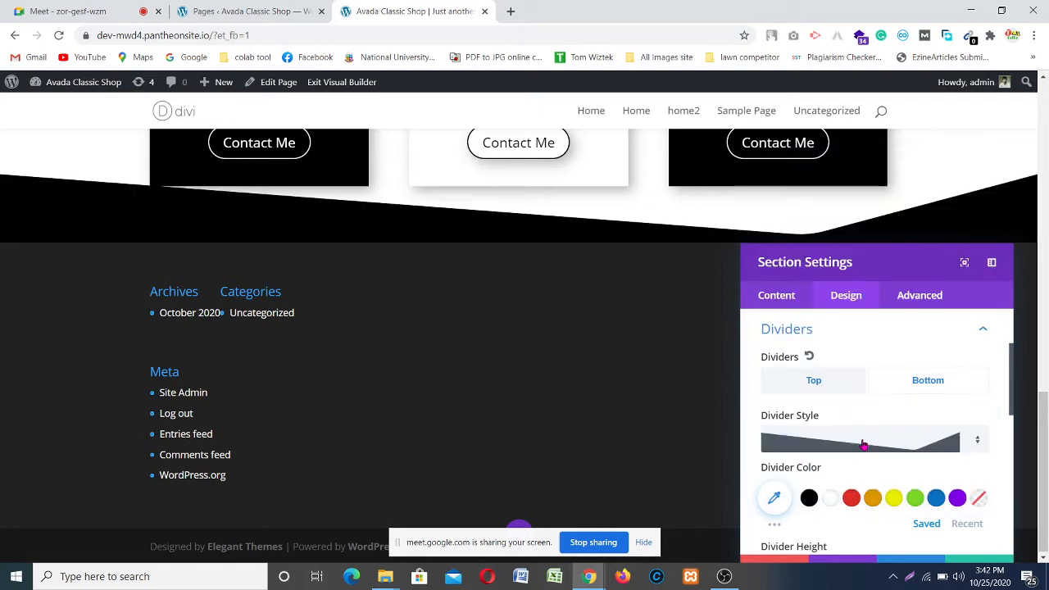
left_click(876, 441)
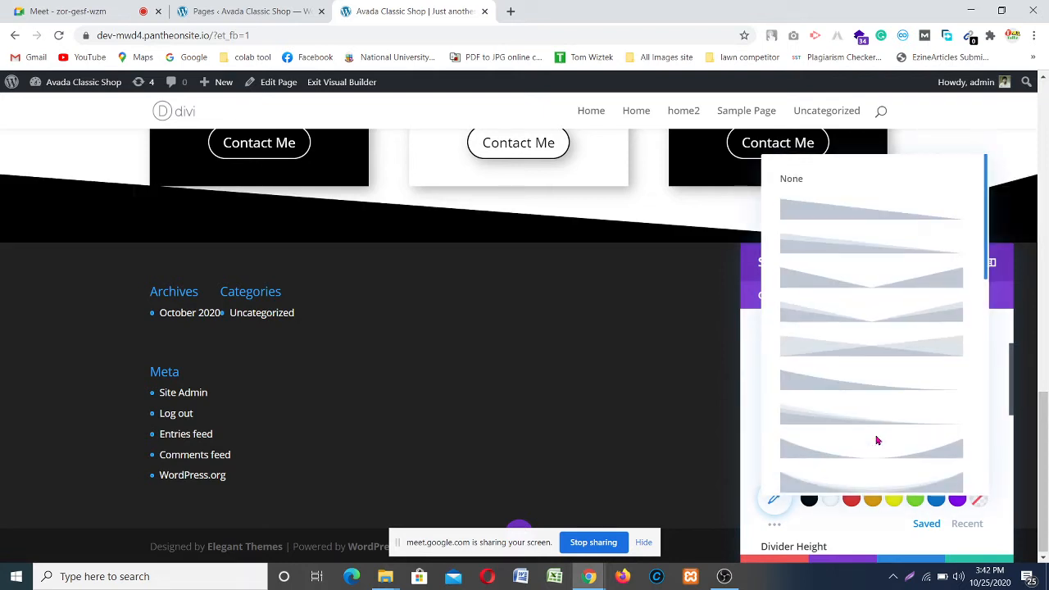
scroll(878, 437, "down", 10)
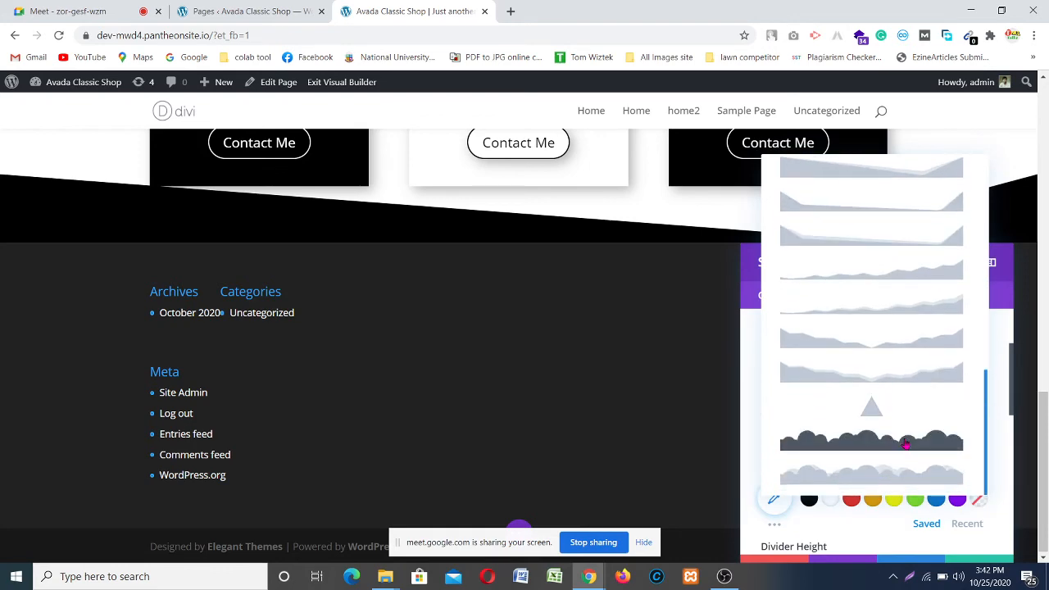
left_click(906, 444)
scroll(459, 278, "up", 2)
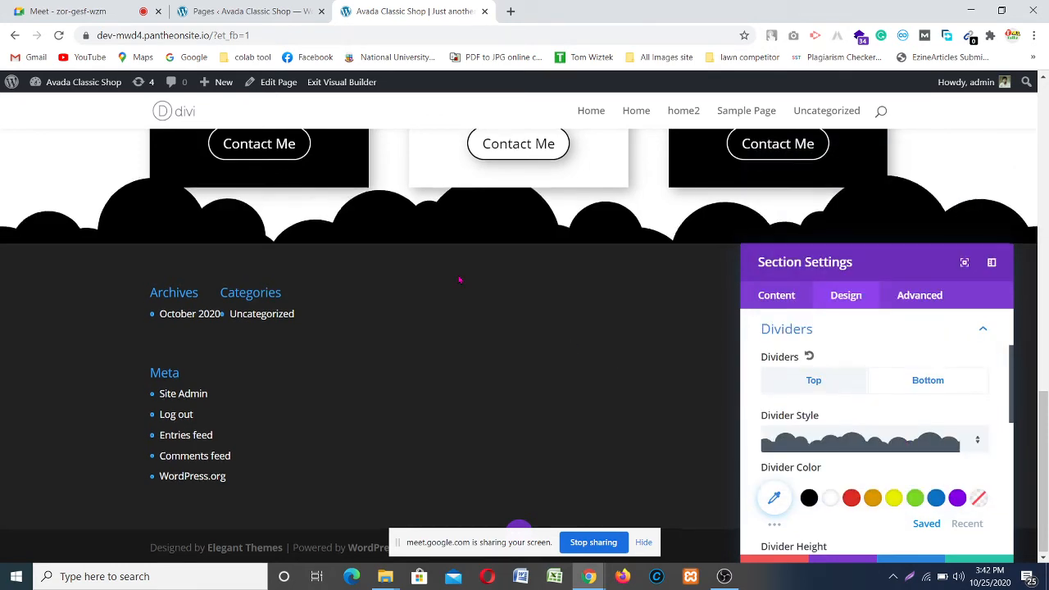
scroll(452, 270, "down", 2)
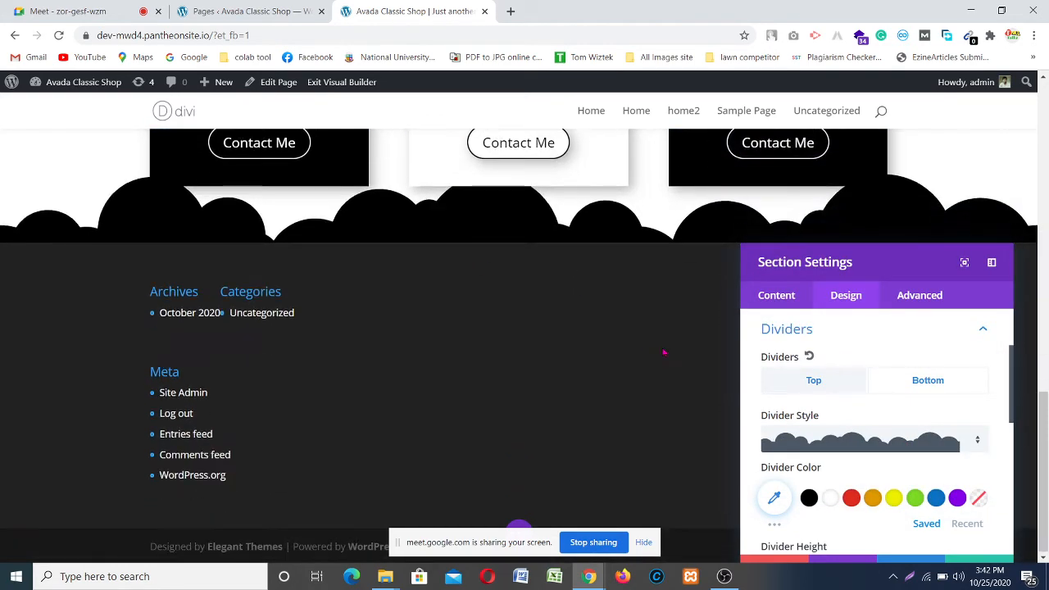
Step: Fade the cloud divider's colour to a light grey
left_click(785, 499)
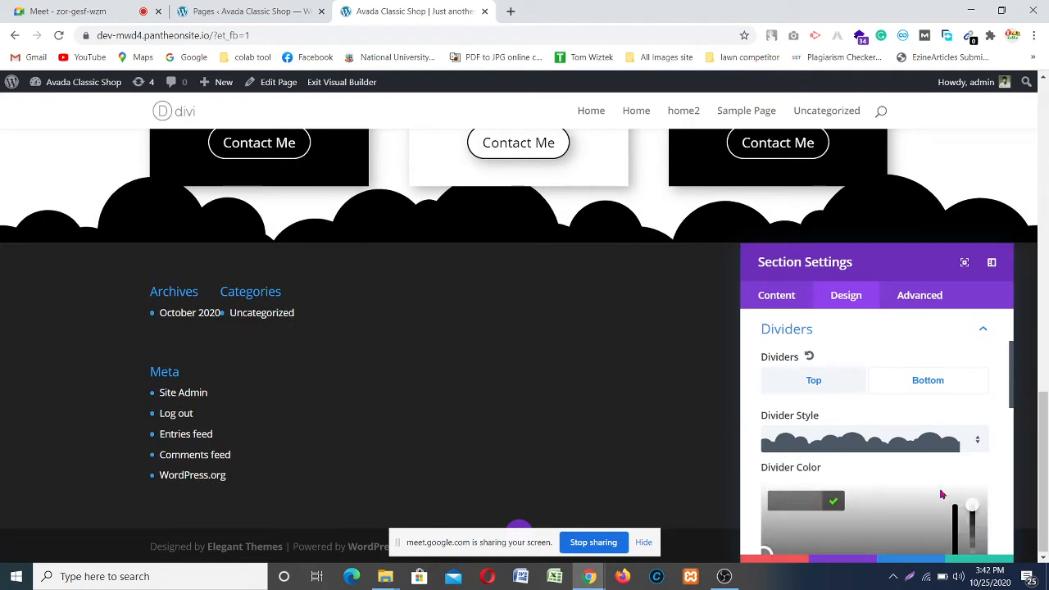
scroll(942, 491, "down", 1)
left_click_drag(972, 438, 983, 514)
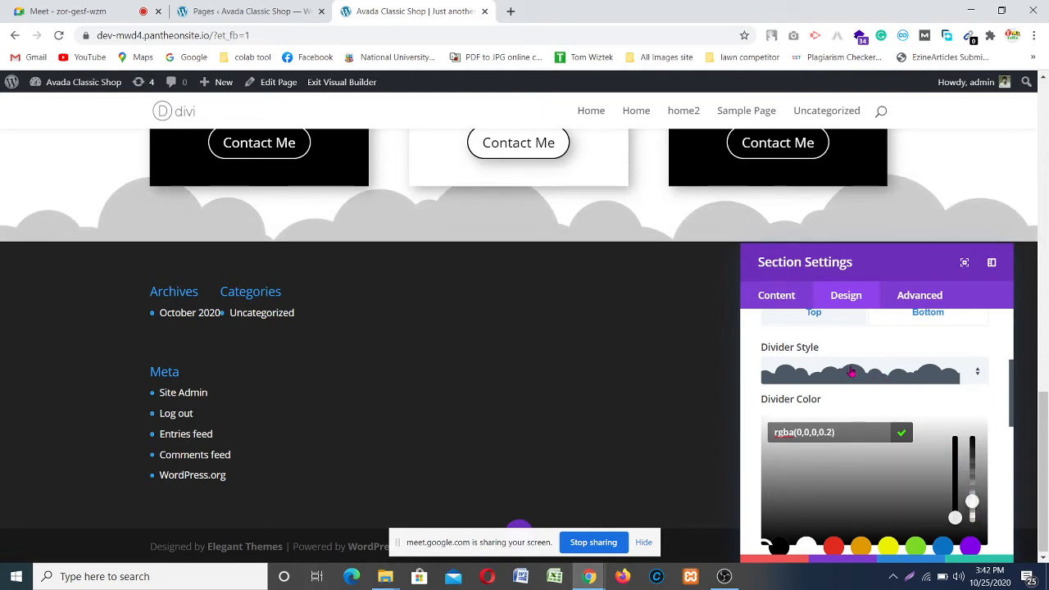
scroll(852, 372, "down", 3)
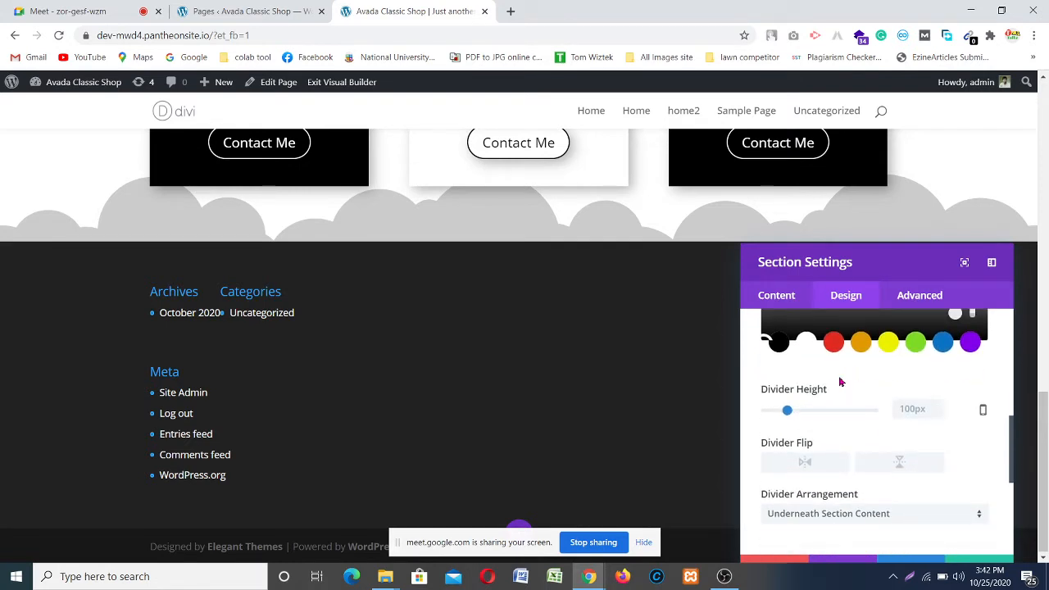
scroll(869, 406, "down", 2)
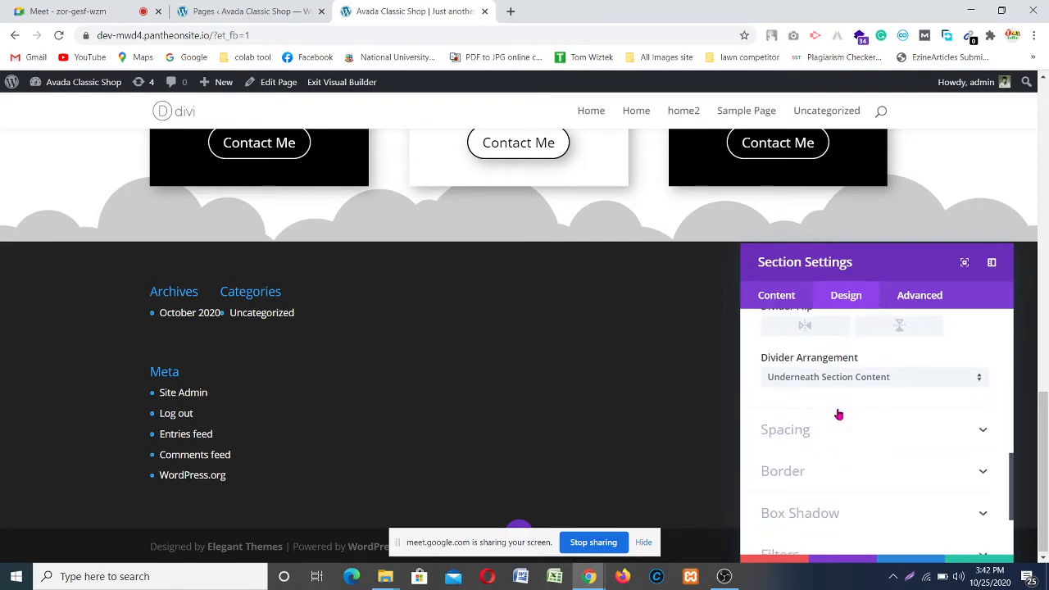
scroll(838, 414, "up", 2)
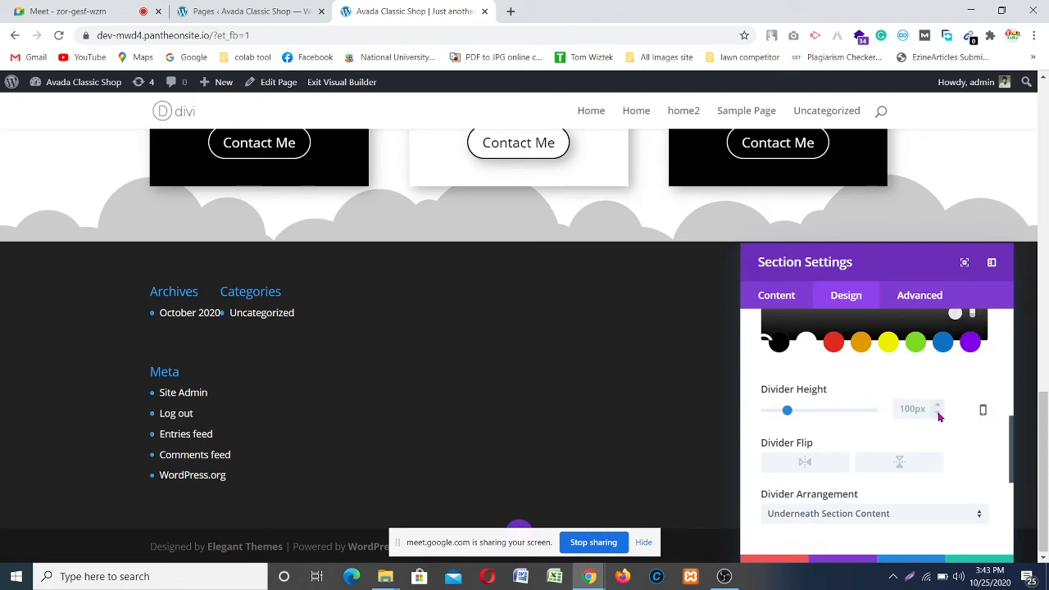
scroll(939, 417, "down", 2)
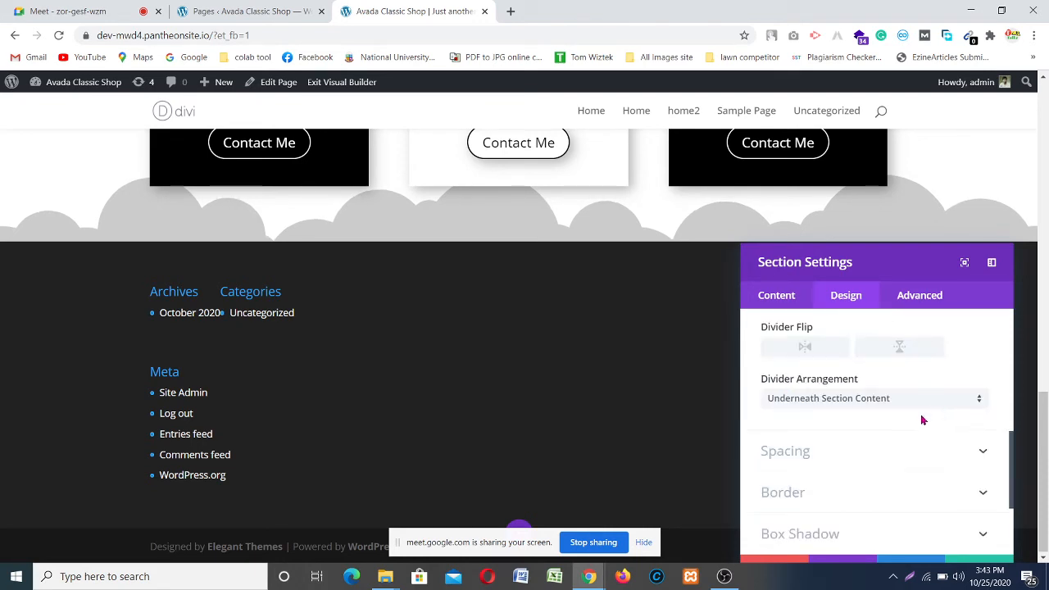
scroll(892, 425, "up", 2)
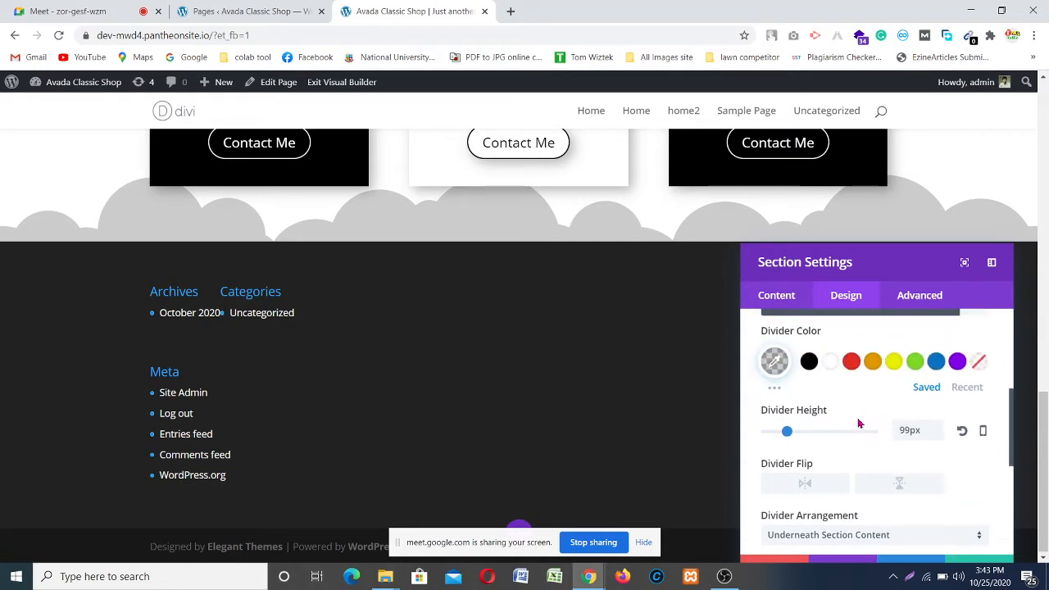
Step: Lower the cloud divider height step by step to 78px
left_click(937, 435)
left_click(937, 435)
left_click(938, 435)
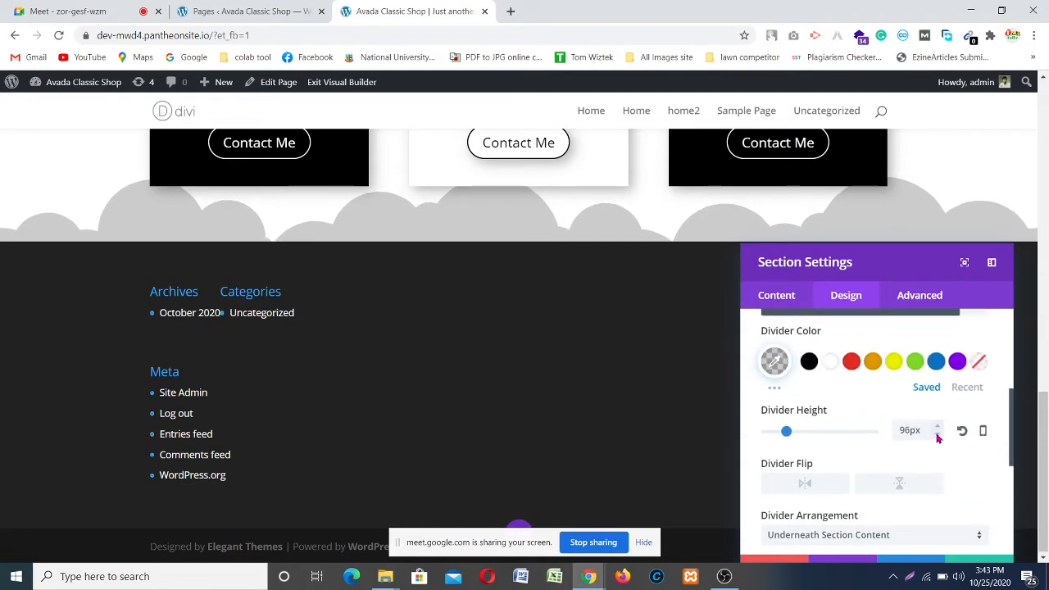
left_click(937, 435)
left_click(937, 435)
left_click(937, 435)
left_click(937, 435)
left_click(937, 435)
left_click(937, 435)
left_click(938, 435)
left_click(937, 435)
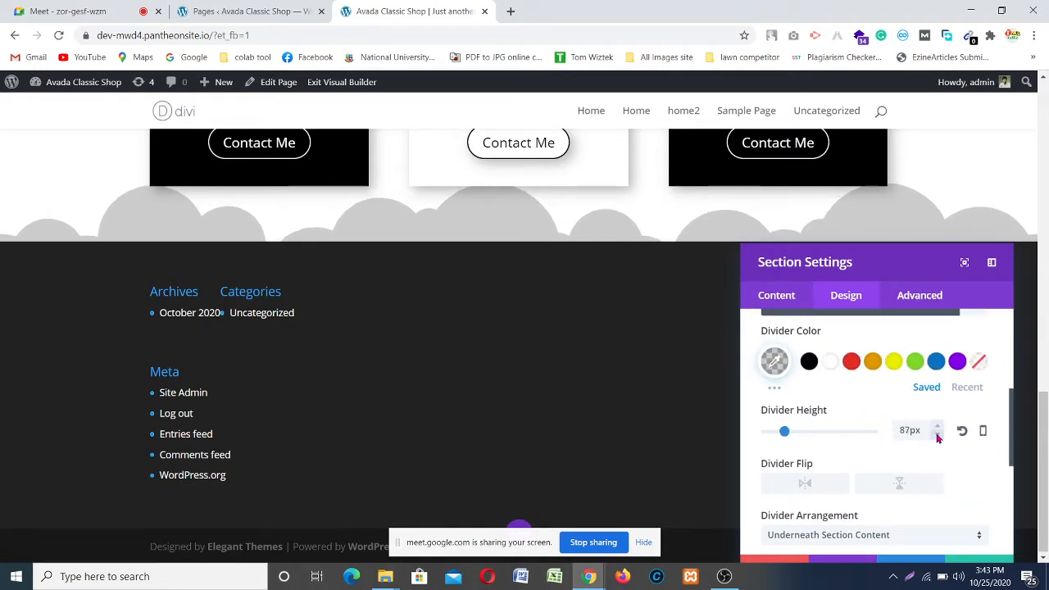
left_click(938, 435)
left_click(938, 435)
left_click(937, 435)
left_click(938, 435)
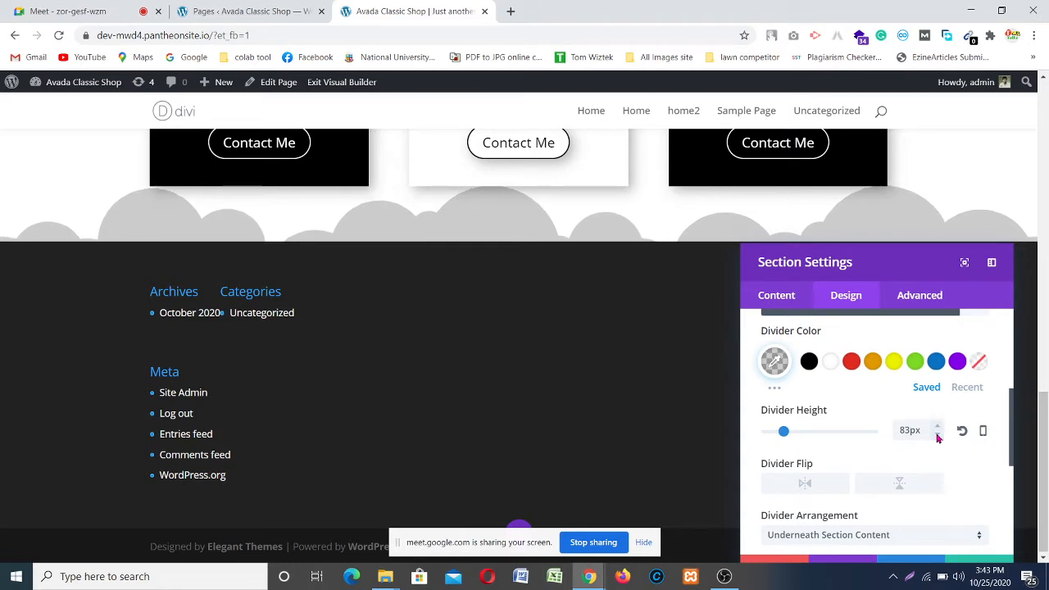
left_click(938, 435)
left_click(937, 435)
left_click(937, 435)
left_click(937, 435)
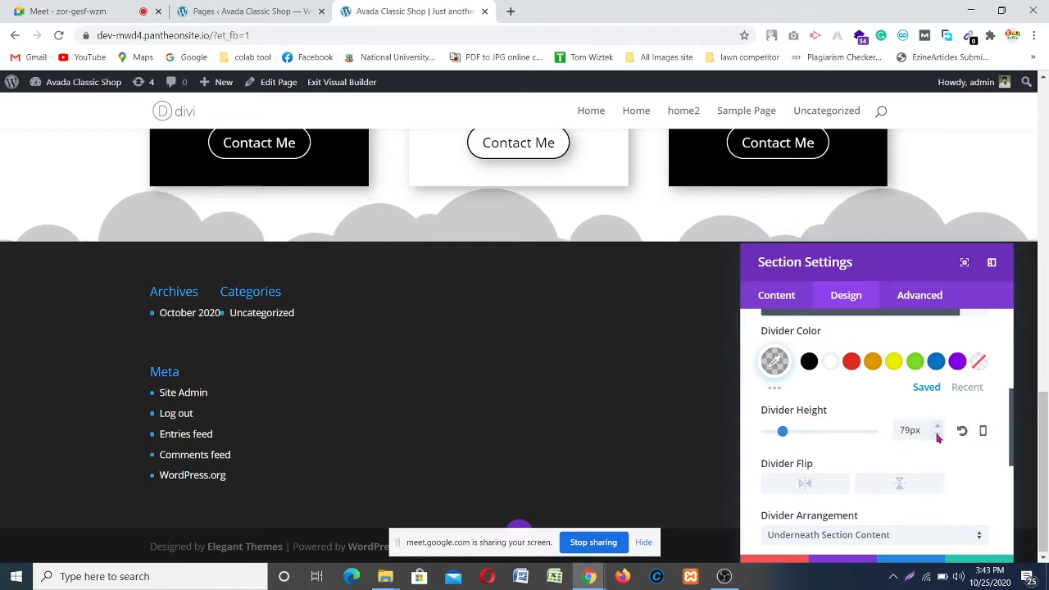
left_click(937, 435)
Step: Reset the cloud divider height to its 100px default
left_click_drag(874, 272, 259, 293)
scroll(742, 324, "up", 10)
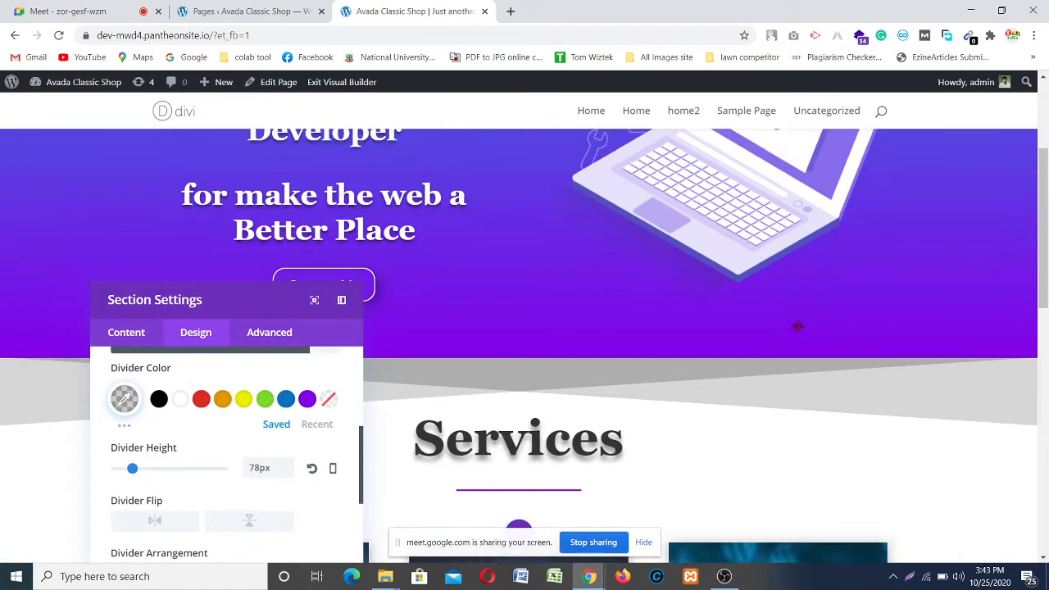
scroll(850, 310, "down", 8)
scroll(850, 309, "down", 1)
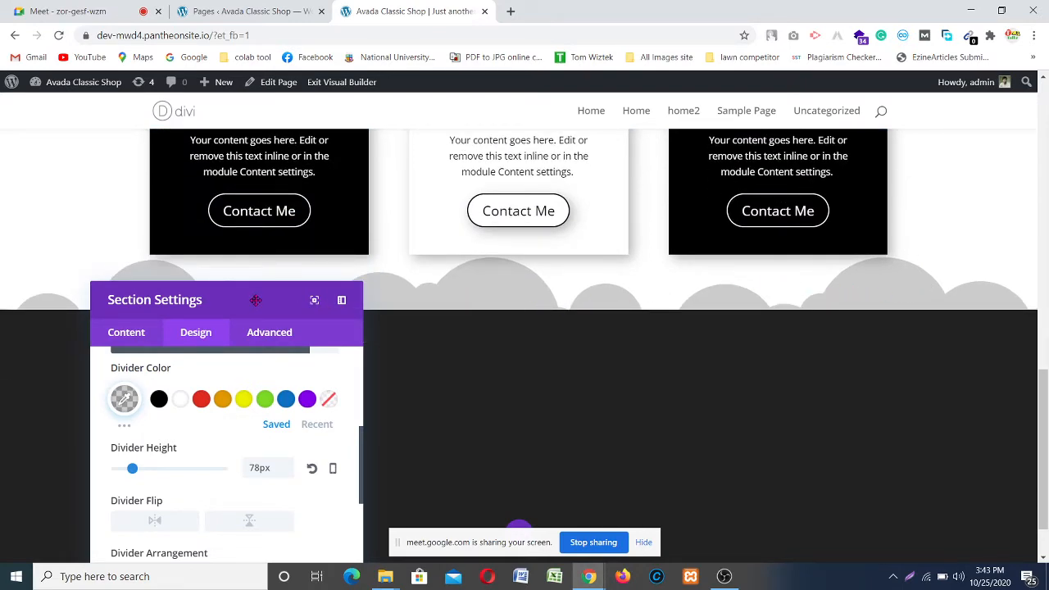
left_click_drag(255, 300, 863, 170)
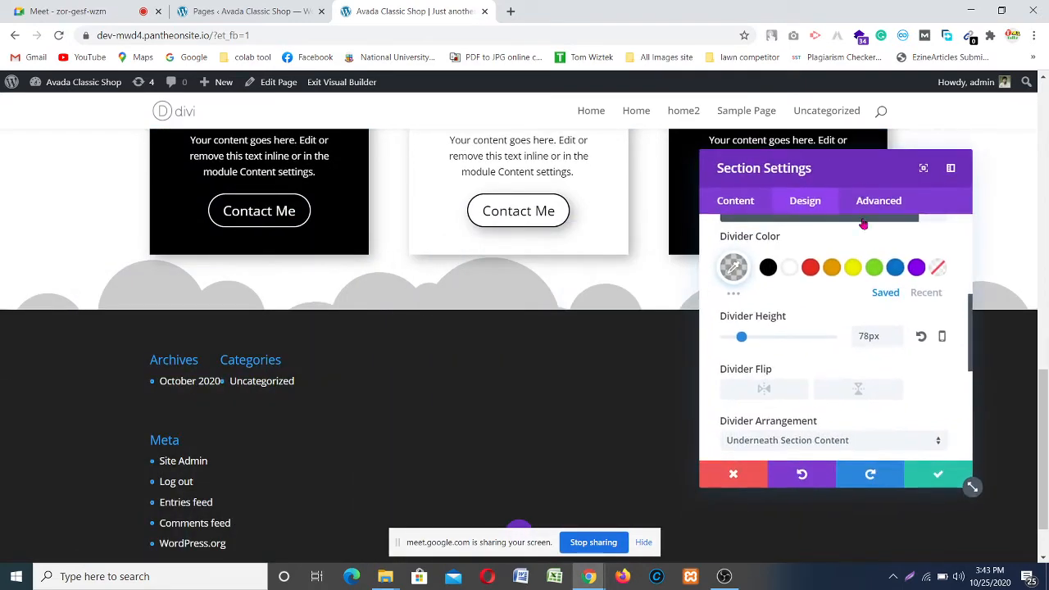
left_click(920, 339)
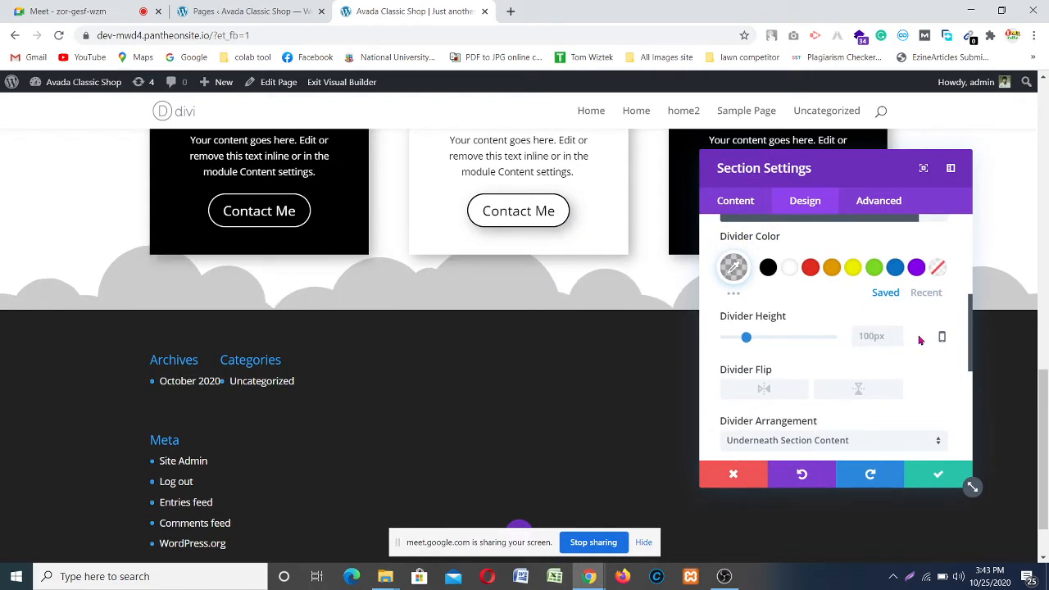
Step: Save the section settings and drag the bottom padding from 54px to 82px
left_click(938, 477)
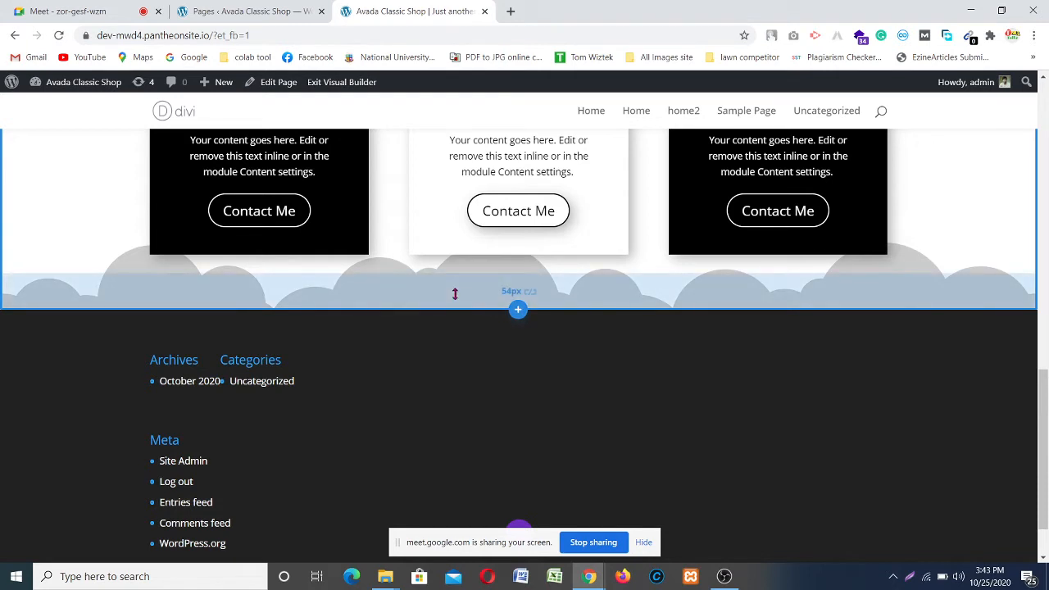
left_click_drag(454, 293, 453, 313)
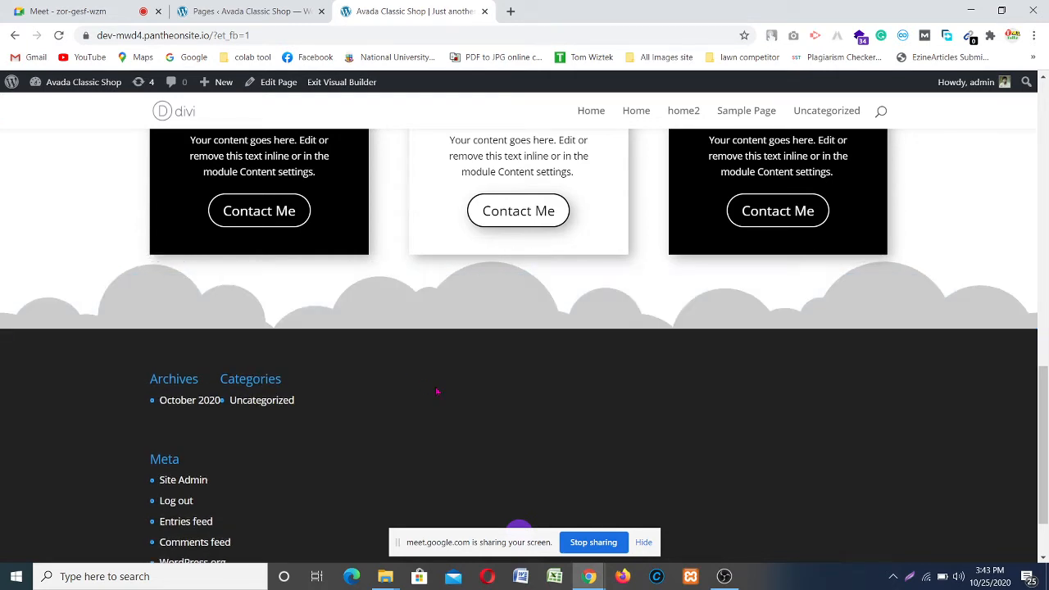
scroll(628, 402, "up", 5)
scroll(470, 309, "up", 2)
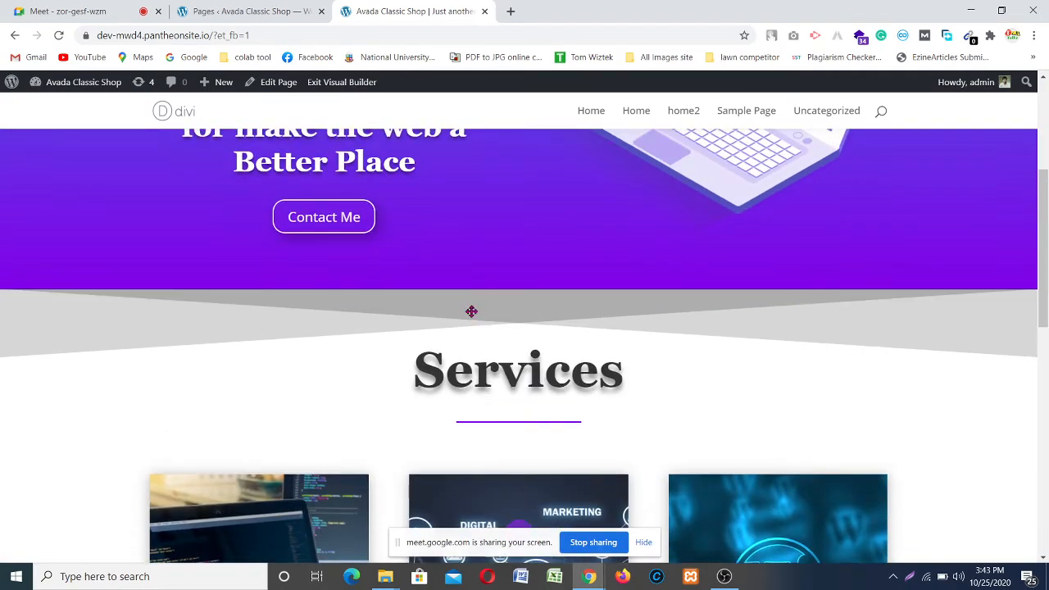
scroll(470, 309, "down", 7)
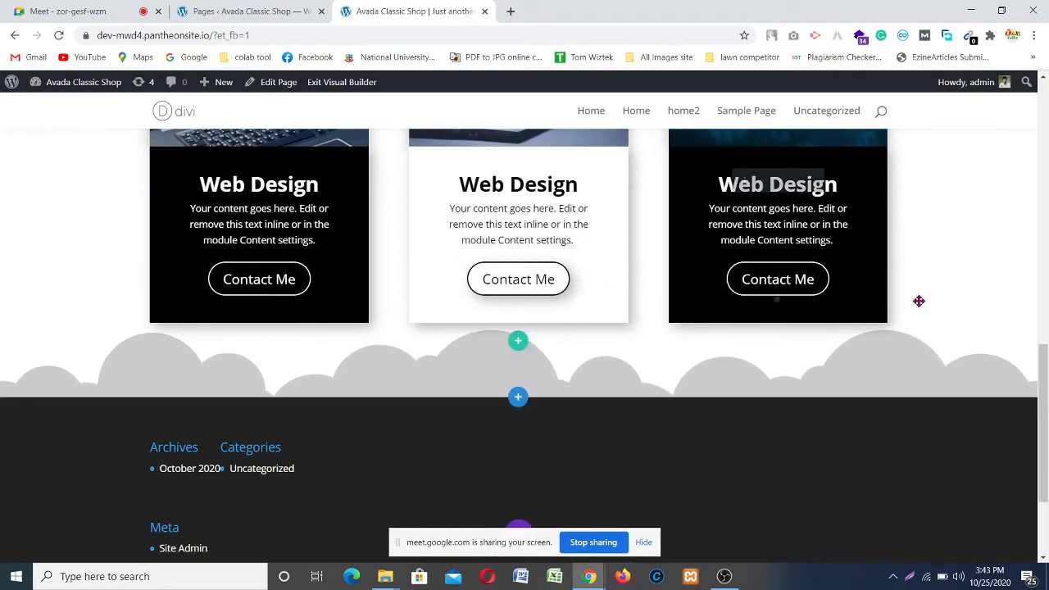
scroll(931, 303, "up", 5)
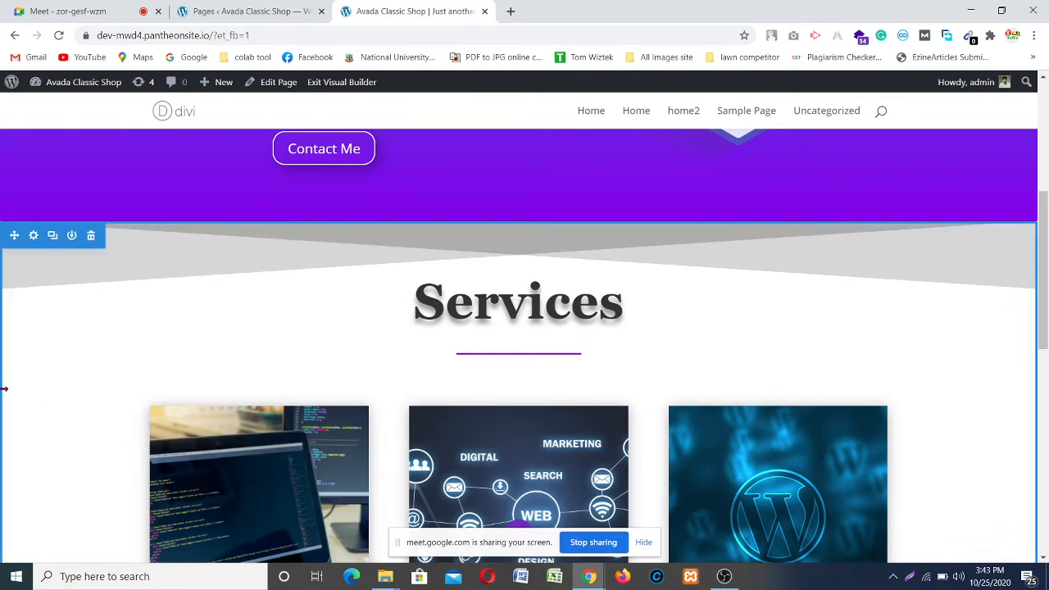
scroll(110, 377, "down", 6)
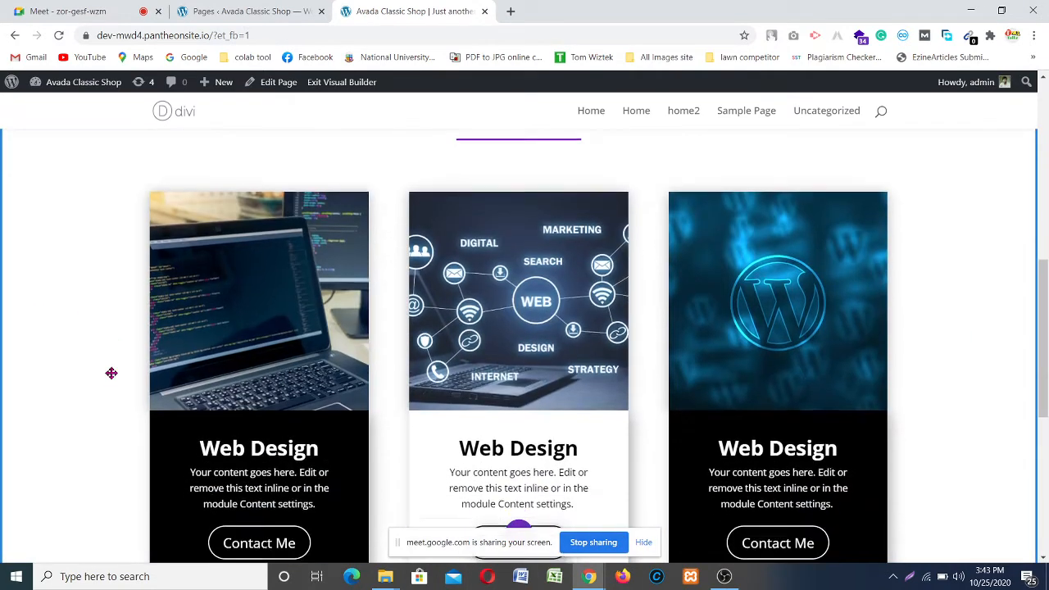
scroll(110, 363, "up", 5)
scroll(110, 364, "up", 2)
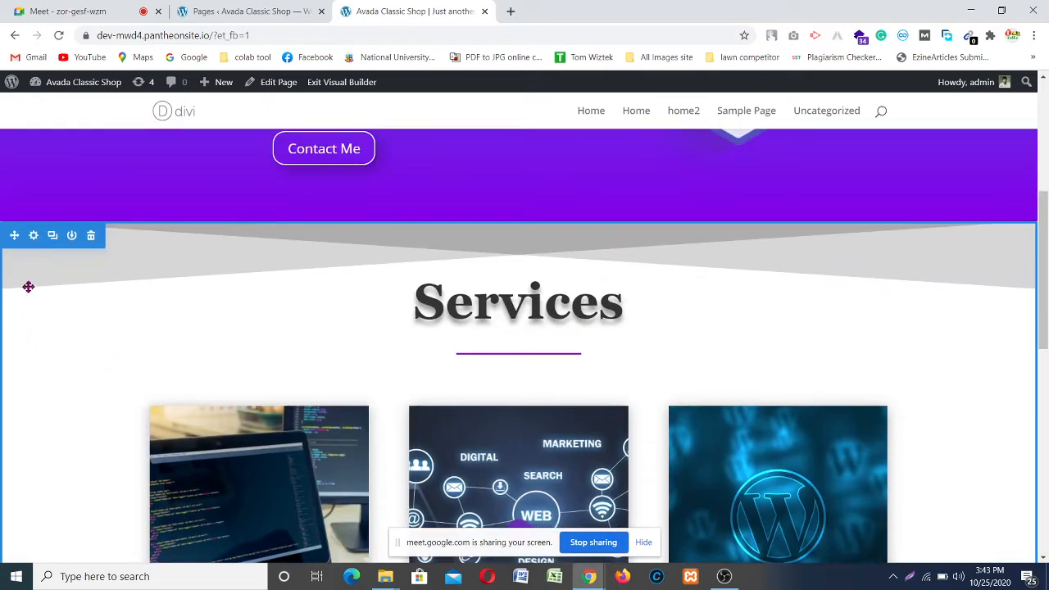
Step: Set coding-dots.png from the Media Library as the Services section's background image
left_click(32, 236)
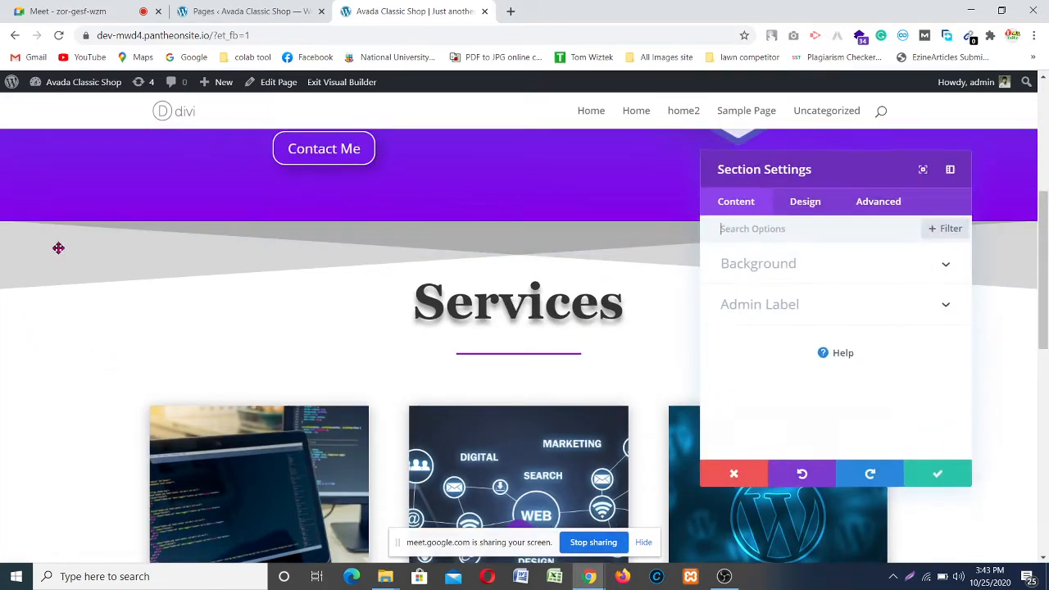
left_click(812, 264)
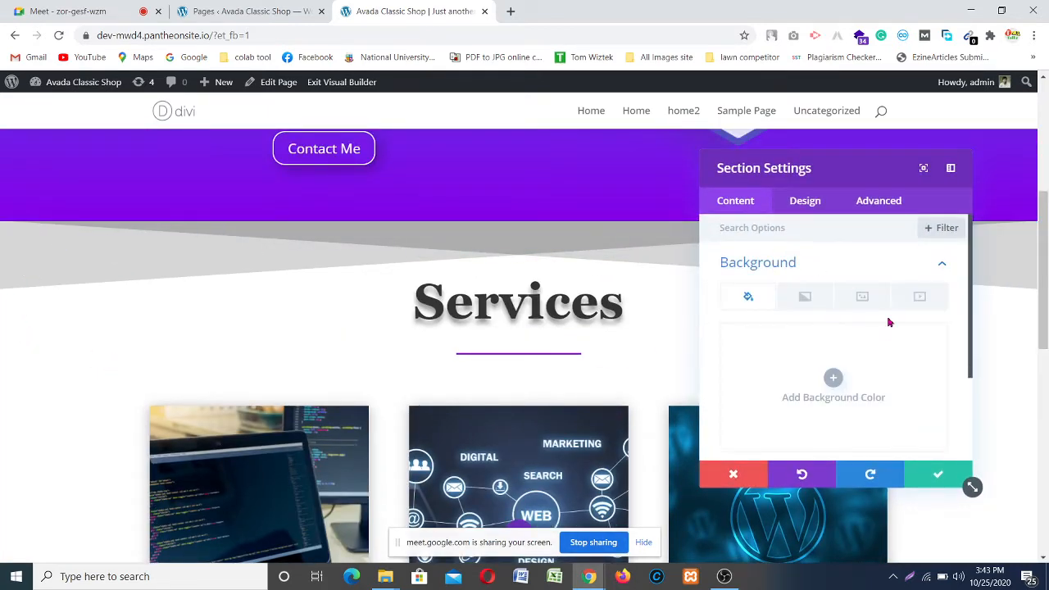
left_click(870, 299)
scroll(833, 319, "down", 1)
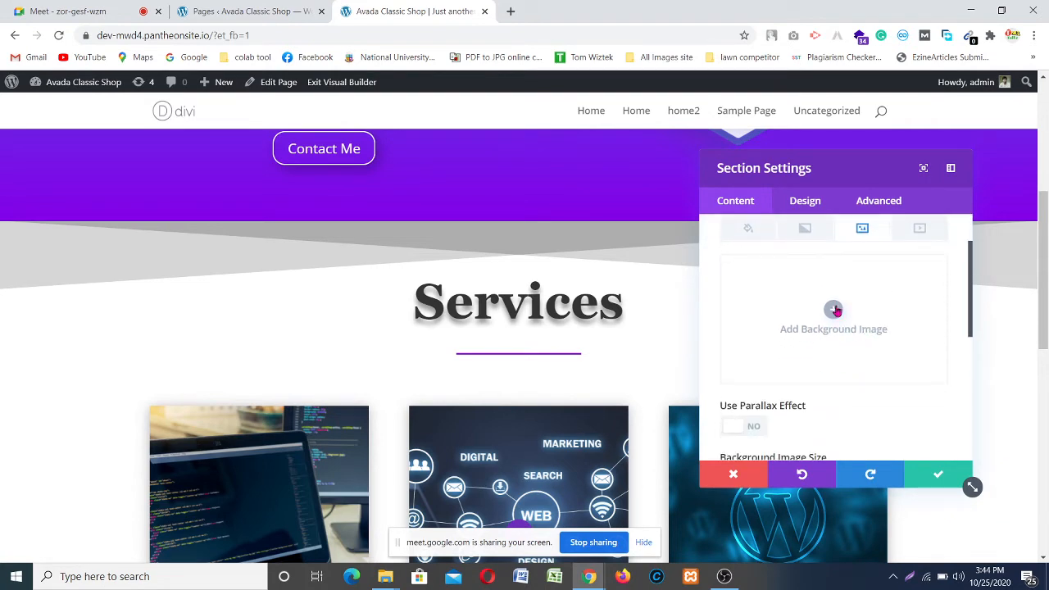
left_click(833, 311)
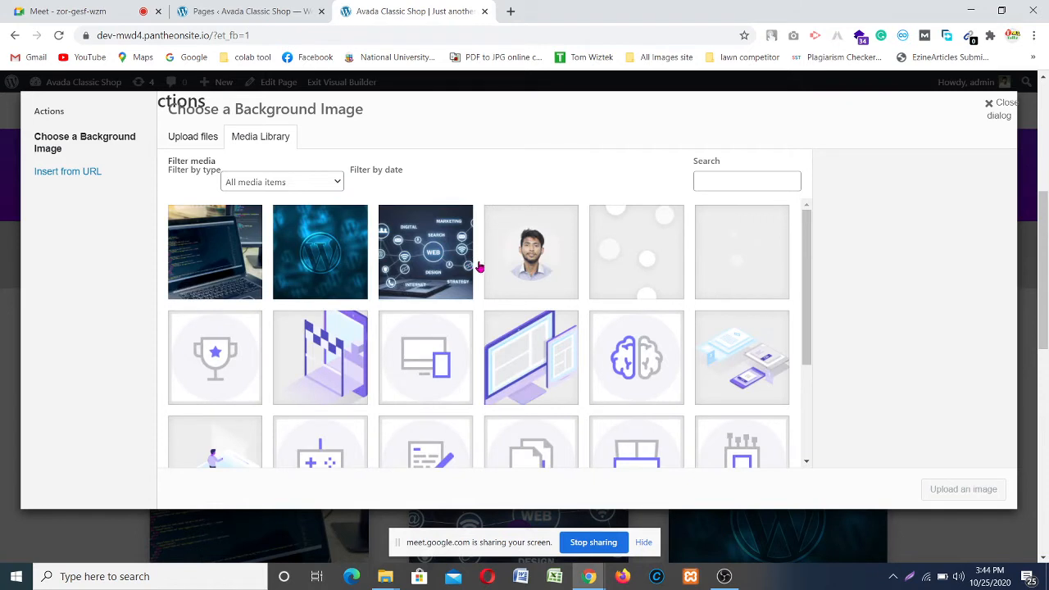
scroll(683, 290, "down", 2)
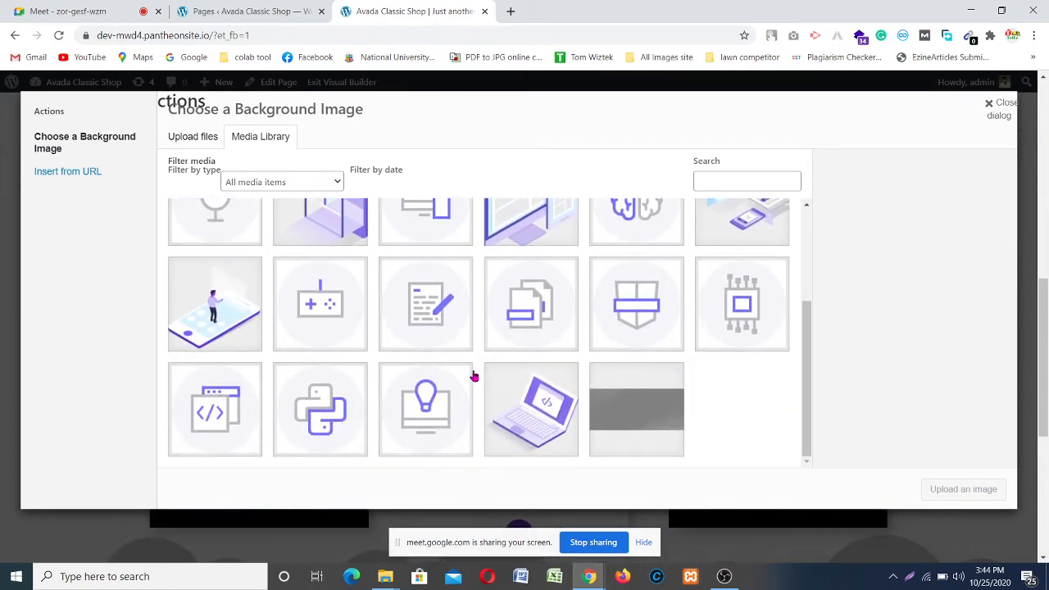
scroll(292, 373, "up", 2)
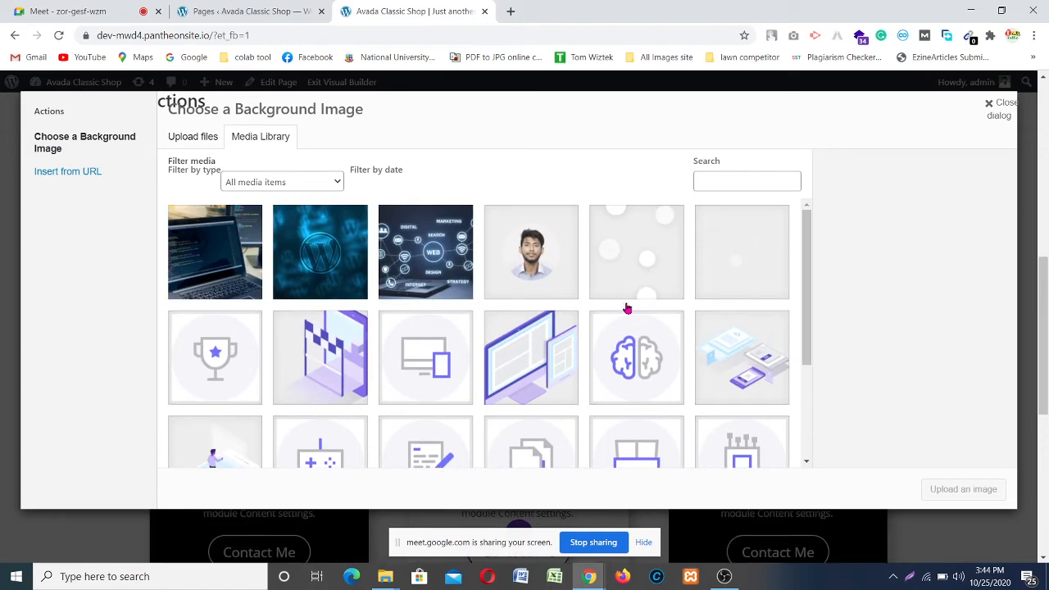
scroll(655, 306, "down", 2)
scroll(403, 353, "up", 1)
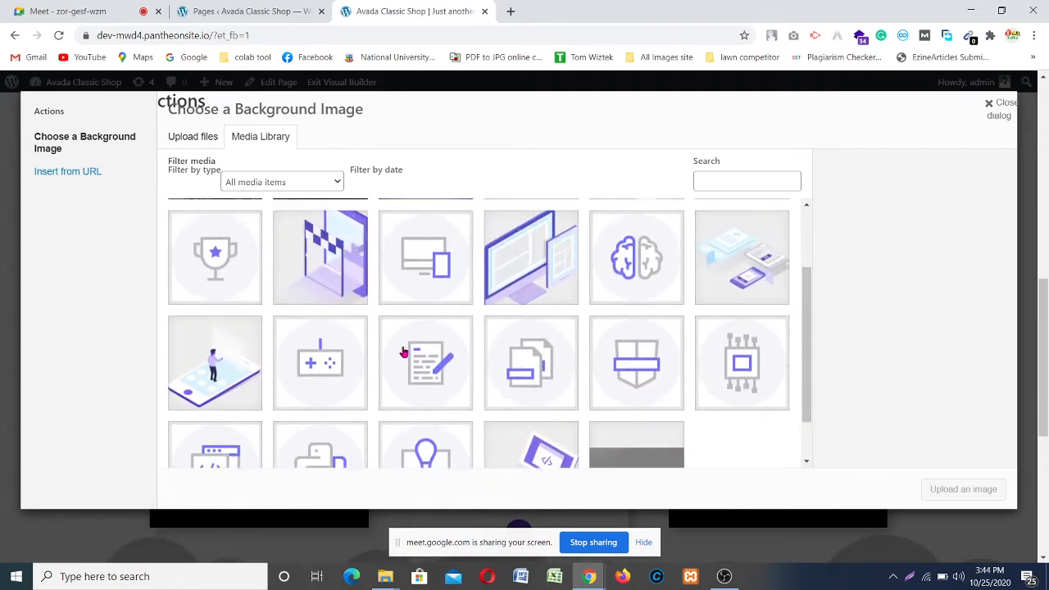
scroll(403, 353, "up", 1)
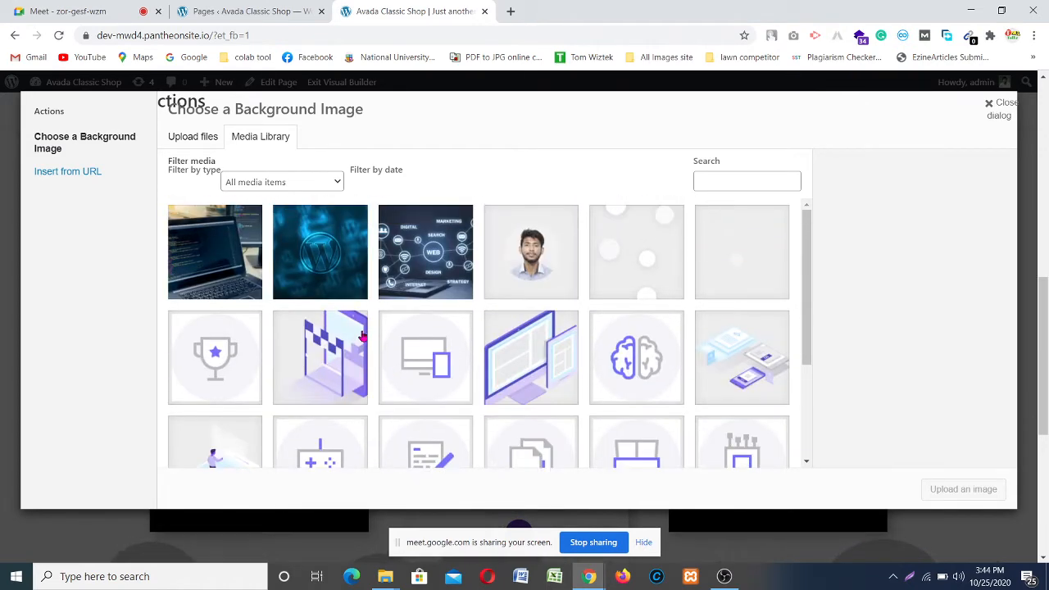
left_click(646, 252)
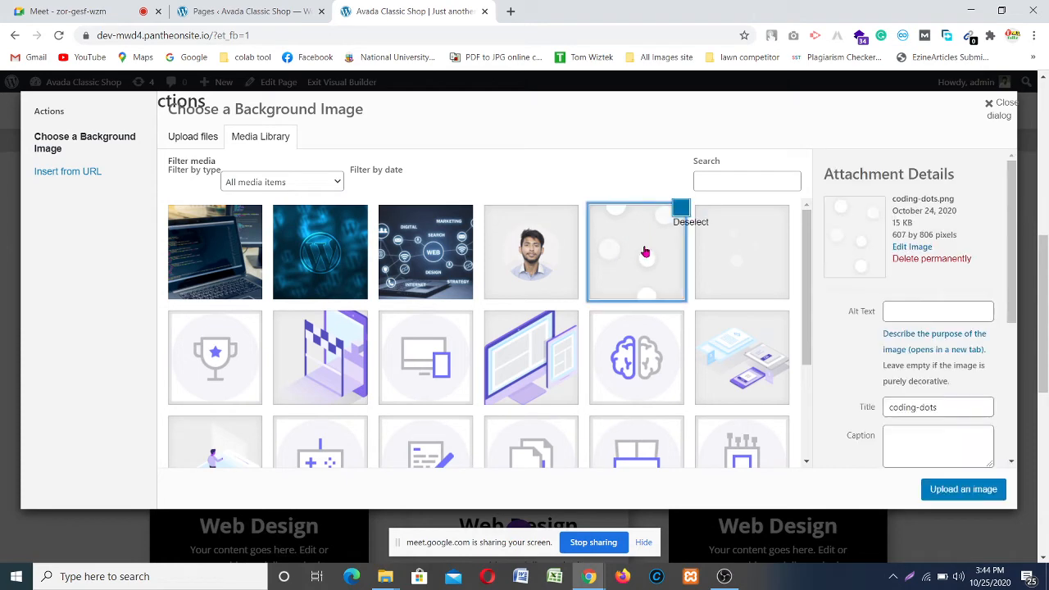
left_click(947, 494)
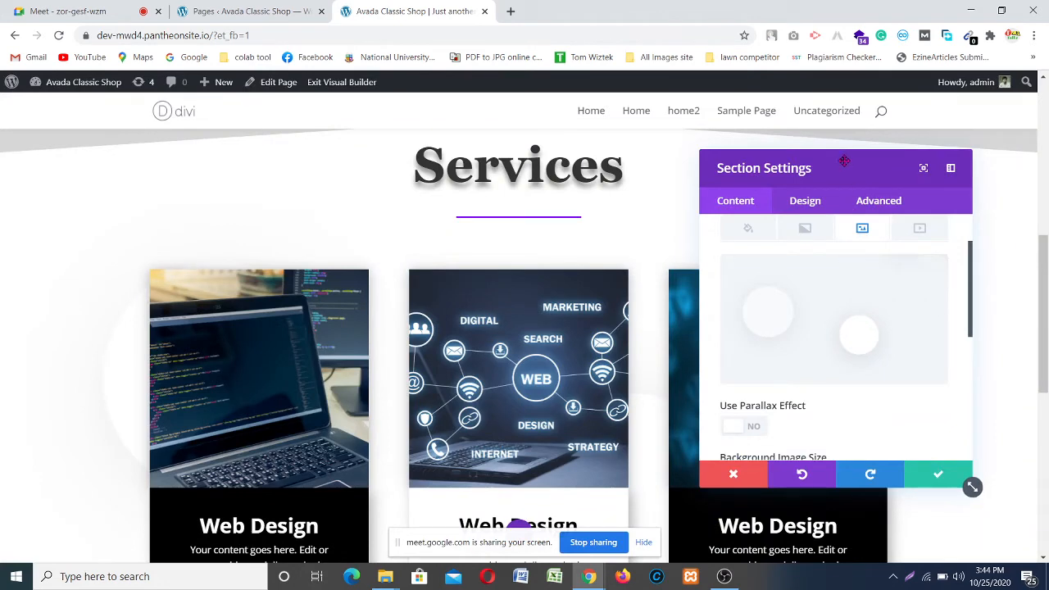
Step: Change the background image size to fit the section
left_click_drag(831, 163, 944, 135)
scroll(313, 222, "down", 4)
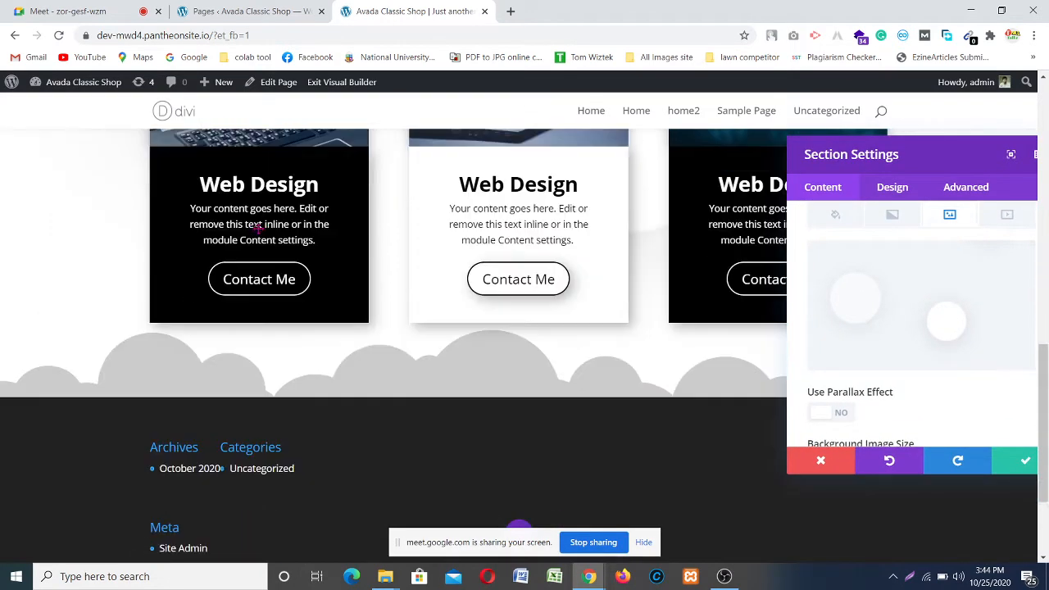
scroll(288, 300, "up", 4)
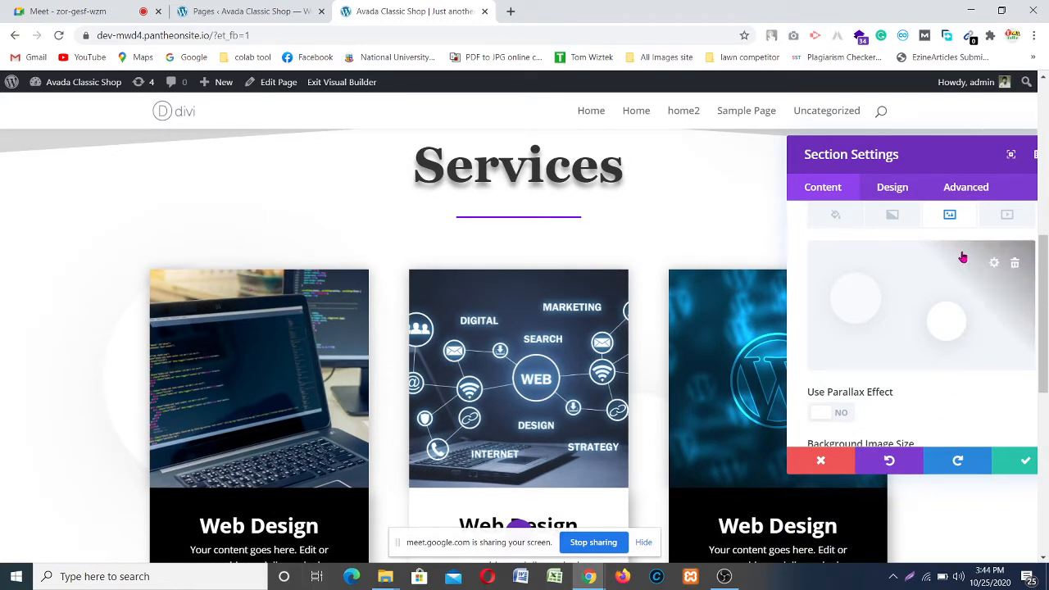
scroll(948, 262, "down", 2)
scroll(931, 284, "up", 1)
scroll(934, 291, "down", 2)
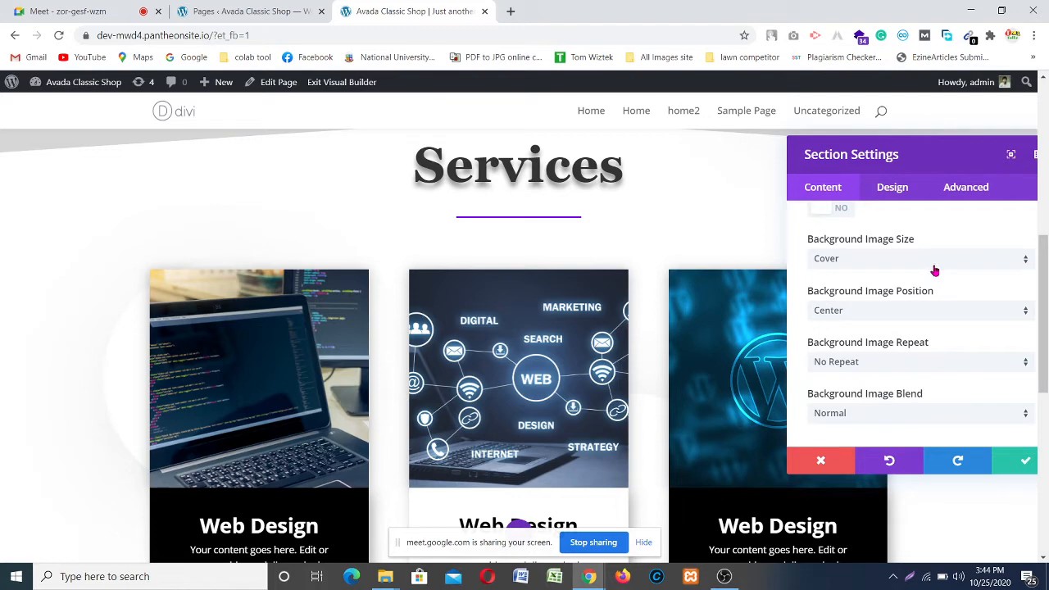
left_click(934, 270)
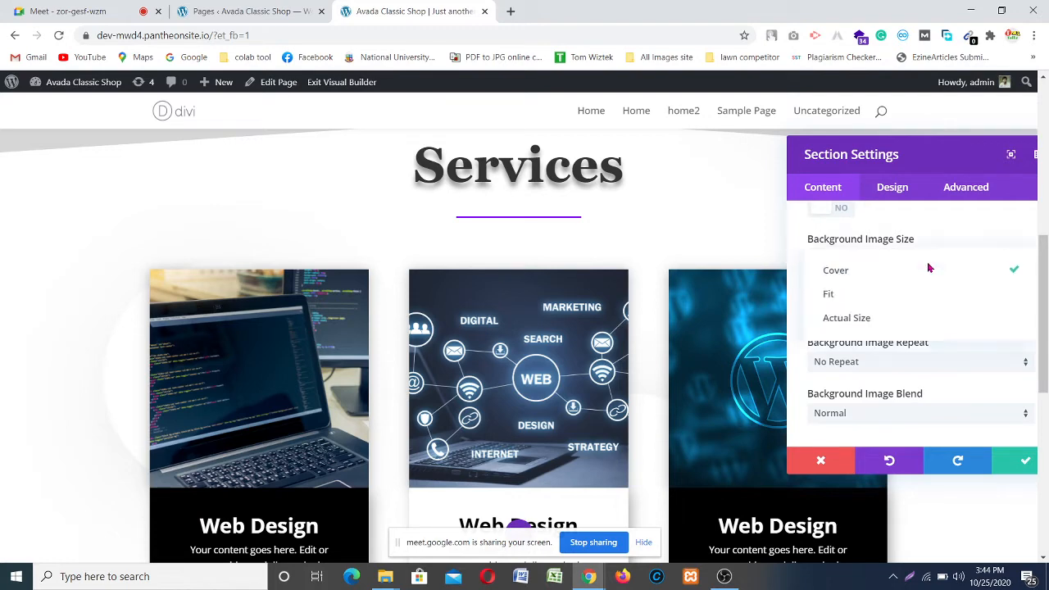
left_click(902, 301)
scroll(492, 254, "up", 3)
scroll(609, 325, "down", 3)
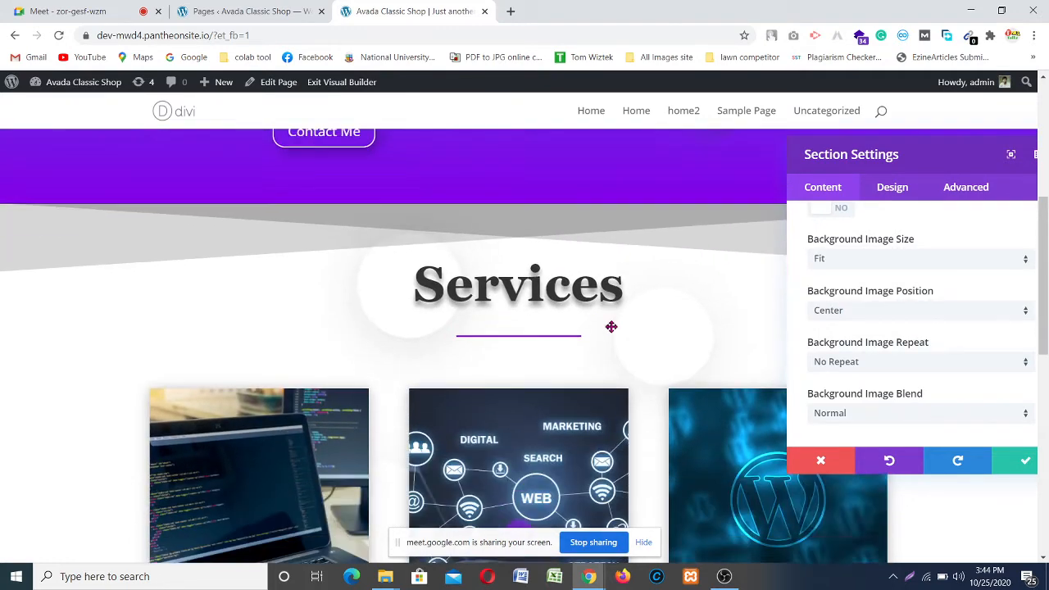
scroll(344, 312, "down", 3)
scroll(345, 311, "up", 3)
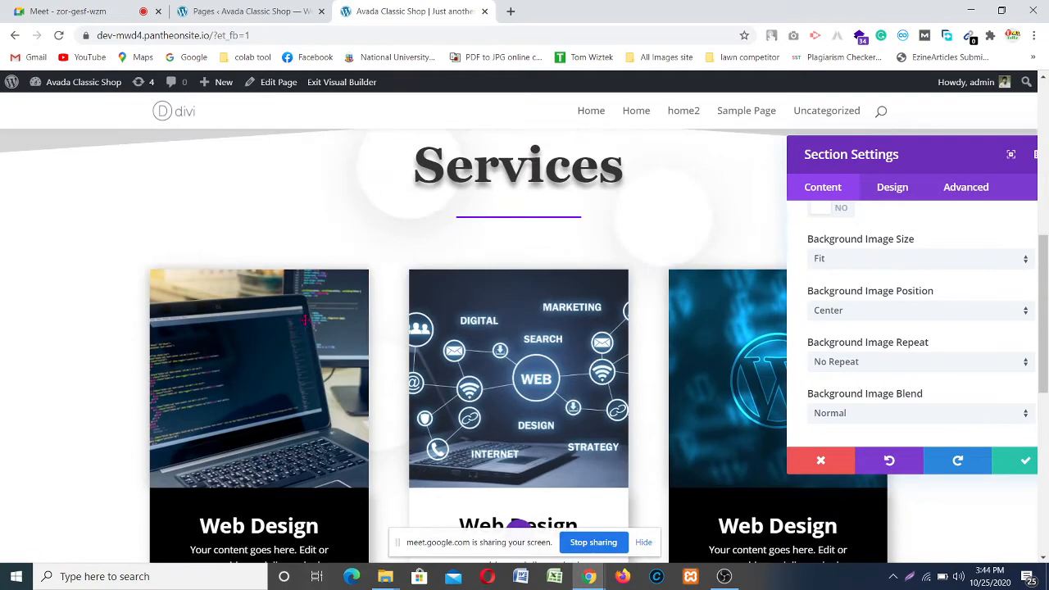
scroll(344, 311, "down", 1)
scroll(360, 325, "up", 1)
Step: Switch the background image to Actual Size, centred with no repeat
left_click(879, 261)
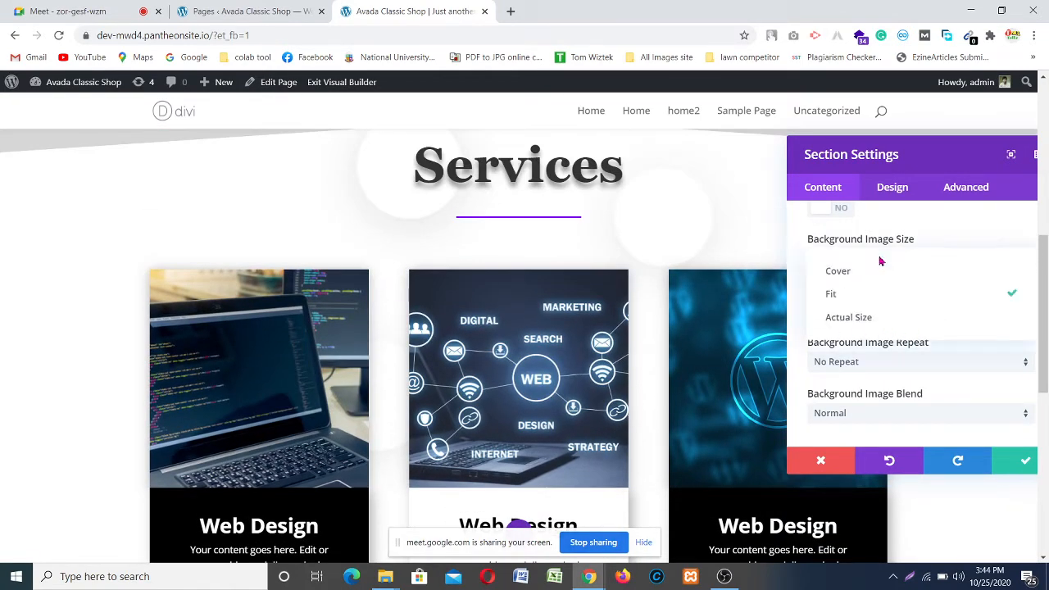
left_click(885, 319)
scroll(637, 295, "up", 2)
scroll(637, 295, "down", 3)
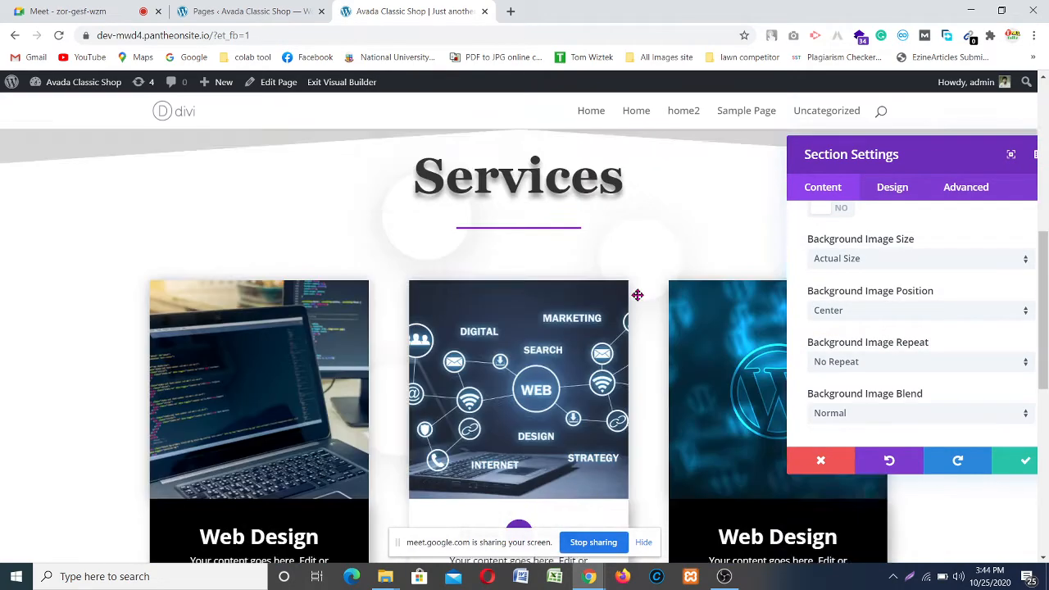
scroll(637, 295, "down", 4)
scroll(574, 299, "up", 6)
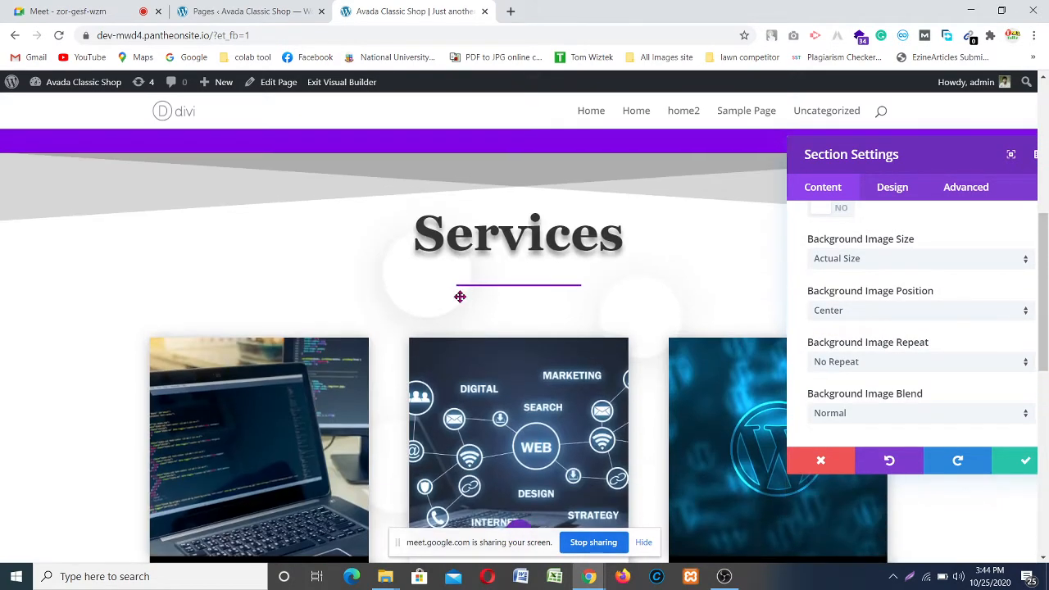
scroll(600, 310, "down", 1)
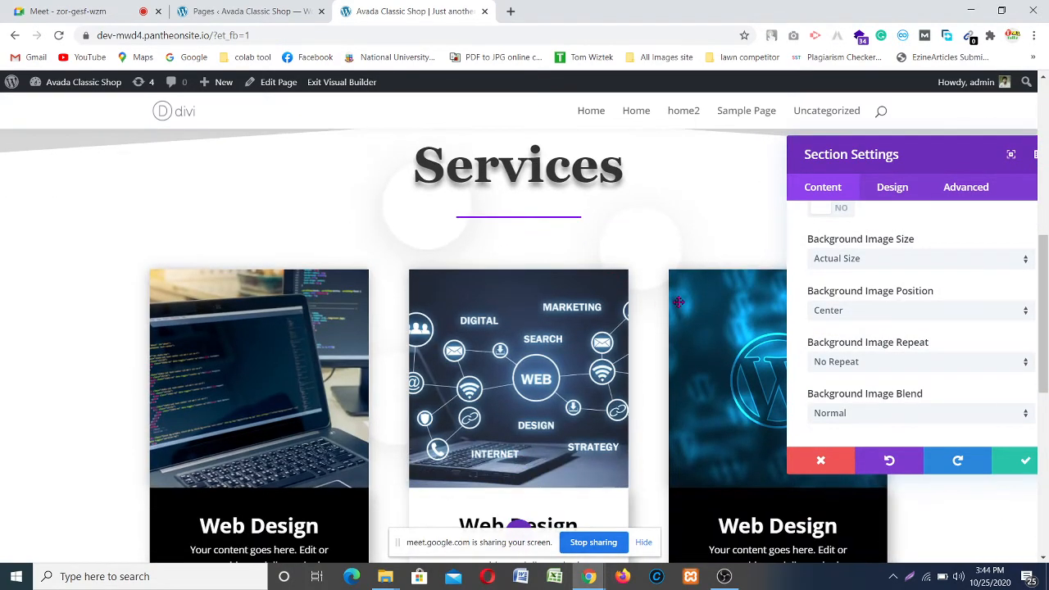
Step: Set the background image position to Center Right, moving the settings panel off the Services cards to preview
left_click(879, 311)
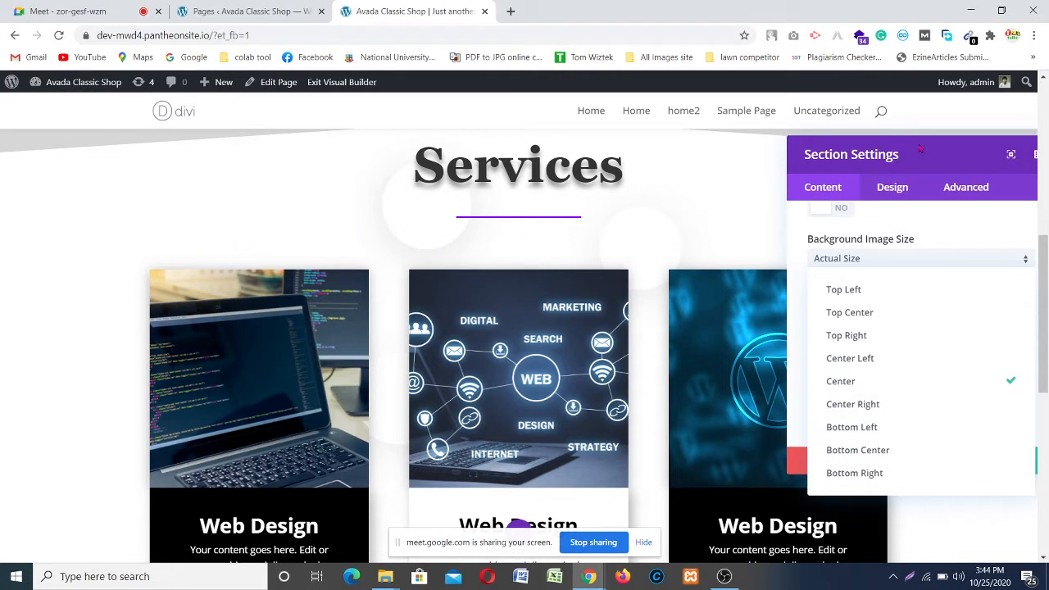
left_click(910, 414)
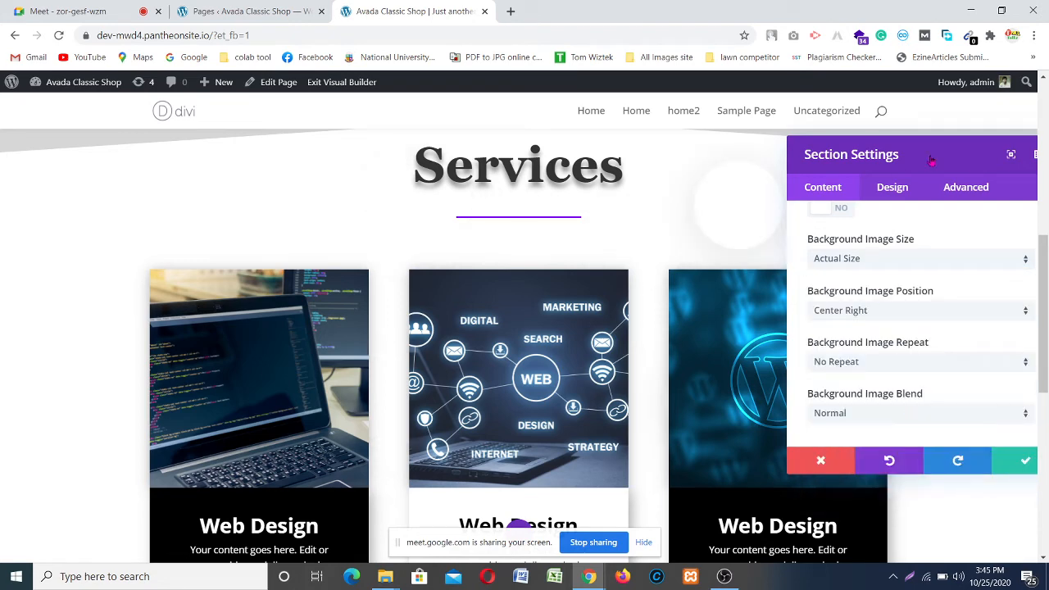
left_click_drag(932, 160, 212, 169)
scroll(754, 285, "up", 4)
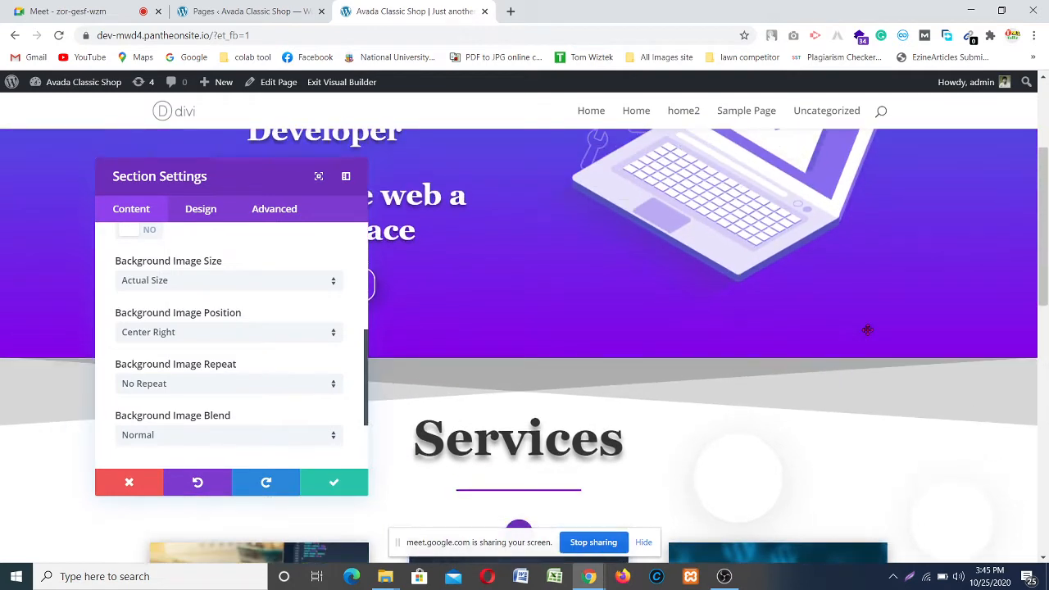
scroll(901, 330, "down", 7)
scroll(924, 332, "up", 3)
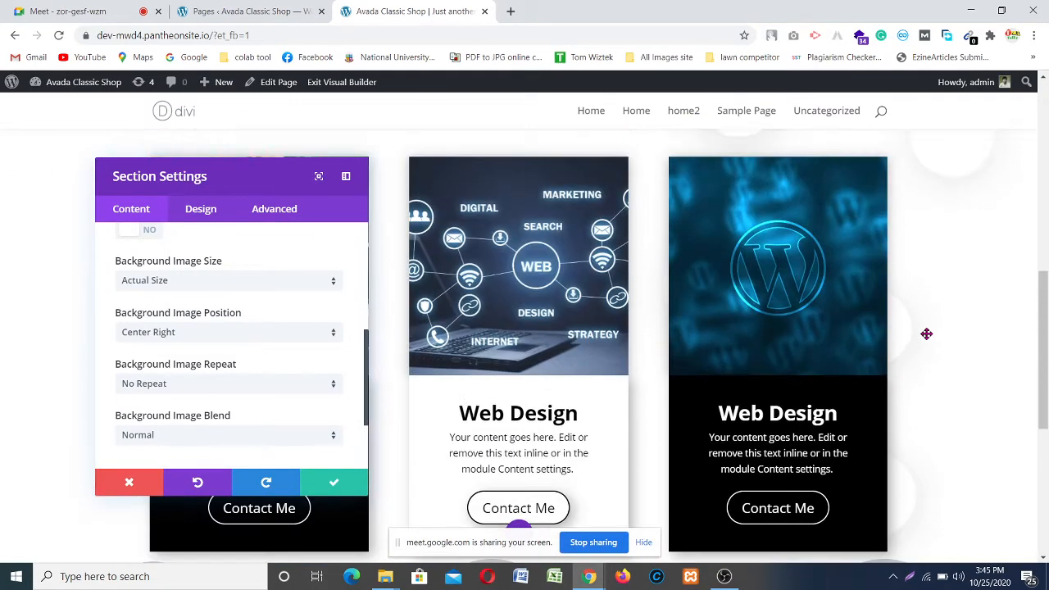
scroll(926, 334, "up", 1)
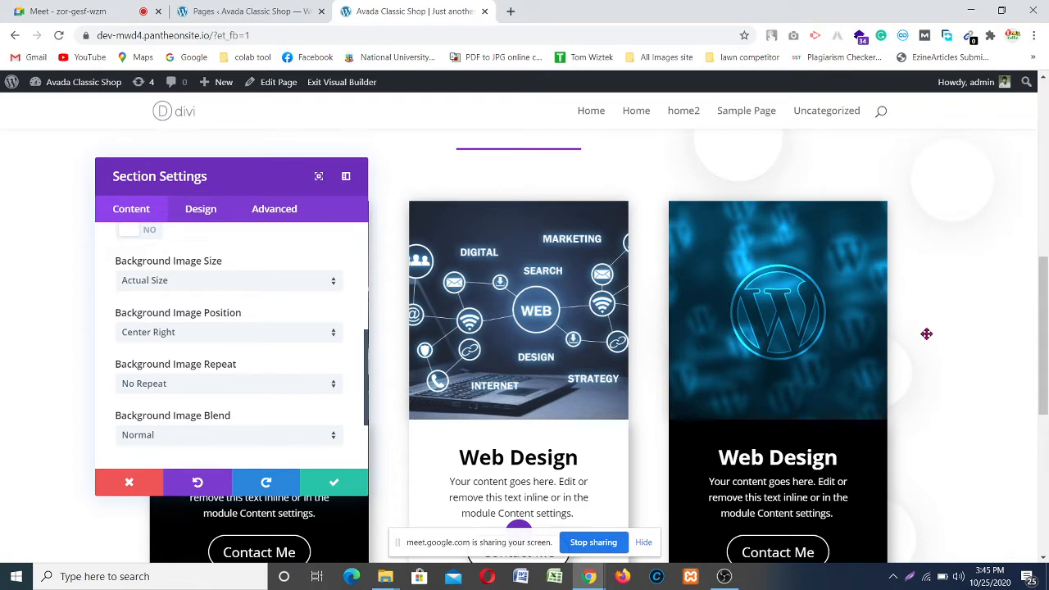
scroll(926, 334, "up", 2)
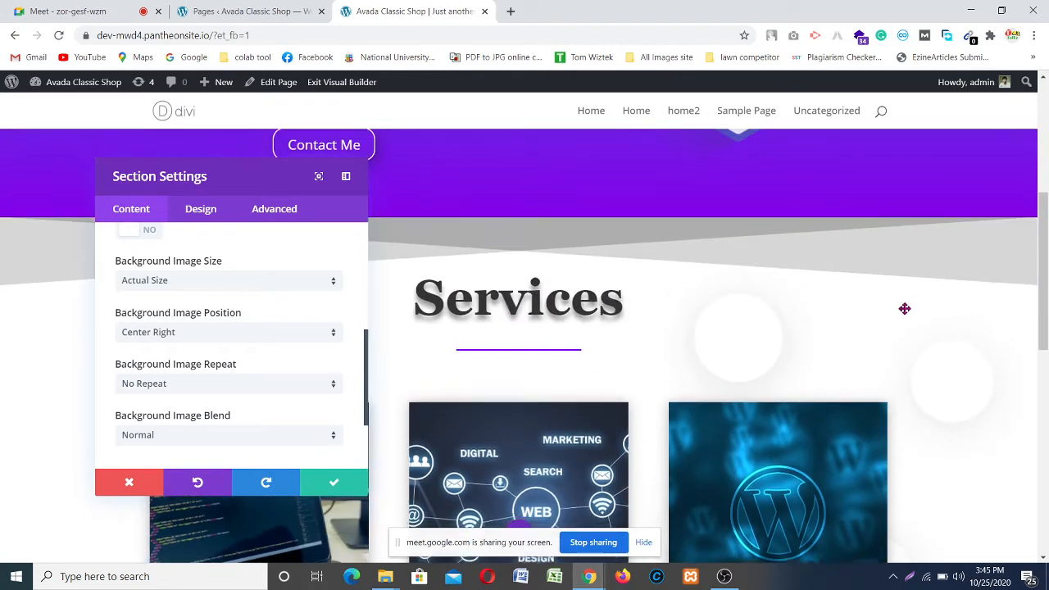
scroll(959, 242, "down", 3)
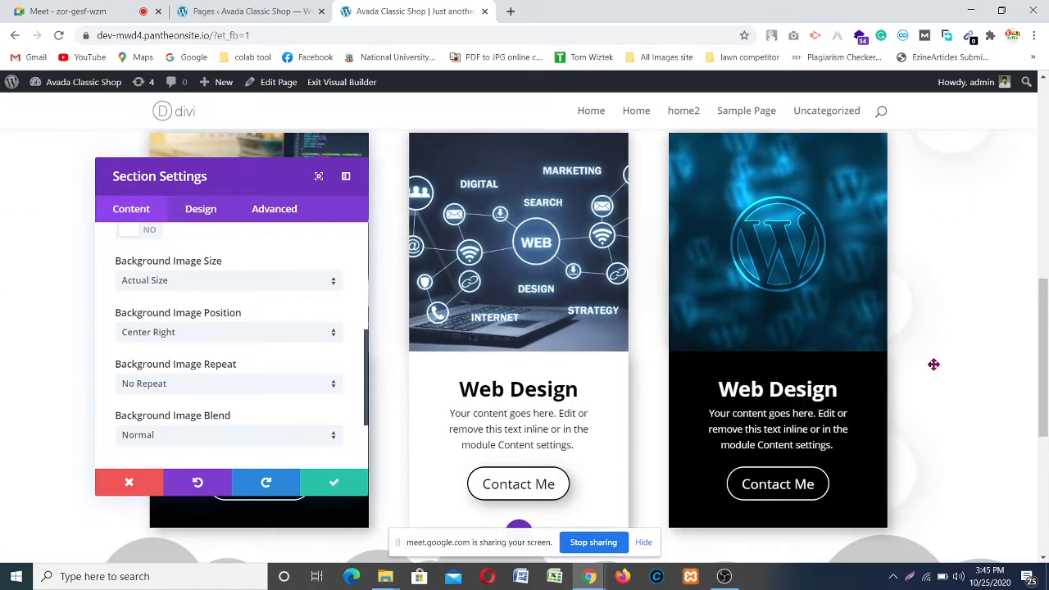
scroll(934, 369, "down", 3)
scroll(910, 293, "up", 7)
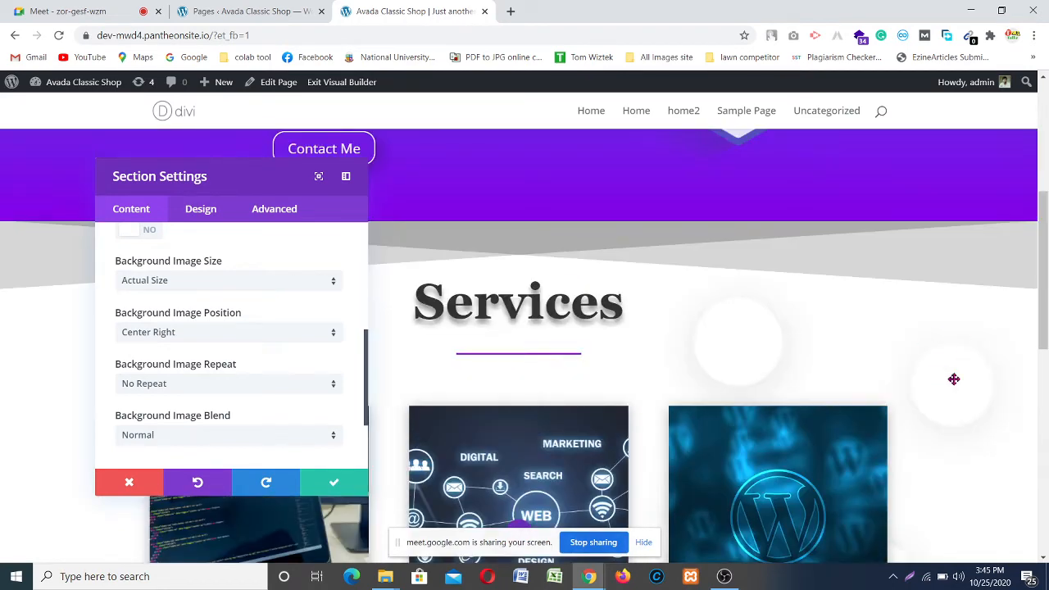
scroll(871, 309, "down", 1)
scroll(909, 303, "down", 1)
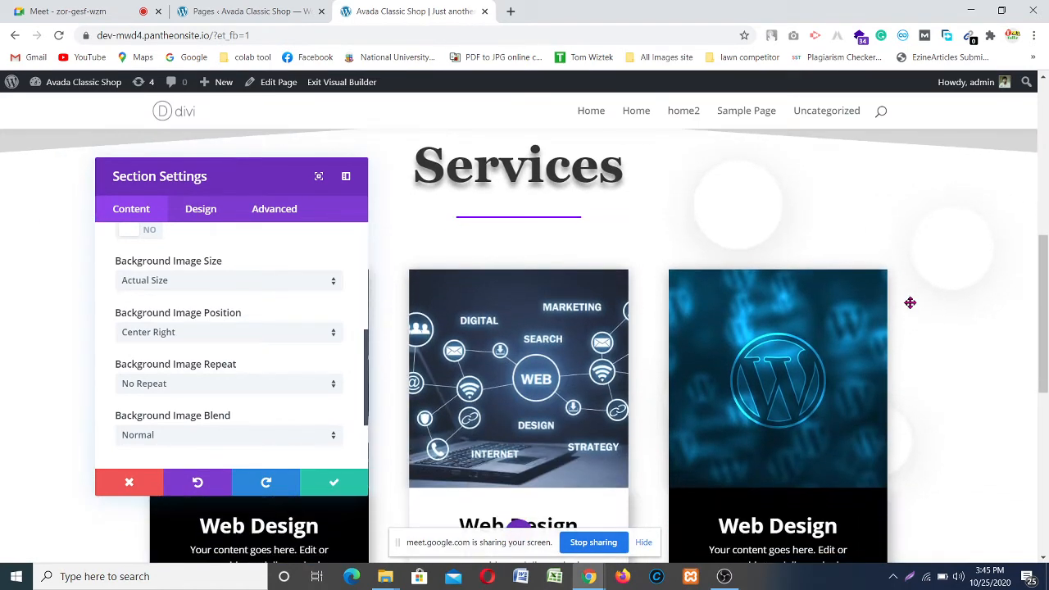
scroll(910, 302, "up", 2)
scroll(909, 303, "down", 4)
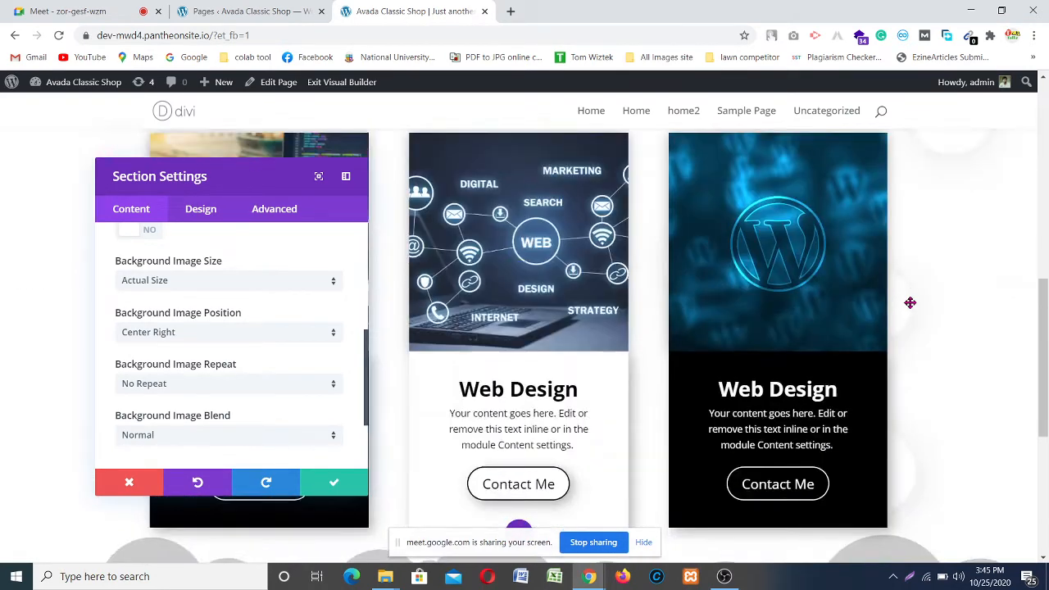
scroll(909, 302, "up", 5)
scroll(871, 340, "down", 1)
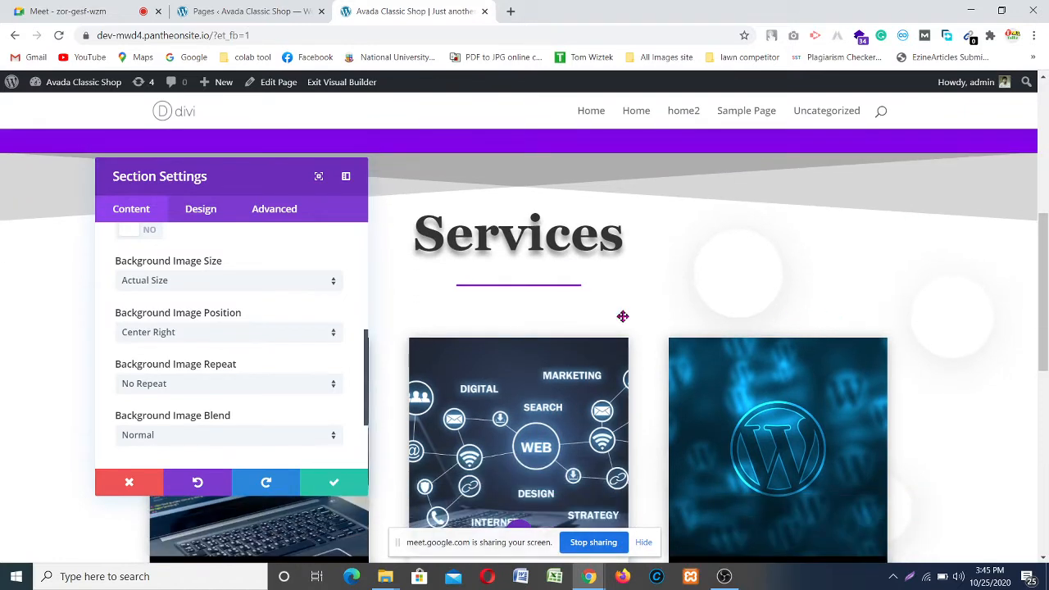
Step: Try the Top Right and then the Bottom Right background image positions
left_click(225, 332)
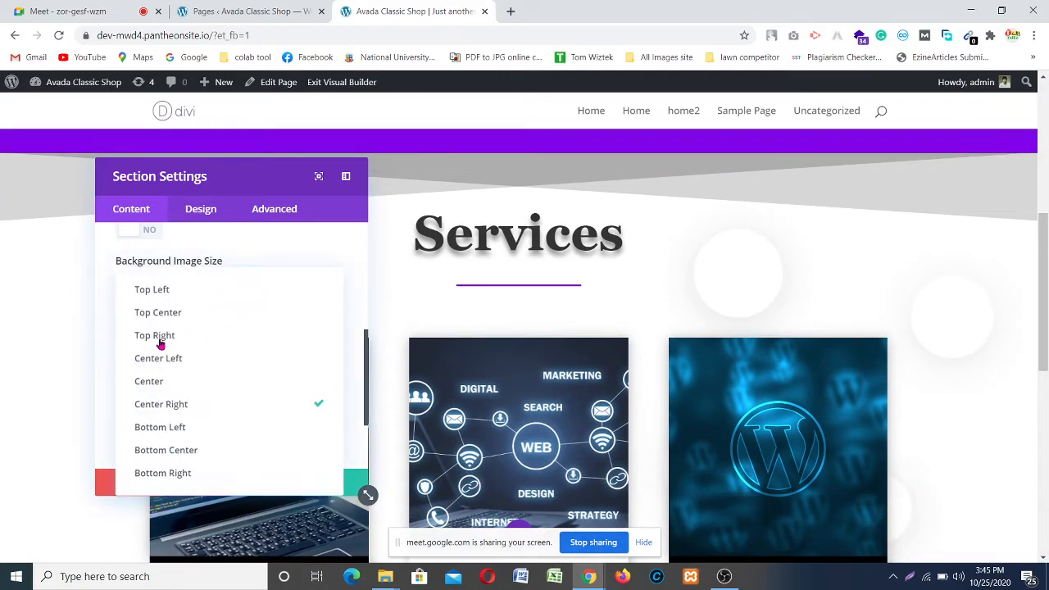
left_click(192, 336)
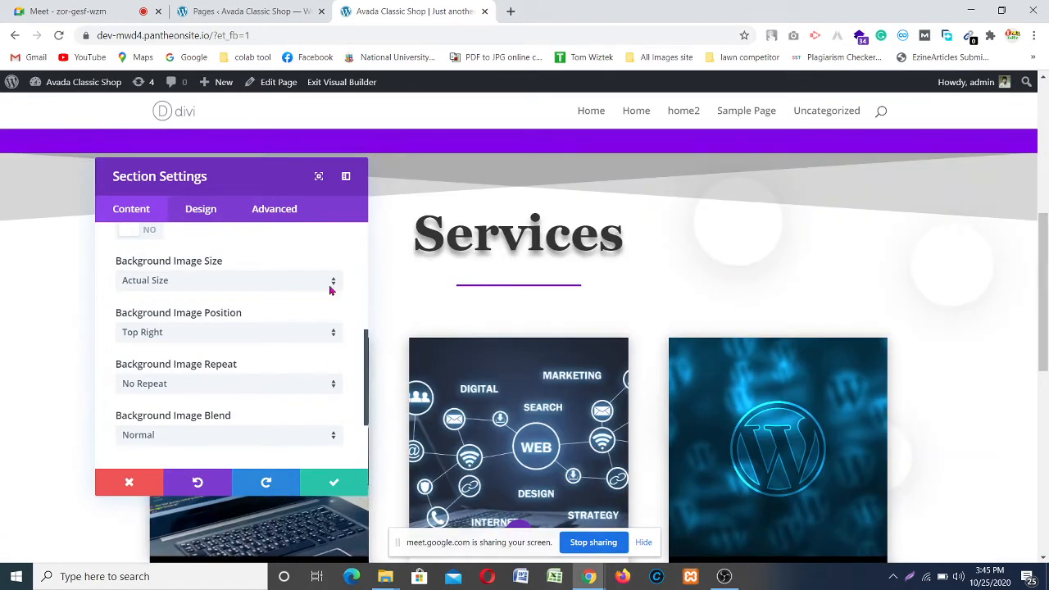
left_click(229, 334)
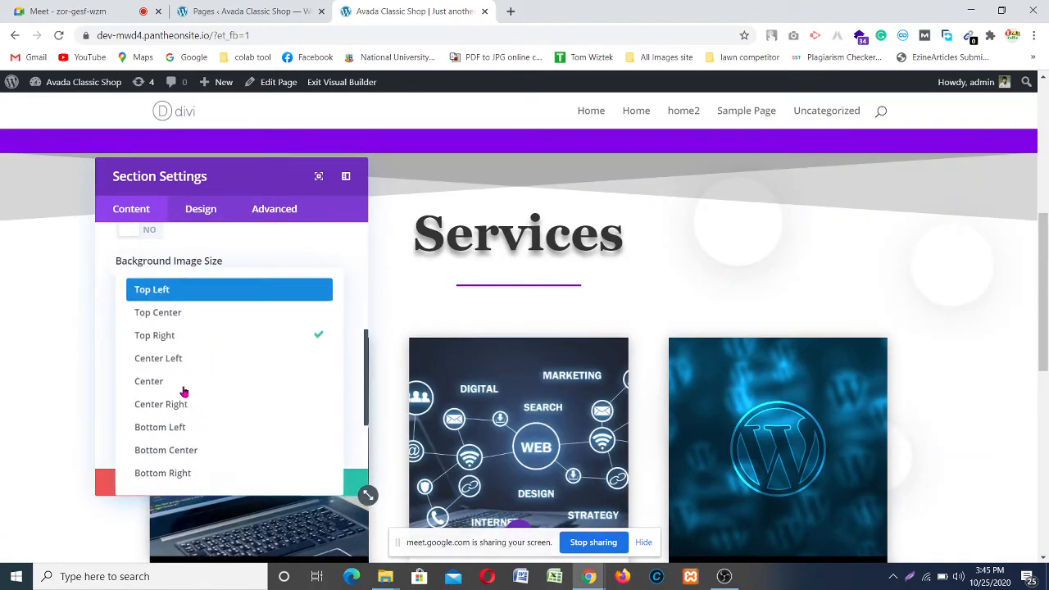
left_click(209, 473)
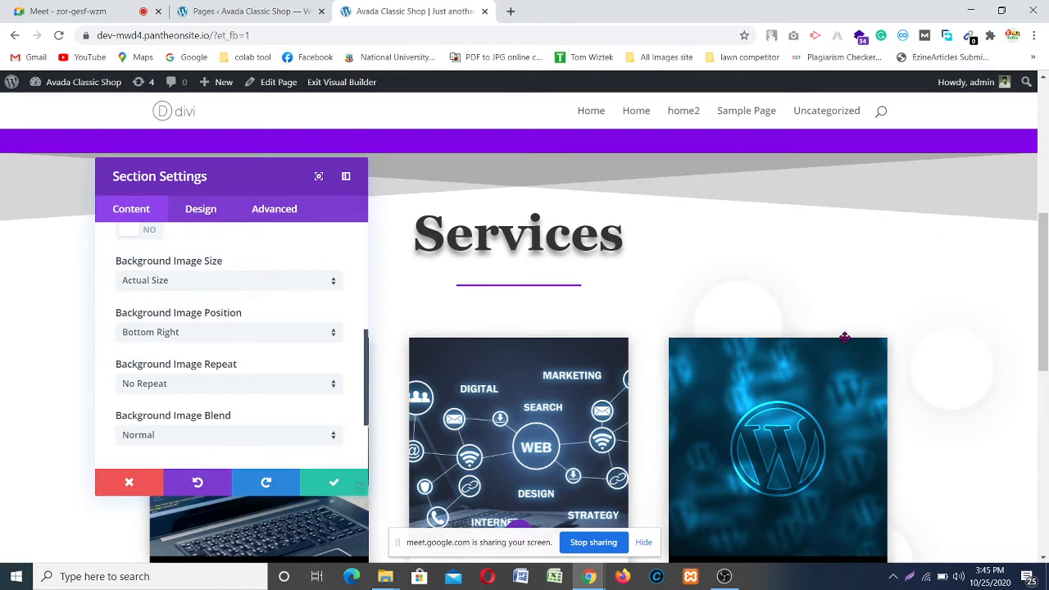
Step: Return the background image position to Center Right
scroll(868, 323, "down", 3)
scroll(893, 312, "up", 1)
scroll(902, 312, "up", 2)
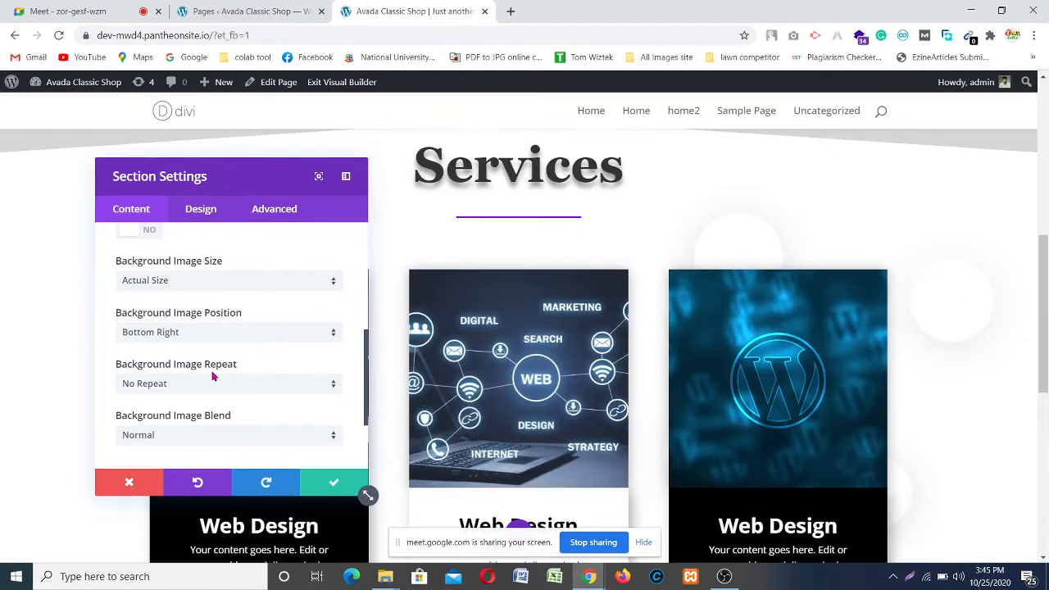
left_click(185, 335)
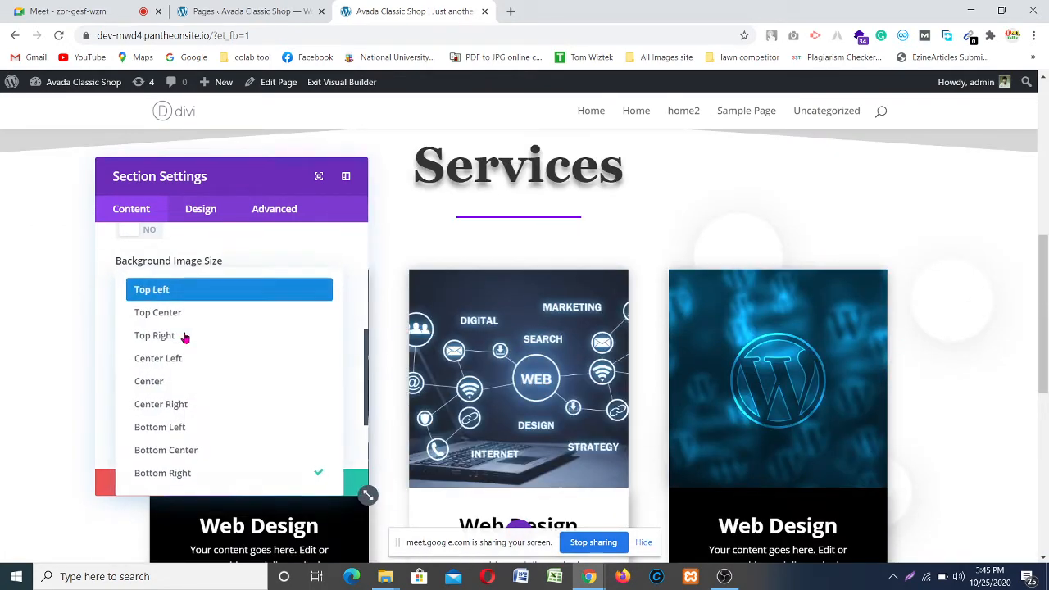
left_click(213, 412)
Step: Turn Use Parallax Effect on with True Parallax, preview by scrolling, and dock the settings panel lower
scroll(193, 402, "down", 1)
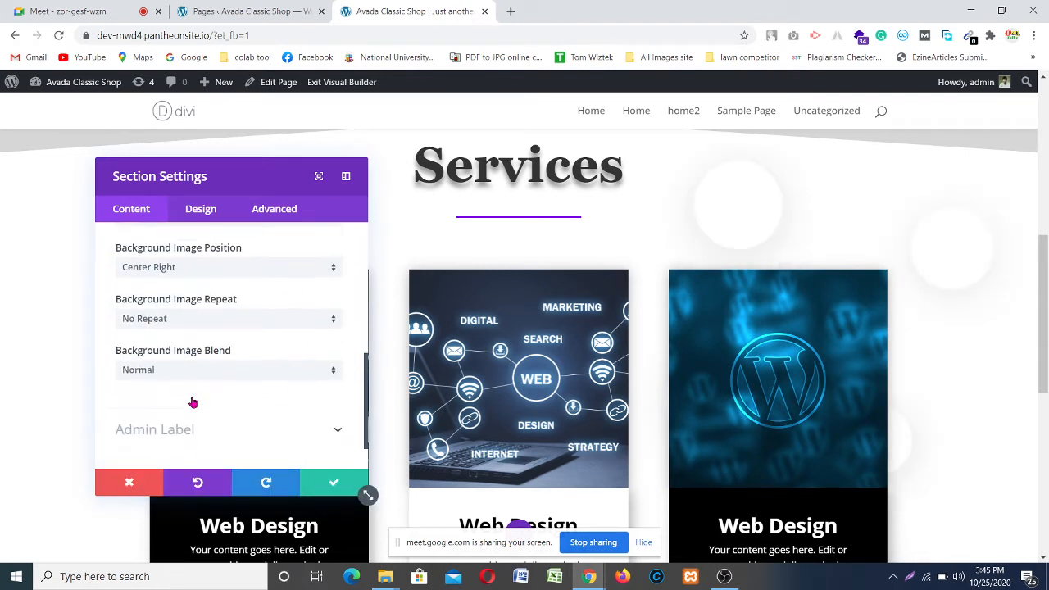
scroll(197, 369, "up", 3)
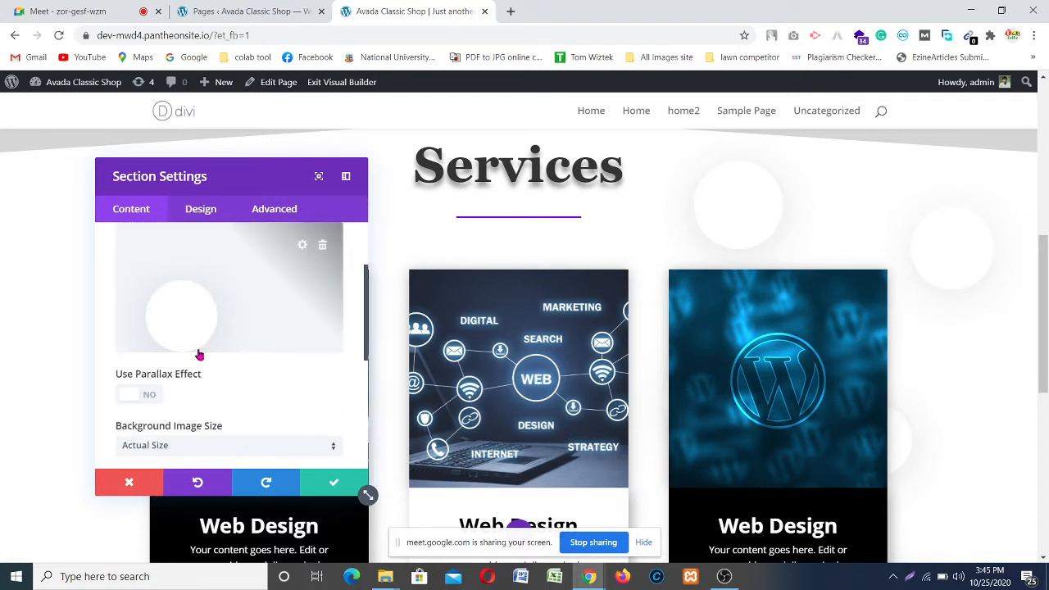
left_click(150, 396)
scroll(838, 257, "down", 4)
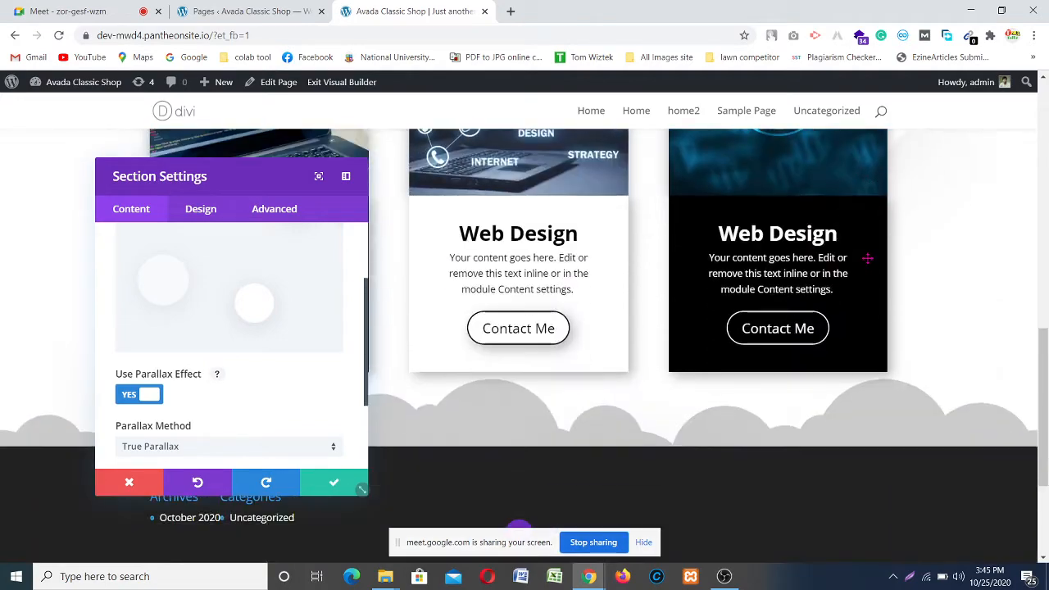
scroll(866, 259, "up", 5)
scroll(869, 258, "down", 4)
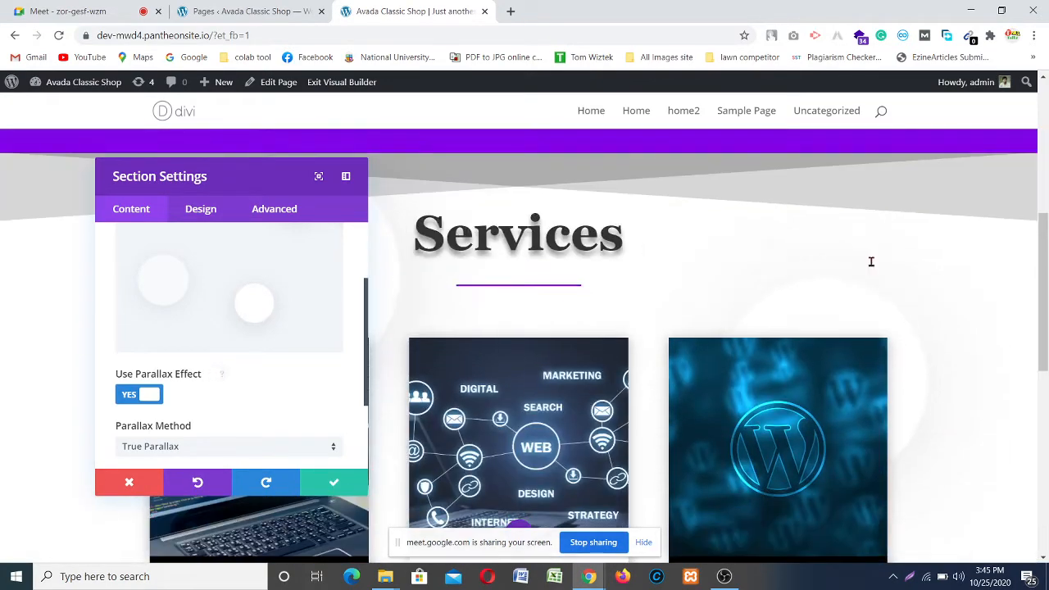
scroll(874, 263, "up", 4)
scroll(875, 262, "down", 5)
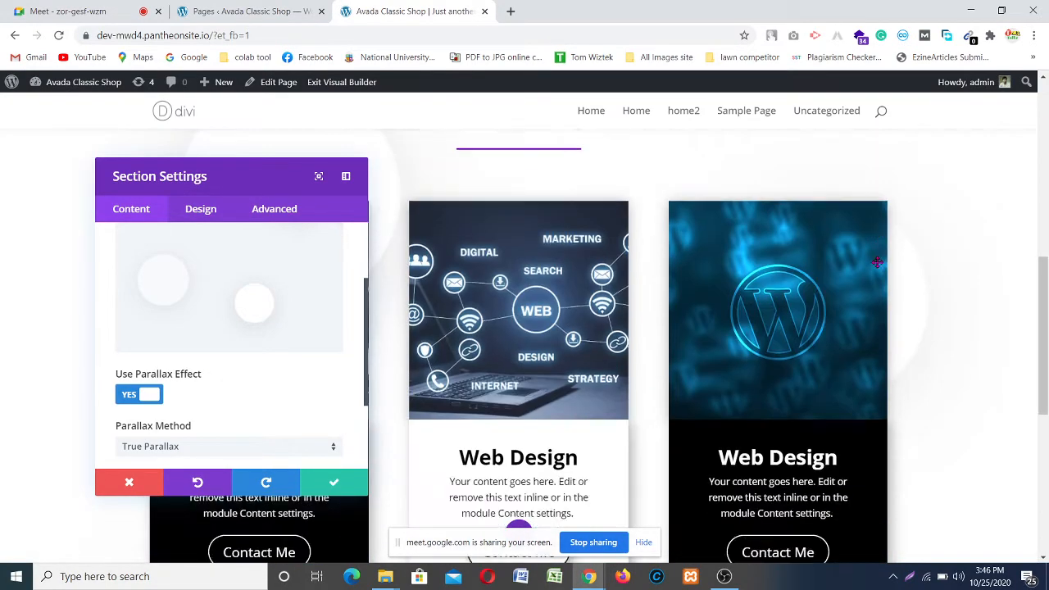
scroll(876, 262, "down", 3)
scroll(877, 262, "up", 6)
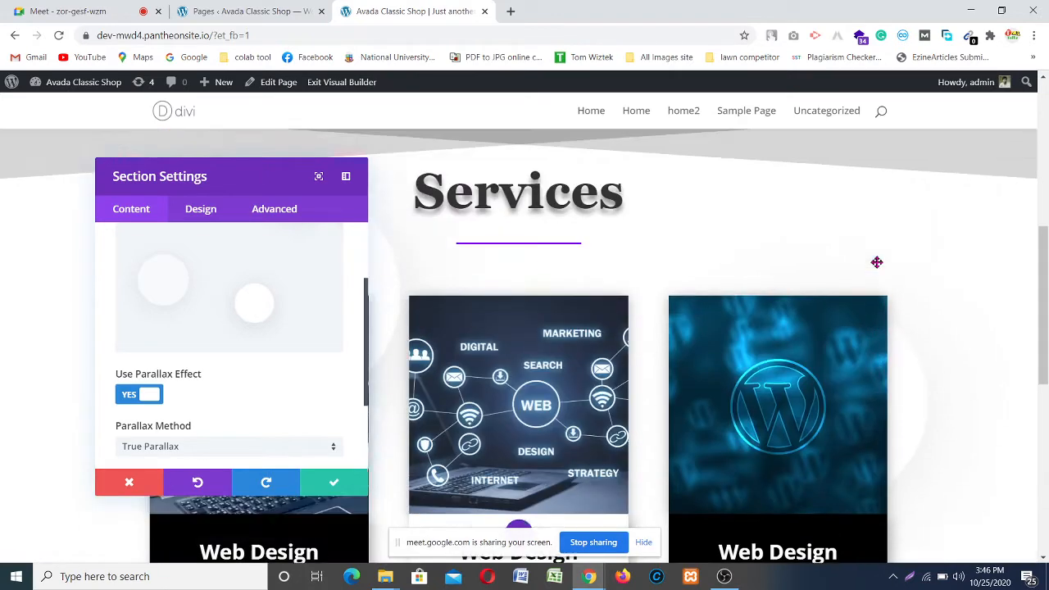
scroll(876, 262, "down", 2)
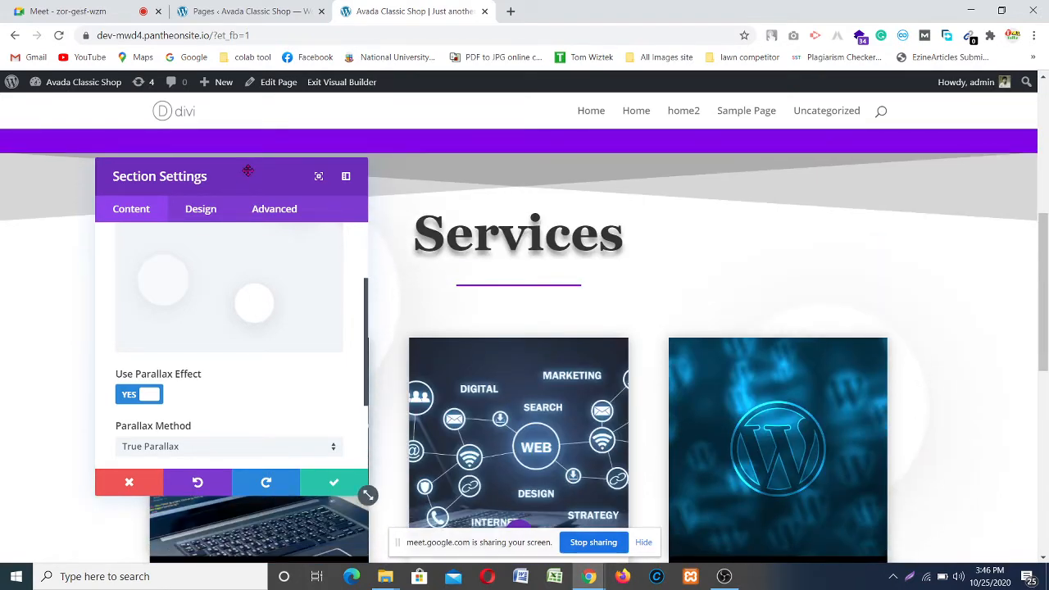
left_click_drag(250, 169, 440, 305)
left_click_drag(486, 400, 215, 546)
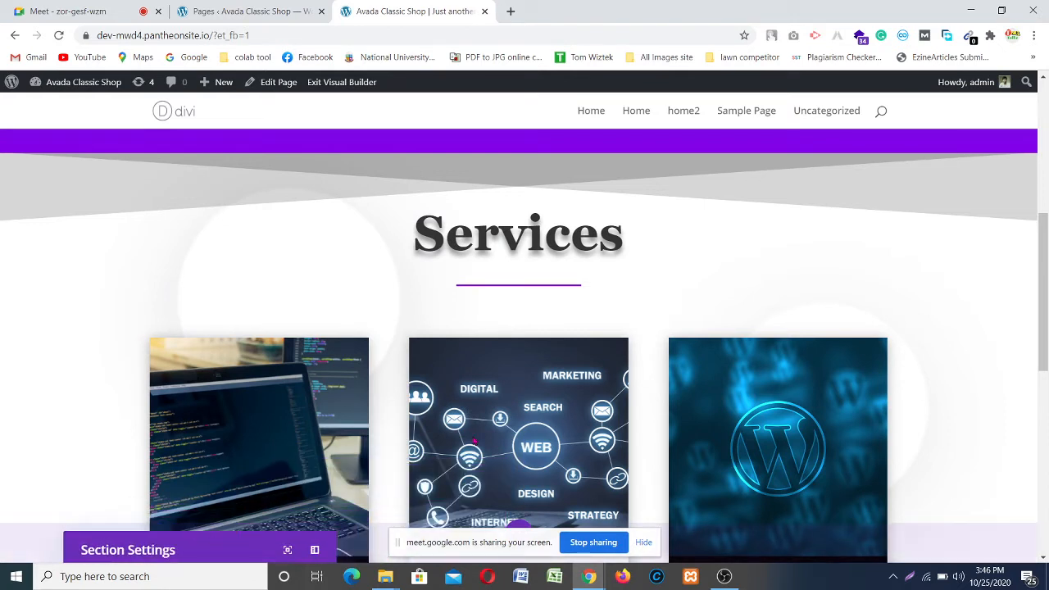
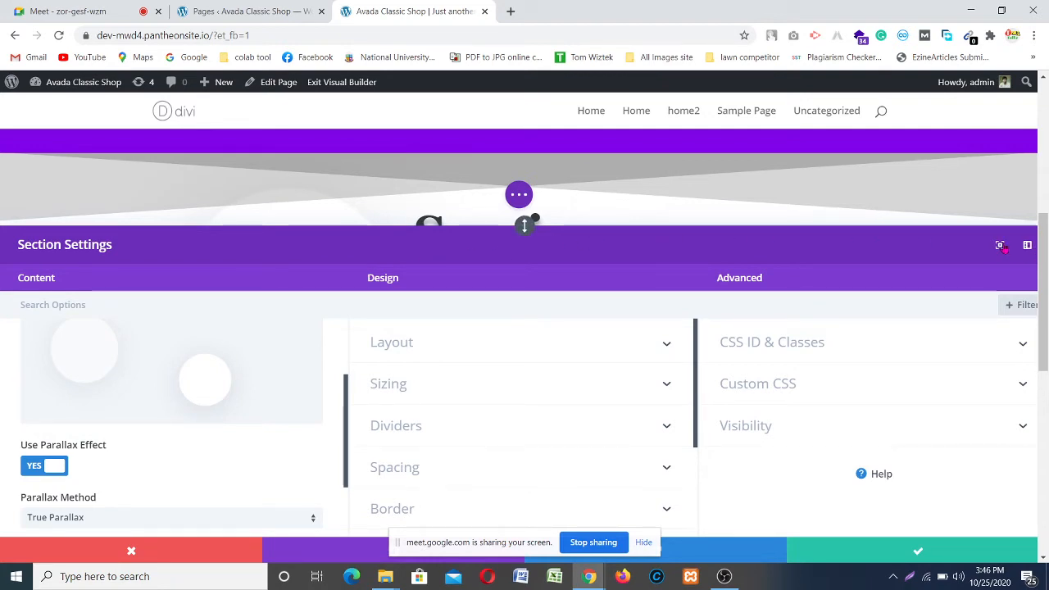
Step: Enlarge the Section Settings window and switch Use Parallax Effect to NO
left_click(1000, 246)
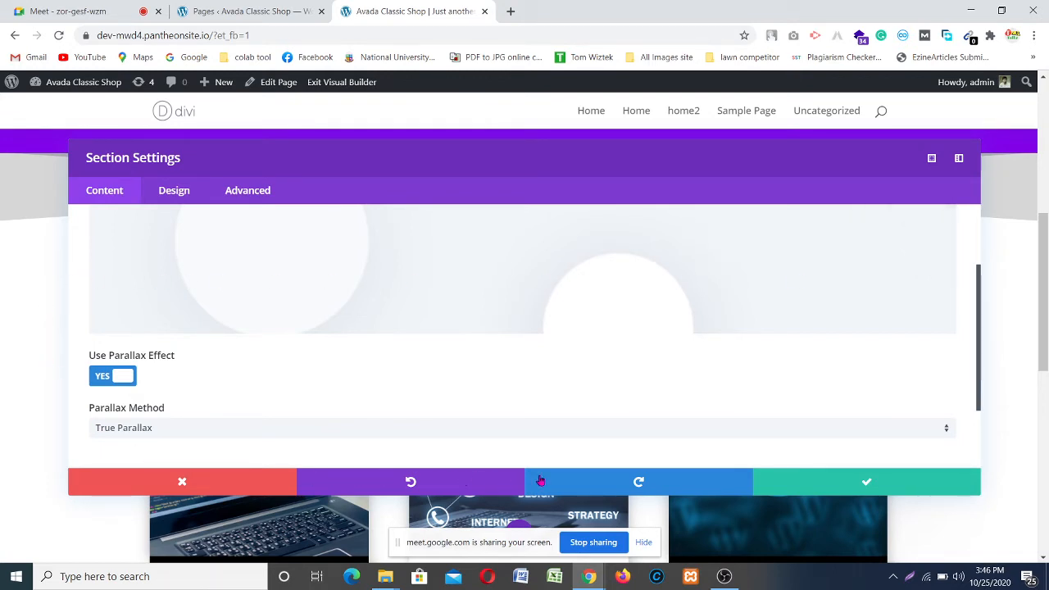
left_click(379, 482)
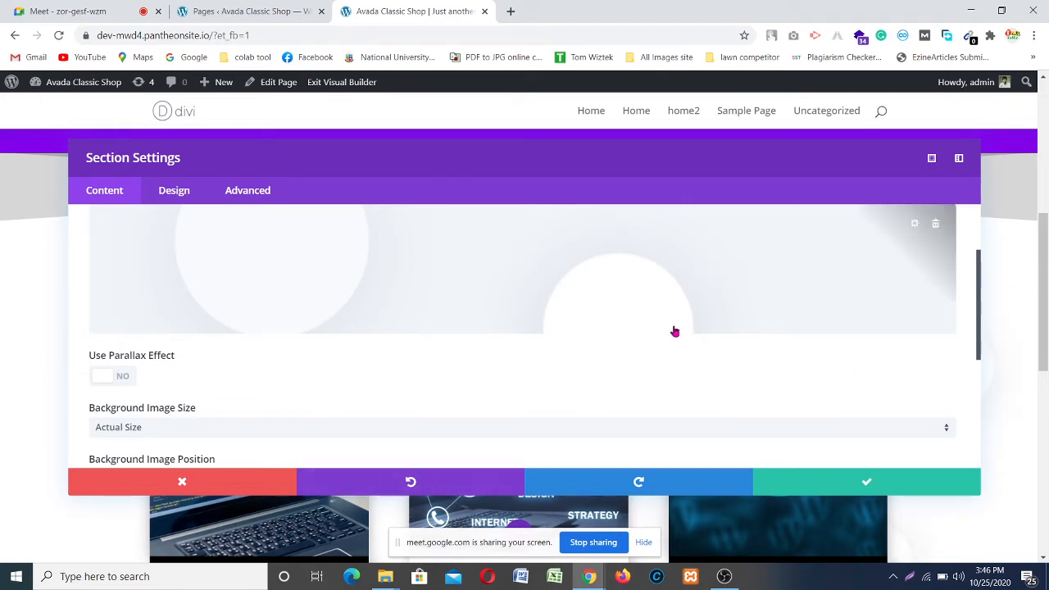
Step: Set the background image position to Center Right and Background Image Repeat to Repeat
left_click(932, 159)
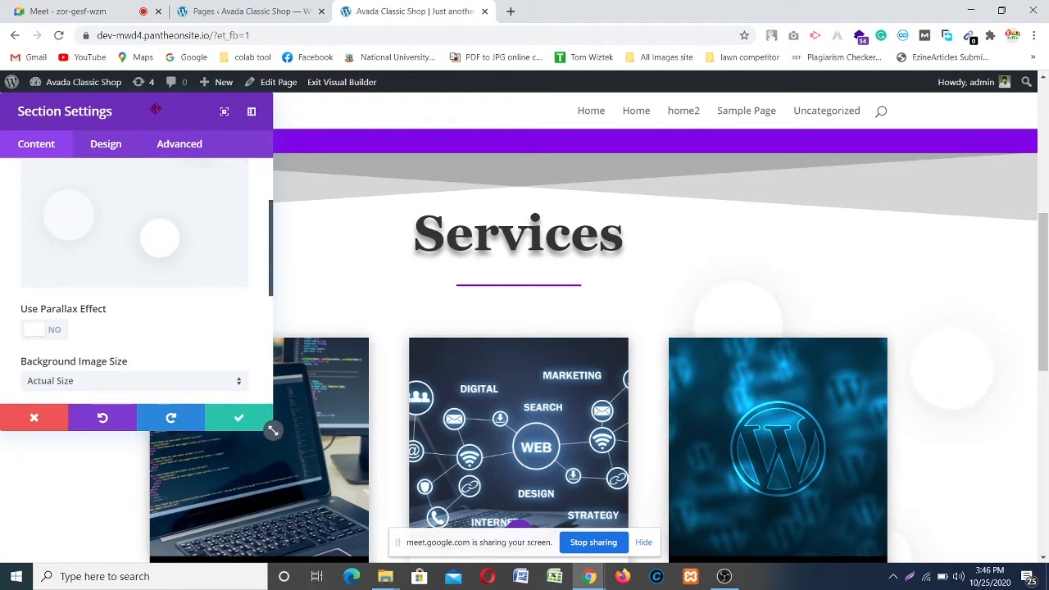
left_click_drag(155, 108, 180, 165)
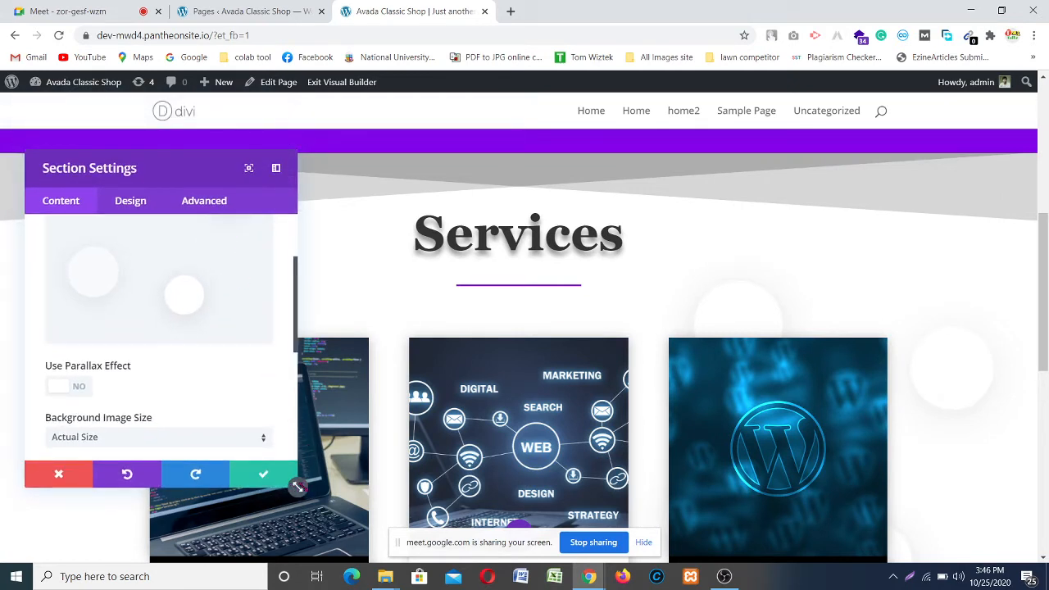
scroll(807, 344, "down", 5)
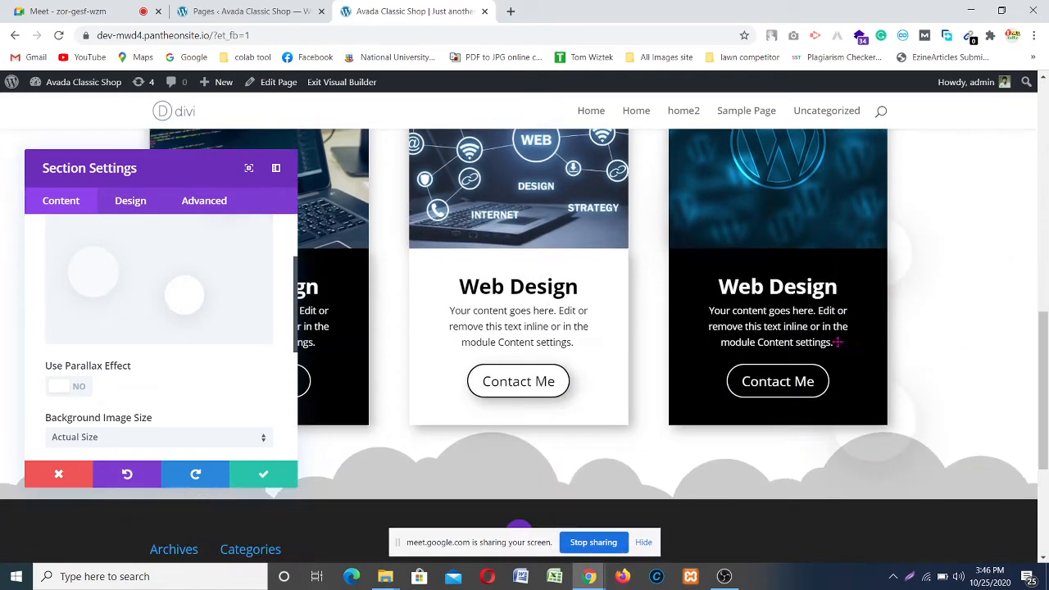
scroll(838, 344, "up", 4)
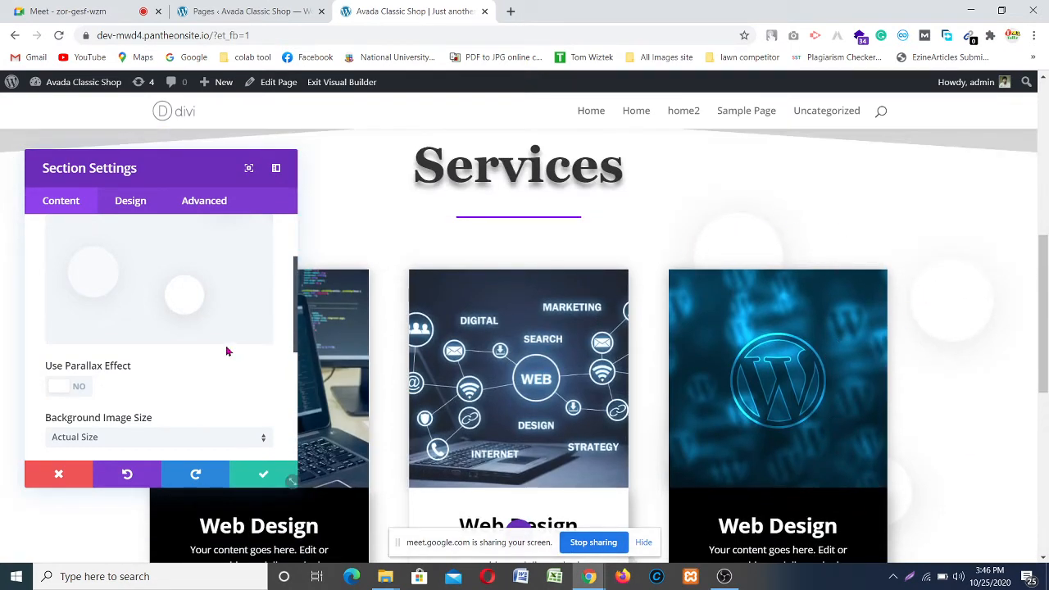
scroll(122, 362, "up", 1)
scroll(128, 328, "down", 3)
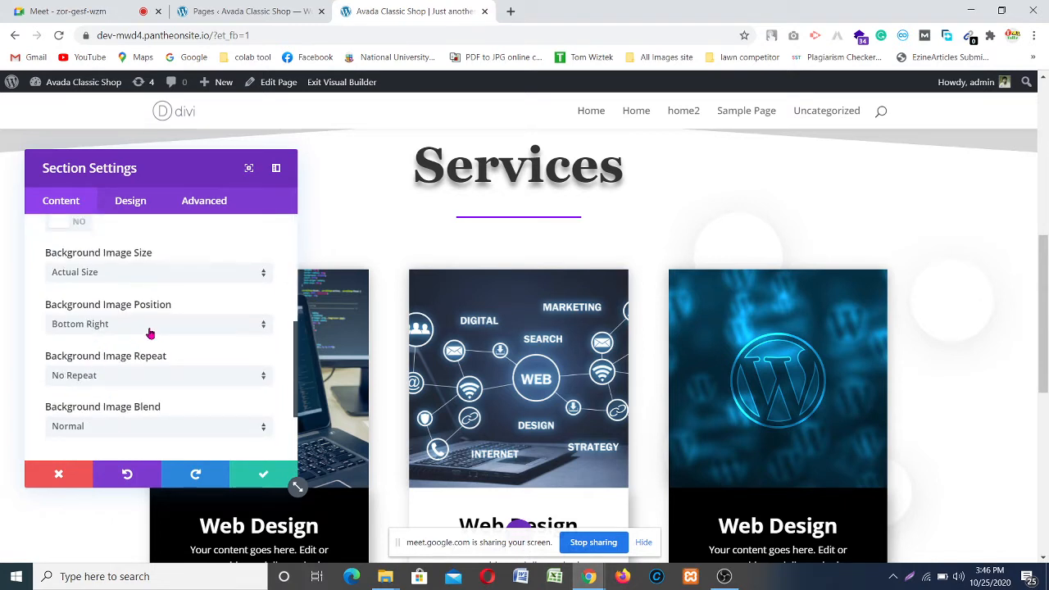
left_click(150, 330)
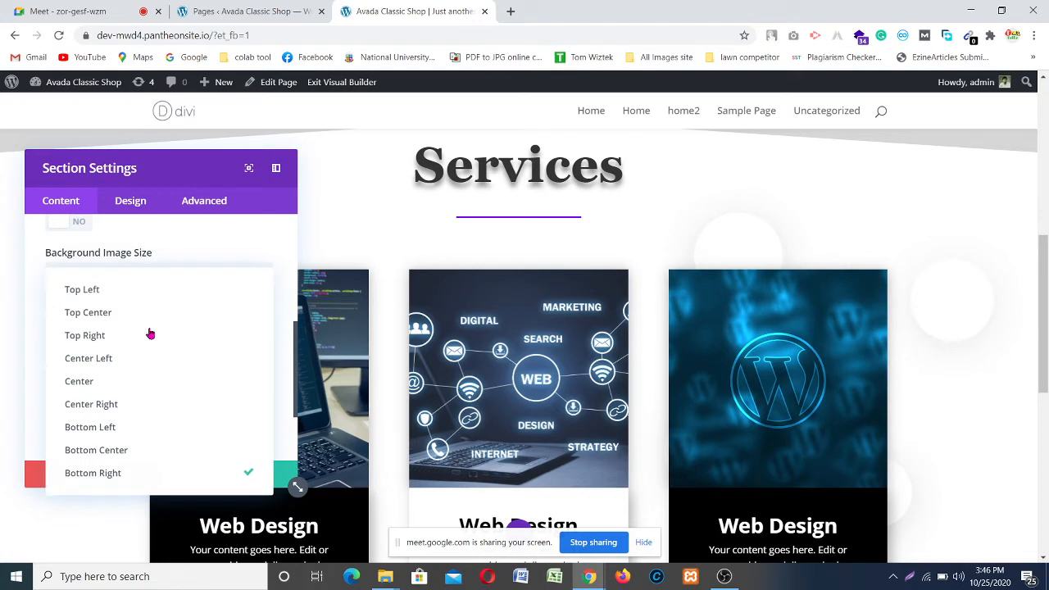
left_click(139, 402)
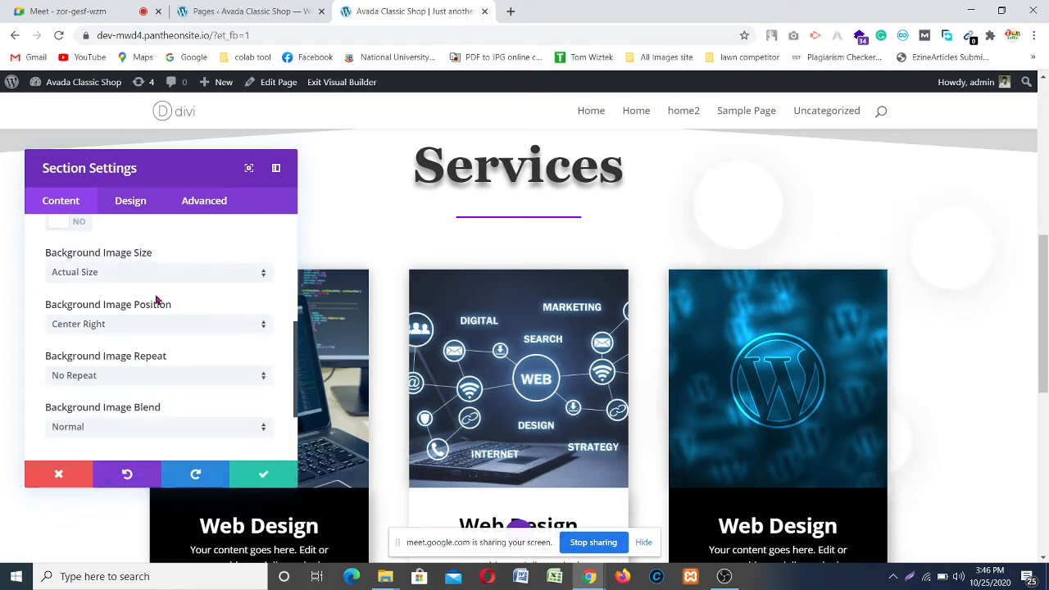
scroll(123, 372, "down", 1)
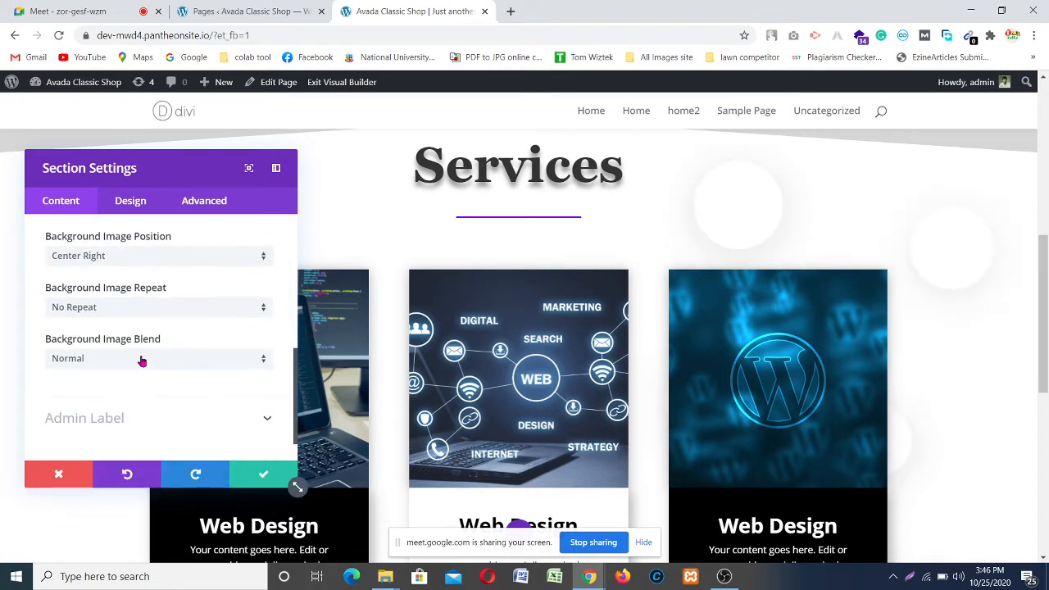
left_click(117, 308)
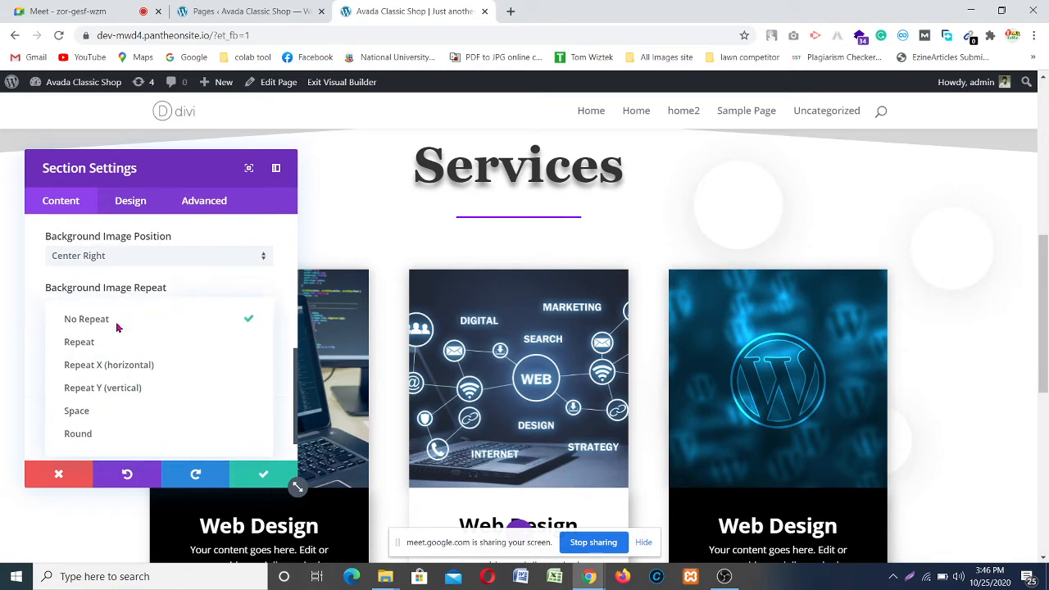
left_click(117, 343)
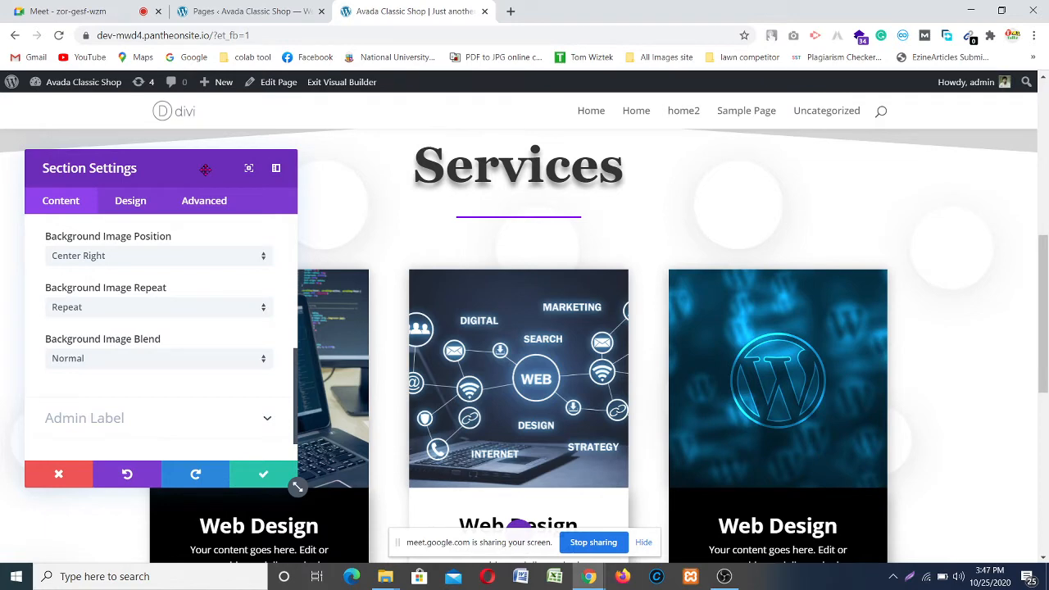
Step: Change the background image position to Center
left_click_drag(205, 170, 774, 258)
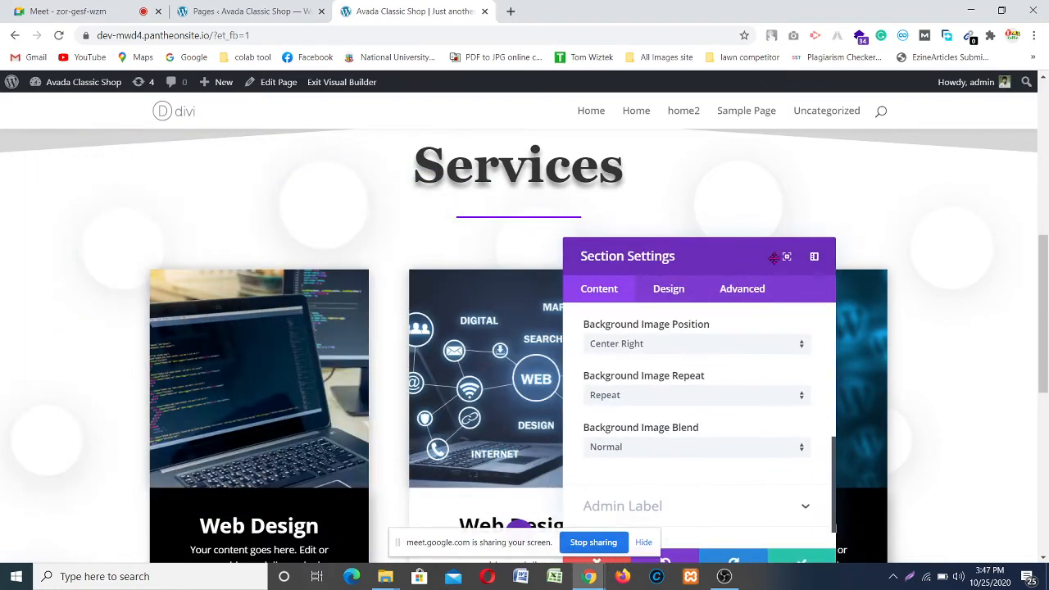
left_click_drag(824, 233, 745, 175)
scroll(893, 282, "down", 3)
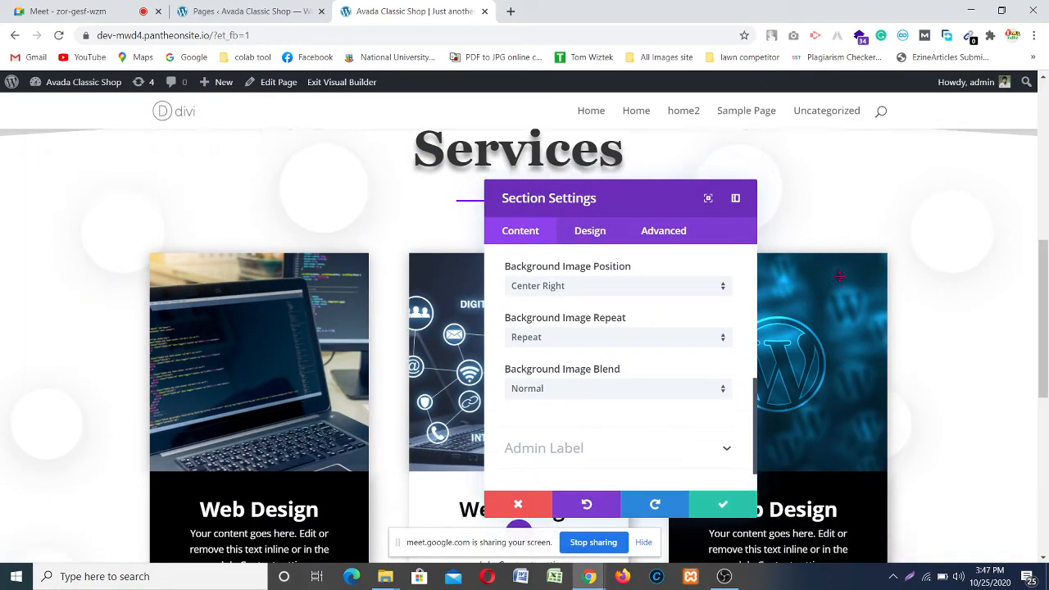
scroll(124, 330, "up", 4)
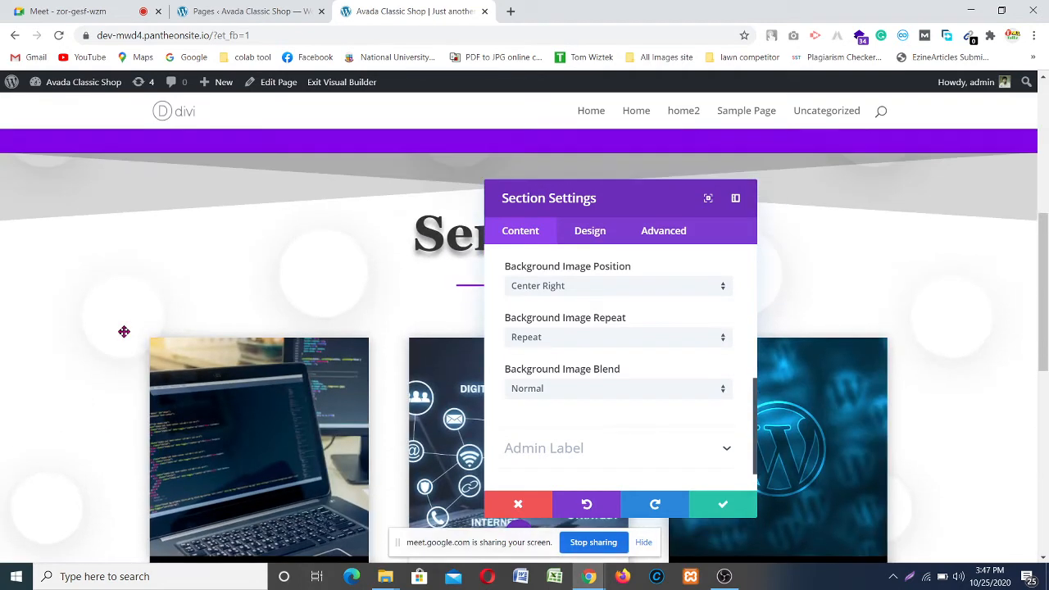
scroll(145, 269, "down", 2)
scroll(924, 317, "up", 1)
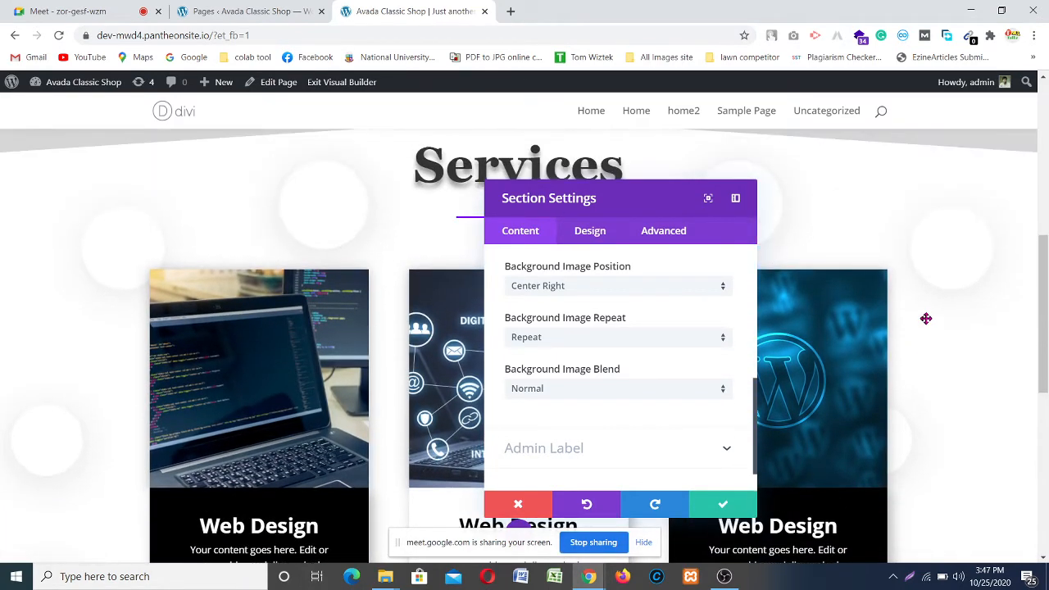
left_click_drag(658, 196, 513, 200)
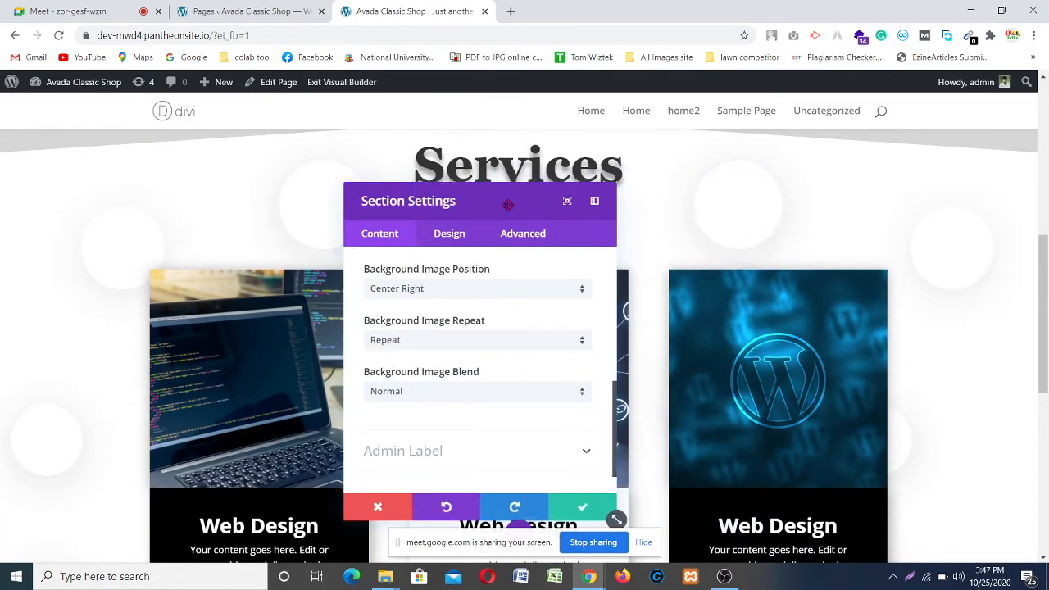
scroll(482, 349, "up", 1)
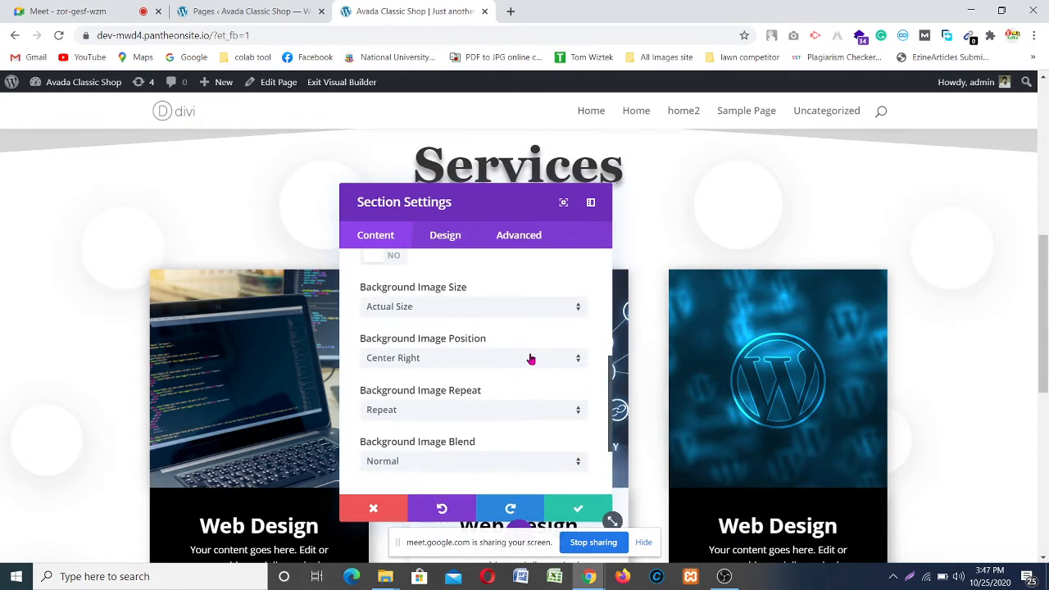
left_click(531, 359)
left_click(416, 383)
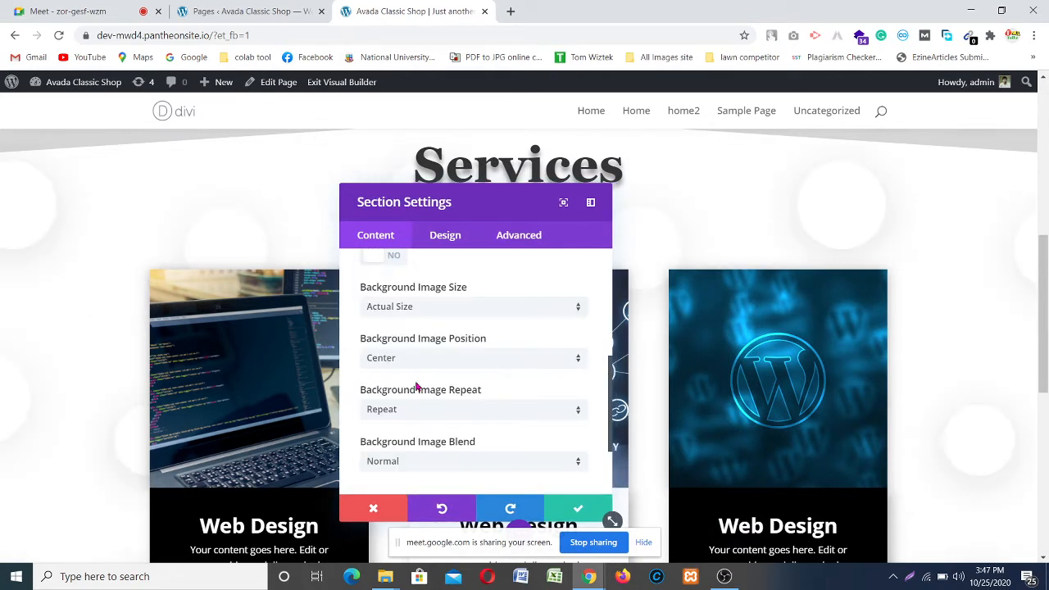
Step: Move the settings panel aside to check the tiled circles behind each service card
left_click_drag(505, 199, 287, 244)
scroll(798, 251, "down", 4)
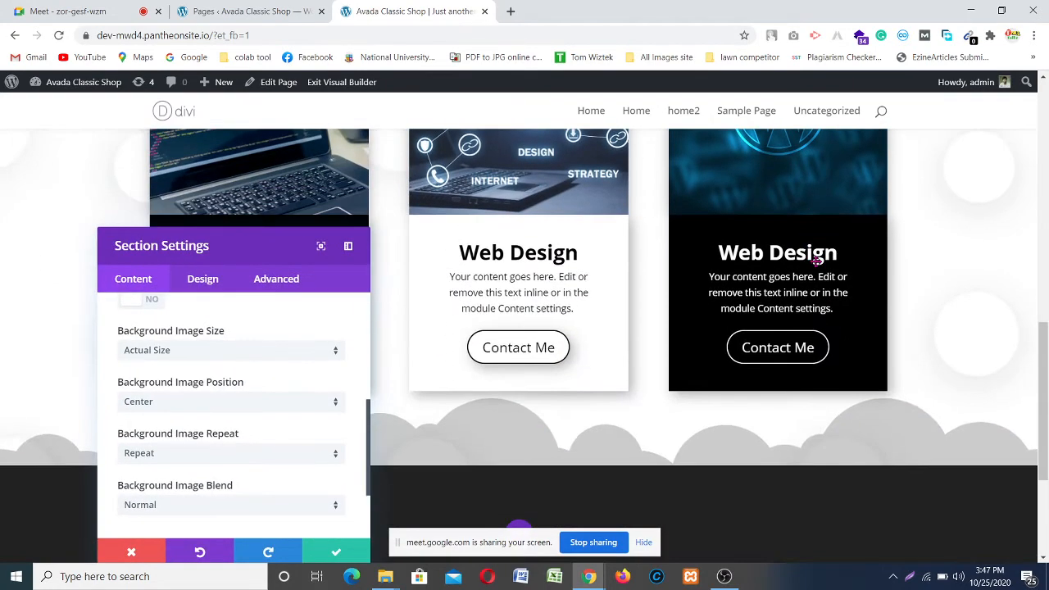
scroll(817, 258, "up", 4)
left_click_drag(324, 252, 901, 236)
scroll(358, 281, "down", 3)
scroll(246, 260, "up", 4)
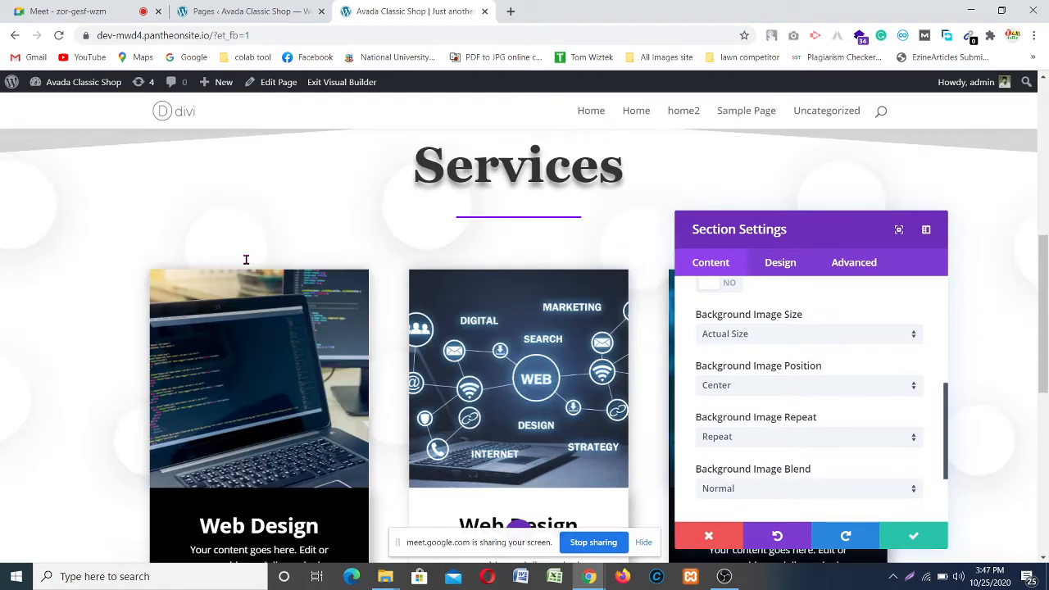
scroll(335, 264, "down", 2)
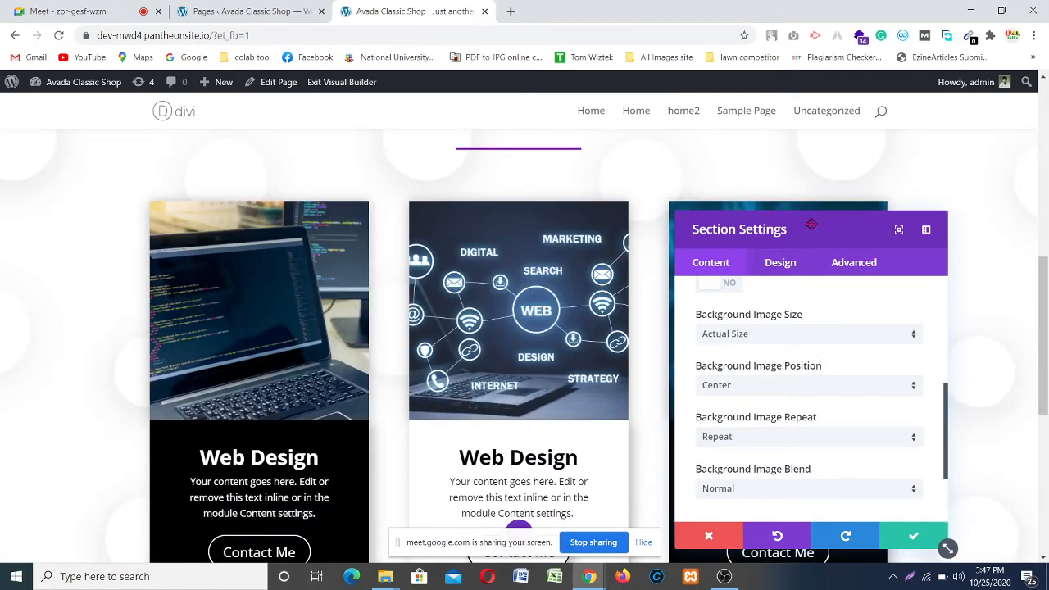
left_click_drag(808, 225, 408, 171)
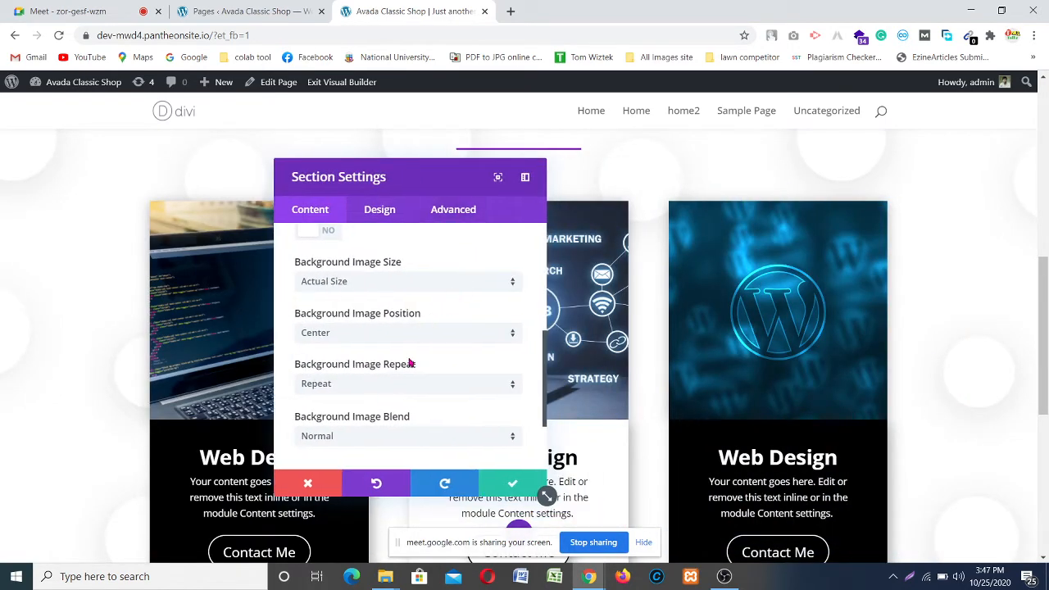
scroll(956, 253, "down", 2)
scroll(955, 254, "up", 4)
scroll(789, 287, "down", 1)
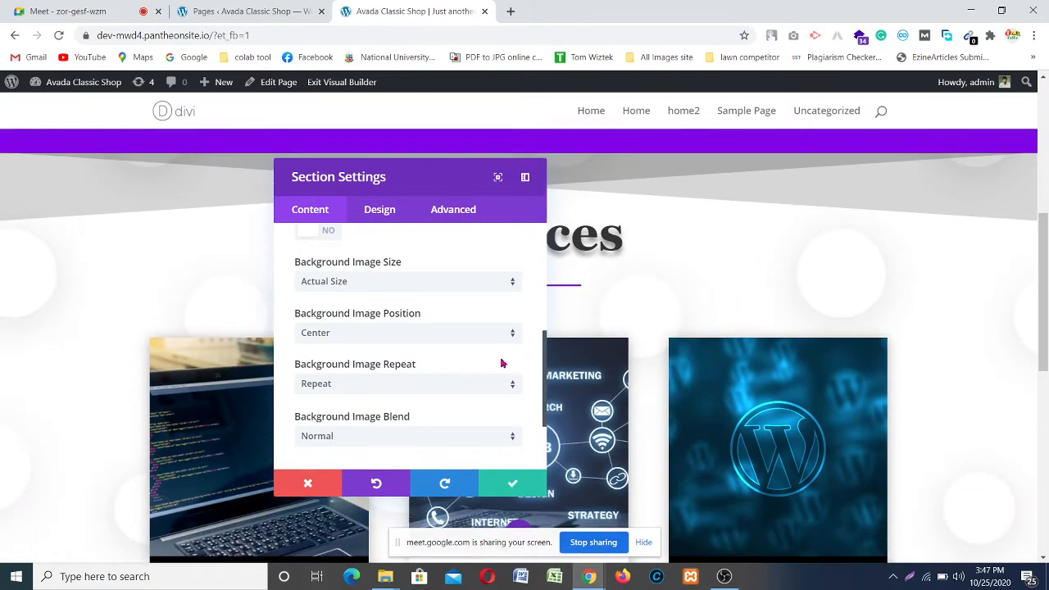
scroll(422, 361, "down", 1)
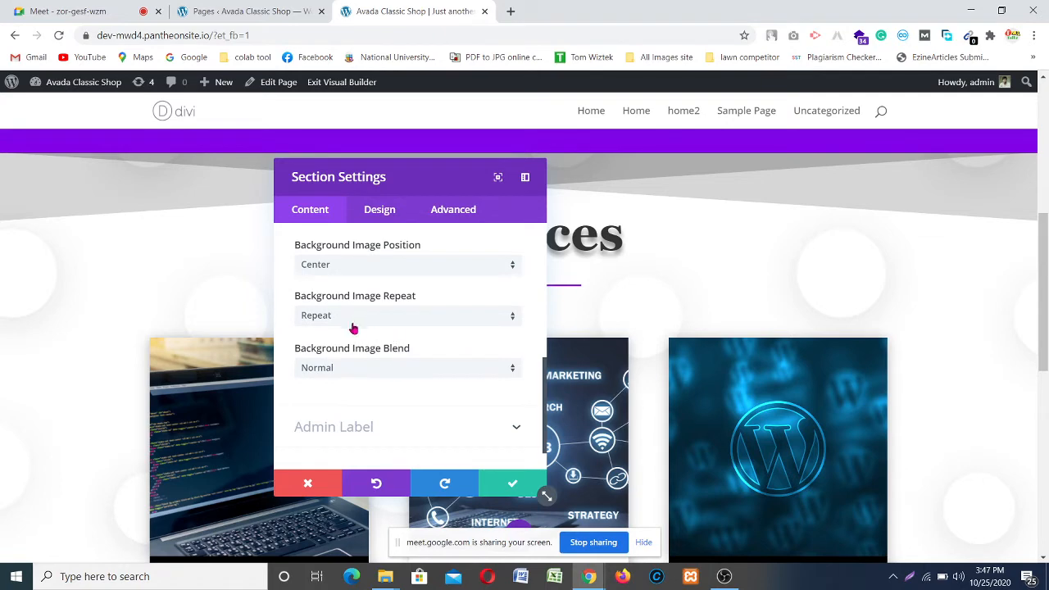
scroll(353, 328, "down", 3)
scroll(431, 316, "up", 5)
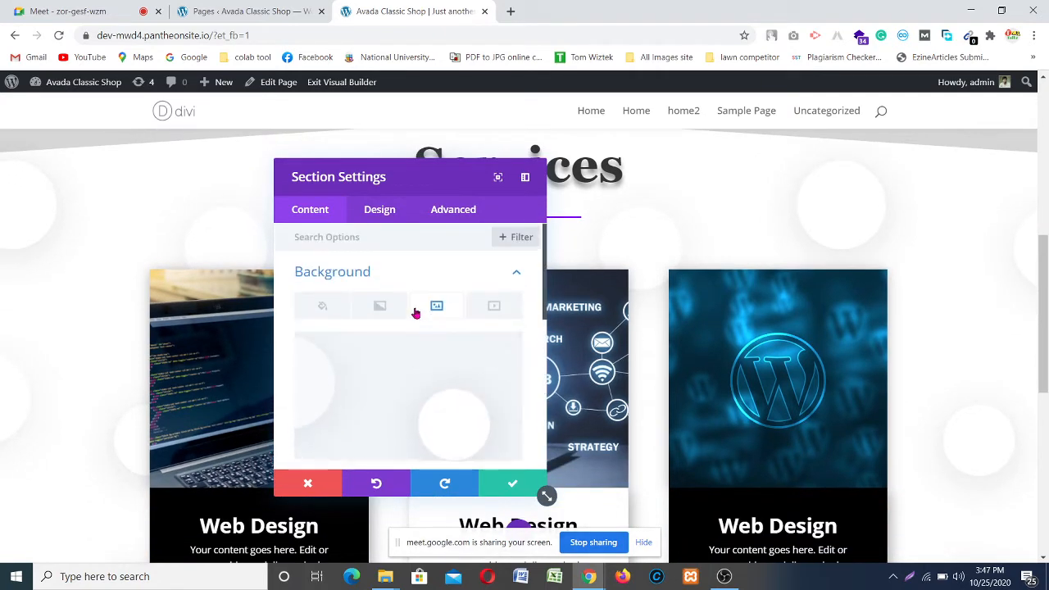
left_click_drag(377, 179, 341, 181)
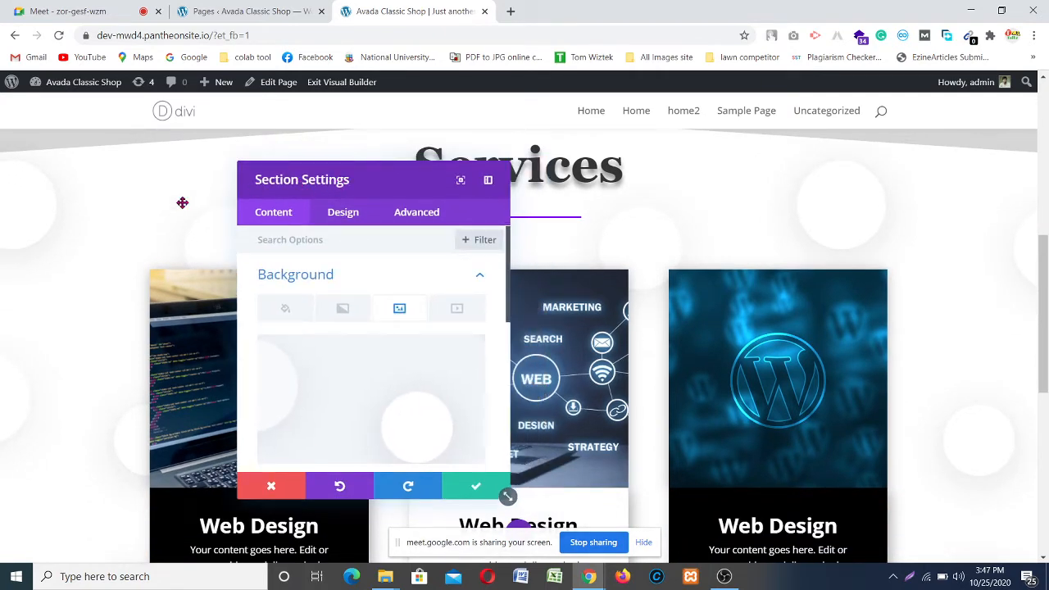
scroll(156, 205, "up", 3)
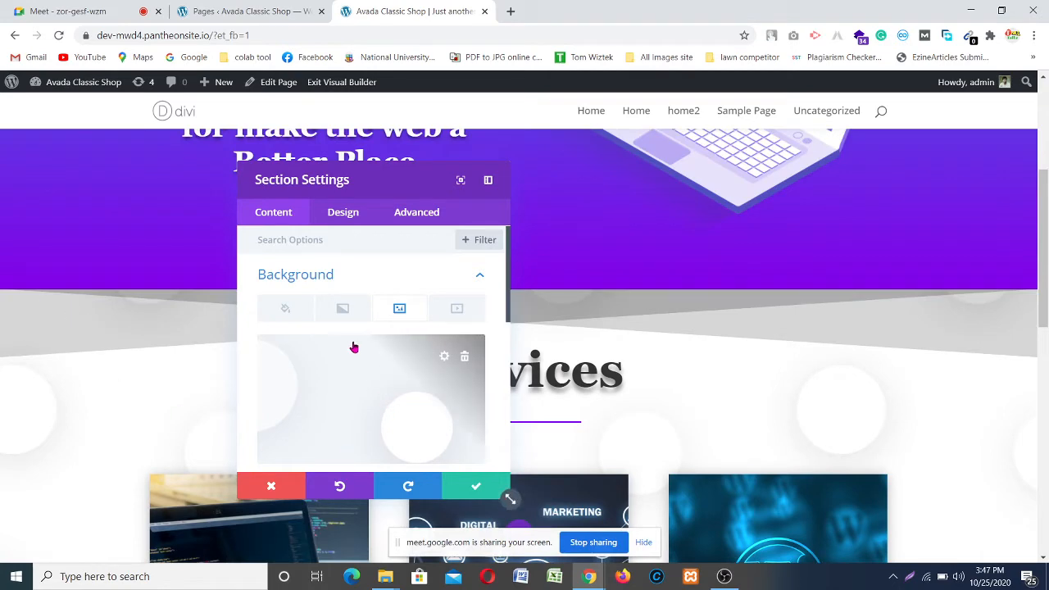
left_click(478, 485)
scroll(363, 293, "down", 2)
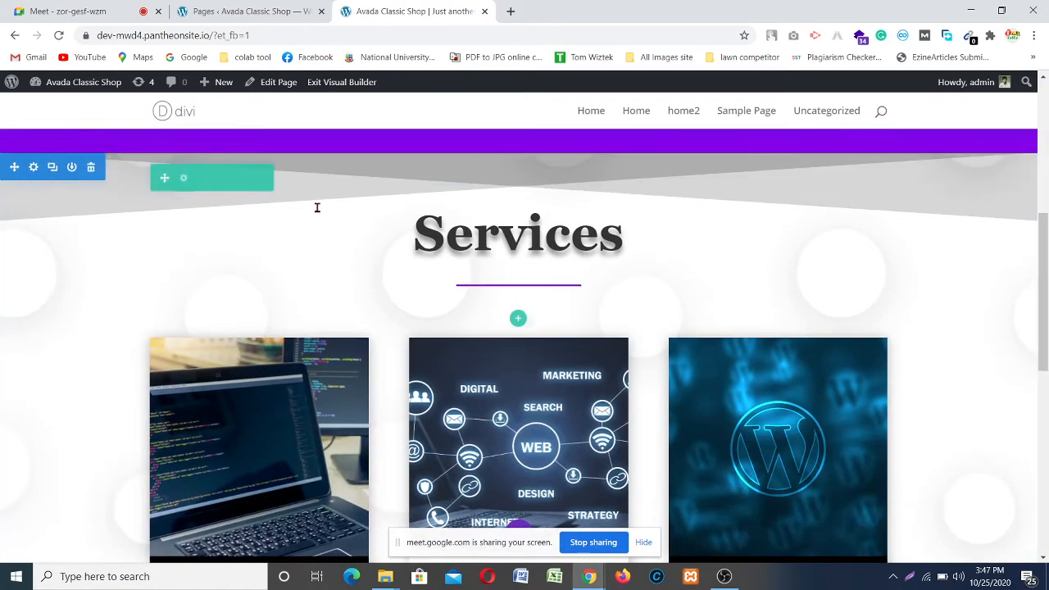
scroll(948, 269, "down", 2)
scroll(955, 278, "down", 3)
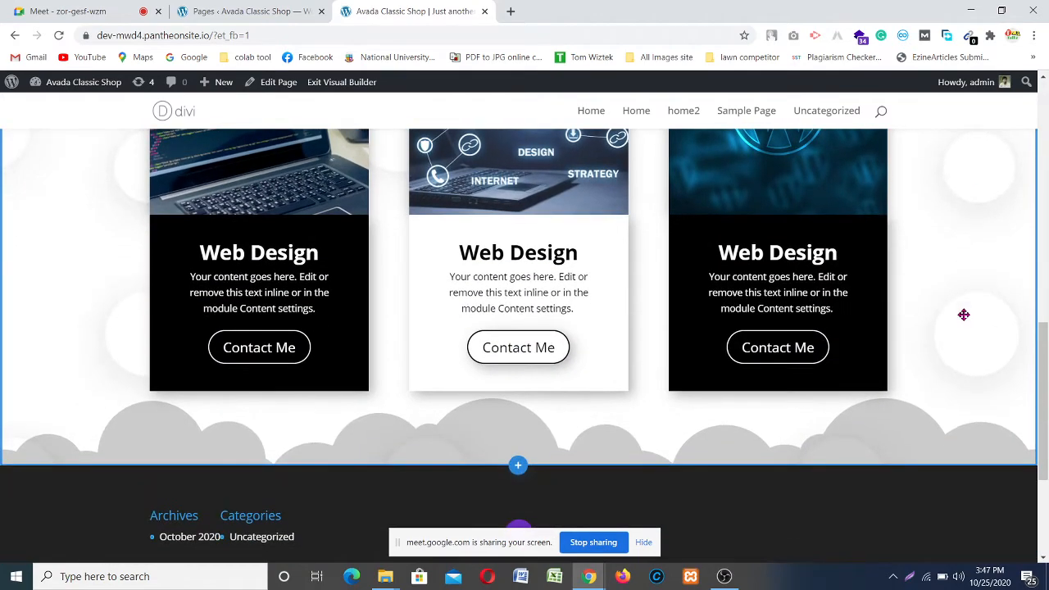
scroll(458, 414, "up", 5)
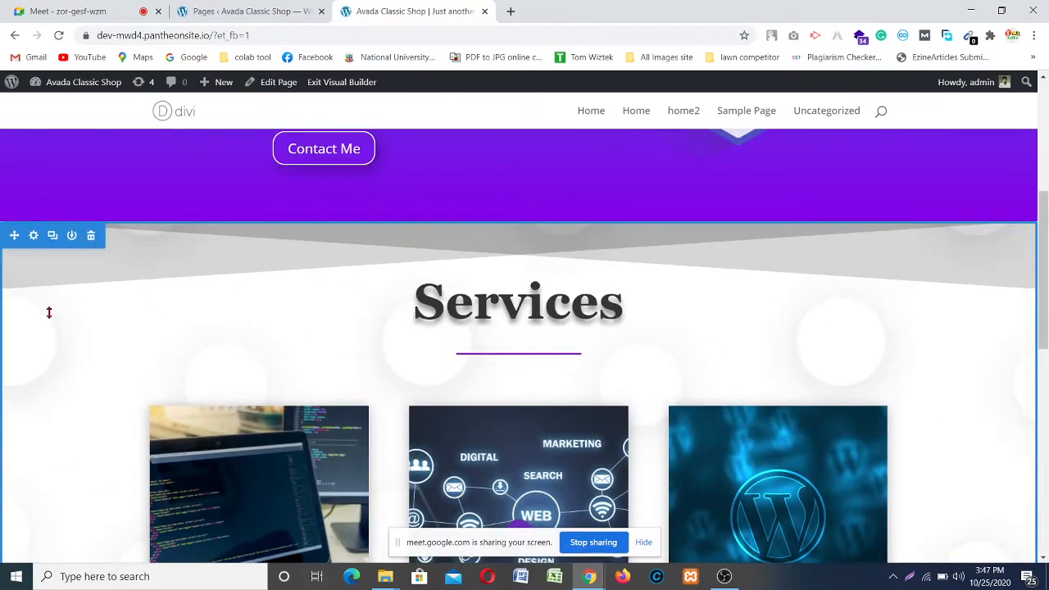
scroll(386, 260, "down", 1)
scroll(980, 311, "down", 3)
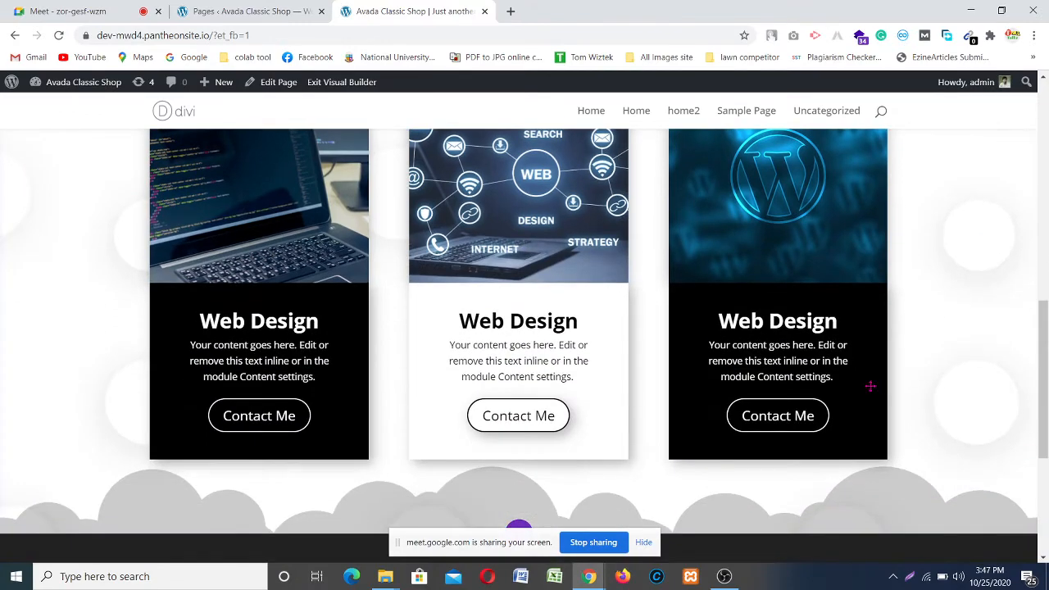
scroll(438, 358, "down", 2)
scroll(539, 332, "up", 6)
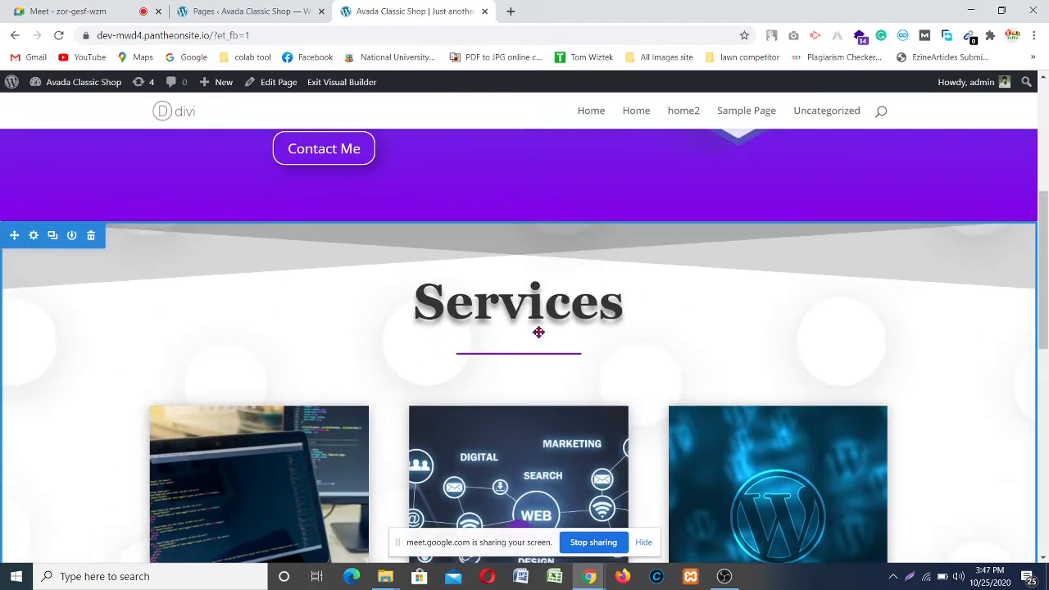
scroll(538, 332, "down", 6)
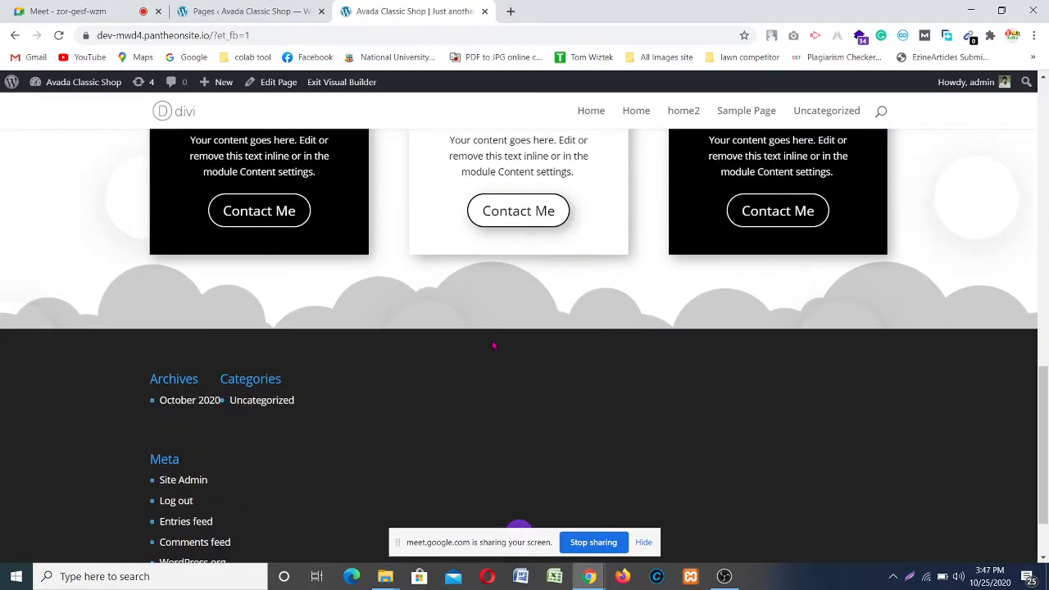
scroll(493, 345, "up", 2)
scroll(500, 344, "down", 3)
scroll(510, 346, "up", 4)
scroll(525, 338, "down", 2)
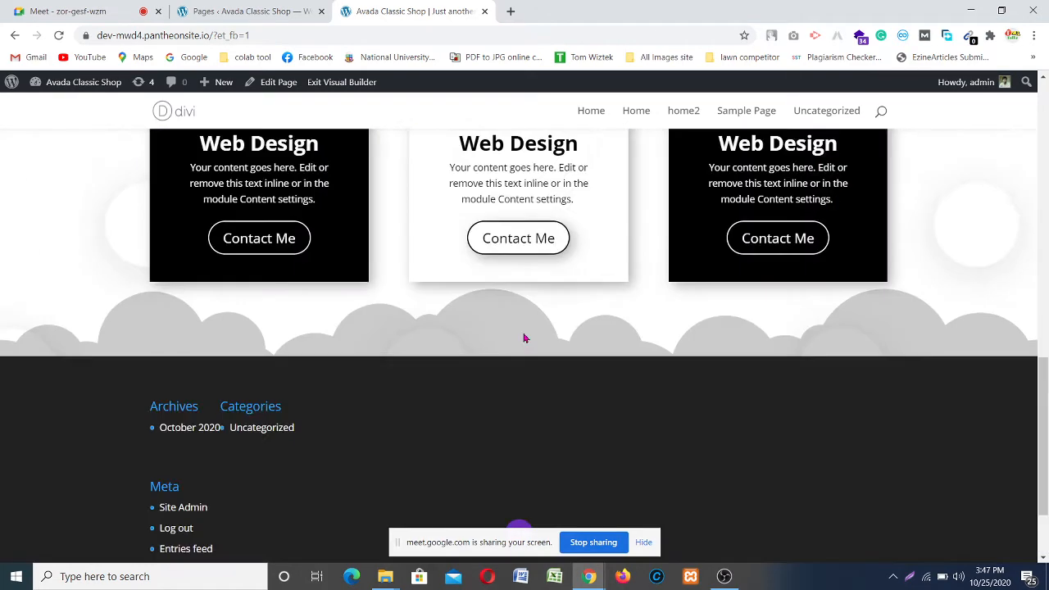
scroll(525, 339, "down", 1)
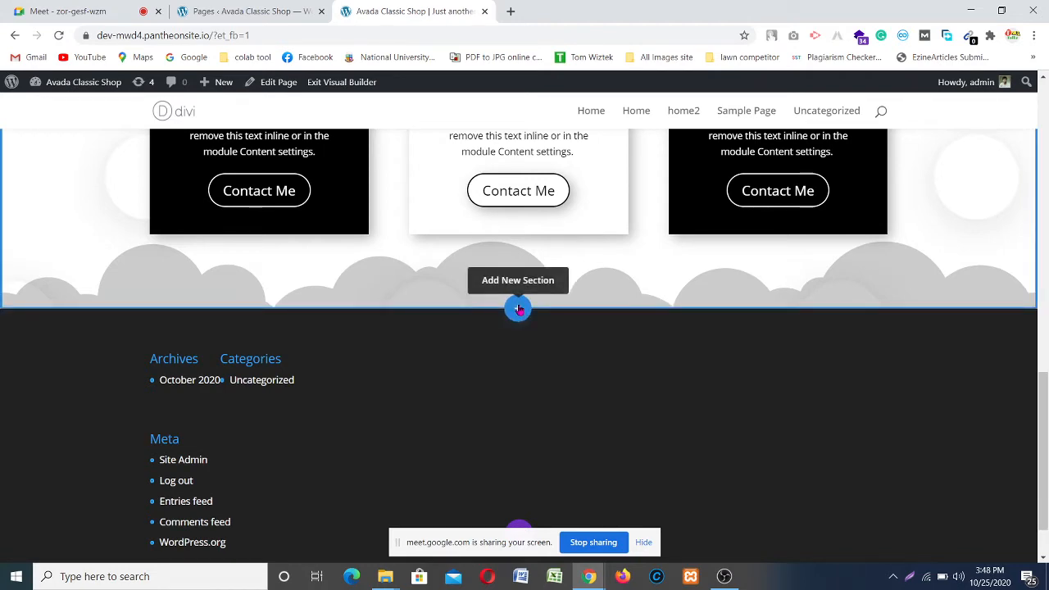
scroll(638, 285, "up", 5)
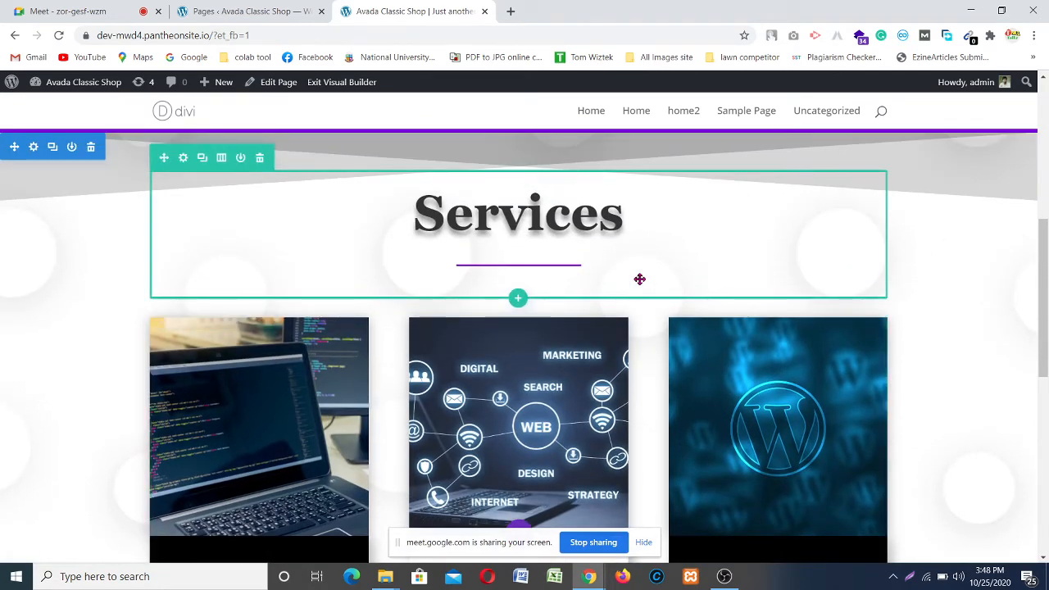
scroll(643, 278, "down", 5)
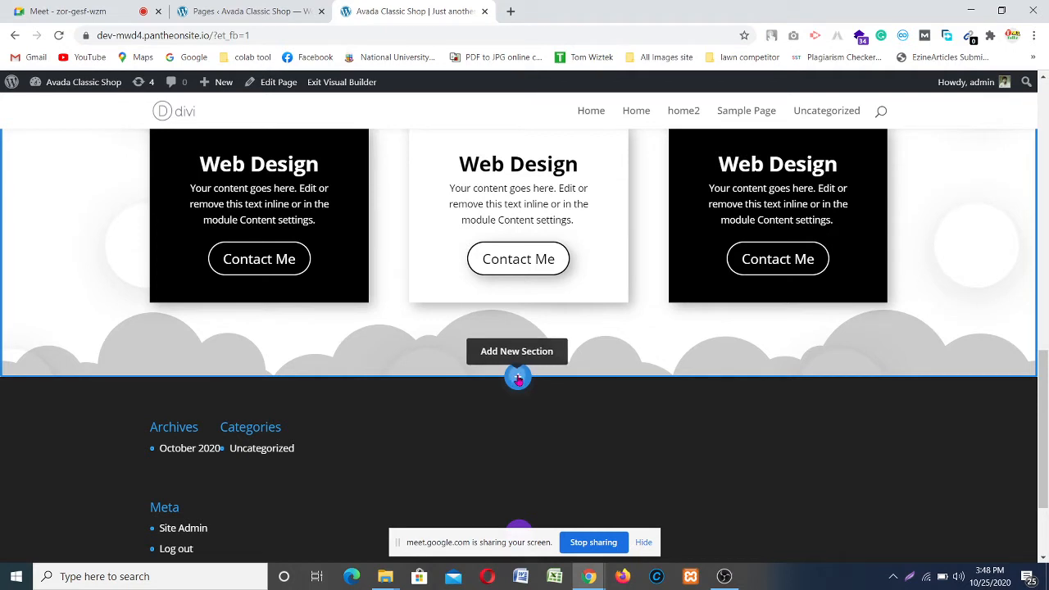
Step: Insert a Regular section with a single-column row below the Services section
left_click(518, 378)
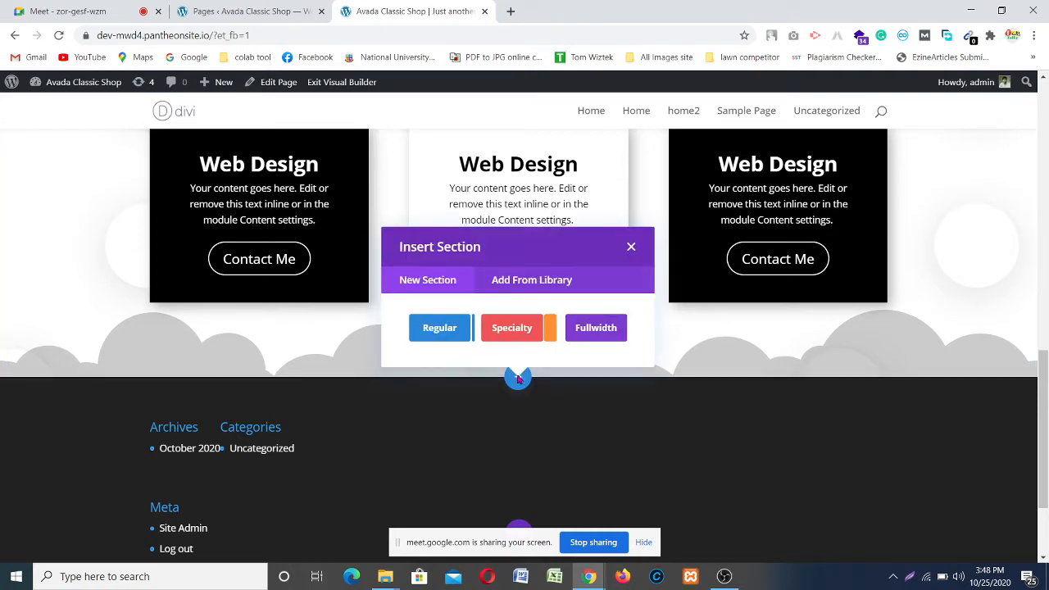
left_click(440, 328)
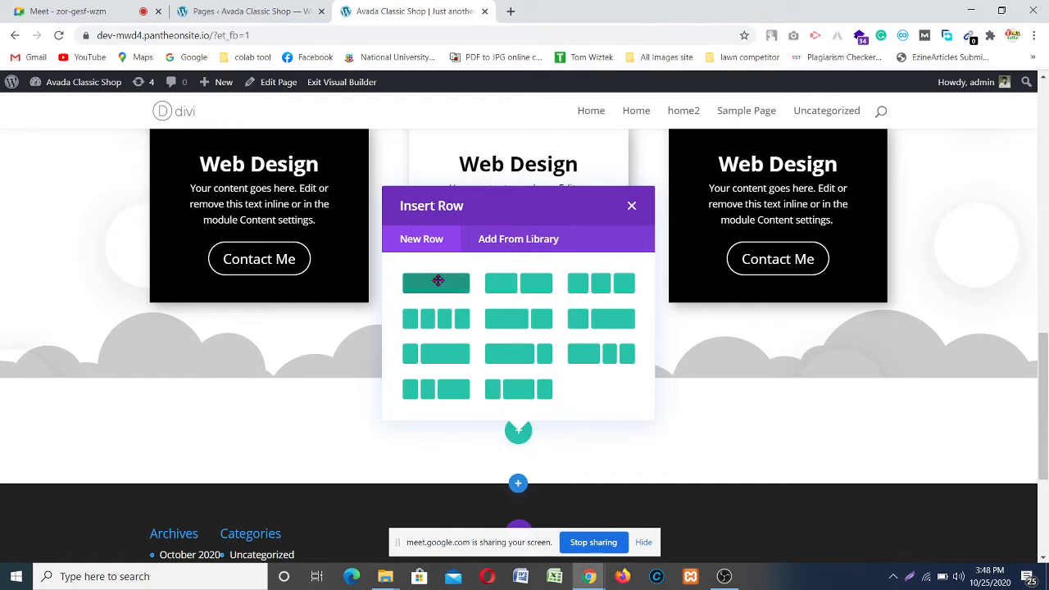
left_click(438, 283)
scroll(577, 419, "down", 3)
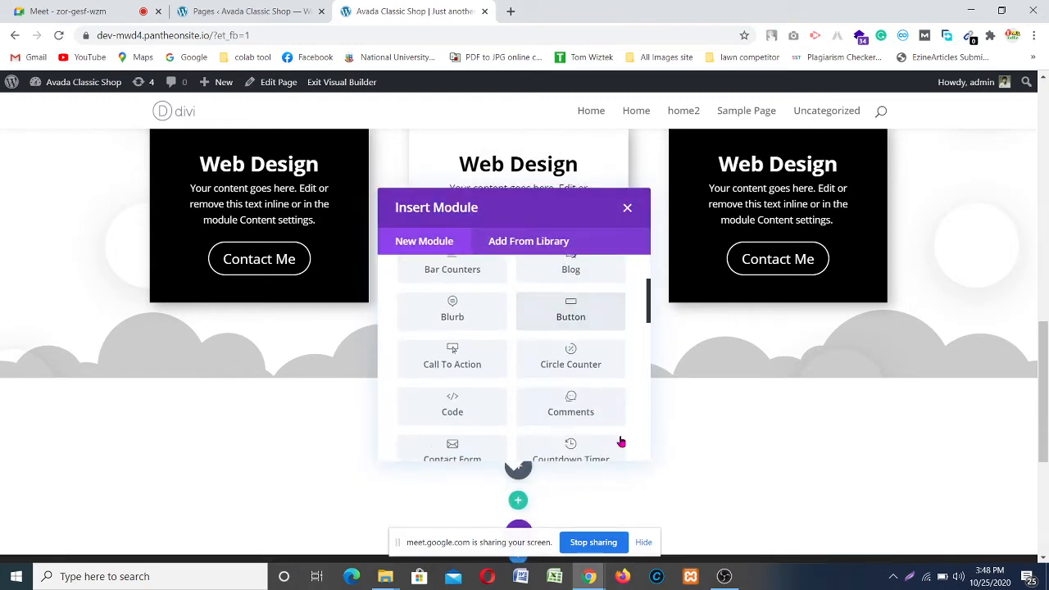
scroll(730, 456, "down", 3)
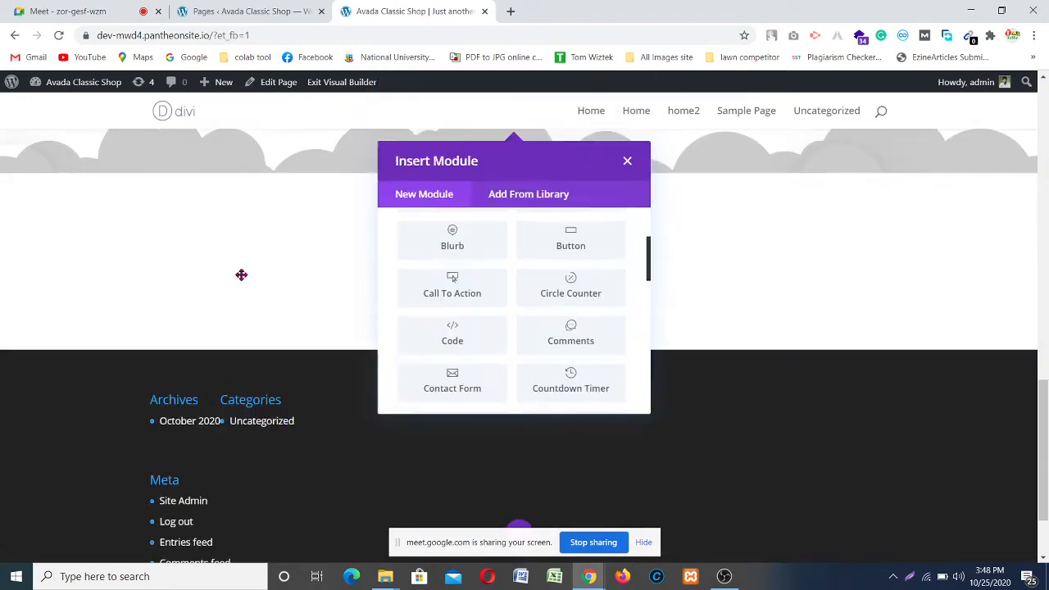
left_click(785, 229)
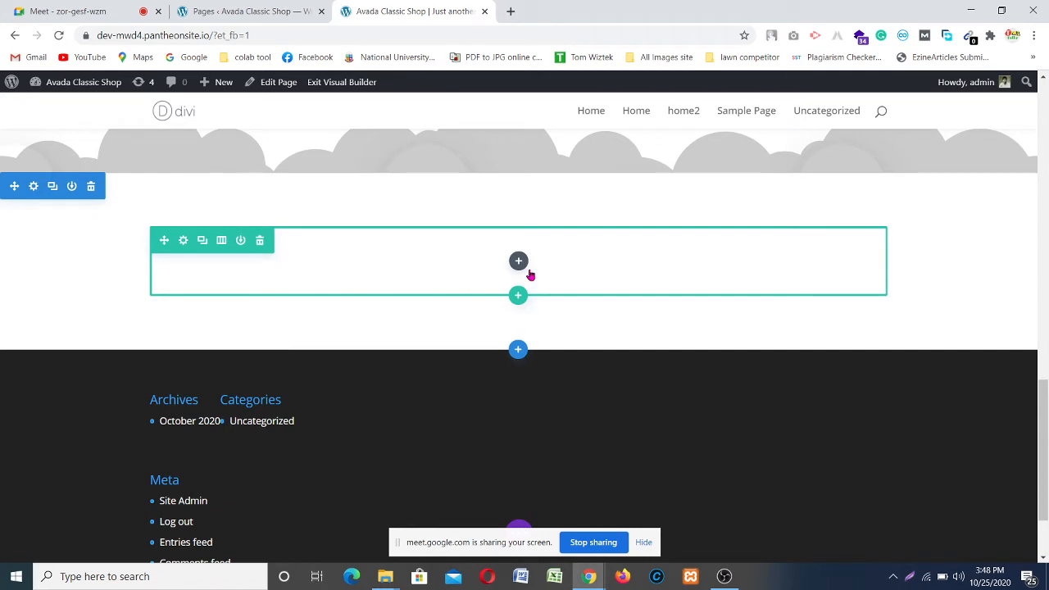
Step: Change the row to two equal columns and add a Call To Action module on the left
left_click(221, 240)
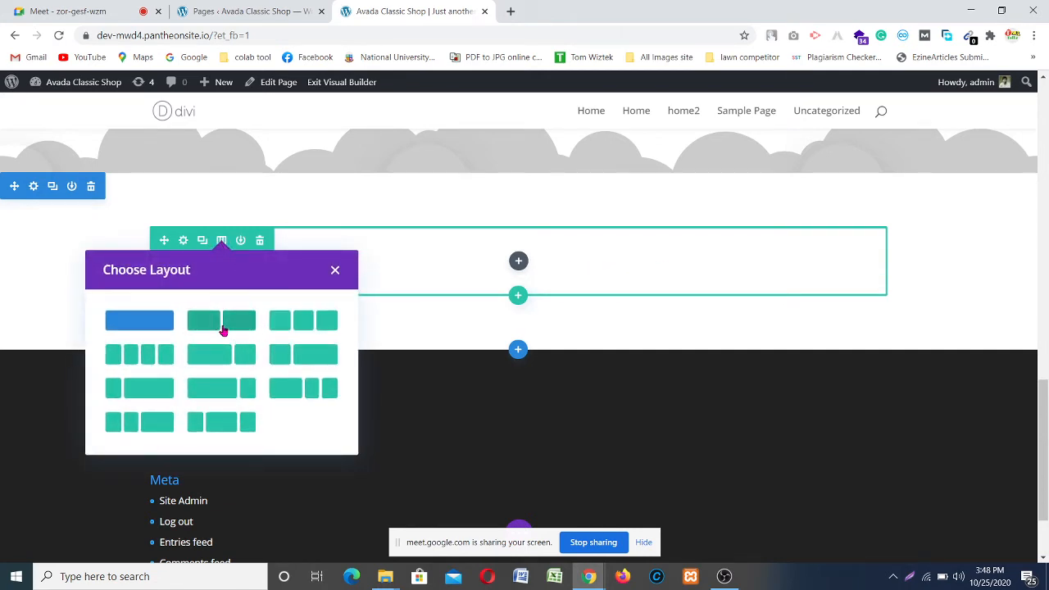
left_click(227, 328)
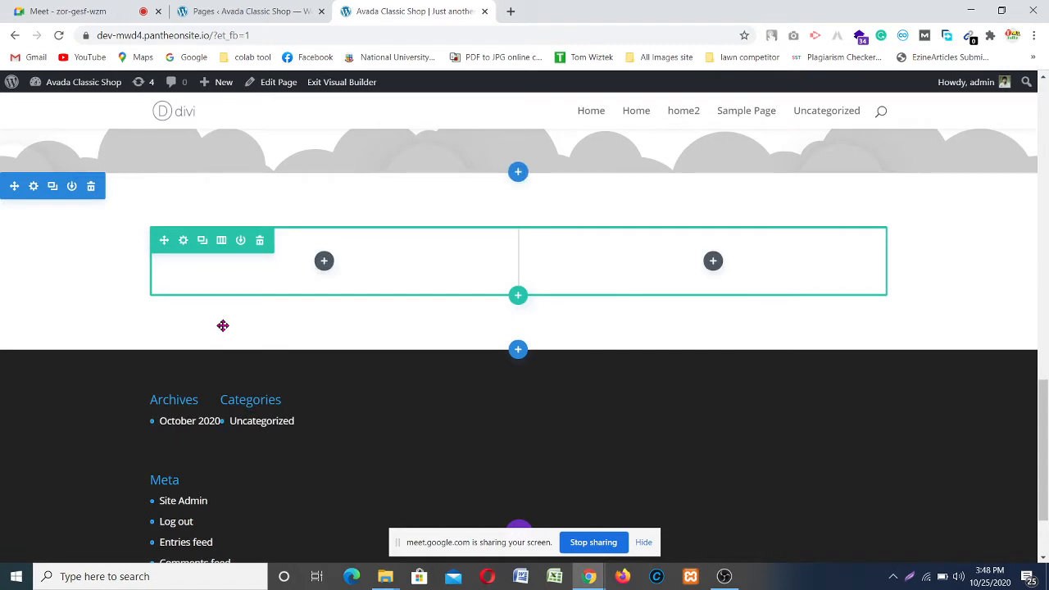
left_click(325, 261)
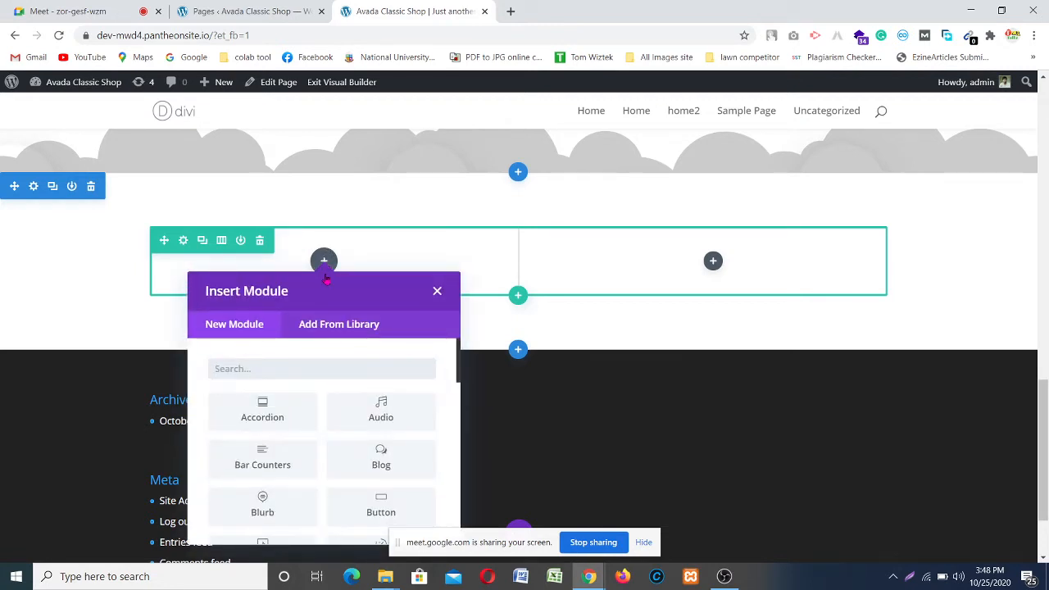
scroll(274, 504, "down", 1)
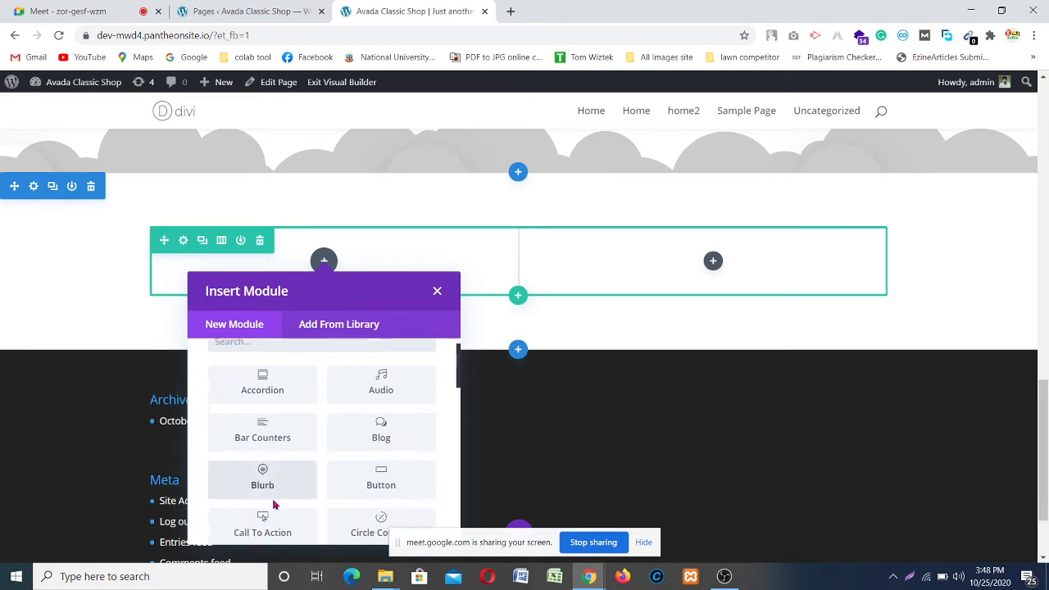
scroll(275, 505, "down", 2)
left_click(271, 491)
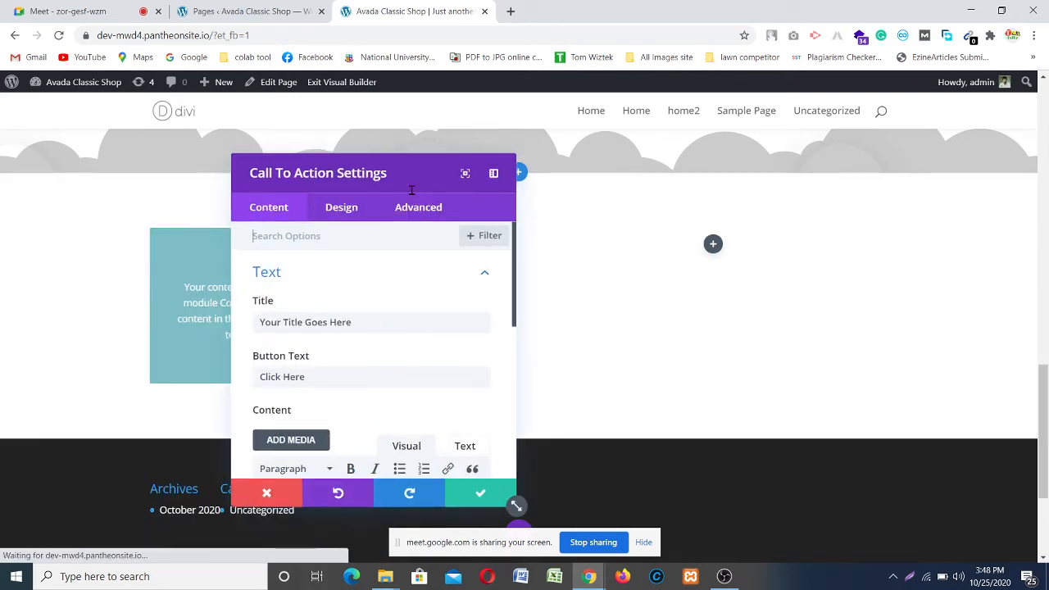
Step: Replace the call-to-action title with 'I am Dedicated To work My All Project'
left_click_drag(414, 176, 846, 174)
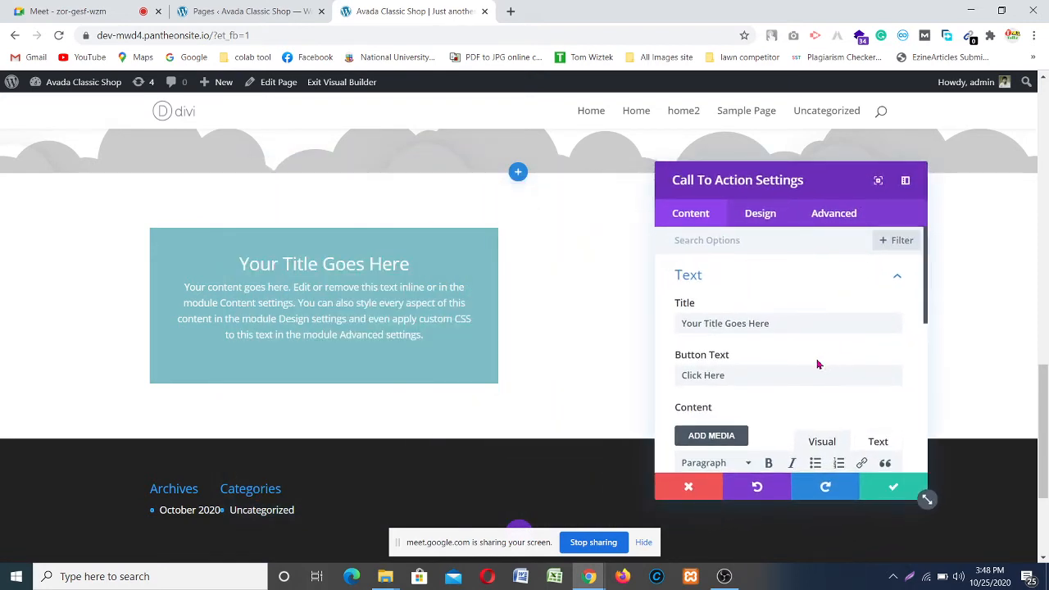
triple_click(786, 322)
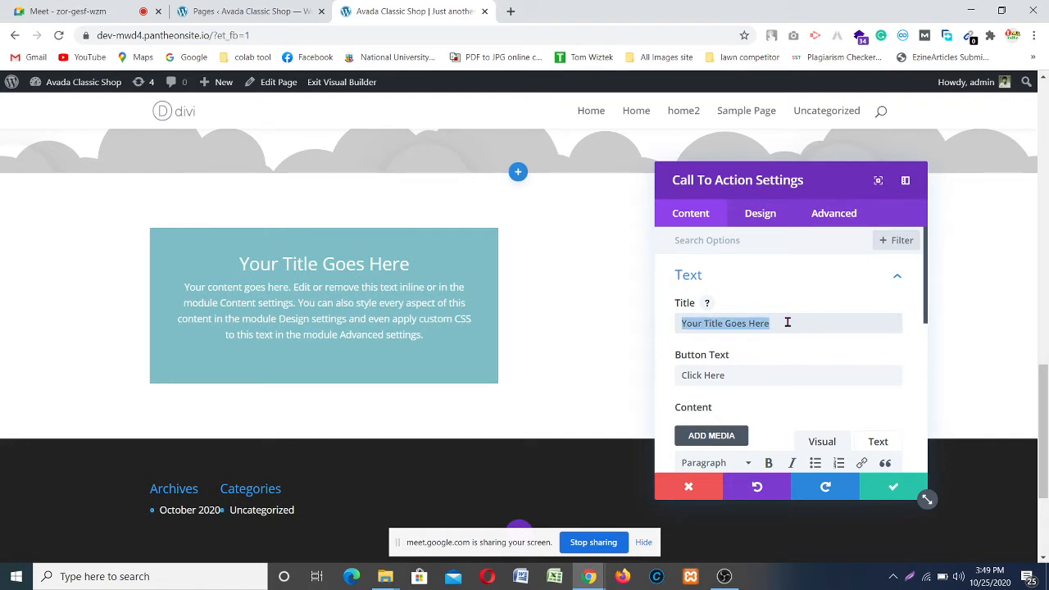
type("I am Des")
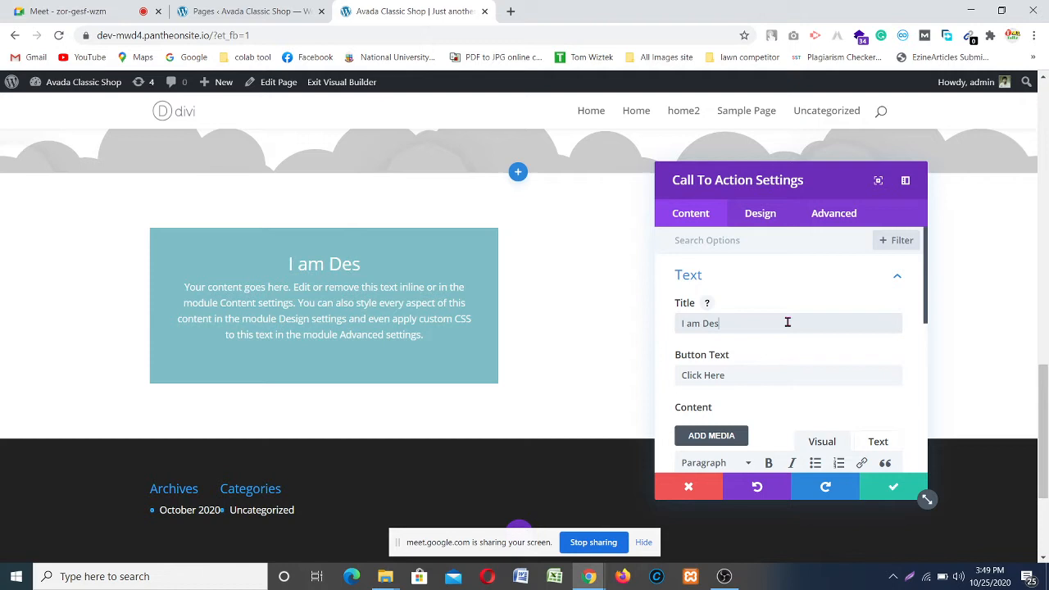
key("BackSpace")
type("dicated")
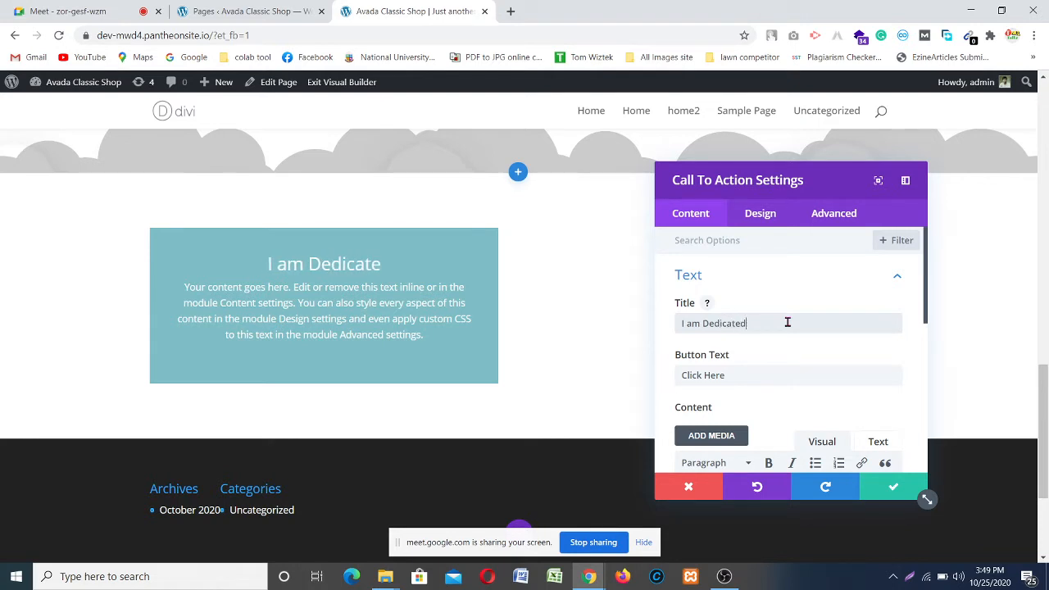
type(" To wo")
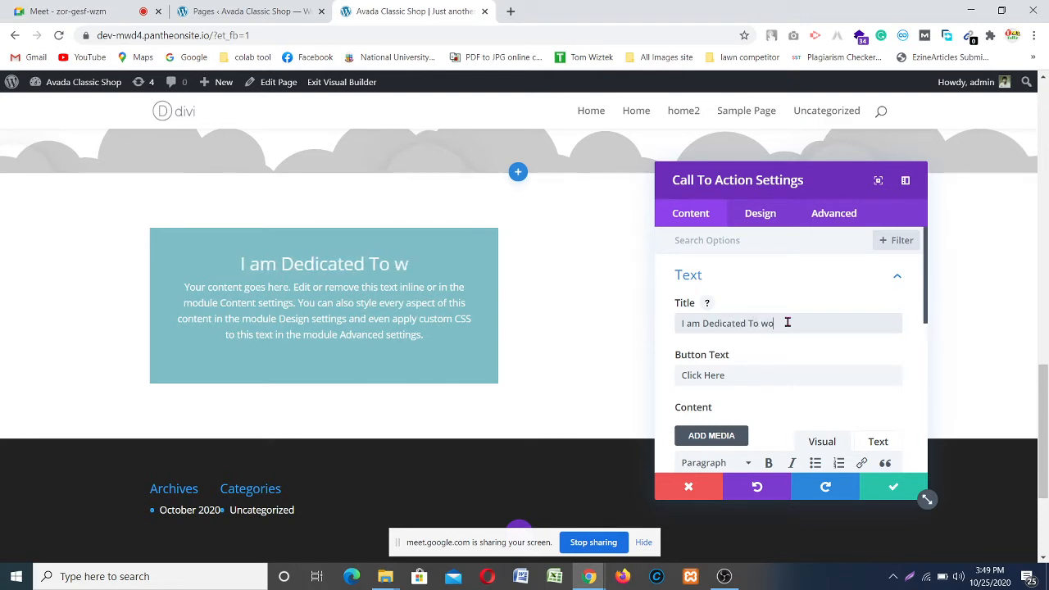
type("rk")
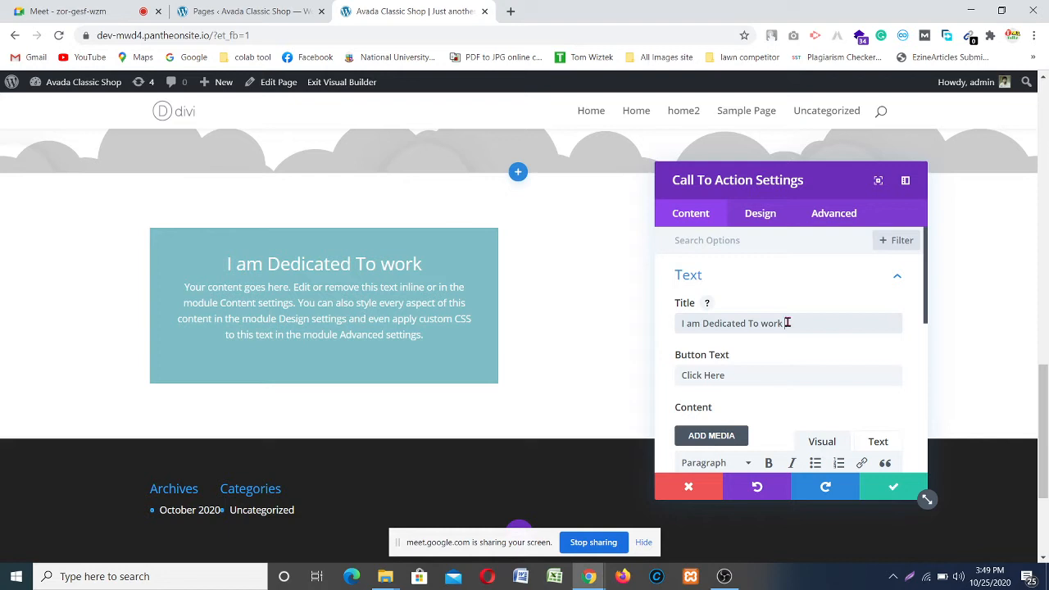
type("My ")
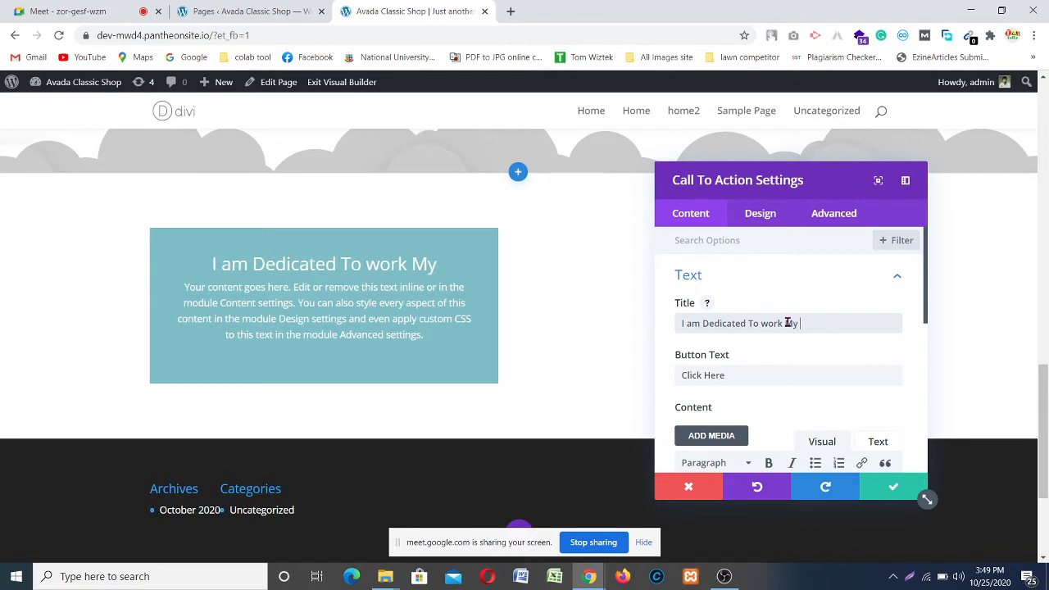
type("Ak")
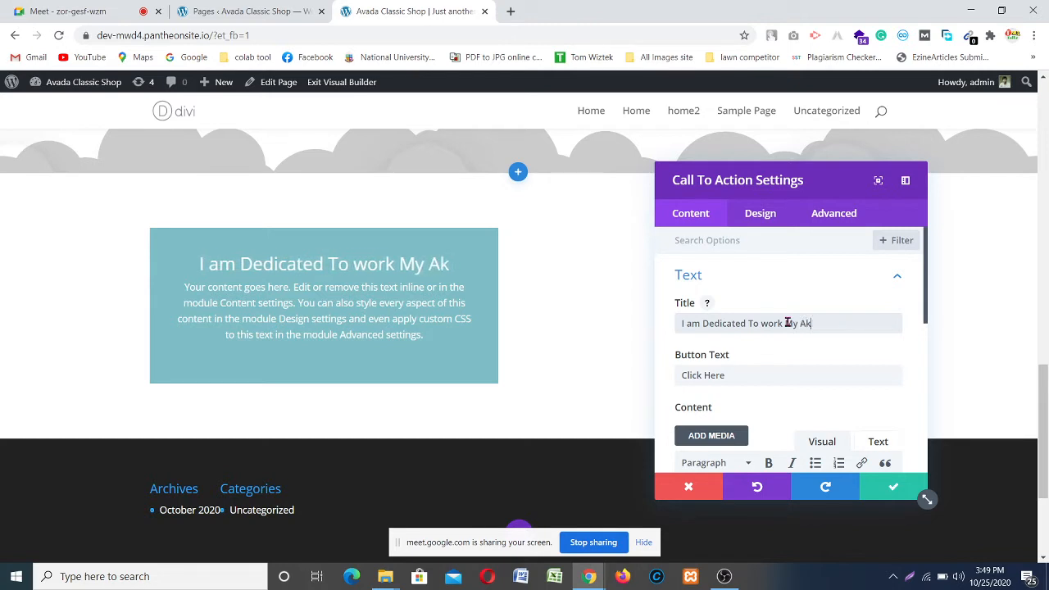
key("BackSpace")
type("ll Project")
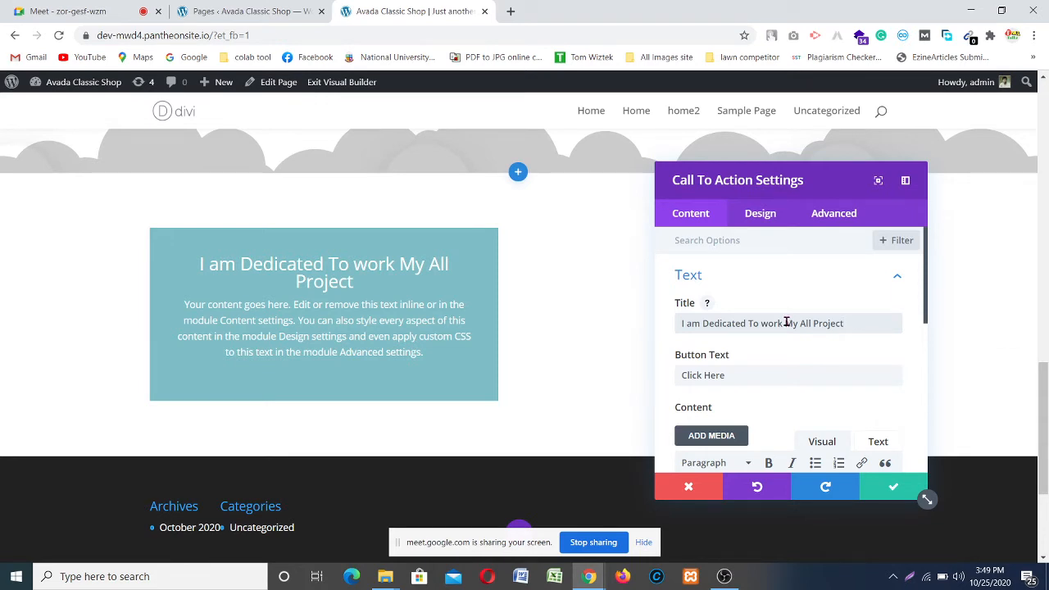
Step: Replace the default button text and review the body paragraph text
left_click(730, 375)
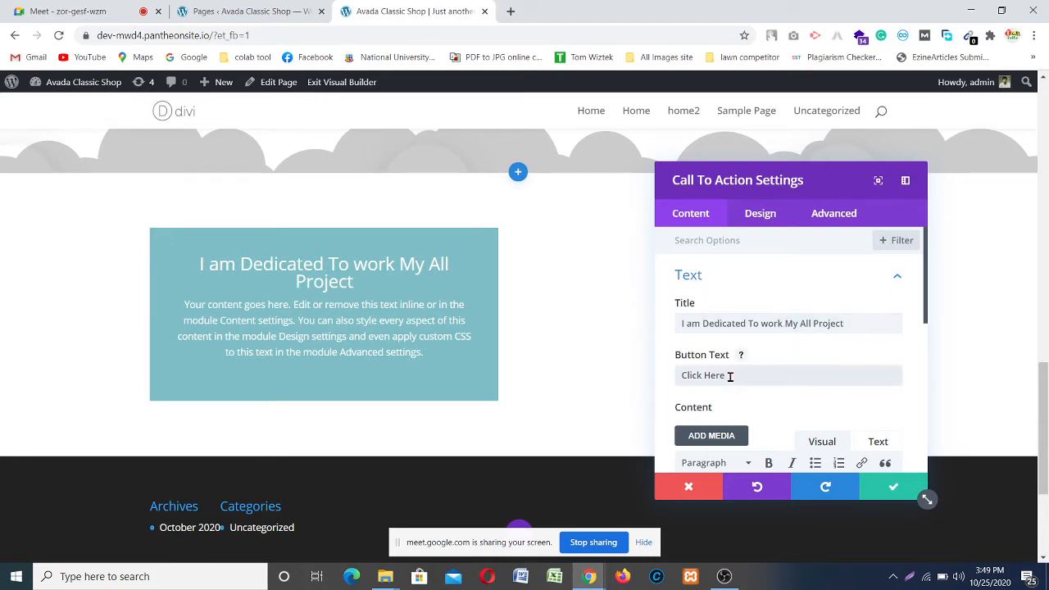
key("BackSpace")
key("BackSpace")
key("BackSpace")
key("BackSpace")
key("BackSpace")
type("Geyt")
type("To")
scroll(721, 352, "down", 6)
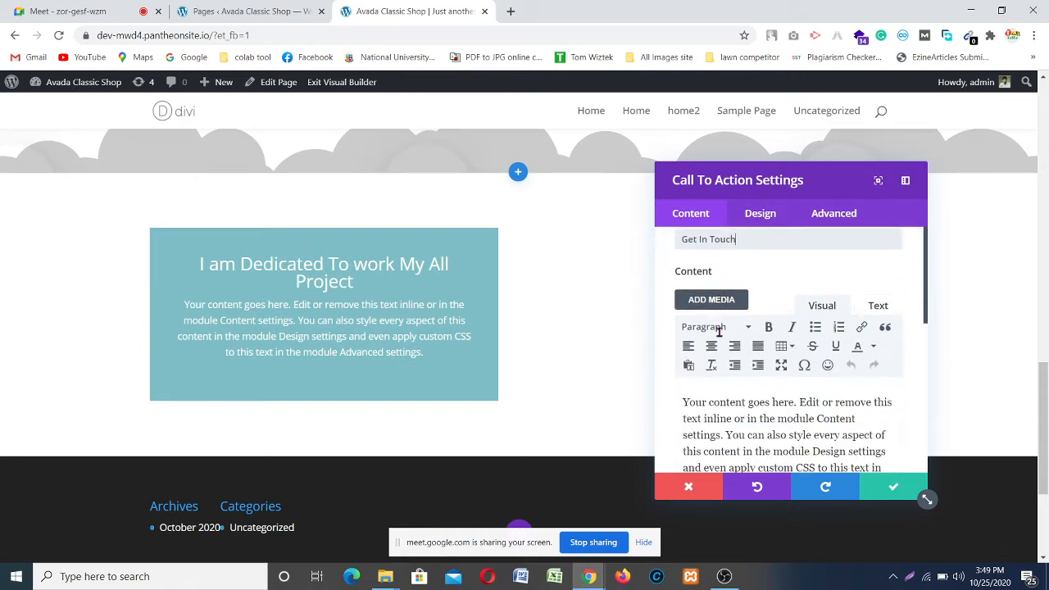
scroll(780, 410, "down", 1)
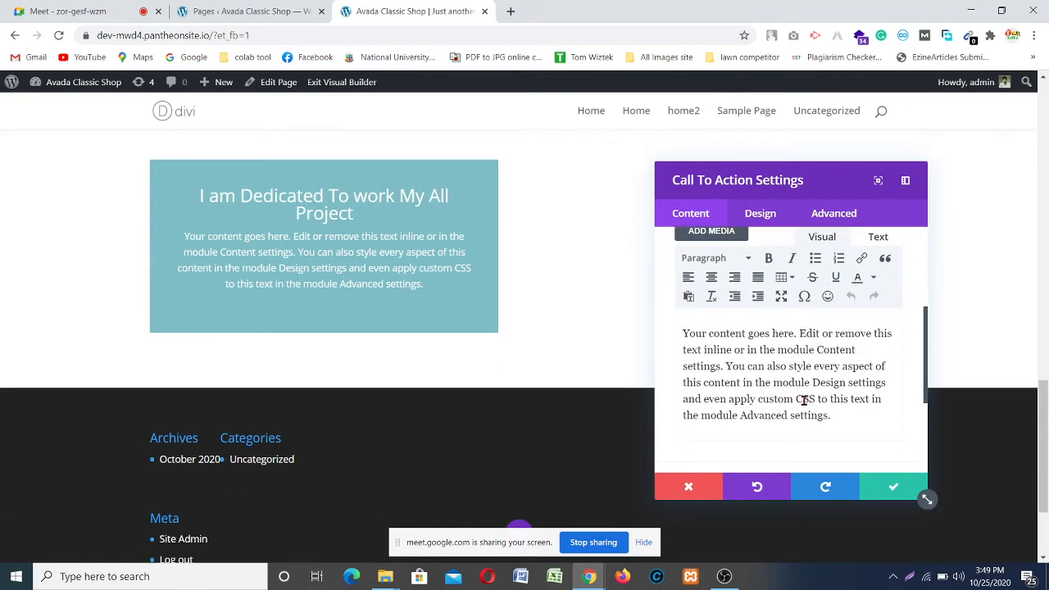
left_click(815, 382)
left_click(842, 417, "shift")
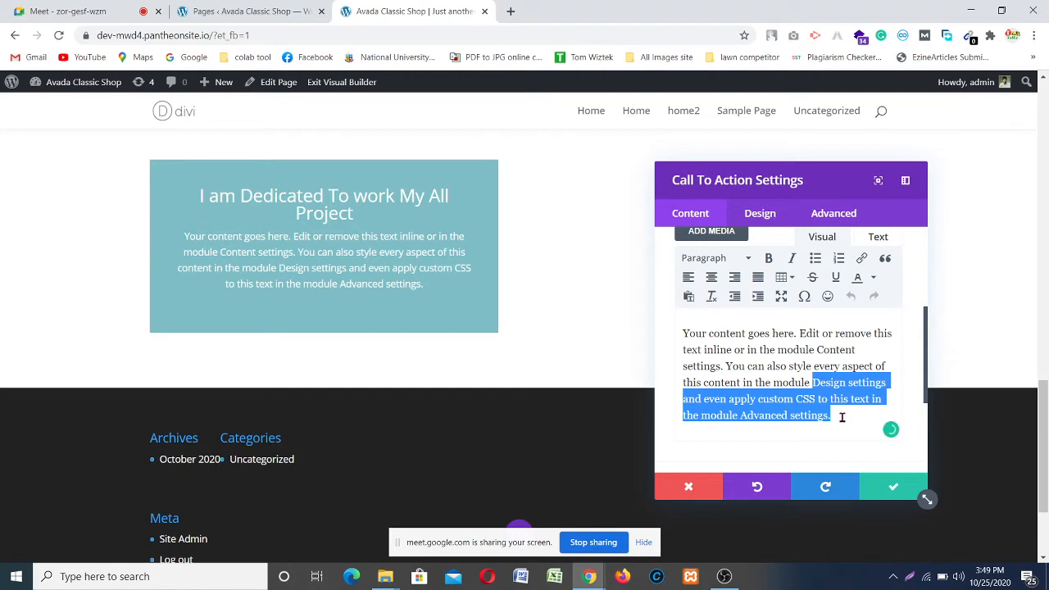
left_click(842, 417)
scroll(786, 414, "down", 3)
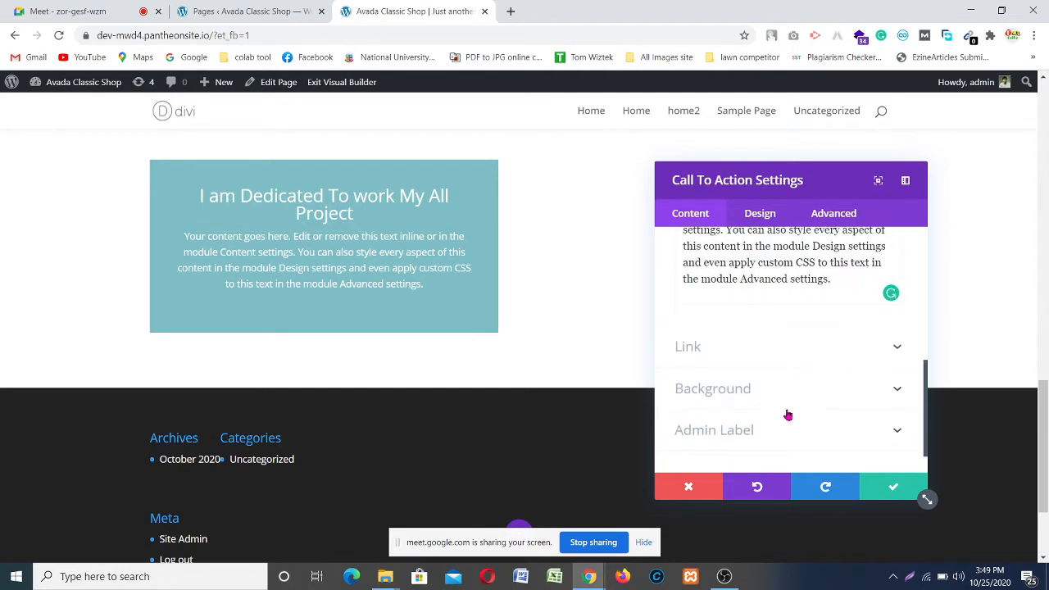
Step: Set the Button URL under Link to #
left_click(739, 346)
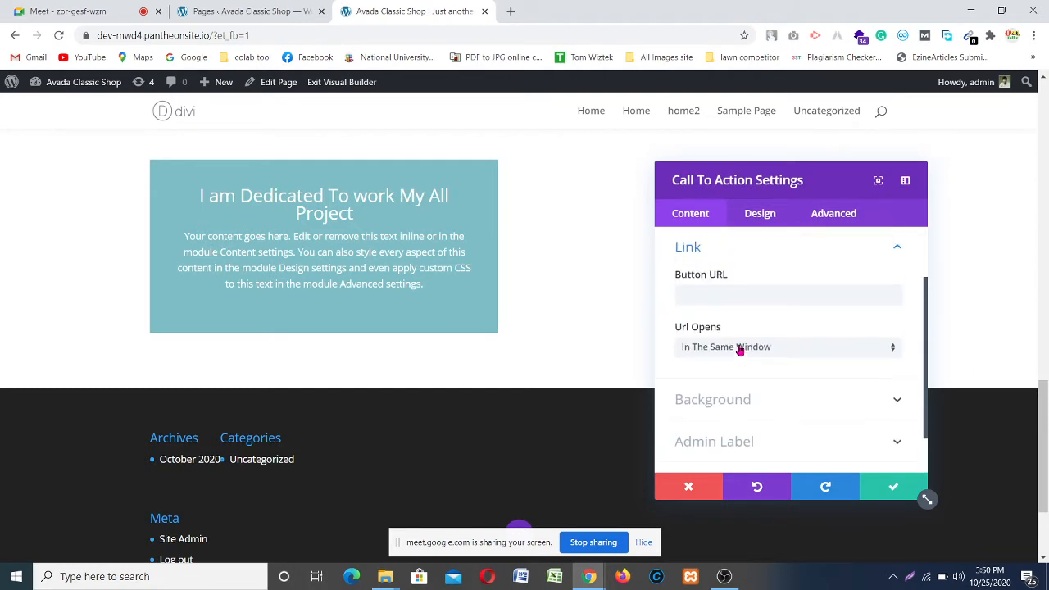
scroll(753, 363, "down", 3)
scroll(756, 360, "up", 2)
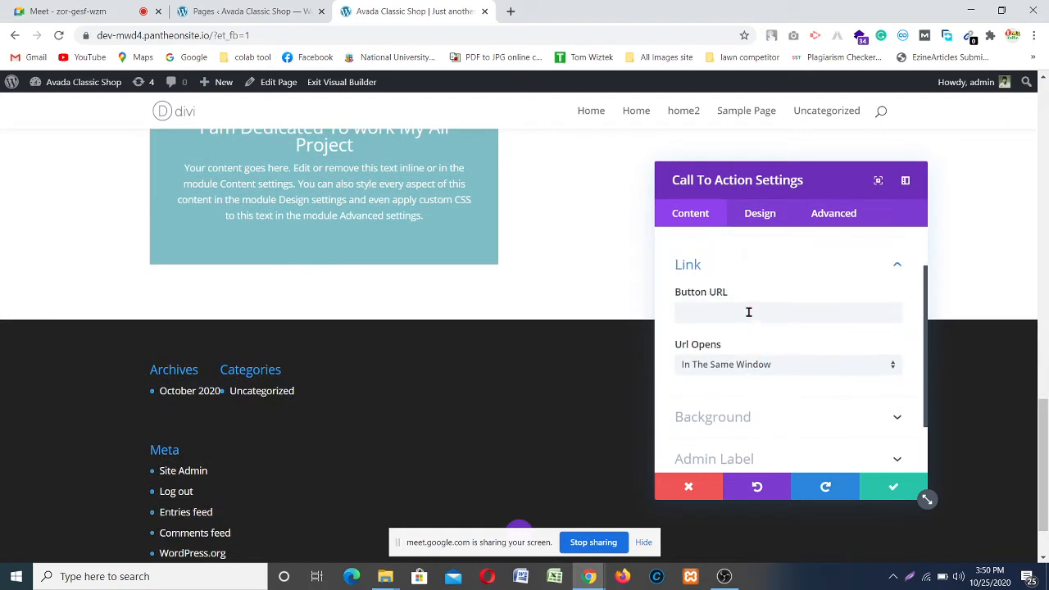
left_click(749, 312)
left_click(718, 341)
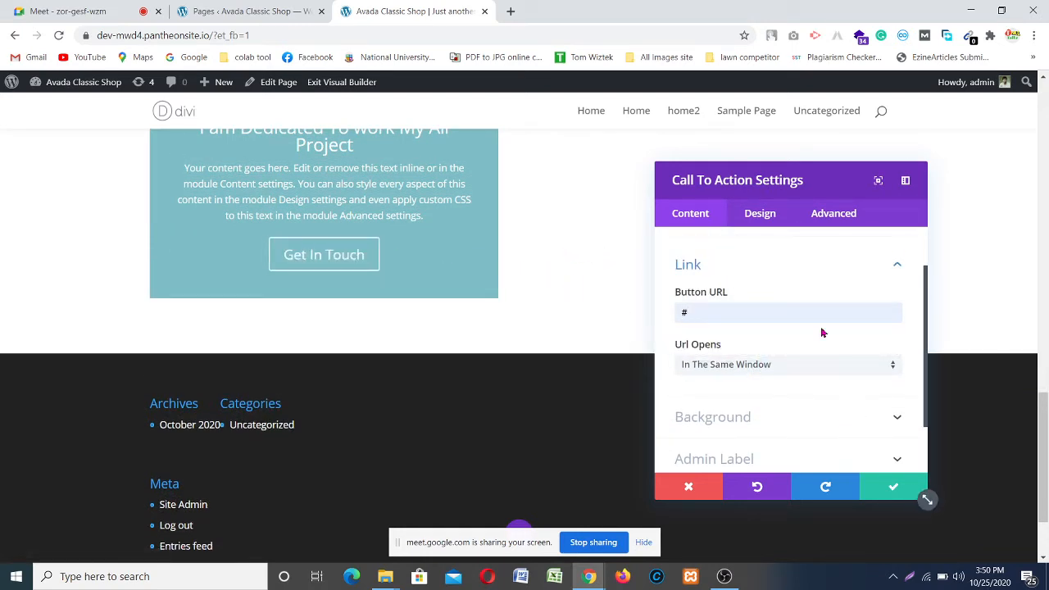
scroll(770, 451, "down", 2)
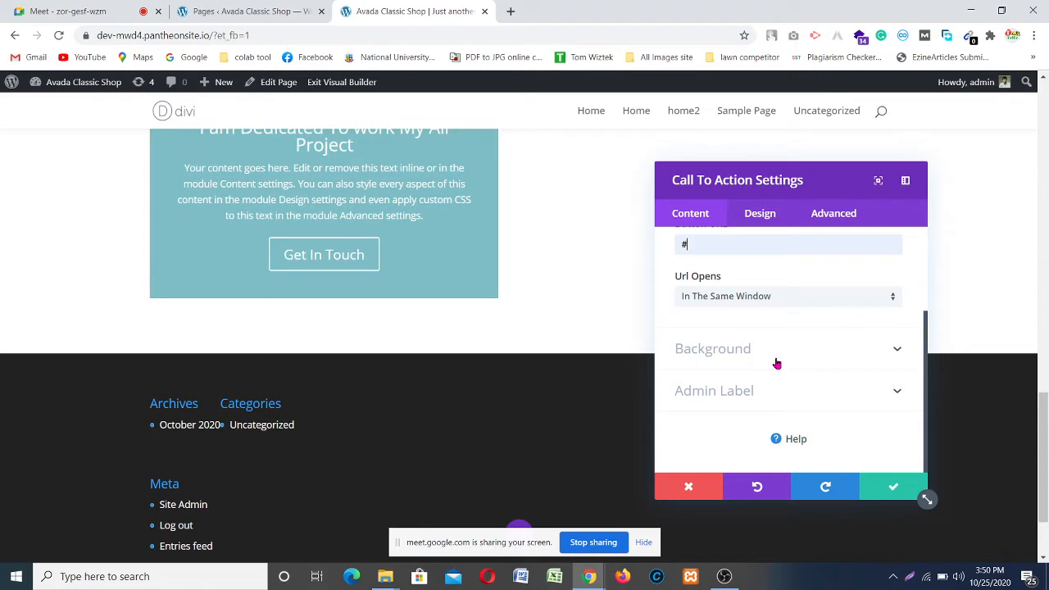
Step: Set the call-to-action background colour to black (#000000)
left_click(776, 363)
scroll(762, 366, "down", 2)
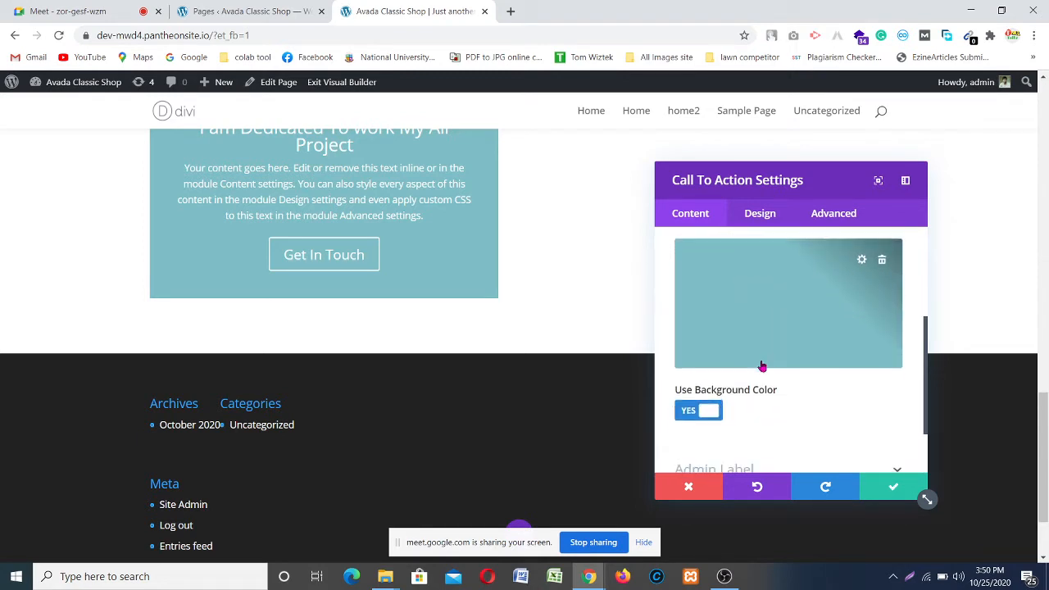
scroll(771, 318, "up", 1)
scroll(749, 382, "down", 2)
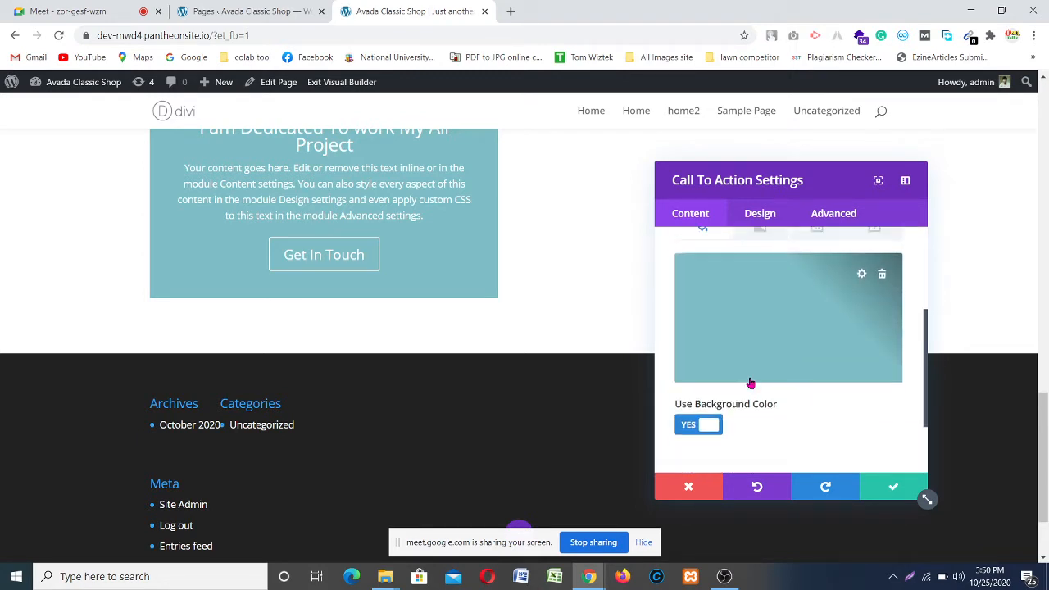
scroll(718, 396, "up", 1)
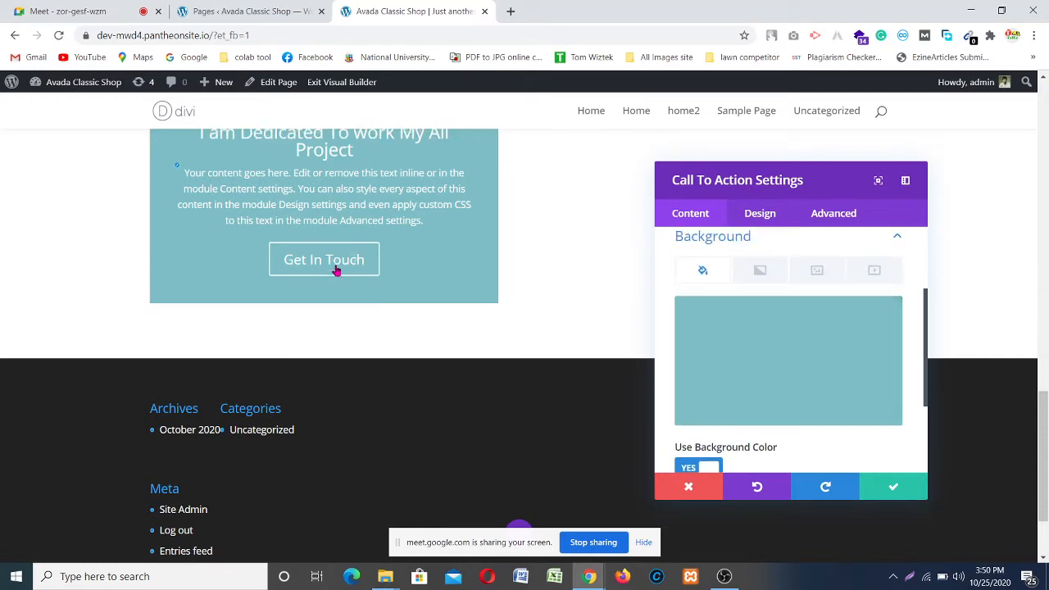
scroll(346, 270, "up", 3)
scroll(347, 270, "down", 1)
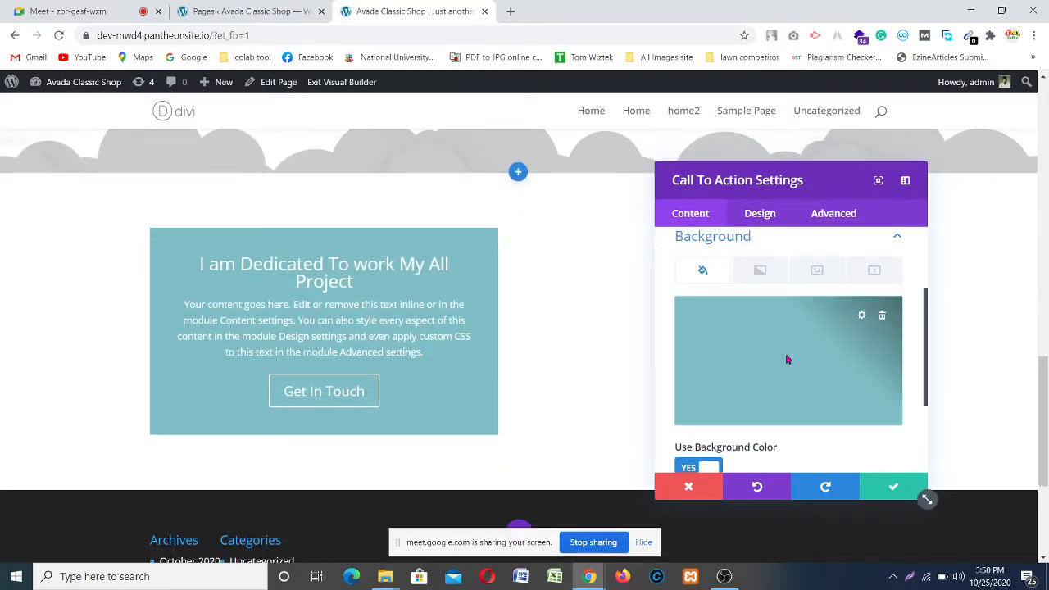
left_click(788, 360)
left_click(692, 429)
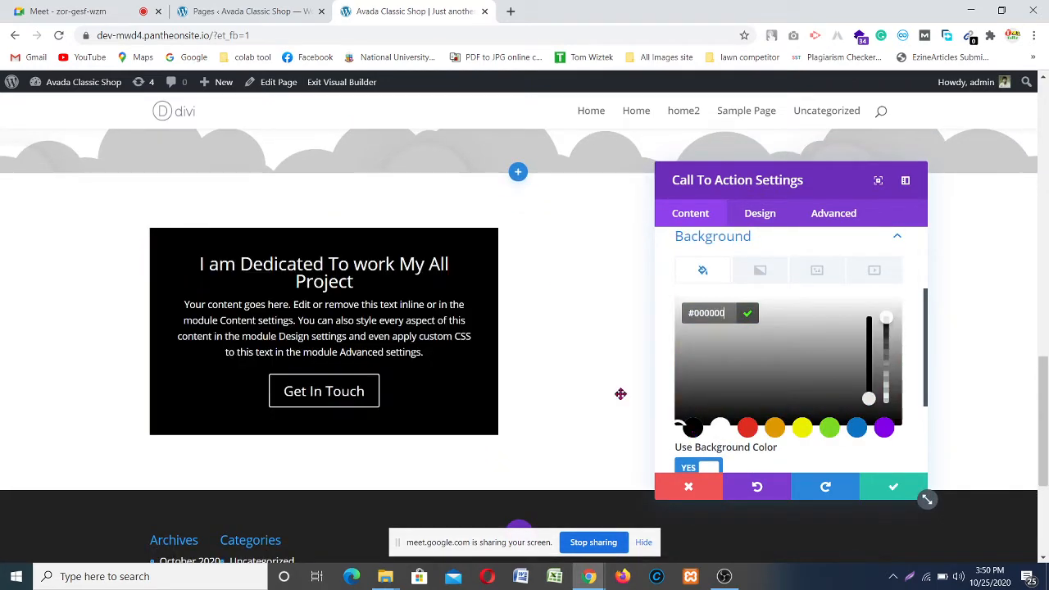
left_click(758, 214)
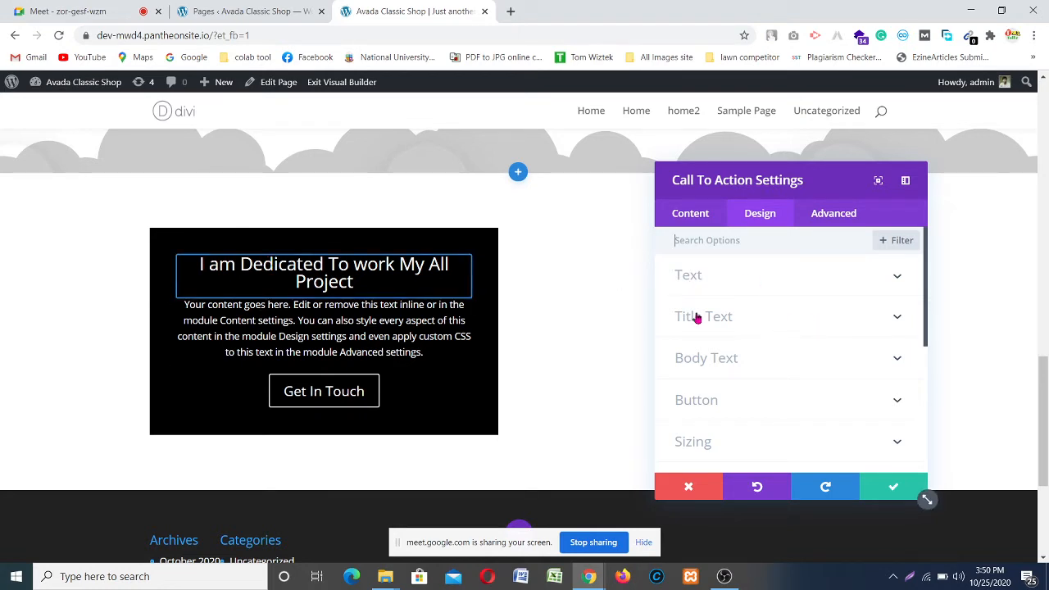
Step: Make the title font Georgia, Bold weight, and left-aligned
left_click(795, 321)
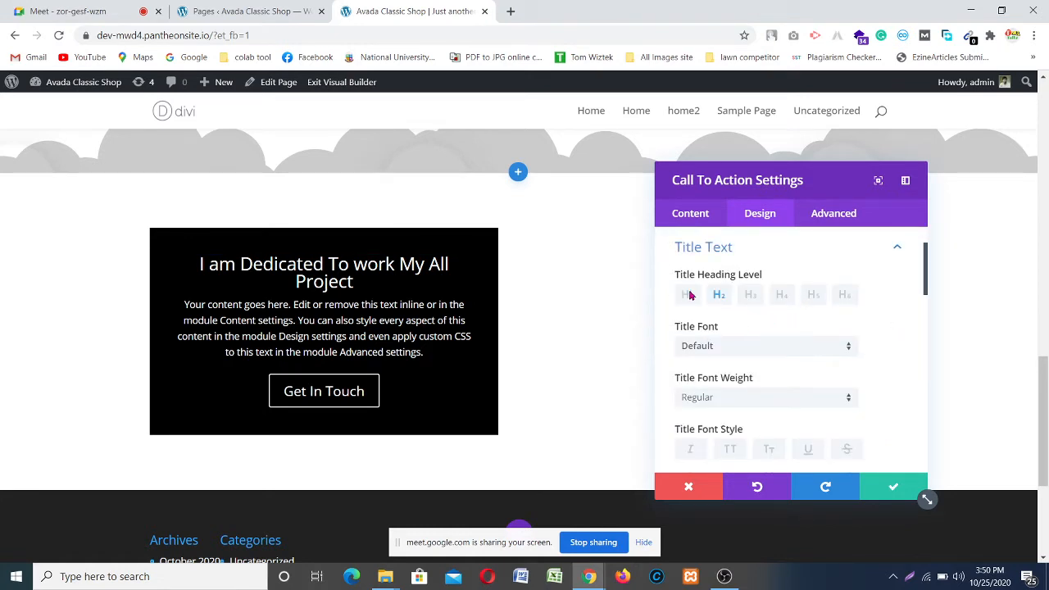
left_click(718, 348)
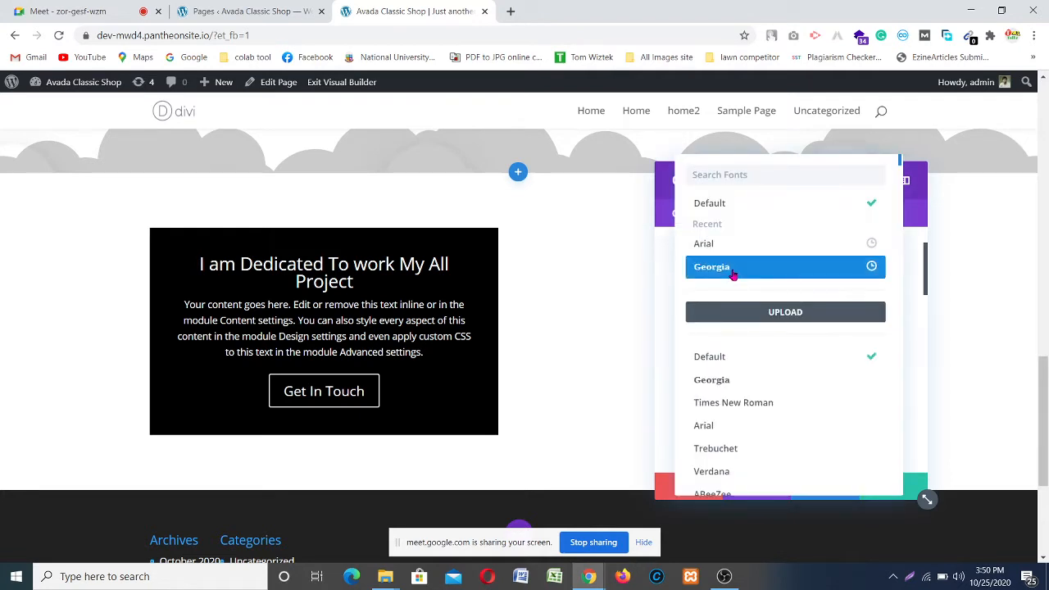
left_click(734, 270)
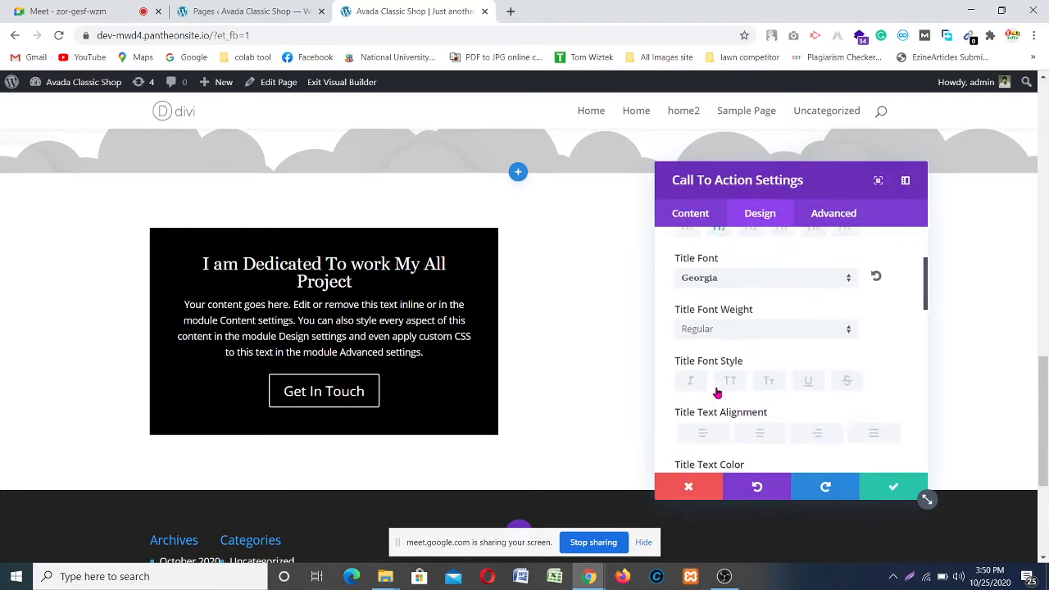
scroll(718, 393, "down", 1)
left_click(741, 328)
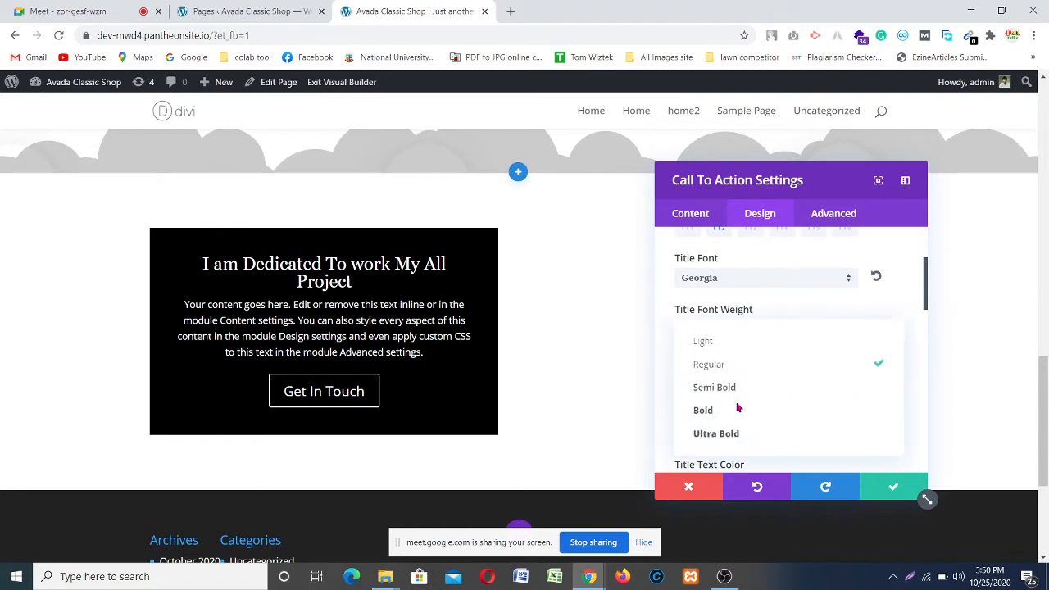
left_click(713, 418)
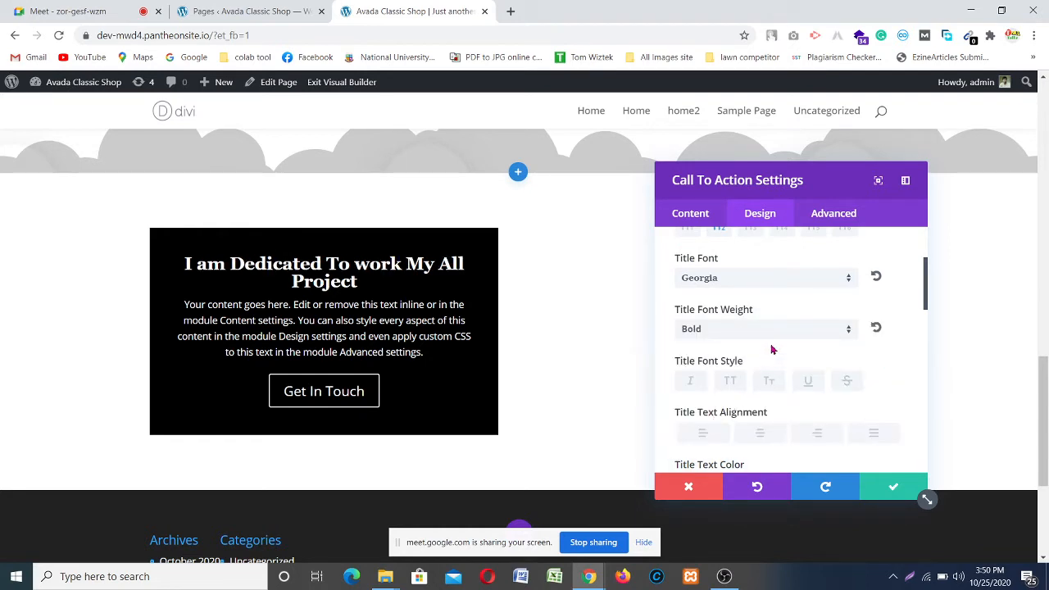
scroll(756, 344, "down", 1)
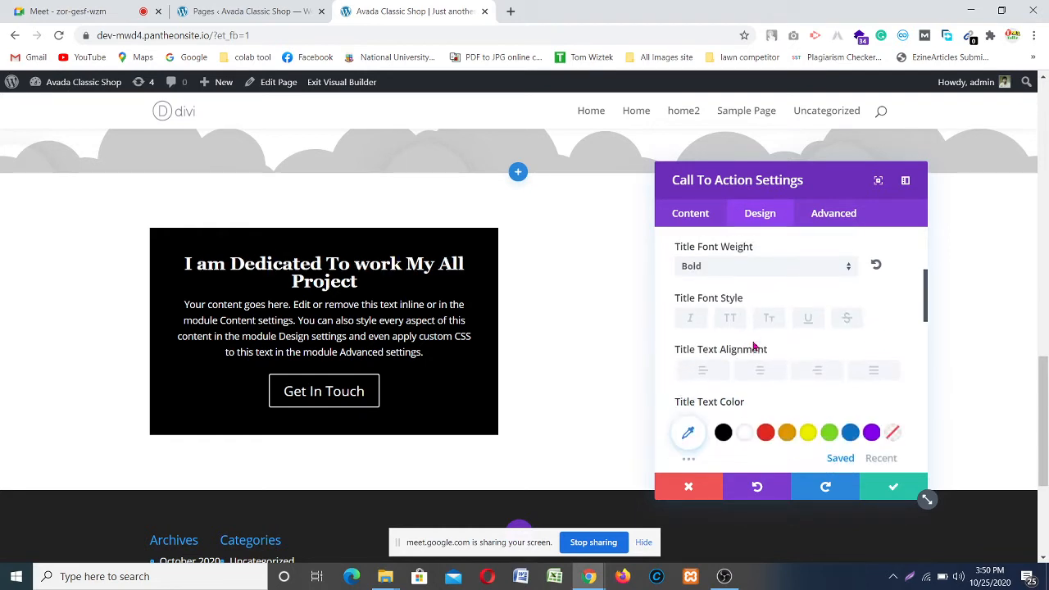
left_click(701, 365)
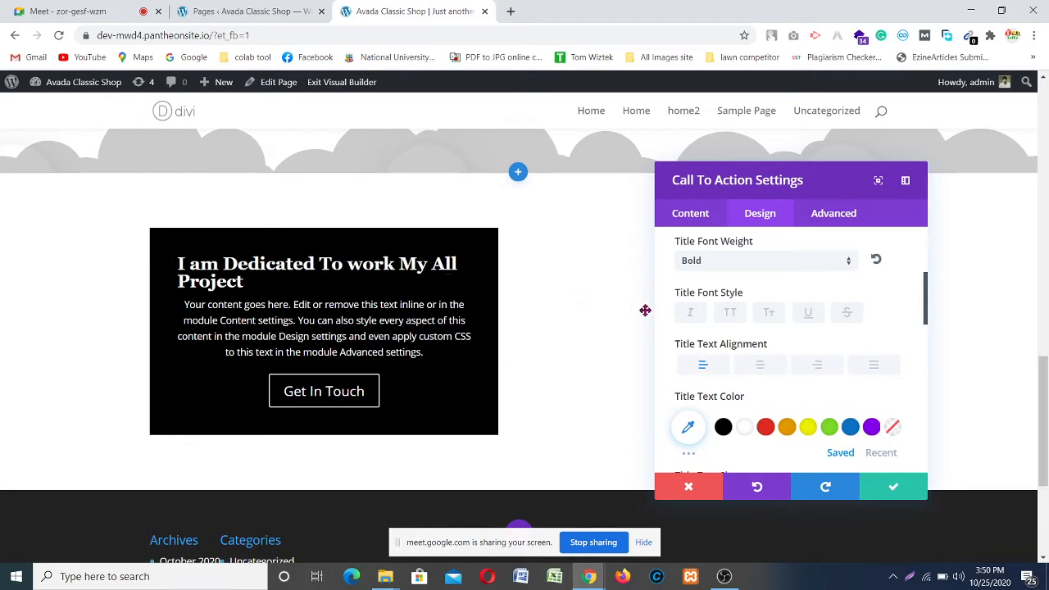
Step: Set the title text size to 40px and line height to 1.2em
scroll(712, 304, "down", 1)
scroll(711, 303, "down", 1)
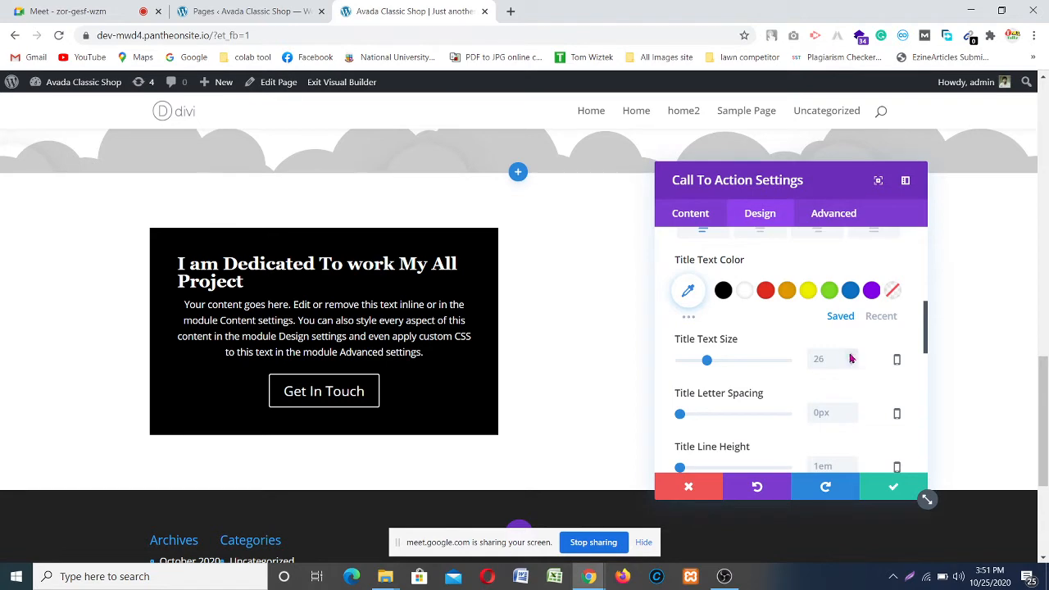
left_click(853, 356)
left_click(852, 356)
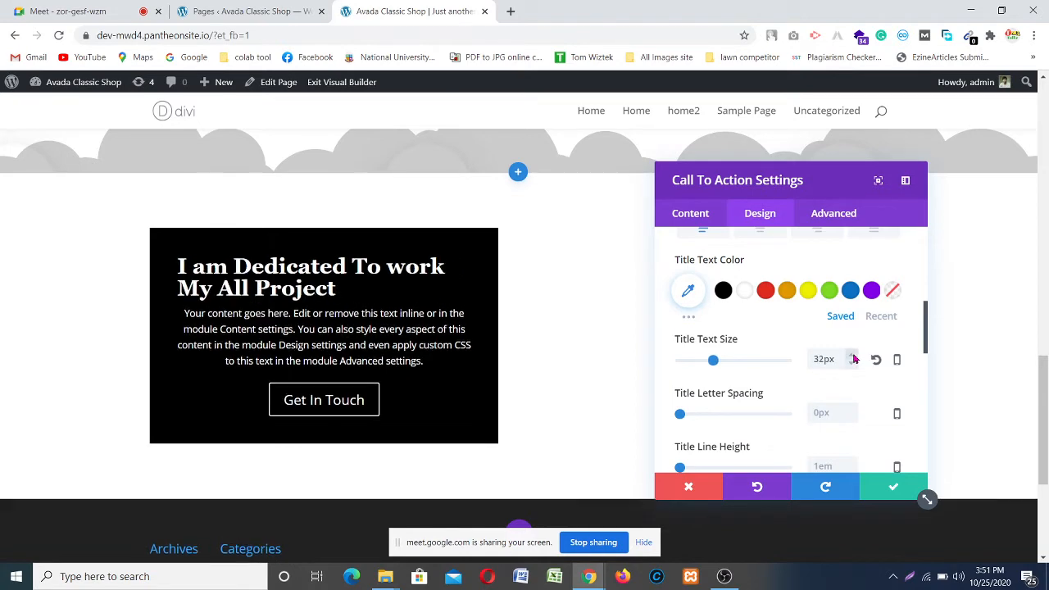
left_click(853, 356)
left_click(853, 356)
left_click(853, 356)
left_click(853, 357)
left_click(853, 356)
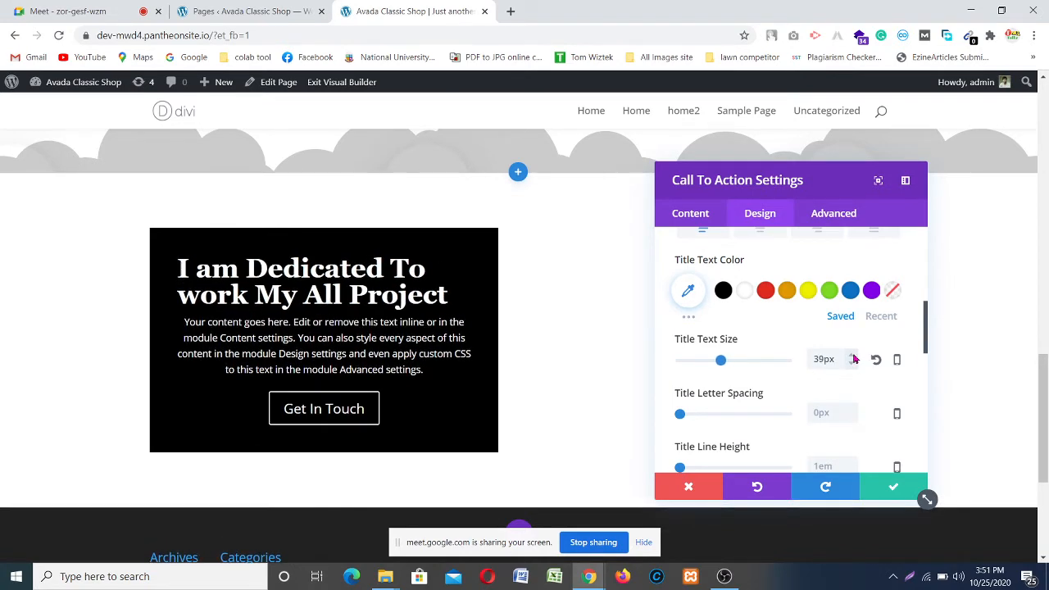
left_click(853, 357)
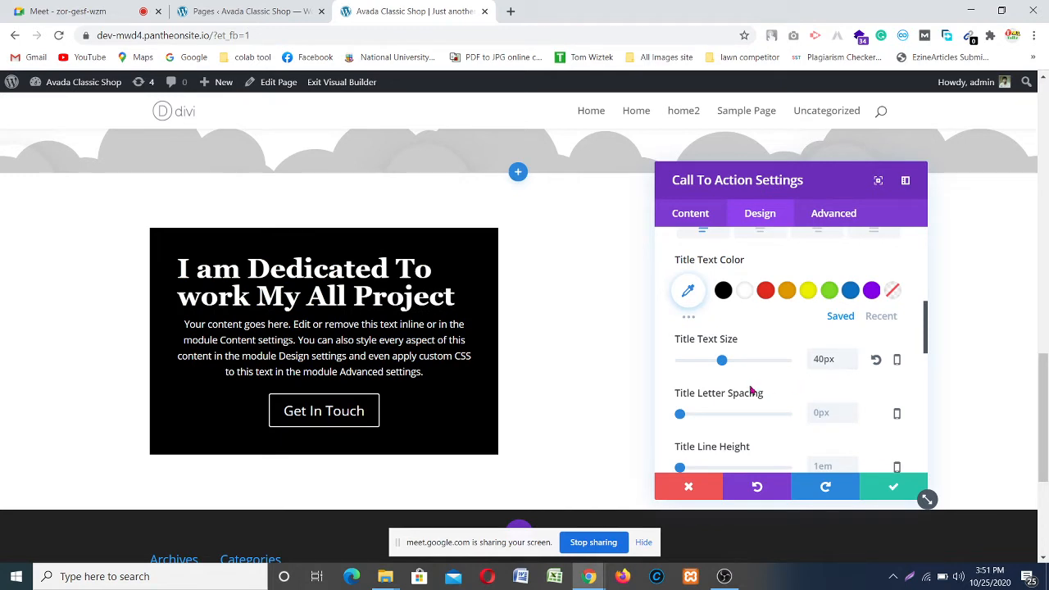
scroll(732, 395, "down", 1)
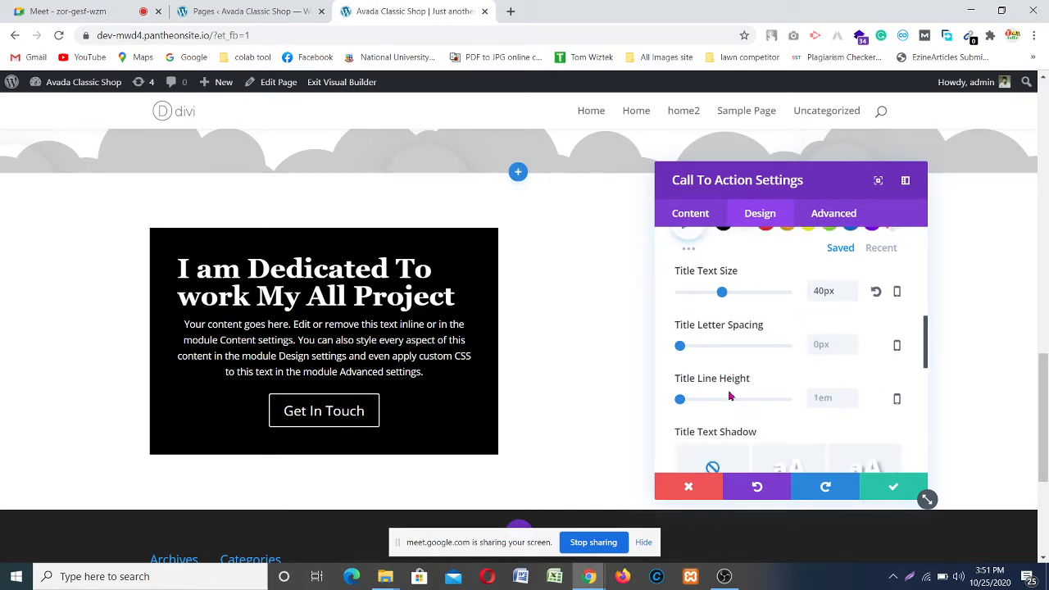
left_click(852, 397)
left_click(853, 396)
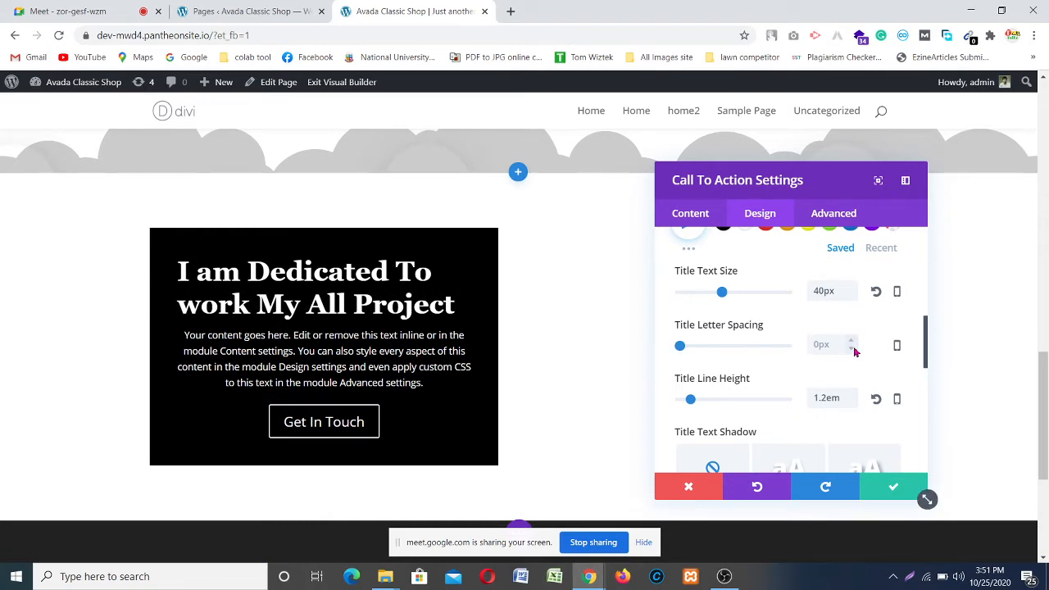
scroll(853, 352, "up", 1)
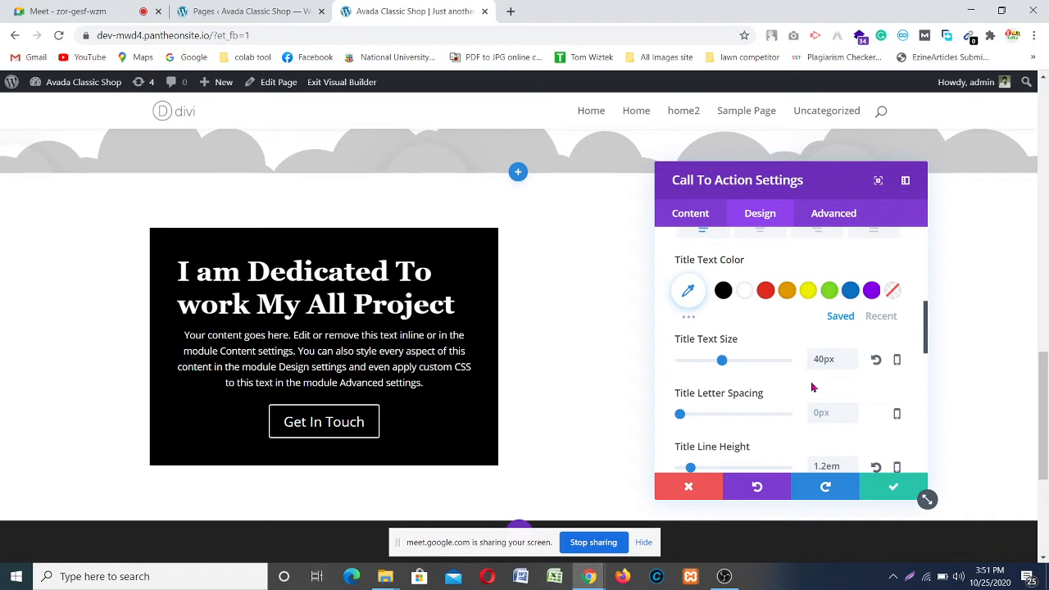
scroll(810, 387, "down", 1)
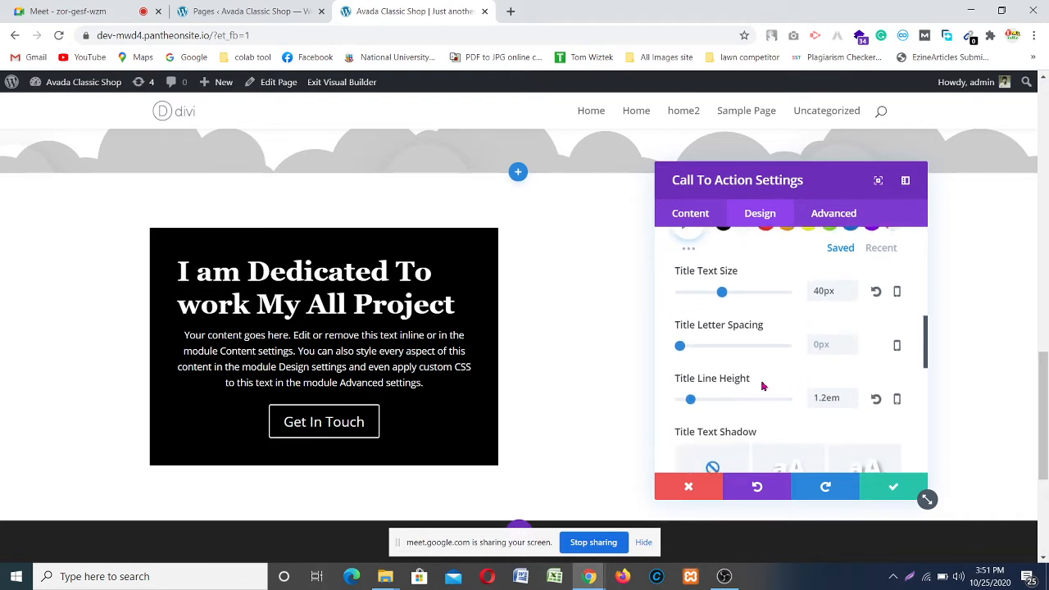
scroll(761, 386, "down", 1)
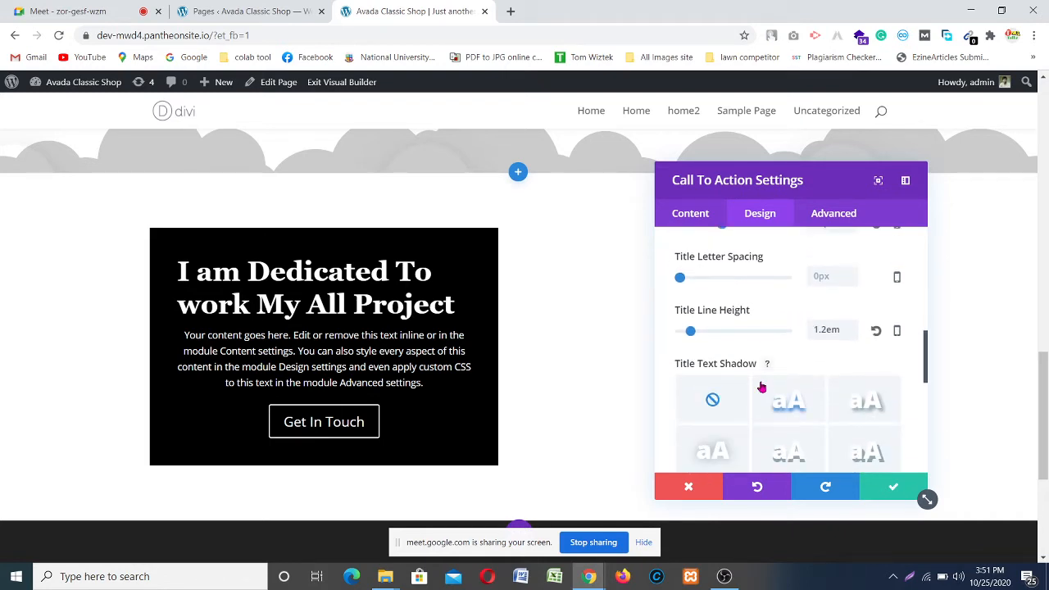
scroll(761, 386, "down", 2)
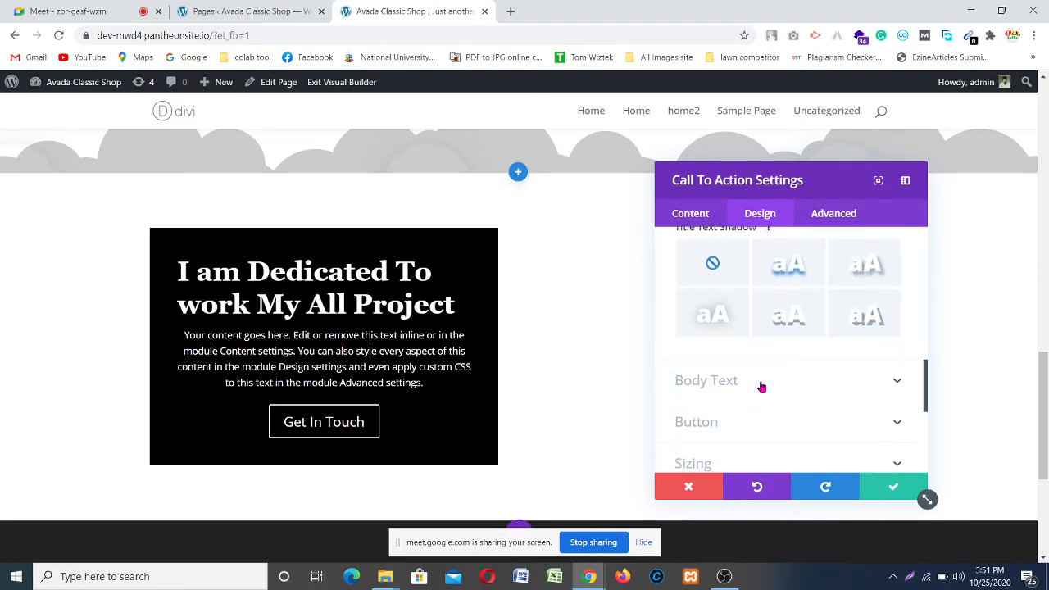
Step: Set the body font to Georgia and left-align the body text
left_click(788, 386)
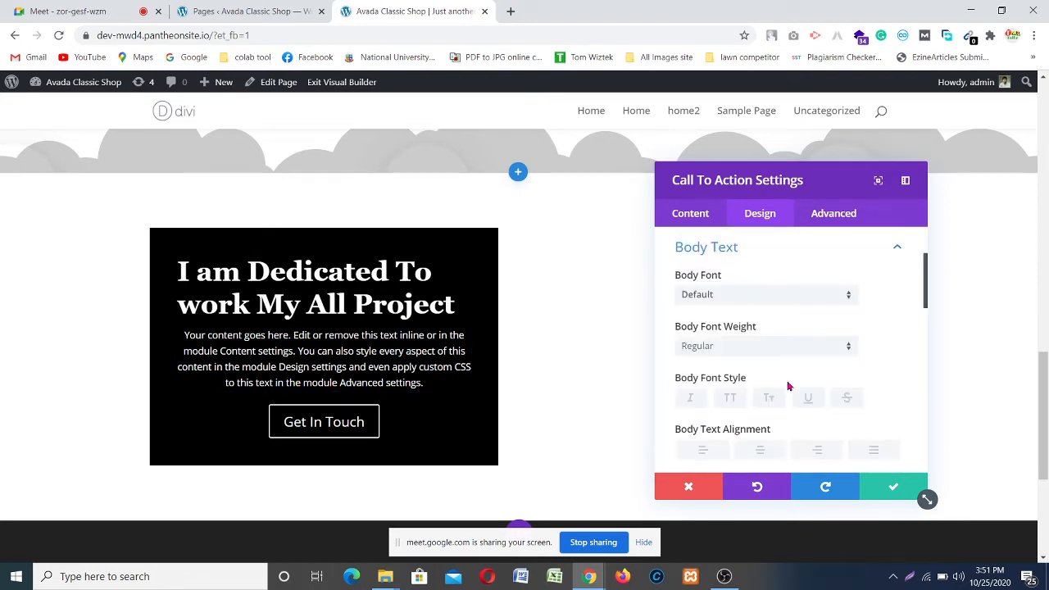
left_click(753, 297)
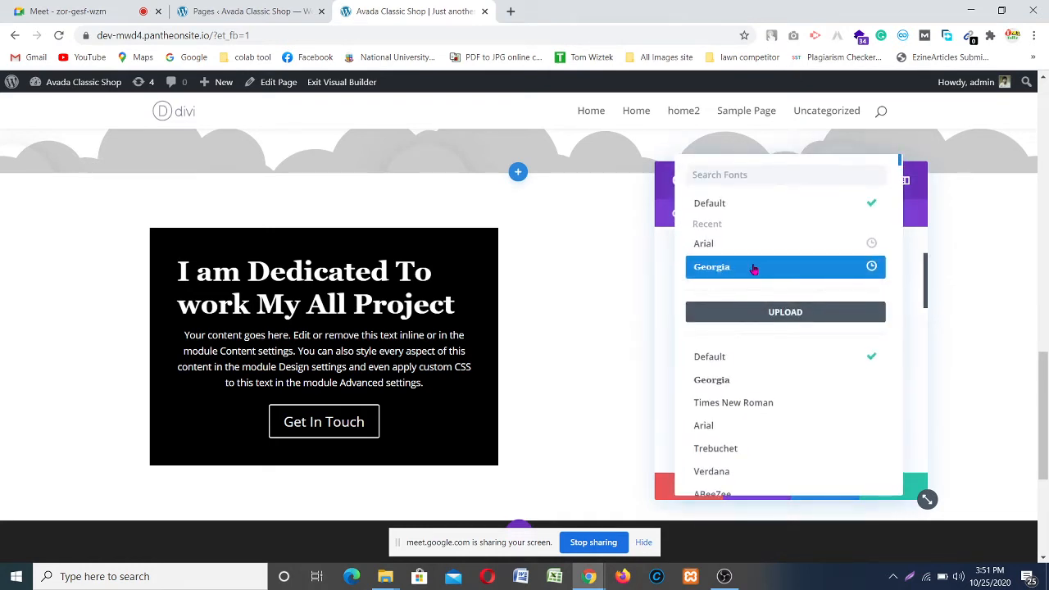
left_click(753, 268)
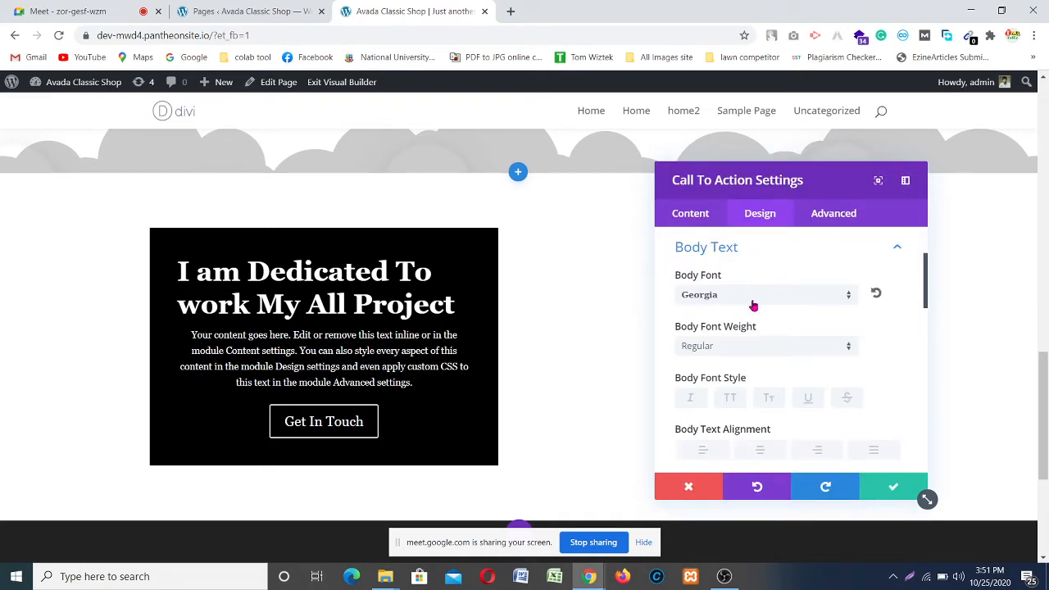
scroll(761, 349, "down", 1)
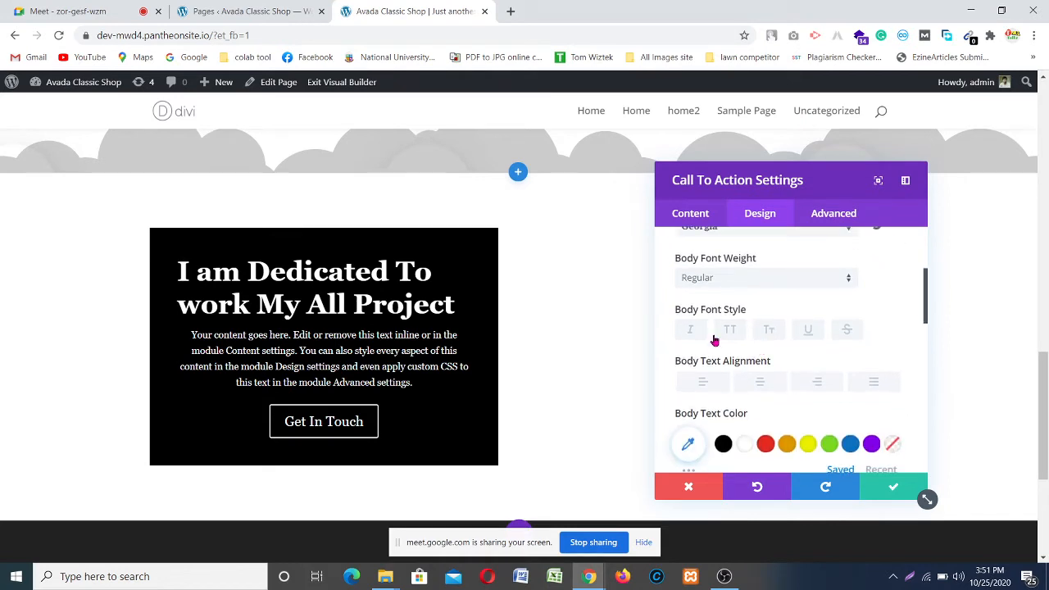
scroll(714, 339, "down", 1)
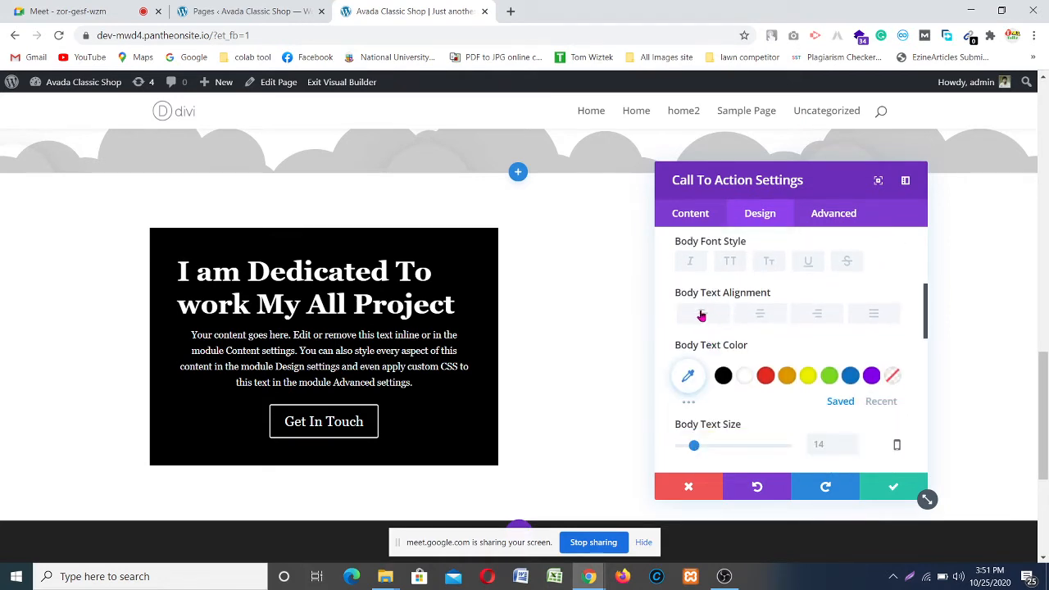
left_click(702, 312)
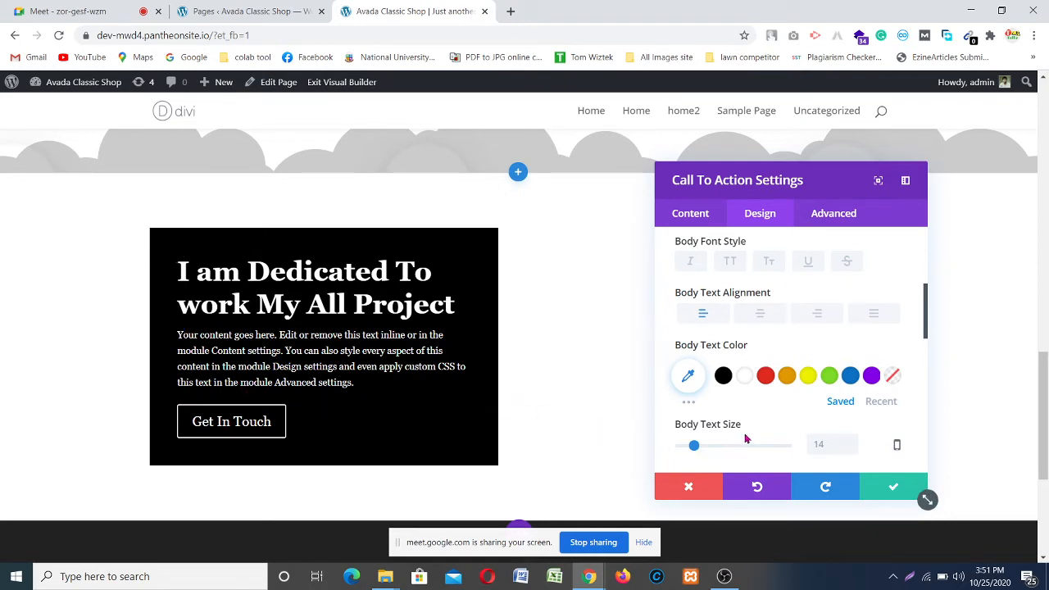
Step: Raise the body text size to 18px
scroll(745, 439, "down", 1)
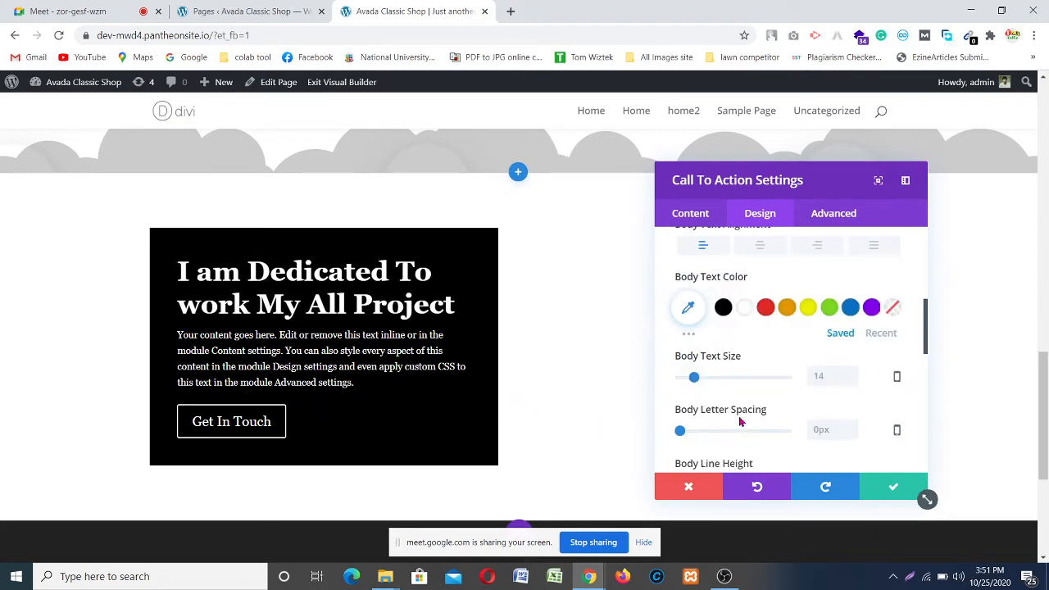
left_click(849, 373)
left_click(849, 373)
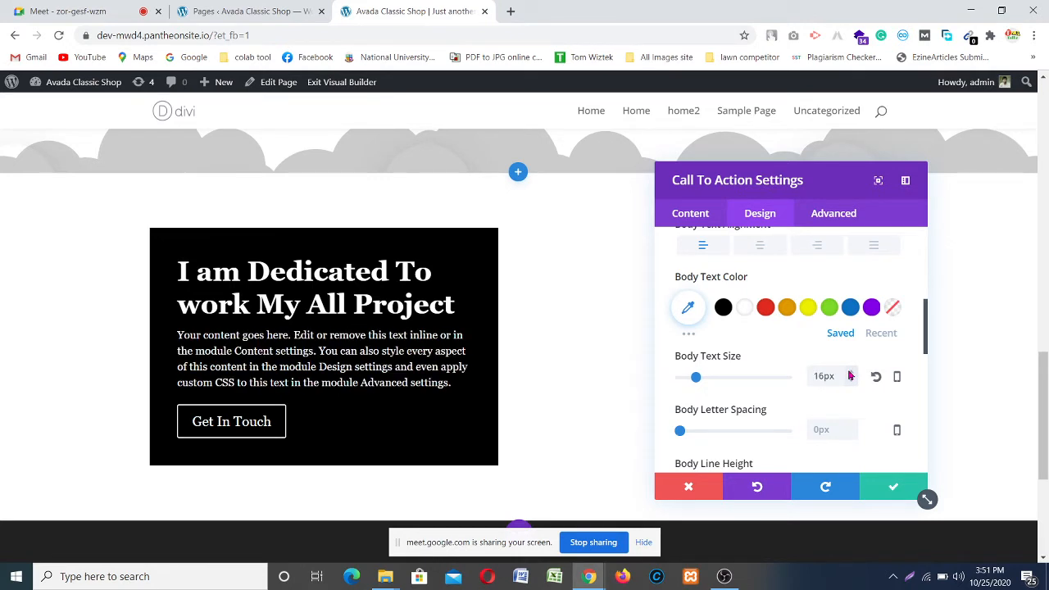
left_click(850, 372)
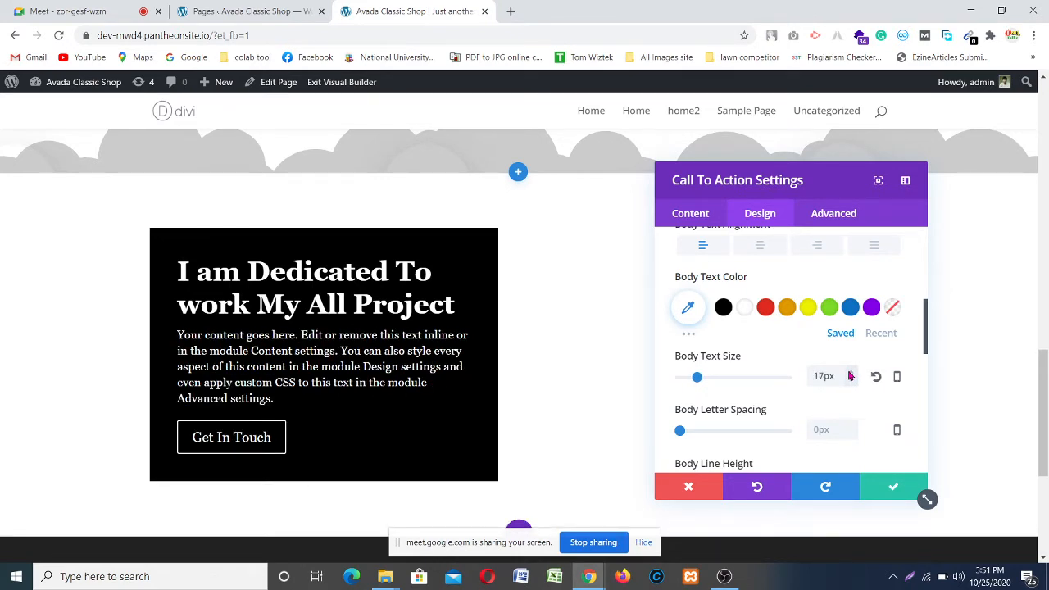
left_click(849, 372)
scroll(794, 385, "down", 1)
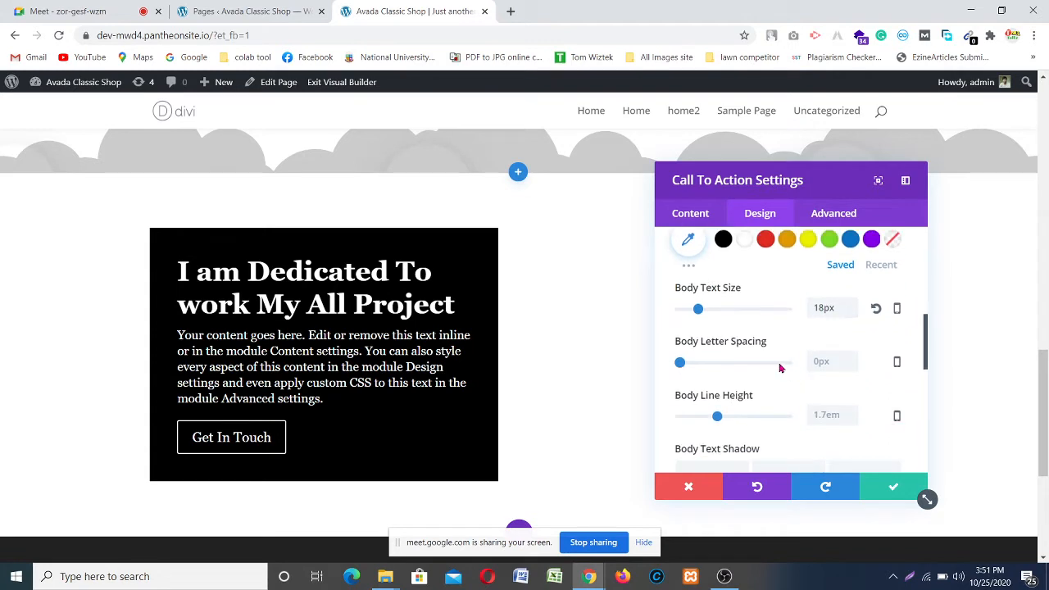
scroll(780, 368, "down", 2)
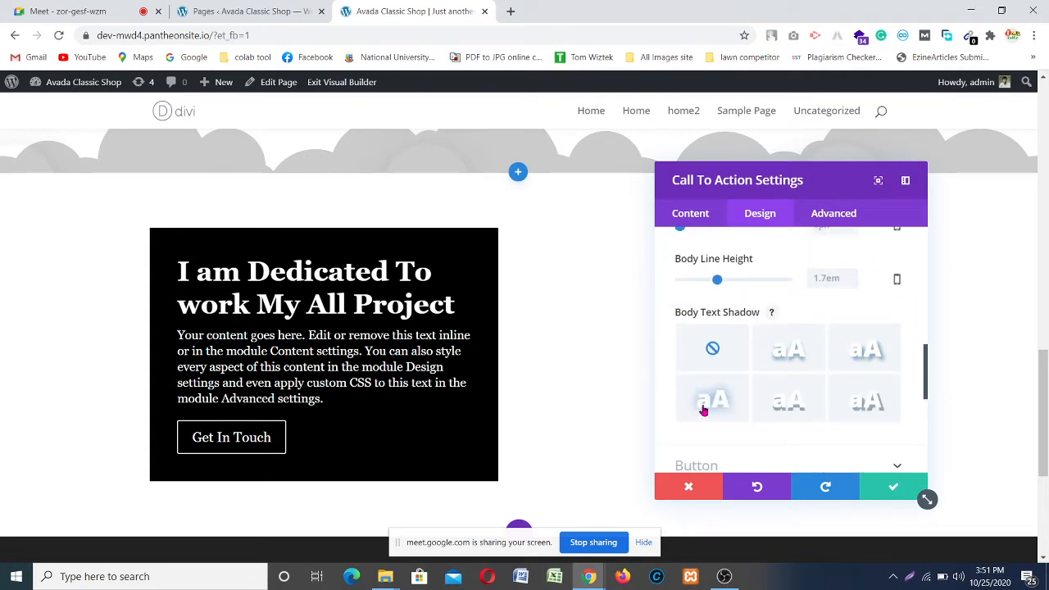
scroll(703, 409, "down", 1)
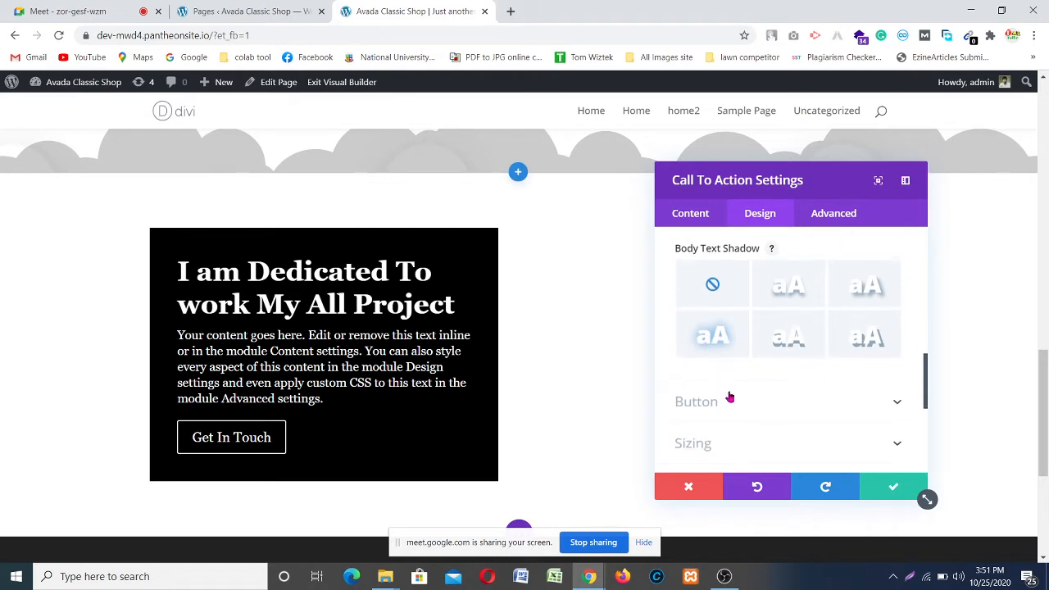
left_click(810, 399)
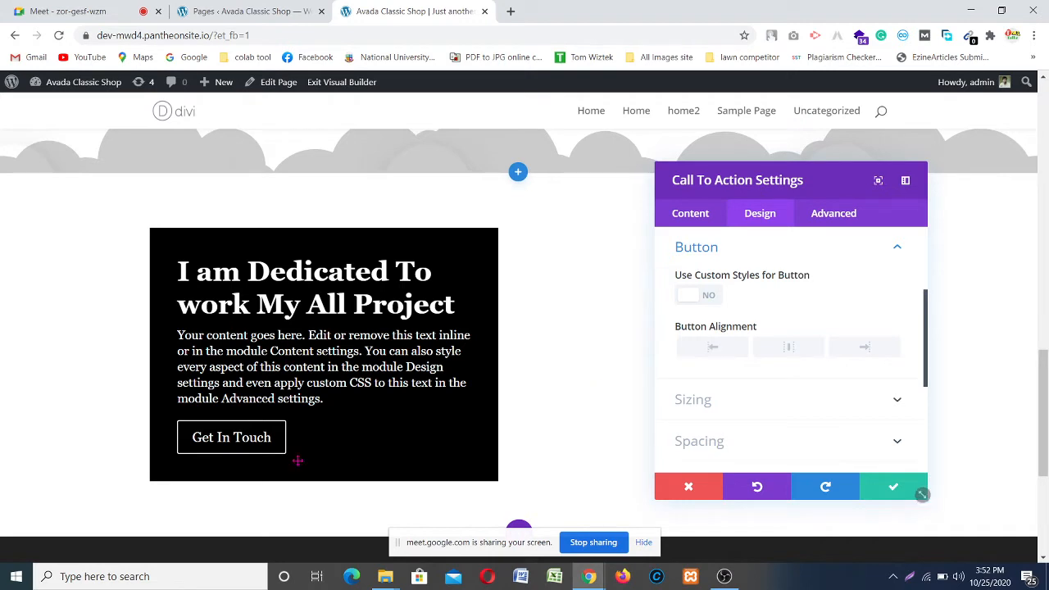
Step: Left-align the button, enable custom button styles, and set button text size to 22px
left_click(702, 349)
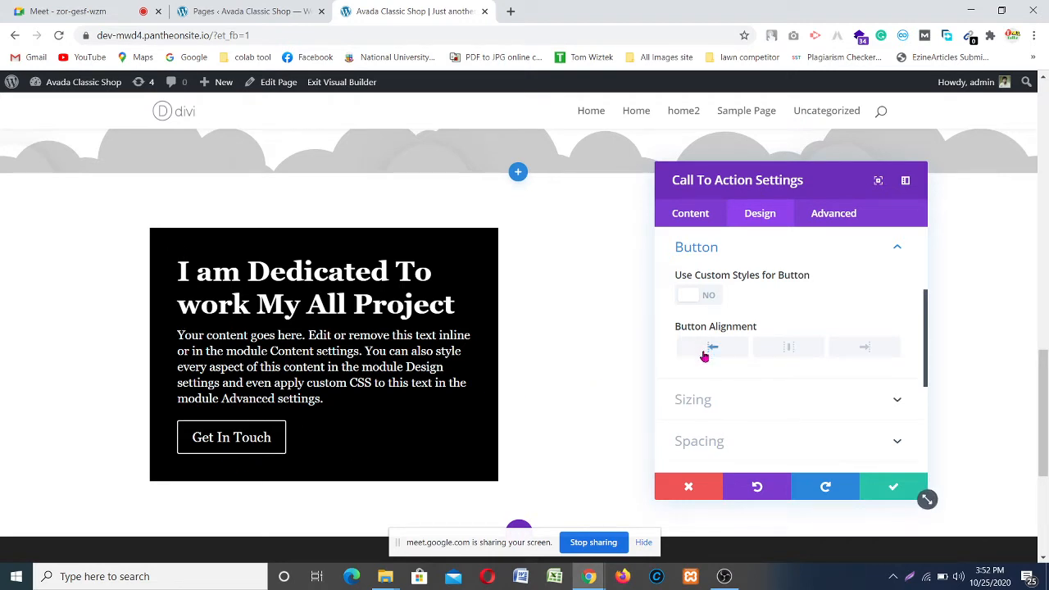
scroll(717, 387, "down", 1)
scroll(750, 328, "up", 1)
left_click(707, 298)
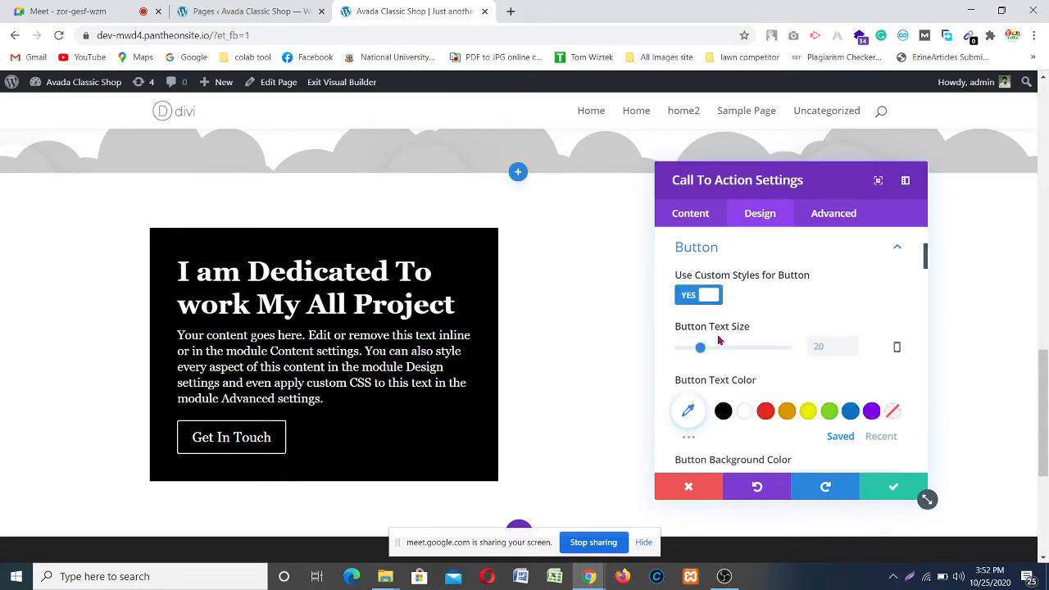
left_click(848, 344)
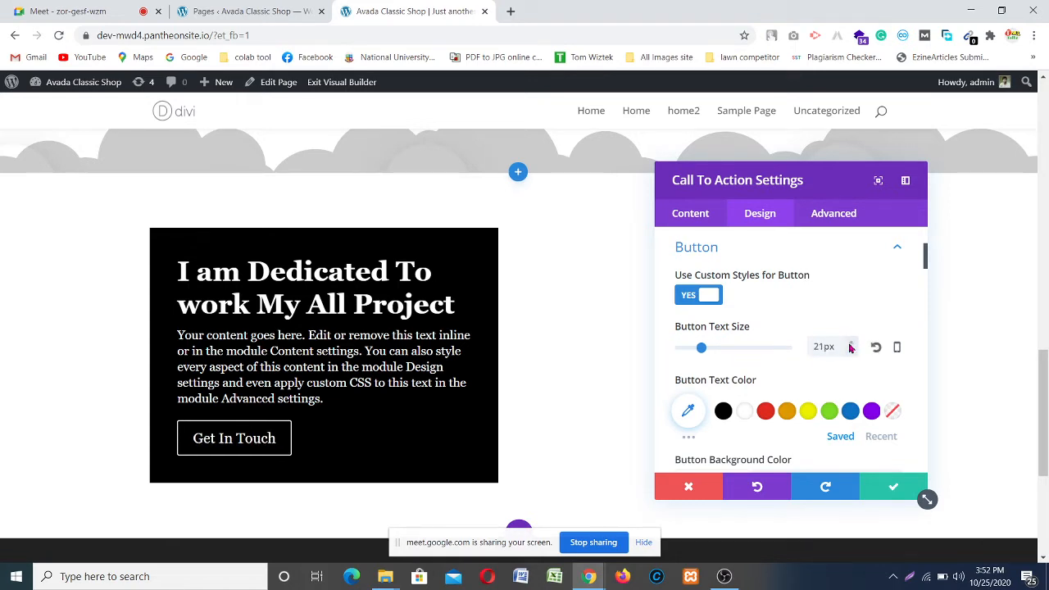
left_click(851, 344)
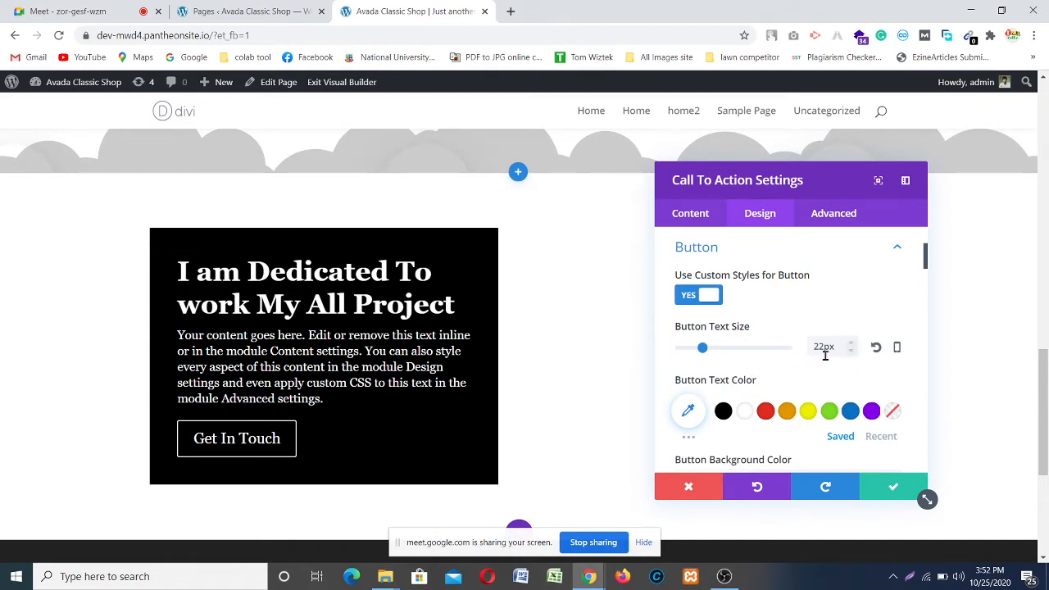
Step: Round the button corners with a 27px border radius
scroll(761, 359, "down", 1)
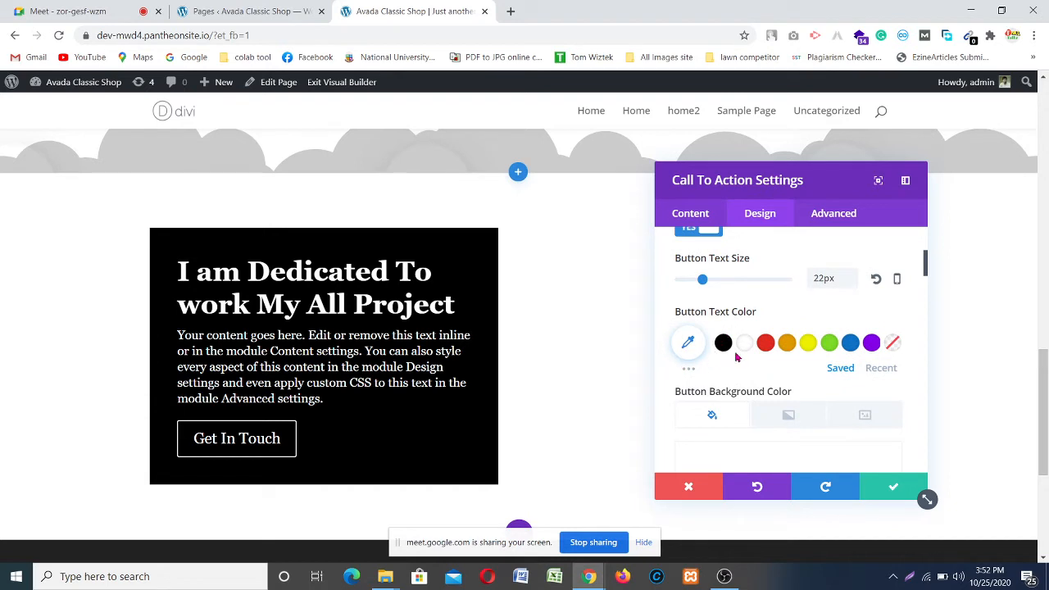
scroll(755, 400, "down", 1)
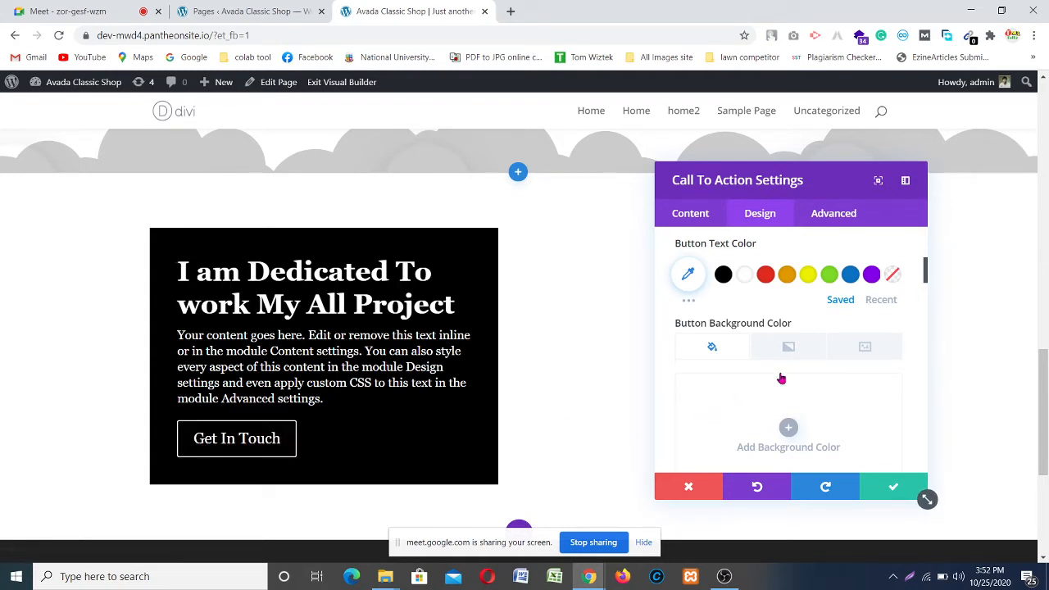
scroll(782, 378, "down", 3)
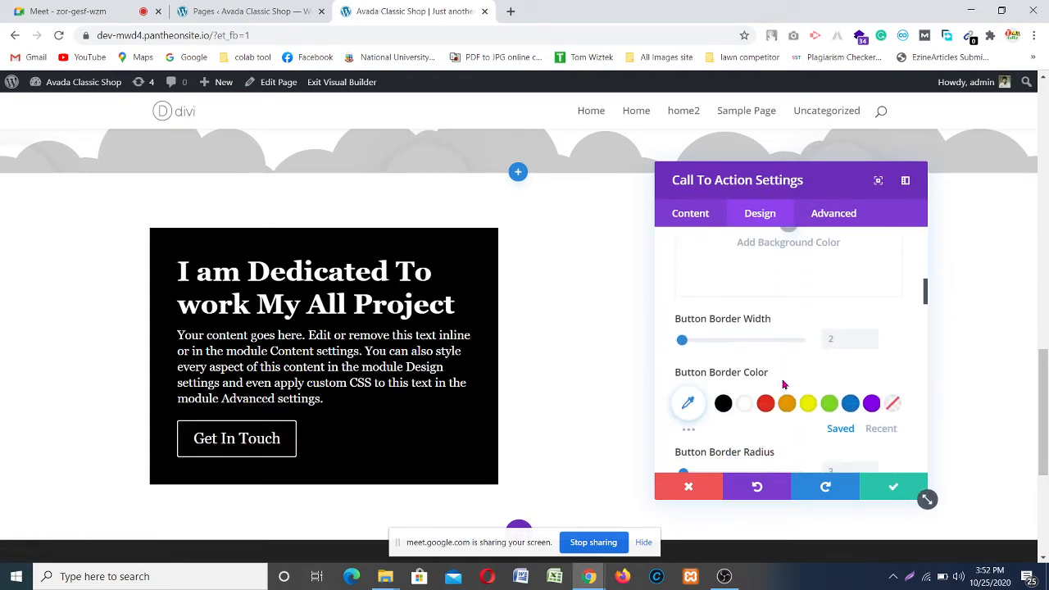
scroll(758, 364, "down", 1)
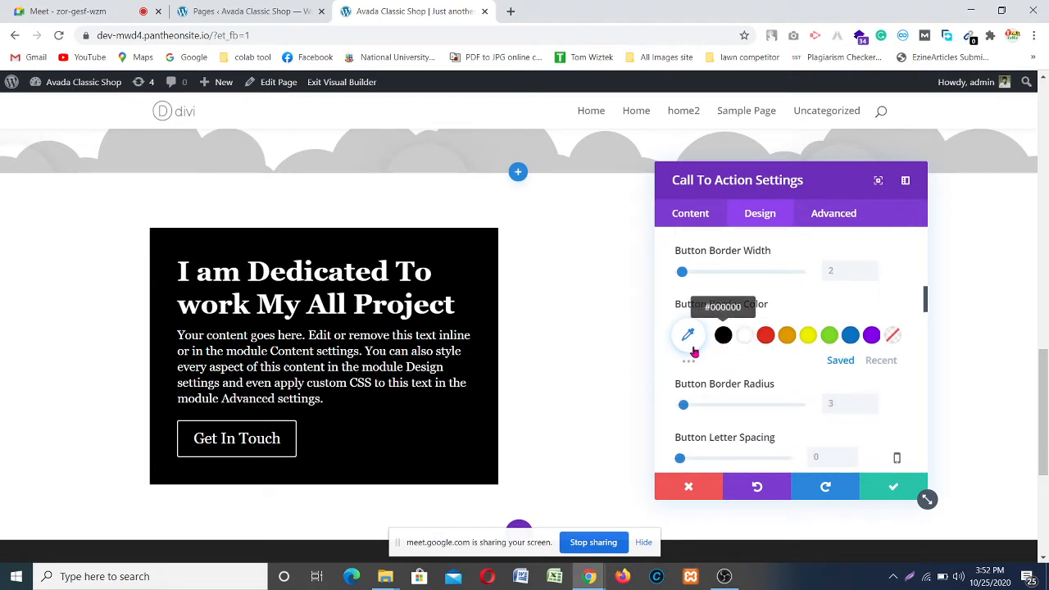
scroll(712, 407, "down", 1)
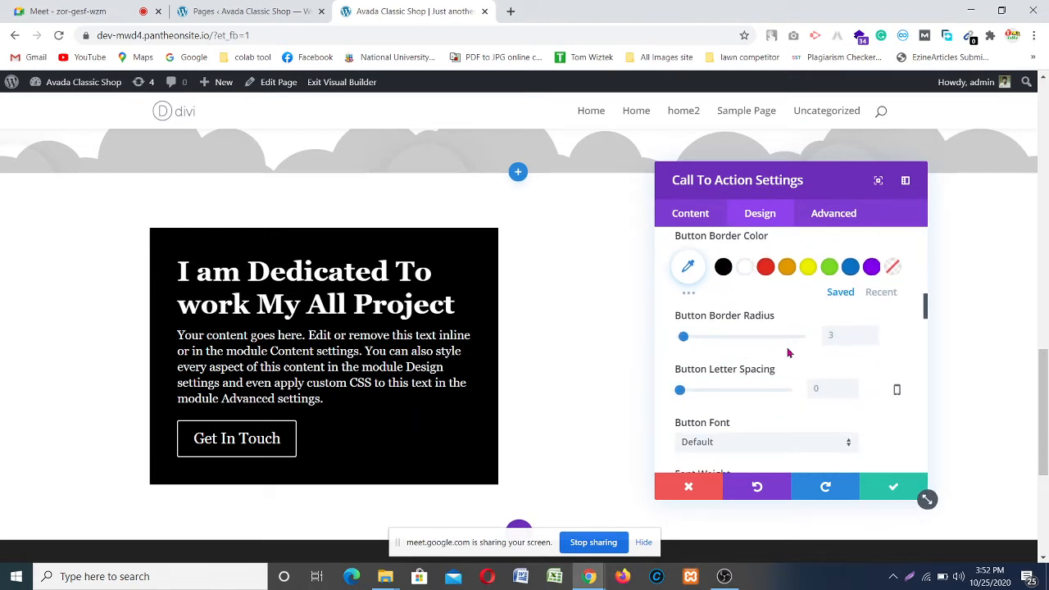
left_click(712, 336)
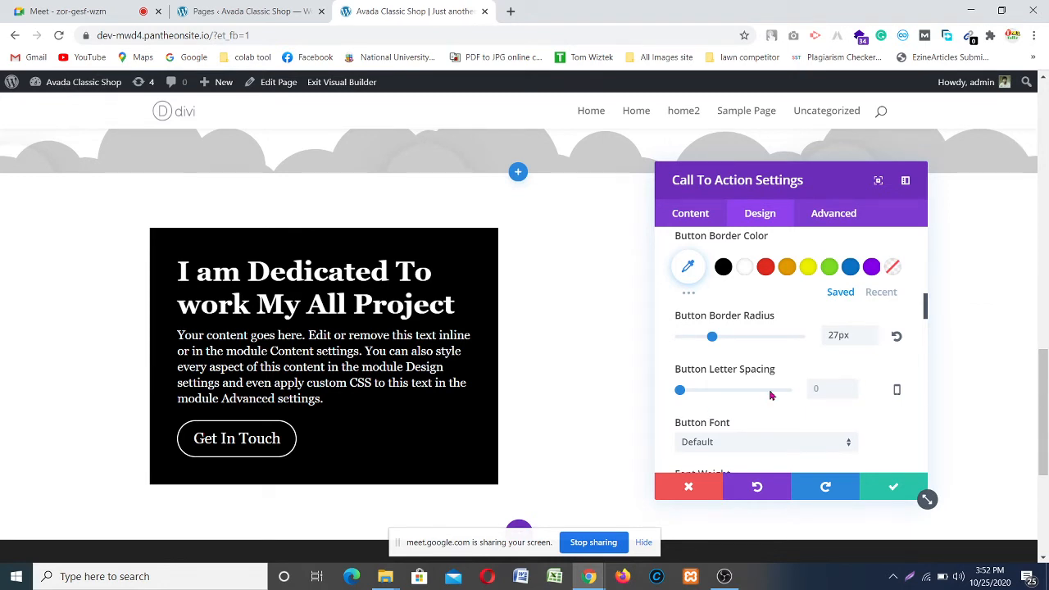
scroll(746, 414, "down", 3)
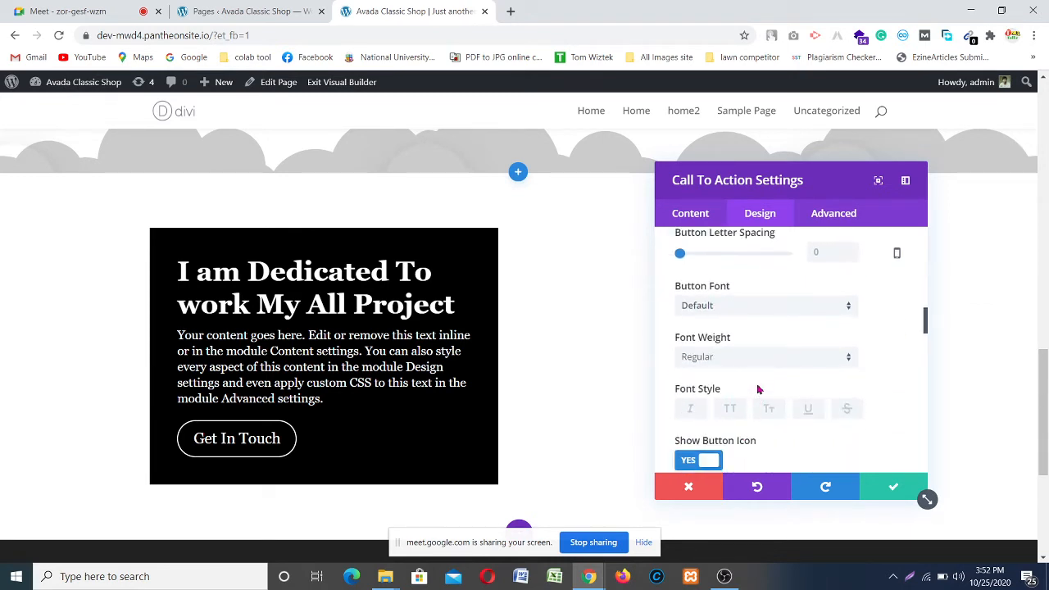
Step: Set the Get In Touch button text to the Georgia font in Bold weight
left_click(779, 309)
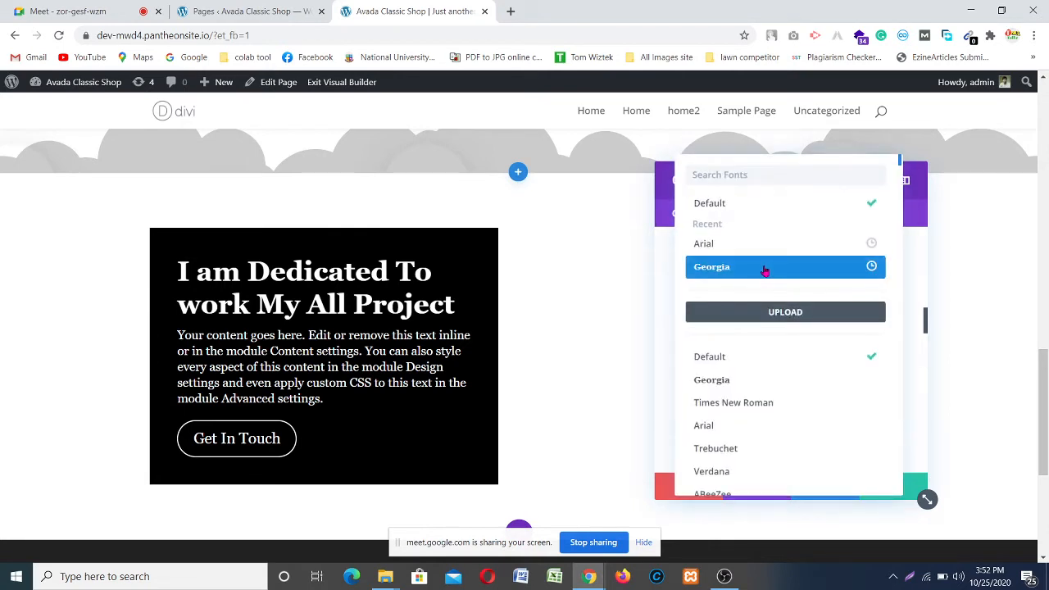
left_click(761, 271)
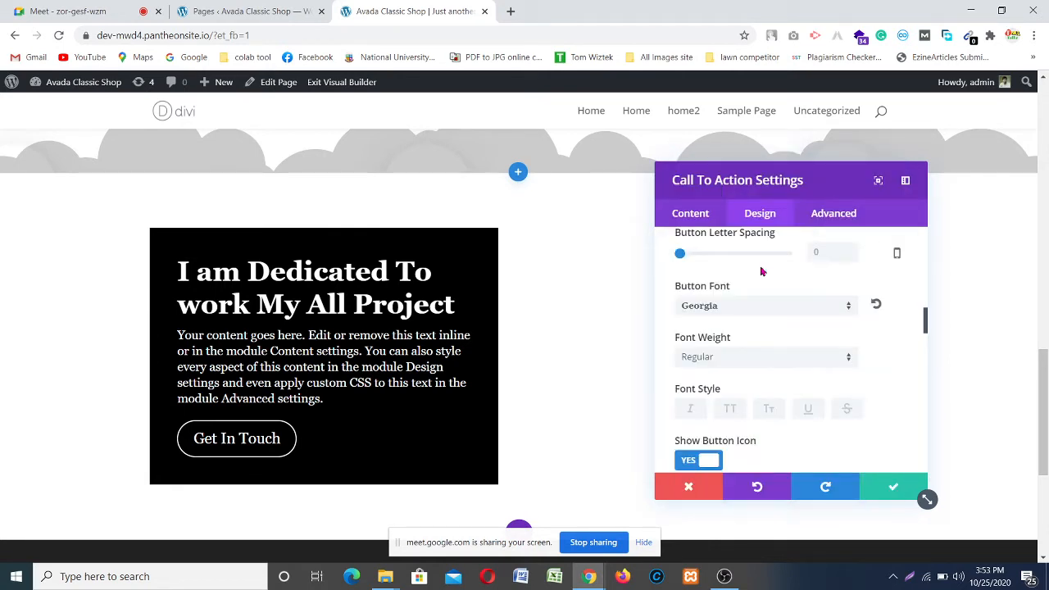
left_click(745, 361)
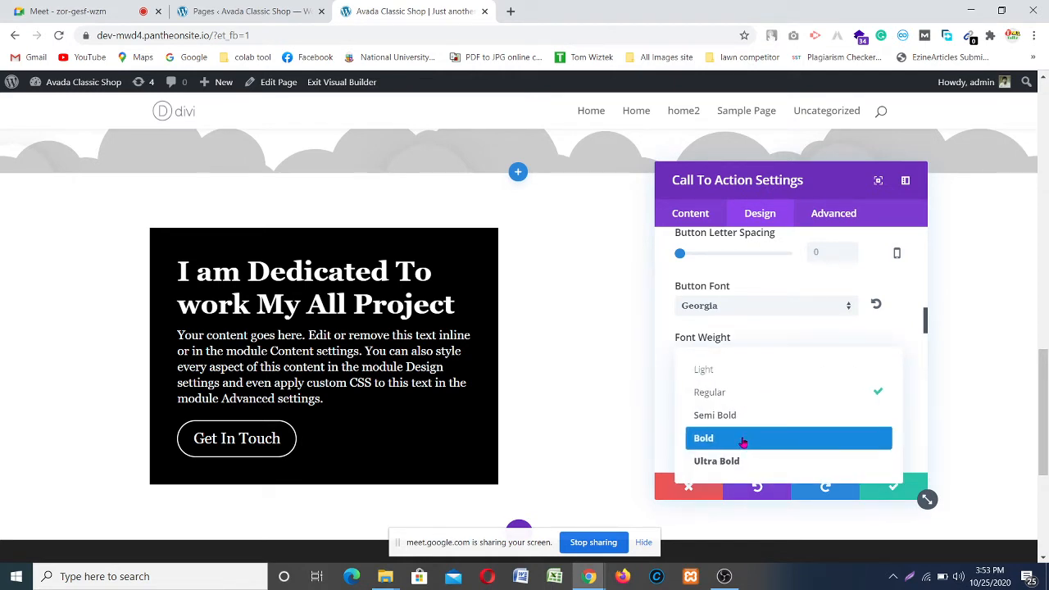
left_click(744, 441)
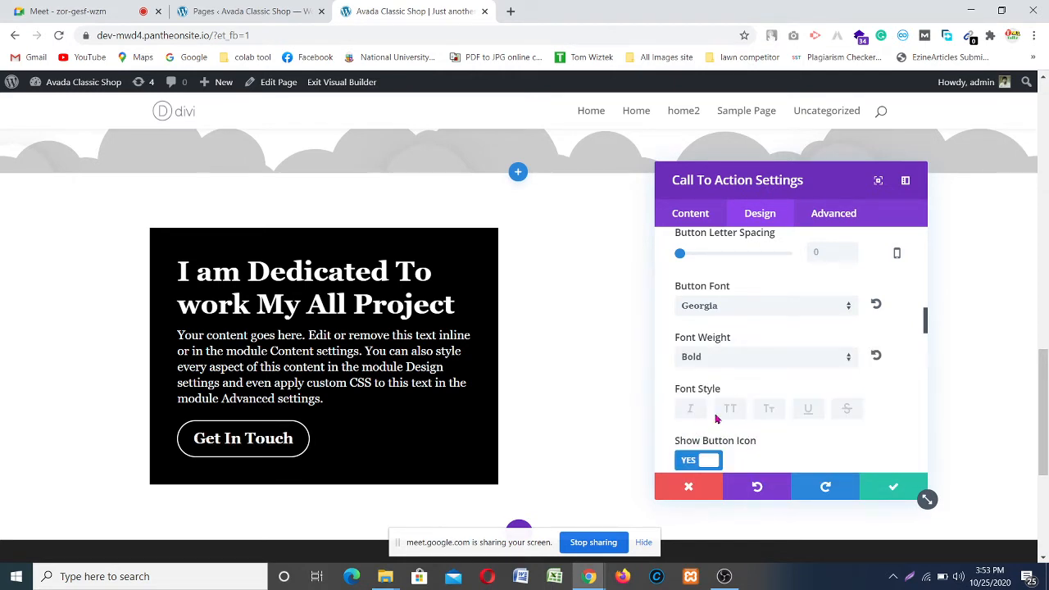
scroll(776, 384, "down", 2)
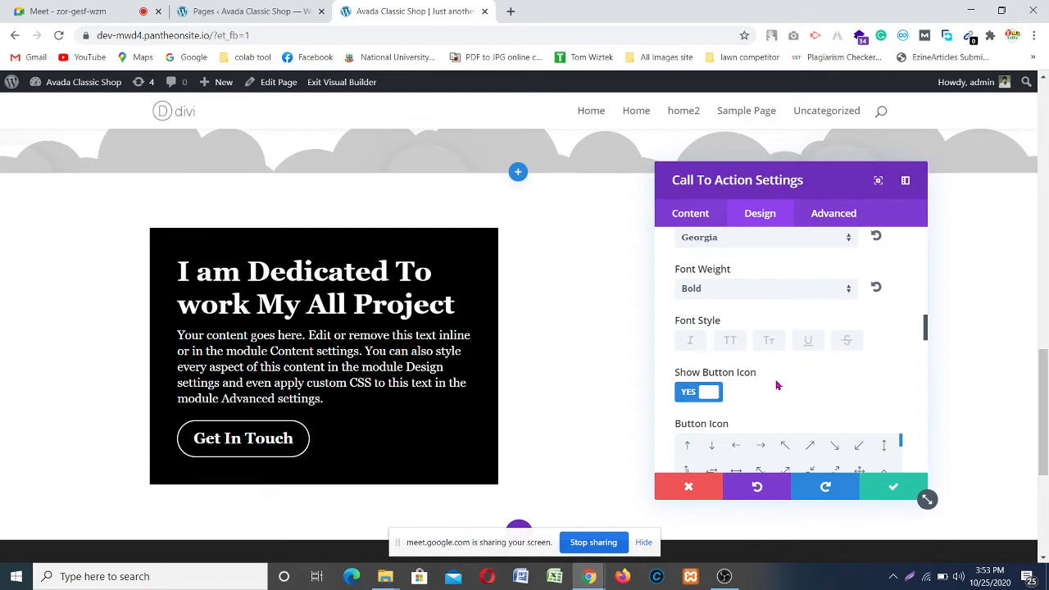
scroll(729, 371, "down", 6)
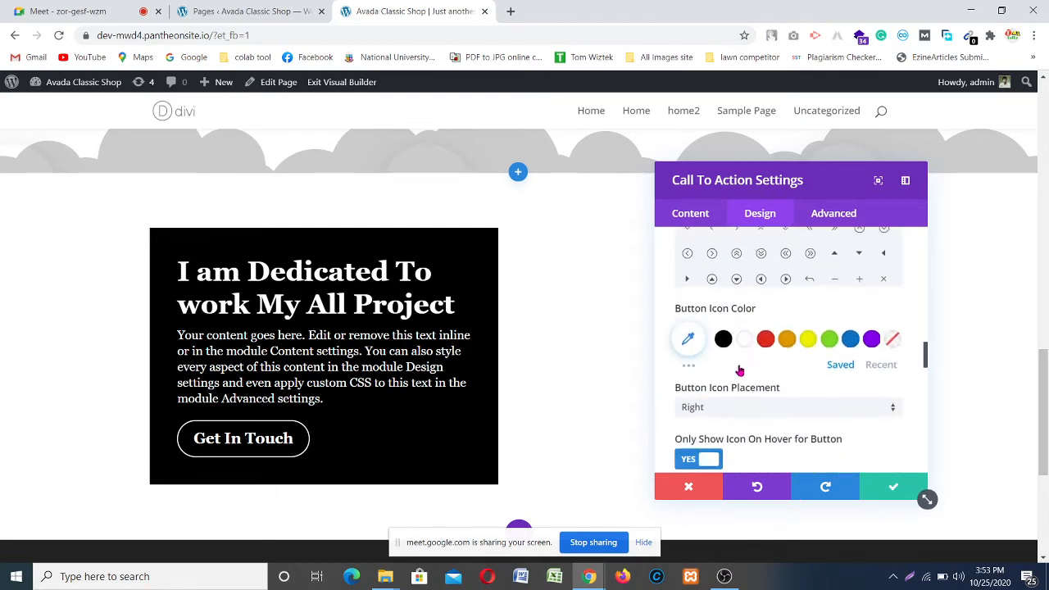
scroll(713, 368, "down", 2)
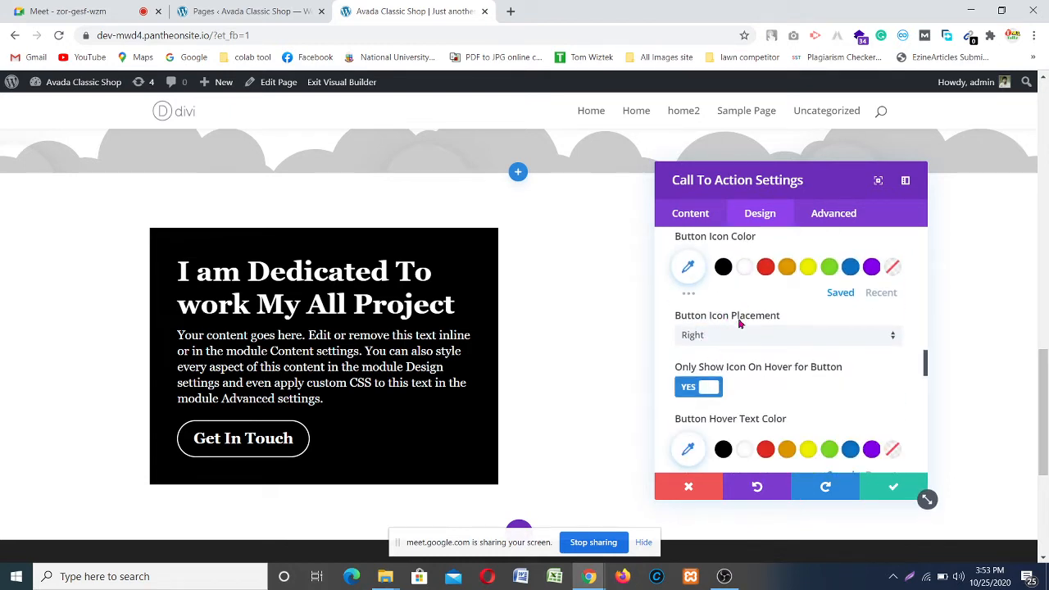
scroll(737, 362, "down", 2)
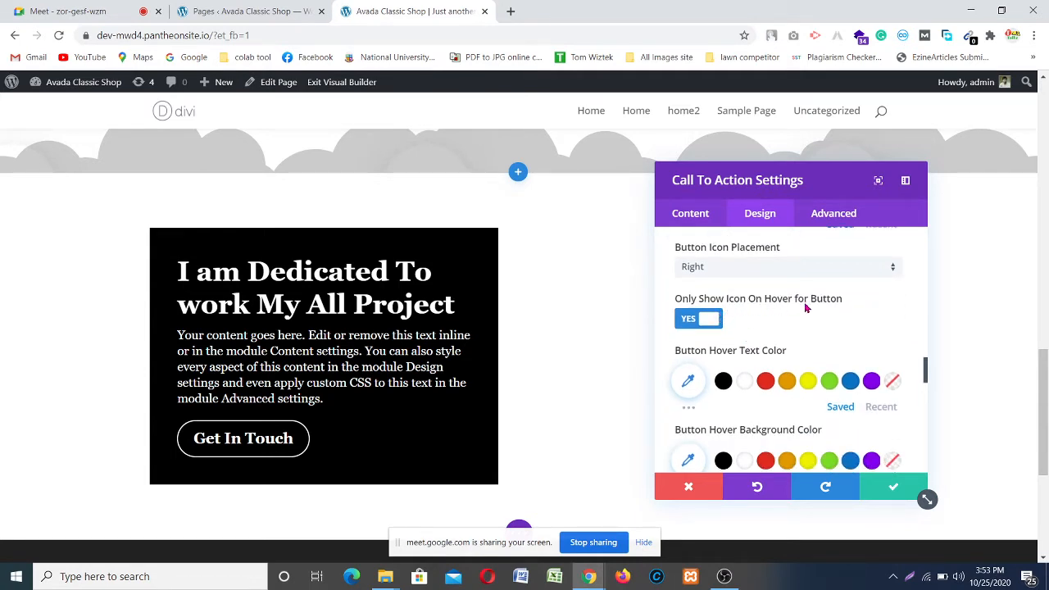
Step: Set the button's hover background color to purple and its hover border color to white
scroll(838, 309, "down", 2)
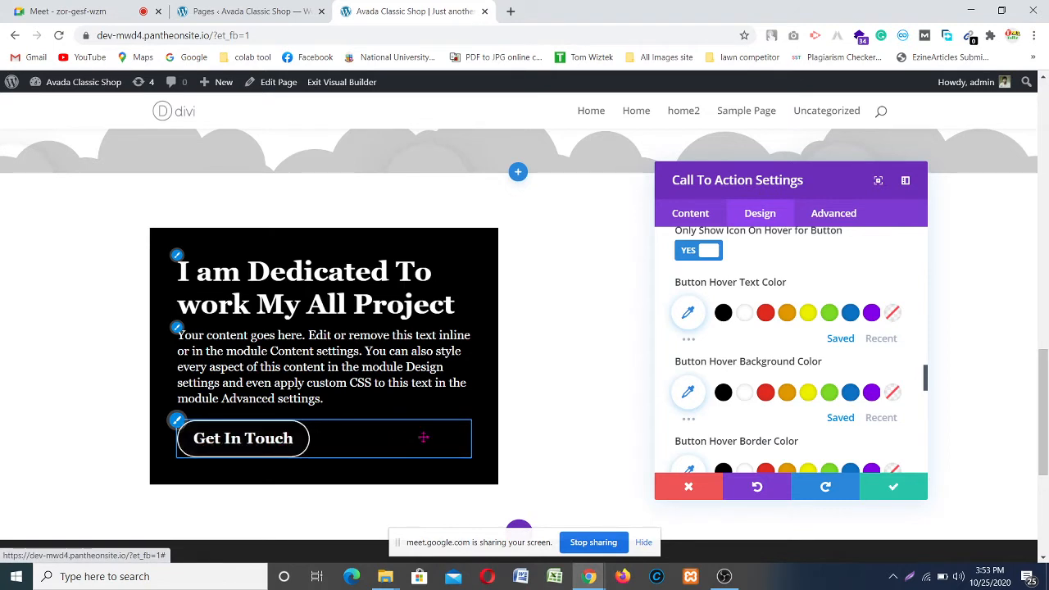
scroll(759, 342, "down", 1)
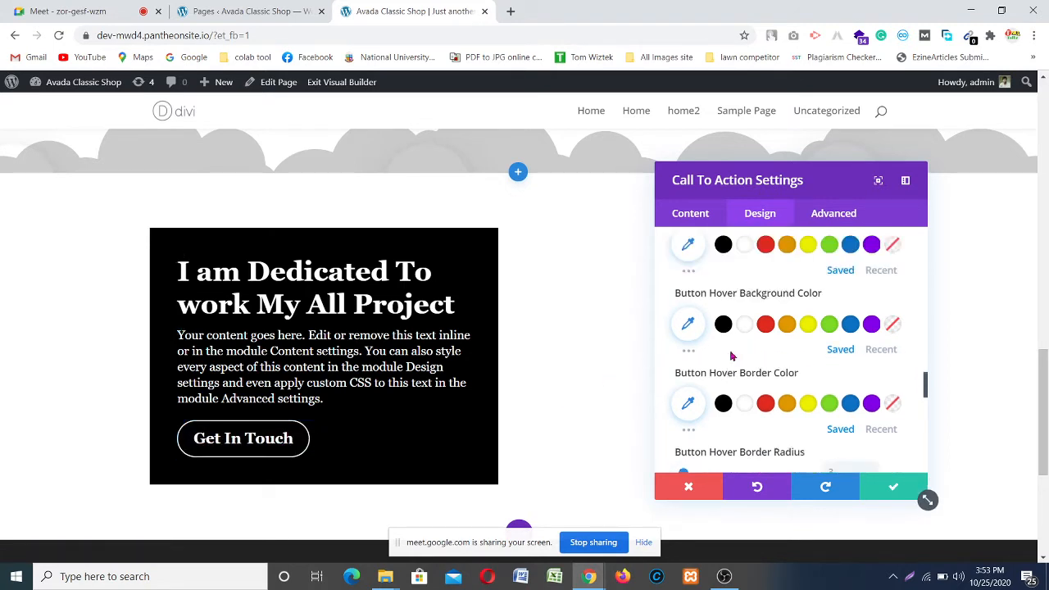
left_click(870, 324)
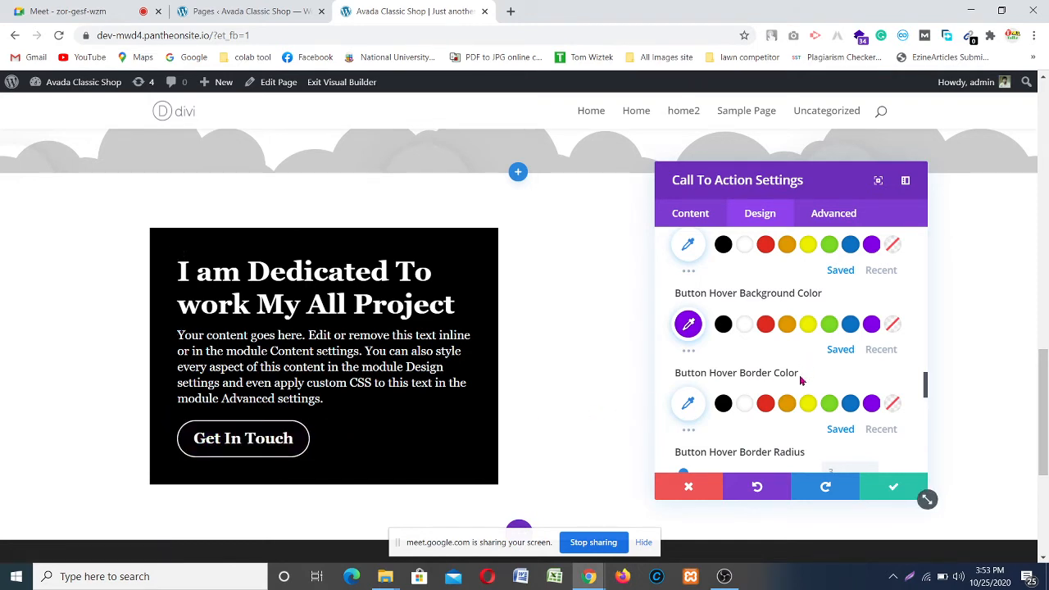
left_click(744, 403)
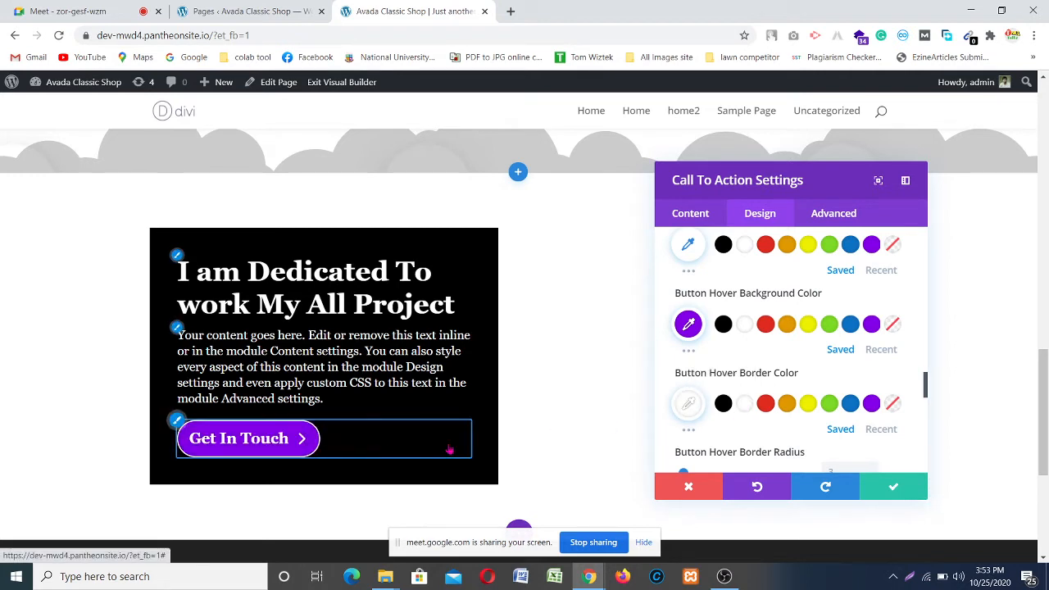
scroll(807, 395, "down", 3)
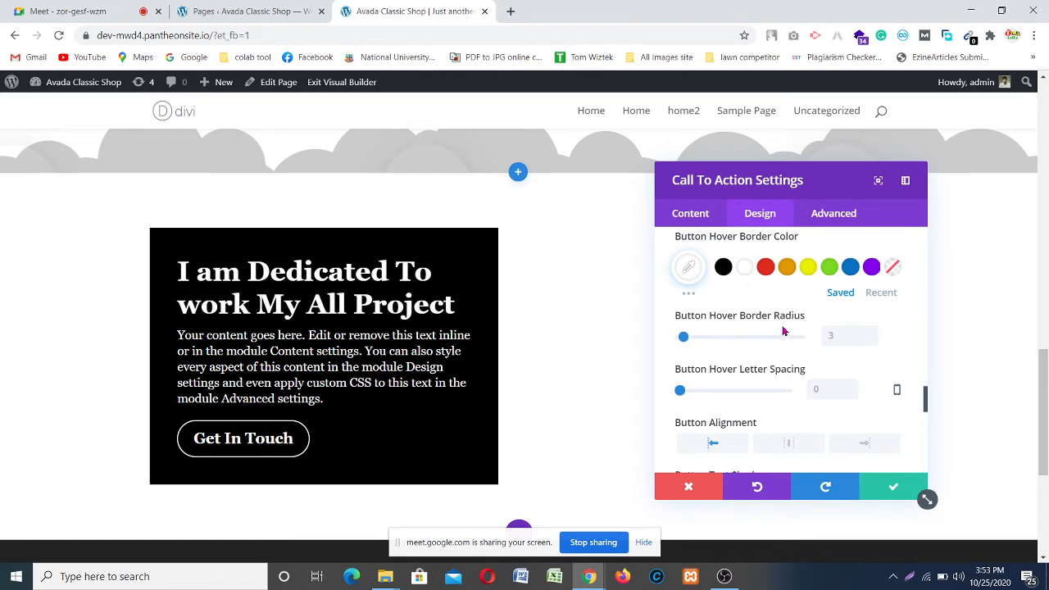
scroll(783, 336, "down", 3)
scroll(799, 340, "down", 2)
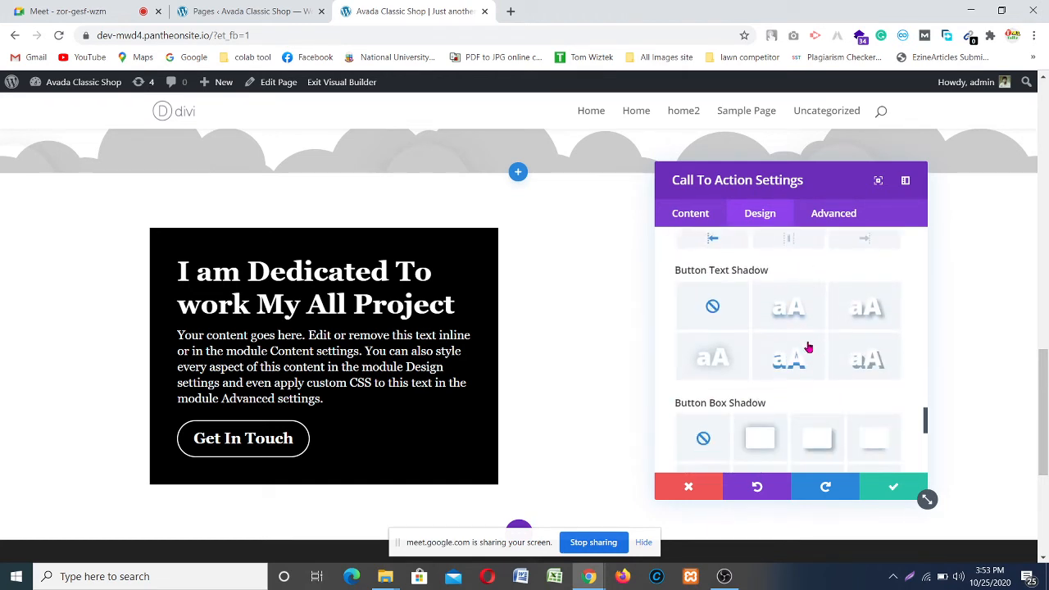
Step: Apply the third Button Box Shadow preset and make the shadow color white
scroll(782, 336, "down", 1)
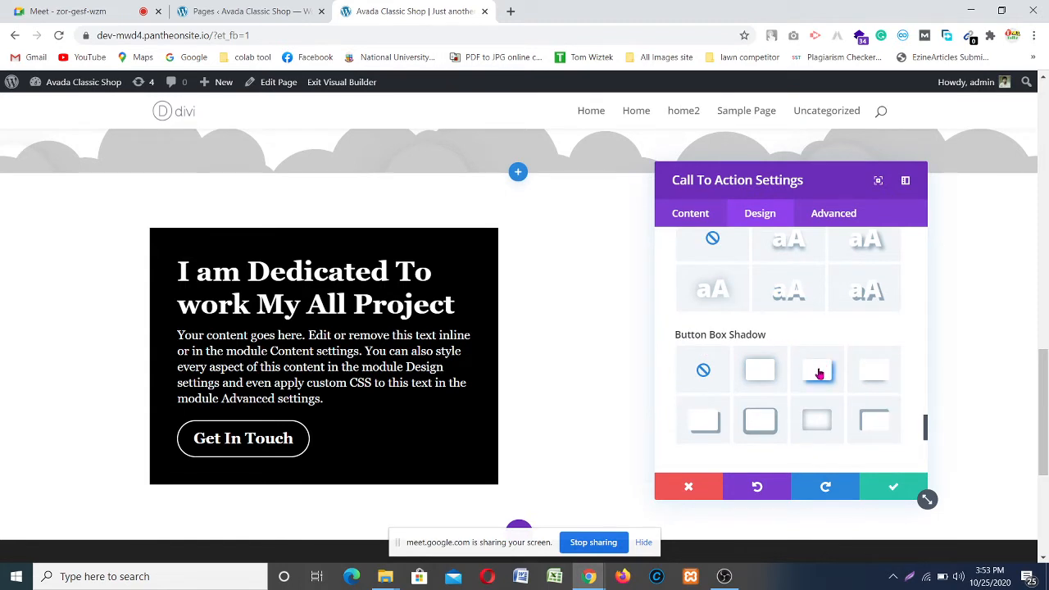
left_click(819, 373)
scroll(819, 373, "down", 2)
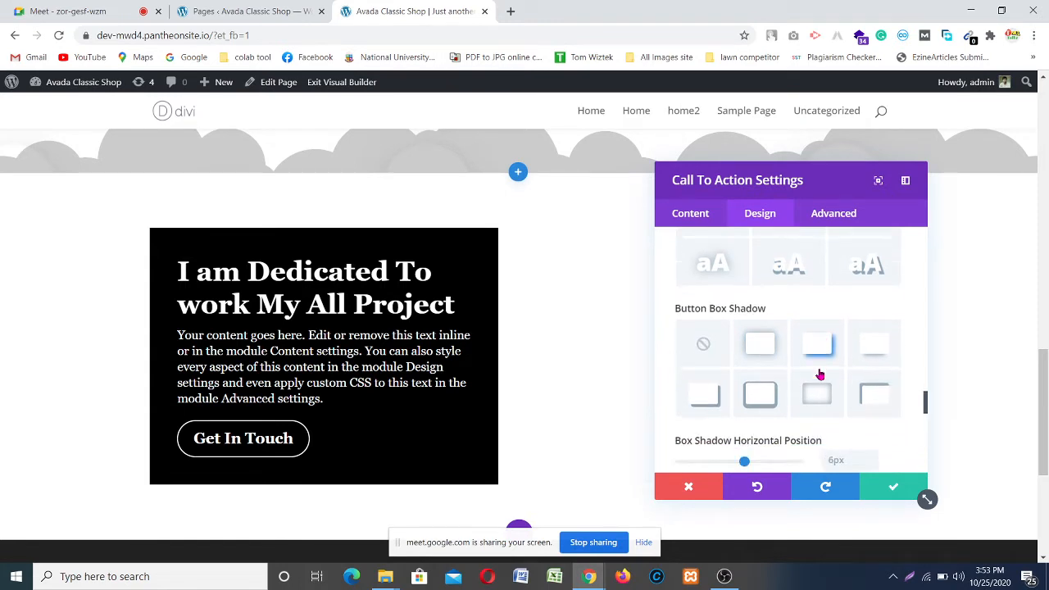
scroll(832, 327, "down", 2)
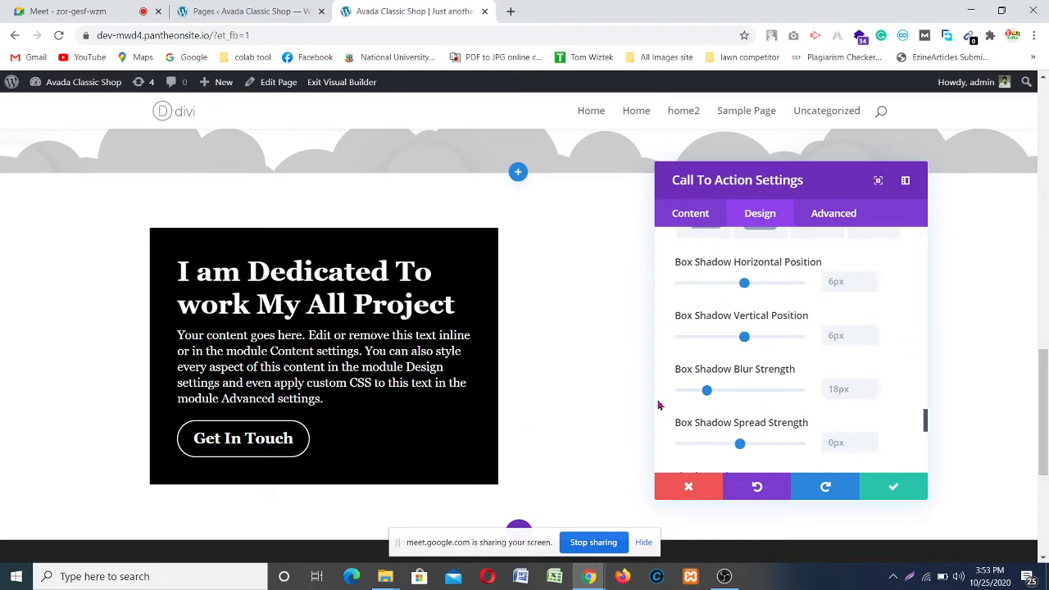
scroll(789, 354, "down", 2)
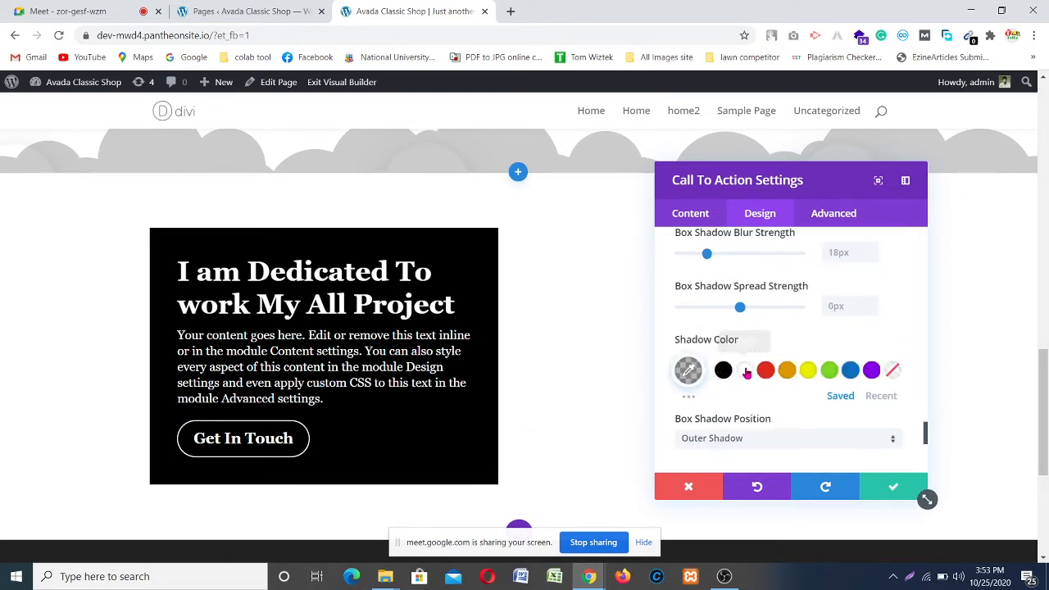
left_click(745, 371)
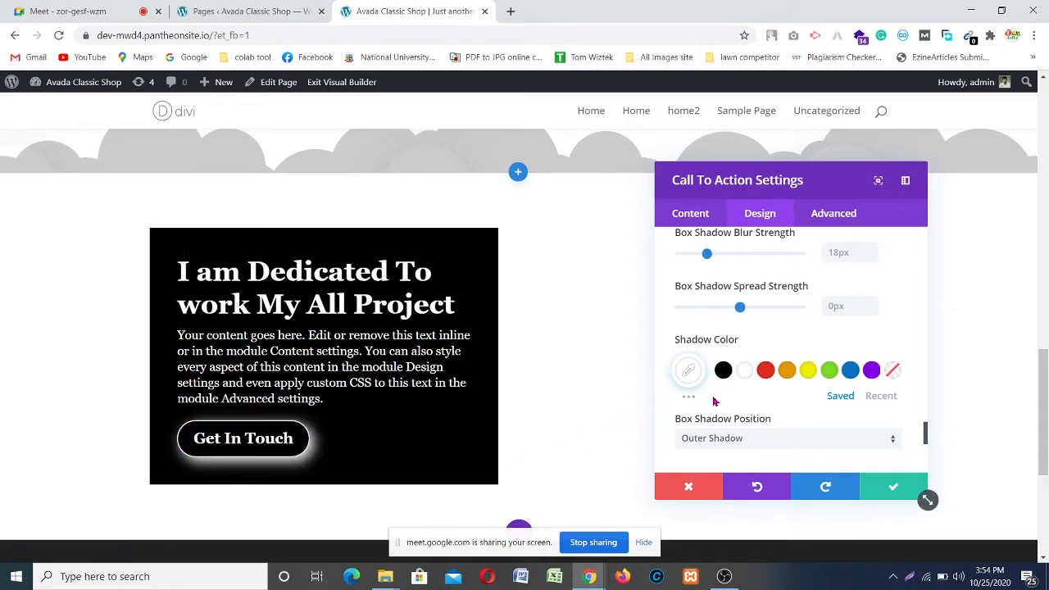
Step: Set the shadow's blur strength to 13px and its horizontal and vertical positions to 3px
scroll(738, 377, "up", 1)
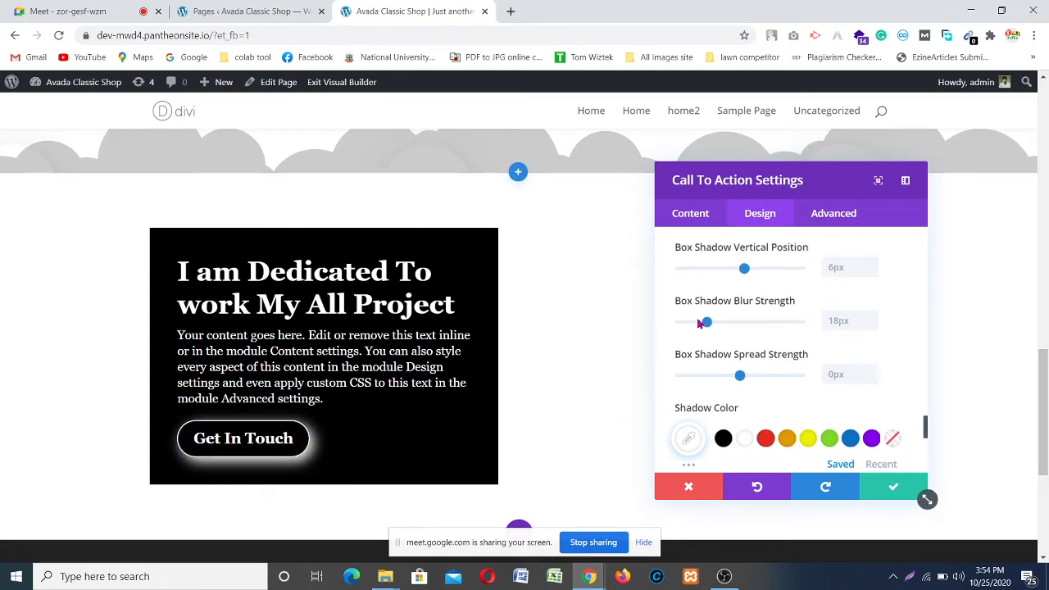
left_click(872, 325)
left_click(872, 326)
left_click(872, 325)
left_click(871, 325)
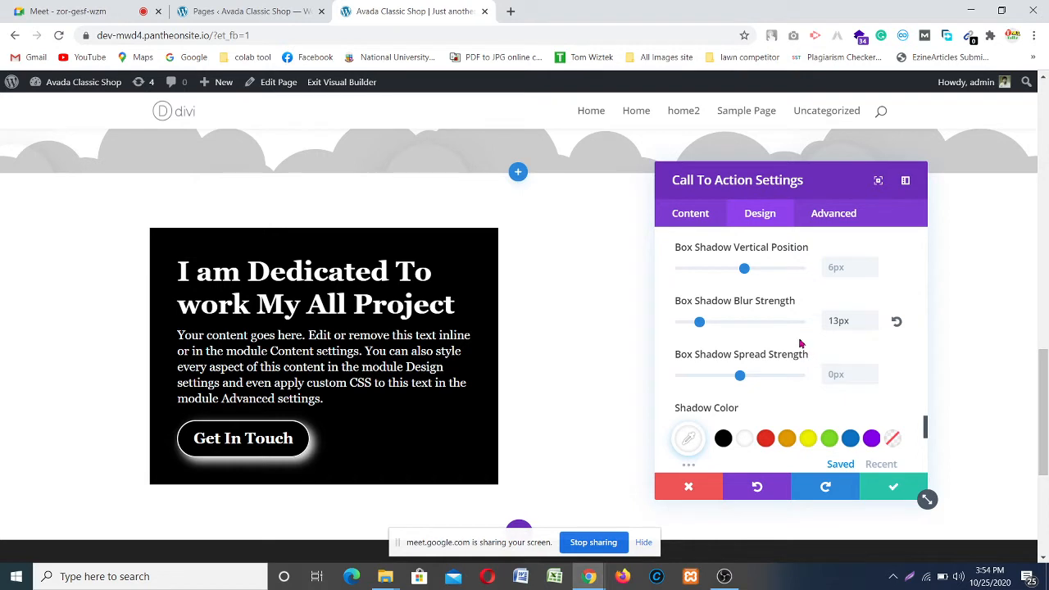
scroll(801, 344, "up", 1)
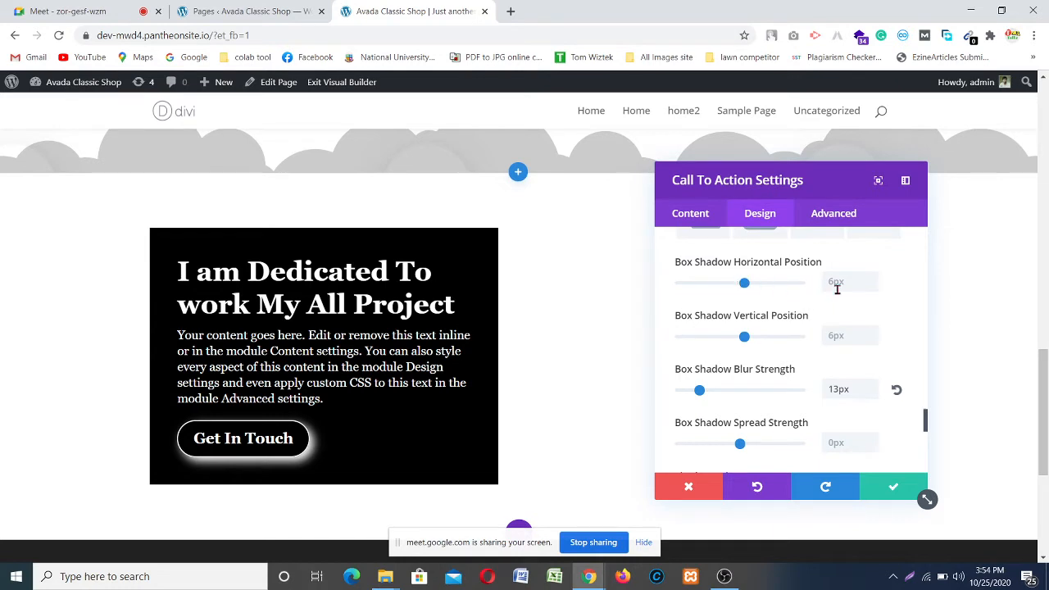
double_click(872, 288)
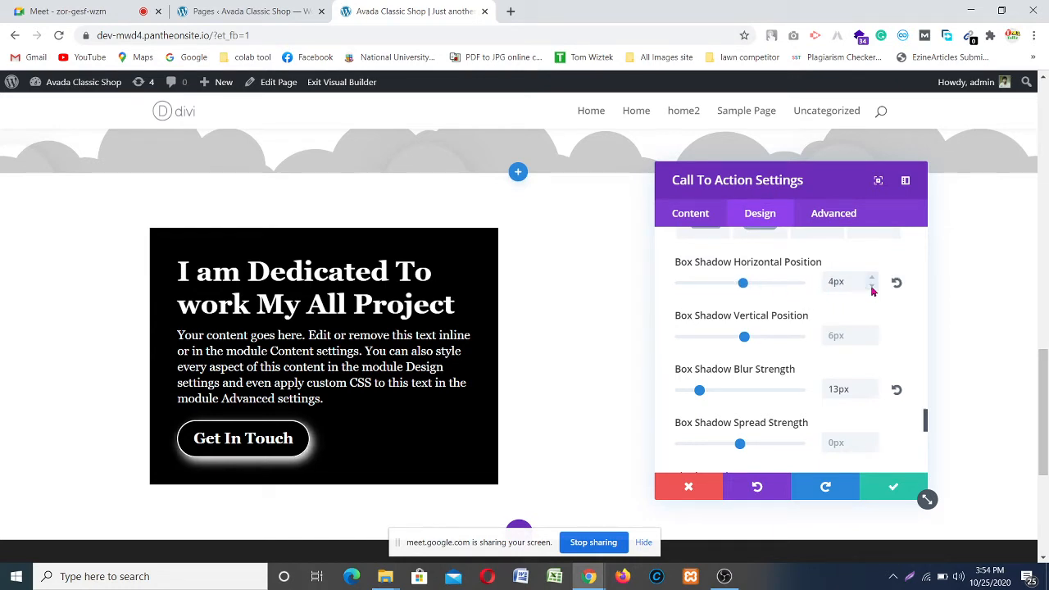
left_click(872, 288)
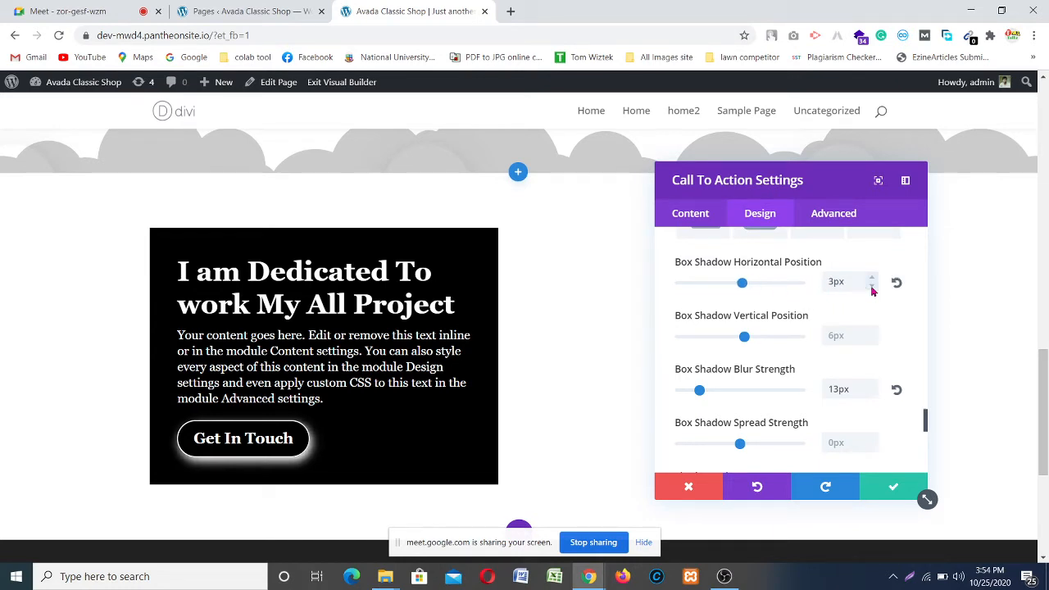
double_click(872, 342)
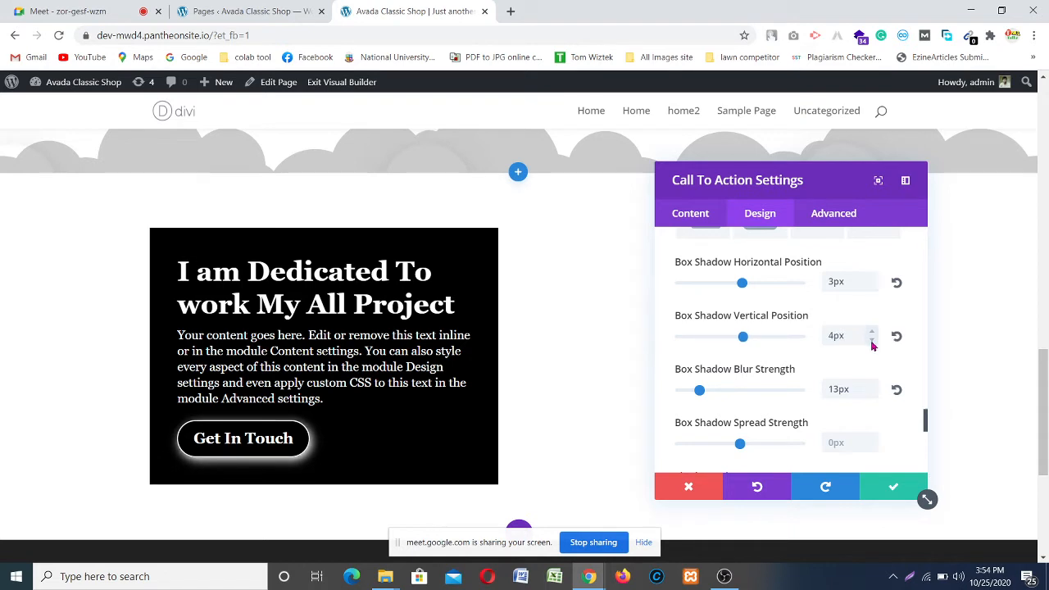
left_click(872, 345)
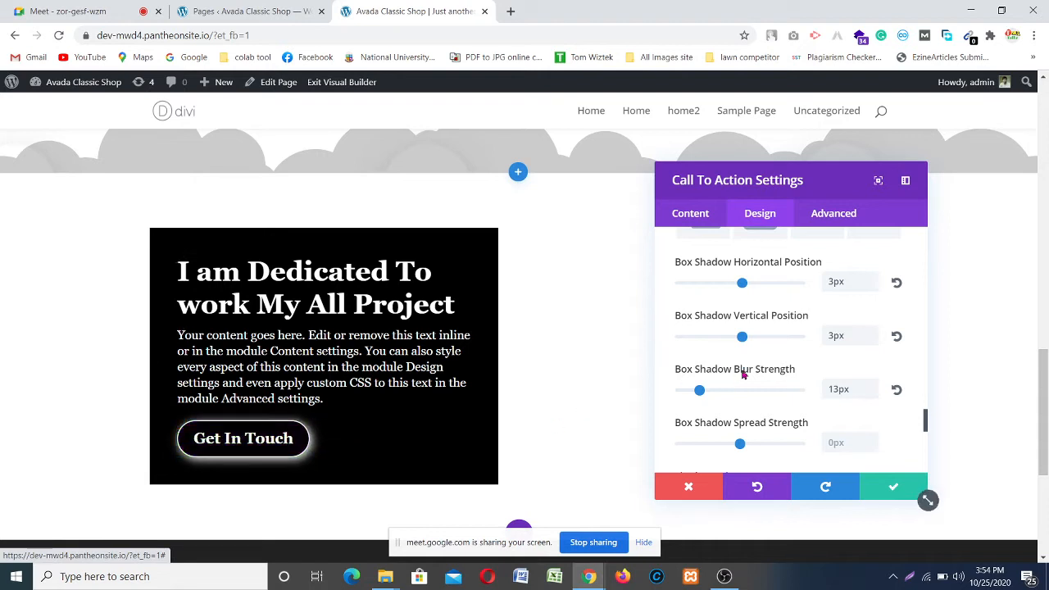
scroll(783, 361, "down", 1)
scroll(782, 361, "down", 3)
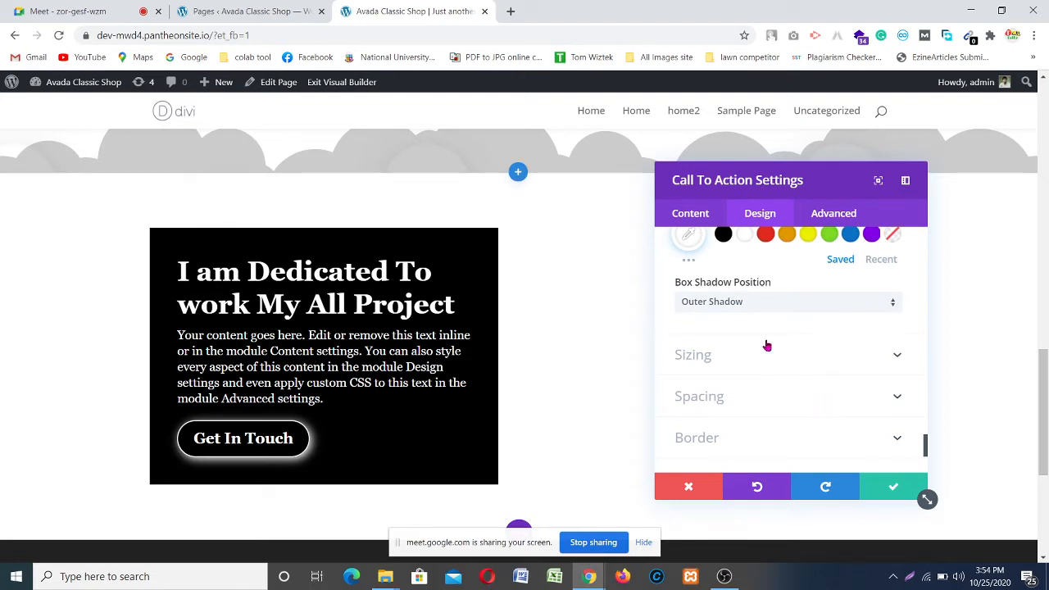
scroll(768, 328, "down", 2)
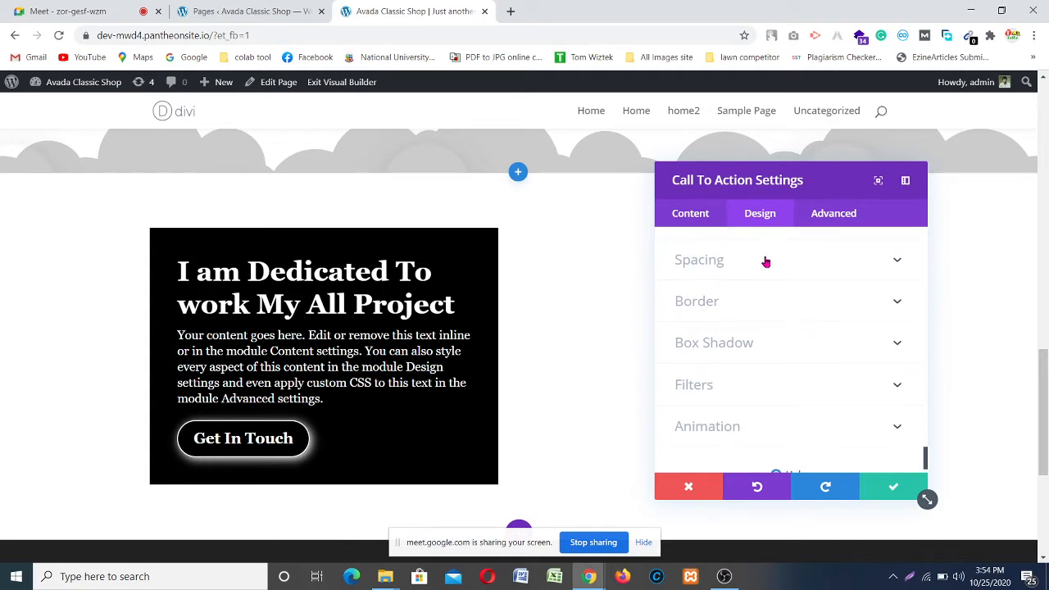
Step: Give the call-to-action box a Slide animation from the Right and save its settings
scroll(795, 352, "down", 1)
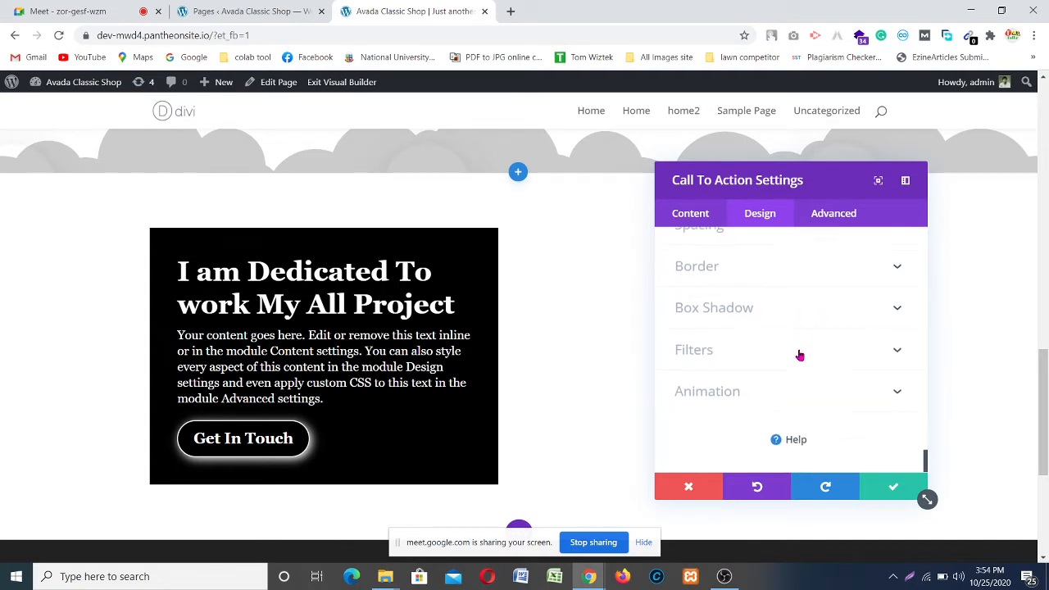
left_click(869, 397)
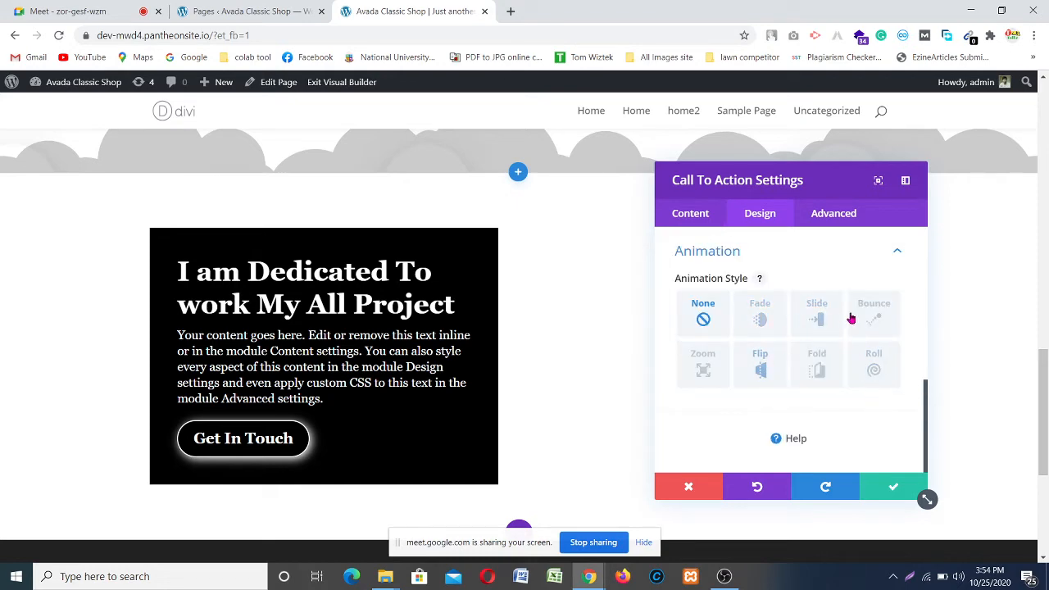
left_click(817, 311)
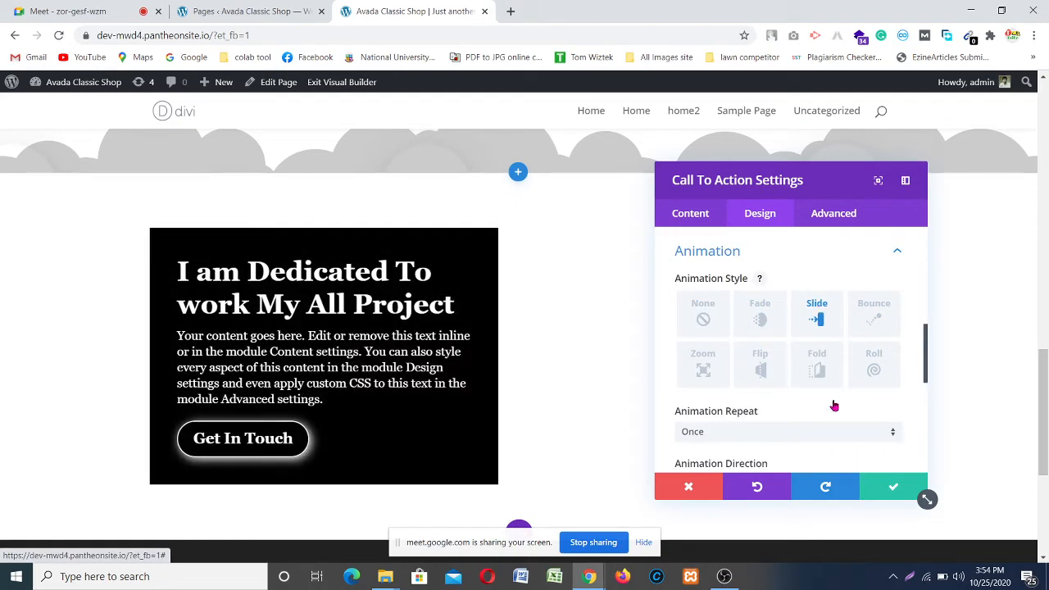
scroll(786, 393, "down", 4)
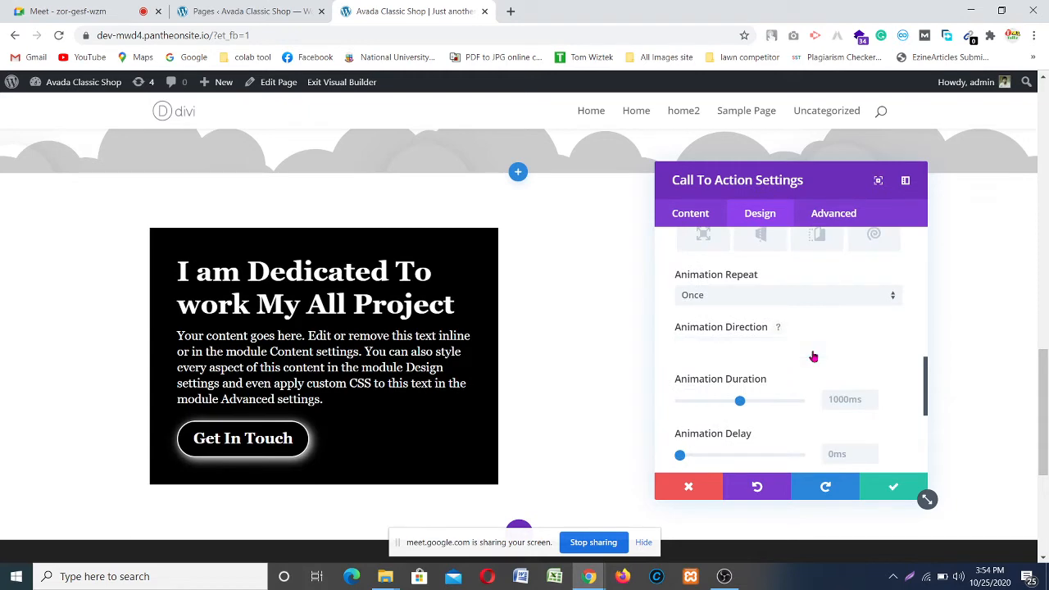
left_click(812, 356)
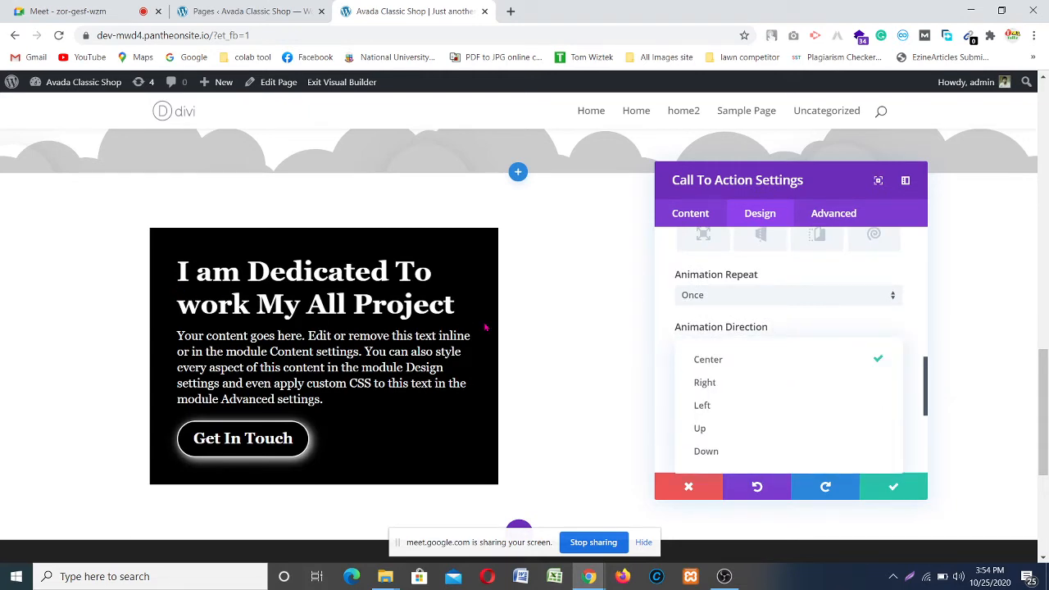
left_click(726, 382)
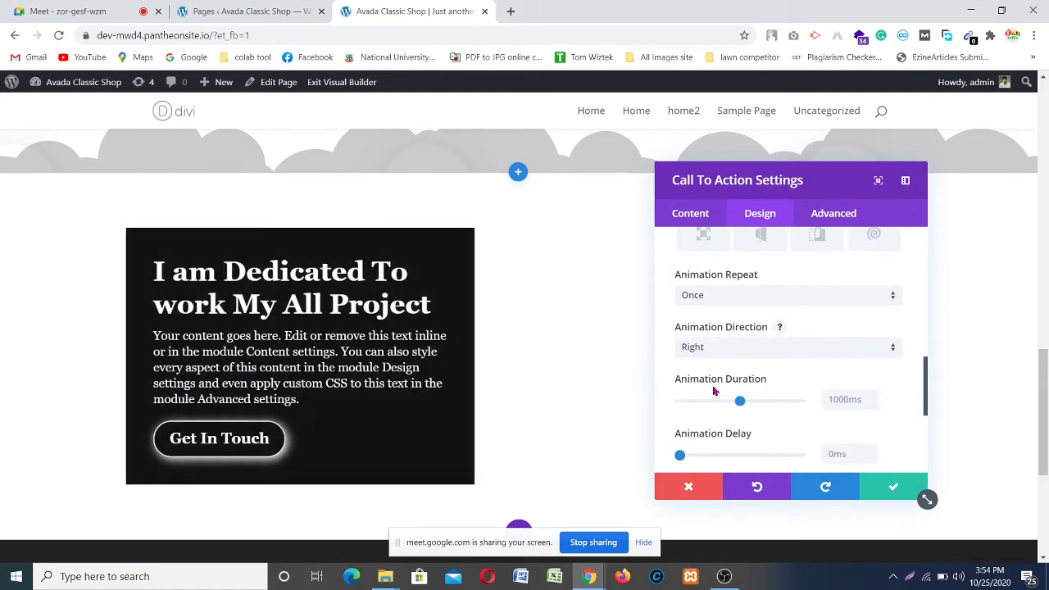
scroll(725, 382, "down", 5)
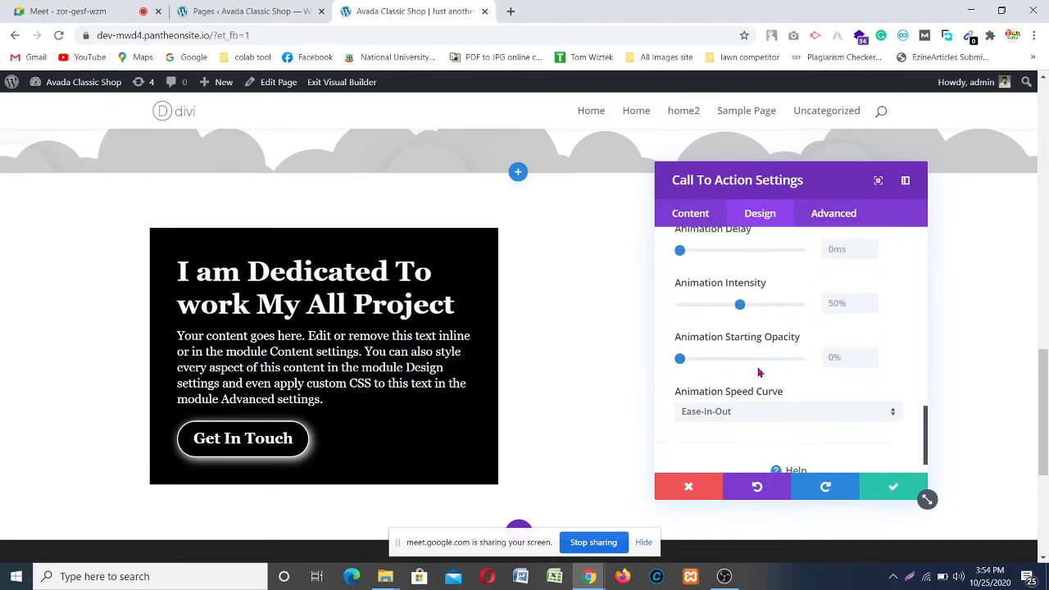
left_click(889, 492)
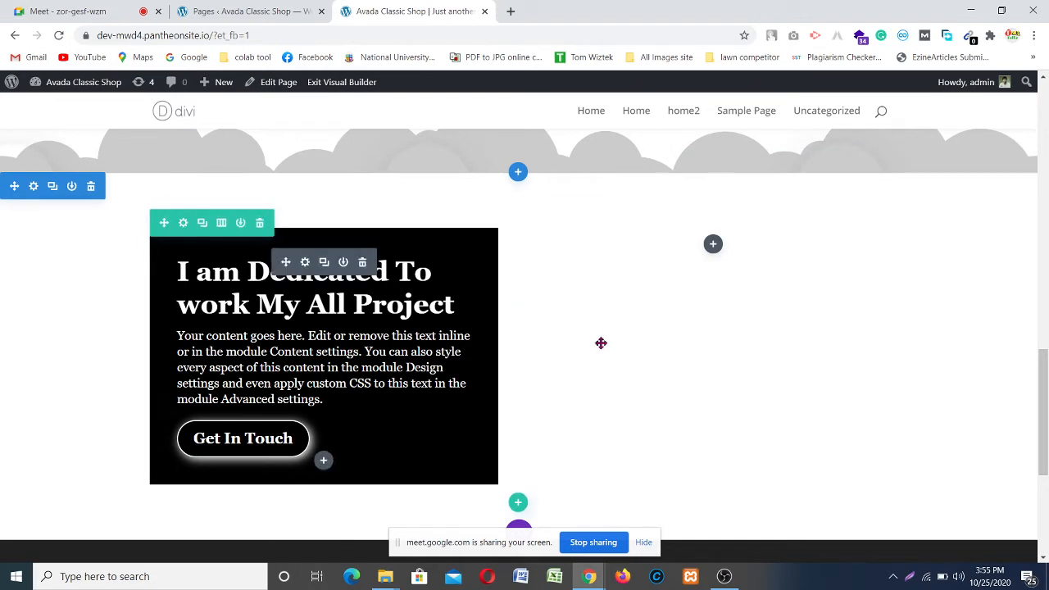
Step: Add an Image module to the empty right column
left_click(713, 244)
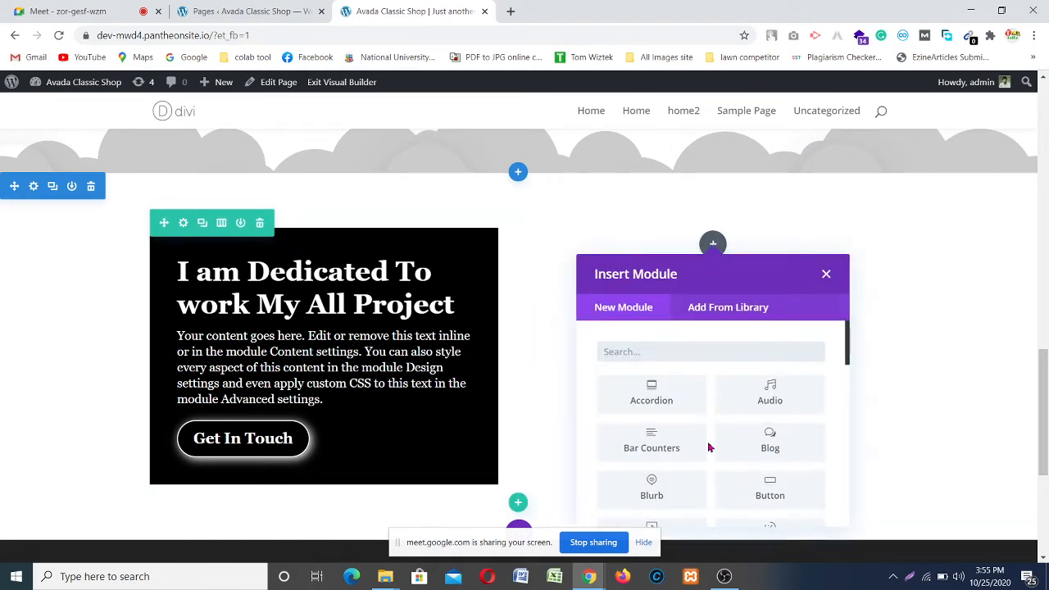
scroll(676, 446, "down", 3)
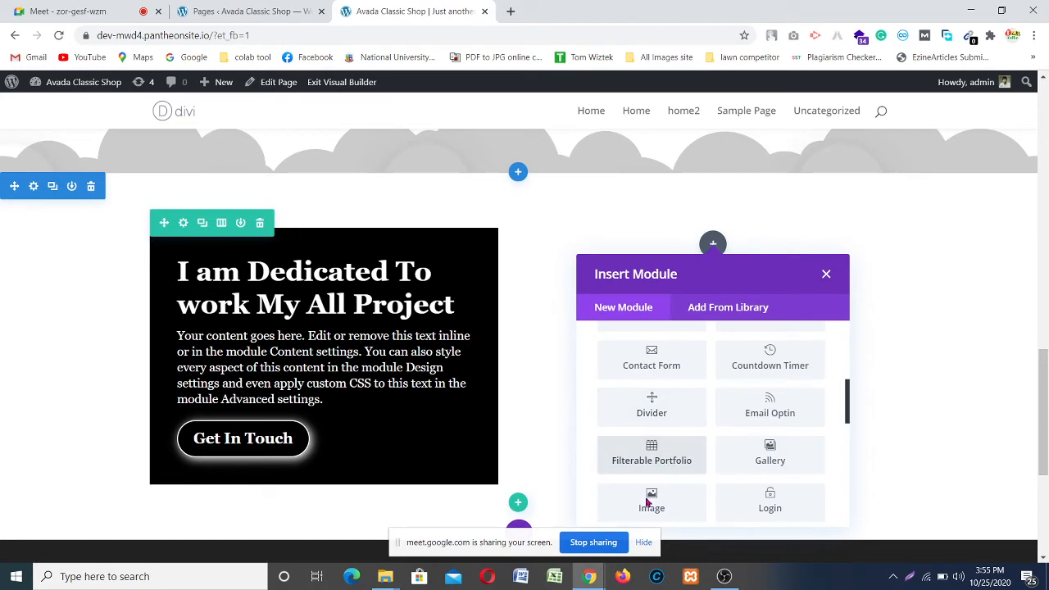
left_click(662, 508)
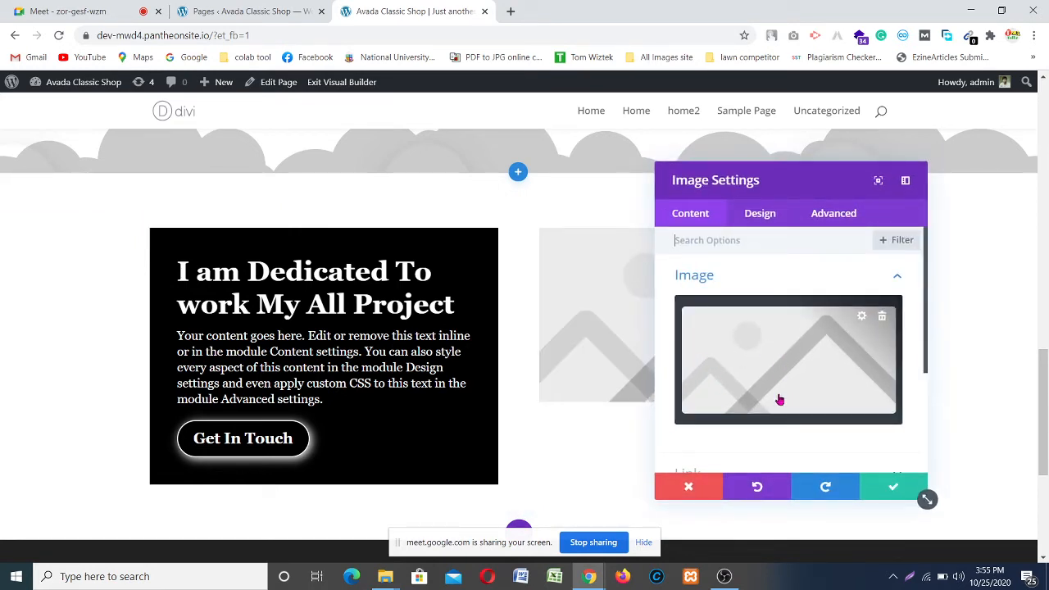
Step: Insert wordpress.png from the Media Library into the image module
left_click(781, 365)
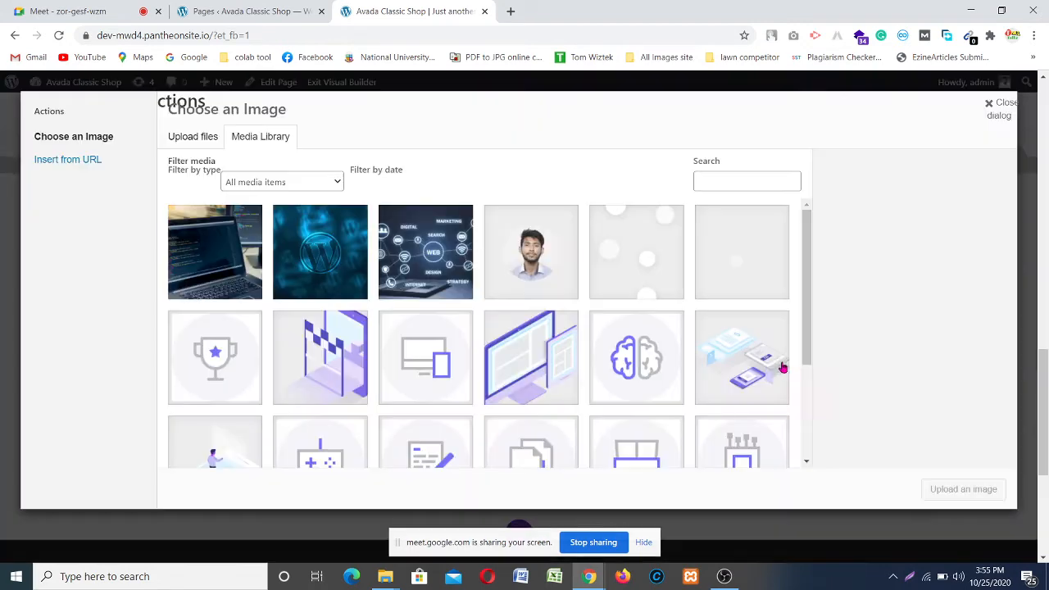
scroll(370, 302, "down", 2)
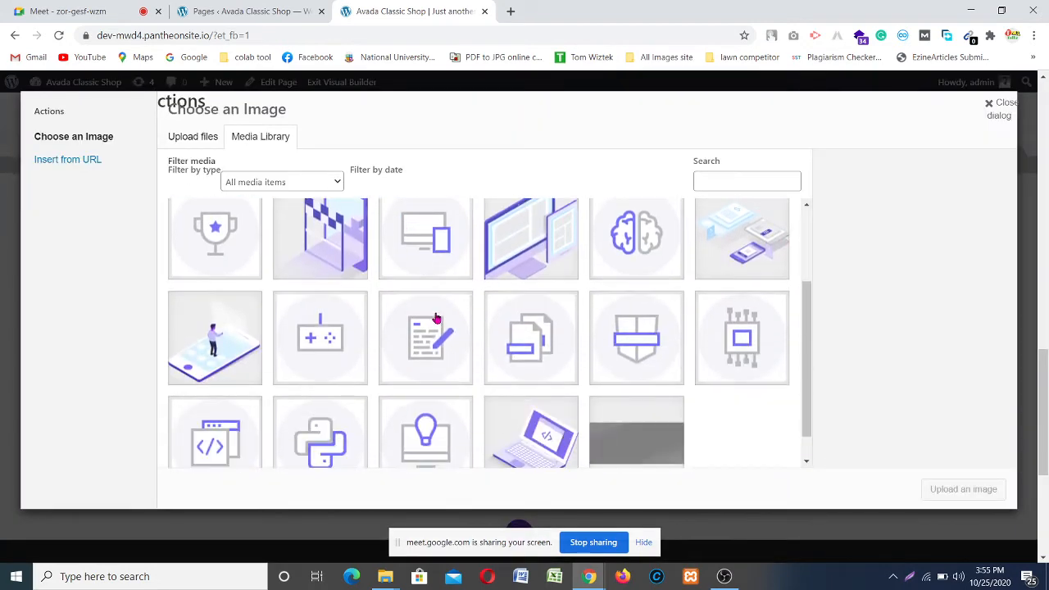
scroll(612, 411, "up", 2)
scroll(612, 411, "up", 1)
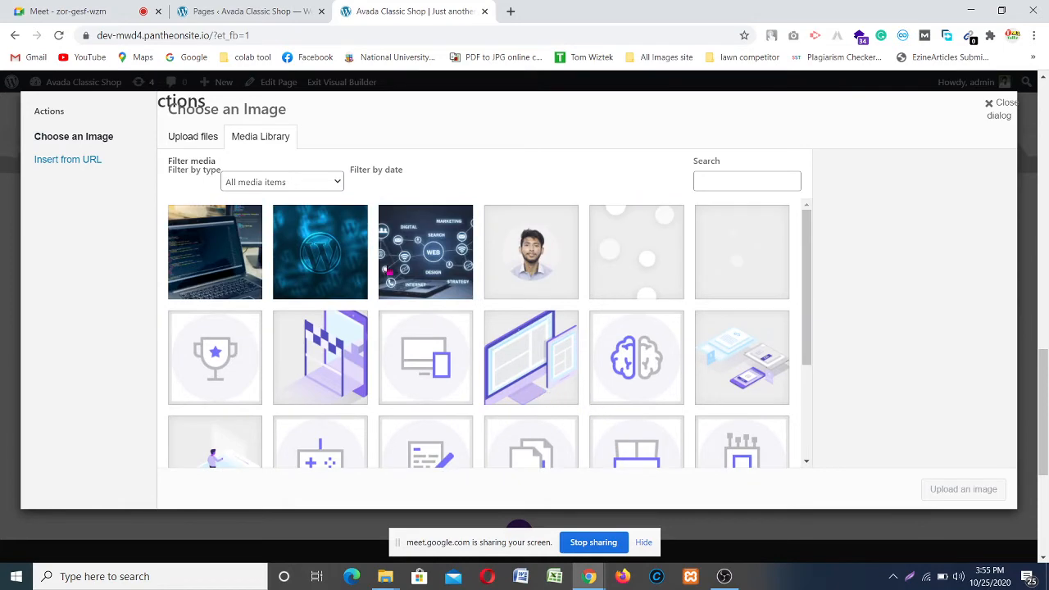
scroll(369, 265, "down", 2)
scroll(286, 273, "up", 2)
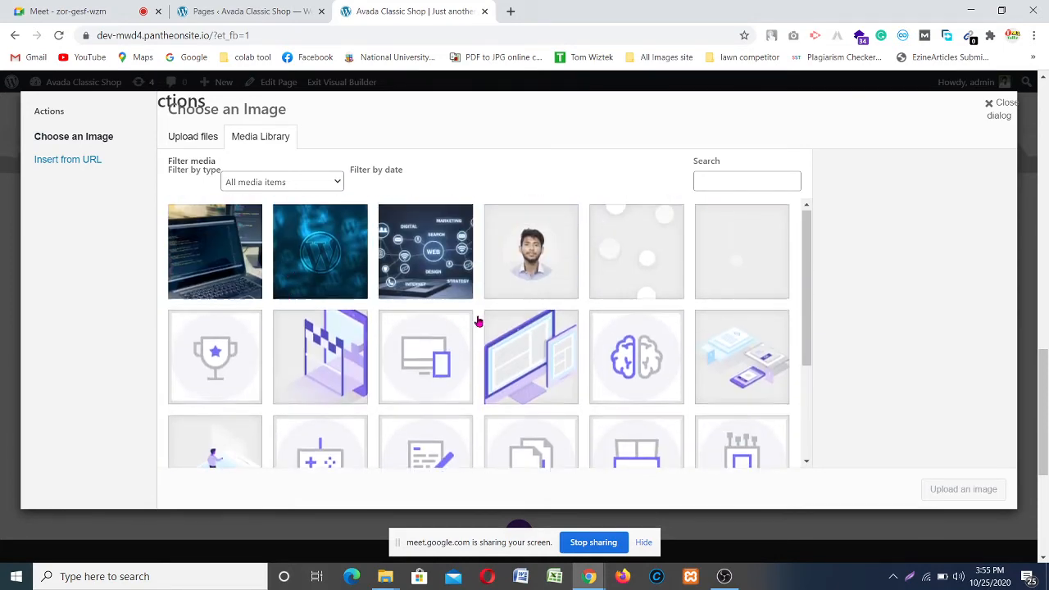
scroll(660, 375, "down", 5)
scroll(532, 380, "up", 5)
scroll(452, 344, "up", 3)
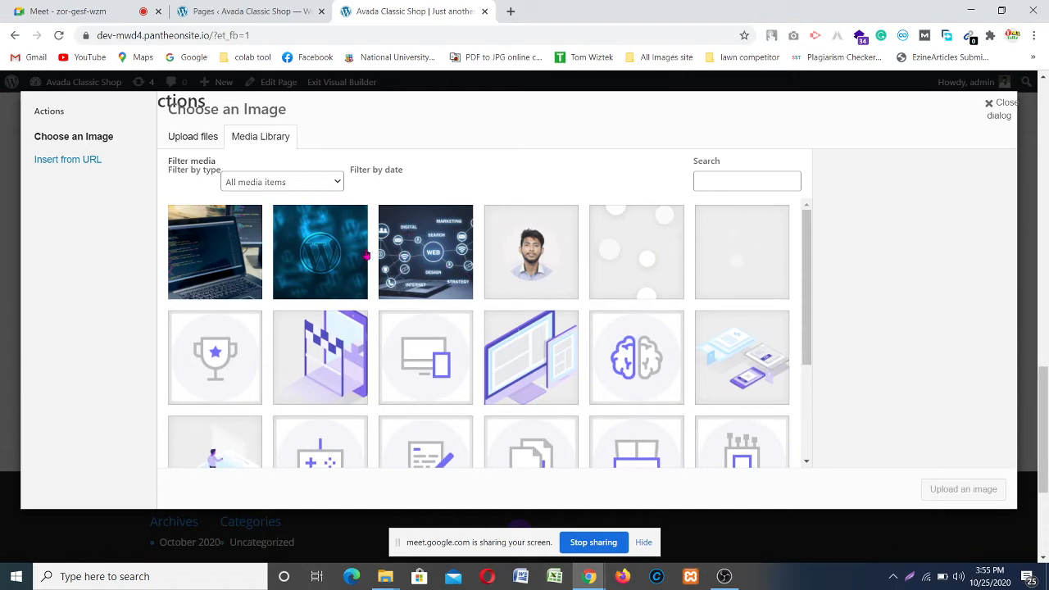
left_click(307, 255)
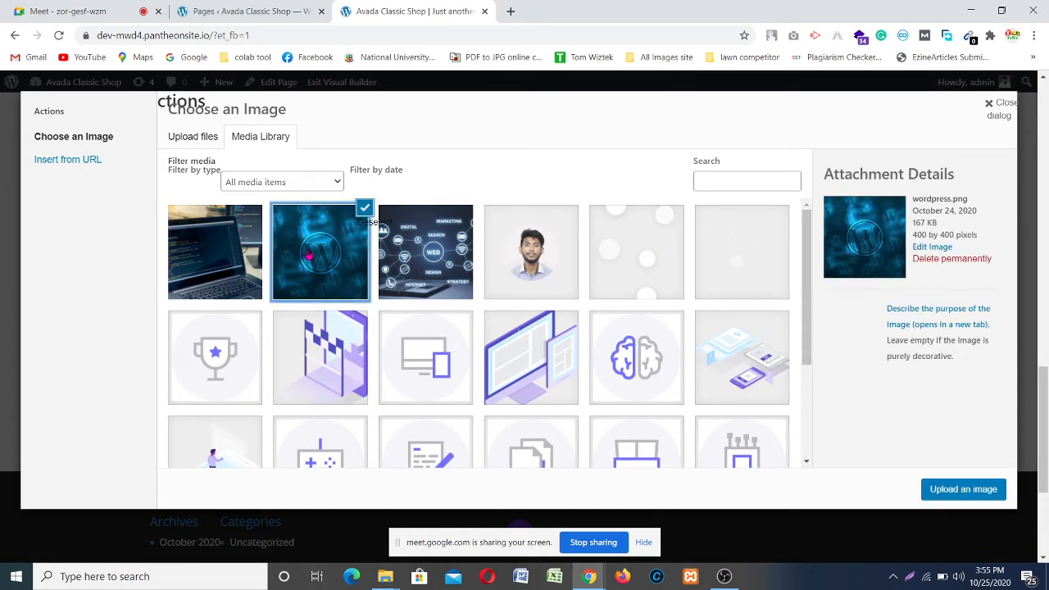
left_click(973, 490)
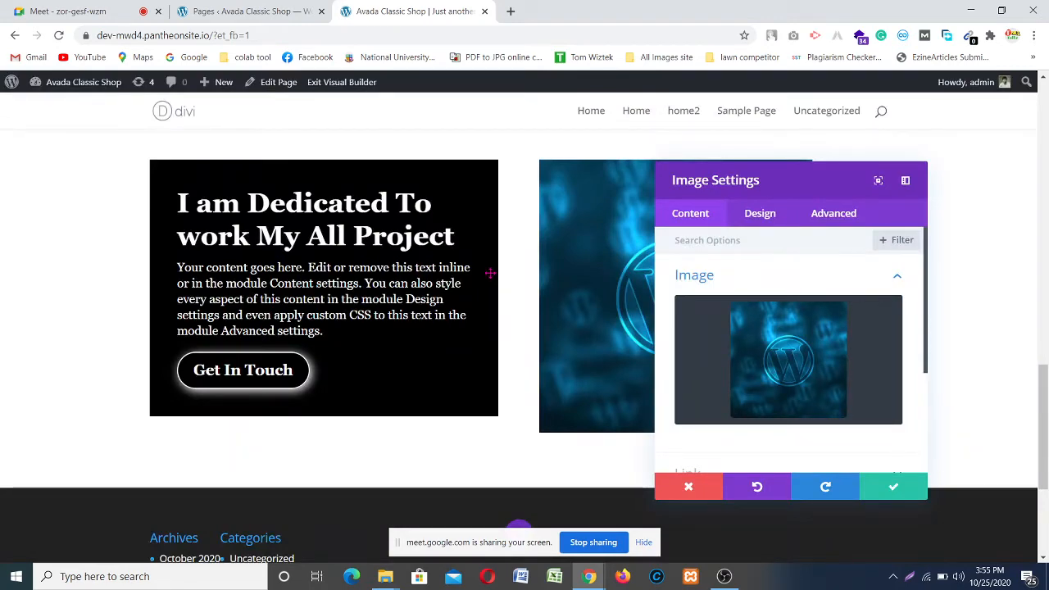
Step: Move the Image Settings panel away from the page content and show its Design options
scroll(490, 275, "up", 1)
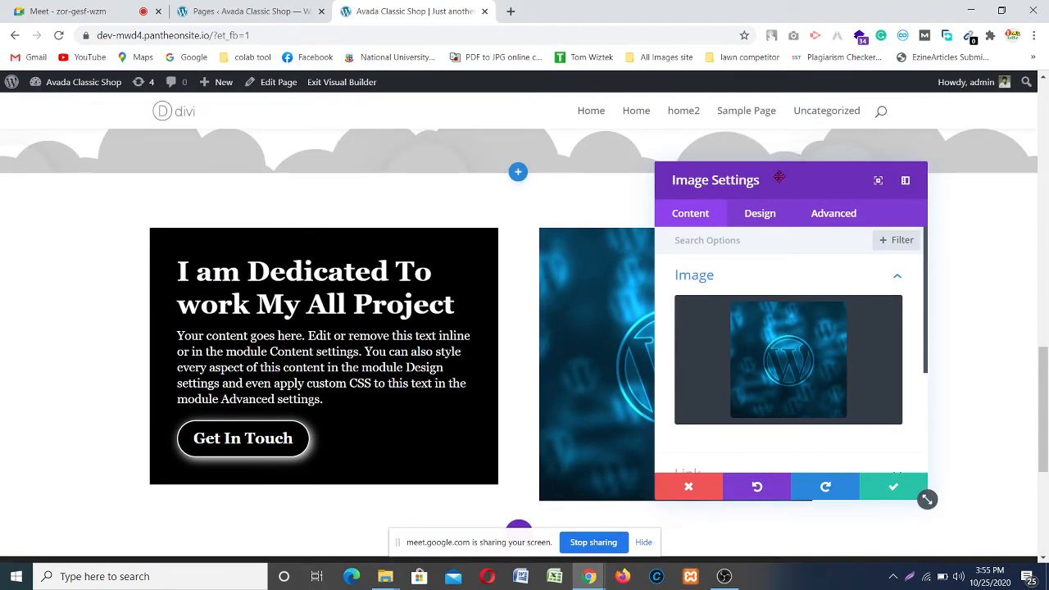
left_click_drag(703, 176, 874, 190)
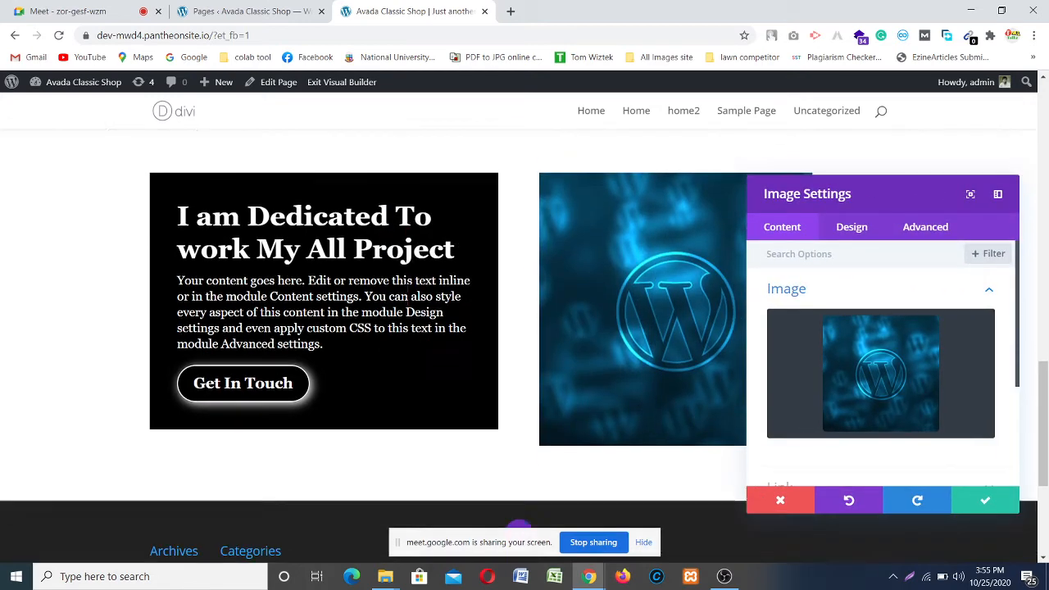
scroll(491, 262, "down", 1)
scroll(406, 284, "up", 1)
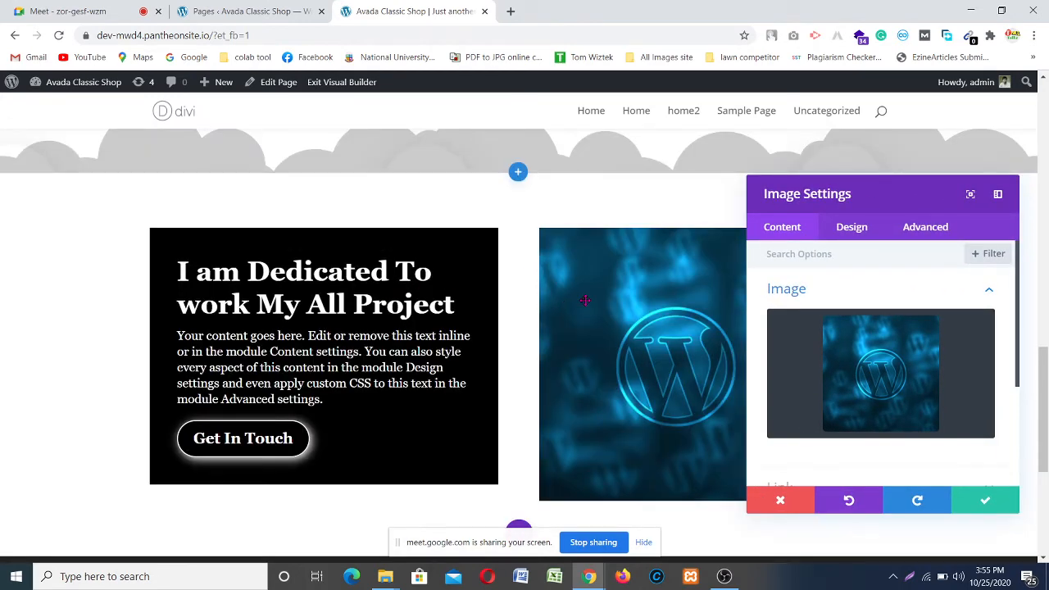
scroll(585, 300, "down", 3)
scroll(585, 300, "up", 3)
scroll(874, 325, "down", 2)
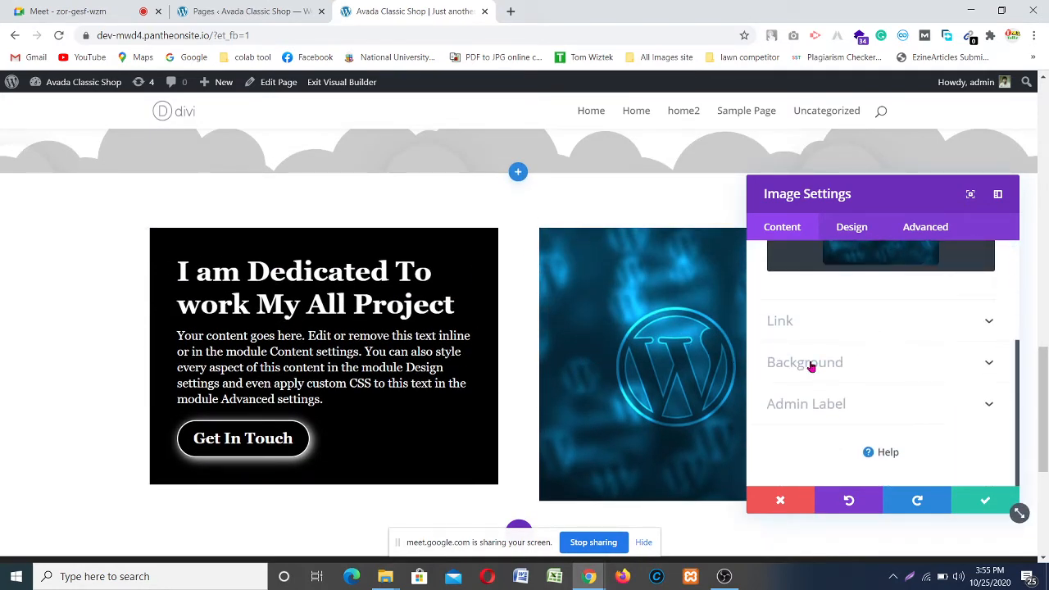
left_click(852, 232)
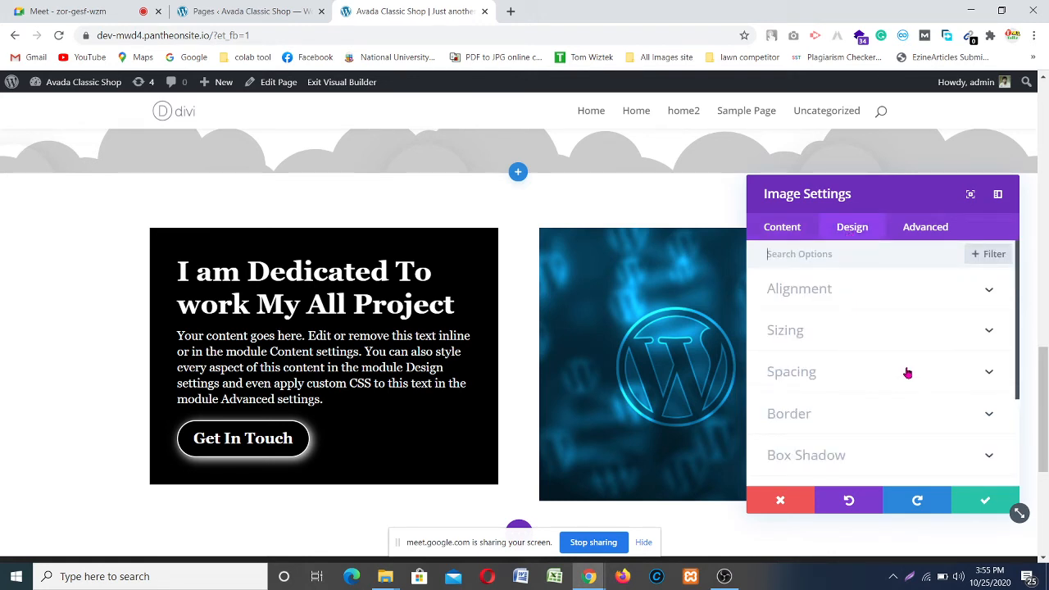
Step: Set the image's animation to Slide from the Left and save the image settings
scroll(909, 416, "down", 3)
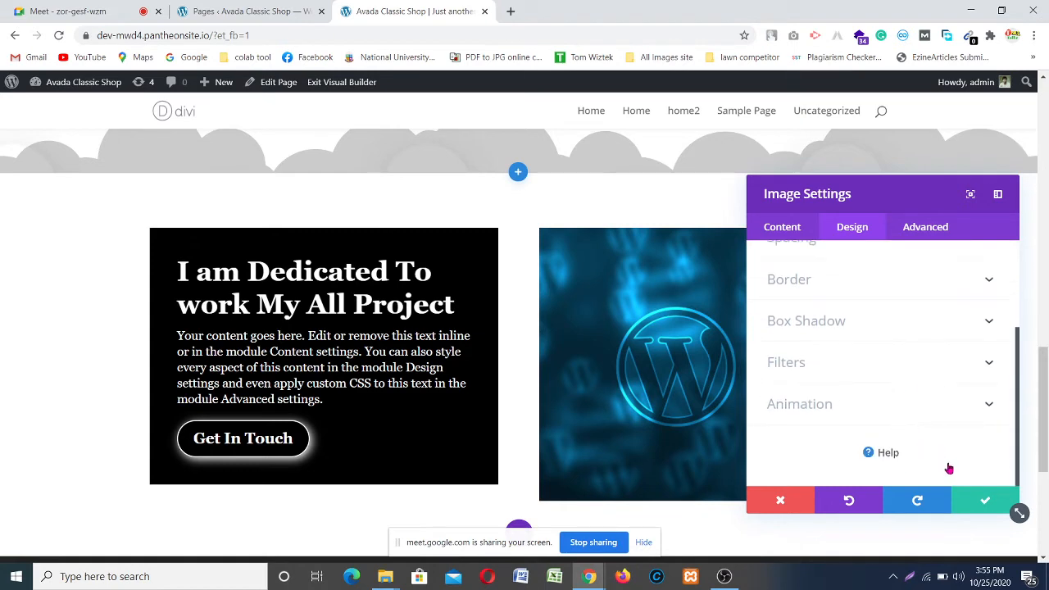
left_click(881, 418)
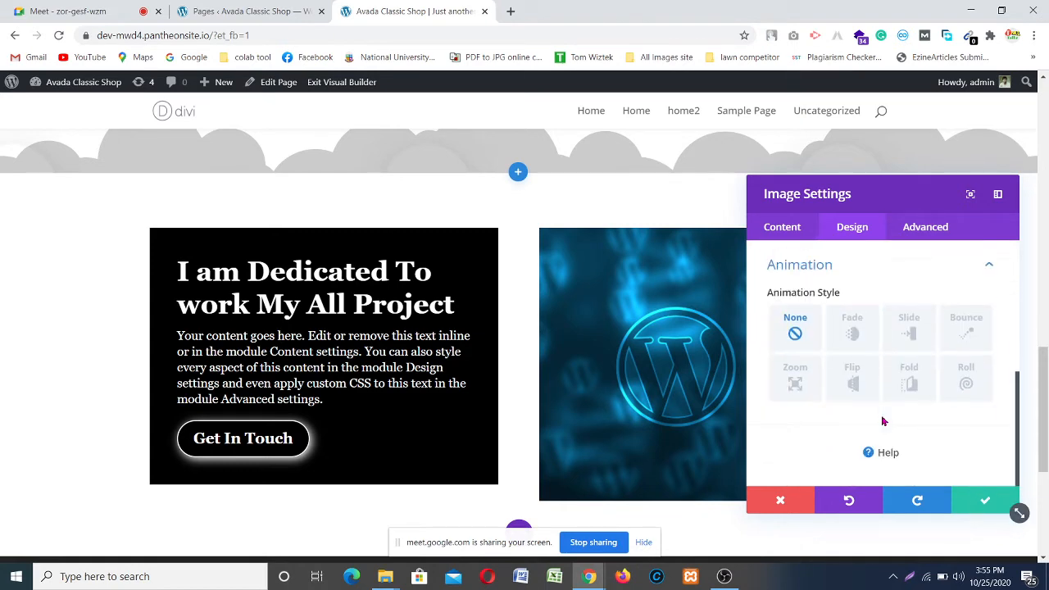
left_click(911, 334)
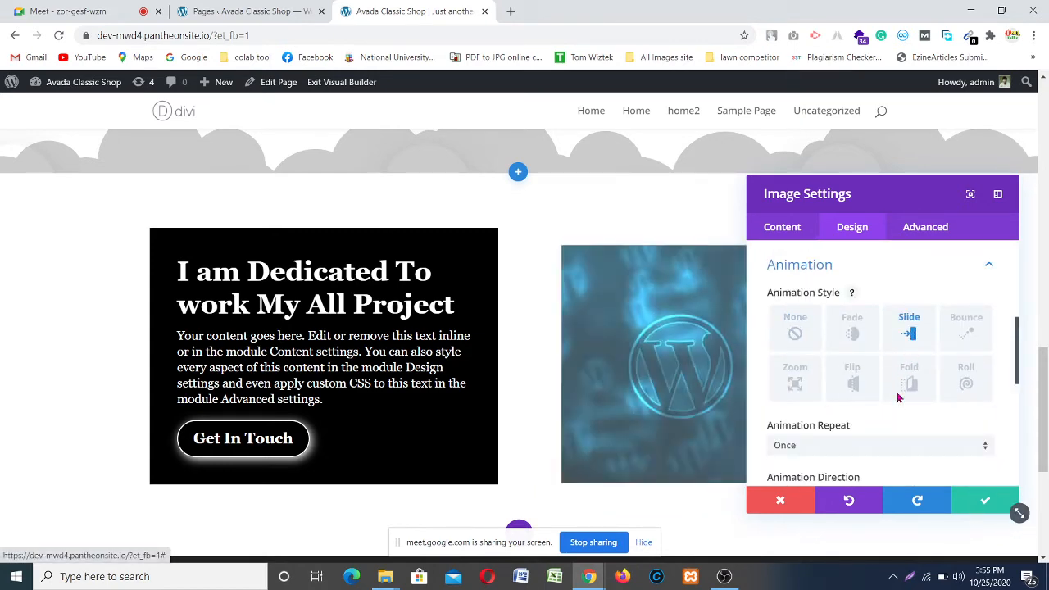
scroll(878, 441, "down", 1)
scroll(878, 440, "down", 1)
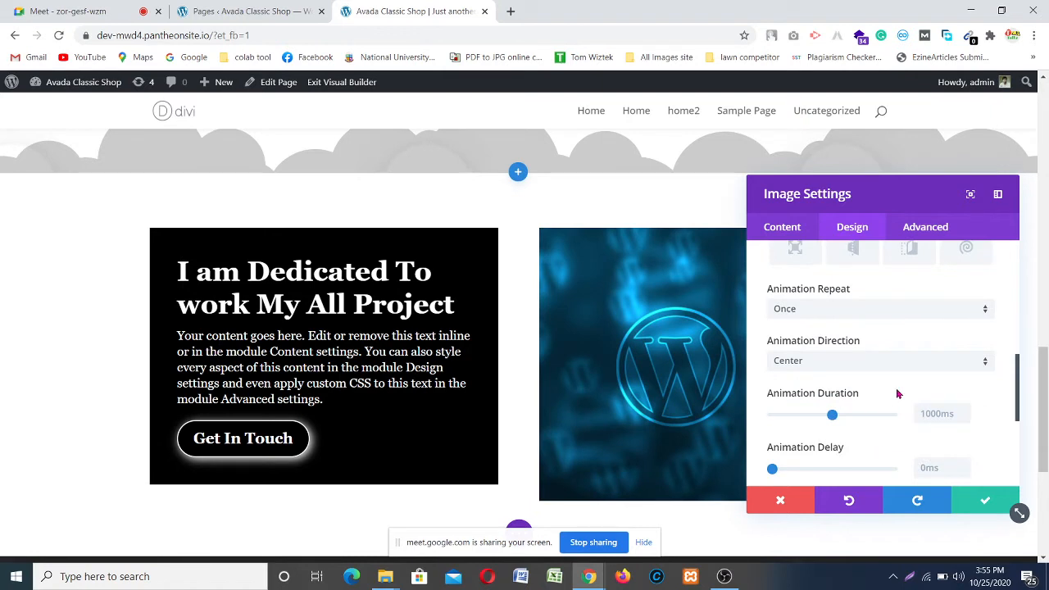
left_click(921, 364)
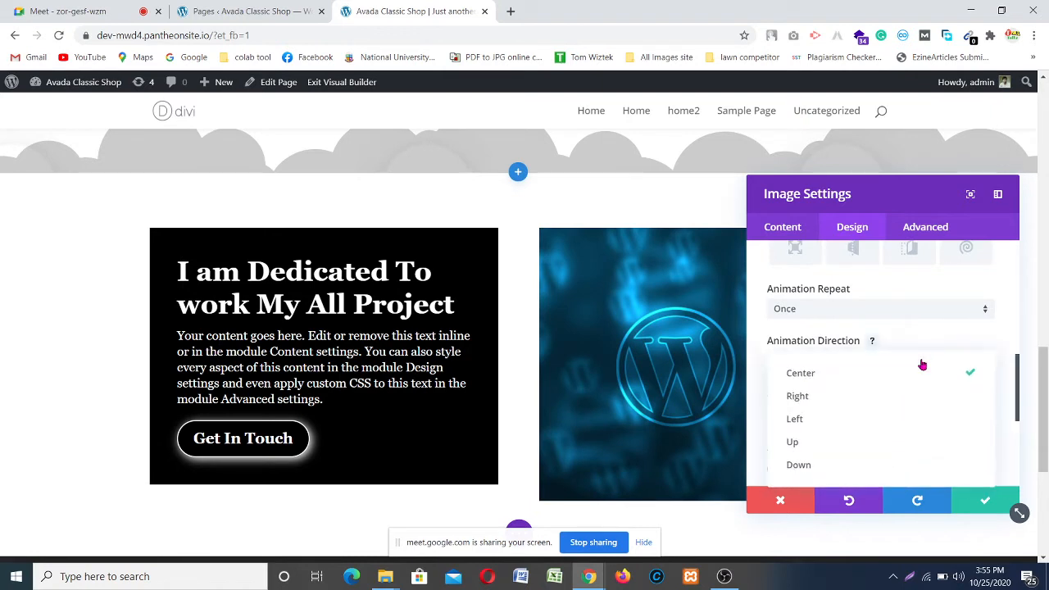
left_click(833, 421)
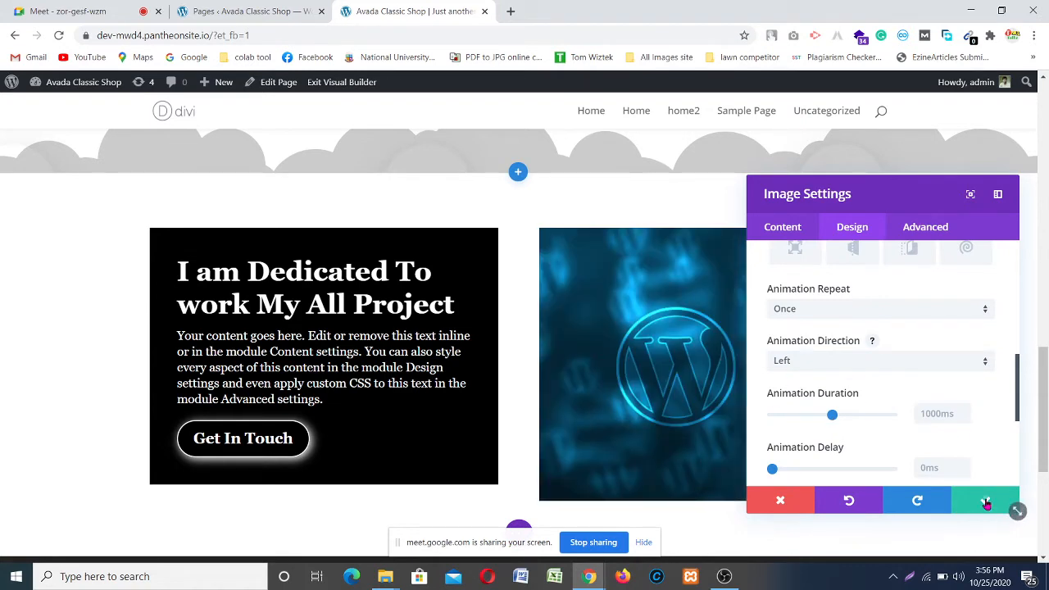
left_click(985, 508)
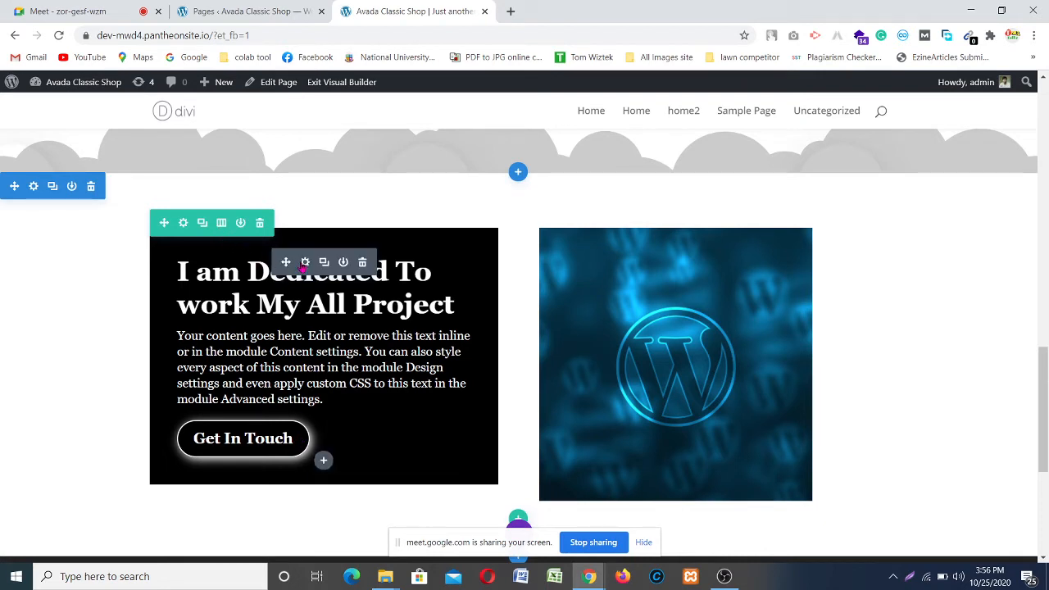
Step: Reopen the Call To Action module's settings on its Design options
left_click(304, 263)
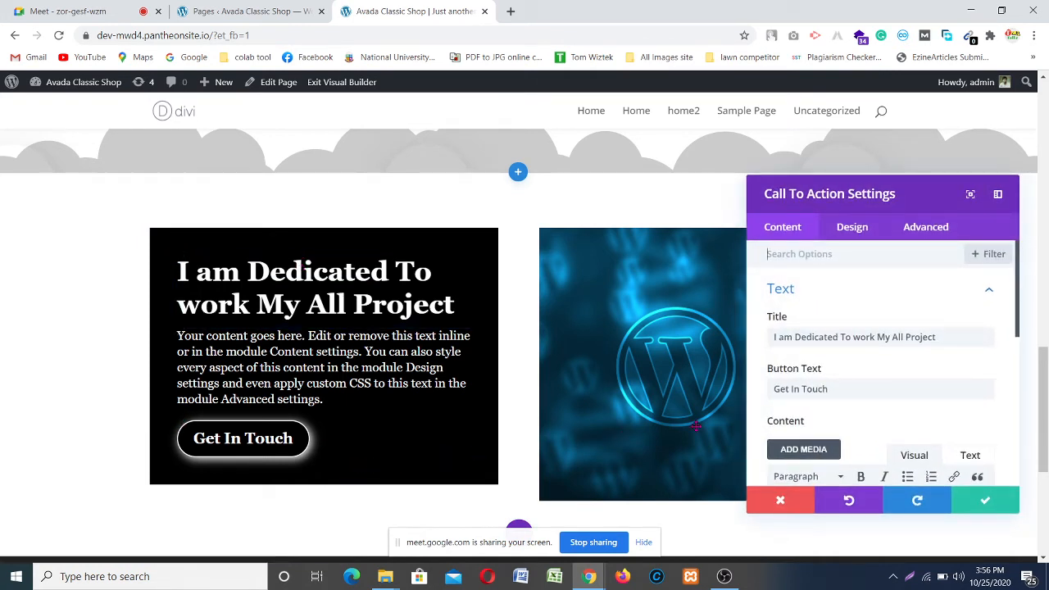
left_click(984, 500)
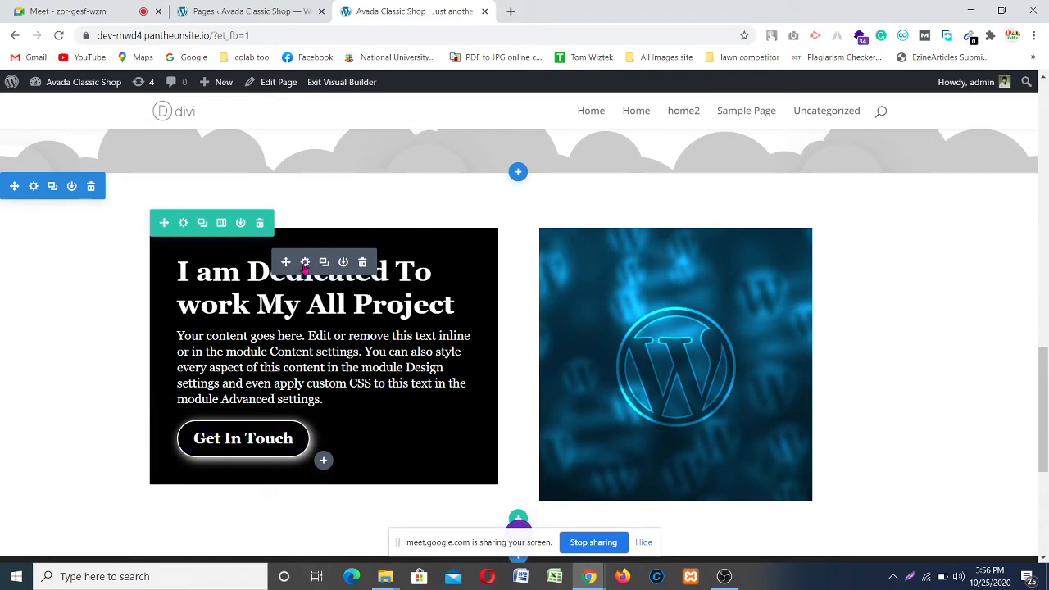
left_click(305, 264)
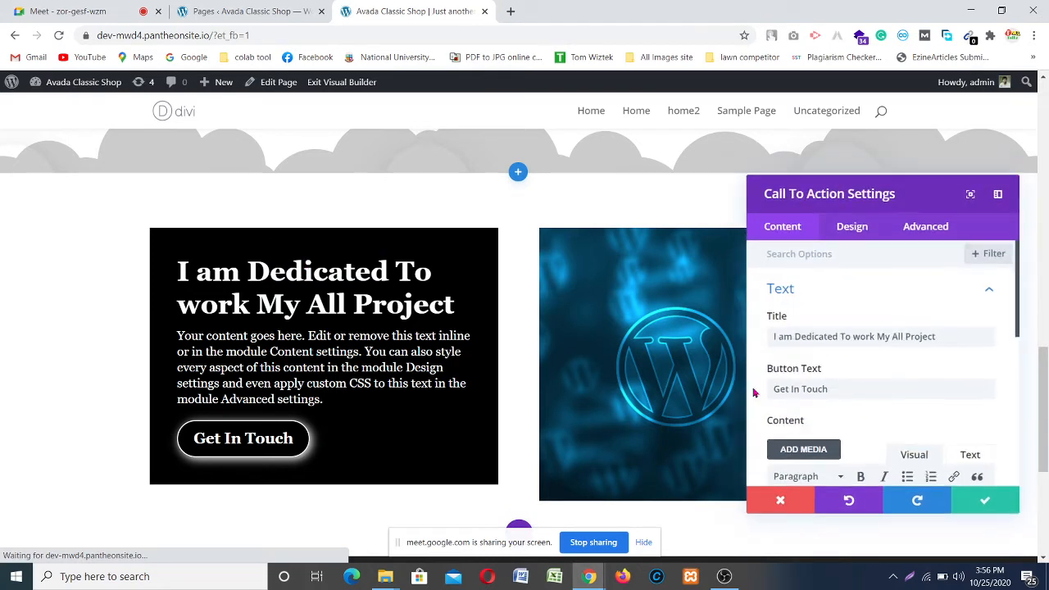
left_click(852, 234)
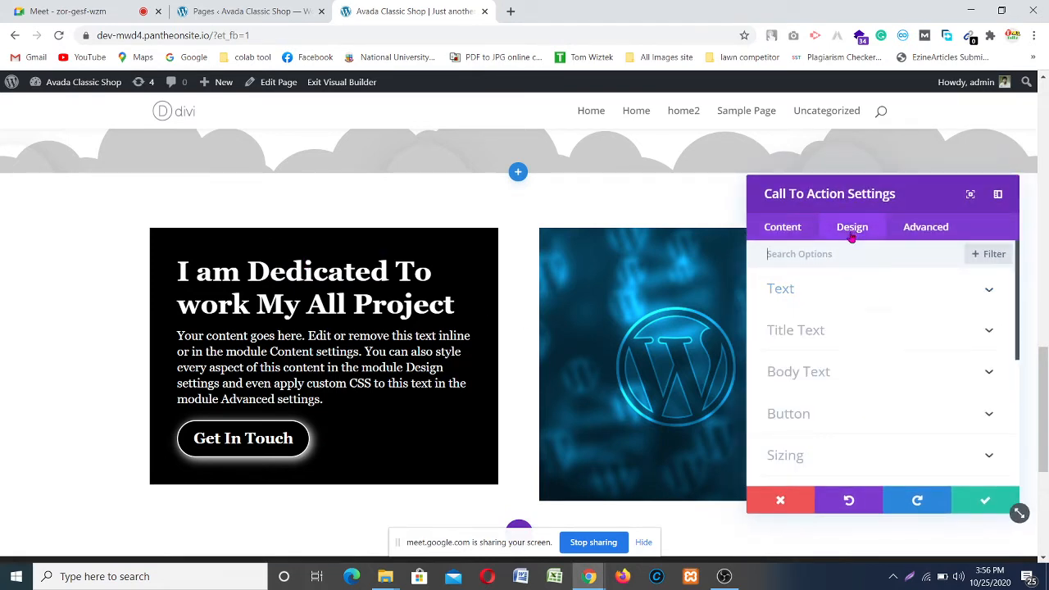
Step: Expand the Sizing and Spacing options and raise the box's custom top padding
scroll(838, 356, "down", 1)
scroll(826, 386, "down", 1)
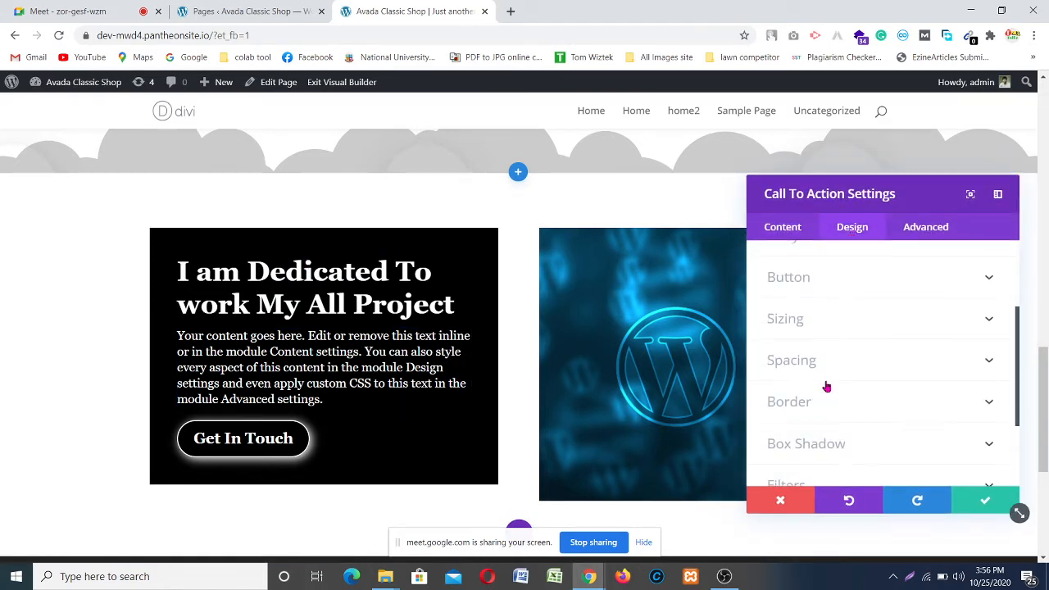
left_click(976, 318)
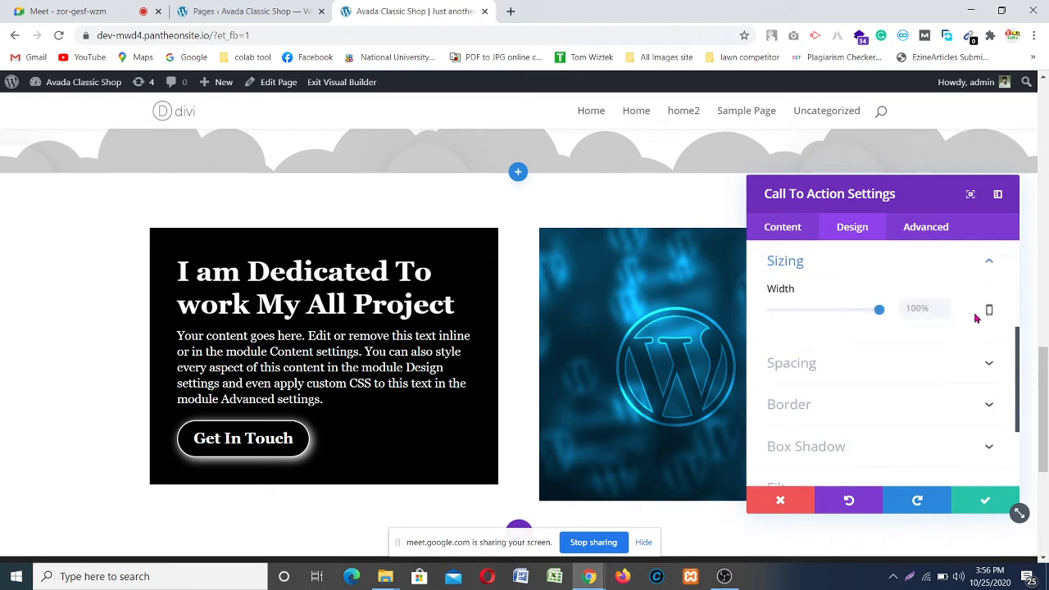
left_click(895, 368)
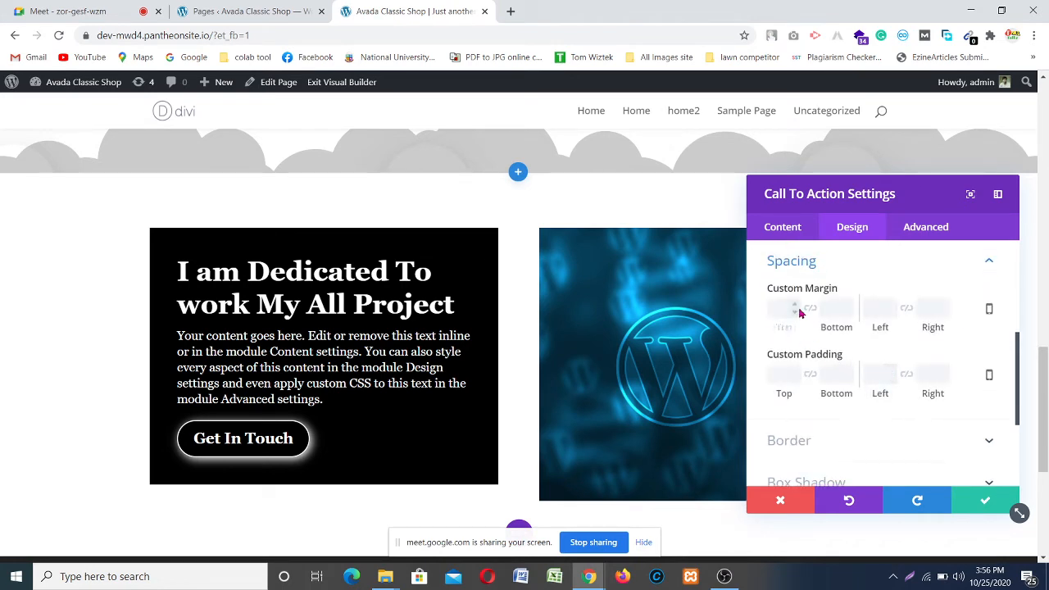
left_click(797, 372)
left_click(797, 372)
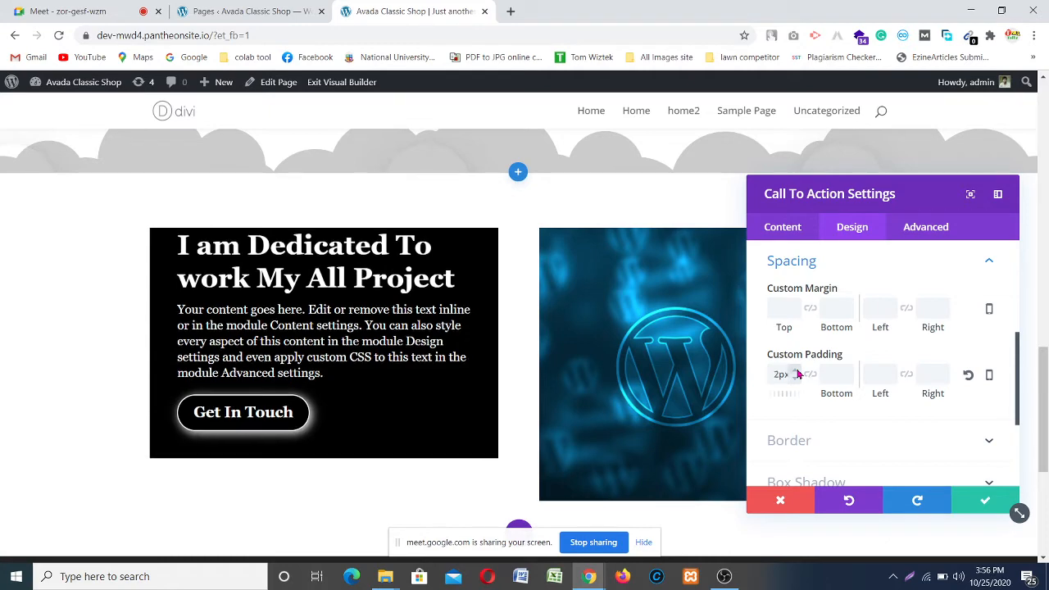
left_click(797, 372)
left_click(797, 372)
left_click(797, 372)
left_click(798, 372)
left_click(798, 372)
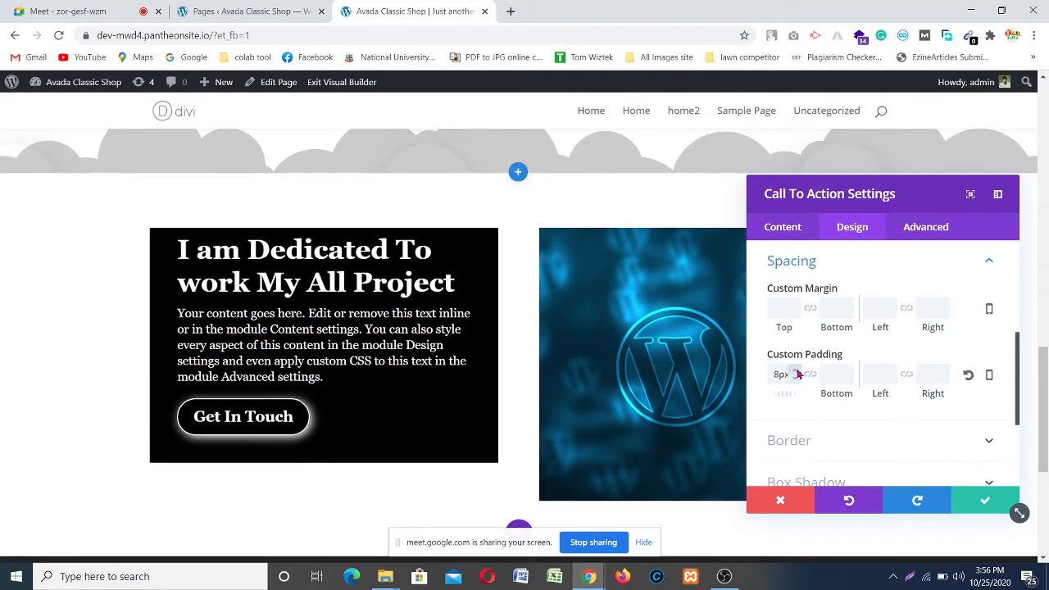
left_click(797, 372)
left_click(798, 372)
left_click(797, 372)
left_click(797, 372)
left_click(797, 371)
left_click(797, 372)
left_click(798, 372)
left_click(797, 372)
left_click(798, 372)
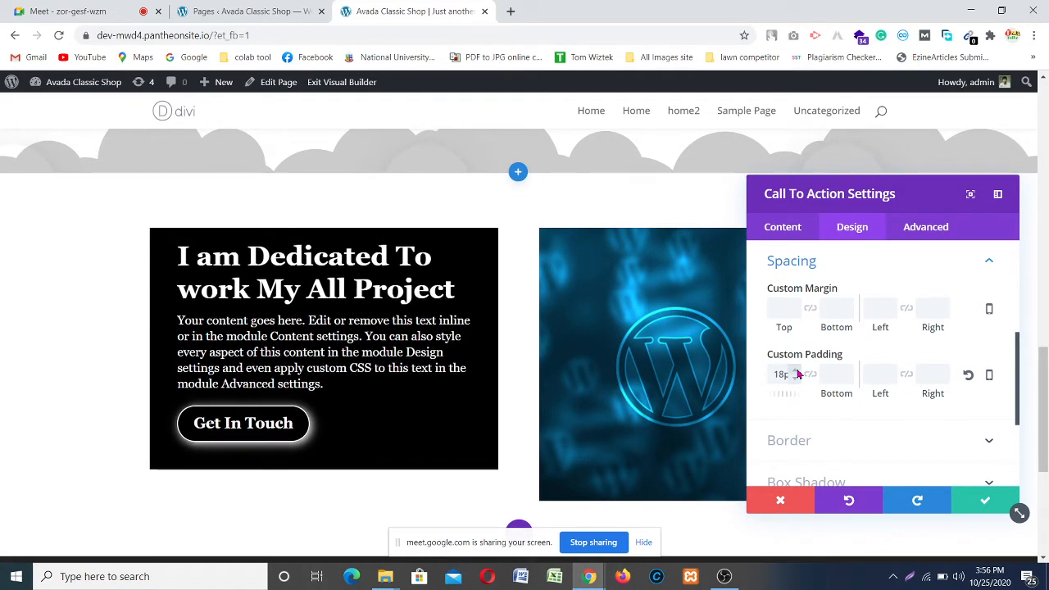
left_click(797, 372)
left_click(798, 372)
left_click(798, 372)
left_click(797, 372)
left_click(798, 372)
left_click(797, 372)
left_click(797, 372)
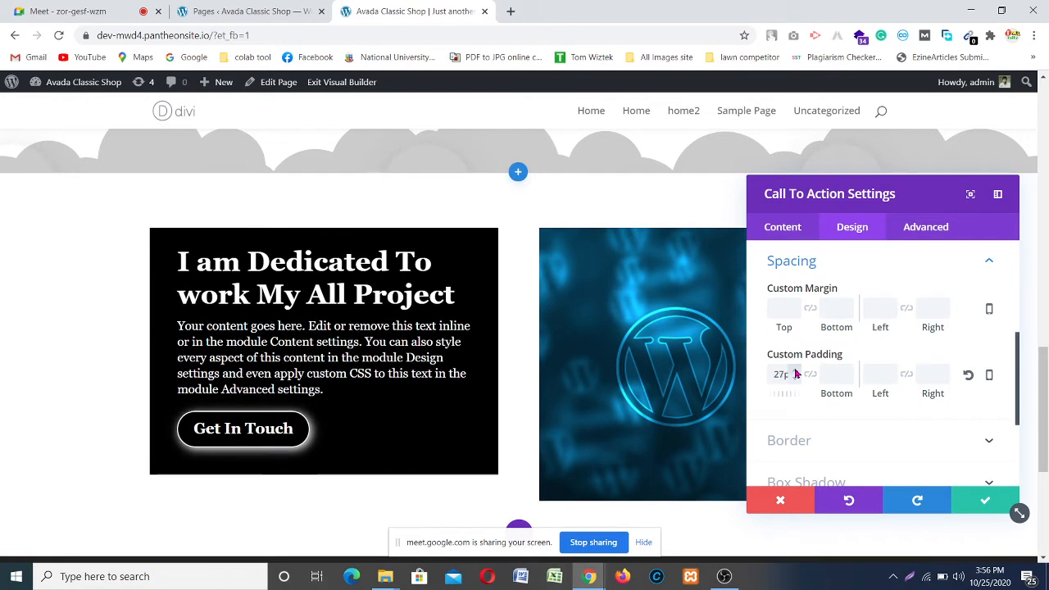
left_click(797, 372)
left_click(798, 372)
left_click(797, 372)
left_click(797, 372)
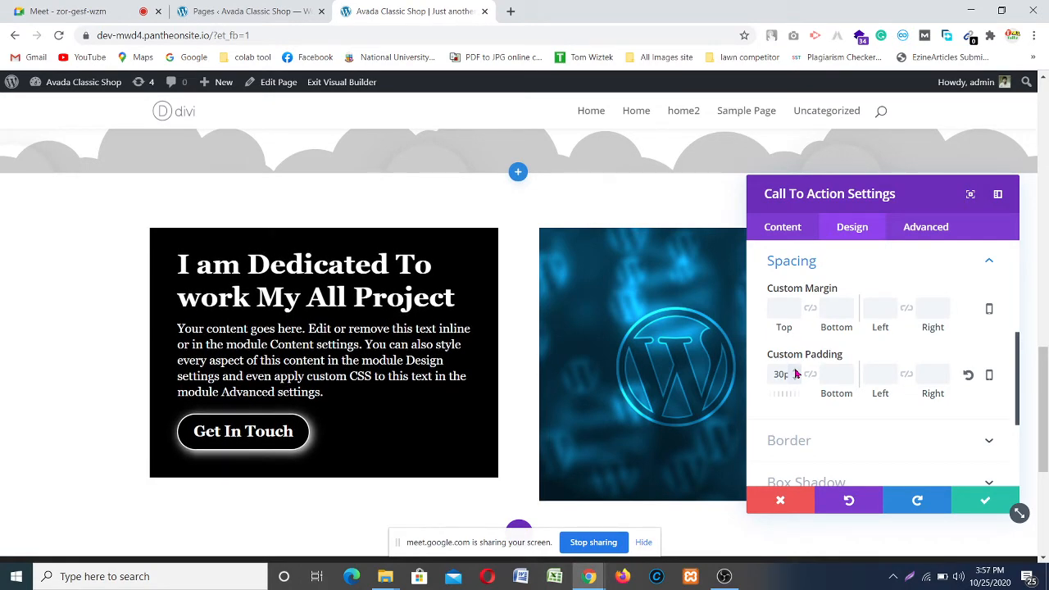
Step: Set the box's custom bottom padding to 50px and save the call-to-action settings
left_click(837, 370)
left_click(850, 374)
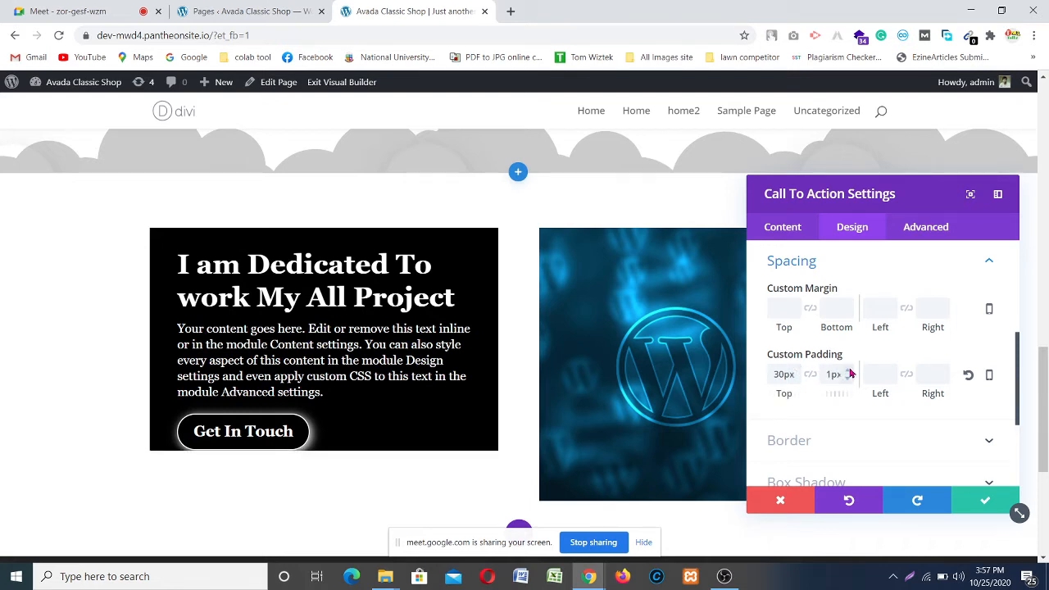
left_click(850, 373)
left_click(849, 374)
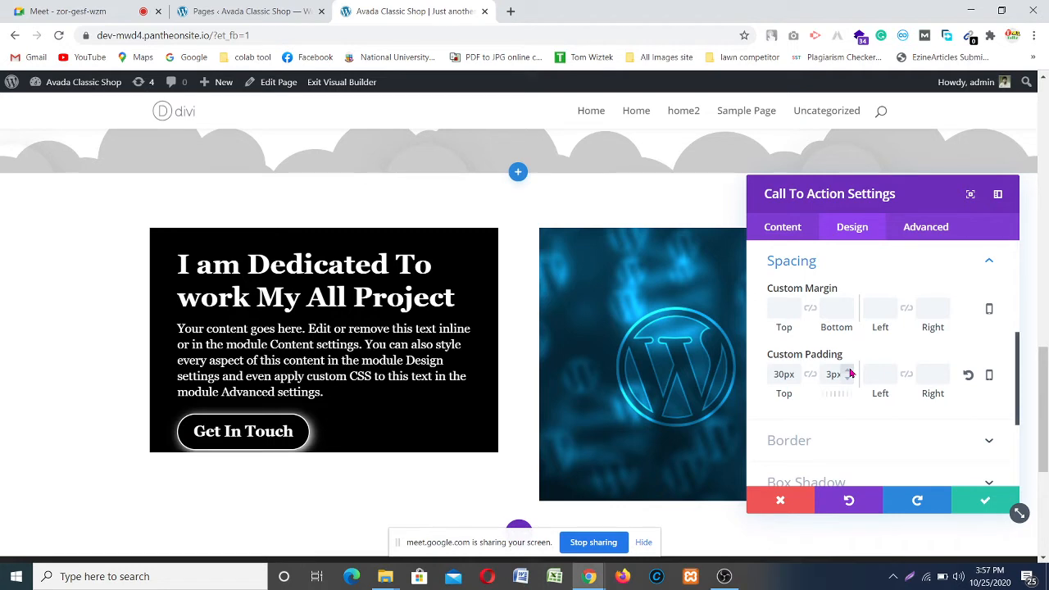
left_click(849, 373)
left_click(849, 374)
left_click(850, 374)
left_click(850, 374)
left_click(850, 374)
left_click(850, 374)
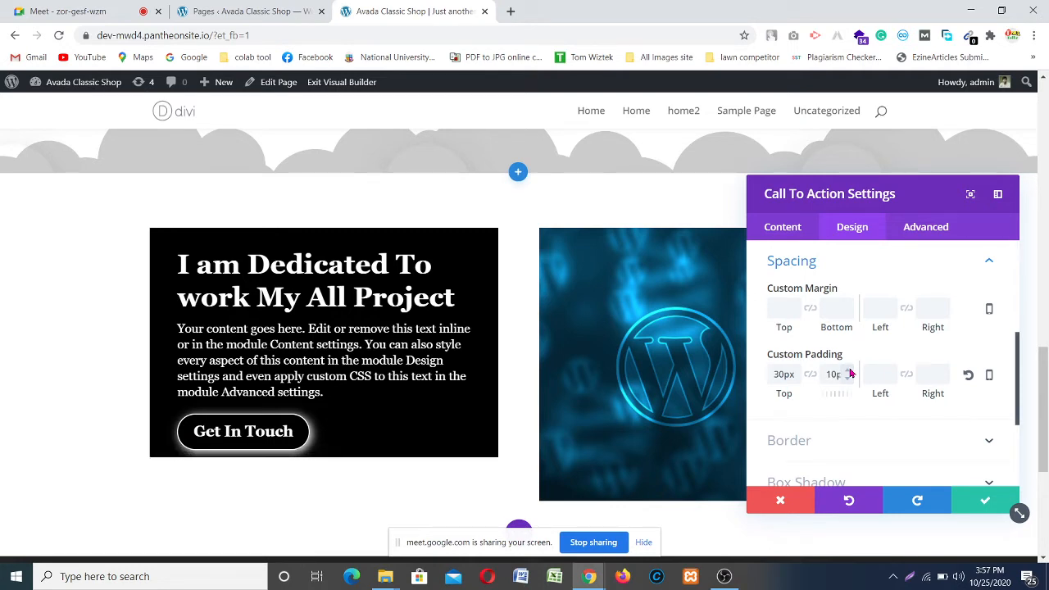
left_click(849, 374)
left_click(848, 373)
left_click(848, 373)
left_click(847, 374)
left_click(848, 374)
left_click(848, 374)
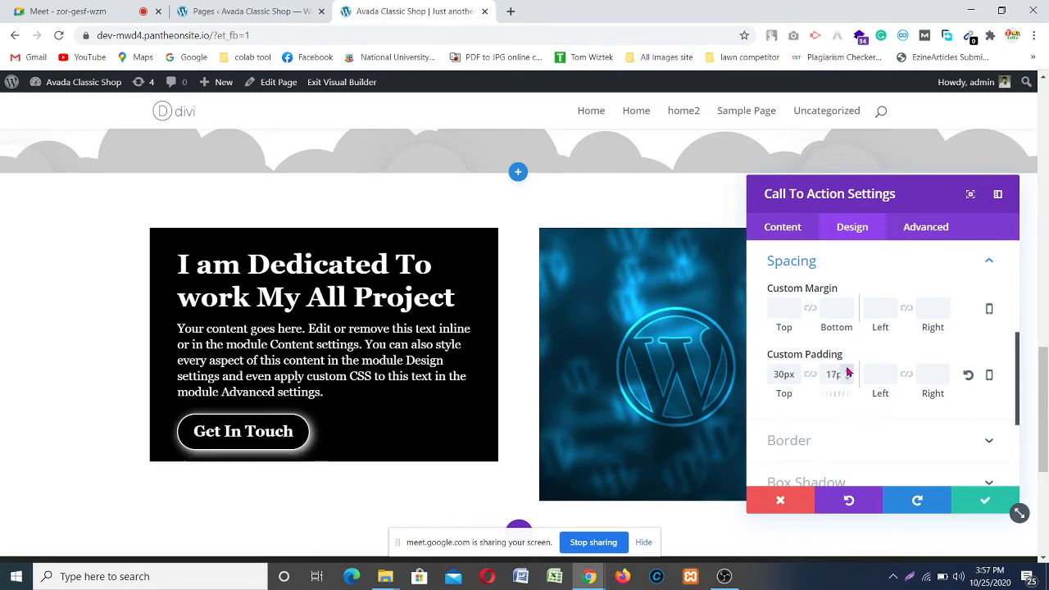
left_click(848, 374)
left_click(848, 373)
left_click(848, 374)
left_click(848, 374)
left_click(848, 373)
left_click(848, 374)
left_click(848, 374)
left_click(848, 374)
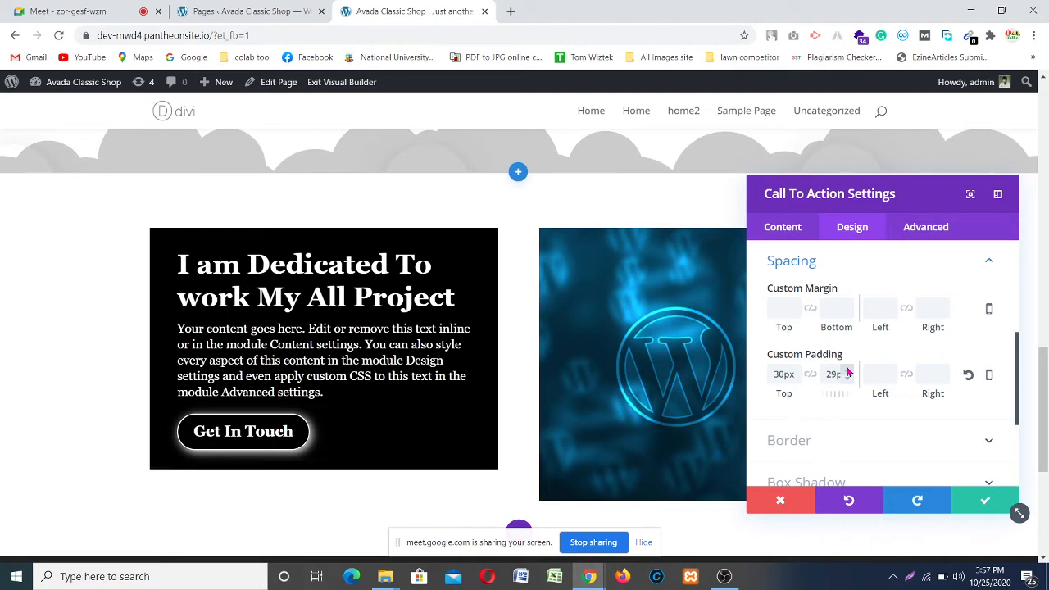
left_click(848, 373)
left_click(848, 374)
left_click(848, 374)
left_click(848, 374)
left_click(848, 373)
left_click(848, 374)
left_click(848, 374)
left_click(848, 373)
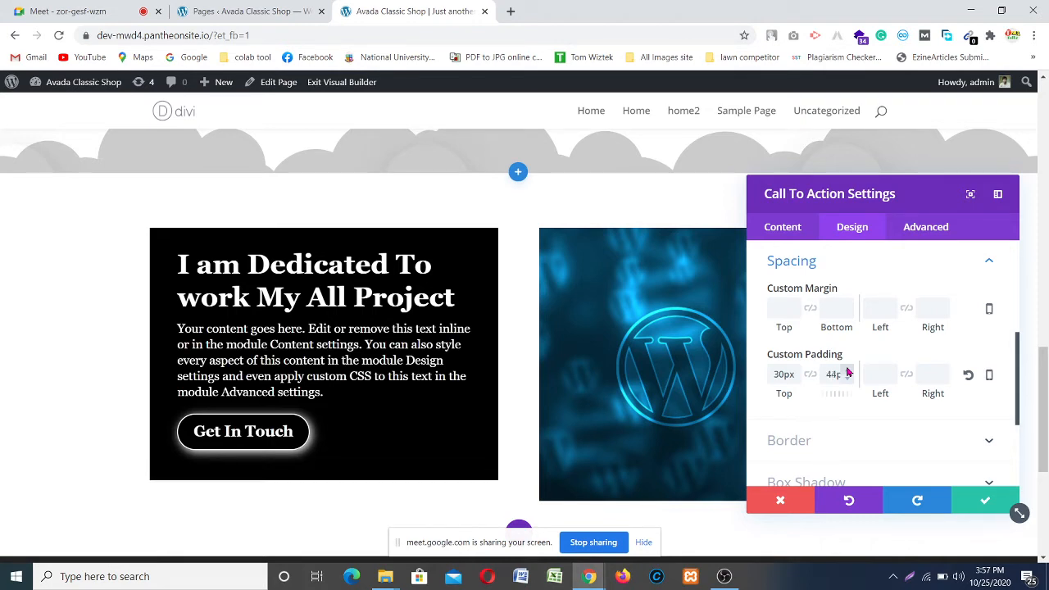
left_click(848, 374)
left_click(848, 374)
left_click(848, 374)
left_click(848, 374)
left_click(848, 373)
left_click(848, 373)
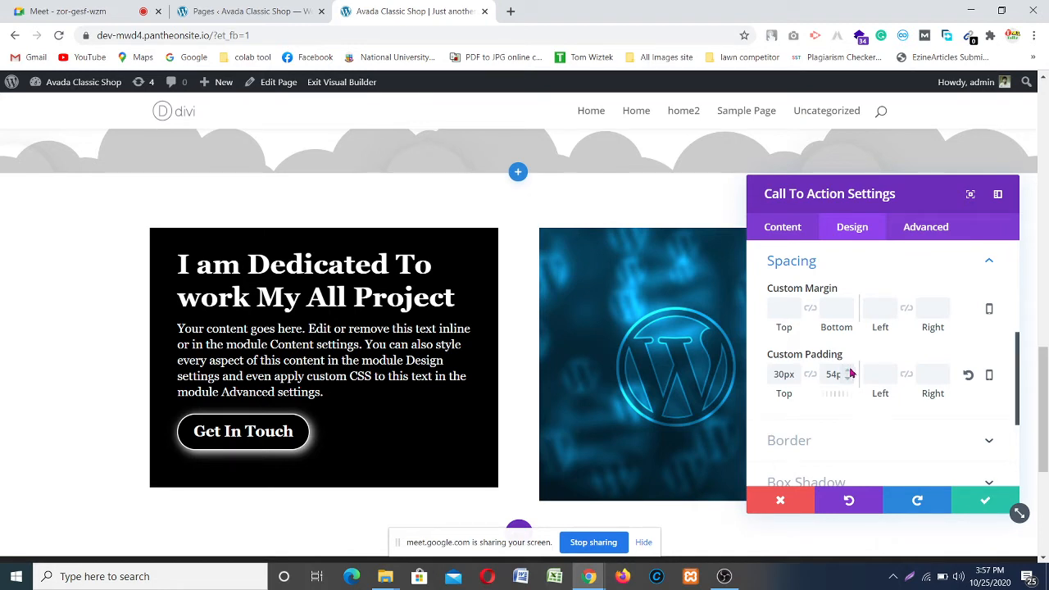
left_click(848, 374)
left_click(848, 374)
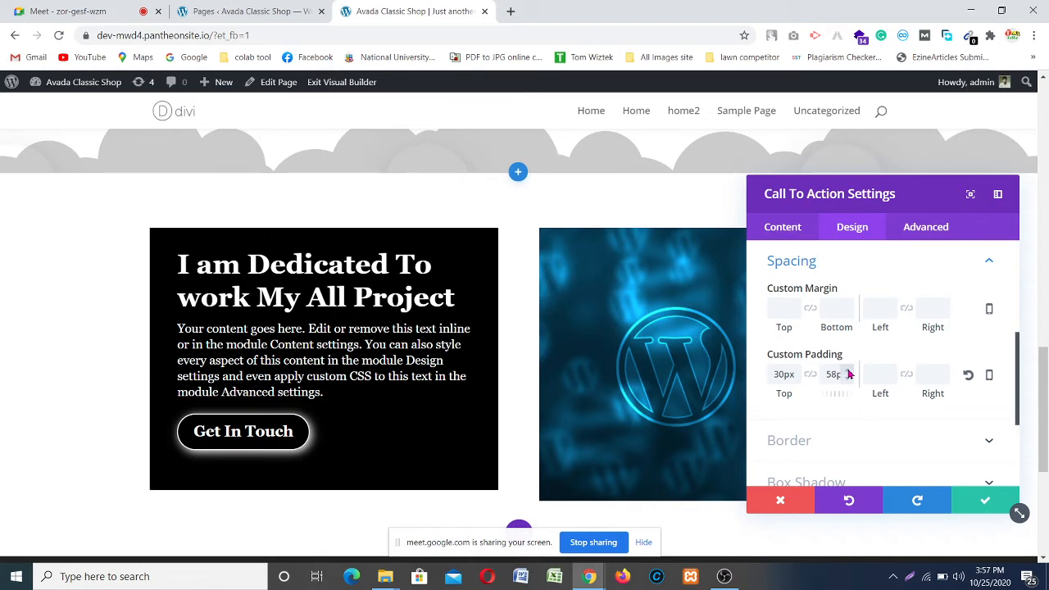
left_click(848, 374)
left_click(848, 374)
left_click(848, 374)
left_click(848, 374)
left_click(848, 374)
left_click(848, 373)
left_click(848, 373)
left_click(848, 374)
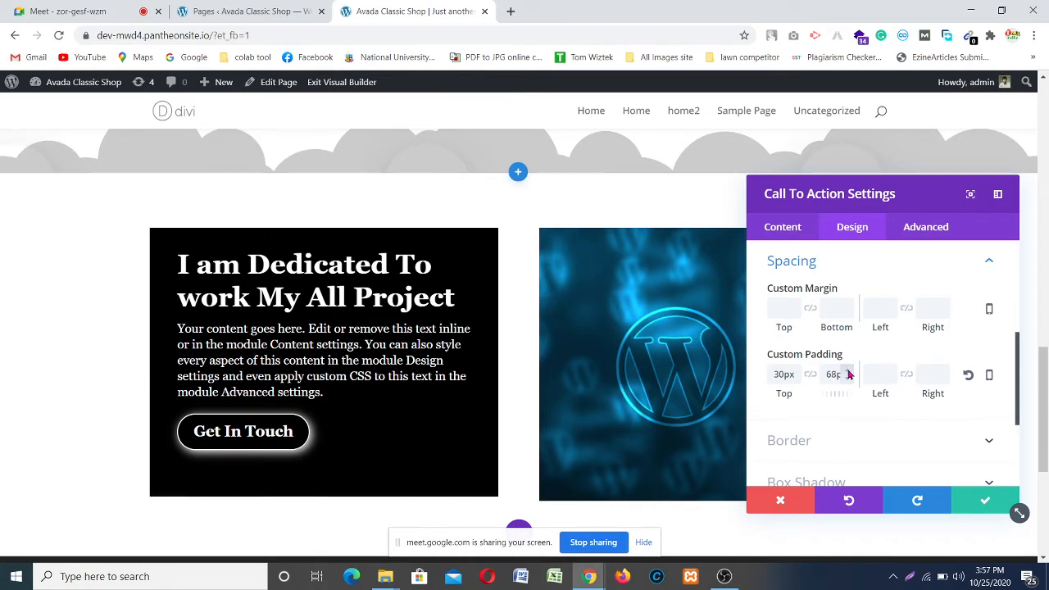
left_click(848, 374)
left_click(847, 373)
left_click(848, 373)
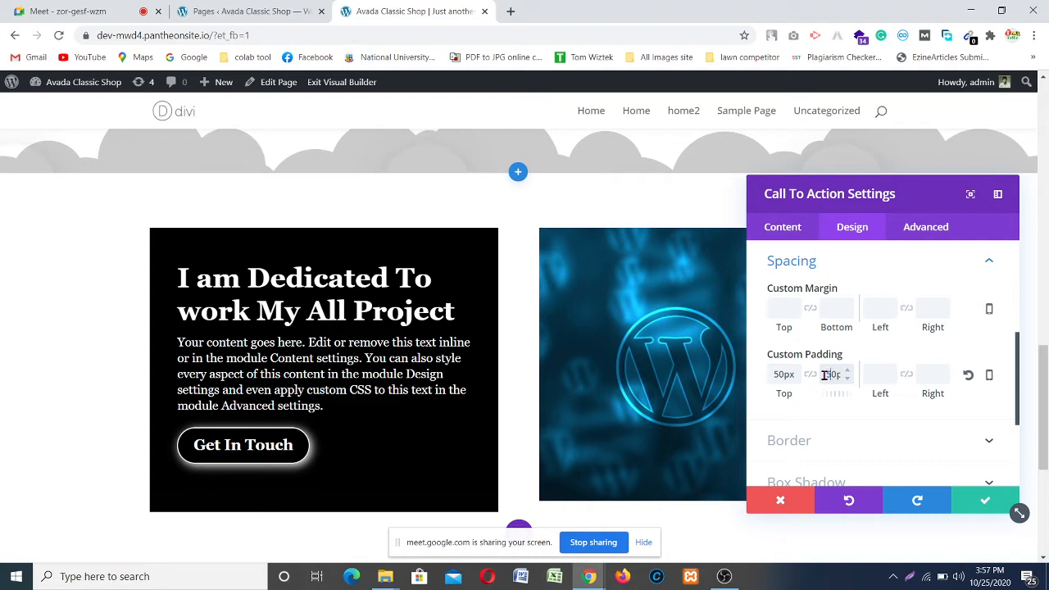
key("Tab")
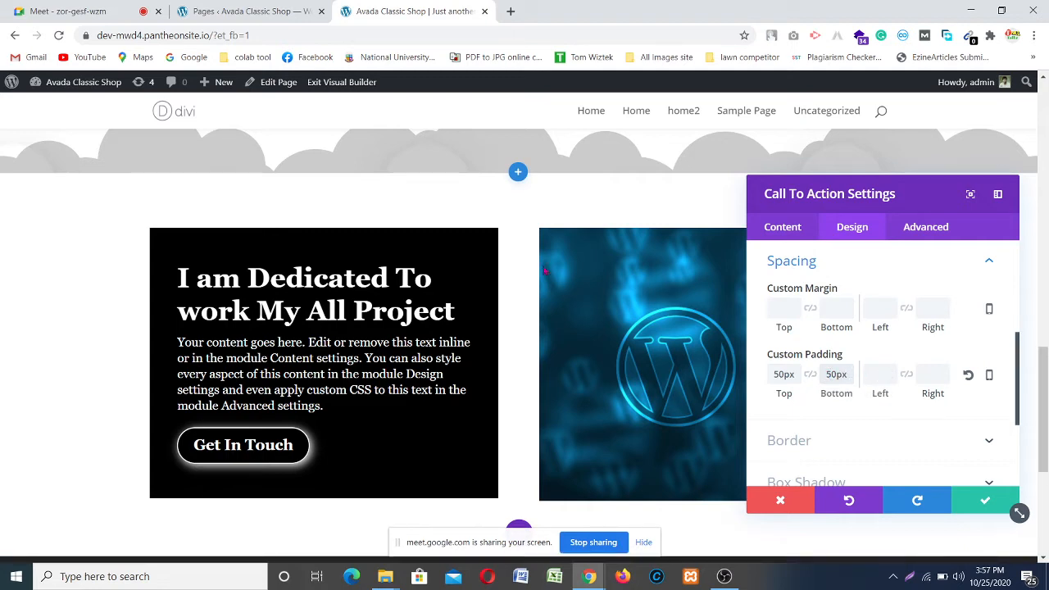
left_click(844, 373)
left_click(566, 277)
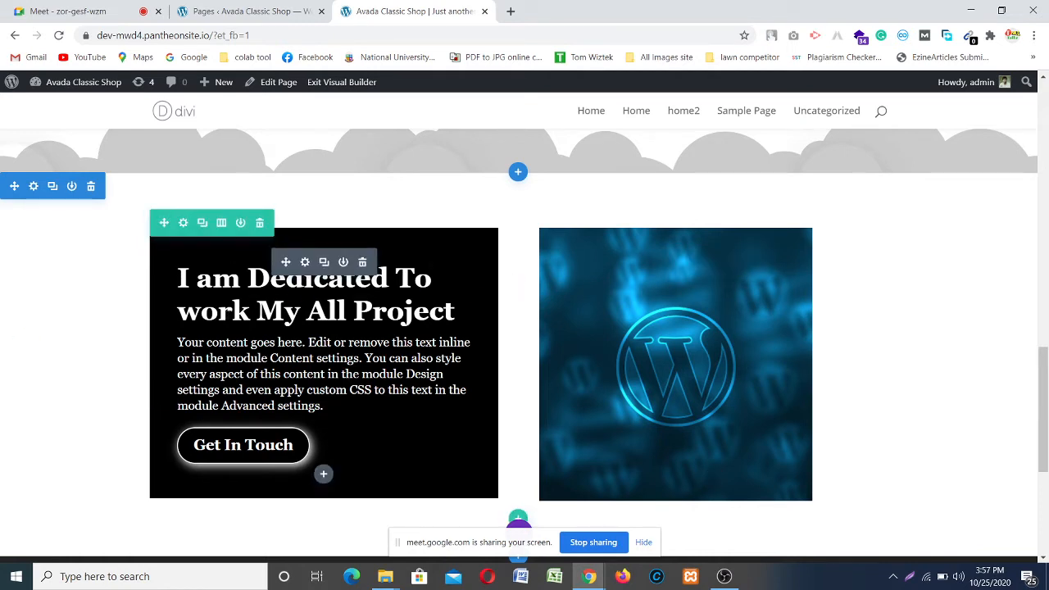
Step: Enable a custom gutter width of 1 for the two-column row and save the row settings
left_click(183, 224)
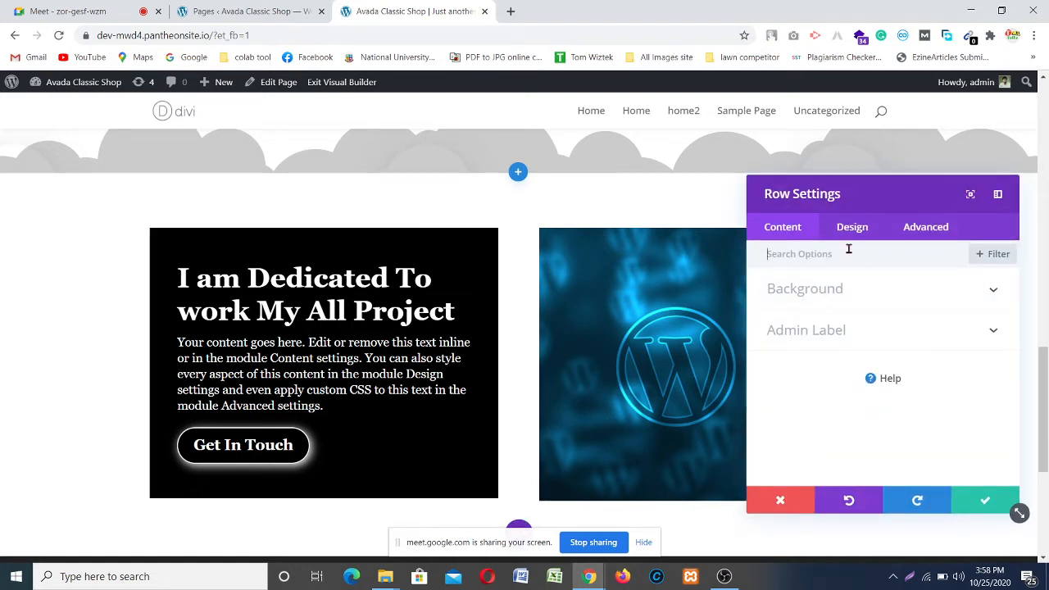
left_click(850, 234)
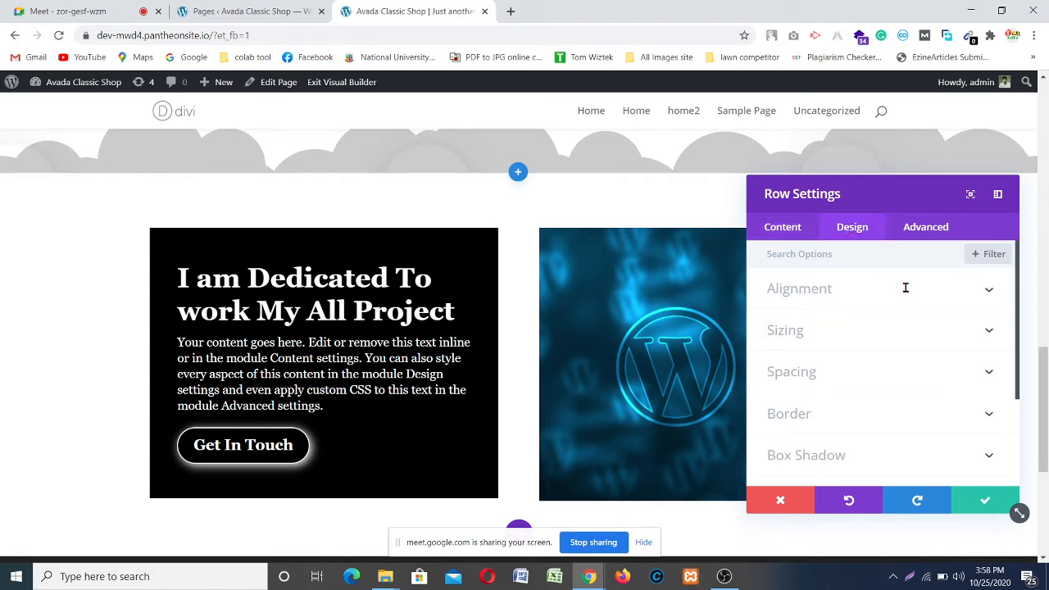
left_click(970, 335)
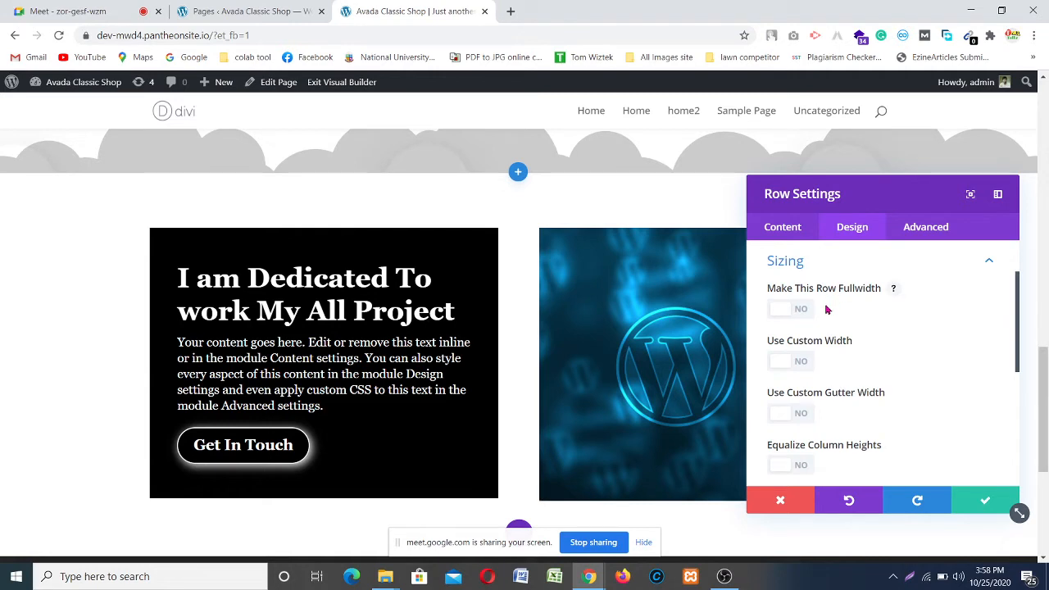
scroll(826, 310, "down", 1)
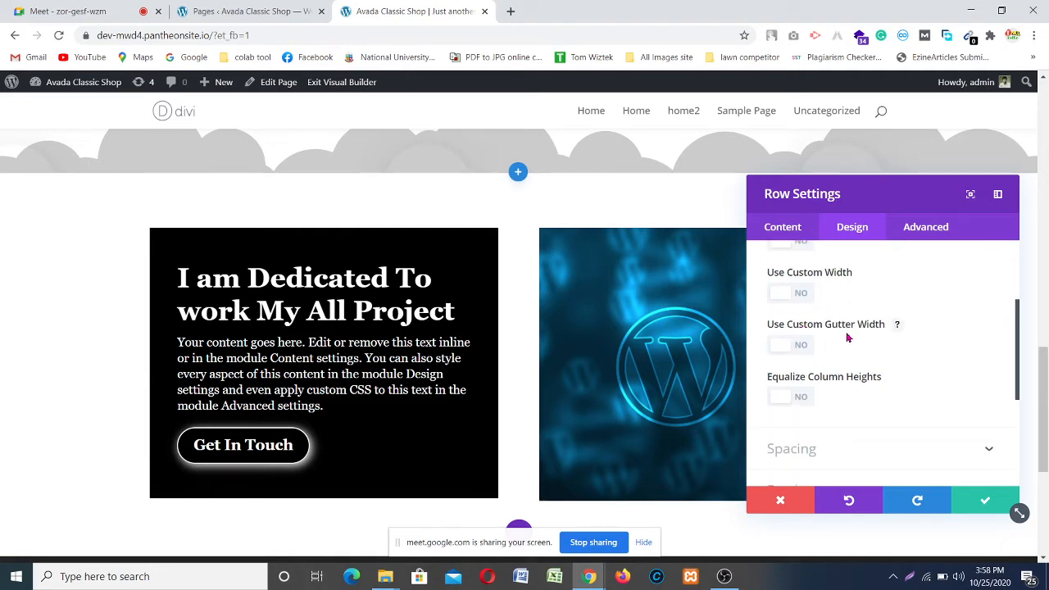
left_click(801, 347)
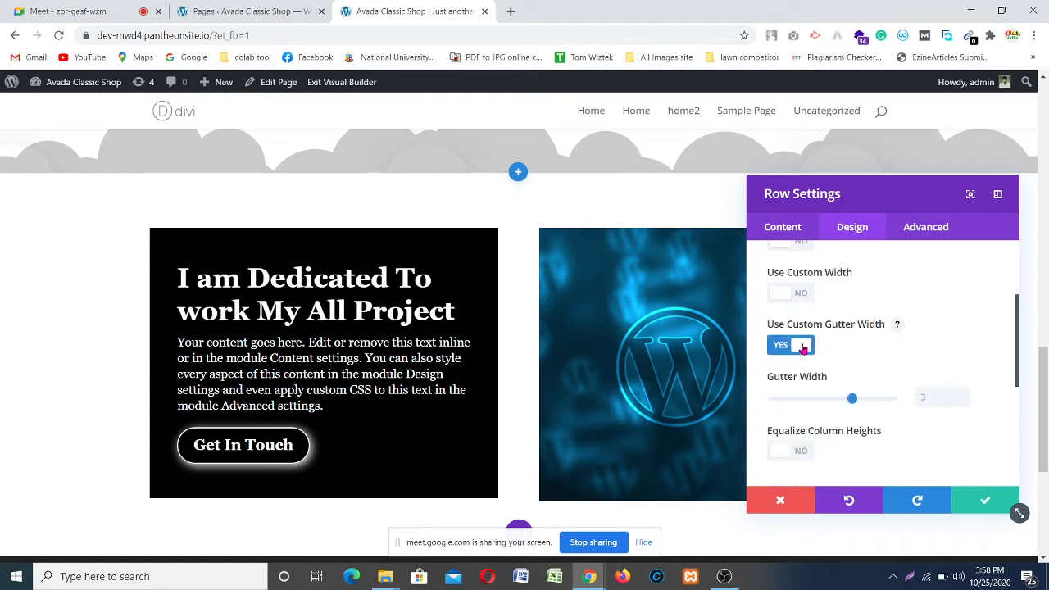
left_click(781, 401)
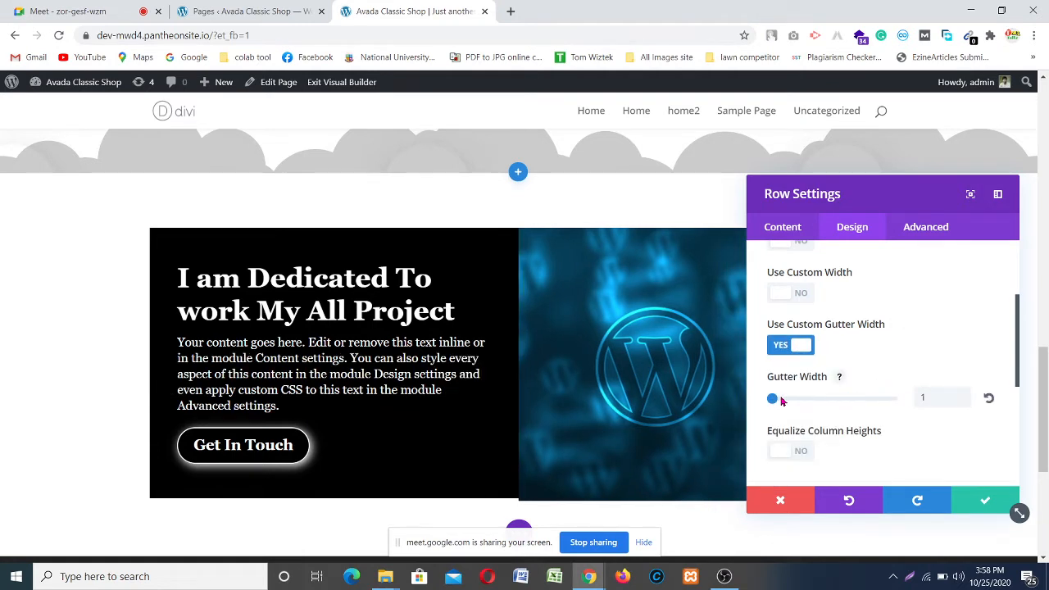
left_click_drag(885, 195, 190, 224)
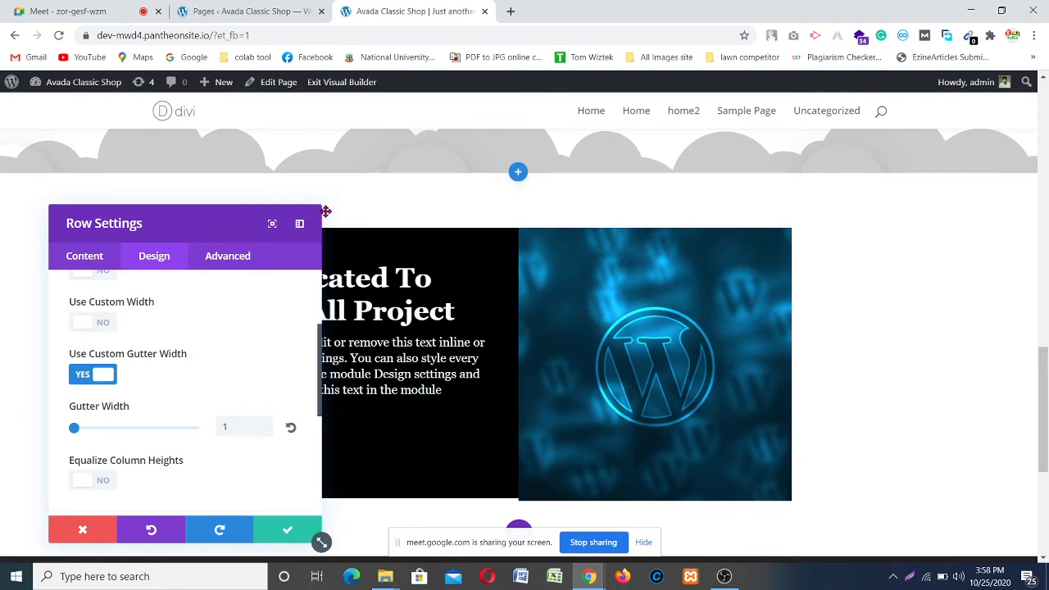
left_click_drag(319, 214, 912, 149)
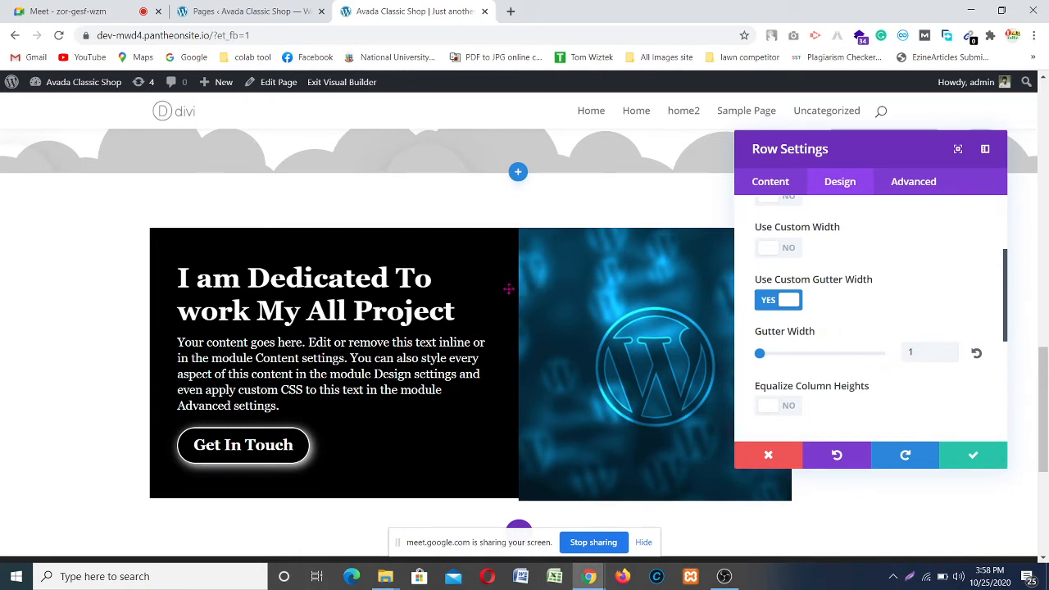
left_click(973, 455)
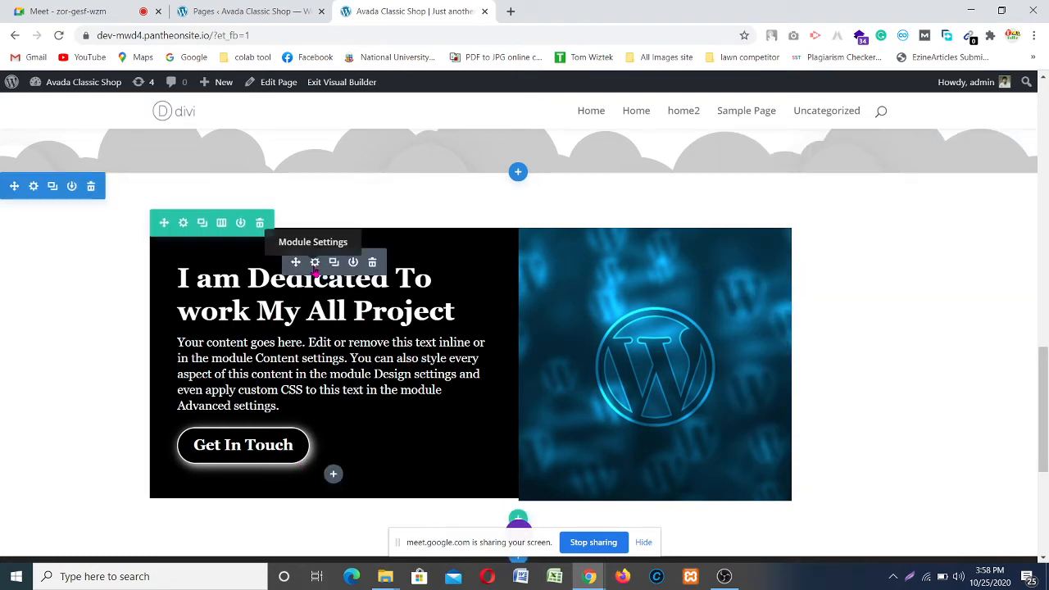
left_click(315, 264)
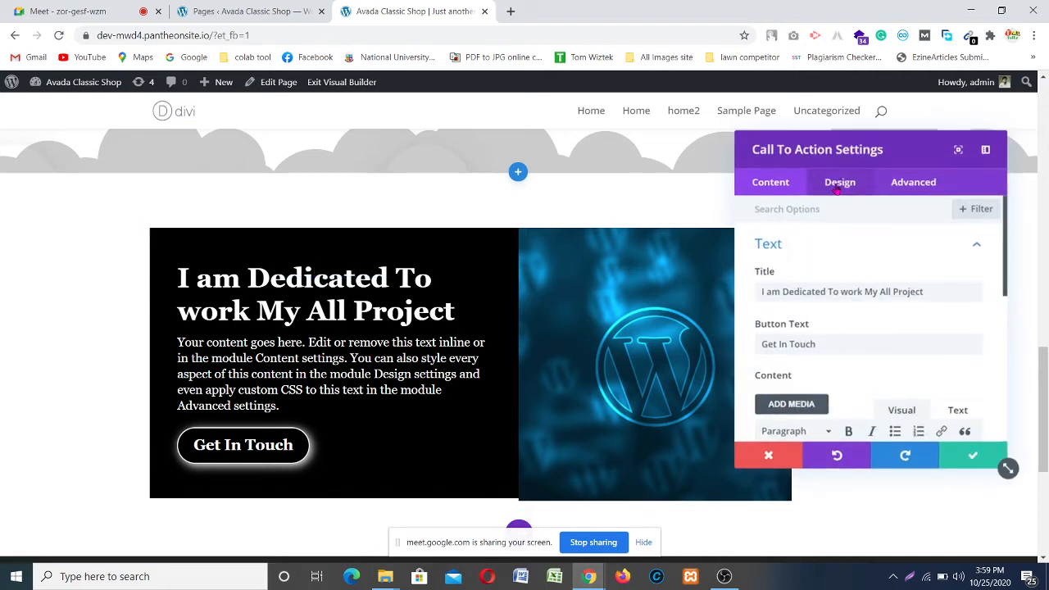
left_click(841, 186)
scroll(881, 381, "down", 3)
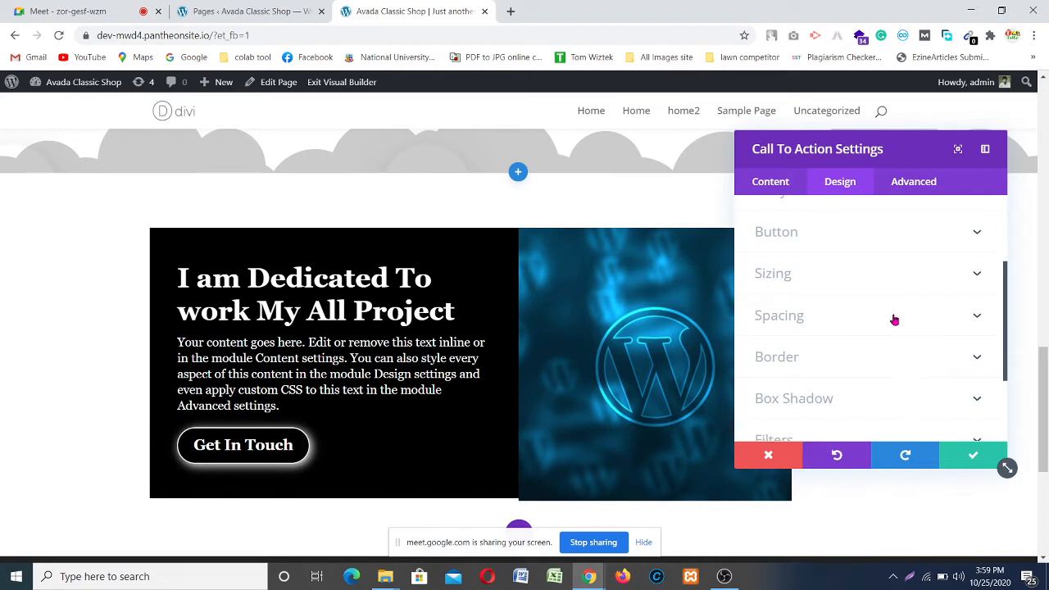
left_click(893, 320)
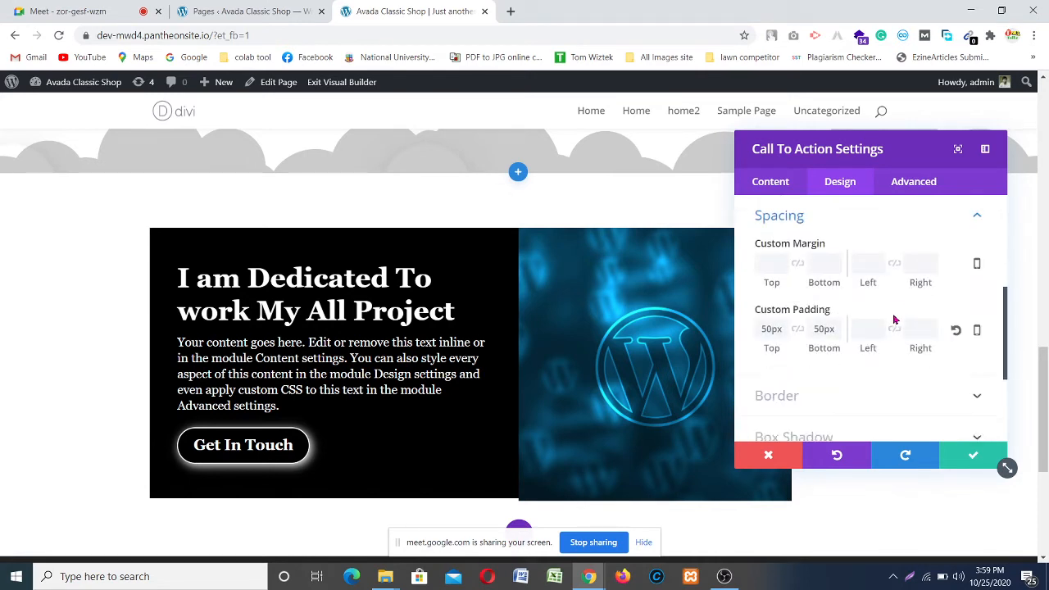
left_click(836, 324)
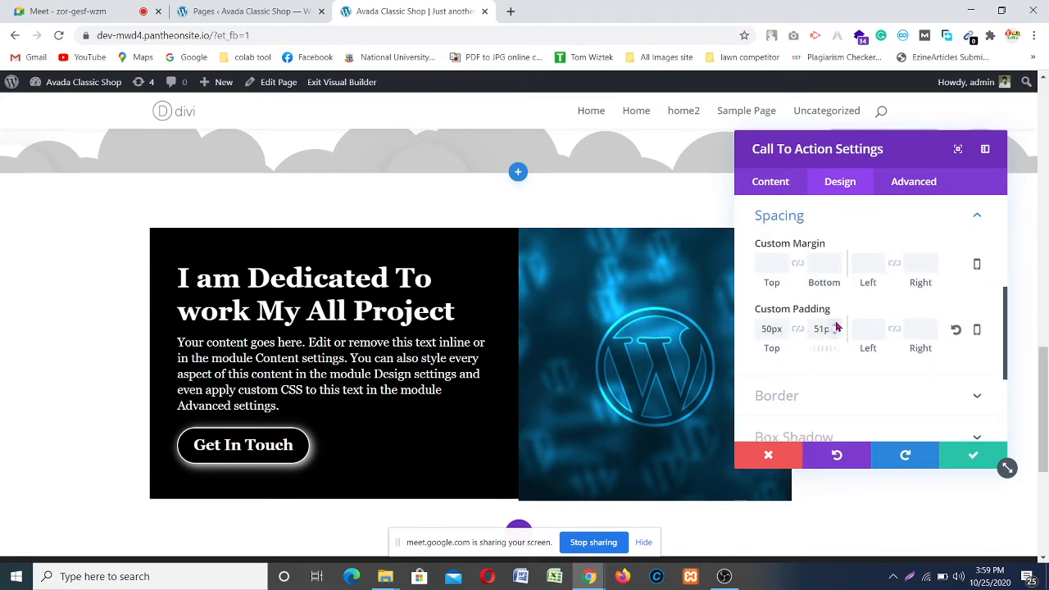
left_click(836, 324)
left_click(836, 323)
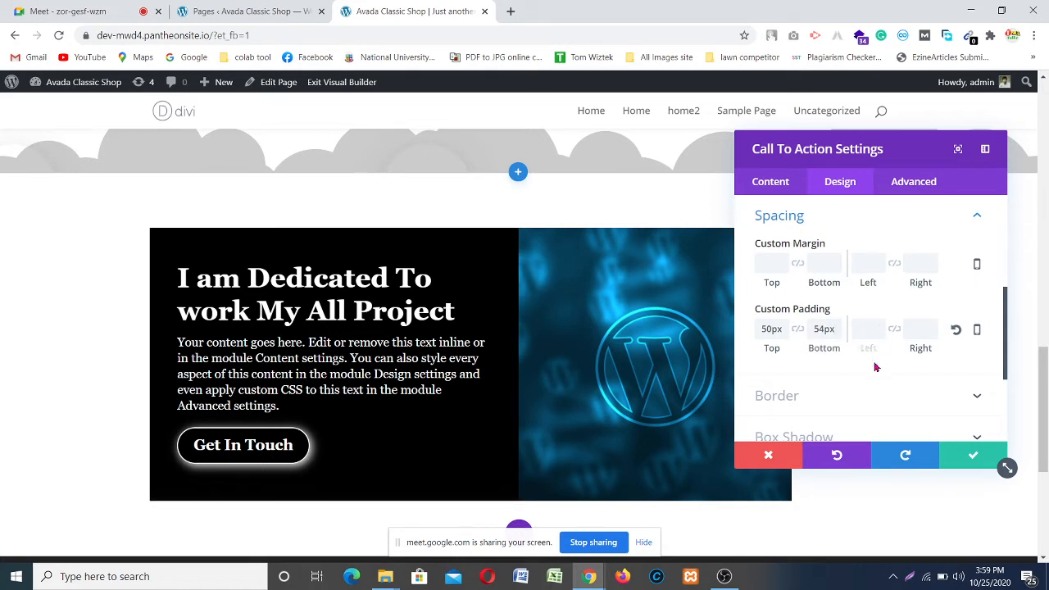
left_click(972, 456)
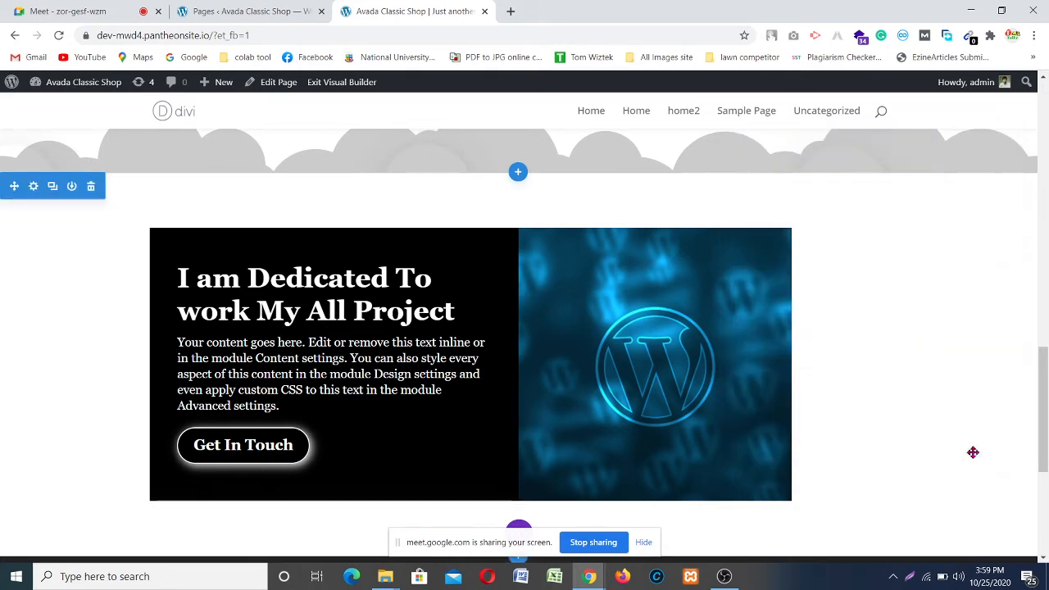
scroll(603, 302, "down", 1)
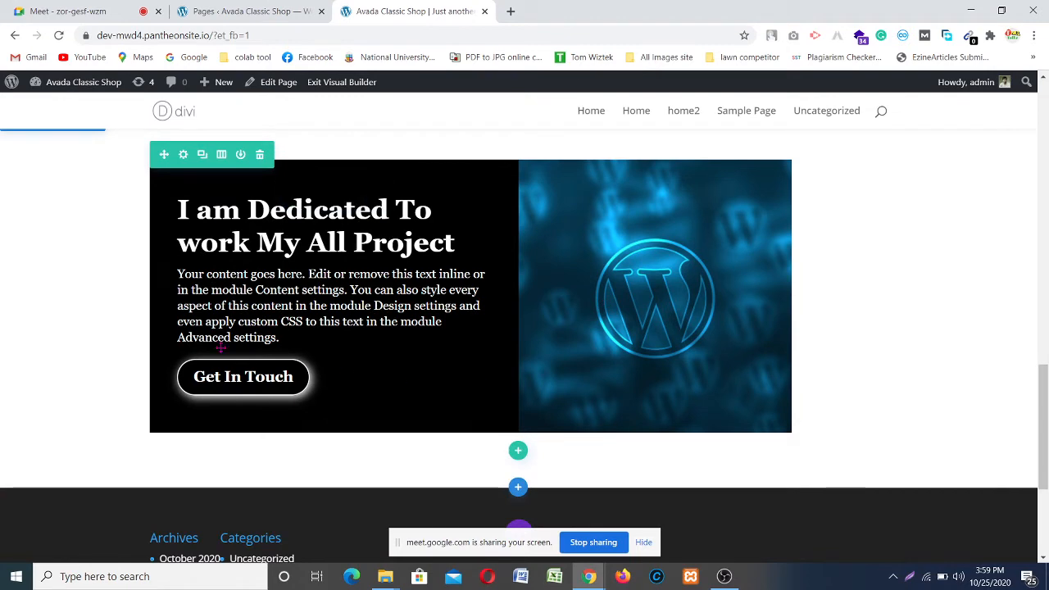
scroll(723, 312, "down", 1)
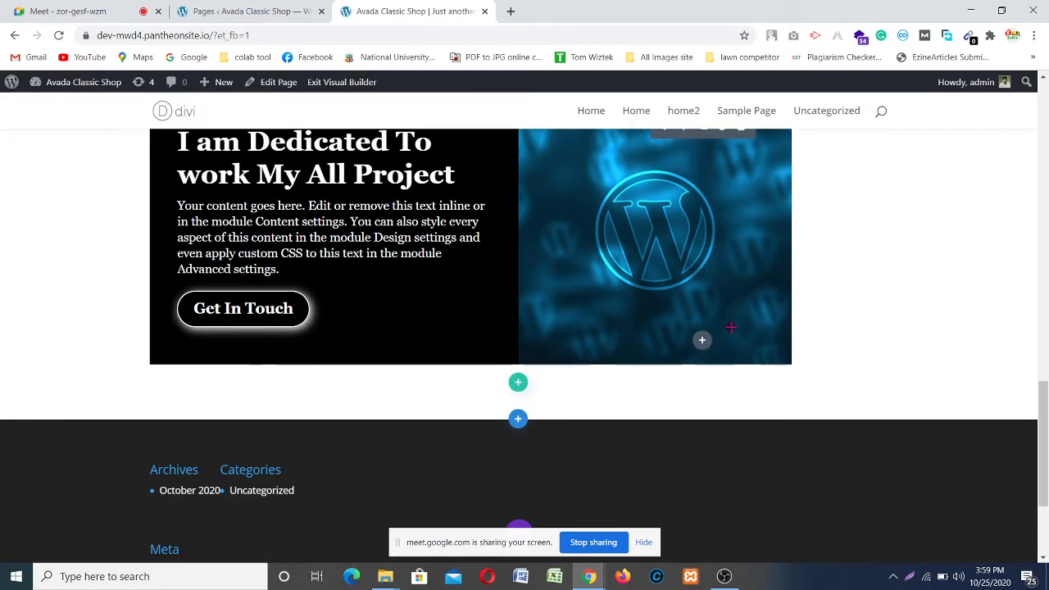
scroll(722, 312, "up", 2)
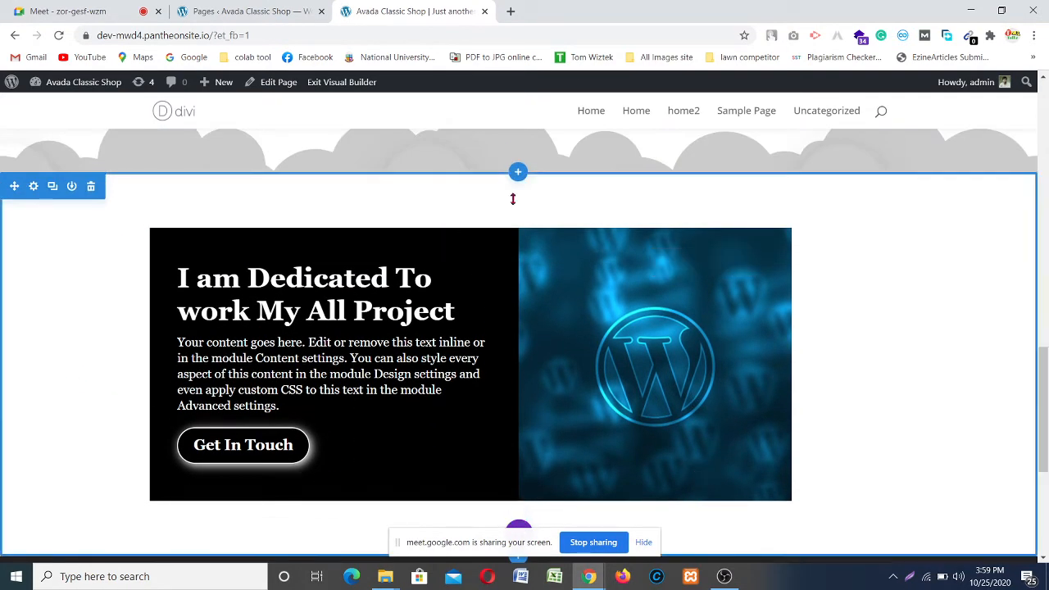
scroll(475, 295, "up", 1)
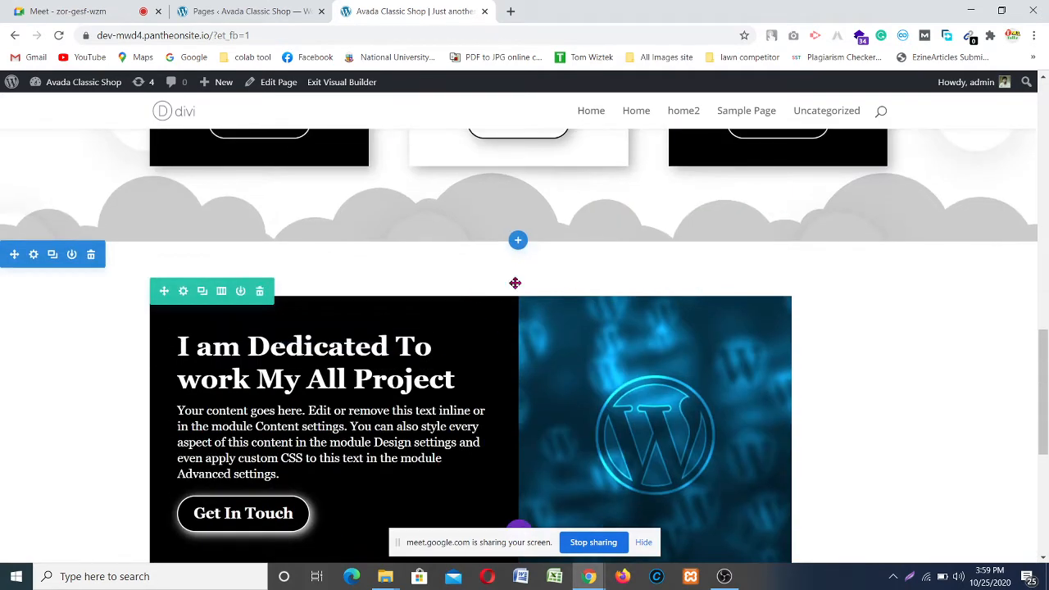
scroll(97, 361, "down", 2)
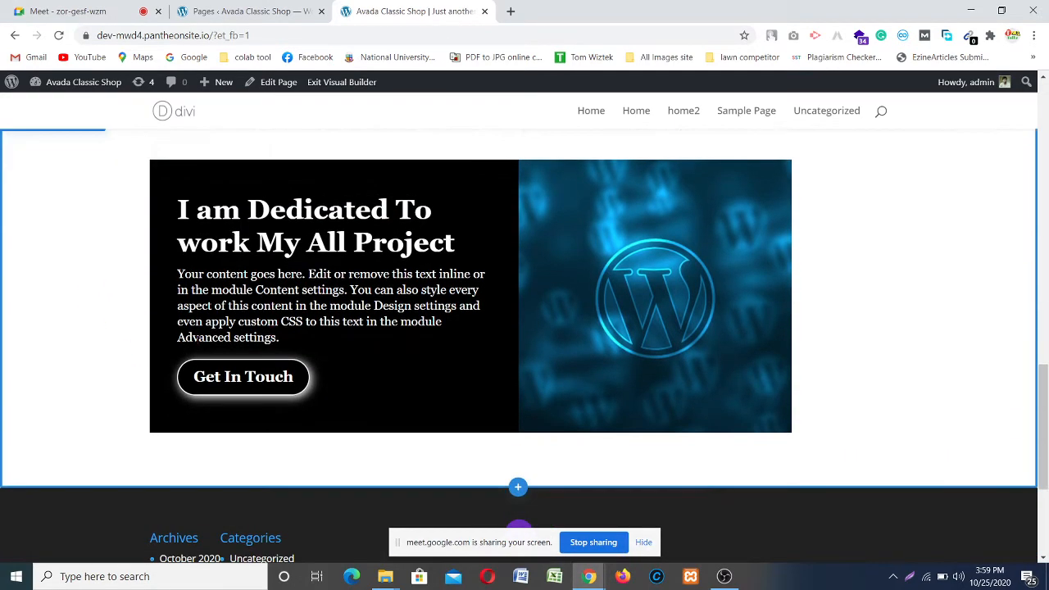
scroll(98, 361, "up", 2)
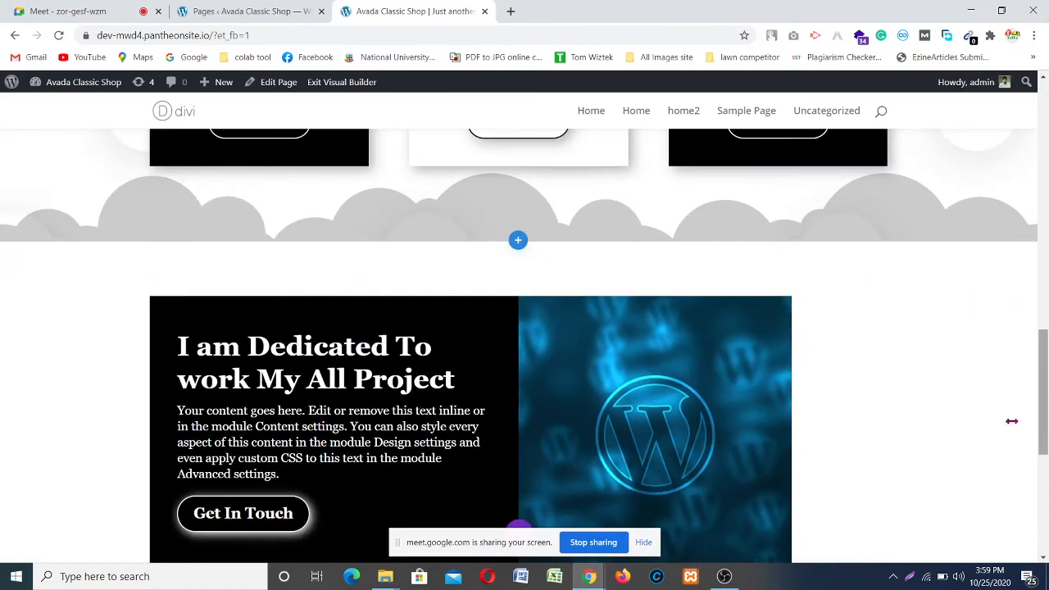
scroll(359, 336, "down", 1)
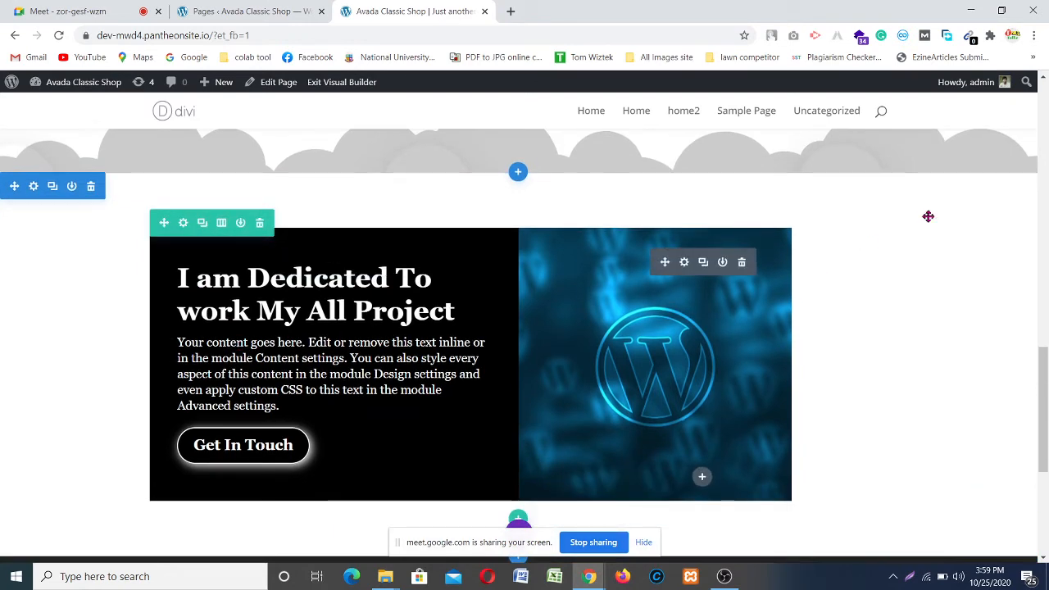
scroll(887, 288, "down", 5)
scroll(888, 287, "up", 6)
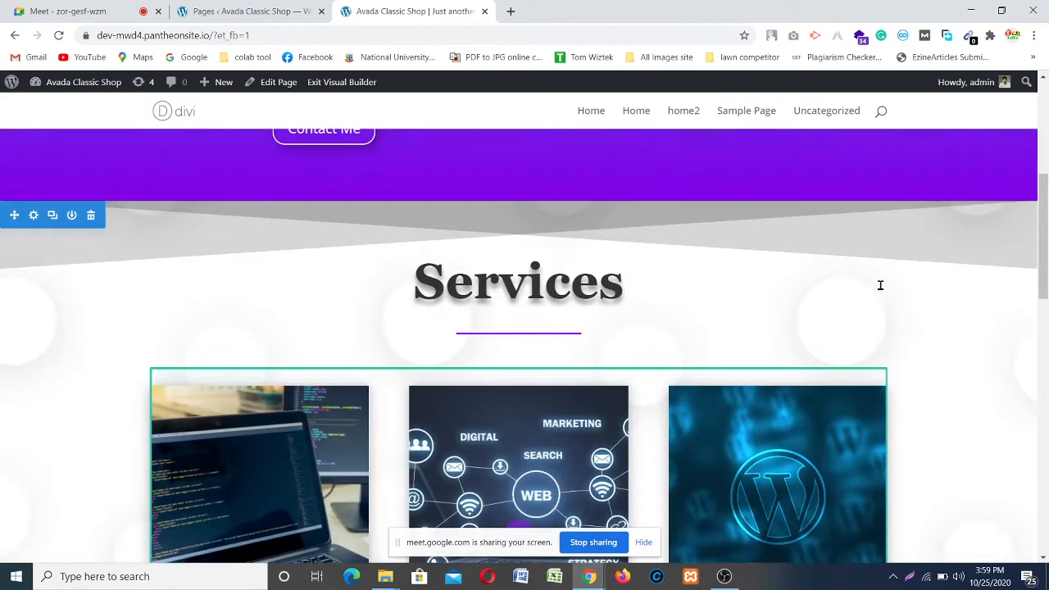
scroll(295, 370, "down", 3)
scroll(297, 373, "down", 14)
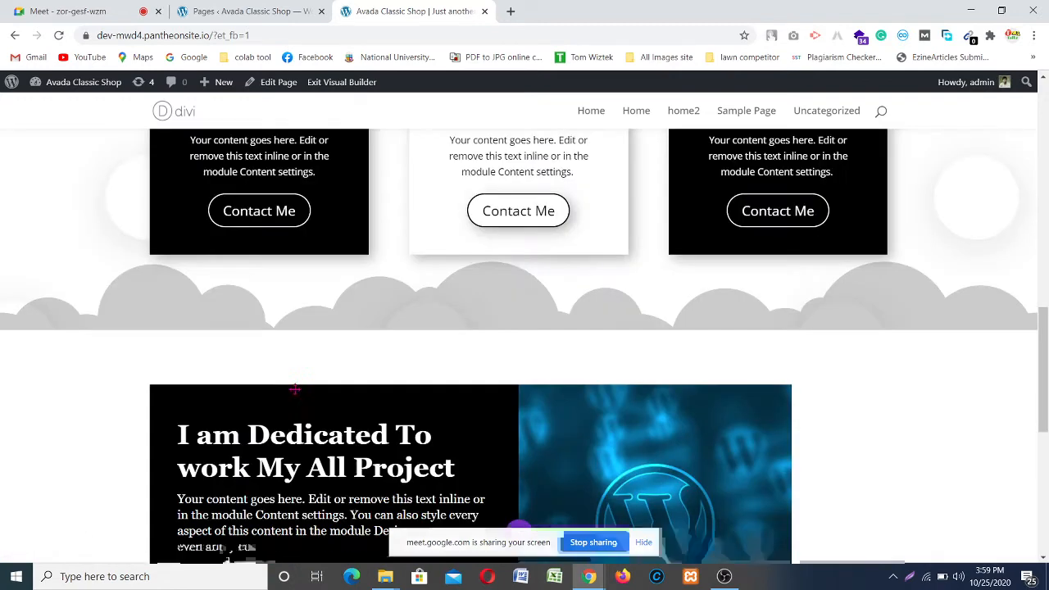
scroll(738, 336, "up", 4)
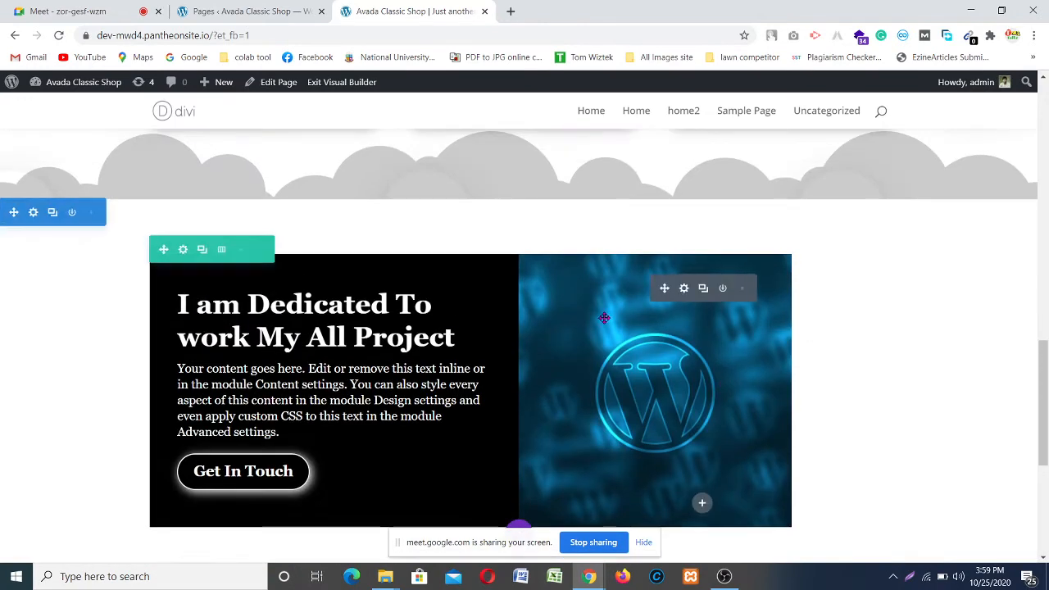
scroll(271, 206, "down", 3)
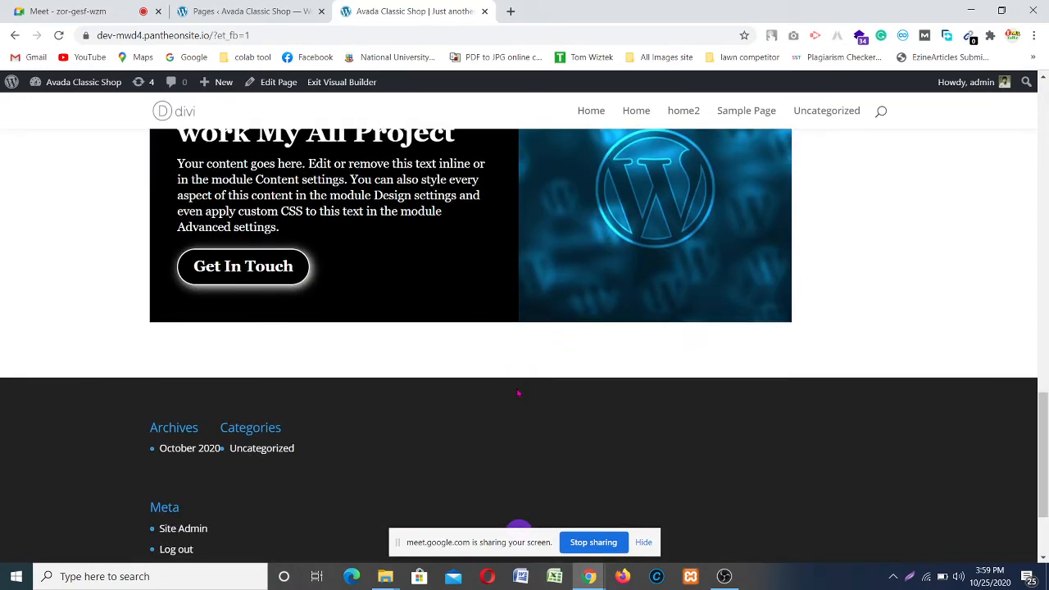
mouse_move(517, 377)
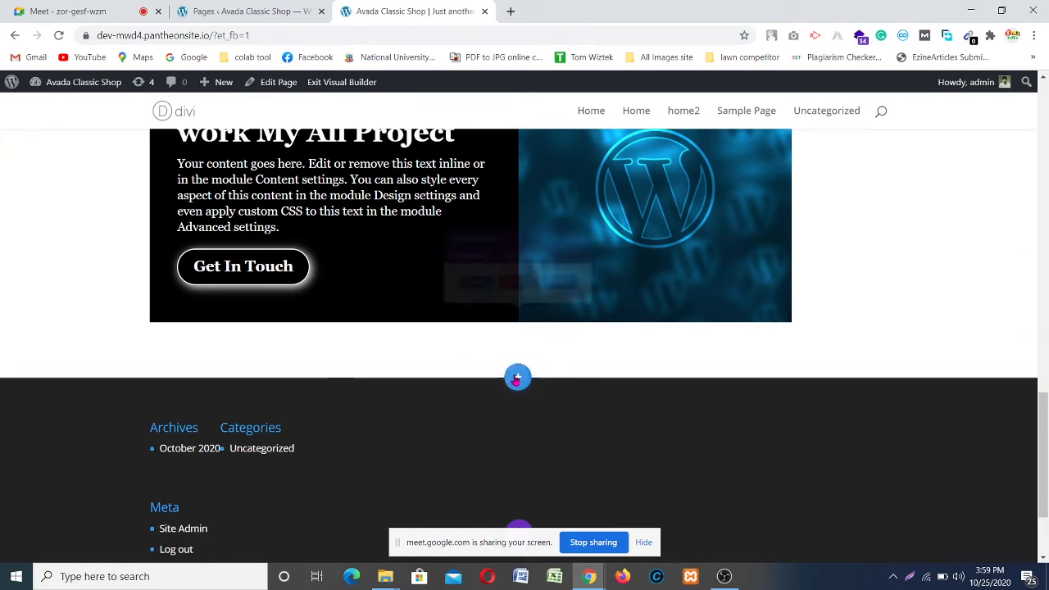
Step: Insert a regular section with one single-column row below the CTA box, leaving it without modules
left_click(517, 377)
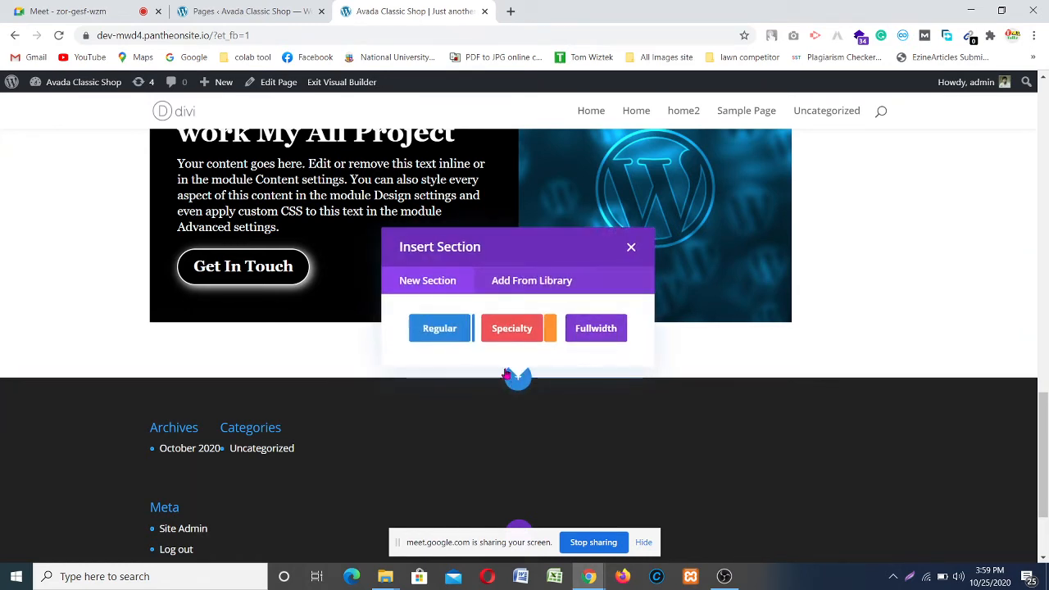
left_click(439, 336)
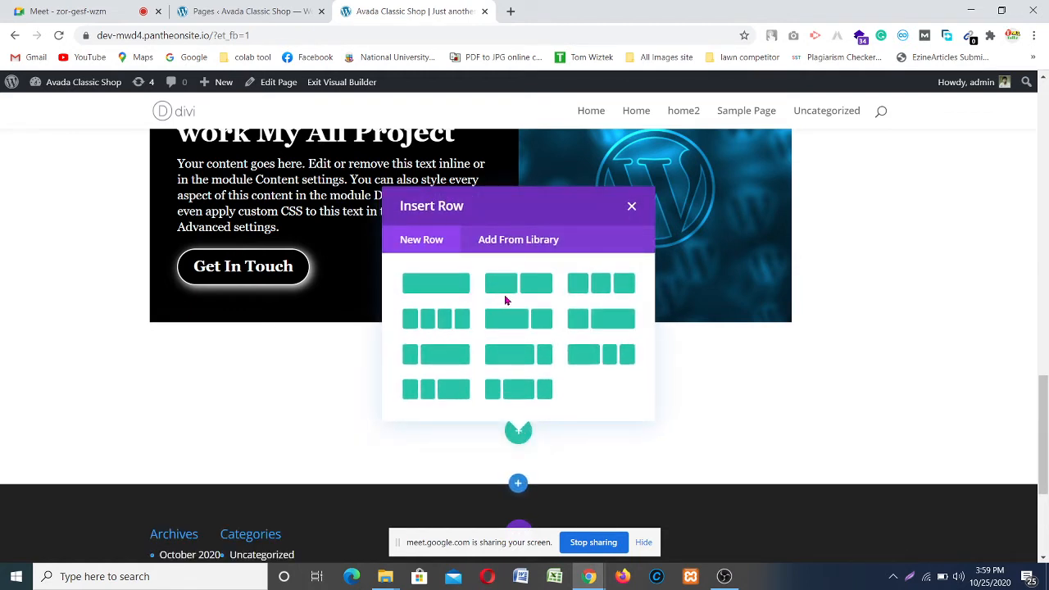
left_click(441, 287)
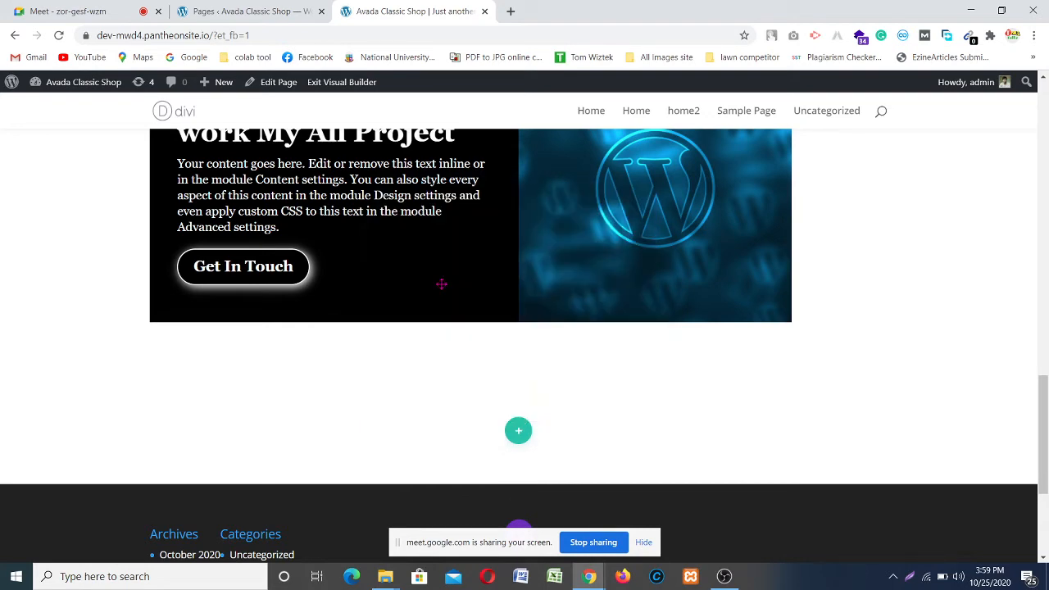
scroll(101, 435, "down", 2)
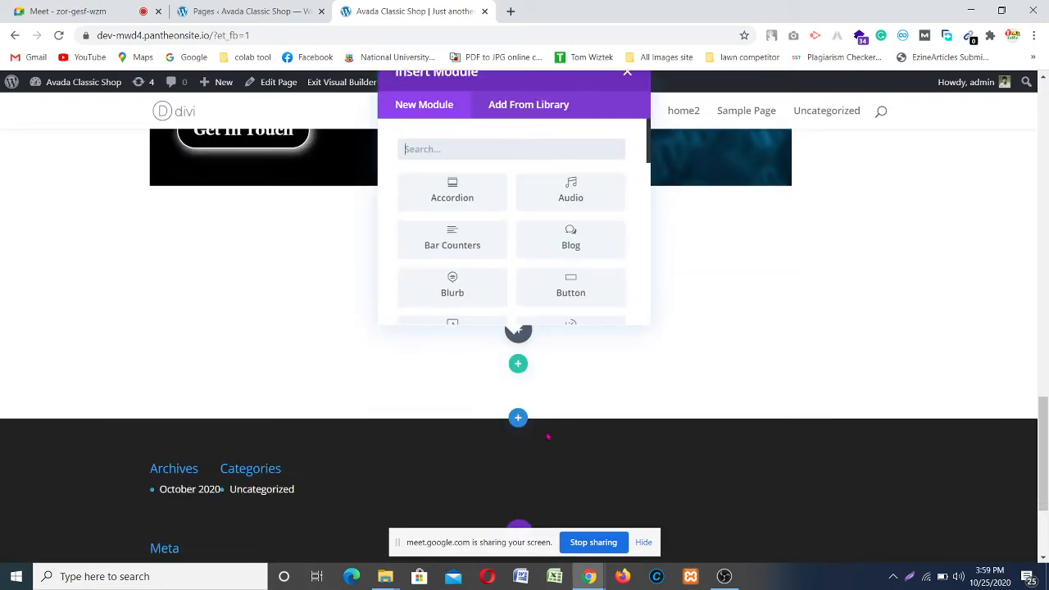
scroll(145, 351, "up", 15)
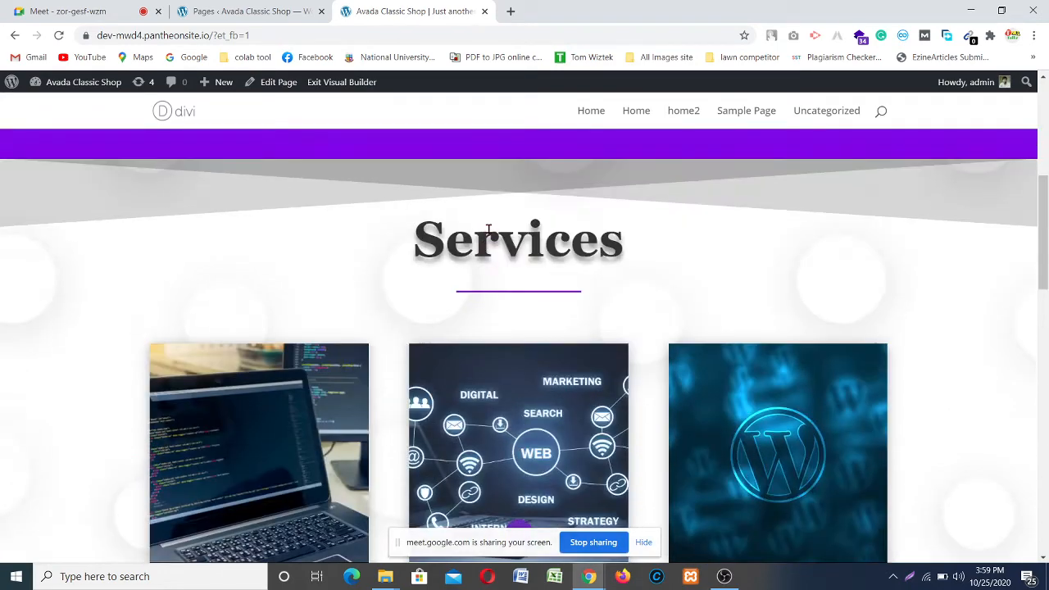
scroll(488, 229, "up", 1)
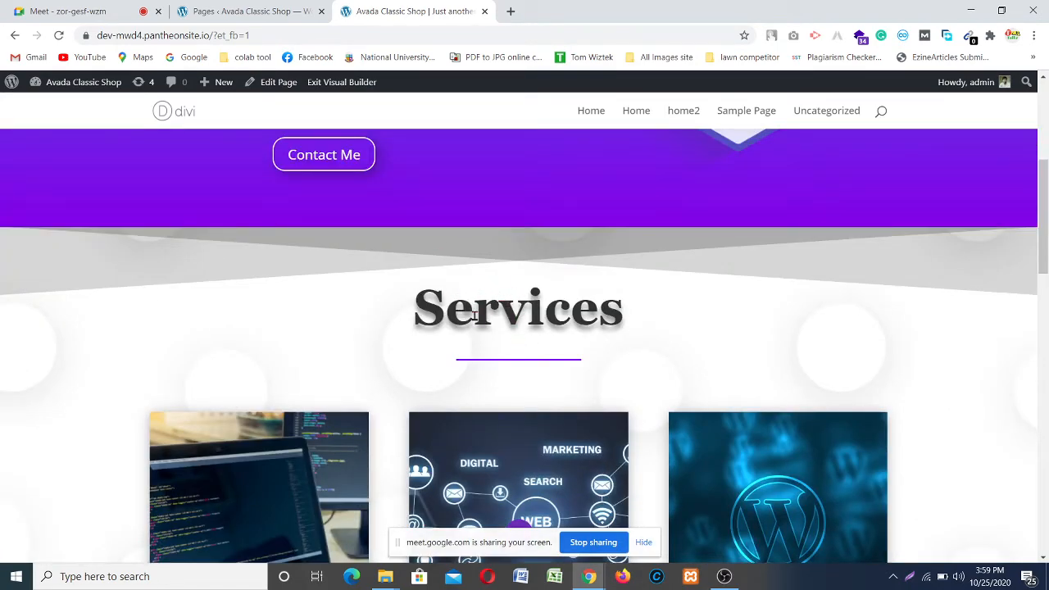
scroll(401, 312, "down", 14)
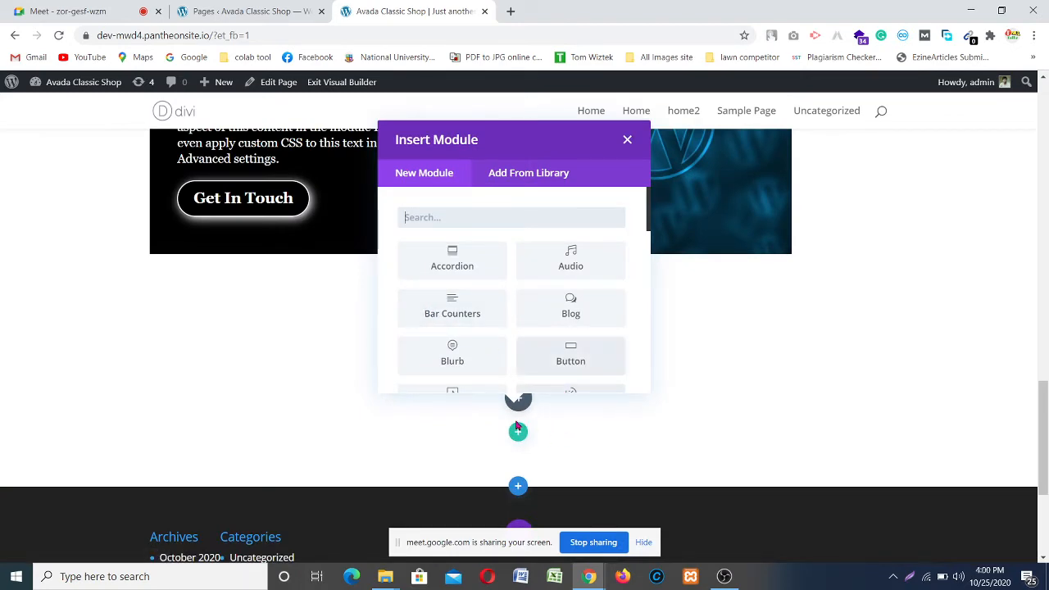
left_click(627, 141)
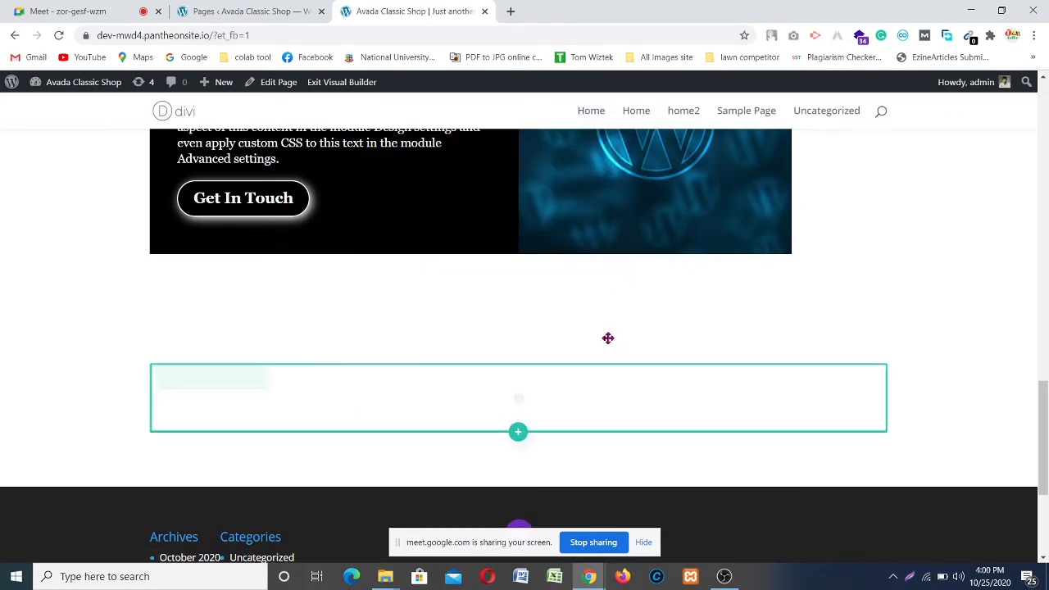
scroll(519, 407, "up", 14)
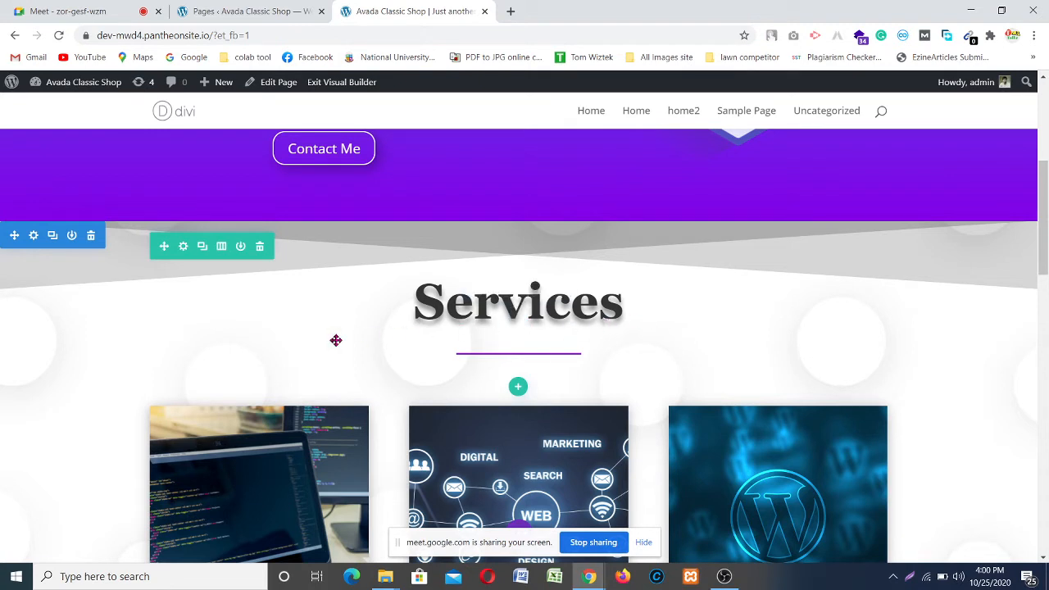
Step: Store the Services heading row in the Divi library as global item 'services'
left_click(241, 247)
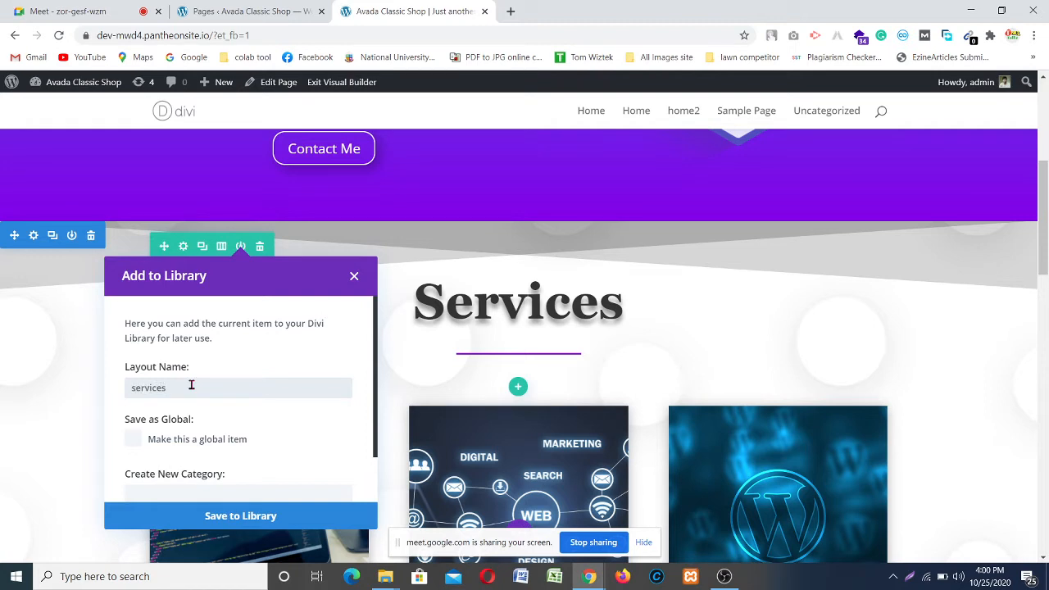
left_click(134, 440)
scroll(192, 416, "down", 1)
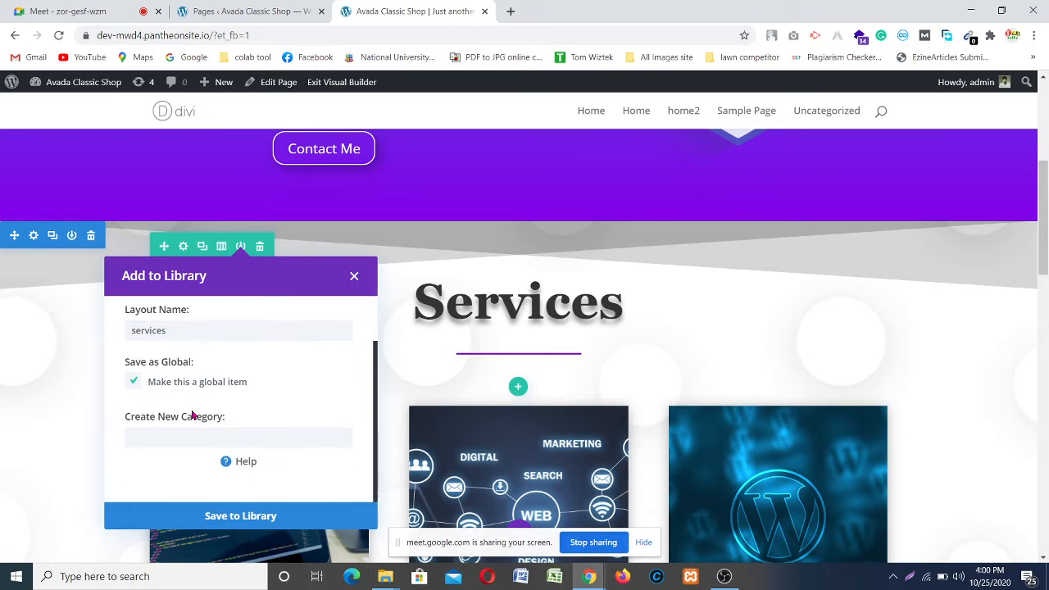
left_click(226, 517)
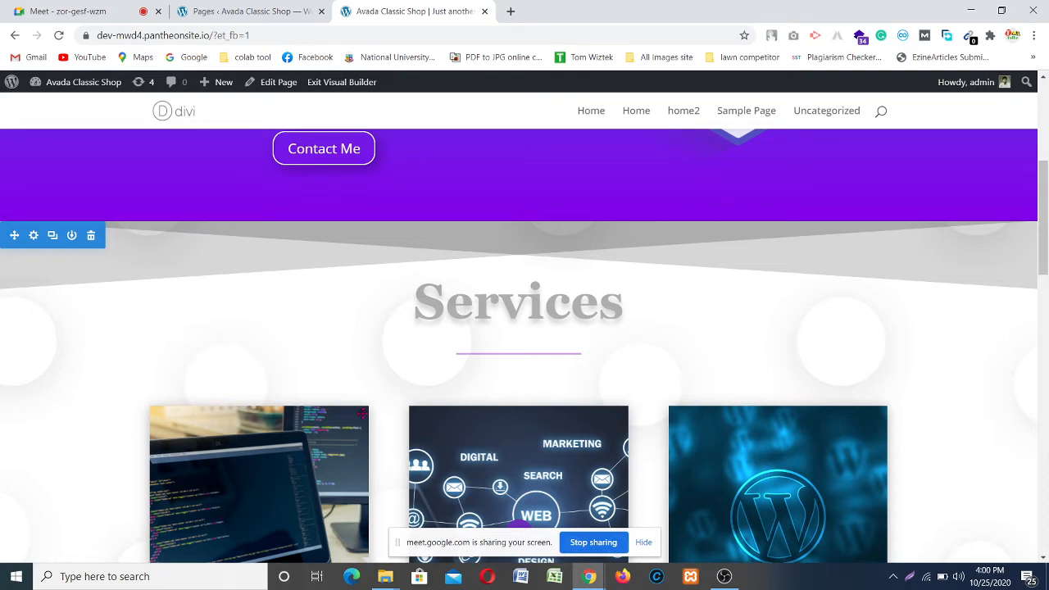
scroll(714, 400, "down", 2)
scroll(704, 381, "up", 2)
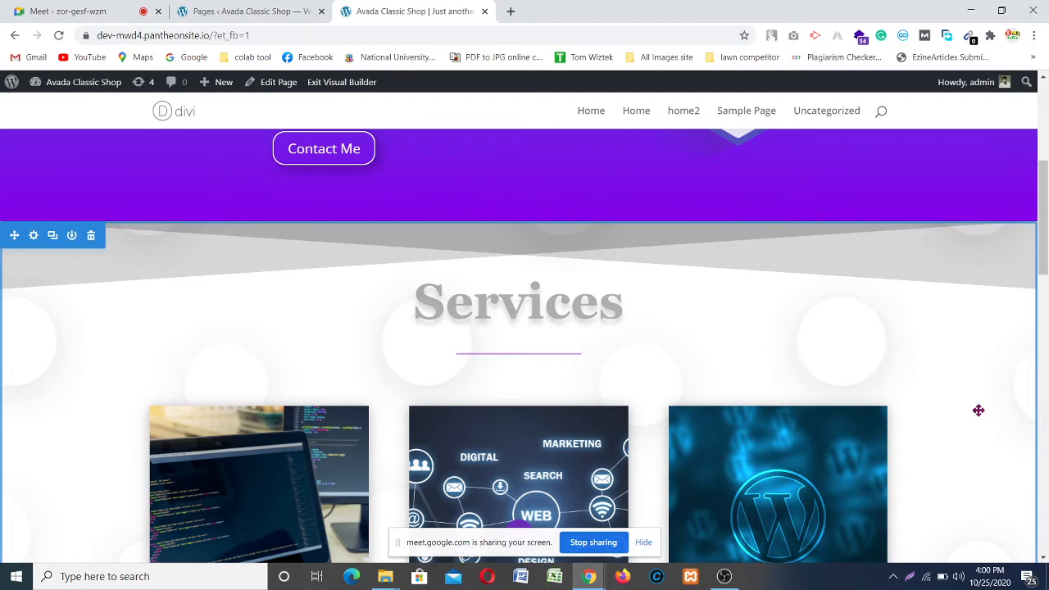
scroll(977, 410, "down", 1)
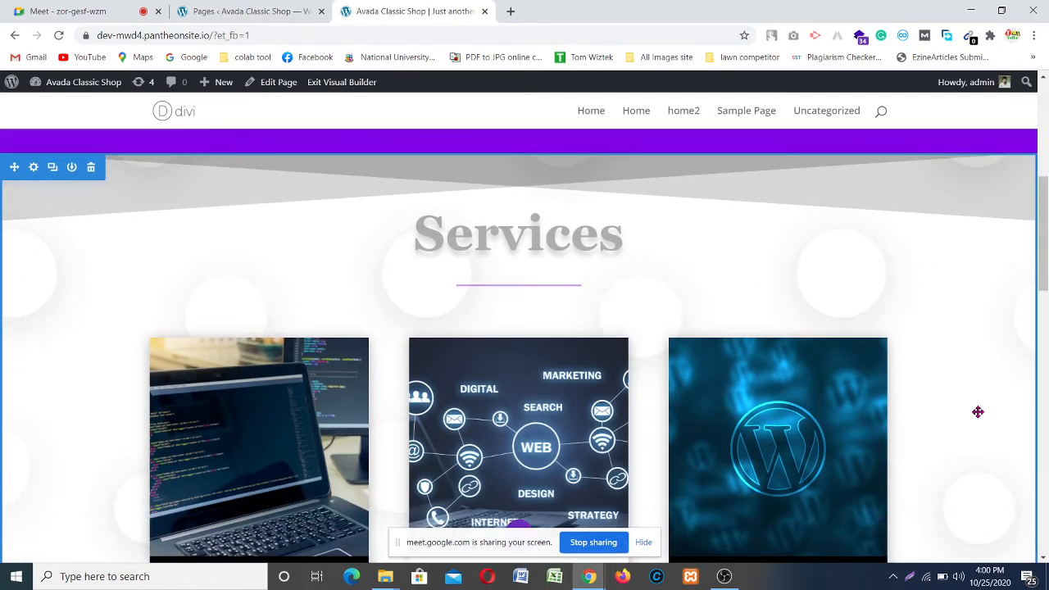
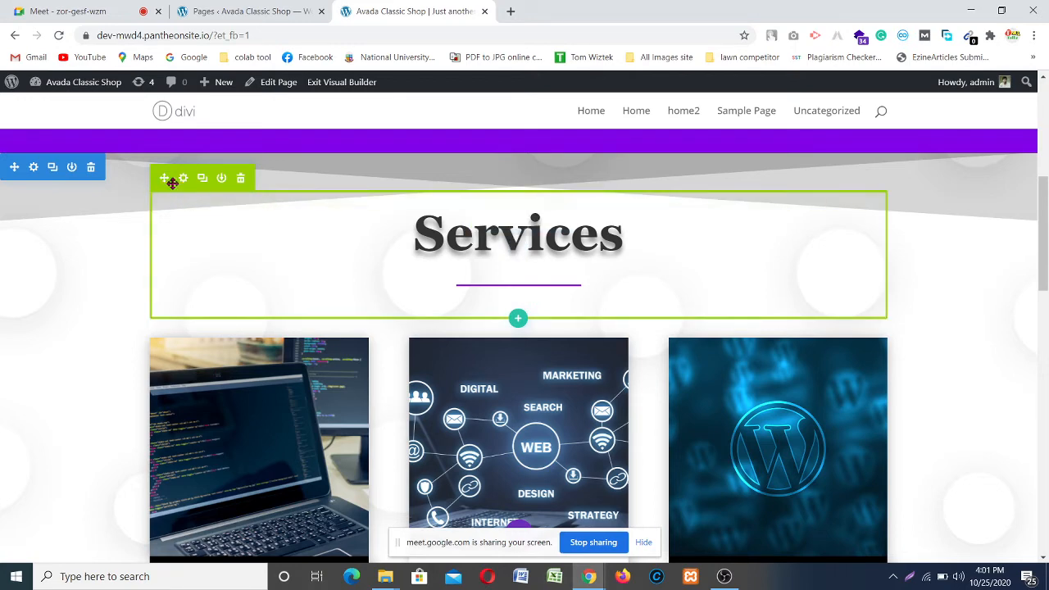
Step: Insert the saved 'services' row from the Divi library above the footer
scroll(483, 246, "down", 6)
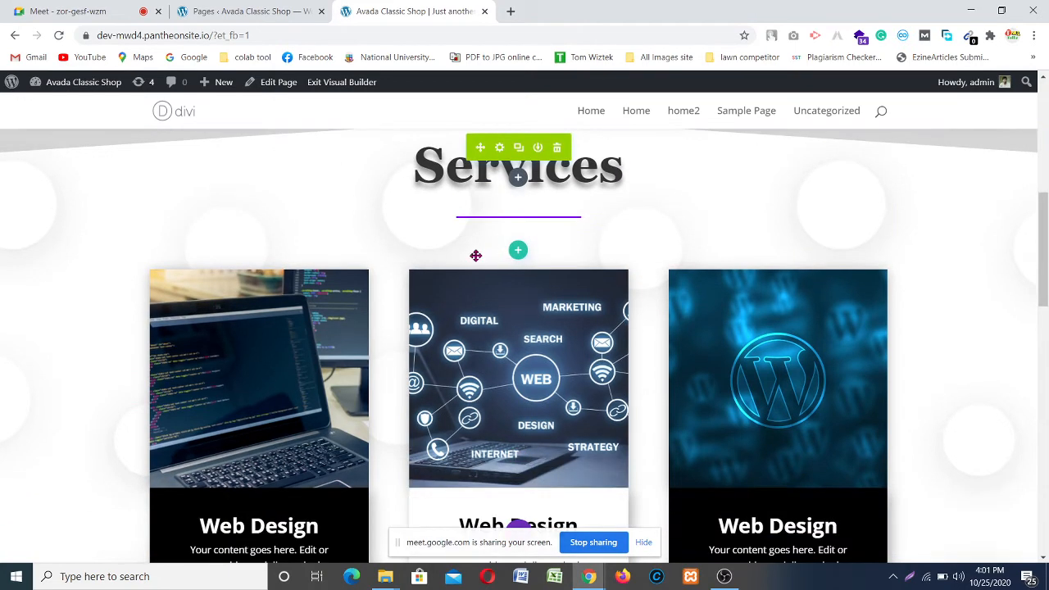
scroll(551, 271, "down", 6)
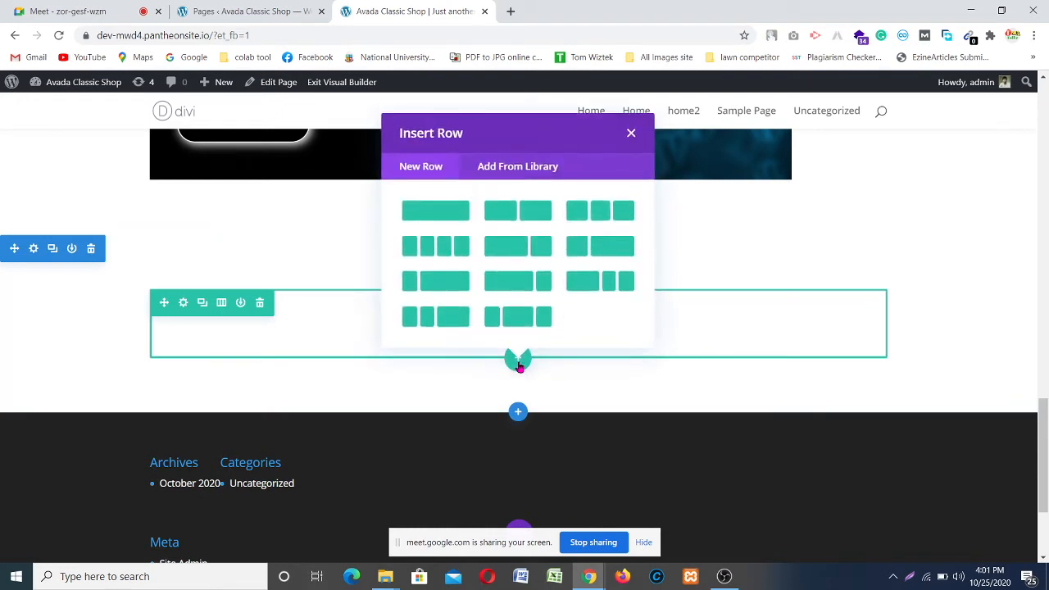
left_click(510, 167)
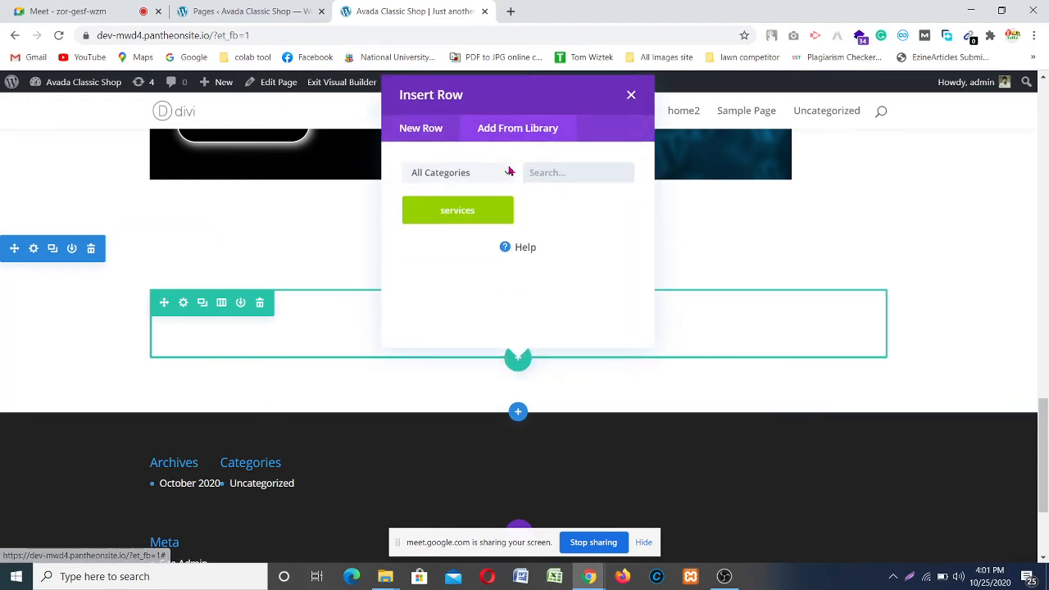
left_click(461, 213)
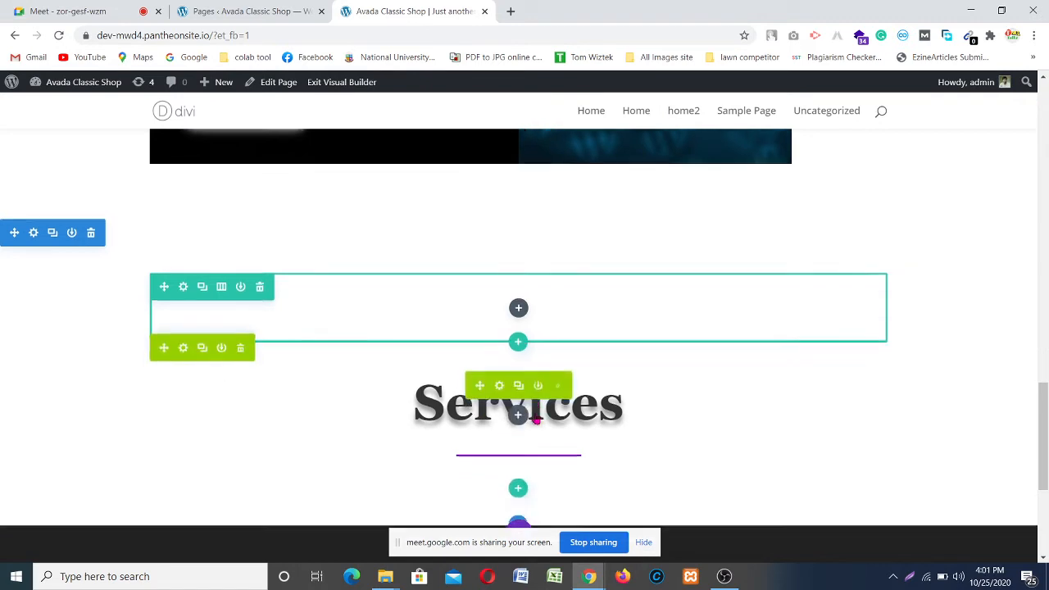
Step: Delete the empty placeholder row above the inserted services heading
scroll(537, 420, "down", 3)
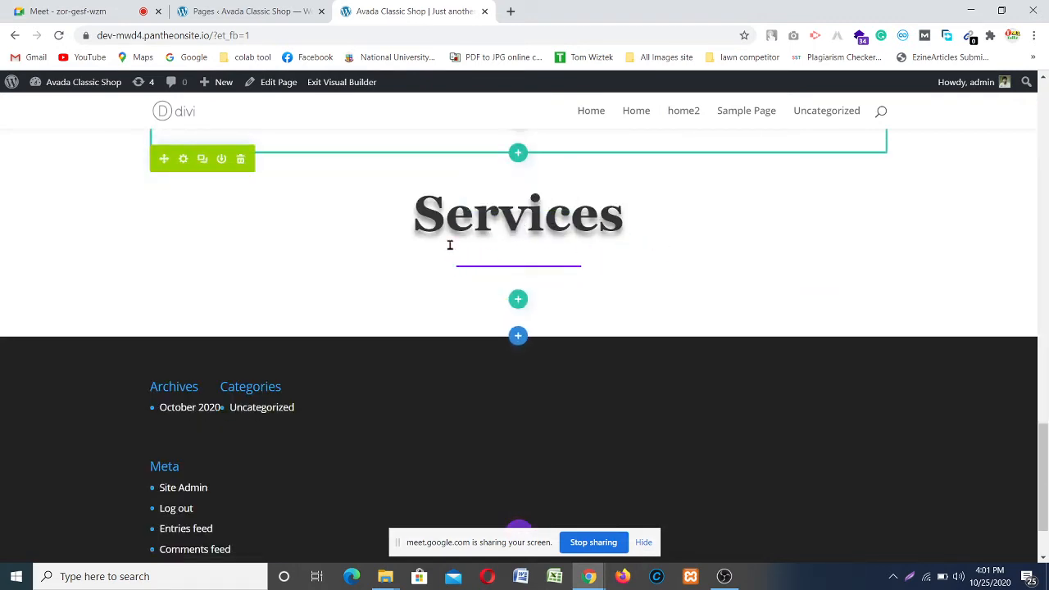
scroll(426, 245, "up", 2)
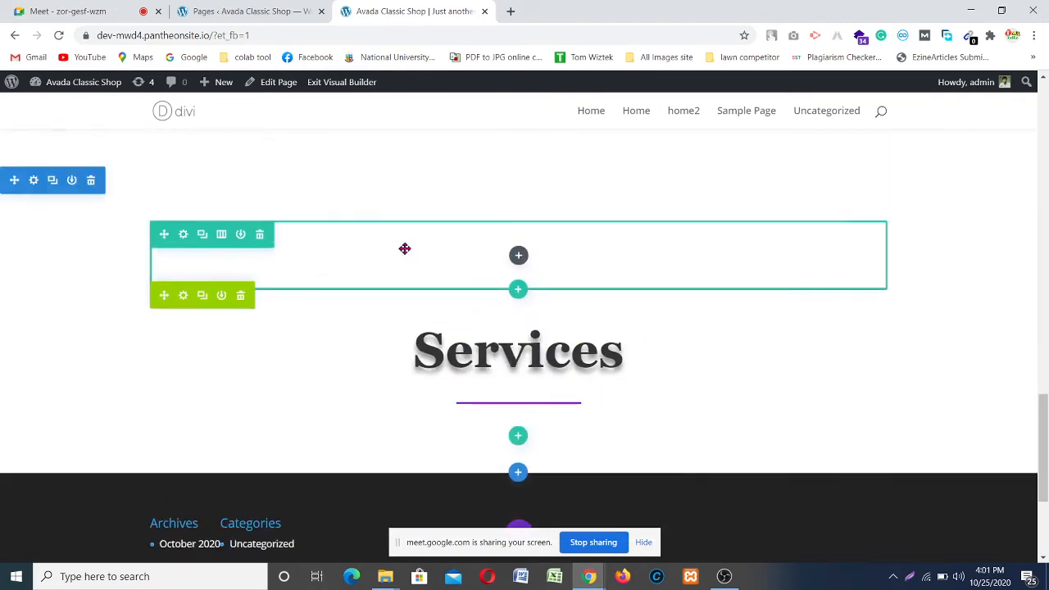
left_click(260, 236)
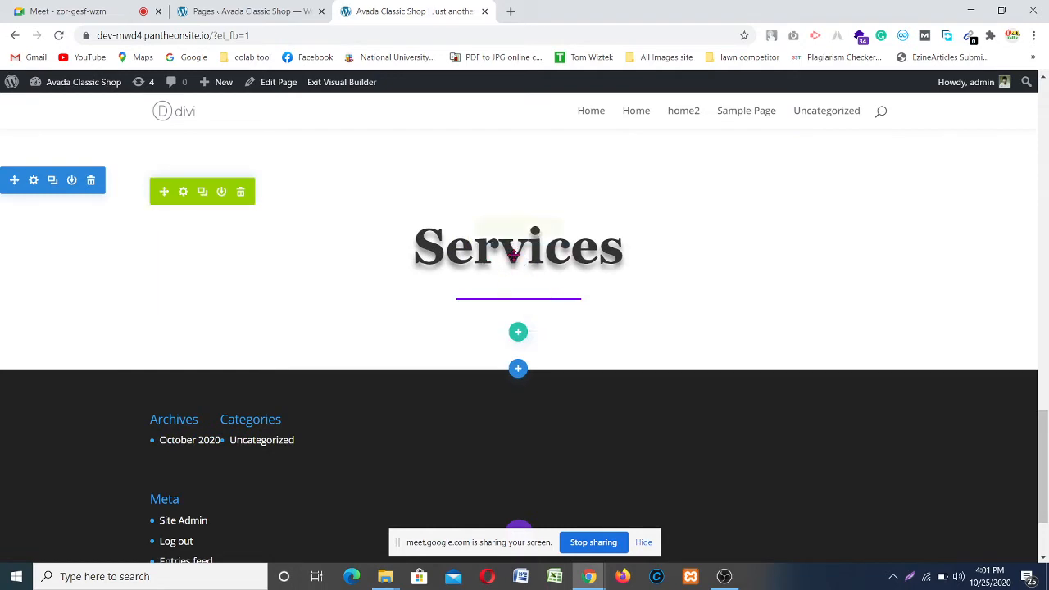
Step: Replace 'Services' with 'Testimonial' in the copied heading's text module and save it
mouse_move(514, 254)
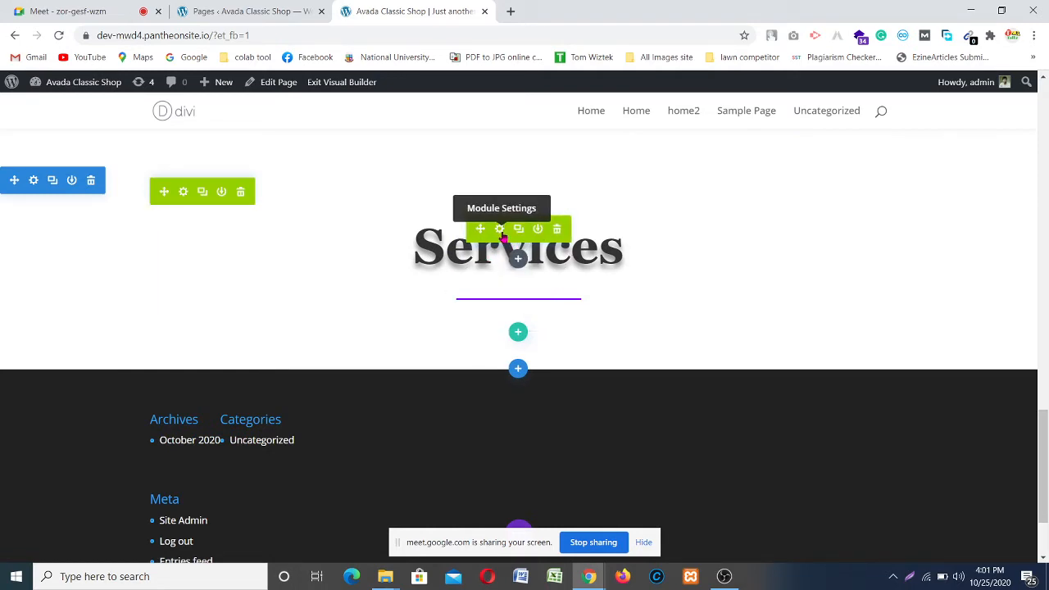
left_click(501, 233)
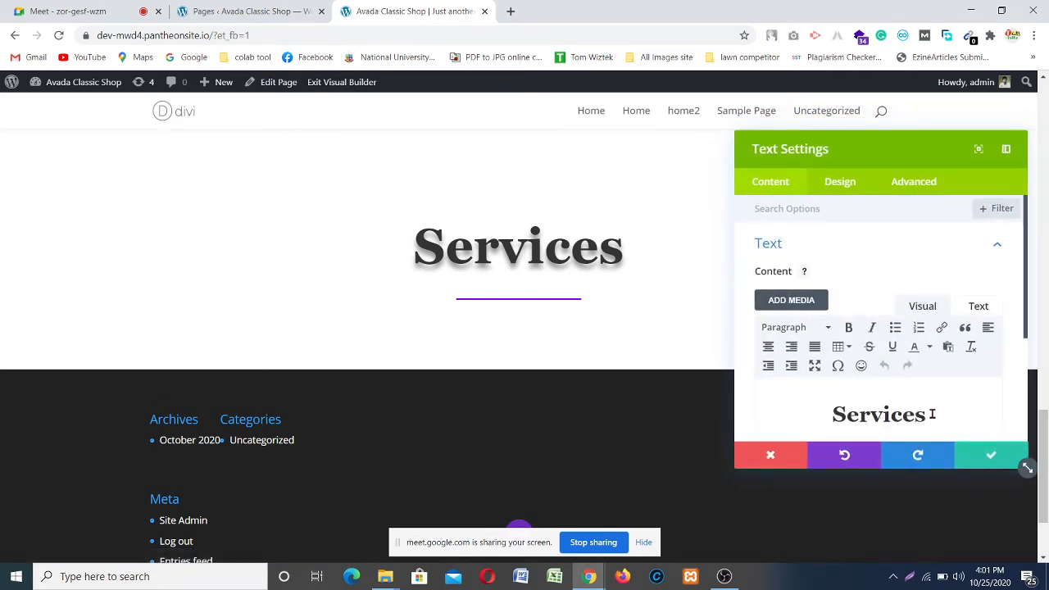
left_click(932, 414)
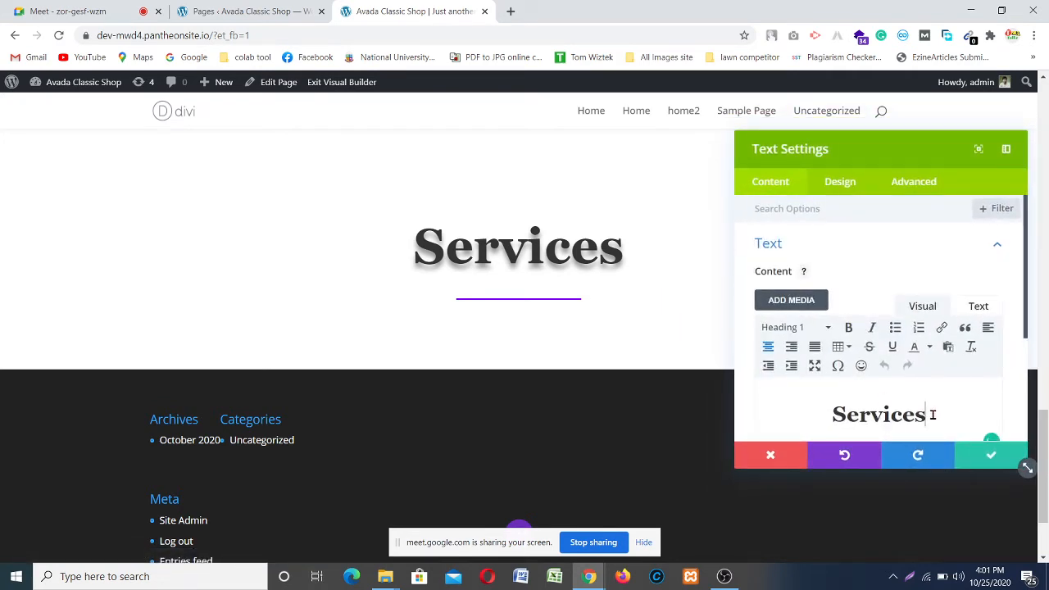
double_click(838, 411)
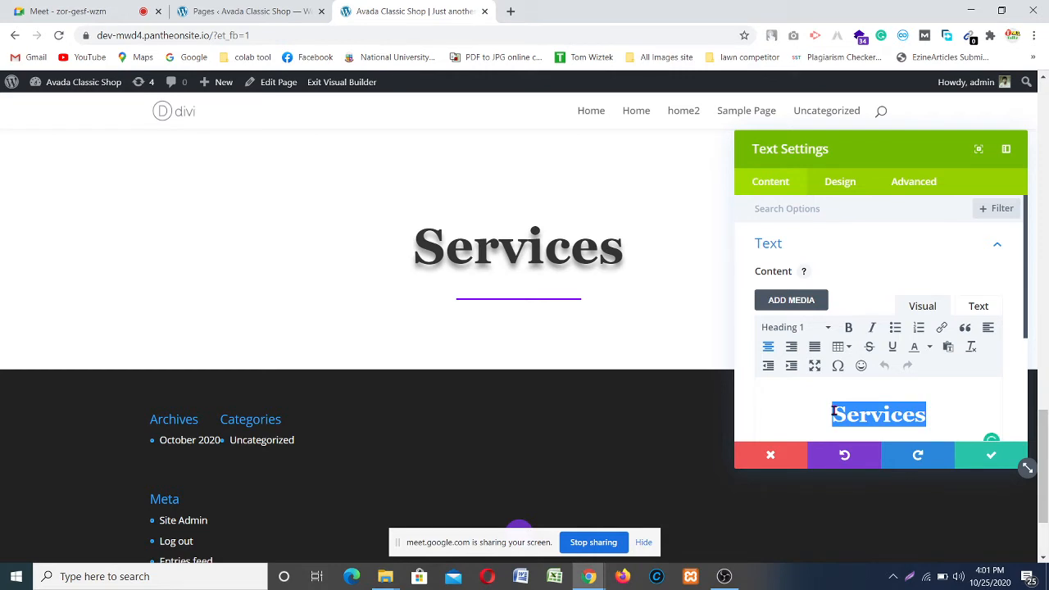
type("Testi9")
key("BackSpace")
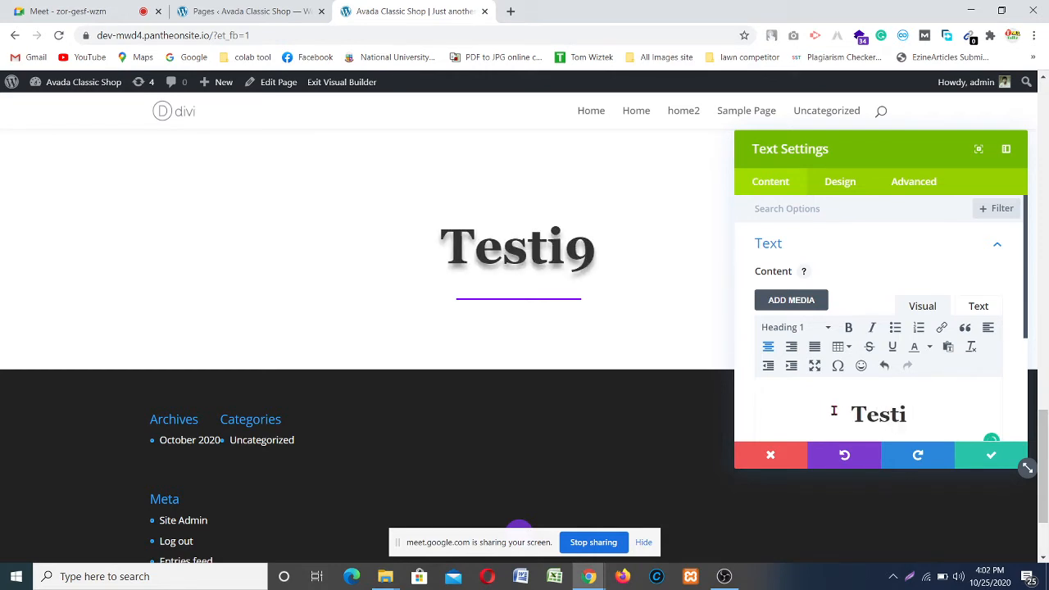
type("monial")
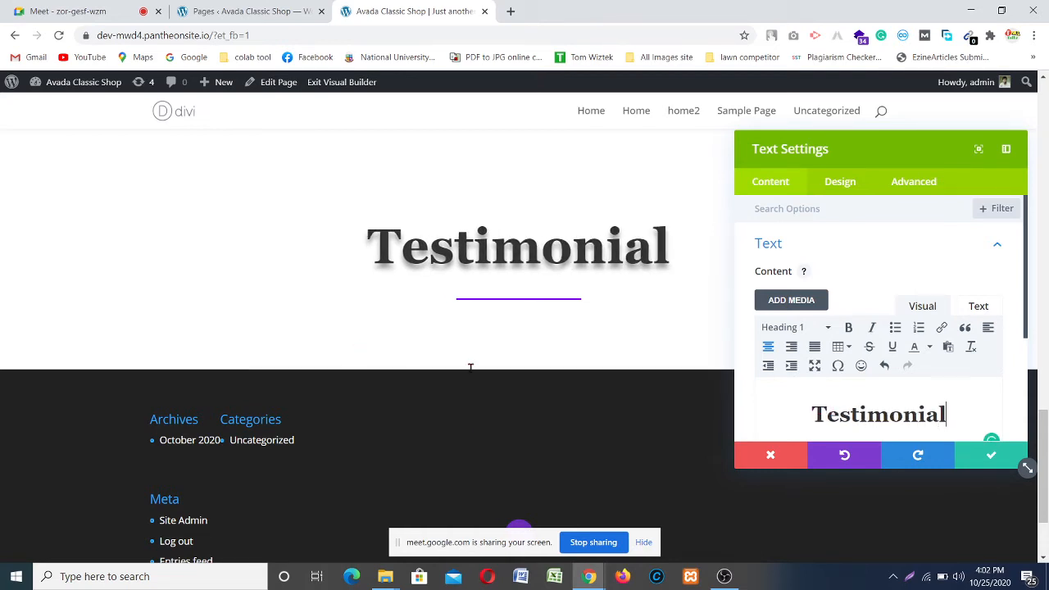
left_click(989, 454)
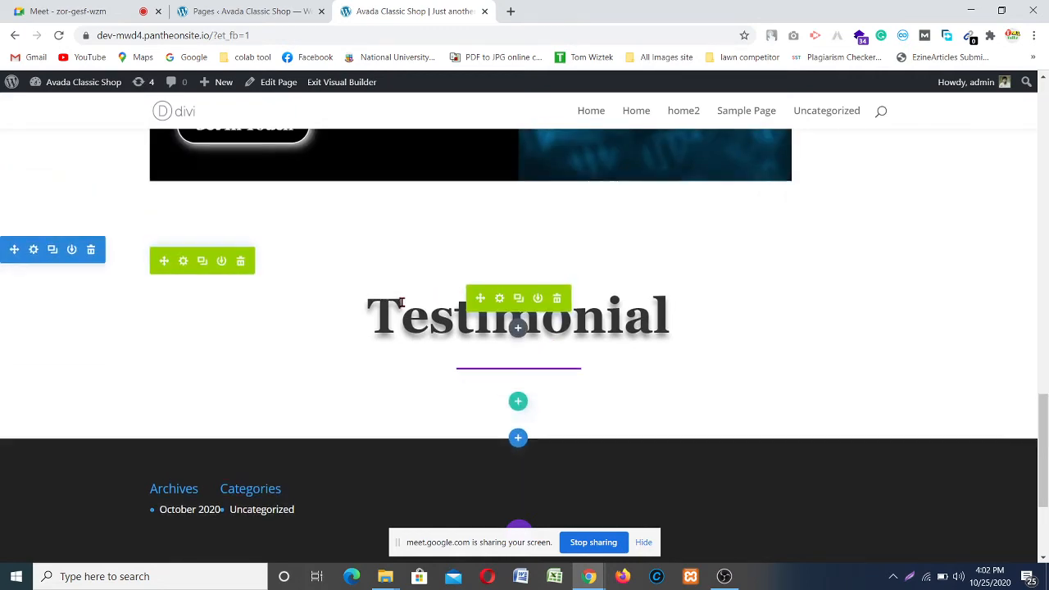
scroll(402, 298, "up", 7)
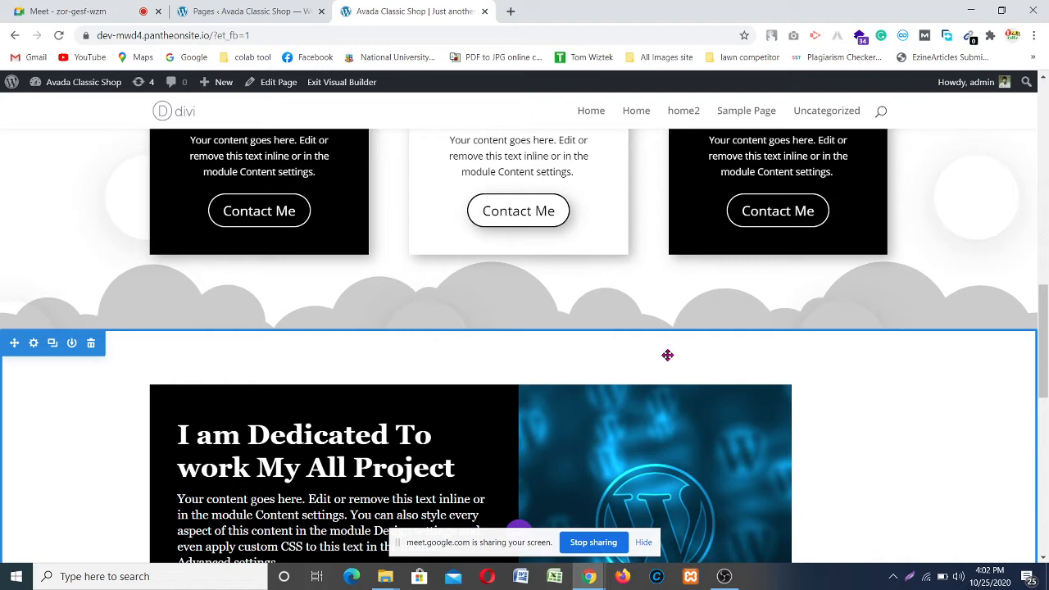
scroll(597, 352, "down", 3)
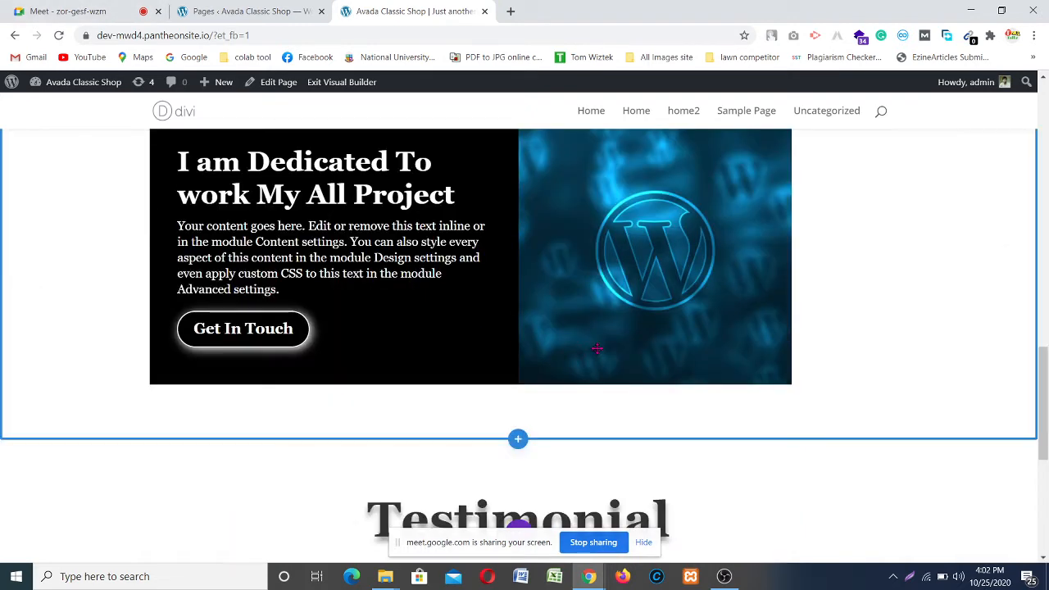
scroll(598, 348, "up", 1)
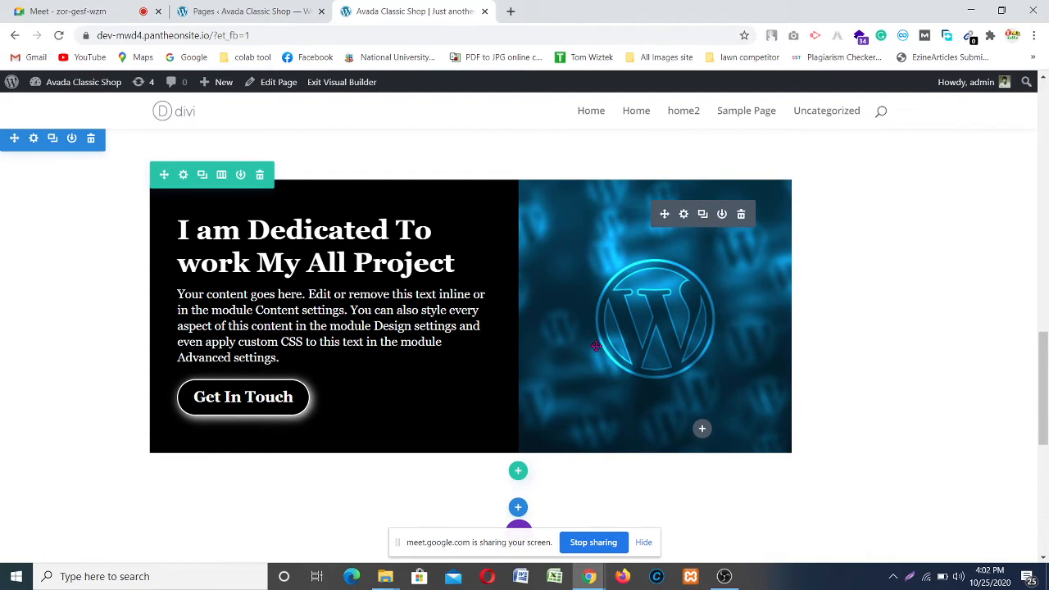
scroll(538, 211, "up", 1)
scroll(639, 379, "down", 4)
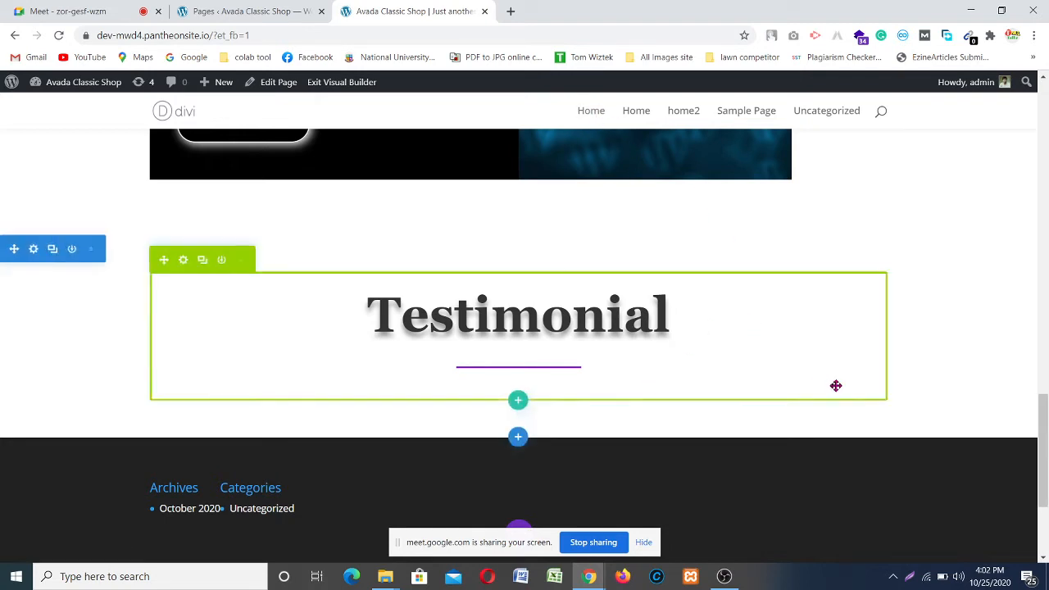
scroll(692, 330, "down", 1)
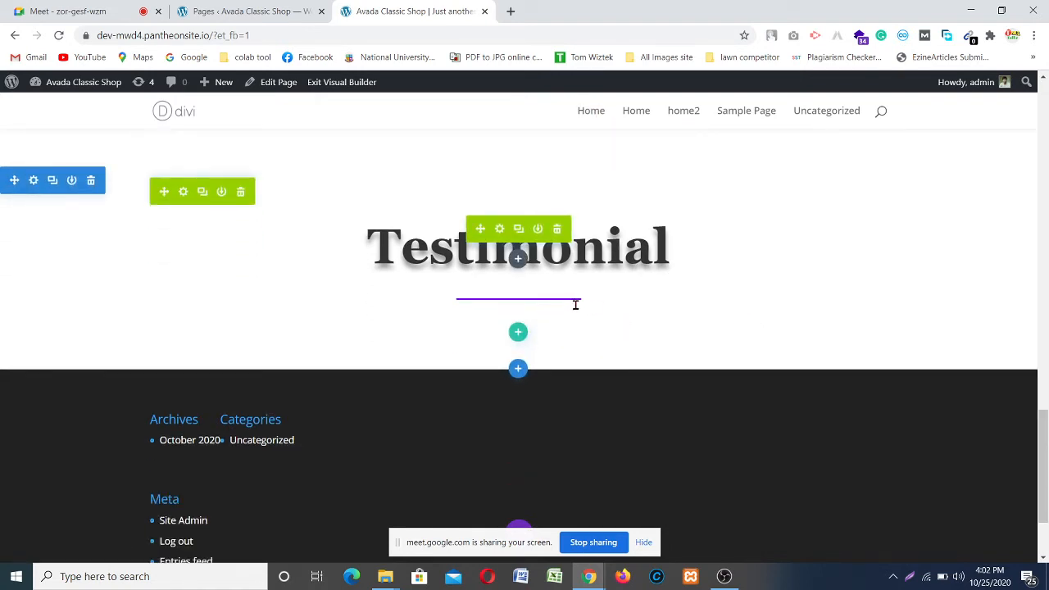
Step: Add a four-column row below the Testimonial heading with a Testimonial module in column one
left_click(517, 334)
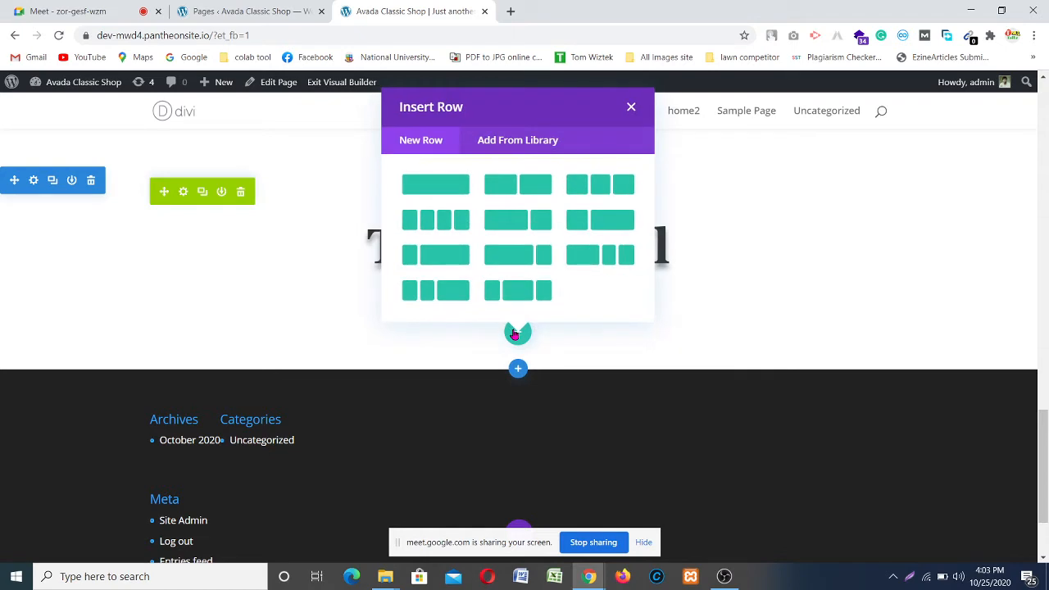
left_click(439, 213)
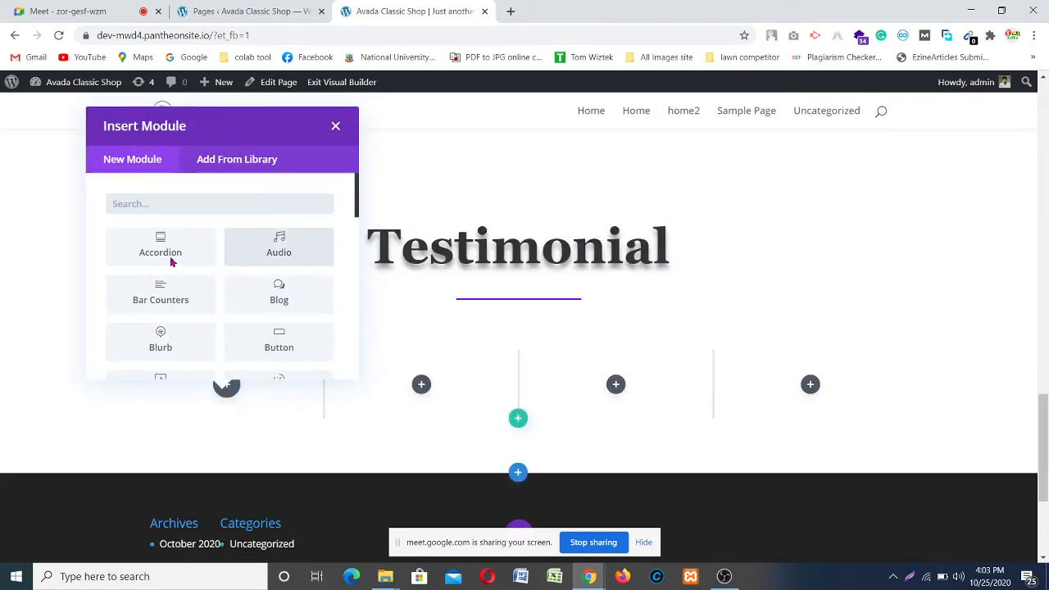
scroll(172, 262, "down", 3)
scroll(172, 279, "down", 1)
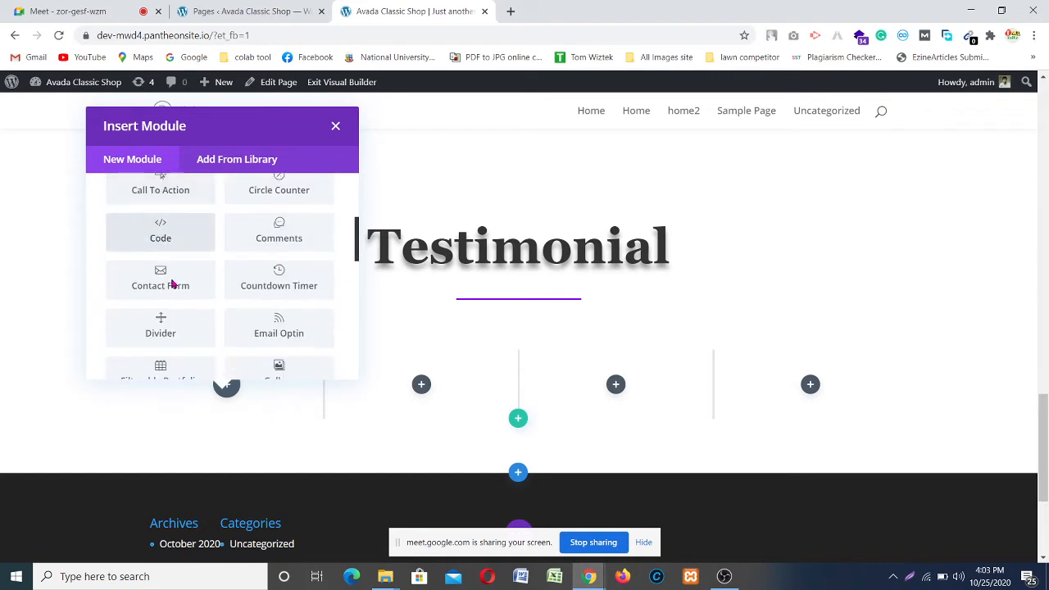
scroll(298, 283, "down", 2)
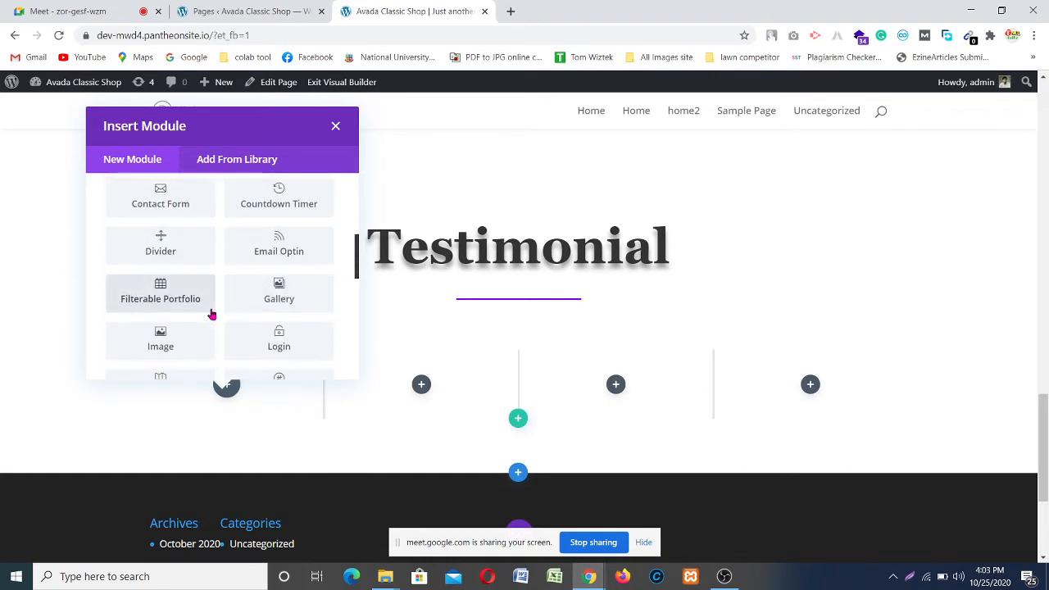
scroll(212, 311, "down", 5)
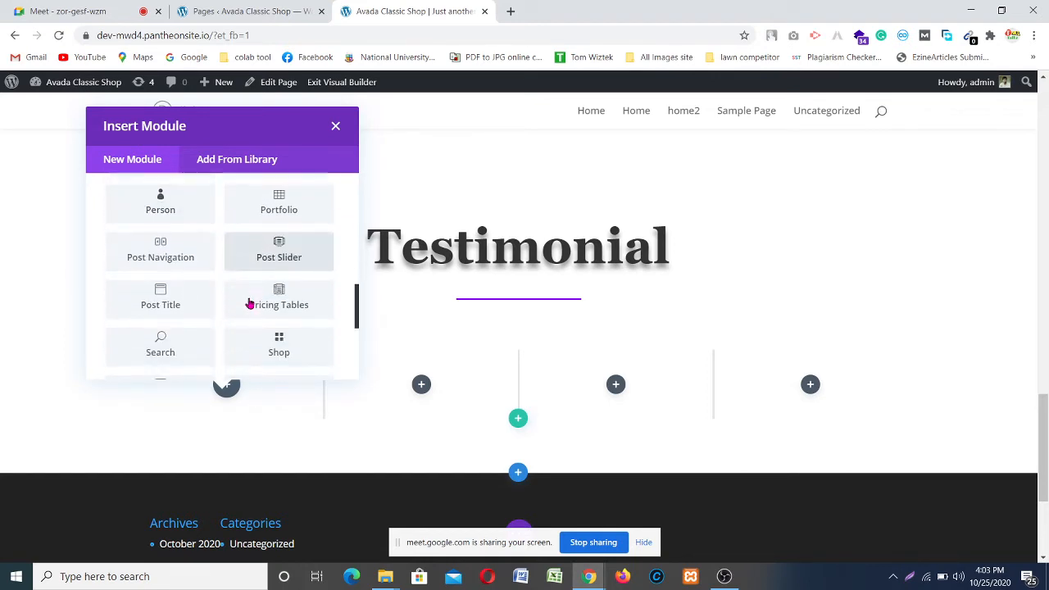
scroll(205, 320, "down", 5)
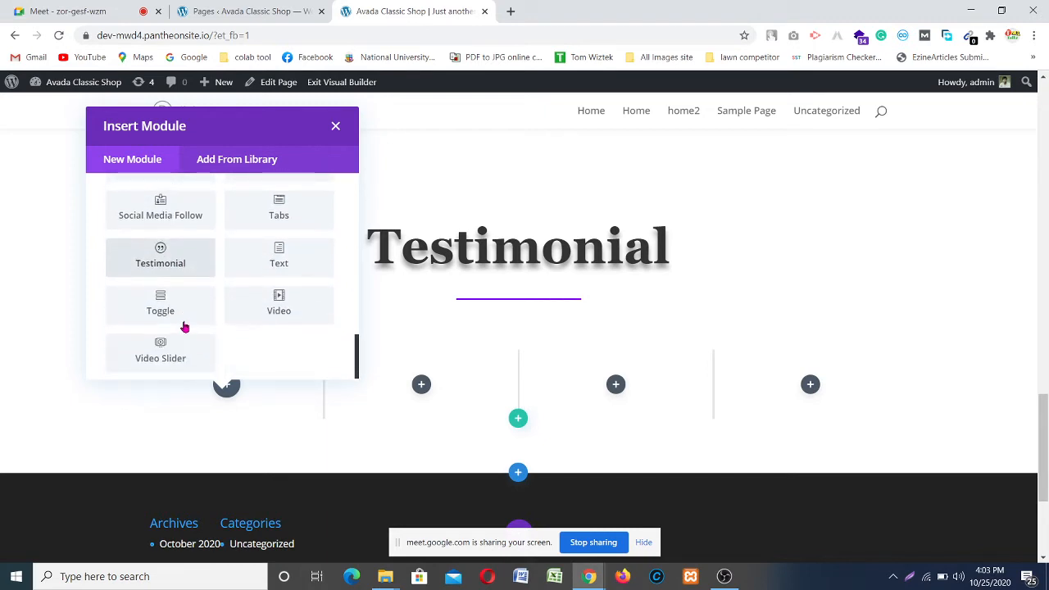
left_click(164, 265)
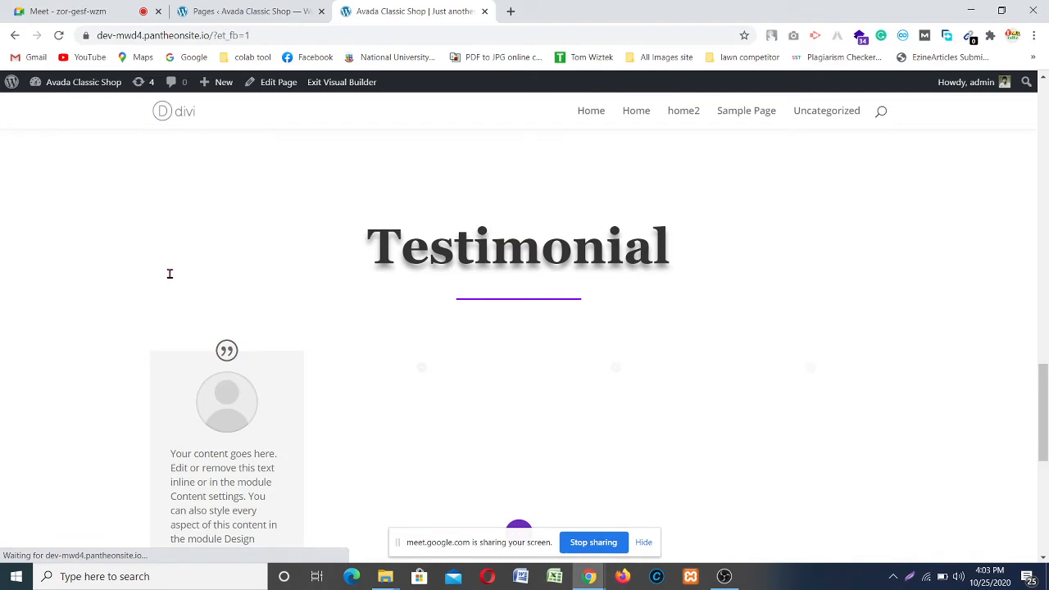
scroll(169, 272, "down", 3)
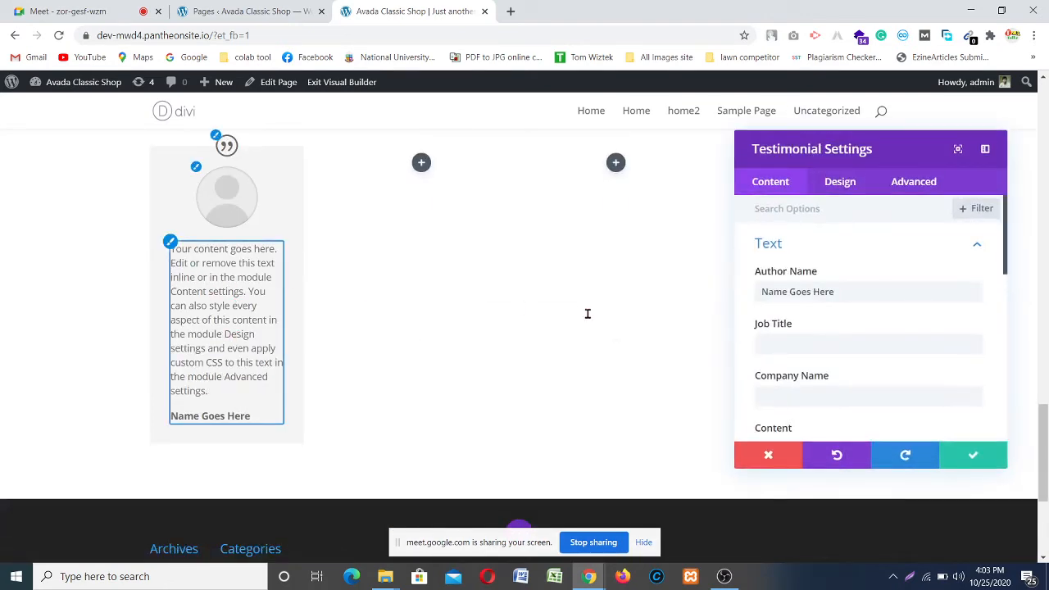
Step: Replace the placeholder author name in the Testimonial module with the author's name
left_click(850, 292)
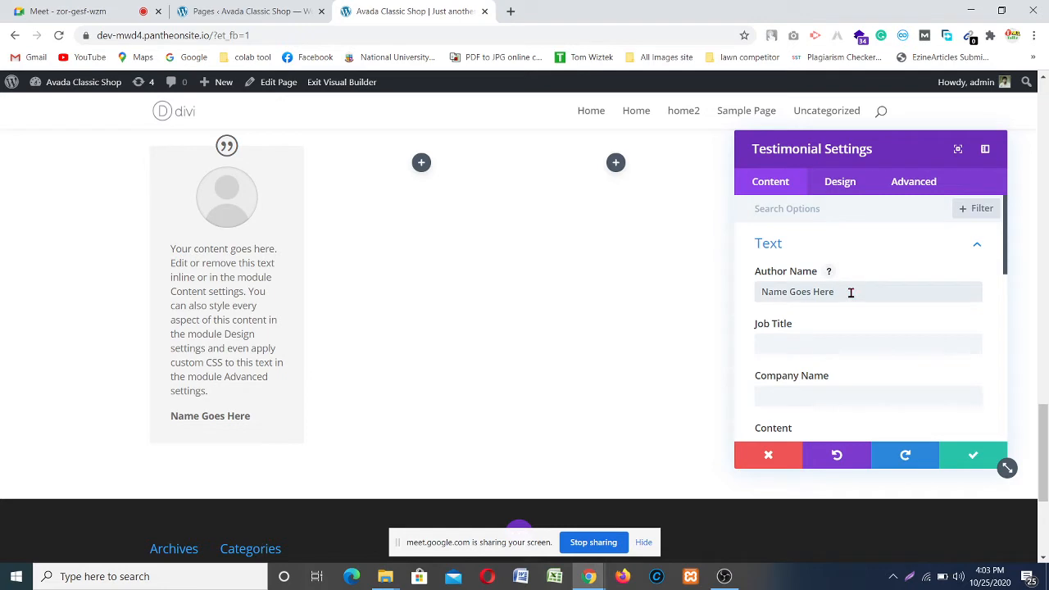
key("ctrl+a")
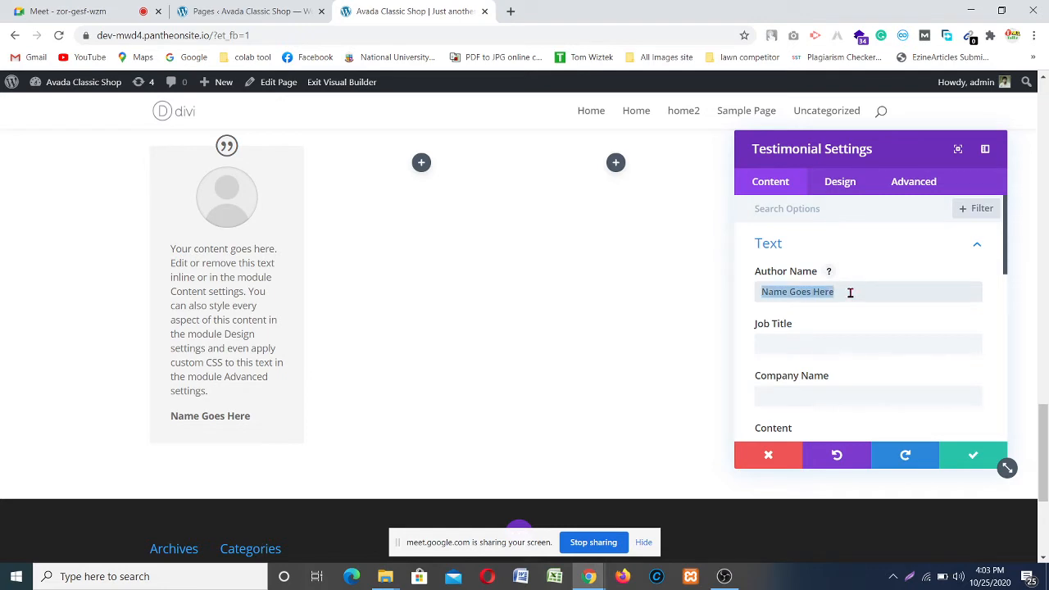
type("keka")
key("BackSpace")
key("BackSpace")
key("BackSpace")
key("BackSpace")
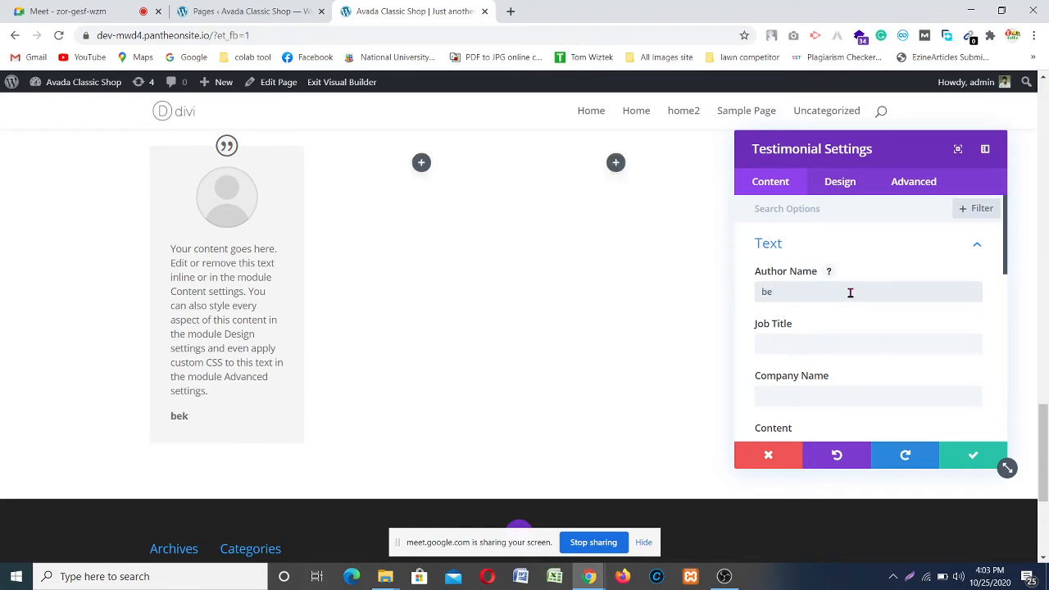
type("Bekar ba")
key("BackSpace")
key("BackSpace")
type("Baba")
Step: Enter job title 'Founder Of' and company name 'BBKF' for the testimonial
left_click(806, 344)
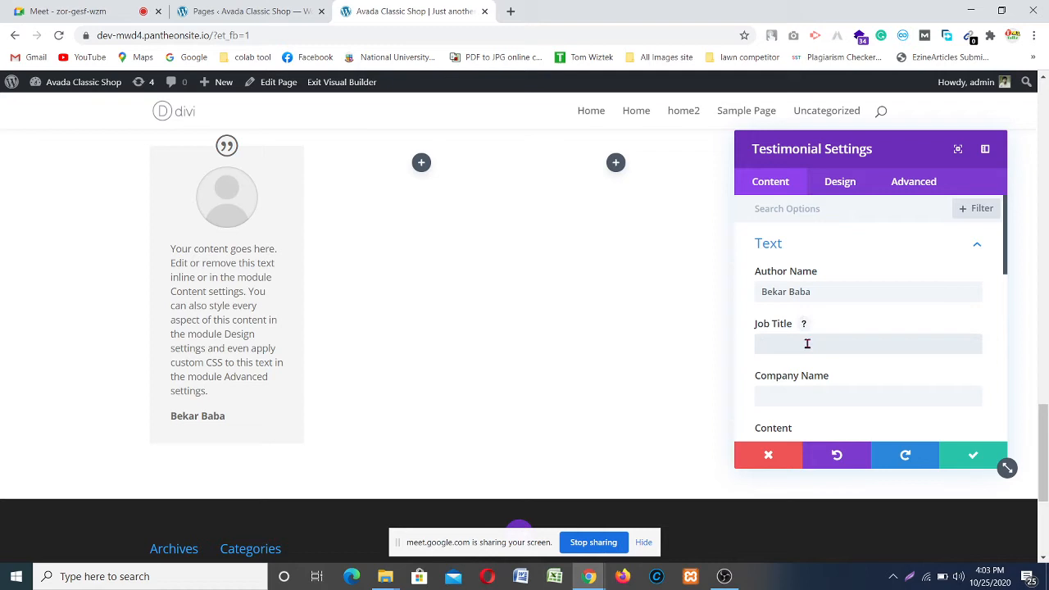
type("Fo")
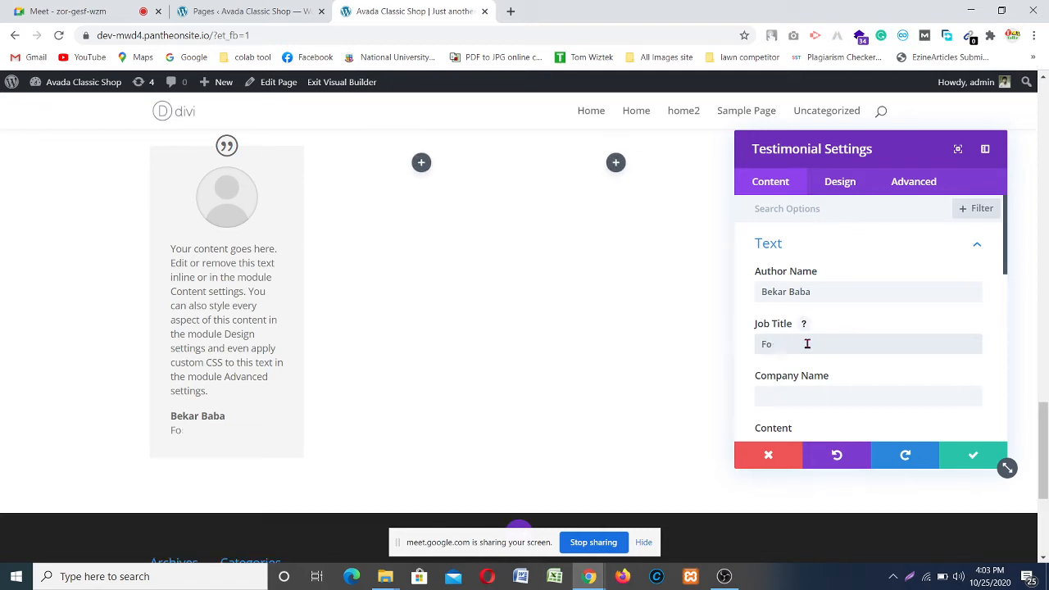
type("under Of")
left_click(817, 396)
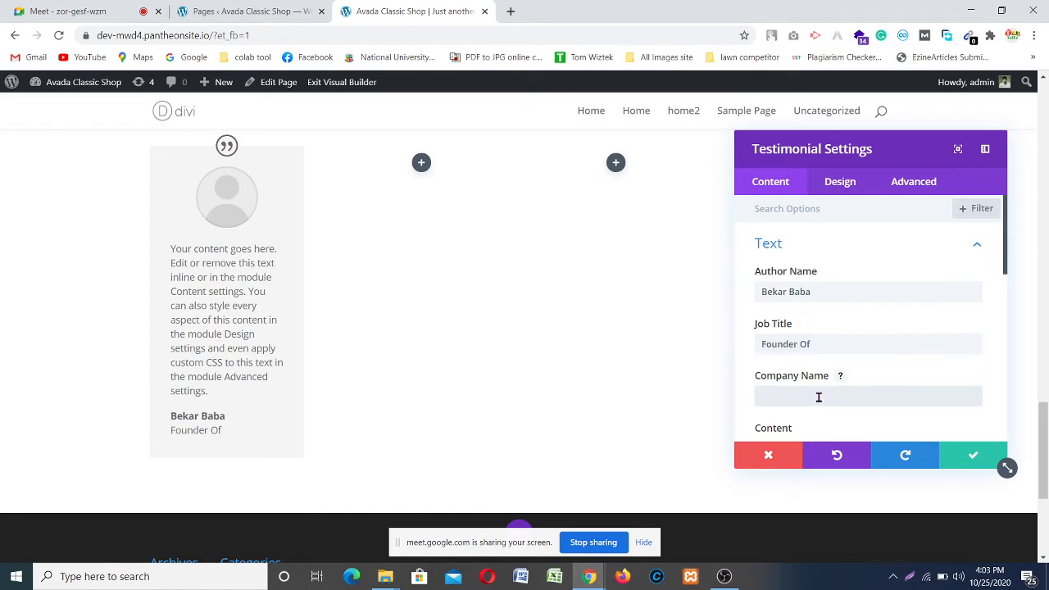
type("BBKF")
Step: Delete the last sentence fragment from the testimonial's body text
scroll(819, 361, "down", 1)
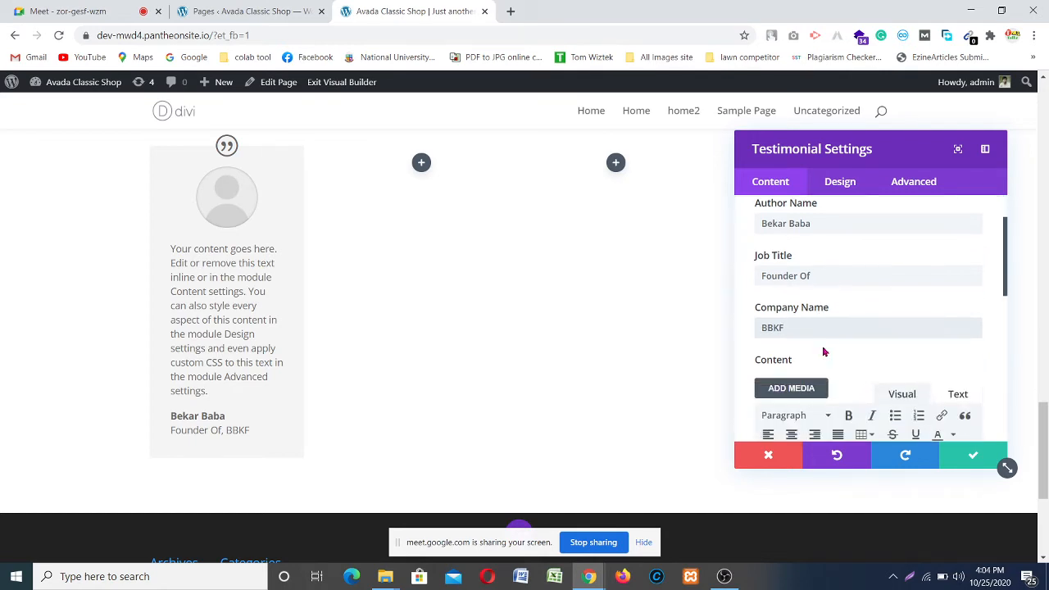
scroll(844, 320, "down", 1)
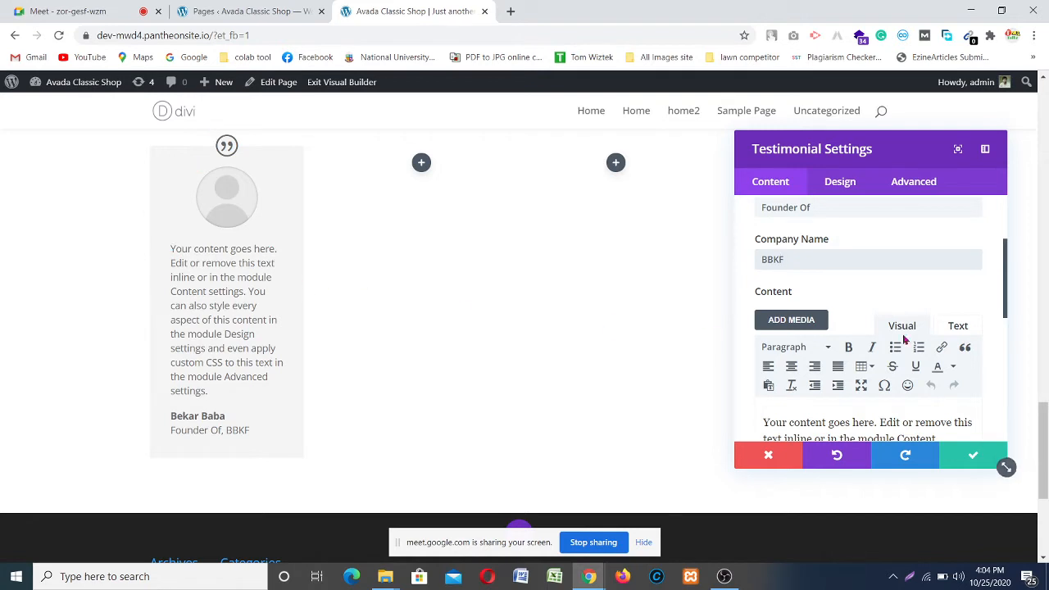
scroll(887, 296, "down", 1)
scroll(893, 303, "down", 2)
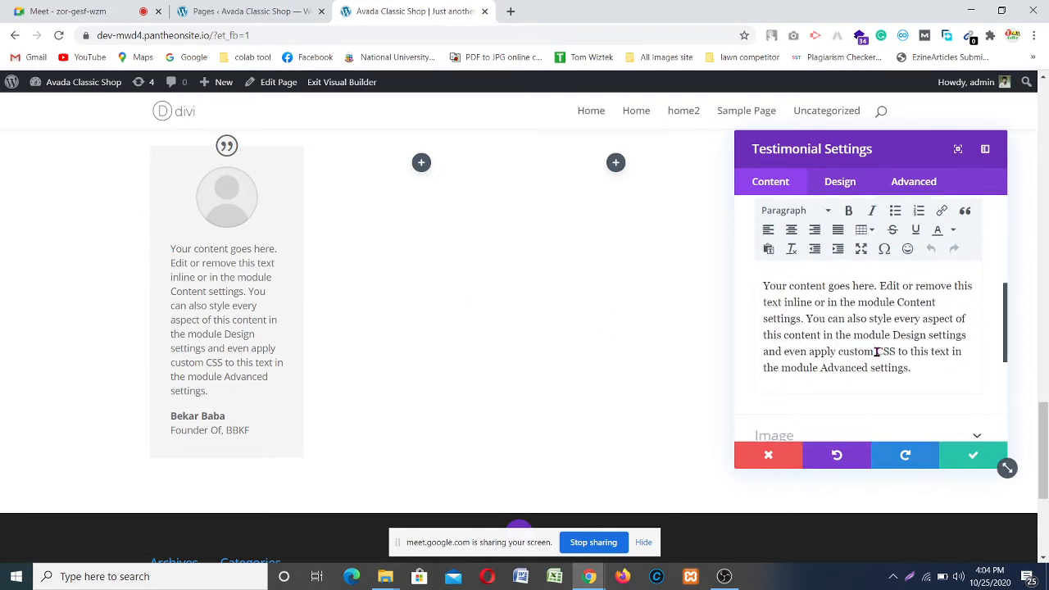
left_click_drag(876, 352, 912, 364)
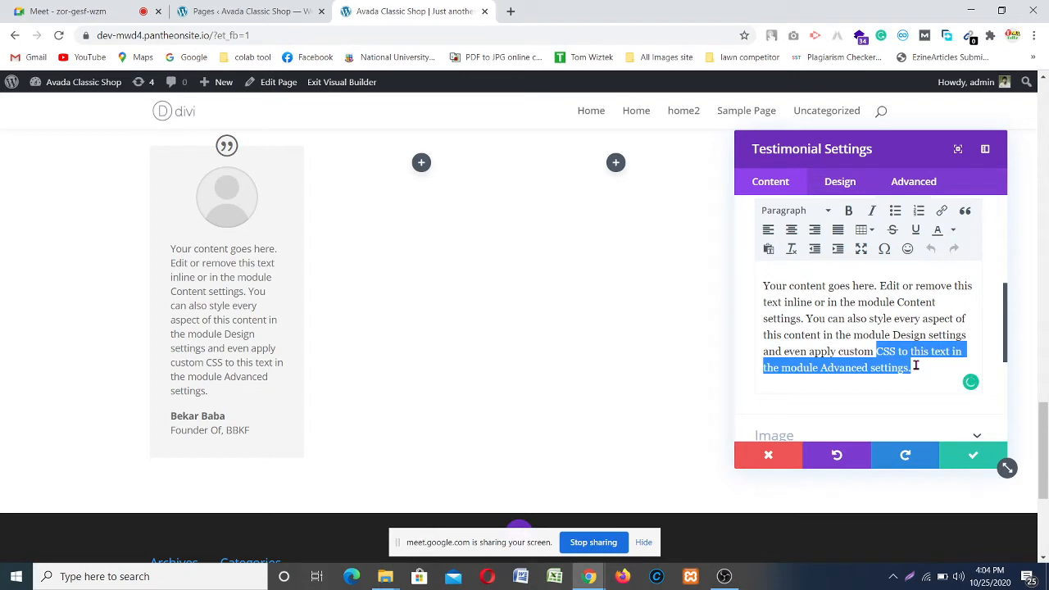
key("BackSpace")
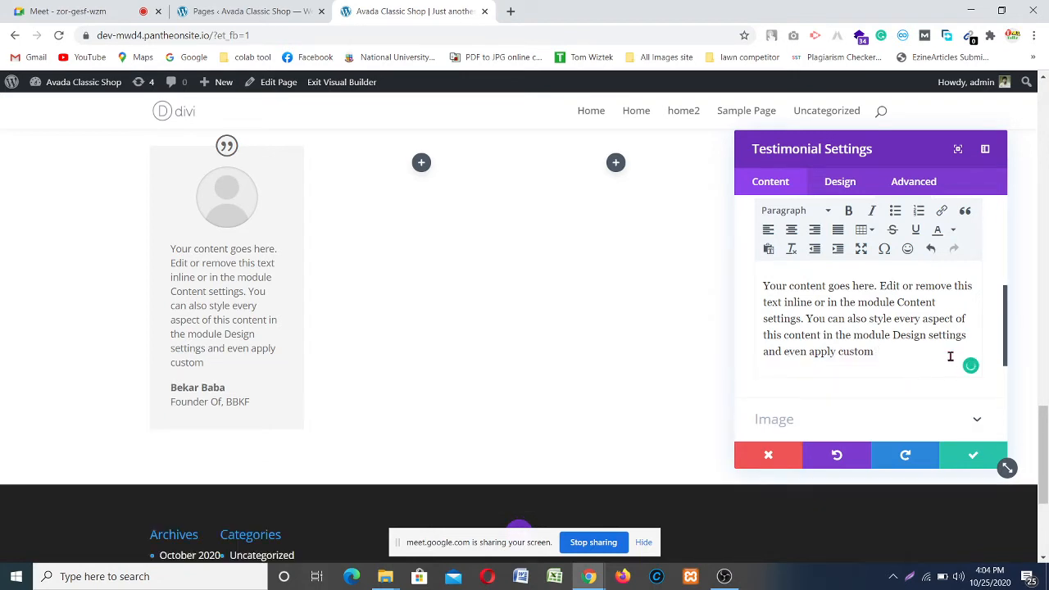
scroll(885, 373, "up", 4)
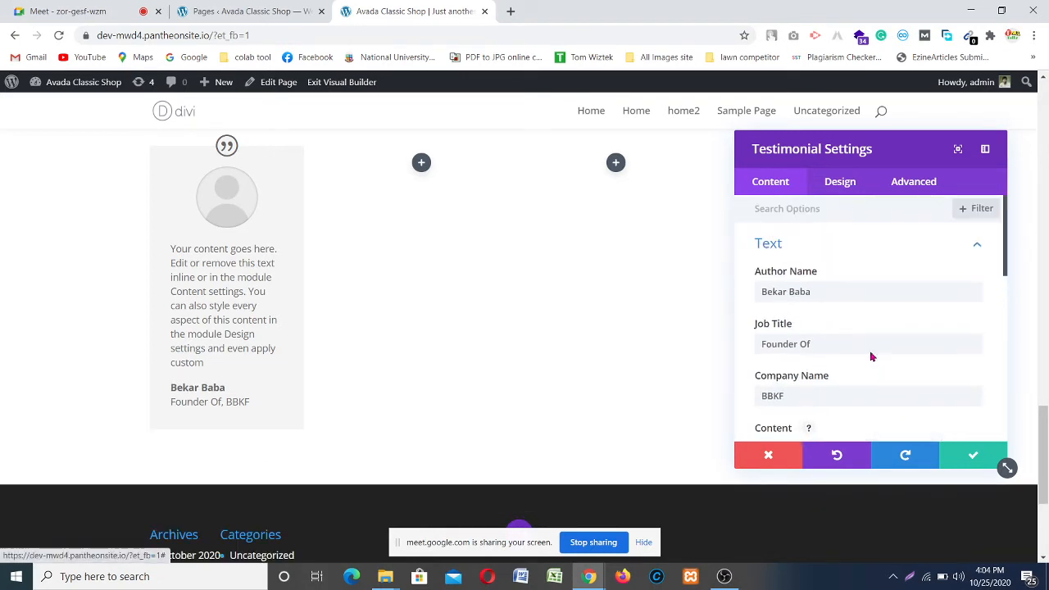
scroll(844, 326, "down", 4)
scroll(825, 364, "down", 2)
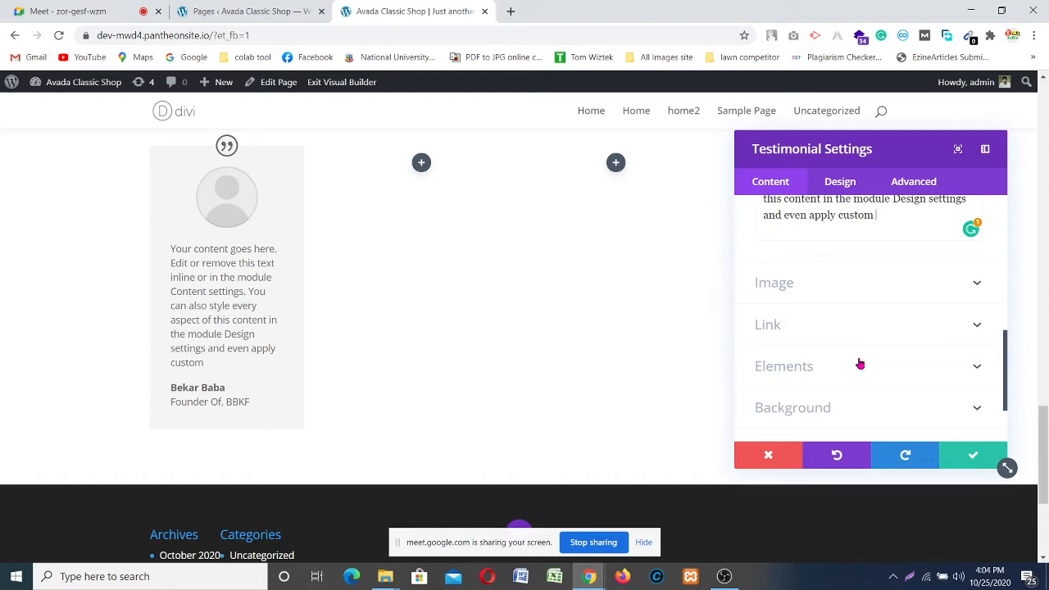
Step: Set testimonial-avatar.png from the media library as the testimonial's portrait image
left_click(975, 285)
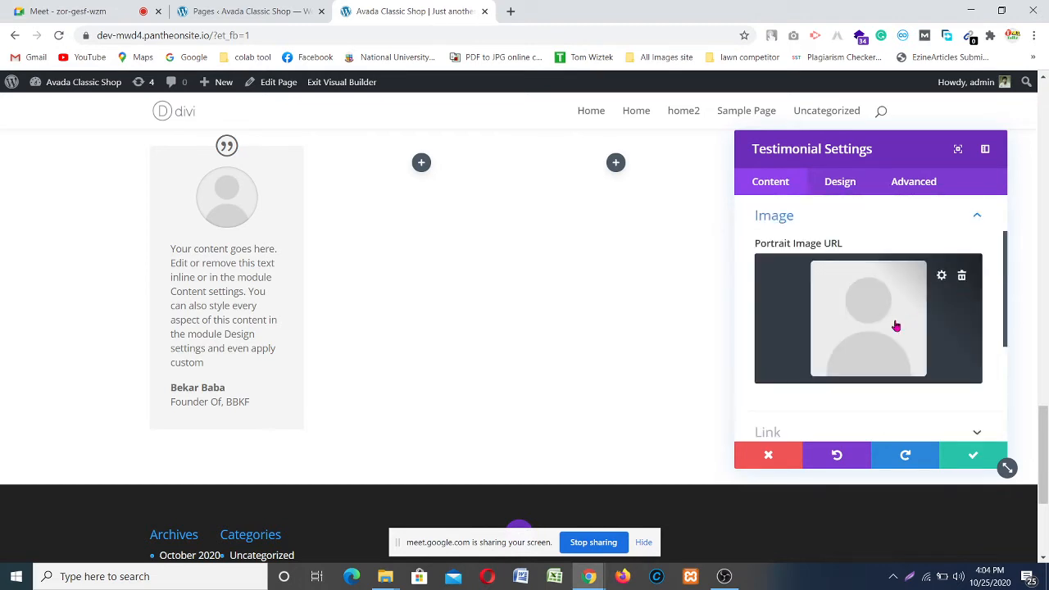
left_click(854, 307)
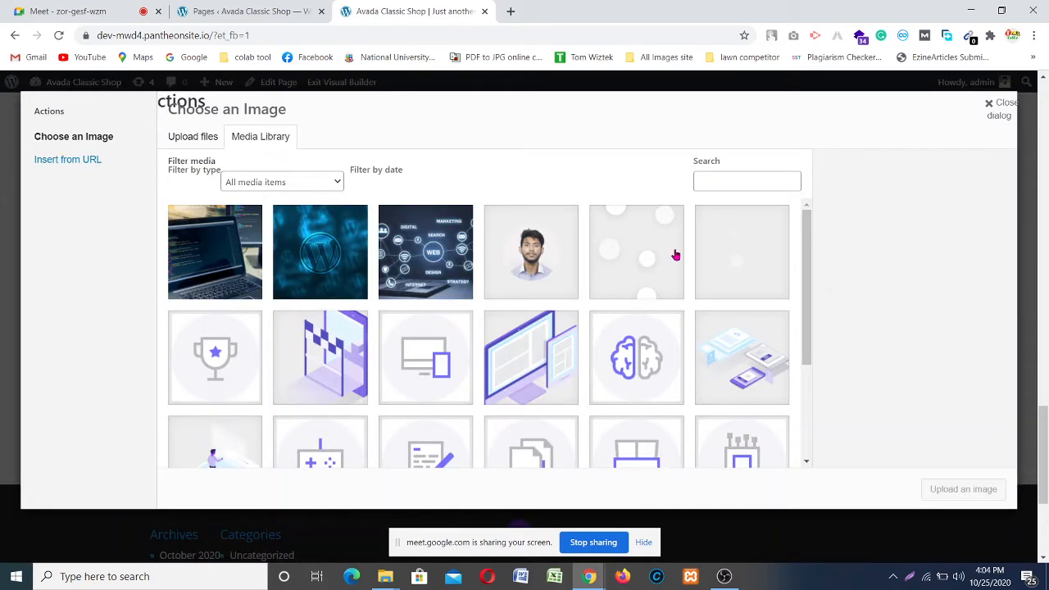
left_click(529, 262)
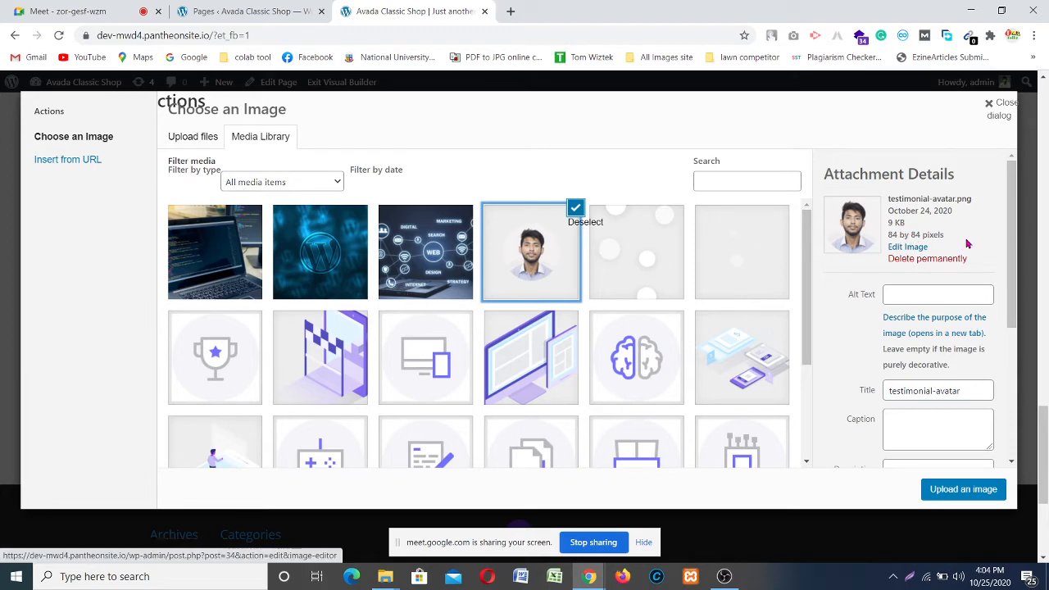
left_click(964, 490)
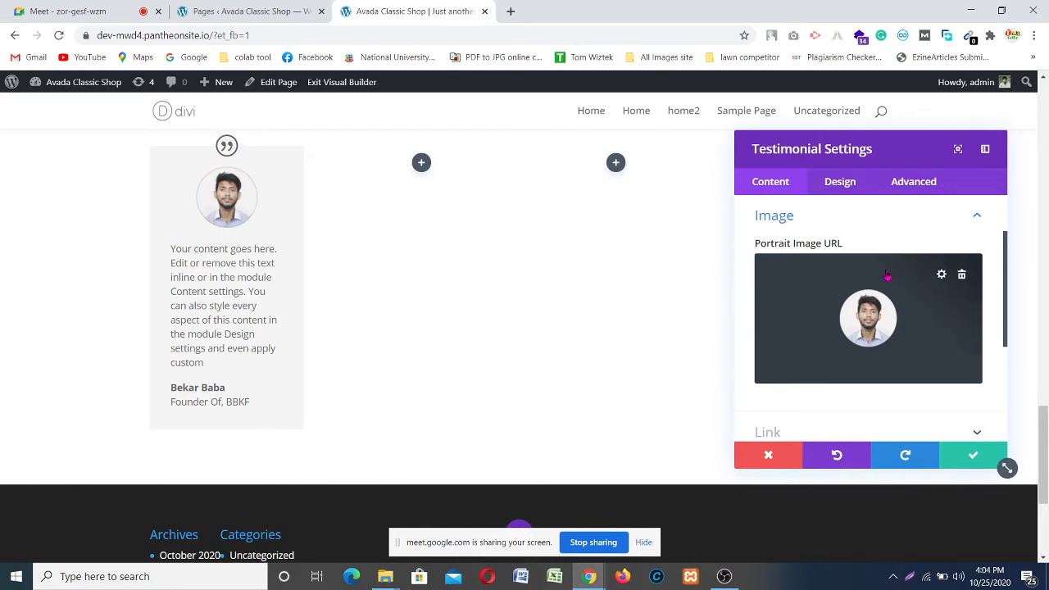
scroll(836, 262, "down", 1)
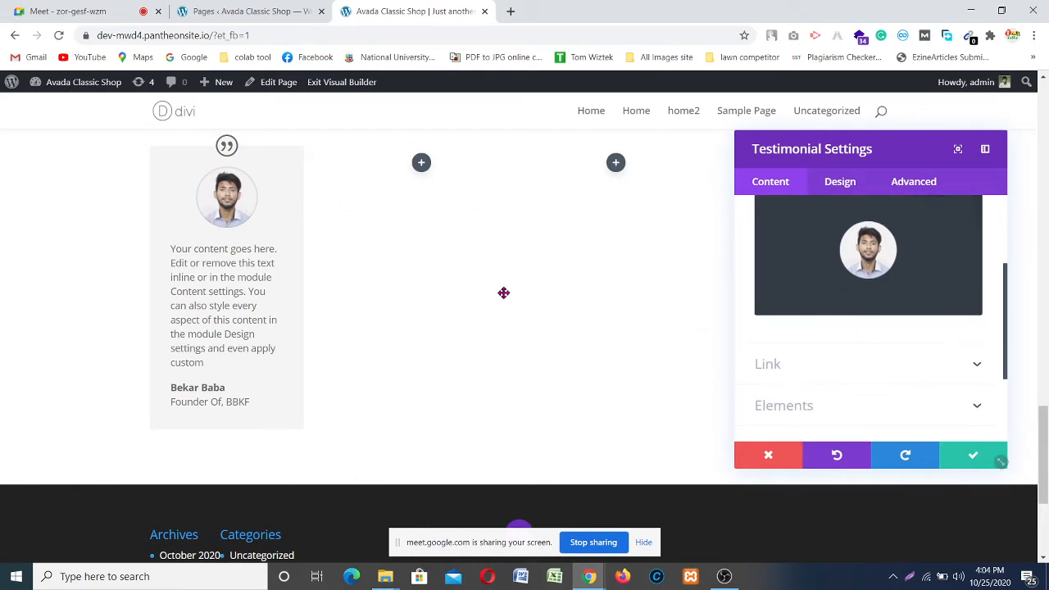
scroll(878, 350, "down", 2)
scroll(881, 349, "up", 3)
scroll(882, 347, "down", 5)
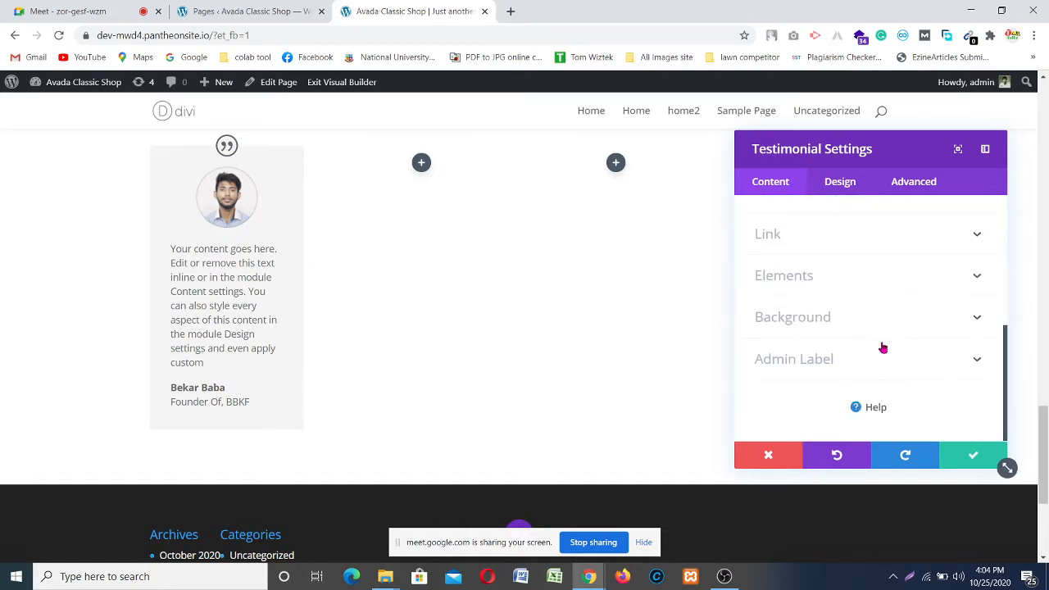
scroll(878, 347, "up", 2)
scroll(876, 356, "down", 3)
left_click(967, 241)
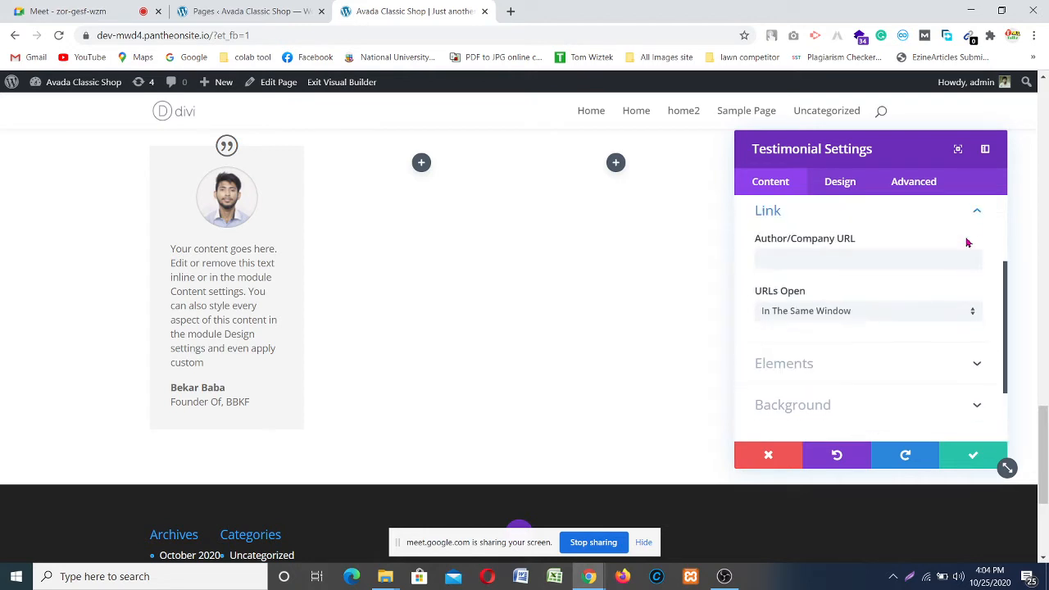
scroll(860, 274, "down", 1)
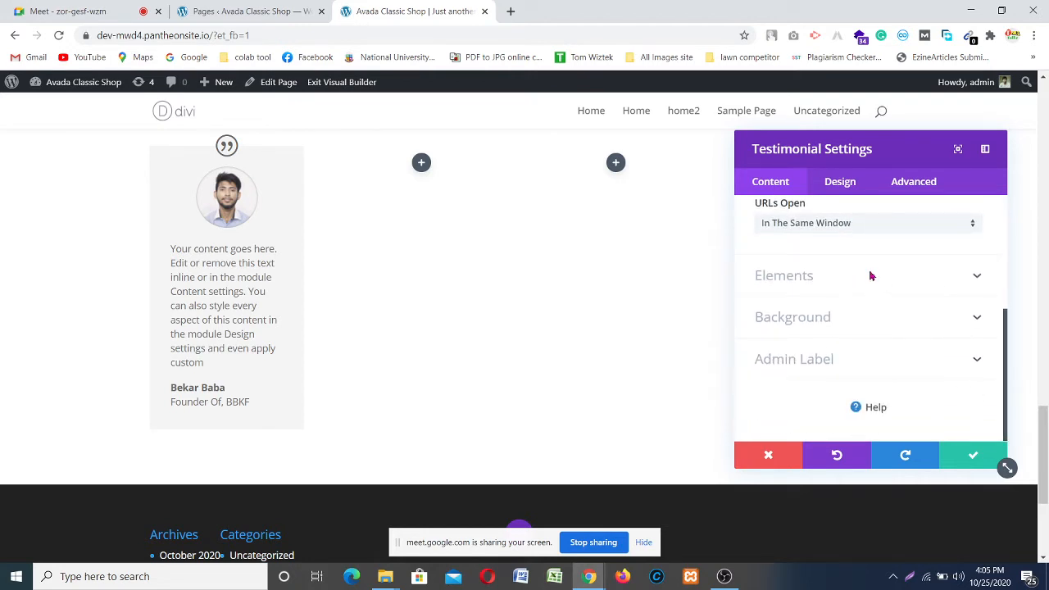
left_click(871, 276)
scroll(844, 270, "up", 1)
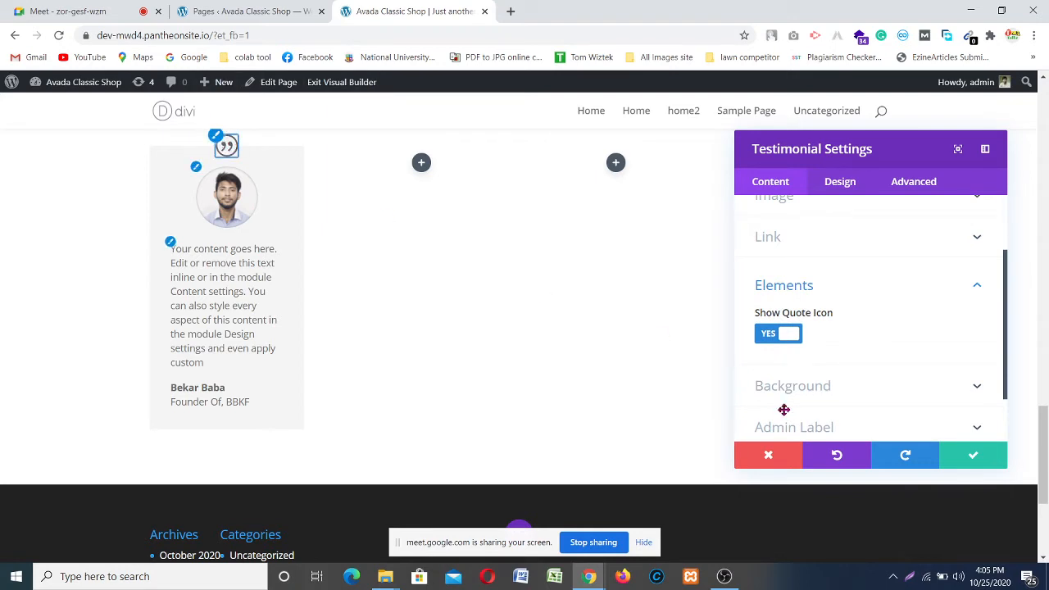
left_click(776, 334)
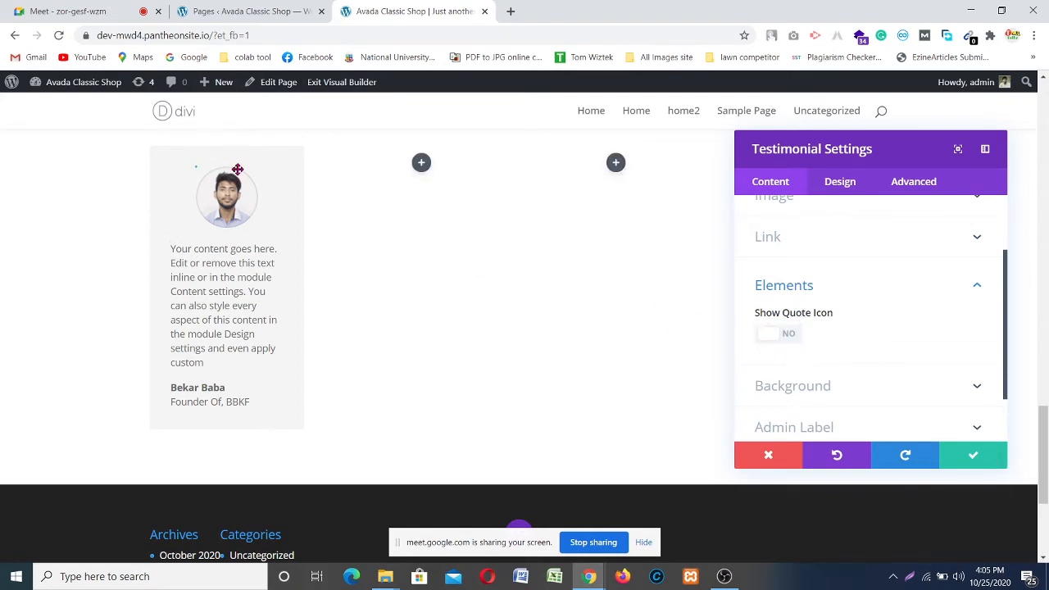
left_click(787, 339)
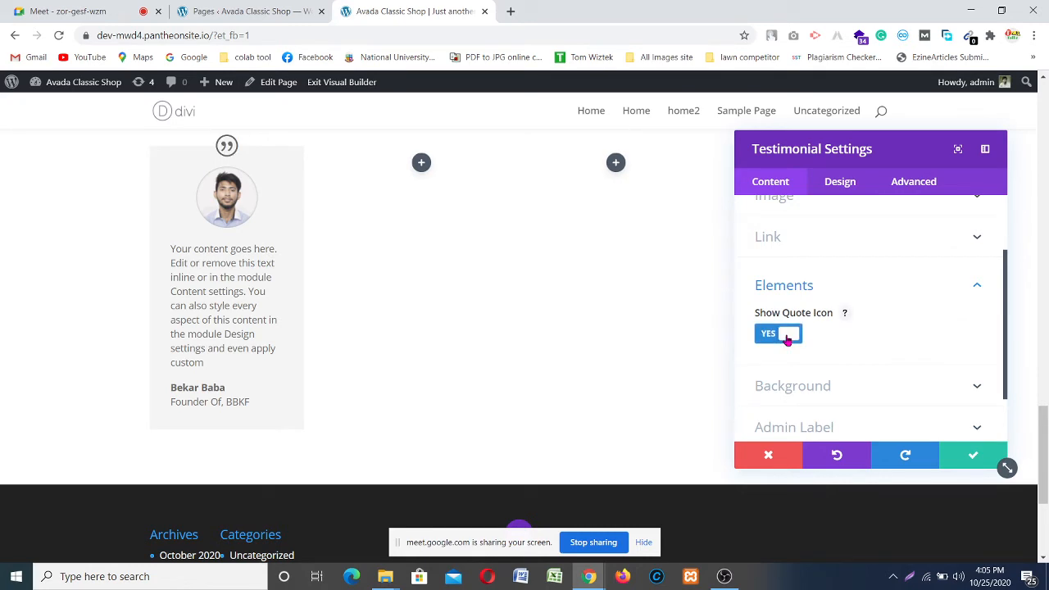
scroll(813, 324, "down", 1)
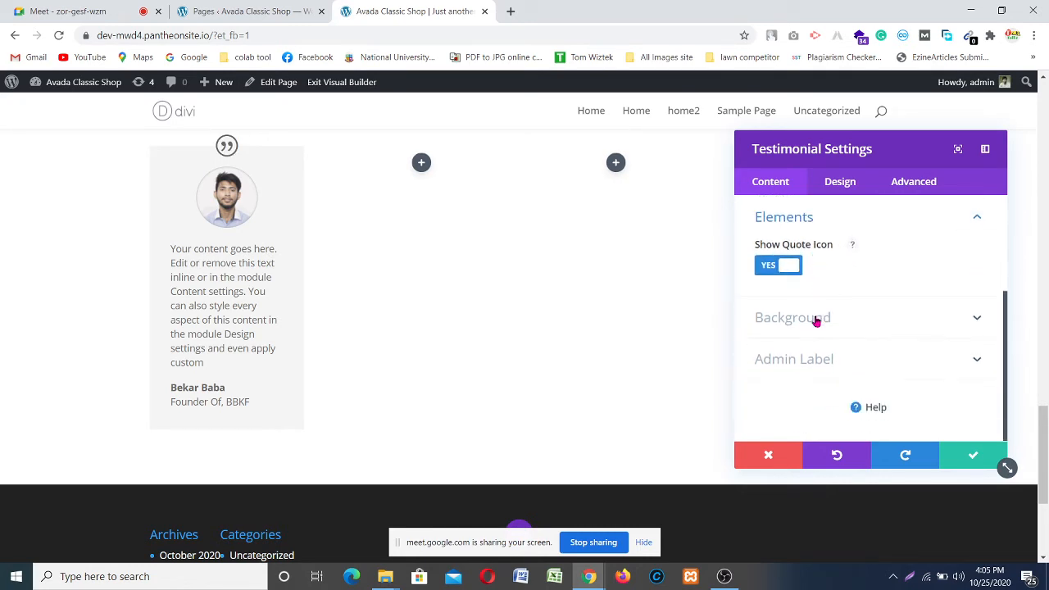
left_click(908, 323)
scroll(819, 320, "down", 3)
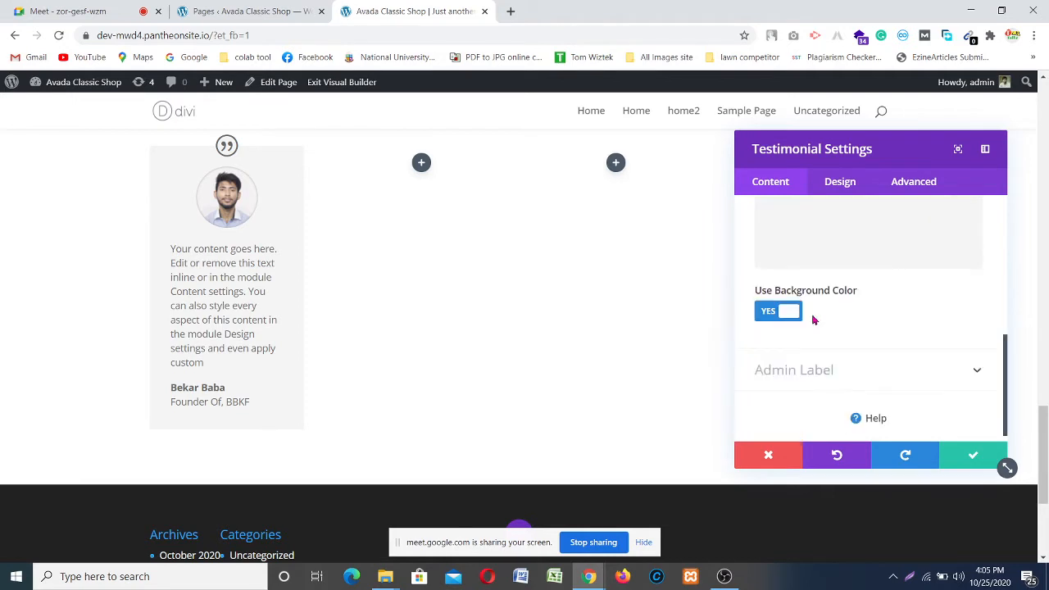
scroll(813, 320, "up", 1)
scroll(870, 294, "up", 1)
scroll(869, 292, "up", 1)
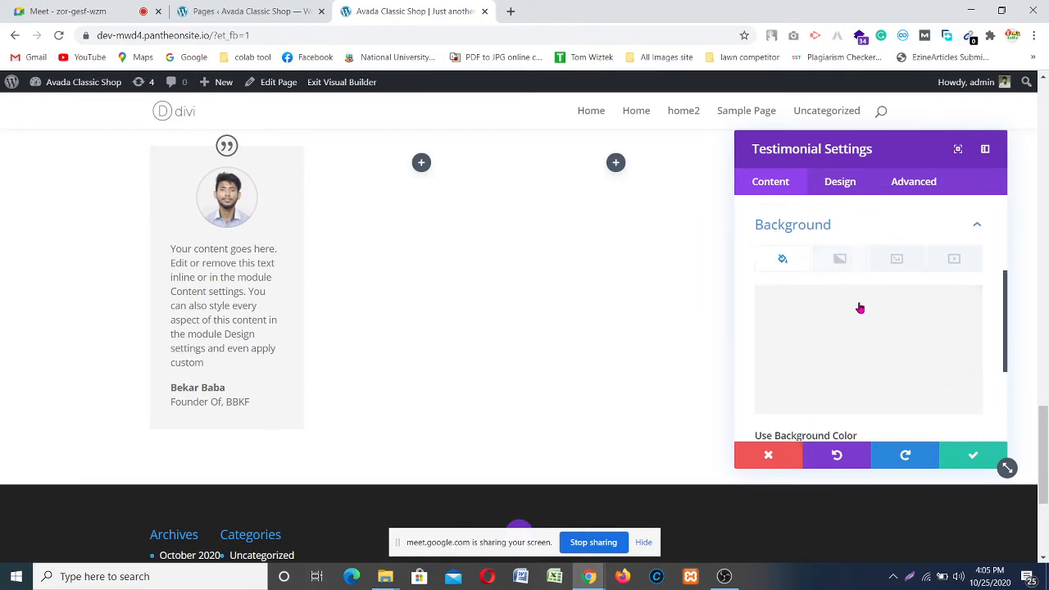
scroll(827, 322, "down", 3)
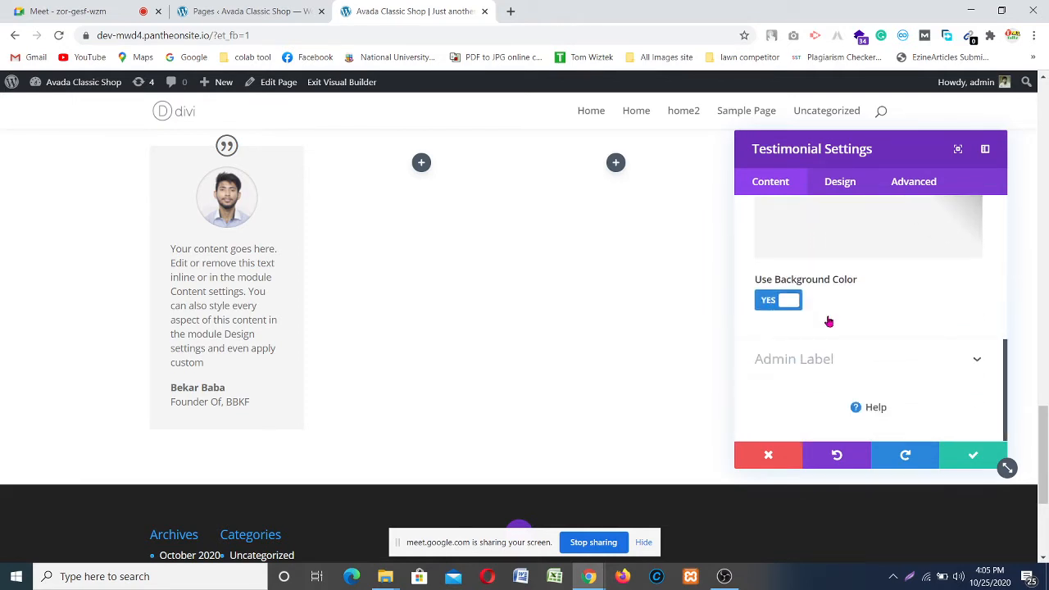
scroll(826, 320, "up", 4)
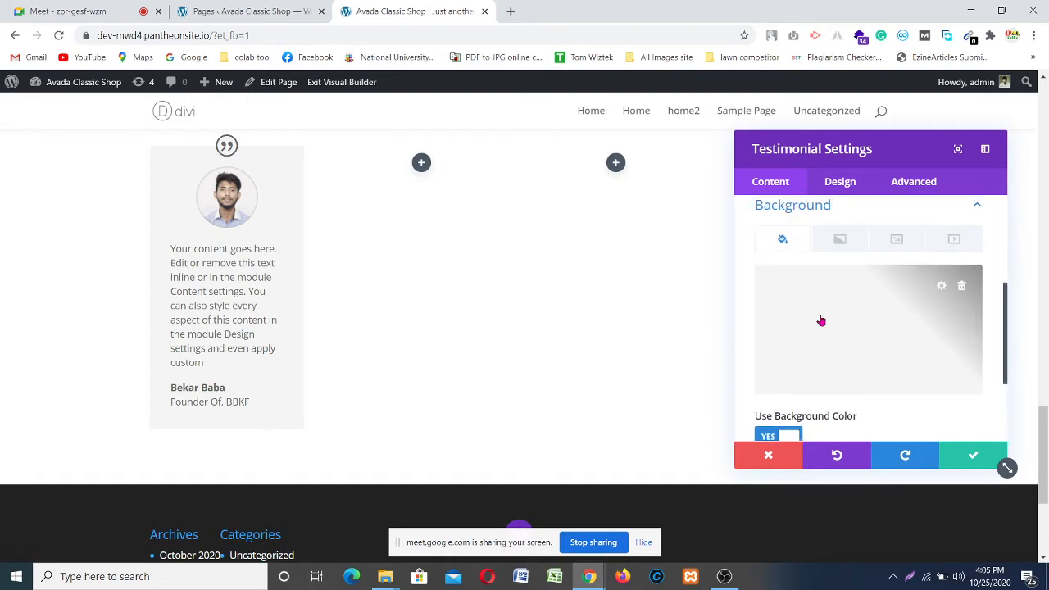
left_click(820, 321)
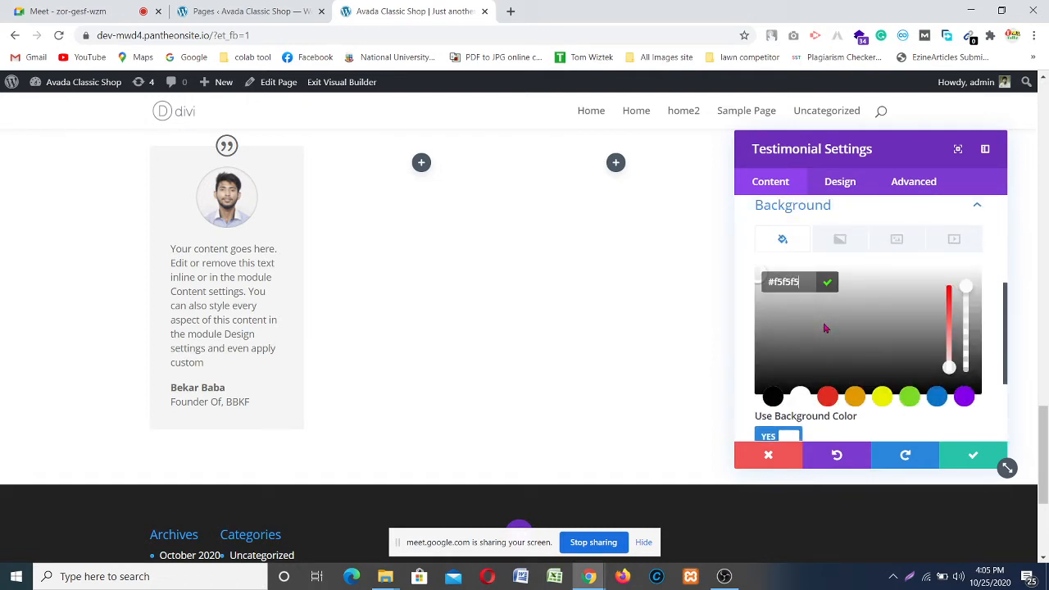
scroll(825, 327, "down", 1)
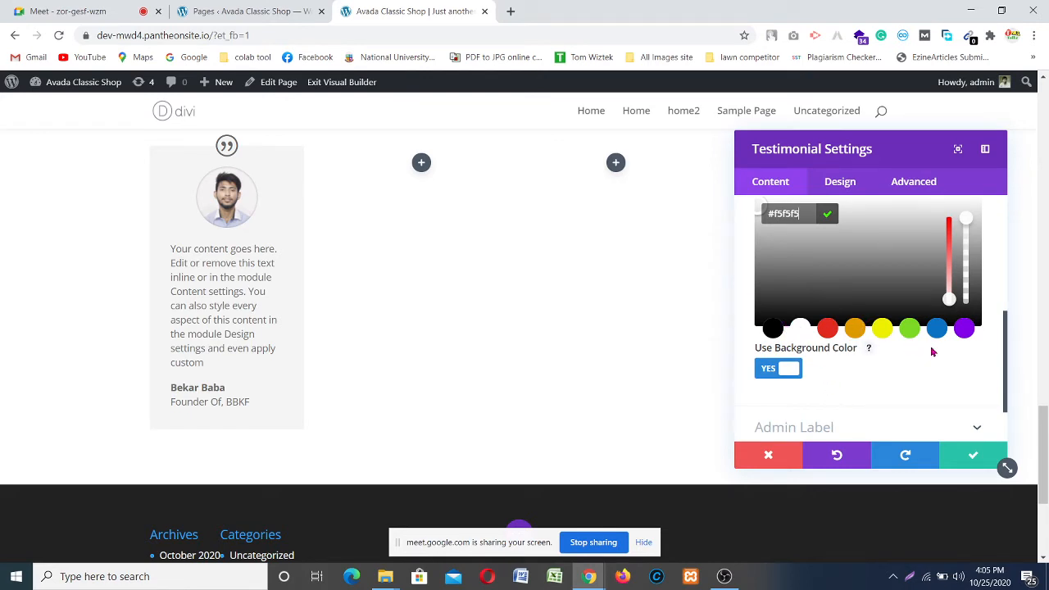
left_click(858, 393)
scroll(857, 391, "up", 2)
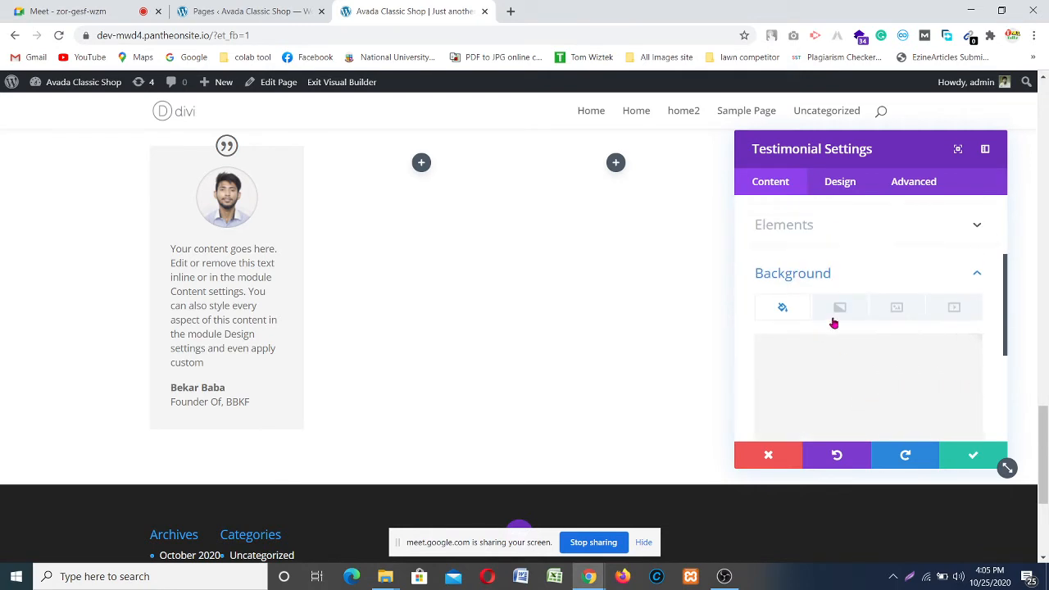
scroll(828, 303, "up", 1)
scroll(345, 314, "up", 2)
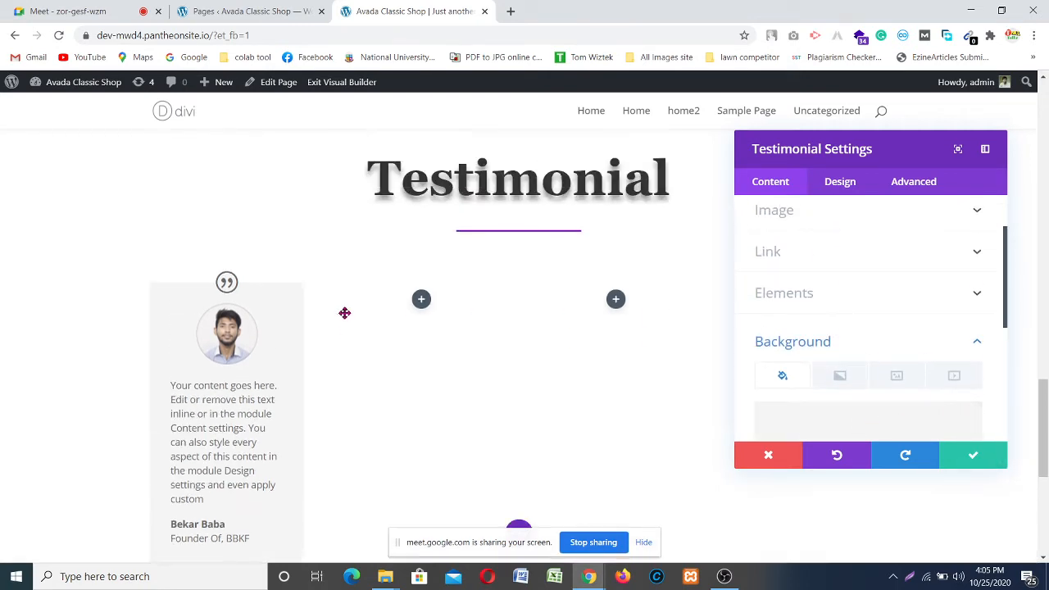
scroll(344, 314, "down", 2)
scroll(342, 317, "up", 2)
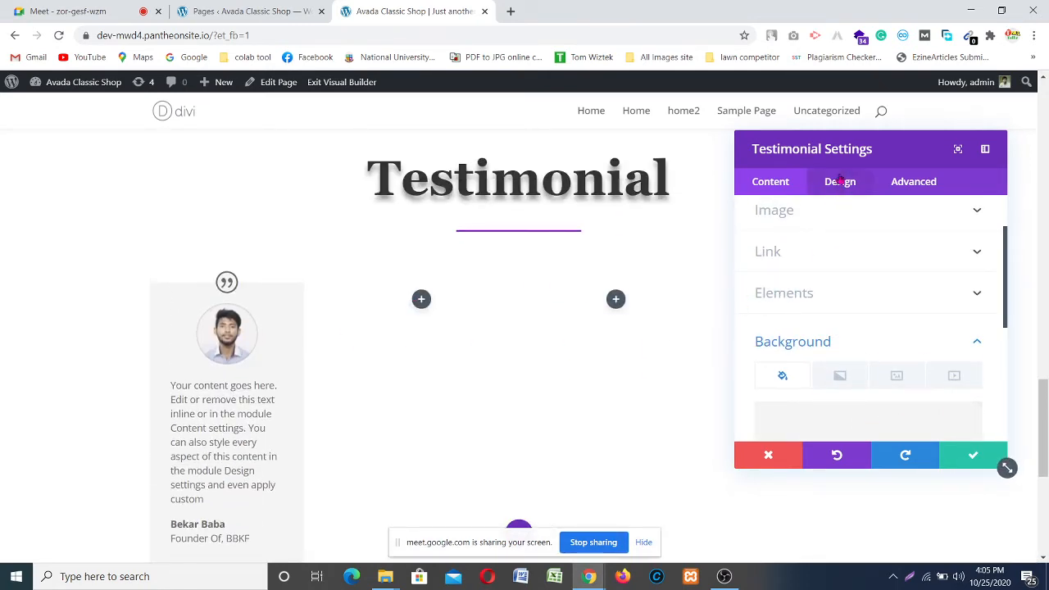
Step: Make the quote icon purple #8300e9, try a black background, then leave it transparent
left_click(840, 181)
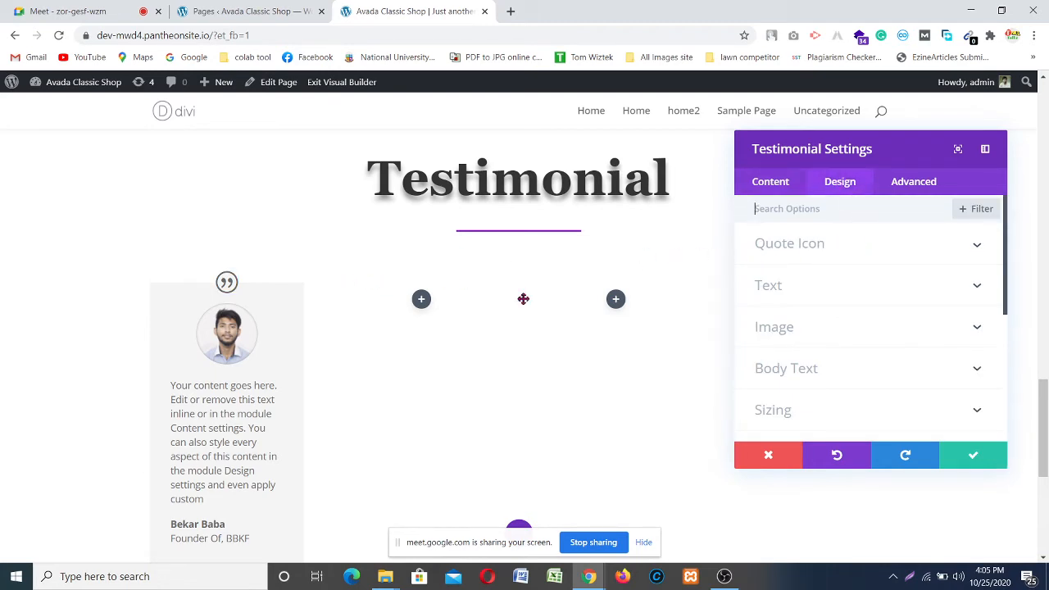
left_click(973, 246)
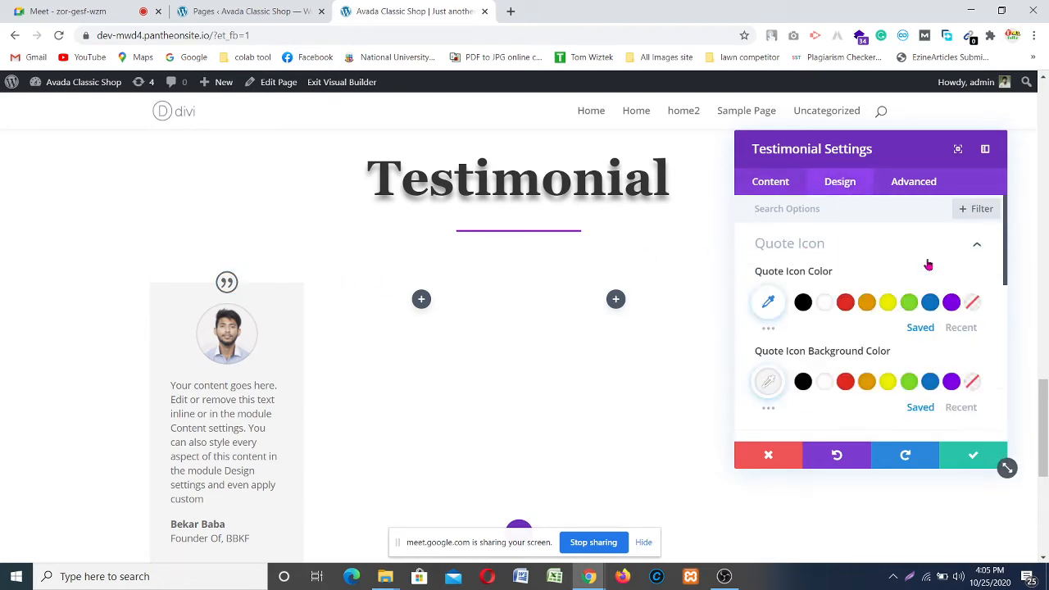
left_click(950, 302)
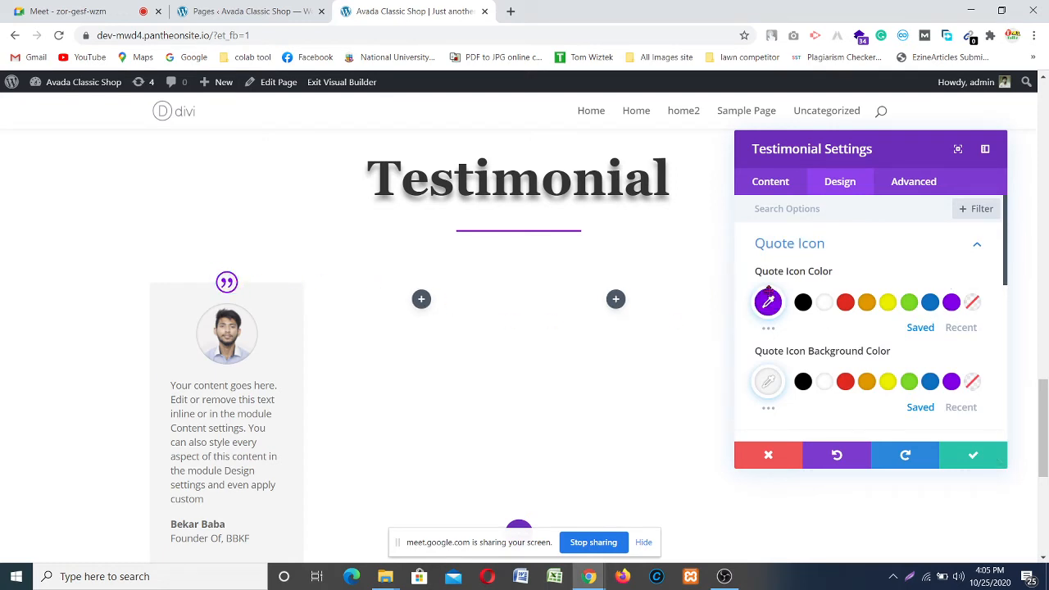
scroll(791, 344, "down", 3)
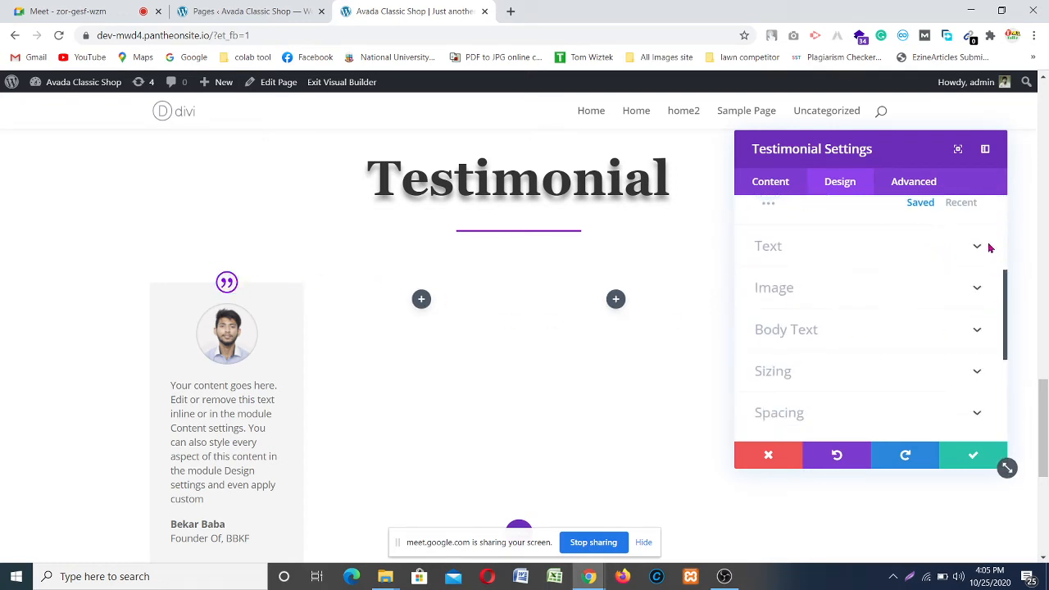
scroll(799, 327, "up", 2)
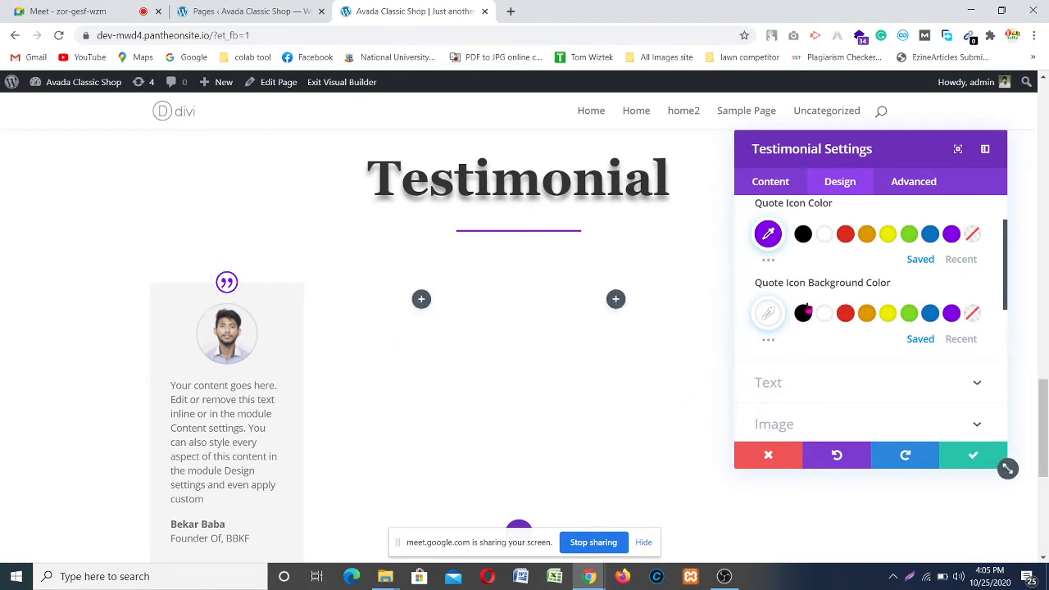
left_click(802, 318)
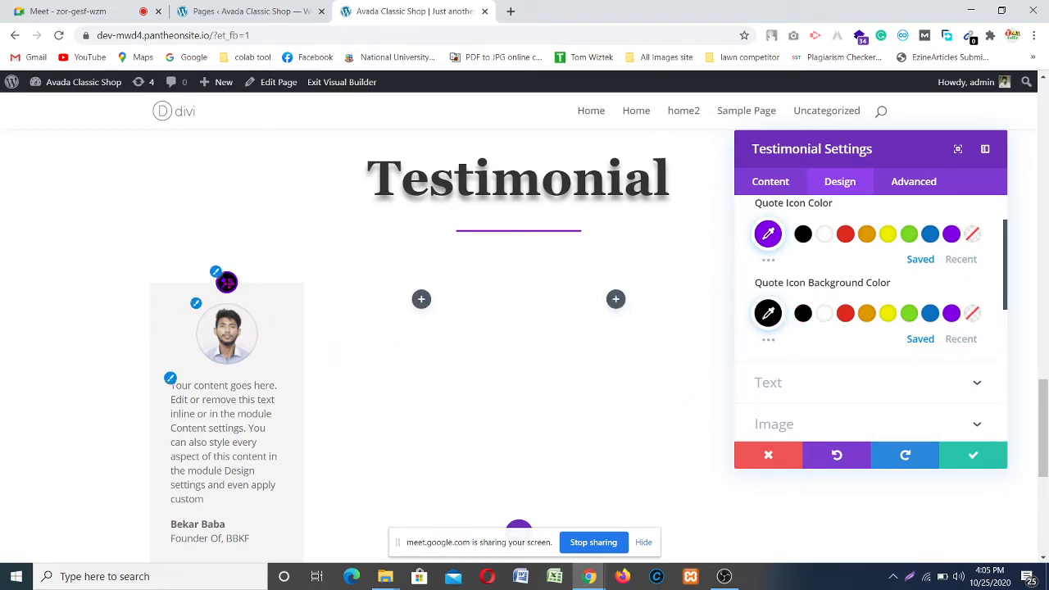
left_click(971, 313)
scroll(868, 319, "down", 2)
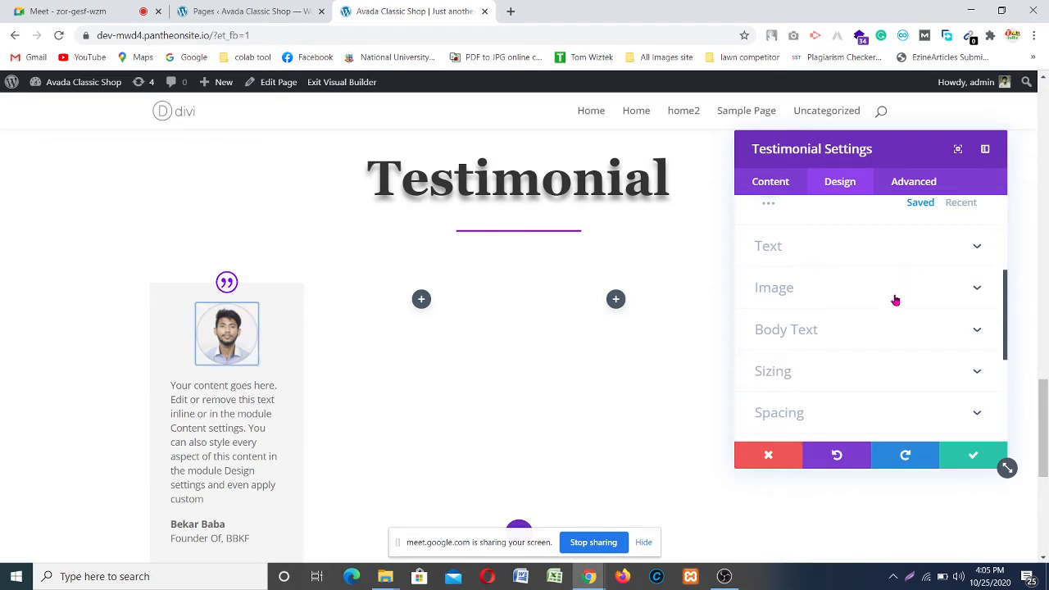
Step: Adjust Image Rounded Corners in the Image design group so the portrait has square corners
left_click(975, 289)
scroll(792, 264, "up", 1)
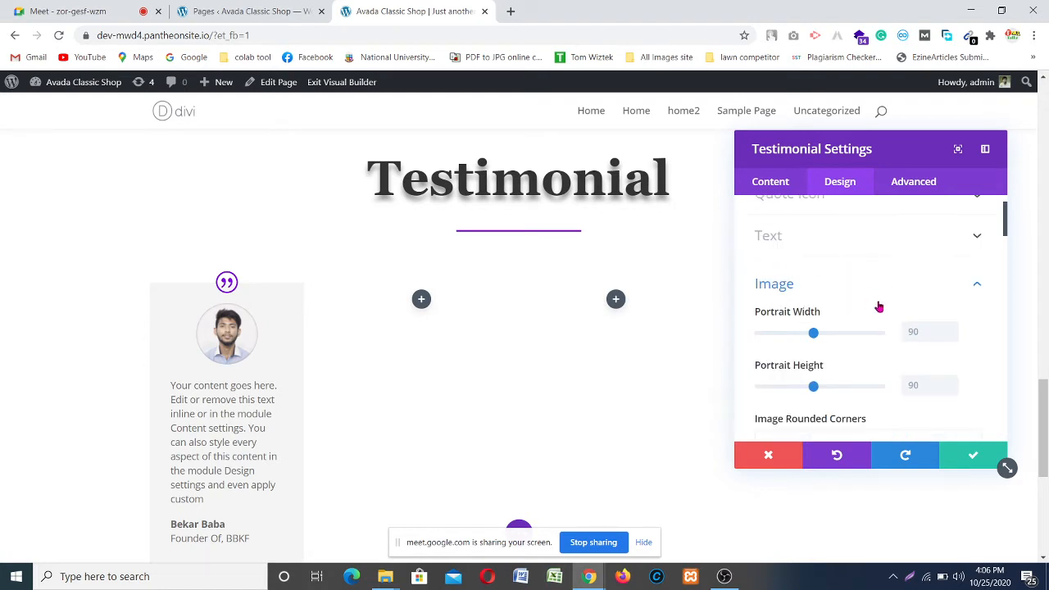
scroll(878, 306, "down", 1)
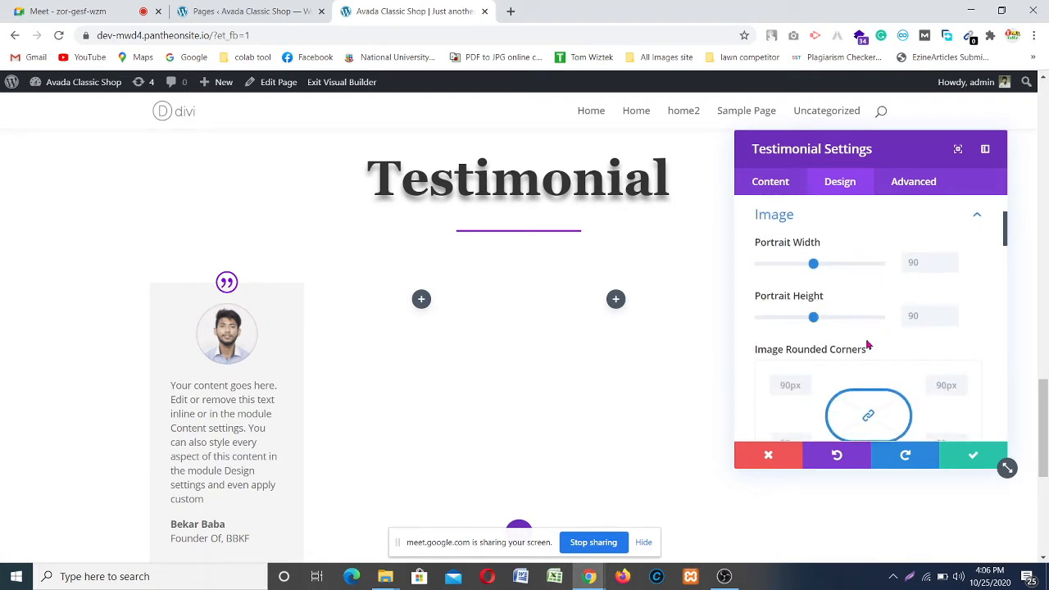
scroll(868, 338, "down", 1)
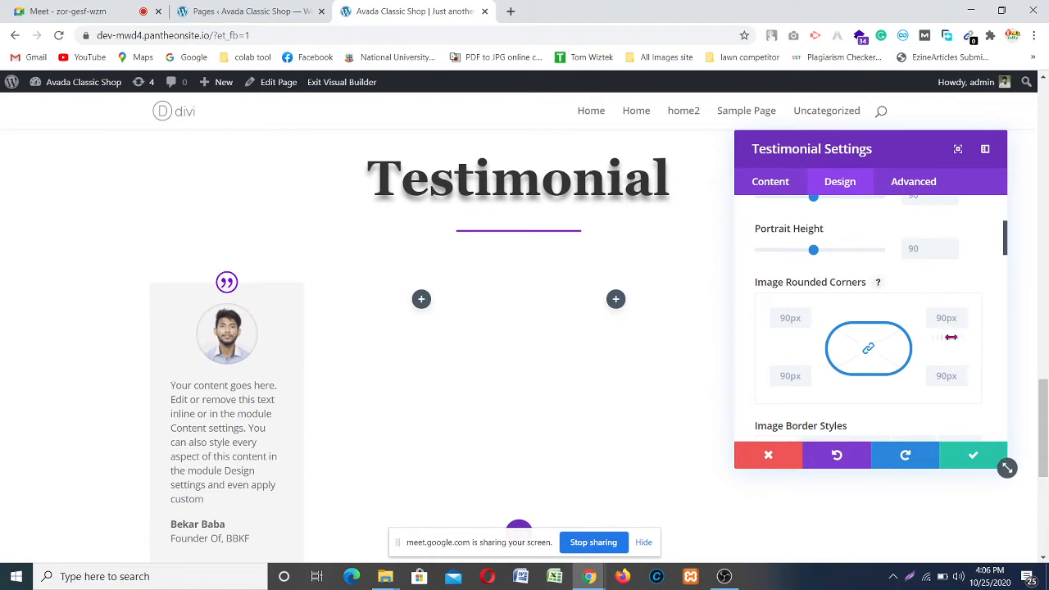
mouse_move(944, 337)
left_mouse_down()
mouse_move(784, 337)
mouse_move(893, 327)
mouse_move(974, 342)
mouse_move(950, 350)
left_mouse_up()
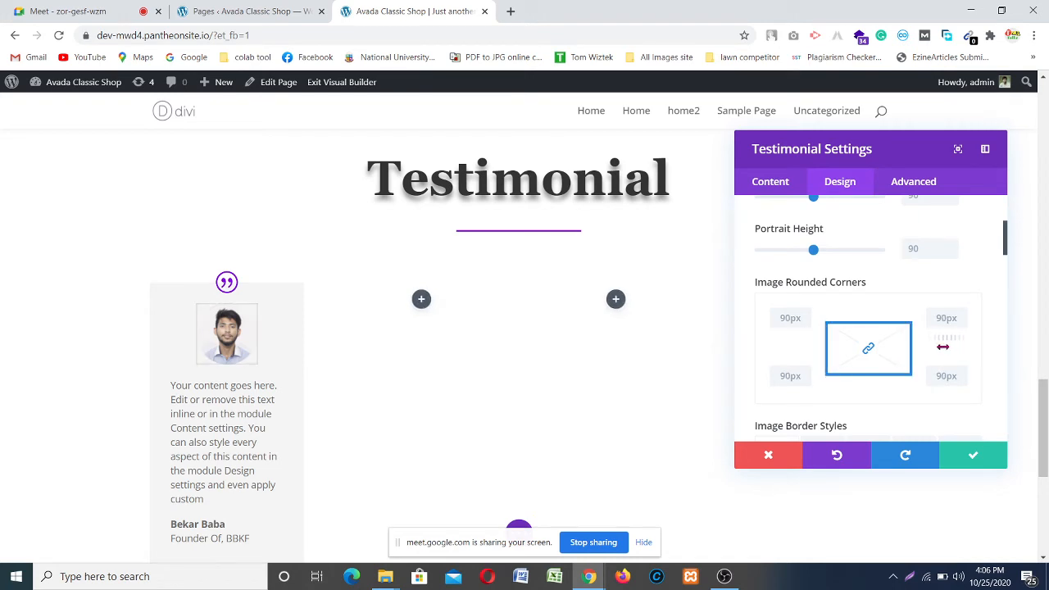
Step: Switch to the Google Meet call, open the meeting chat, and close it again
left_click(124, 11)
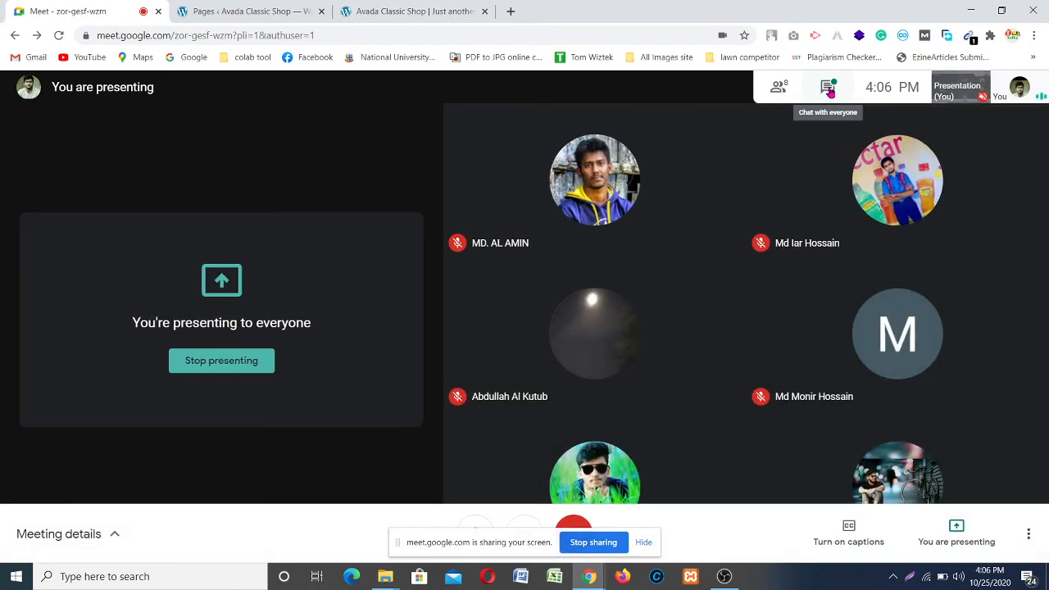
left_click(829, 92)
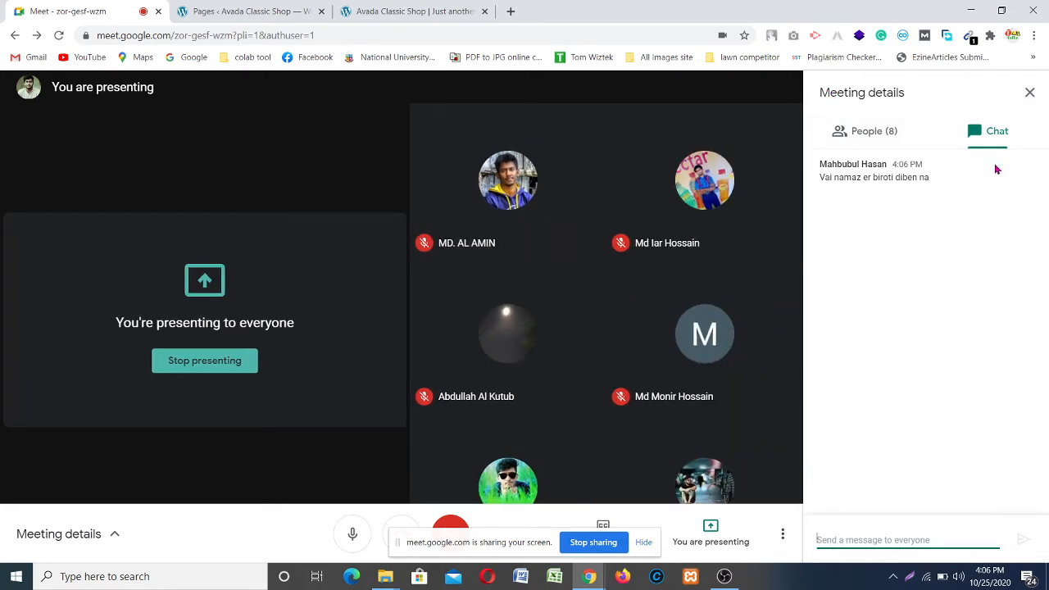
left_click(1029, 92)
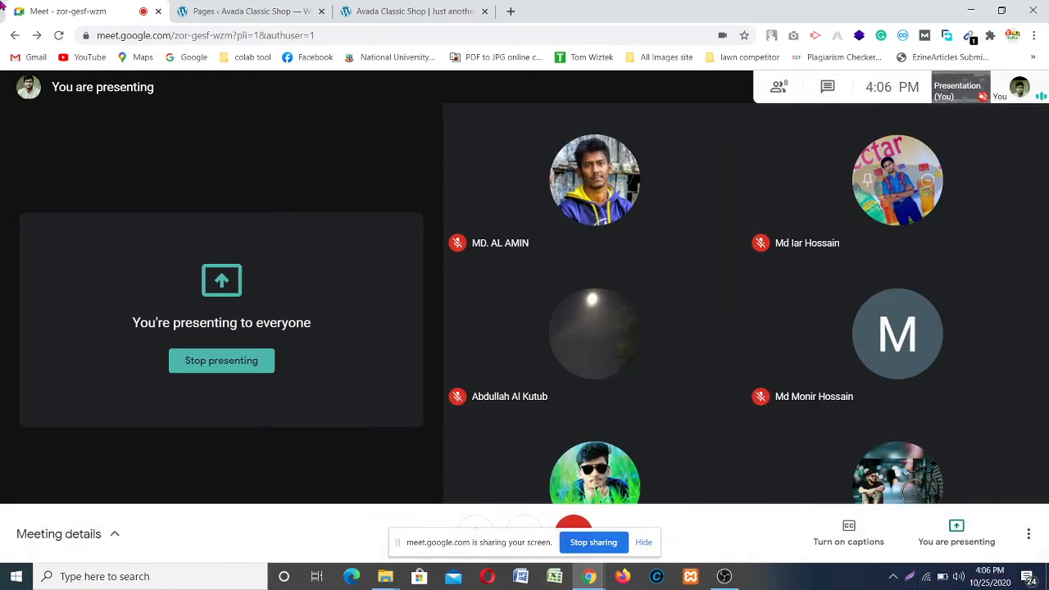
Step: Return to the Divi page tab and dismiss Chrome's screen-sharing notification
left_click(372, 12)
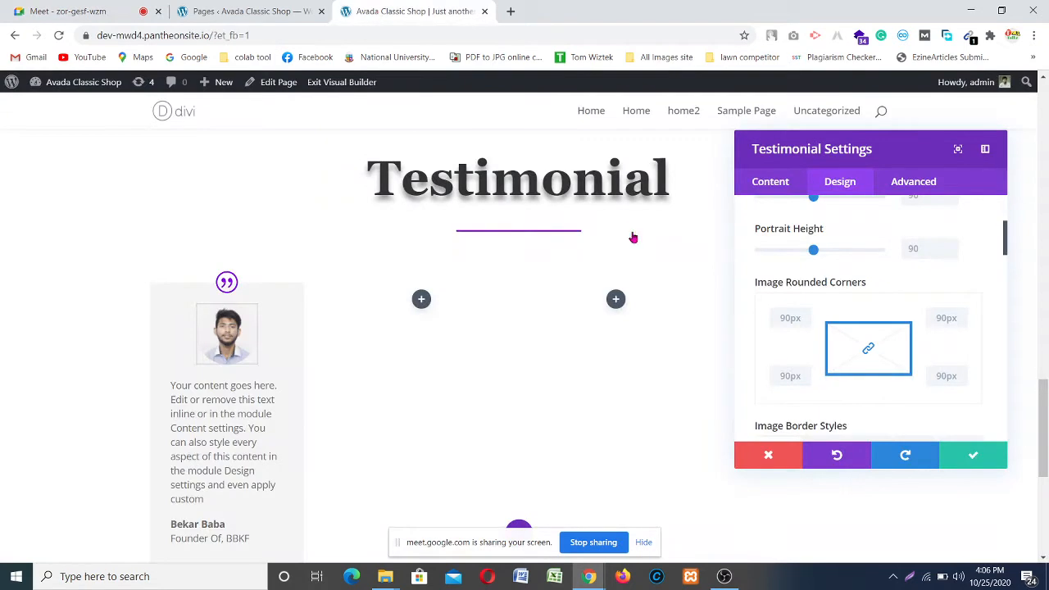
scroll(328, 287, "down", 2)
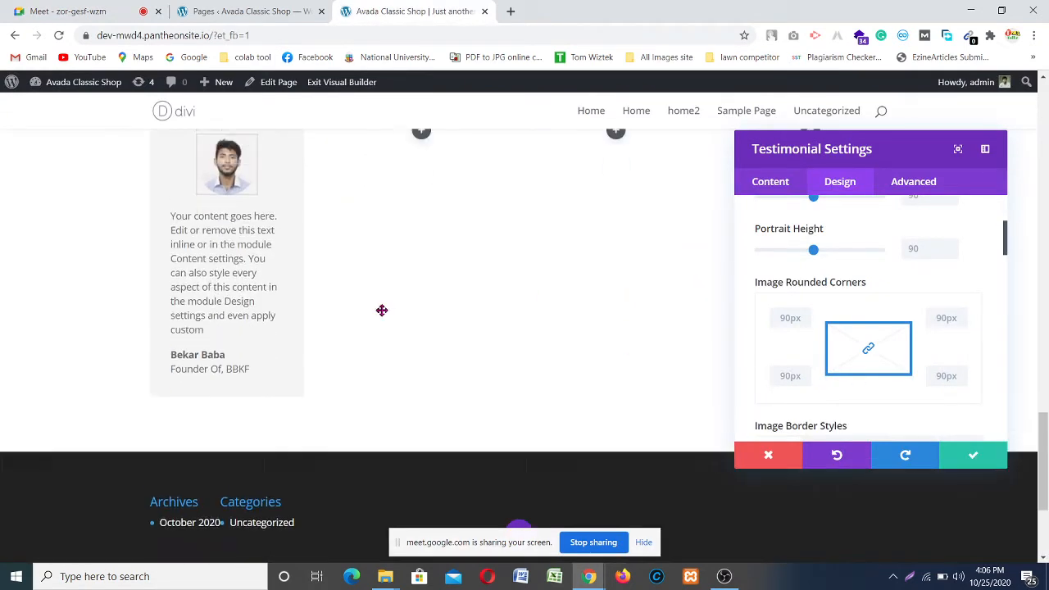
scroll(382, 309, "up", 1)
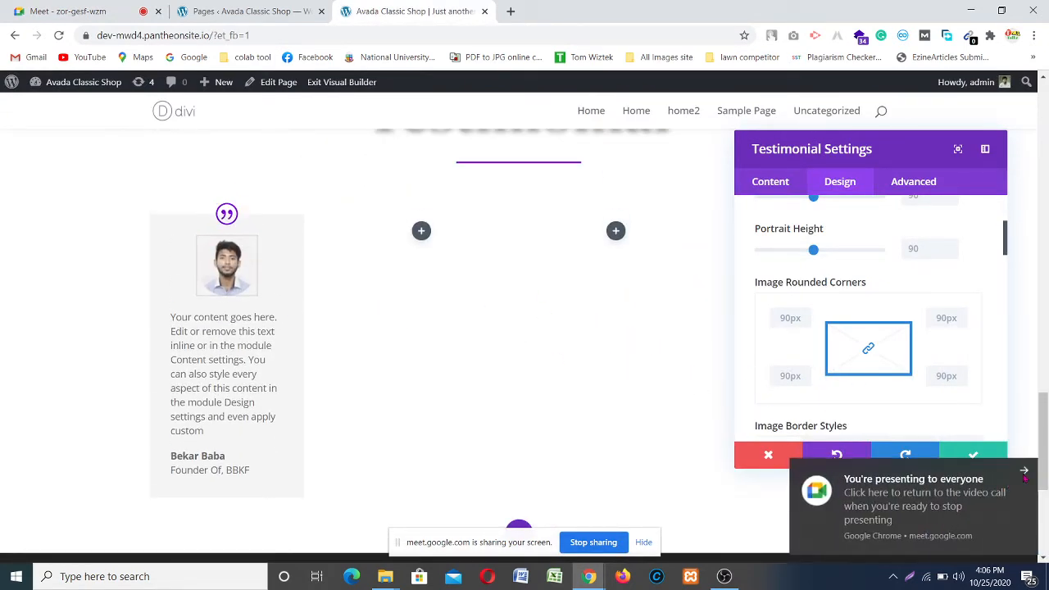
left_click(1024, 472)
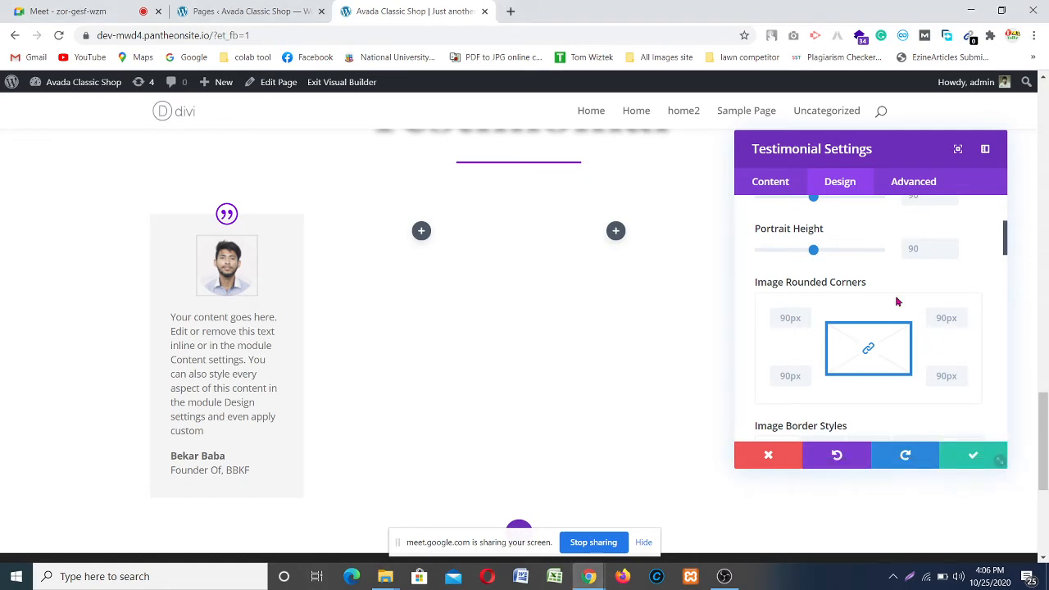
Step: Review the testimonial's design settings and save them, closing the module settings
scroll(842, 310, "down", 2)
scroll(836, 320, "up", 2)
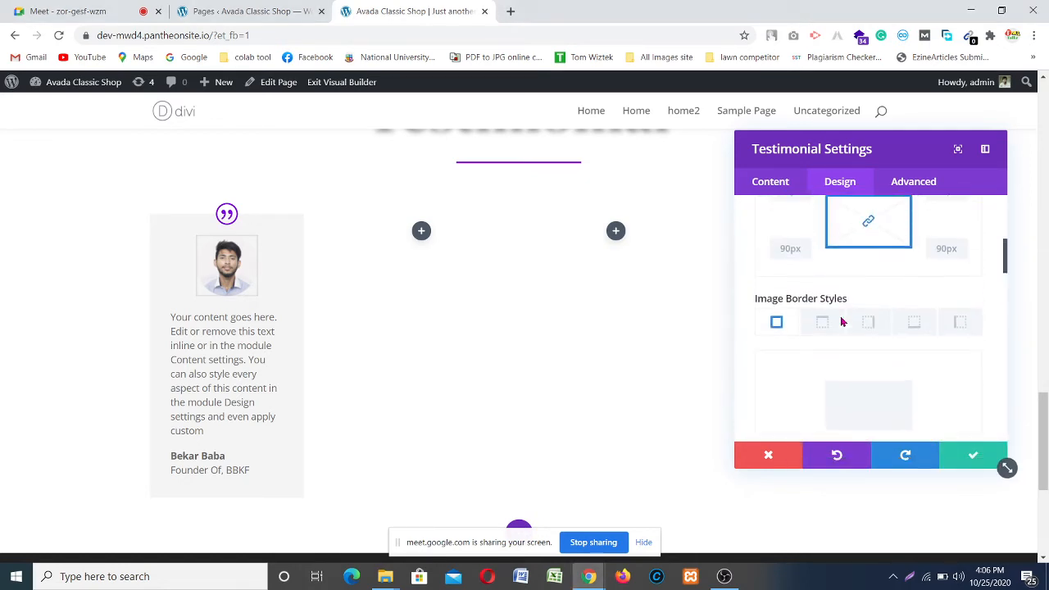
scroll(827, 336, "down", 2)
scroll(827, 341, "down", 3)
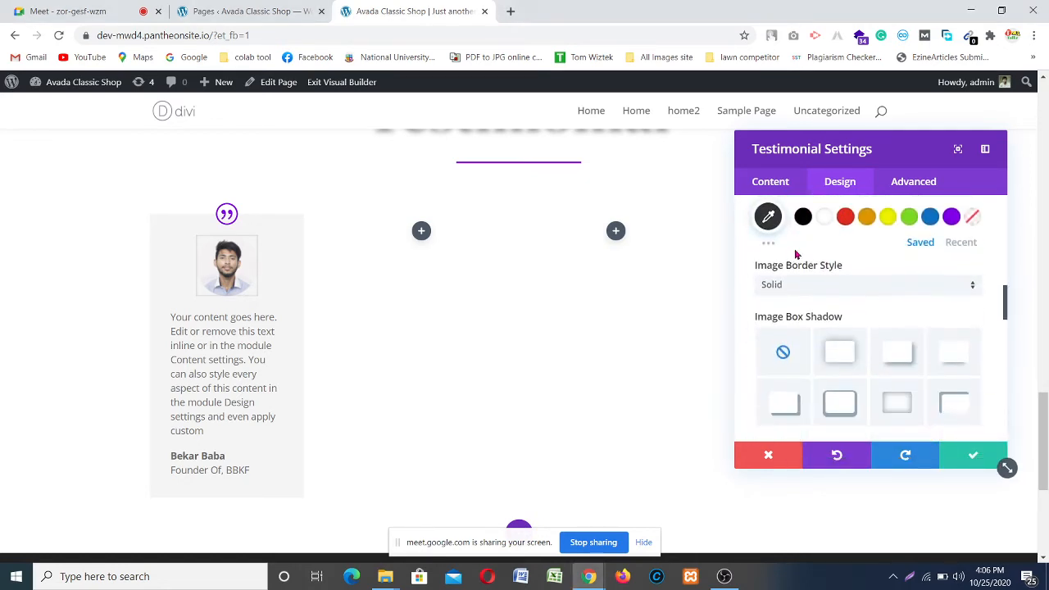
scroll(846, 254, "up", 1)
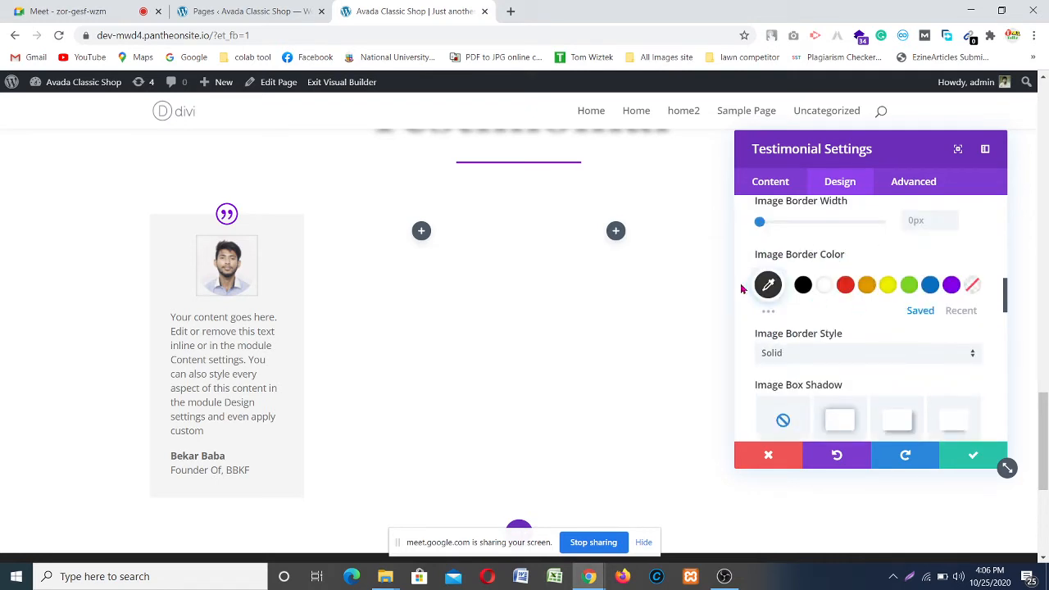
scroll(838, 326, "down", 2)
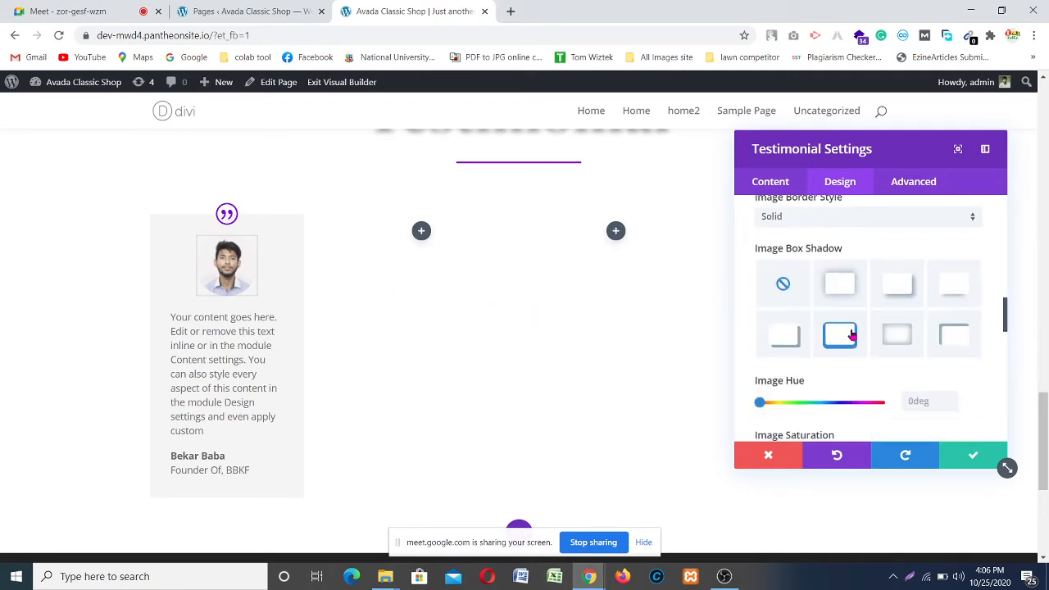
scroll(881, 311, "down", 4)
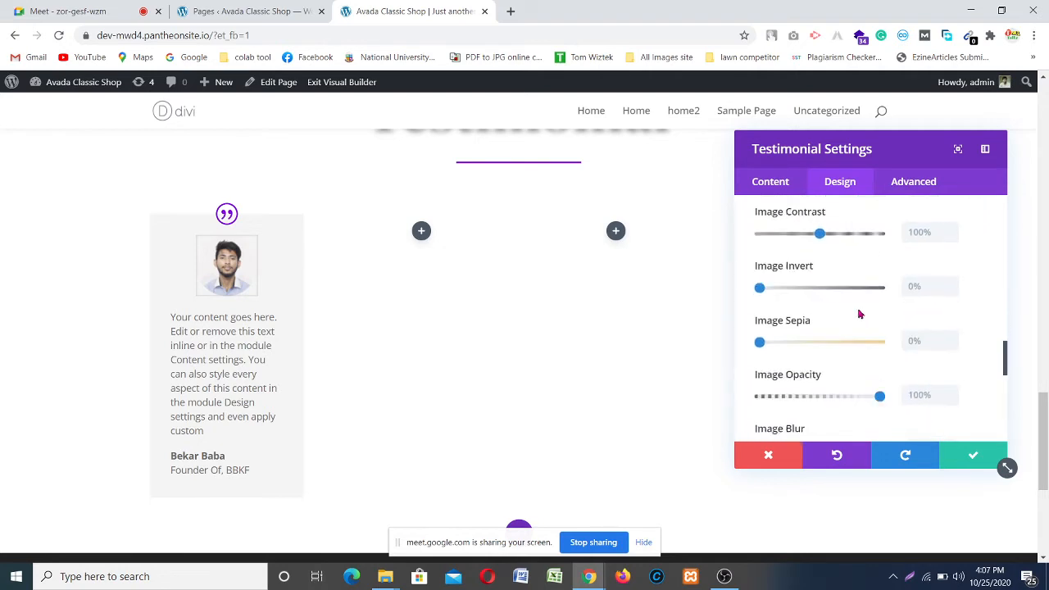
scroll(859, 314, "down", 4)
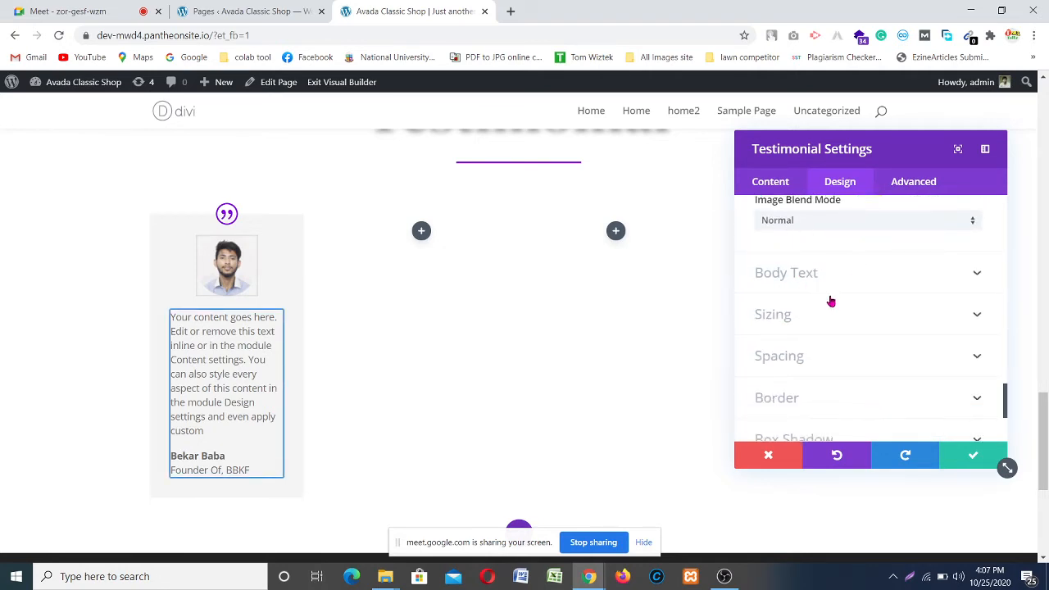
scroll(870, 349, "down", 3)
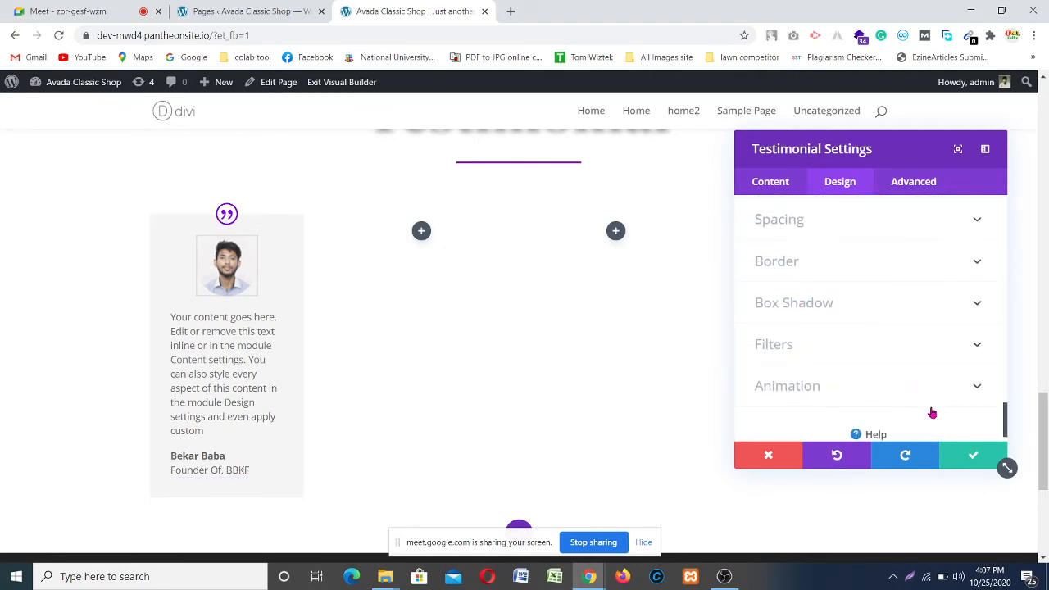
left_click(966, 456)
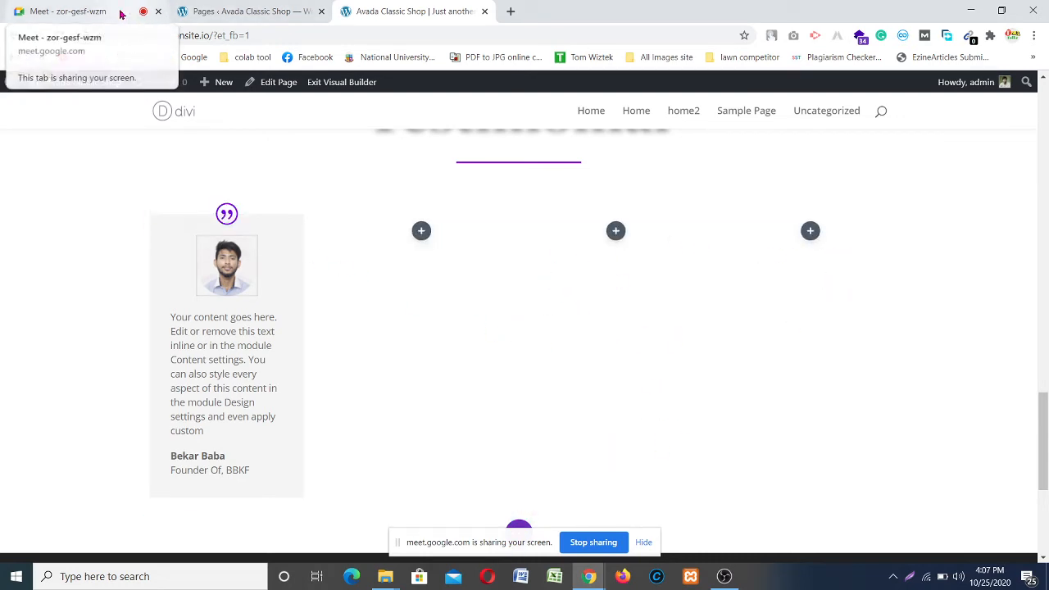
Step: Pause the OBS screen recording and minimize the OBS window
left_click(724, 576)
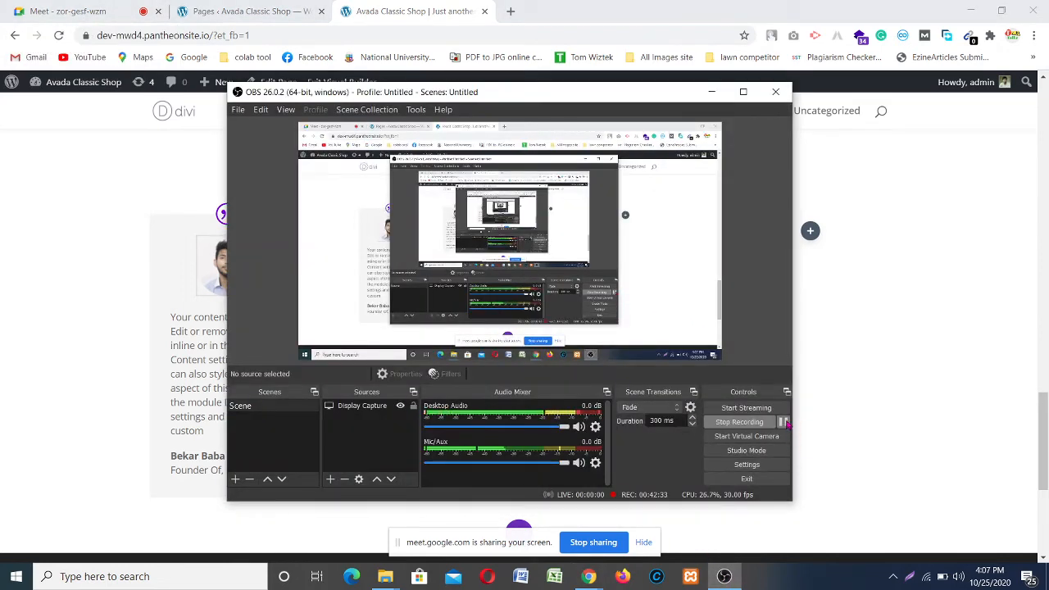
left_click(784, 422)
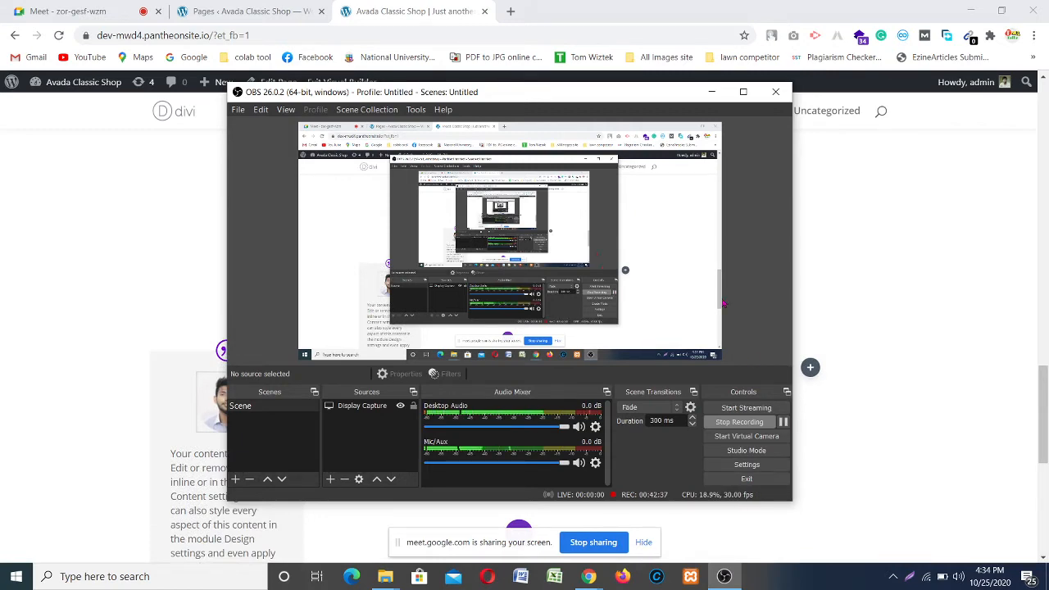
left_click(711, 91)
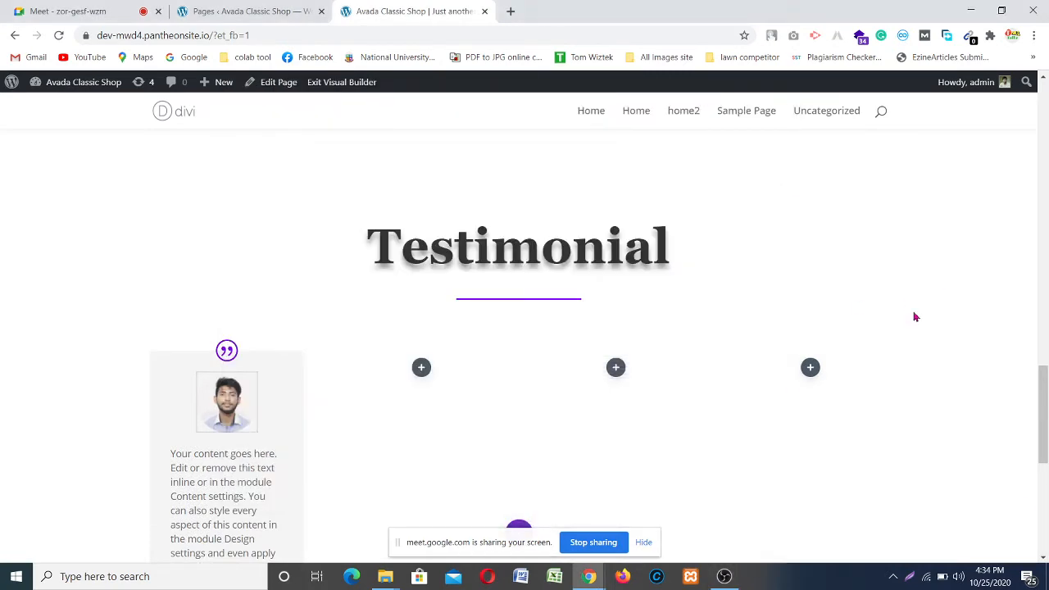
Step: Open the testimonial module's settings and delete the last part of its body text
scroll(317, 331, "down", 2)
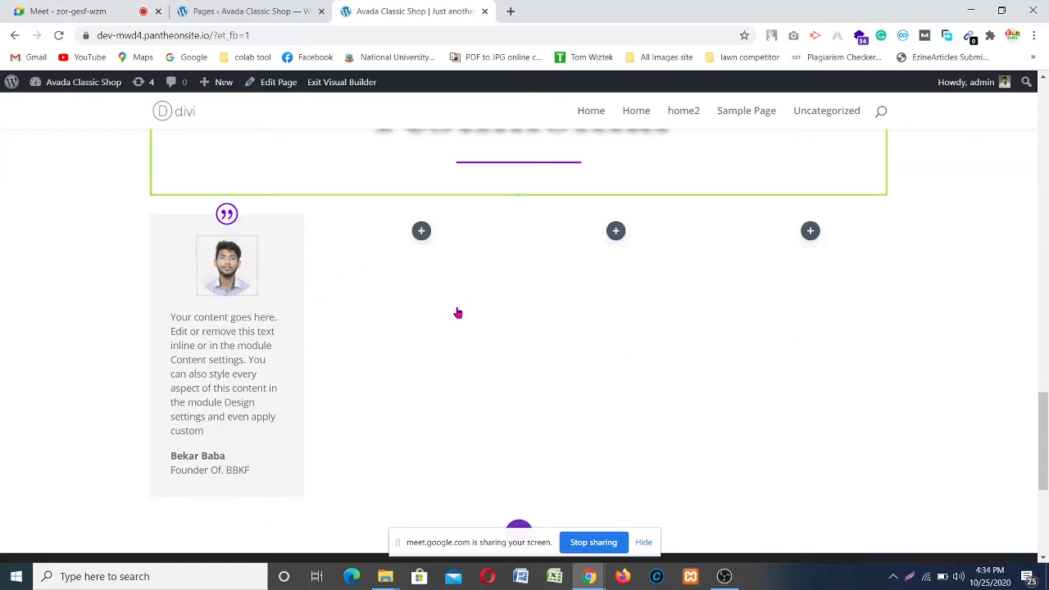
scroll(273, 352, "down", 1)
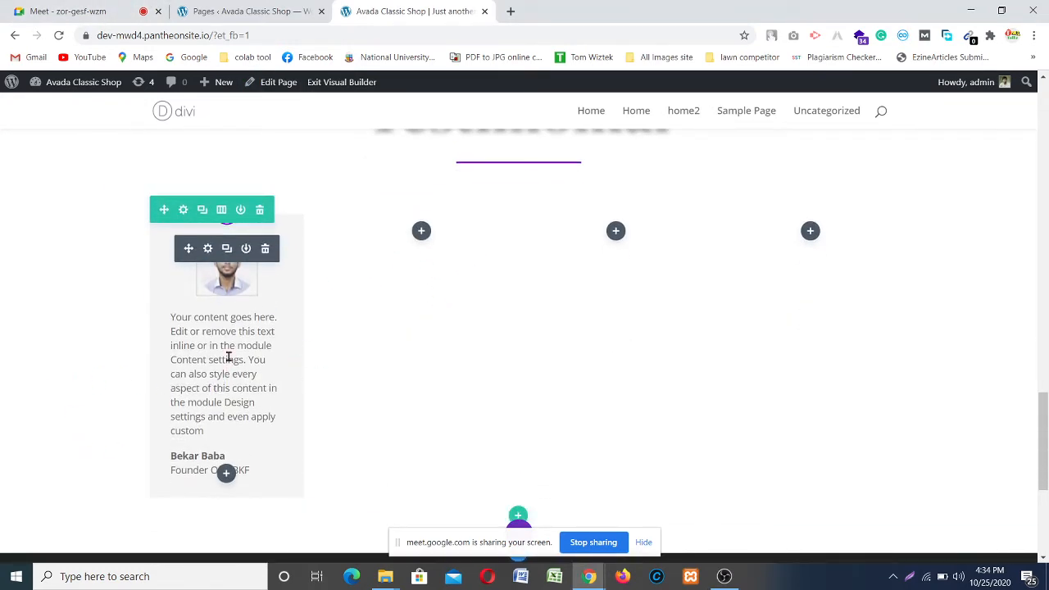
left_click(208, 248)
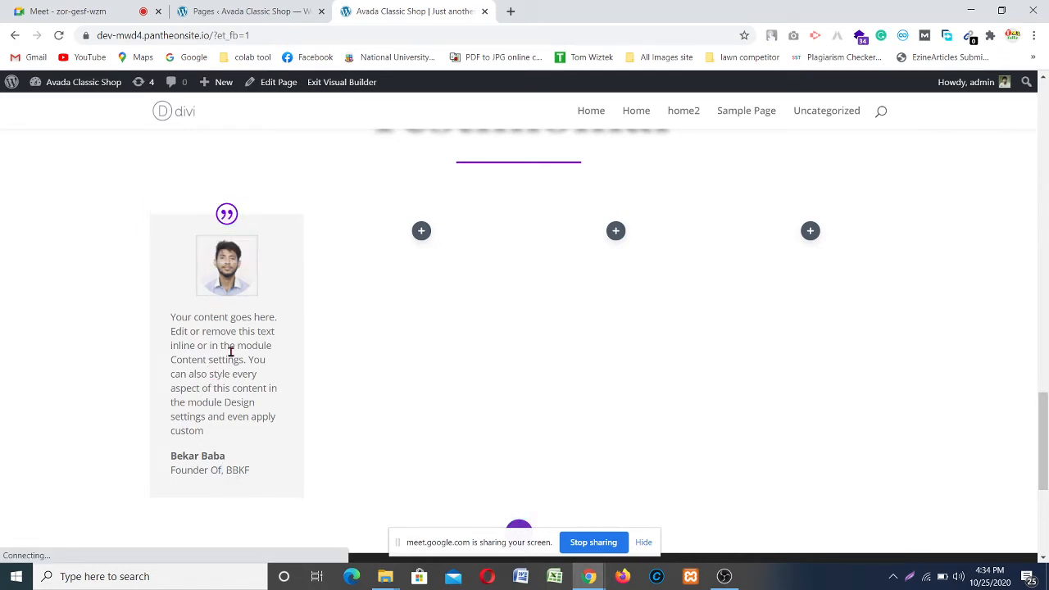
scroll(841, 358, "down", 5)
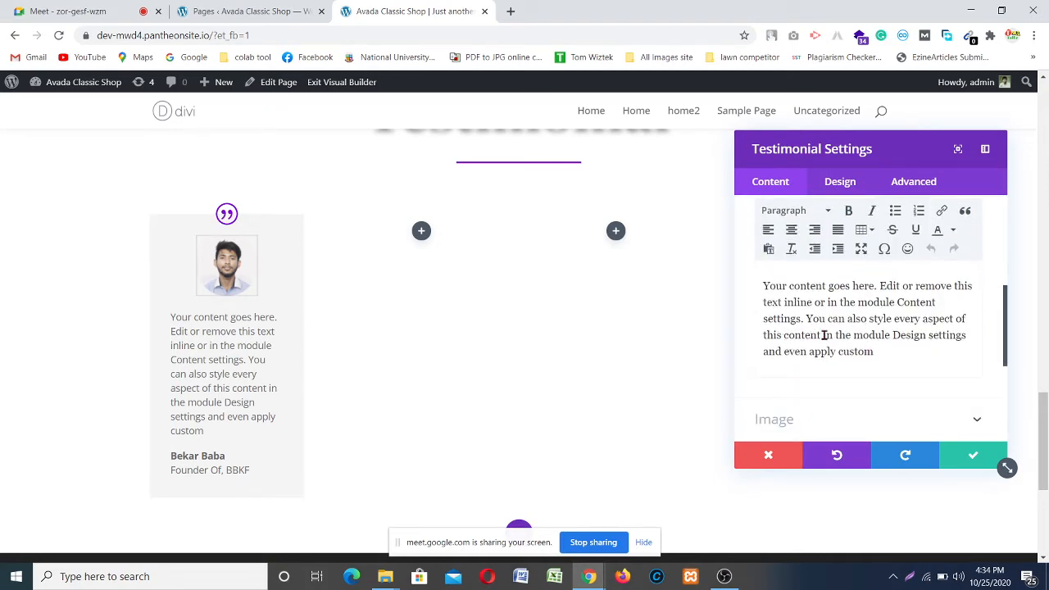
left_click_drag(823, 335, 878, 354)
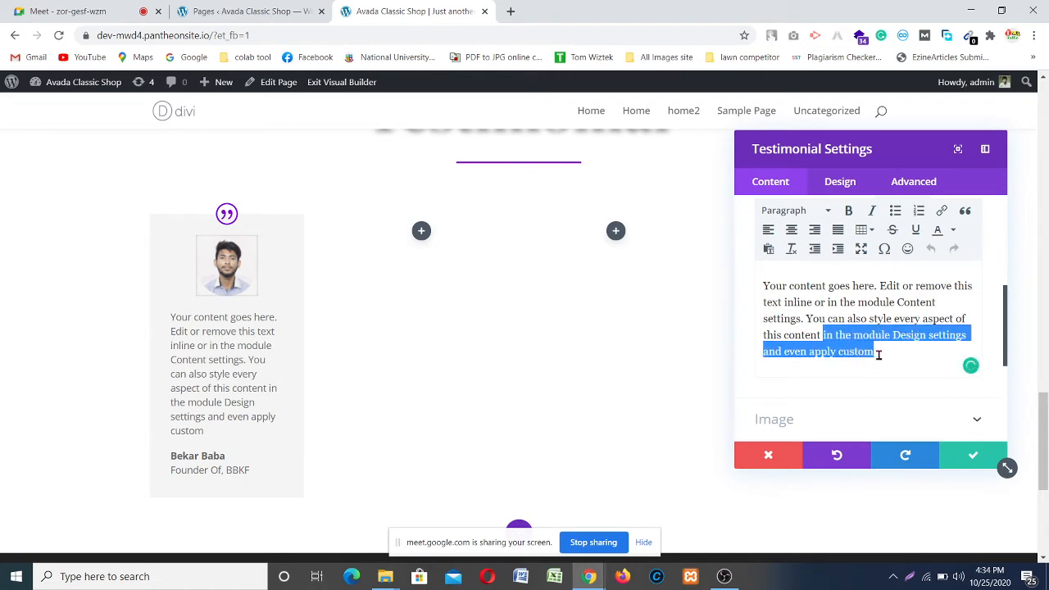
key("BackSpace")
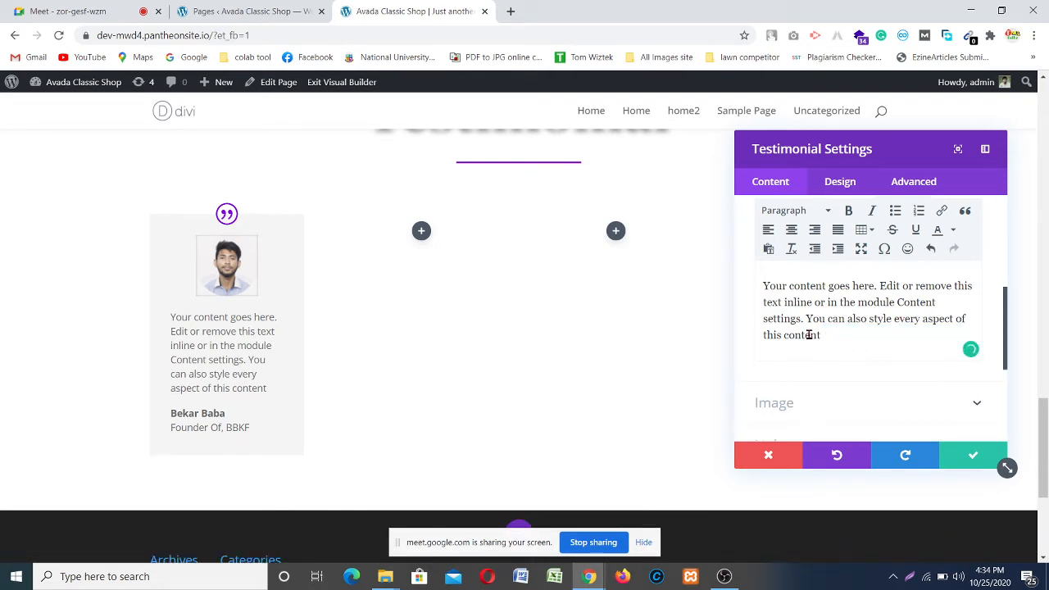
Step: Select all of the testimonial's body text and center-align it
left_click_drag(821, 336, 759, 290)
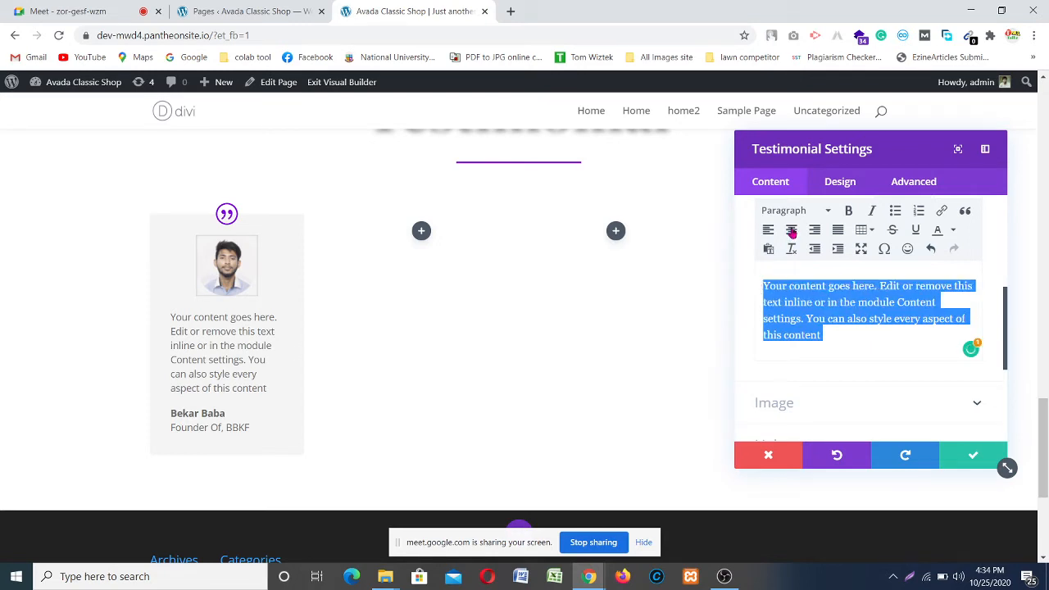
left_click(792, 230)
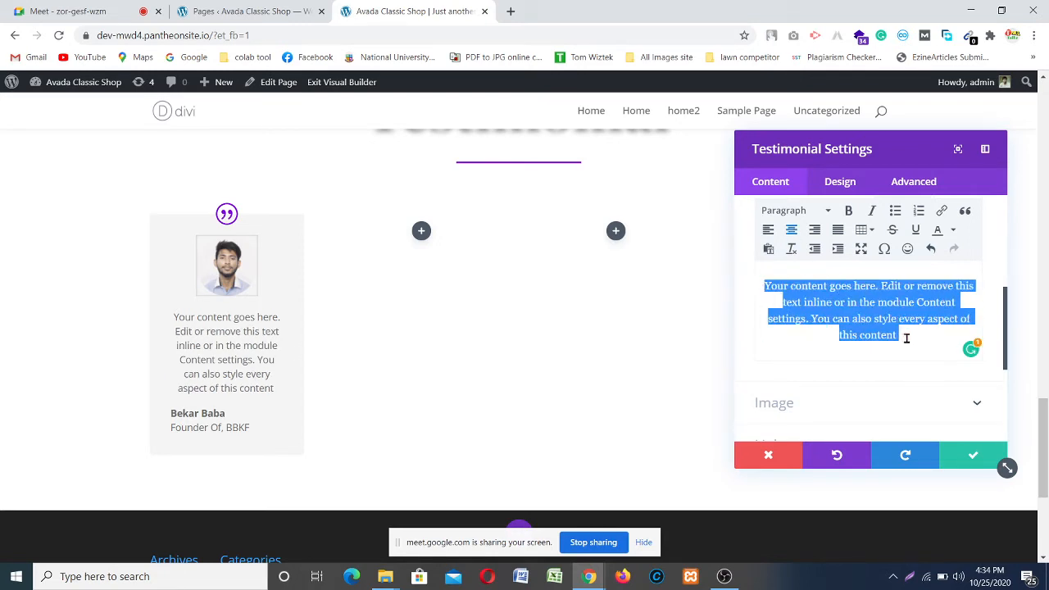
left_click(901, 340)
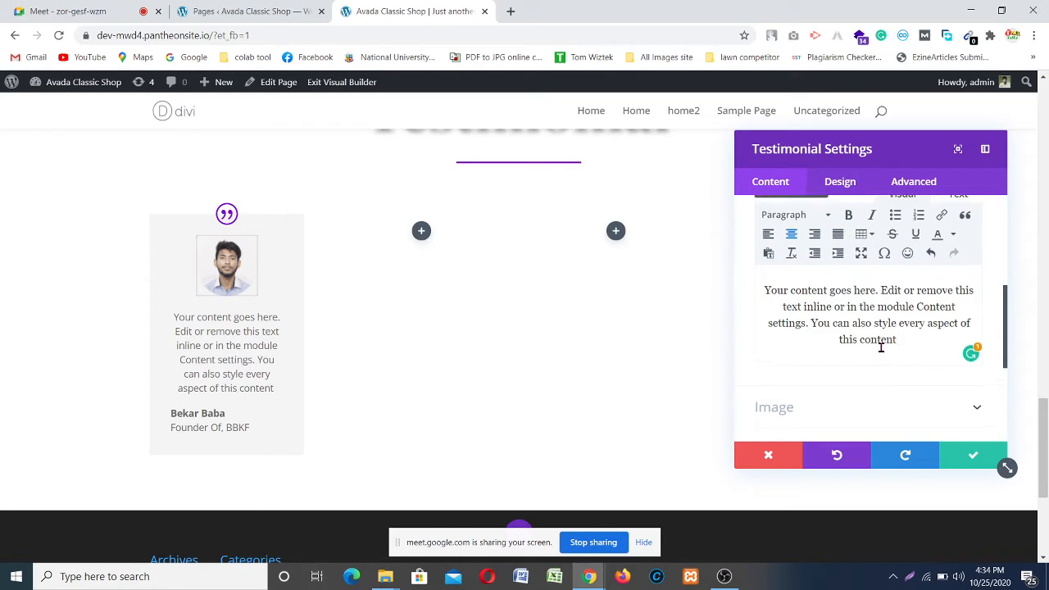
scroll(880, 346, "up", 3)
scroll(844, 291, "up", 5)
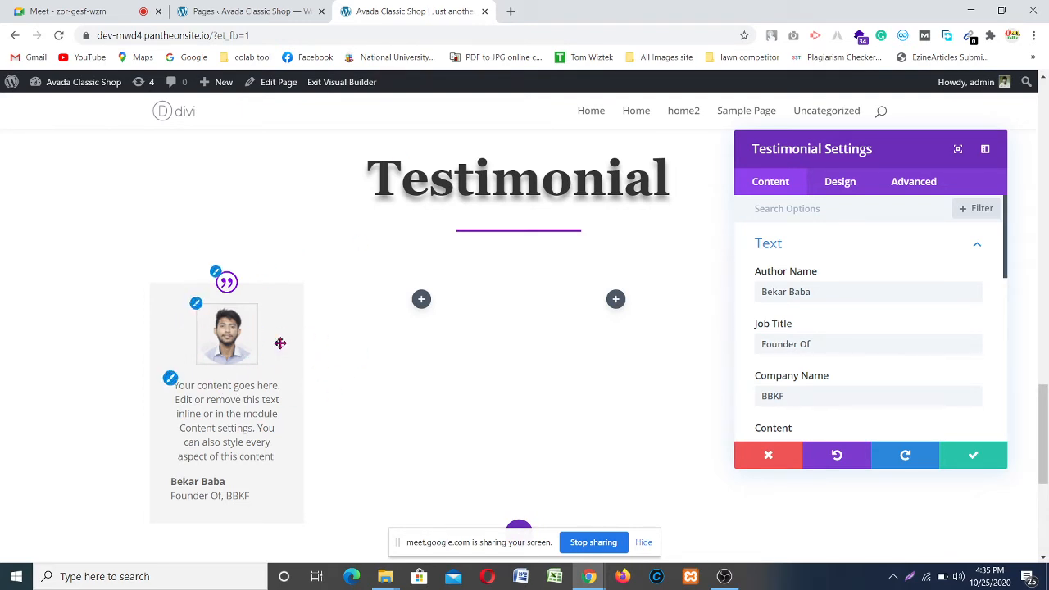
Step: Set the testimonial's Body Font to Georgia under Design > Body Text
scroll(849, 291, "down", 8)
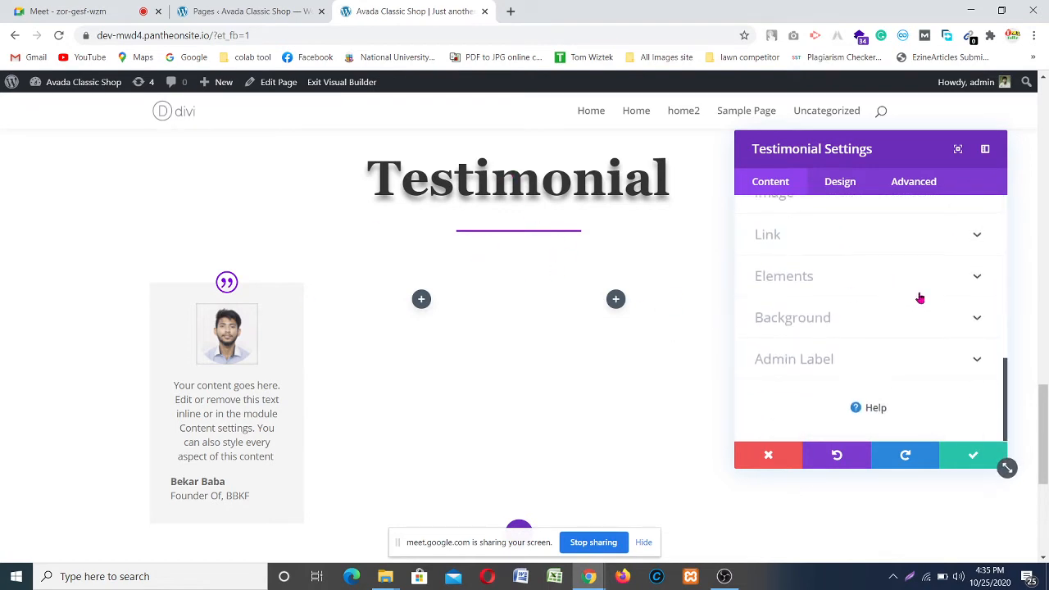
scroll(326, 336, "down", 1)
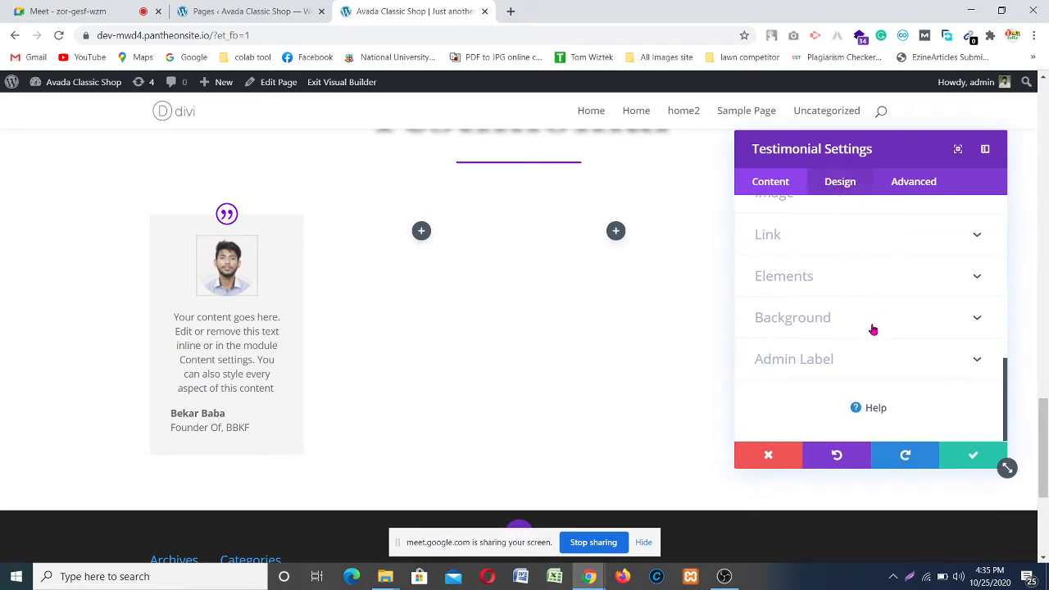
scroll(817, 330, "down", 2)
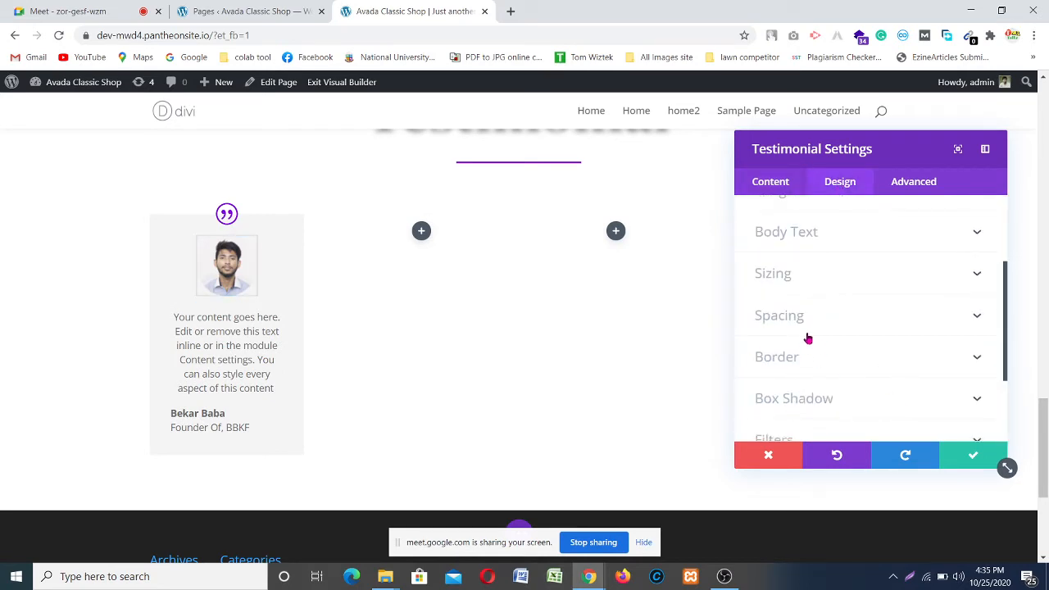
left_click(850, 233)
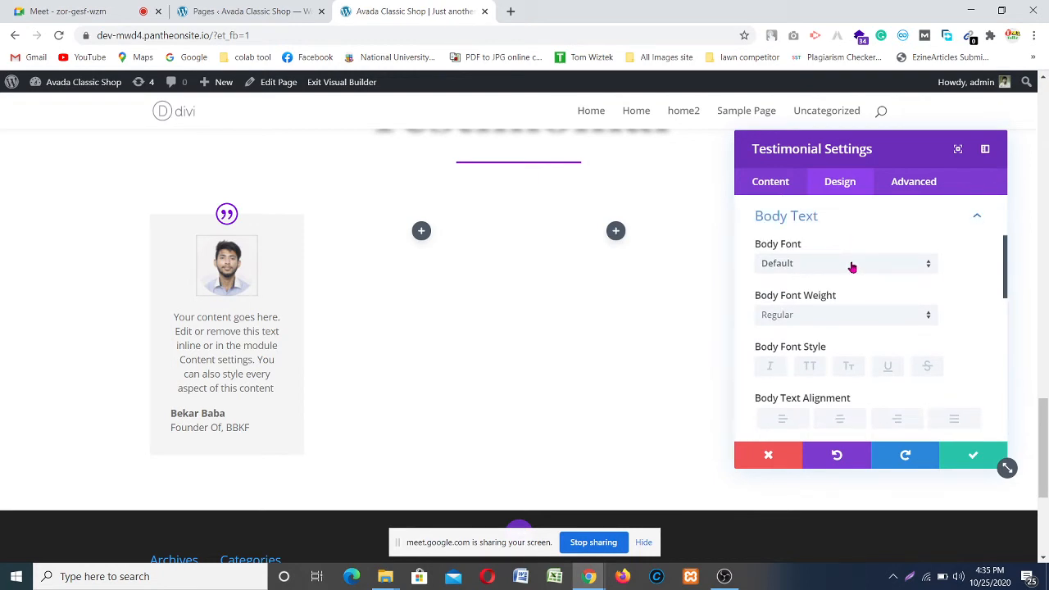
left_click(851, 264)
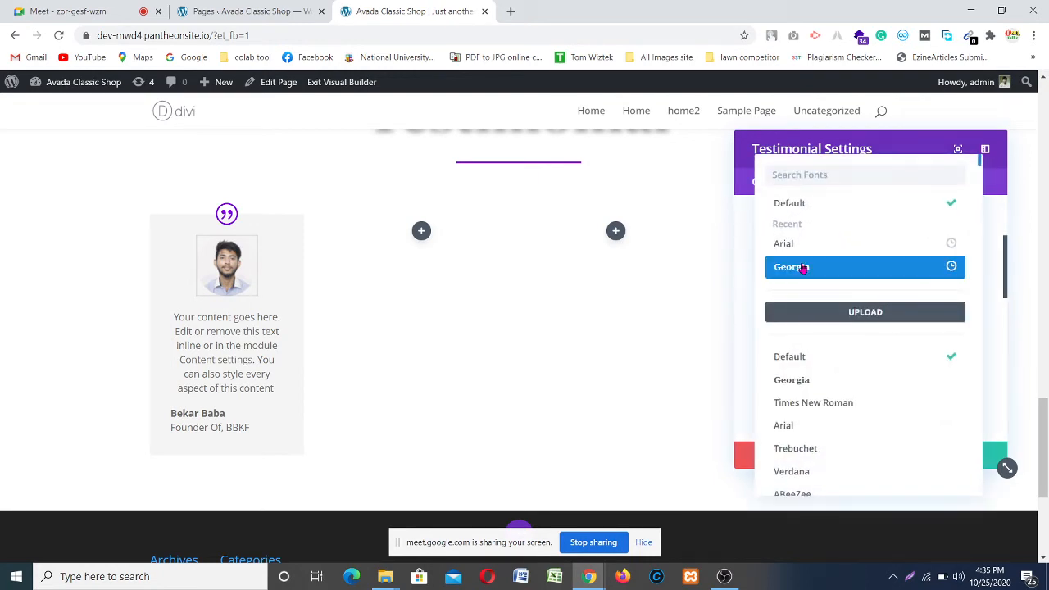
left_click(803, 268)
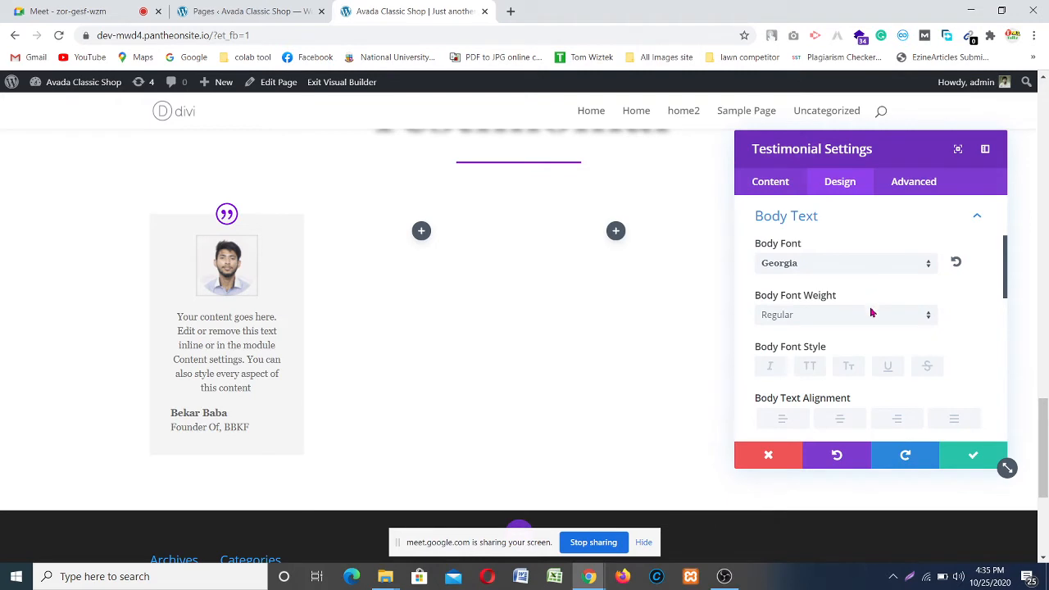
Step: Save and close the testimonial module settings
scroll(847, 350, "down", 5)
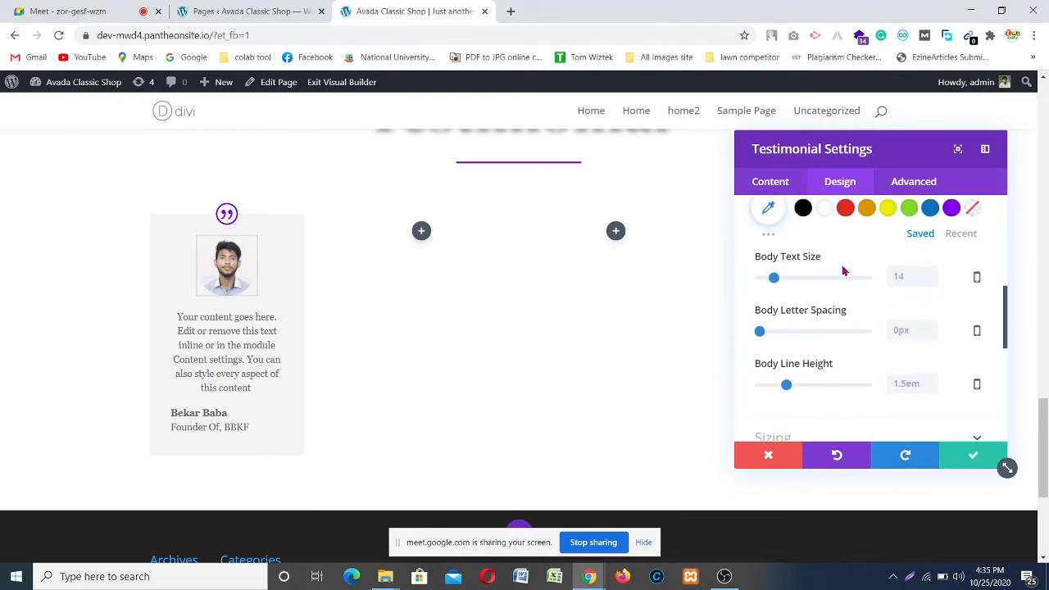
scroll(844, 272, "up", 1)
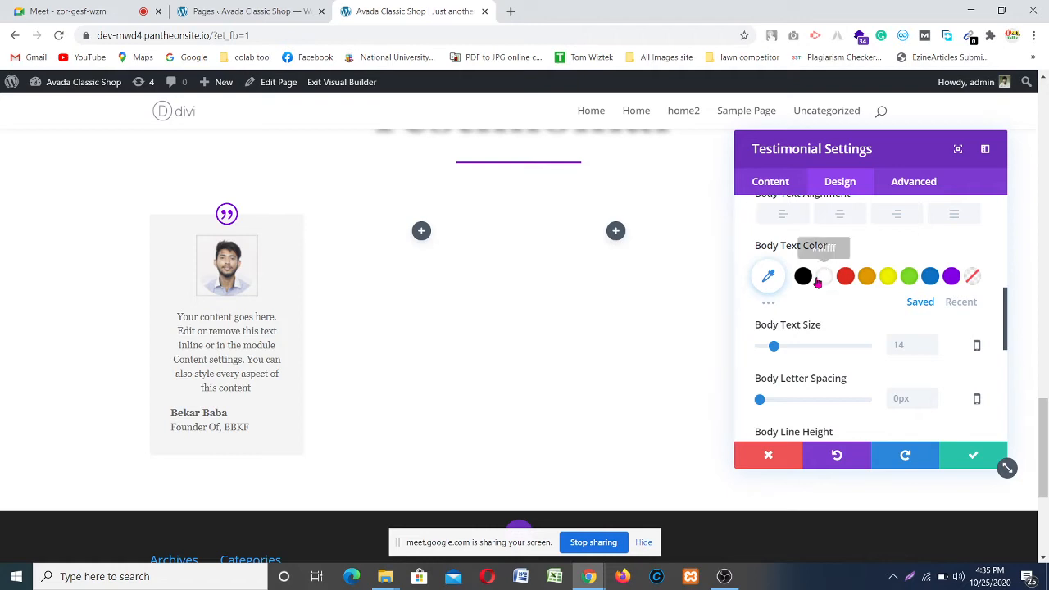
scroll(861, 327, "down", 2)
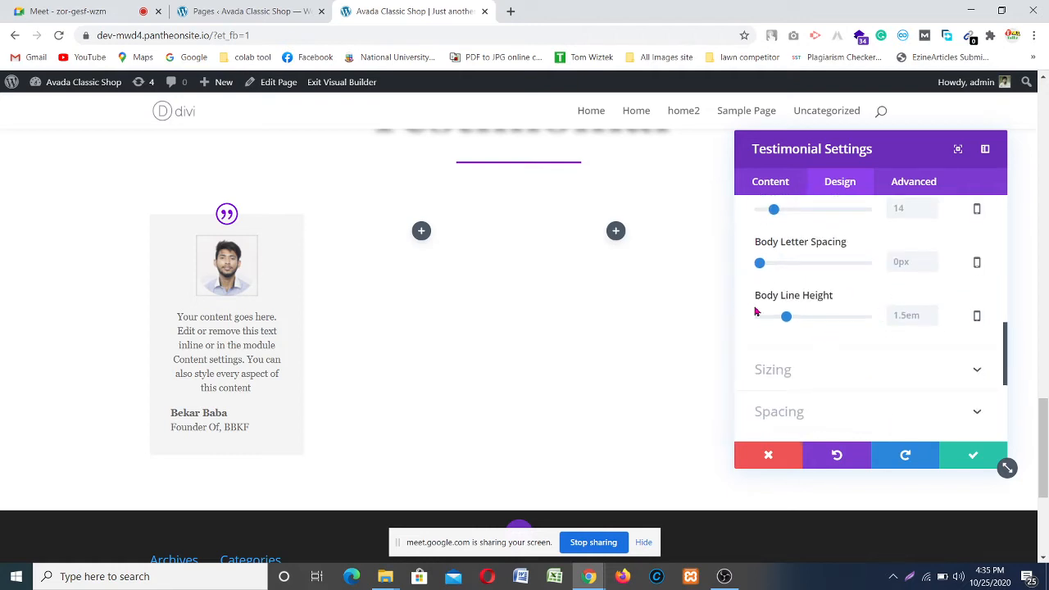
scroll(850, 349, "down", 5)
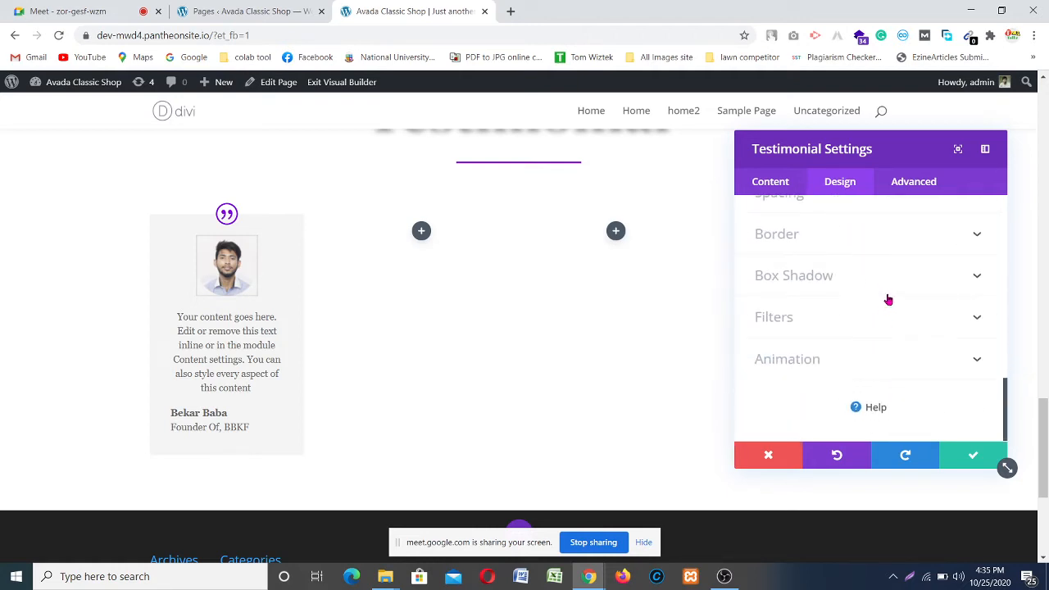
scroll(866, 365, "down", 2)
scroll(477, 274, "up", 2)
left_click(967, 455)
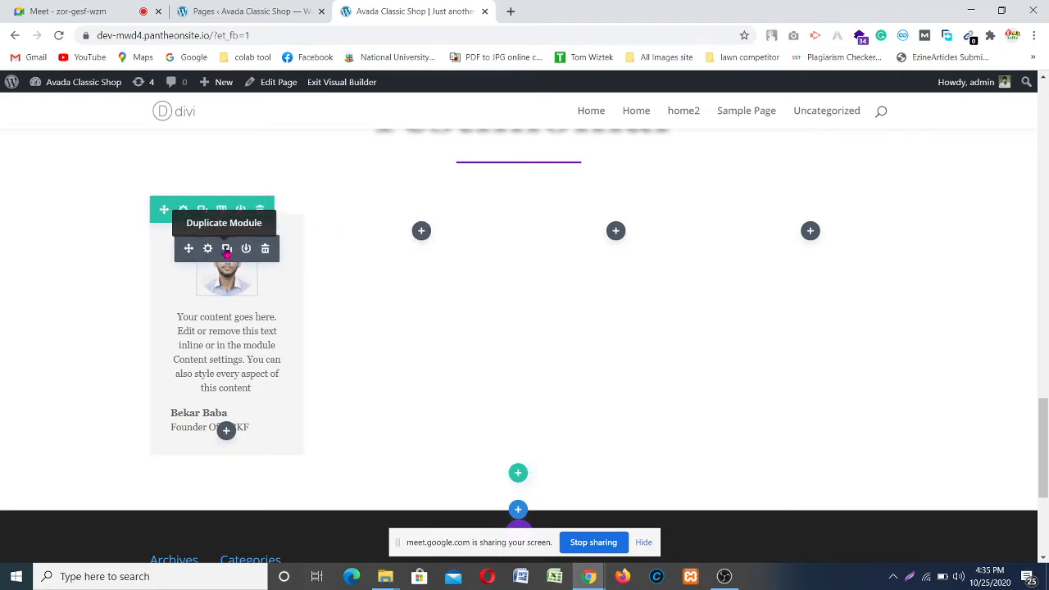
Step: Duplicate the testimonial card three times, moving the copies into the second, third and fourth columns
left_click(227, 250)
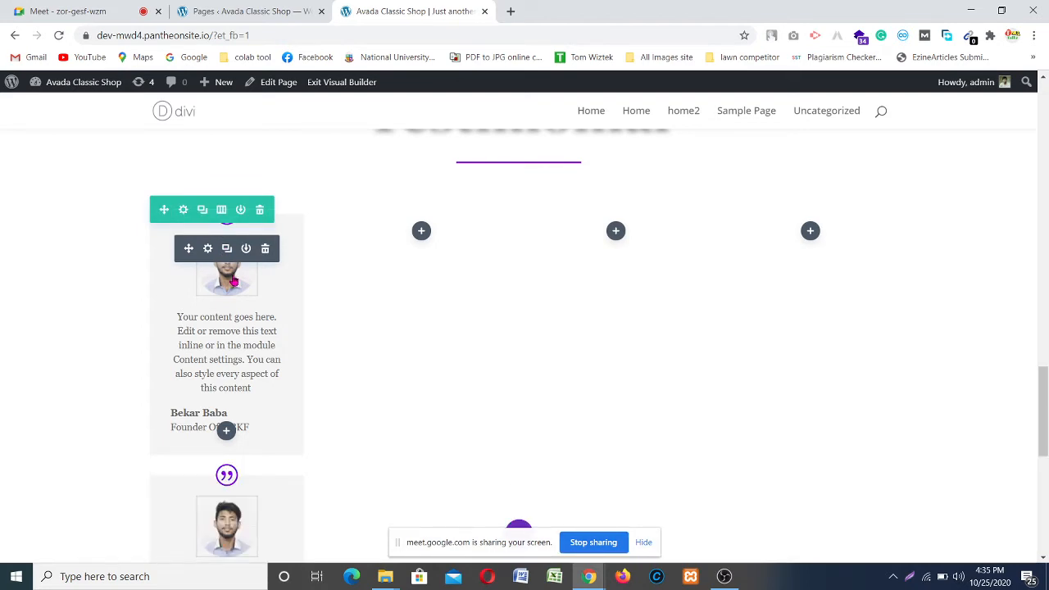
scroll(234, 281, "down", 2)
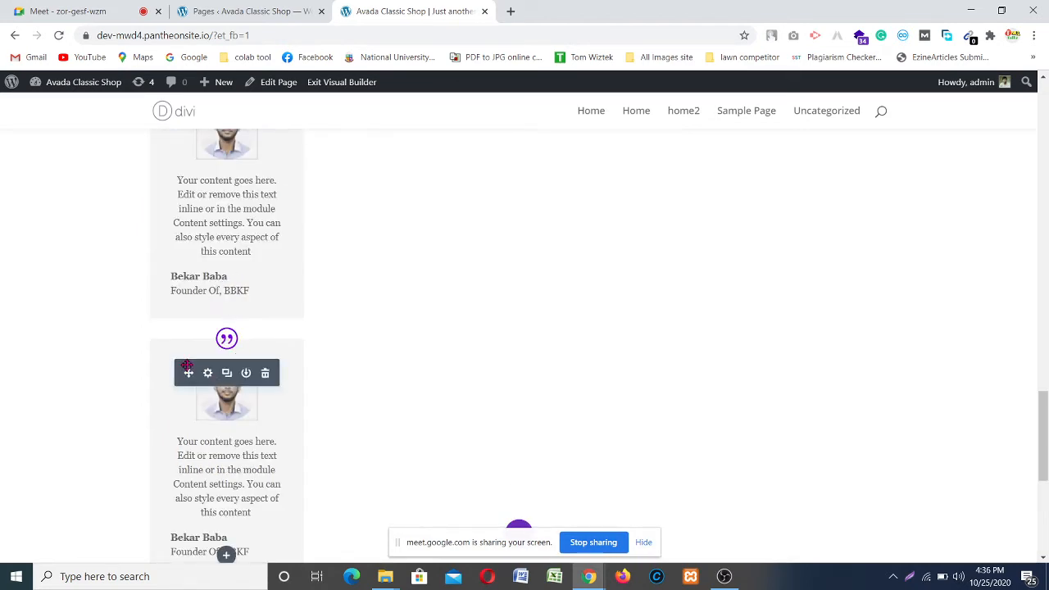
left_click_drag(186, 373, 424, 168)
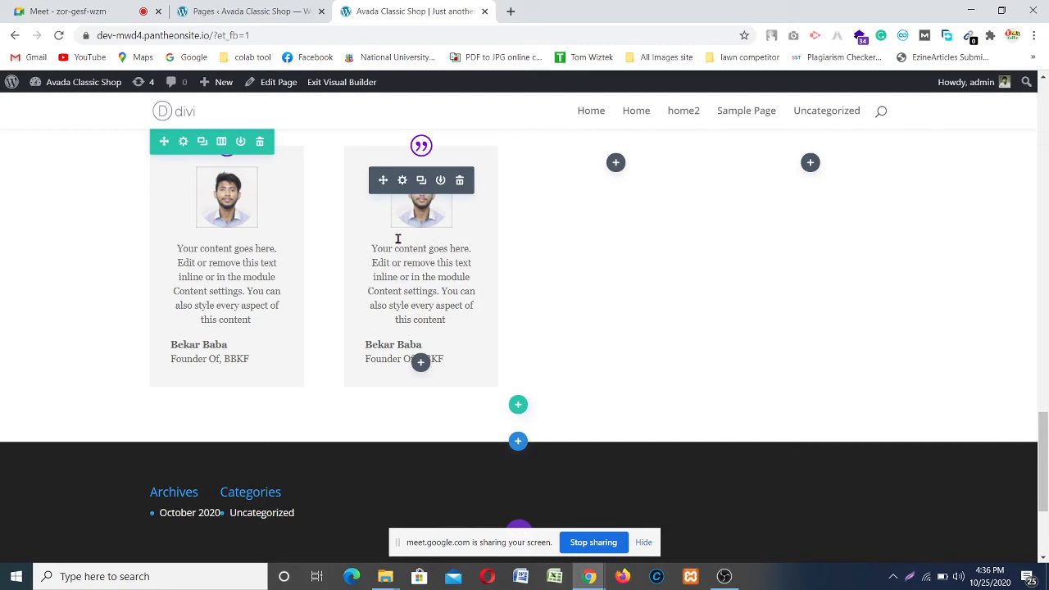
left_click(421, 180)
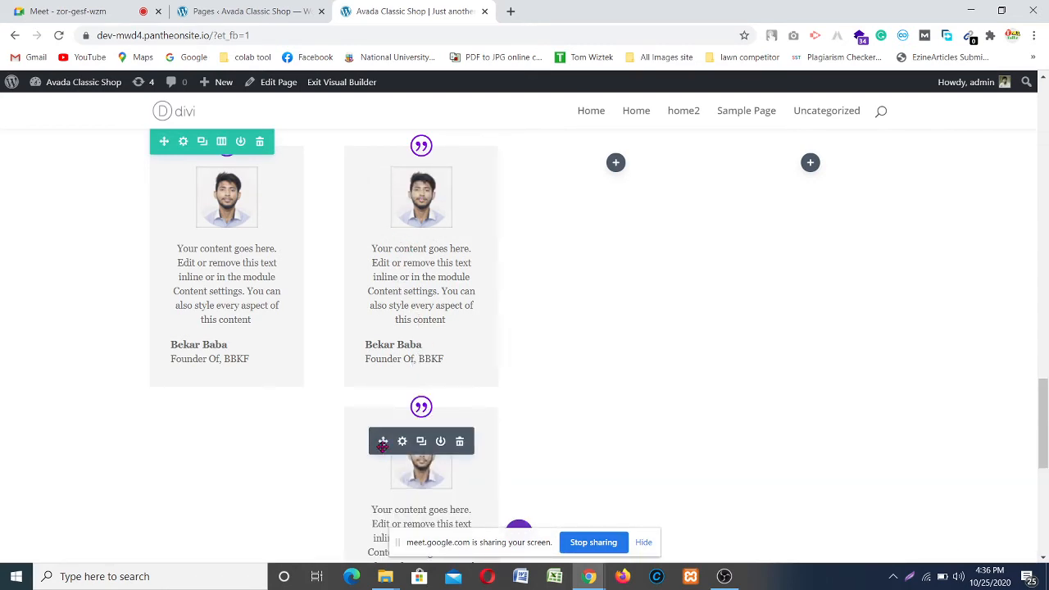
left_click_drag(383, 441, 616, 158)
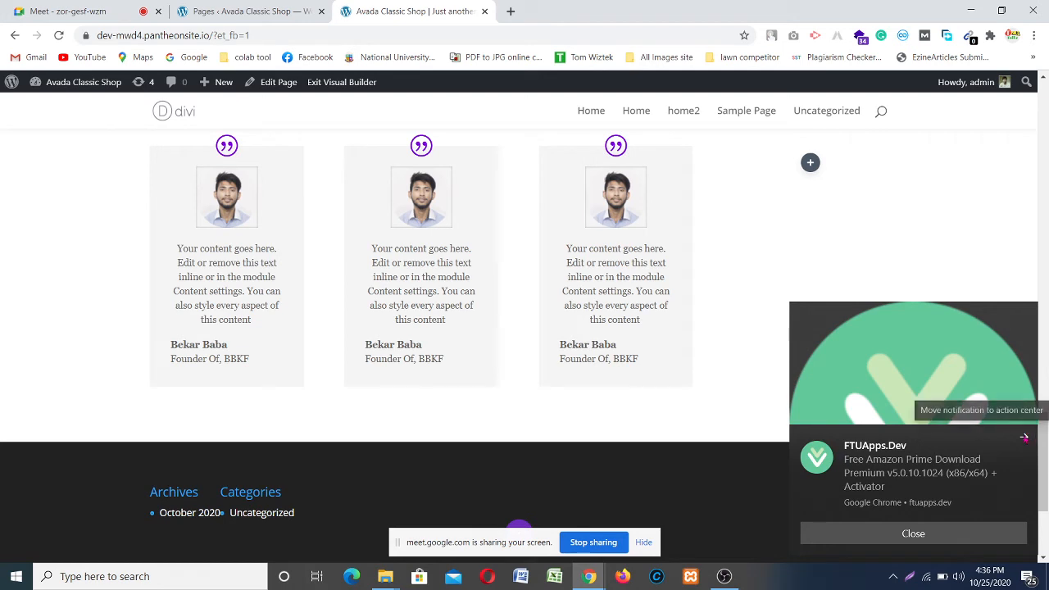
left_click(1023, 437)
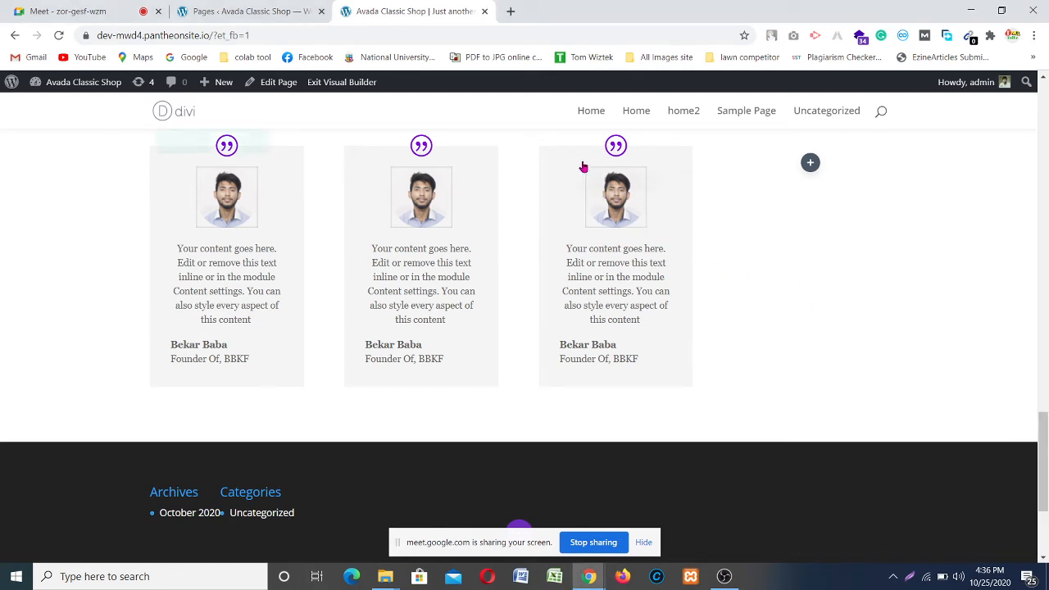
mouse_move(610, 191)
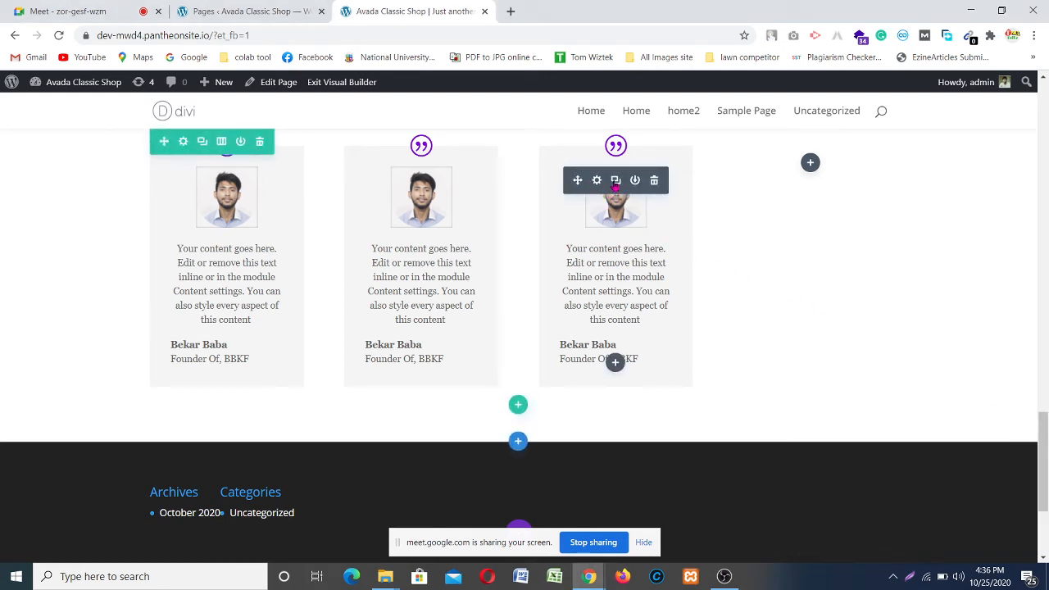
left_click(616, 182)
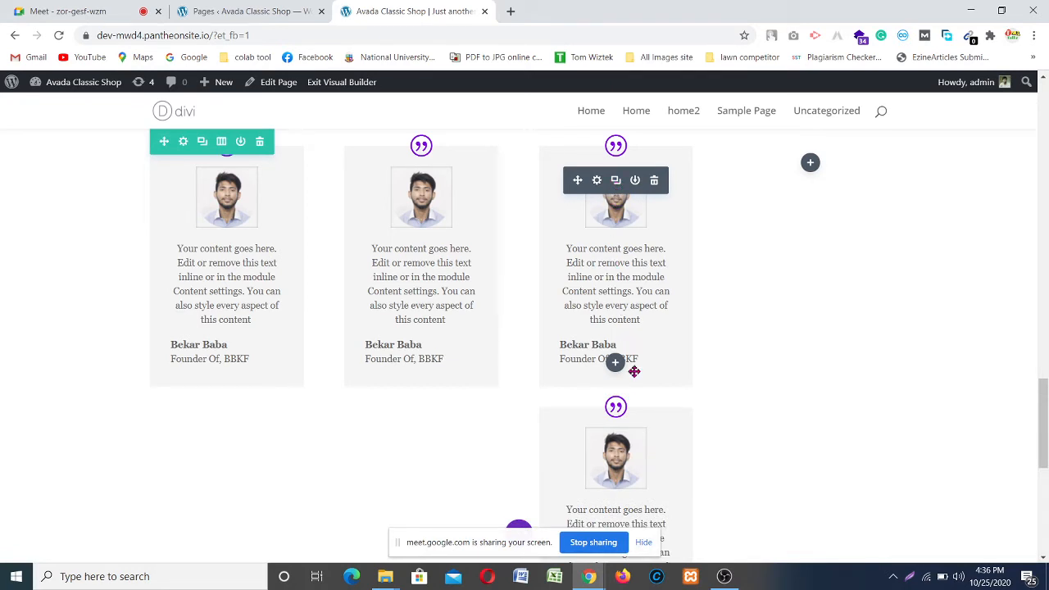
mouse_move(574, 427)
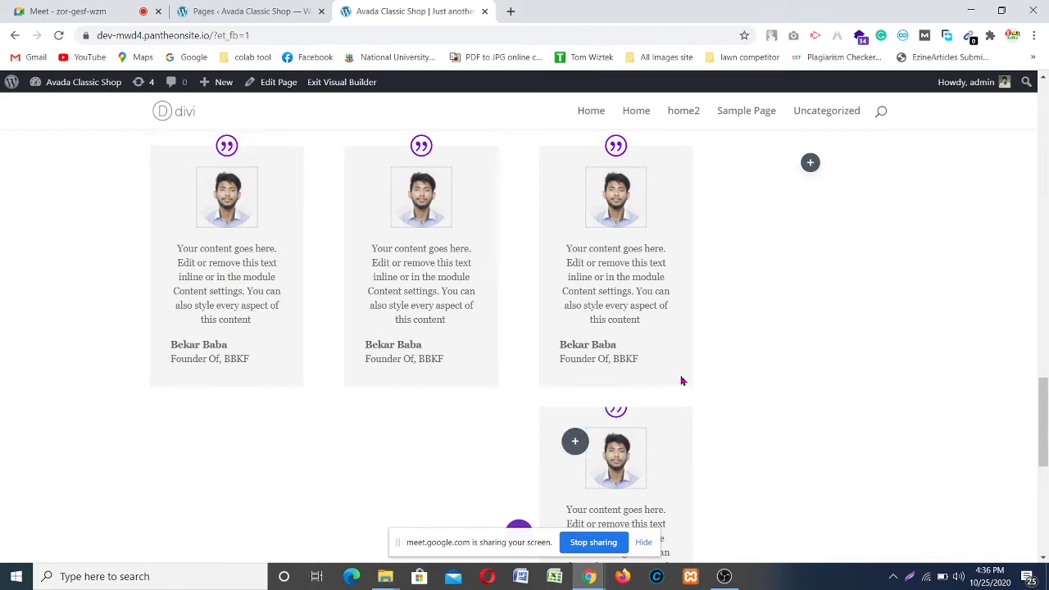
left_click_drag(680, 381, 809, 162)
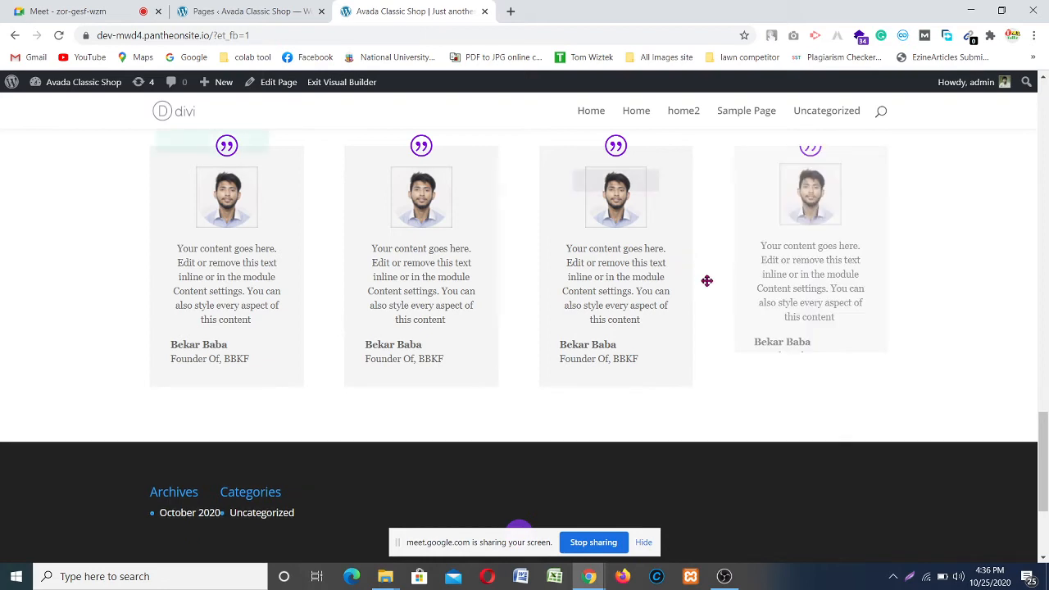
scroll(569, 304, "up", 2)
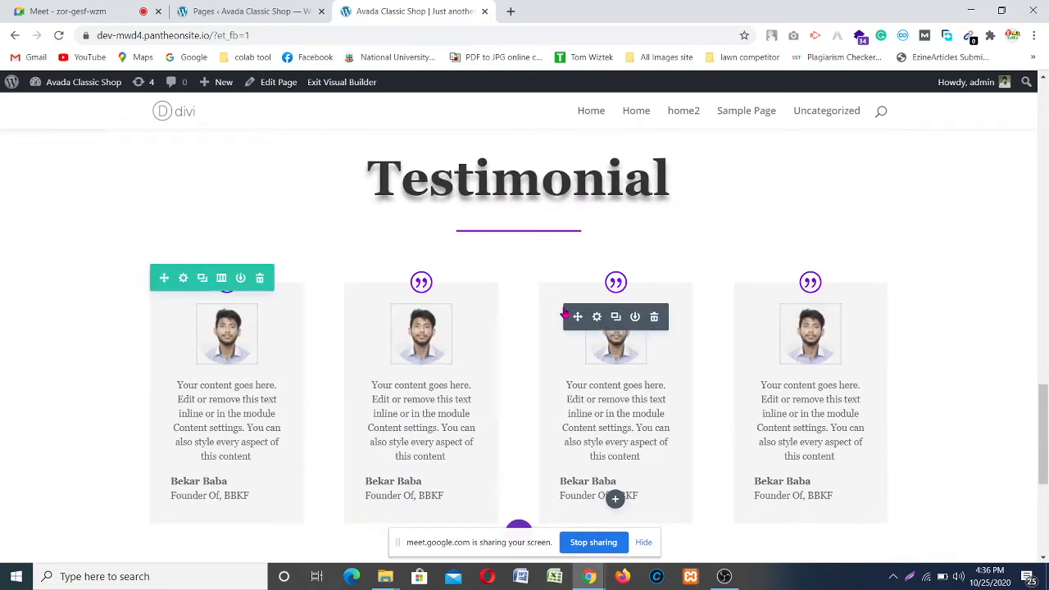
scroll(721, 391, "up", 1)
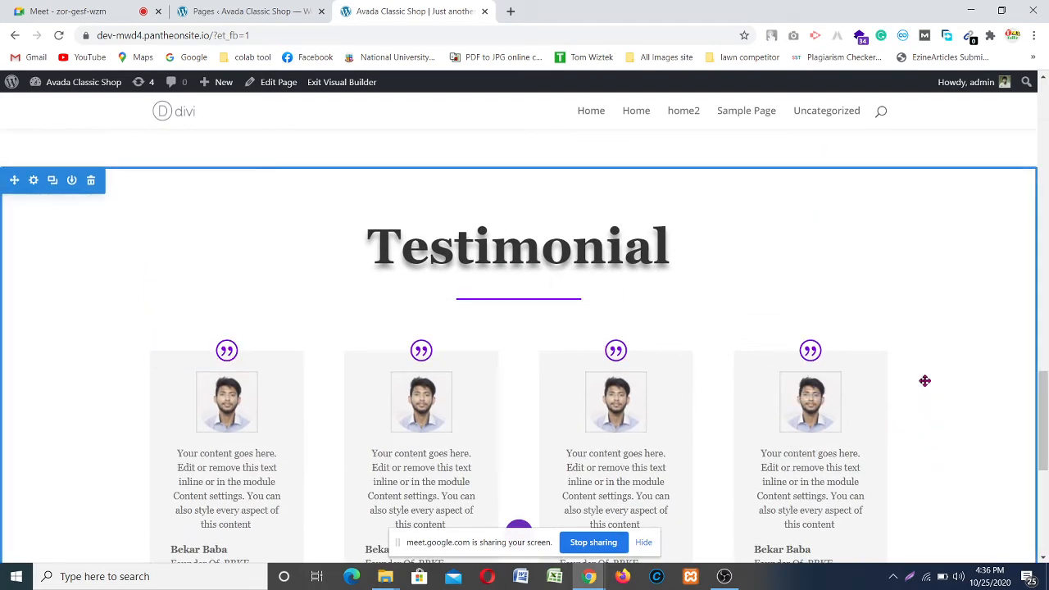
scroll(979, 298, "down", 3)
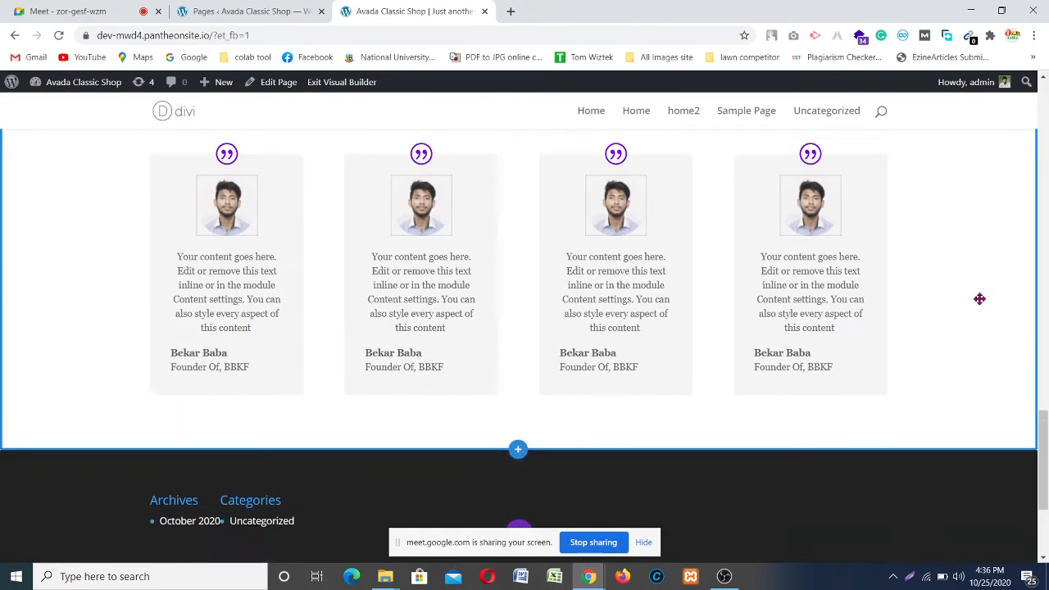
scroll(979, 297, "up", 3)
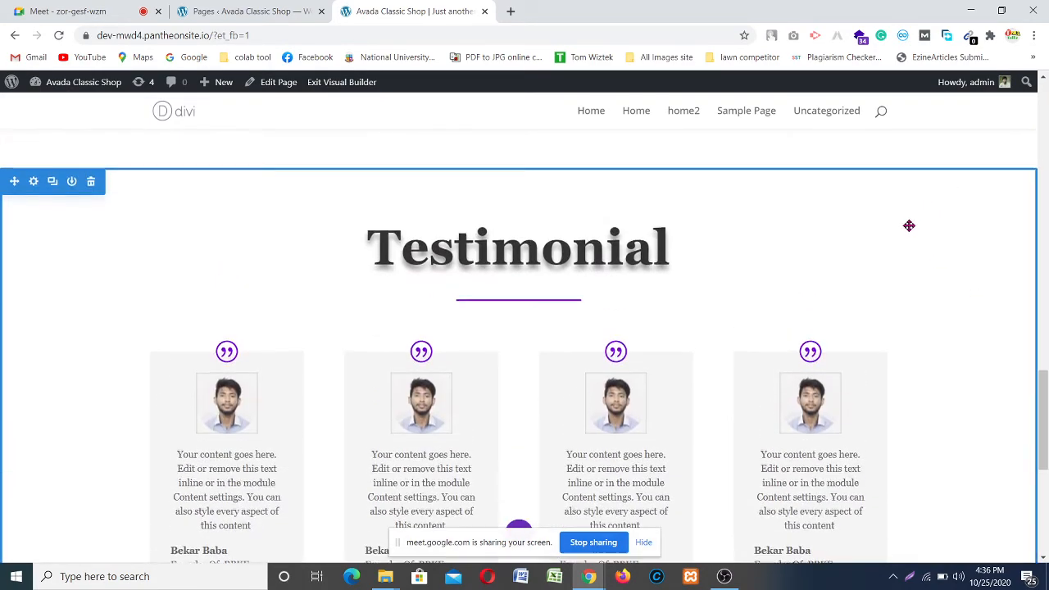
scroll(906, 225, "up", 13)
scroll(906, 224, "up", 10)
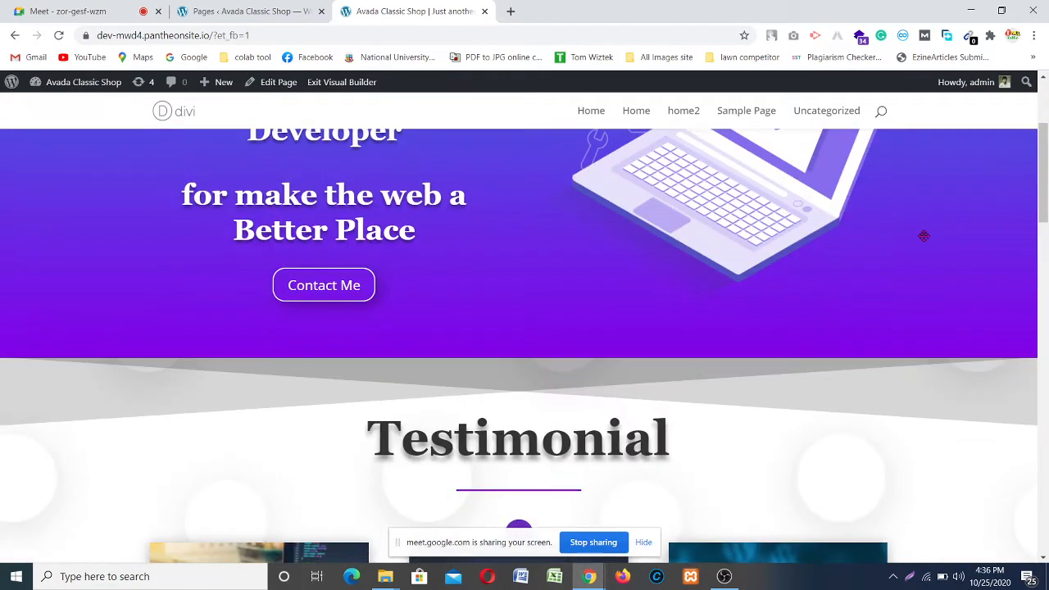
scroll(913, 234, "down", 3)
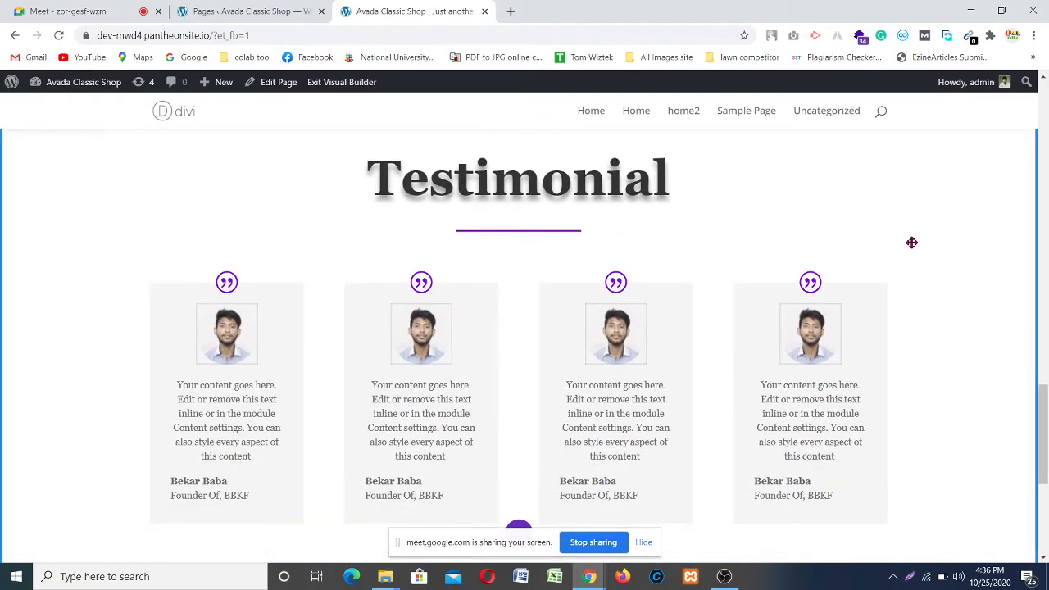
scroll(911, 242, "down", 2)
scroll(911, 243, "up", 2)
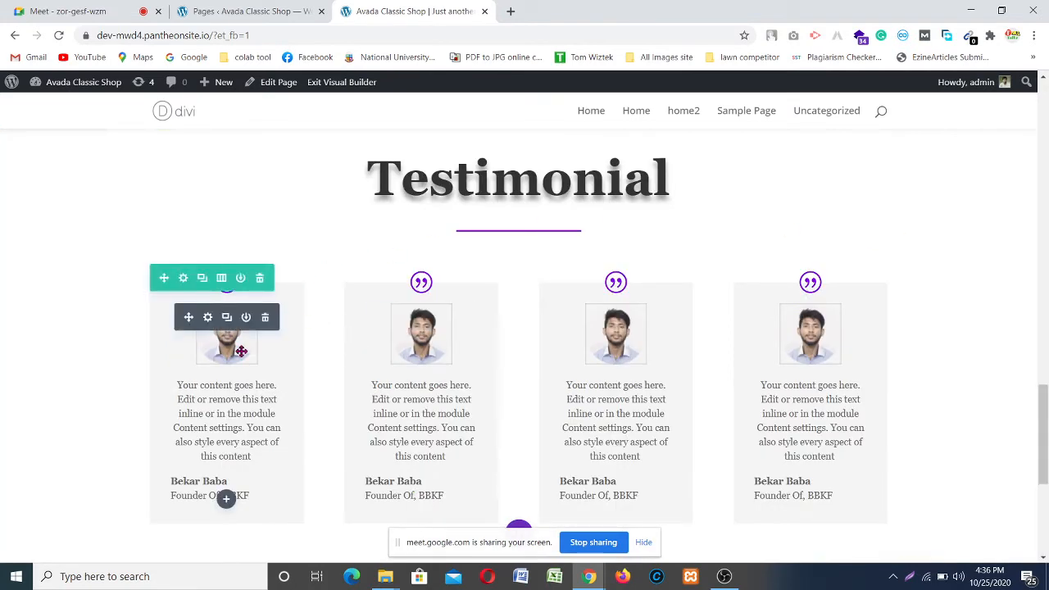
Step: Insert a Person module from the module list under the first testimonial card
scroll(210, 451, "down", 1)
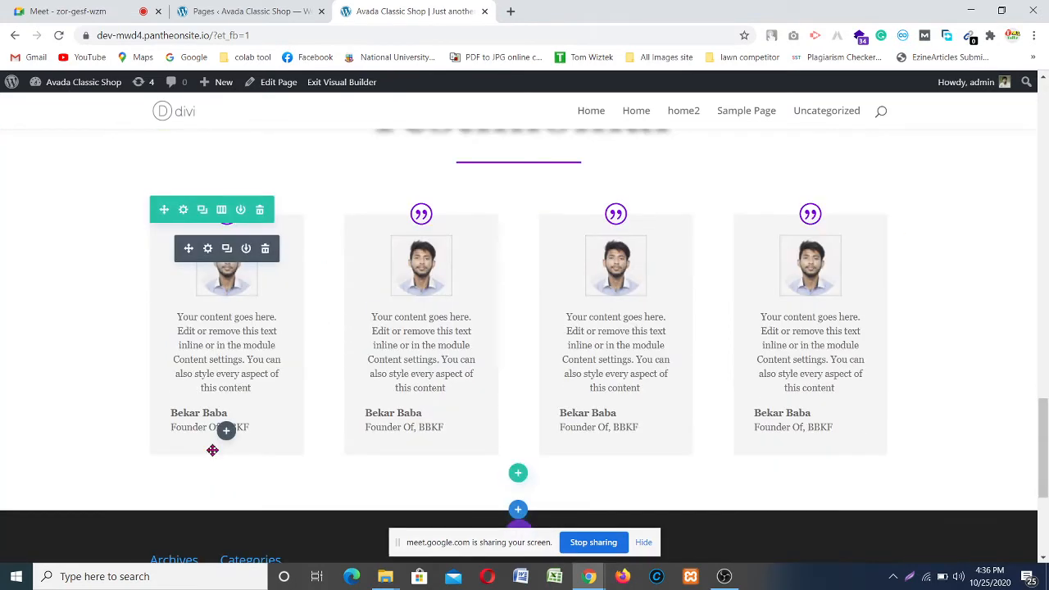
left_click(226, 431)
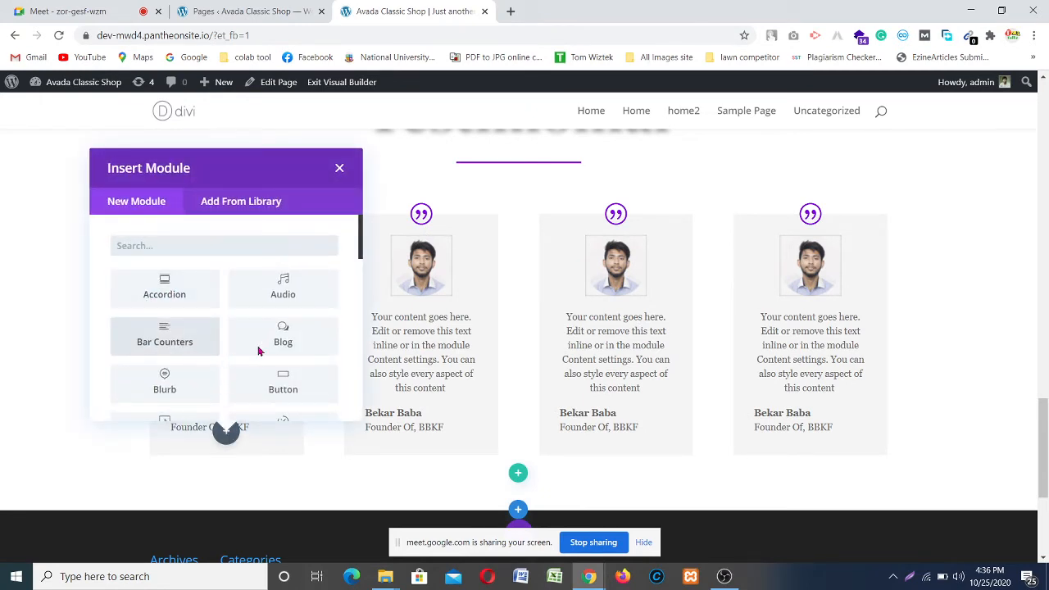
scroll(258, 351, "down", 1)
scroll(260, 352, "down", 1)
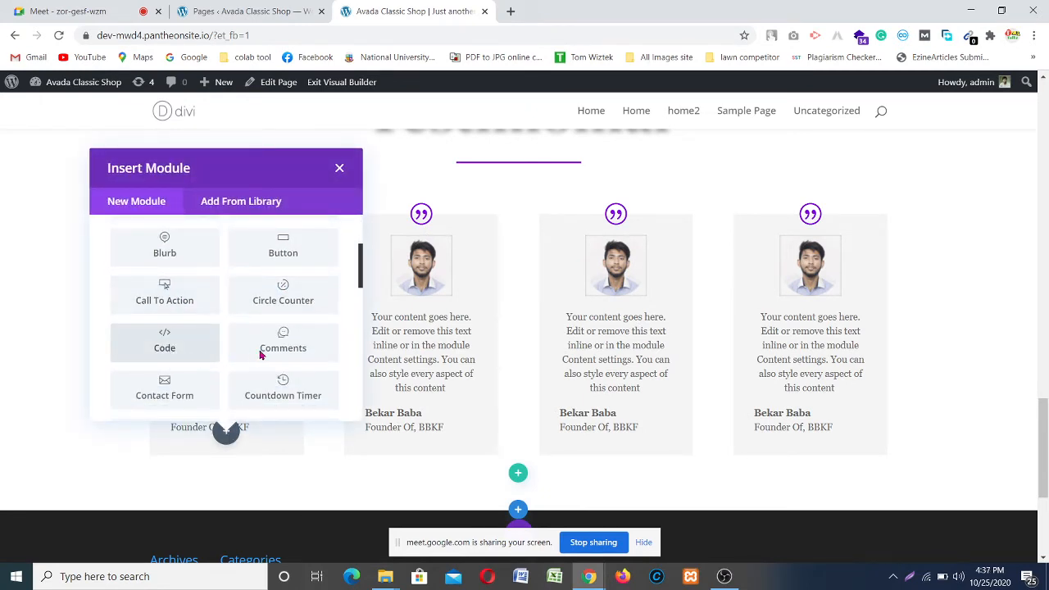
scroll(300, 368, "down", 2)
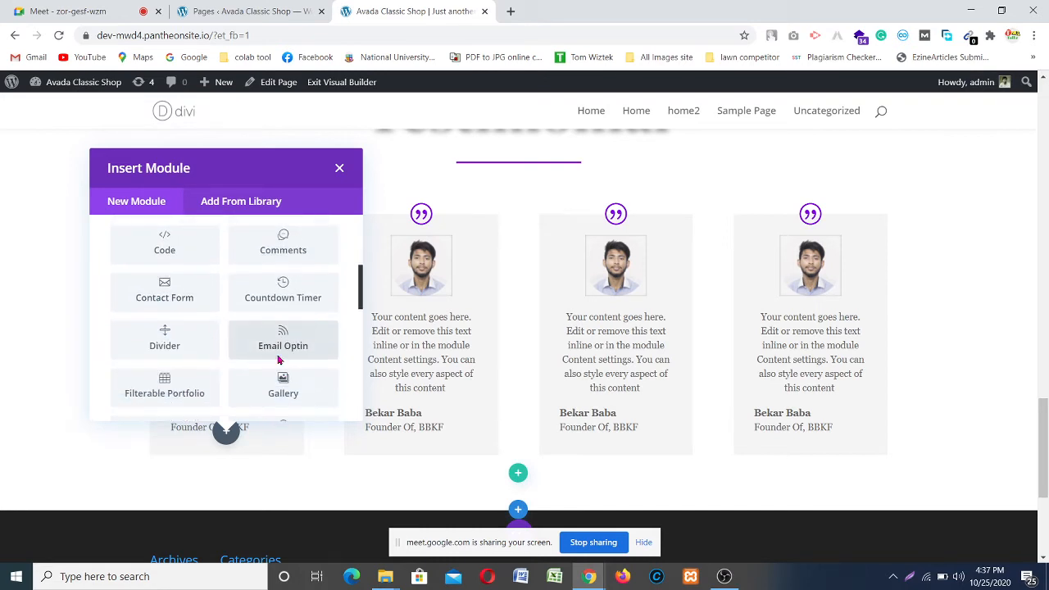
scroll(279, 359, "down", 1)
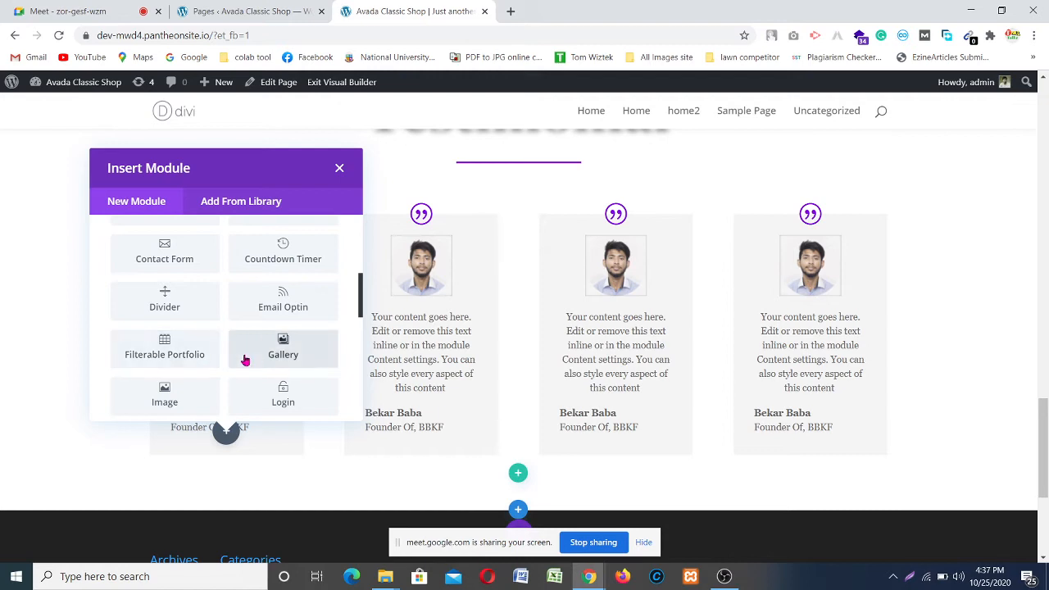
scroll(246, 357, "down", 2)
scroll(235, 339, "down", 4)
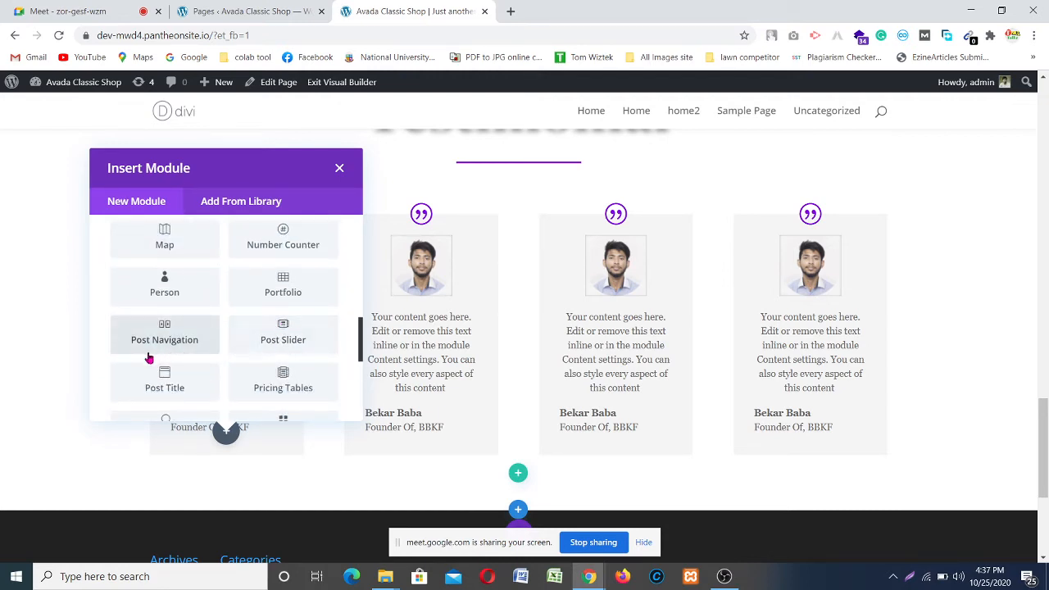
scroll(187, 365, "down", 4)
scroll(289, 363, "down", 4)
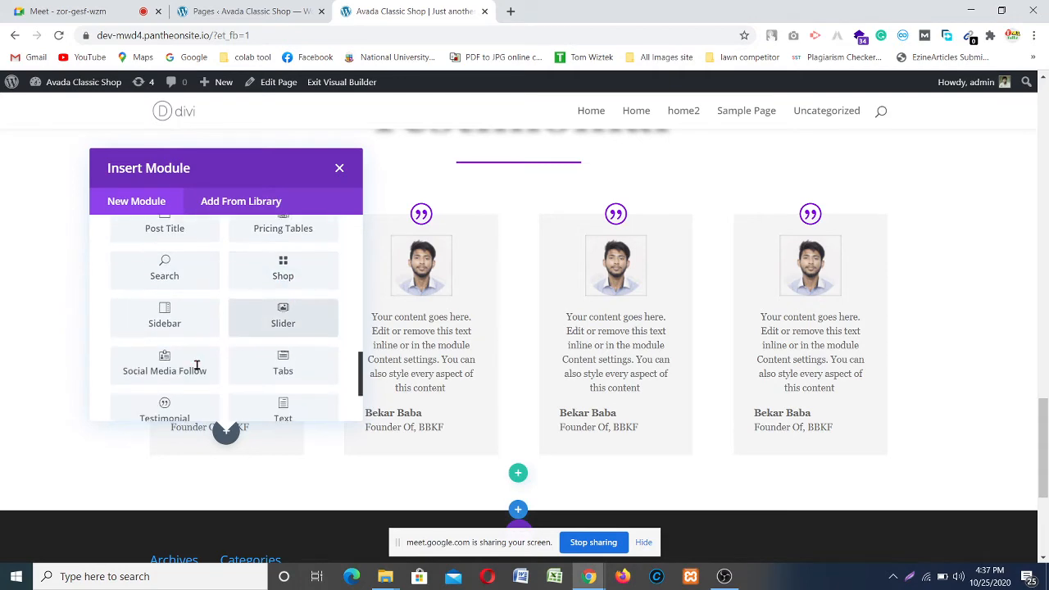
scroll(189, 360, "down", 1)
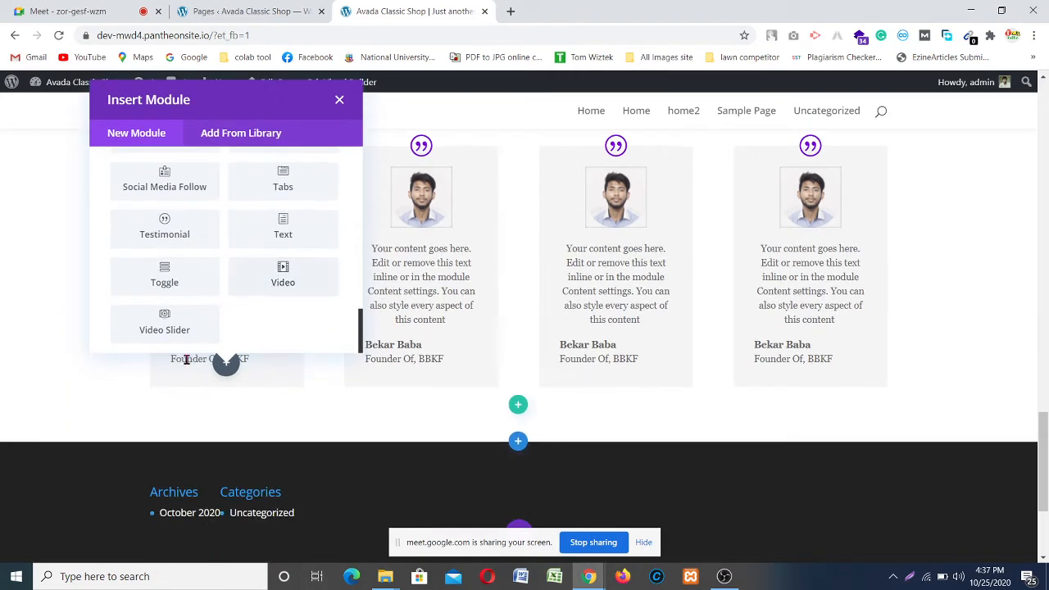
scroll(189, 356, "up", 1)
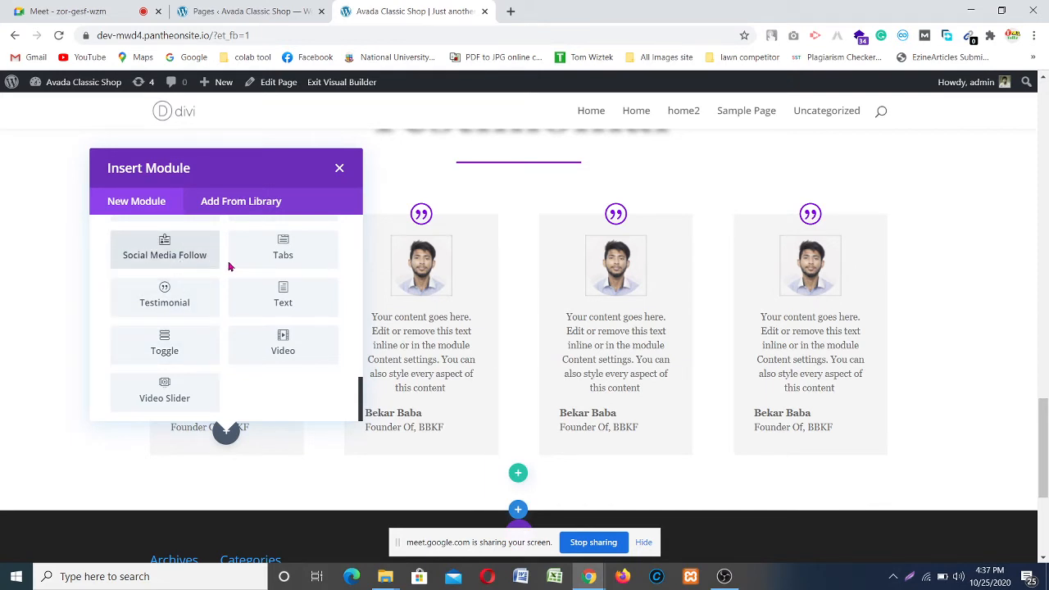
scroll(257, 378, "up", 1)
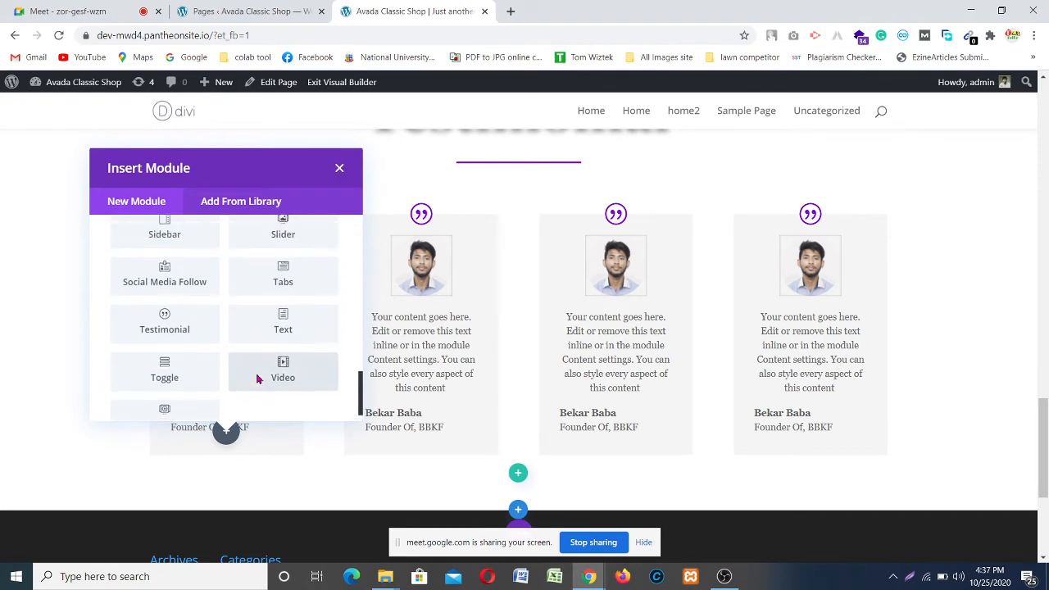
scroll(256, 378, "up", 6)
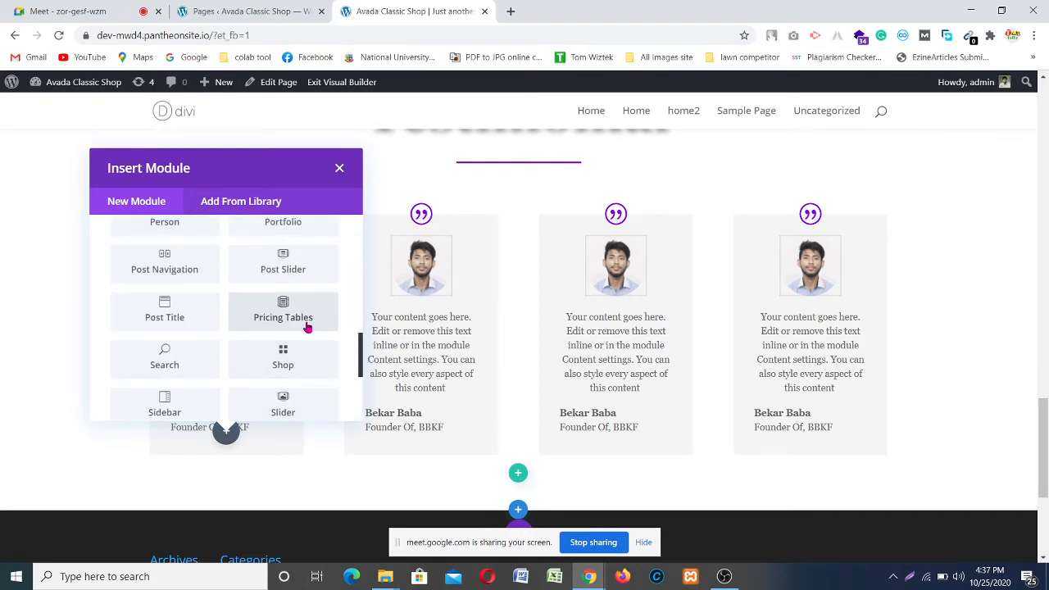
scroll(203, 272, "up", 2)
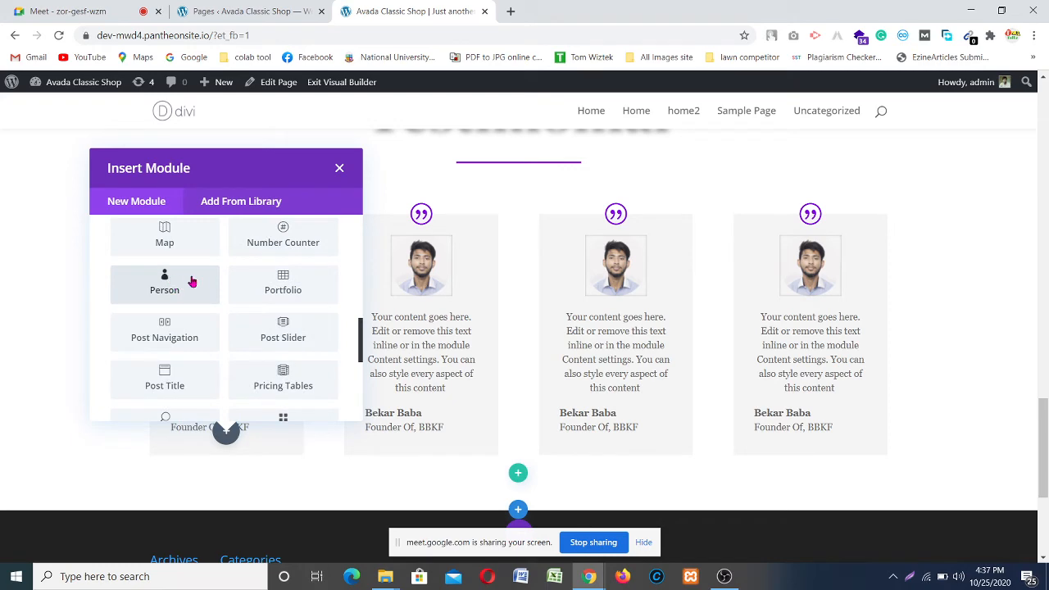
left_click(184, 284)
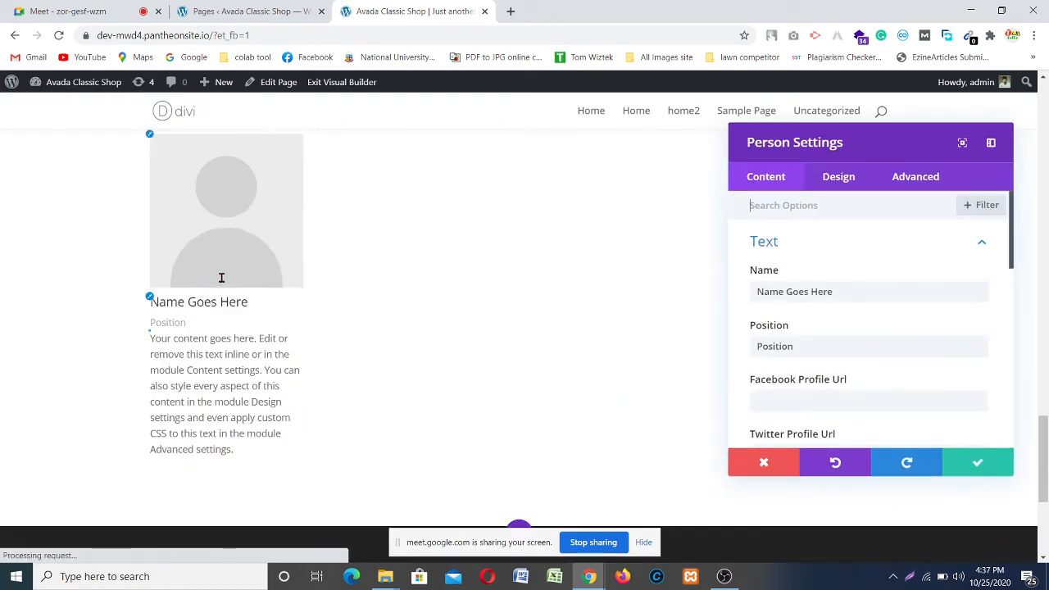
Step: Close Person Settings without saving and delete the placeholder Person module
scroll(264, 310, "up", 3)
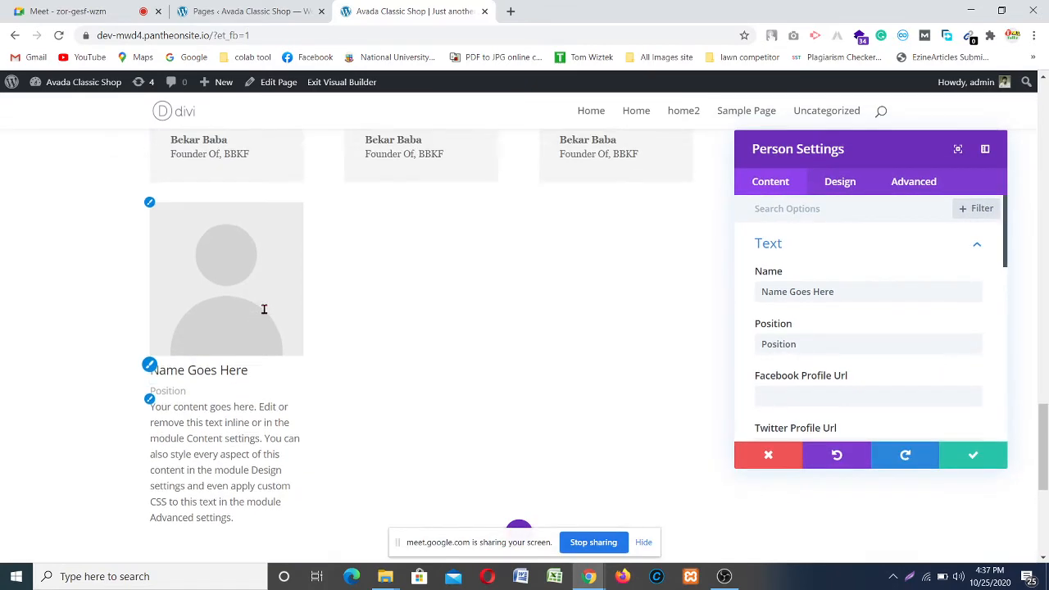
scroll(264, 309, "up", 2)
scroll(263, 309, "down", 2)
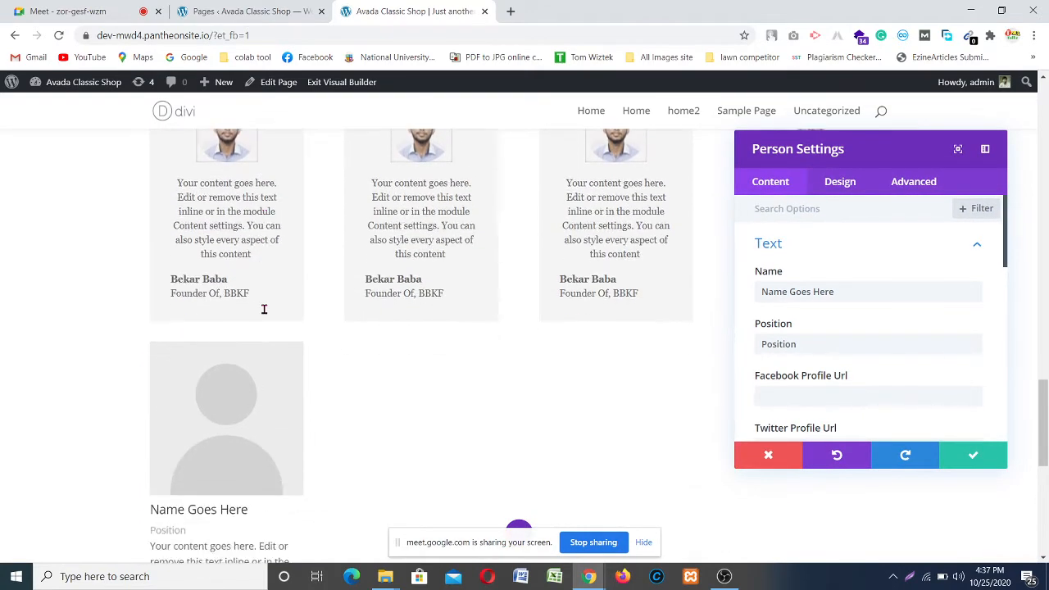
scroll(257, 313, "down", 1)
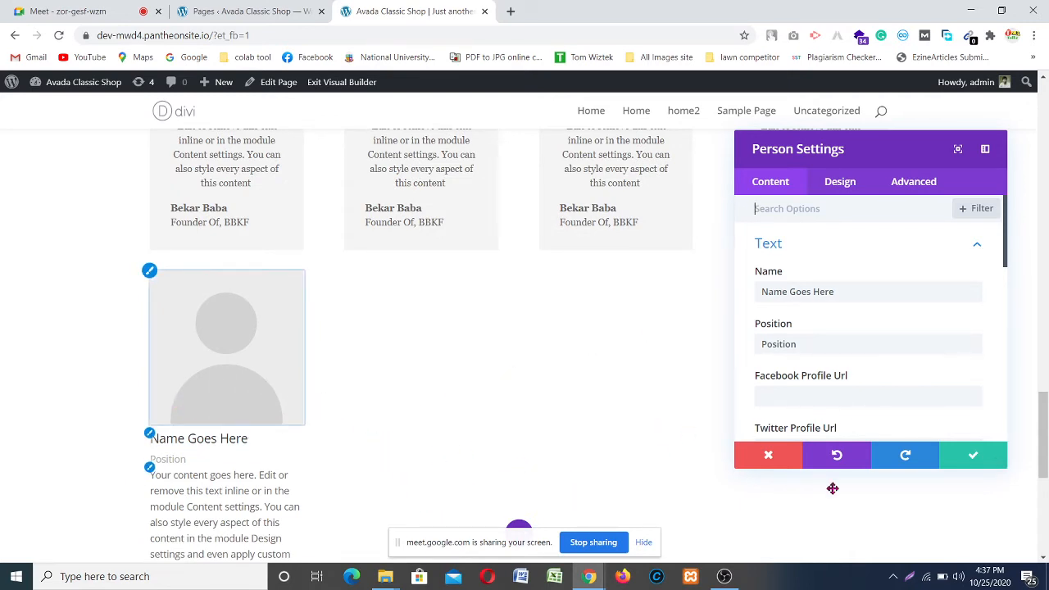
left_click(763, 453)
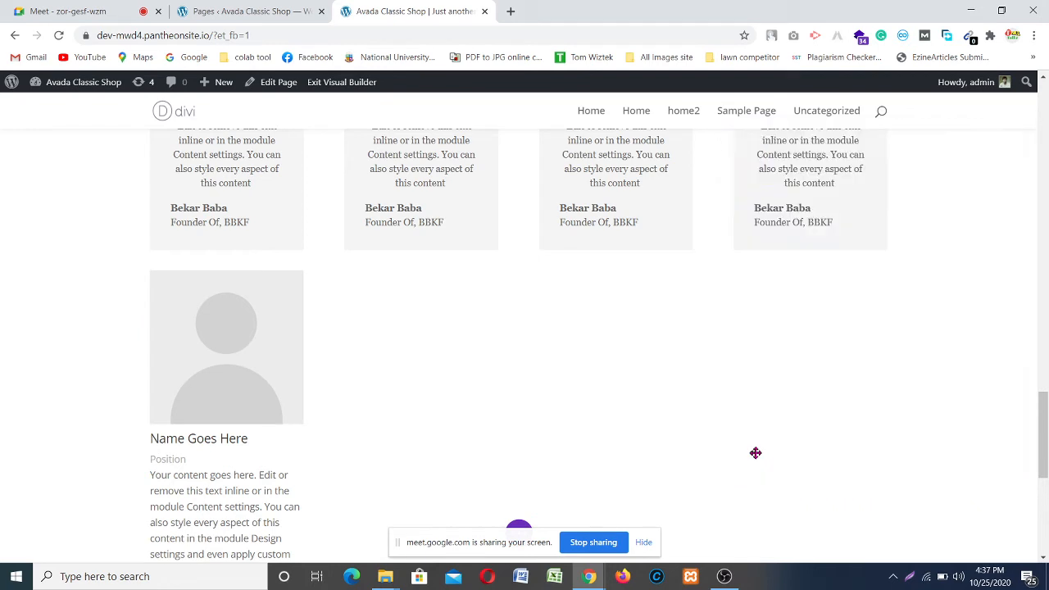
mouse_move(221, 352)
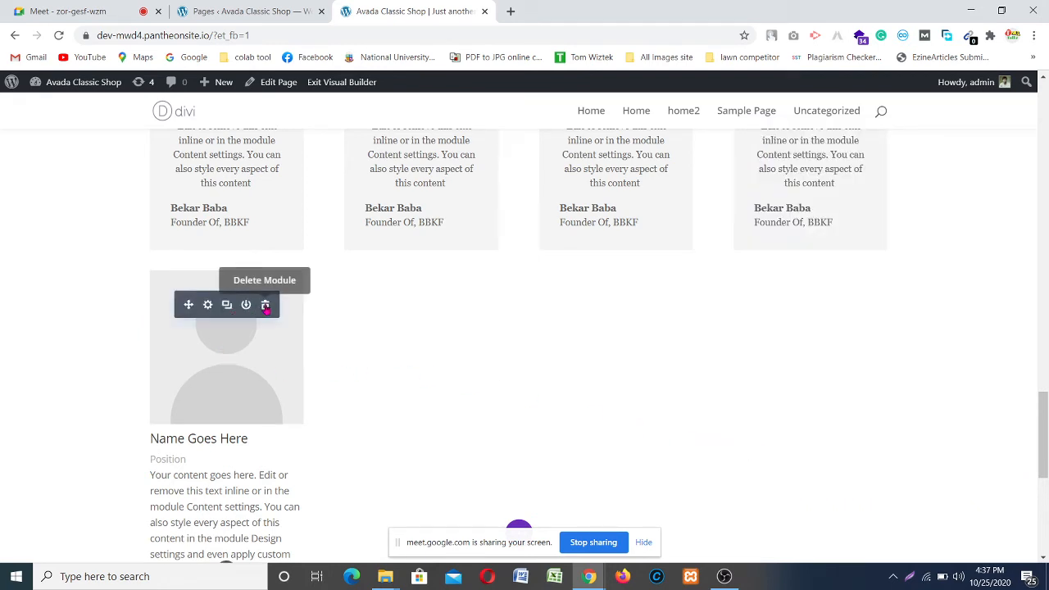
left_click(265, 304)
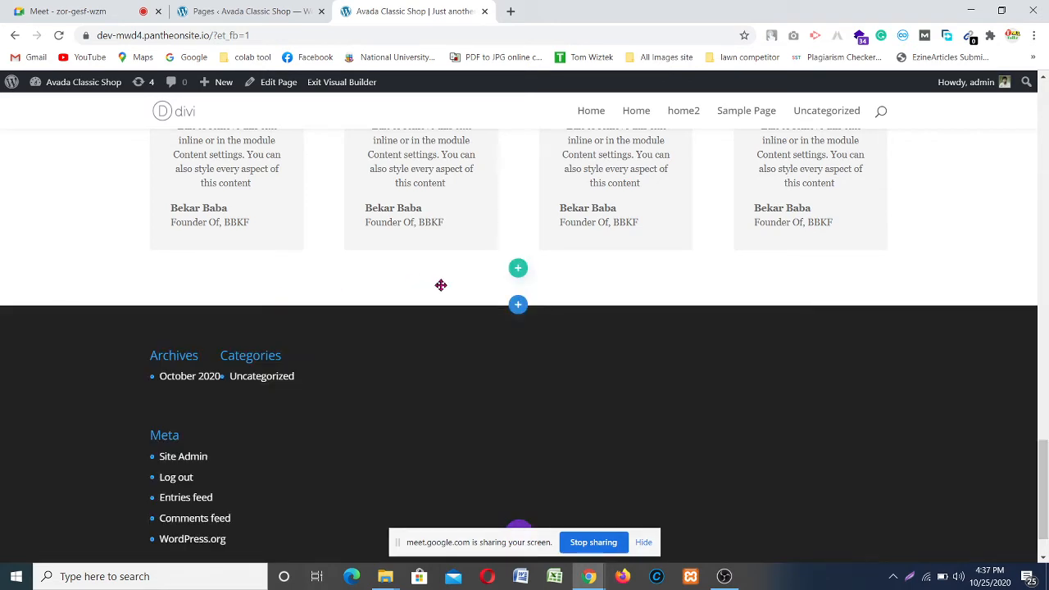
scroll(440, 283, "up", 2)
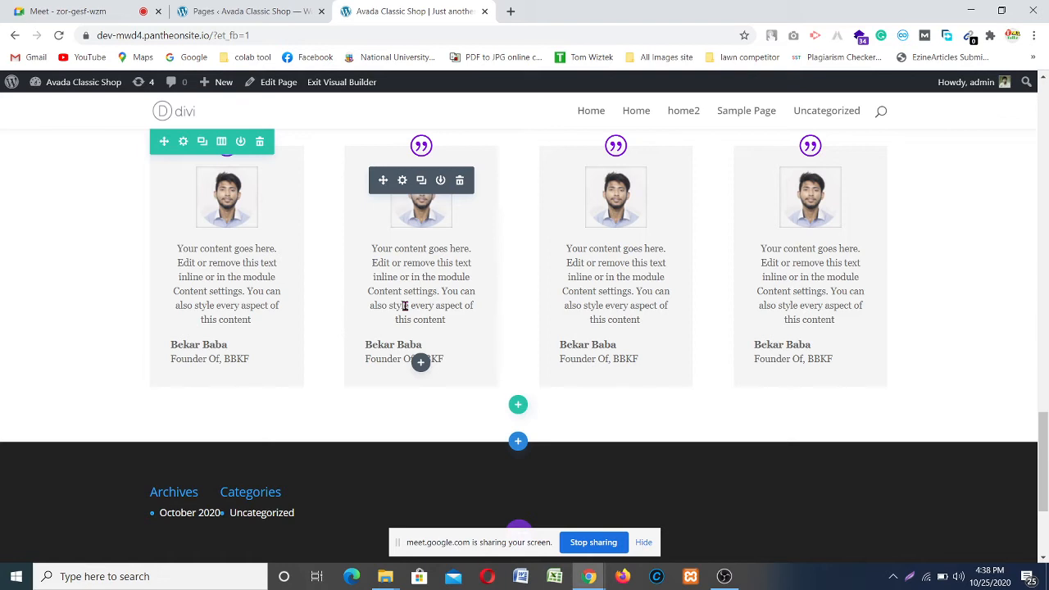
left_click_drag(1044, 456, 1045, 415)
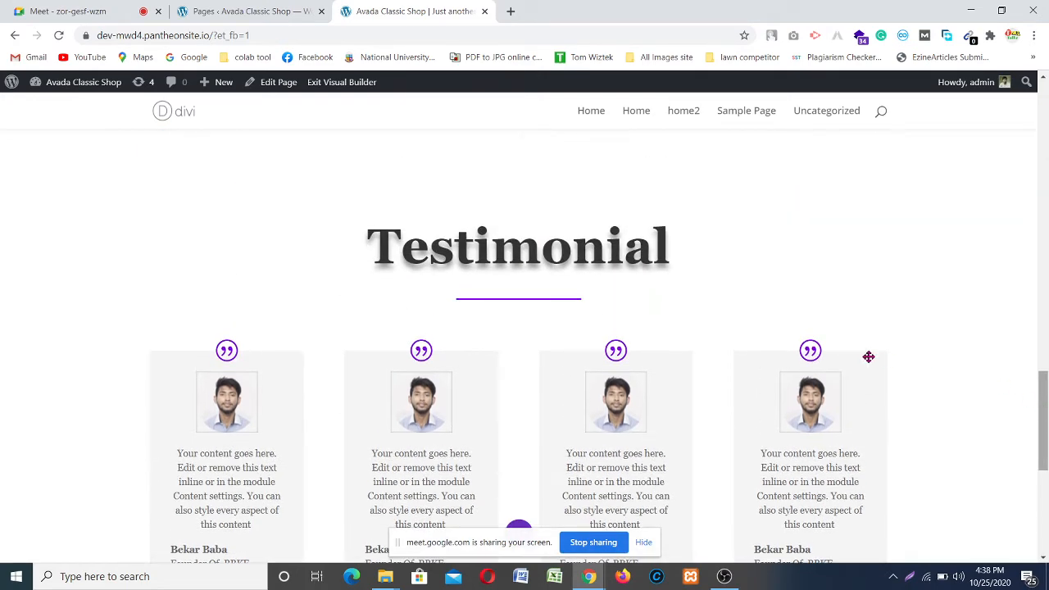
scroll(869, 356, "down", 2)
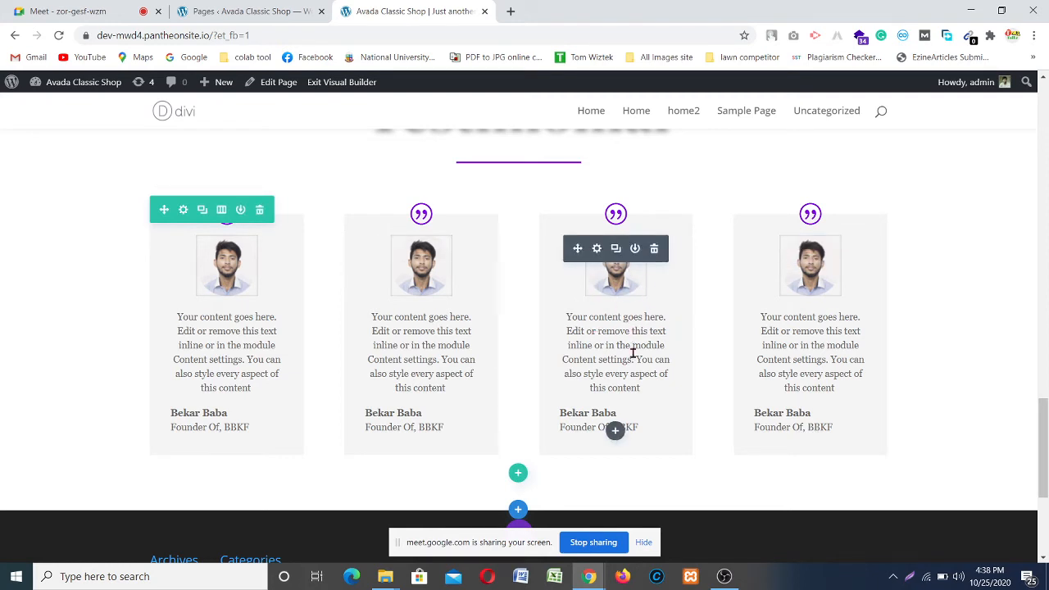
scroll(661, 333, "down", 2)
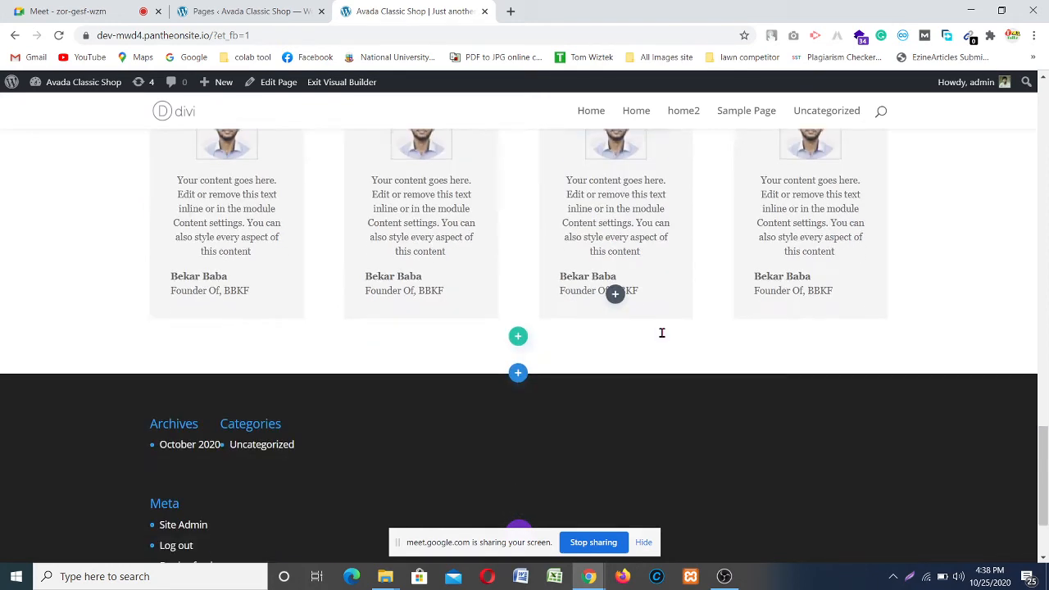
scroll(660, 333, "up", 7)
scroll(696, 344, "down", 1)
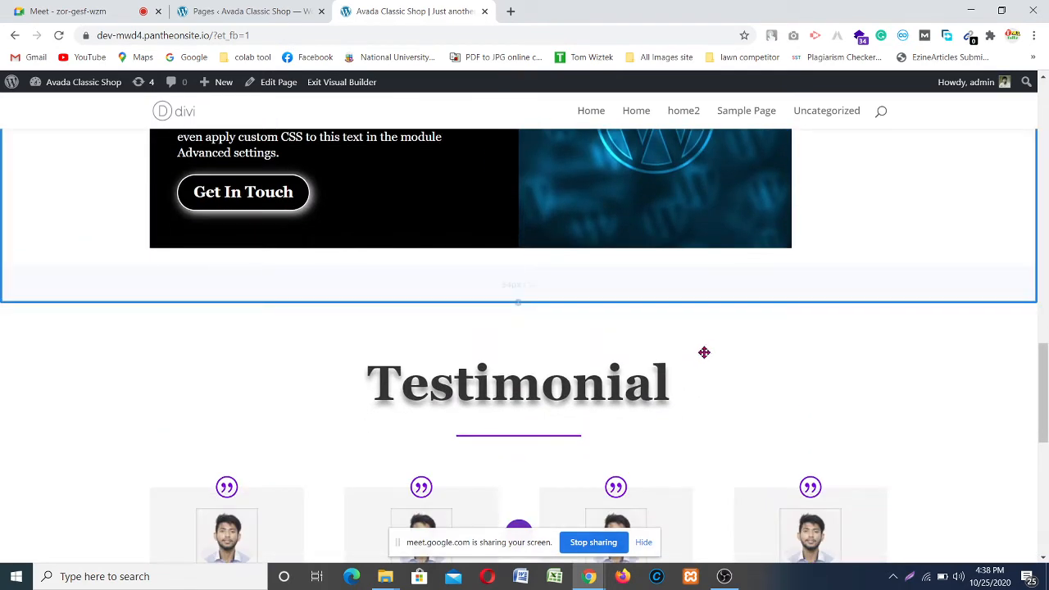
scroll(508, 340, "down", 1)
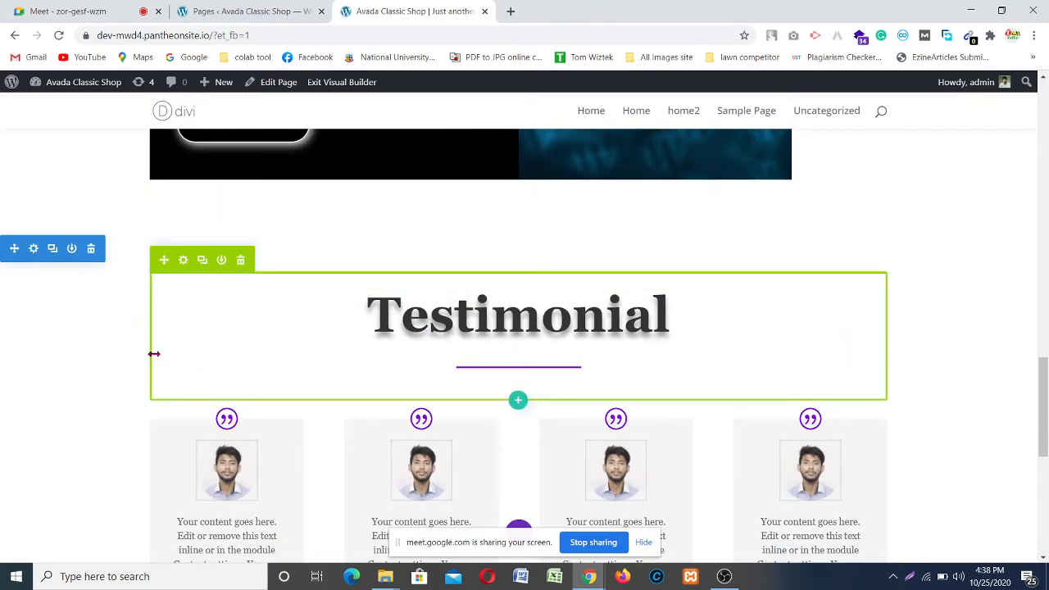
Step: In the Testimonial section's Design > Dividers, set the top Divider Style to the curve shape
left_click(32, 250)
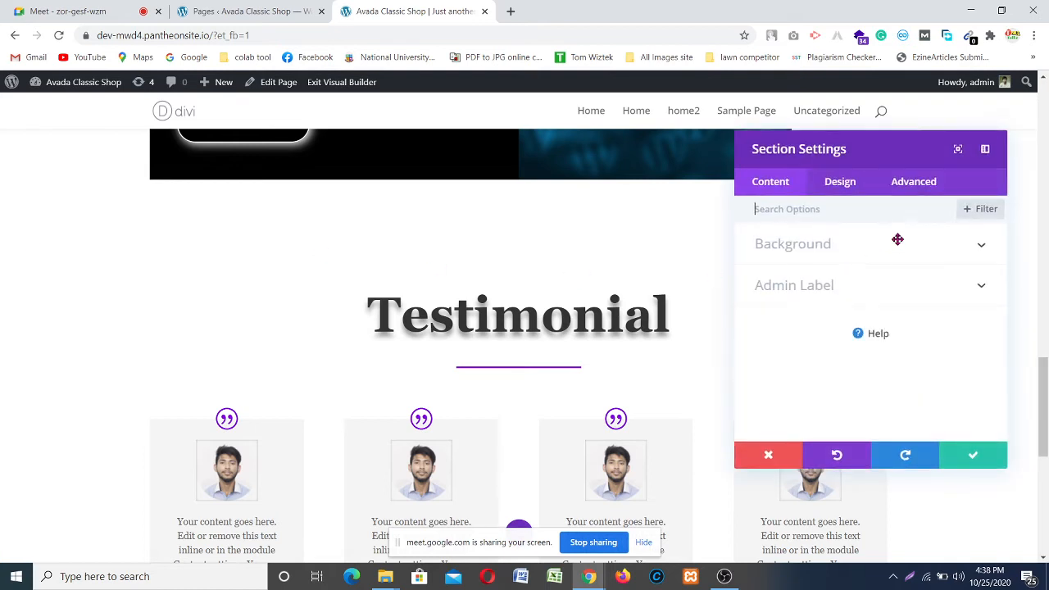
left_click(844, 184)
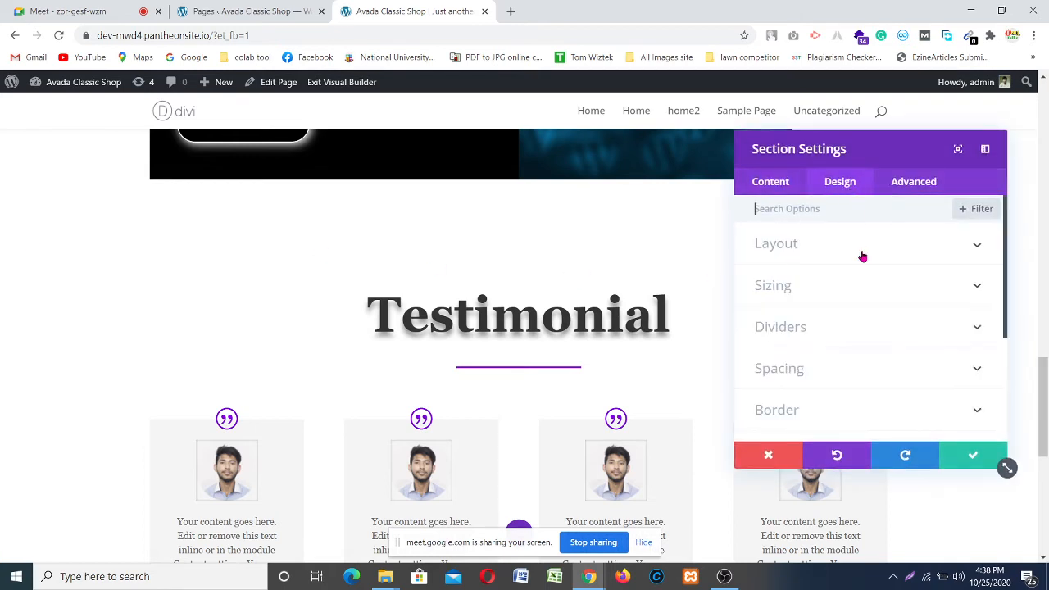
left_click(921, 331)
scroll(916, 340, "down", 3)
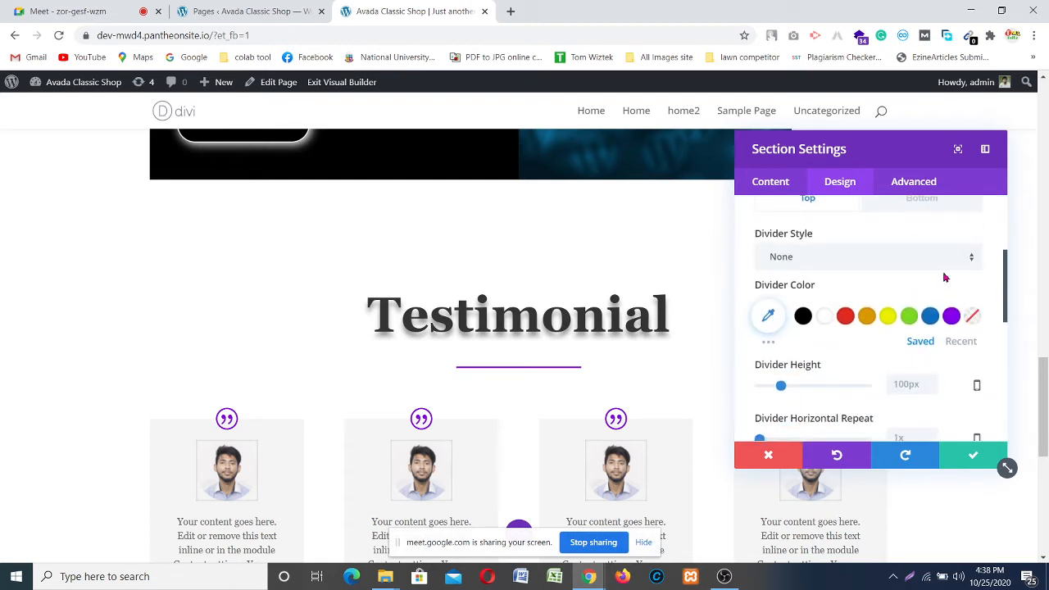
left_click(941, 261)
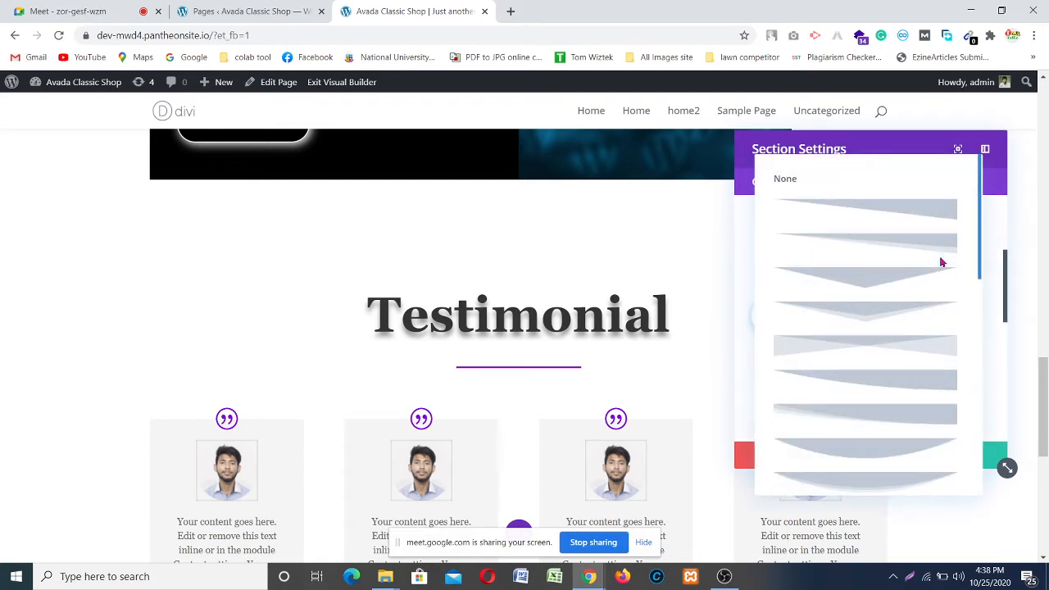
scroll(913, 350, "down", 2)
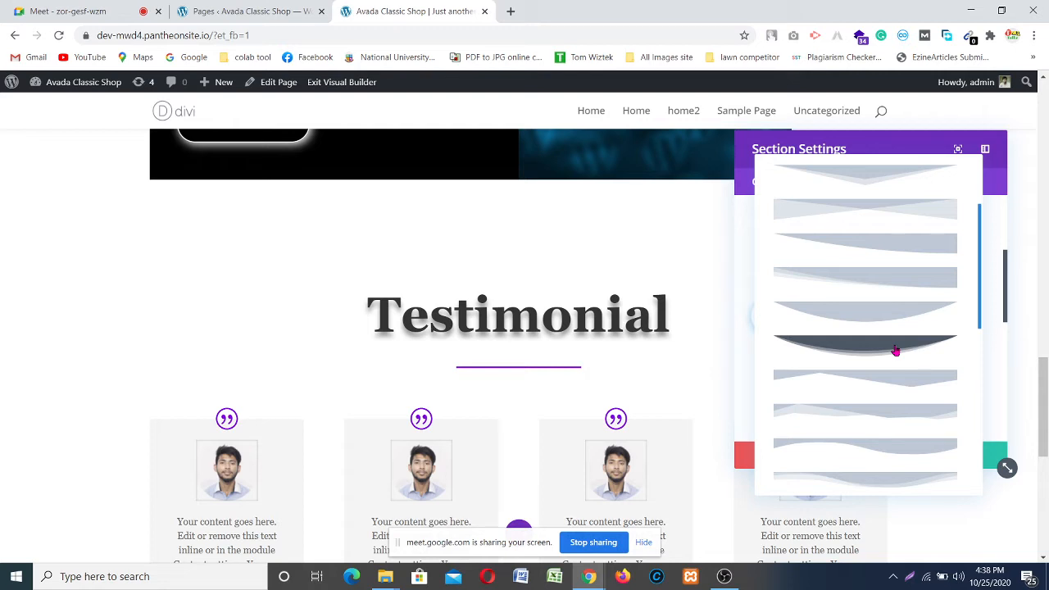
left_click(895, 349)
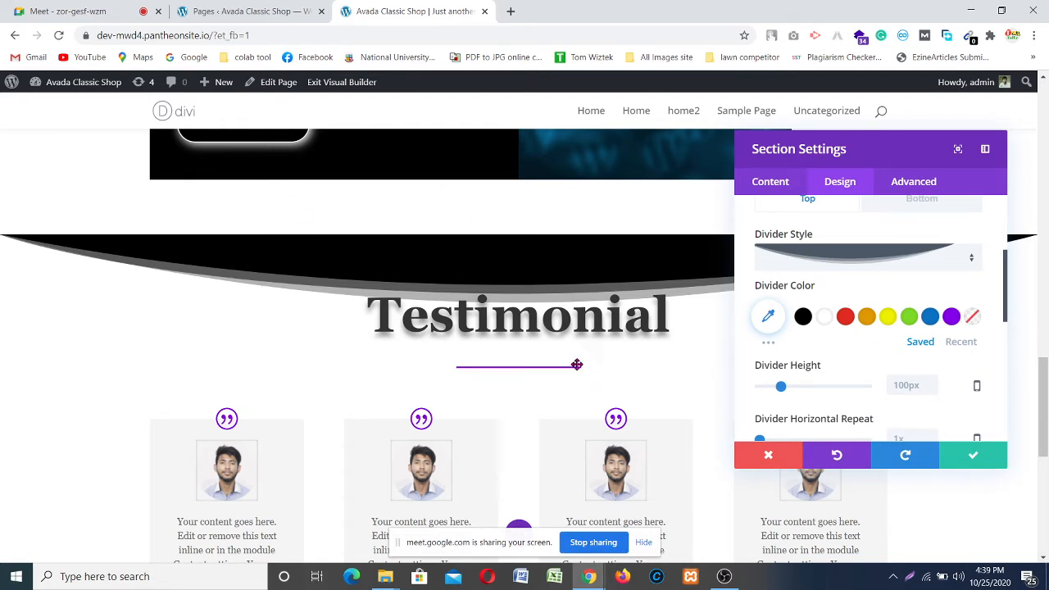
Step: Move the Section Settings panel toward the centre and higher up the page
scroll(572, 327, "up", 1)
scroll(567, 312, "down", 1)
left_click_drag(852, 141, 454, 156)
left_click_drag(235, 177, 169, 238)
scroll(606, 234, "down", 1)
scroll(607, 234, "up", 1)
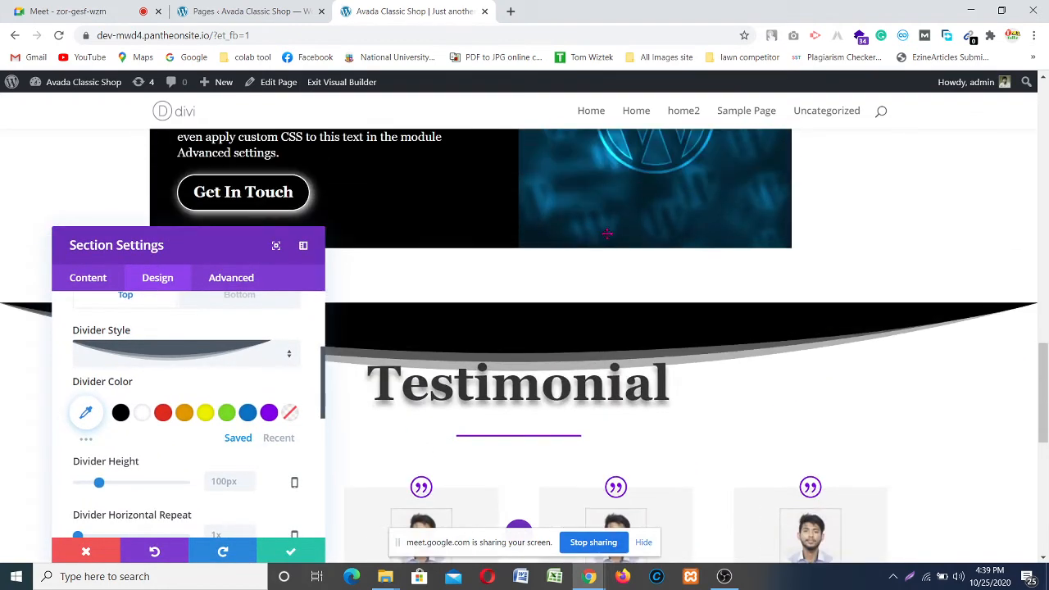
scroll(566, 254, "down", 1)
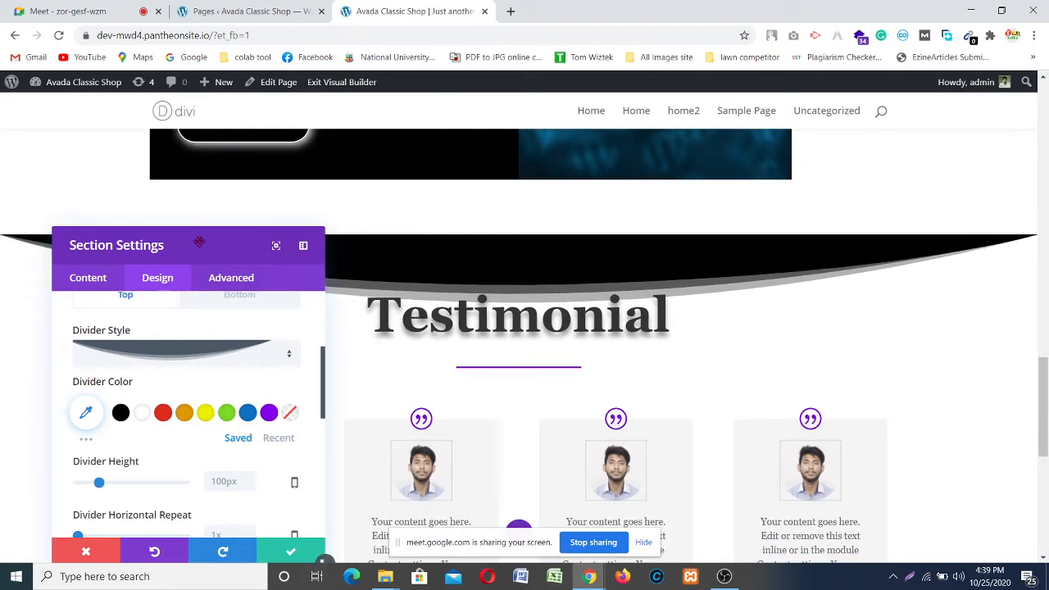
left_click_drag(199, 240, 159, 168)
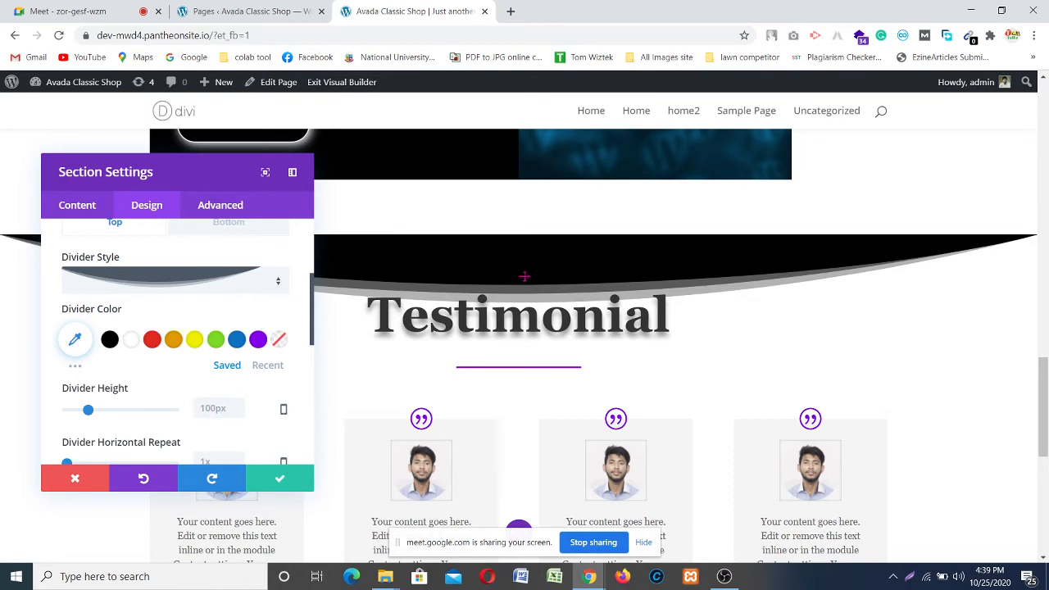
Step: Lower the top Divider Height step by step from 100px to 80px
left_click(239, 413)
left_click(238, 413)
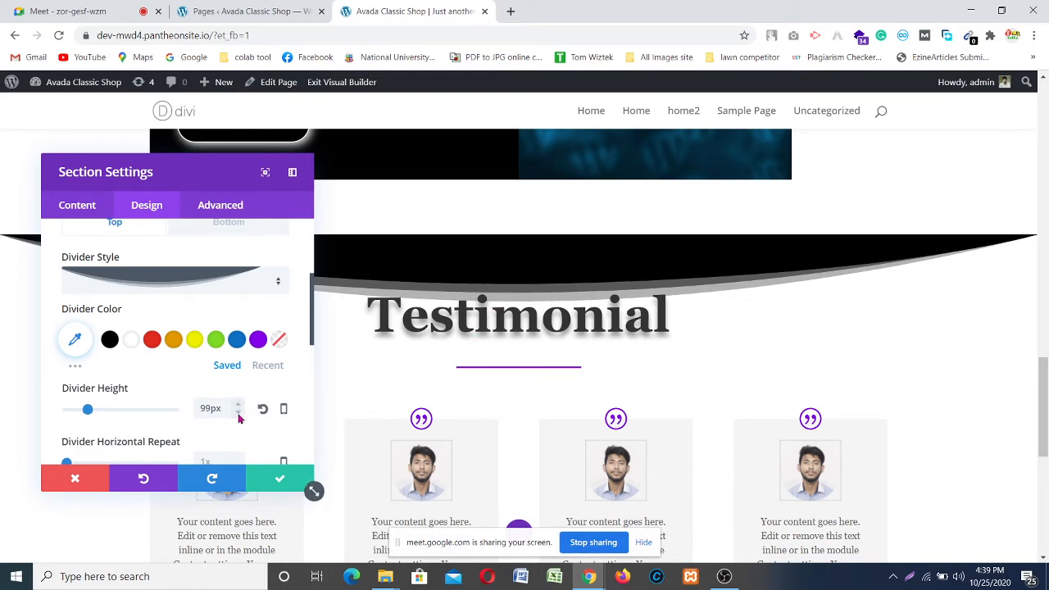
left_click(239, 413)
left_click(239, 414)
left_click(238, 414)
left_click(239, 413)
left_click(238, 414)
left_click(238, 414)
left_click(238, 415)
left_click(239, 415)
left_click(239, 416)
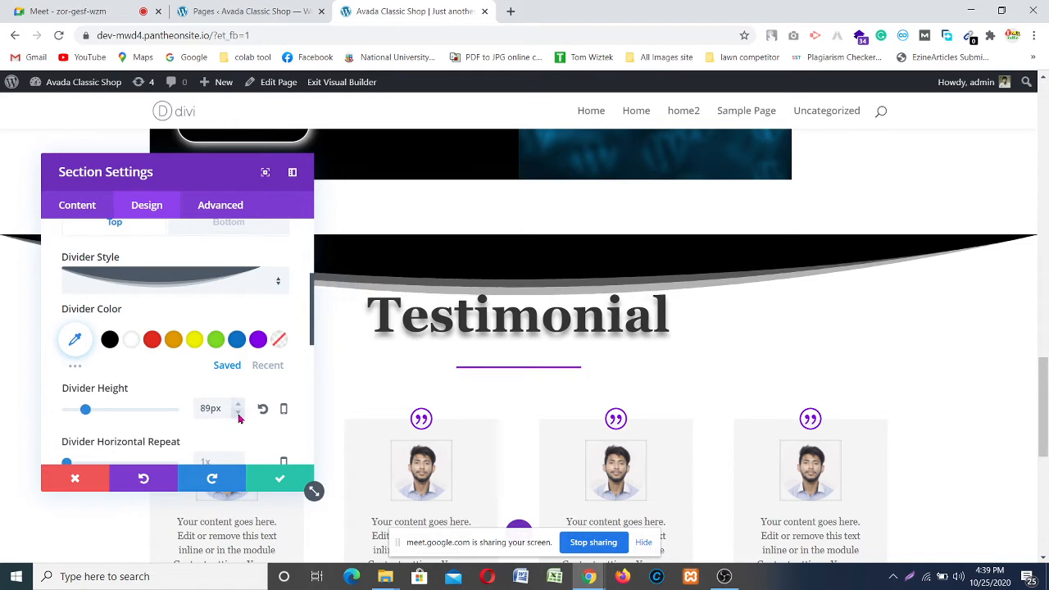
left_click(238, 414)
left_click(238, 413)
left_click(238, 414)
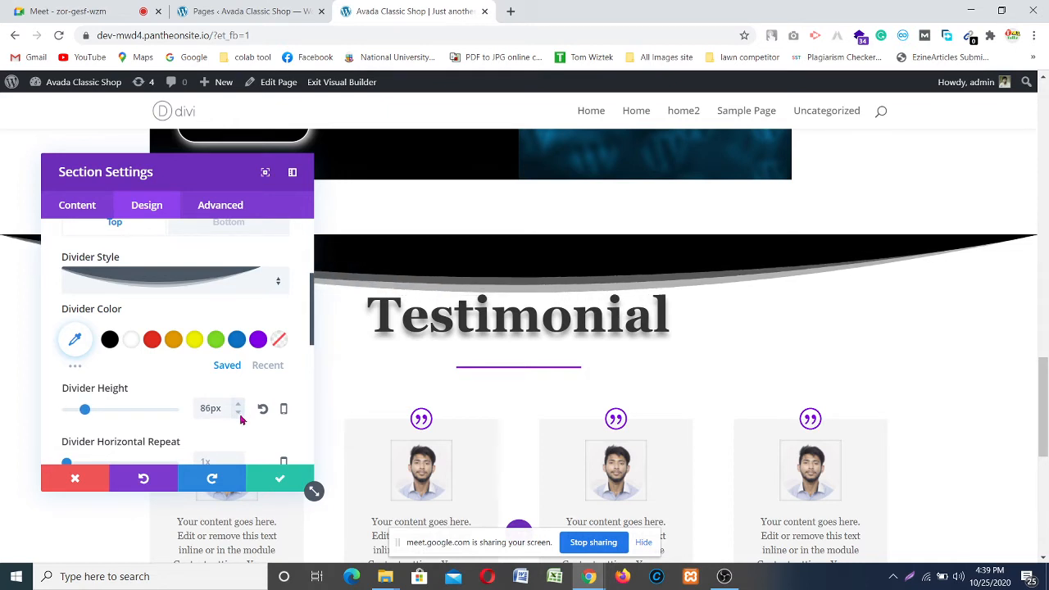
left_click(238, 414)
left_click(238, 414)
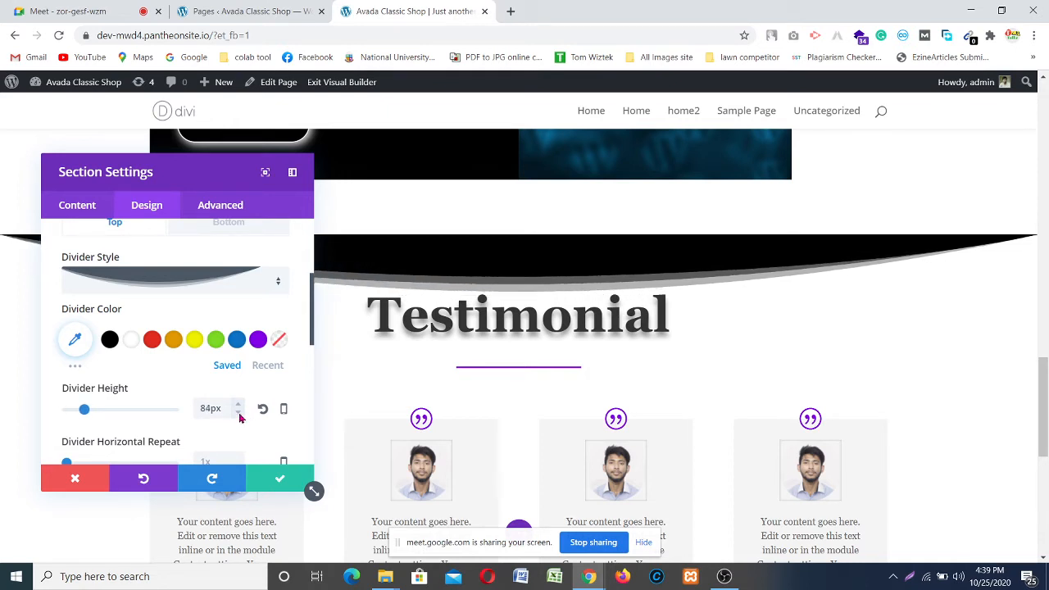
left_click(238, 414)
scroll(849, 390, "down", 3)
scroll(849, 390, "up", 2)
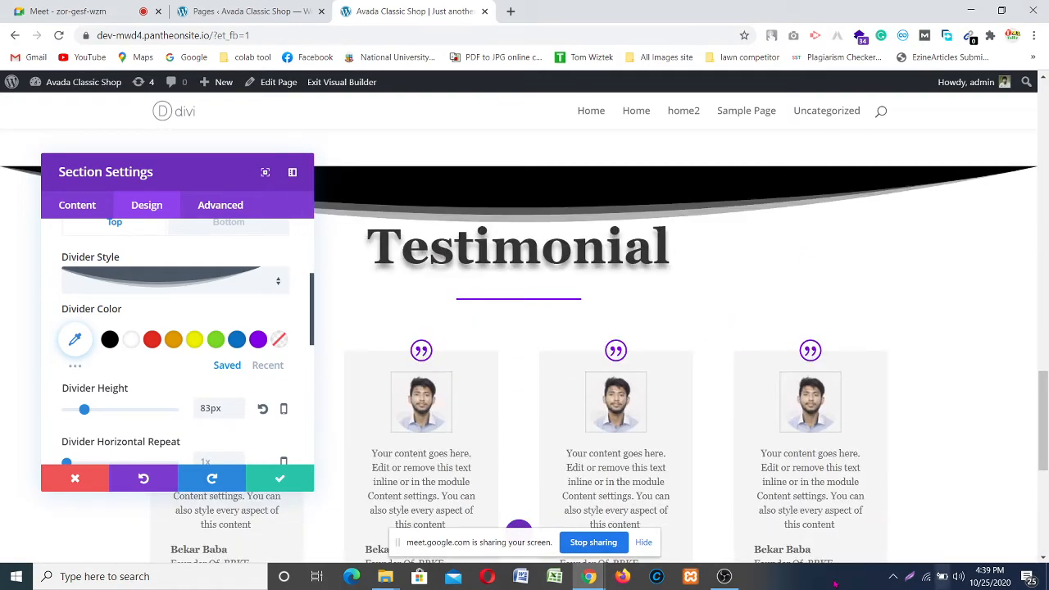
scroll(631, 291, "up", 1)
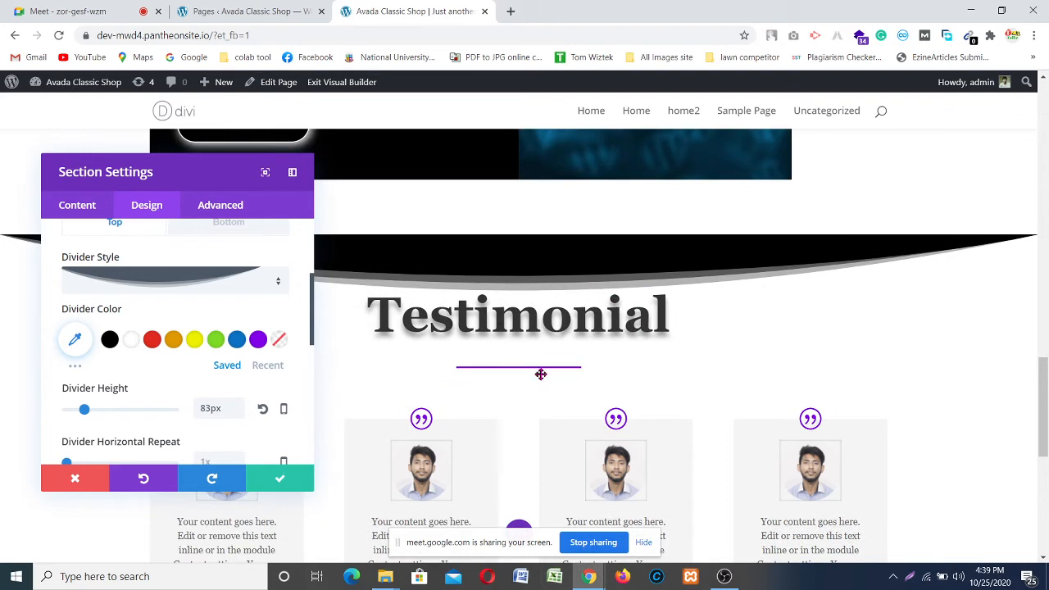
left_click(236, 415)
left_click(237, 415)
left_click(237, 415)
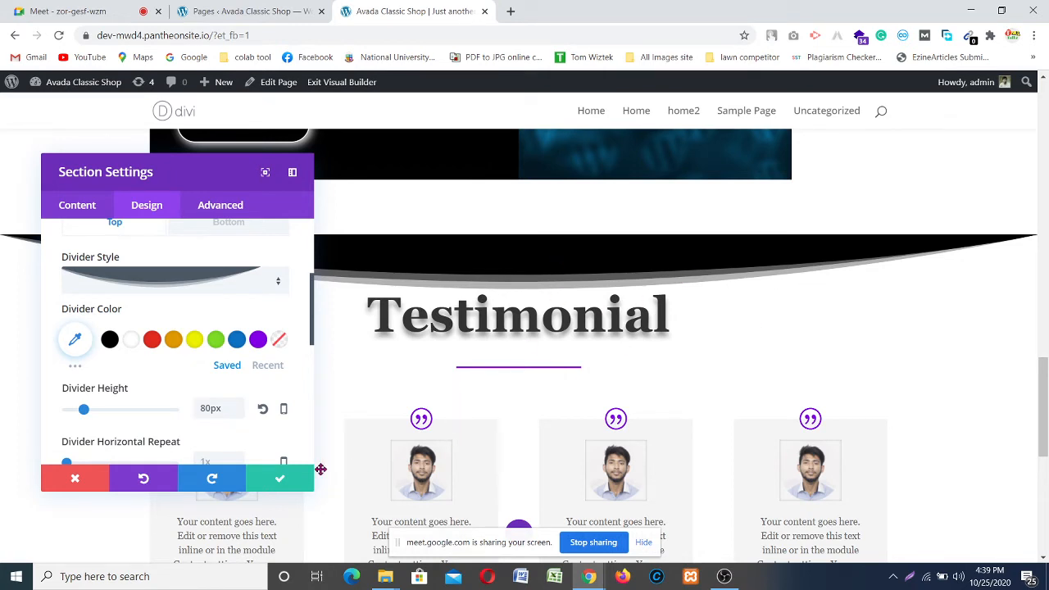
Step: Set the top divider colour to rgba(0,0,0,0.27), then switch to the Bottom divider
left_click(76, 341)
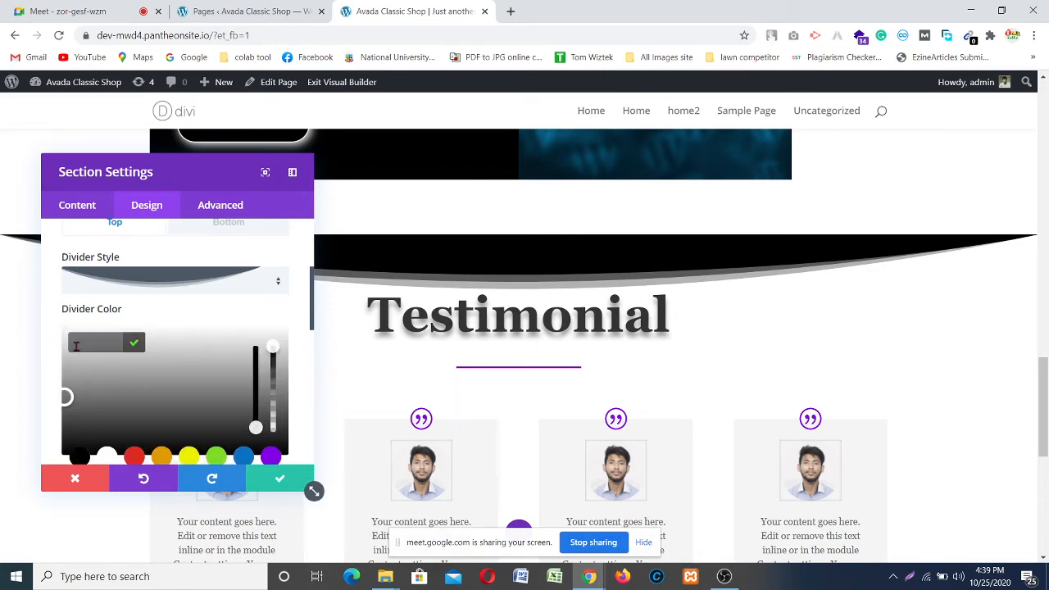
left_click_drag(273, 347, 289, 421)
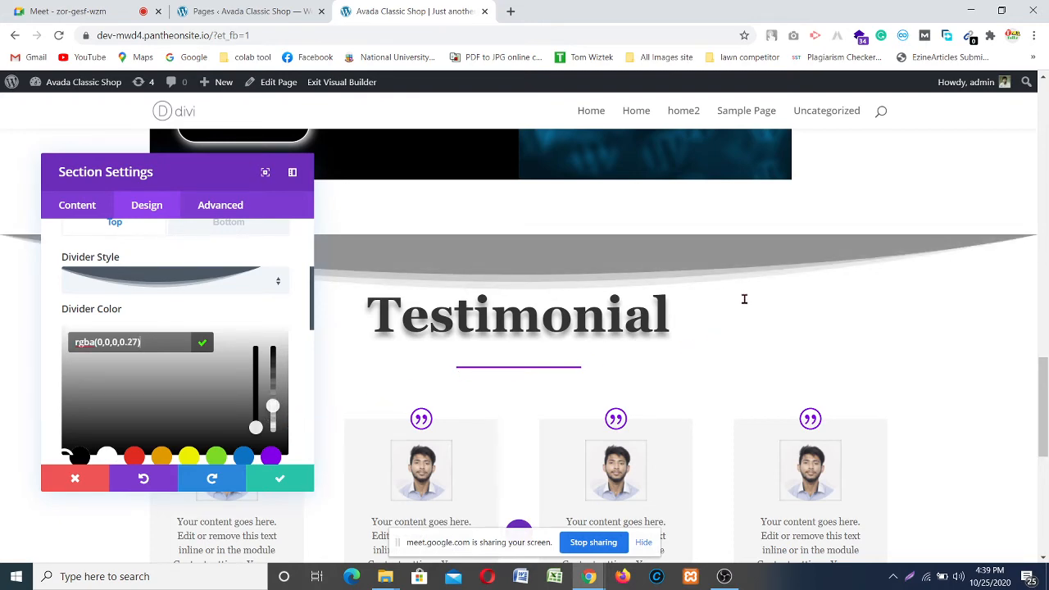
scroll(744, 297, "down", 1)
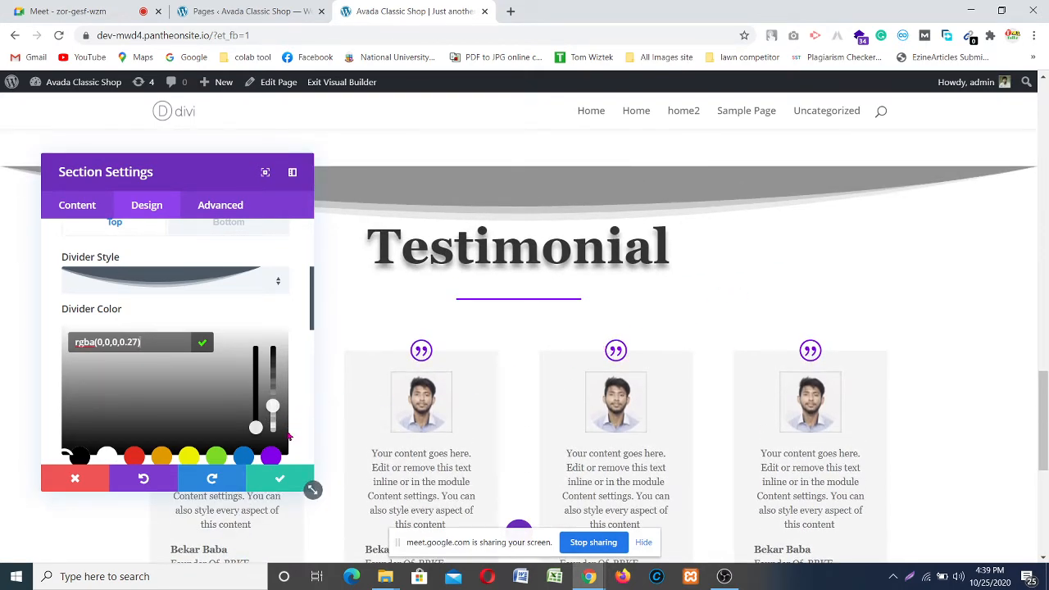
scroll(197, 329, "up", 2)
scroll(196, 329, "down", 1)
left_click(212, 291)
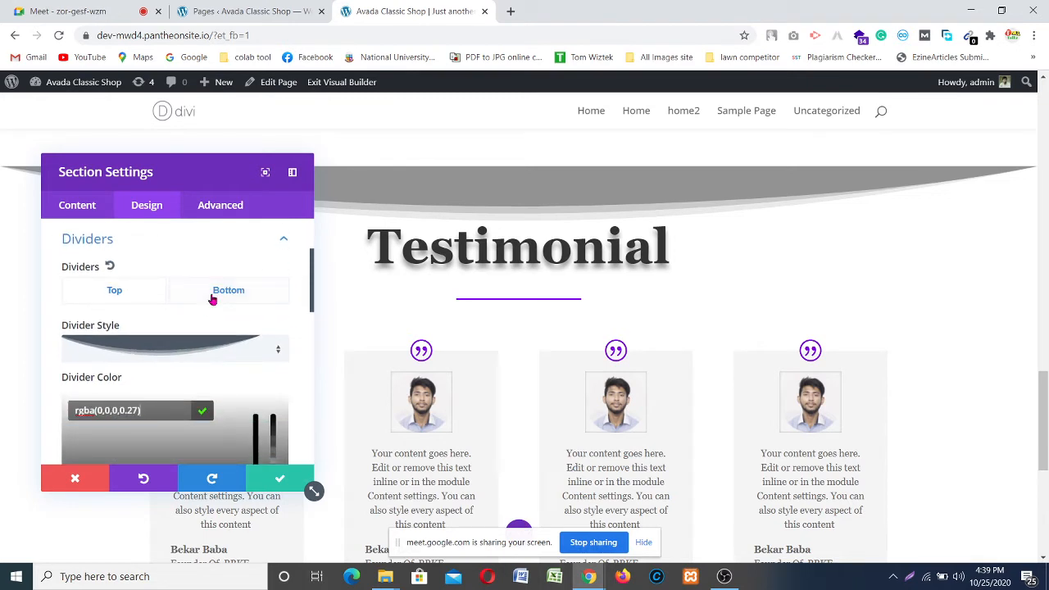
Step: Choose the dark curved shape as the bottom Divider Style
scroll(182, 329, "down", 2)
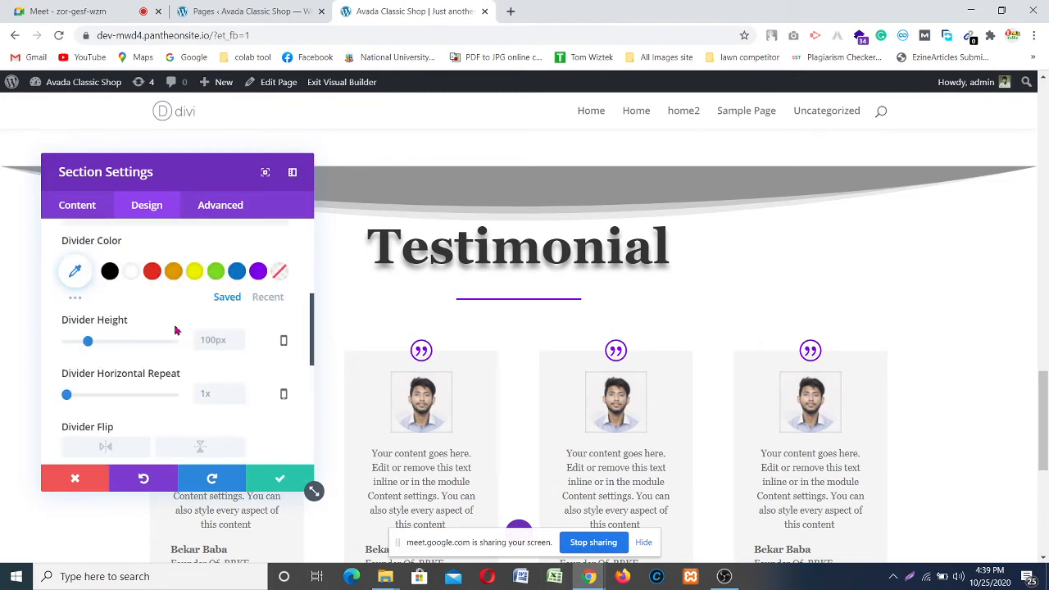
scroll(139, 344, "up", 2)
left_click(178, 349)
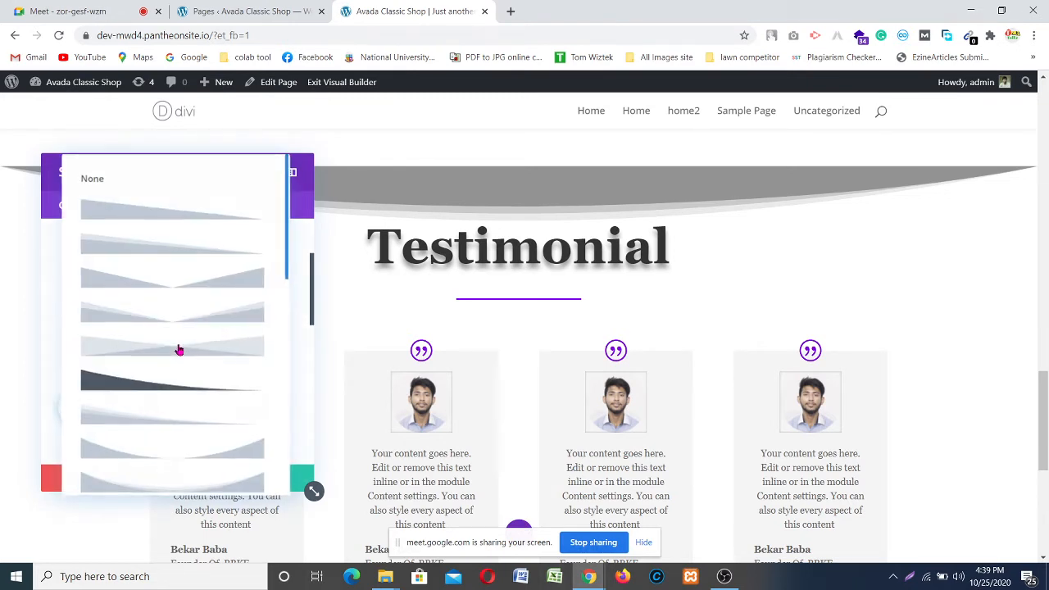
scroll(193, 307, "down", 1)
scroll(195, 306, "down", 1)
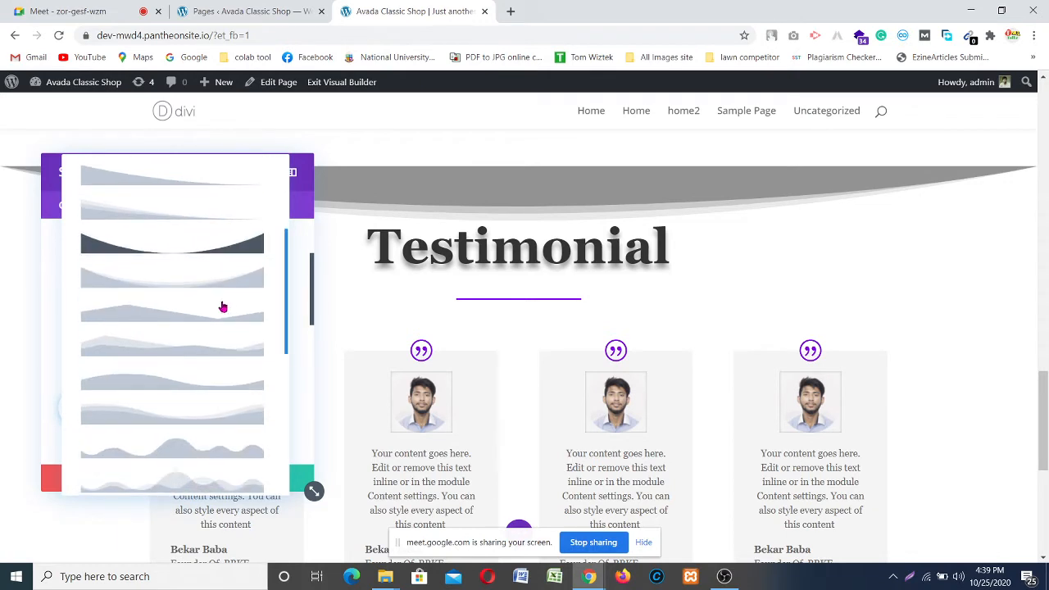
left_click(166, 254)
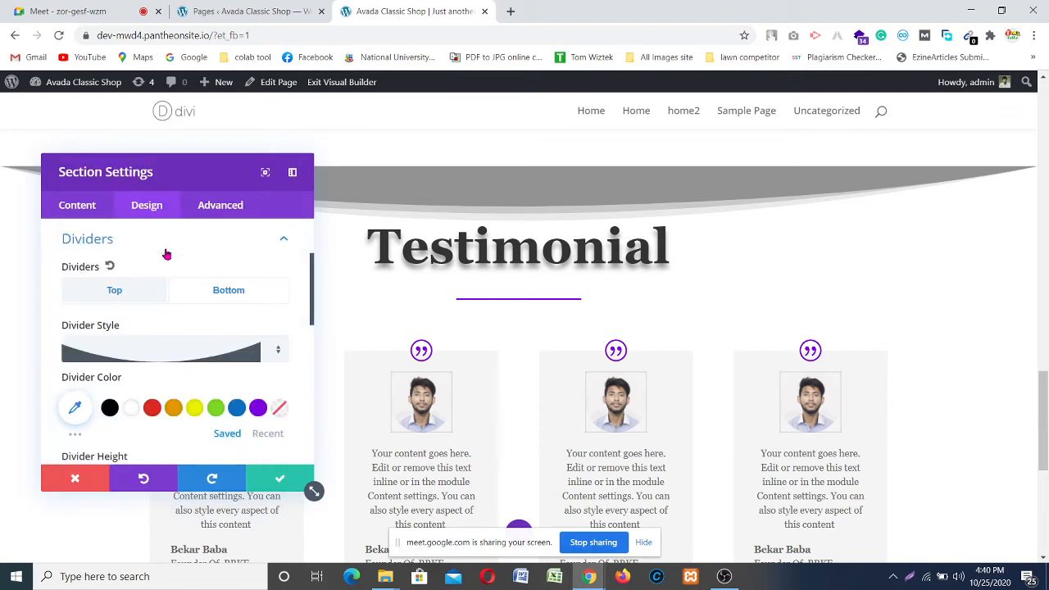
scroll(839, 303, "down", 3)
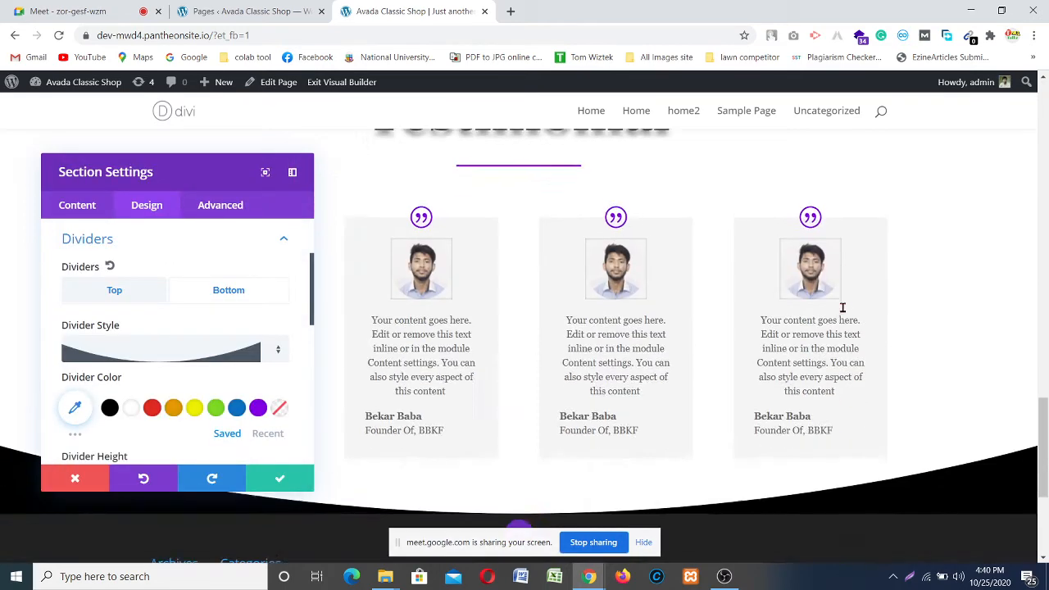
scroll(856, 343, "up", 1)
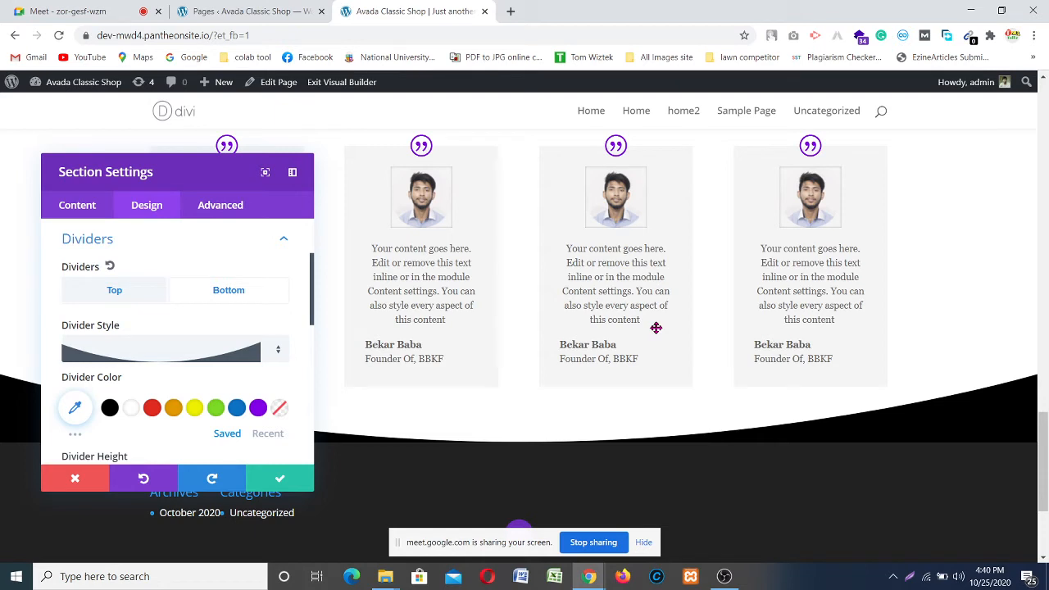
Step: Lower the bottom divider colour's opacity to rgba(0,0,0,0.78)
left_click(79, 404)
scroll(228, 372, "down", 2)
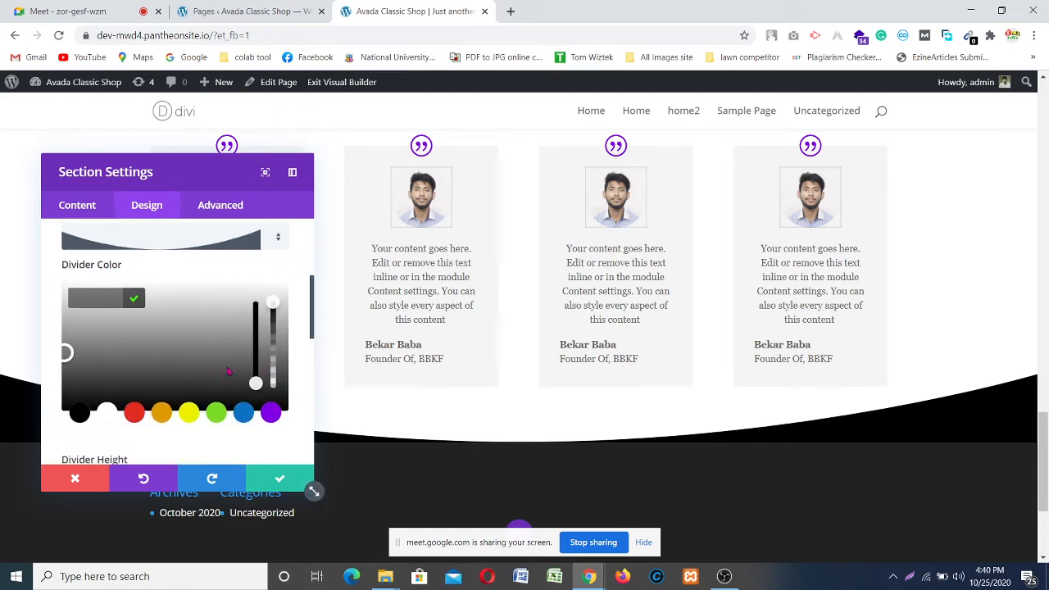
scroll(229, 371, "down", 1)
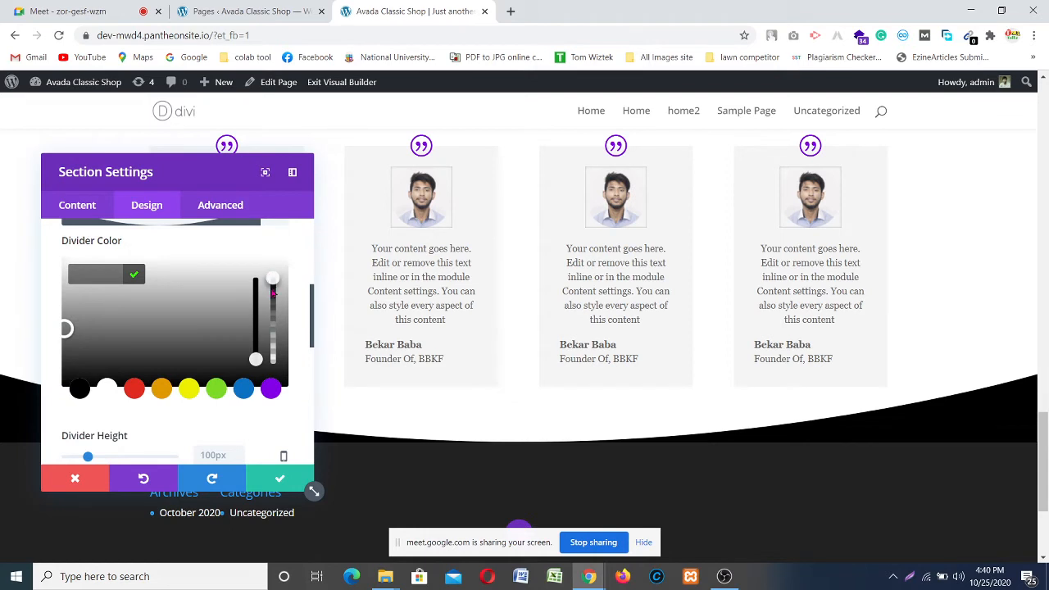
left_click(271, 283)
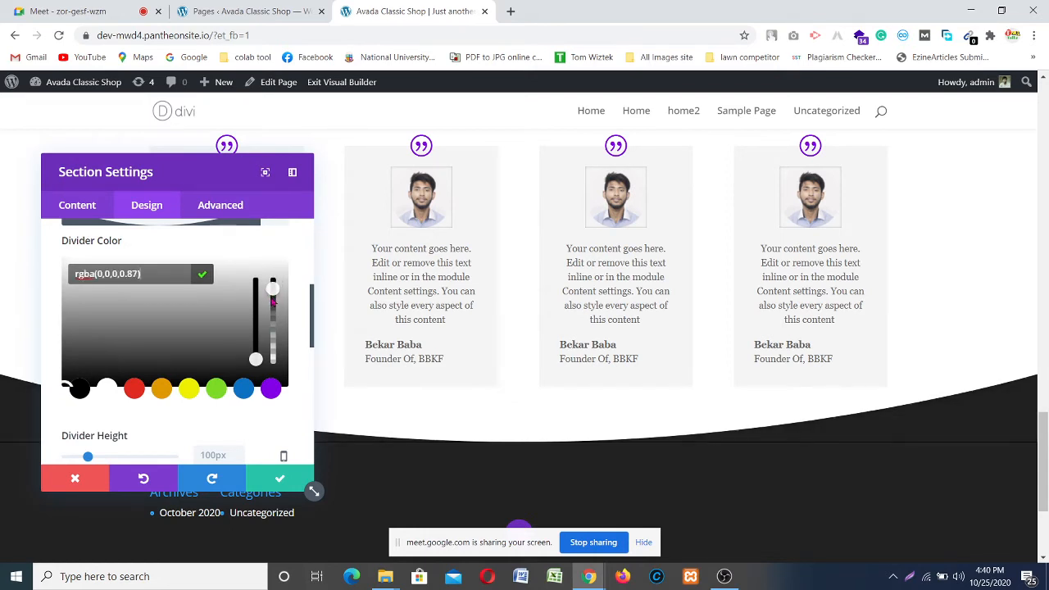
left_click(273, 292)
mouse_move(272, 303)
left_mouse_down()
mouse_move(275, 320)
mouse_move(280, 309)
left_mouse_up()
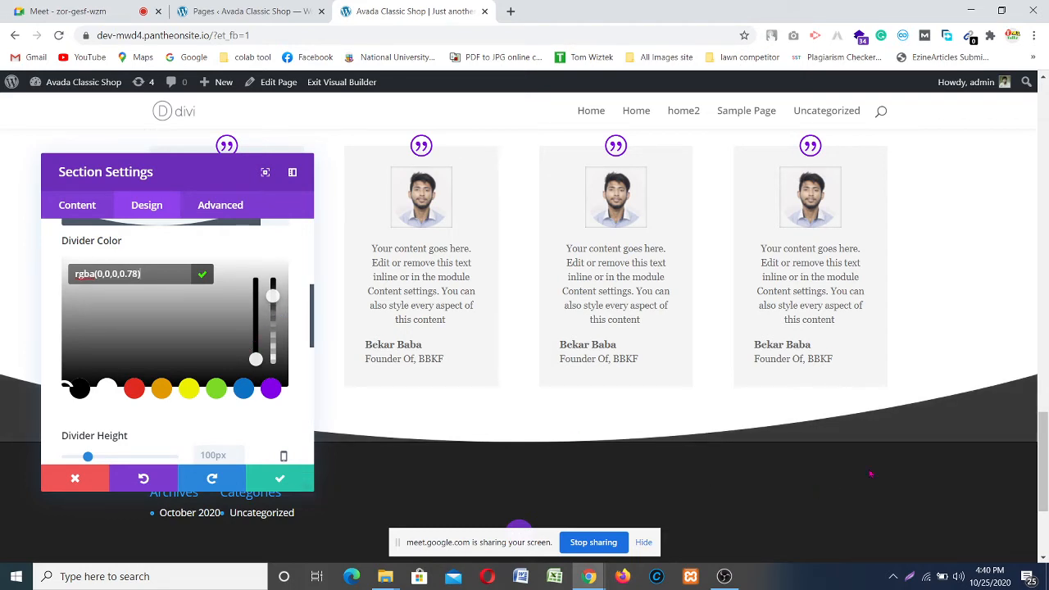
scroll(213, 407, "down", 1)
scroll(213, 407, "down", 2)
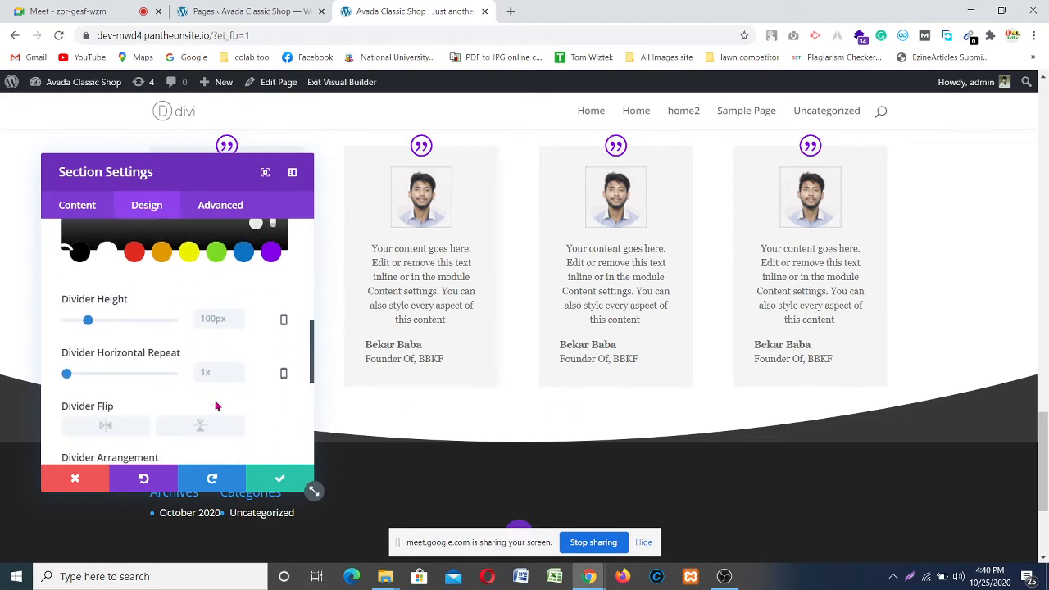
scroll(217, 410, "up", 1)
scroll(246, 409, "down", 3)
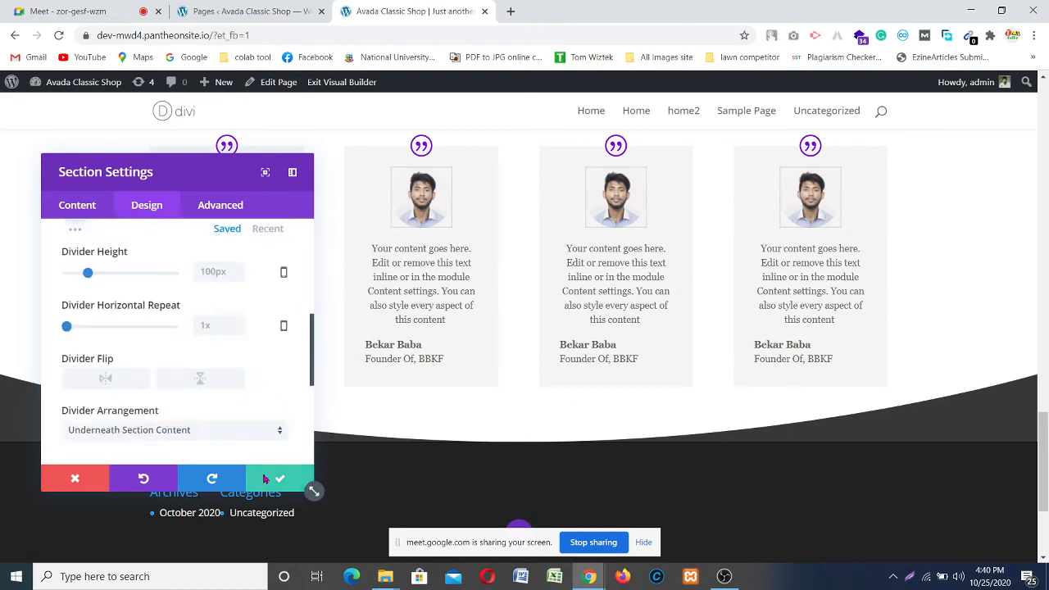
left_click(279, 478)
scroll(605, 420, "up", 6)
scroll(605, 421, "down", 6)
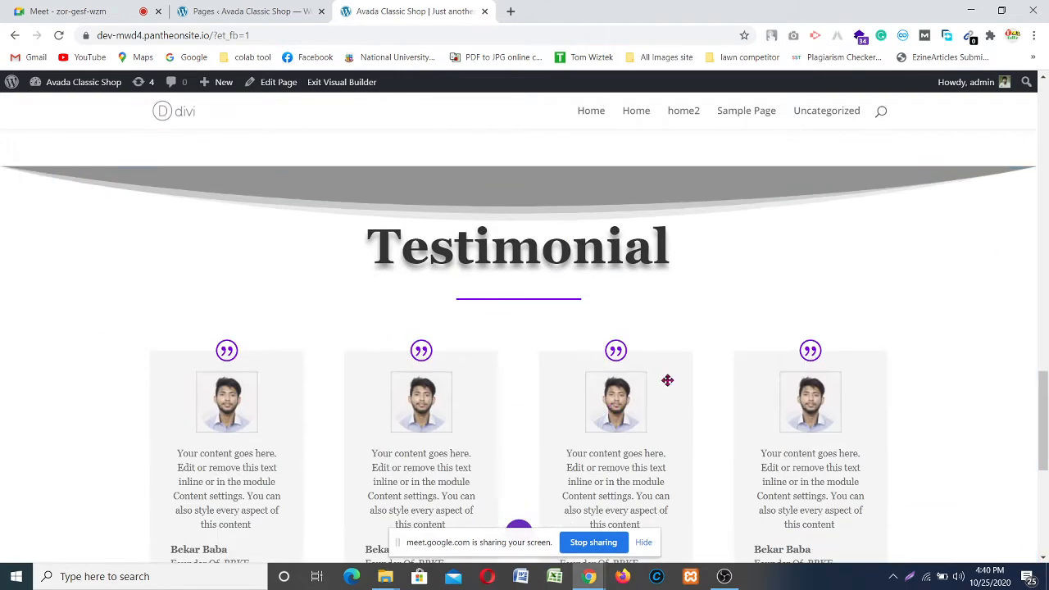
scroll(573, 328, "up", 2)
scroll(544, 326, "up", 10)
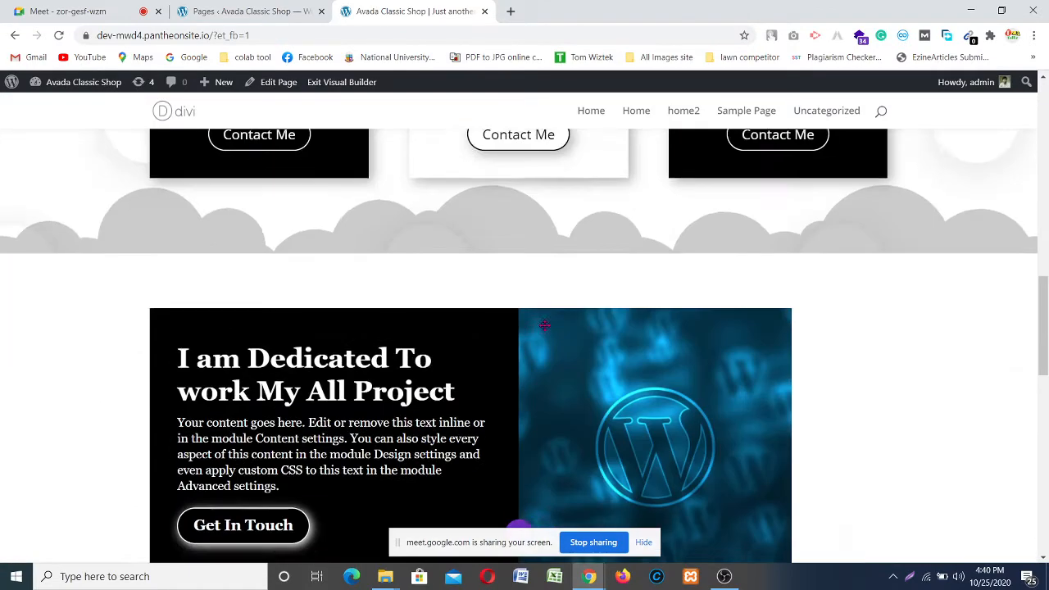
scroll(544, 326, "down", 15)
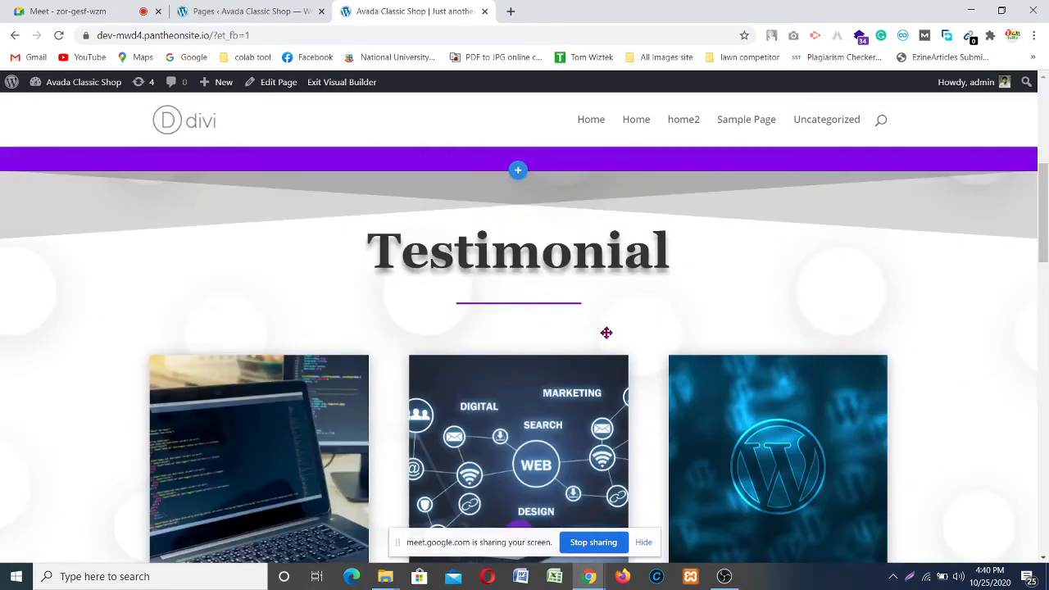
scroll(611, 334, "up", 15)
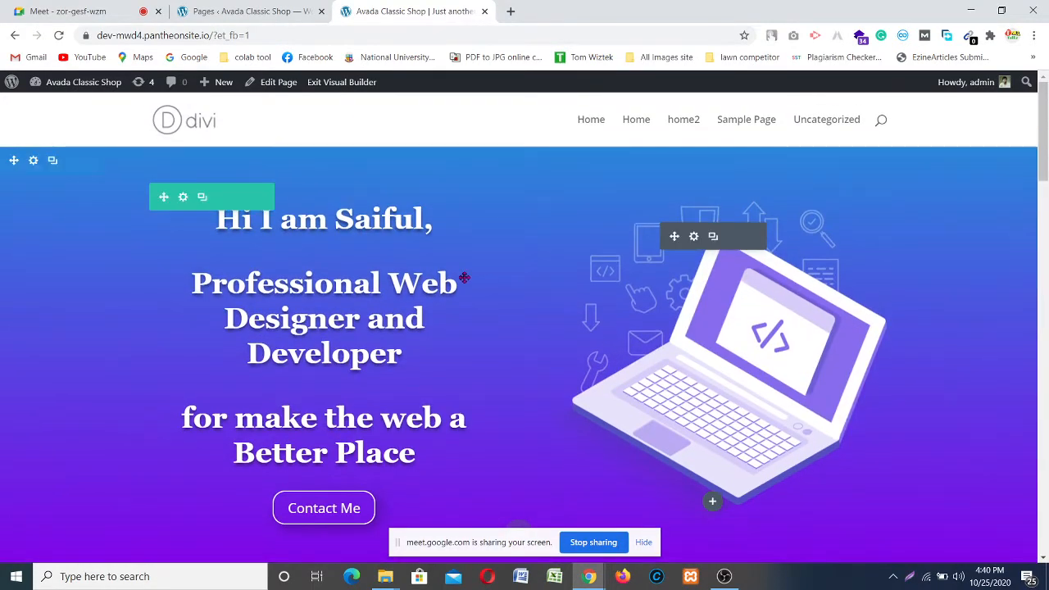
scroll(461, 278, "down", 6)
scroll(638, 227, "down", 10)
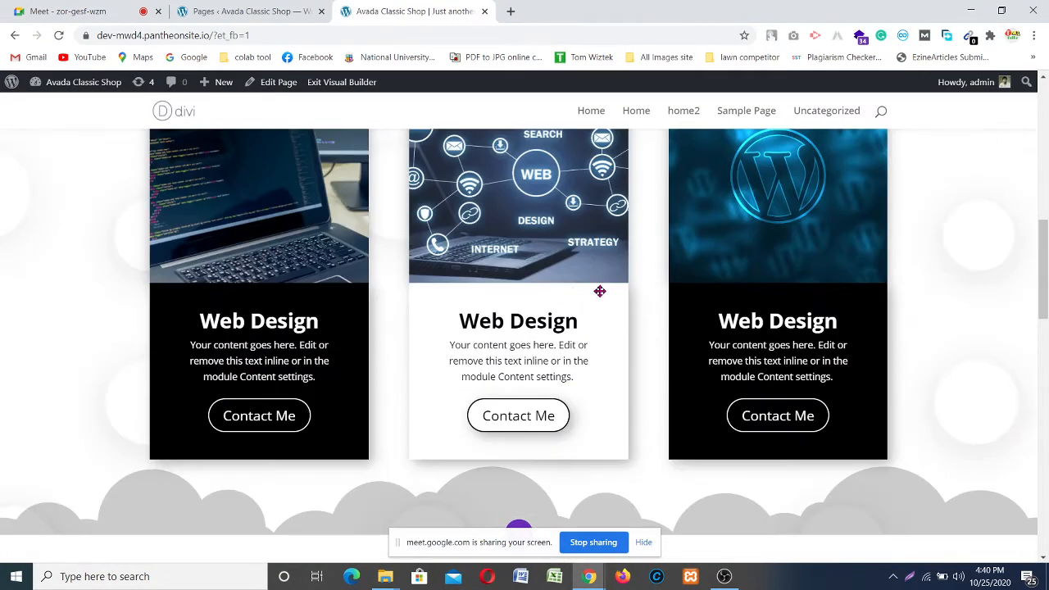
scroll(459, 352, "down", 8)
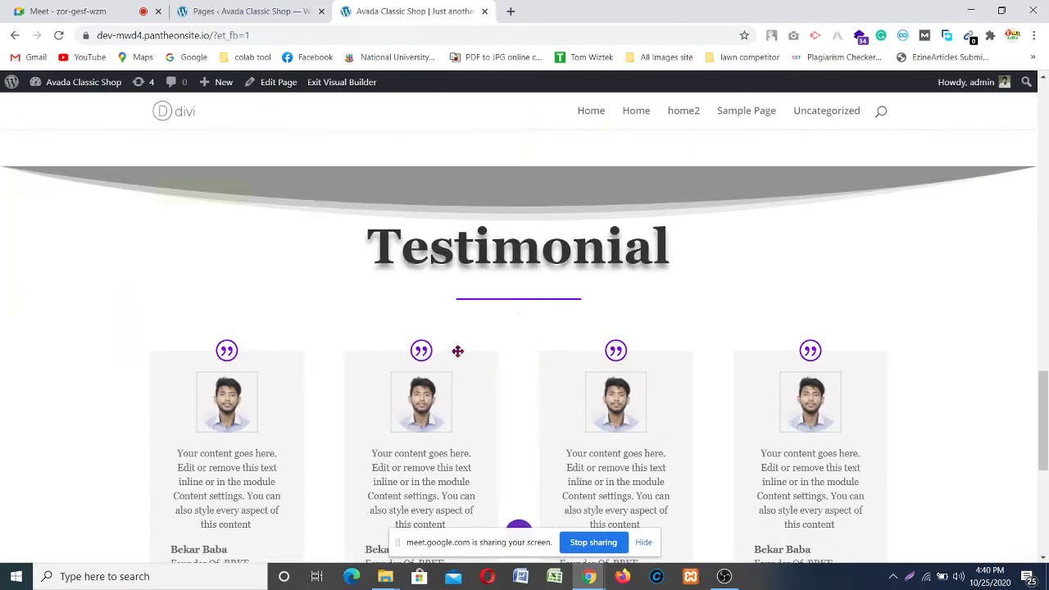
scroll(502, 375, "up", 8)
scroll(502, 374, "up", 15)
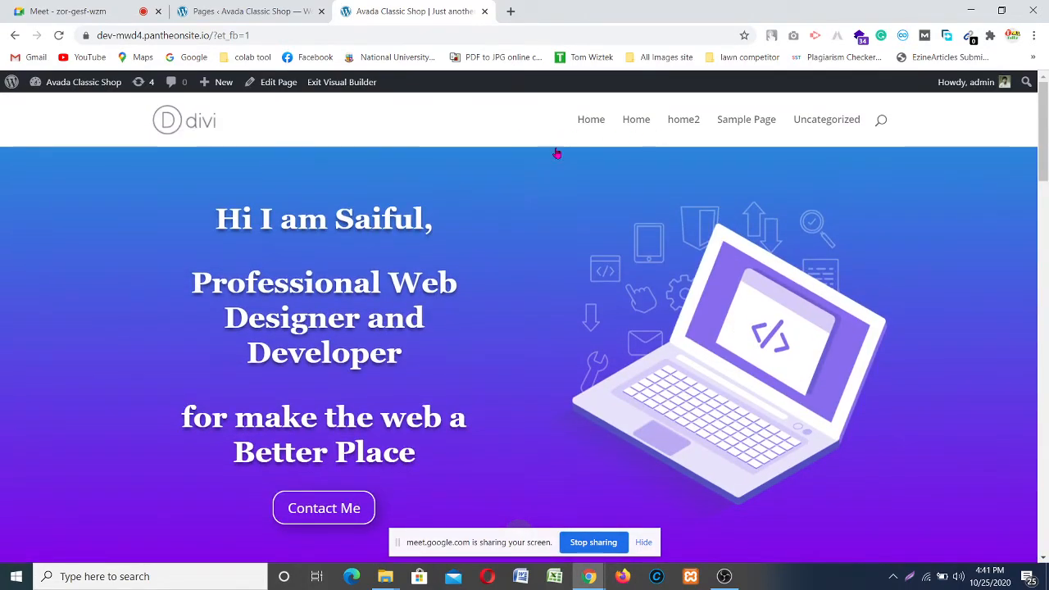
scroll(368, 404, "down", 2)
scroll(368, 404, "down", 12)
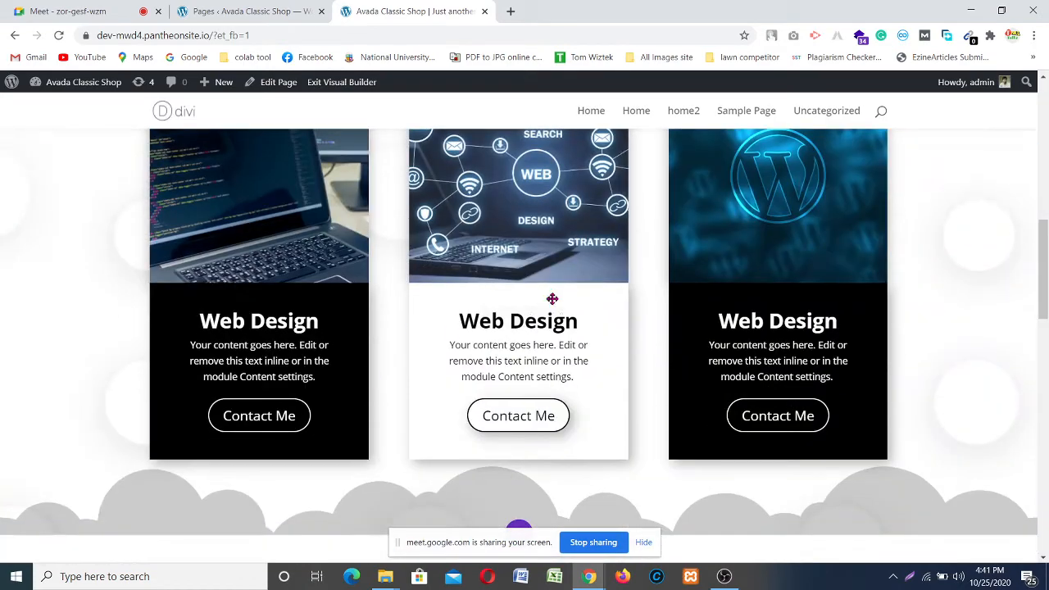
scroll(494, 325, "down", 3)
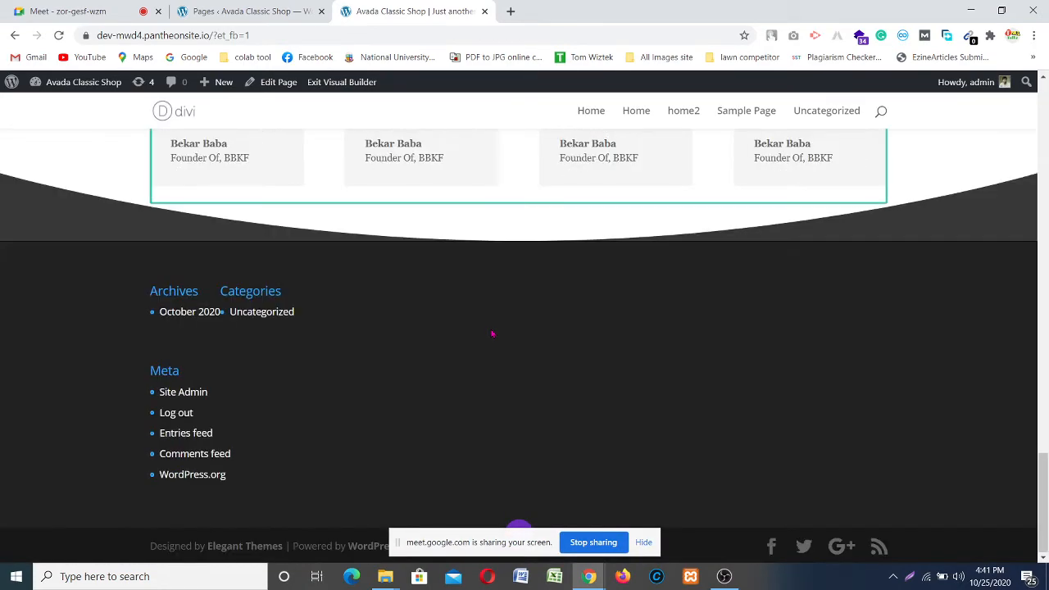
scroll(492, 333, "up", 3)
scroll(492, 332, "up", 1)
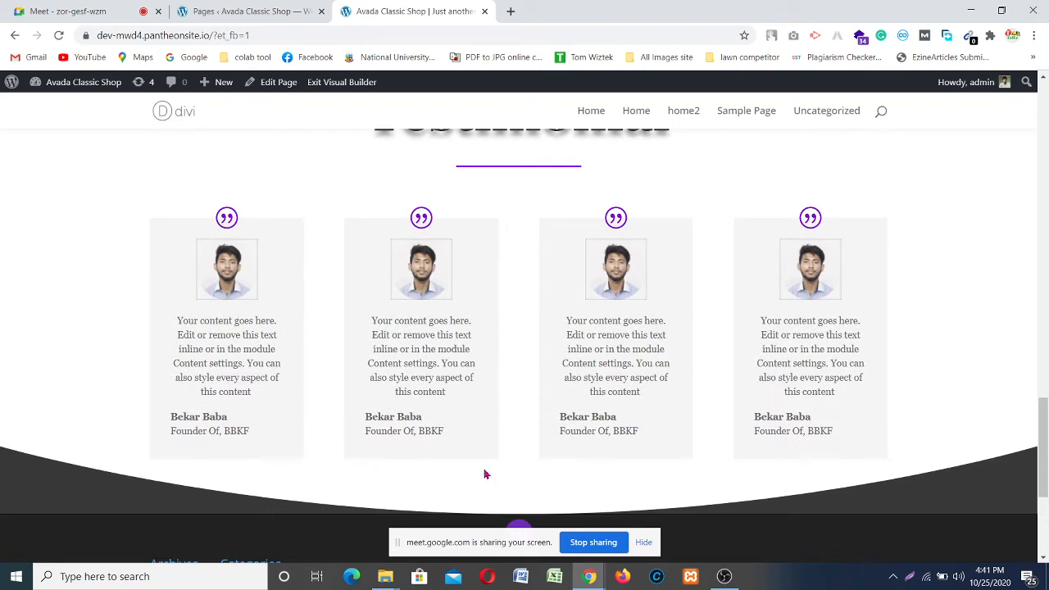
left_click_drag(449, 534, 118, 575)
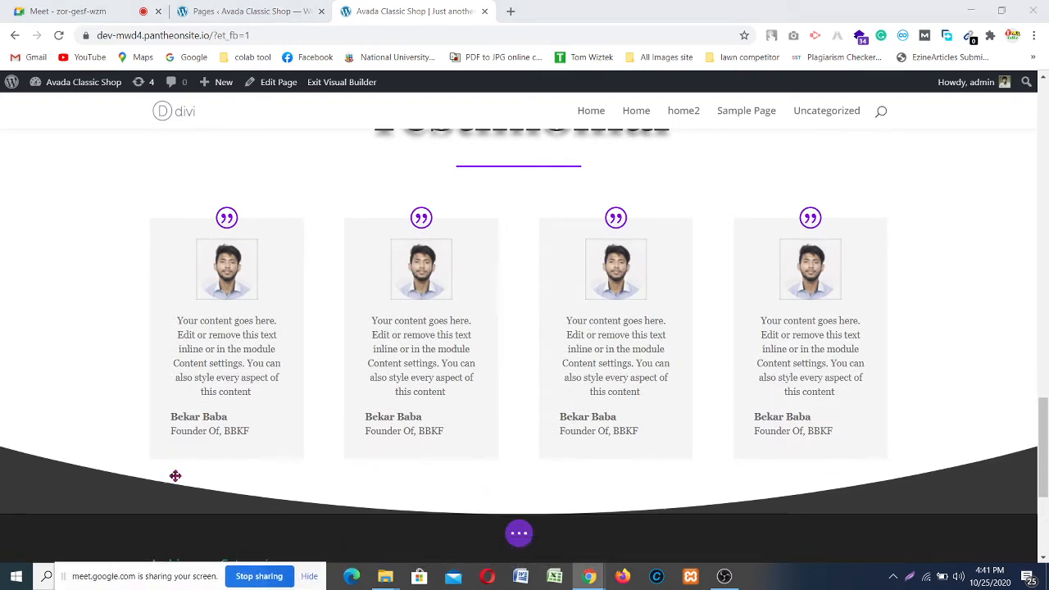
mouse_move(194, 449)
scroll(195, 449, "up", 3)
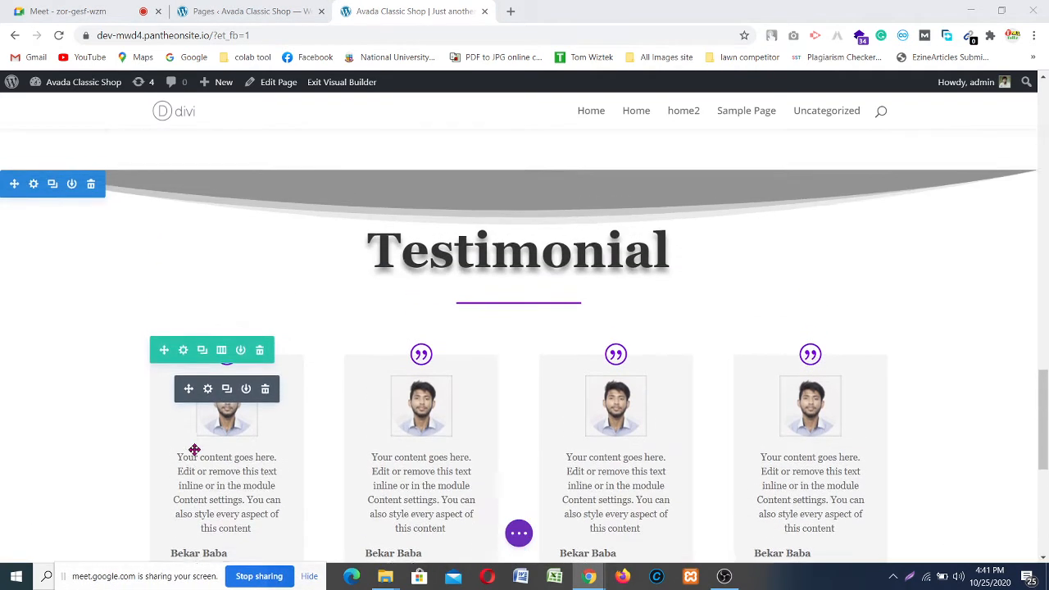
scroll(194, 449, "down", 1)
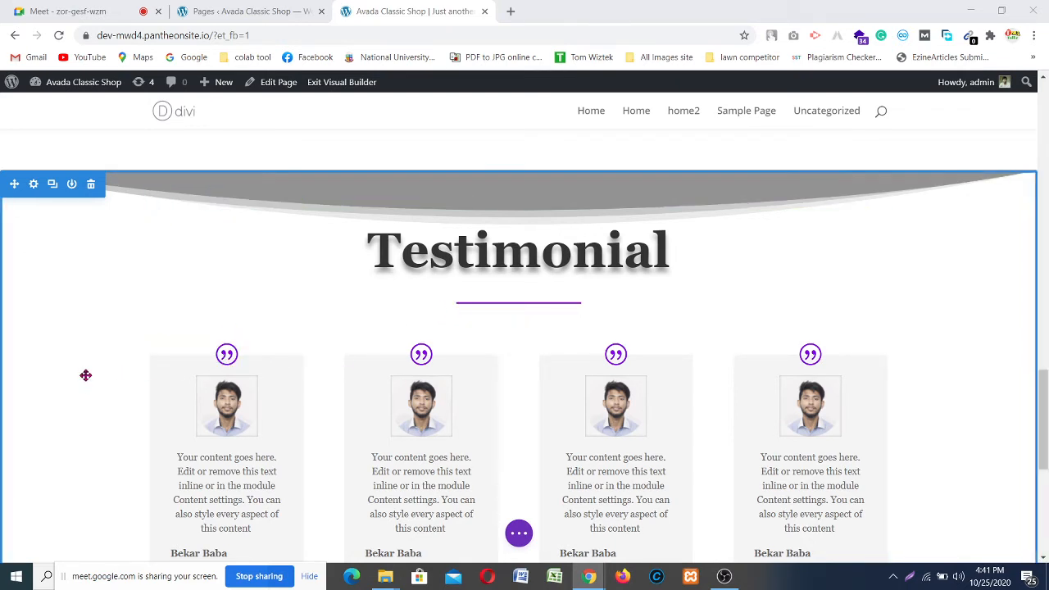
scroll(85, 375, "up", 1)
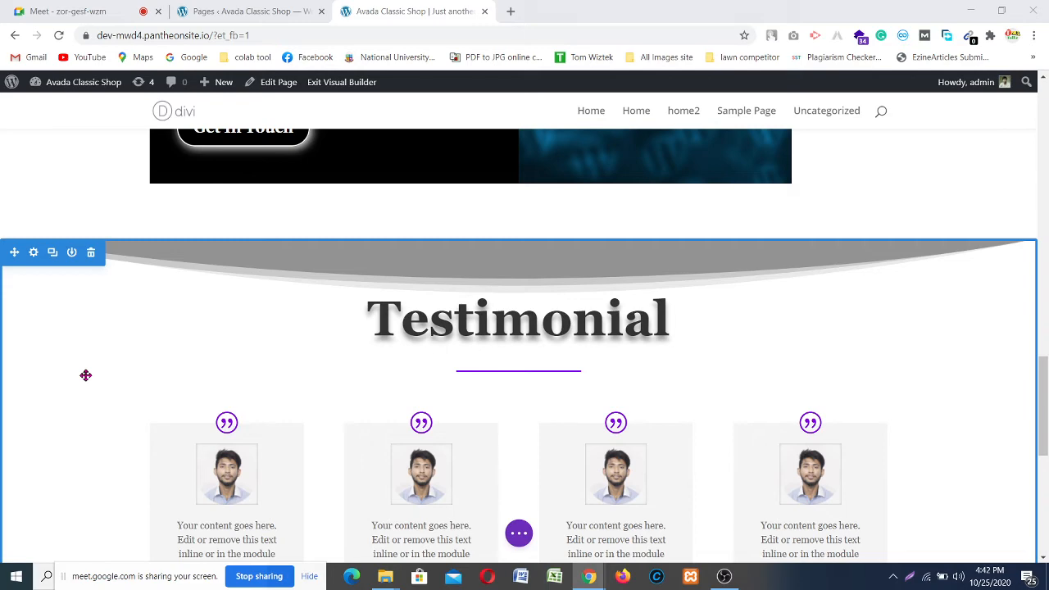
Step: Scroll up and down the page to review the Testimonial section and its dividers
scroll(85, 375, "up", 1)
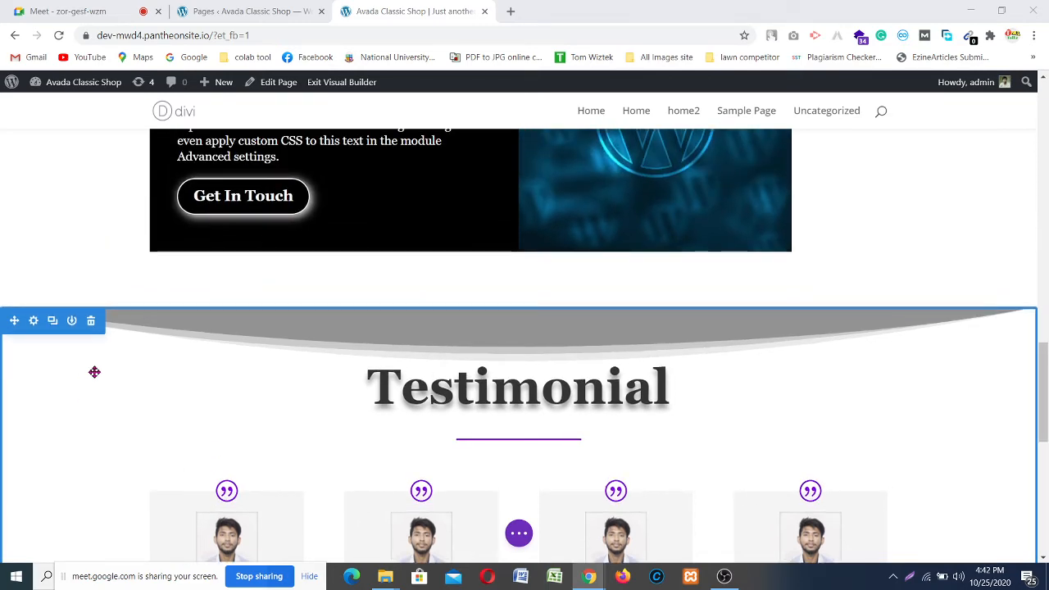
scroll(87, 375, "up", 2)
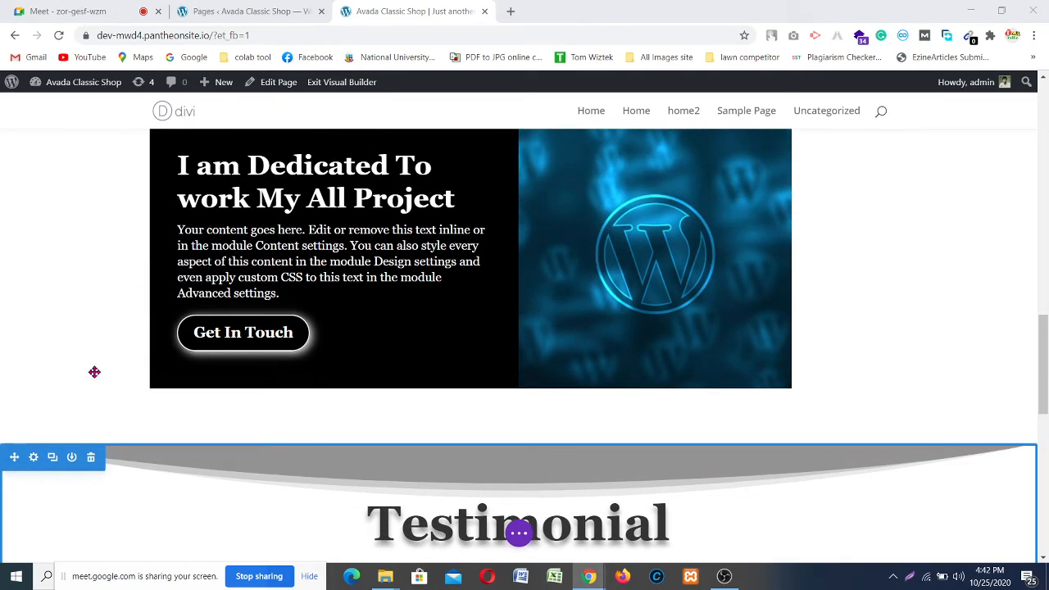
scroll(94, 372, "down", 5)
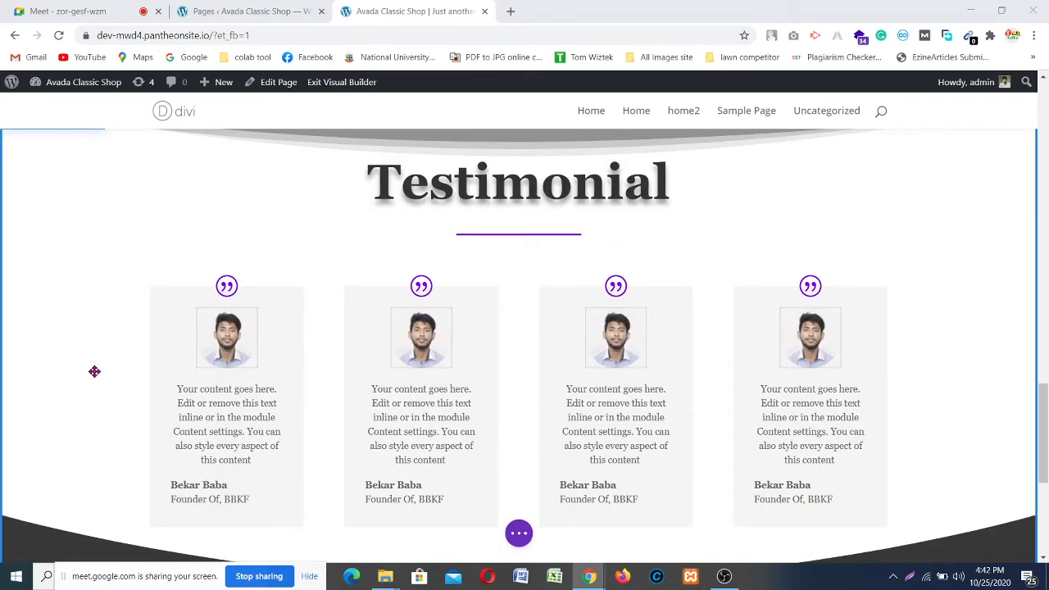
scroll(94, 371, "up", 9)
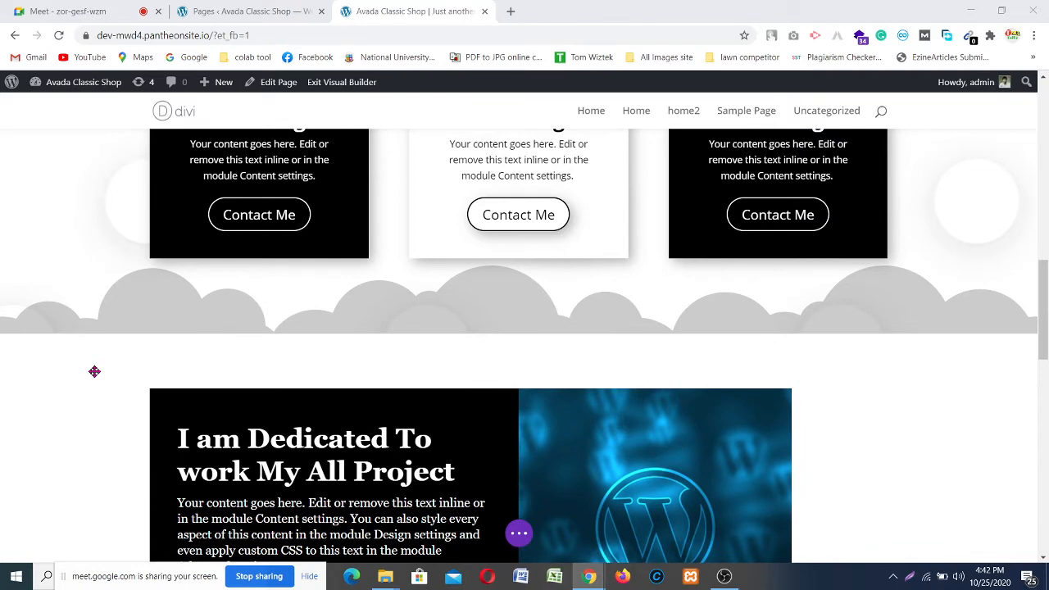
scroll(94, 372, "up", 4)
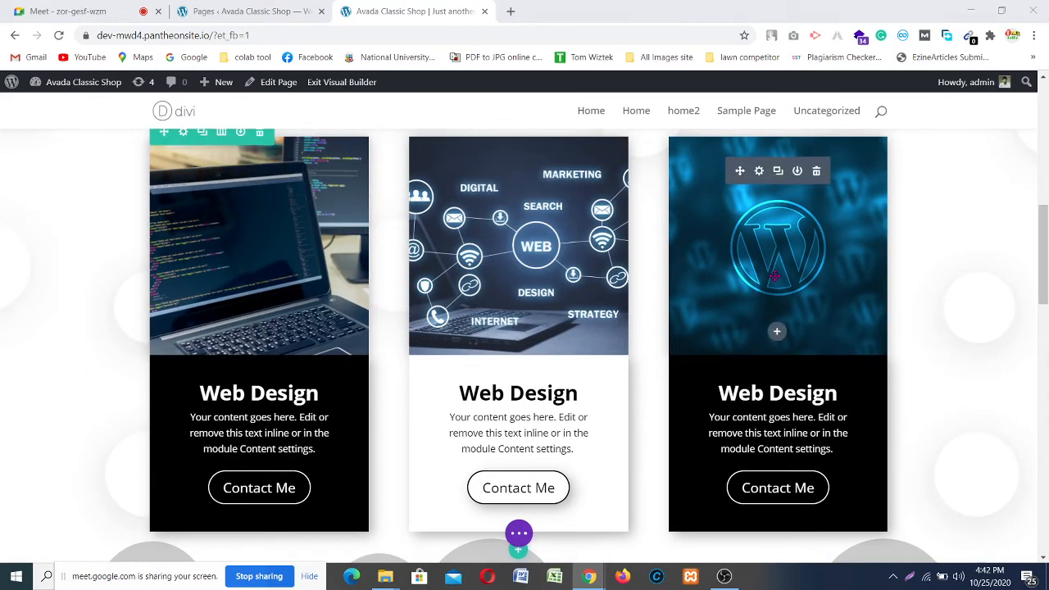
scroll(451, 264, "up", 5)
scroll(451, 264, "up", 4)
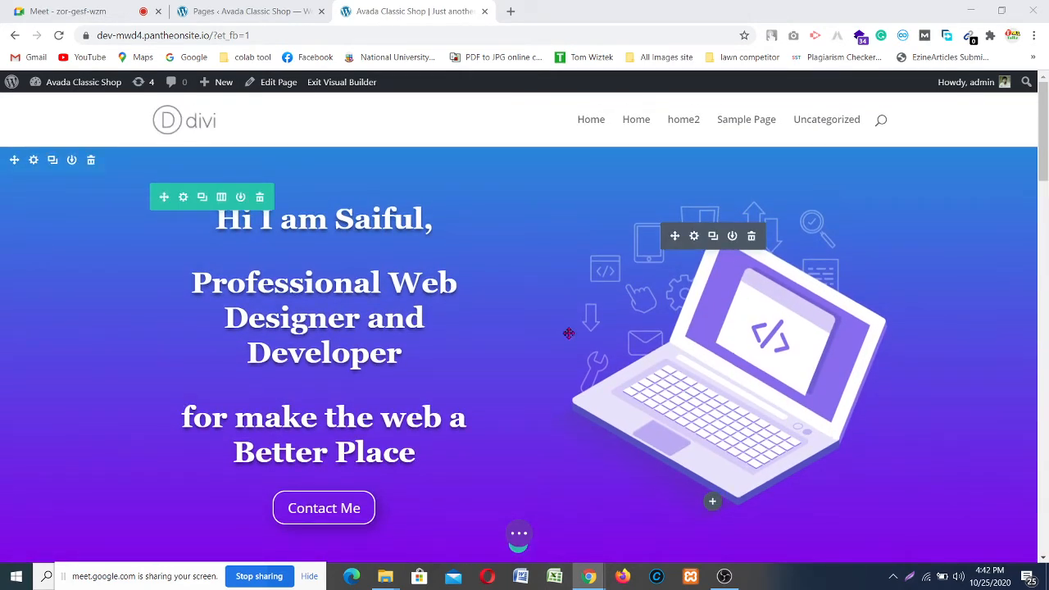
scroll(184, 288, "down", 3)
scroll(185, 288, "down", 10)
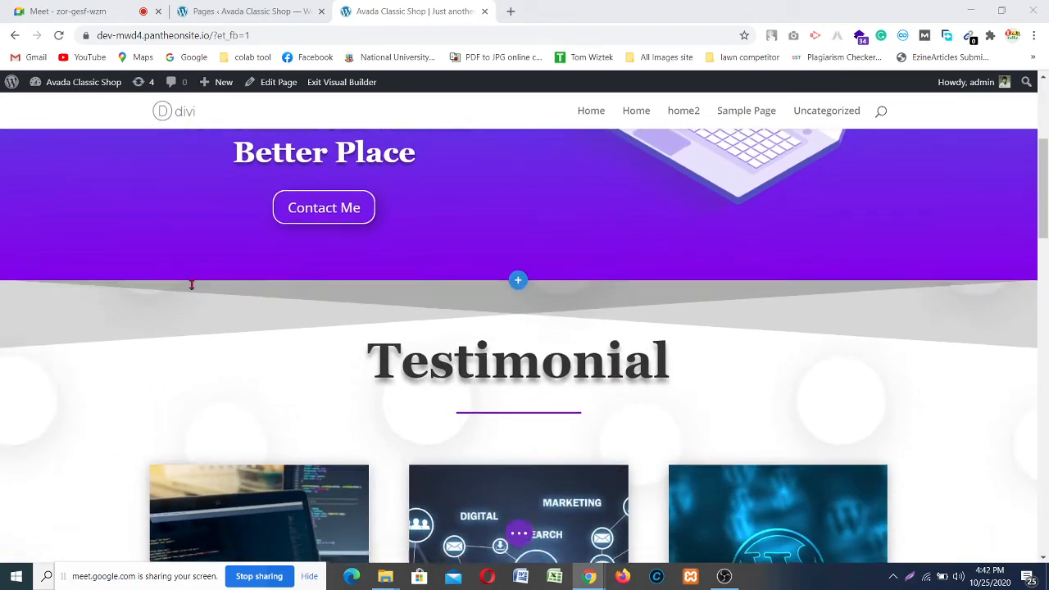
scroll(227, 252, "down", 5)
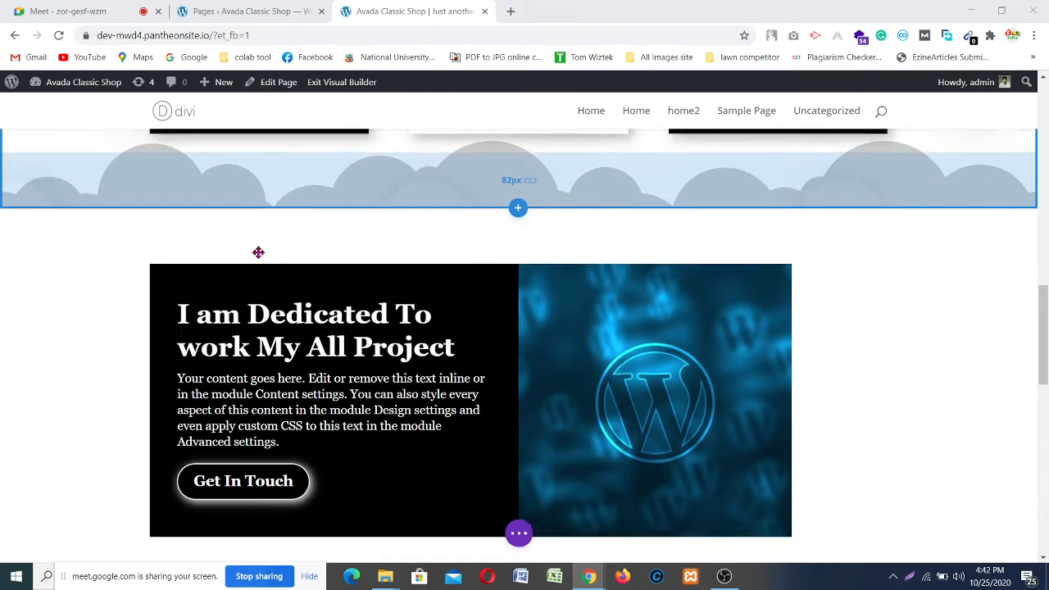
scroll(547, 300, "down", 5)
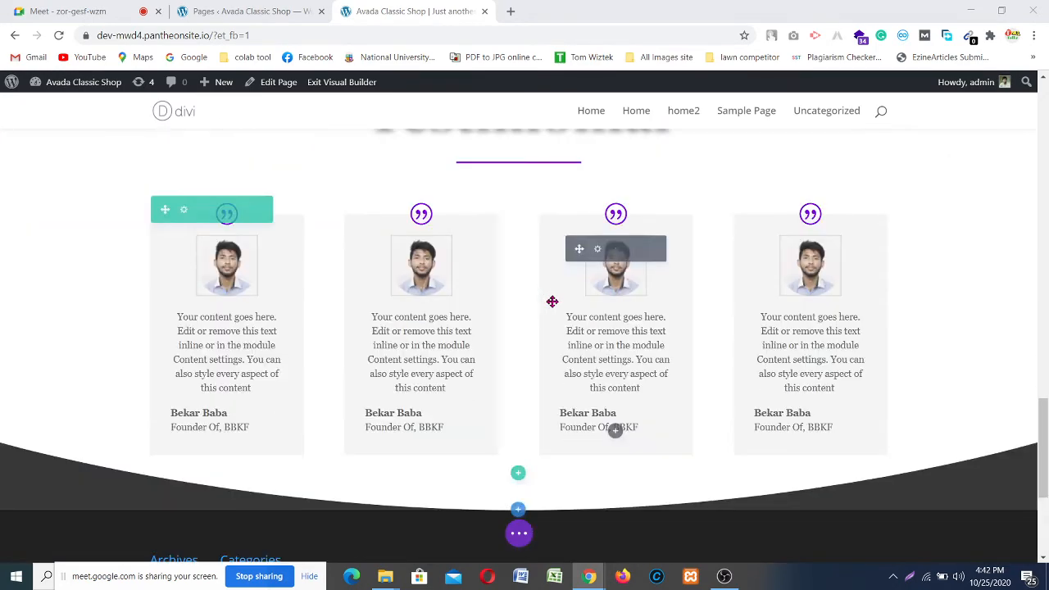
scroll(553, 301, "up", 3)
scroll(552, 301, "up", 8)
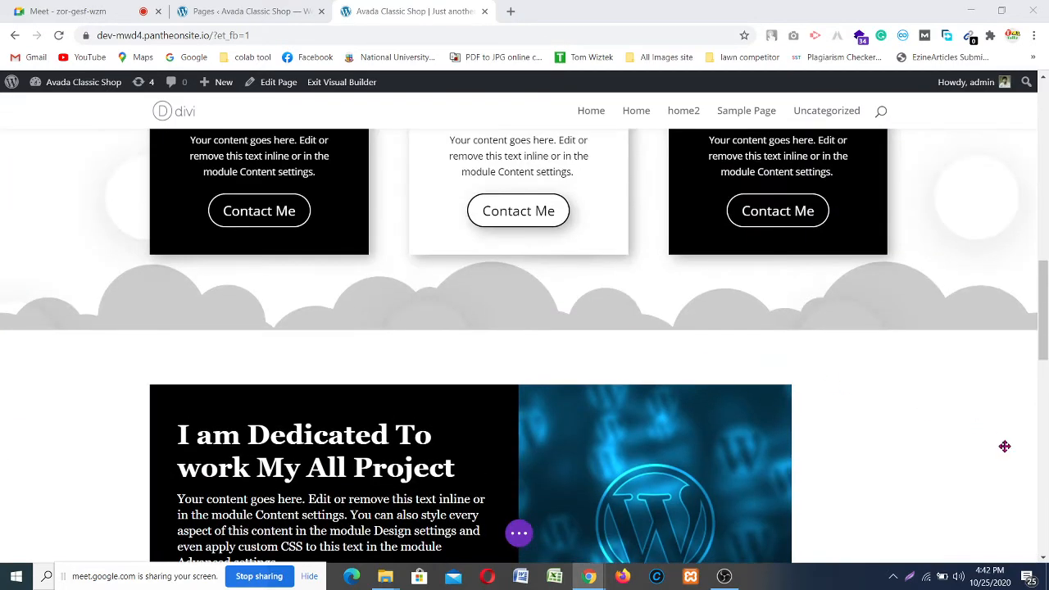
scroll(975, 434, "down", 4)
scroll(607, 379, "down", 4)
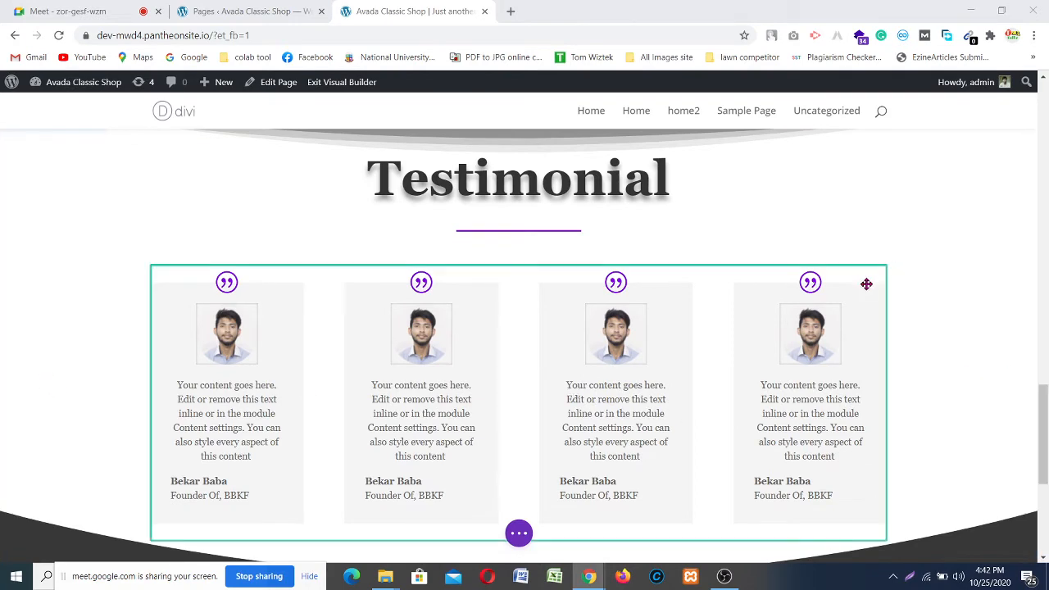
scroll(866, 283, "up", 3)
scroll(866, 283, "up", 4)
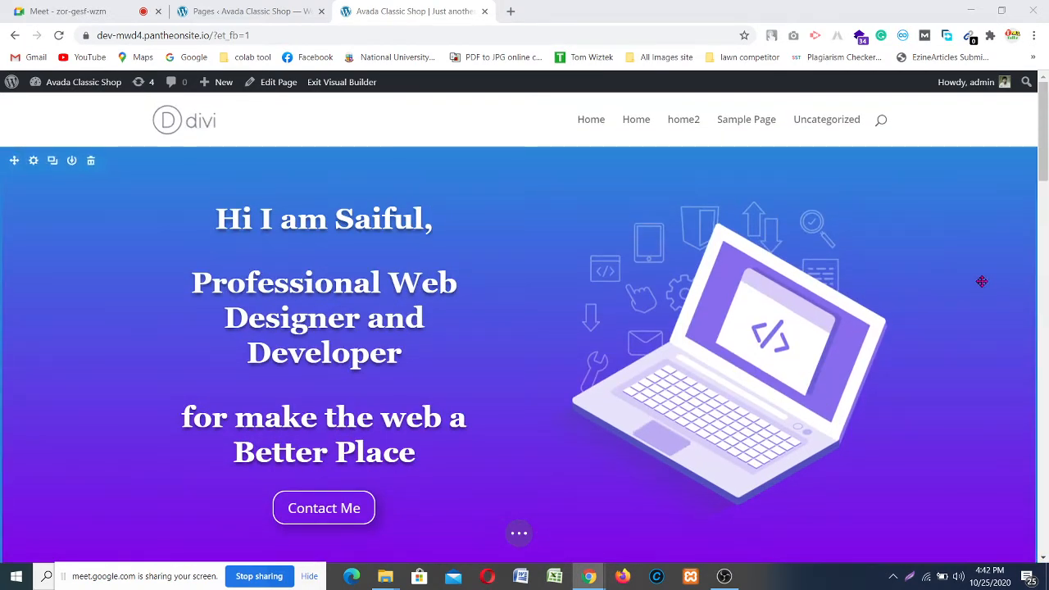
scroll(960, 314, "down", 12)
scroll(581, 475, "down", 8)
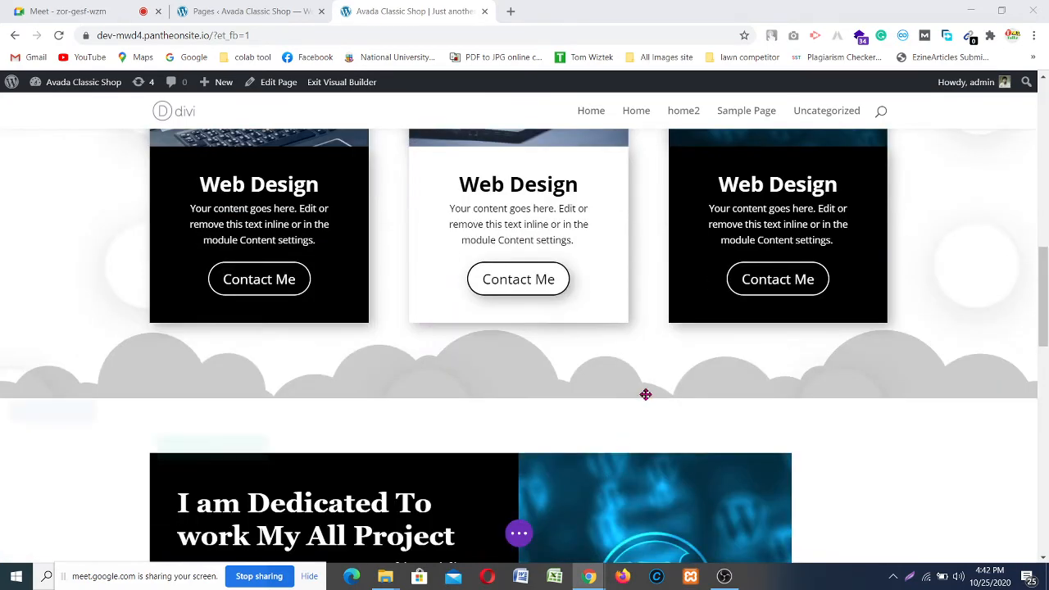
scroll(827, 460, "down", 6)
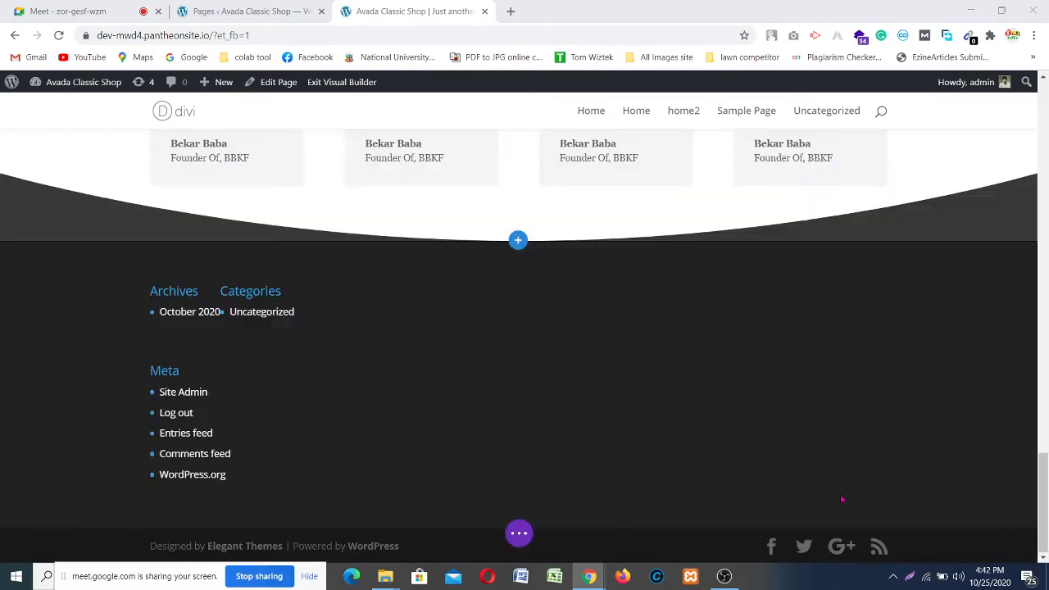
scroll(755, 404, "up", 4)
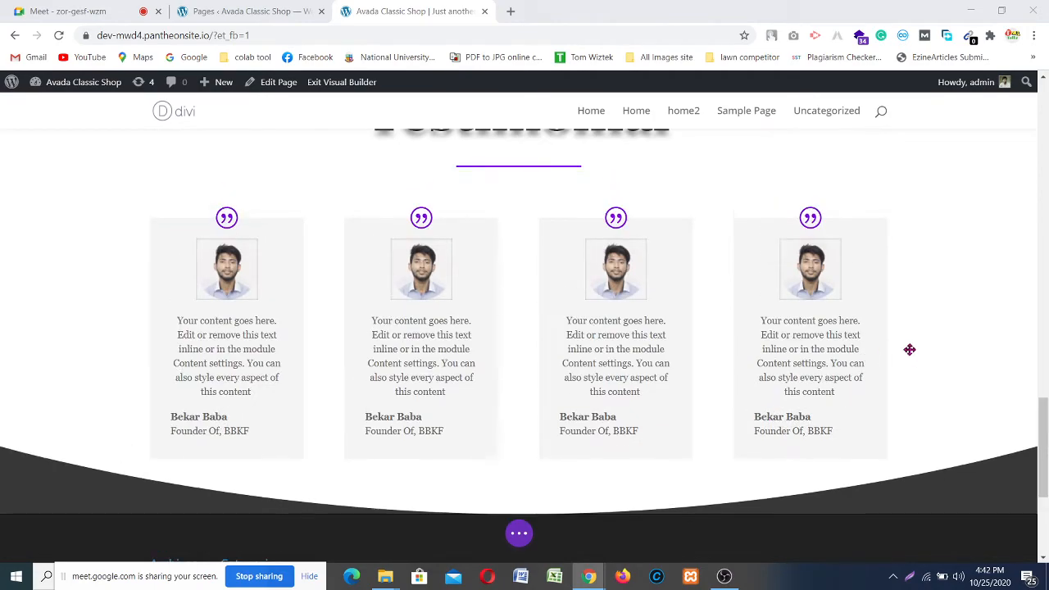
scroll(908, 349, "down", 2)
scroll(224, 227, "down", 2)
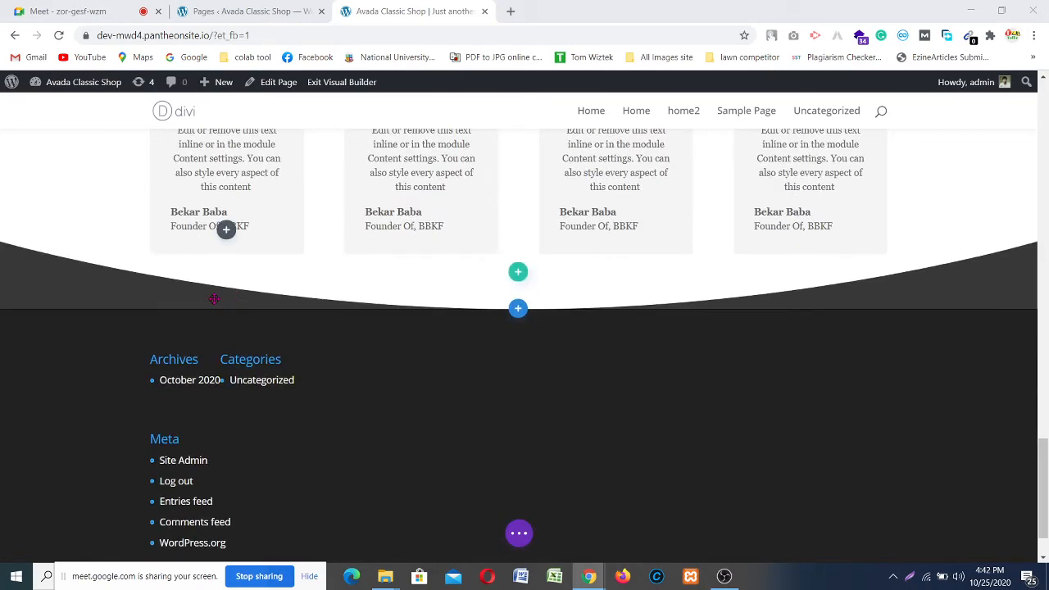
scroll(287, 317, "up", 5)
scroll(287, 317, "up", 10)
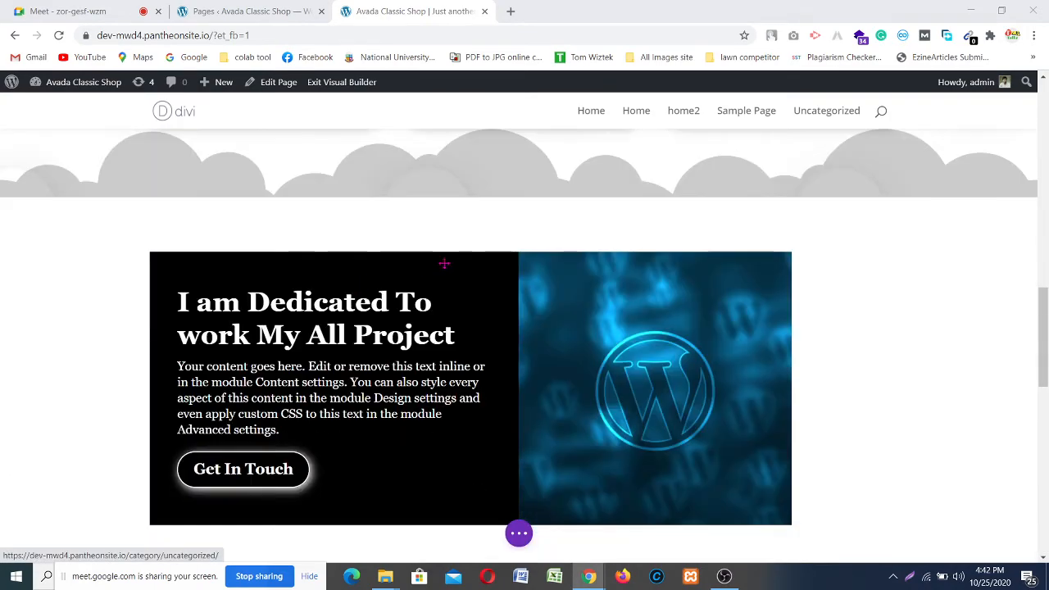
scroll(467, 262, "down", 6)
scroll(467, 262, "up", 3)
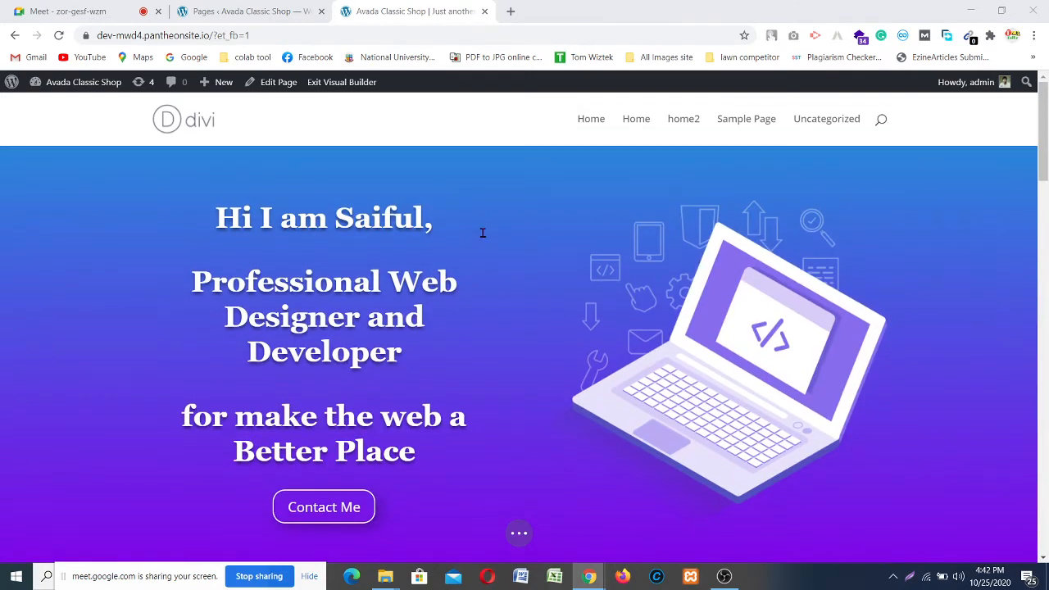
scroll(485, 223, "down", 10)
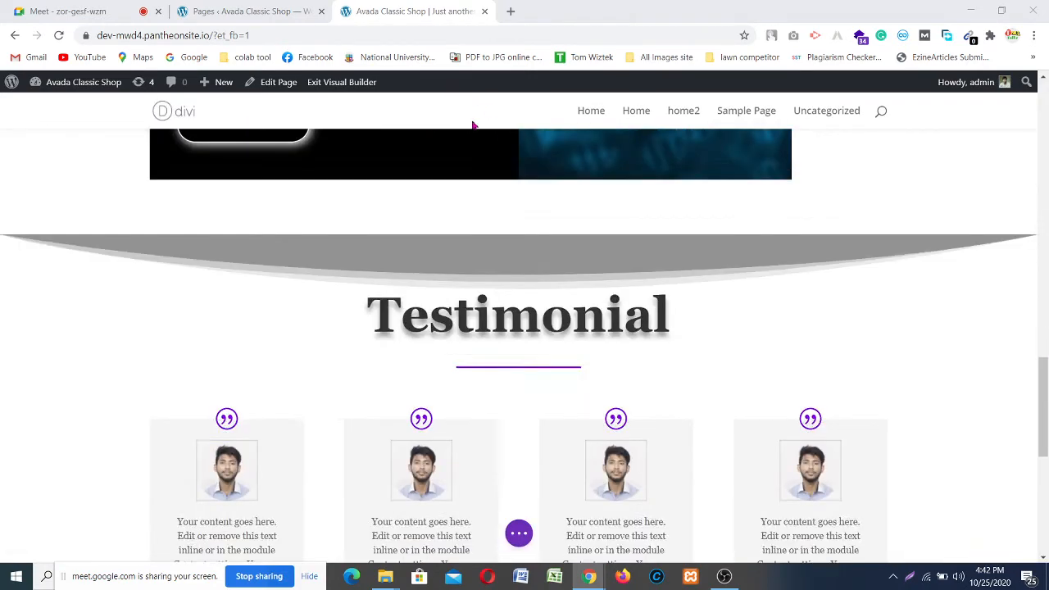
scroll(710, 435, "down", 4)
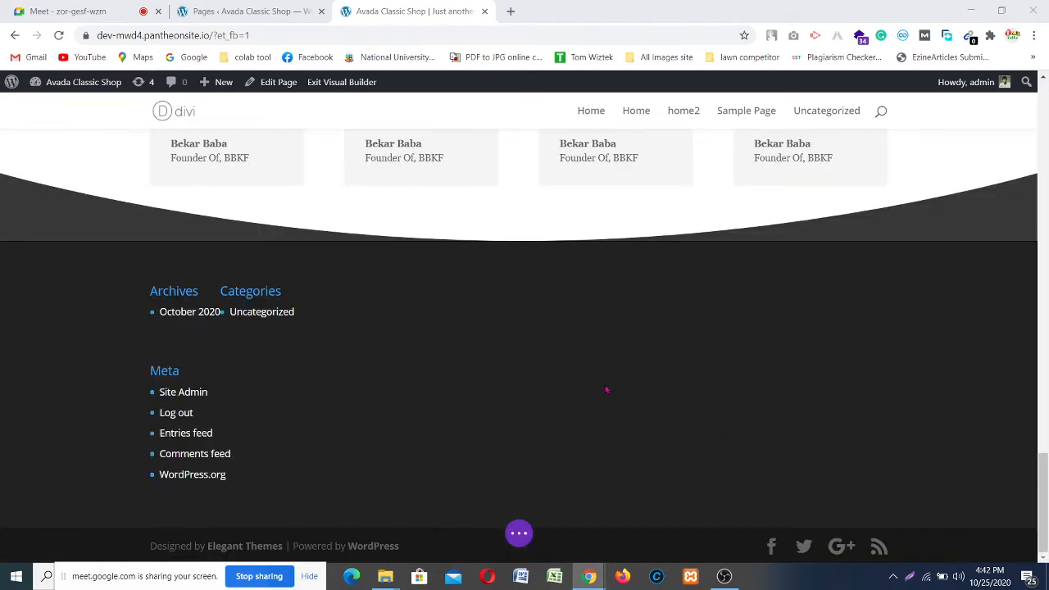
Step: Save the page from the Divi bottom builder bar
left_click(524, 538)
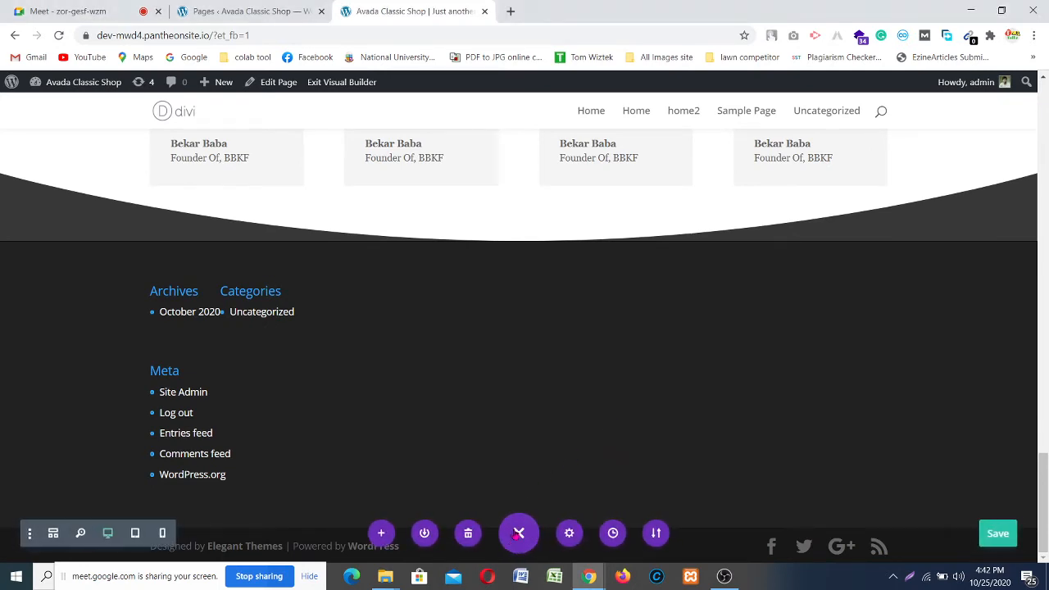
left_click(523, 538)
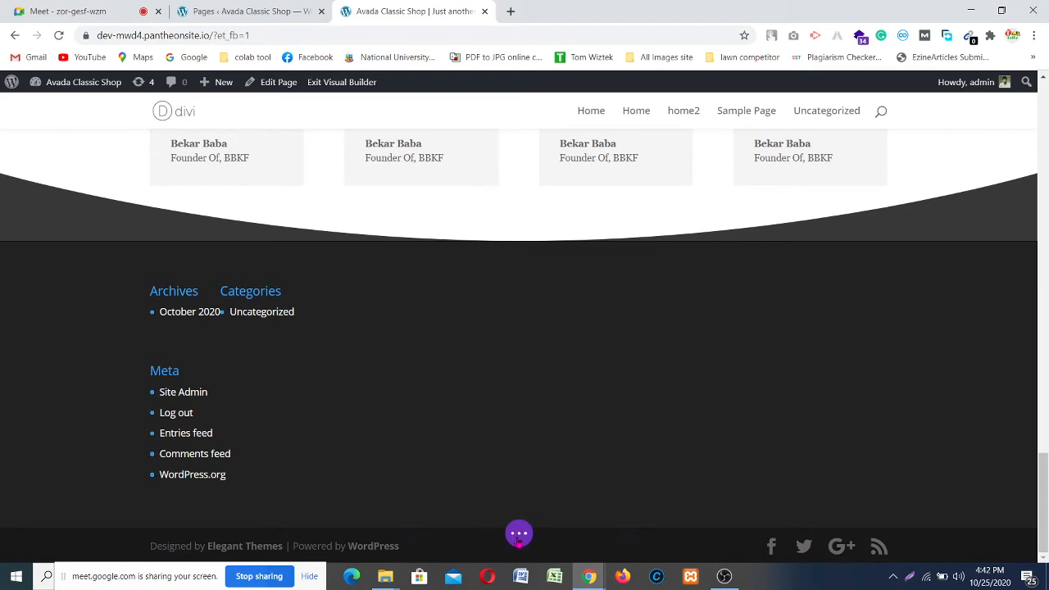
left_click(519, 534)
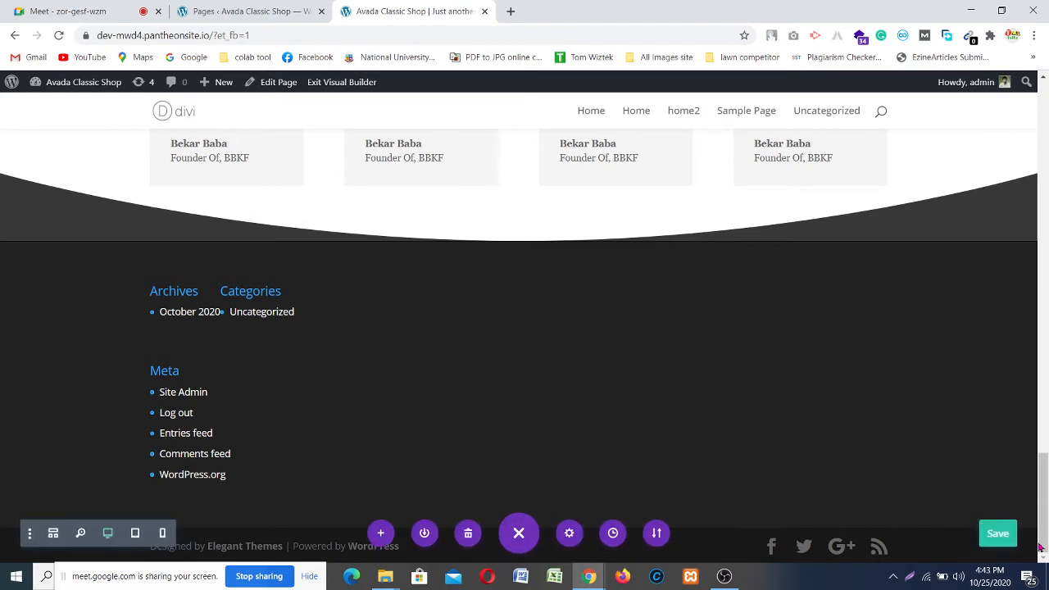
left_click(999, 535)
Step: Reopen the Divi page settings bar and scroll from the hero down to the Testimonial cards
left_click(516, 533)
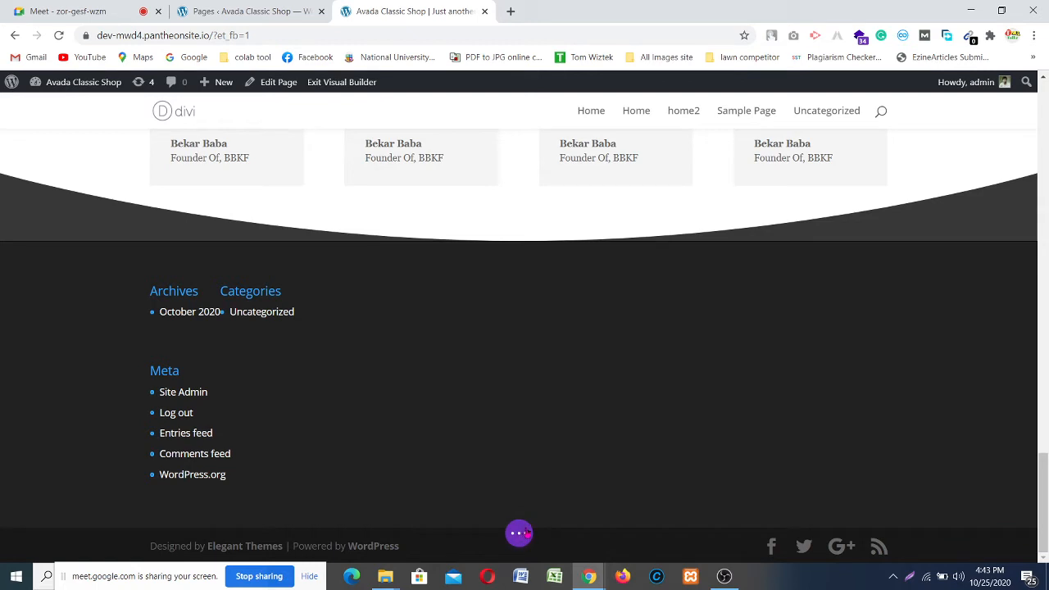
left_click(518, 534)
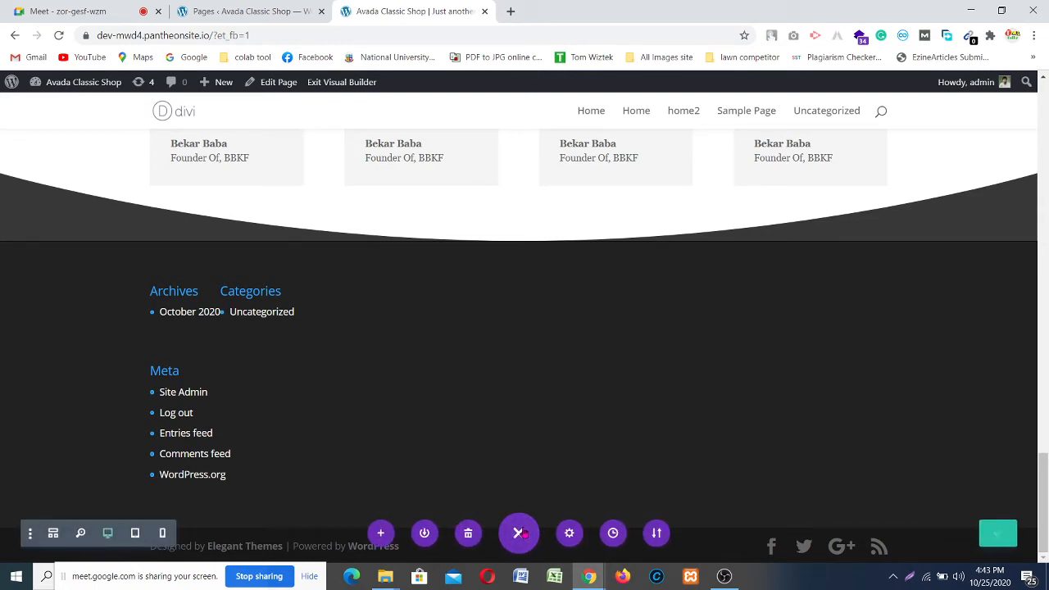
scroll(377, 365, "up", 20)
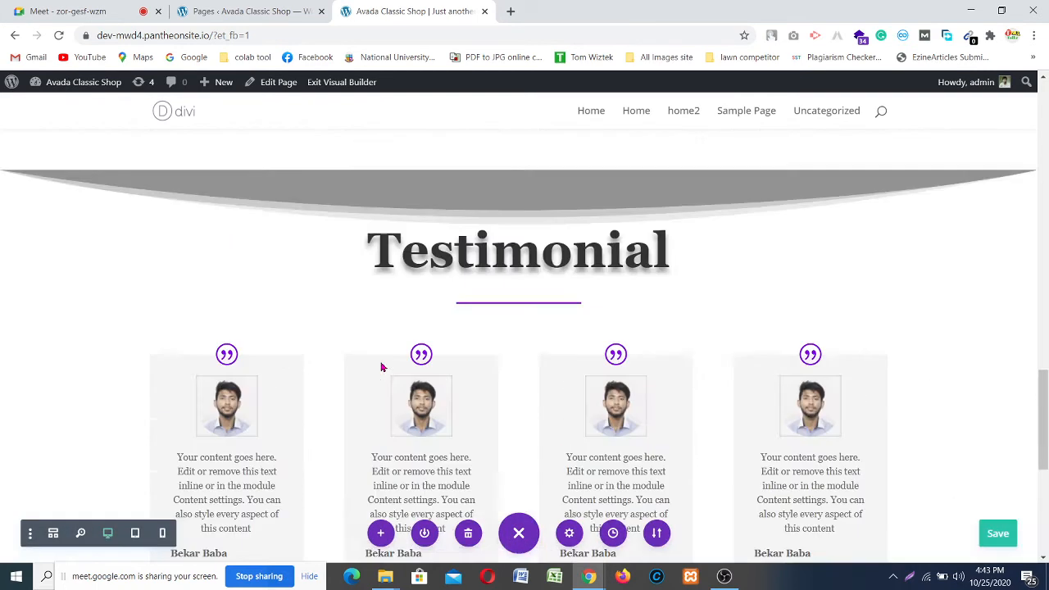
scroll(376, 362, "down", 15)
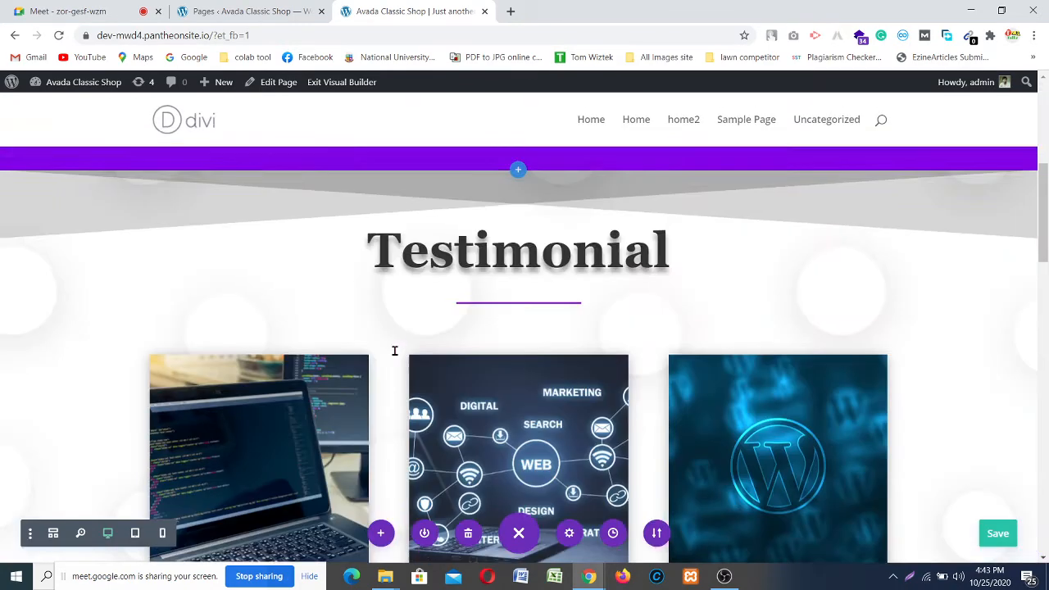
scroll(487, 368, "up", 5)
scroll(487, 360, "up", 4)
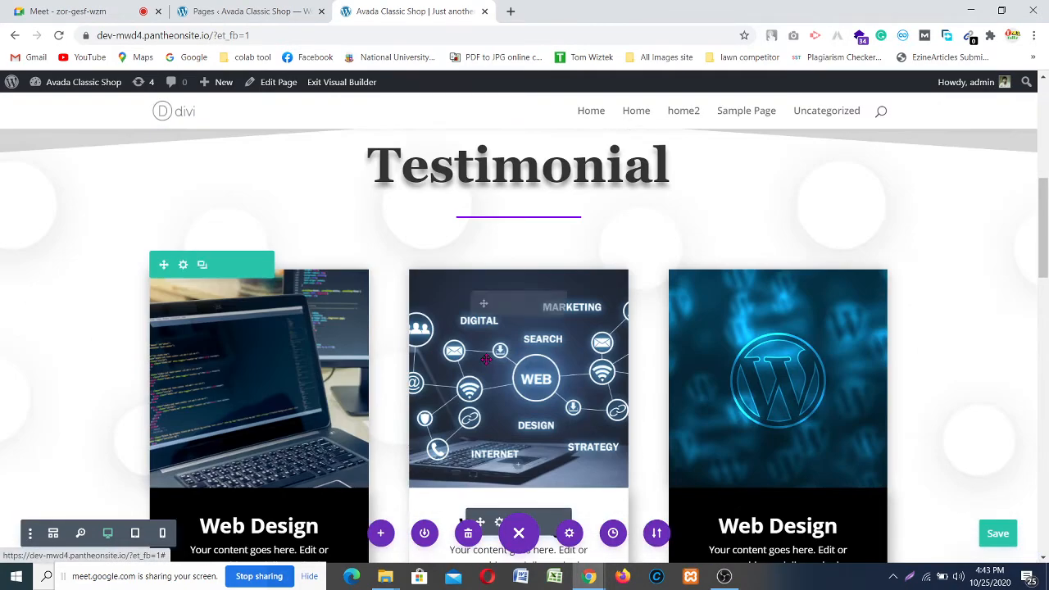
scroll(382, 344, "down", 2)
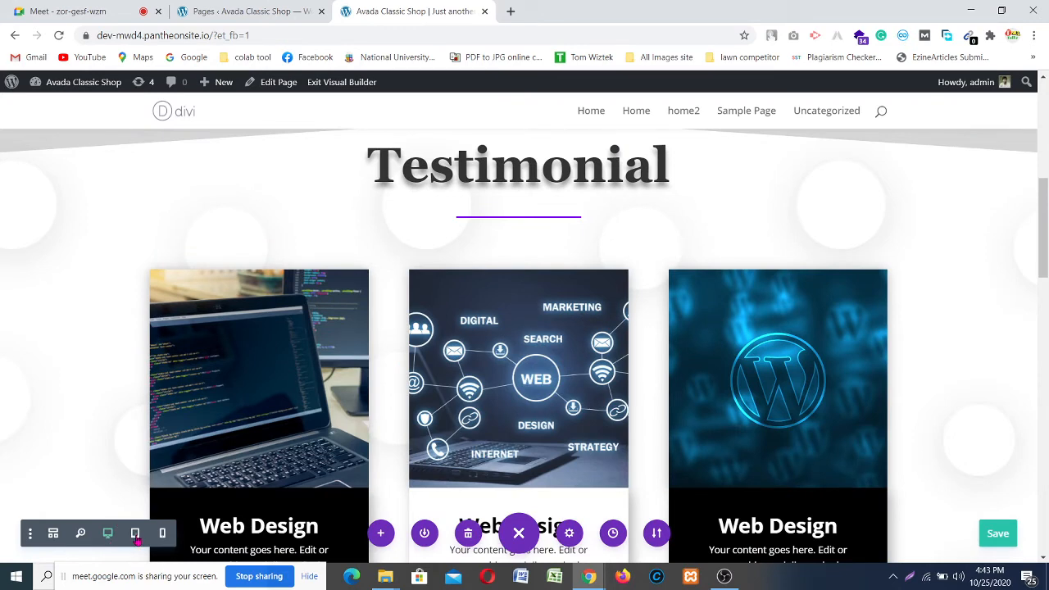
Step: Switch Divi to Tablet view and scroll through the stacked single-column layout
left_click(135, 533)
scroll(426, 420, "up", 6)
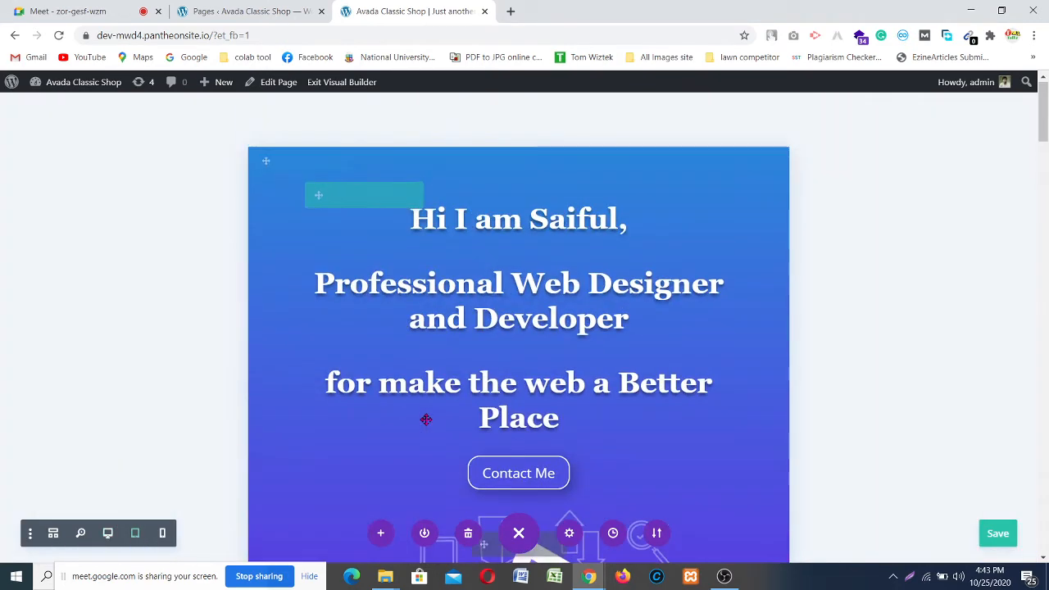
scroll(592, 254, "down", 1)
scroll(593, 255, "down", 5)
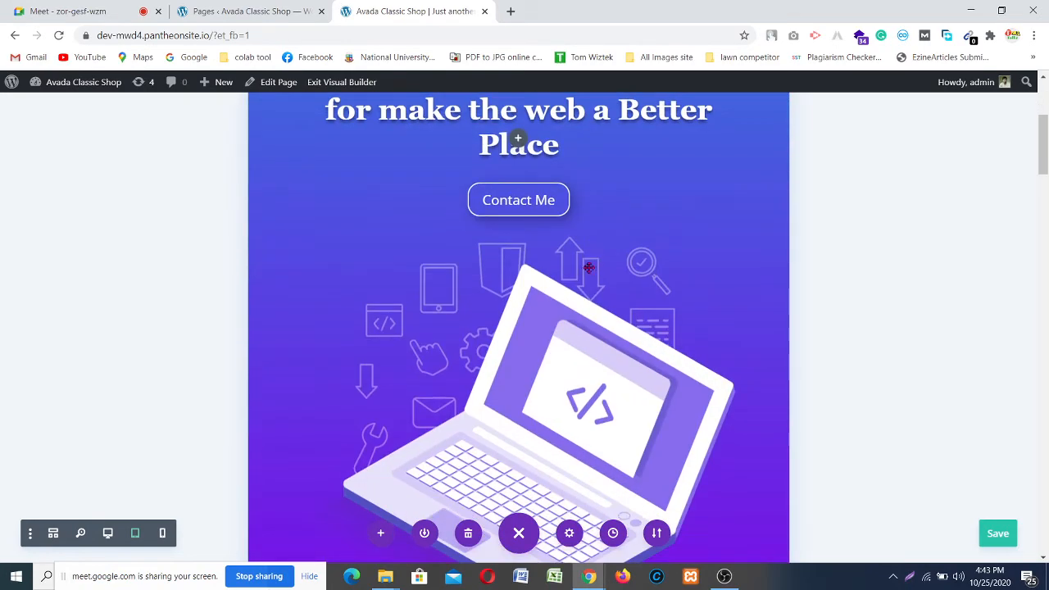
scroll(562, 283, "down", 3)
scroll(560, 288, "down", 1)
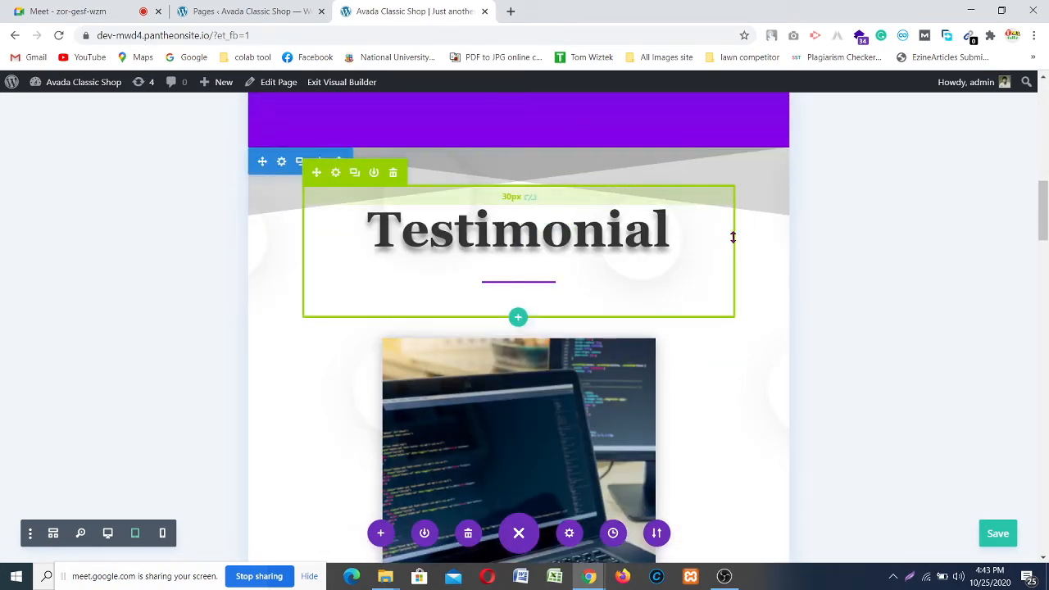
scroll(733, 237, "down", 4)
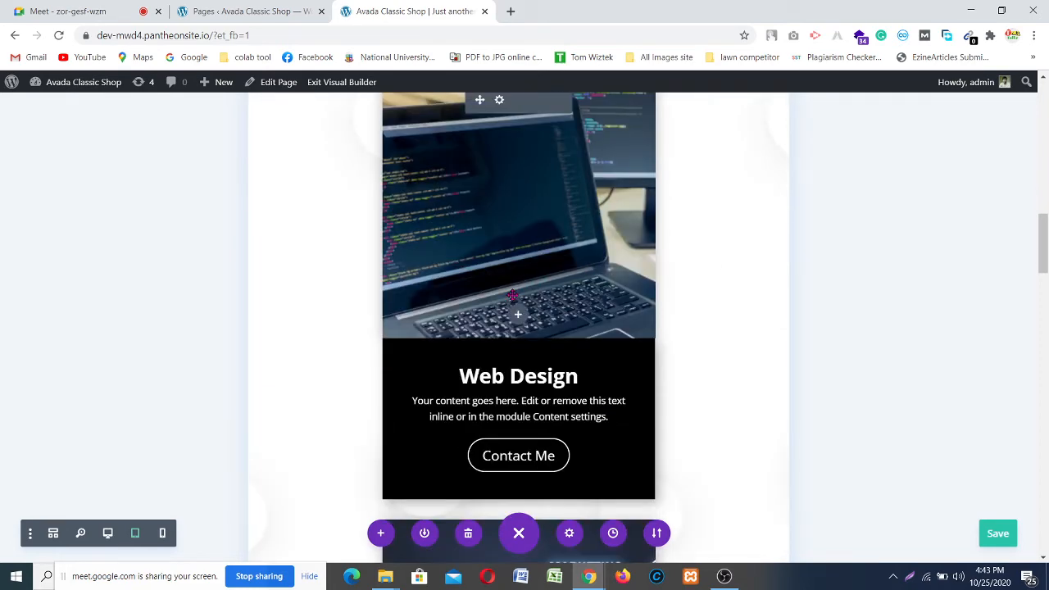
scroll(512, 295, "down", 8)
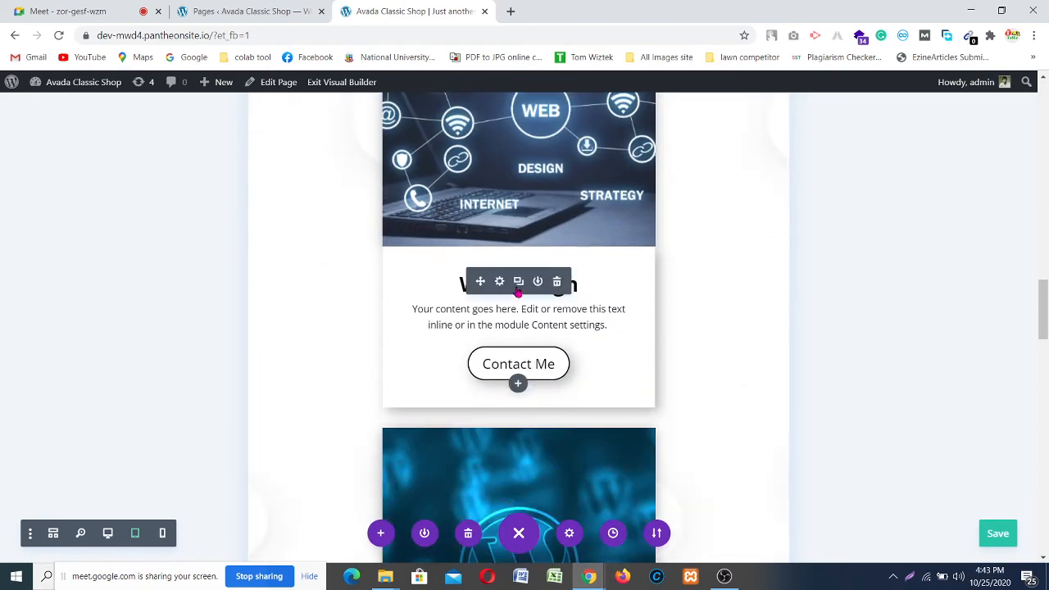
scroll(730, 280, "up", 8)
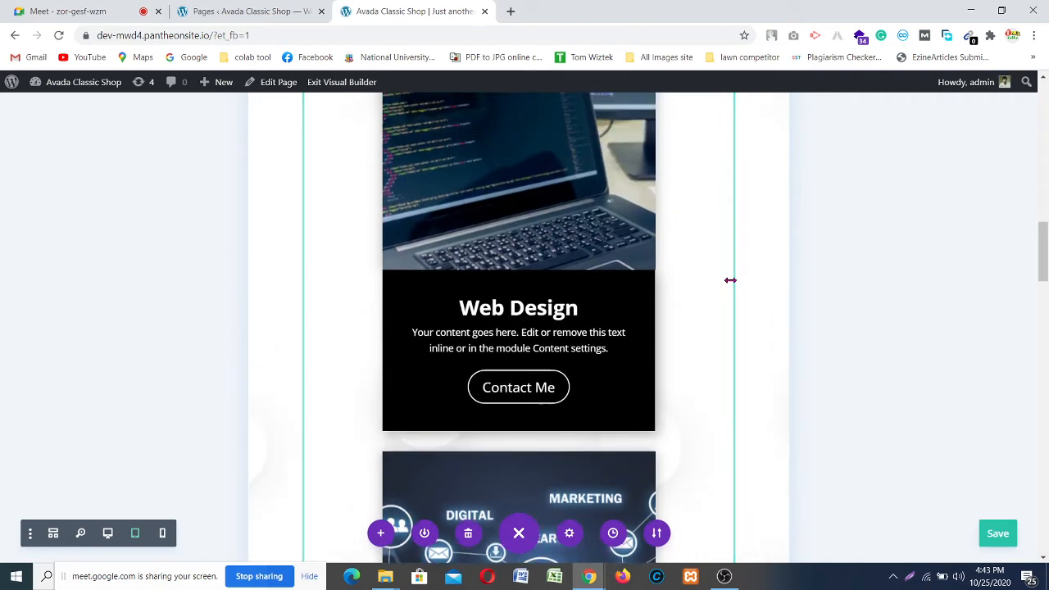
scroll(730, 283, "down", 1)
scroll(730, 283, "down", 8)
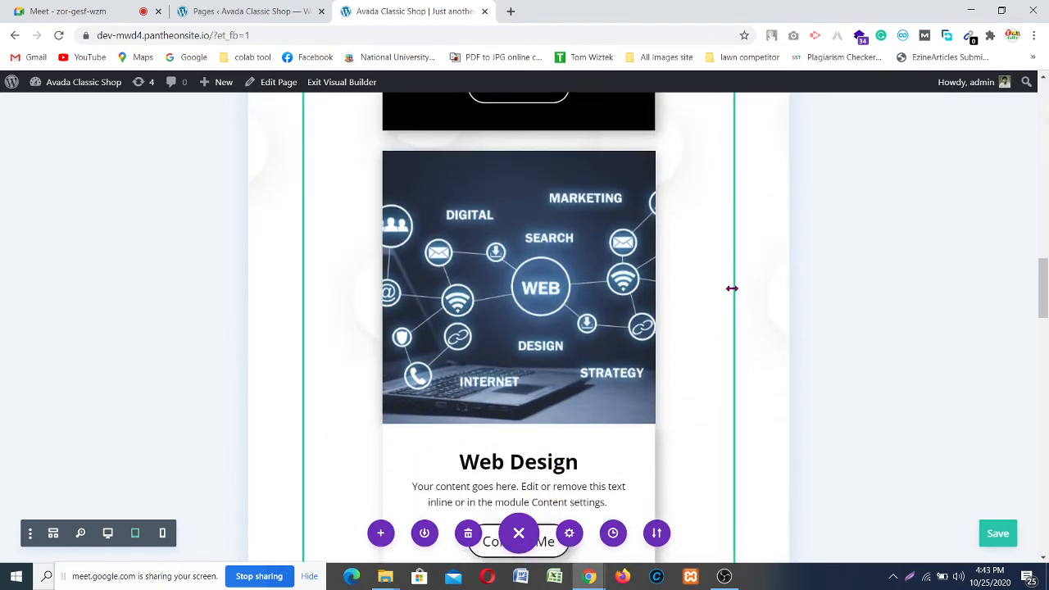
scroll(729, 293, "down", 3)
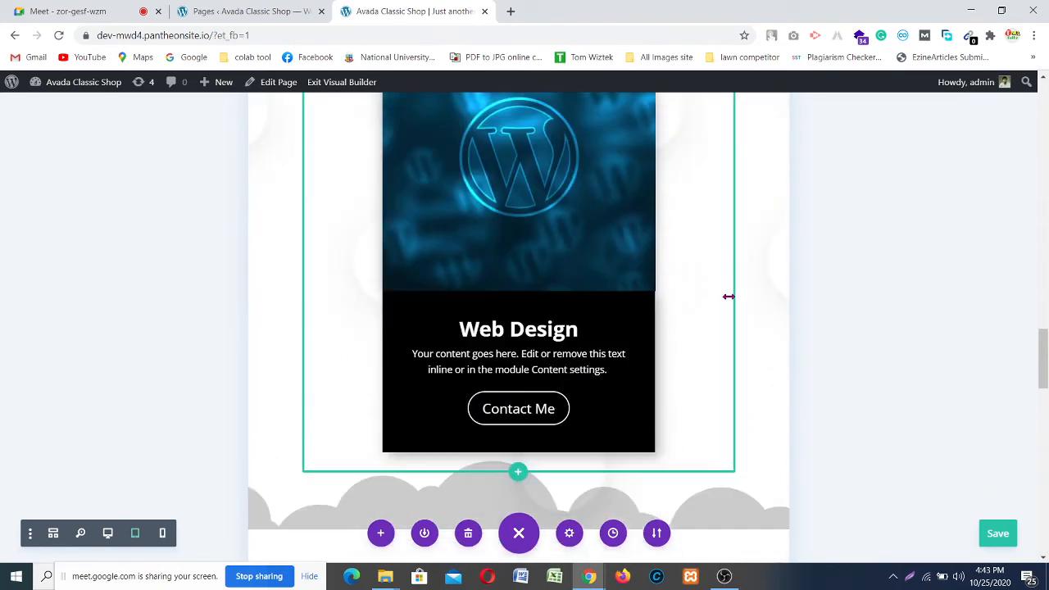
scroll(730, 299, "down", 1)
scroll(730, 303, "down", 8)
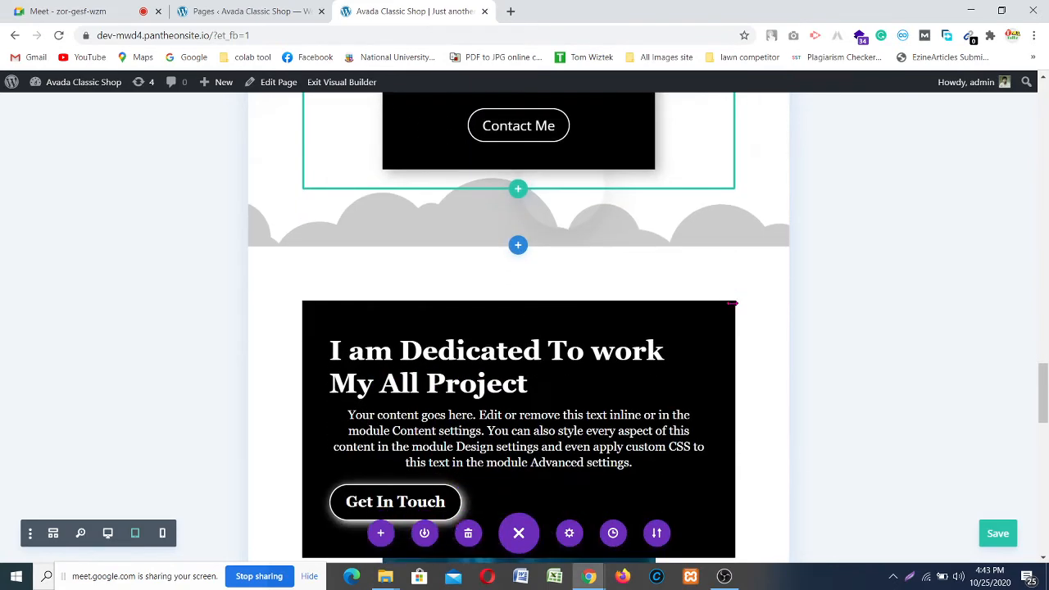
scroll(732, 303, "up", 5)
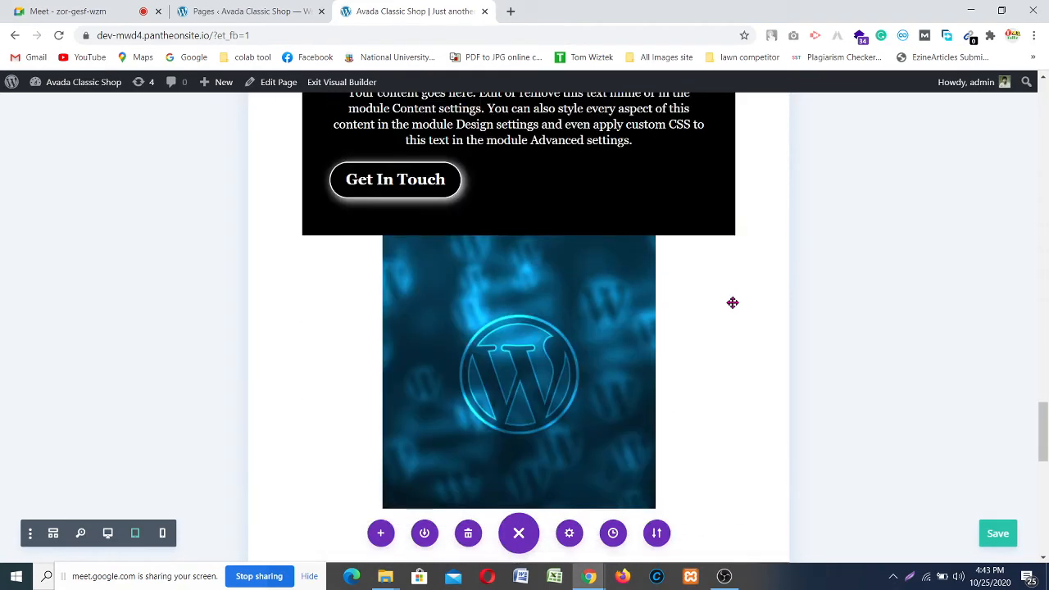
scroll(732, 302, "down", 2)
scroll(557, 315, "down", 1)
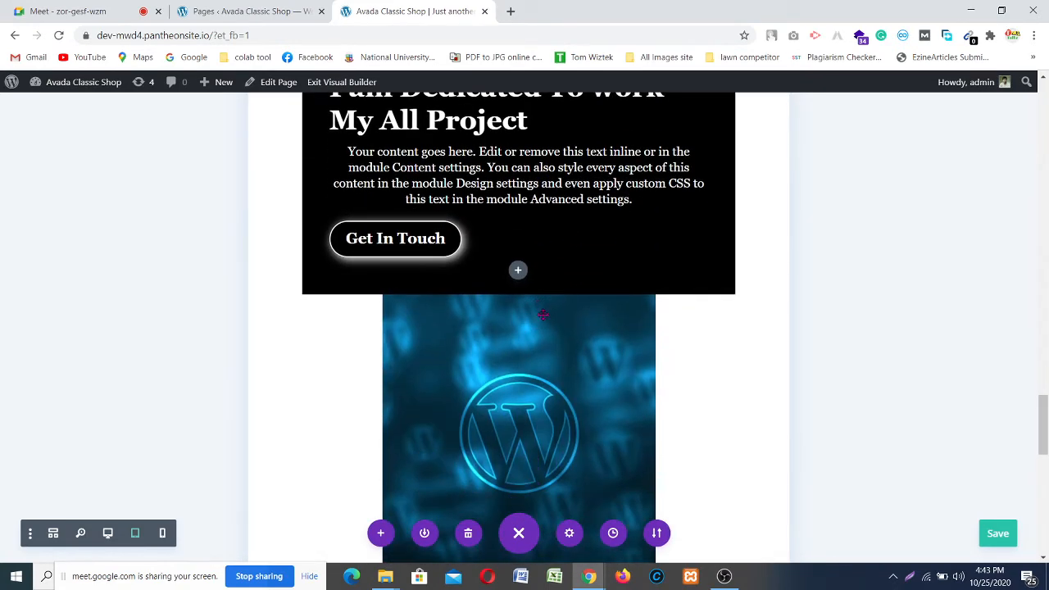
scroll(518, 270, "up", 2)
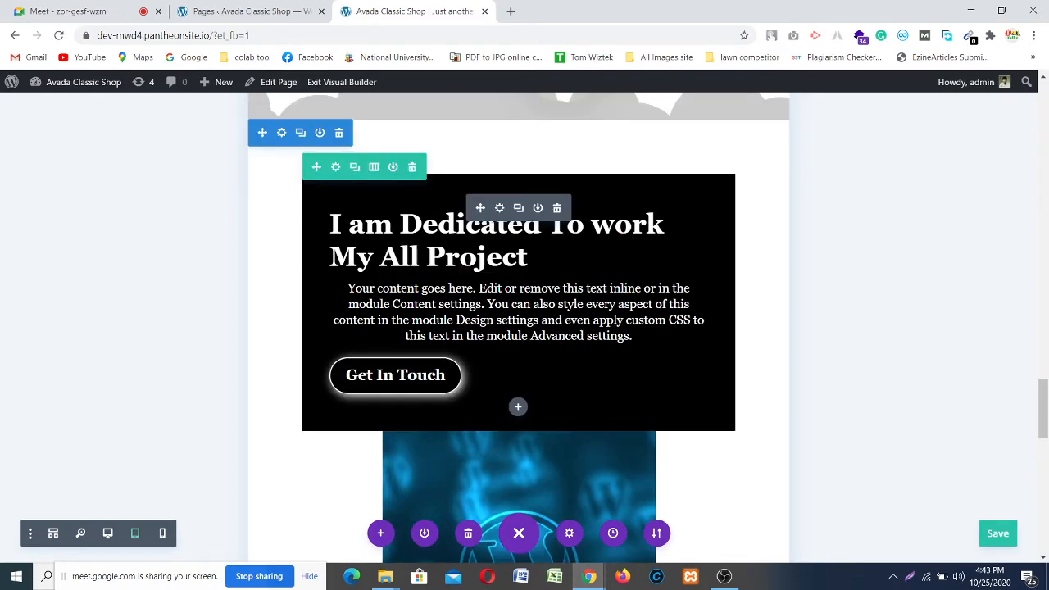
scroll(469, 218, "down", 4)
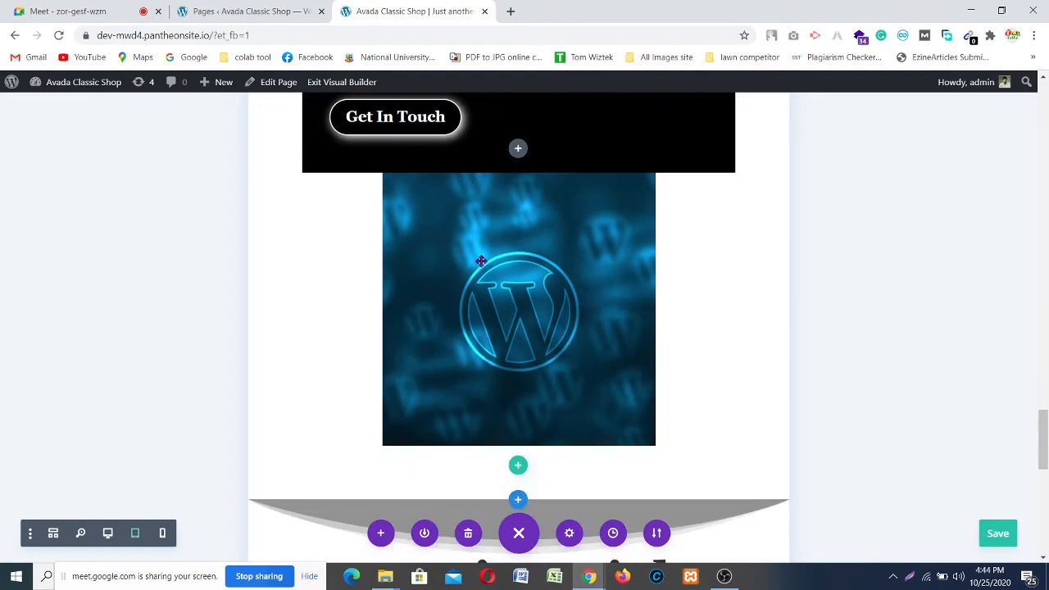
scroll(483, 268, "up", 4)
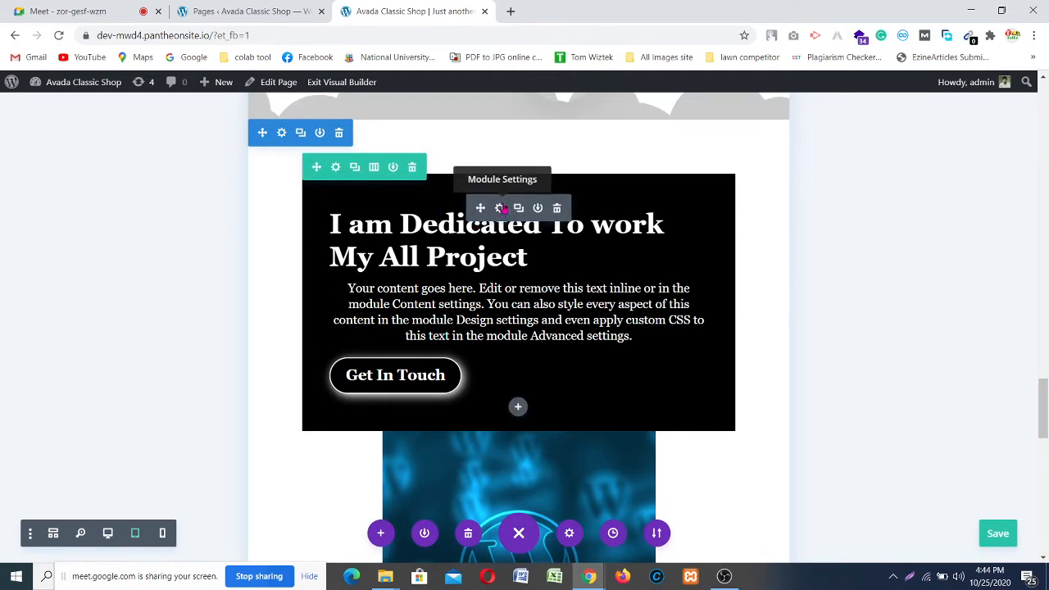
Step: In the call-to-action's Design > Sizing settings, enable responsive Width for Tablet
left_click(499, 208)
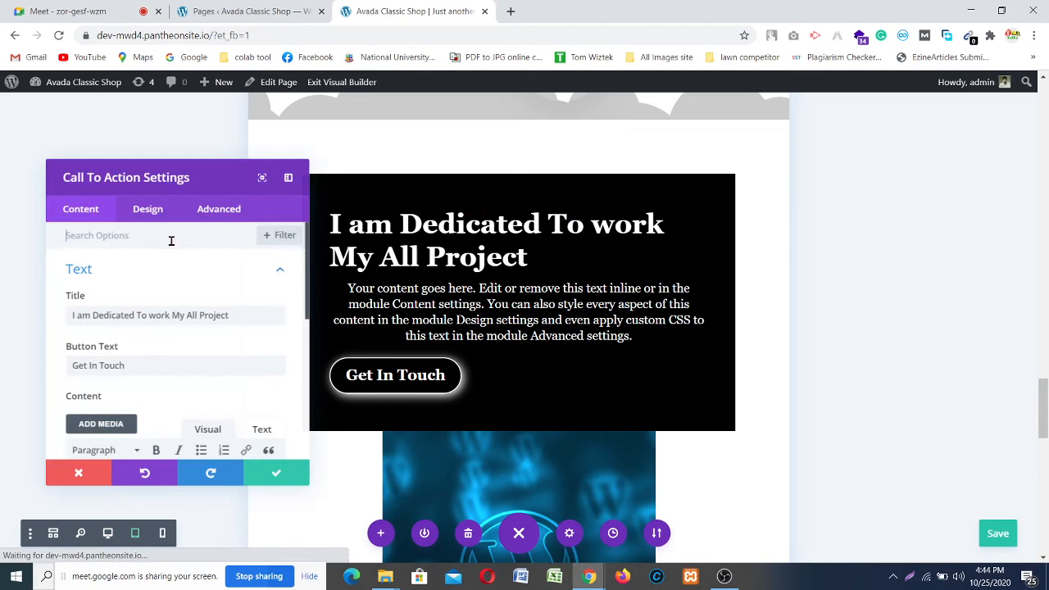
left_click(141, 209)
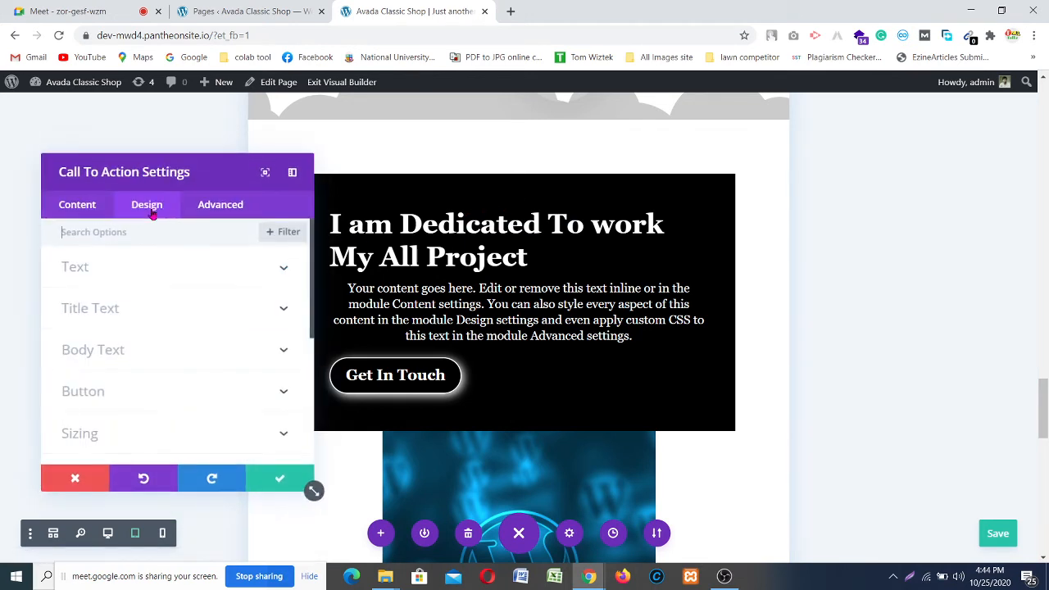
left_click(279, 432)
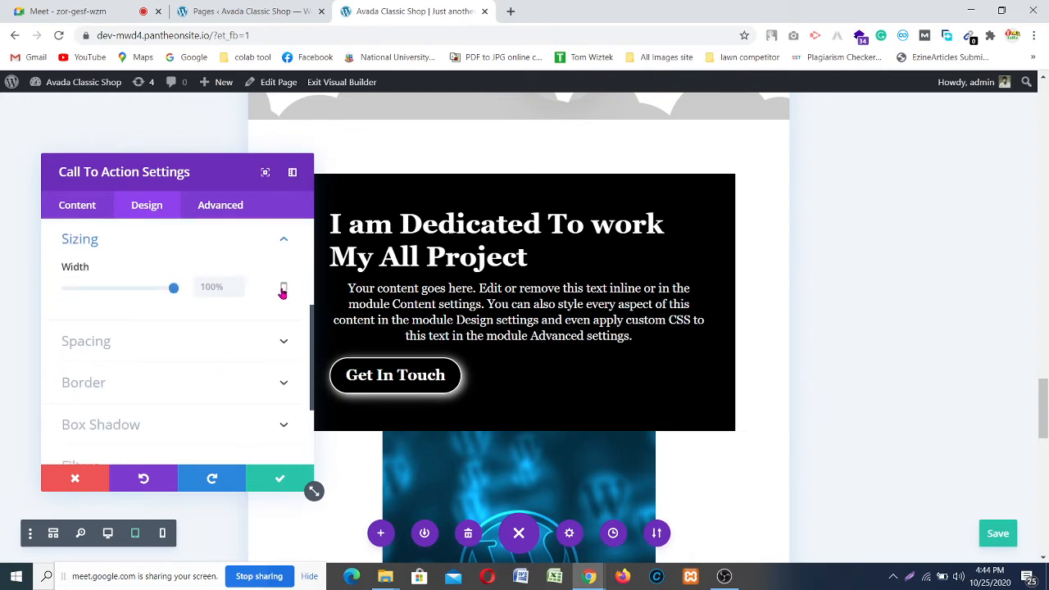
left_click(283, 290)
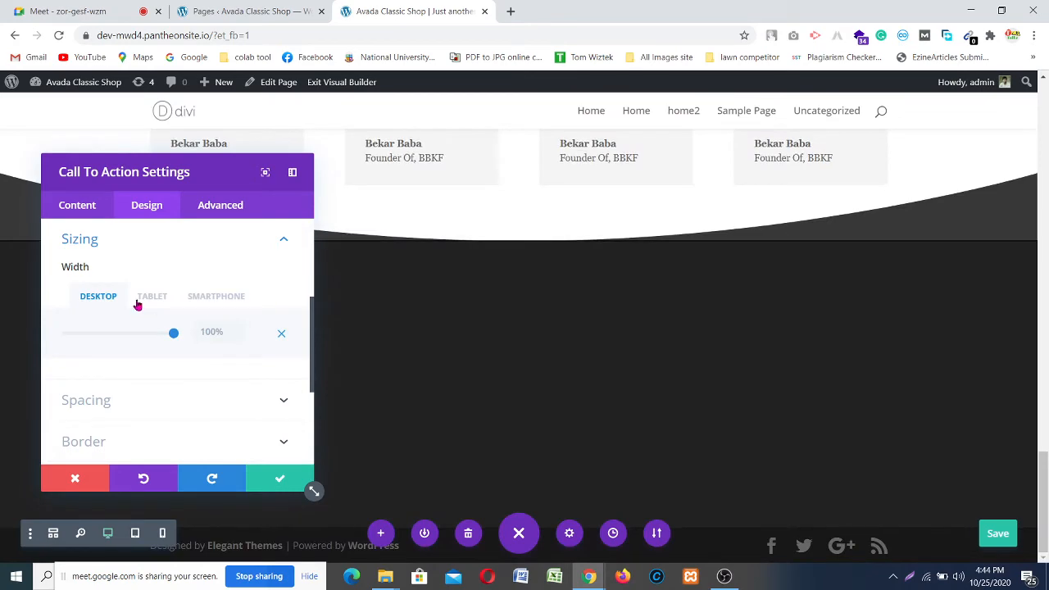
left_click(151, 296)
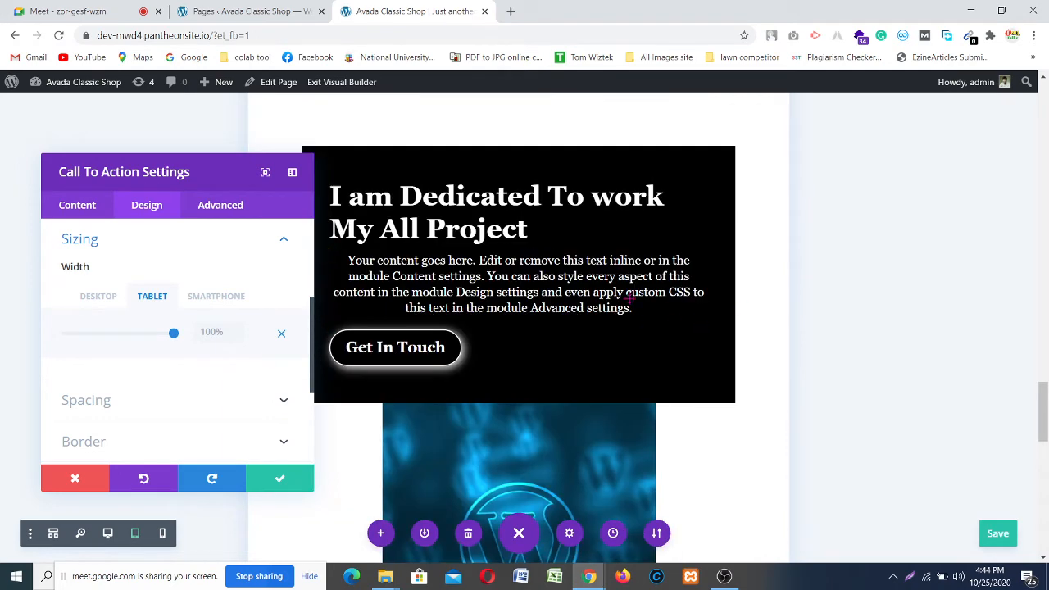
Step: Set the call-to-action's tablet width to 63%
left_click_drag(201, 169, 171, 131)
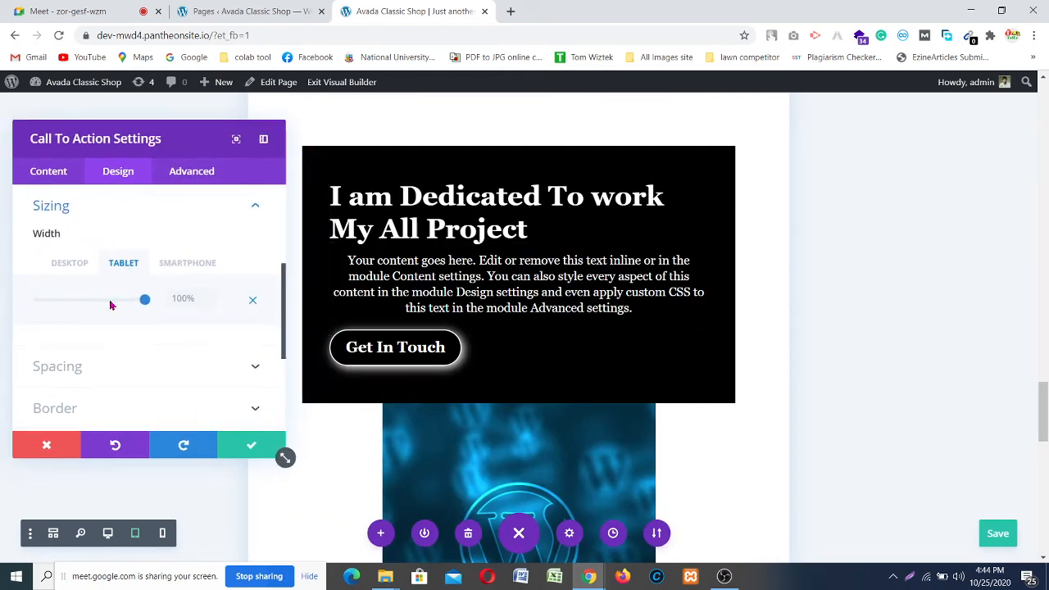
left_click(111, 301)
scroll(484, 308, "down", 1)
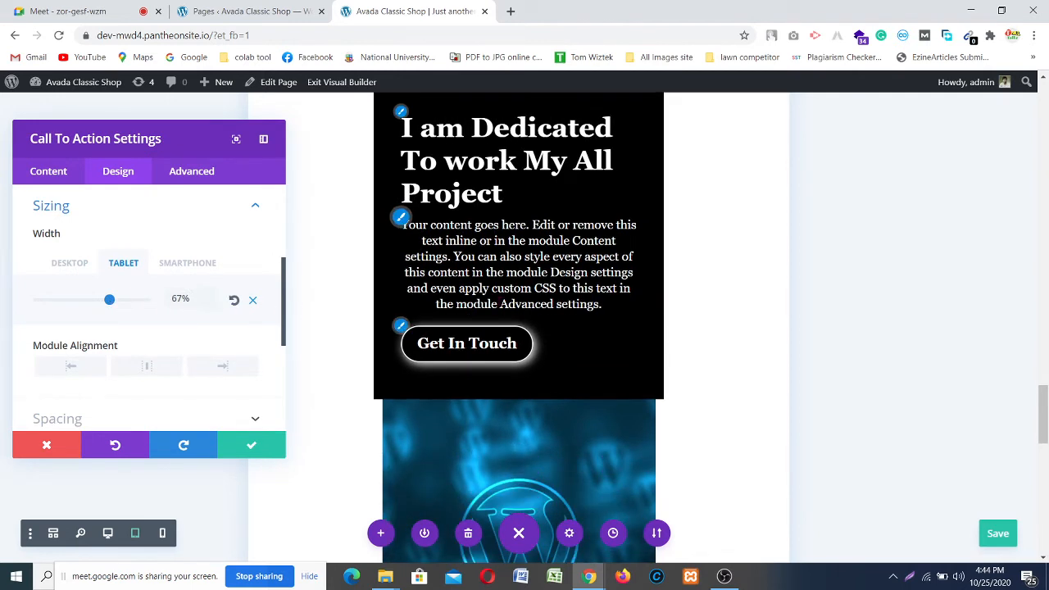
left_click(210, 306)
left_click(210, 305)
left_click(210, 306)
left_click(210, 305)
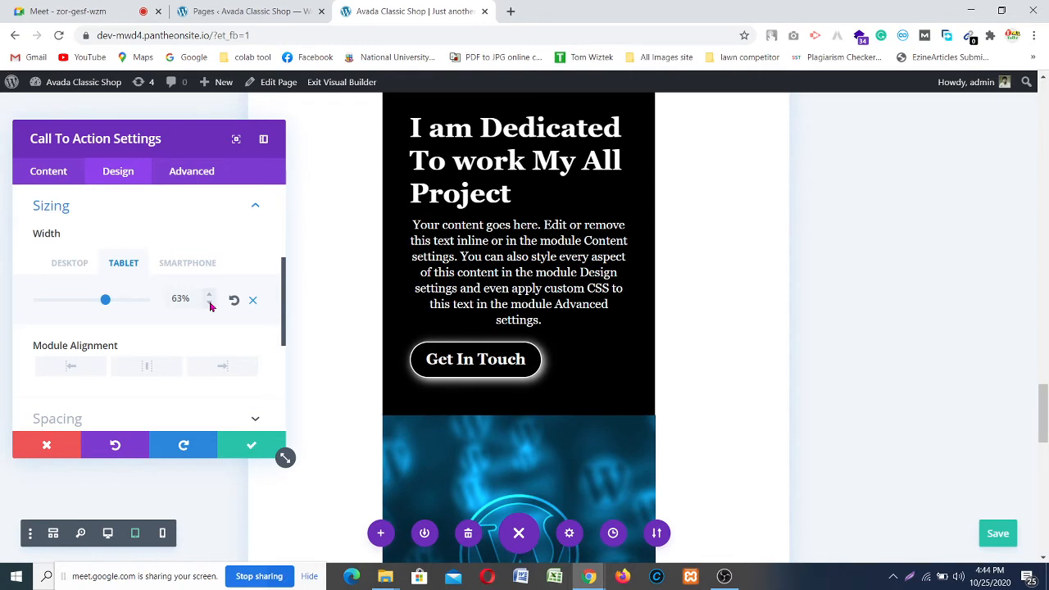
scroll(594, 330, "up", 1)
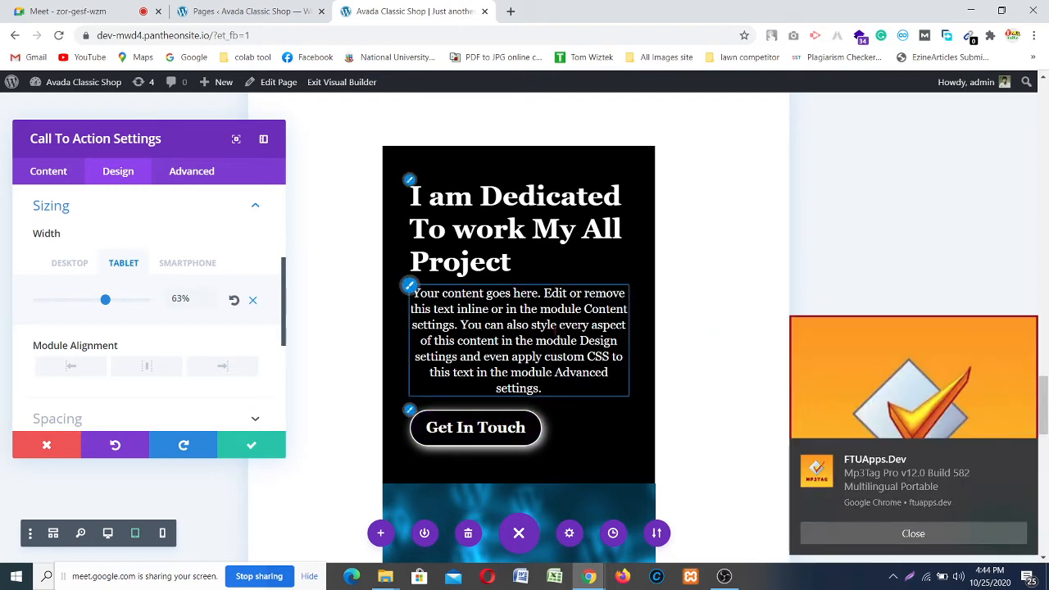
left_click(1024, 451)
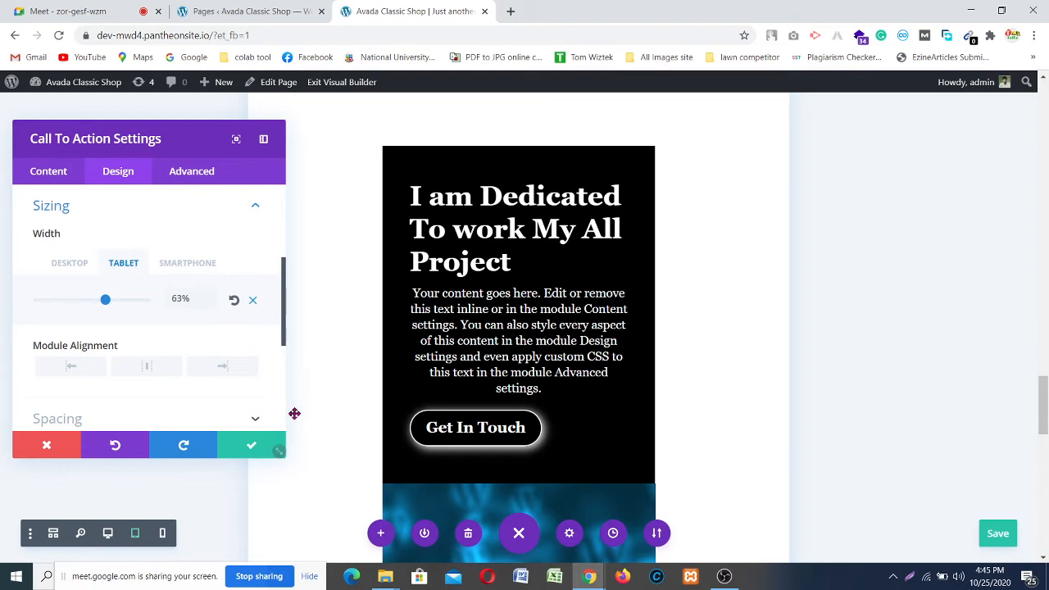
Step: Open the Get In Touch button's styling options in the call-to-action Design tab
scroll(91, 332, "down", 5)
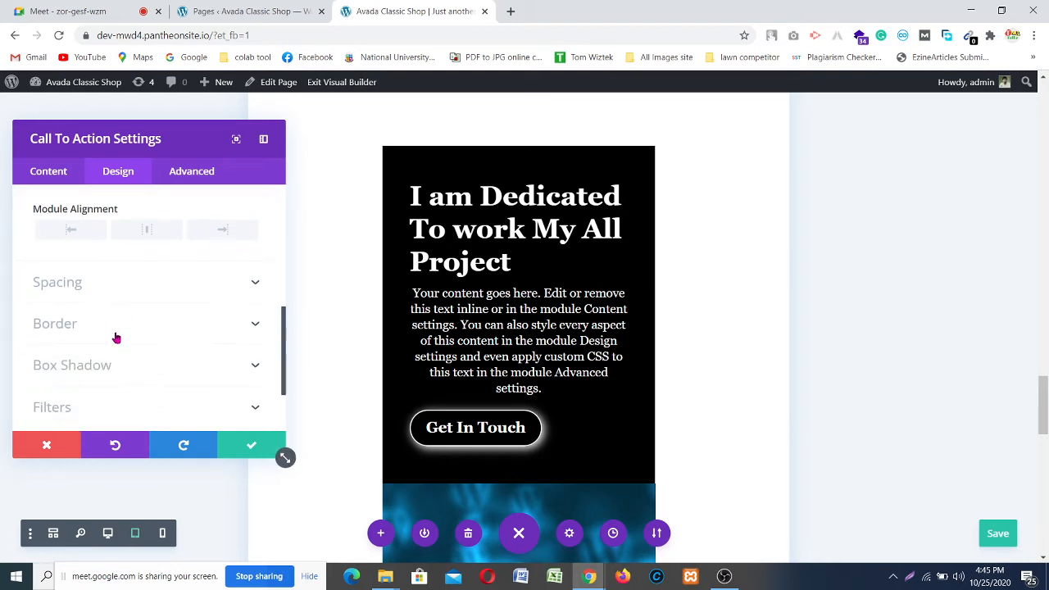
scroll(125, 361, "down", 2)
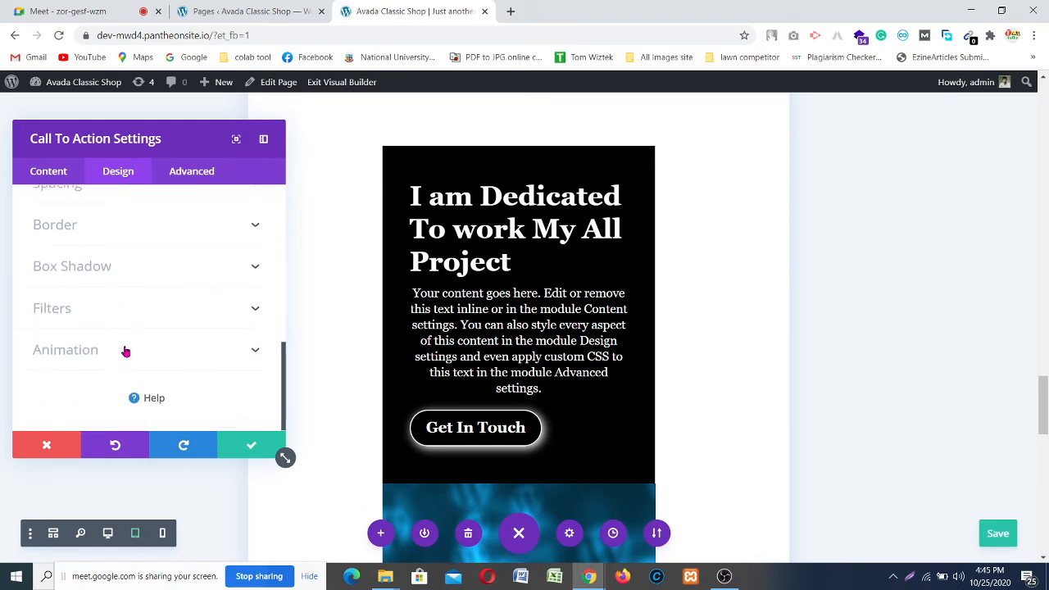
scroll(124, 349, "up", 3)
scroll(123, 346, "up", 2)
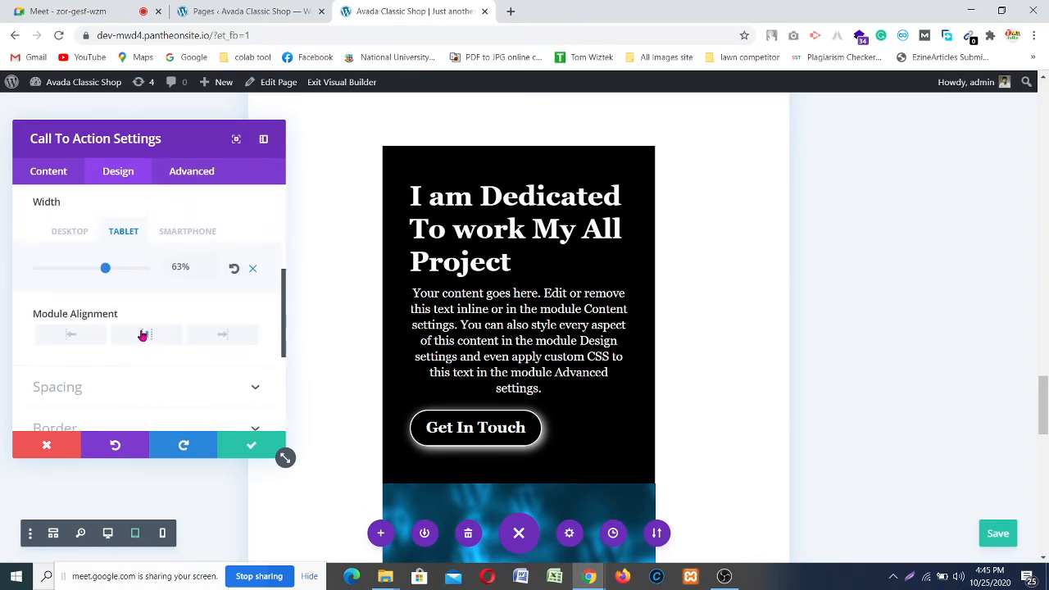
scroll(144, 335, "up", 4)
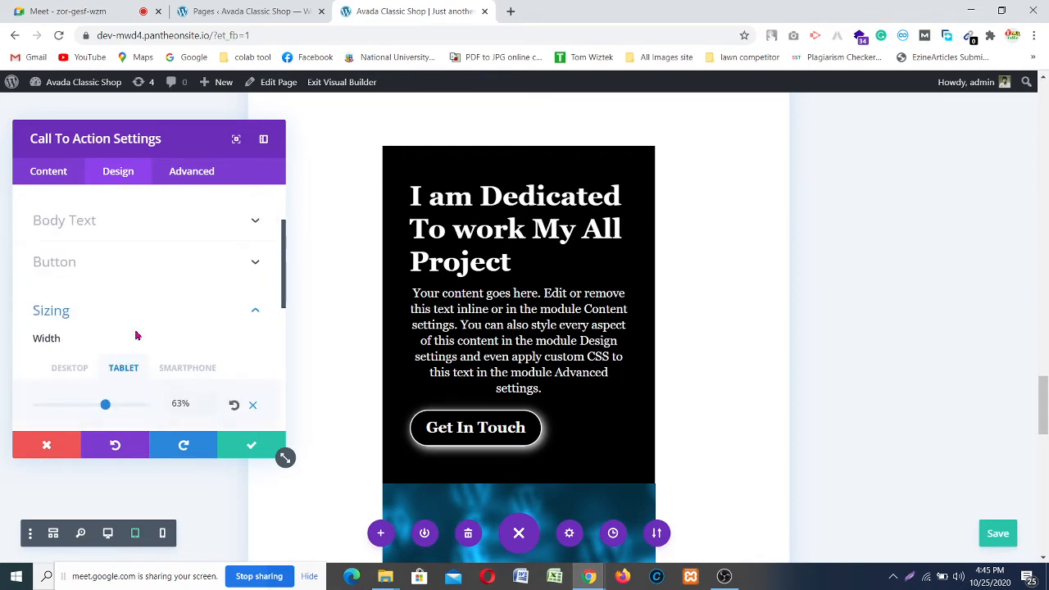
scroll(137, 322, "down", 2)
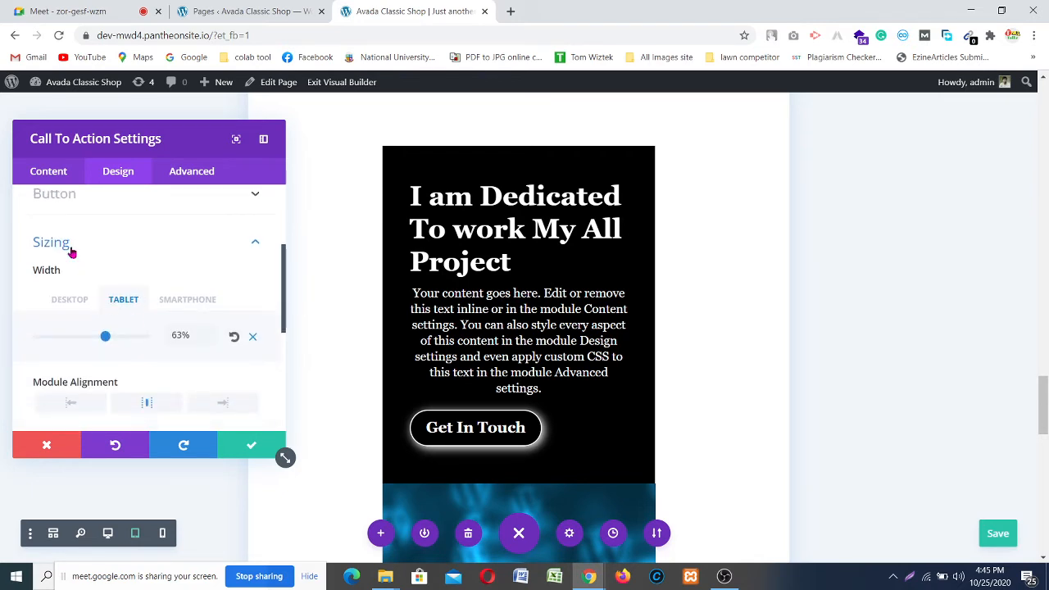
scroll(76, 258, "down", 2)
scroll(385, 288, "down", 4)
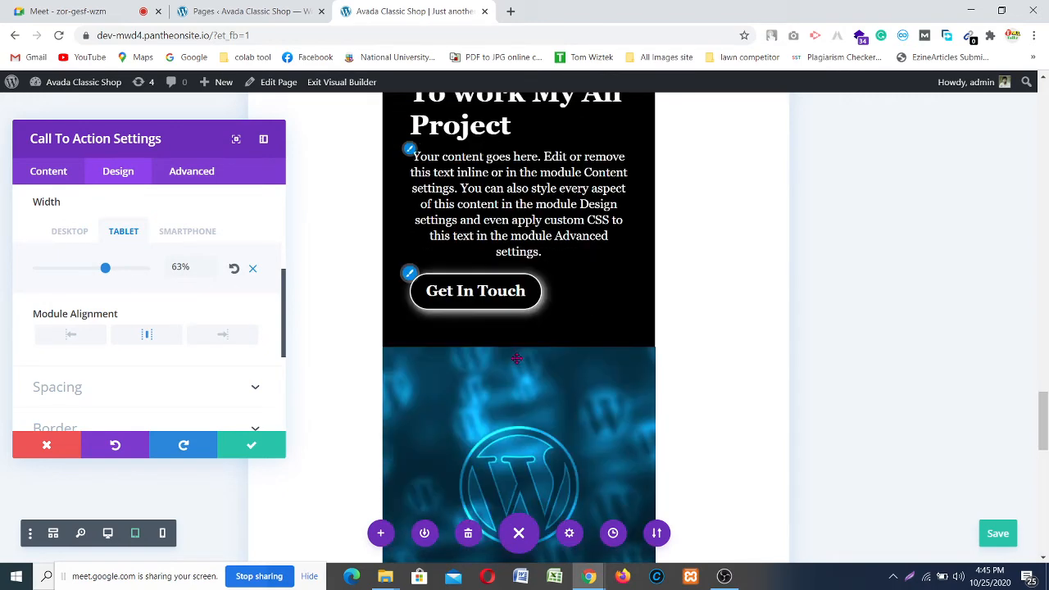
scroll(125, 346, "down", 2)
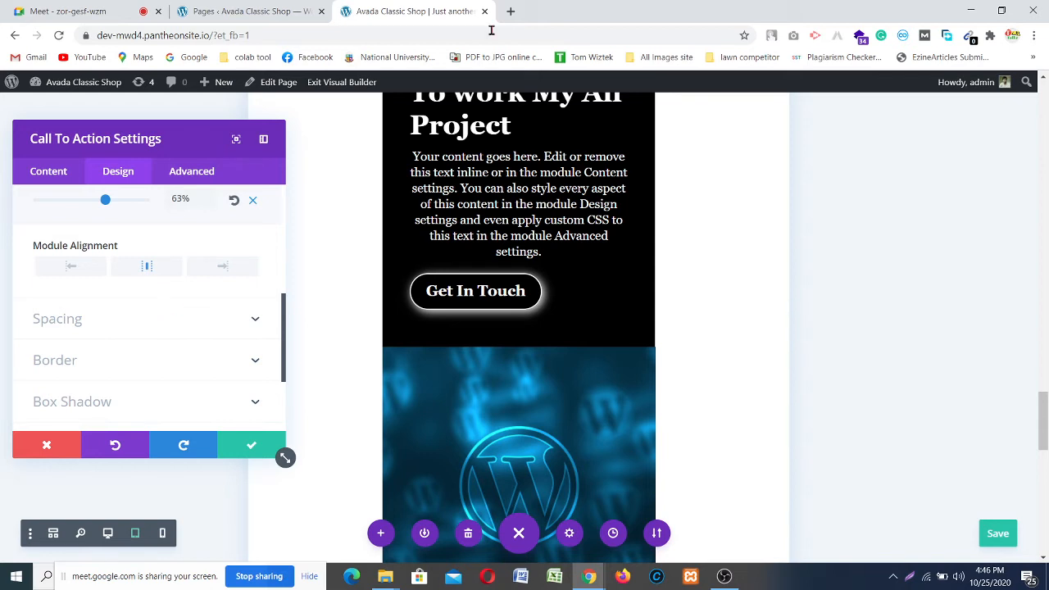
scroll(200, 356, "up", 10)
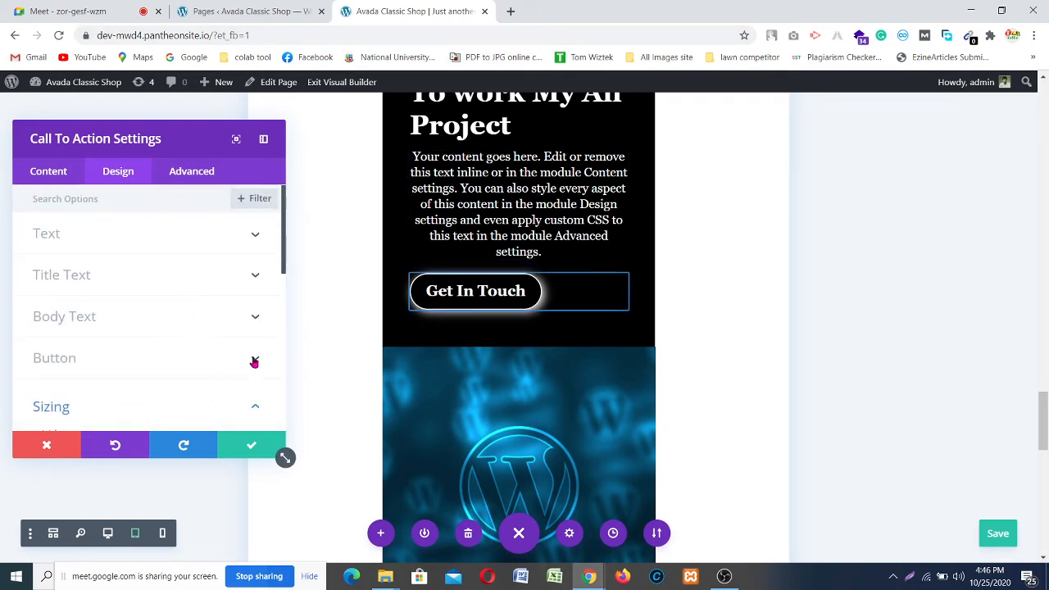
left_click(254, 362)
Step: Set the button font to Georgia Bold with a right-placed icon shown only on hover
scroll(203, 328, "down", 5)
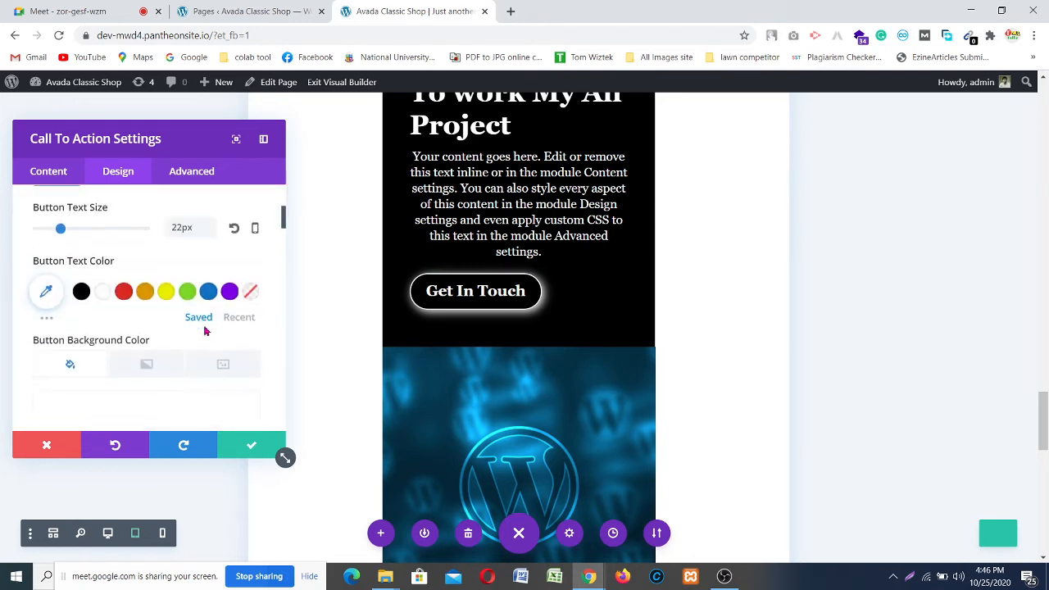
scroll(202, 316, "up", 1)
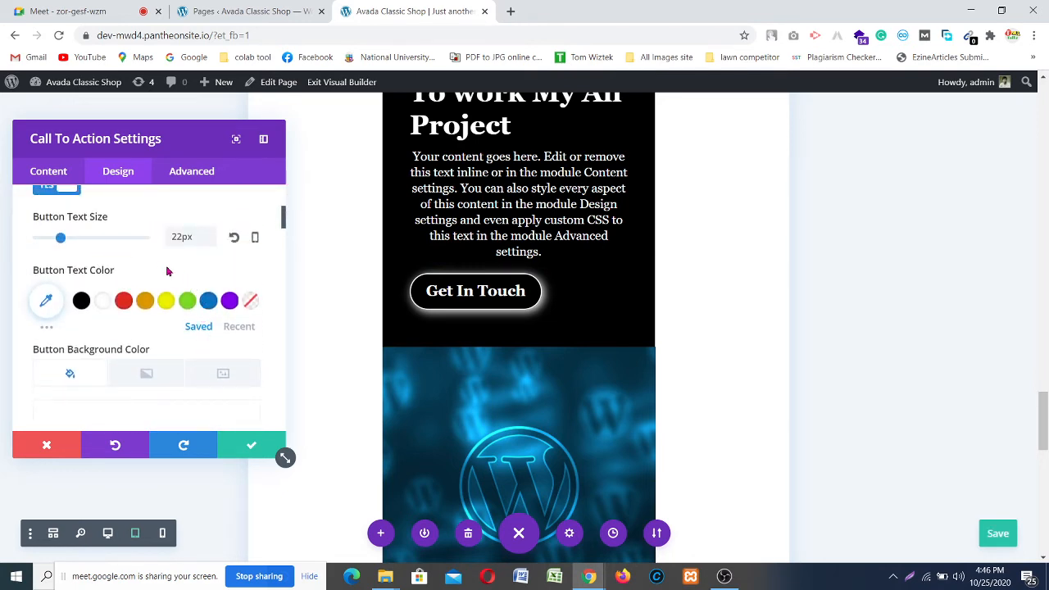
scroll(192, 290, "down", 6)
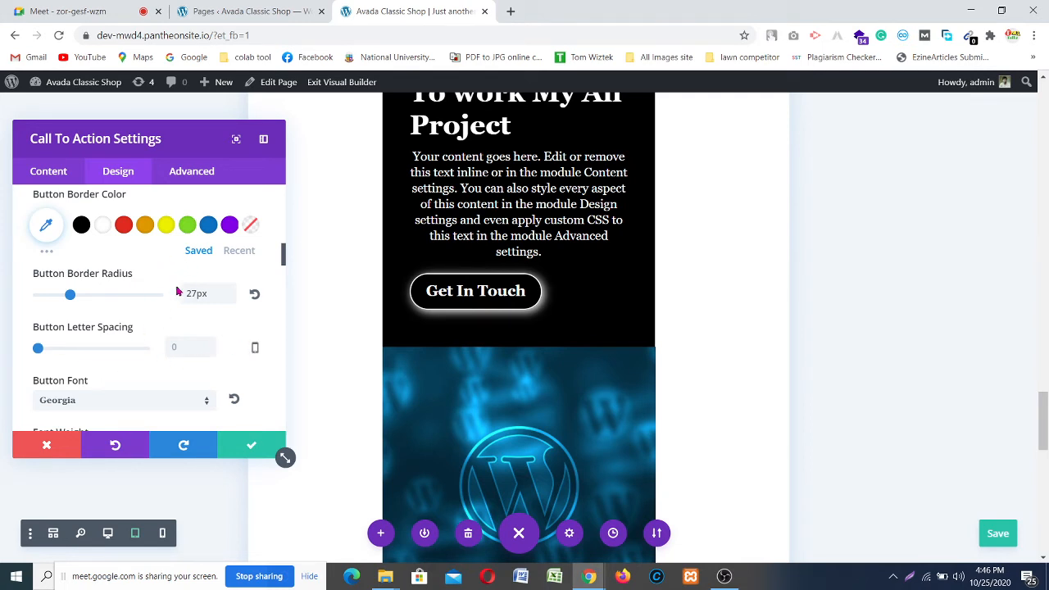
scroll(219, 284, "up", 1)
scroll(185, 253, "up", 1)
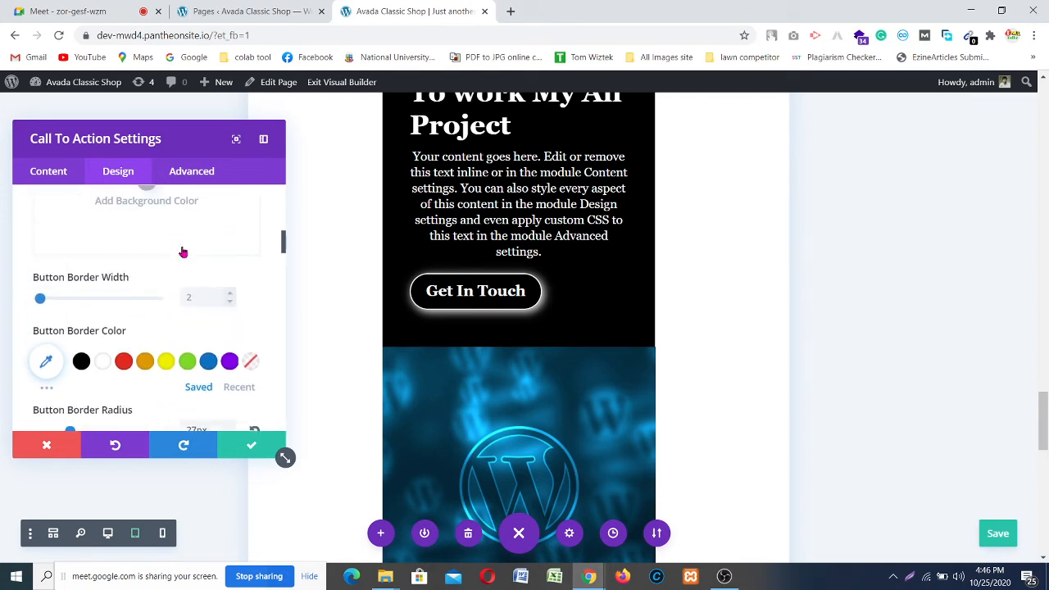
scroll(164, 315, "down", 4)
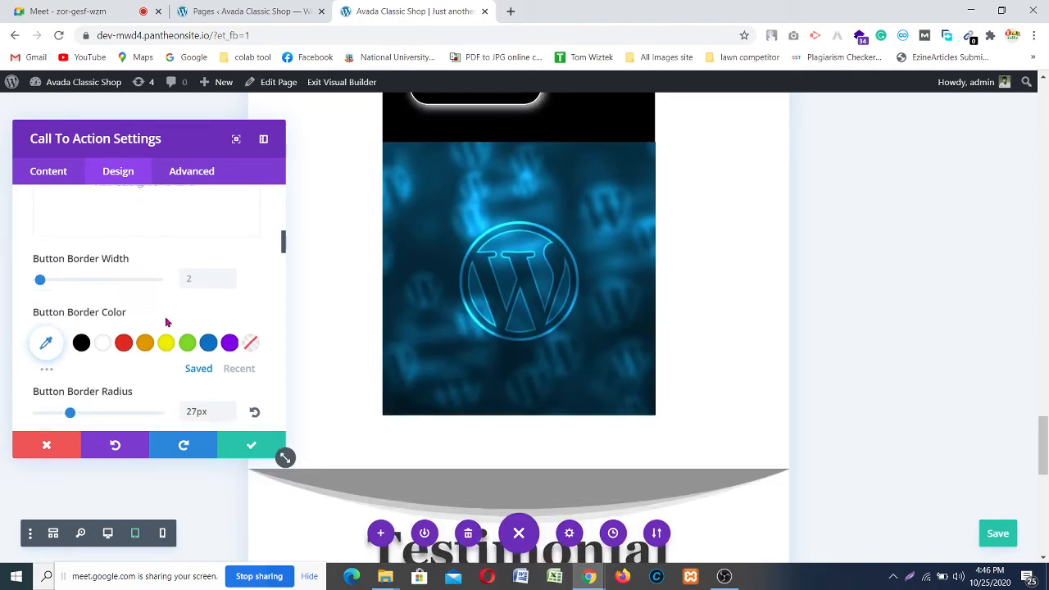
scroll(182, 316, "down", 1)
scroll(710, 374, "up", 3)
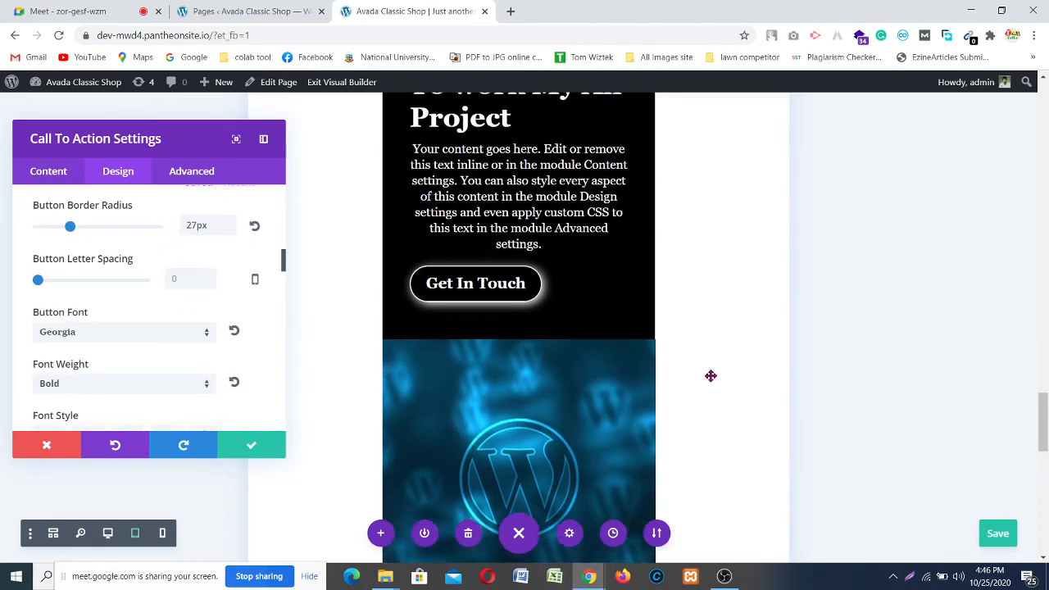
scroll(704, 371, "up", 2)
scroll(704, 371, "down", 3)
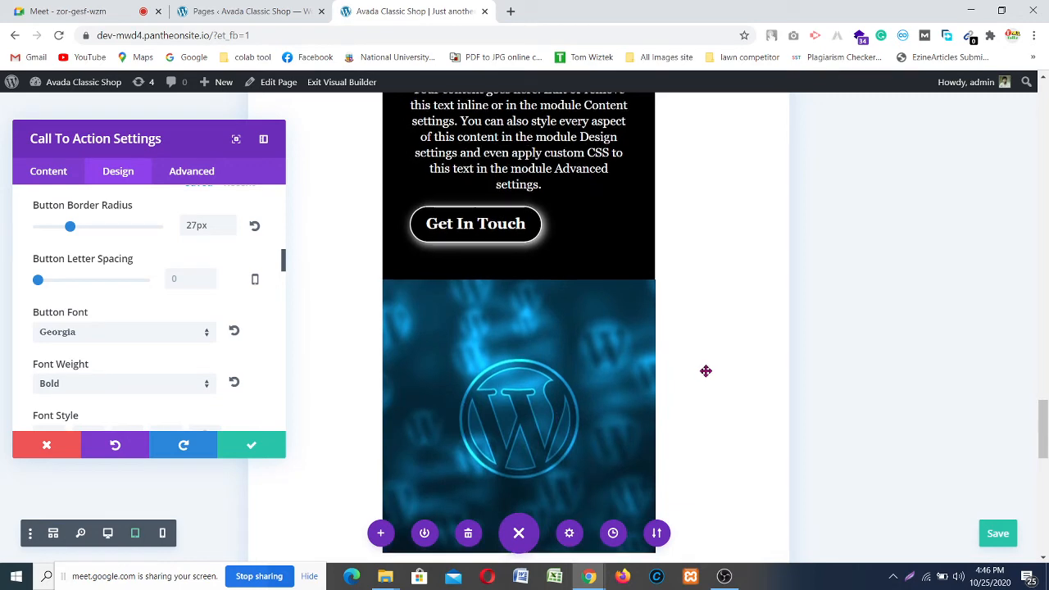
scroll(704, 371, "up", 1)
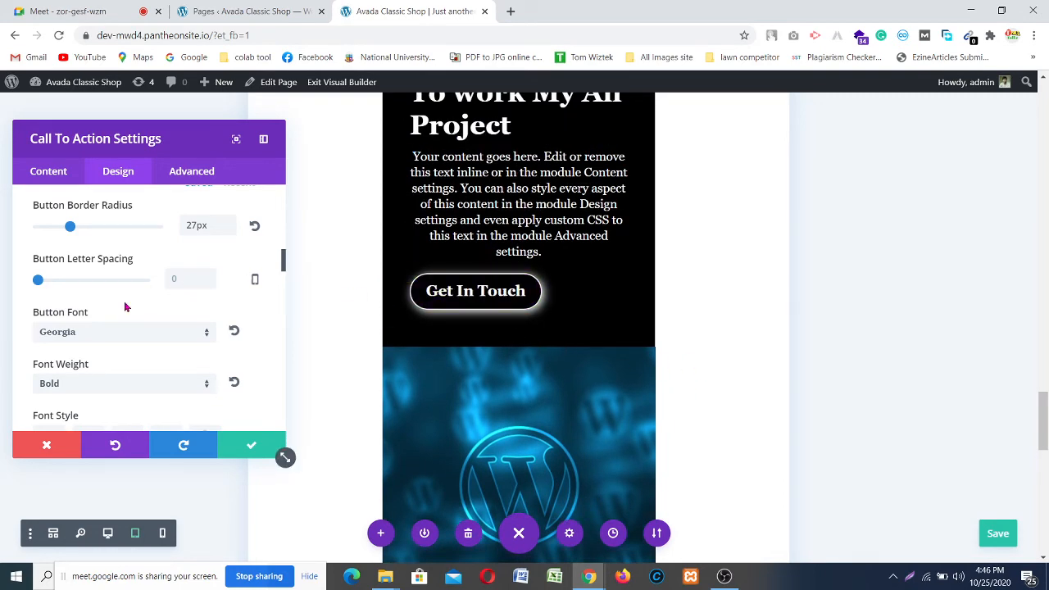
scroll(125, 306, "down", 2)
scroll(127, 304, "down", 5)
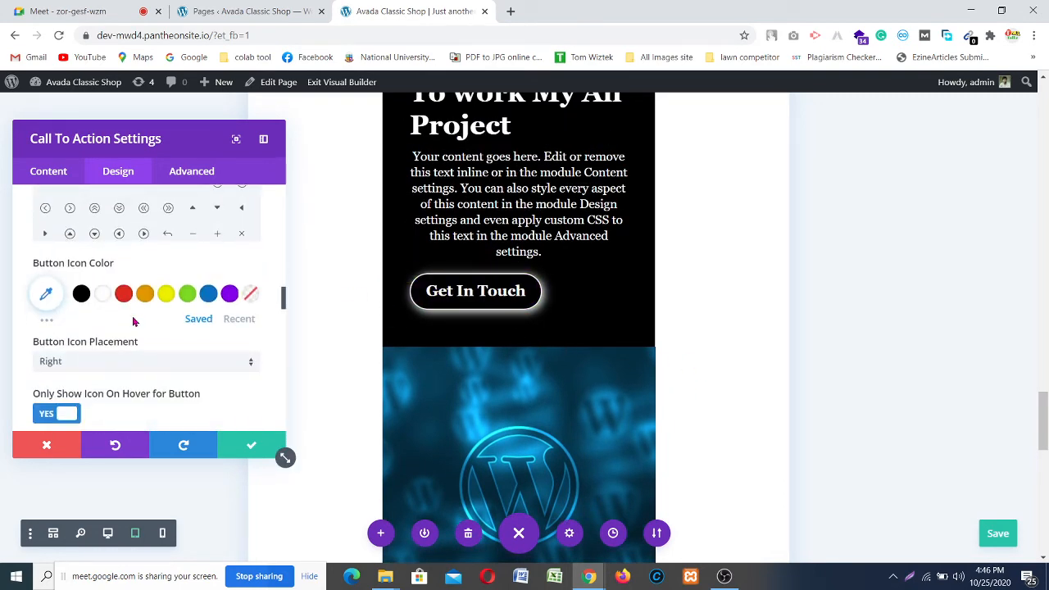
scroll(136, 321, "down", 4)
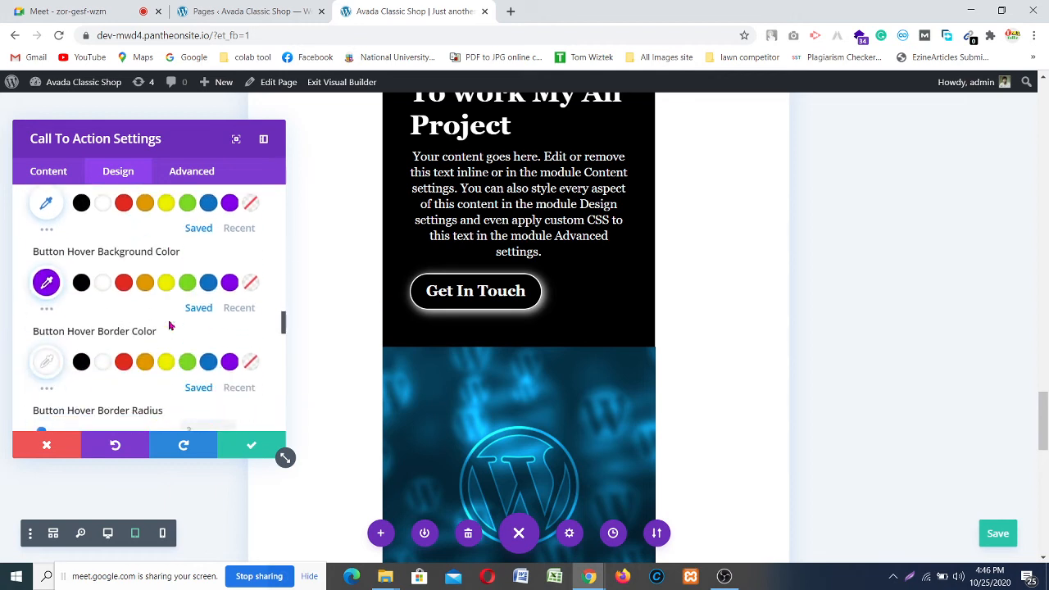
scroll(168, 332, "down", 3)
scroll(185, 335, "up", 1)
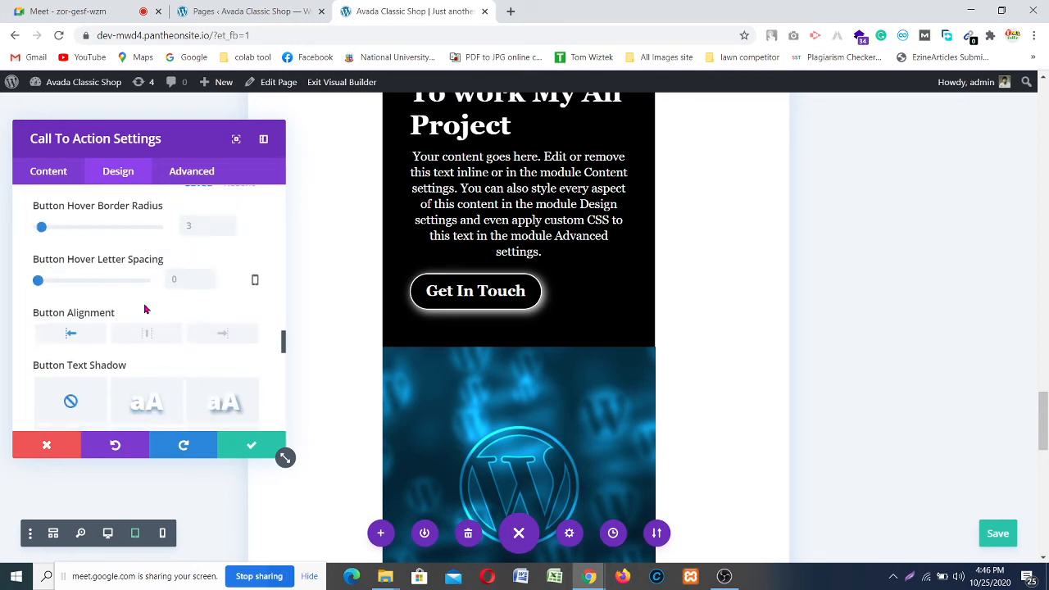
scroll(133, 300, "up", 2)
scroll(143, 303, "down", 4)
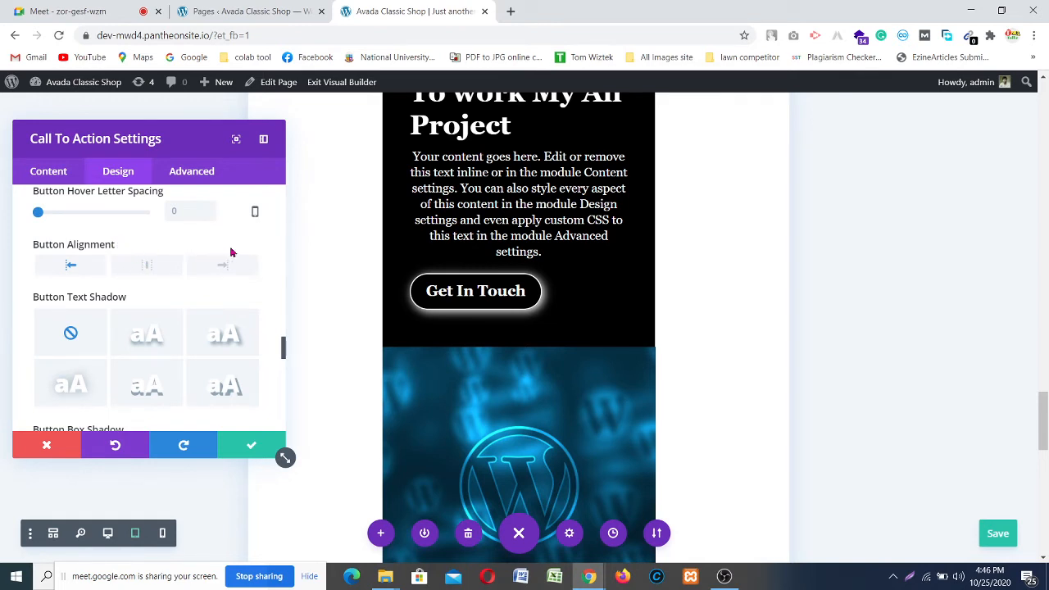
scroll(96, 330, "down", 5)
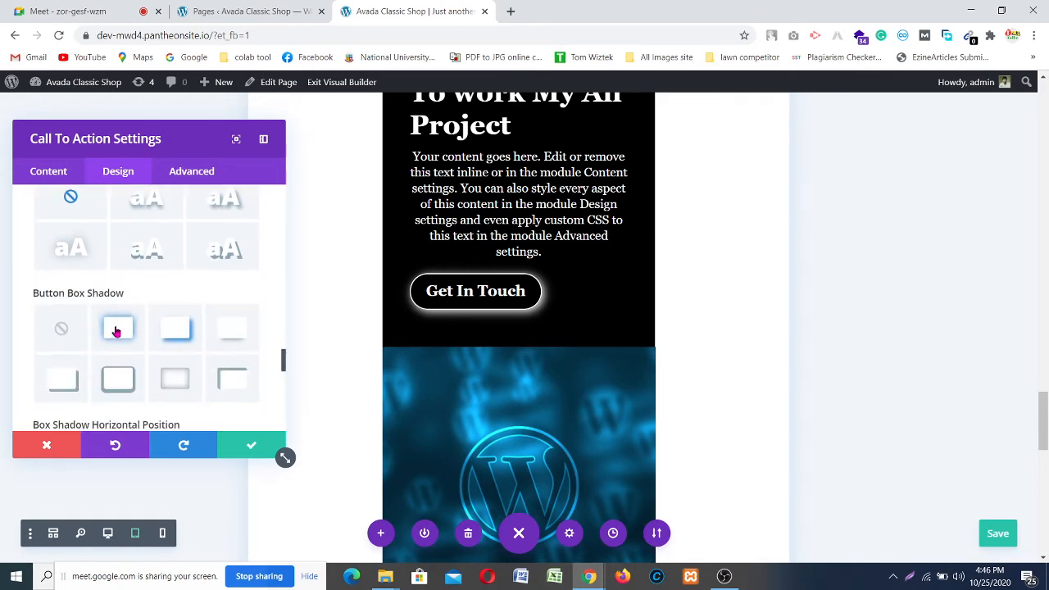
scroll(127, 334, "down", 6)
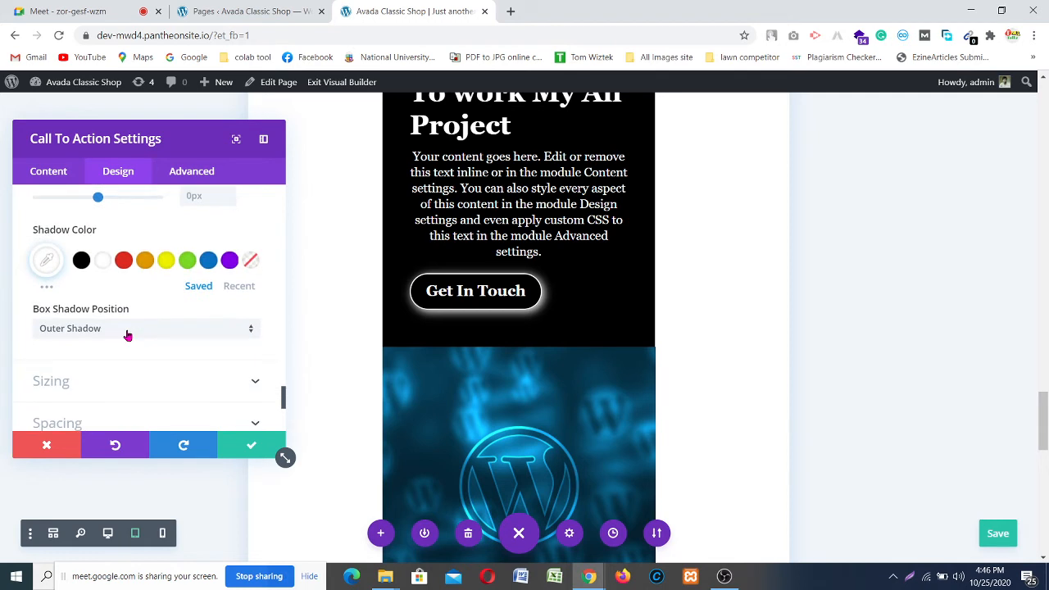
scroll(127, 336, "up", 4)
scroll(127, 334, "up", 10)
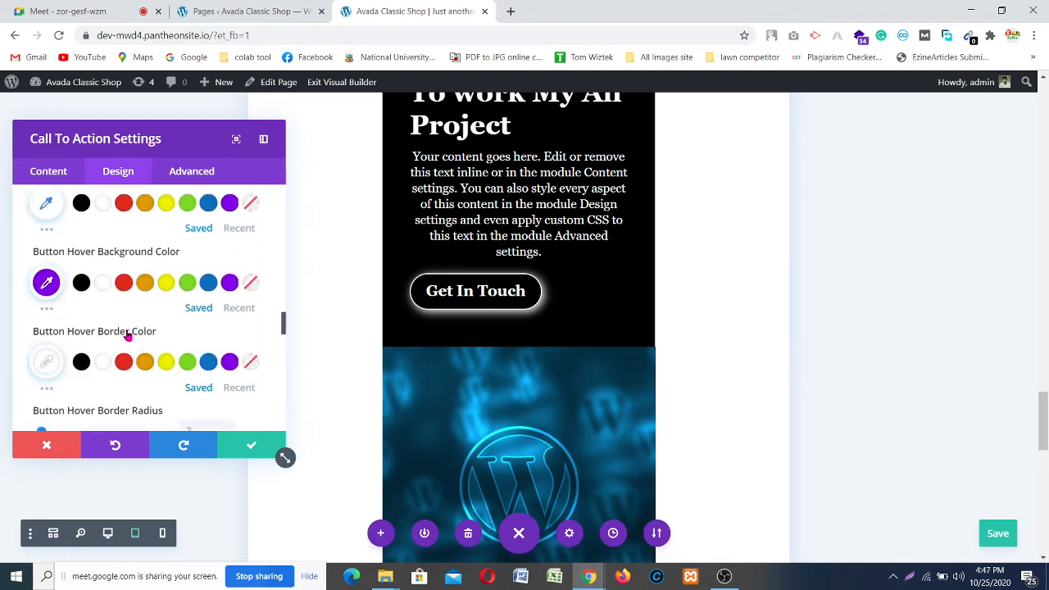
scroll(127, 334, "up", 8)
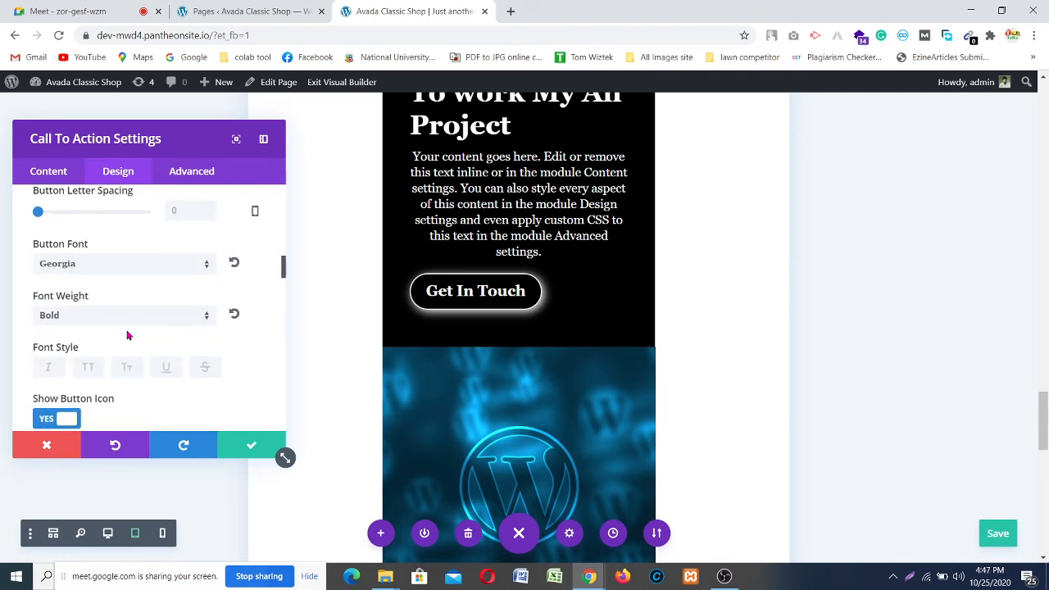
scroll(127, 334, "up", 8)
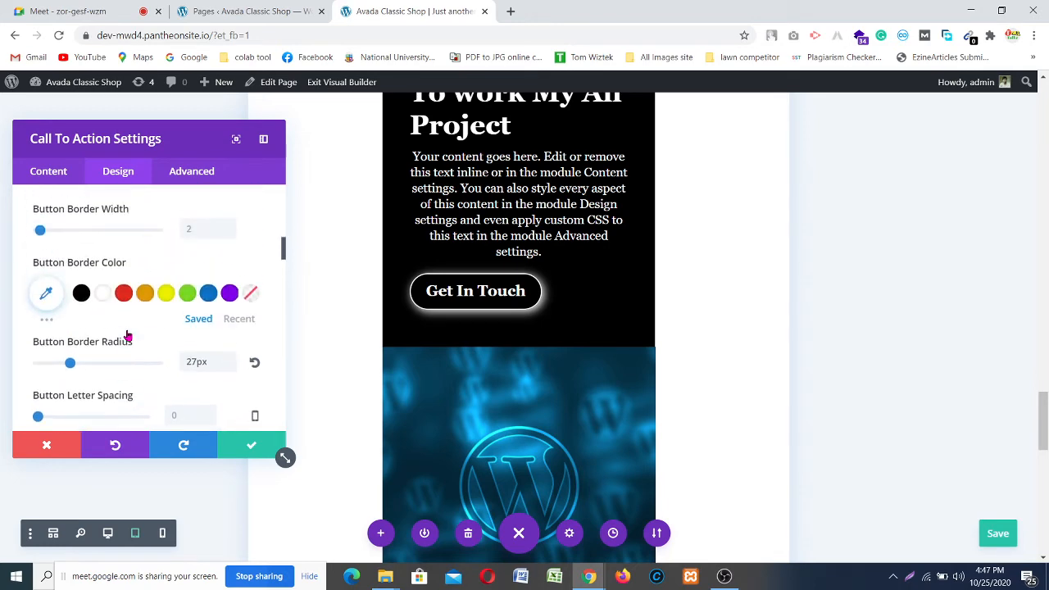
scroll(127, 334, "up", 3)
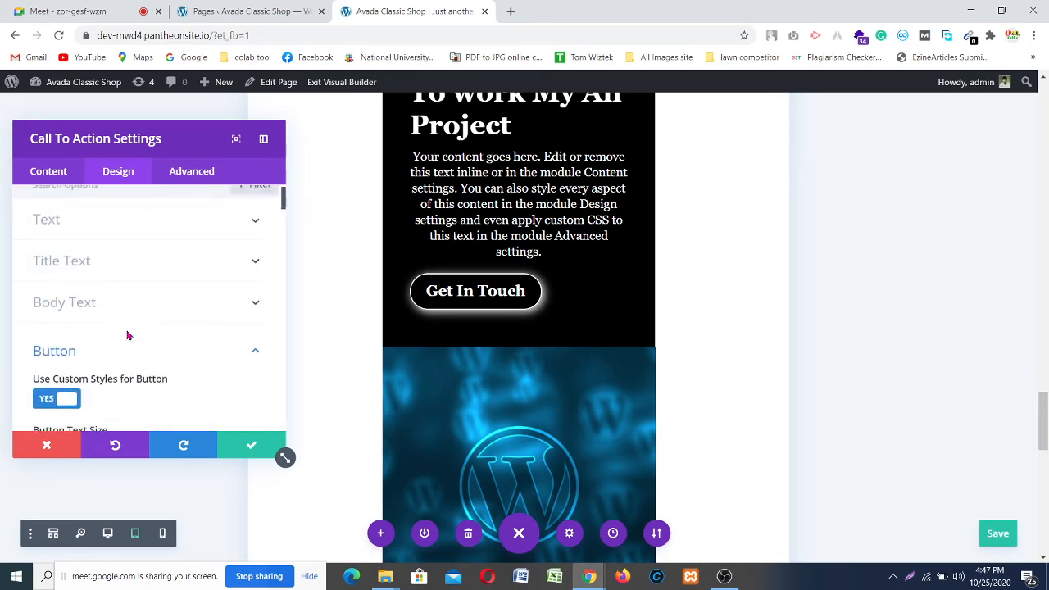
scroll(127, 334, "up", 2)
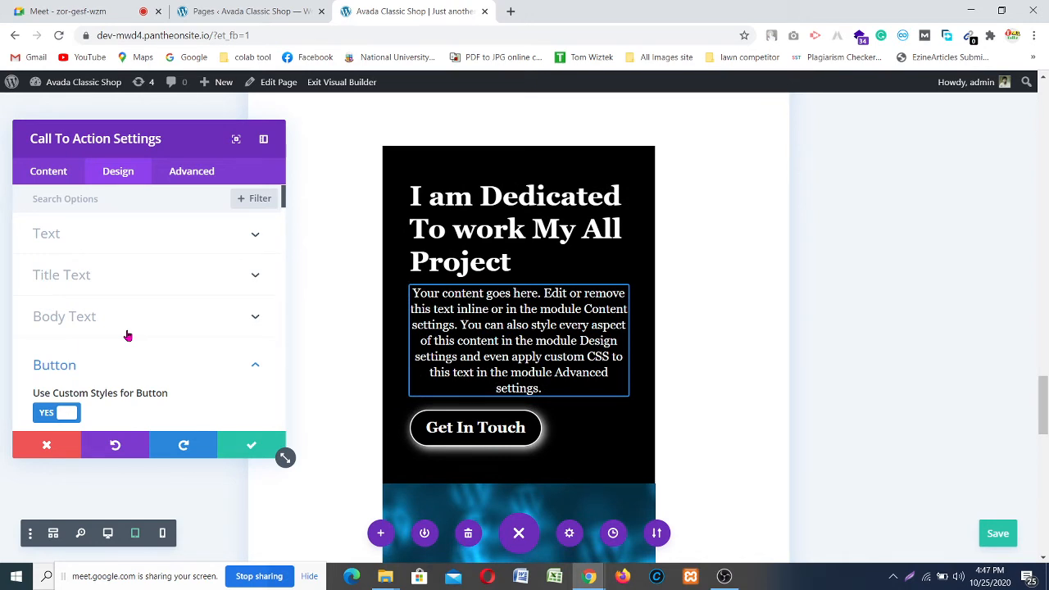
scroll(127, 334, "down", 5)
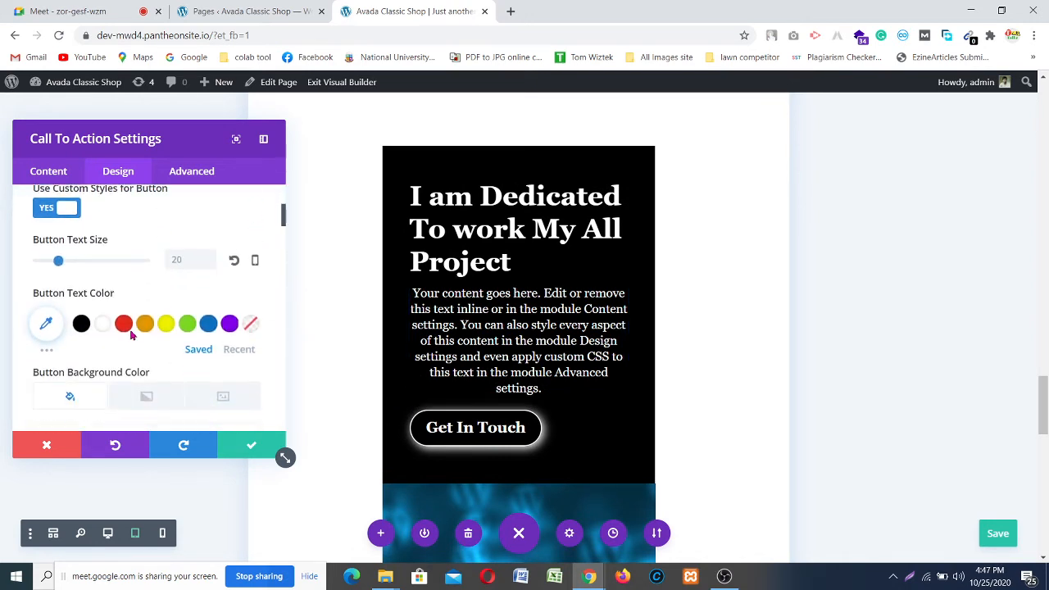
scroll(131, 335, "down", 8)
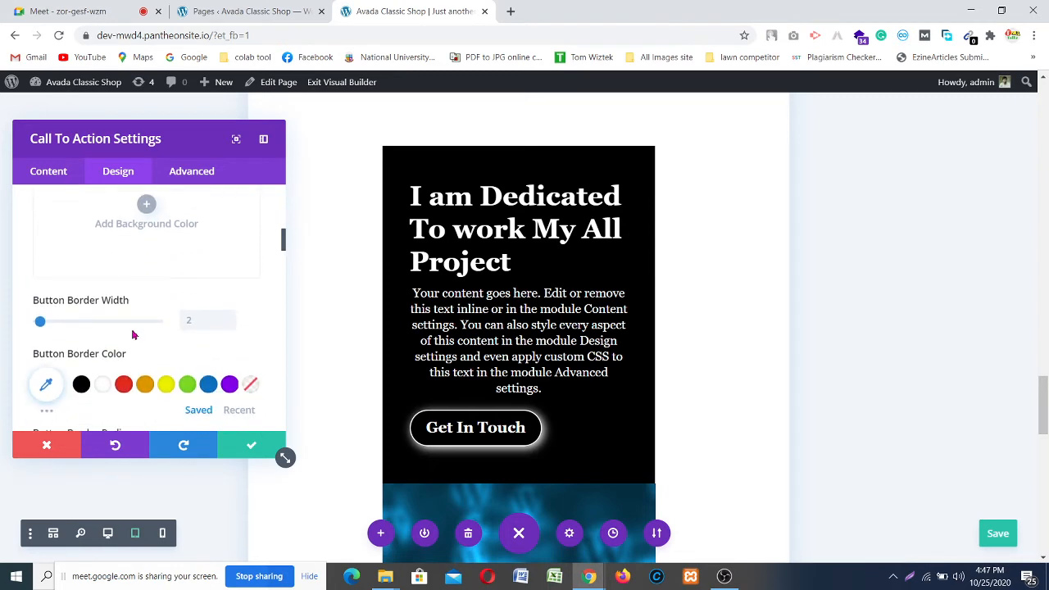
scroll(133, 335, "down", 3)
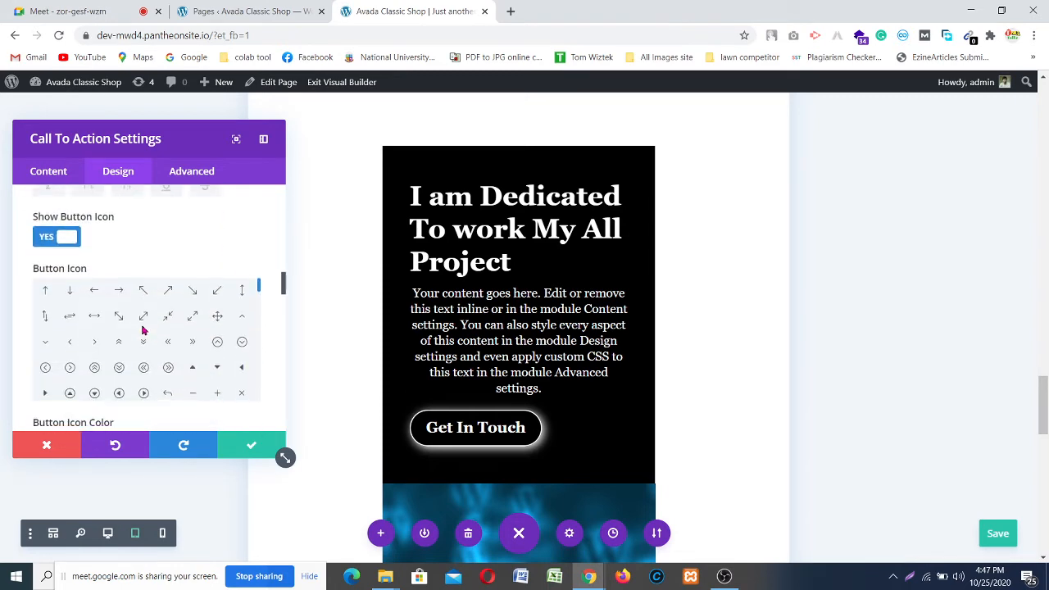
scroll(139, 330, "up", 3)
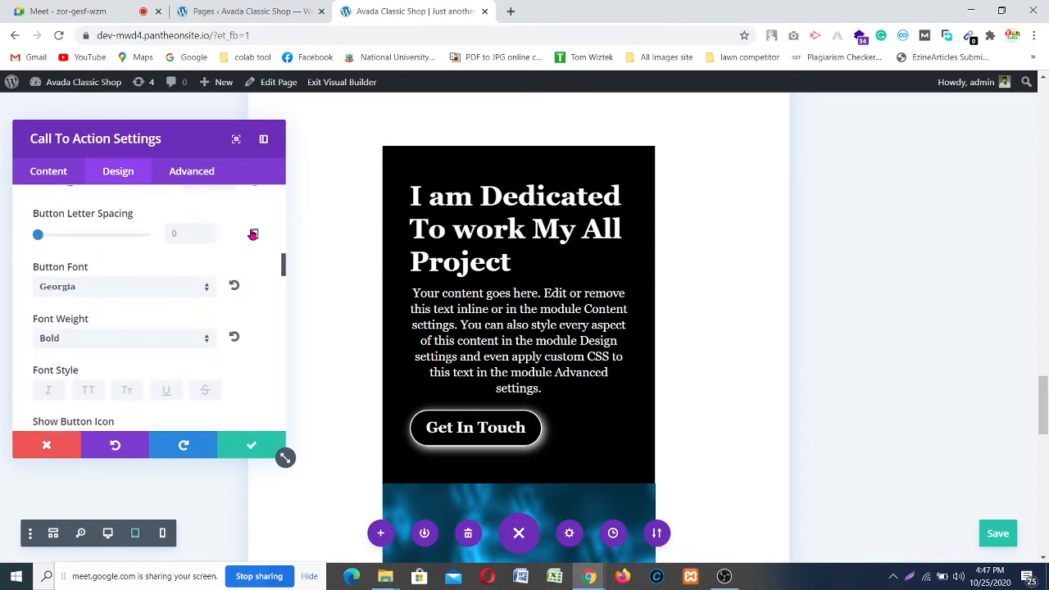
scroll(252, 254, "down", 6)
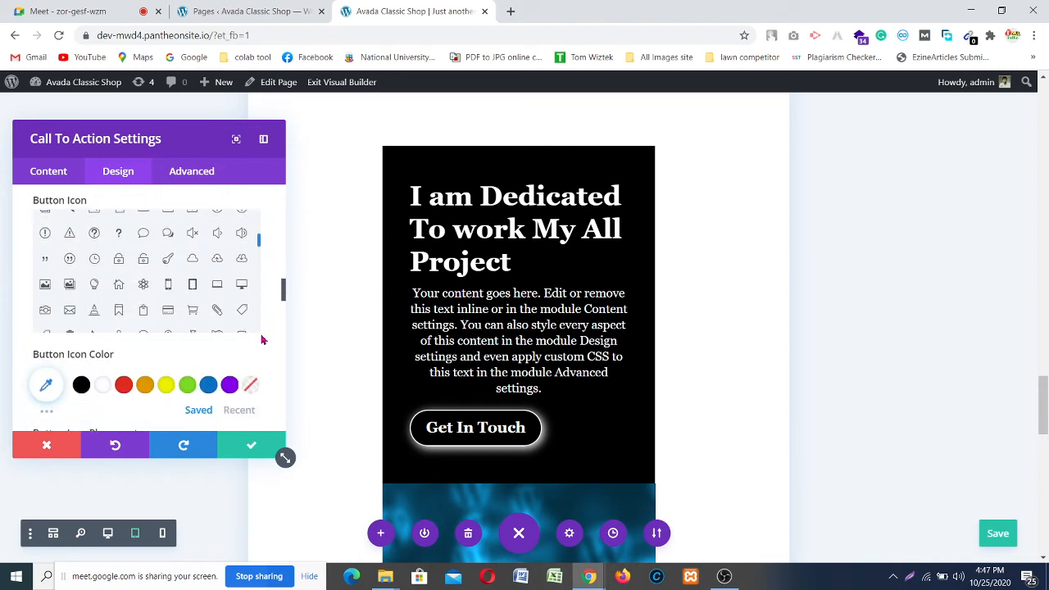
scroll(211, 339, "down", 3)
scroll(107, 287, "up", 1)
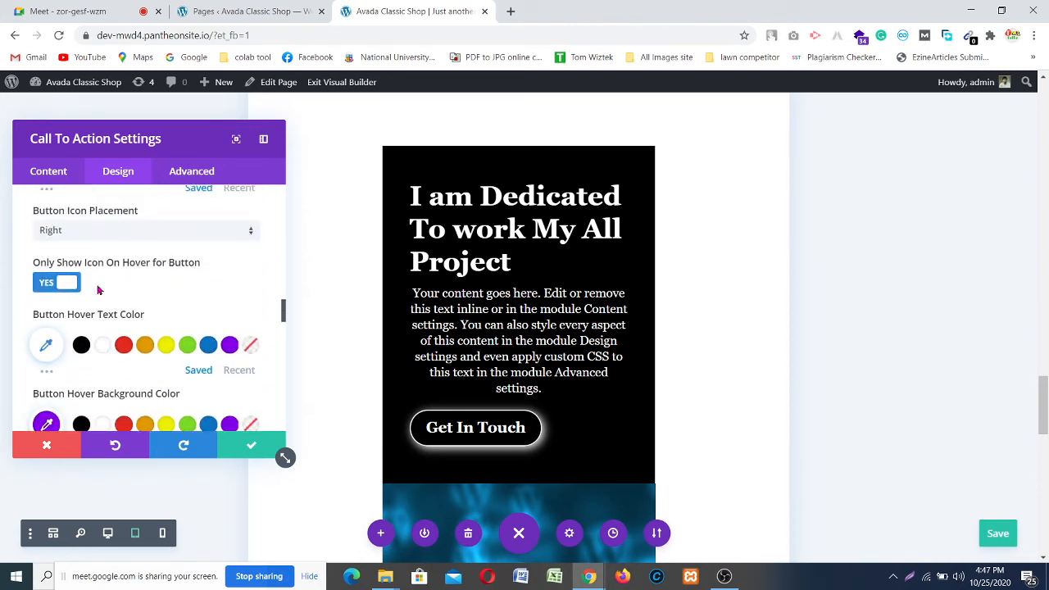
scroll(102, 296, "down", 5)
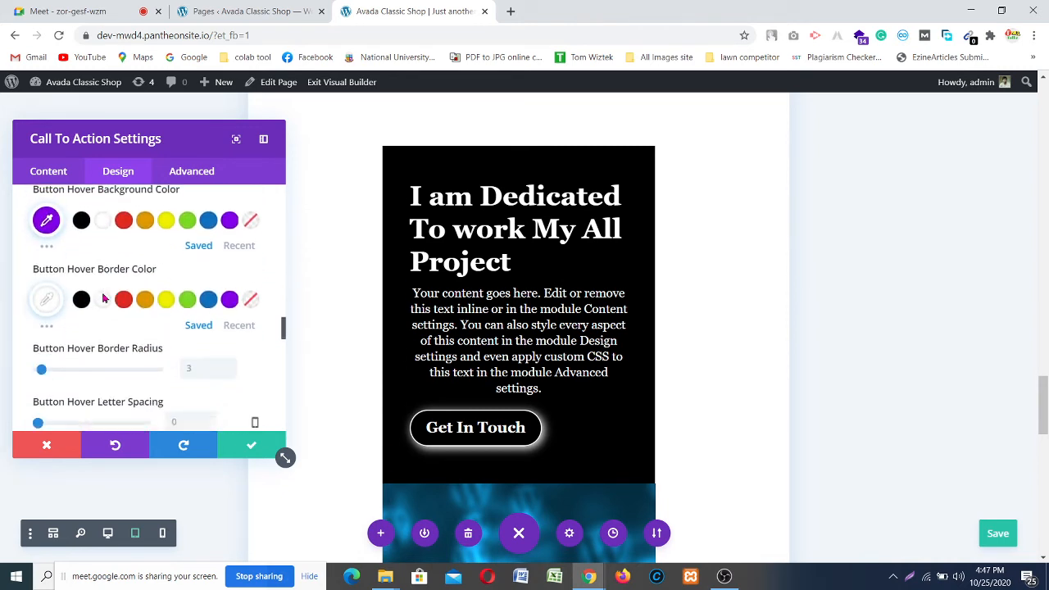
scroll(104, 298, "down", 1)
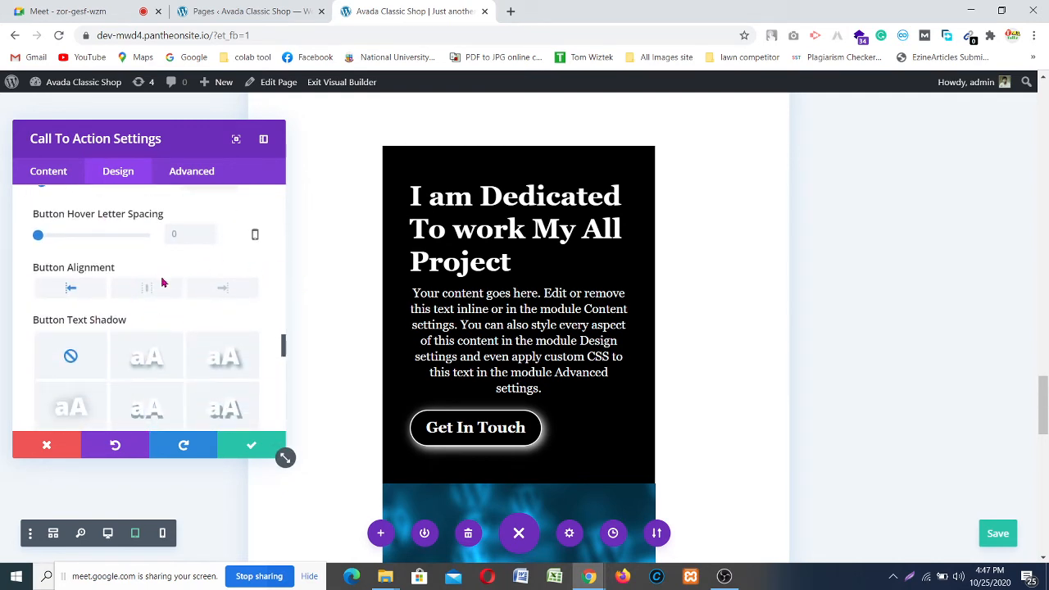
Step: Centre-align the Get In Touch button and keep the call-to-action settings
left_click(139, 291)
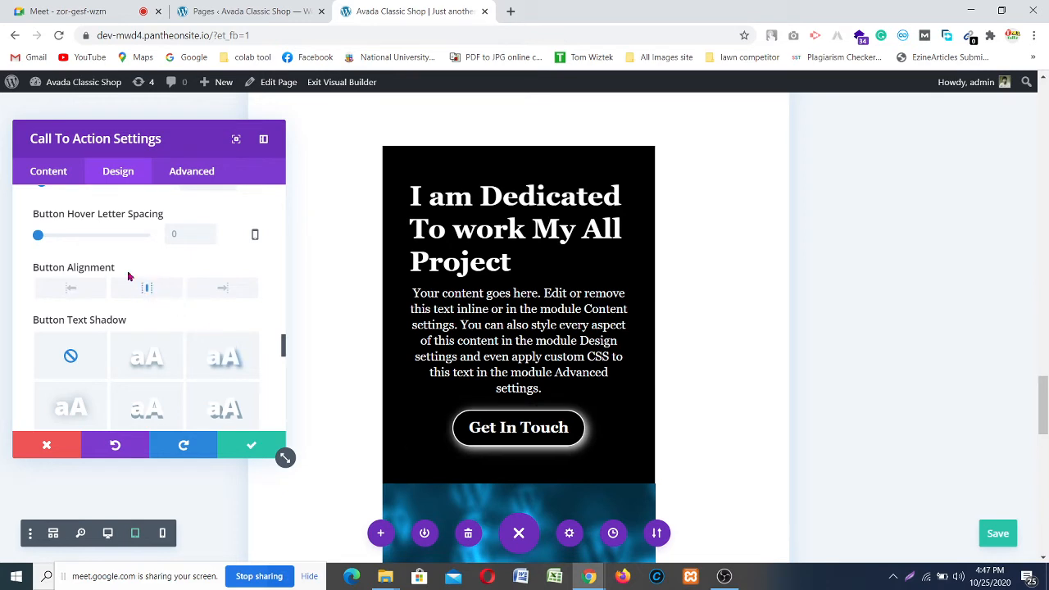
scroll(209, 351, "down", 3)
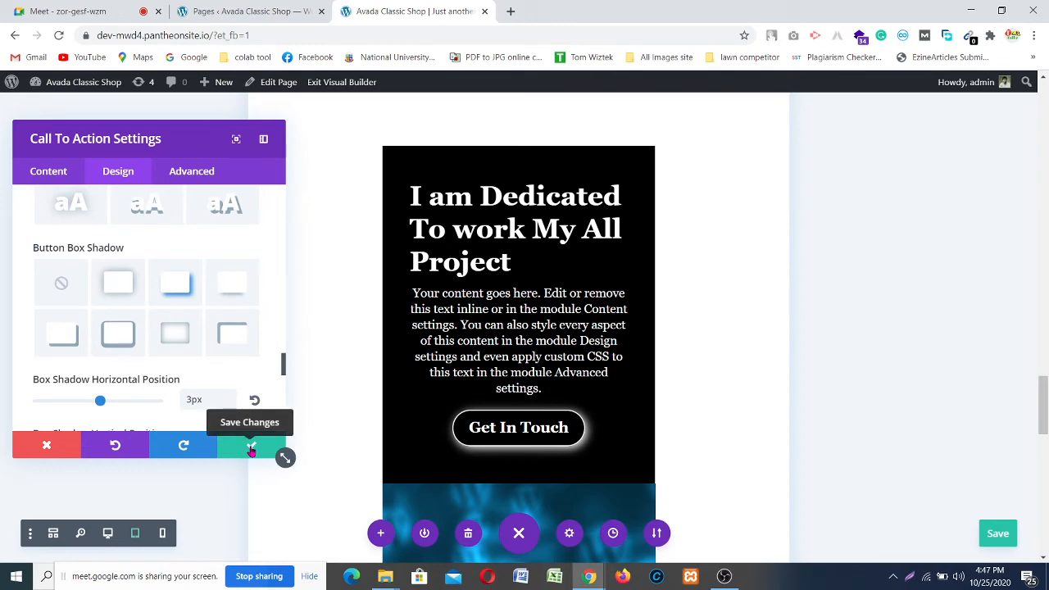
scroll(481, 358, "down", 3)
scroll(548, 348, "down", 5)
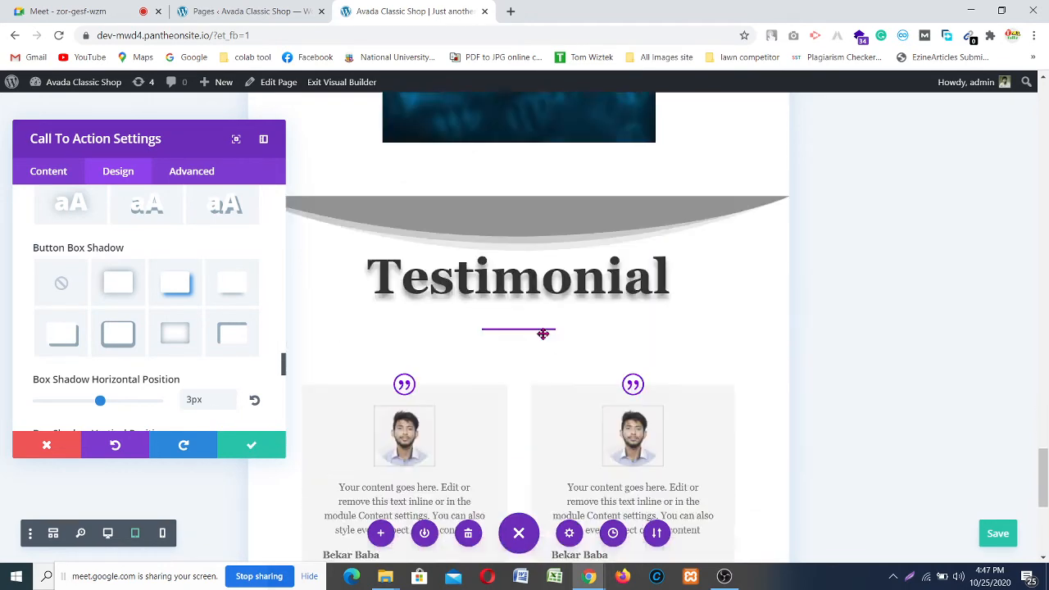
scroll(516, 191, "down", 4)
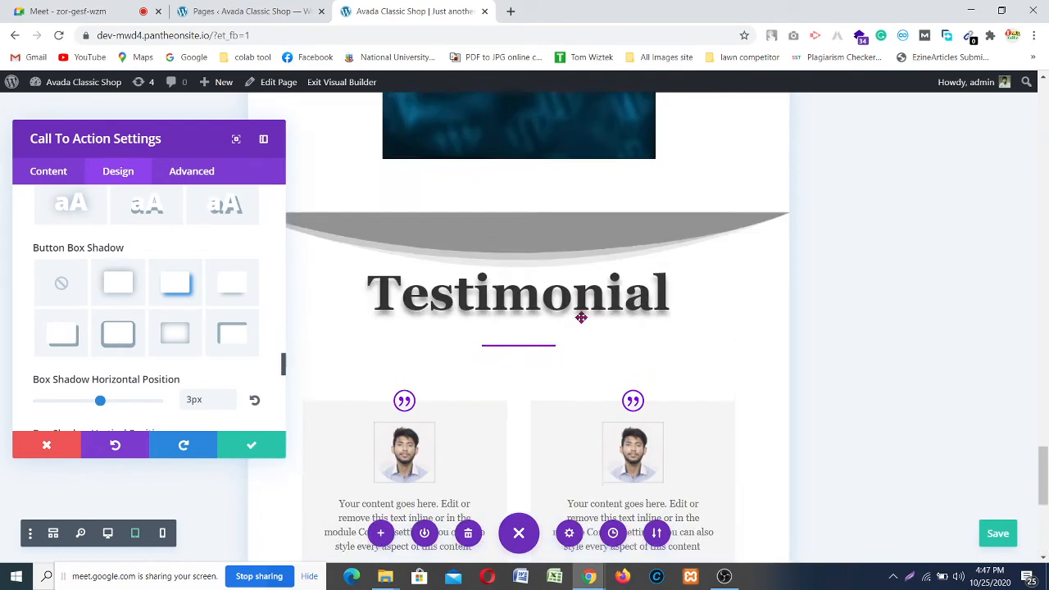
scroll(581, 315, "up", 10)
scroll(581, 317, "up", 15)
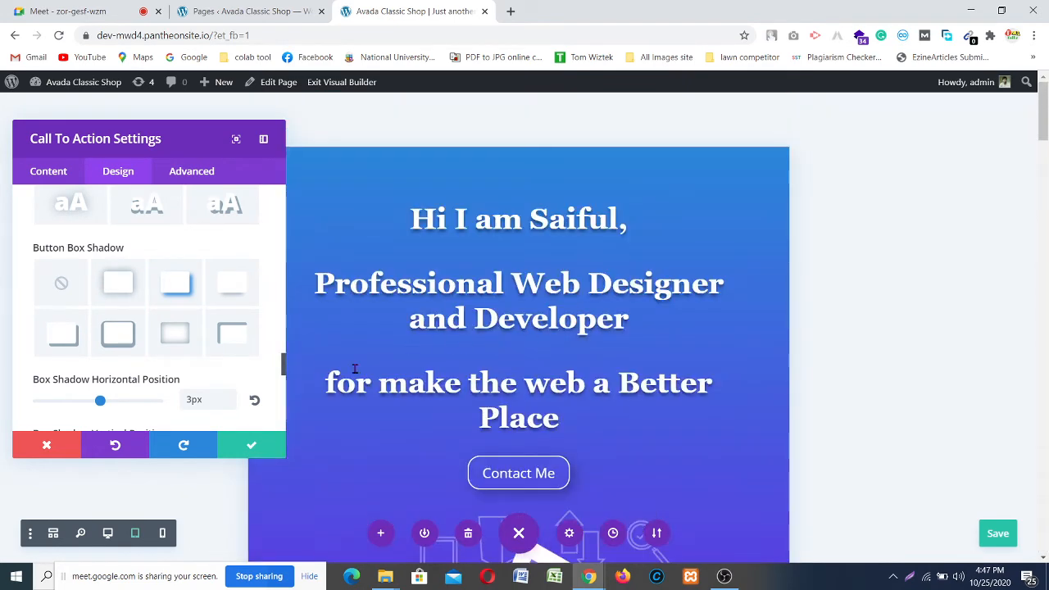
left_click(253, 445)
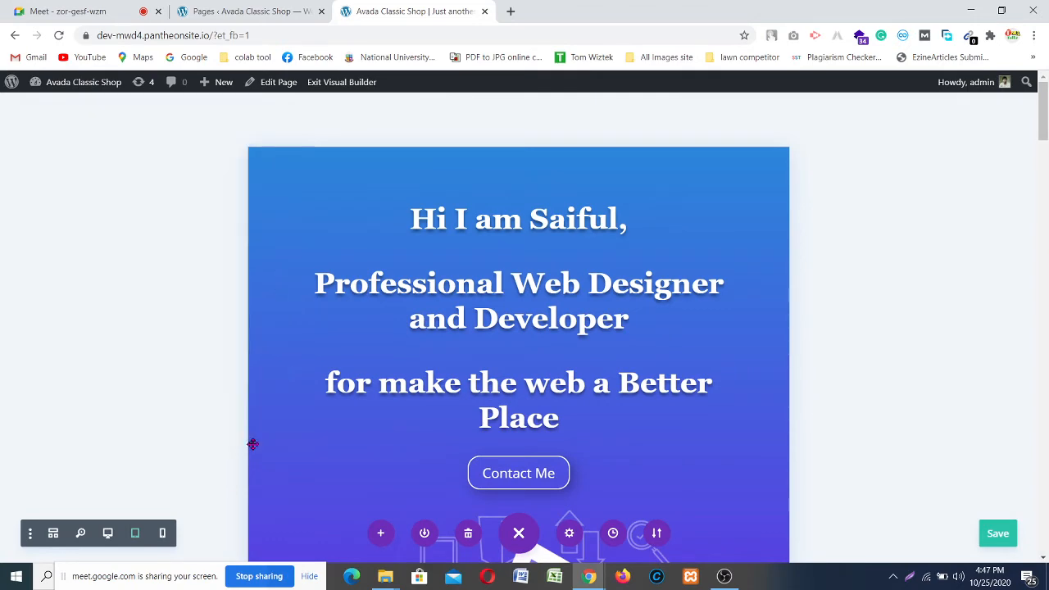
Step: Switch the builder preview to phone width and save the page
left_click(162, 534)
scroll(524, 270, "down", 3)
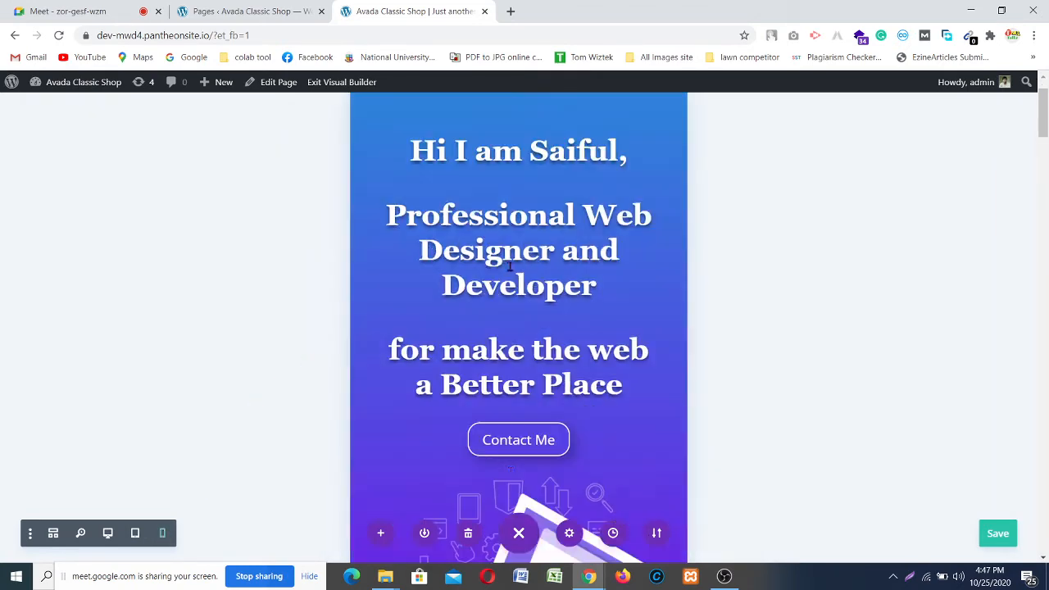
scroll(524, 270, "down", 4)
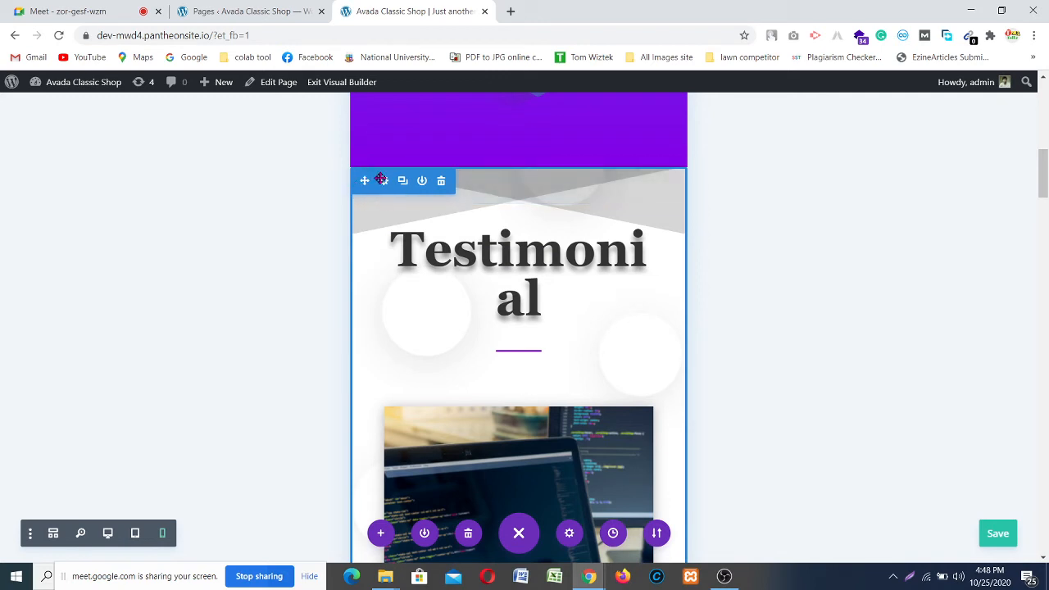
key("ctrl+s")
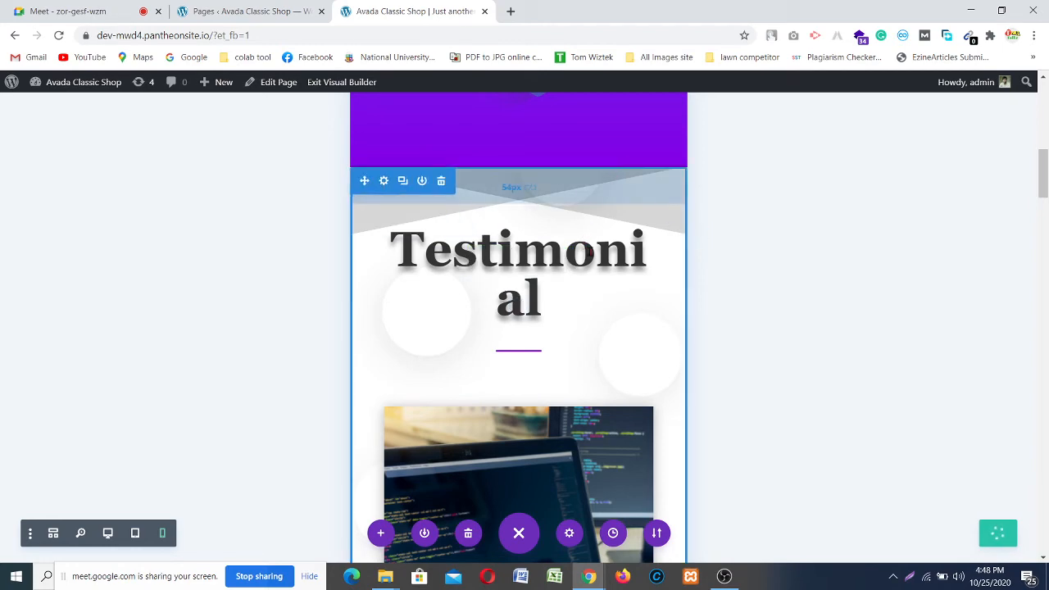
Step: Scroll to the 'I am Dedicated To work My All Project' card below Contact Me
scroll(605, 257, "down", 7)
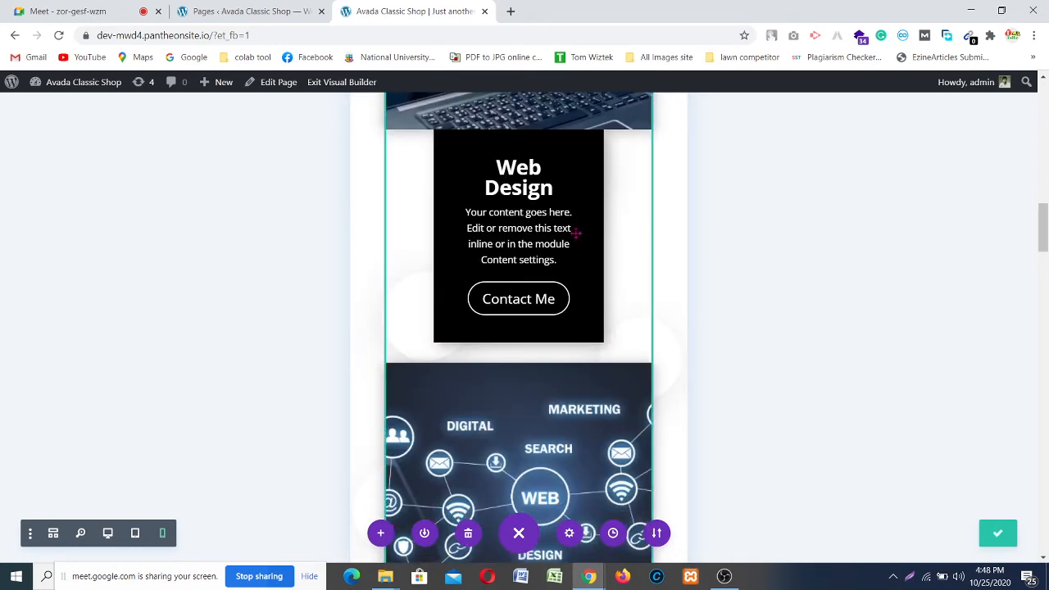
scroll(575, 232, "up", 9)
scroll(575, 233, "down", 7)
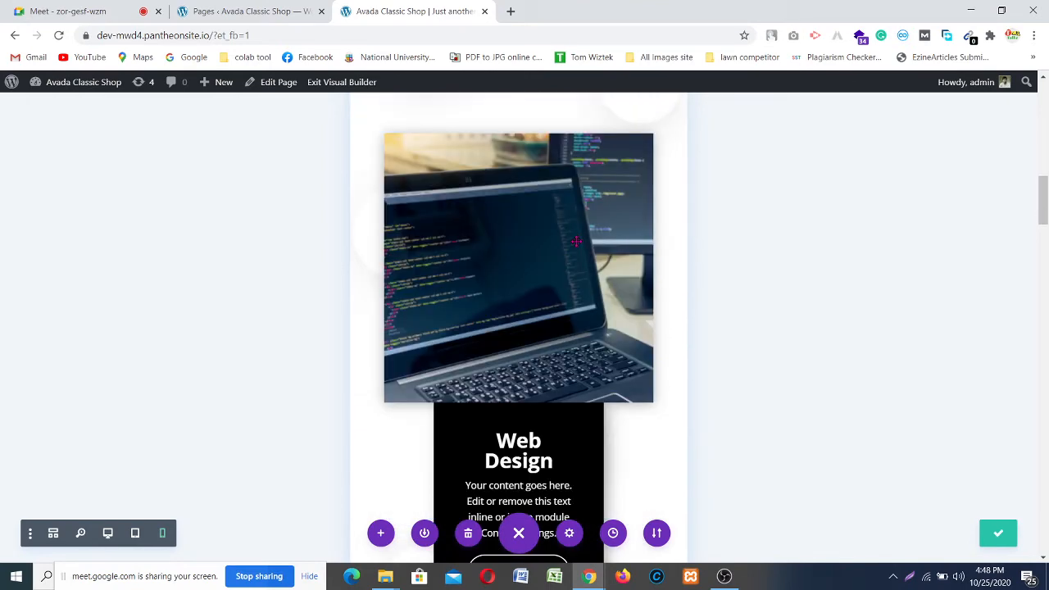
scroll(512, 375, "down", 4)
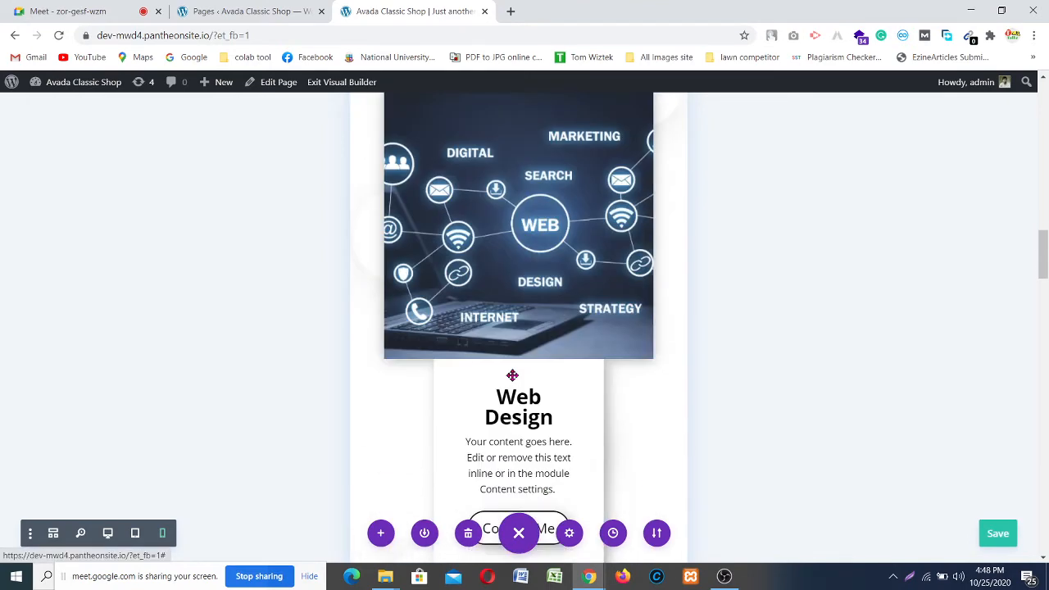
scroll(515, 370, "down", 7)
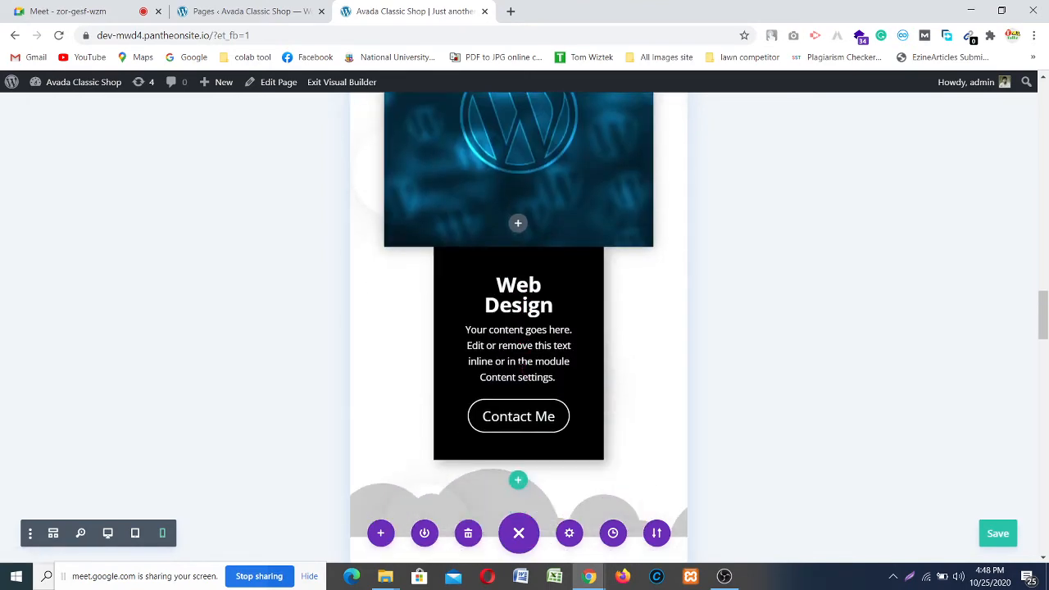
scroll(518, 367, "up", 10)
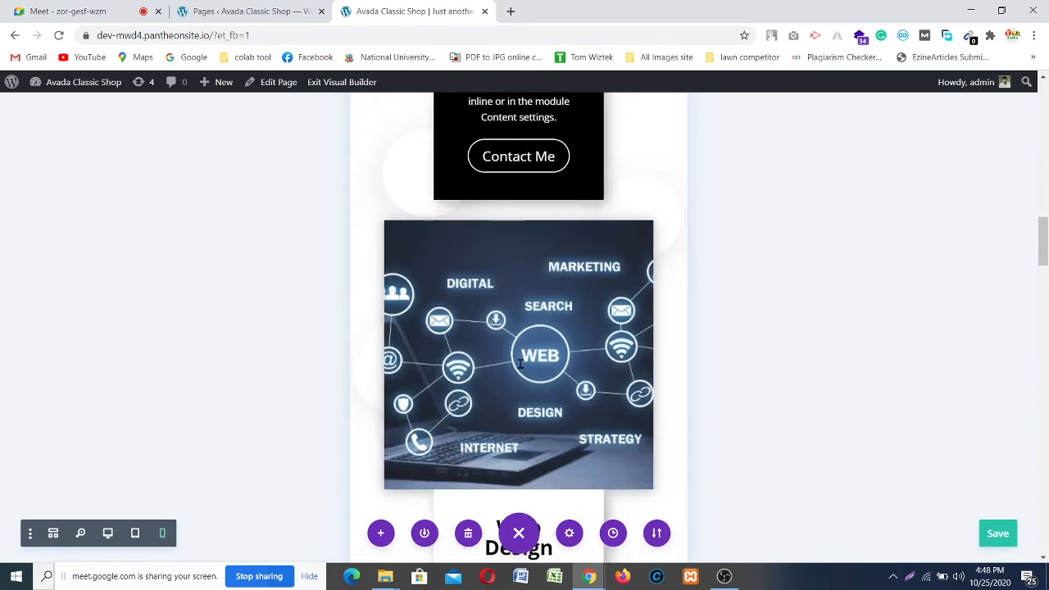
scroll(520, 364, "up", 10)
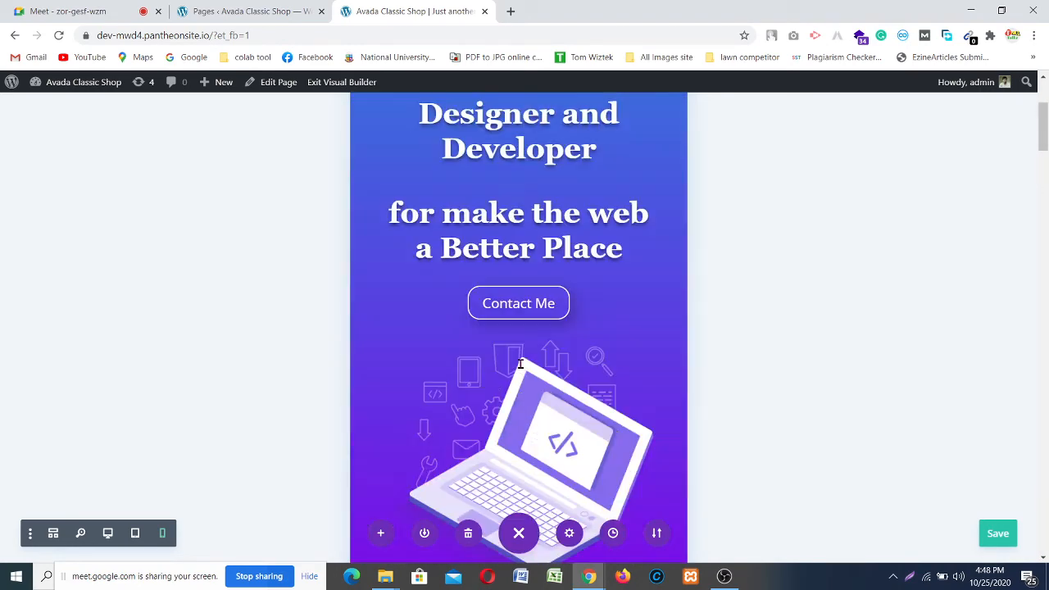
scroll(540, 354, "down", 10)
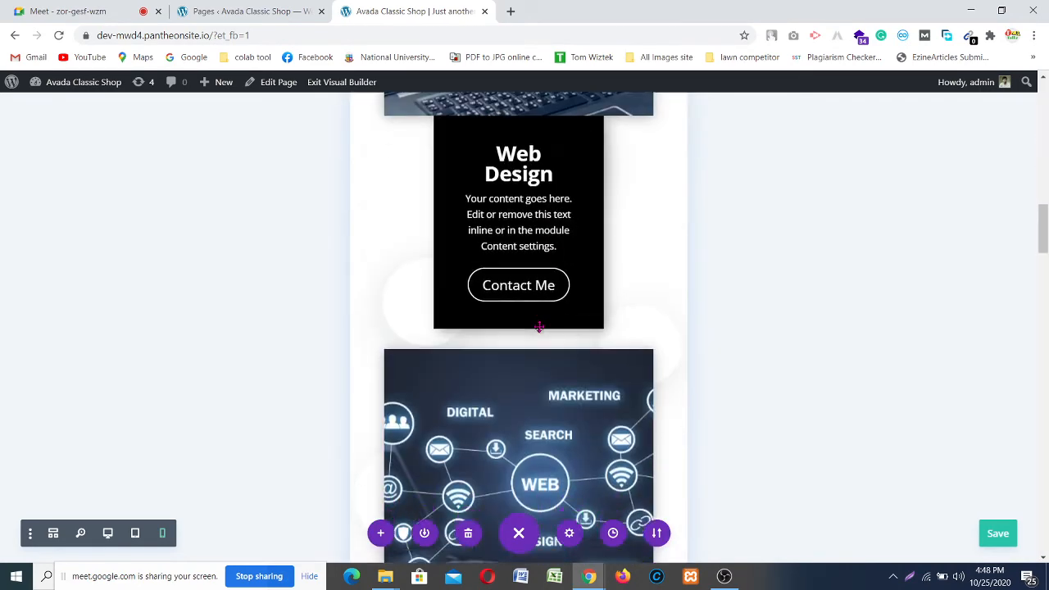
scroll(543, 326, "down", 7)
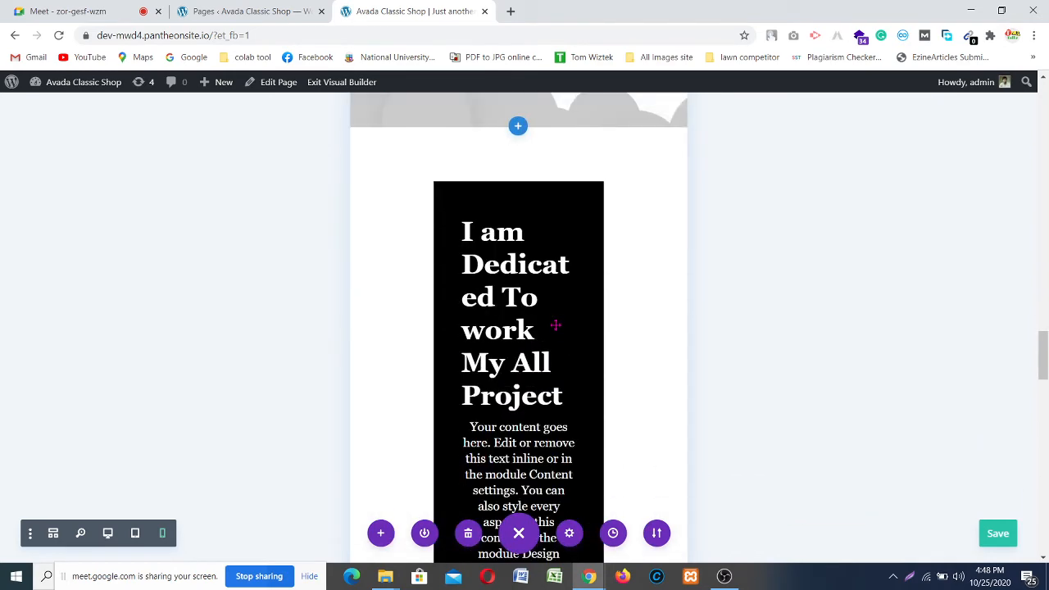
scroll(555, 324, "down", 5)
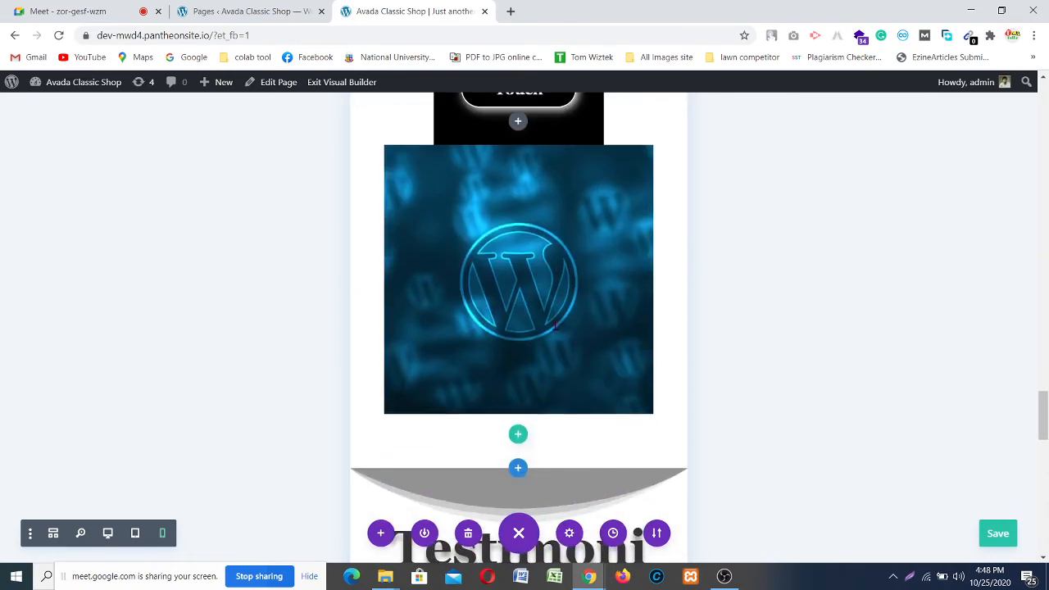
scroll(554, 326, "down", 8)
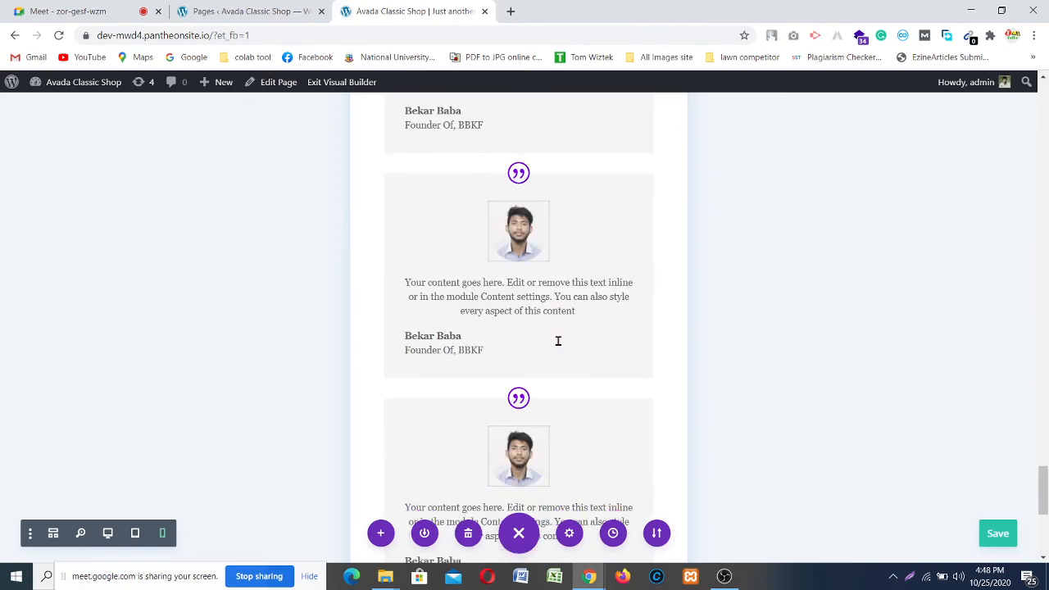
scroll(558, 341, "down", 3)
scroll(558, 340, "up", 10)
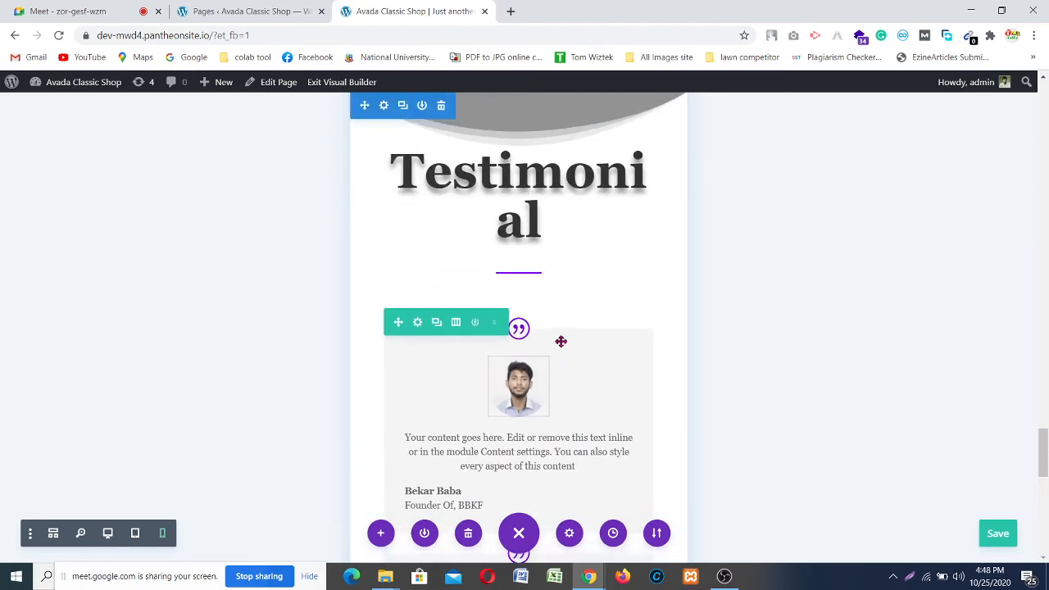
scroll(560, 341, "up", 2)
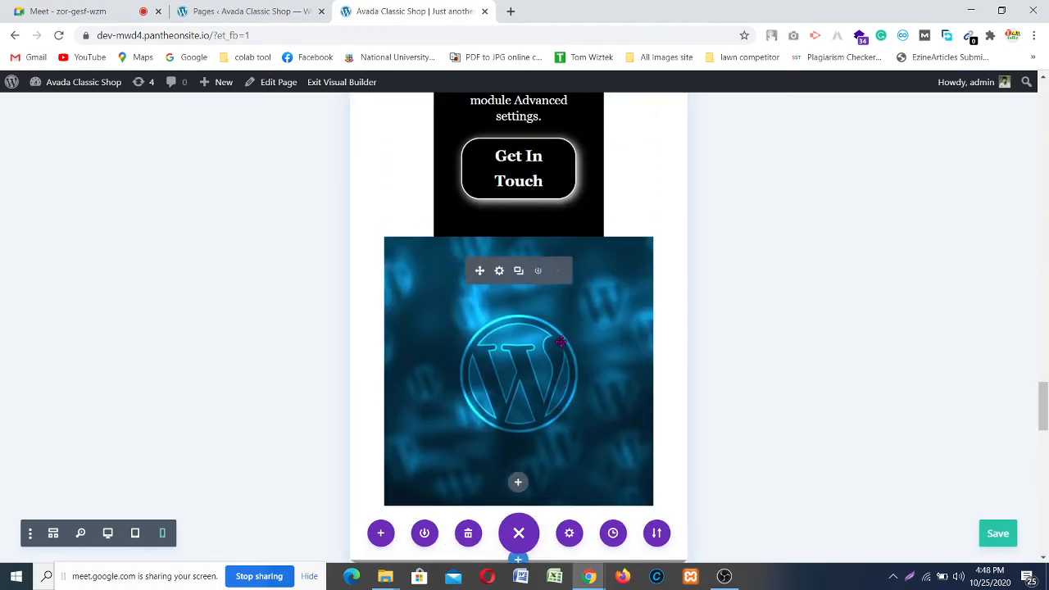
scroll(560, 341, "up", 8)
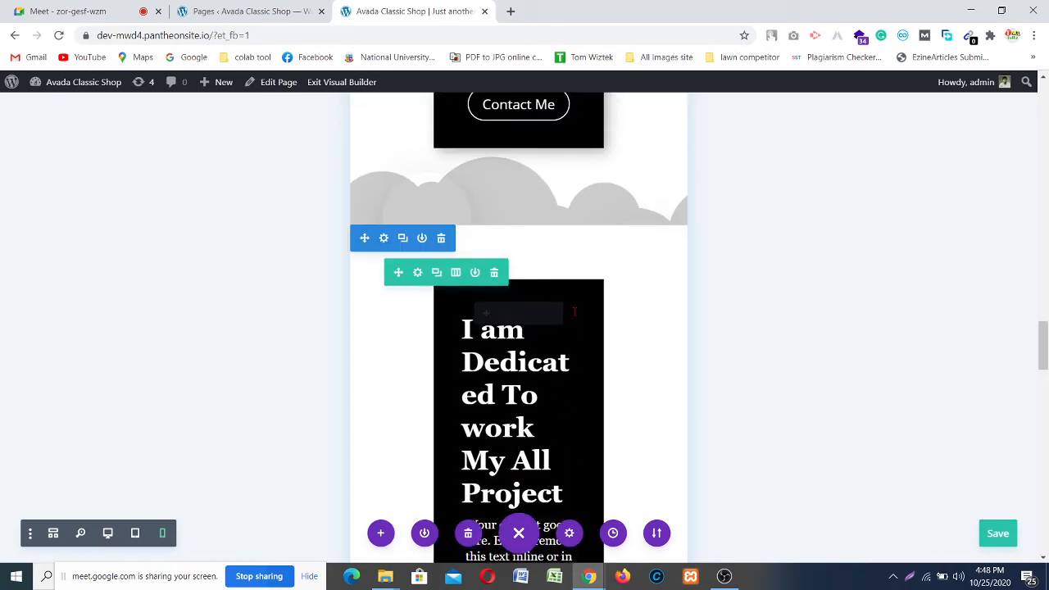
scroll(574, 311, "down", 6)
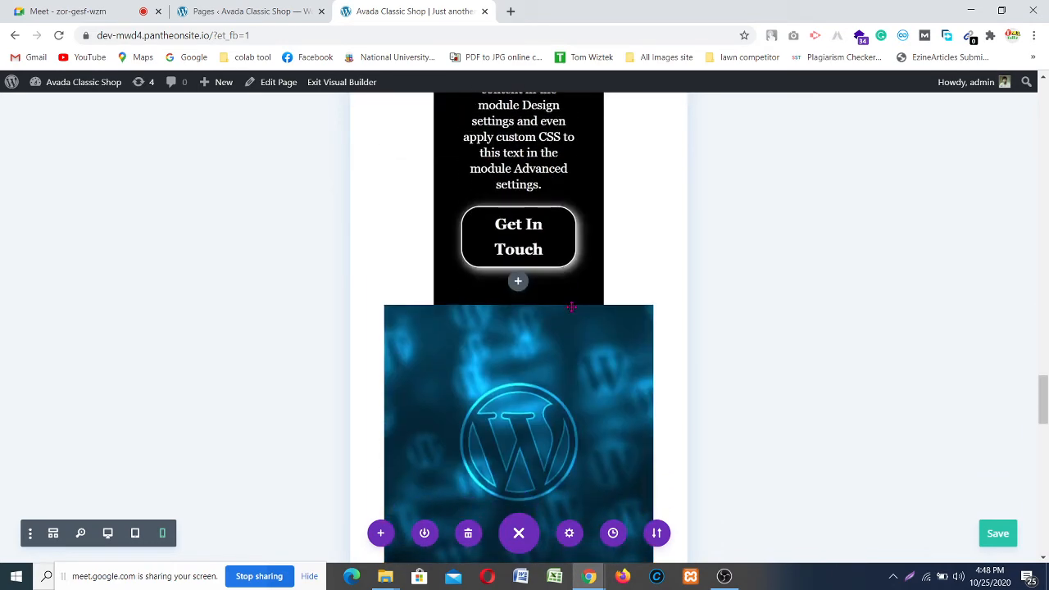
scroll(571, 307, "up", 2)
scroll(571, 308, "down", 4)
scroll(571, 307, "up", 5)
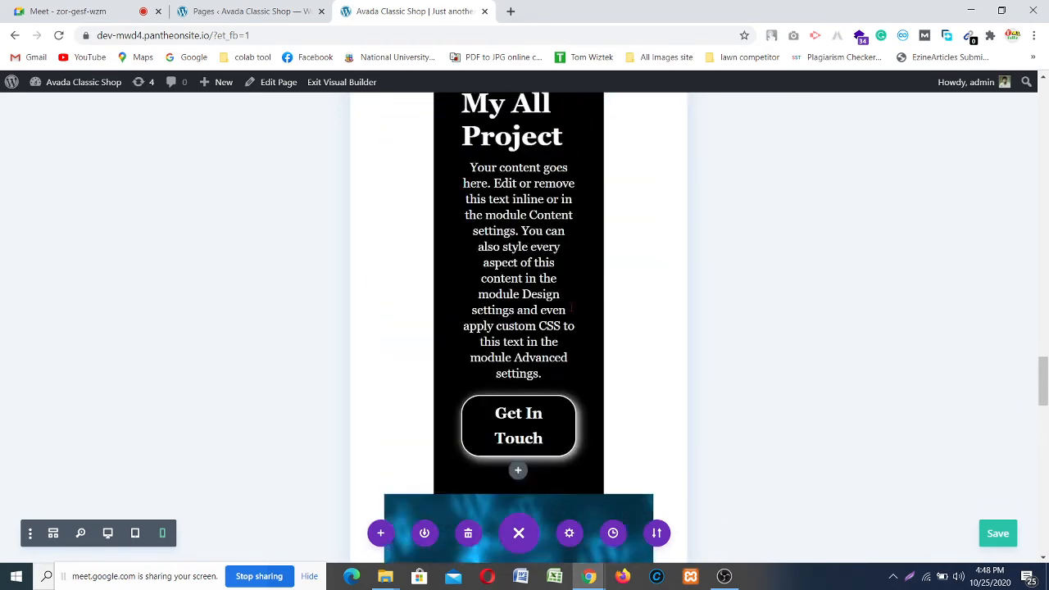
scroll(571, 308, "up", 4)
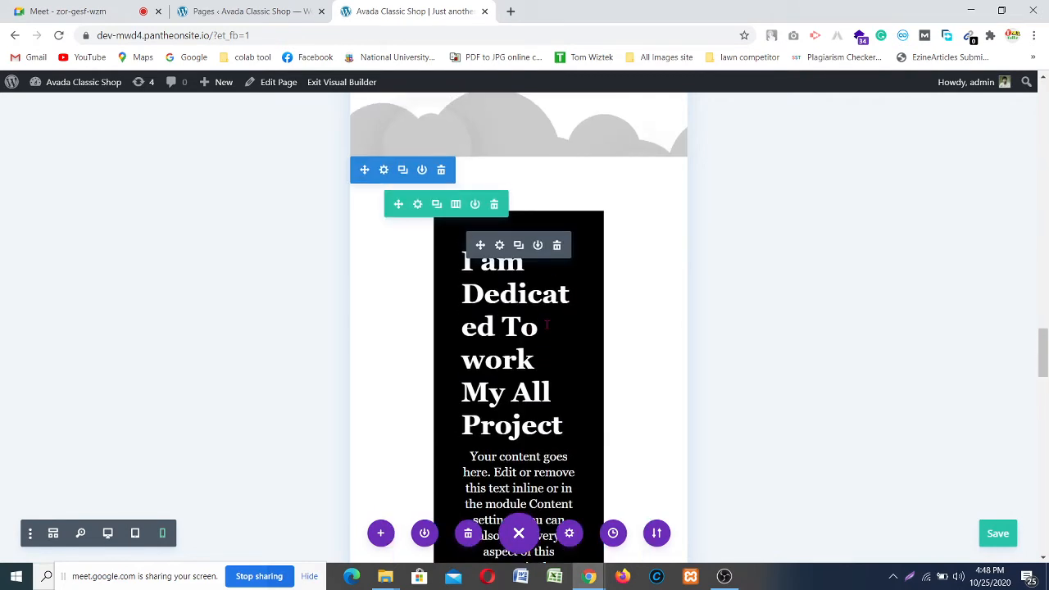
scroll(546, 324, "down", 1)
scroll(533, 326, "up", 2)
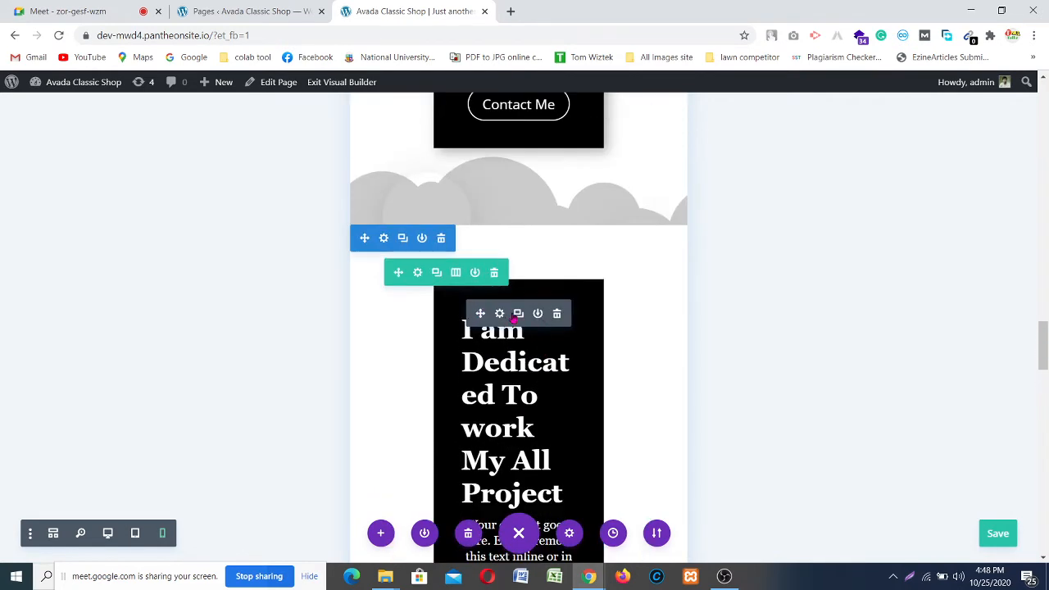
Step: Open the call-to-action module's Design > Sizing settings
left_click(499, 314)
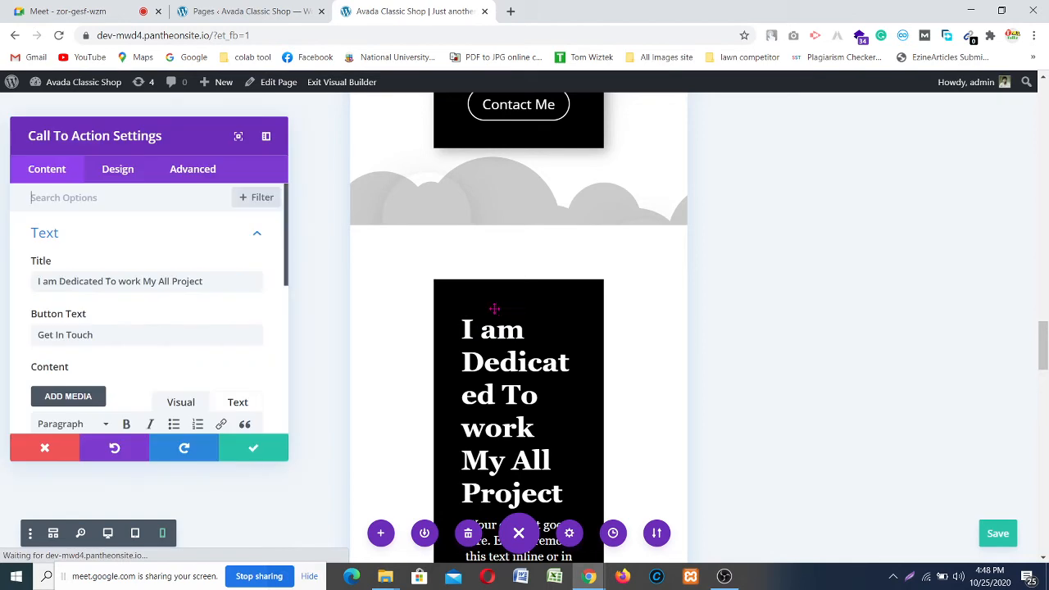
left_click(118, 174)
scroll(139, 287, "down", 2)
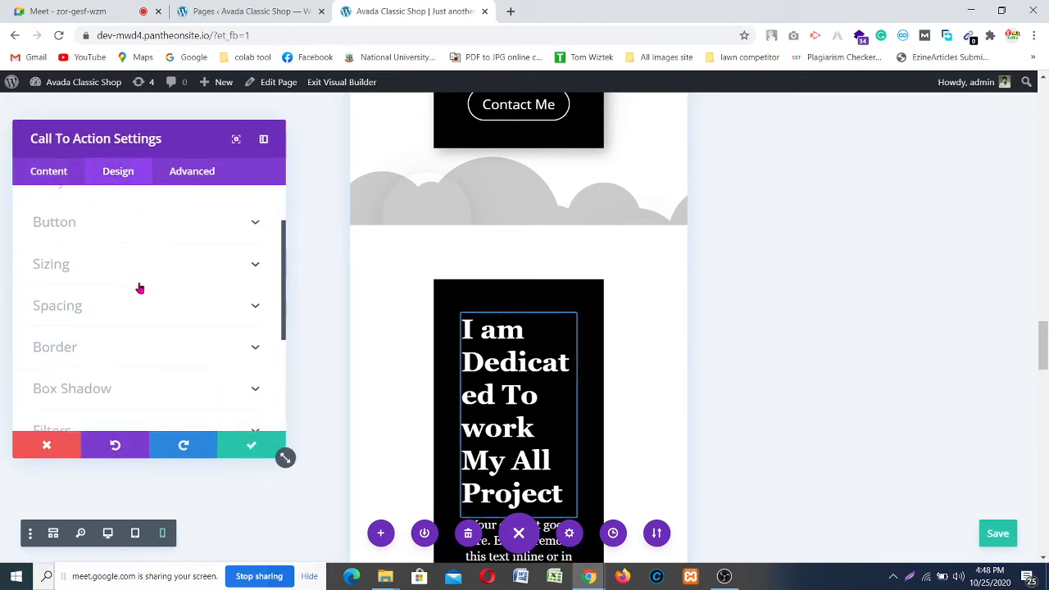
left_click(253, 267)
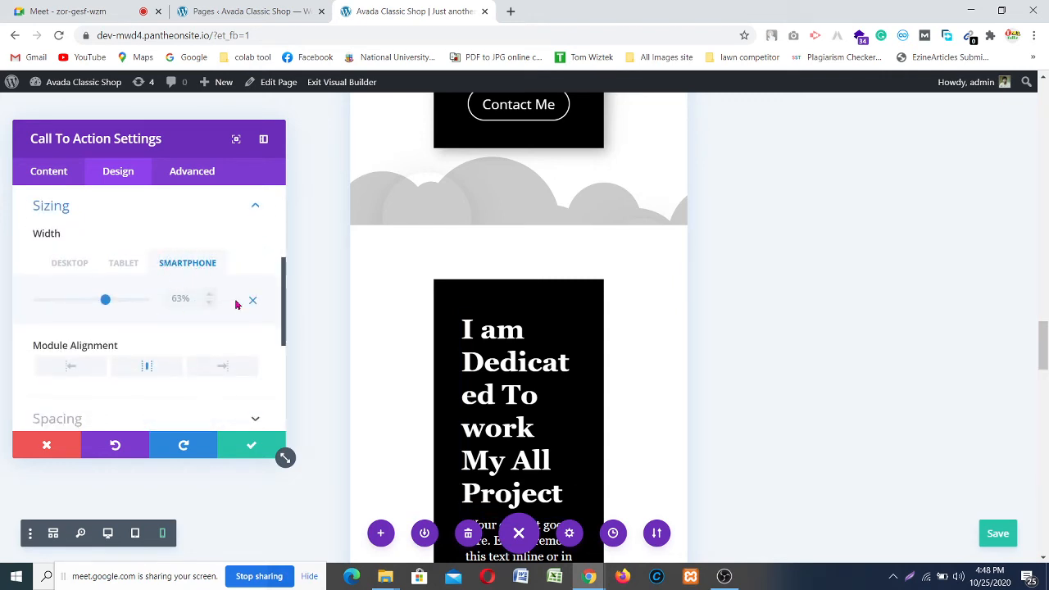
scroll(508, 328, "down", 2)
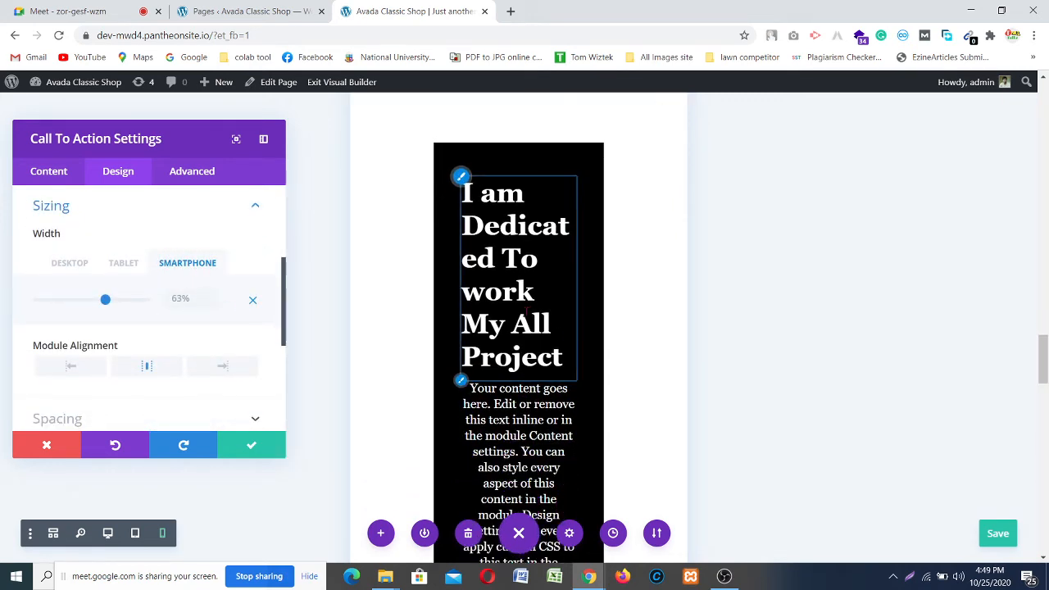
scroll(518, 327, "down", 5)
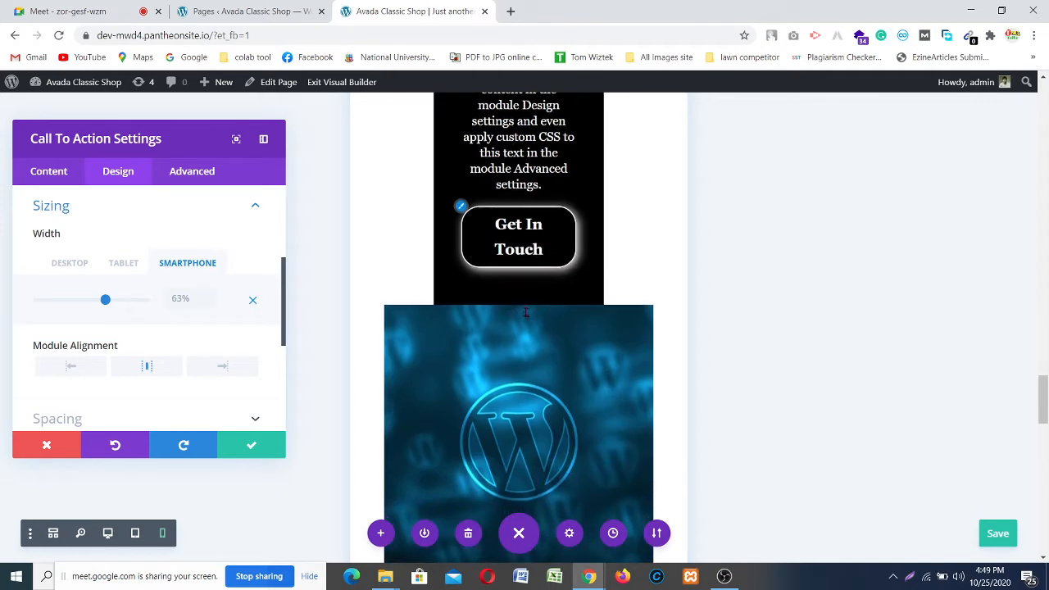
Step: Raise the smartphone width from 63% to 100% and keep the changes
left_click(209, 297)
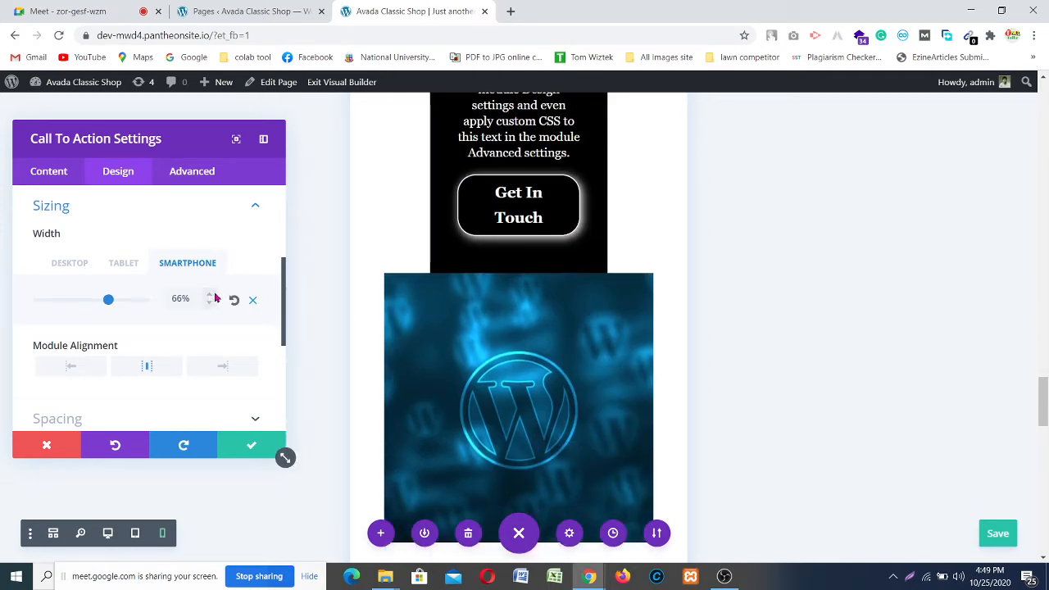
left_click(209, 295)
left_click(209, 295)
left_click(209, 295)
left_click(209, 295)
left_click(209, 295)
left_click(209, 295)
left_click(209, 295)
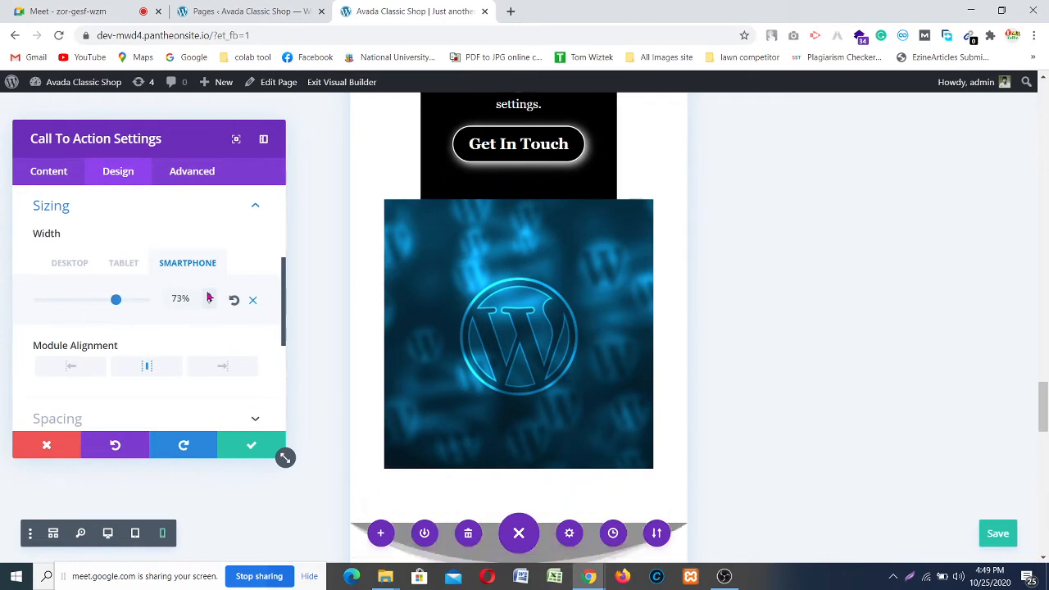
left_click(209, 297)
left_click(209, 297)
left_click(208, 297)
left_click(209, 298)
left_click(209, 297)
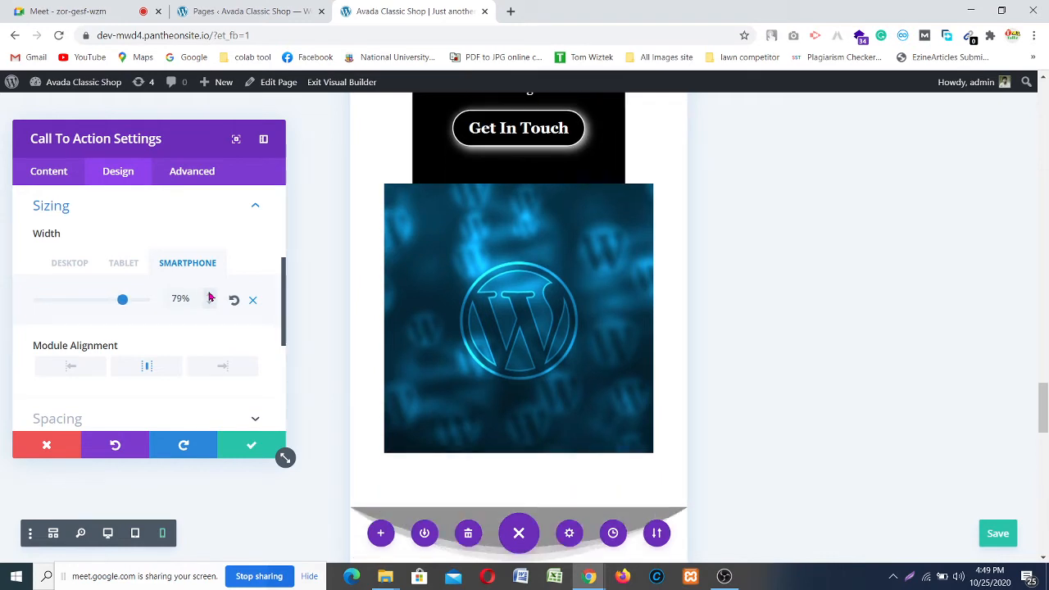
left_click(209, 298)
left_click(209, 297)
left_click(209, 298)
left_click(209, 297)
left_click(209, 297)
left_click(209, 298)
left_click(208, 297)
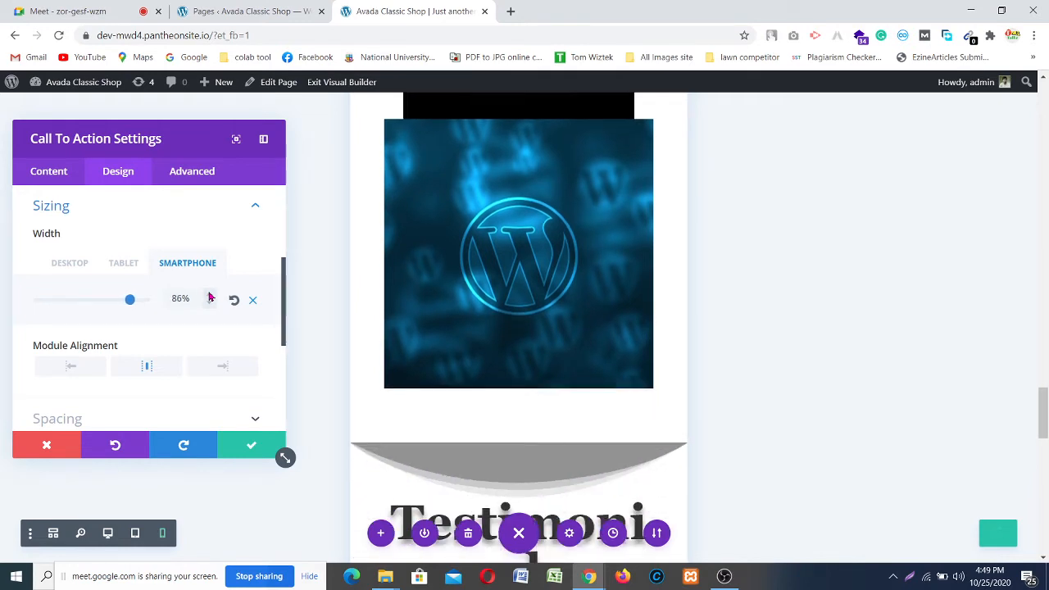
double_click(209, 297)
left_click(209, 297)
double_click(209, 297)
left_click(209, 297)
double_click(209, 298)
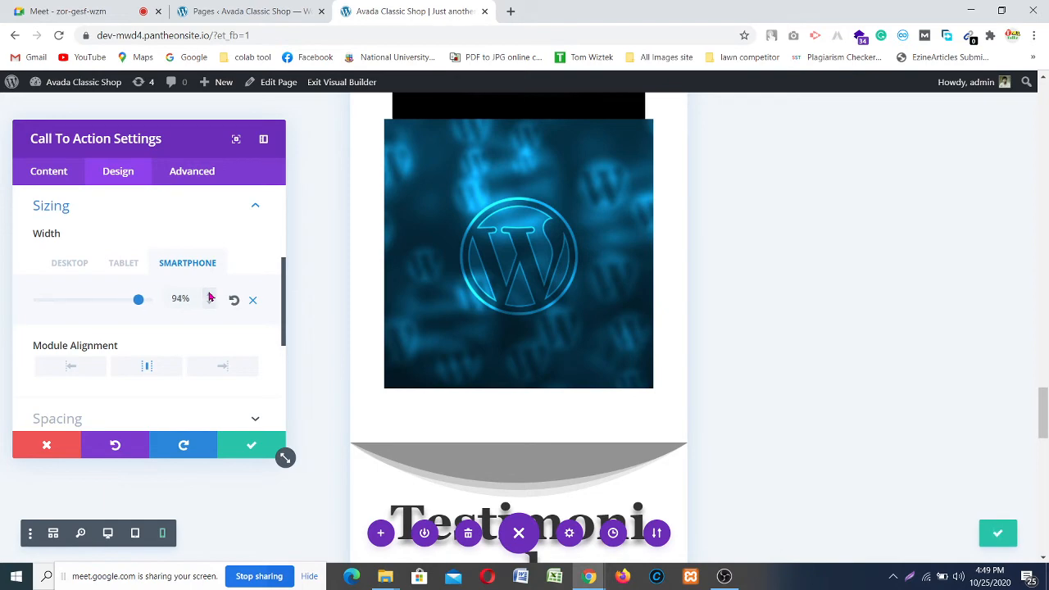
left_click(209, 297)
left_click(208, 297)
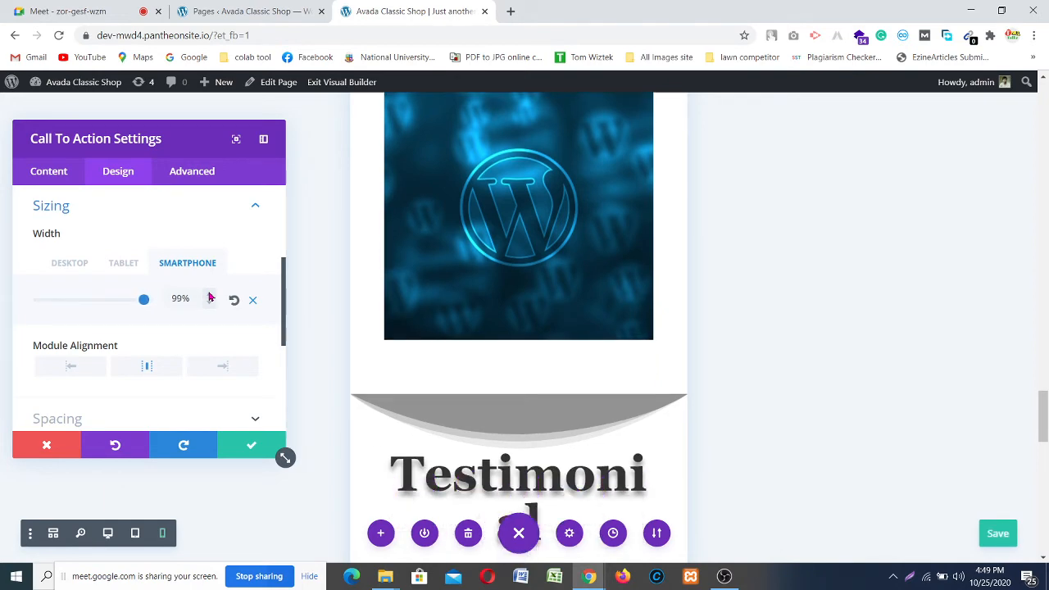
scroll(426, 323, "up", 5)
scroll(512, 330, "up", 2)
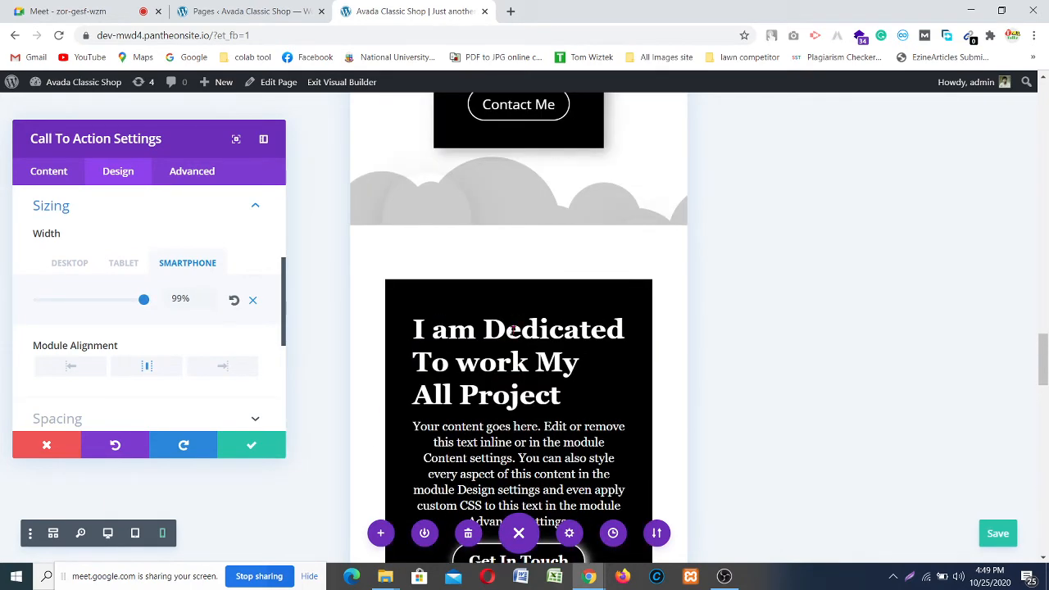
scroll(513, 330, "down", 2)
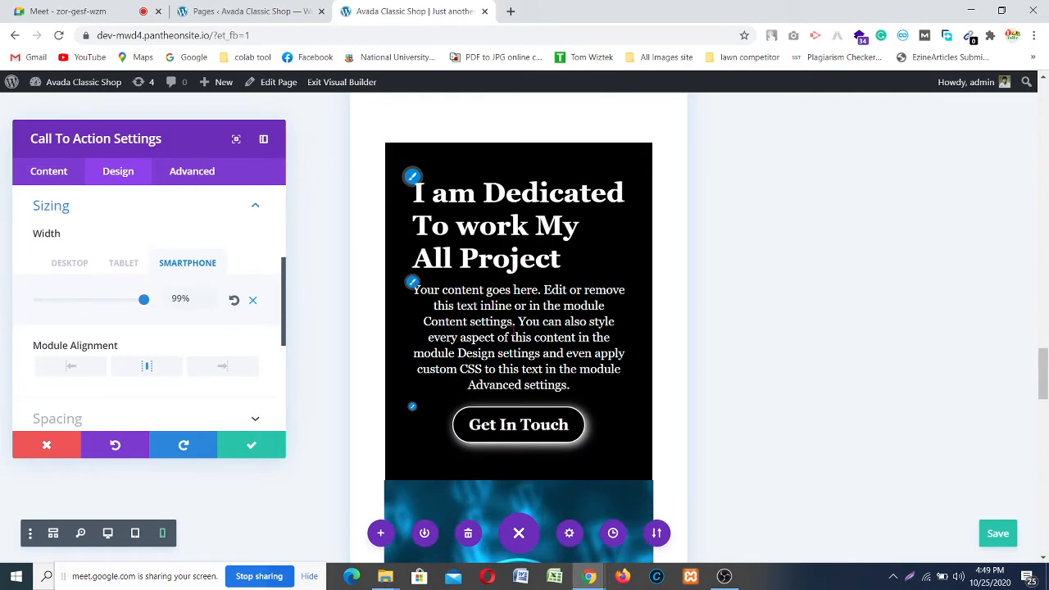
left_click(210, 298)
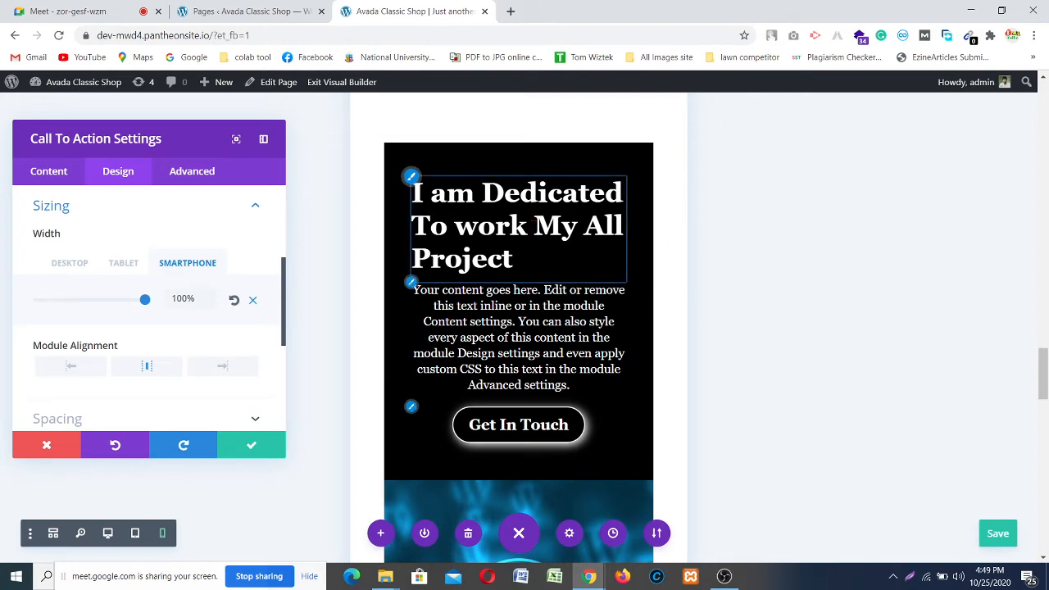
scroll(561, 239, "down", 3)
scroll(558, 243, "down", 4)
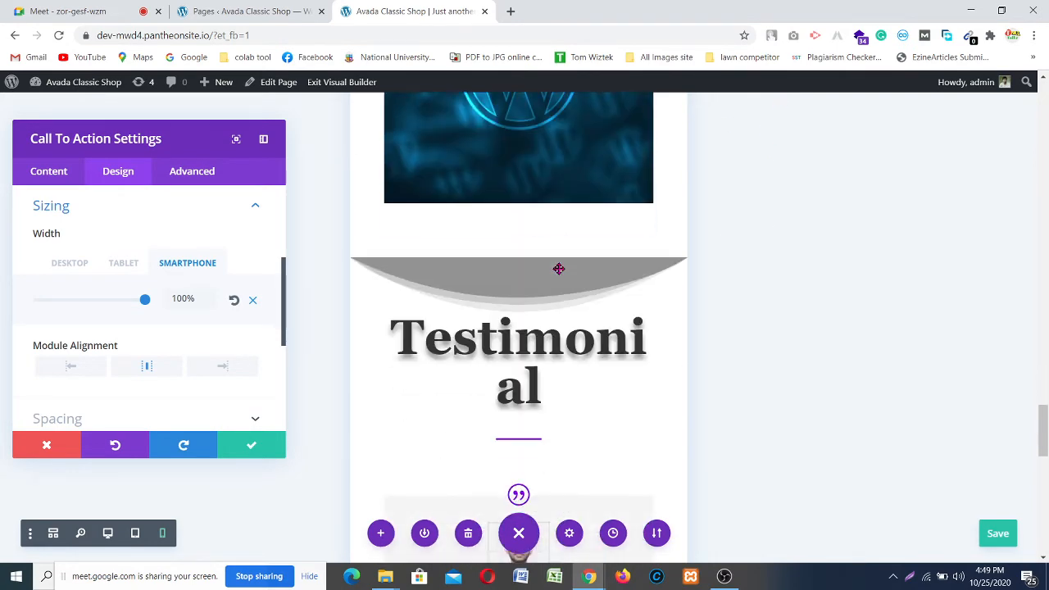
scroll(560, 270, "up", 3)
scroll(491, 326, "up", 6)
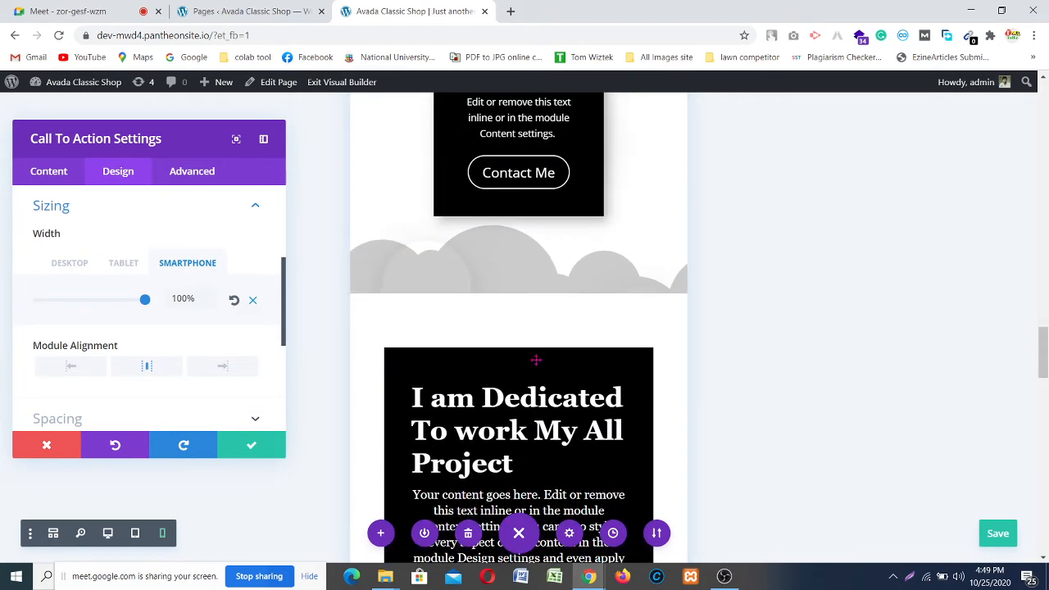
scroll(537, 357, "down", 10)
scroll(540, 361, "down", 2)
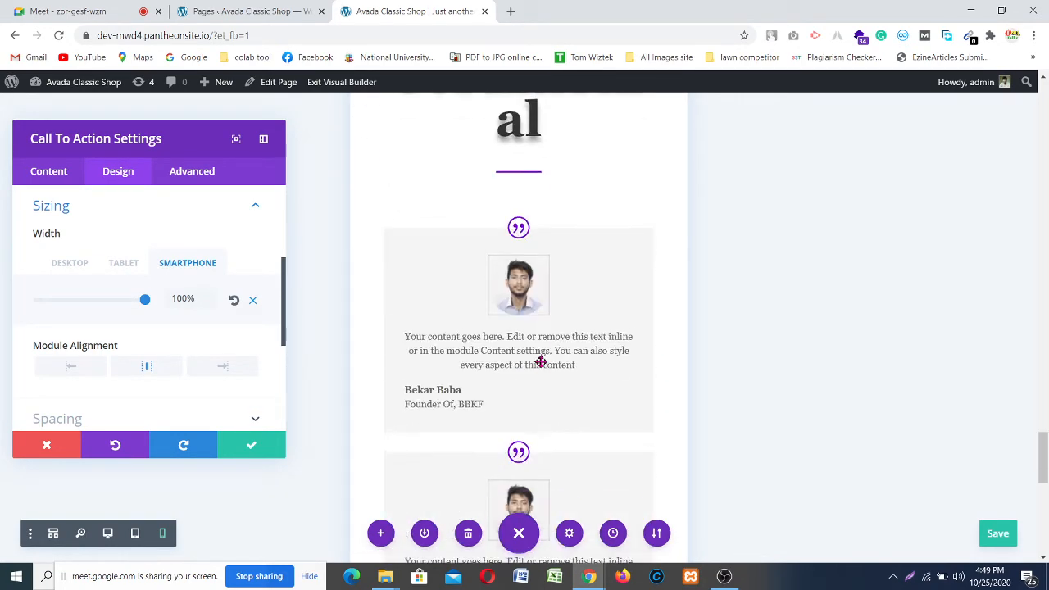
scroll(540, 361, "up", 2)
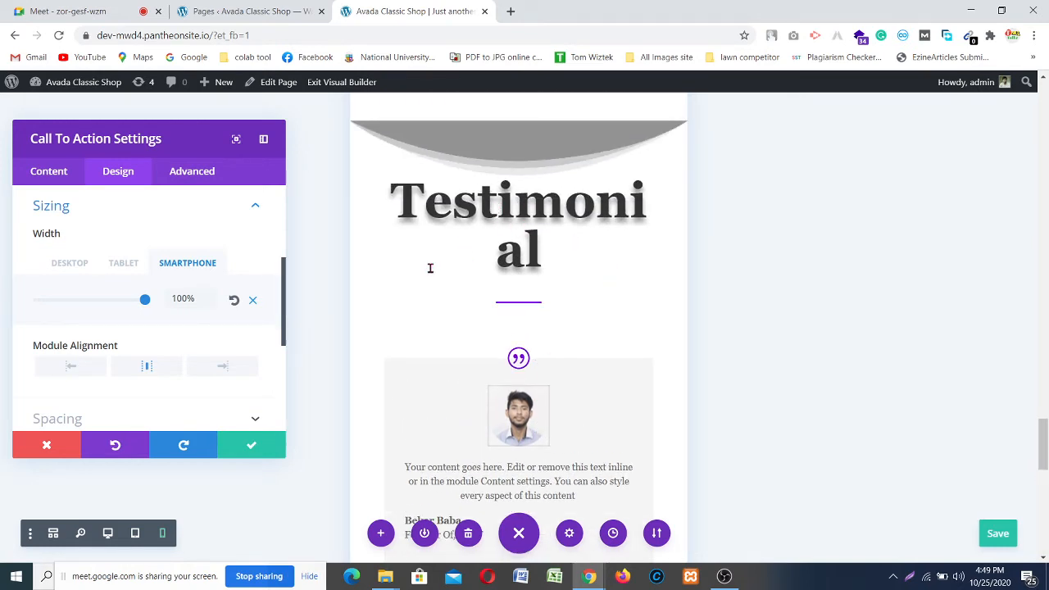
scroll(384, 211, "up", 10)
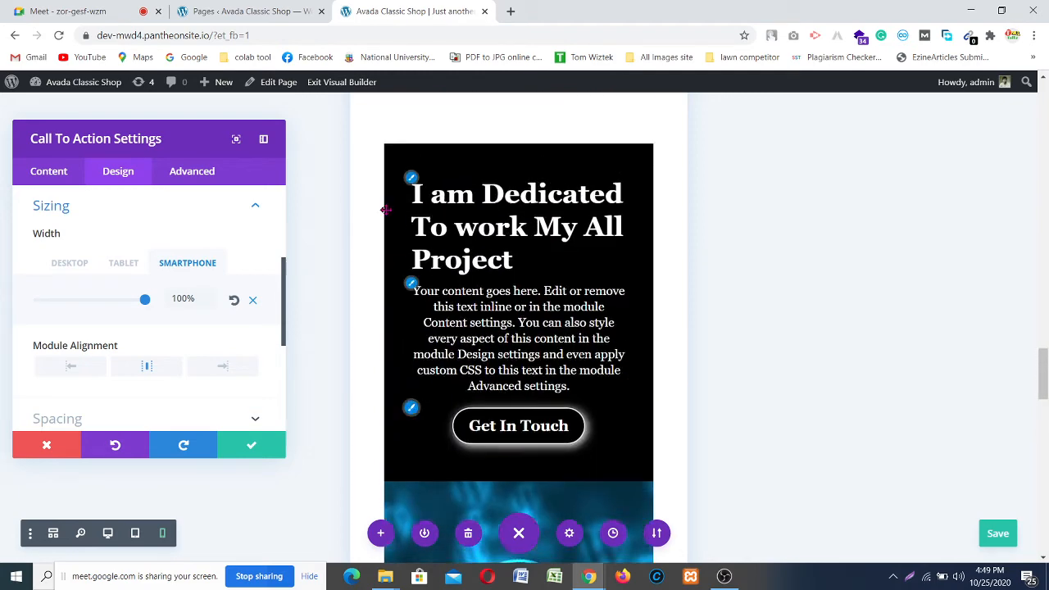
scroll(386, 211, "down", 5)
scroll(410, 237, "up", 4)
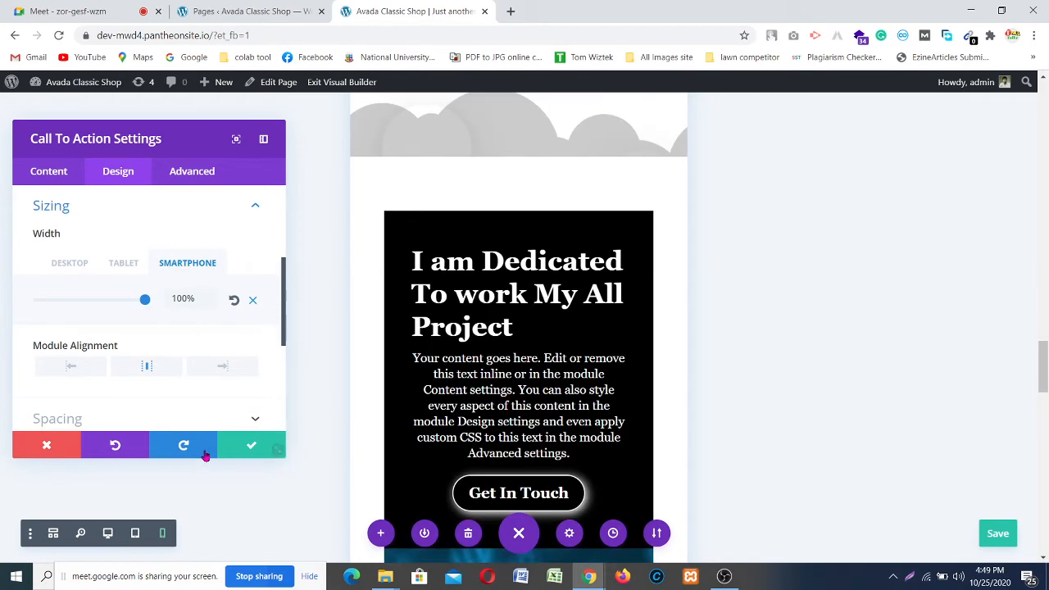
left_click(246, 449)
Step: Open Text Settings for the Testimonial heading module via its gear icon
scroll(505, 313, "down", 3)
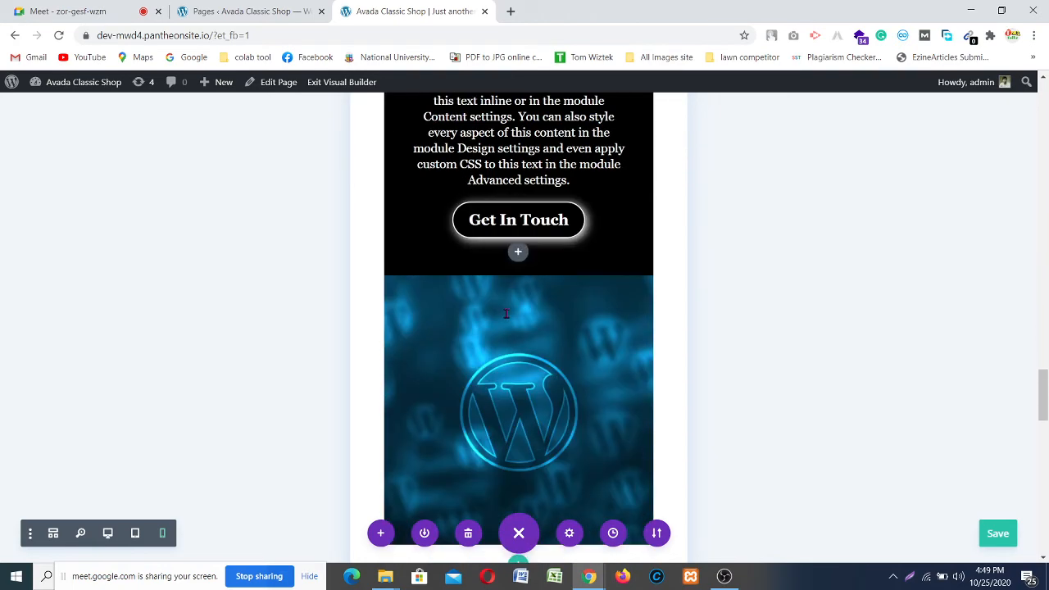
scroll(505, 314, "up", 2)
scroll(505, 314, "down", 7)
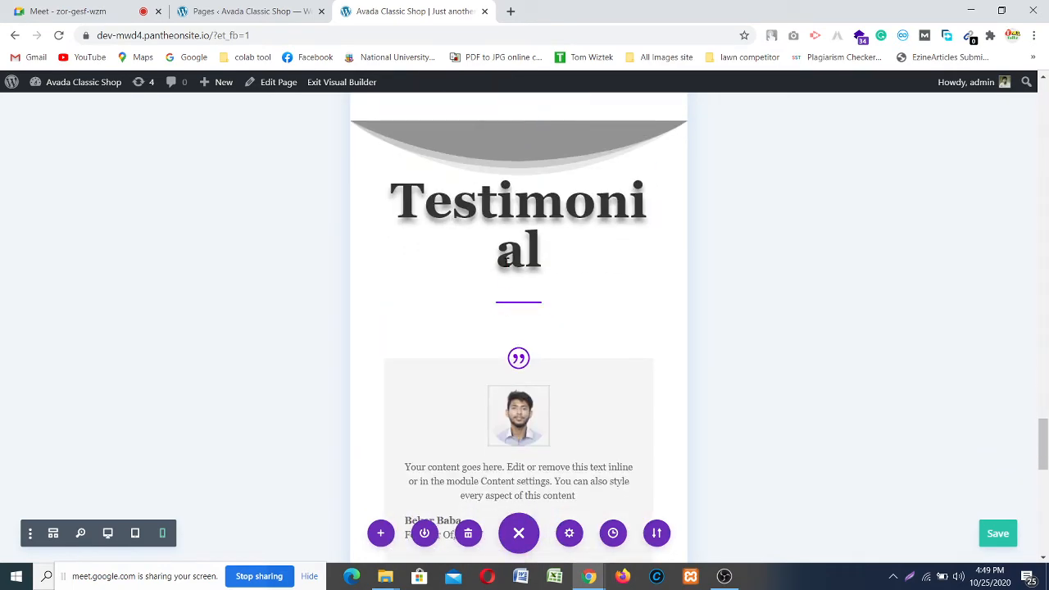
mouse_move(498, 214)
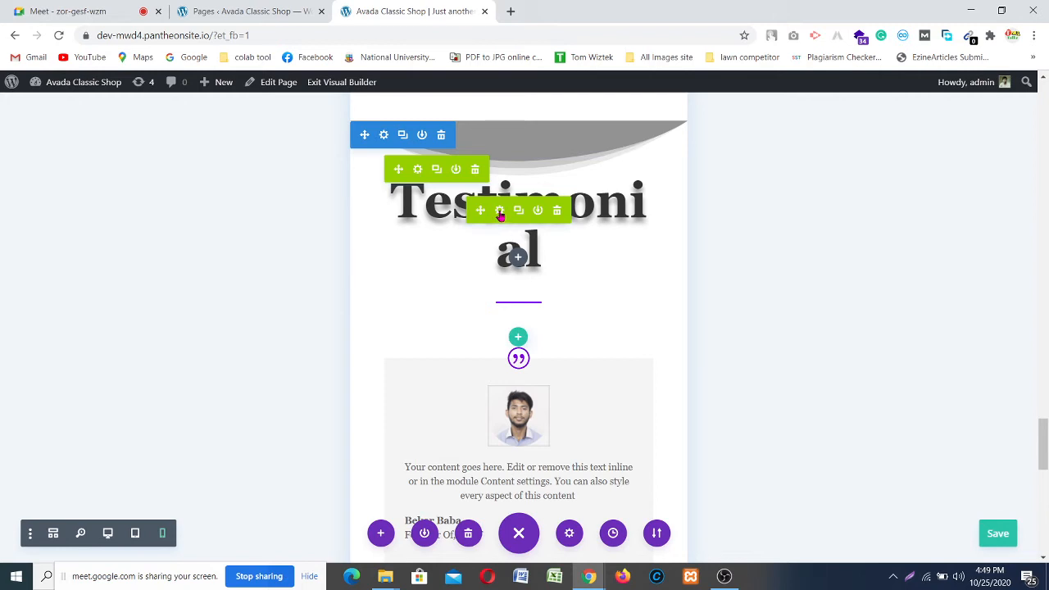
left_click(499, 211)
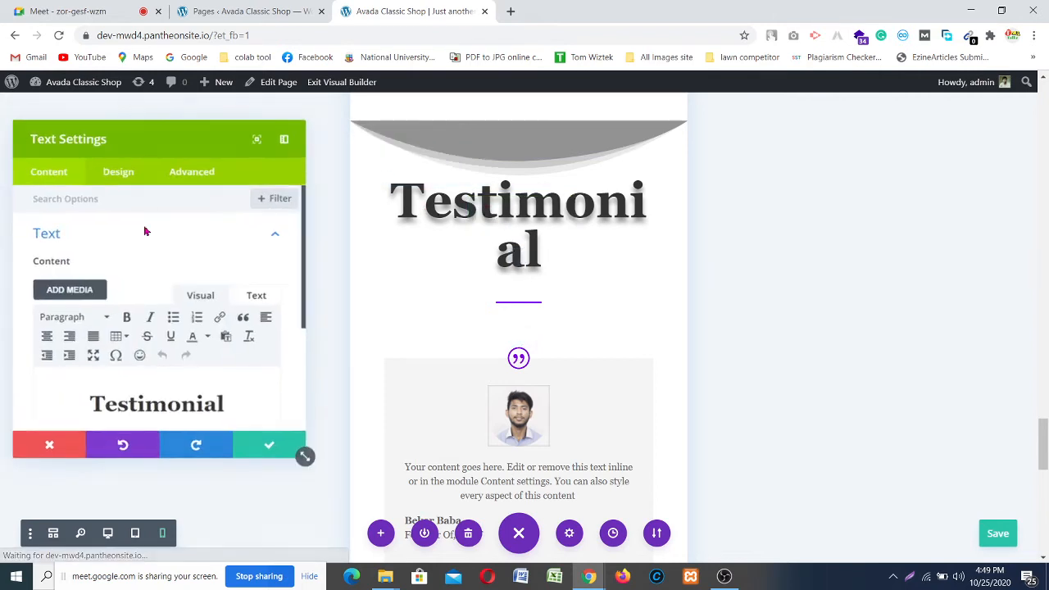
Step: In the heading's design options, enable per-device heading text size and select the Smartphone setting
left_click(117, 174)
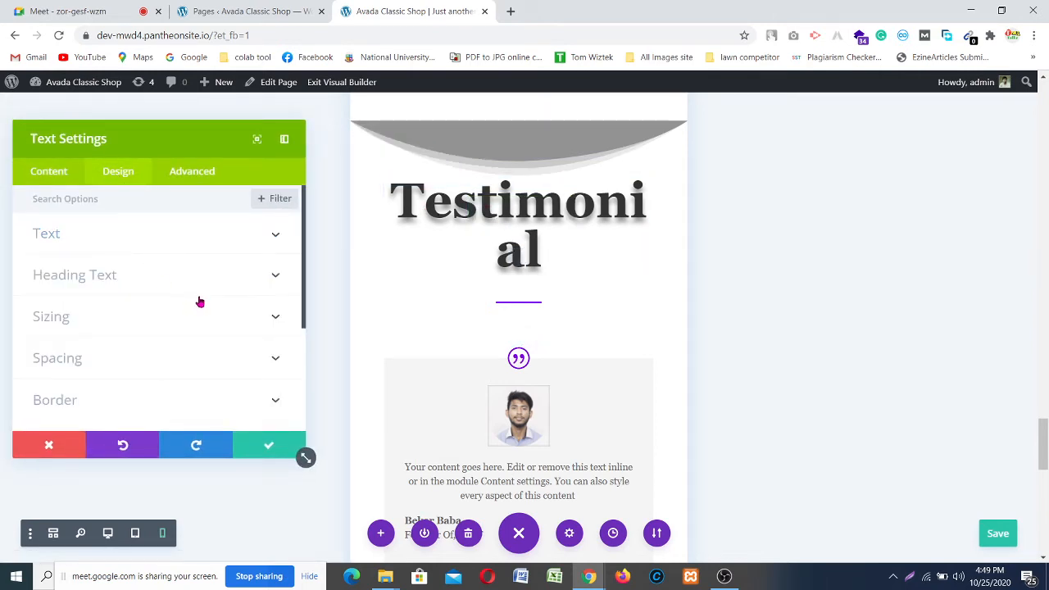
left_click(269, 279)
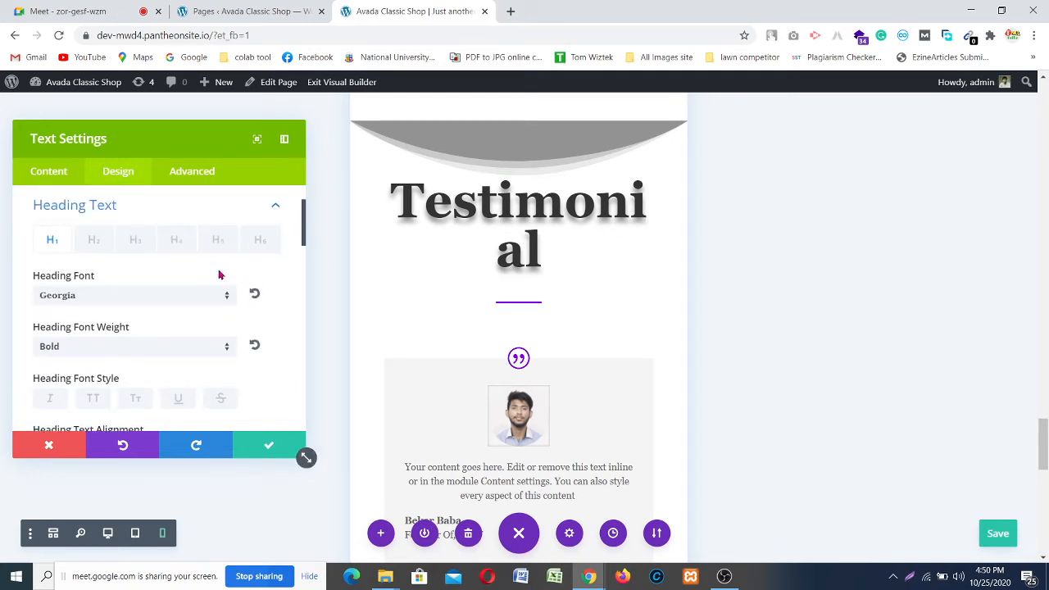
scroll(232, 257, "down", 2)
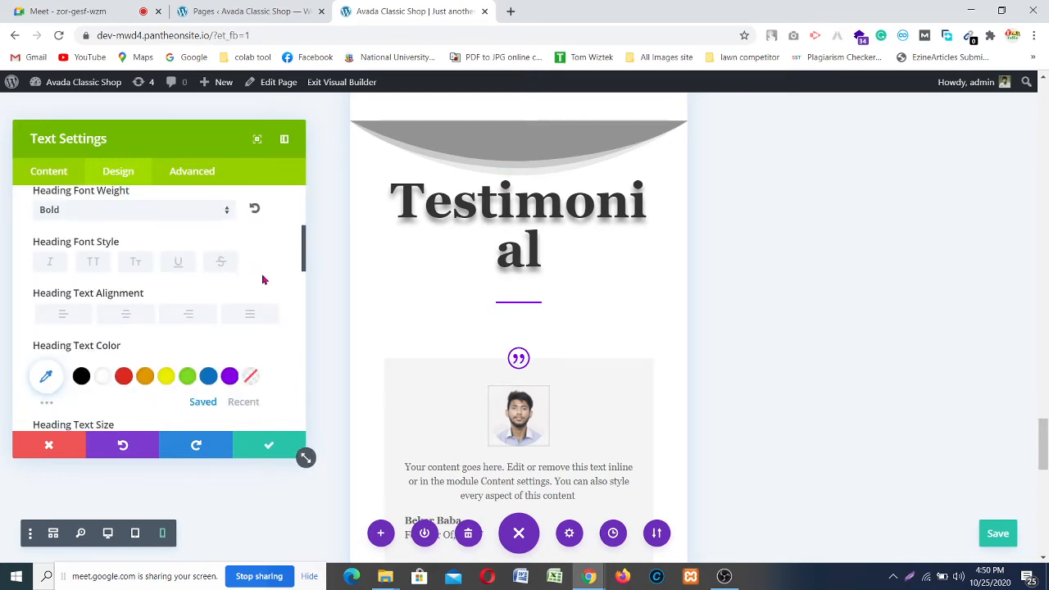
scroll(262, 280, "down", 4)
scroll(233, 260, "up", 2)
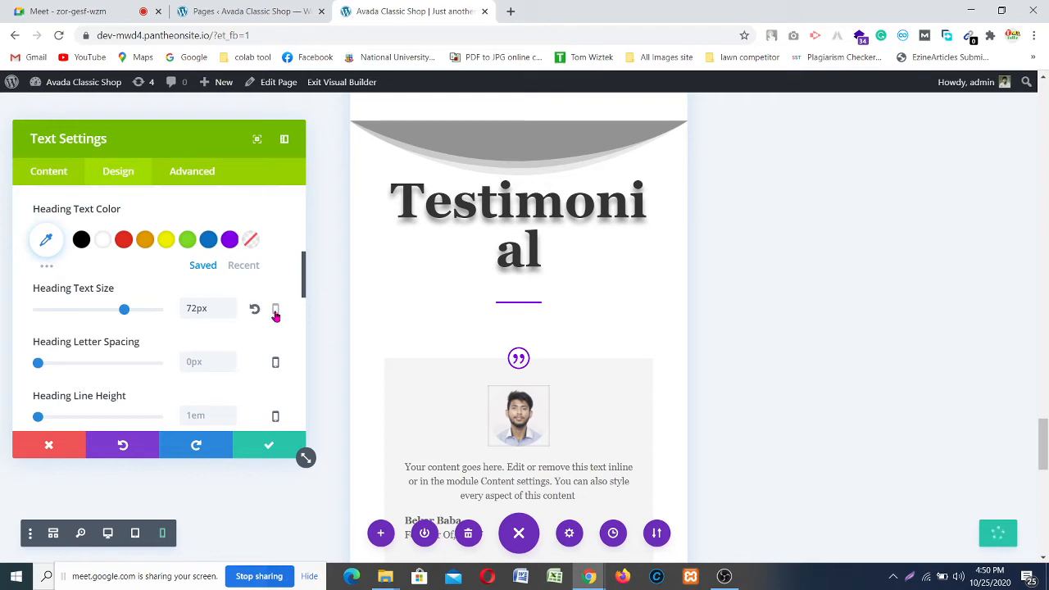
left_click(275, 315)
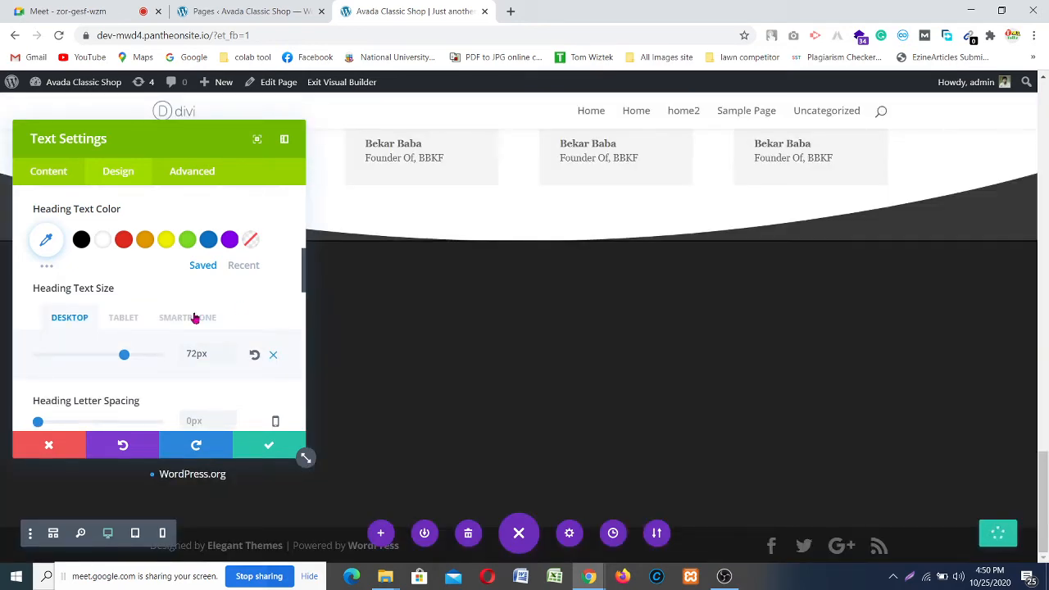
left_click(195, 319)
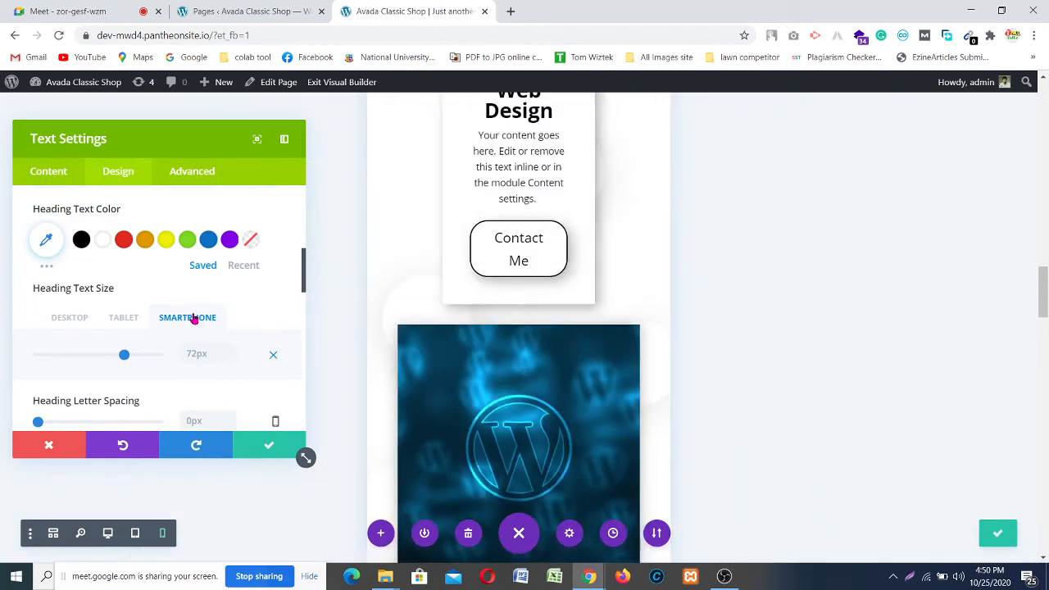
Step: Lower the phone heading size from 72px to 59px, then raise it to 60px
scroll(496, 240, "down", 10)
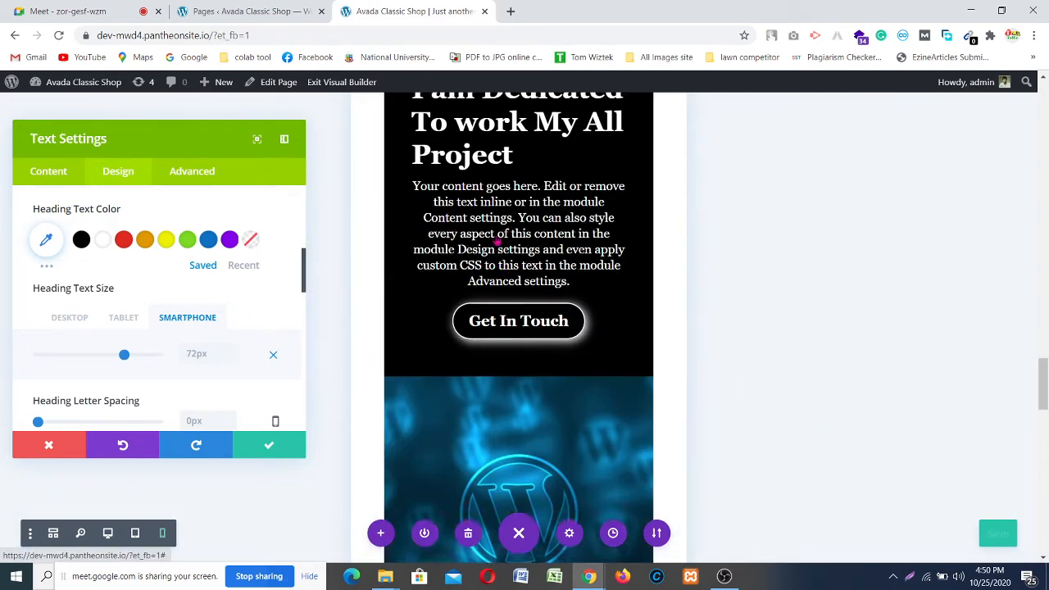
scroll(497, 240, "down", 8)
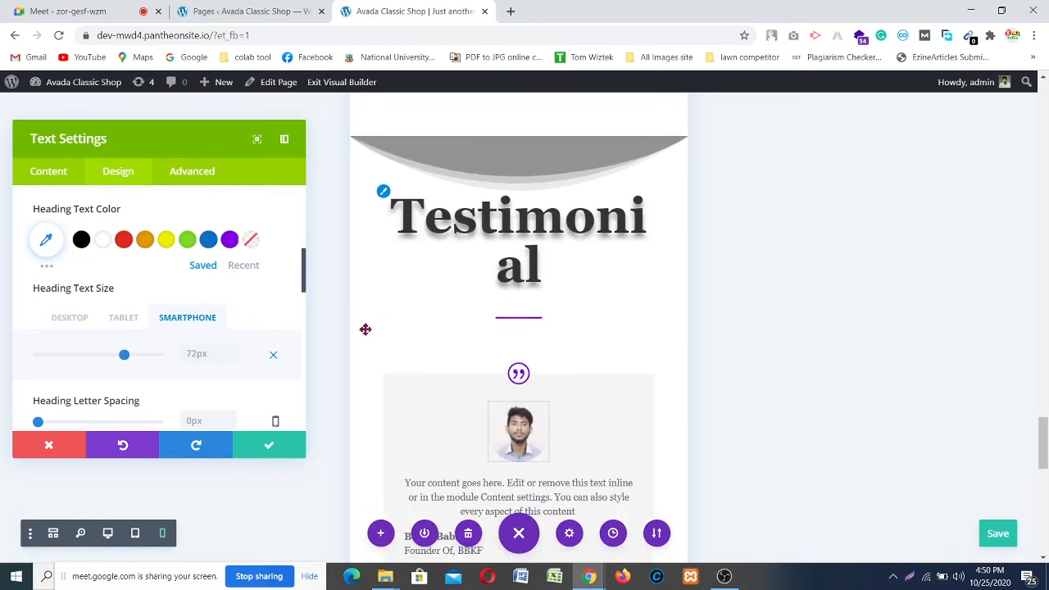
left_click(230, 360)
left_click(230, 361)
left_click(230, 360)
left_click(229, 360)
left_click(229, 360)
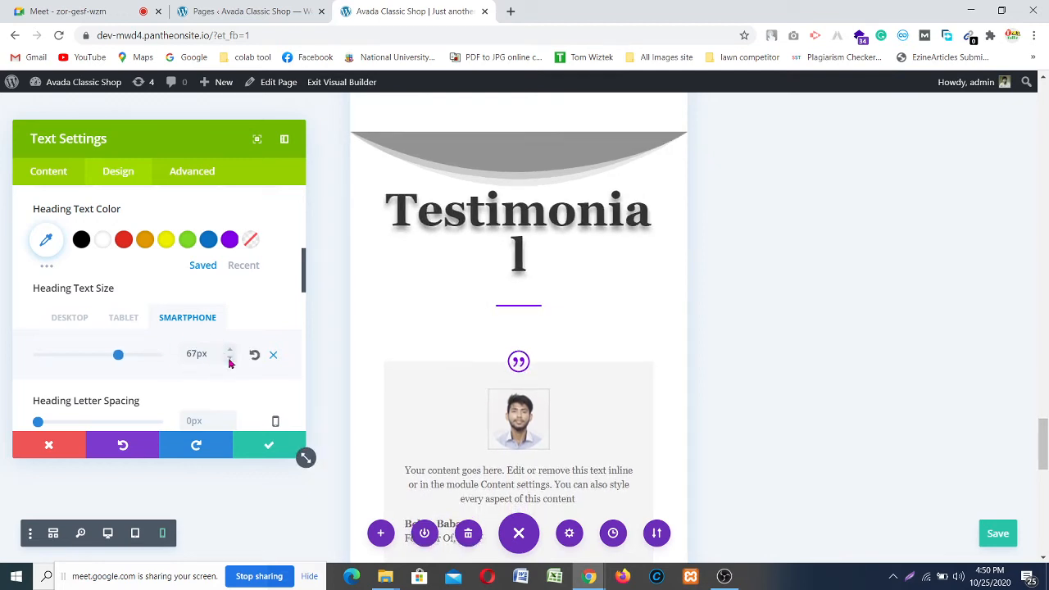
left_click(228, 361)
left_click(229, 360)
left_click(228, 360)
left_click(229, 361)
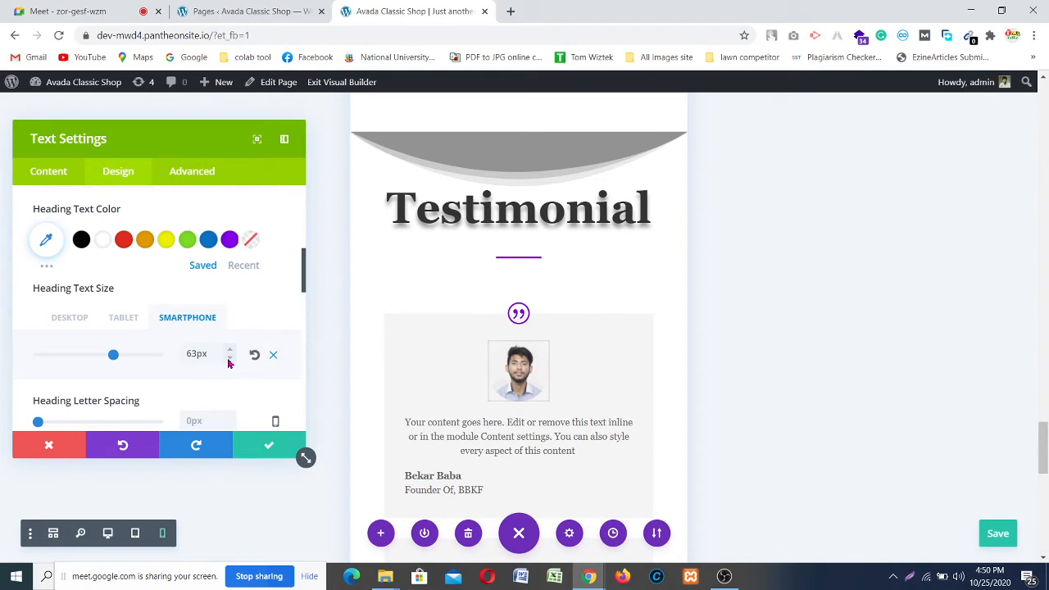
left_click(228, 360)
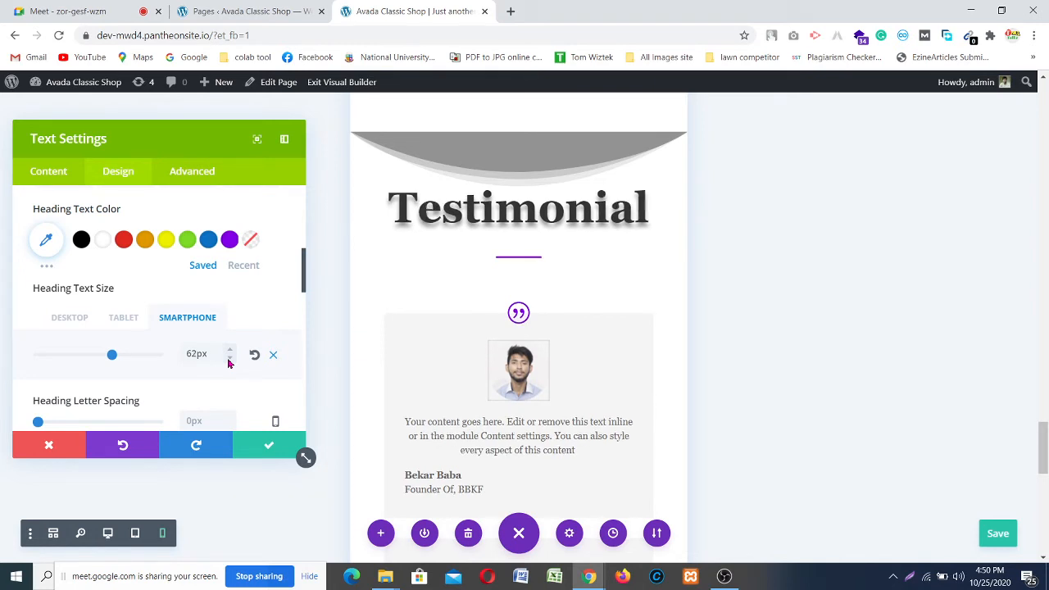
left_click(229, 361)
left_click(229, 361)
left_click(228, 361)
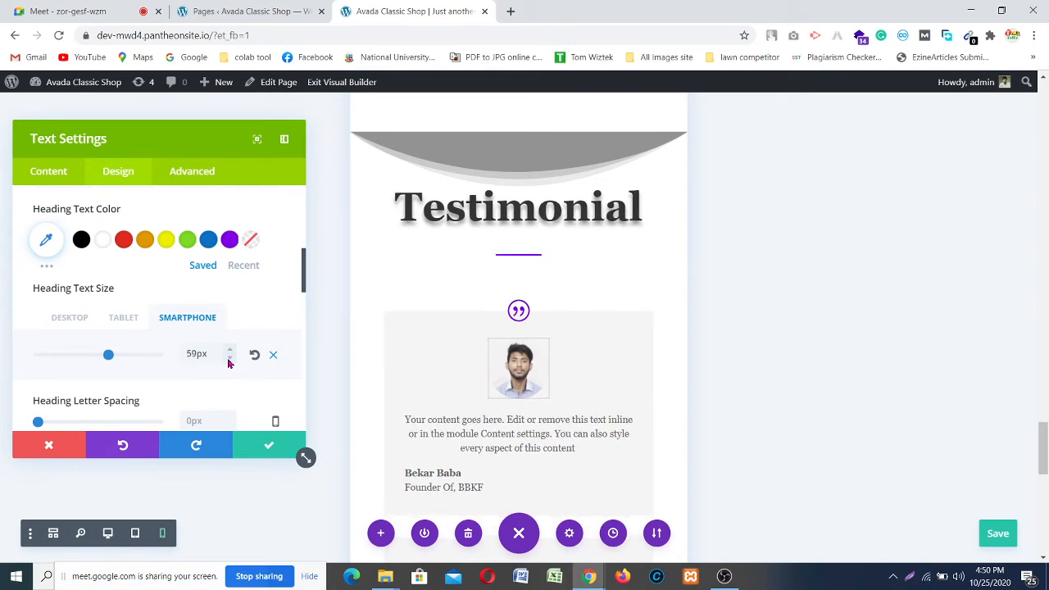
left_click(230, 350)
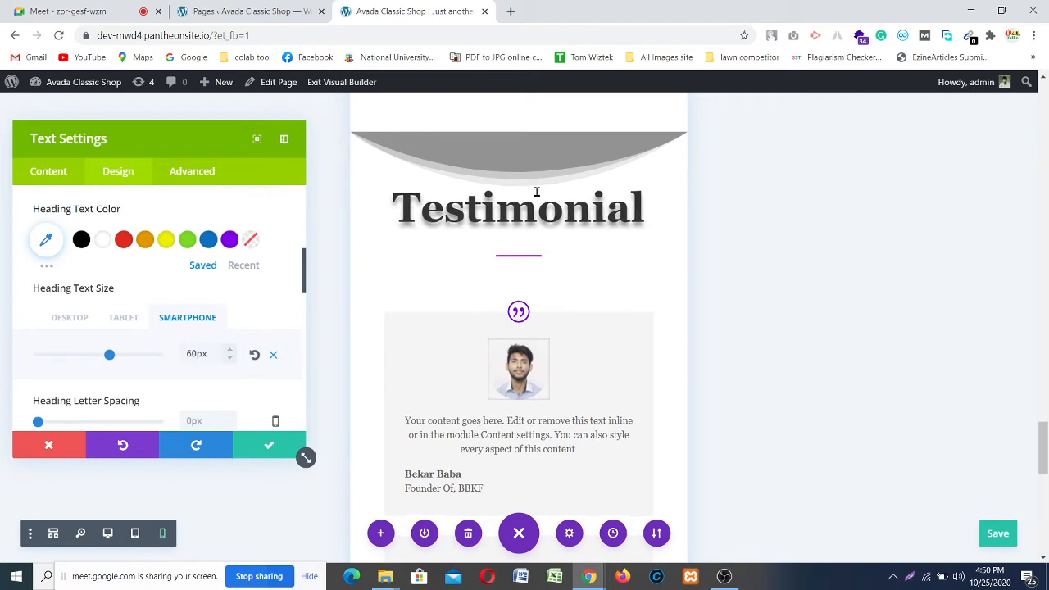
scroll(483, 292, "down", 2)
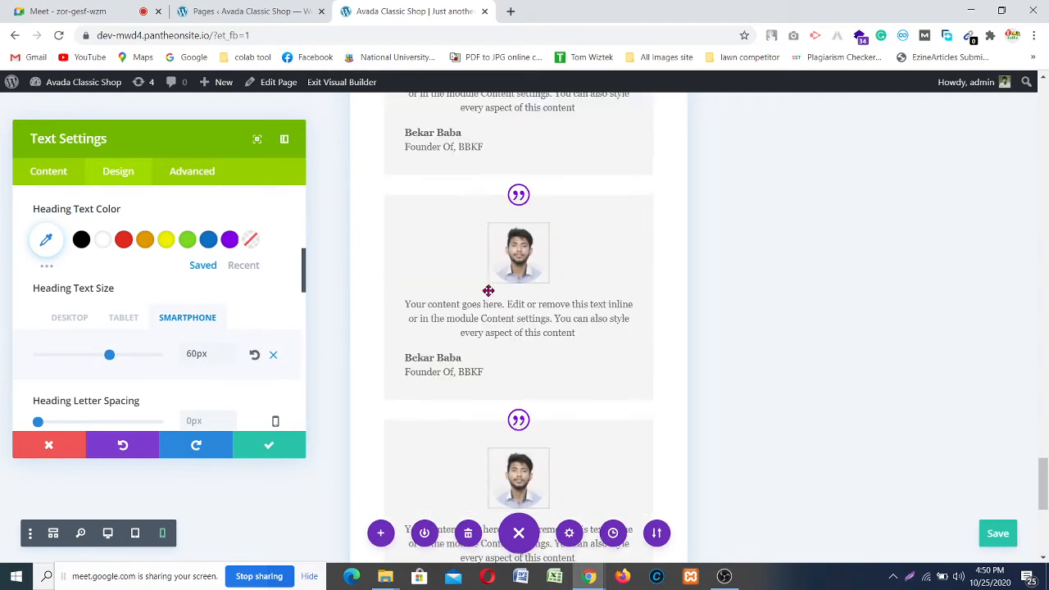
Step: Scroll through the phone-width preview, ending at the dark Web Design card above the cloud divider
scroll(487, 290, "down", 3)
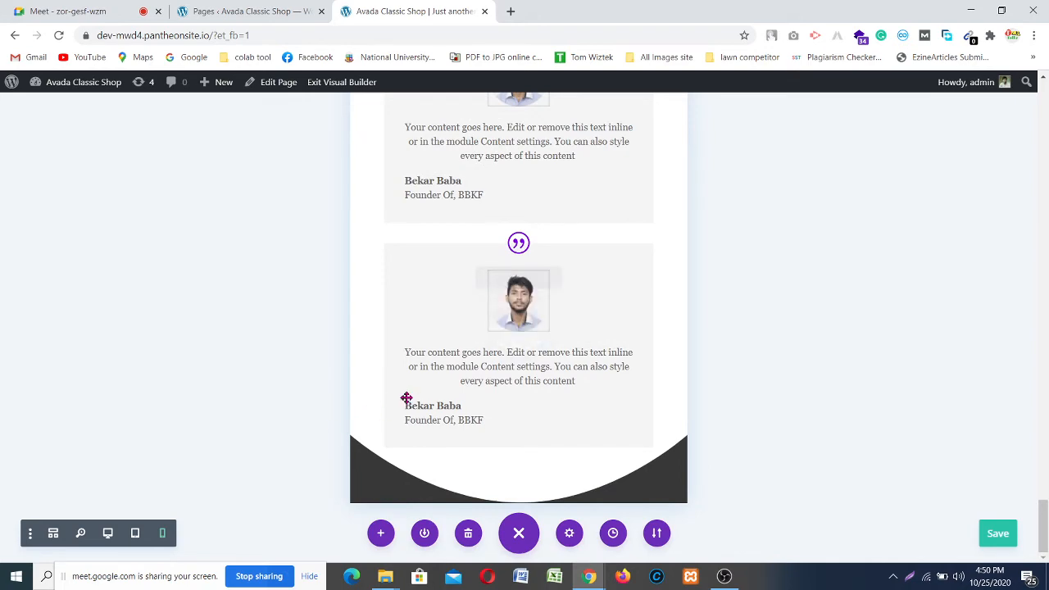
scroll(482, 375, "up", 8)
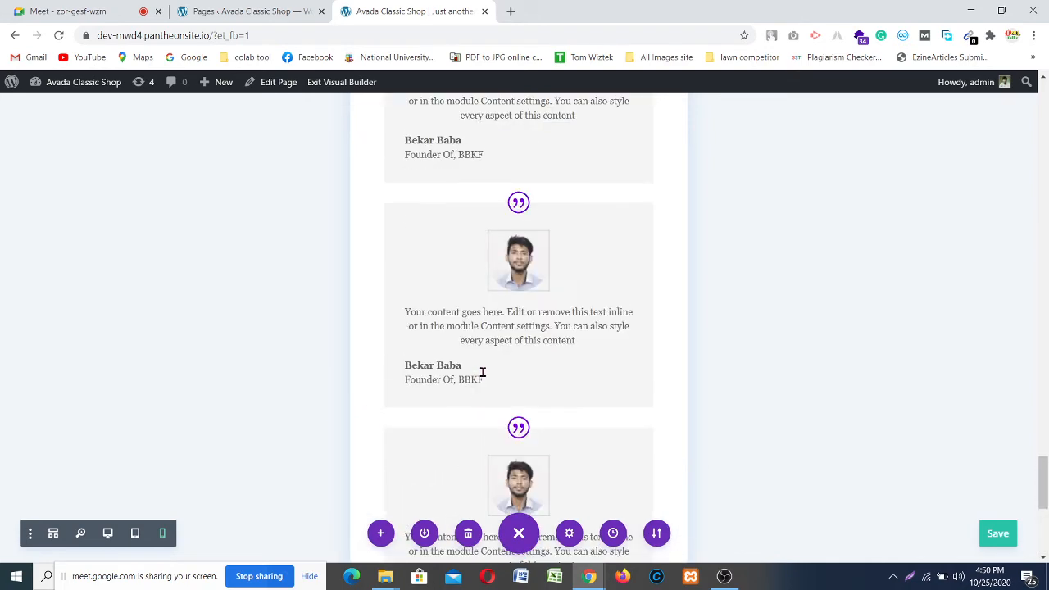
scroll(481, 371, "up", 3)
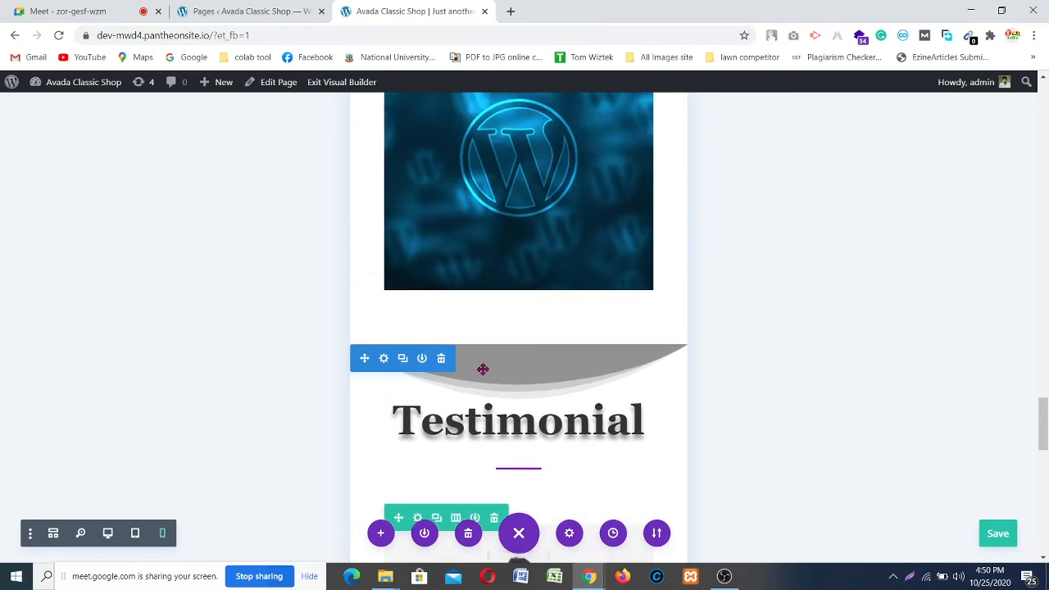
scroll(483, 369, "down", 4)
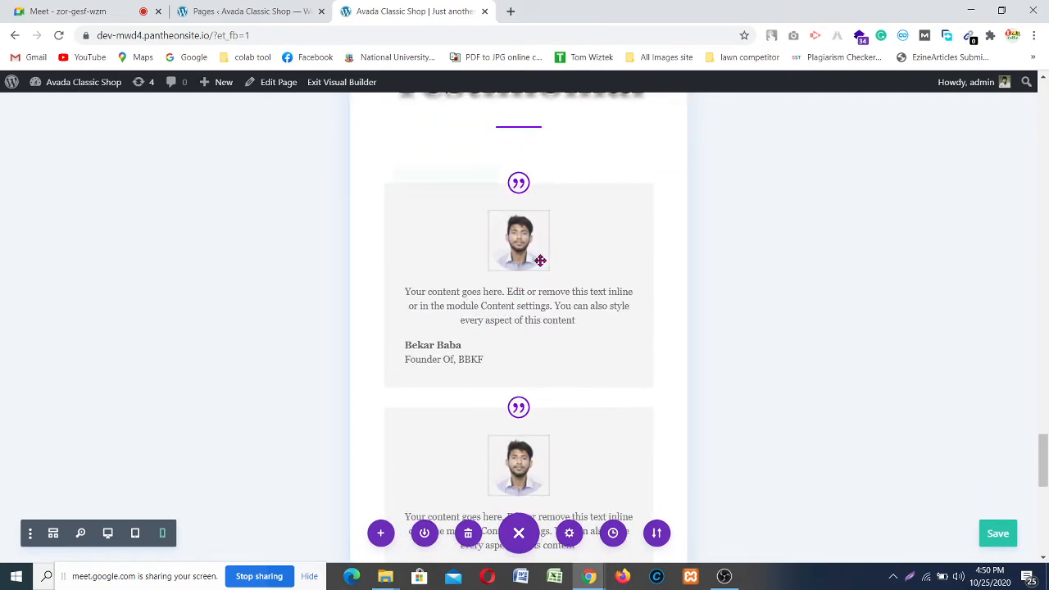
scroll(534, 261, "up", 3)
scroll(591, 307, "up", 4)
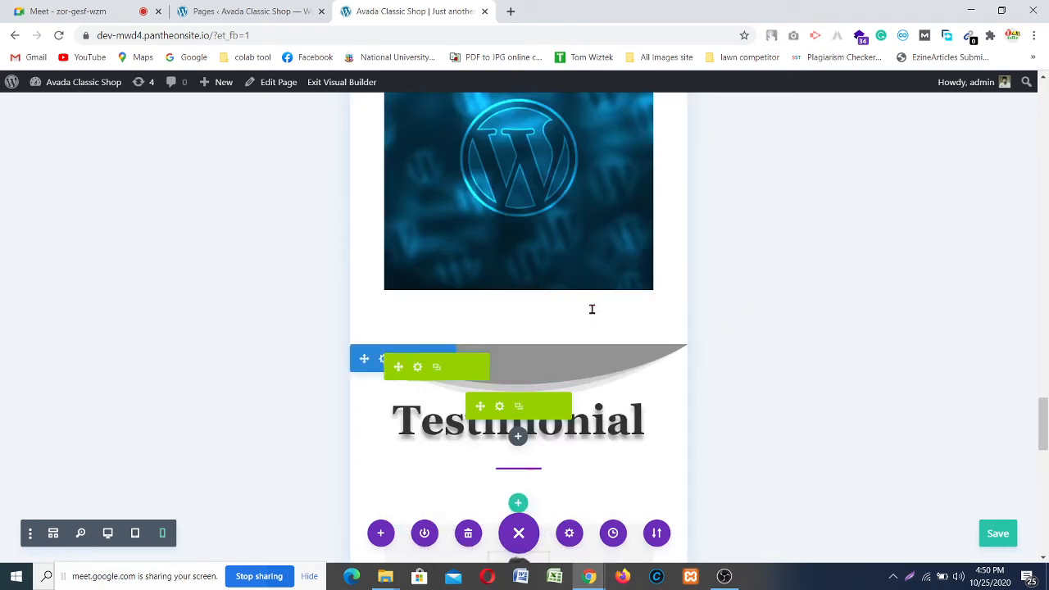
scroll(592, 308, "up", 6)
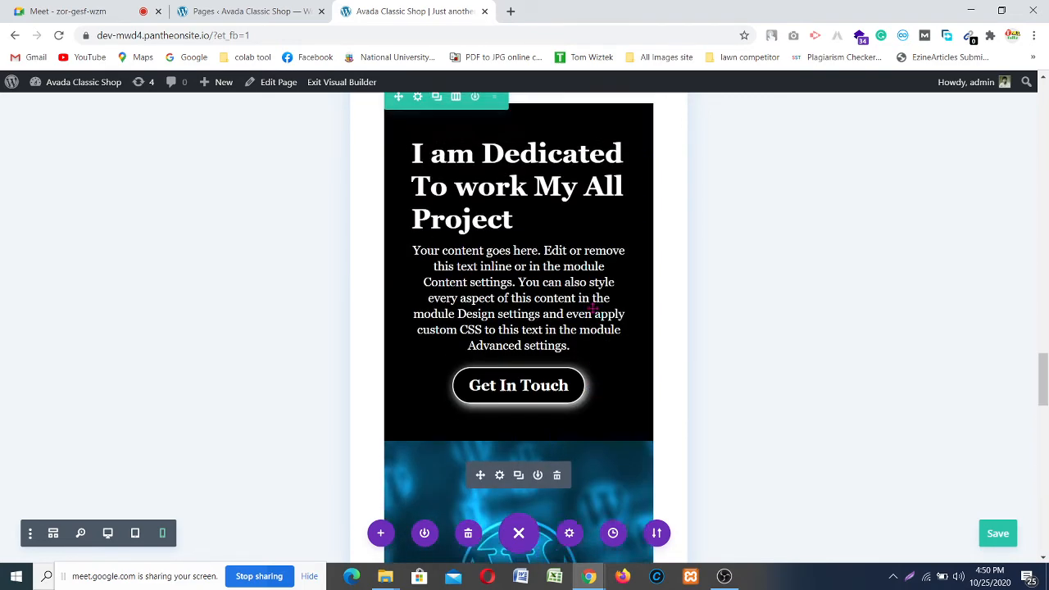
scroll(593, 308, "up", 2)
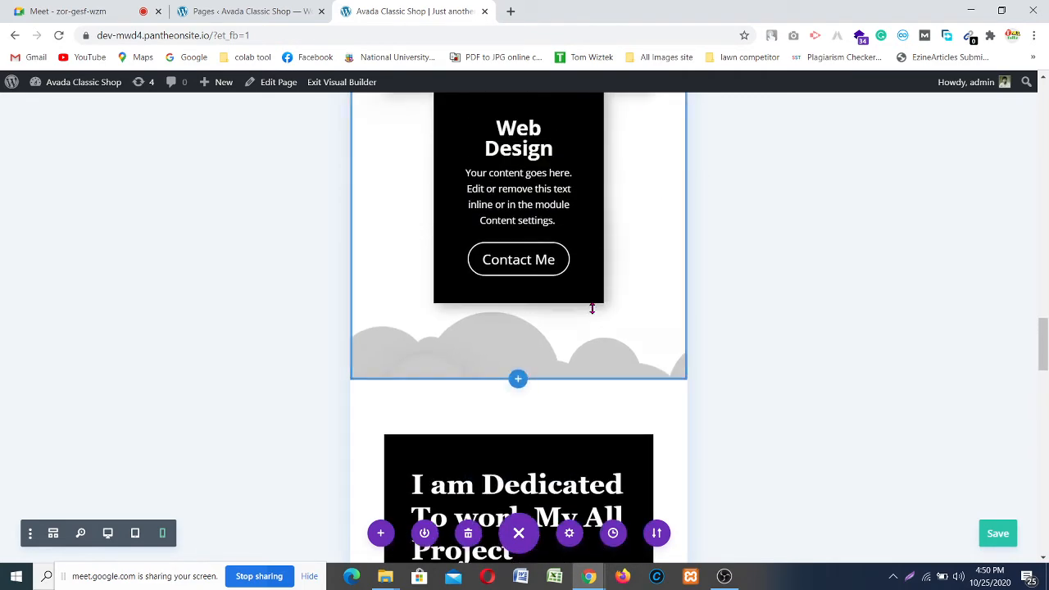
scroll(592, 308, "up", 3)
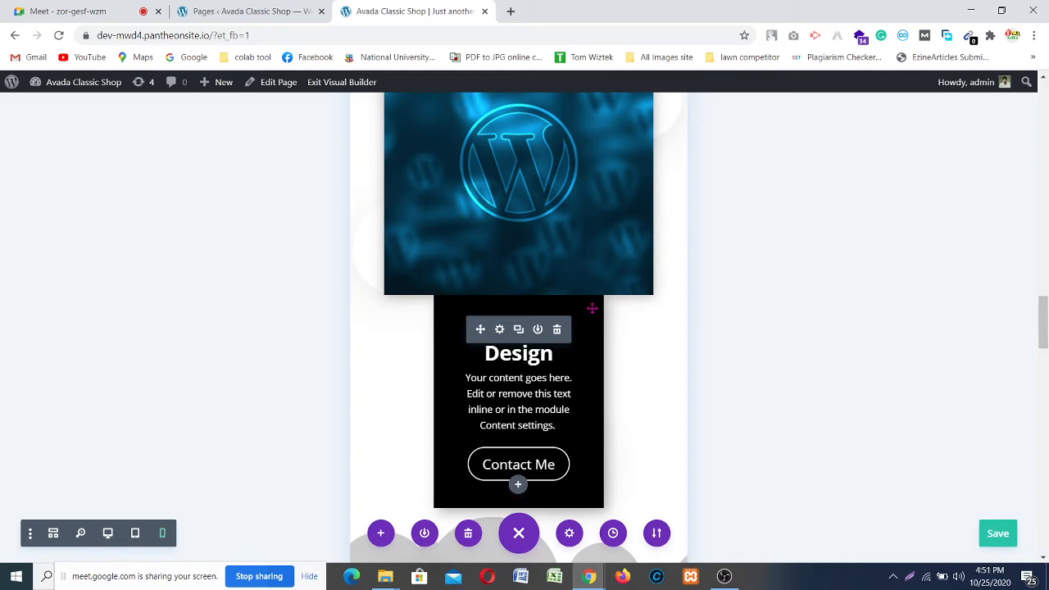
scroll(592, 308, "down", 4)
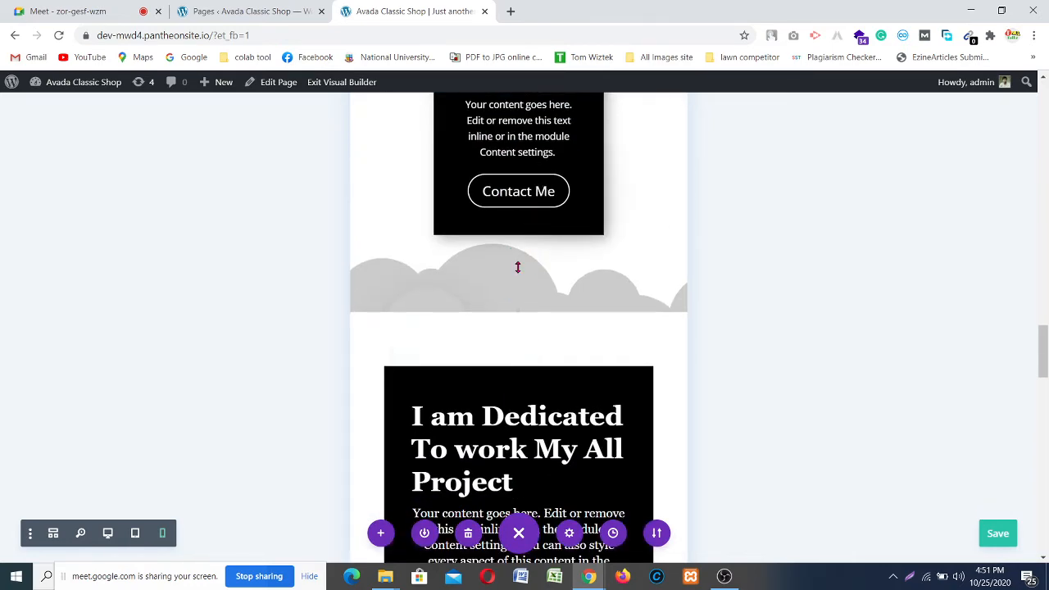
scroll(517, 267, "up", 3)
scroll(520, 269, "down", 12)
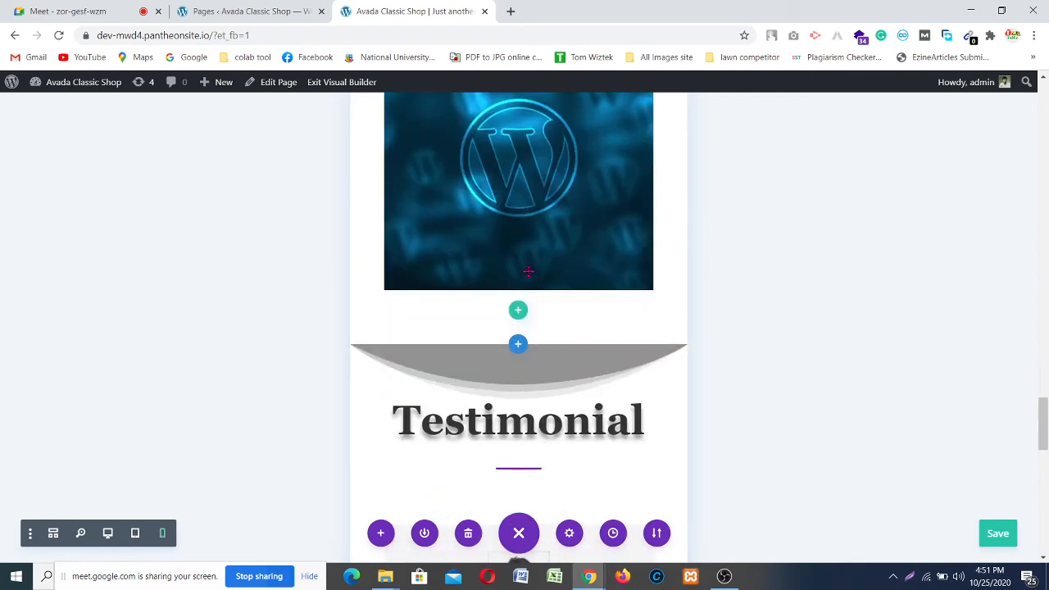
scroll(529, 271, "up", 10)
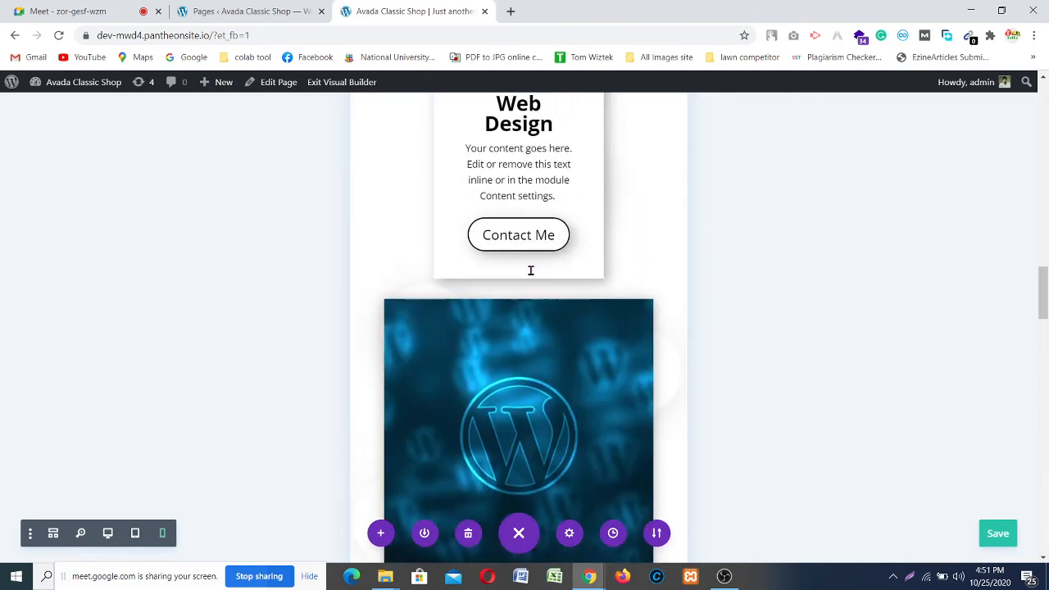
scroll(530, 270, "up", 10)
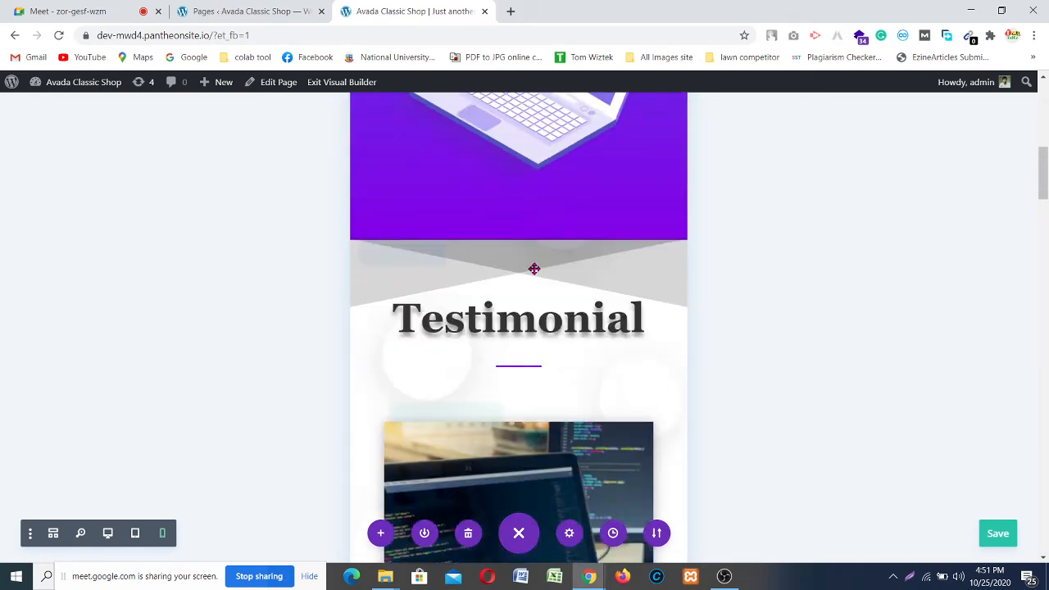
scroll(534, 269, "up", 10)
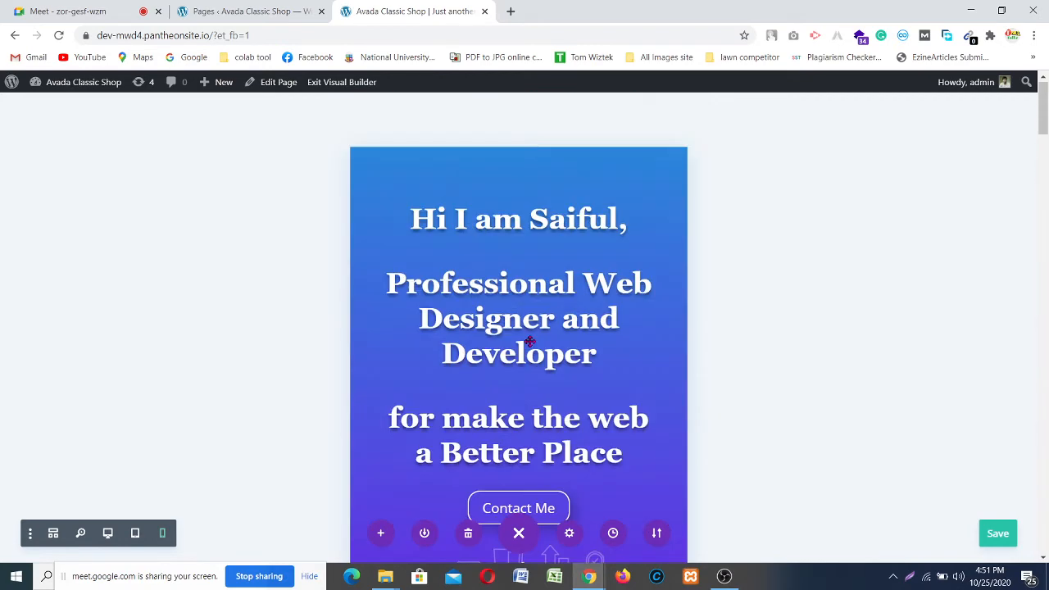
scroll(530, 341, "down", 10)
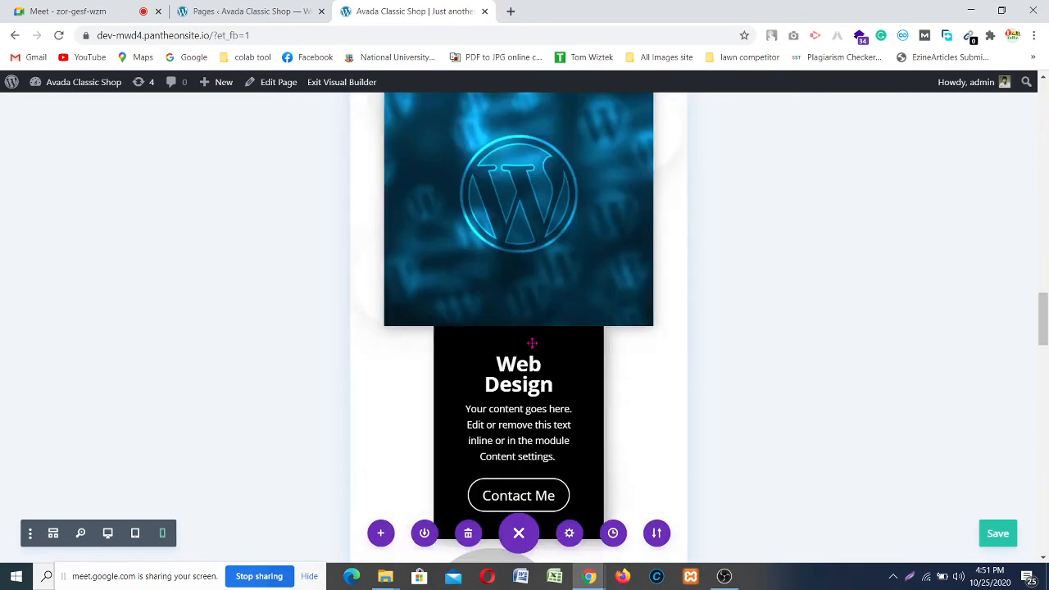
scroll(531, 342, "down", 10)
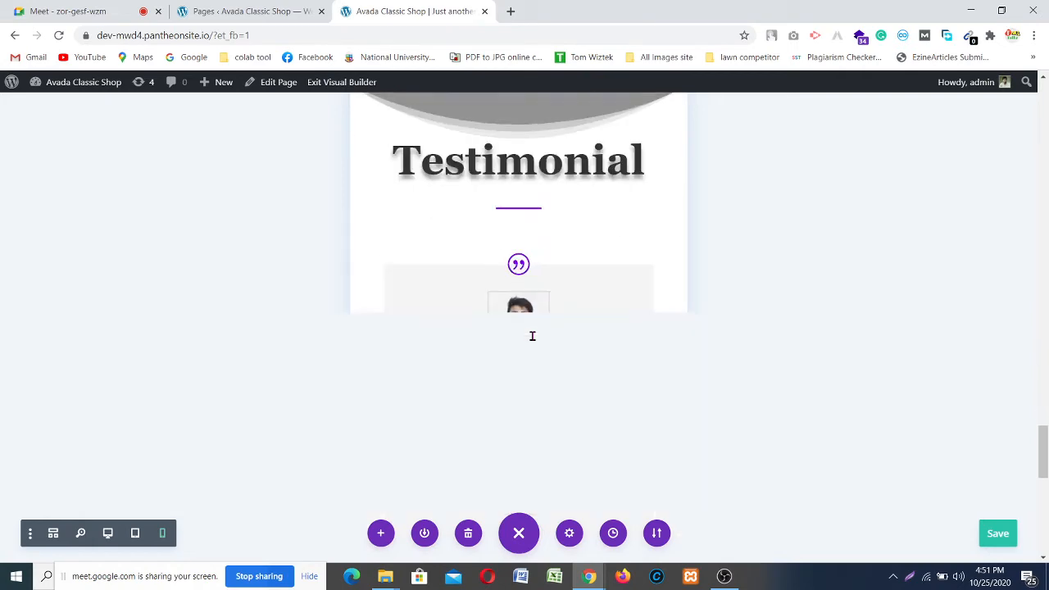
scroll(534, 319, "down", 2)
scroll(536, 305, "up", 10)
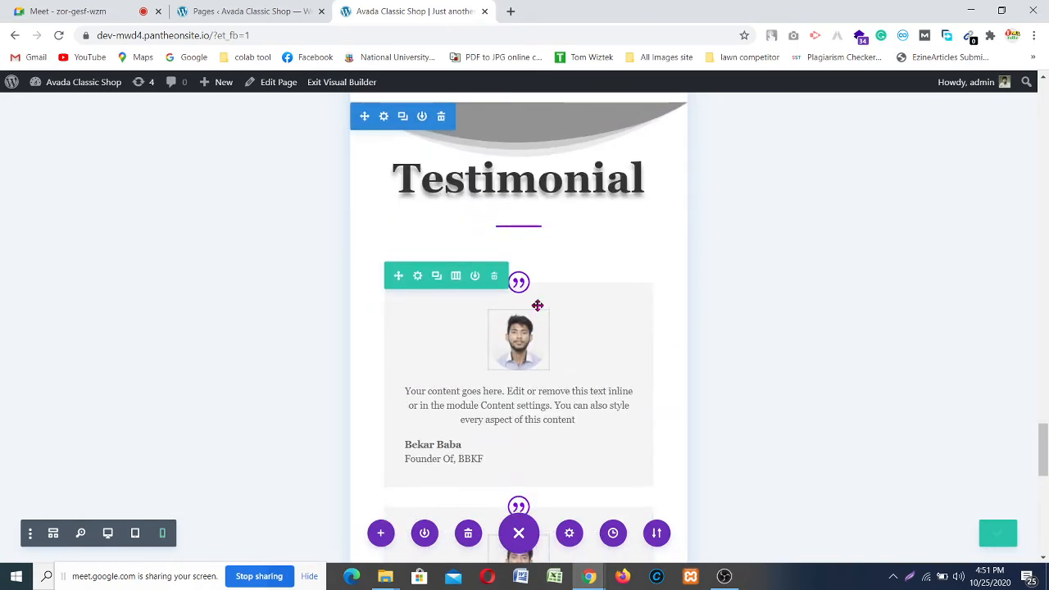
scroll(530, 304, "up", 8)
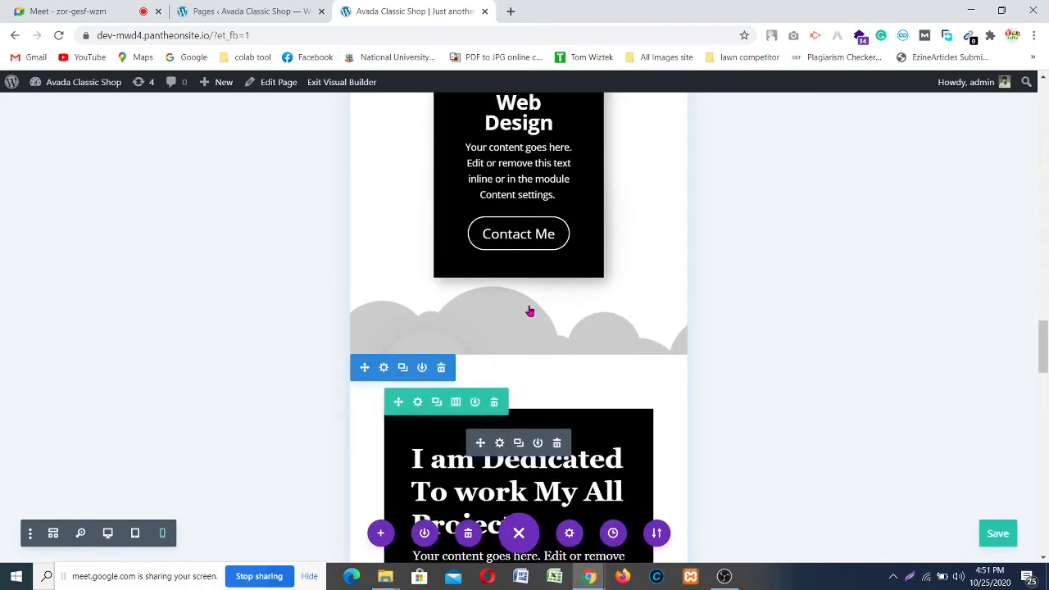
scroll(528, 305, "down", 1)
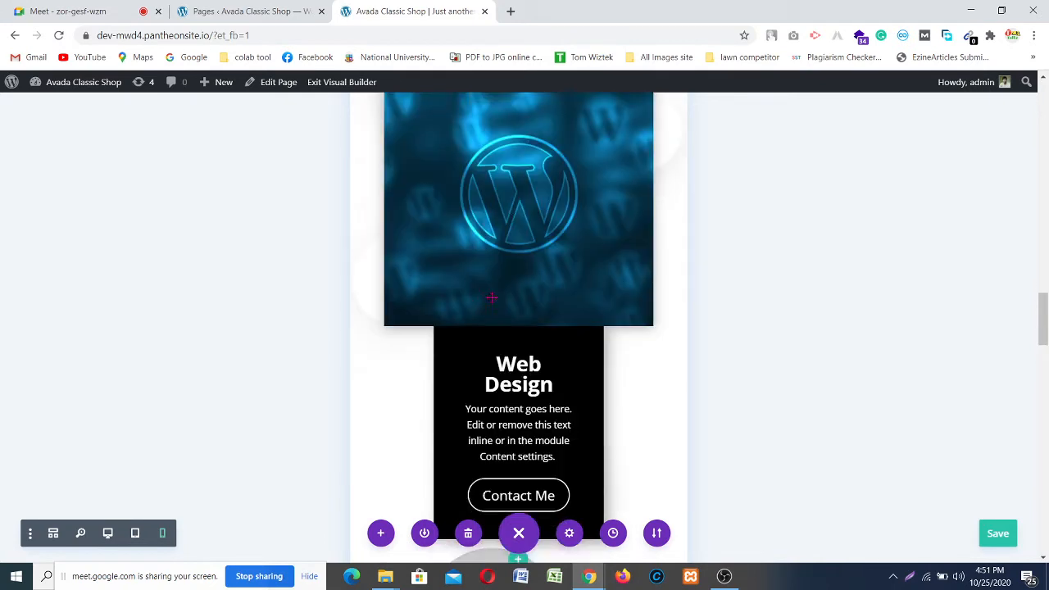
scroll(488, 368, "down", 3)
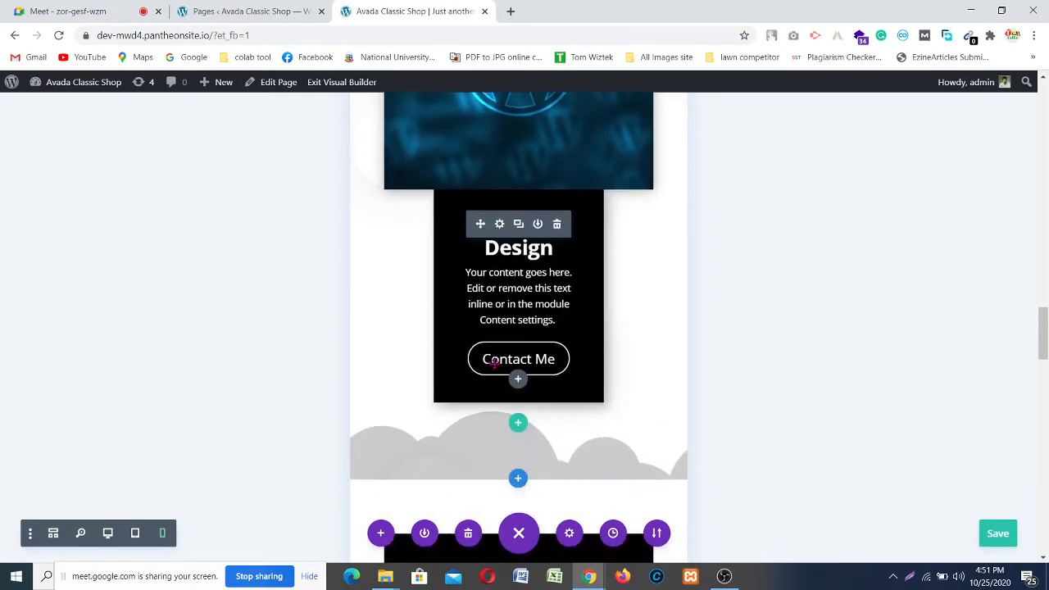
Step: Set the dark WordPress-logo Web Design card's Smartphone Width to 100% under Design > Sizing and confirm
left_click(500, 224)
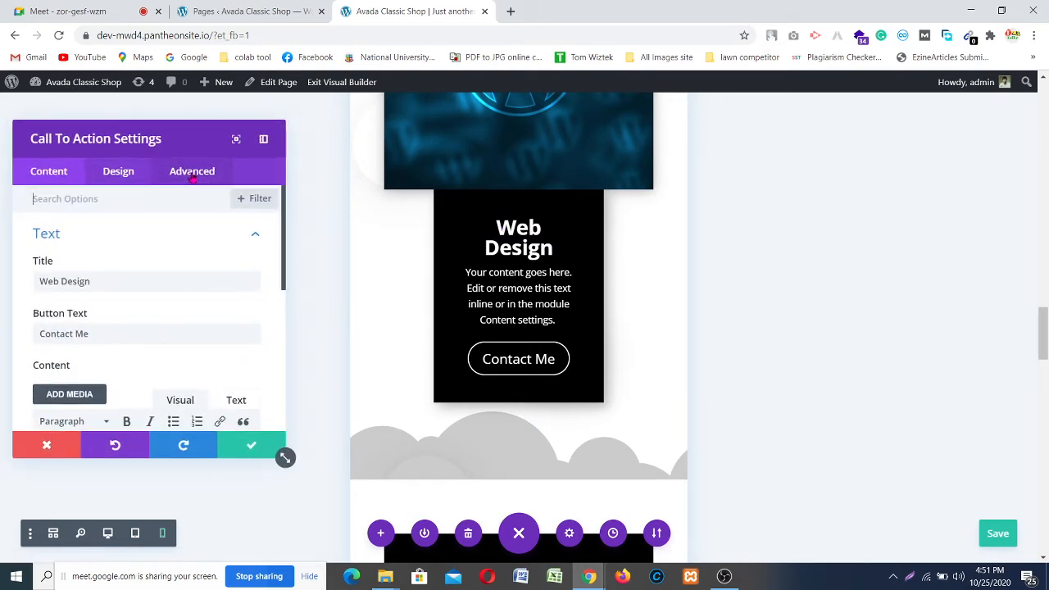
left_click(119, 172)
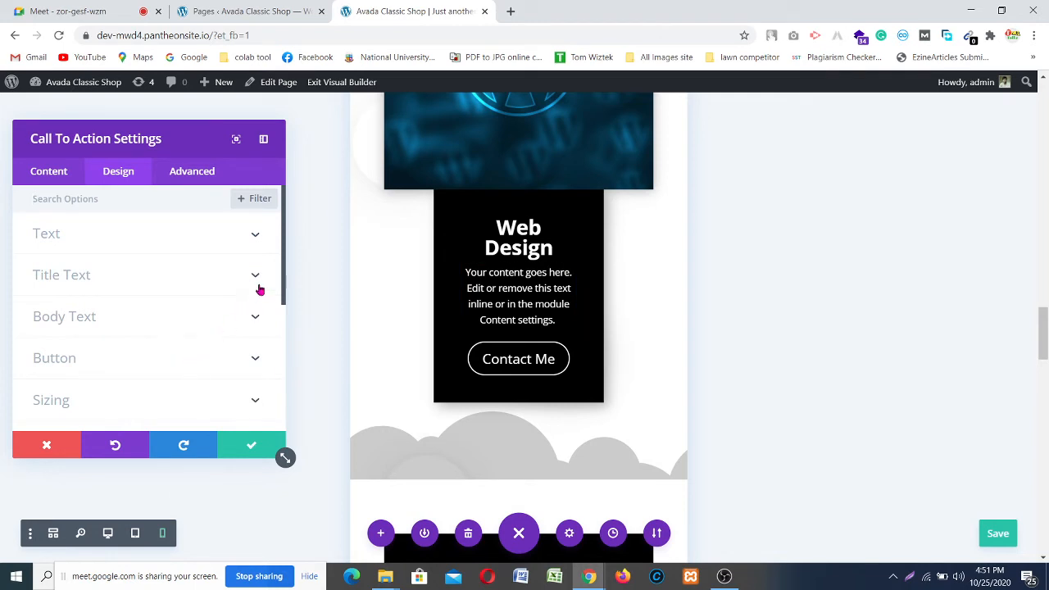
left_click(229, 396)
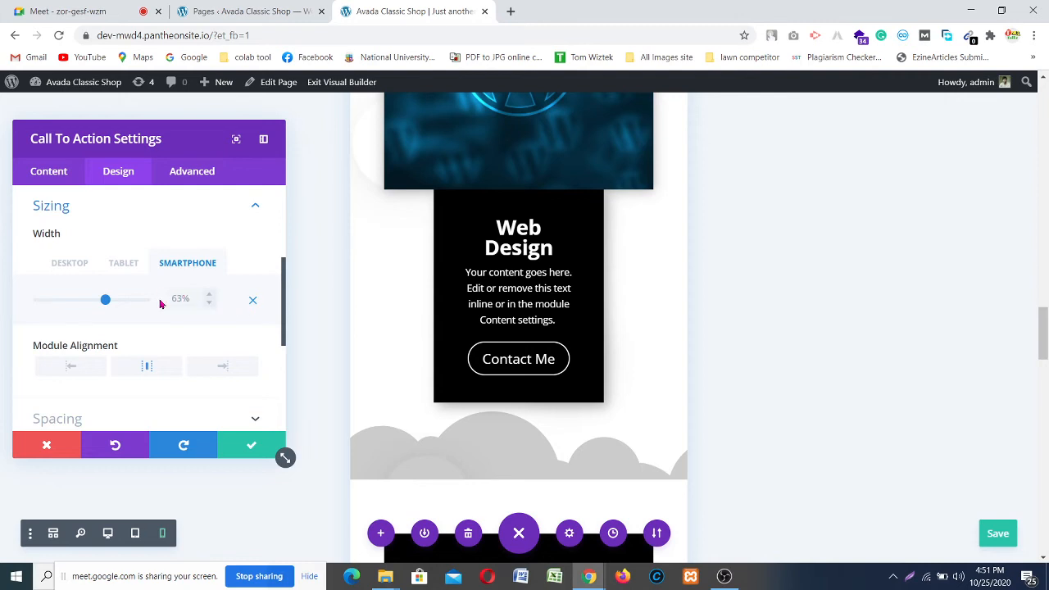
left_click(150, 304)
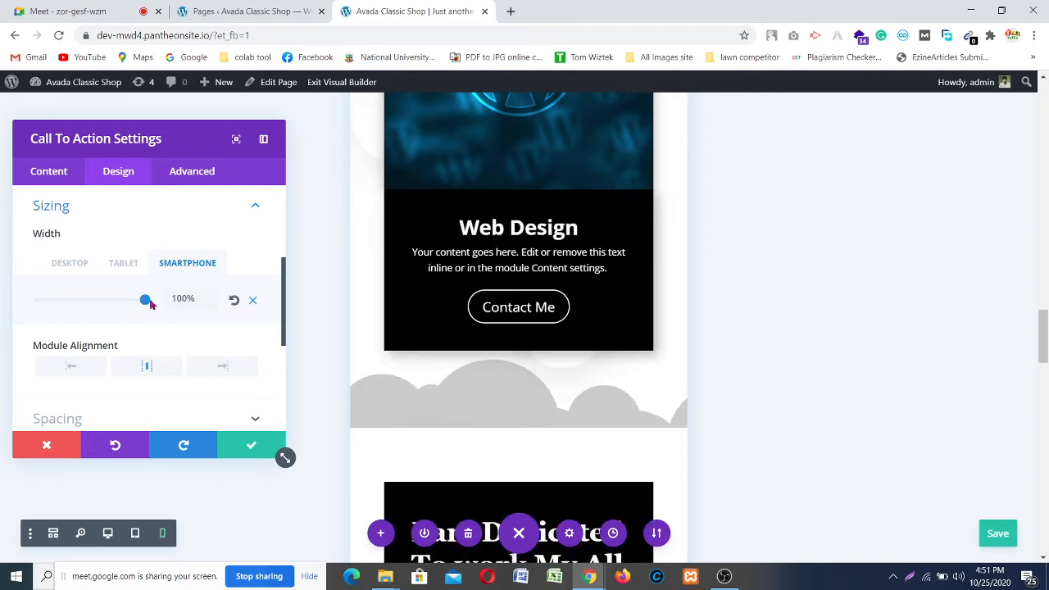
left_click(254, 445)
scroll(443, 272, "up", 2)
scroll(443, 272, "up", 5)
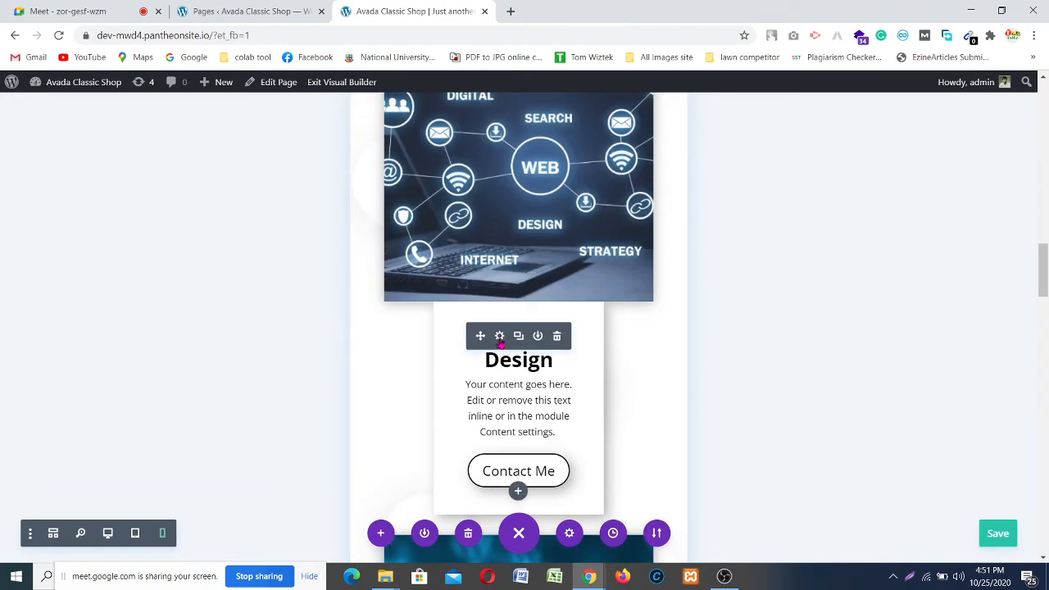
Step: Set the light network-image Web Design card's Smartphone Width to 100% and confirm
left_click(499, 336)
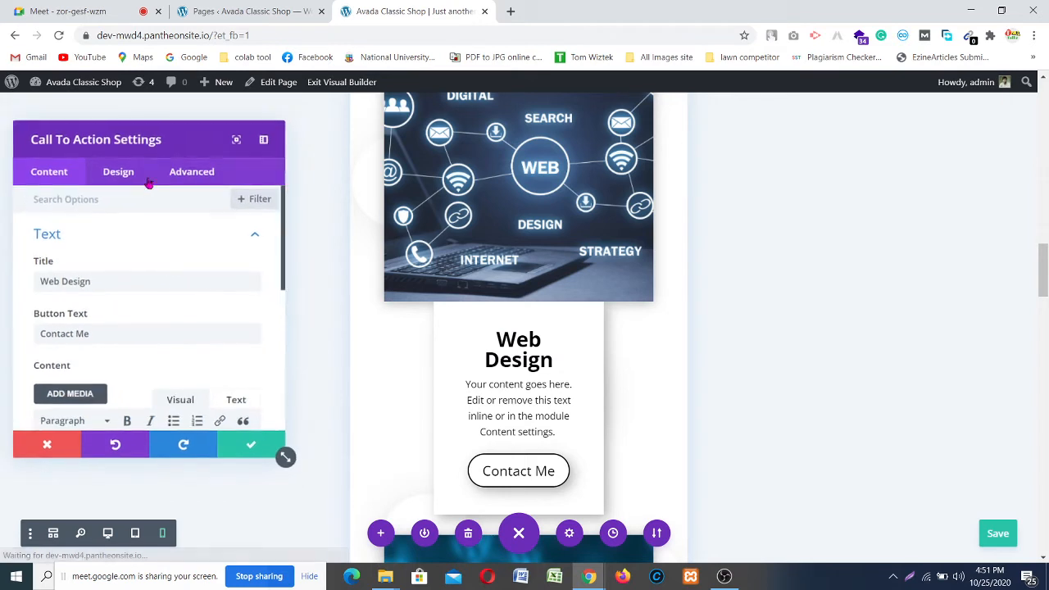
left_click(119, 172)
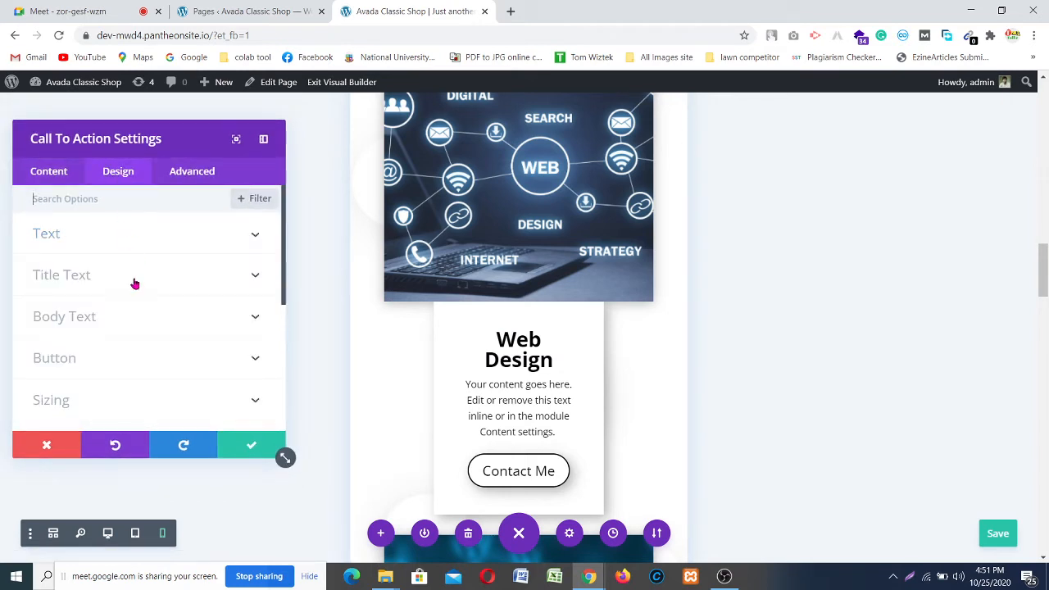
left_click(195, 405)
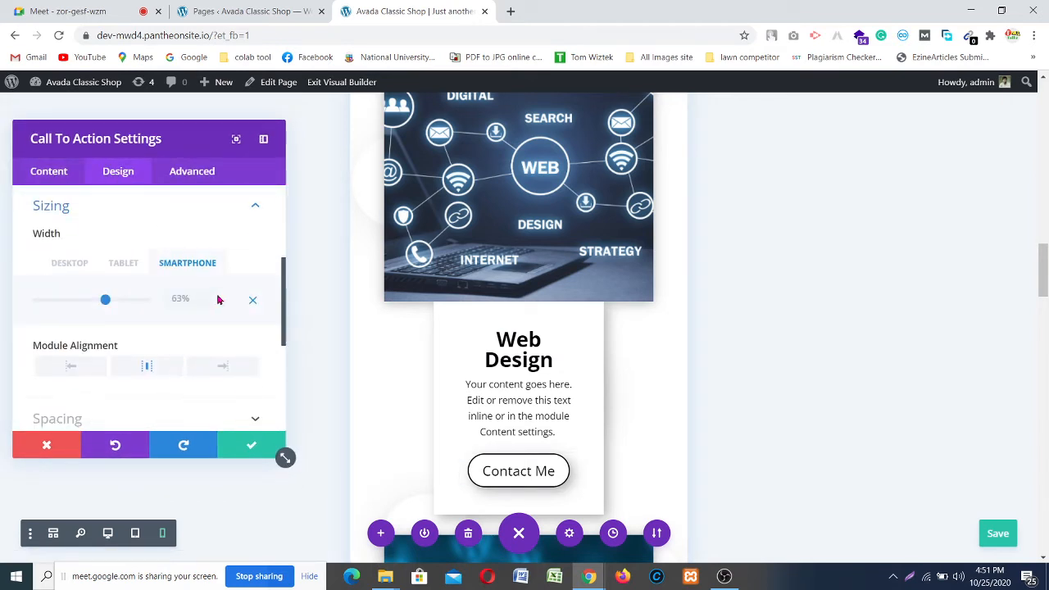
left_click(145, 303)
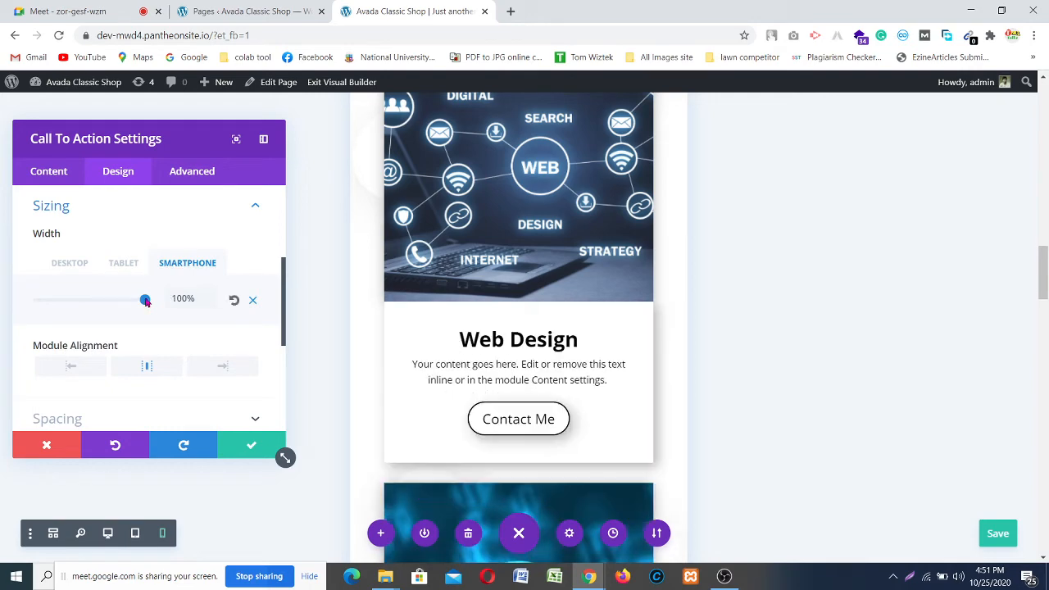
left_click(264, 441)
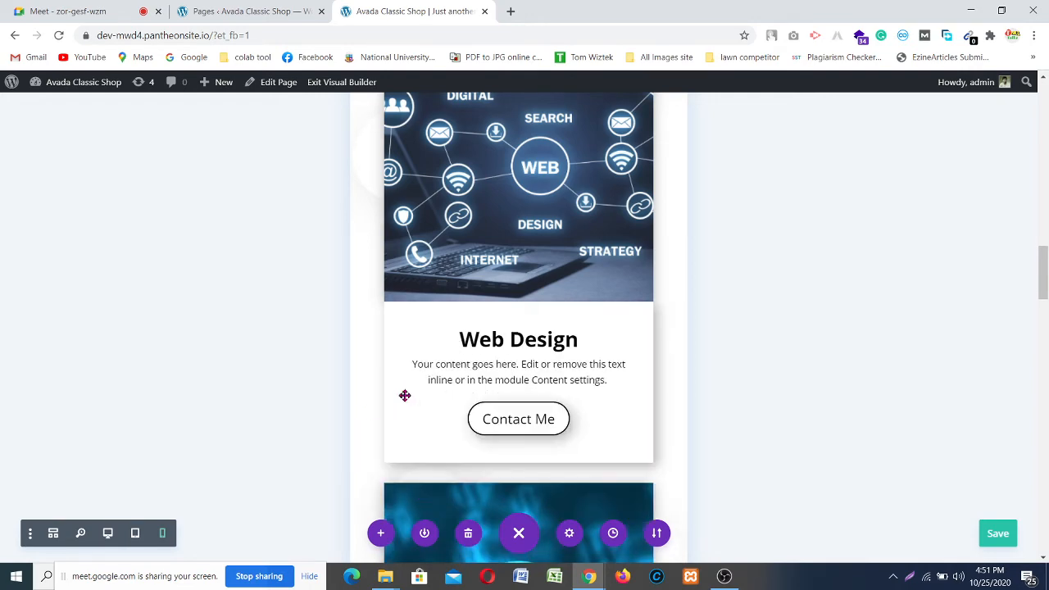
scroll(501, 336, "up", 5)
mouse_move(506, 317)
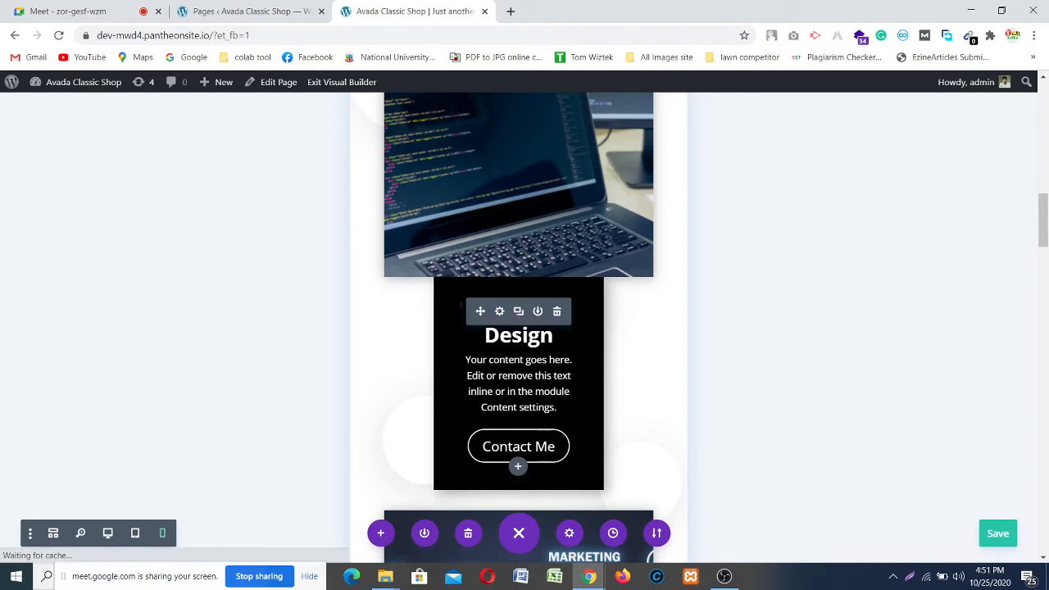
Step: Set the laptop-photo Web Design card's Smartphone Width to 100% and confirm
left_click(499, 311)
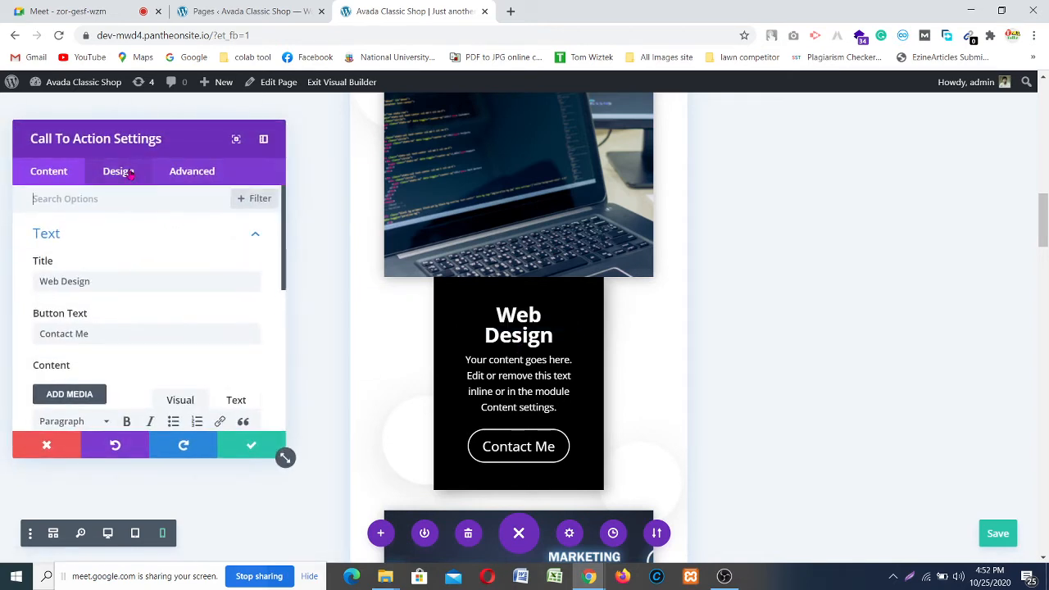
left_click(118, 172)
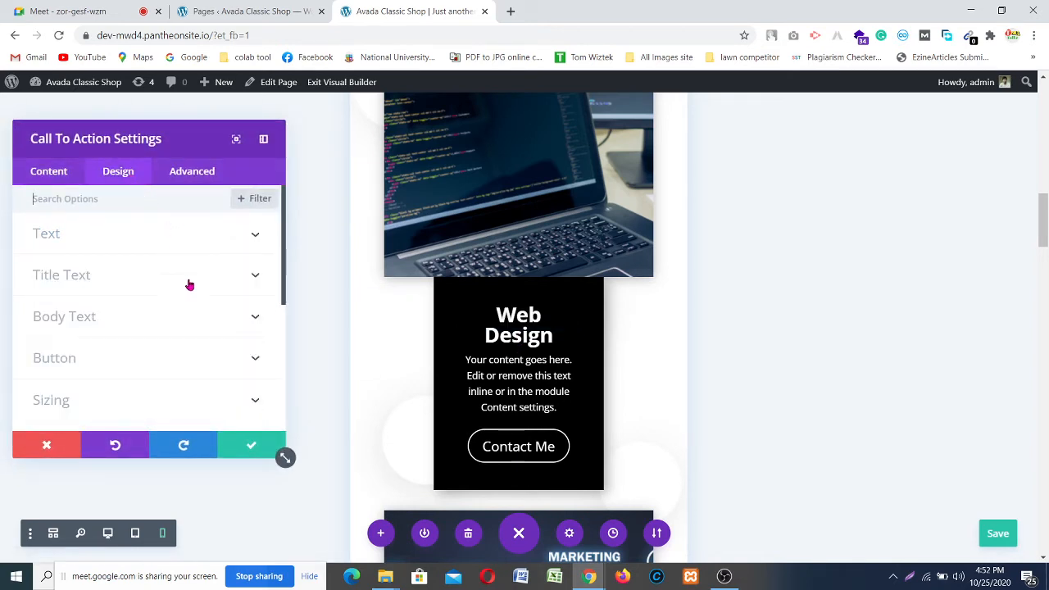
left_click(223, 402)
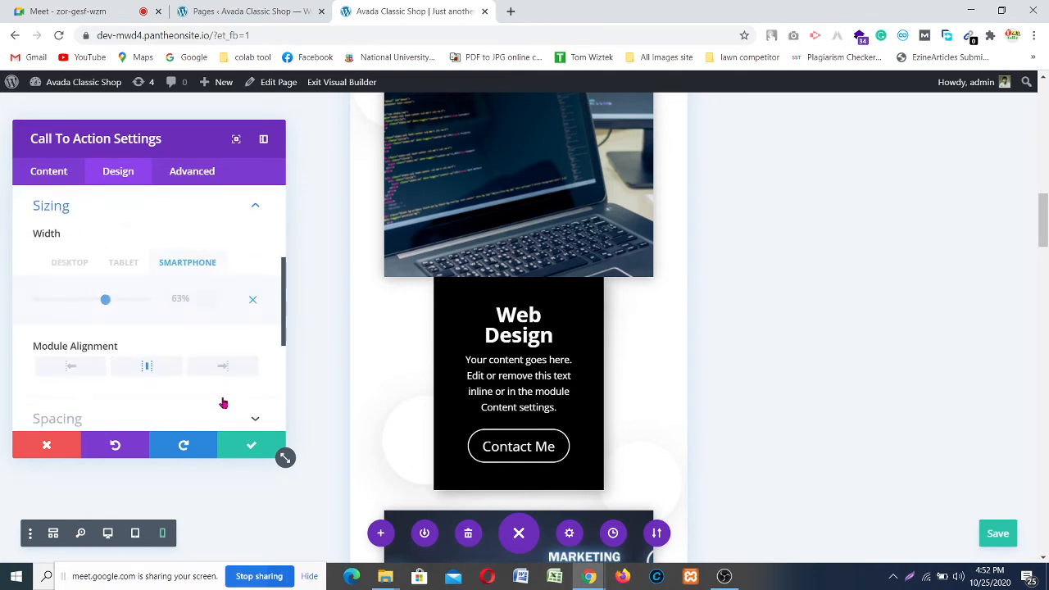
left_click(150, 302)
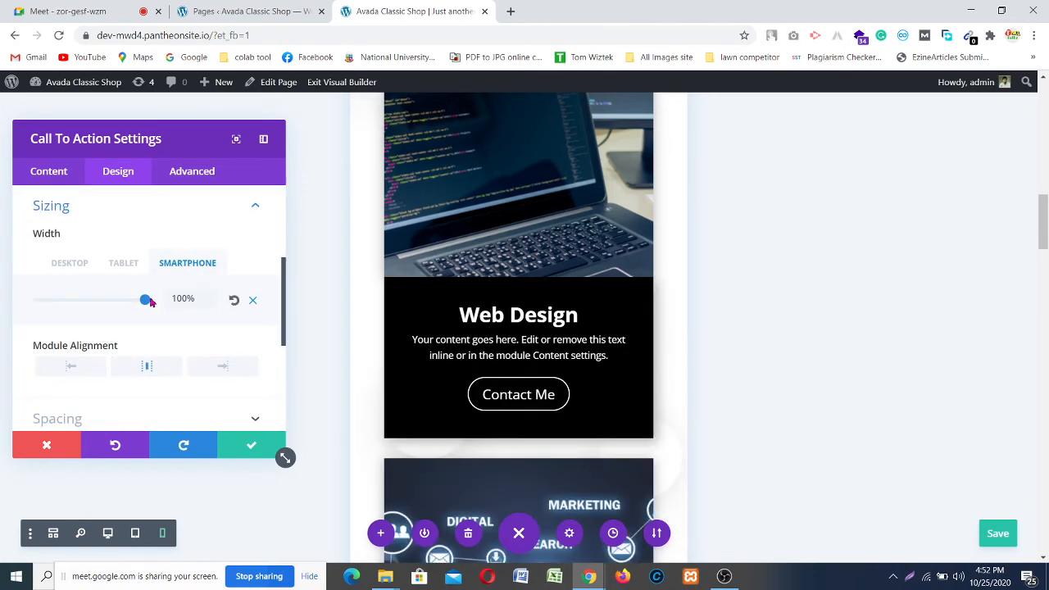
scroll(483, 339, "up", 4)
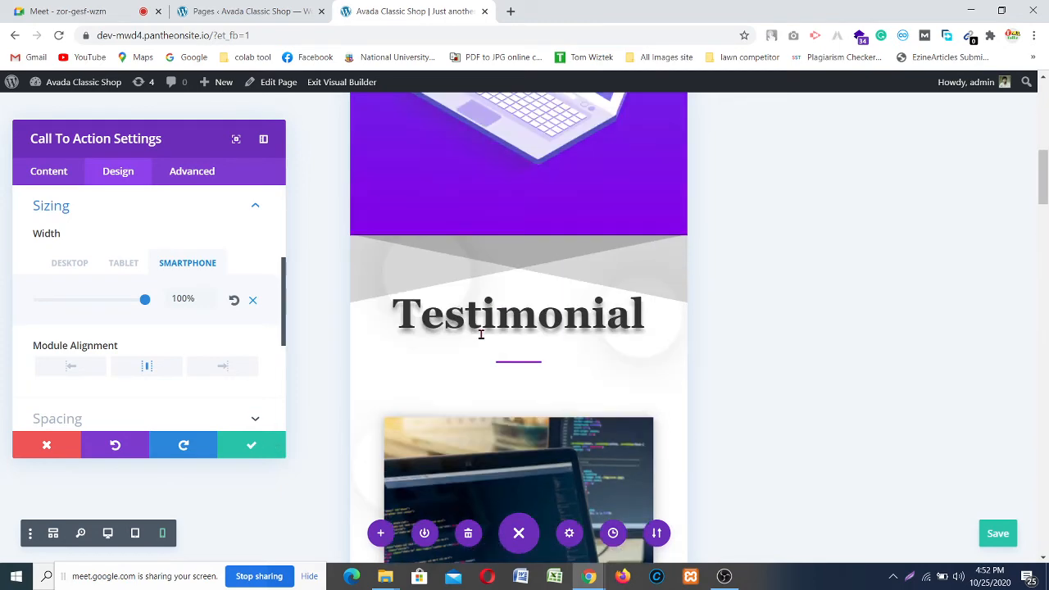
scroll(481, 333, "up", 7)
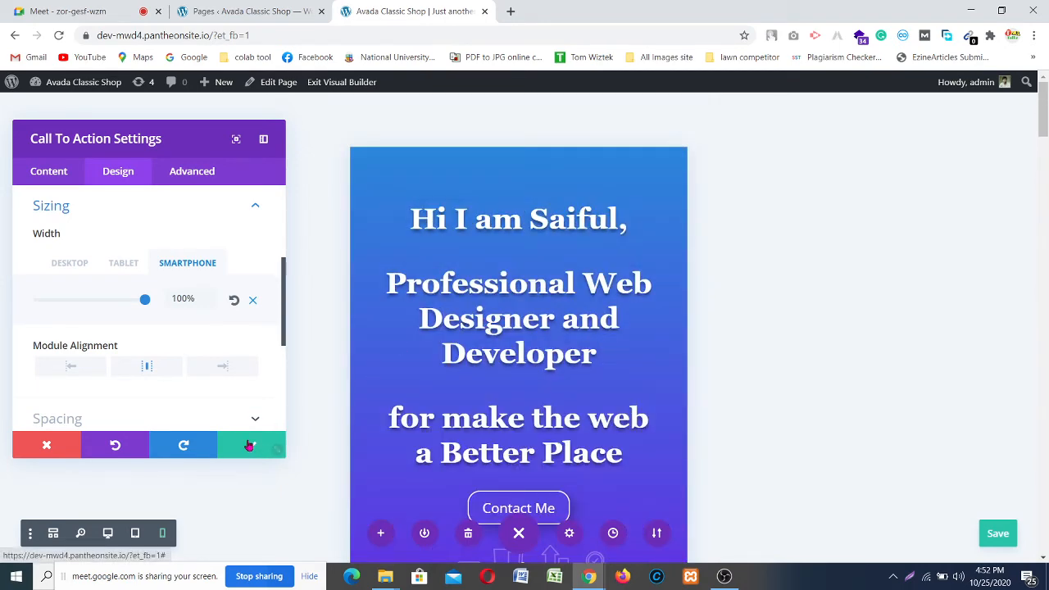
left_click(281, 451)
scroll(503, 270, "down", 8)
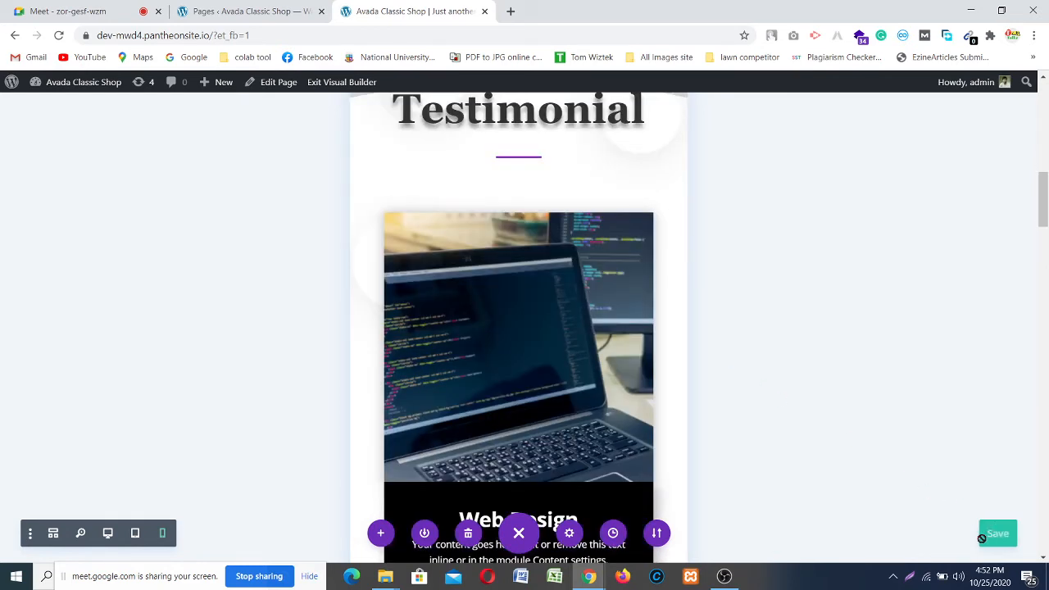
Step: Save the page, scroll through the Tablet preview, then return to Desktop view at the Testimonial section
left_click(996, 534)
left_click(136, 533)
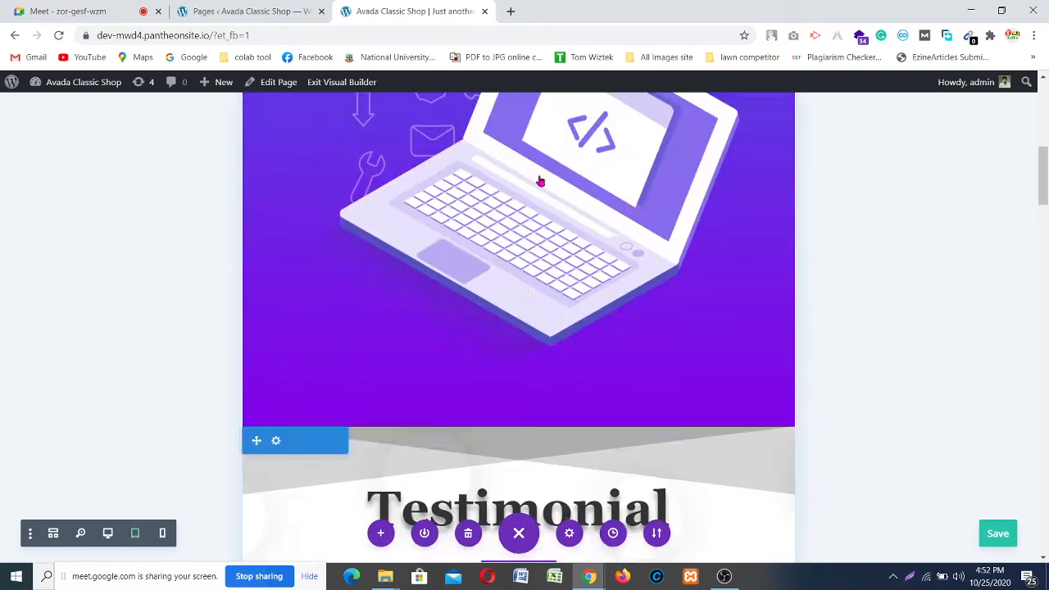
scroll(542, 179, "down", 5)
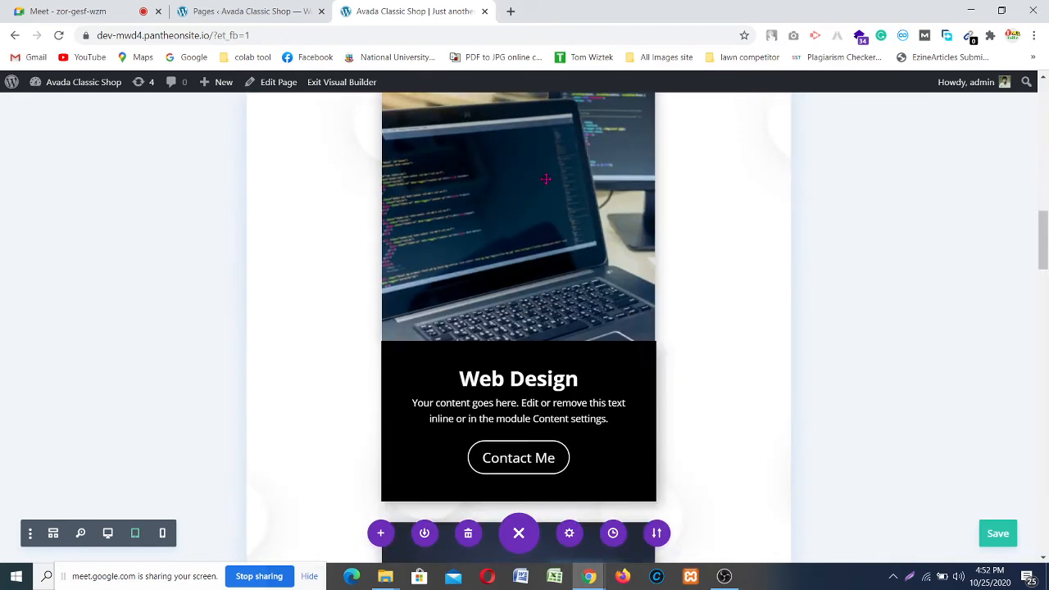
scroll(545, 178, "down", 10)
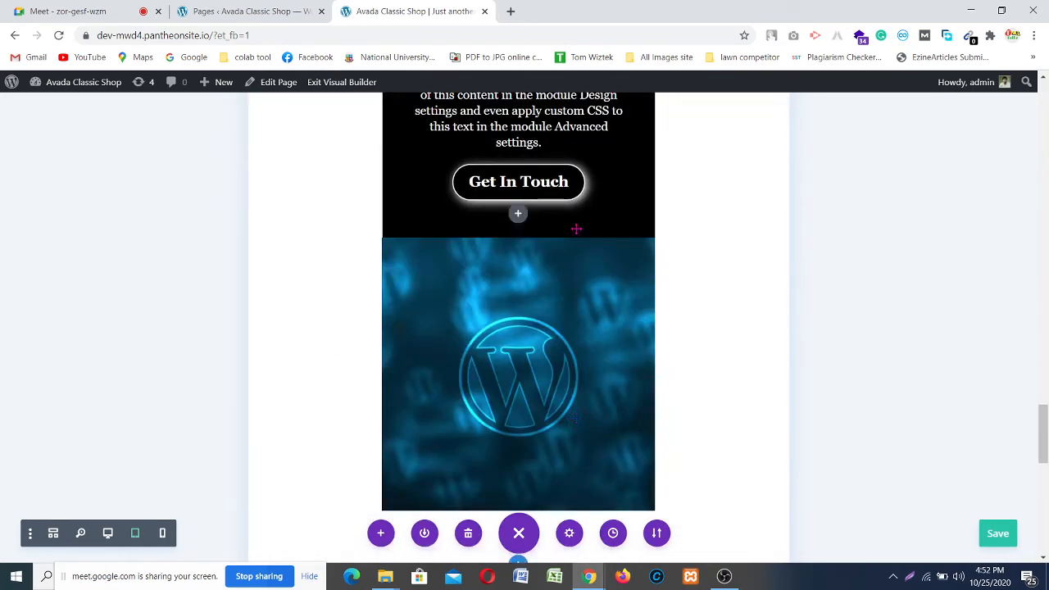
scroll(576, 228, "down", 10)
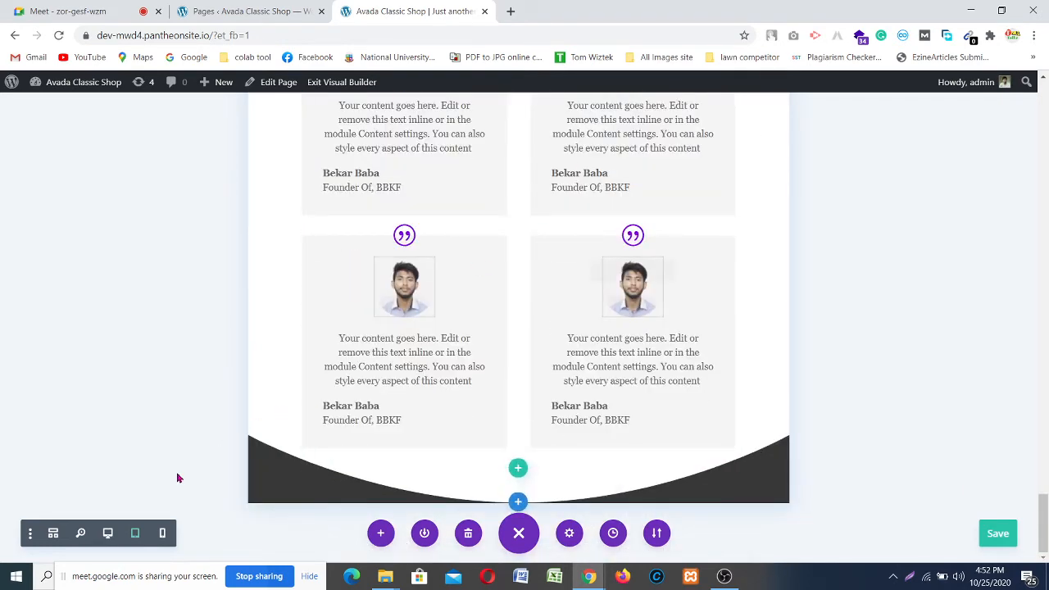
left_click(108, 533)
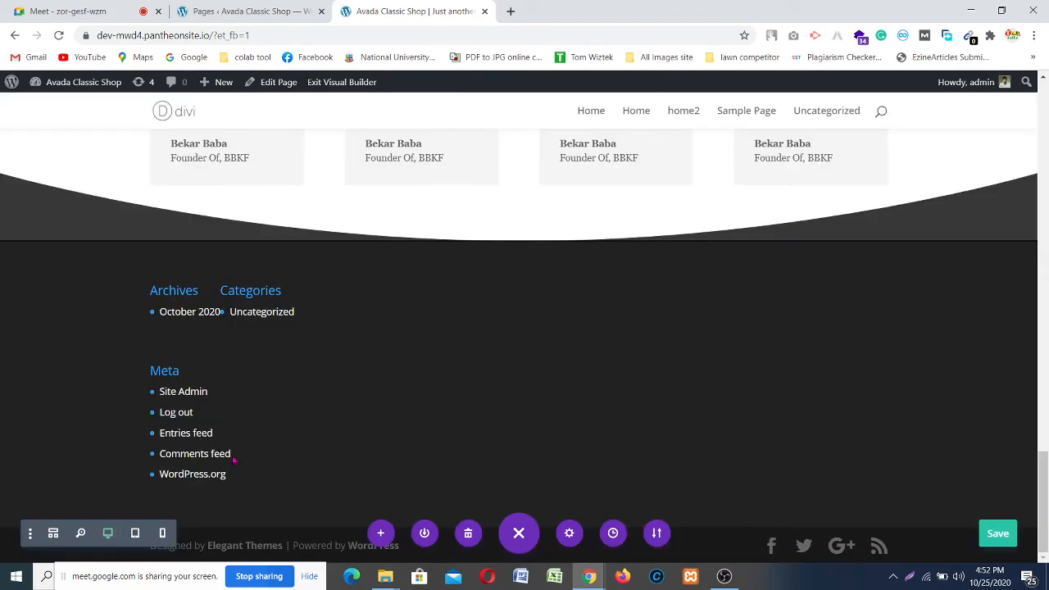
scroll(233, 457, "up", 15)
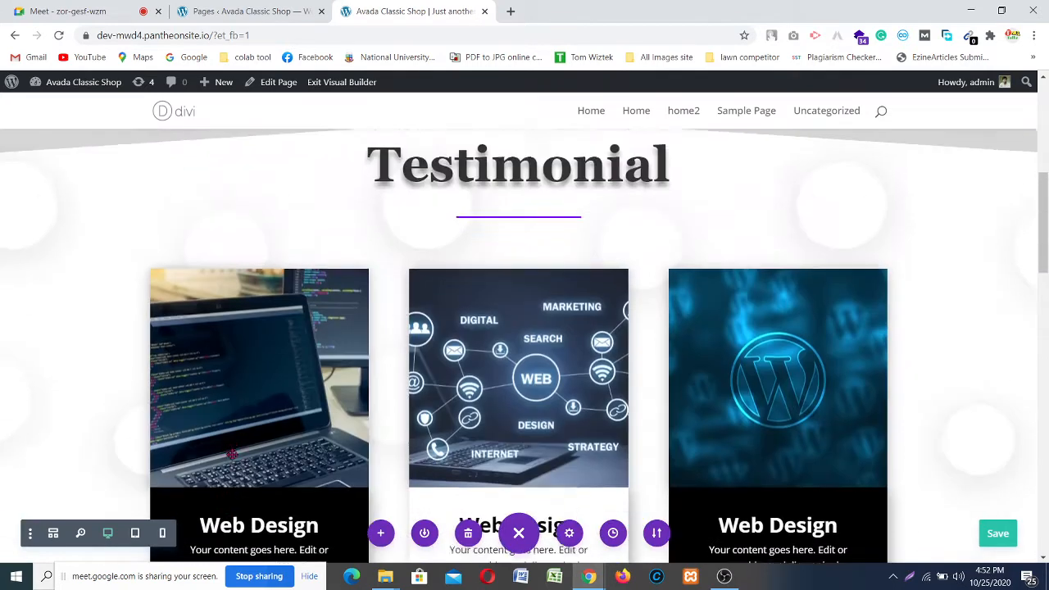
scroll(233, 454, "up", 2)
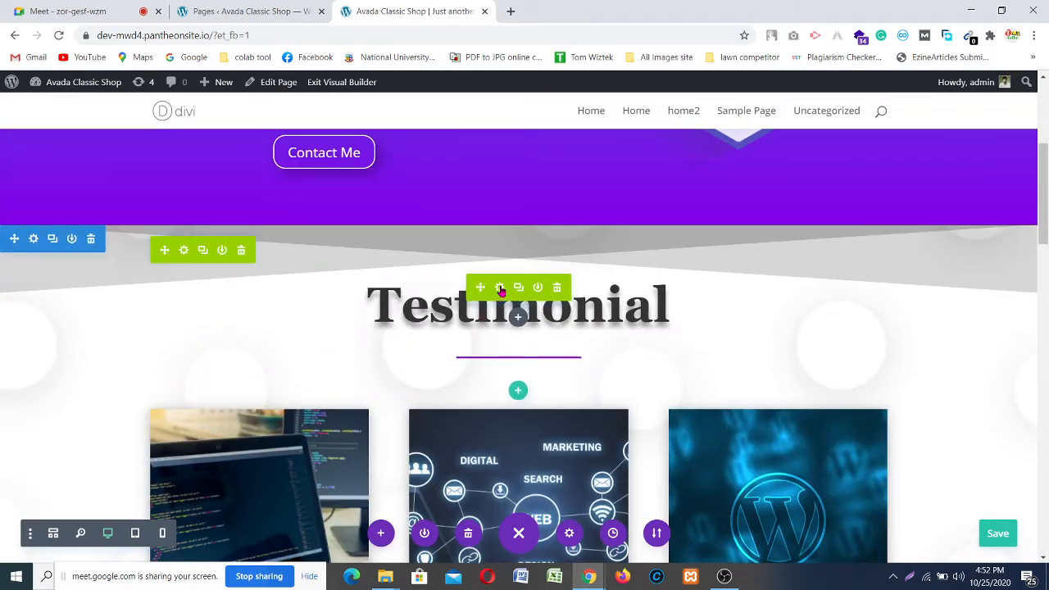
Step: Replace the heading text 'Testimonial' with 'Services' in the Text module editor
left_click(500, 288)
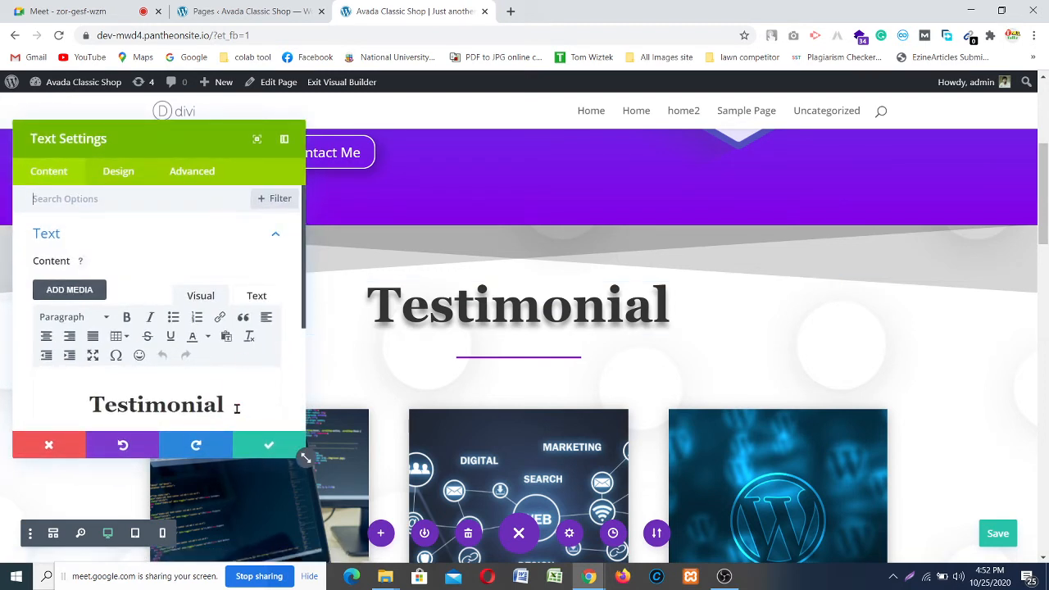
left_click(235, 405)
left_click_drag(142, 400, 95, 395)
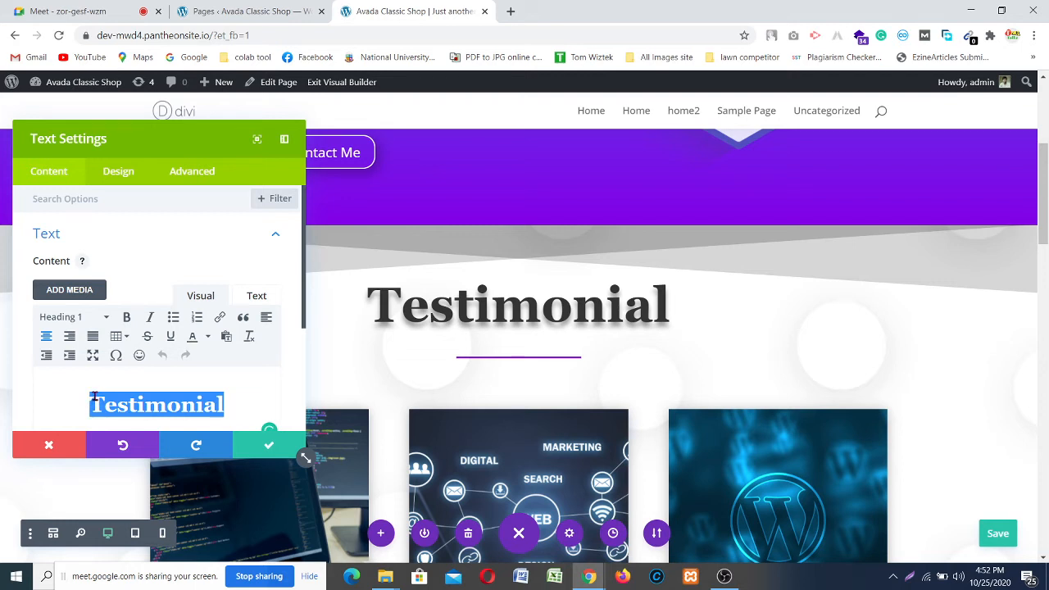
type("SEr")
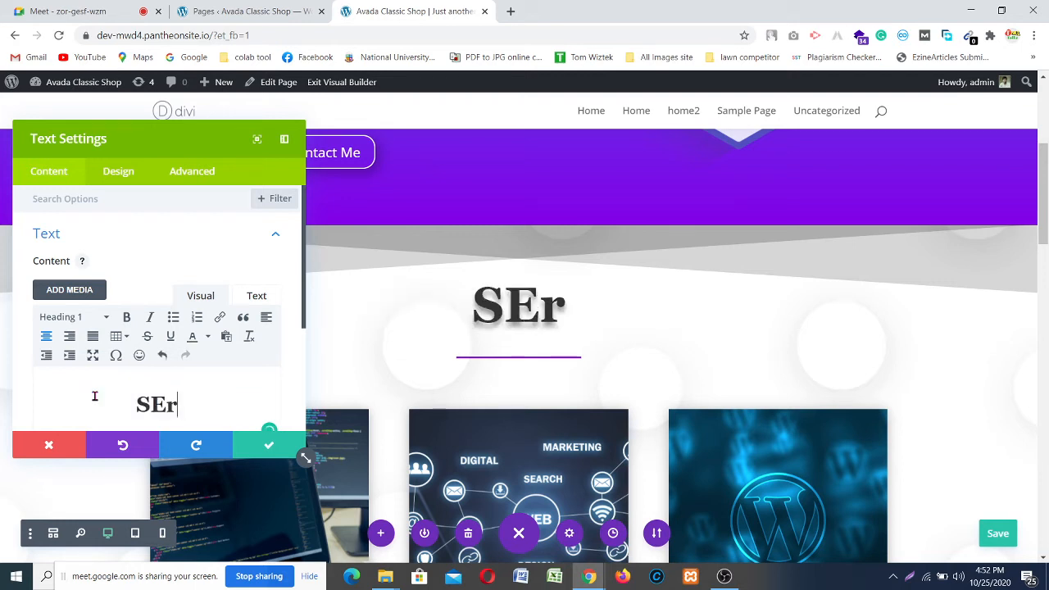
key("BackSpace")
key("BackSpace")
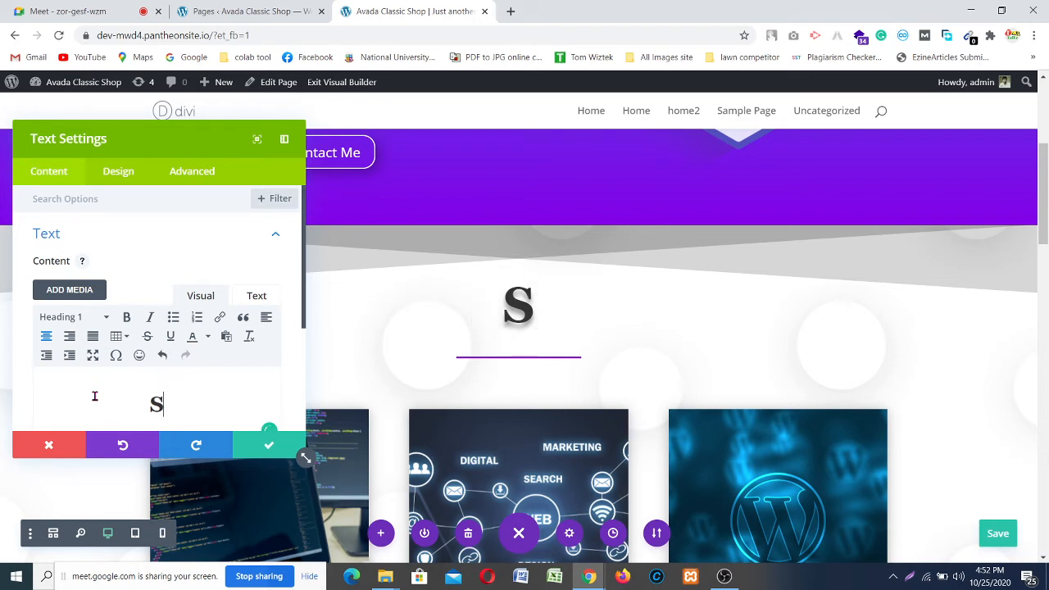
type("ervicez")
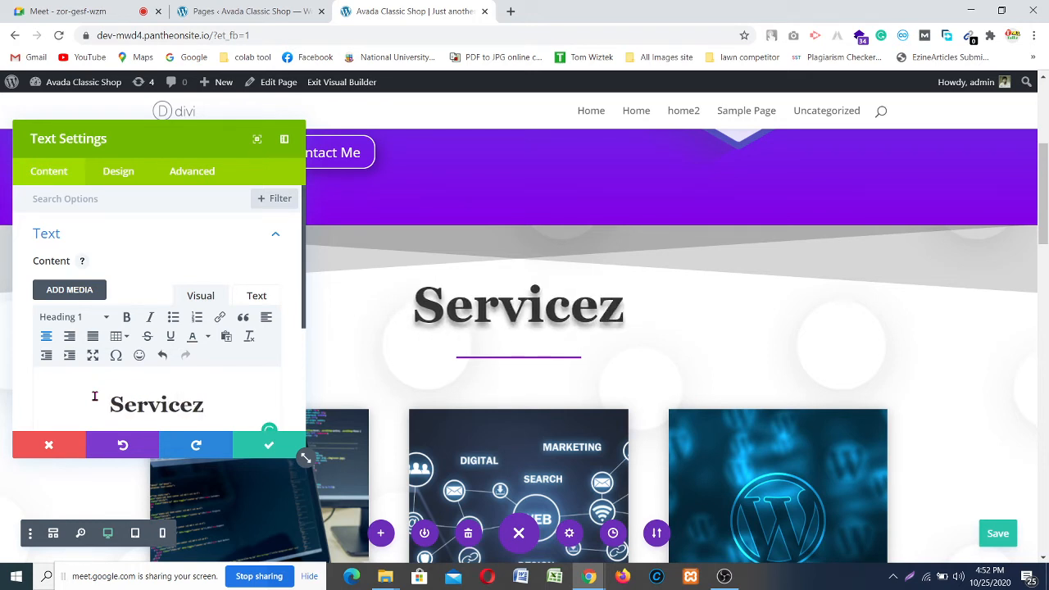
key("BackSpace")
type("s")
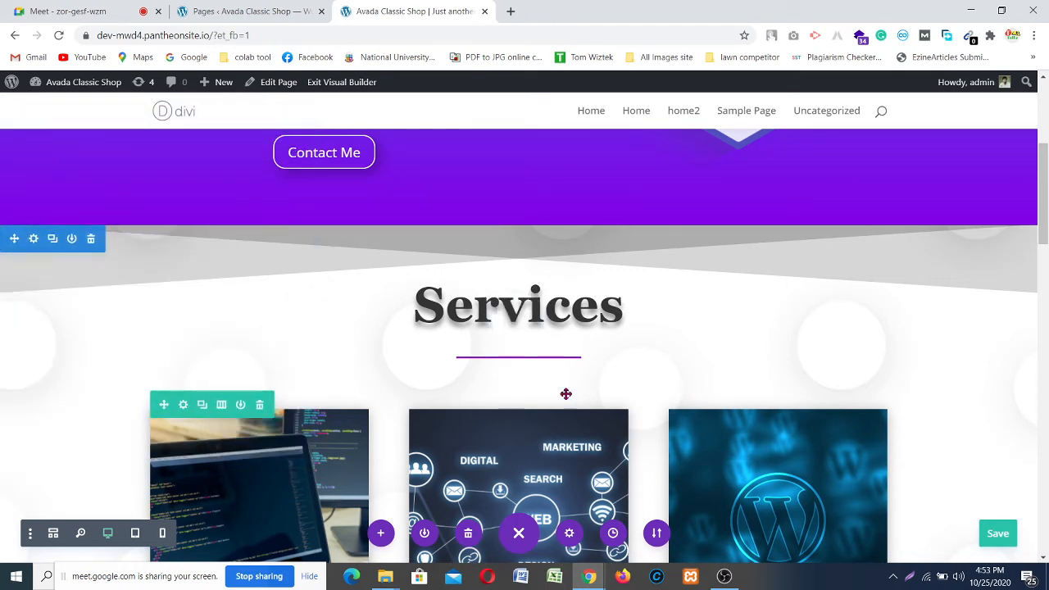
scroll(691, 330, "down", 15)
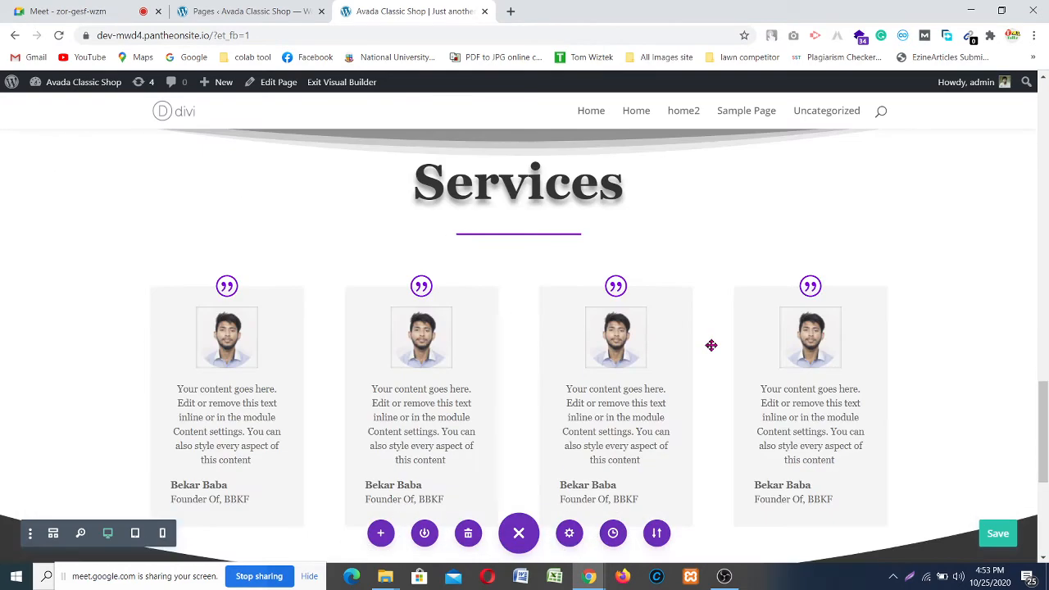
scroll(710, 345, "up", 1)
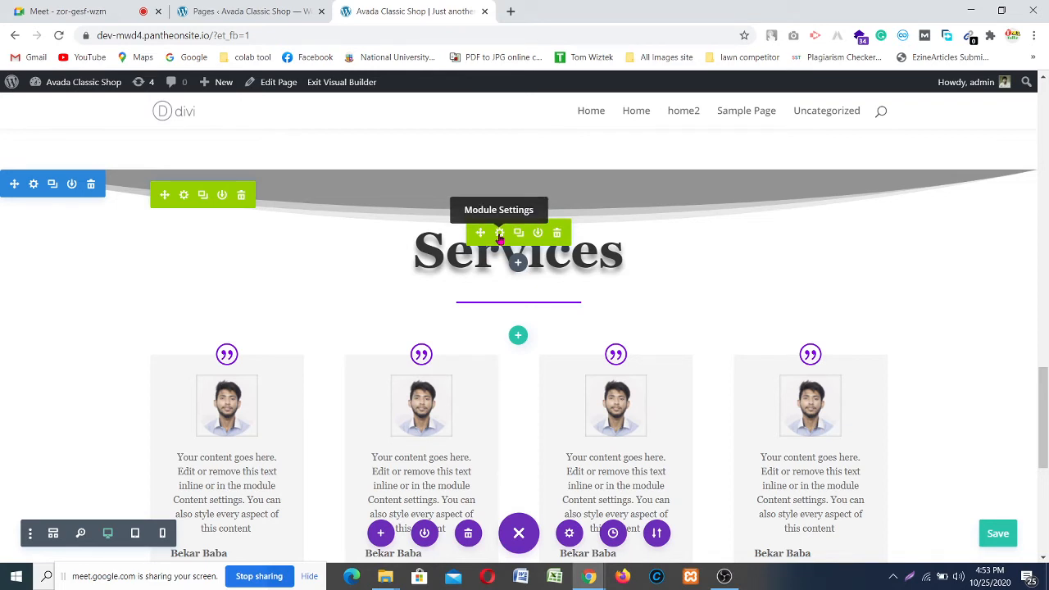
left_click(499, 234)
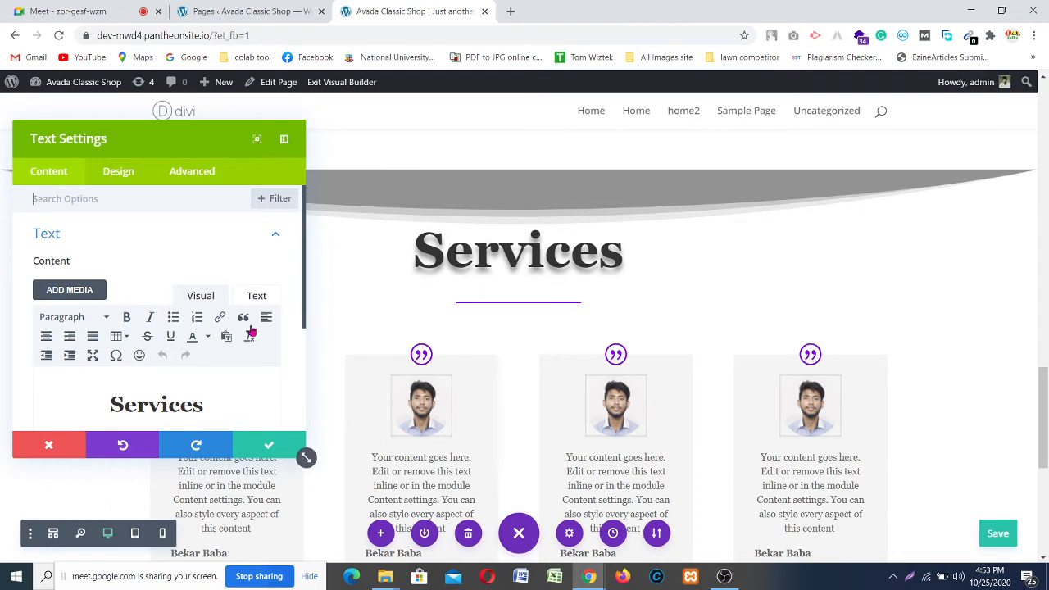
left_click(246, 444)
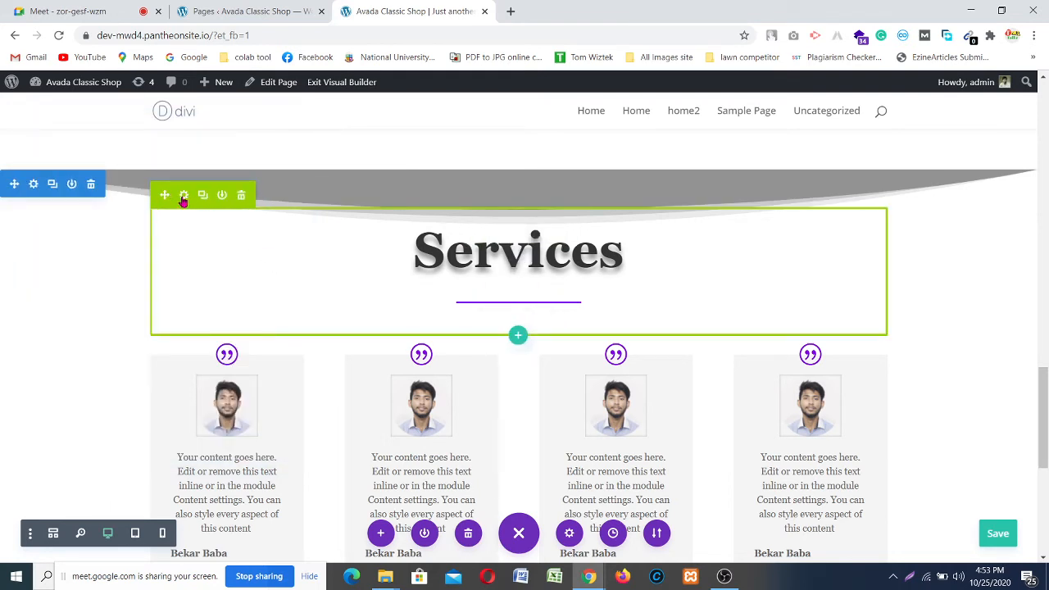
left_click(183, 196)
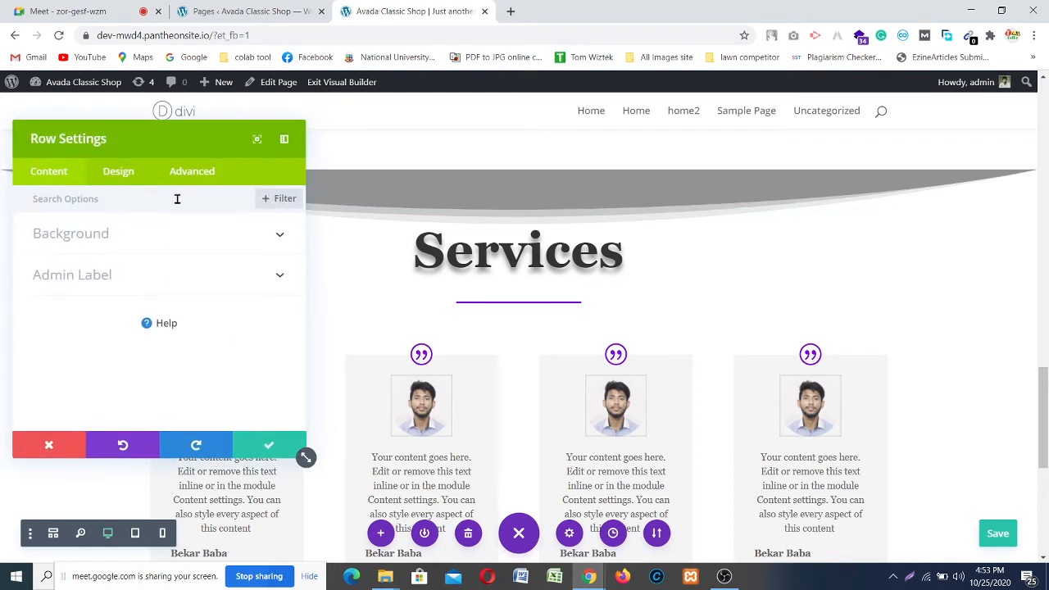
left_click(111, 186)
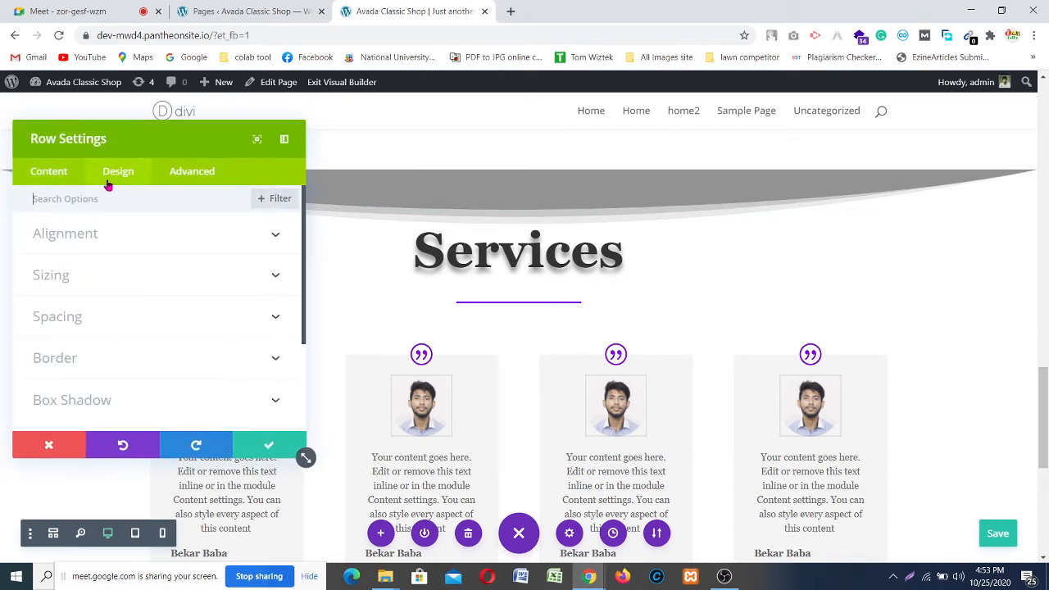
scroll(100, 261, "down", 5)
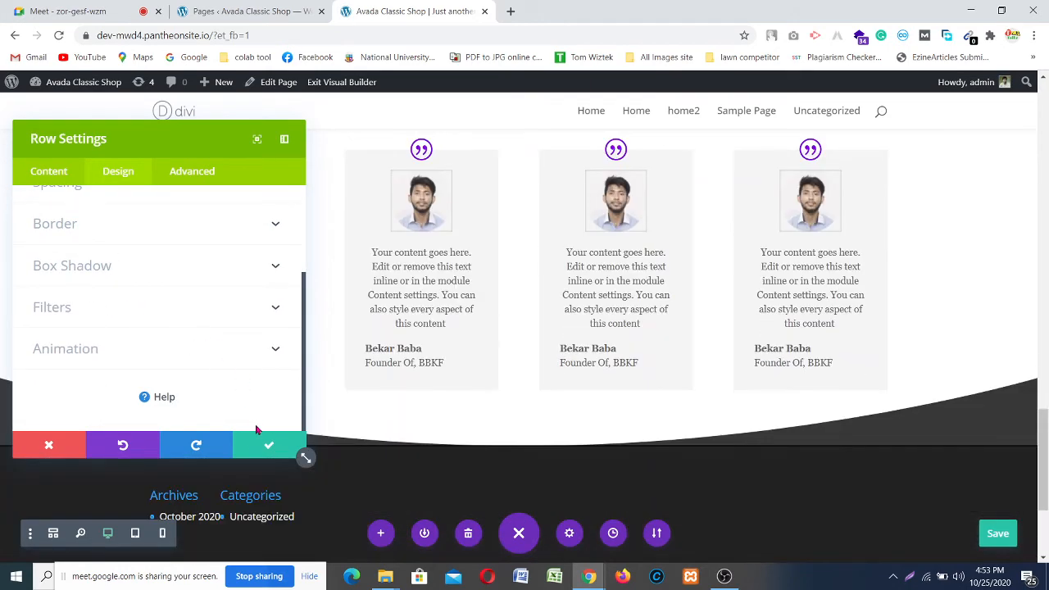
left_click(252, 446)
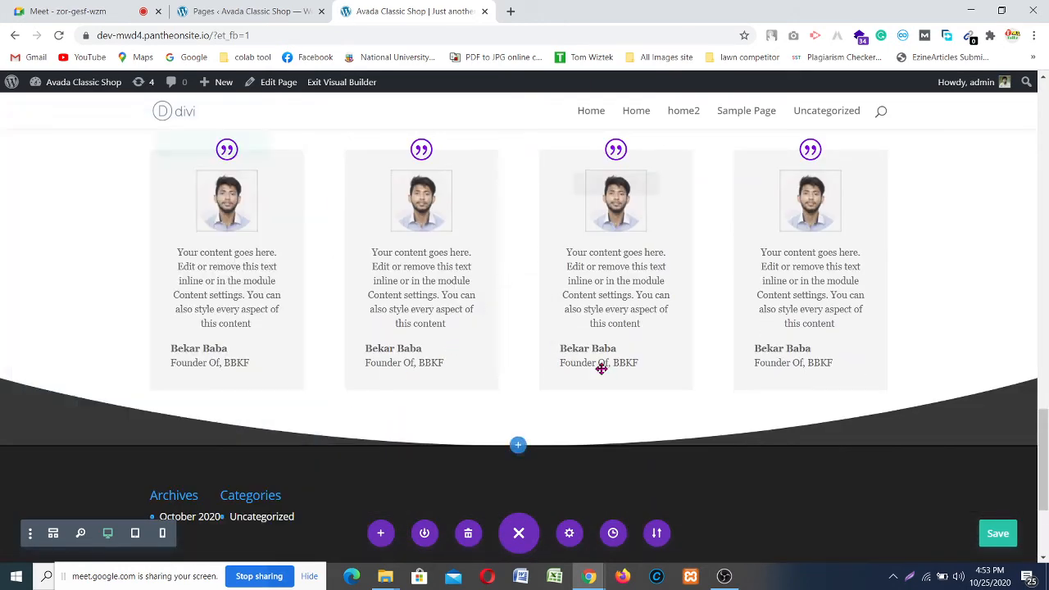
scroll(601, 368, "up", 4)
scroll(600, 368, "up", 15)
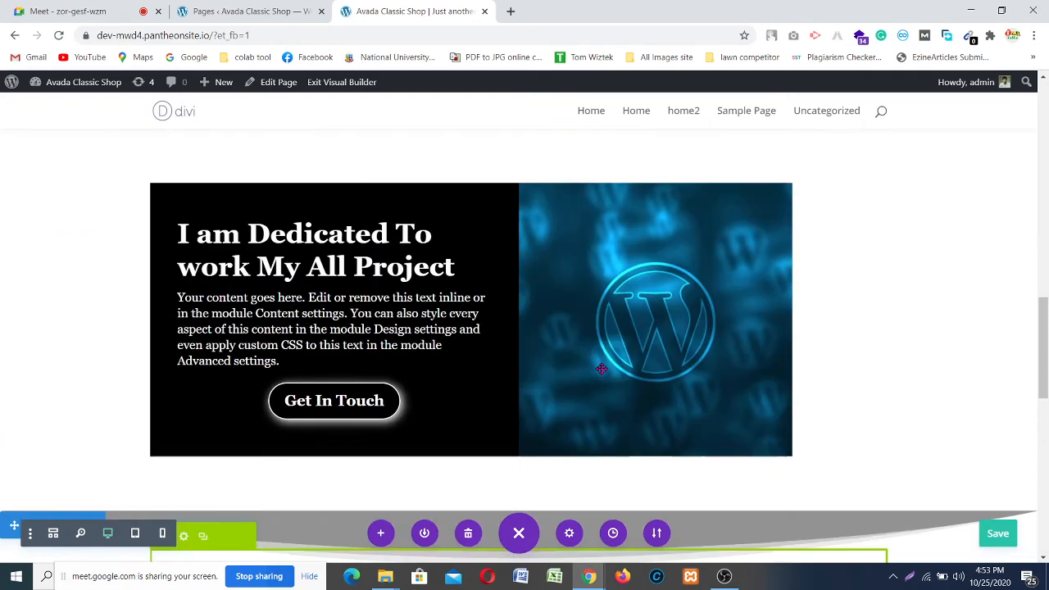
scroll(601, 368, "up", 1)
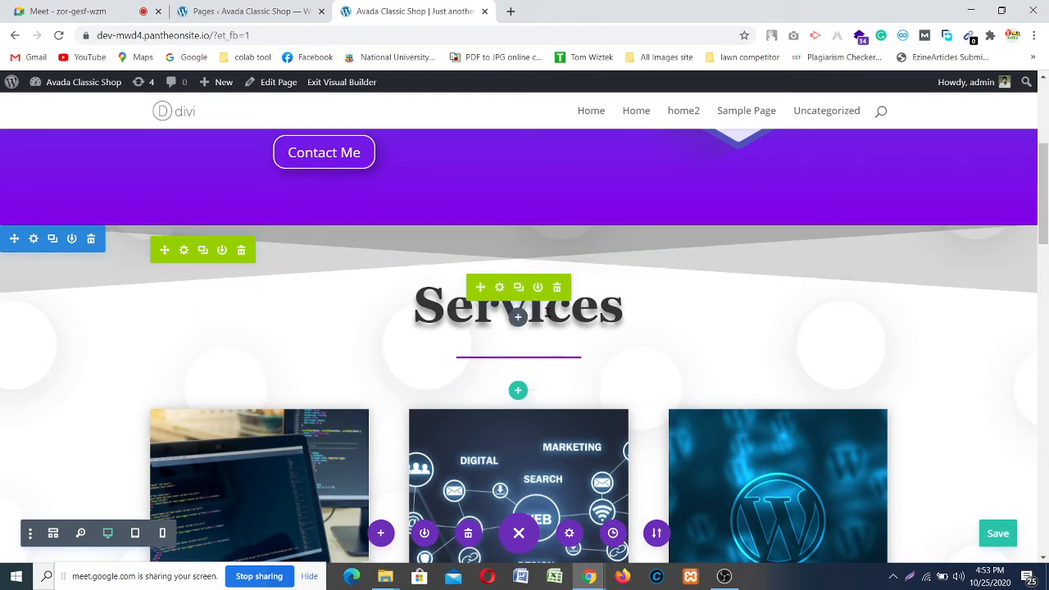
left_click(926, 576)
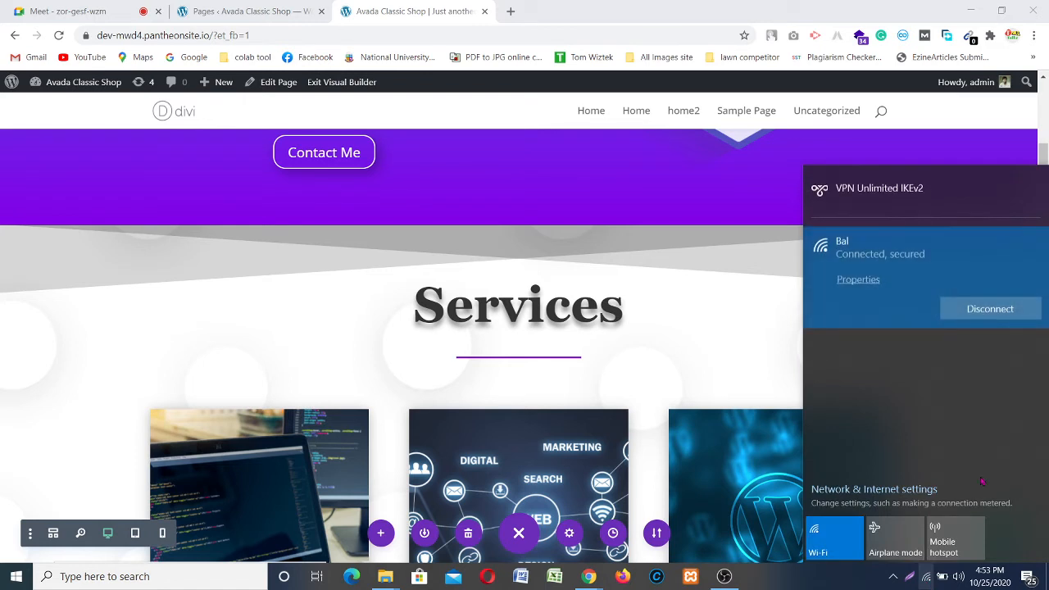
left_click(930, 360)
left_click(956, 357)
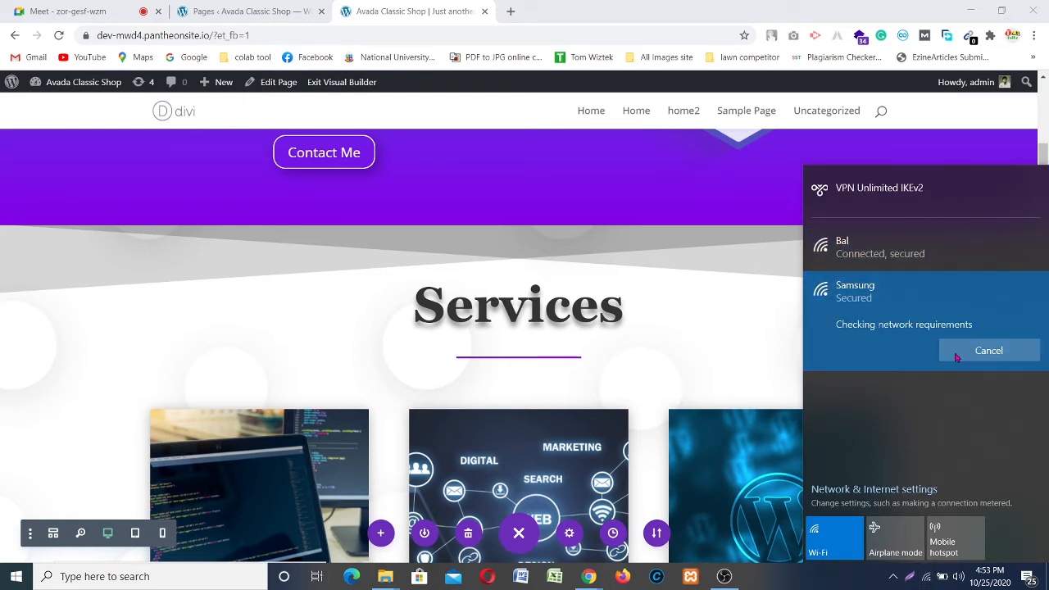
left_click(723, 576)
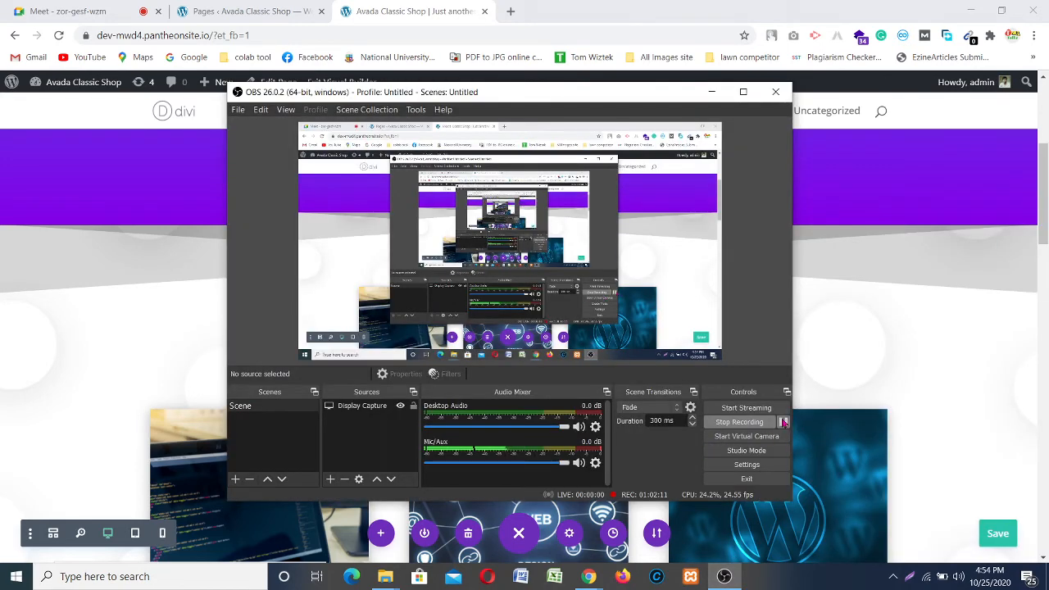
left_click(784, 423)
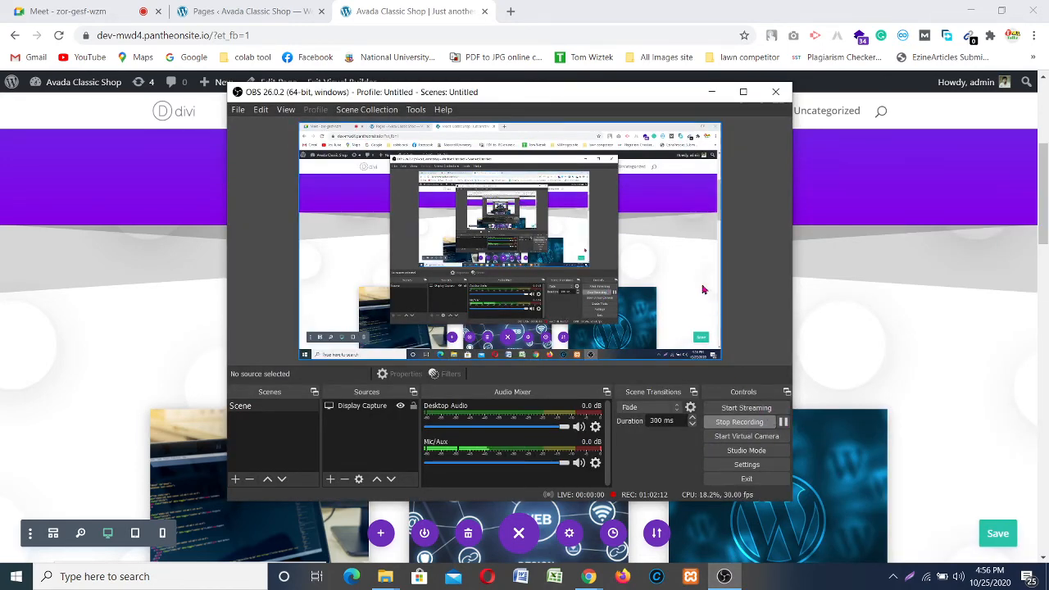
left_click(711, 92)
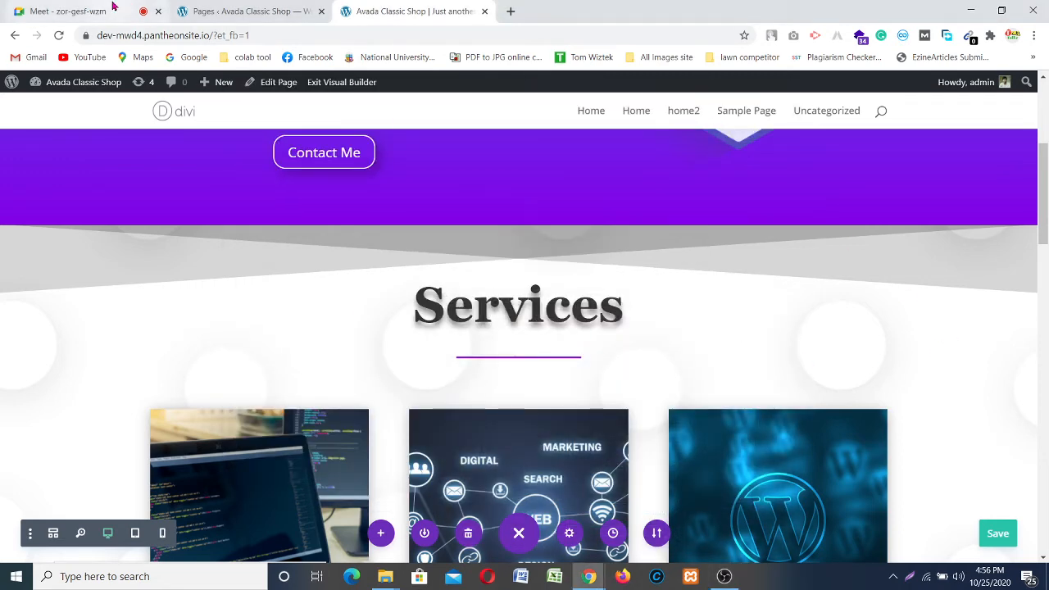
left_click(66, 11)
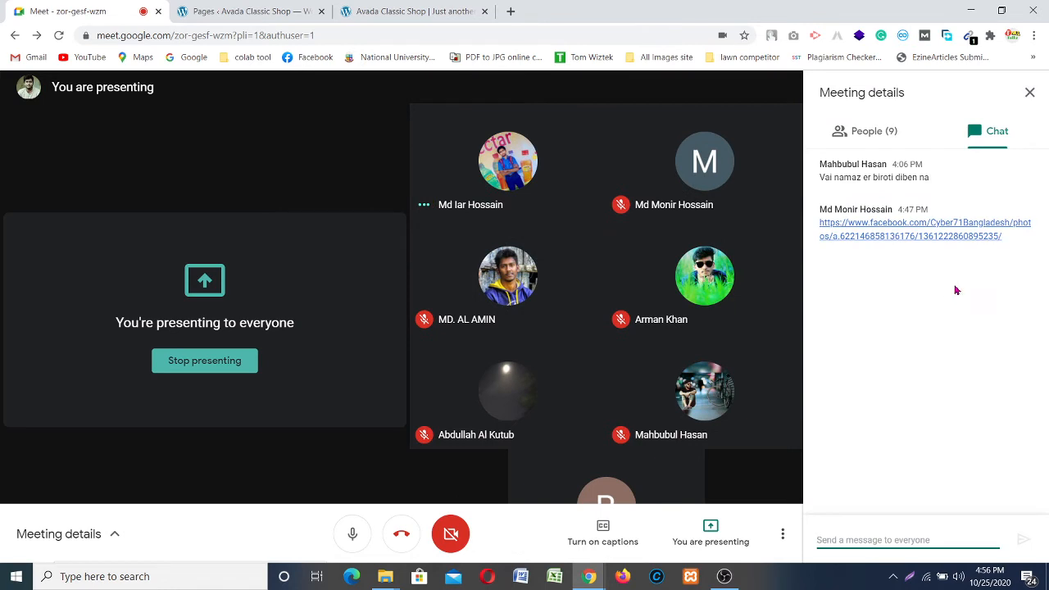
Step: Close the Meeting details chat panel in Google Meet
left_click(1029, 92)
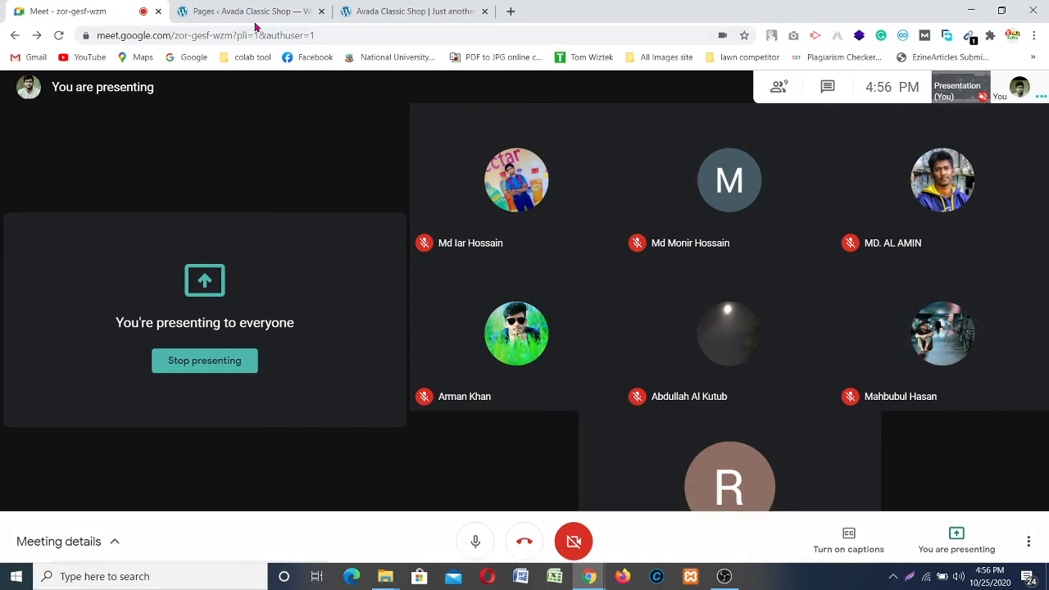
Step: Switch back to the Divi builder tab, dismiss the presenting notification, and scroll to the Services section
left_click(401, 11)
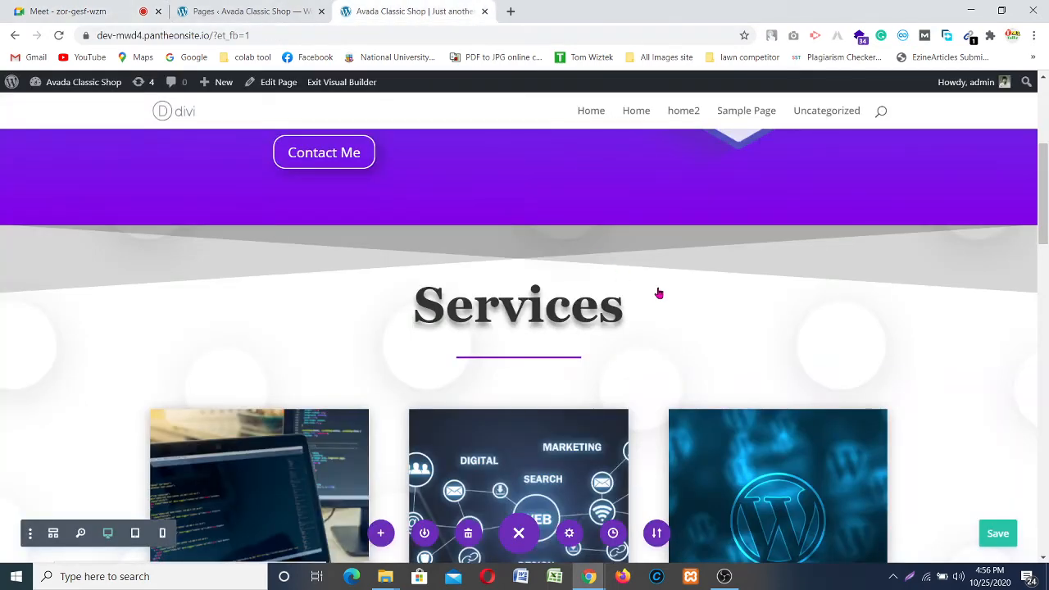
scroll(709, 295, "down", 10)
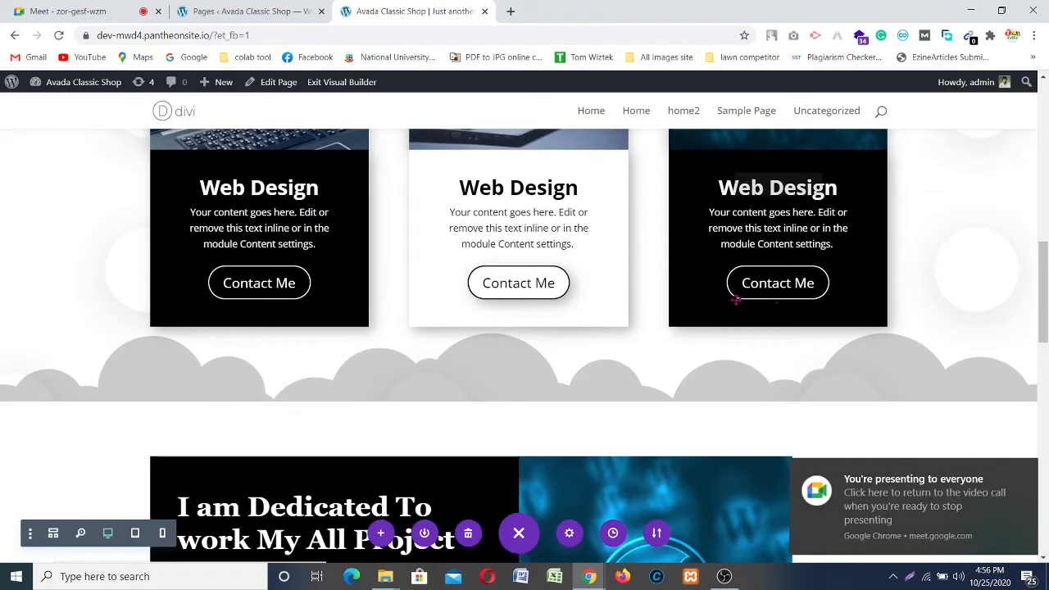
scroll(762, 302, "down", 3)
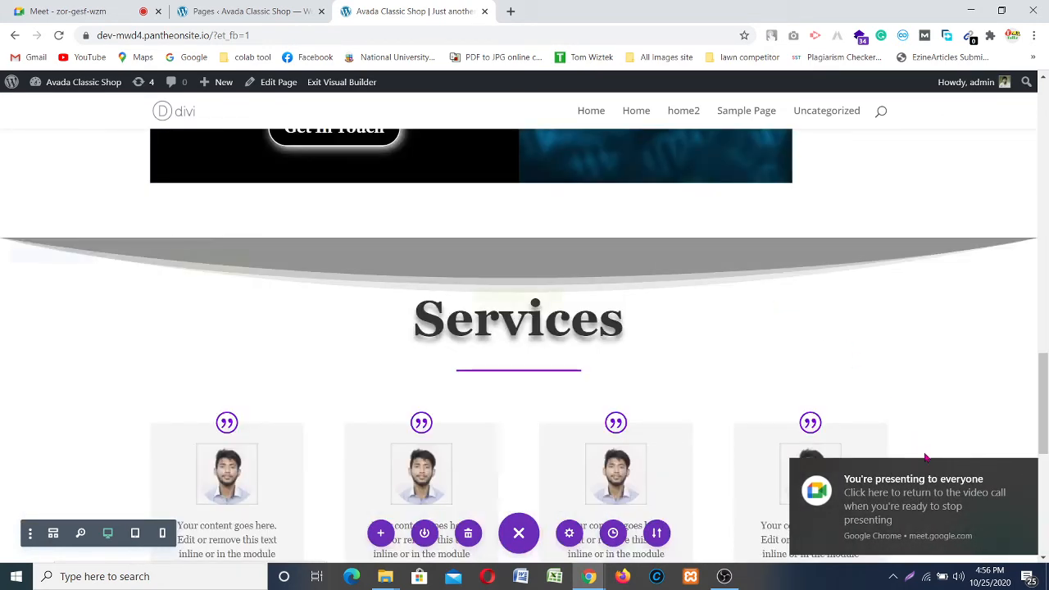
left_click(1023, 473)
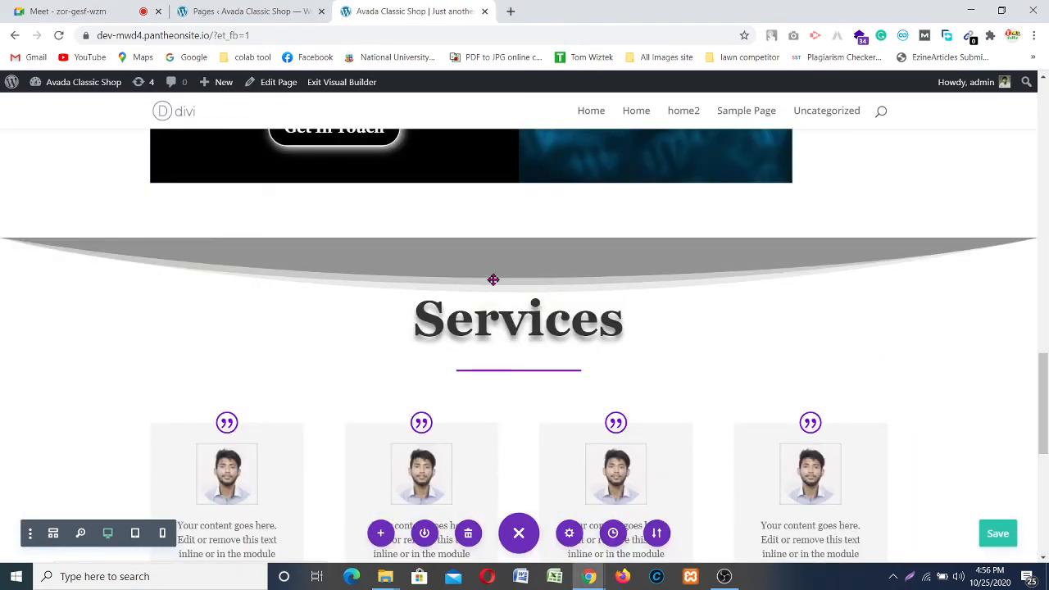
scroll(575, 311, "up", 10)
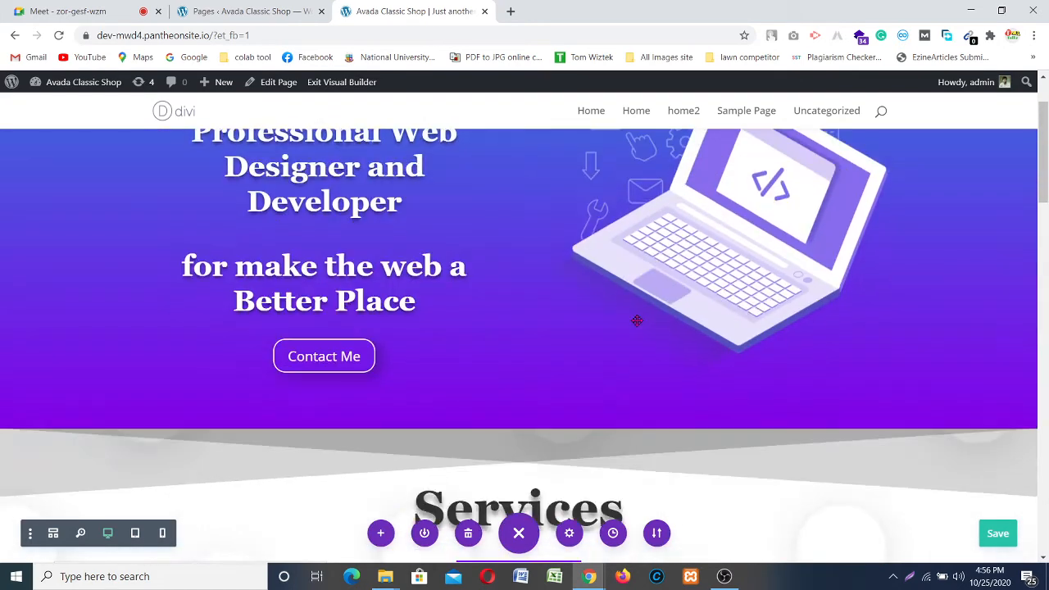
scroll(637, 320, "down", 2)
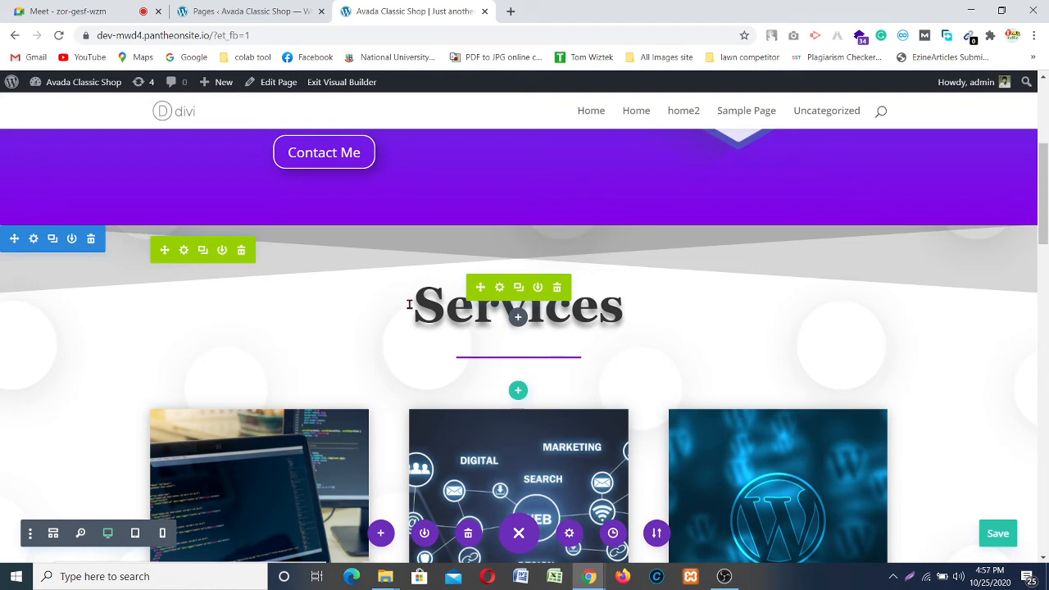
left_click(222, 251)
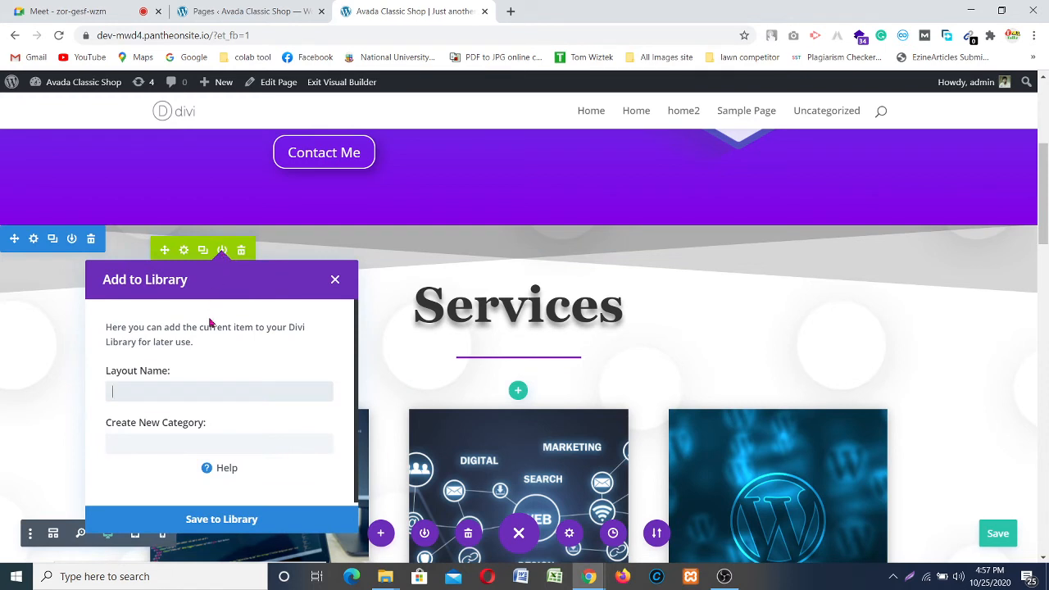
left_click(186, 393)
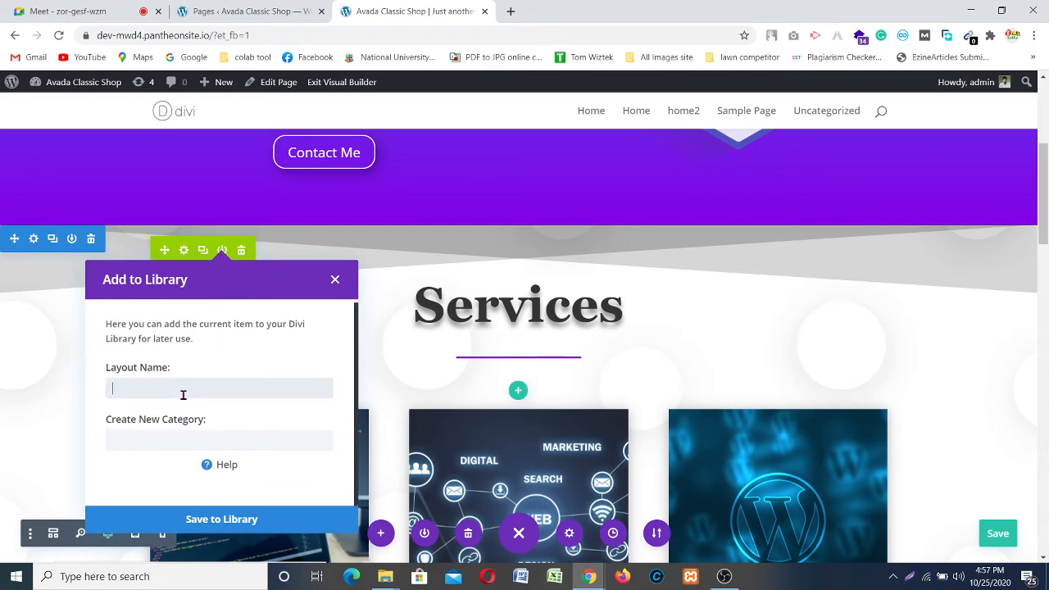
left_click(335, 281)
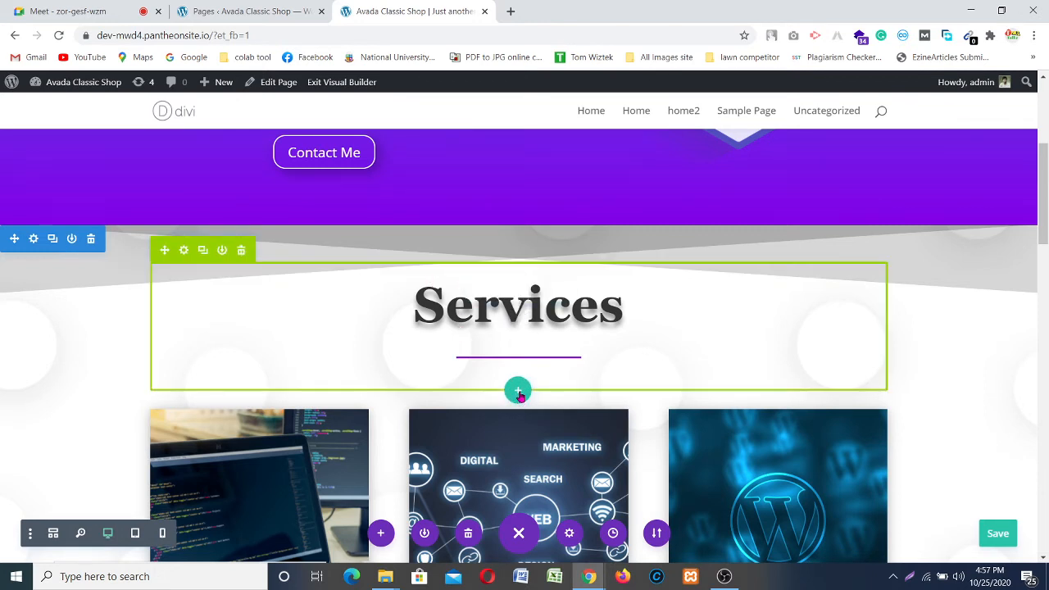
left_click(518, 392)
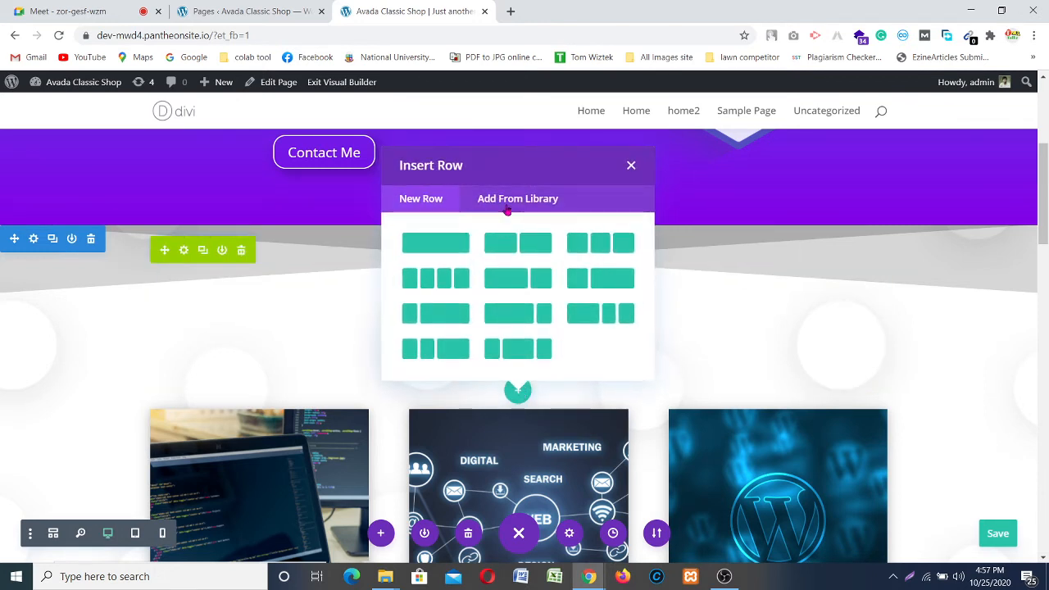
left_click(513, 200)
left_click(461, 248)
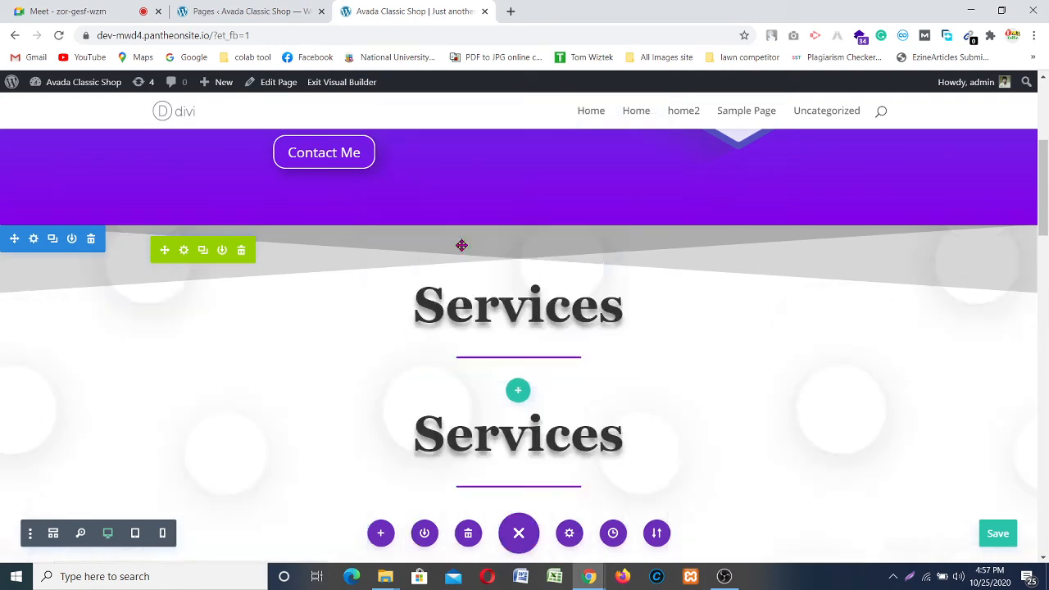
scroll(492, 249, "down", 2)
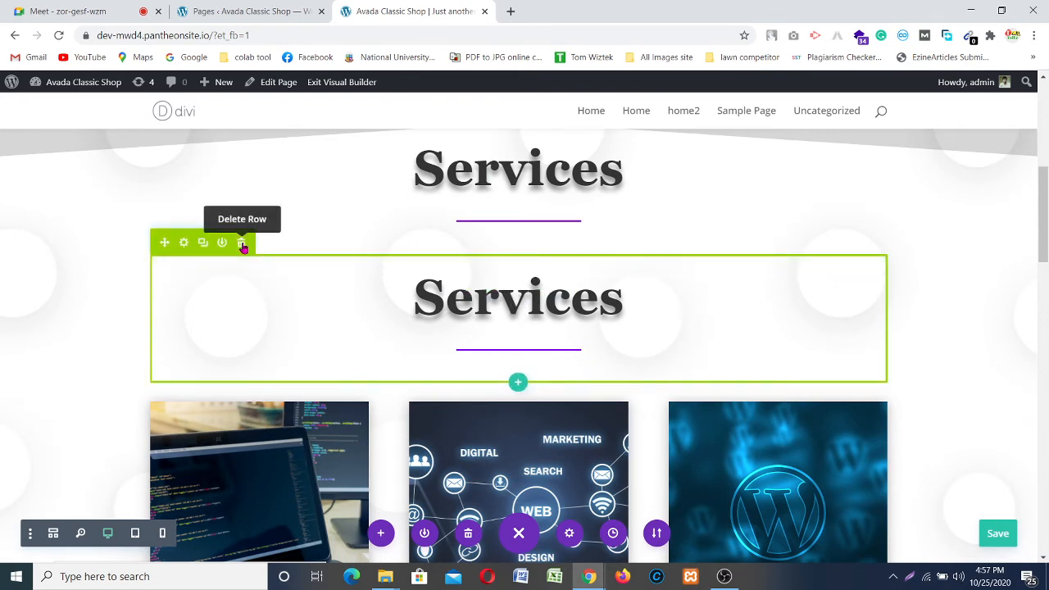
left_click(242, 245)
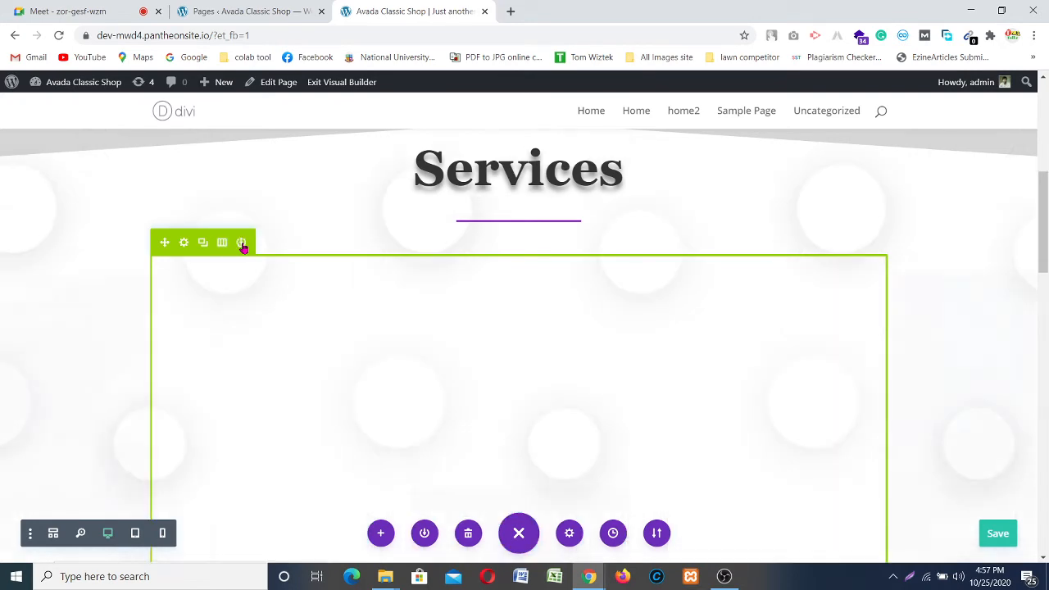
scroll(508, 233, "down", 5)
scroll(525, 238, "down", 8)
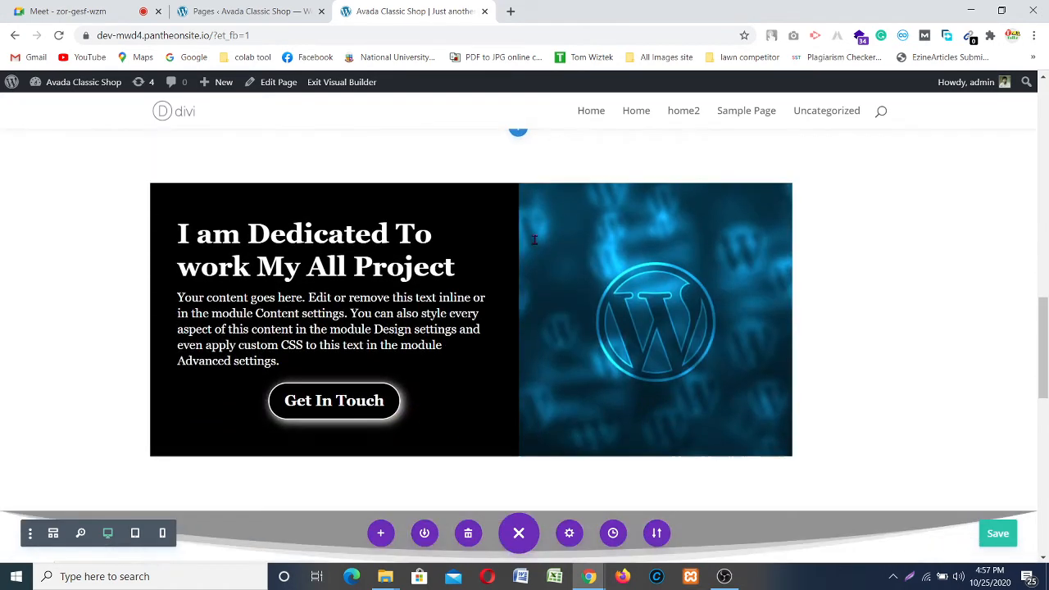
scroll(519, 241, "down", 2)
scroll(519, 241, "down", 3)
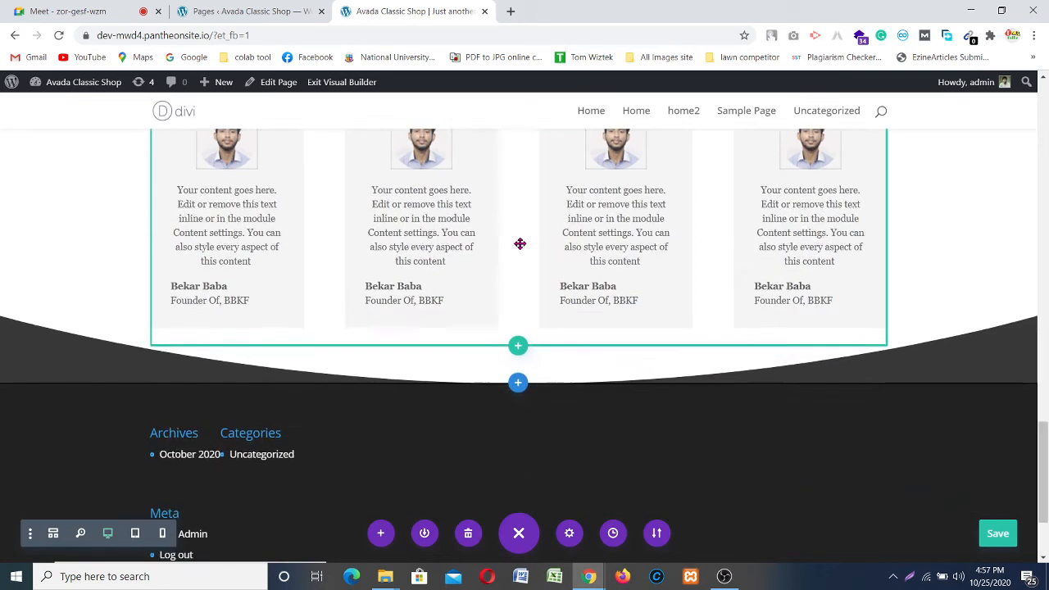
scroll(519, 240, "up", 4)
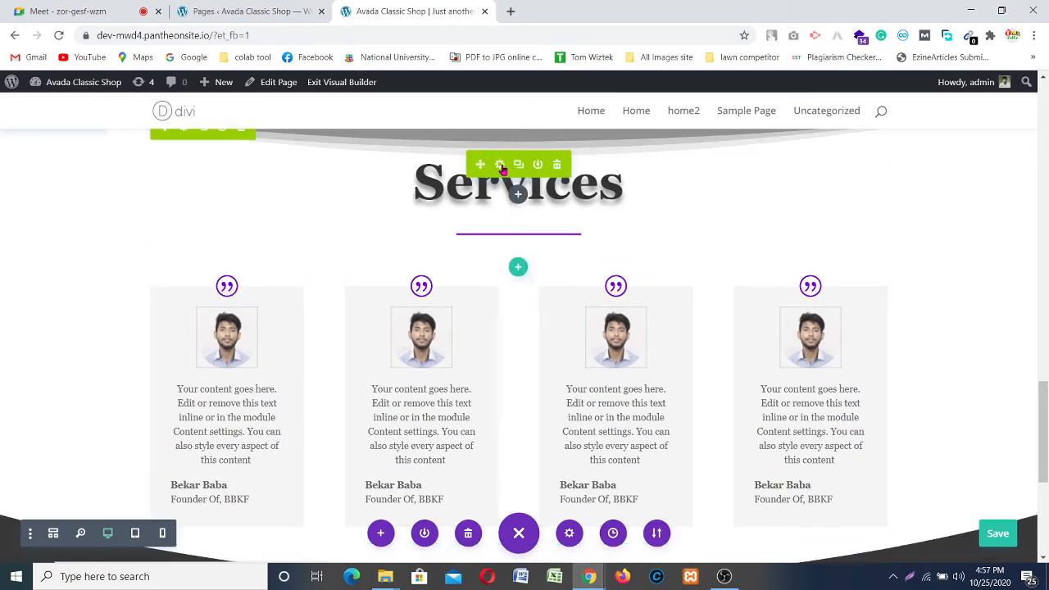
scroll(285, 175, "up", 1)
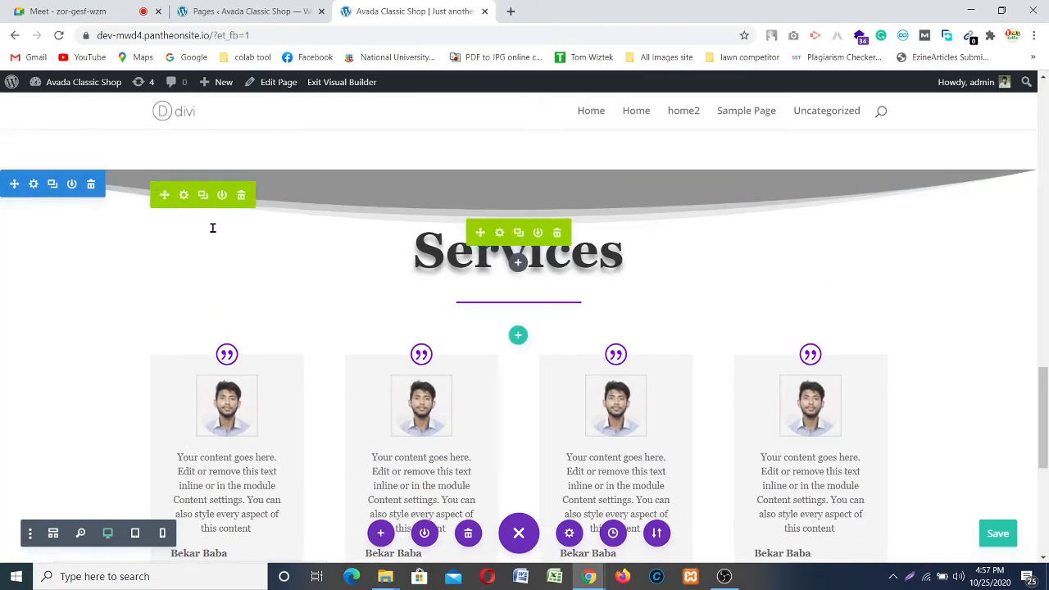
left_click(182, 195)
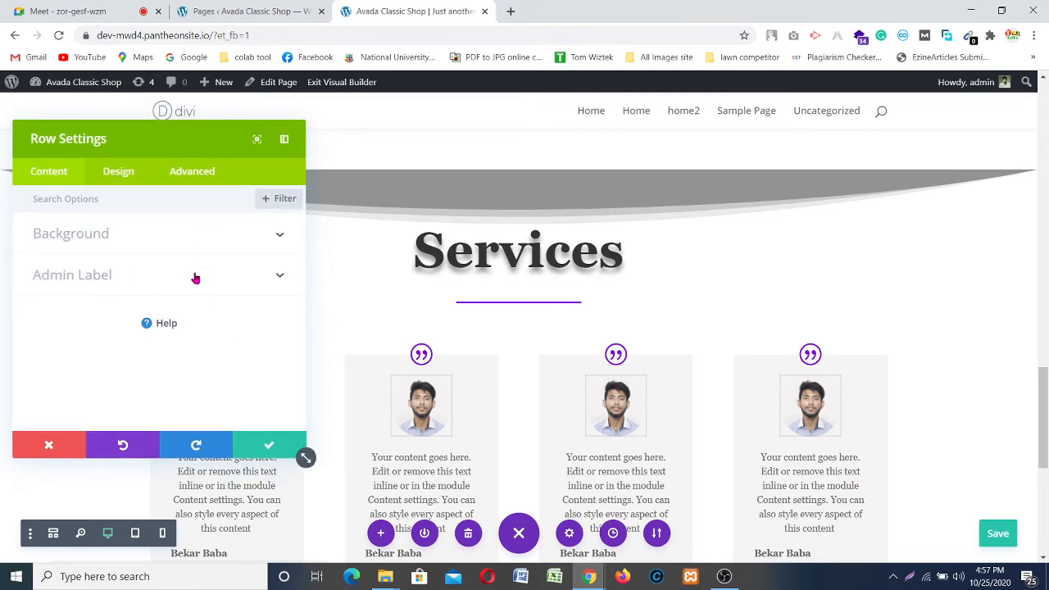
scroll(189, 333, "down", 2)
scroll(189, 333, "up", 2)
left_click(115, 178)
scroll(133, 293, "down", 2)
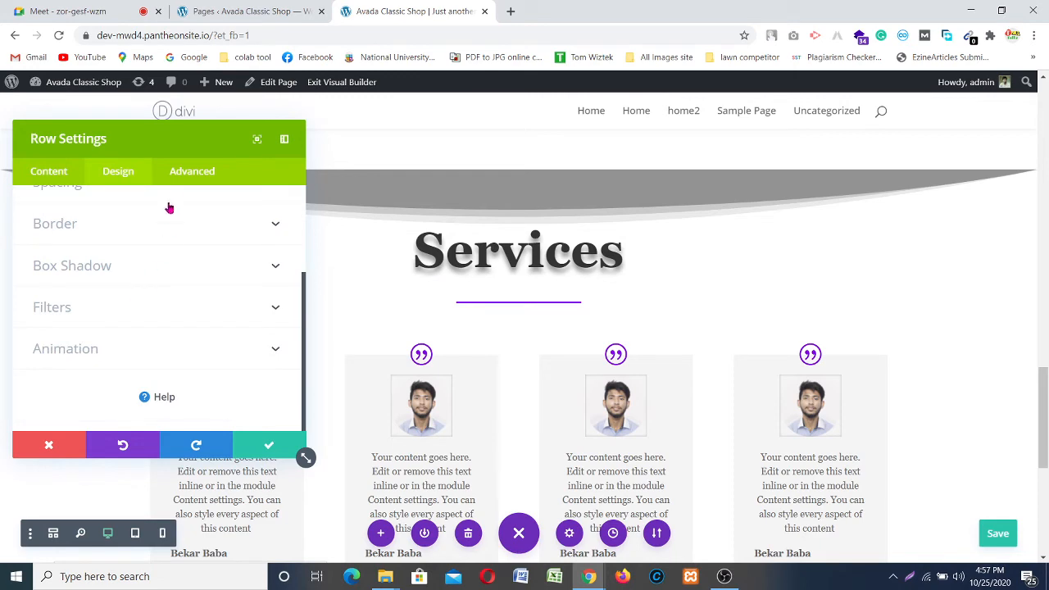
left_click(191, 175)
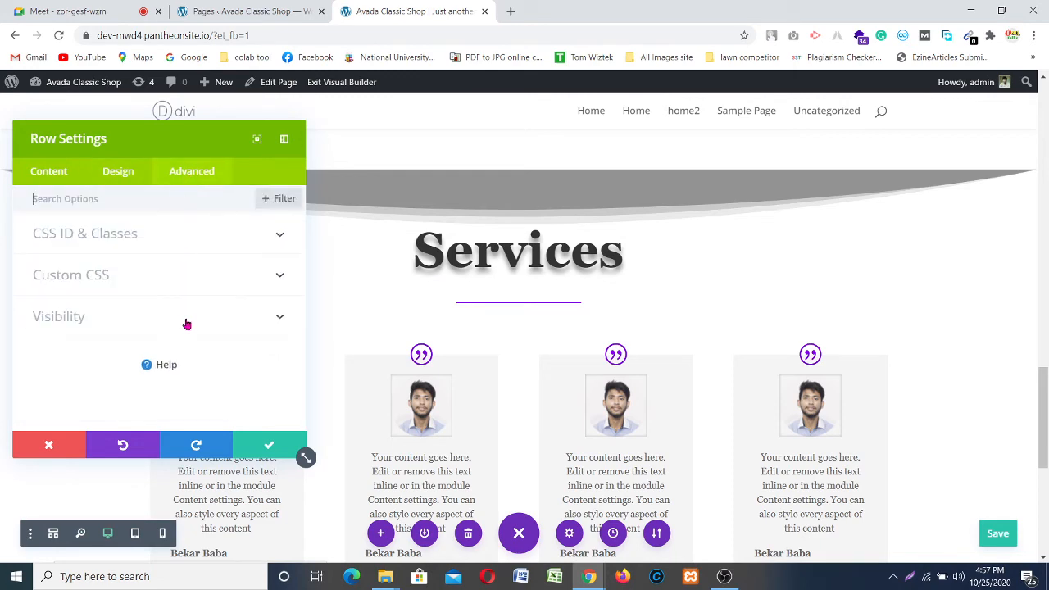
left_click(126, 181)
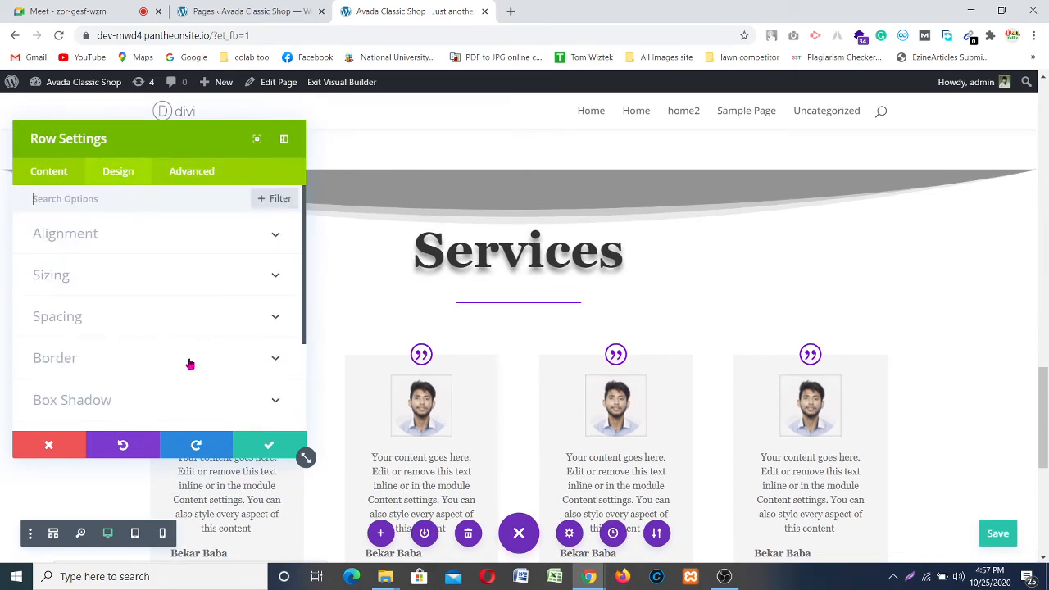
scroll(188, 364, "up", 2)
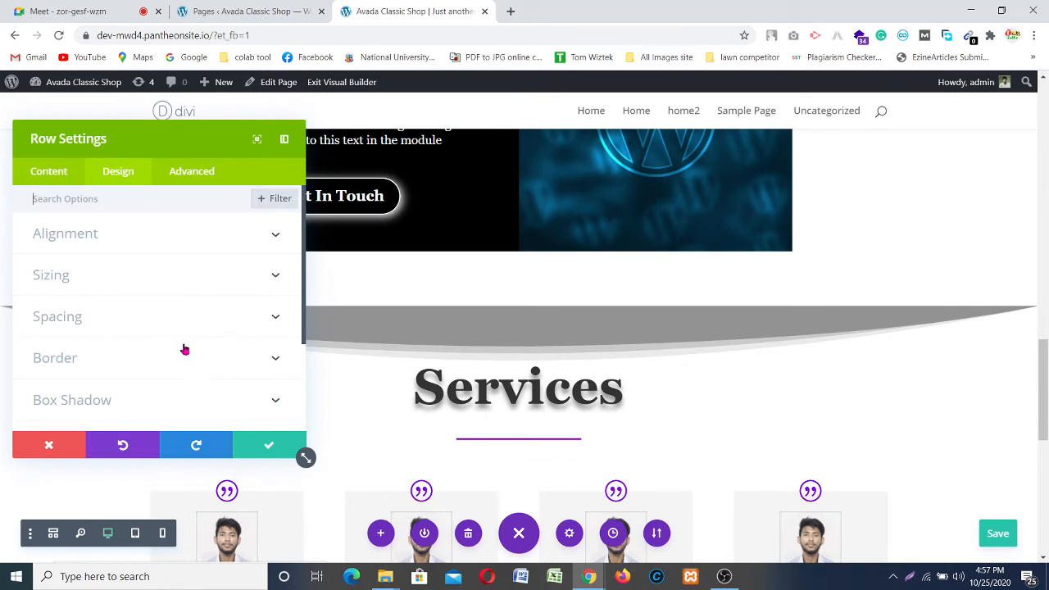
scroll(186, 328, "down", 2)
scroll(186, 317, "up", 2)
scroll(511, 306, "down", 1)
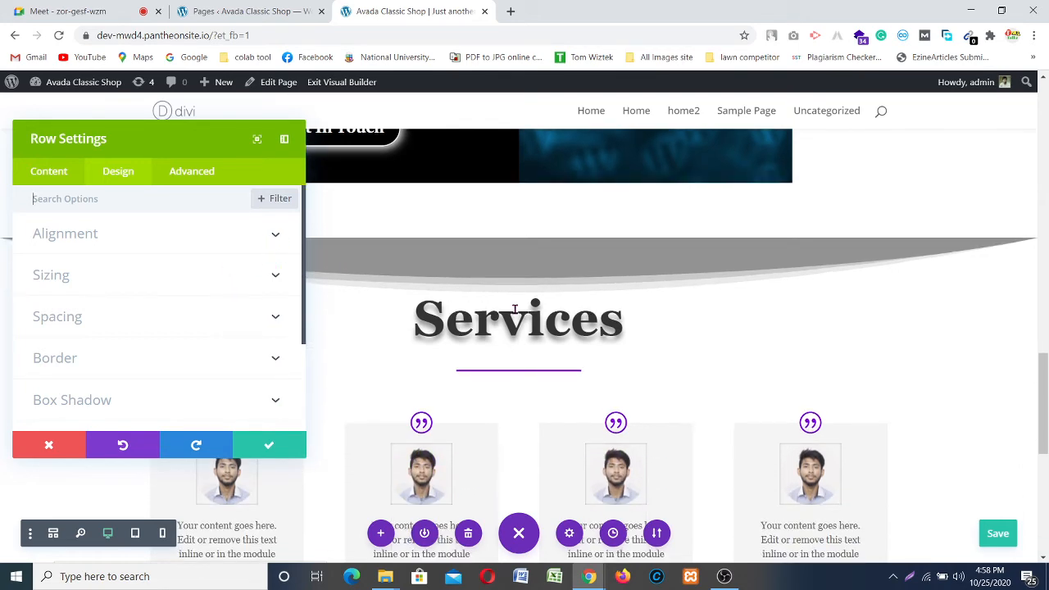
scroll(515, 308, "down", 1)
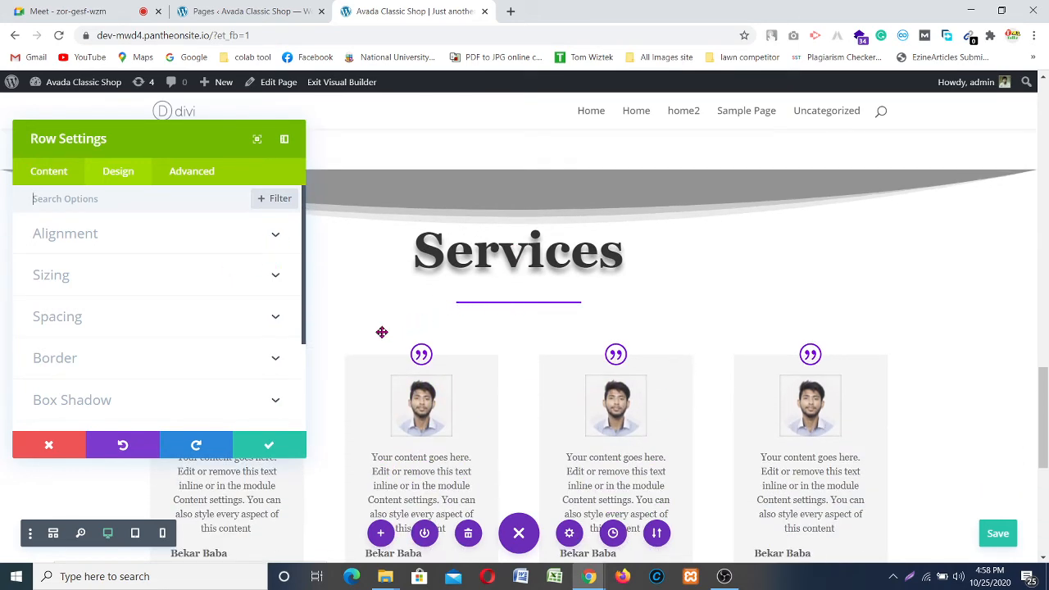
left_click(276, 238)
scroll(187, 328, "down", 3)
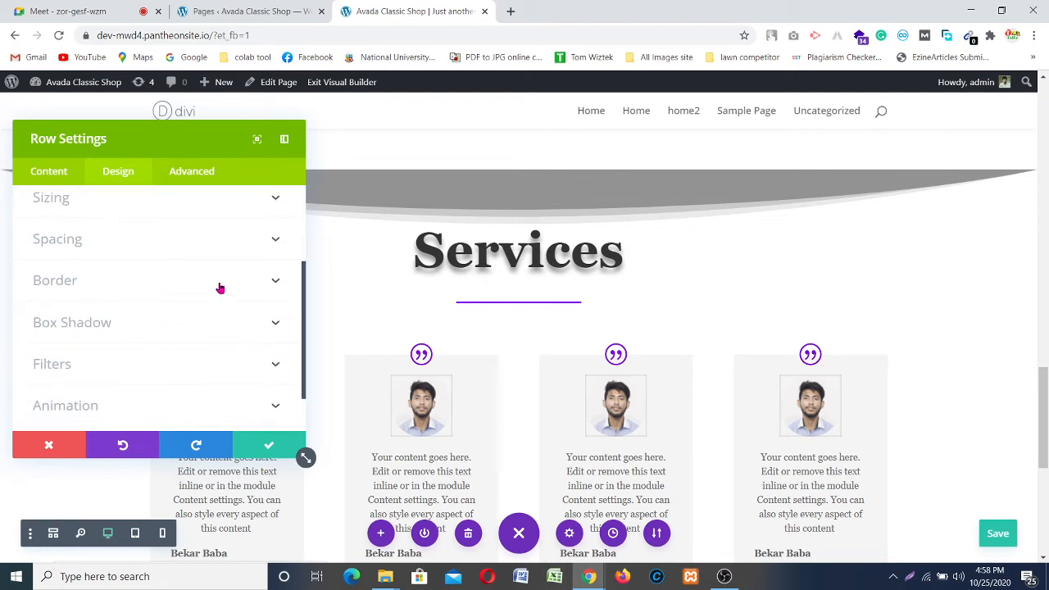
scroll(221, 299, "down", 1)
scroll(263, 305, "down", 2)
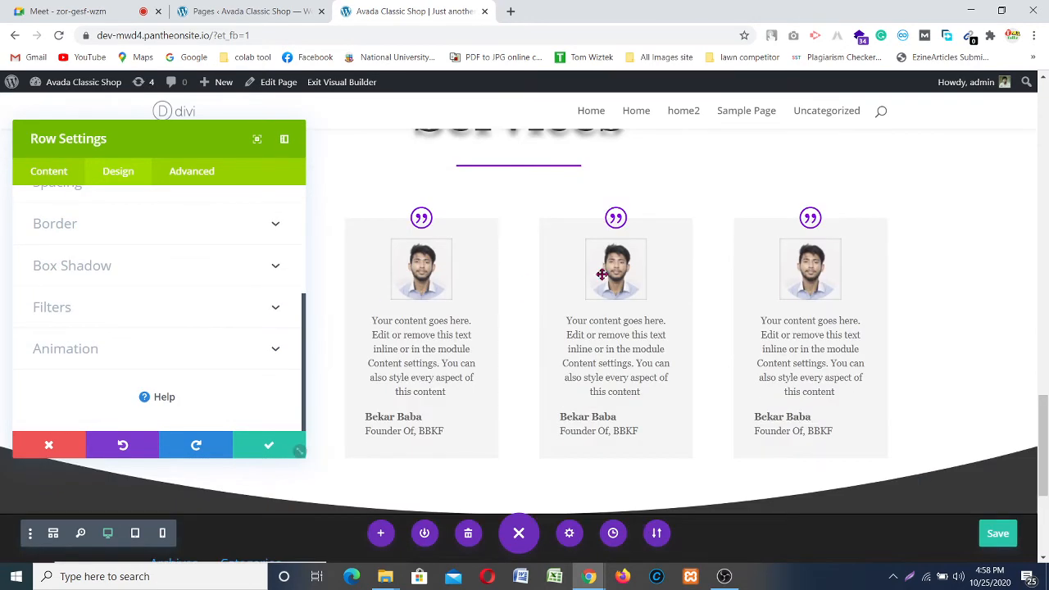
scroll(598, 271, "up", 3)
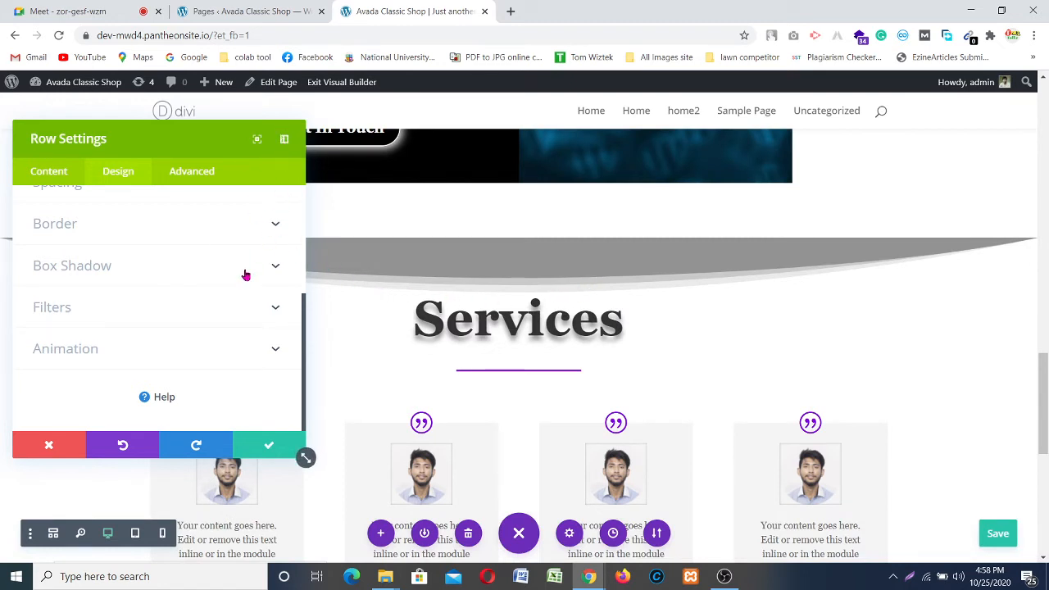
left_click(47, 442)
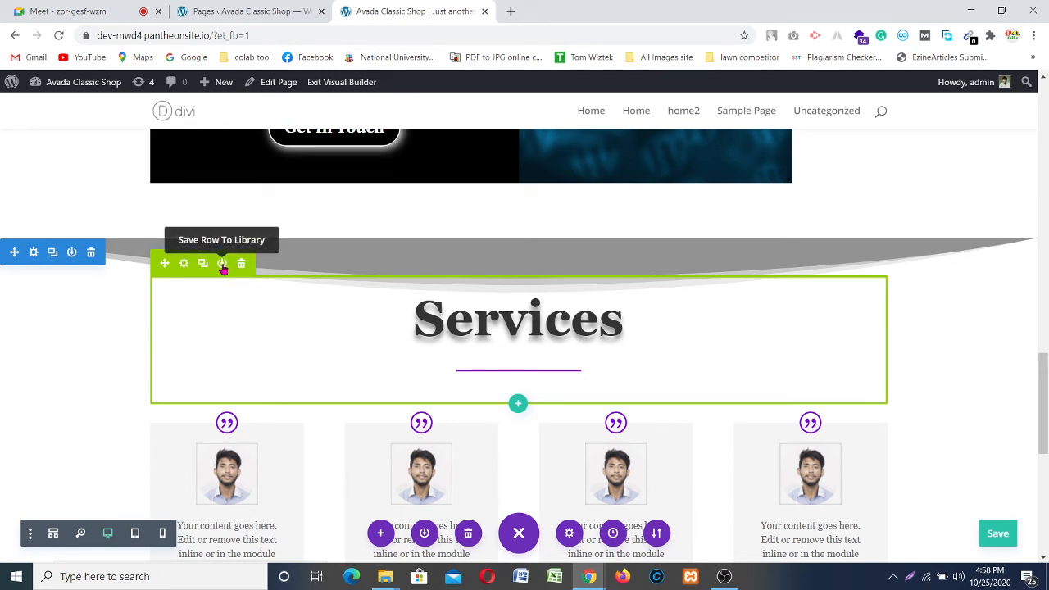
scroll(222, 268, "down", 3)
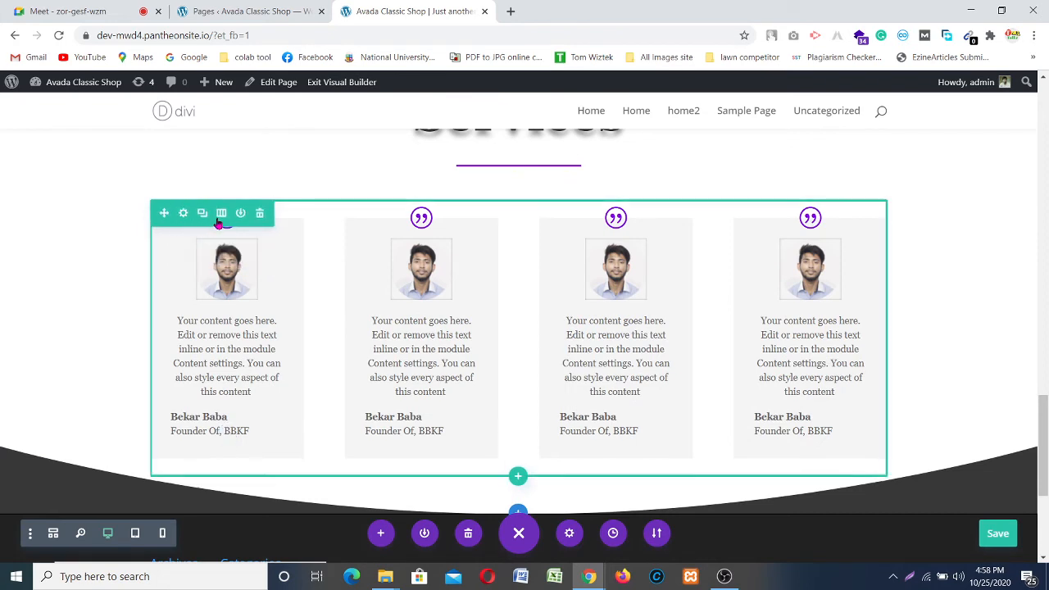
left_click(240, 213)
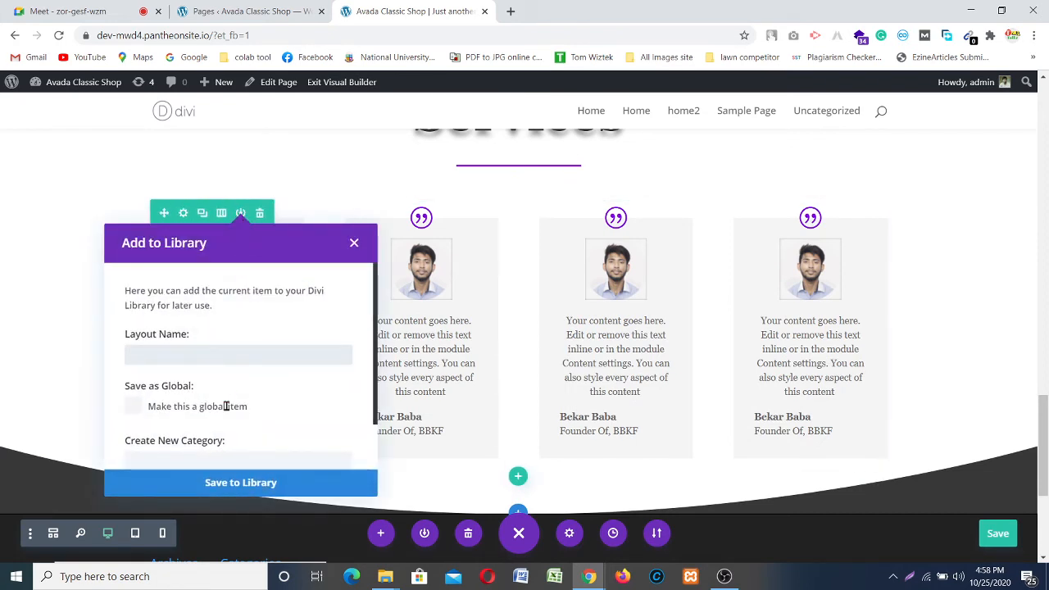
scroll(215, 406, "down", 1)
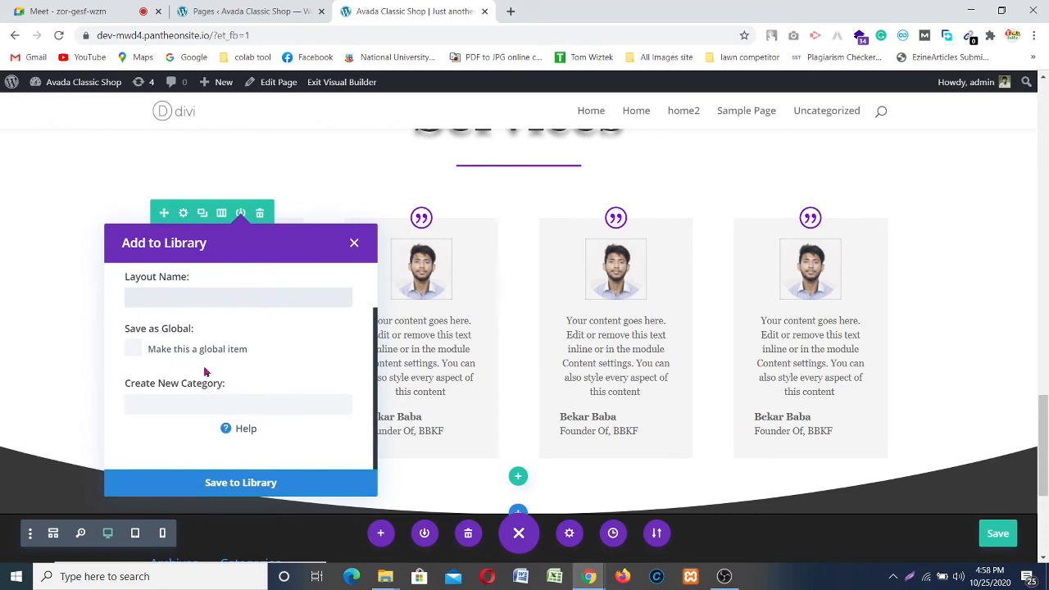
left_click(135, 348)
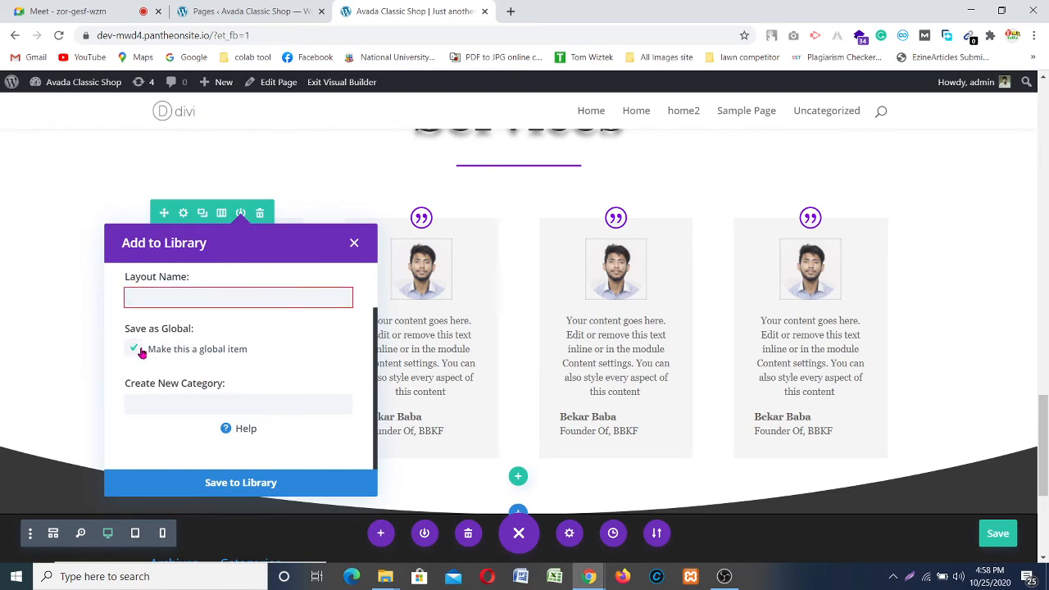
scroll(161, 357, "down", 3)
scroll(196, 272, "up", 2)
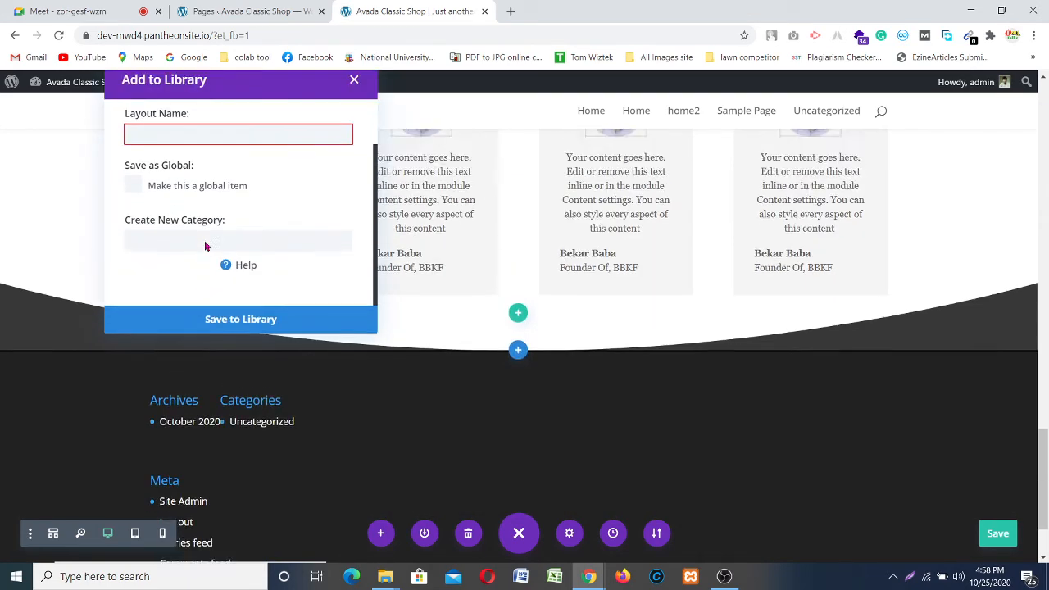
scroll(216, 319, "up", 3)
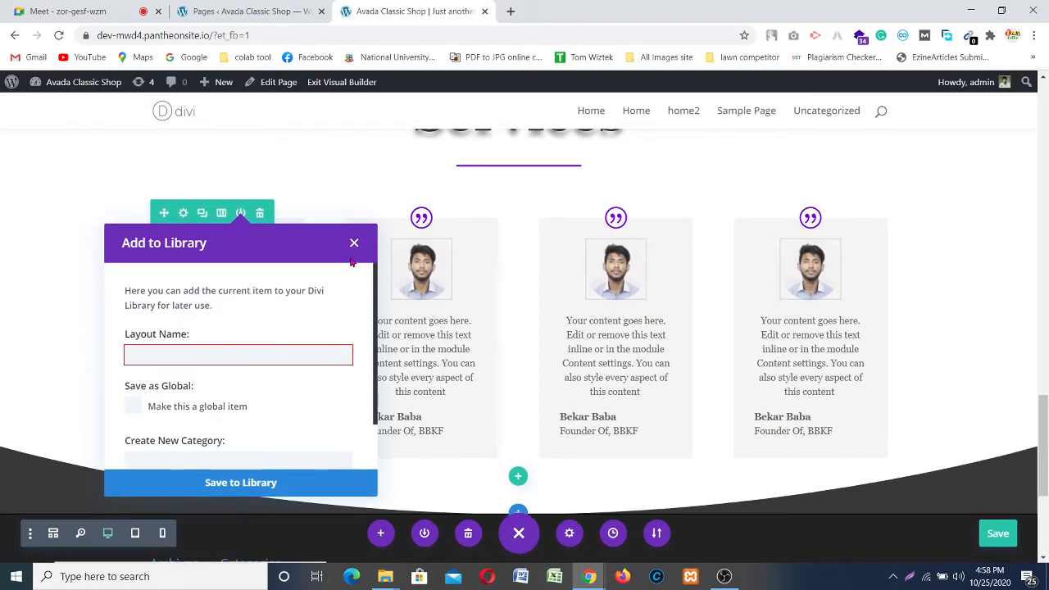
left_click(353, 244)
scroll(692, 373, "up", 5)
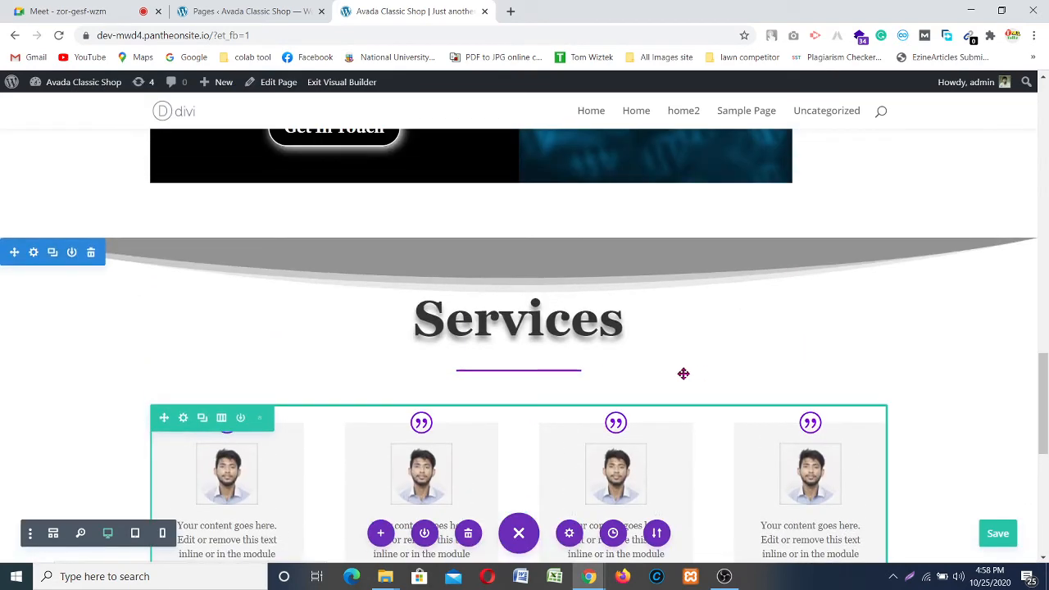
scroll(621, 354, "down", 2)
scroll(609, 351, "up", 1)
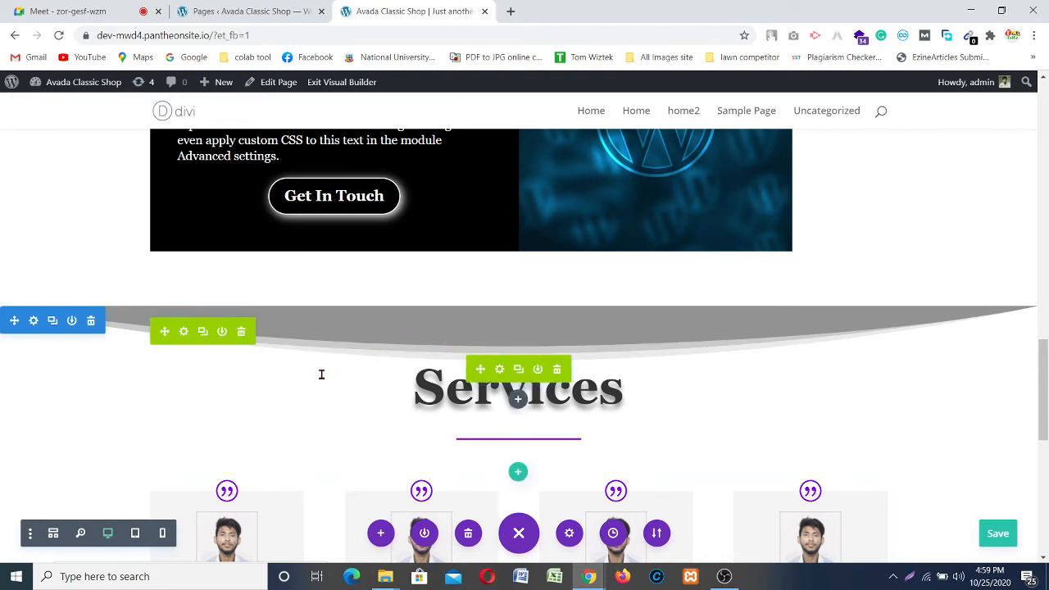
Step: Delete the Services heading row
left_click(241, 332)
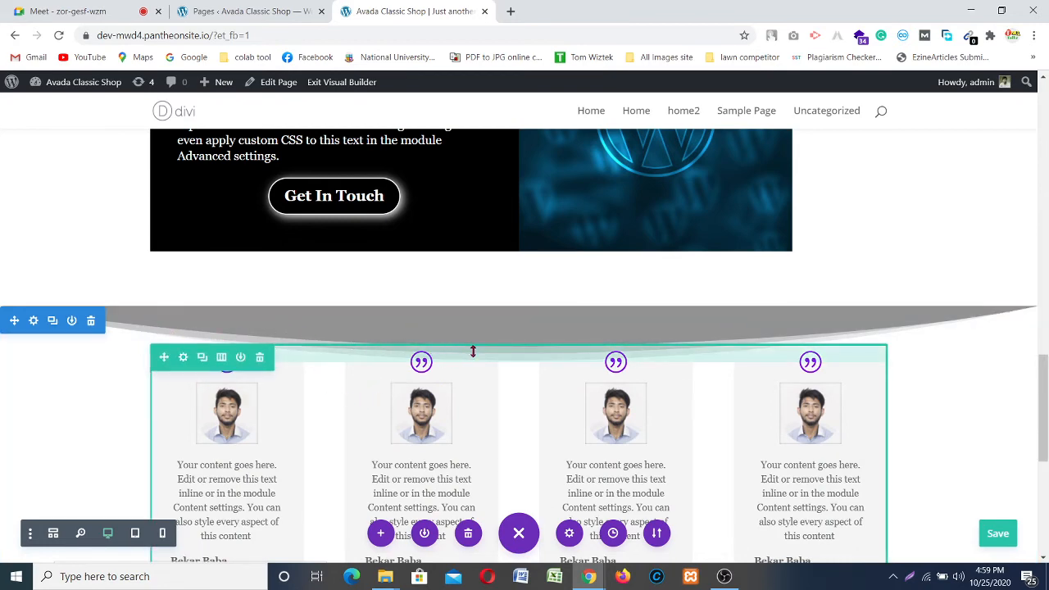
scroll(473, 350, "down", 5)
scroll(501, 366, "up", 2)
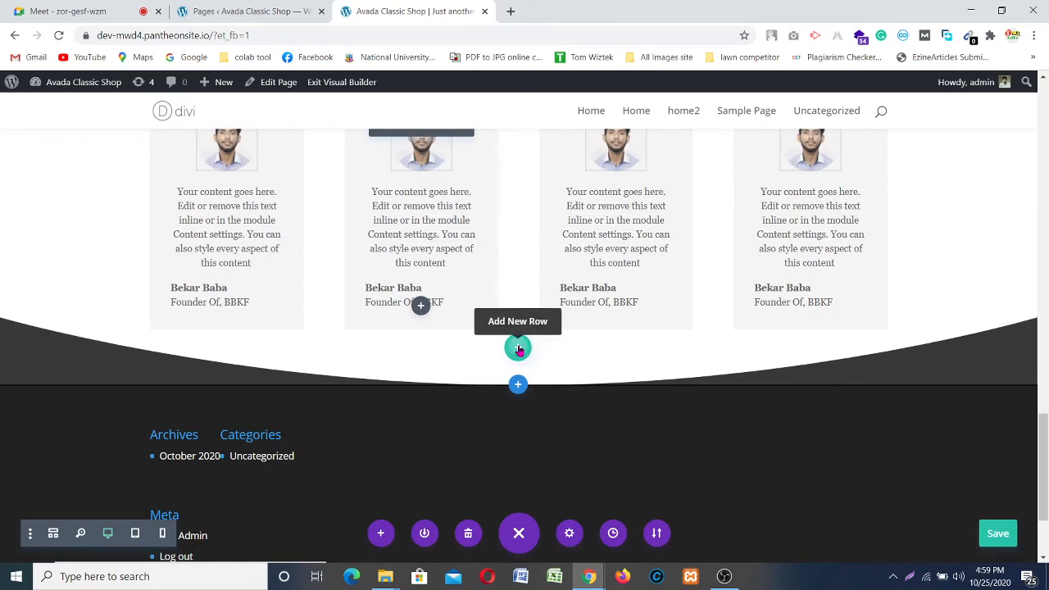
Step: Add an empty one-column row and drag it above the four testimonial cards
left_click(518, 348)
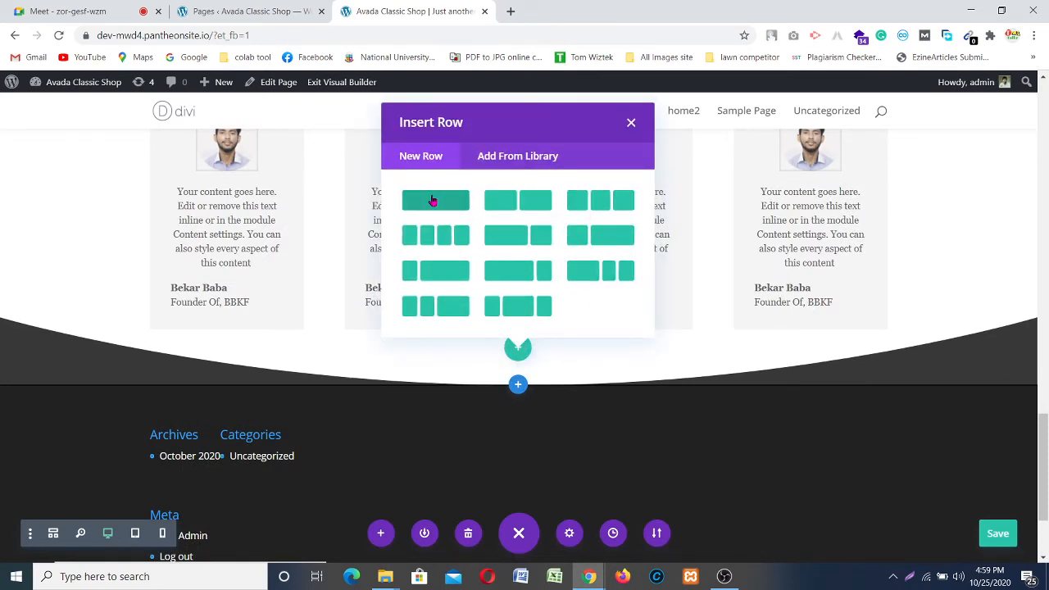
left_click(432, 201)
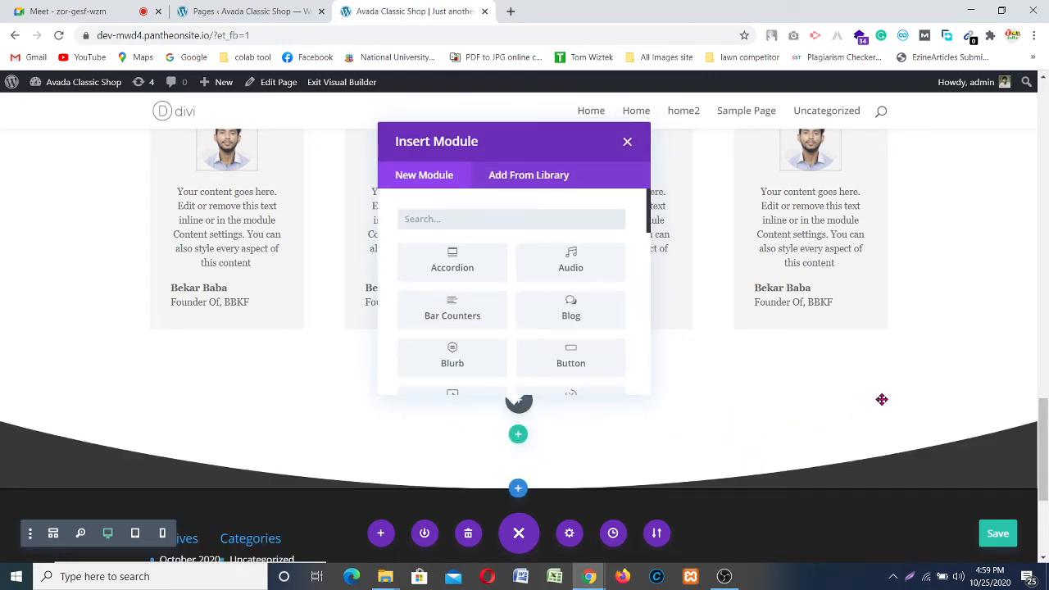
left_click(947, 383)
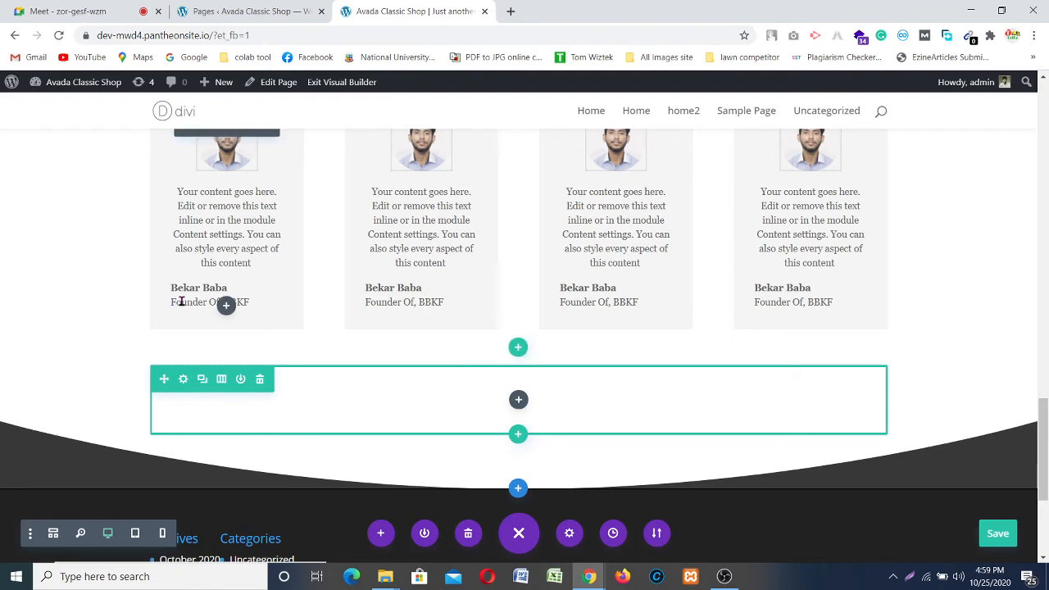
scroll(181, 302, "up", 3)
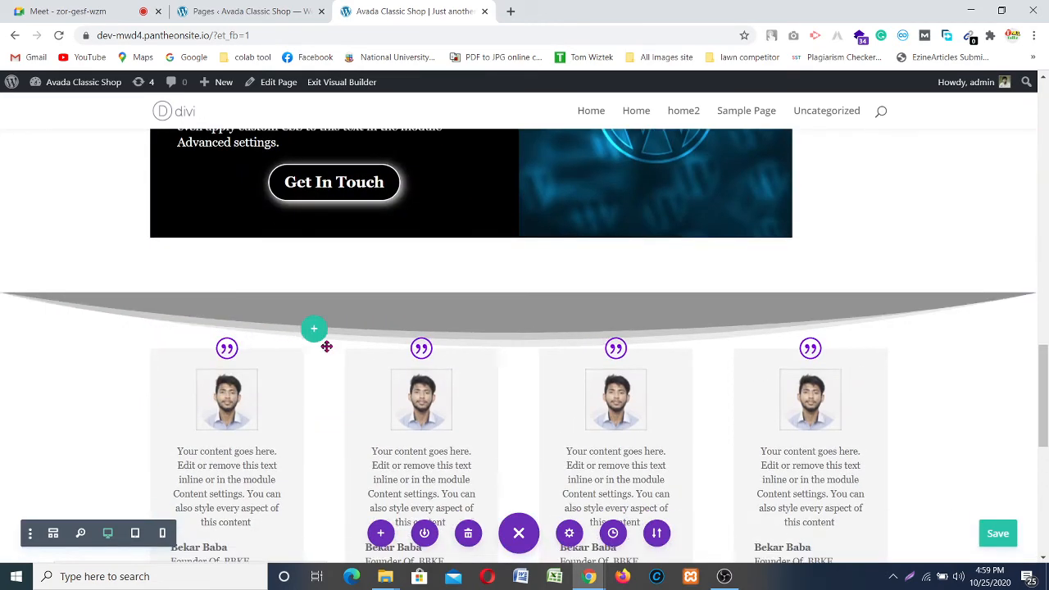
left_click_drag(388, 341, 523, 363)
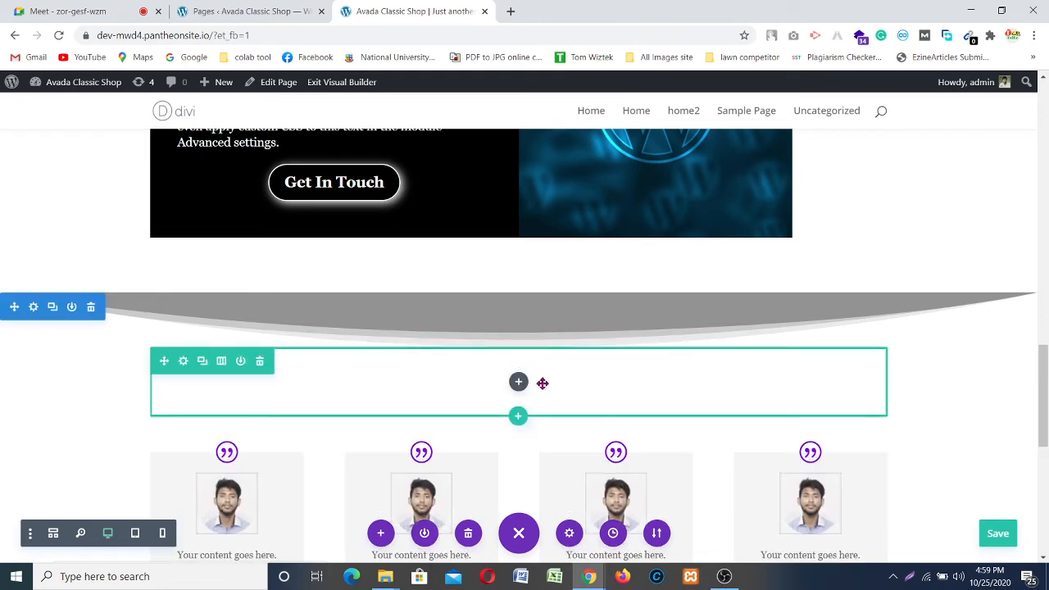
Step: Duplicate the Services heading module so a copy sits above the testimonial cards
scroll(504, 343, "up", 10)
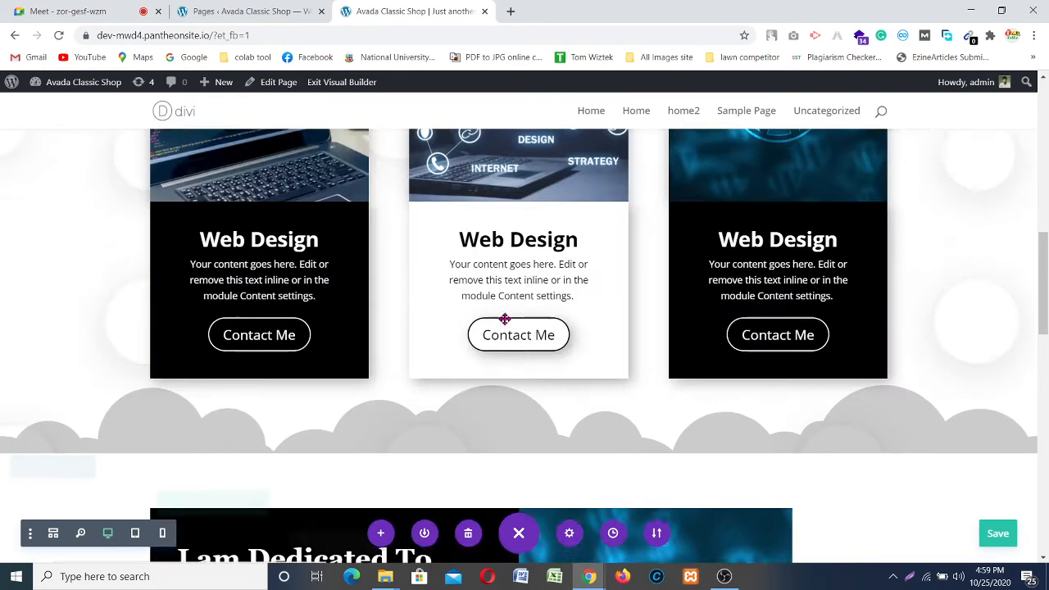
scroll(496, 304, "up", 4)
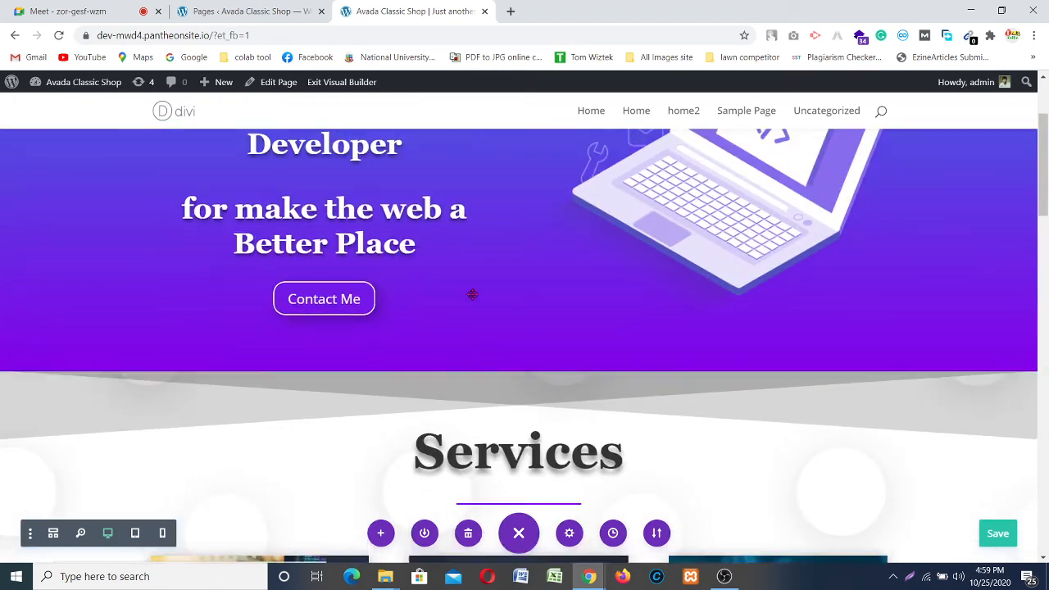
scroll(490, 300, "down", 1)
scroll(508, 328, "up", 1)
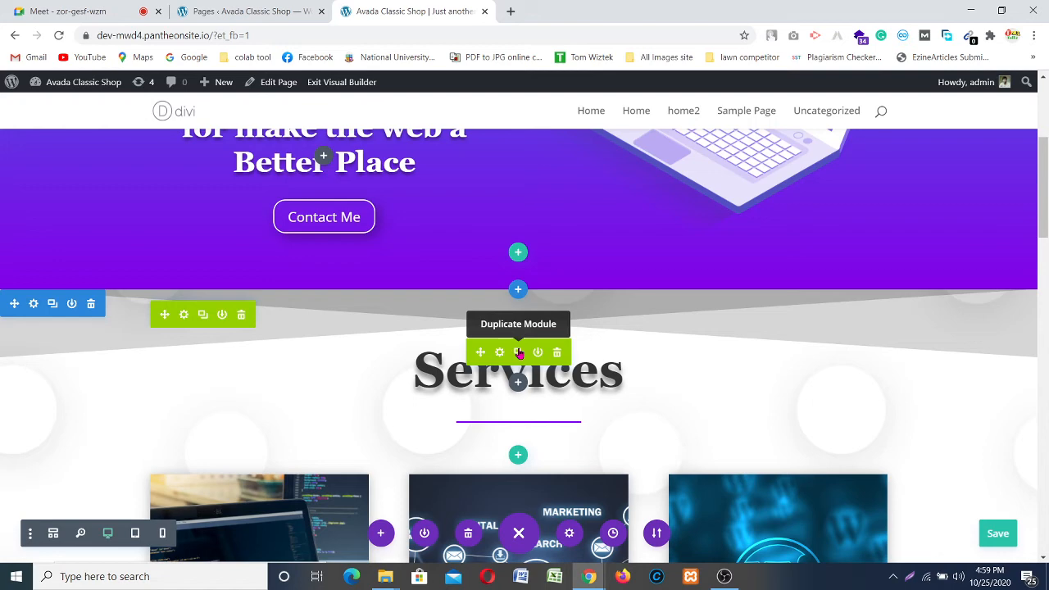
left_click(519, 353)
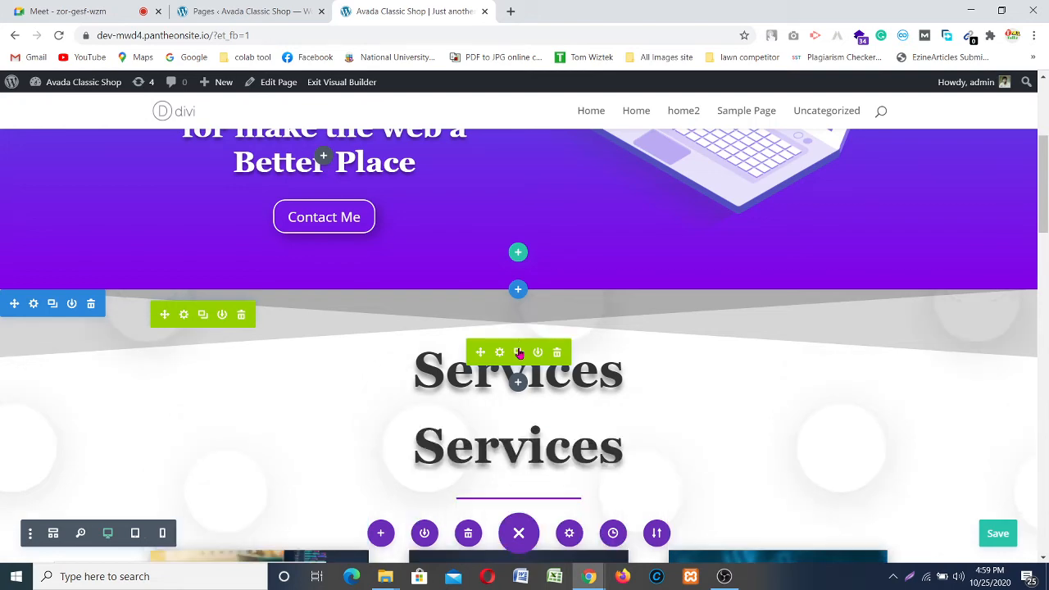
scroll(636, 344, "down", 2)
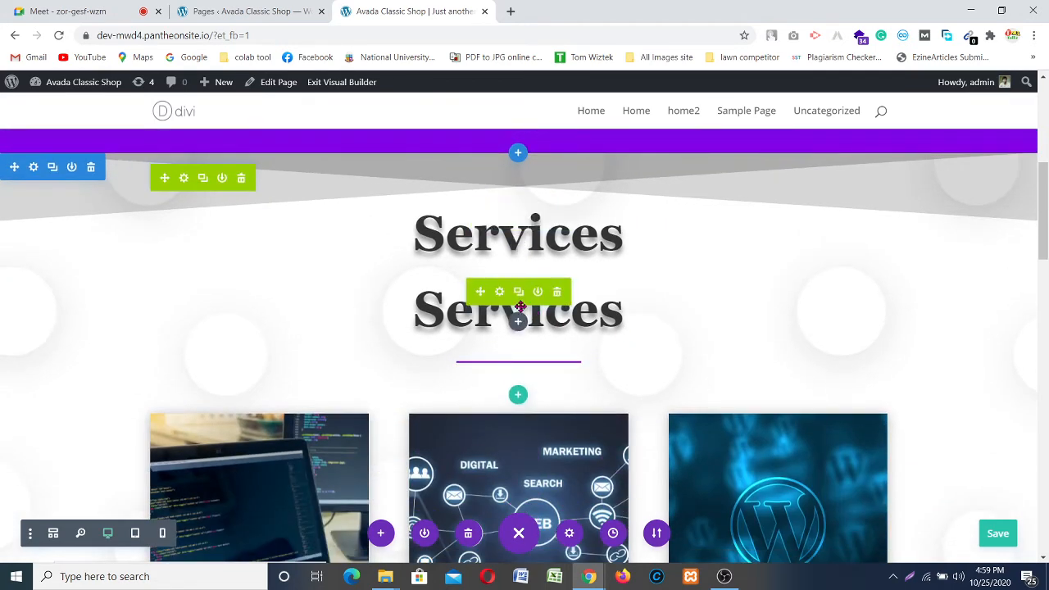
Step: Save the page changes with Ctrl+S and check the testimonial section
key("ctrl+s")
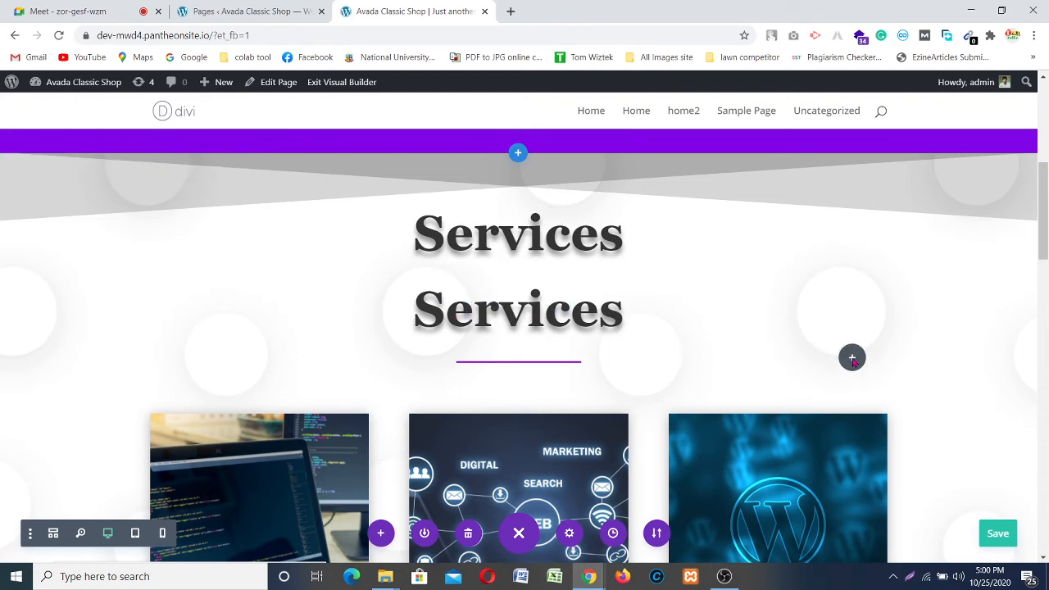
scroll(822, 366, "down", 3)
scroll(750, 389, "down", 4)
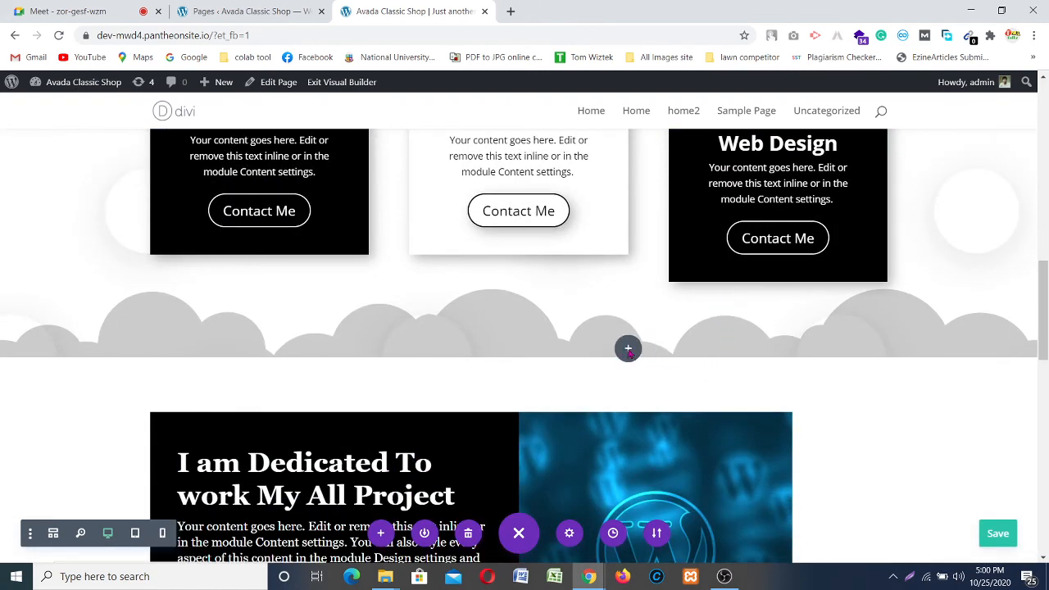
scroll(624, 351, "down", 5)
scroll(620, 347, "down", 2)
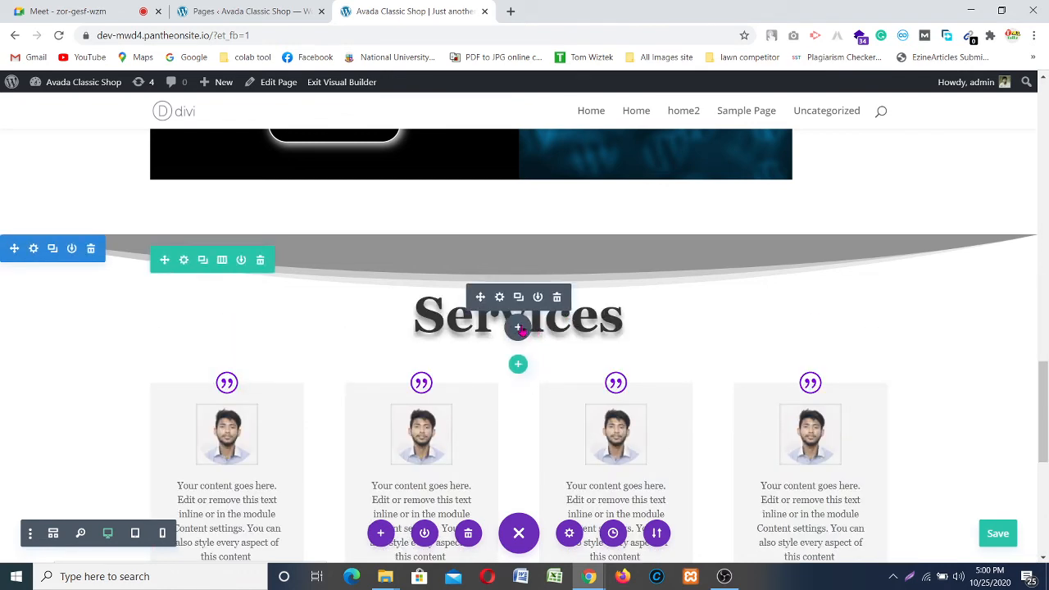
Step: Duplicate the purple divider line under the Services heading
left_click(518, 327)
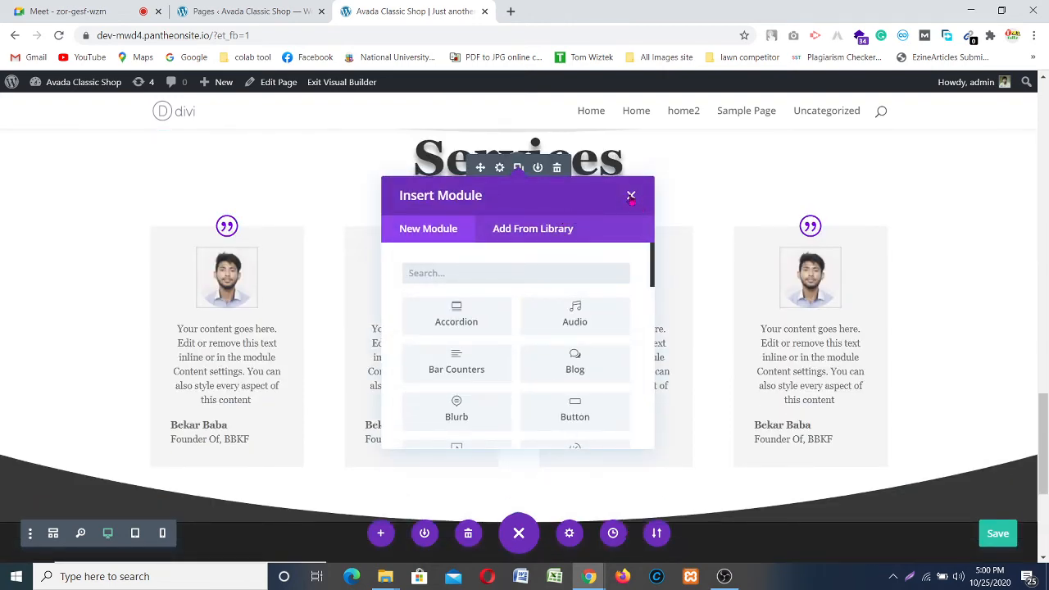
left_click(631, 196)
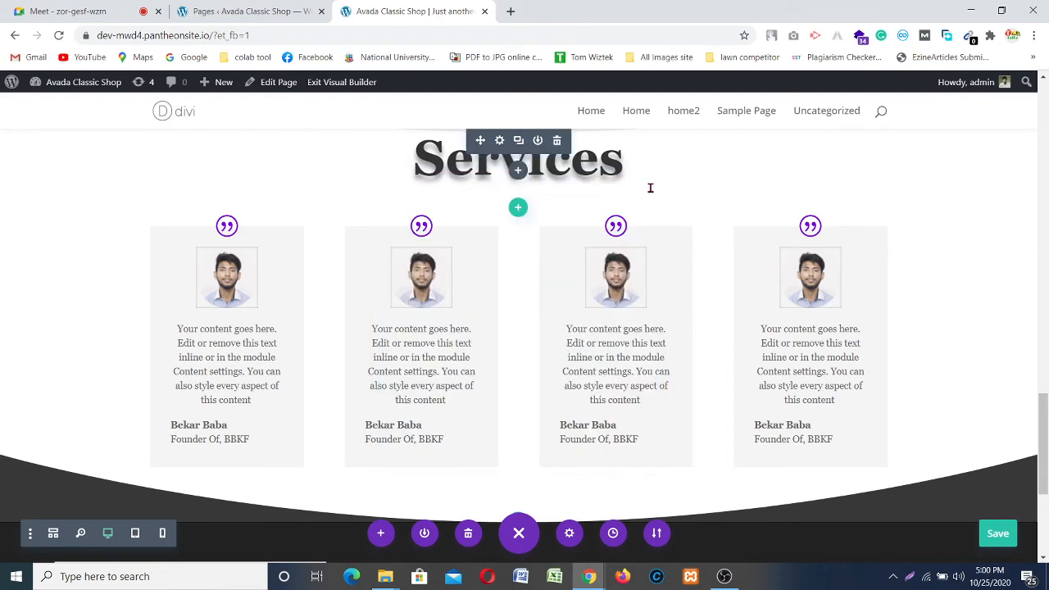
scroll(680, 187, "up", 15)
scroll(684, 185, "up", 3)
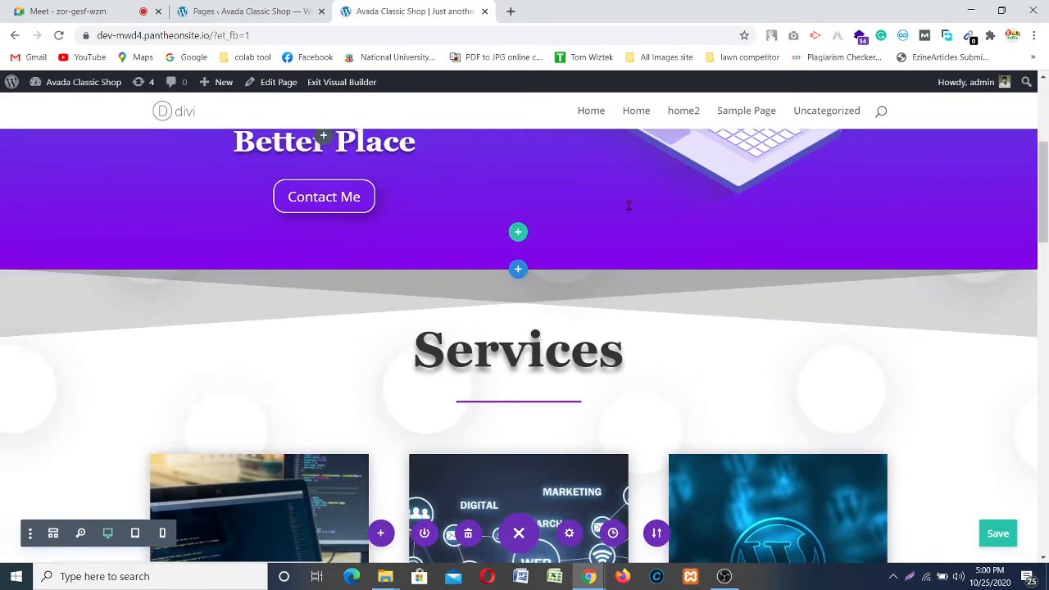
mouse_move(503, 408)
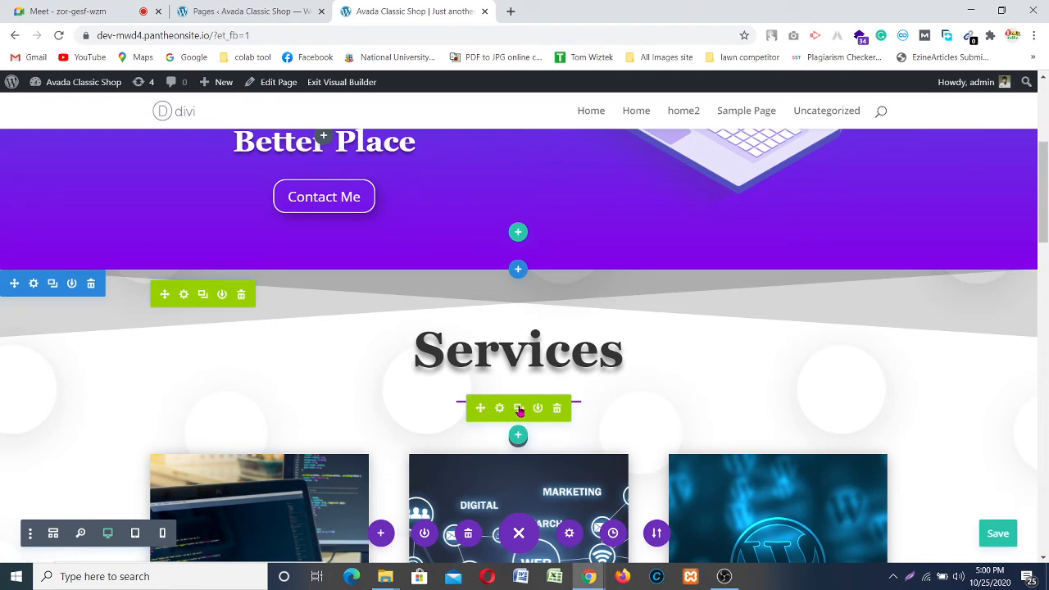
left_click(519, 408)
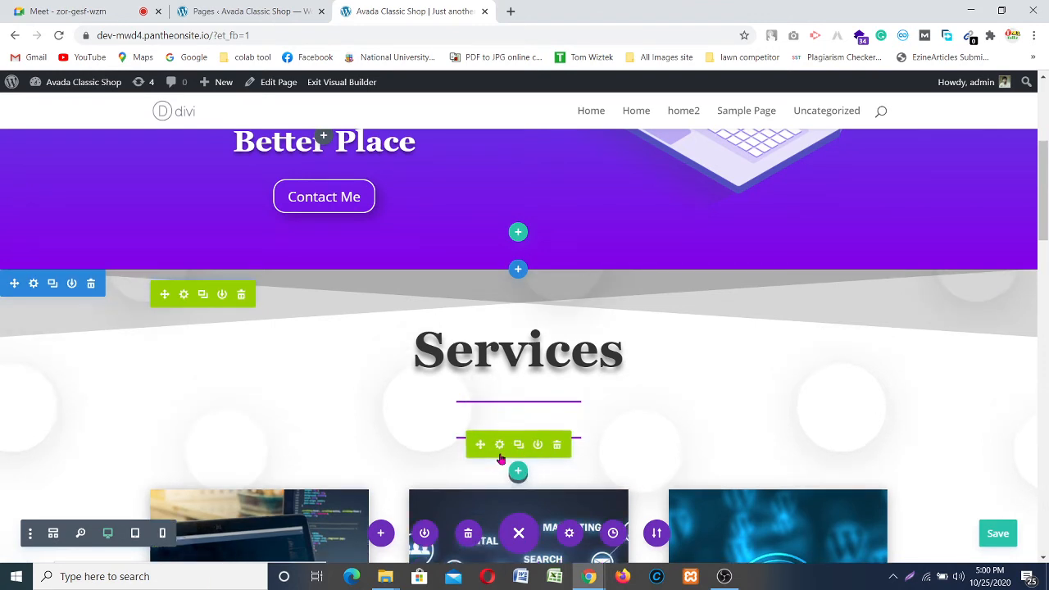
left_click_drag(481, 444, 826, 356)
Step: Move the divider copy beneath the heading above the testimonial cards
scroll(642, 434, "down", 5)
scroll(635, 435, "down", 8)
scroll(634, 436, "down", 1)
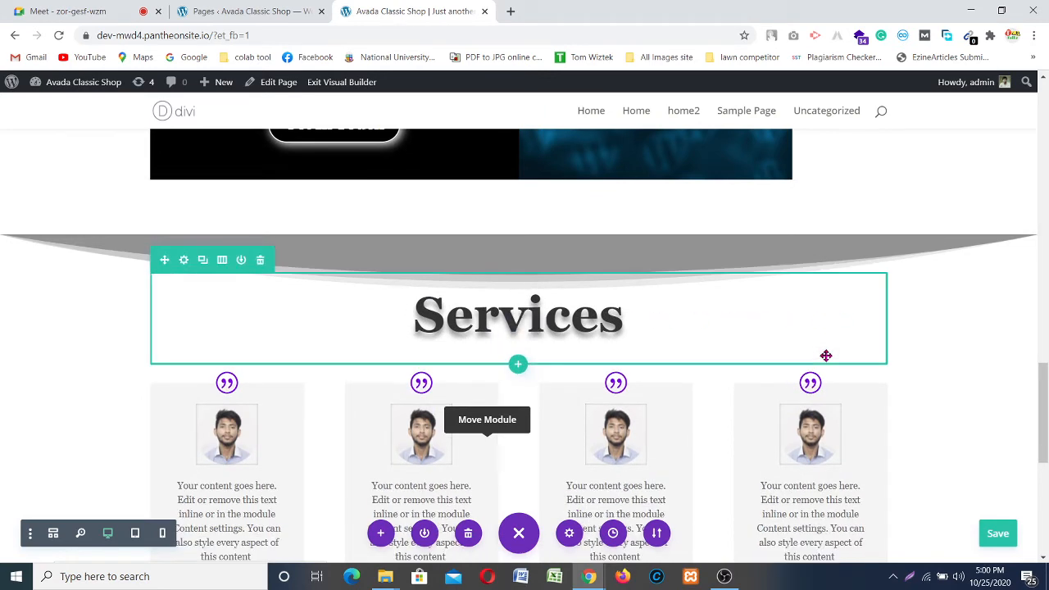
left_click_drag(485, 371, 432, 389)
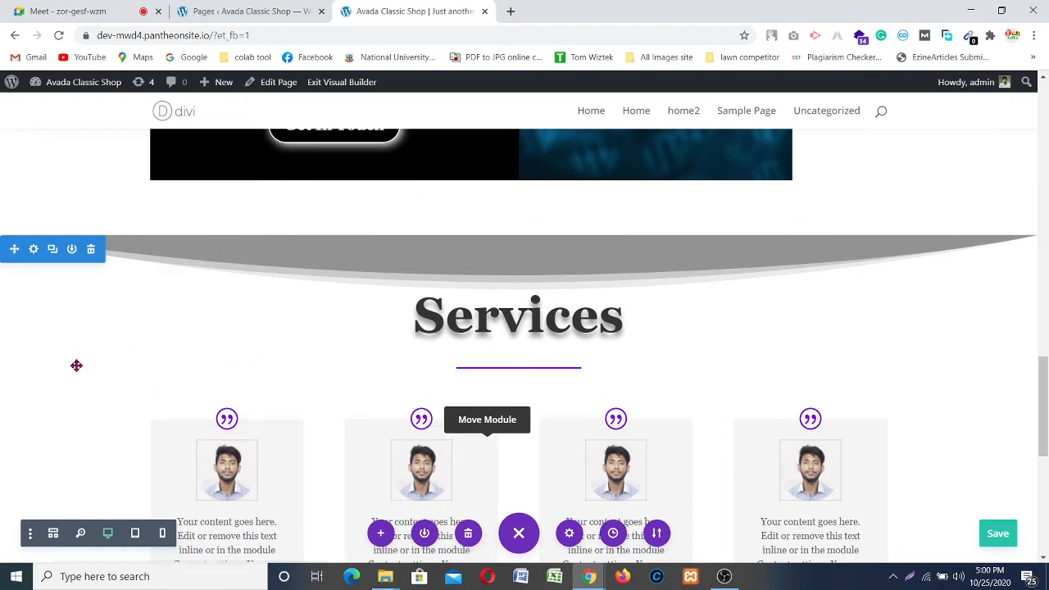
scroll(453, 358, "down", 1)
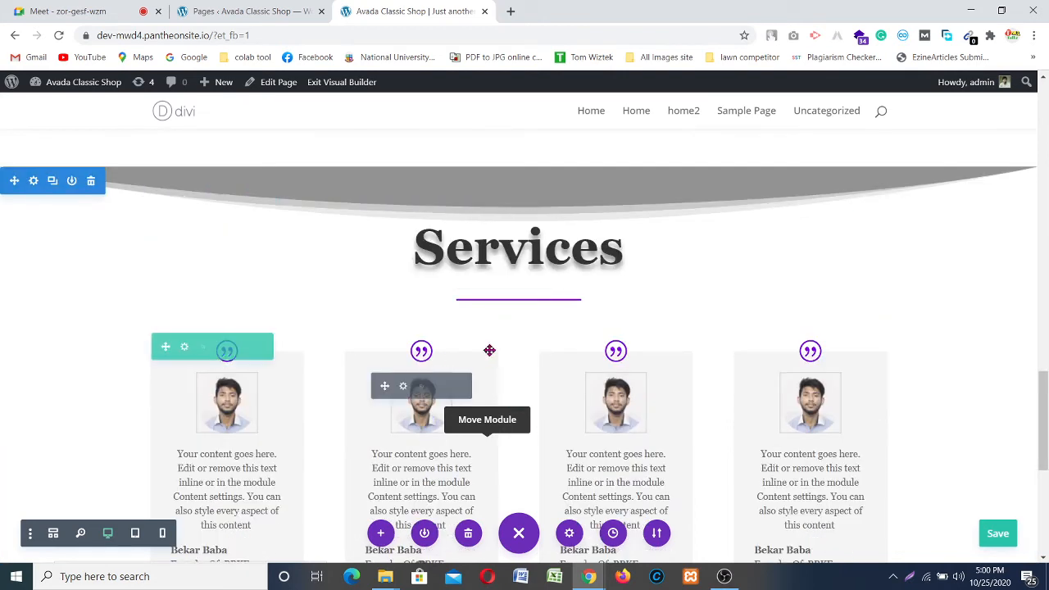
scroll(489, 349, "up", 1)
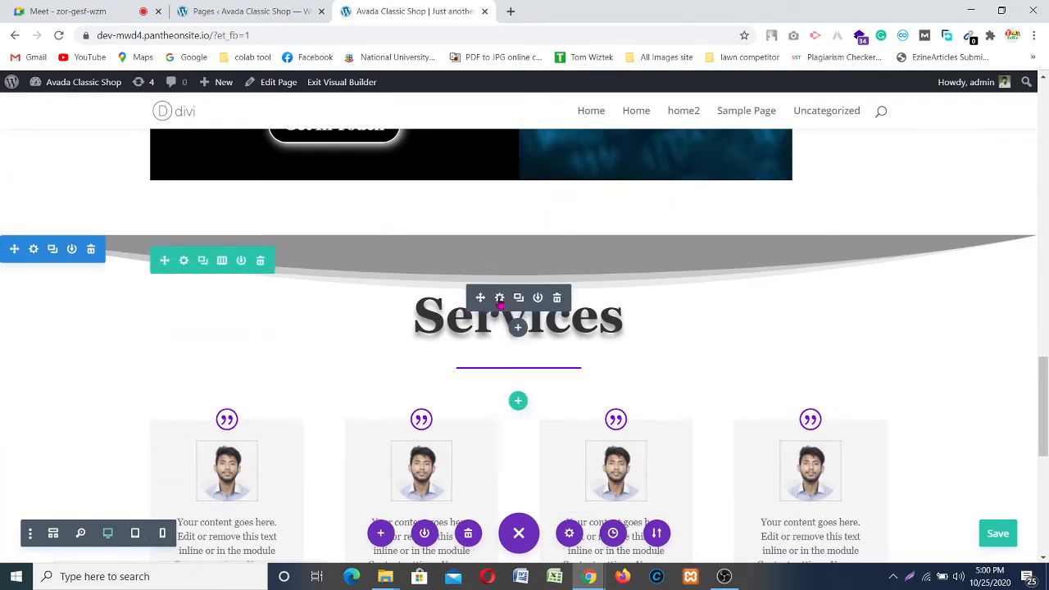
Step: Replace the heading text 'Services' with 'Testimonial' and confirm the change
left_click(499, 298)
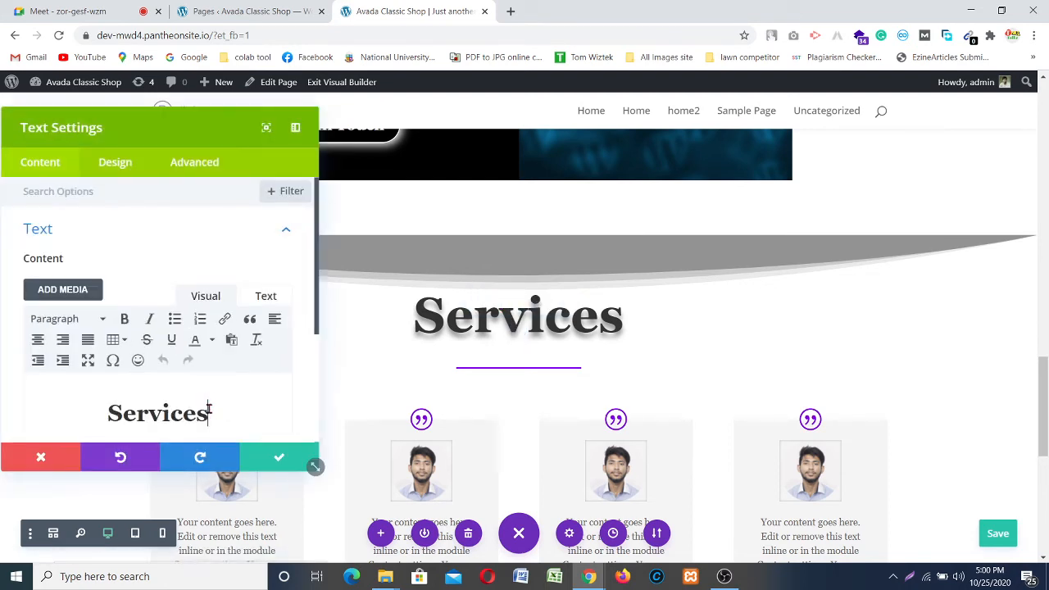
left_click(213, 414)
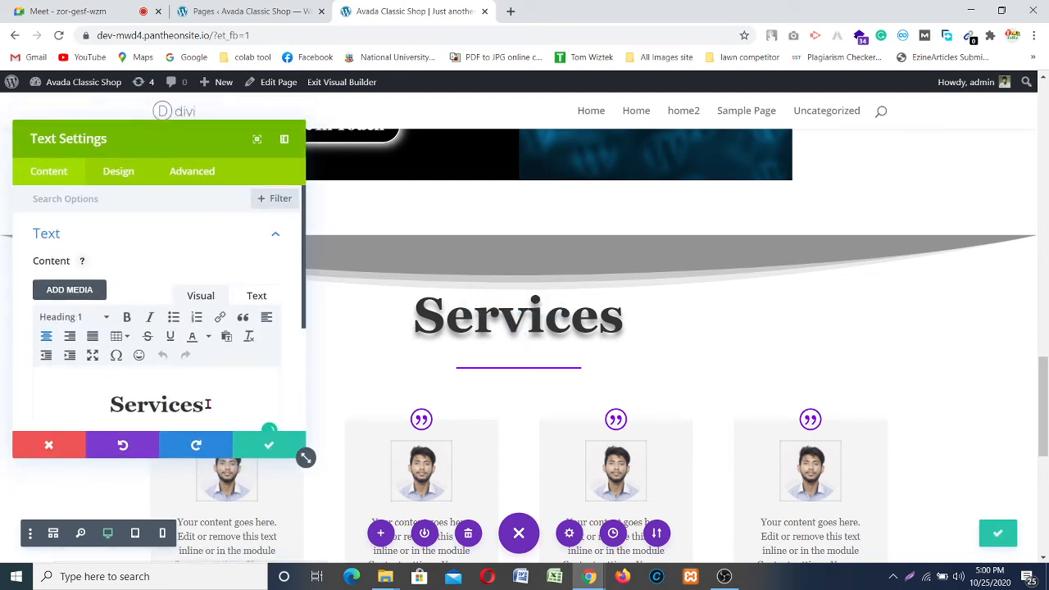
left_click_drag(207, 404, 104, 397)
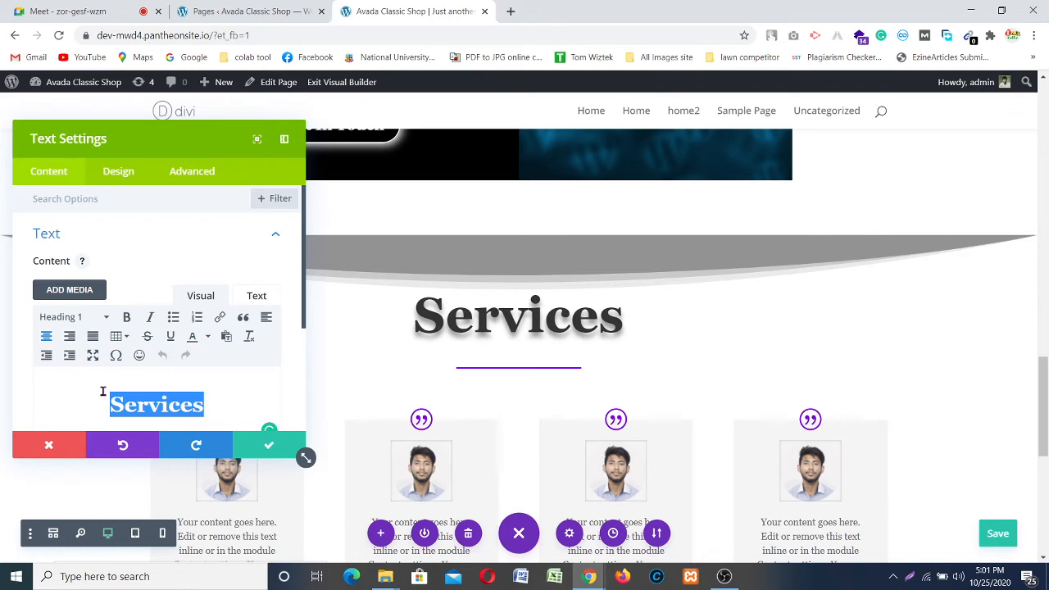
left_click(724, 576)
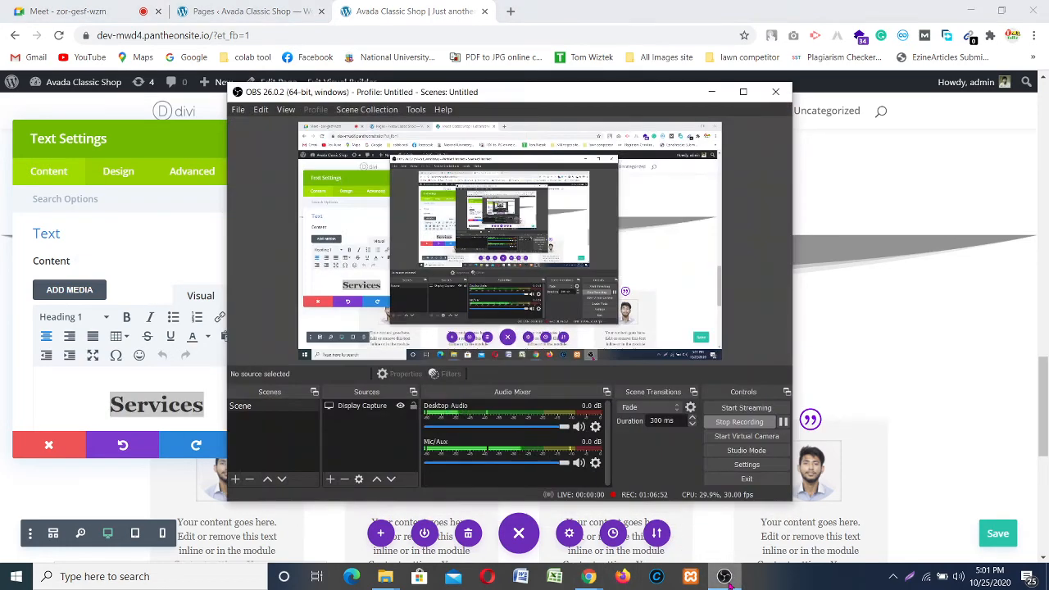
left_click(724, 576)
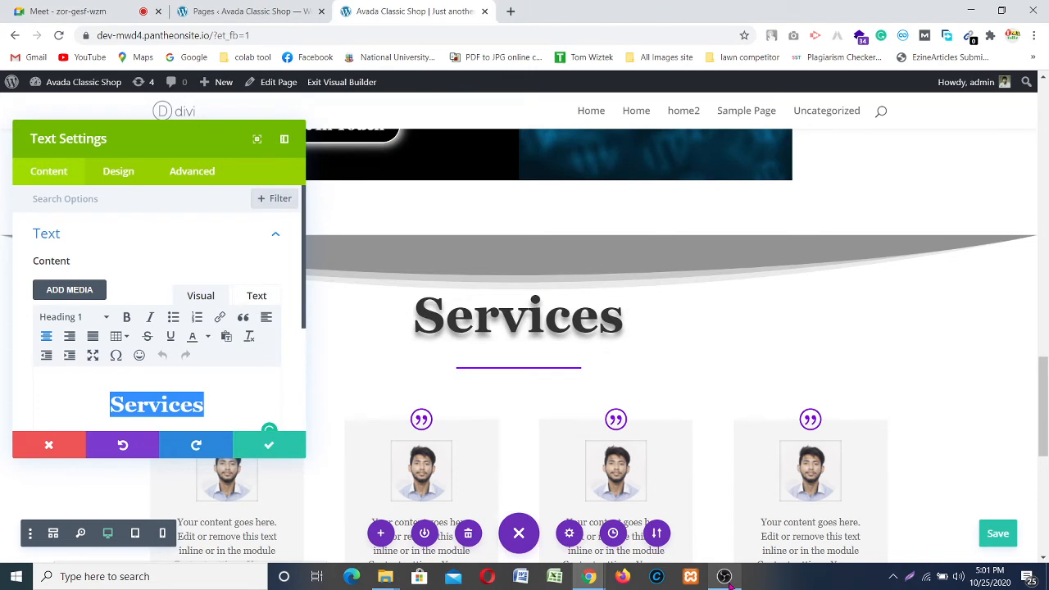
type("Testi")
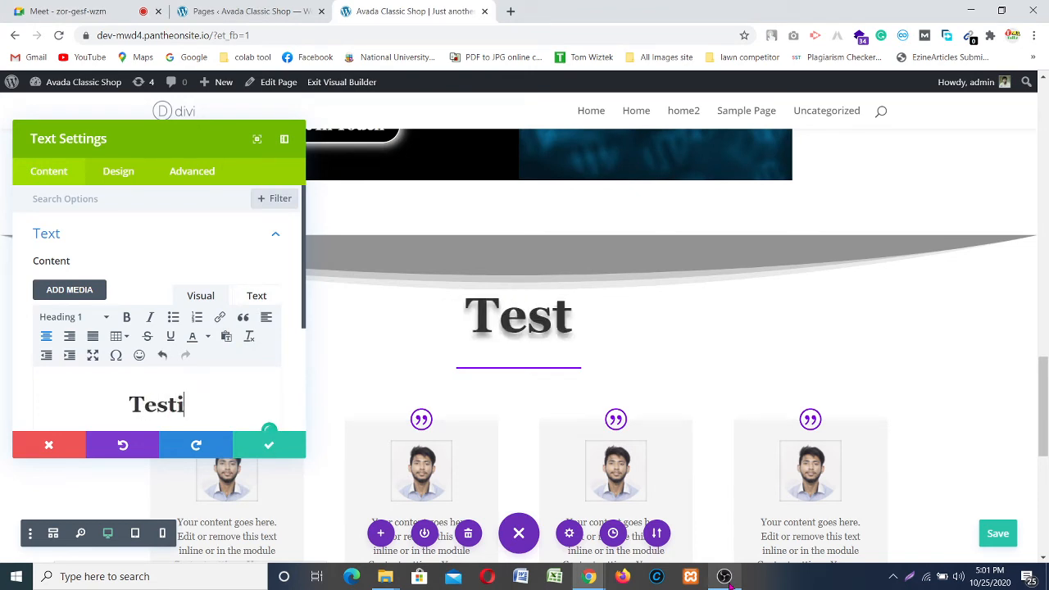
type("monial")
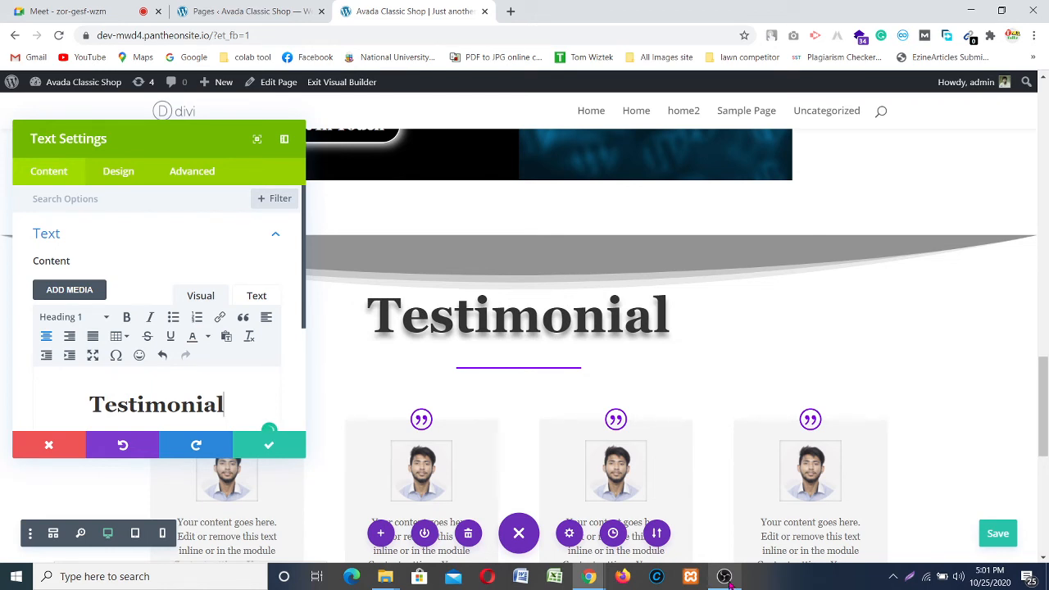
left_click(266, 449)
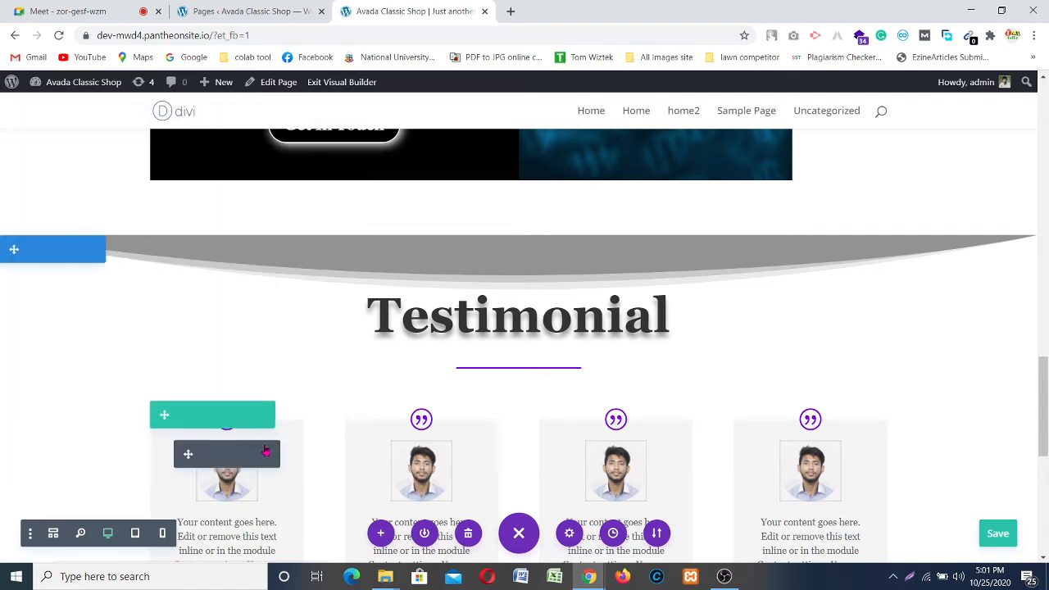
Step: Save the Divi page
left_click(997, 537)
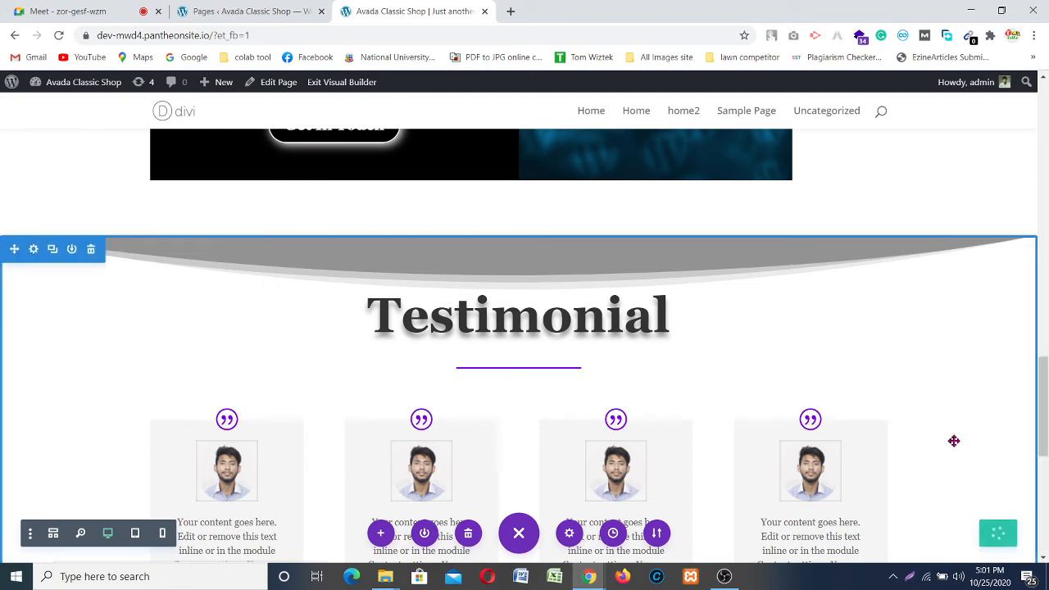
scroll(952, 441, "down", 5)
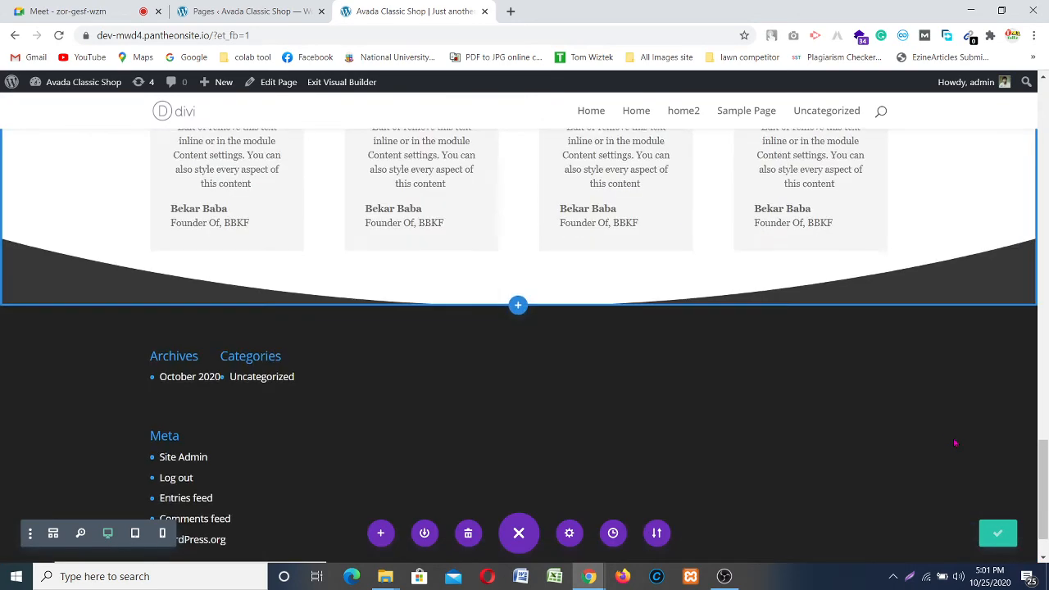
scroll(953, 441, "up", 10)
scroll(953, 443, "up", 10)
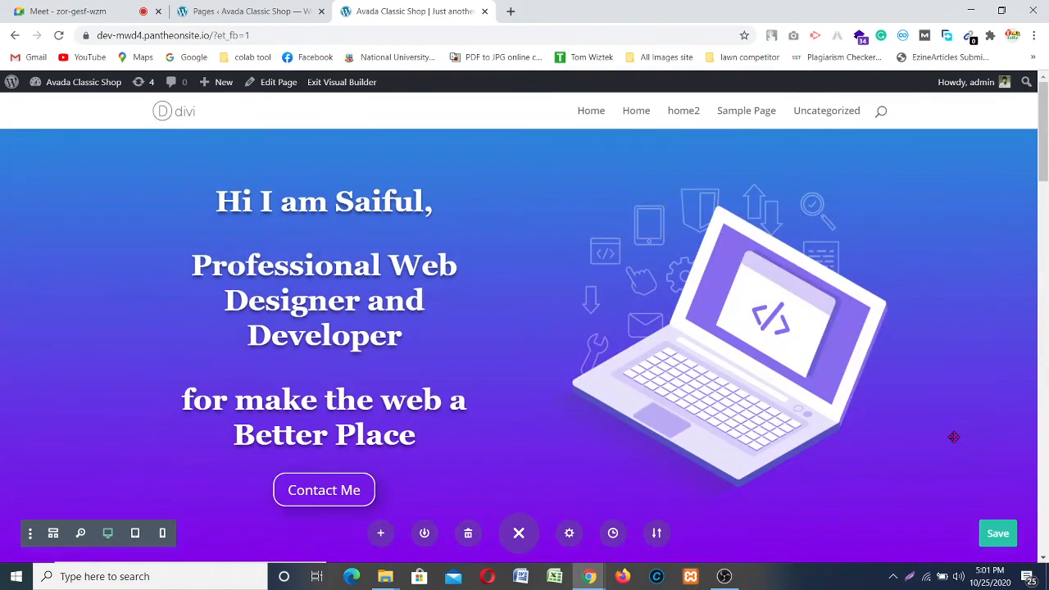
Step: Switch browser tabs to the WordPress Appearance > Menus screen
left_click(244, 9)
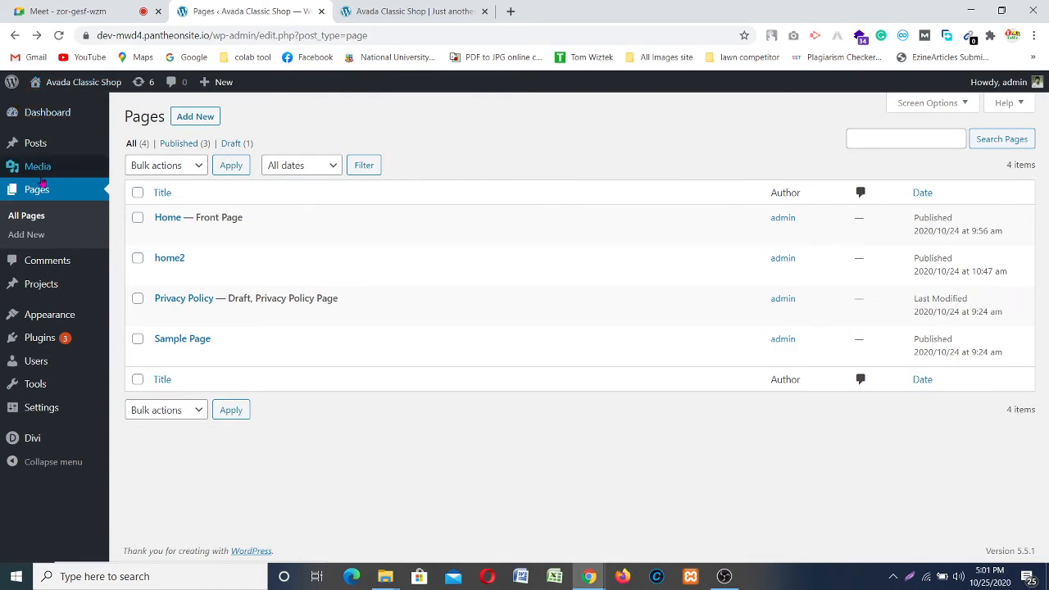
mouse_move(49, 316)
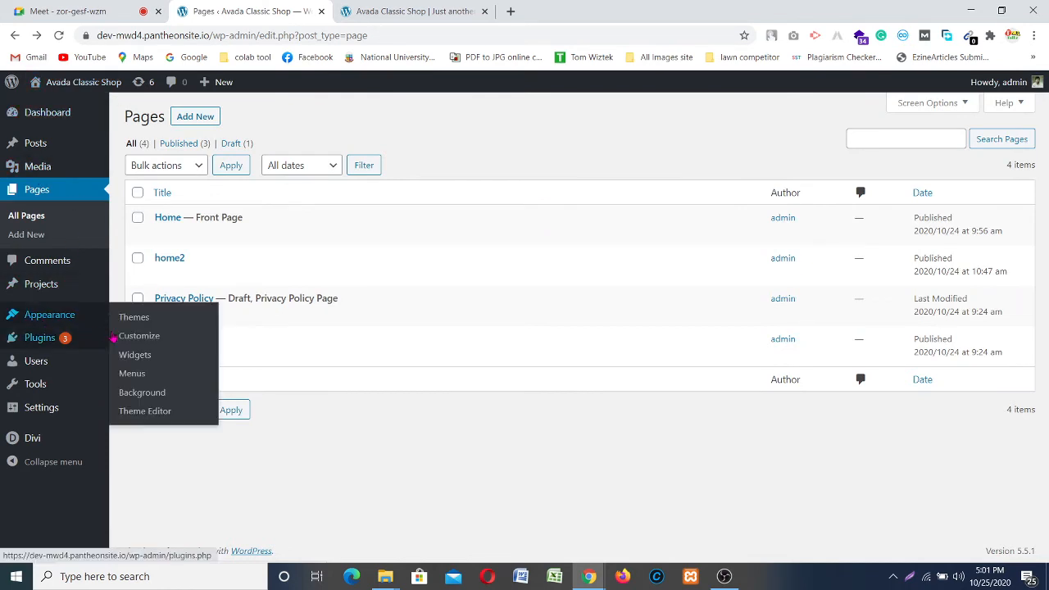
left_click(410, 11)
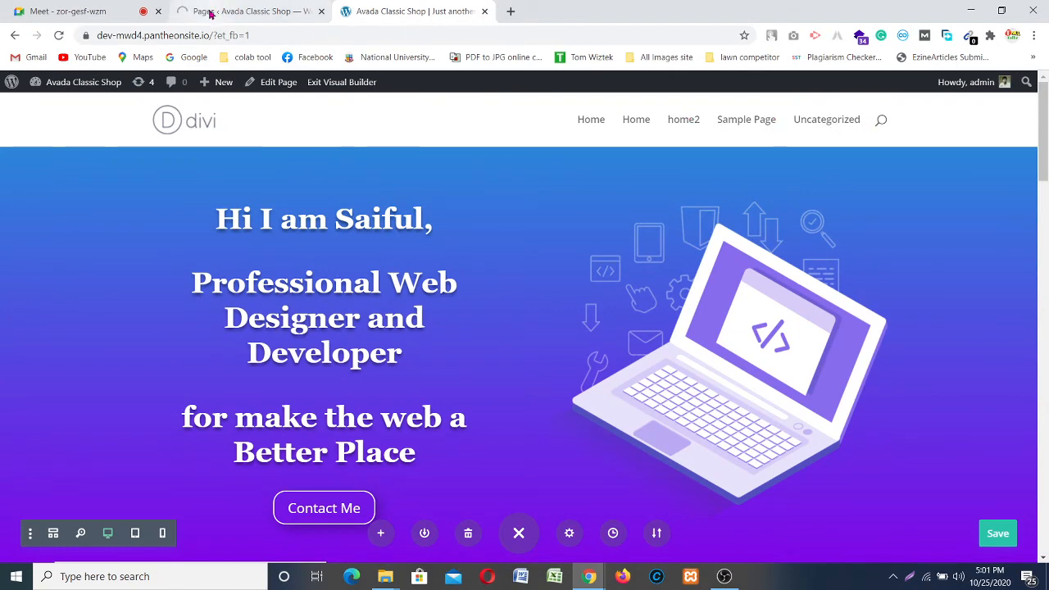
left_click(245, 11)
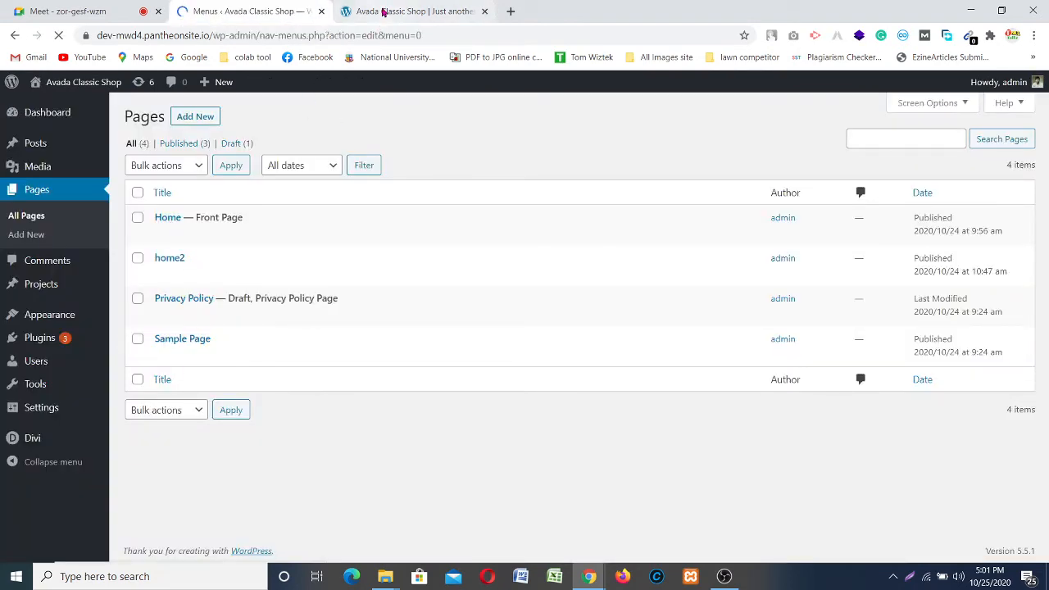
left_click(382, 11)
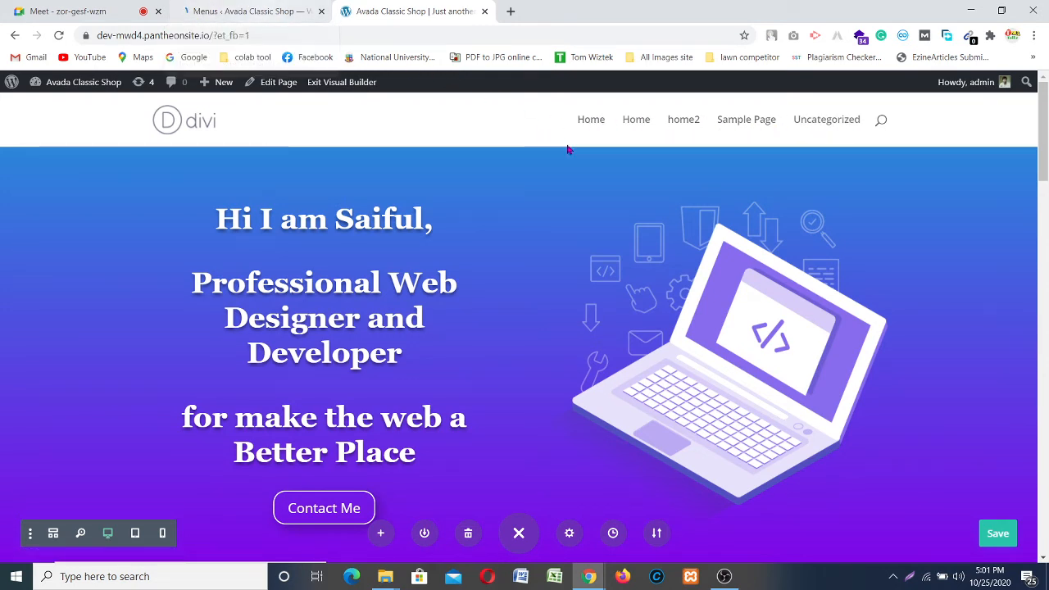
left_click(230, 11)
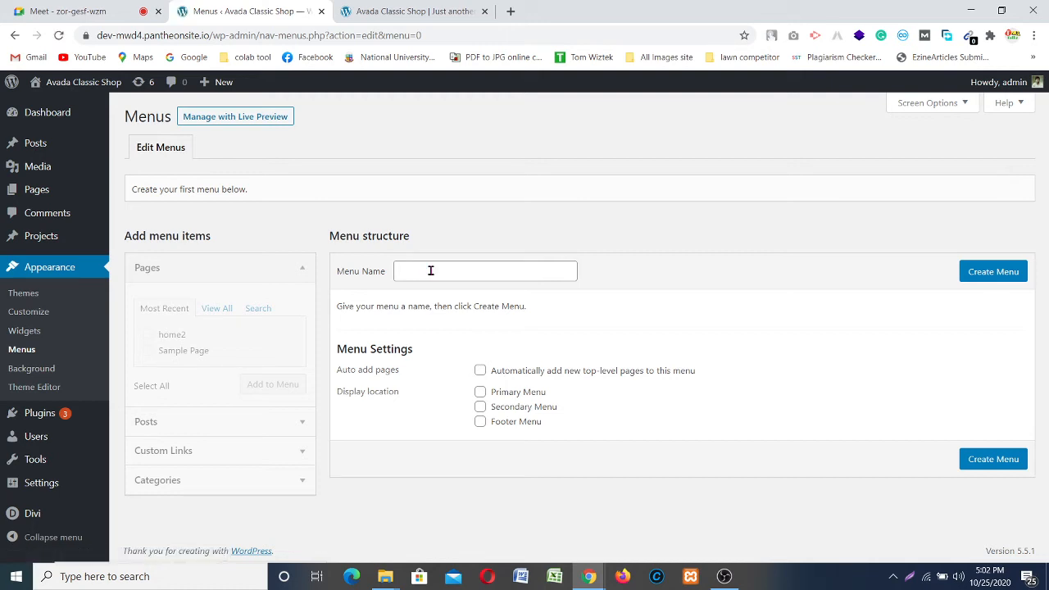
Step: Create 'Main Menu', assign it to Primary Menu, and list all pages
left_click(432, 271)
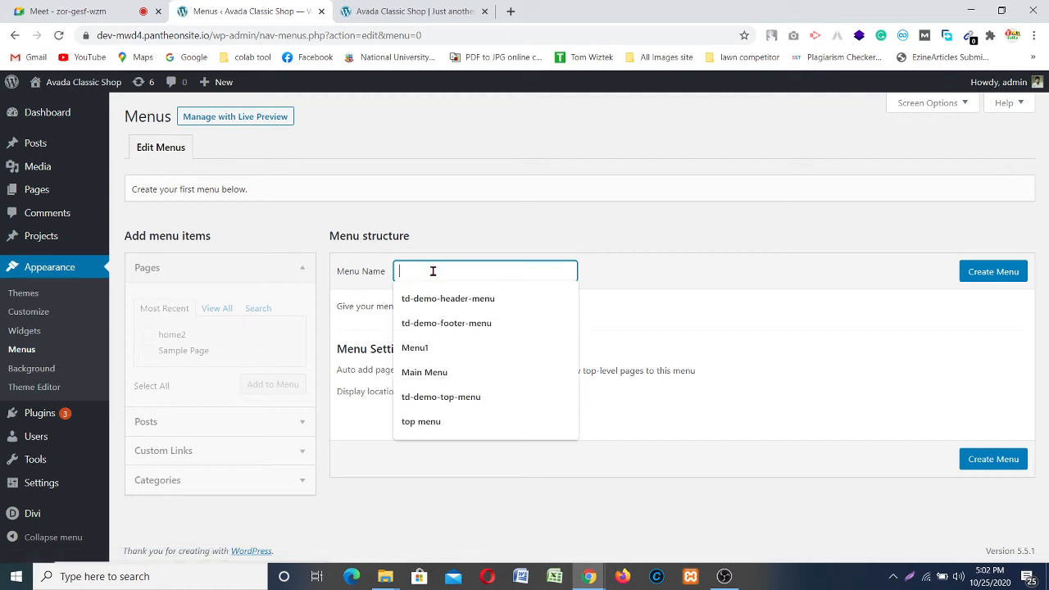
left_click(423, 372)
left_click(995, 279)
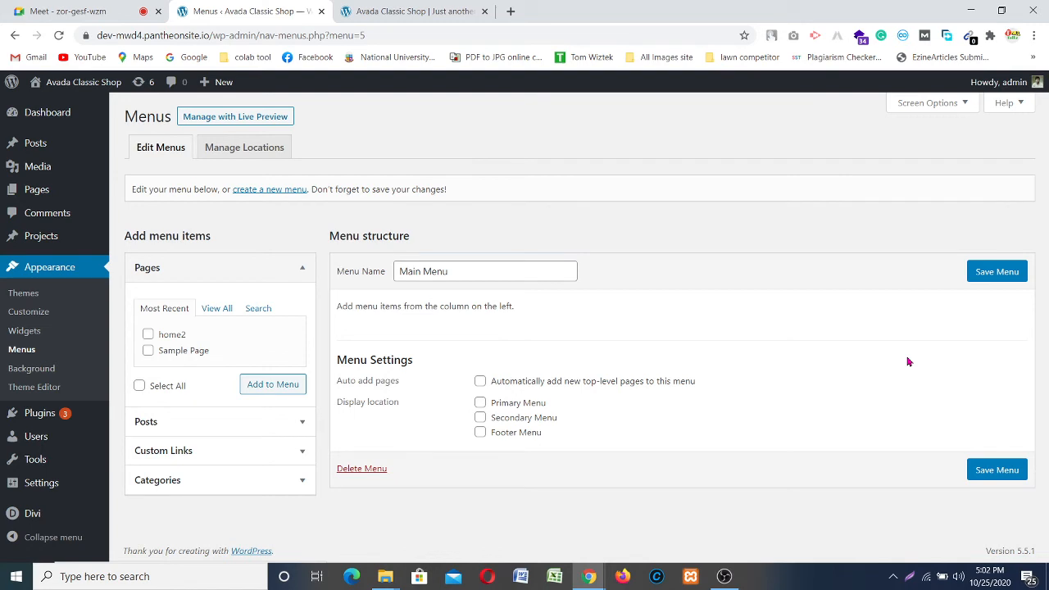
left_click(481, 403)
left_click(218, 312)
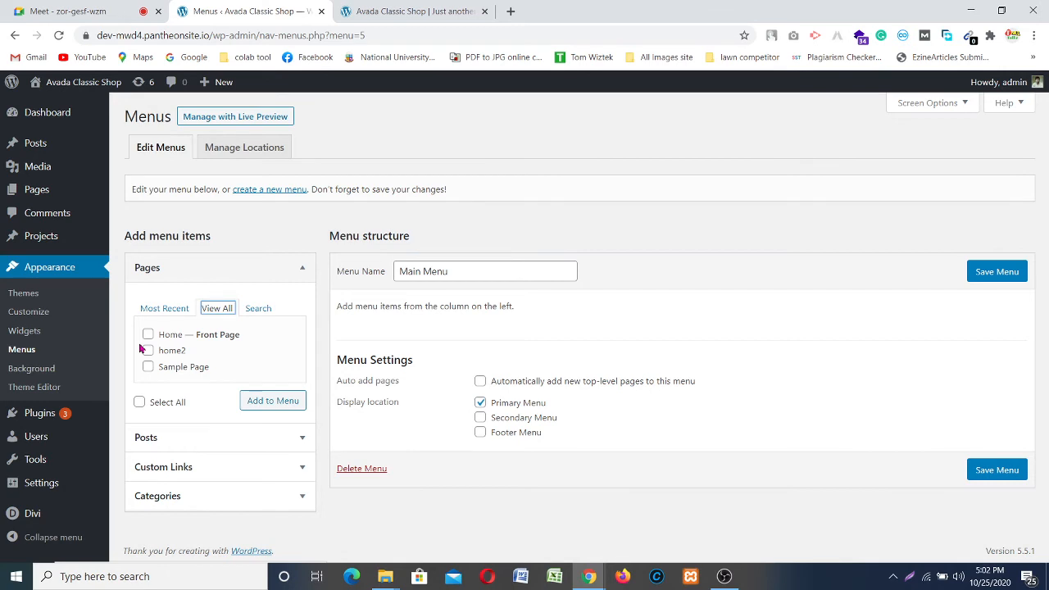
Step: Add the Home page to Main Menu
left_click(232, 465)
left_click(218, 400)
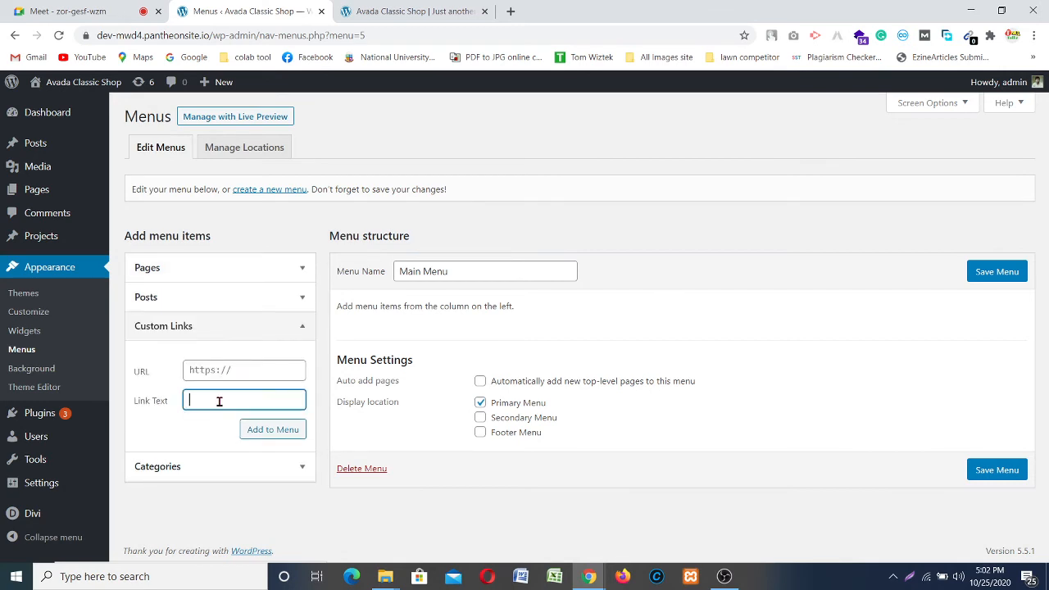
left_click(242, 277)
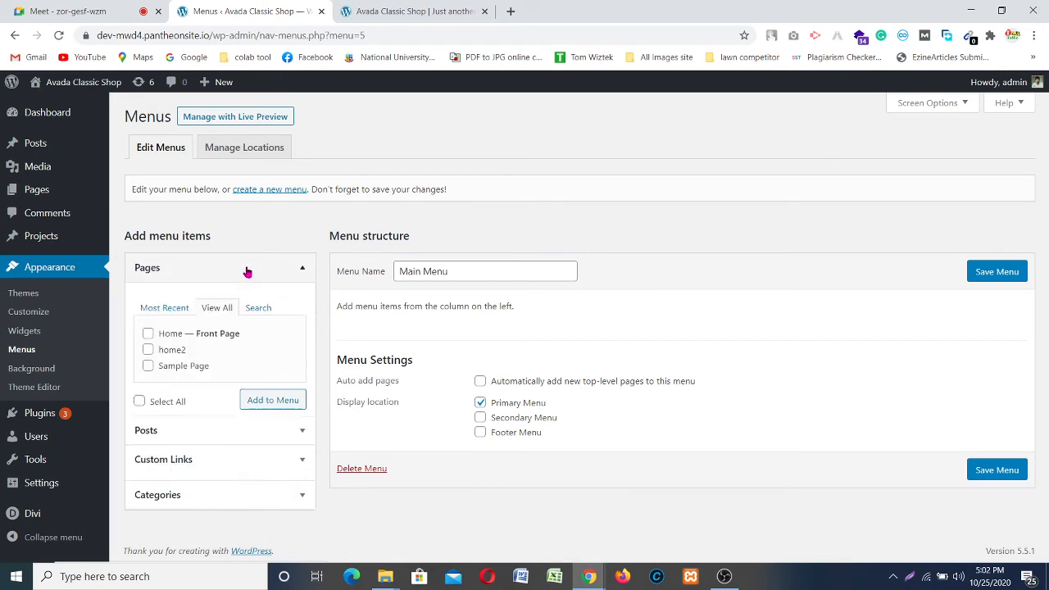
left_click(147, 334)
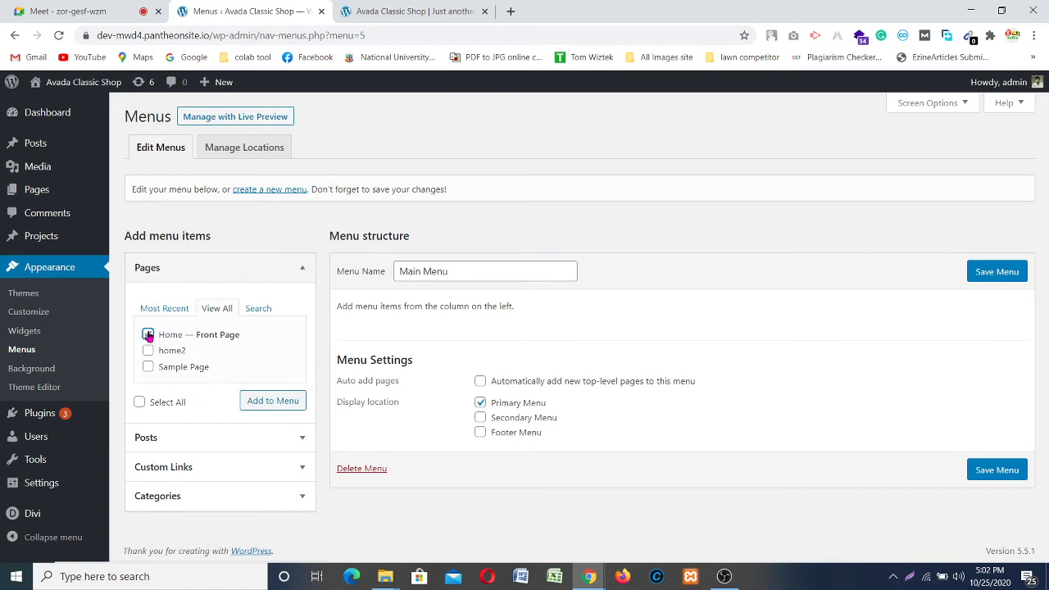
left_click(284, 401)
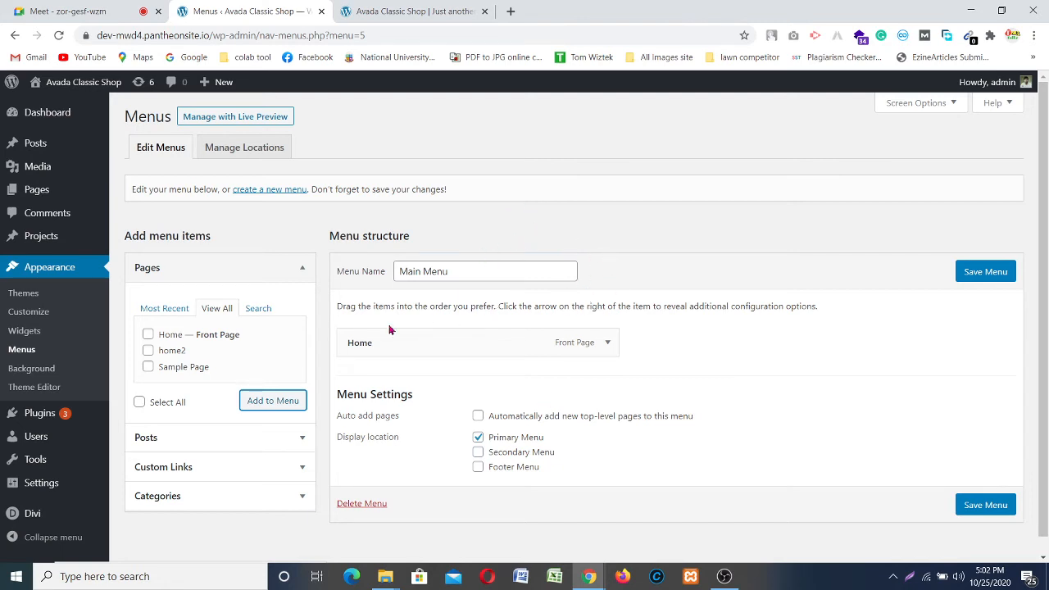
Step: Add a custom link 'Portfolio' with URL '#' to Main Menu
left_click(230, 467)
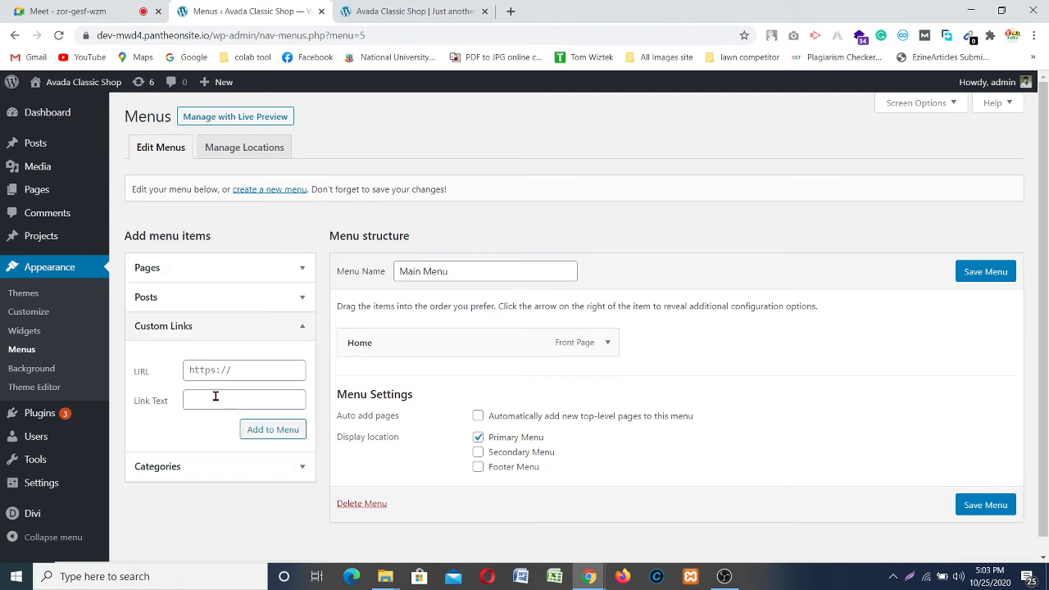
left_click(215, 397)
left_click(193, 364)
left_click(201, 405)
left_click(201, 371)
left_click(206, 400)
type("ortfolio")
left_click(220, 374)
type("#")
key("Return")
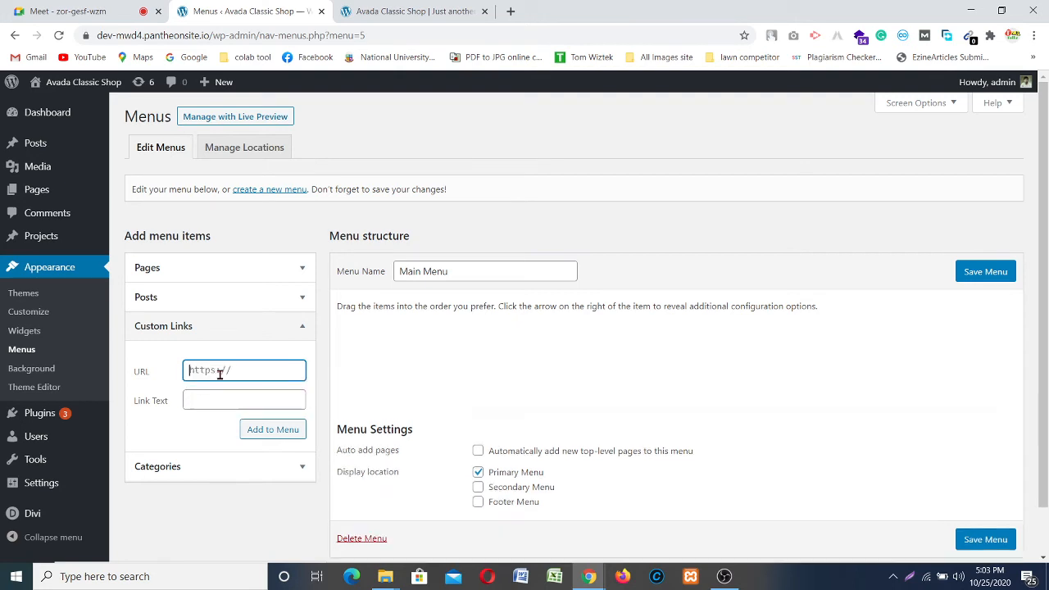
Step: Add a custom link 'Contact' with URL '#' to Main Menu
type("#")
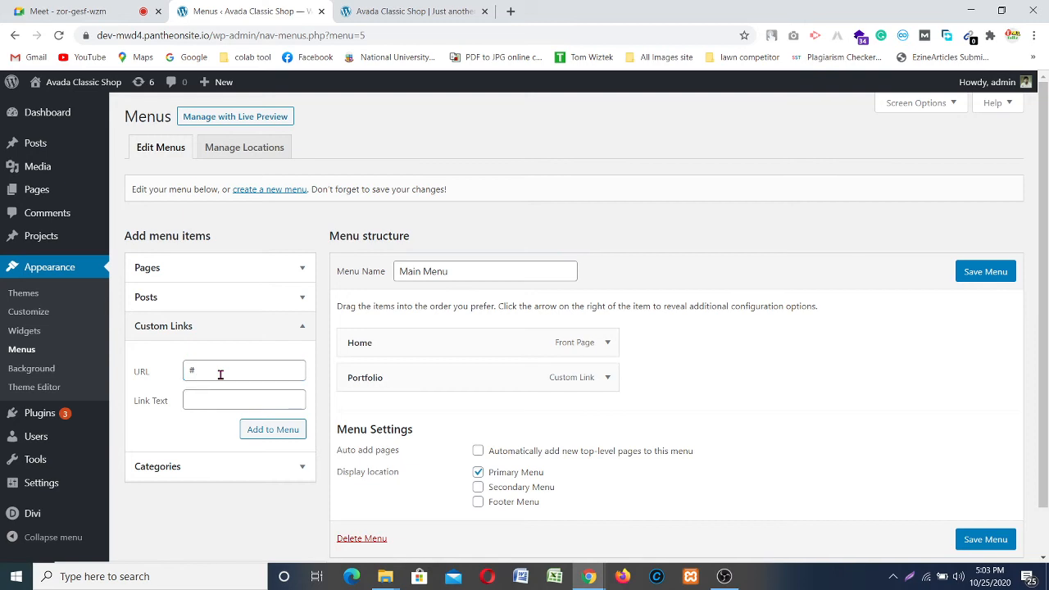
left_click(220, 374)
key("Tab")
type("nta")
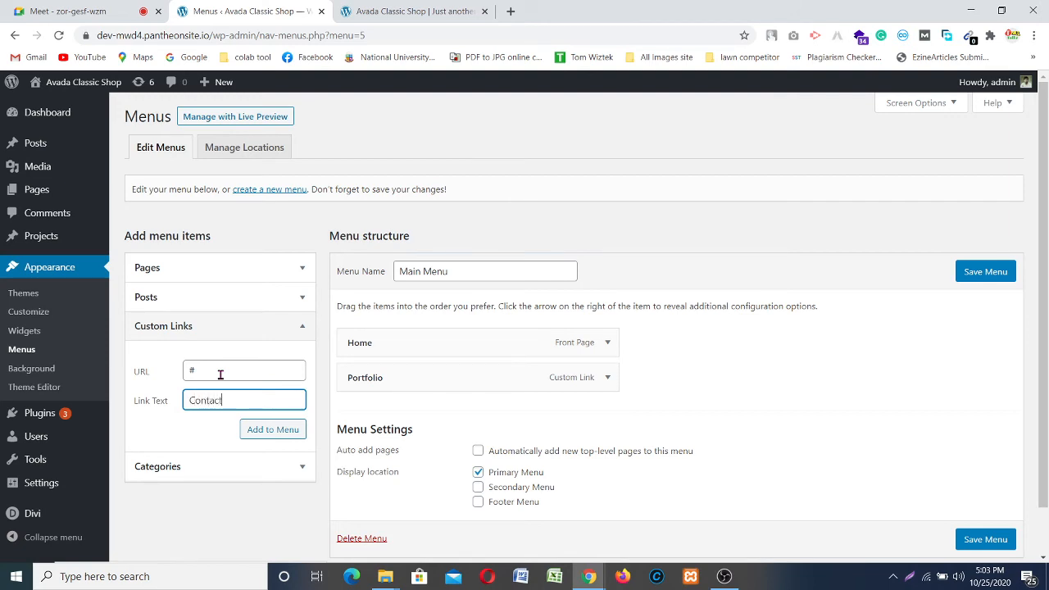
key("Return")
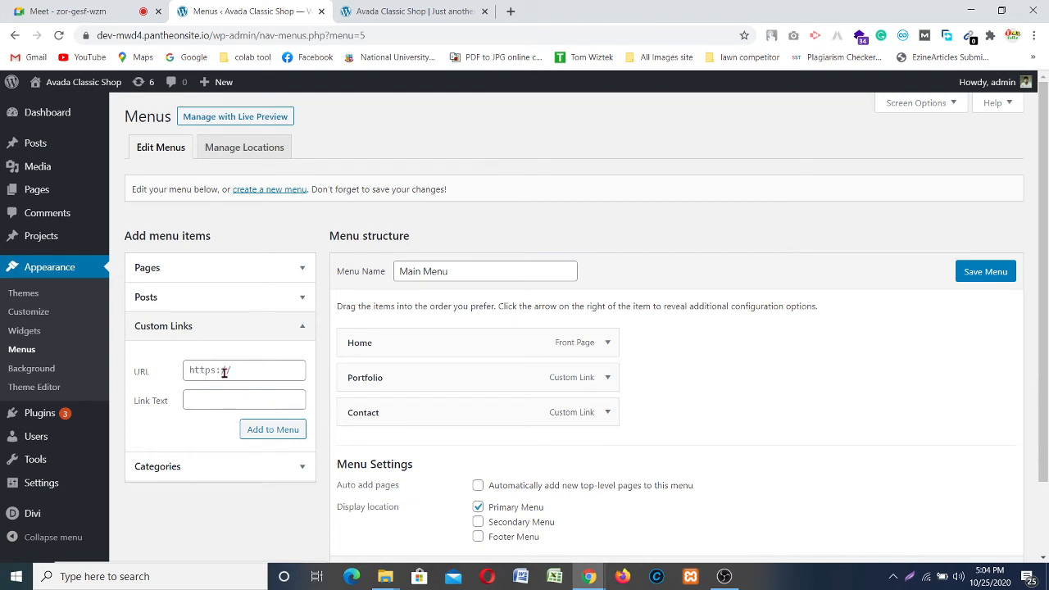
Step: Clear stray text from the custom link URL field and return to the Divi page
left_click(222, 371)
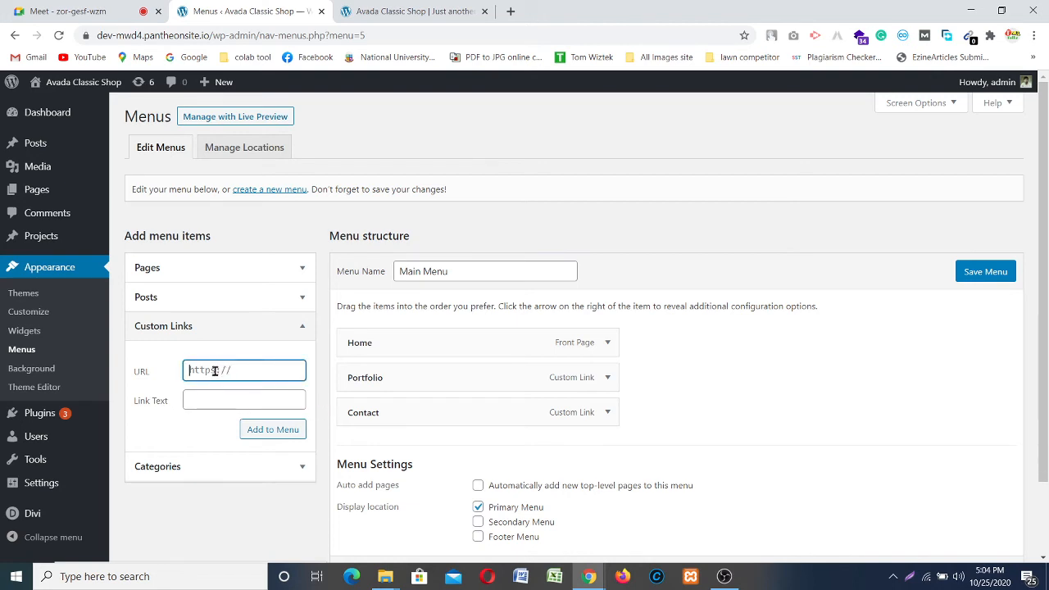
type("#idfdkf")
key("BackSpace")
key("BackSpace")
key("BackSpace")
key("BackSpace")
key("BackSpace")
key("BackSpace")
left_click(401, 13)
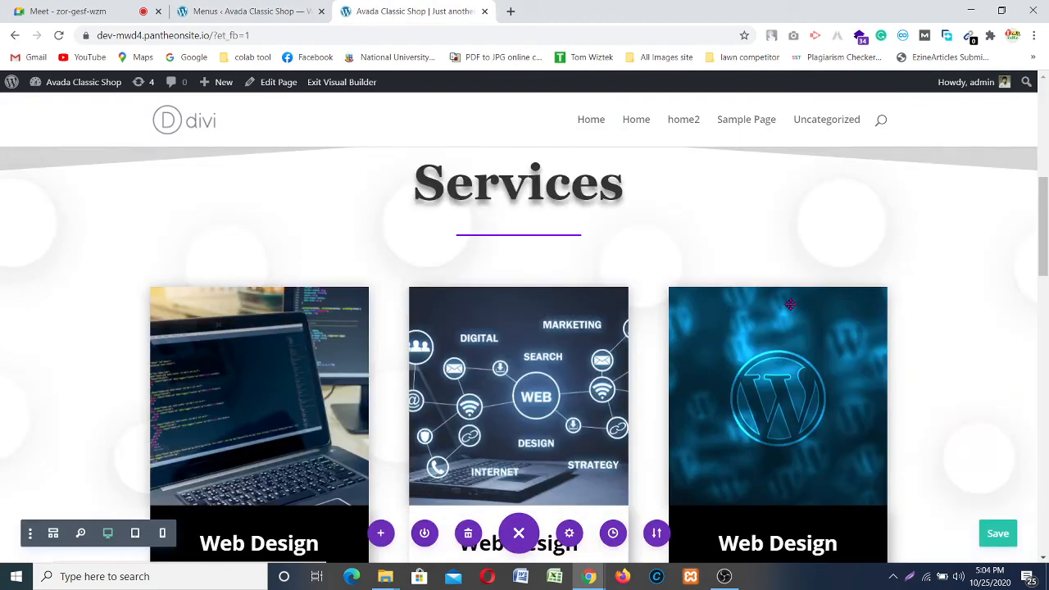
Step: Open the Services section settings and expand CSS ID & Classes under Advanced
scroll(782, 303, "down", 5)
scroll(573, 234, "up", 2)
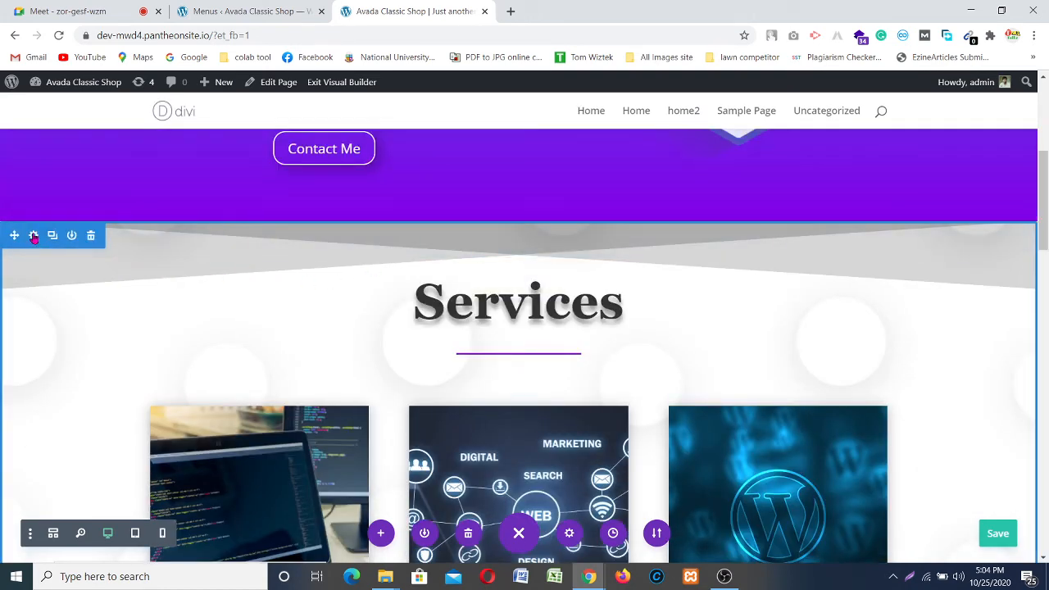
left_click(34, 236)
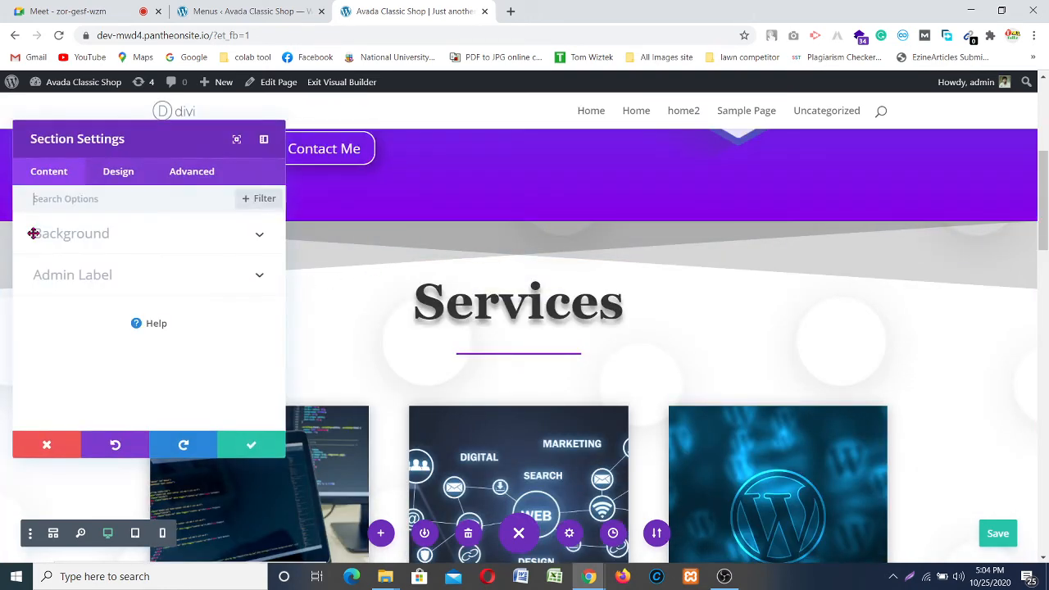
left_click(140, 280)
scroll(131, 328, "down", 2)
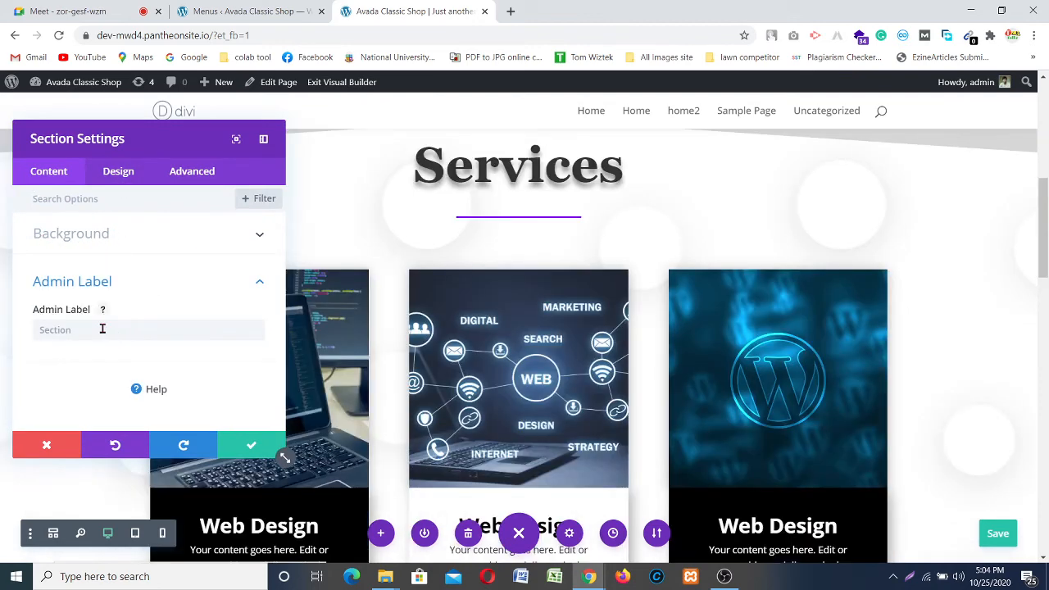
left_click(127, 182)
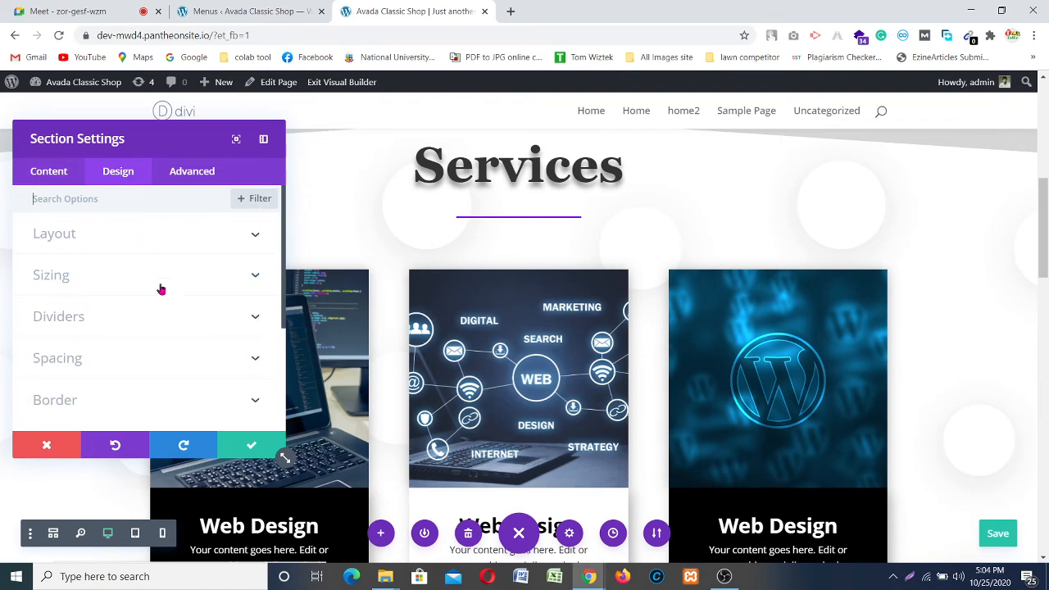
scroll(162, 295, "down", 2)
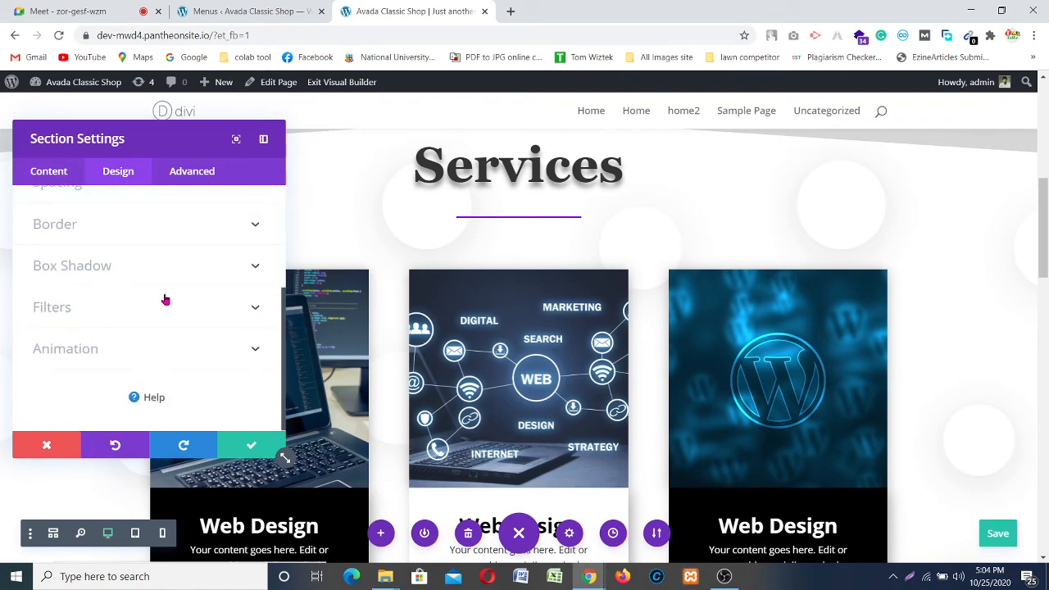
left_click(197, 173)
scroll(233, 237, "down", 1)
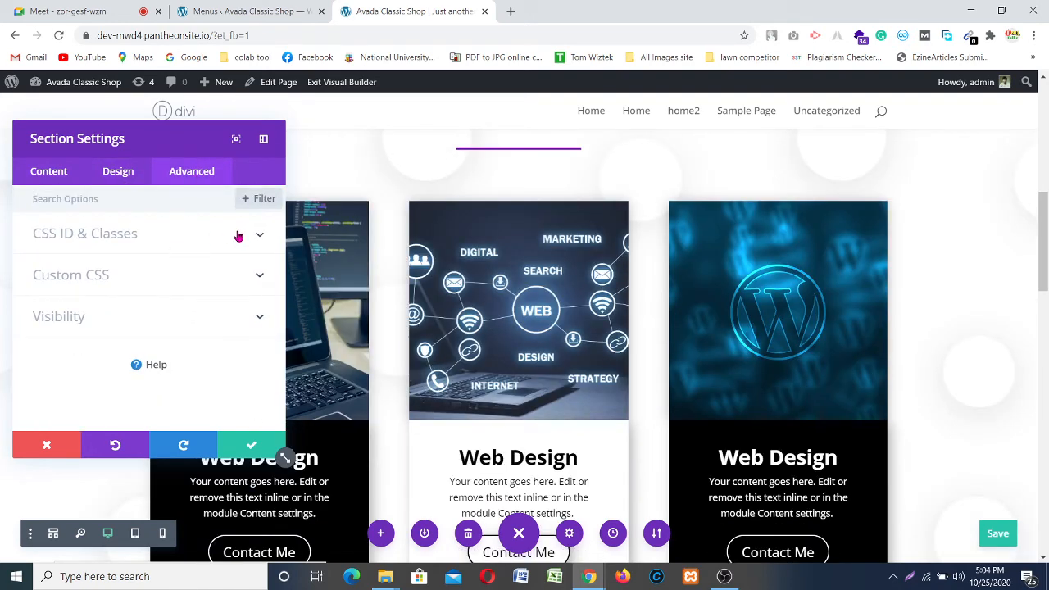
left_click(214, 234)
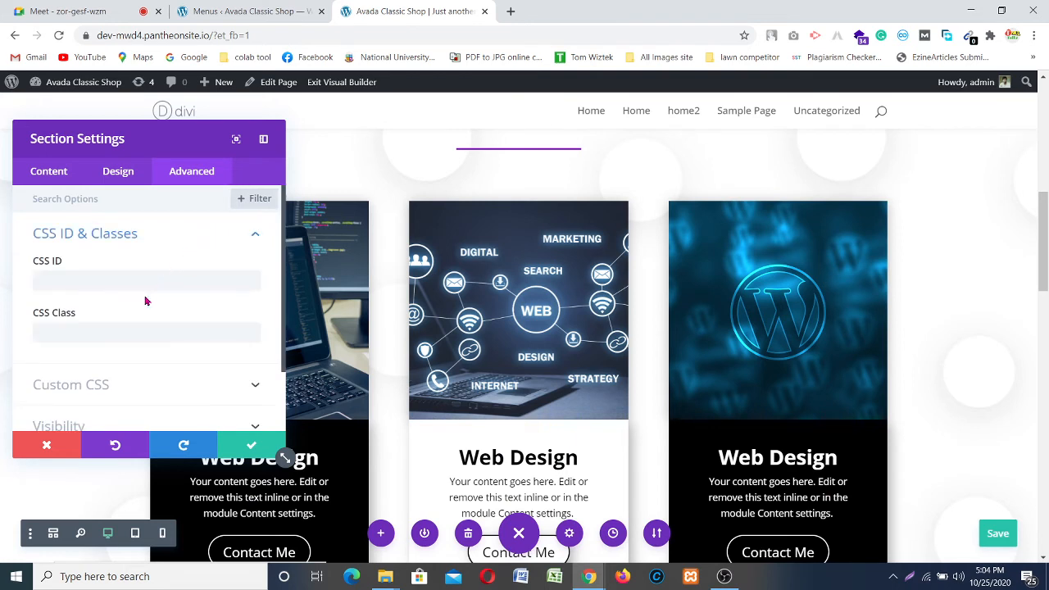
Step: Enter #menu1 as the Services section's CSS ID
left_click(109, 279)
scroll(123, 287, "down", 2)
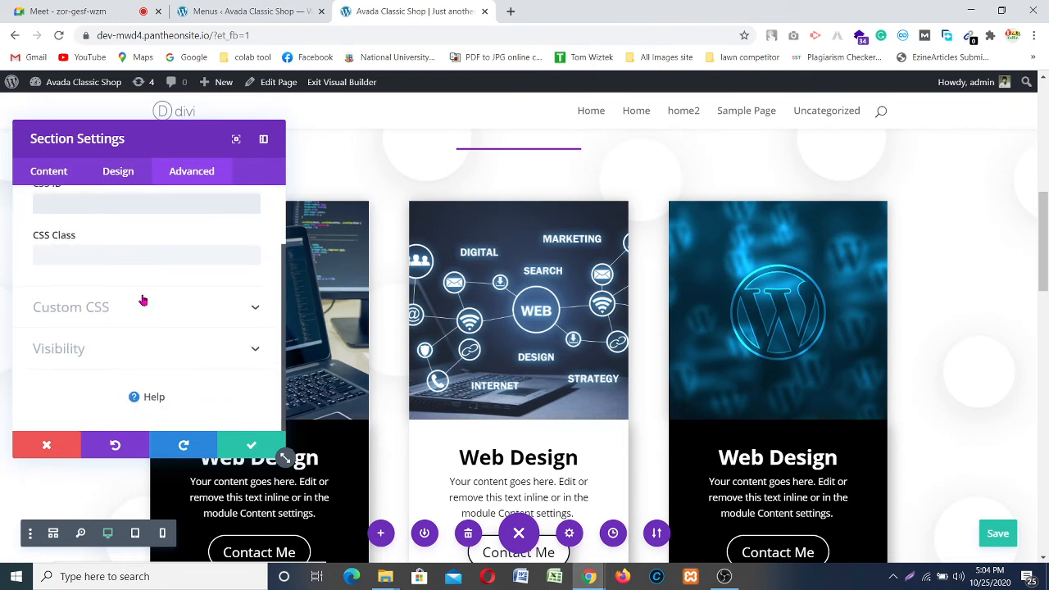
scroll(135, 295, "up", 2)
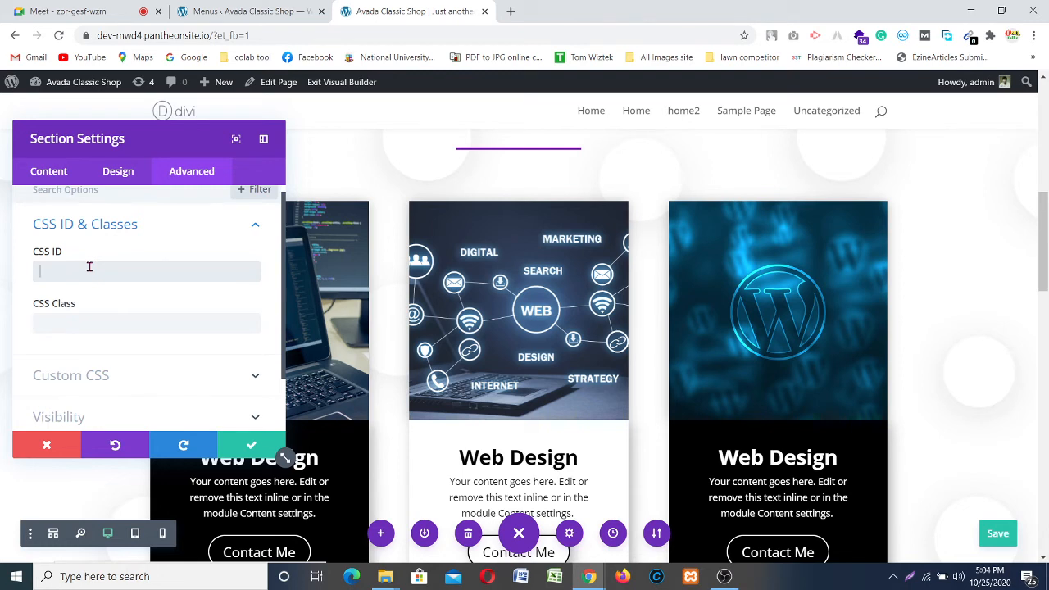
type("@@")
key("BackSpace")
scroll(121, 270, "up", 1)
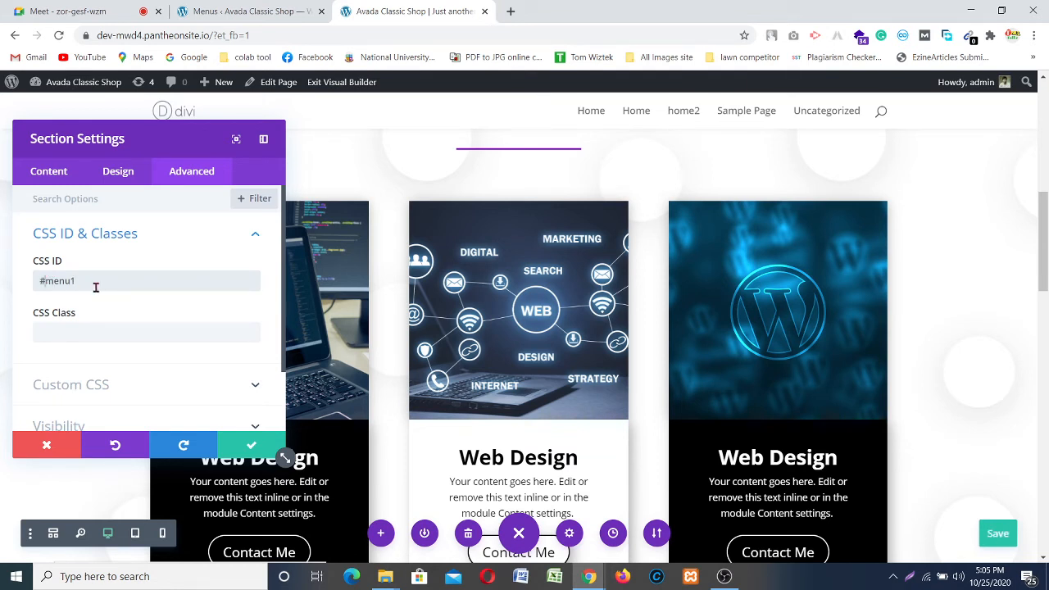
Step: Change the Services section's CSS ID from #menu1 to menu1, apply it and save the page
key("BackSpace")
left_click(253, 449)
scroll(304, 298, "up", 2)
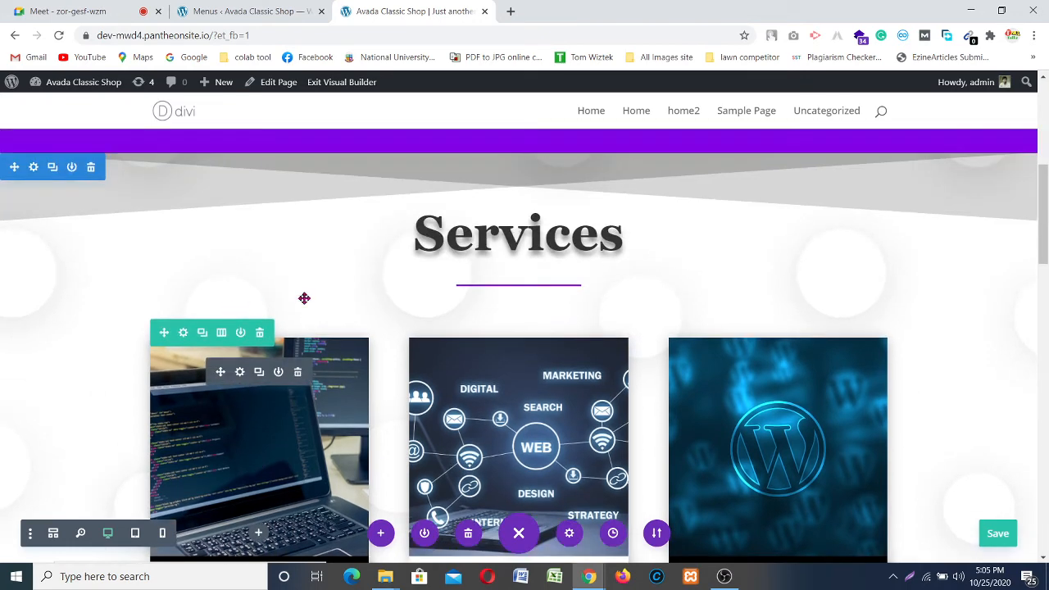
scroll(281, 250, "down", 1)
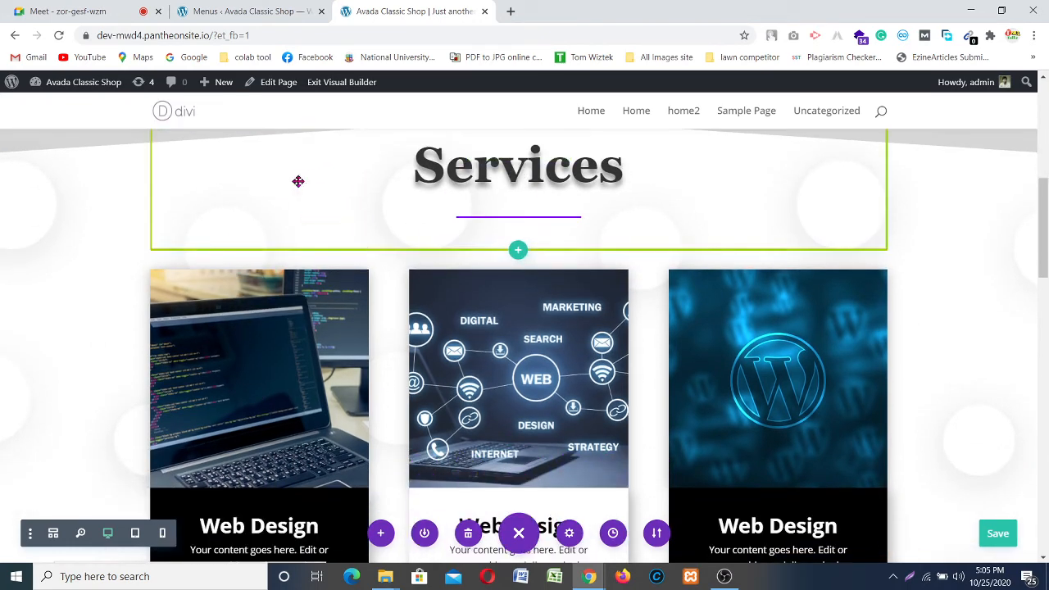
left_click(990, 533)
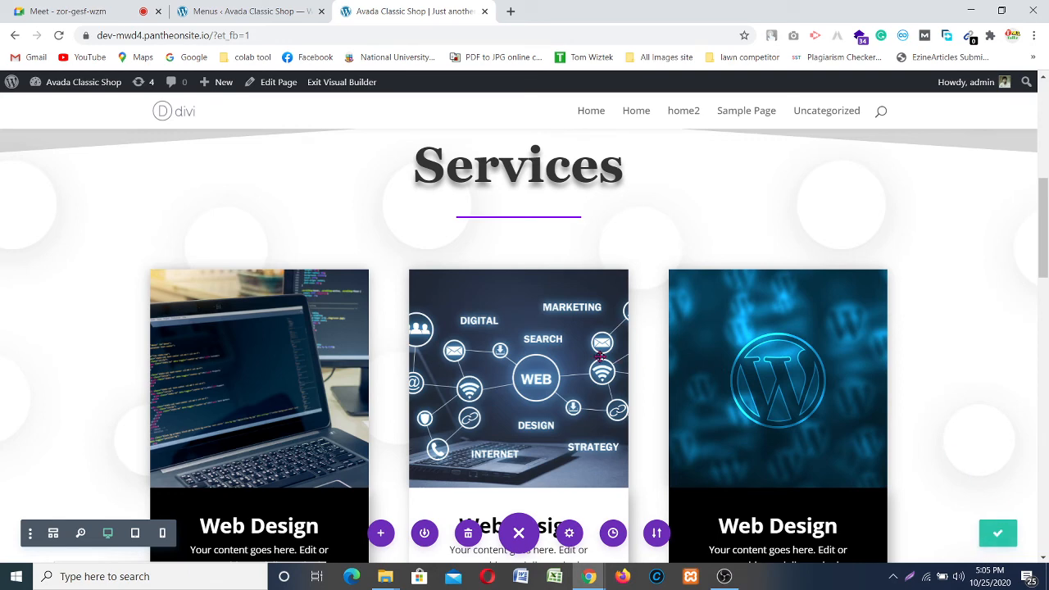
Step: Confirm the menu1 CSS ID in the Services section's Advanced settings, then go to Menus
scroll(349, 330, "up", 3)
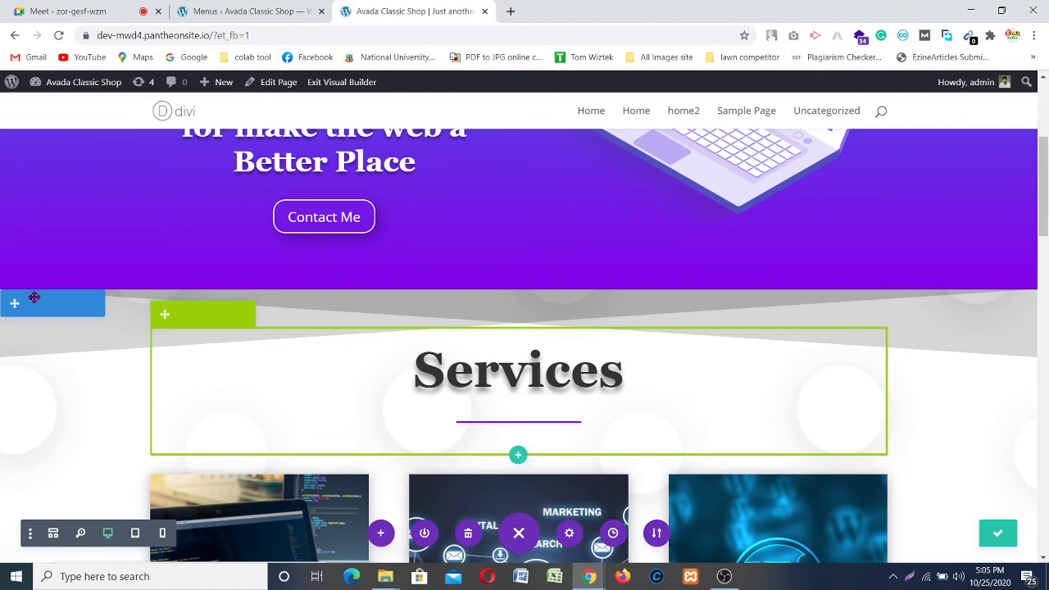
scroll(33, 298, "down", 1)
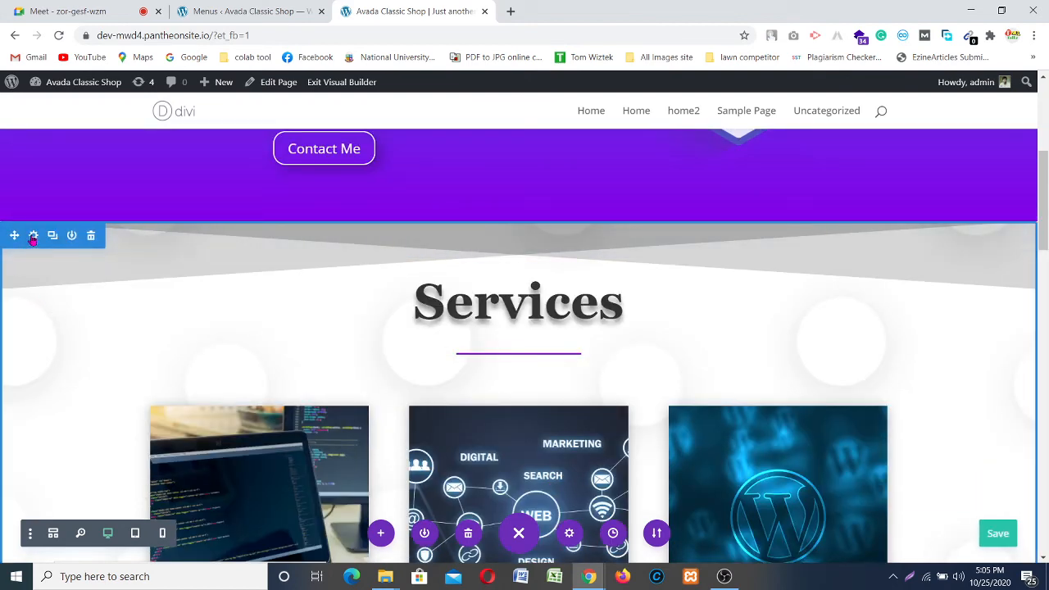
left_click(33, 236)
left_click(181, 172)
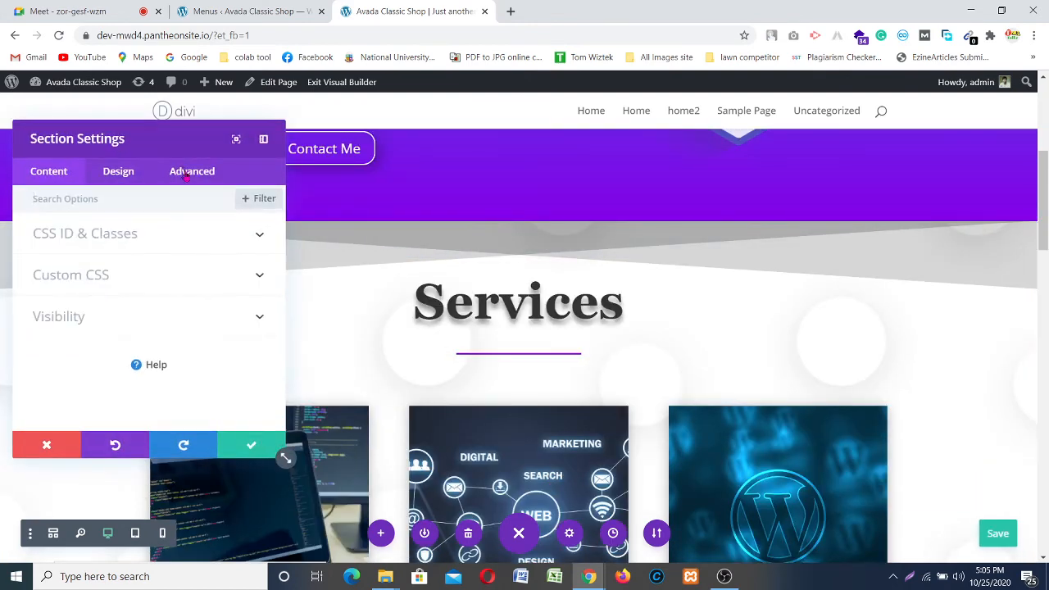
left_click(153, 233)
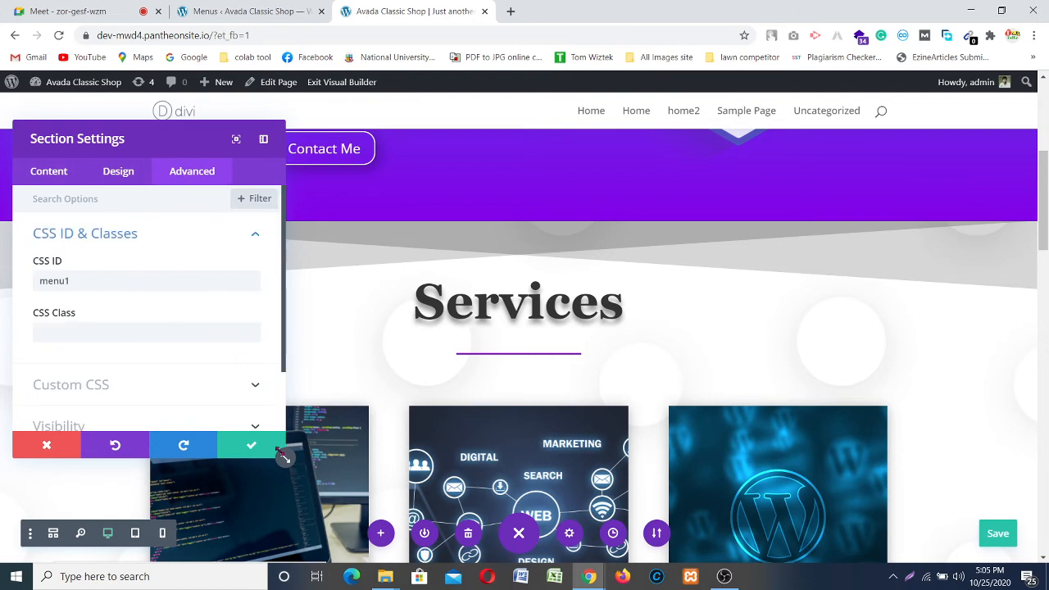
left_click(247, 11)
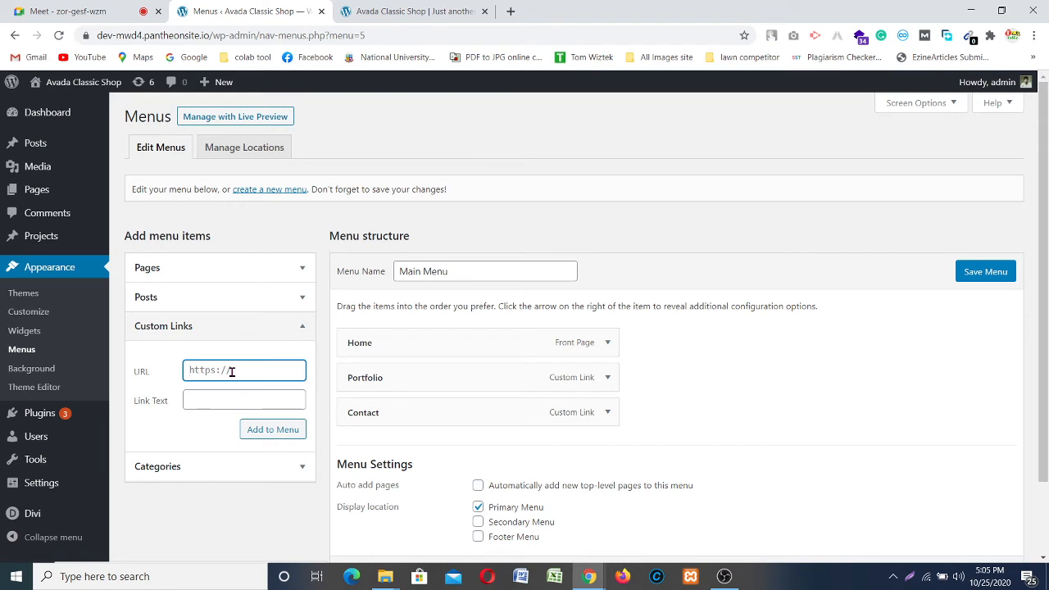
Step: Add a 'Services' custom link with URL #menu1 to Main Menu and save the menu
type("#menu1")
key("Tab")
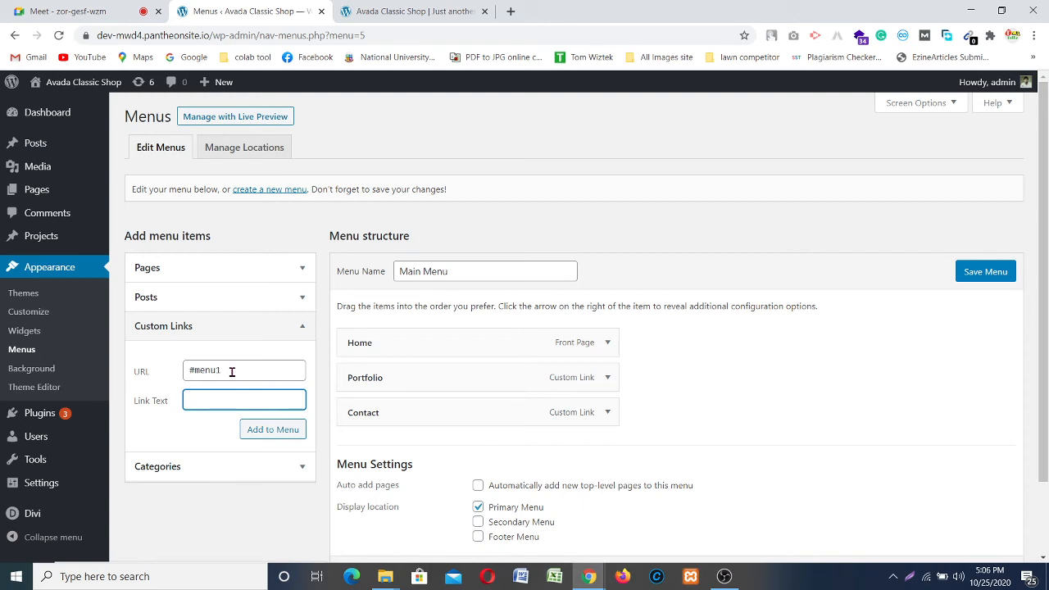
type("Services")
key("Return")
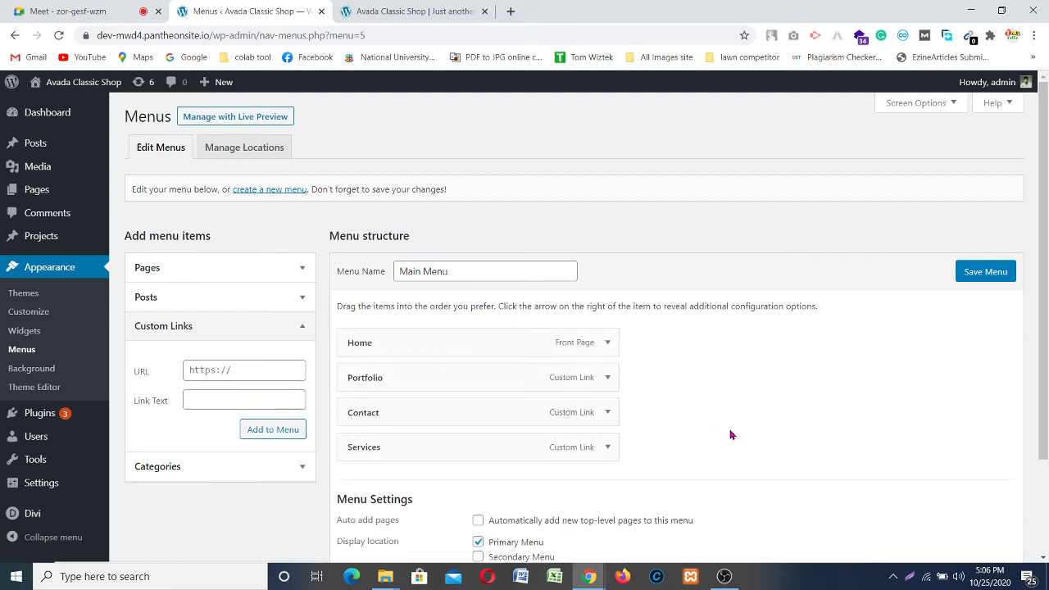
scroll(812, 426, "down", 3)
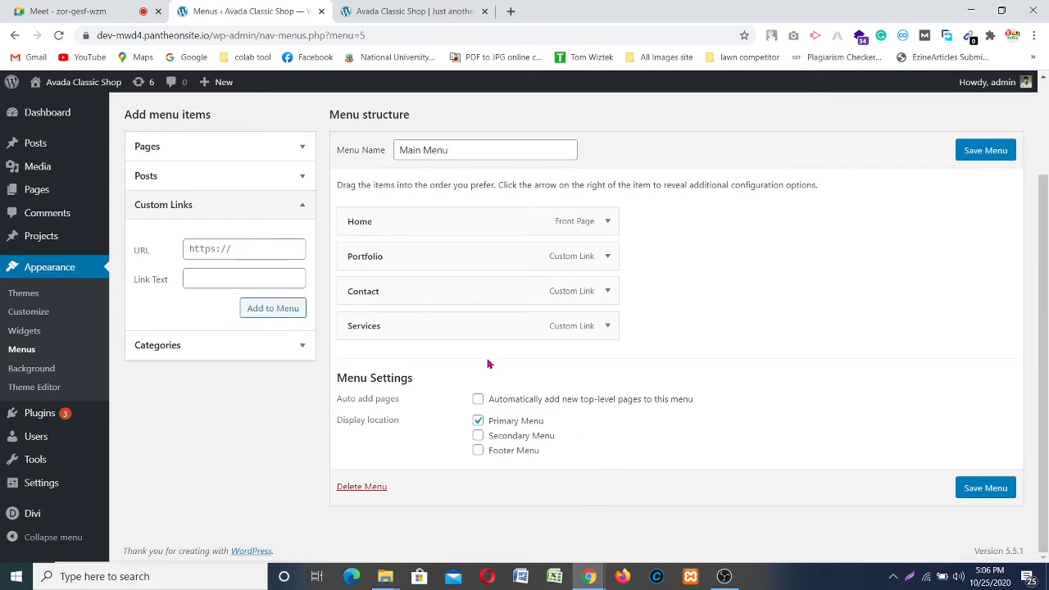
left_click(970, 492)
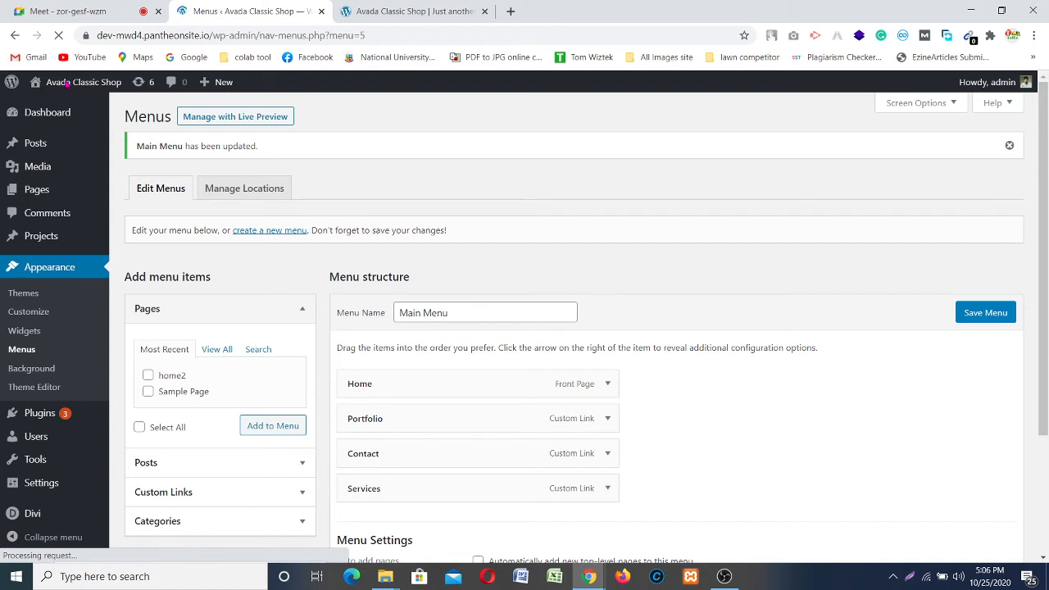
Step: Open the live site from Visit Site in a new browser tab
mouse_move(72, 85)
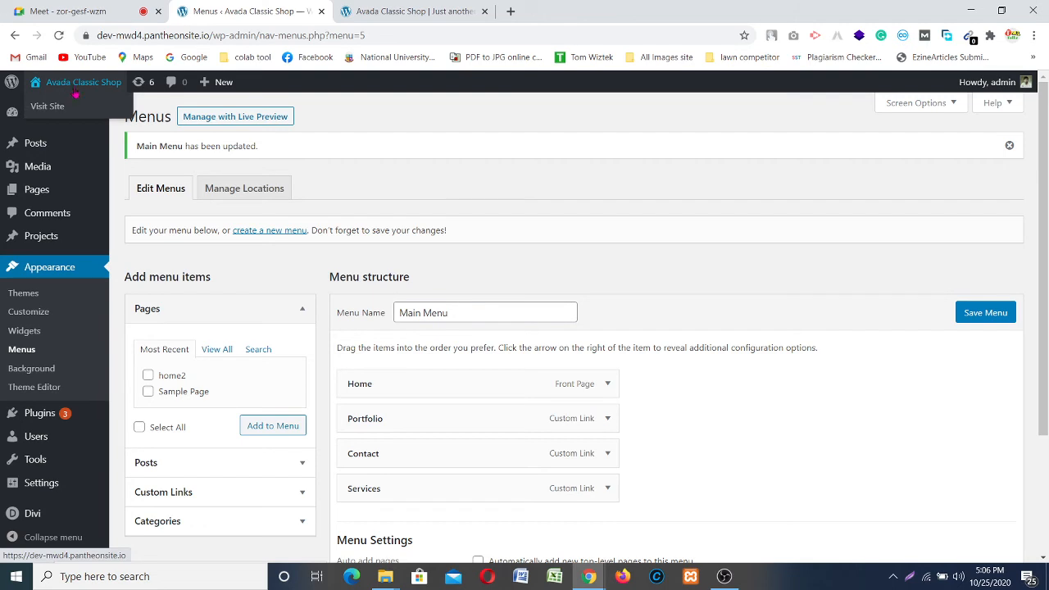
right_click(82, 104)
left_click(109, 106)
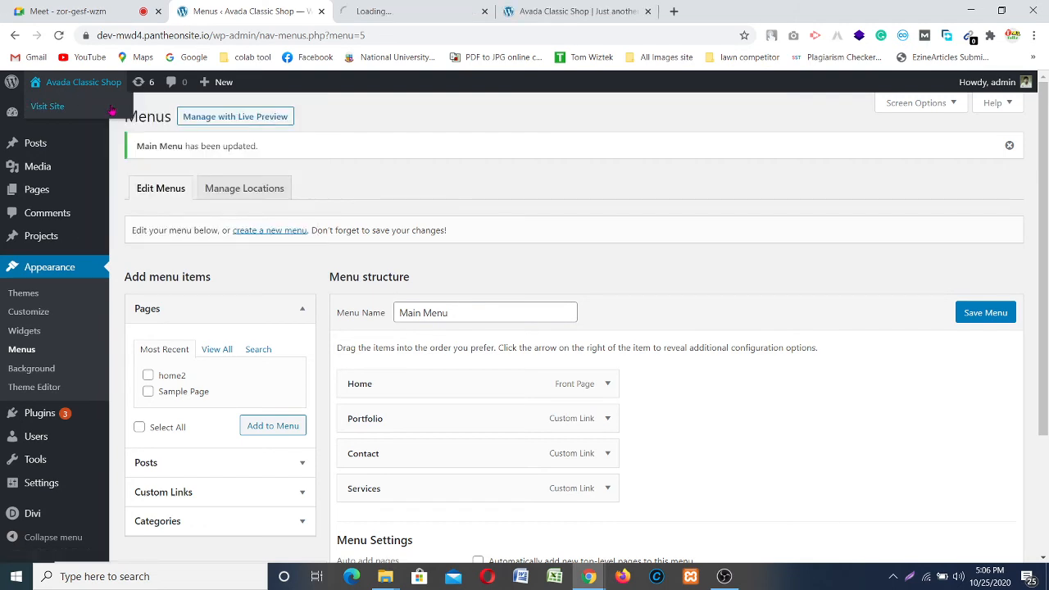
left_click(610, 12)
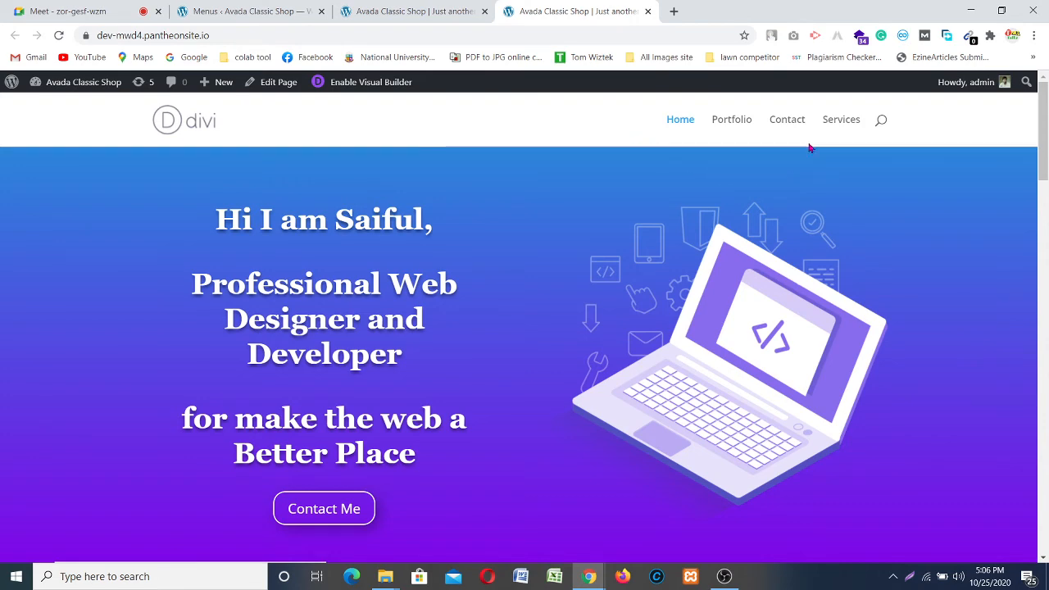
Step: Check that the header's Services link jumps to the Services section, then return to Menus
left_click(842, 120)
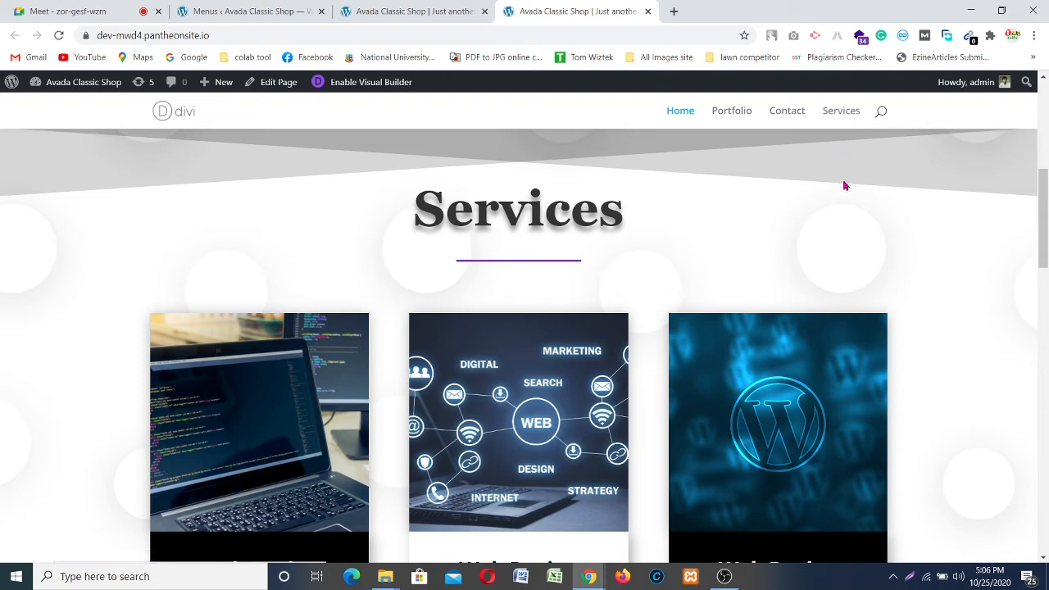
scroll(845, 186, "down", 10)
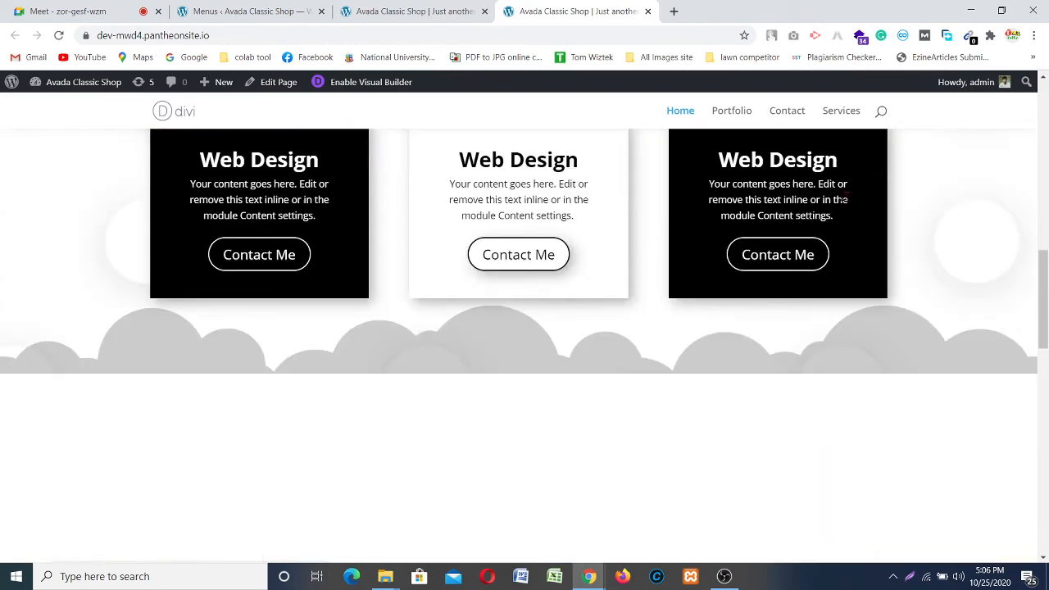
scroll(874, 234, "down", 10)
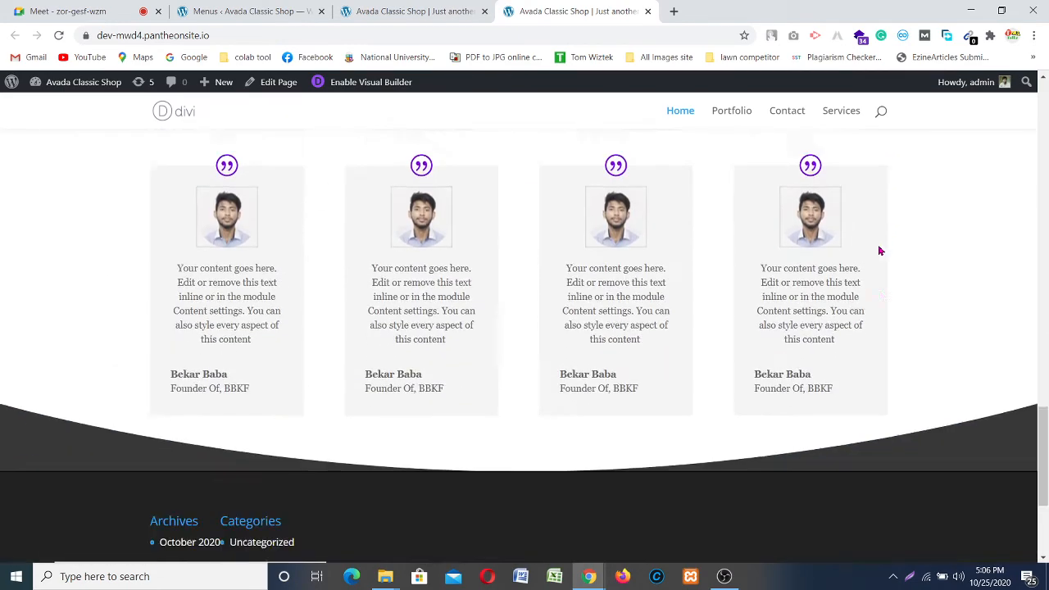
scroll(884, 250, "up", 20)
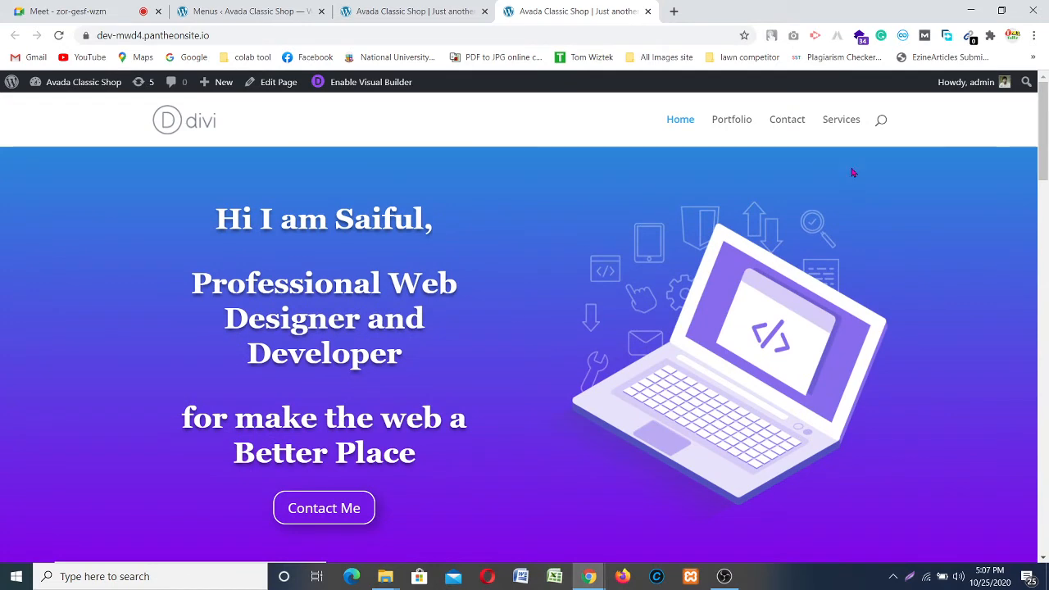
left_click(838, 124)
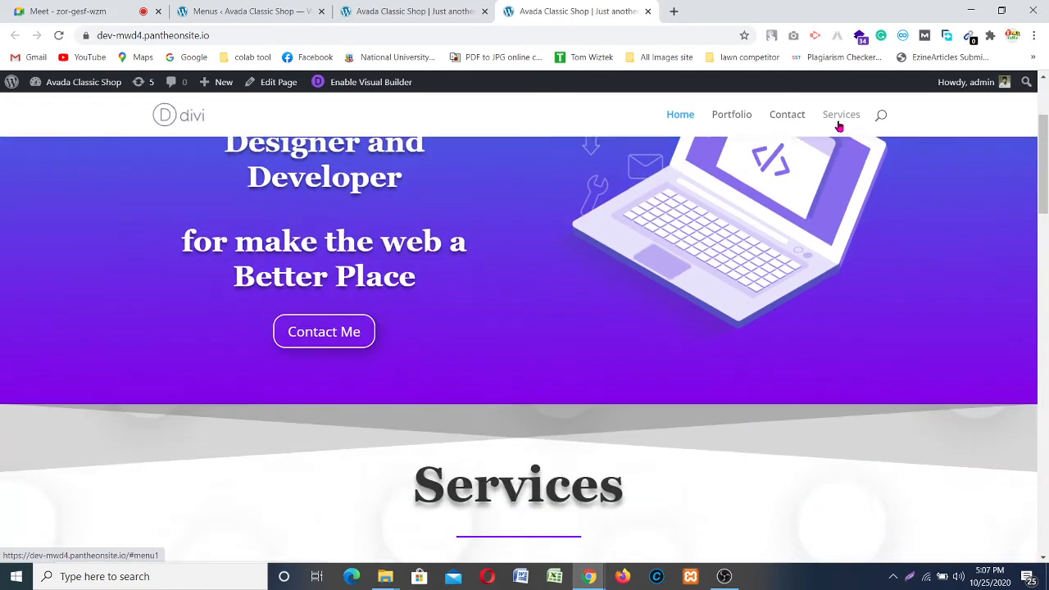
scroll(847, 251, "up", 6)
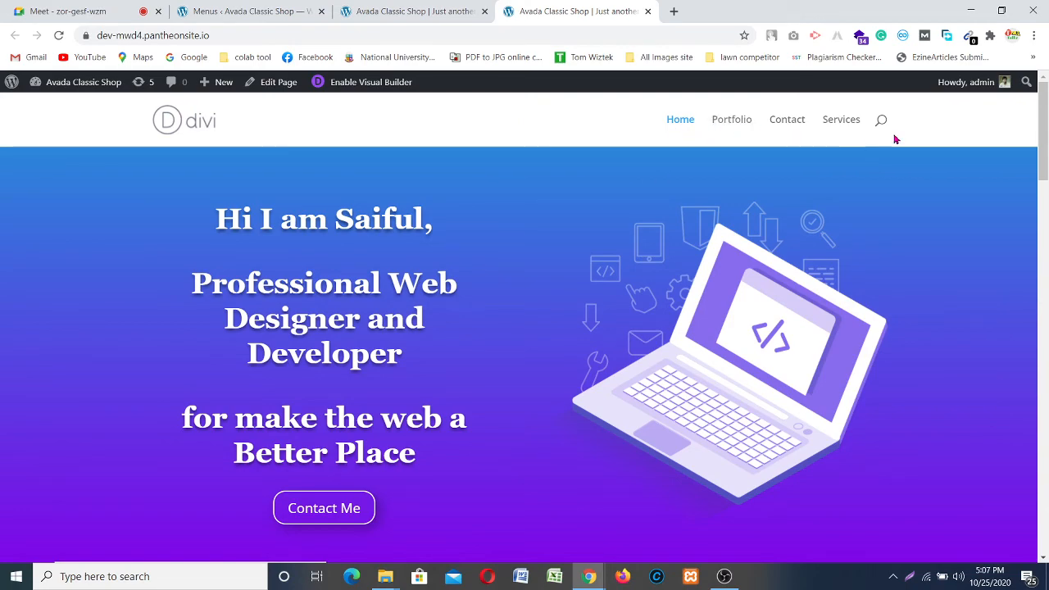
scroll(726, 334, "down", 10)
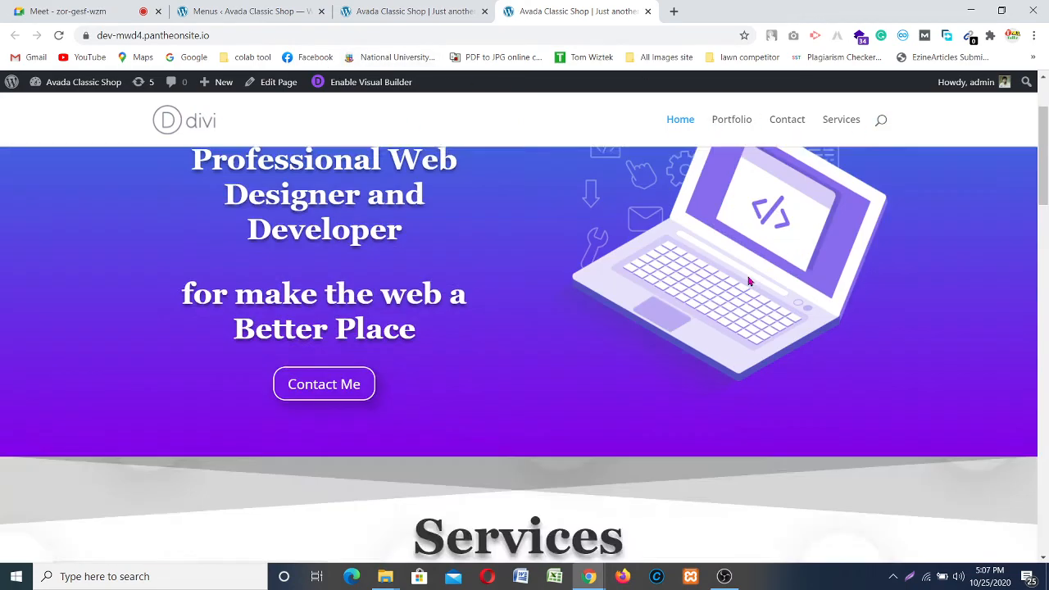
scroll(725, 333, "down", 5)
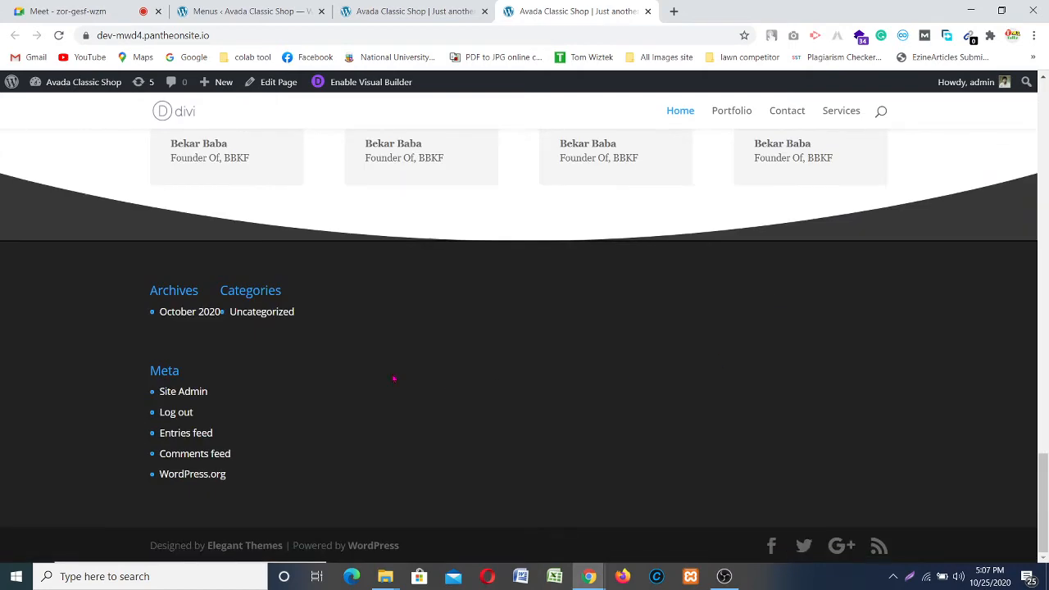
scroll(394, 379, "up", 10)
scroll(370, 320, "up", 6)
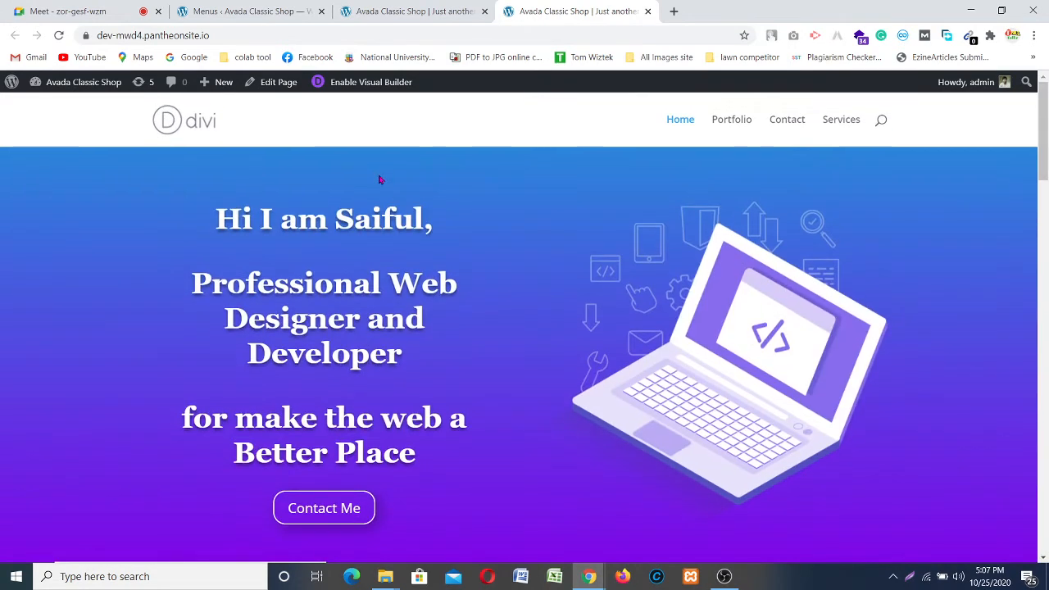
left_click(198, 11)
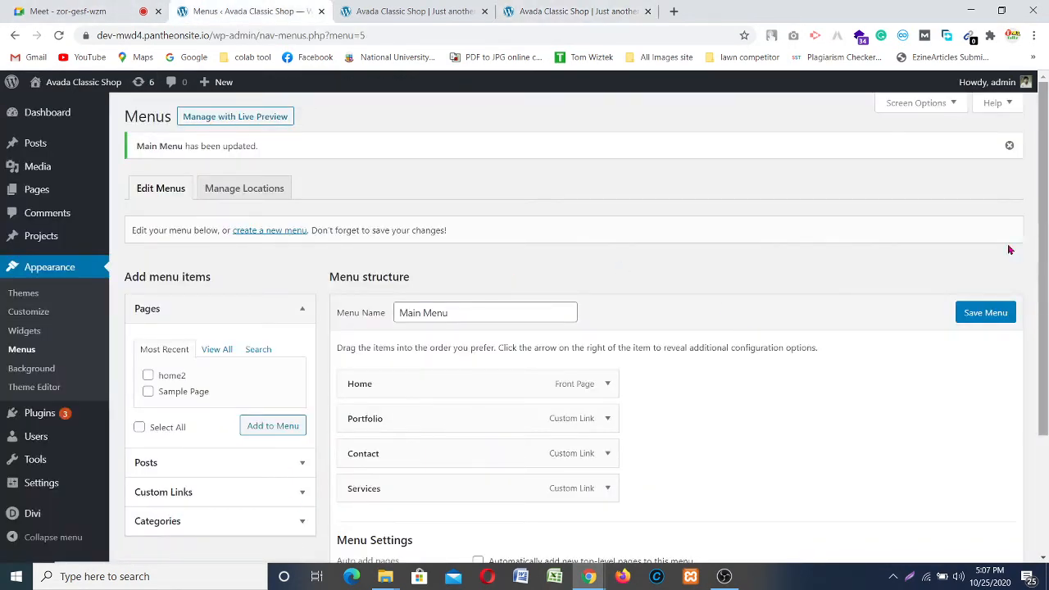
scroll(122, 412, "down", 2)
mouse_move(27, 510)
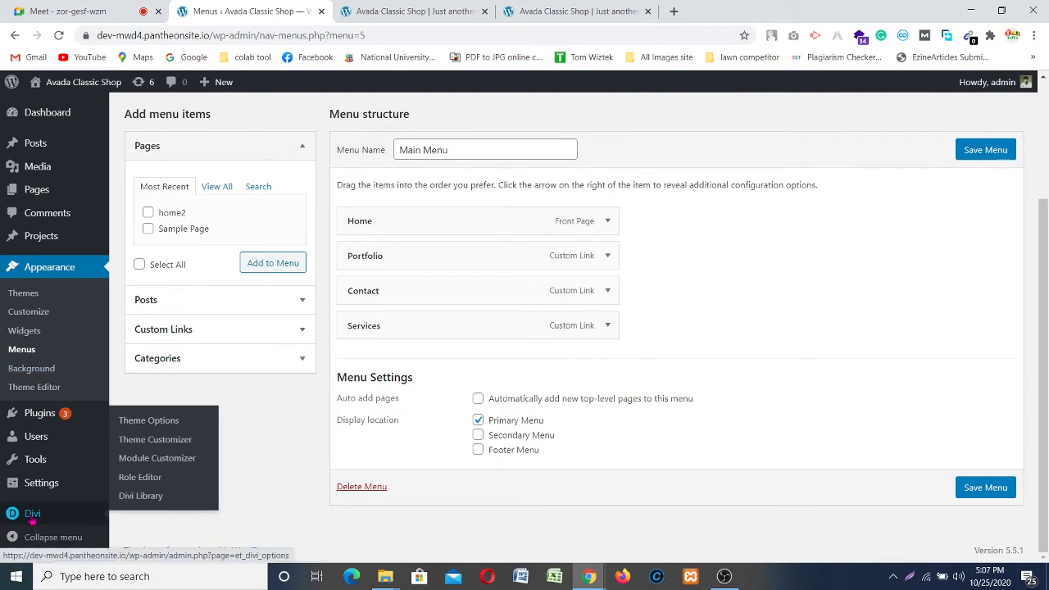
Step: Open the Divi theme Customizer for the site
left_click(156, 439)
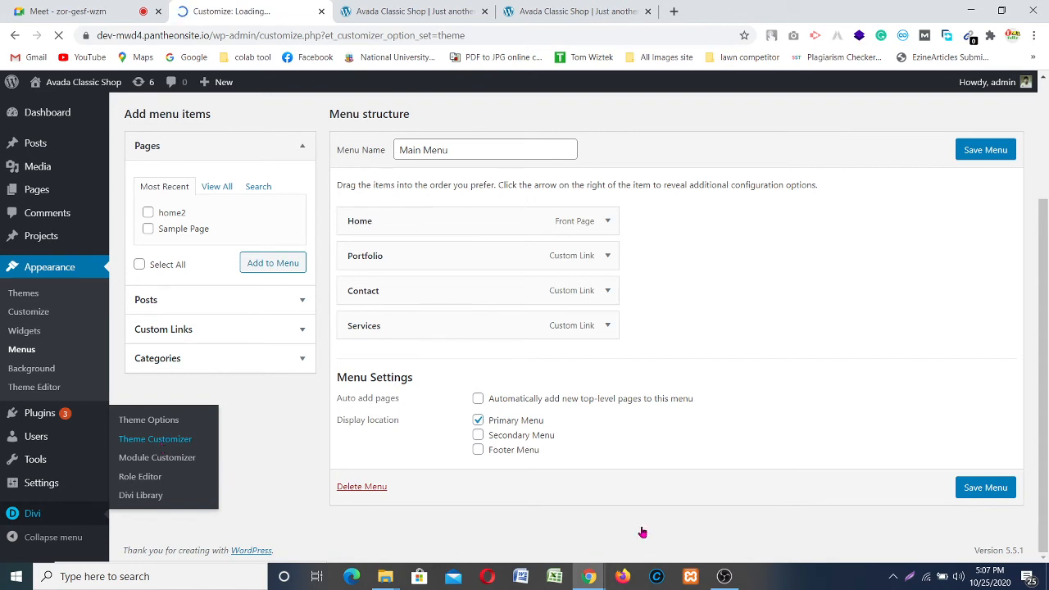
left_click(724, 576)
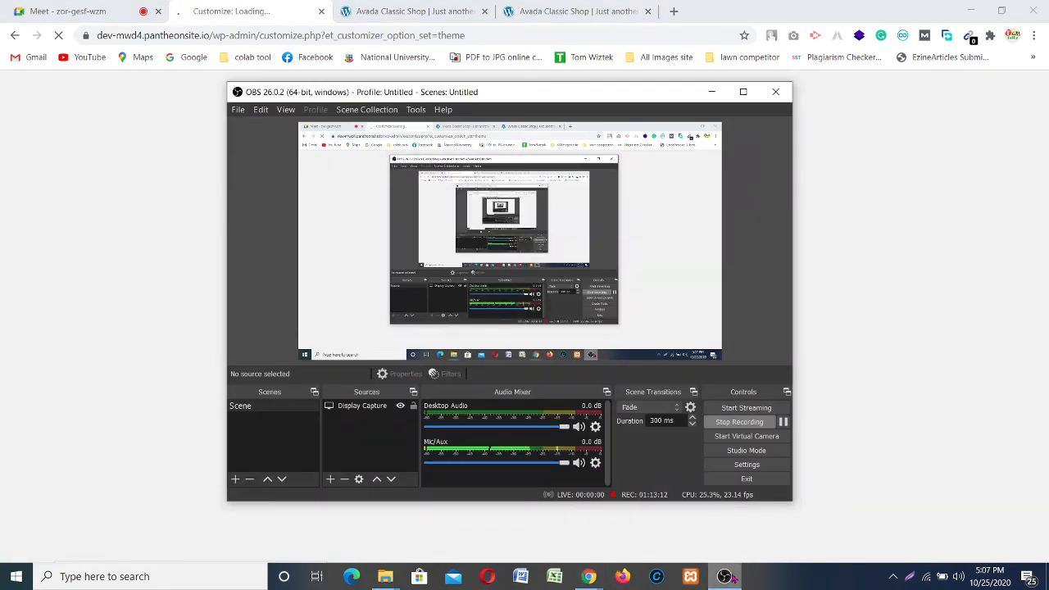
left_click(726, 576)
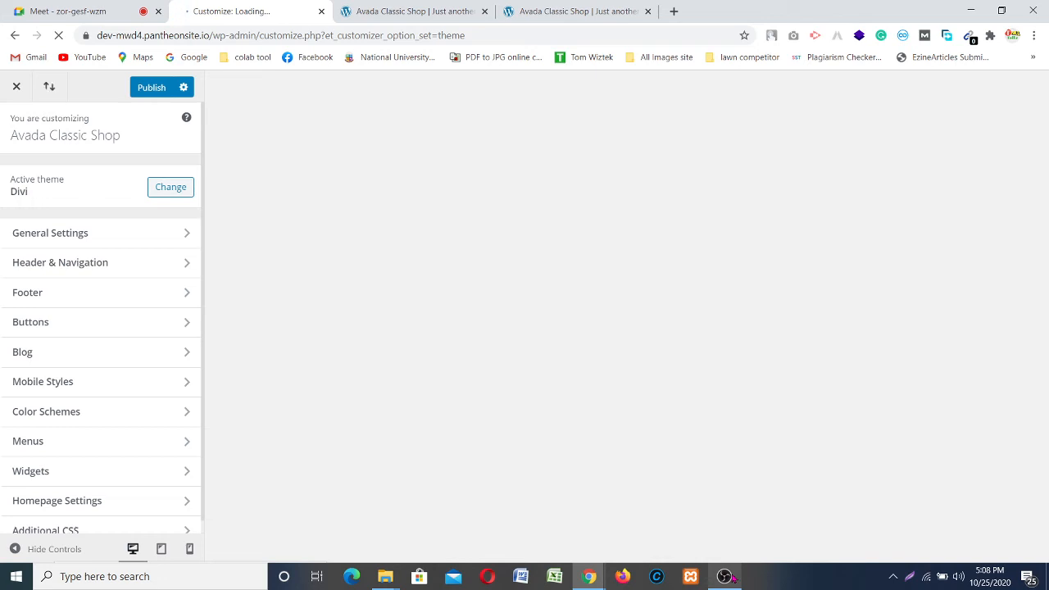
Step: Pause the OBS screen recording, minimize OBS, and return to the Customizer
left_click(725, 576)
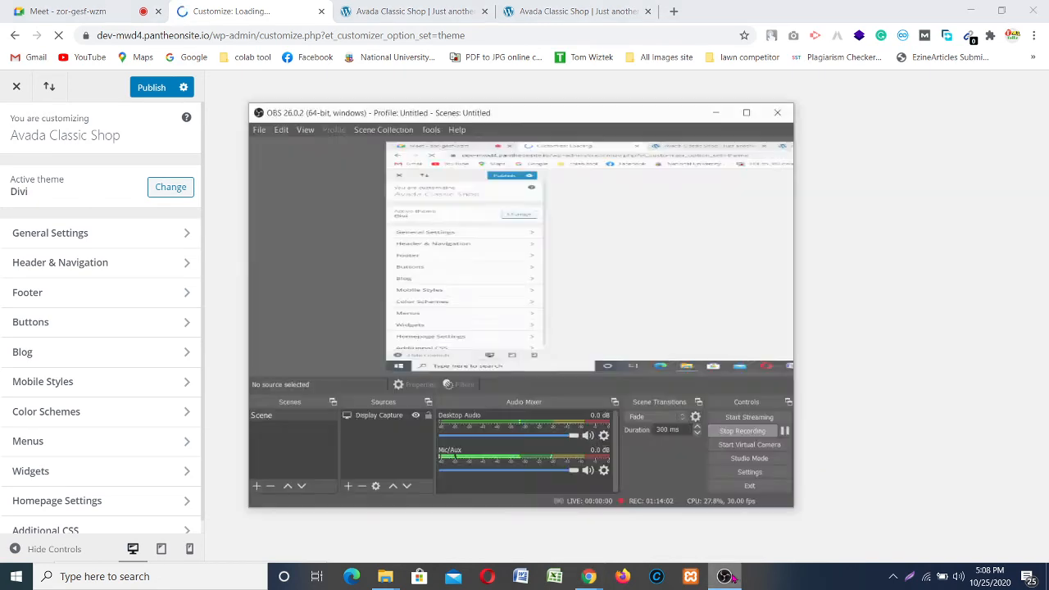
left_click(784, 422)
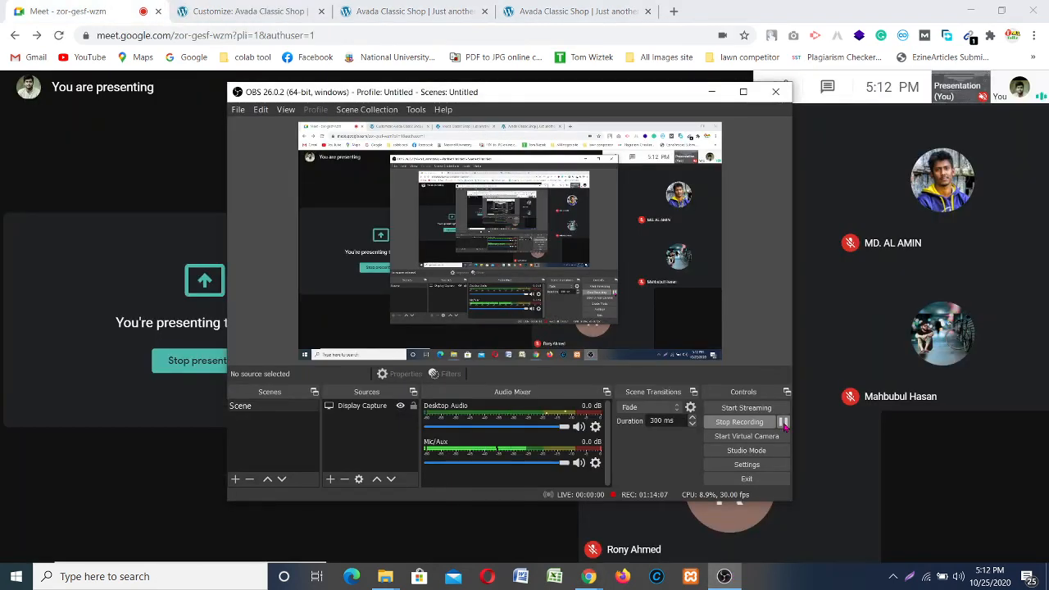
left_click(711, 97)
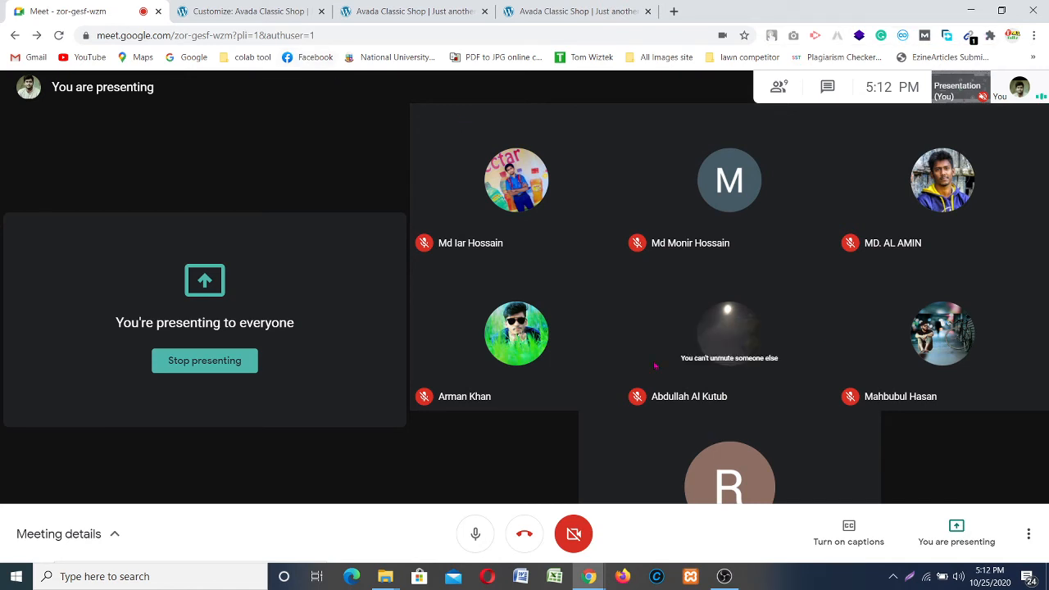
left_click(237, 13)
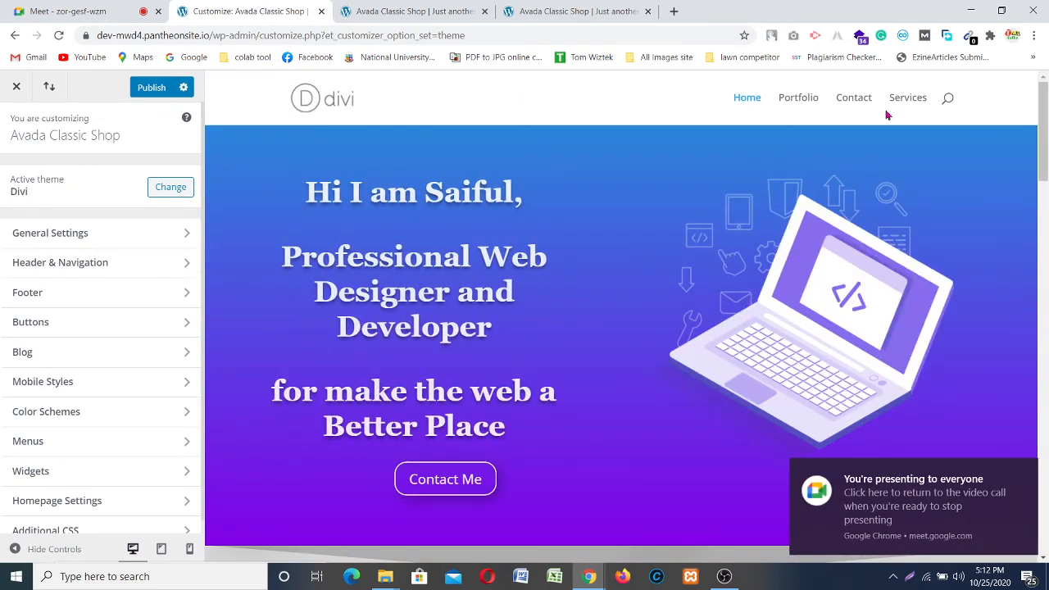
Step: In Header Format, preview the Centered and Centered Inline Logo header styles
left_click(1023, 472)
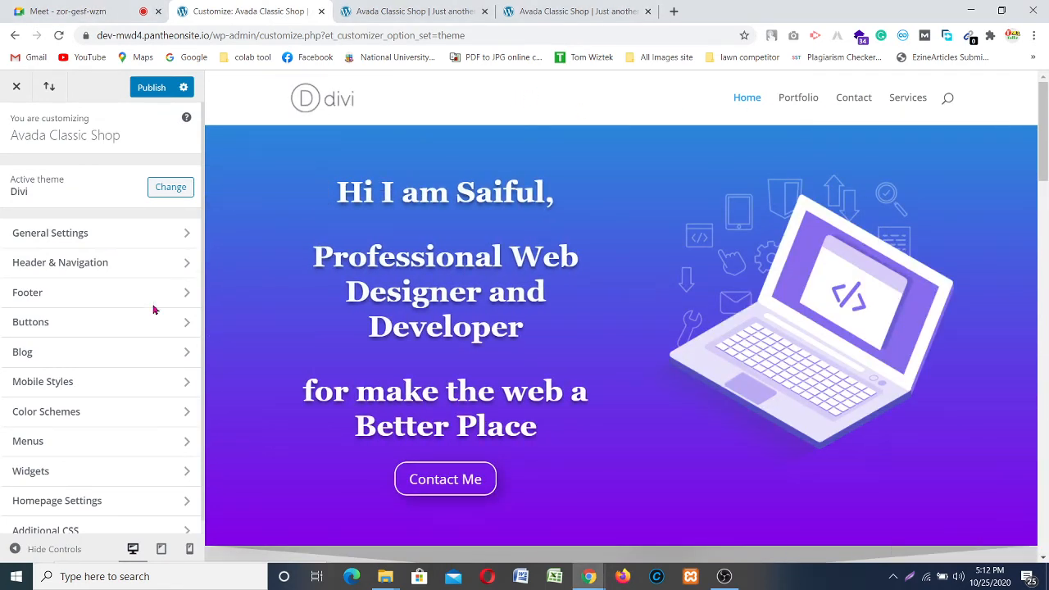
left_click(139, 267)
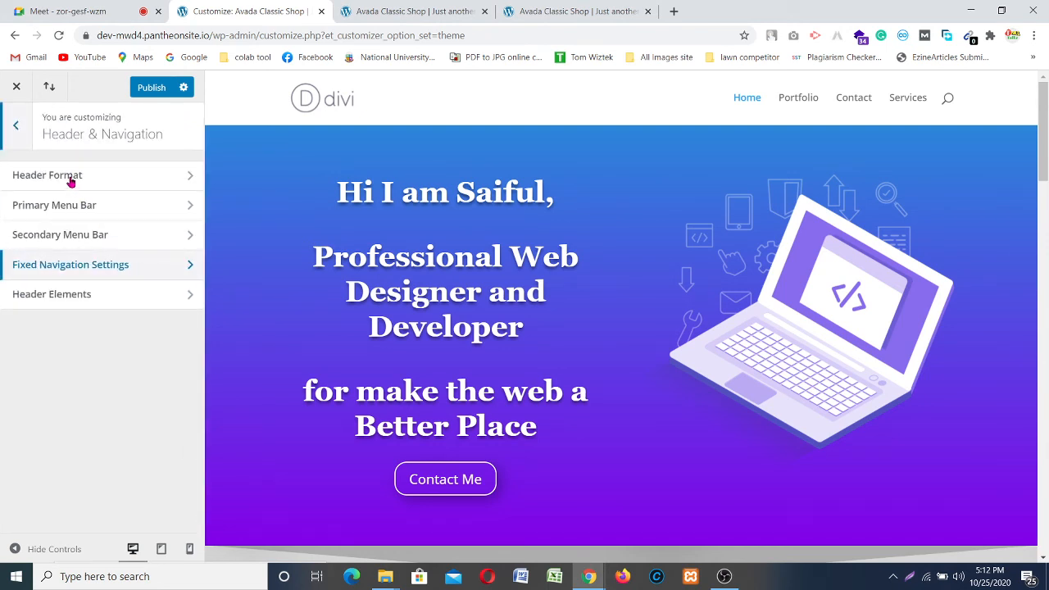
left_click(141, 180)
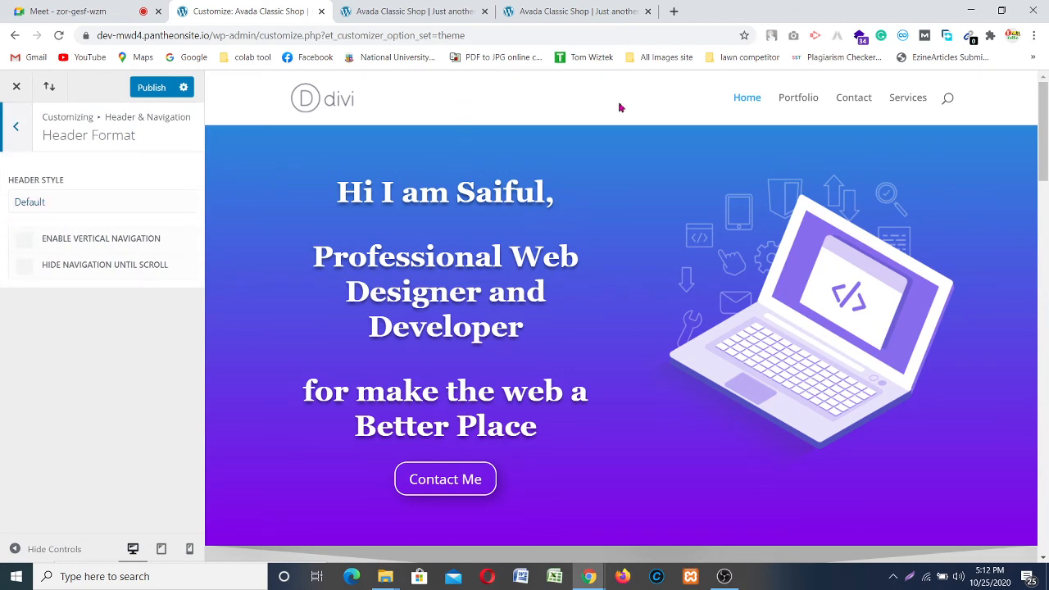
left_click(54, 203)
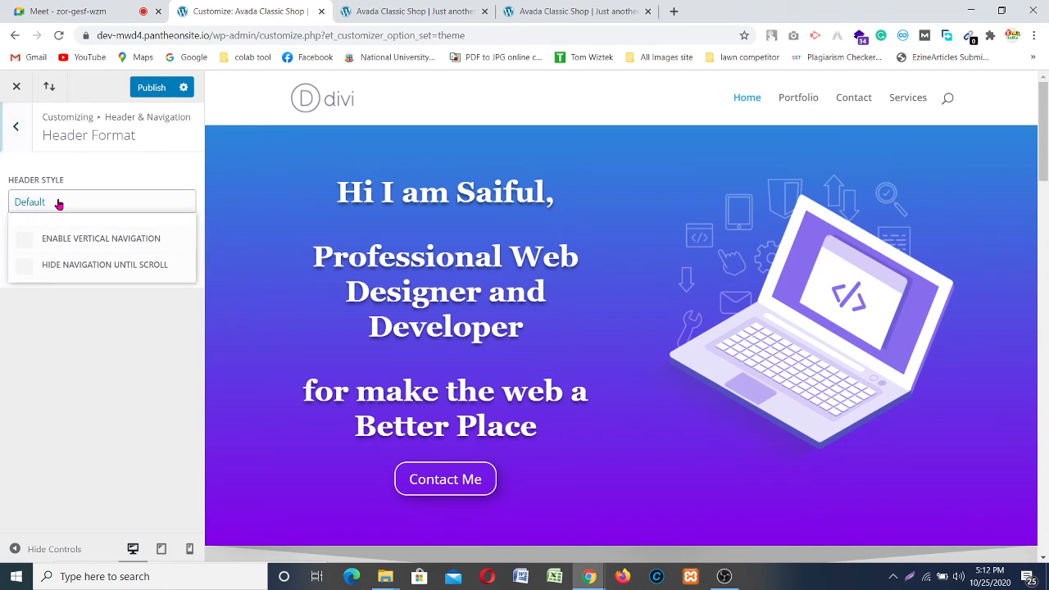
left_click(33, 234)
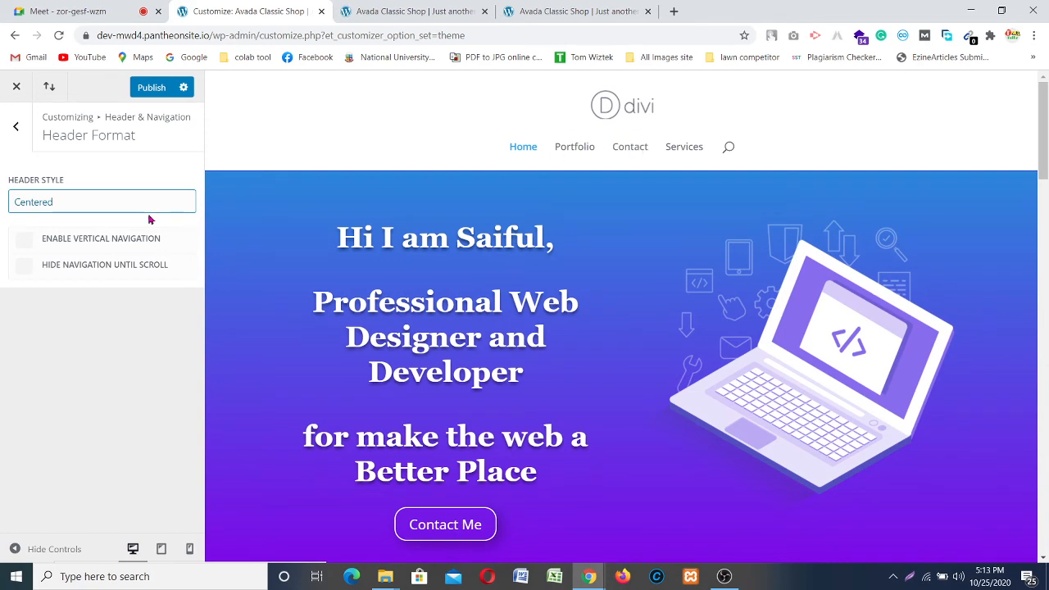
left_click(87, 202)
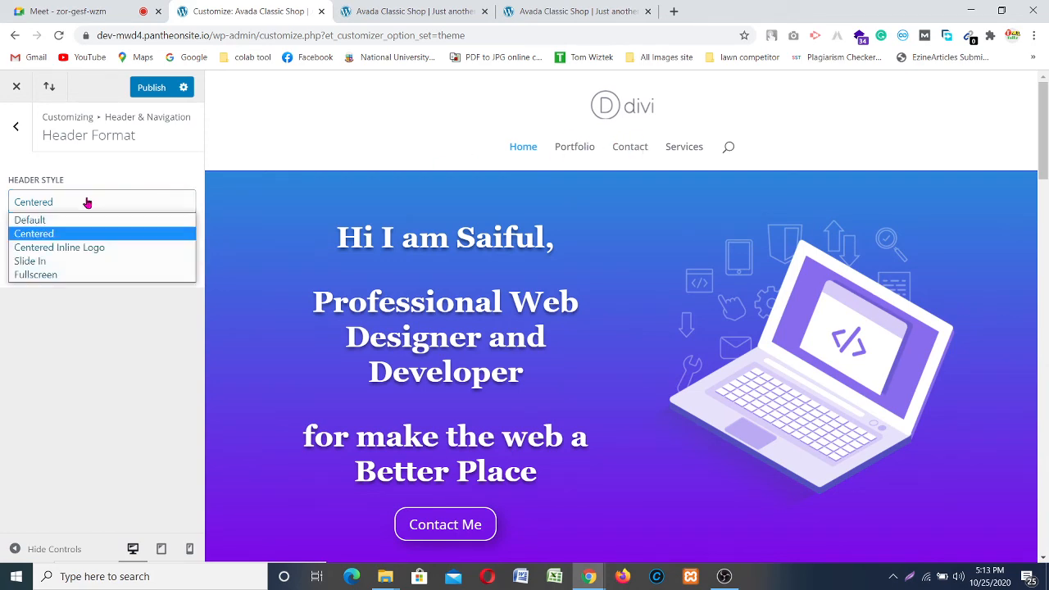
left_click(83, 249)
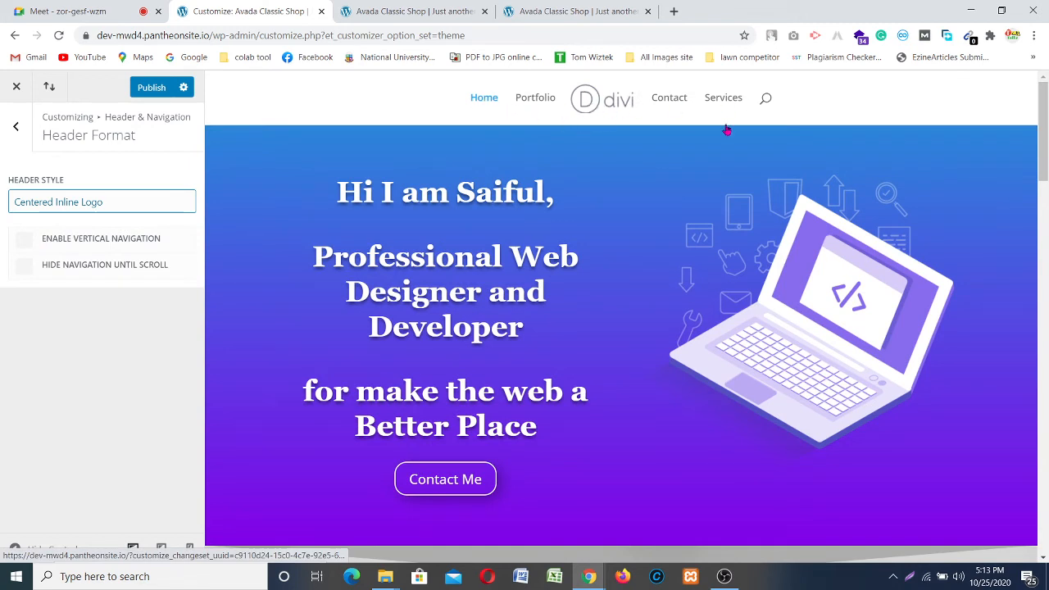
Step: Preview the Slide In and Fullscreen header menus, then set Header Style back to Default
left_click(123, 209)
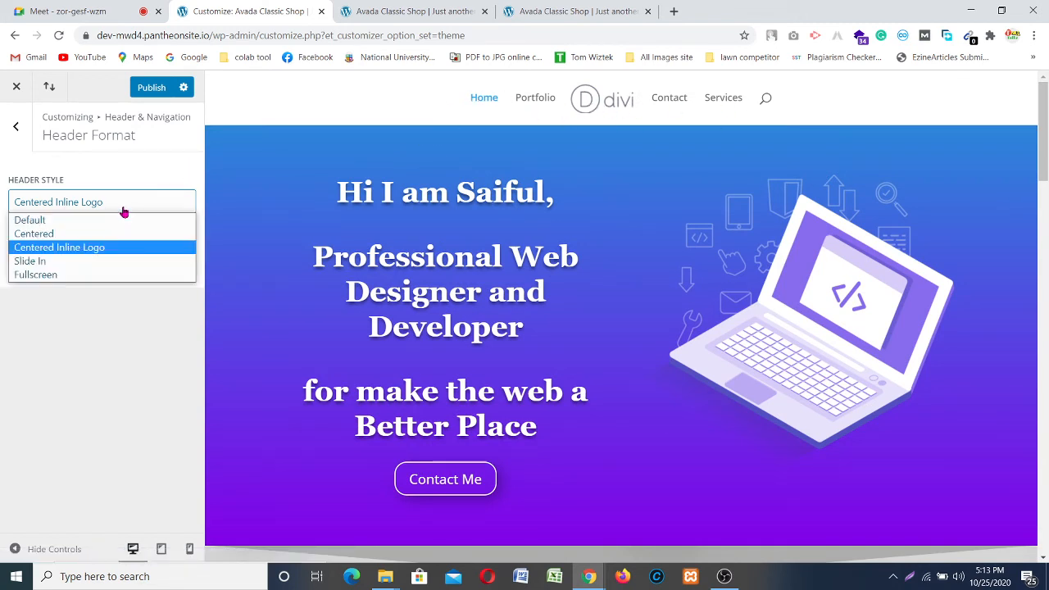
left_click(80, 261)
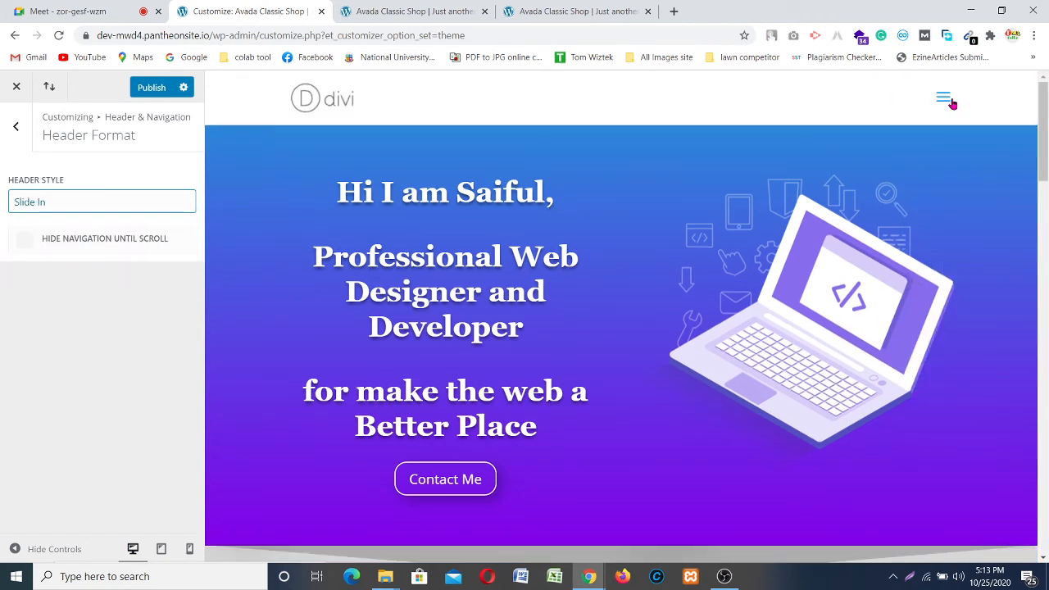
left_click(947, 100)
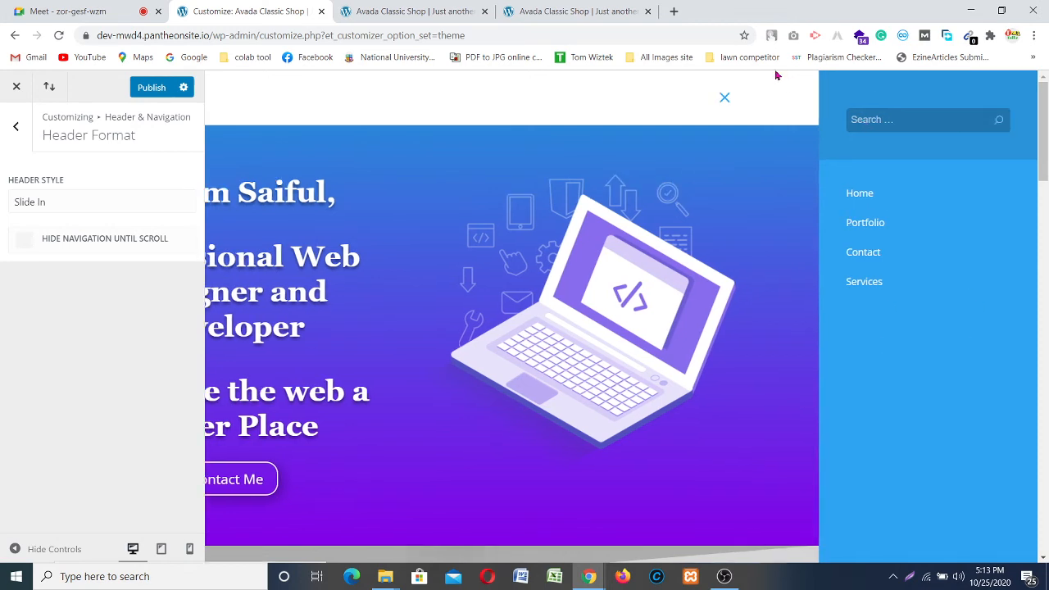
left_click(724, 97)
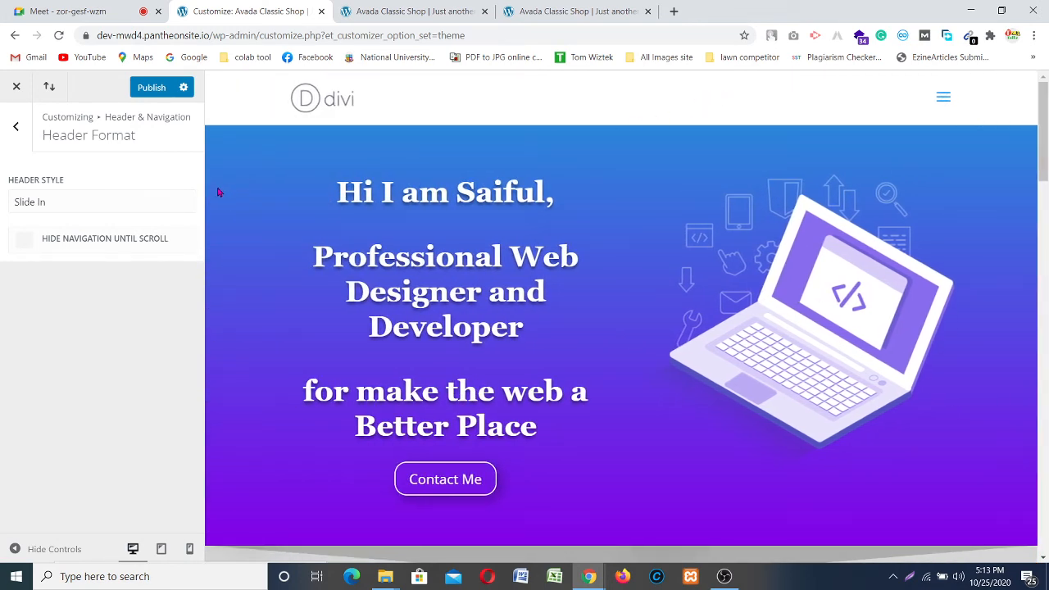
left_click(91, 210)
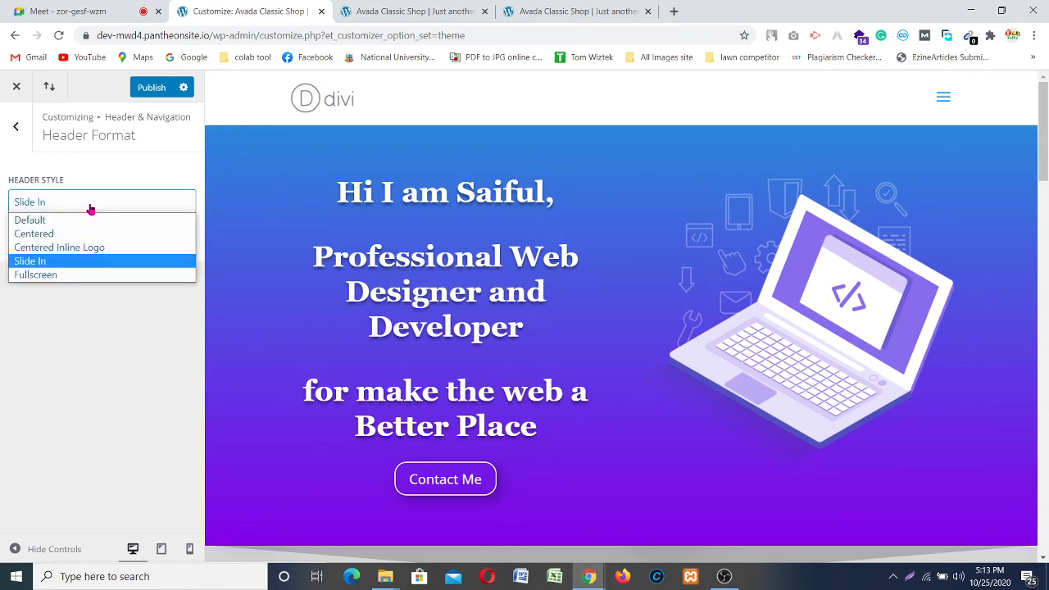
left_click(57, 274)
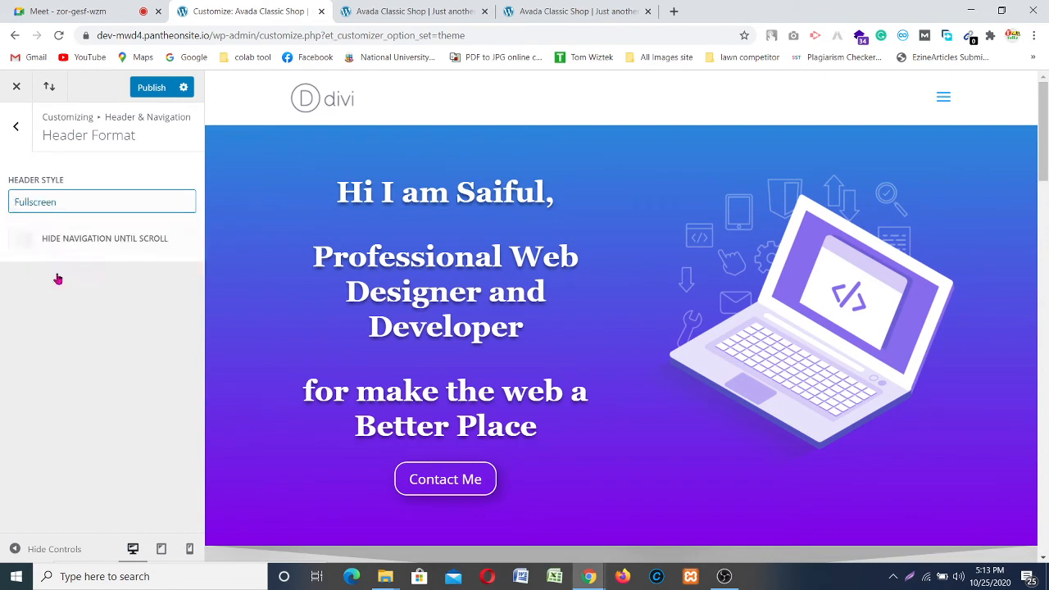
left_click(942, 99)
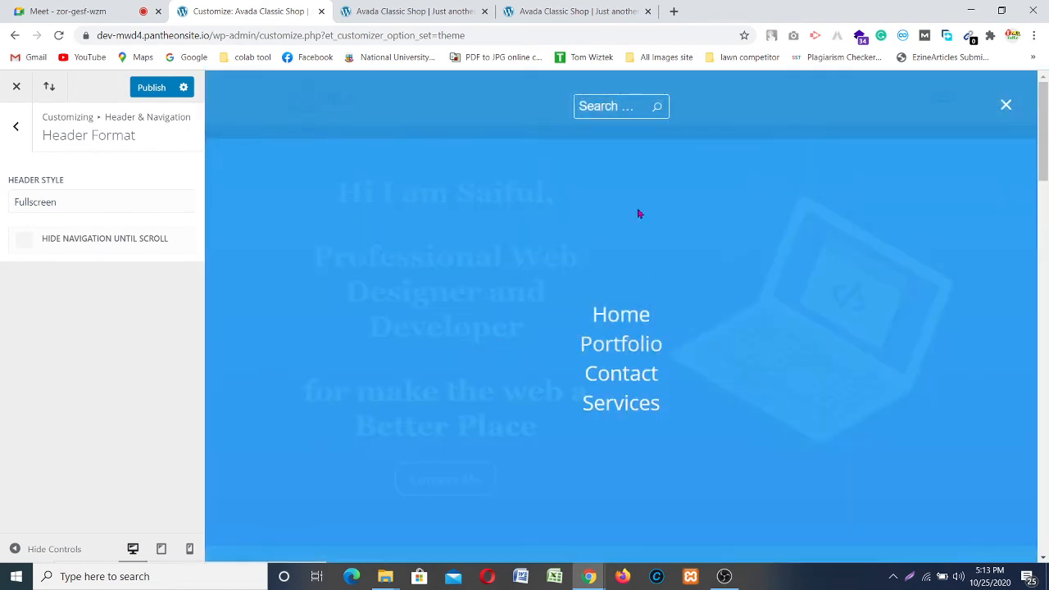
left_click(1005, 106)
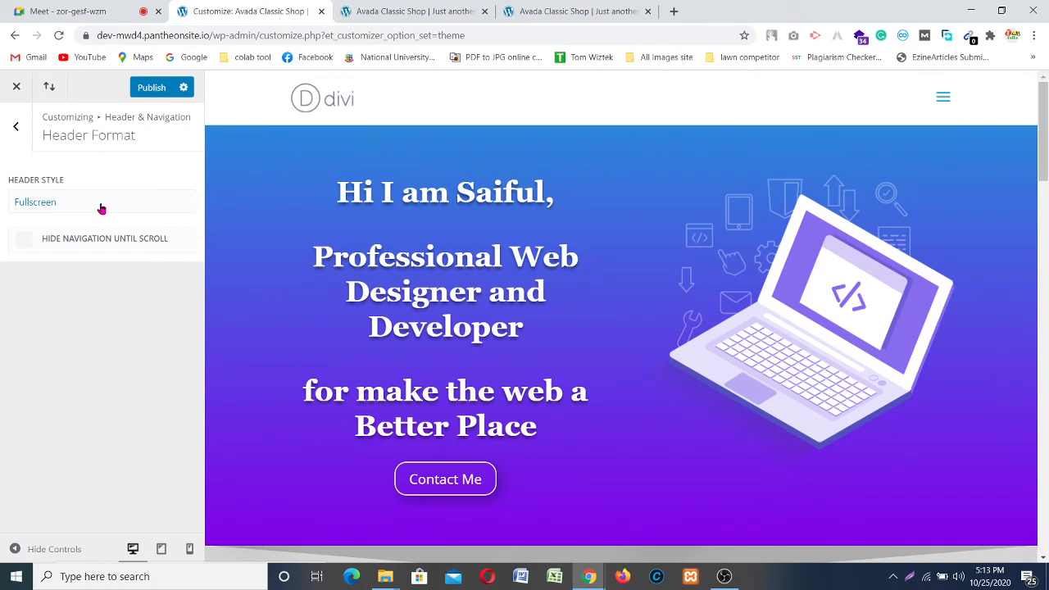
left_click(54, 212)
left_click(56, 222)
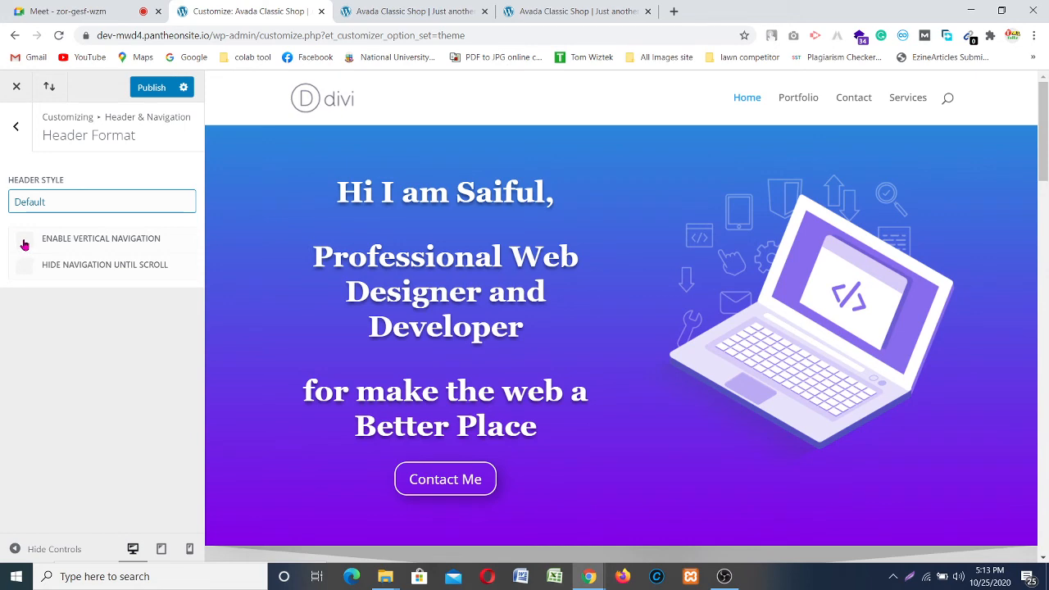
left_click(24, 239)
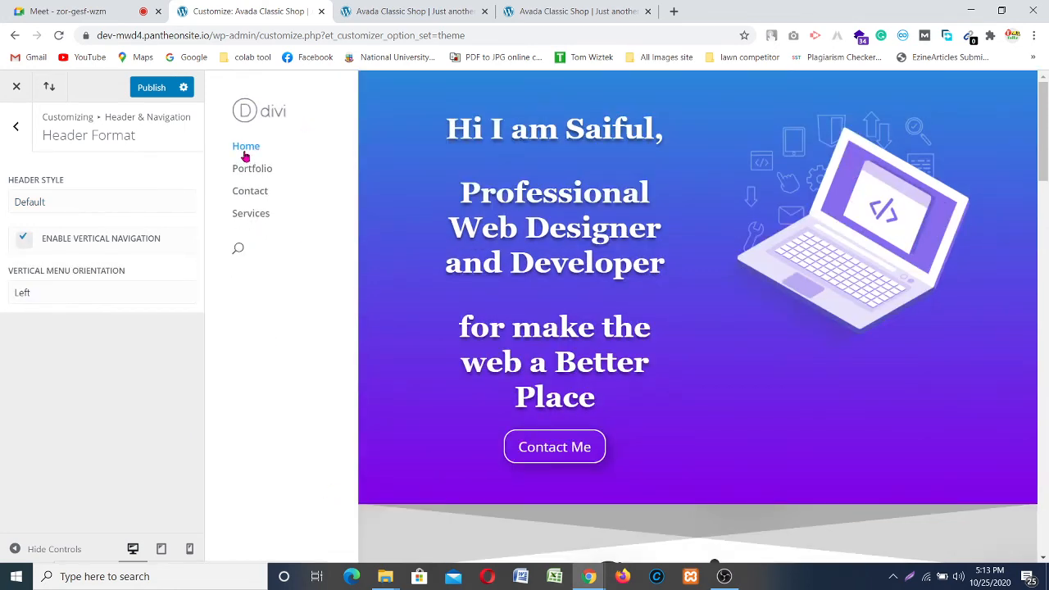
left_click(56, 295)
left_click(77, 310)
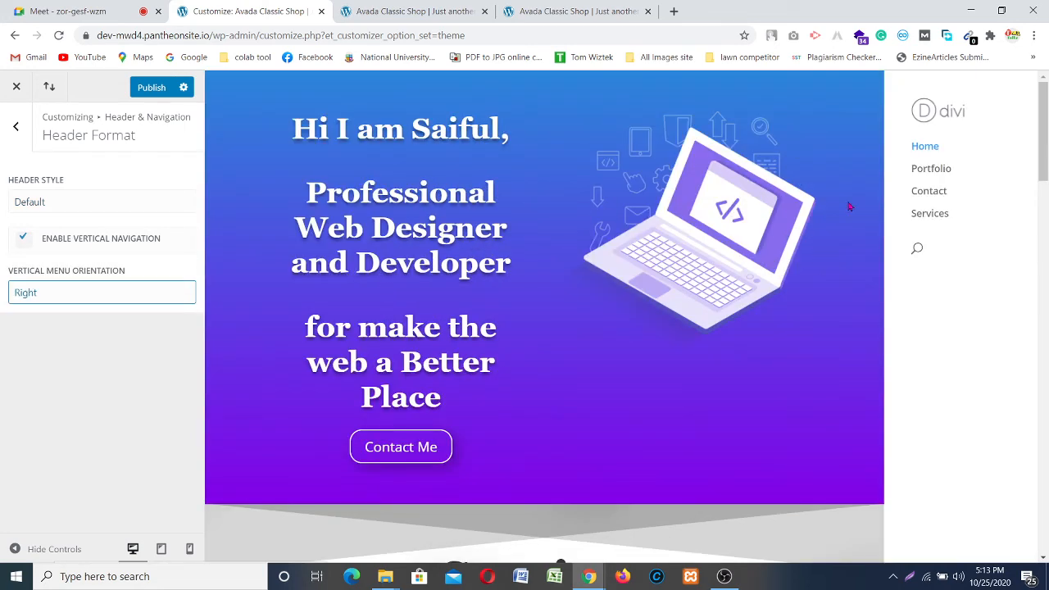
left_click(114, 301)
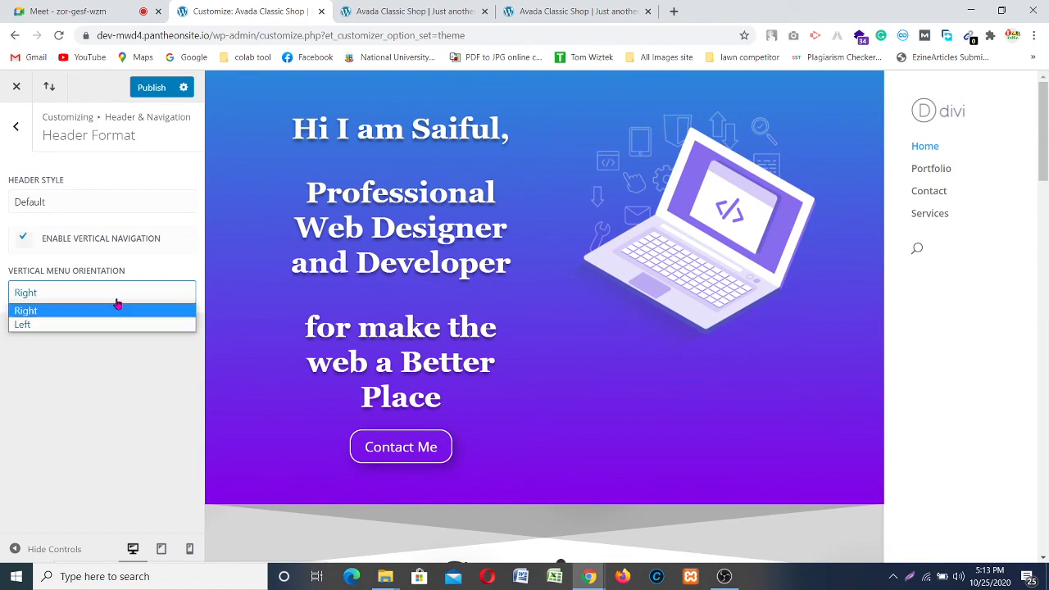
left_click(65, 324)
scroll(476, 202, "down", 8)
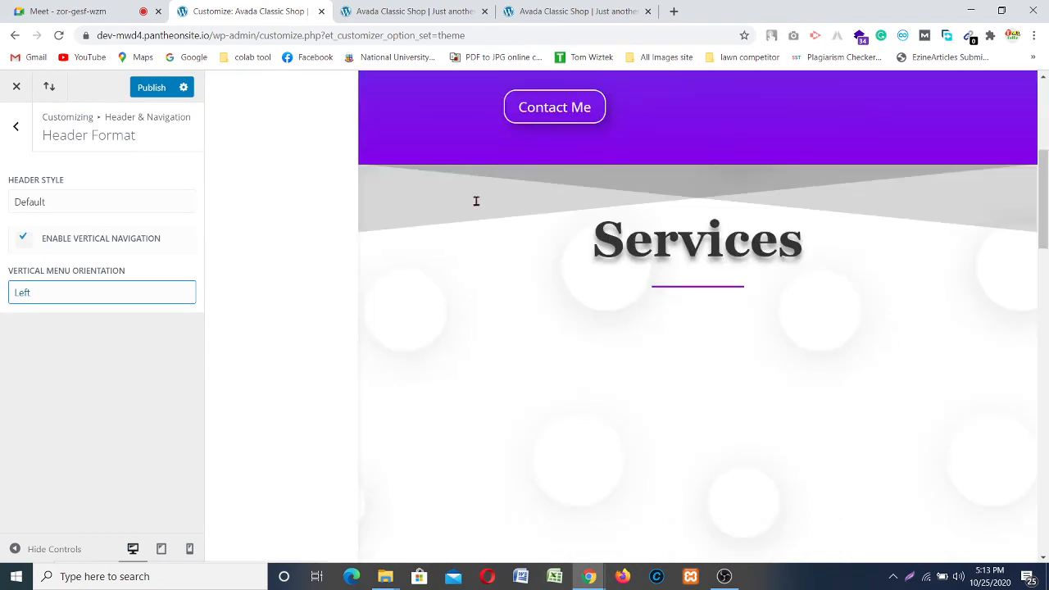
scroll(478, 208, "up", 8)
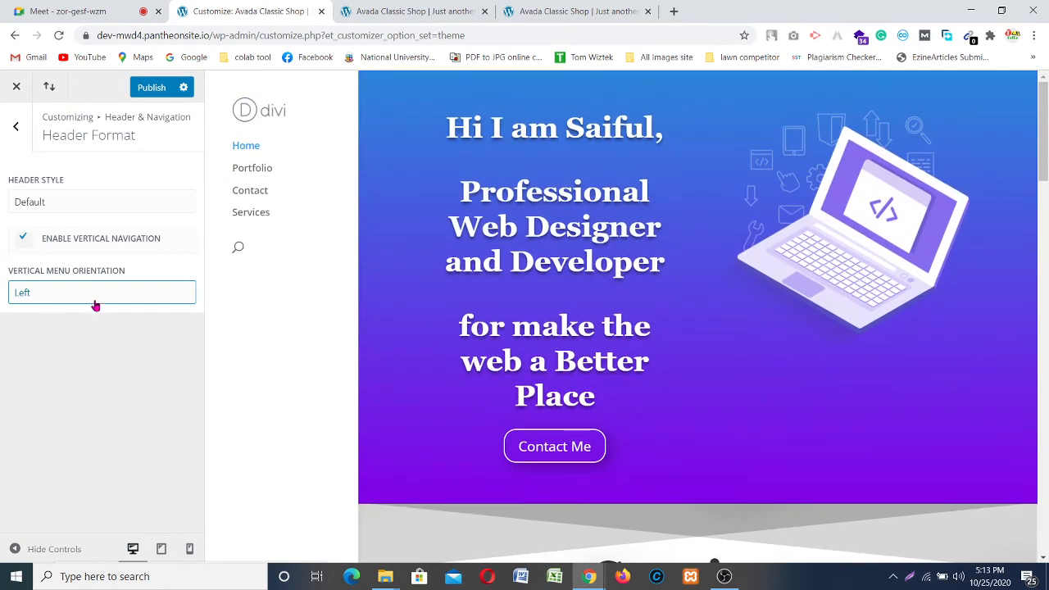
left_click(27, 239)
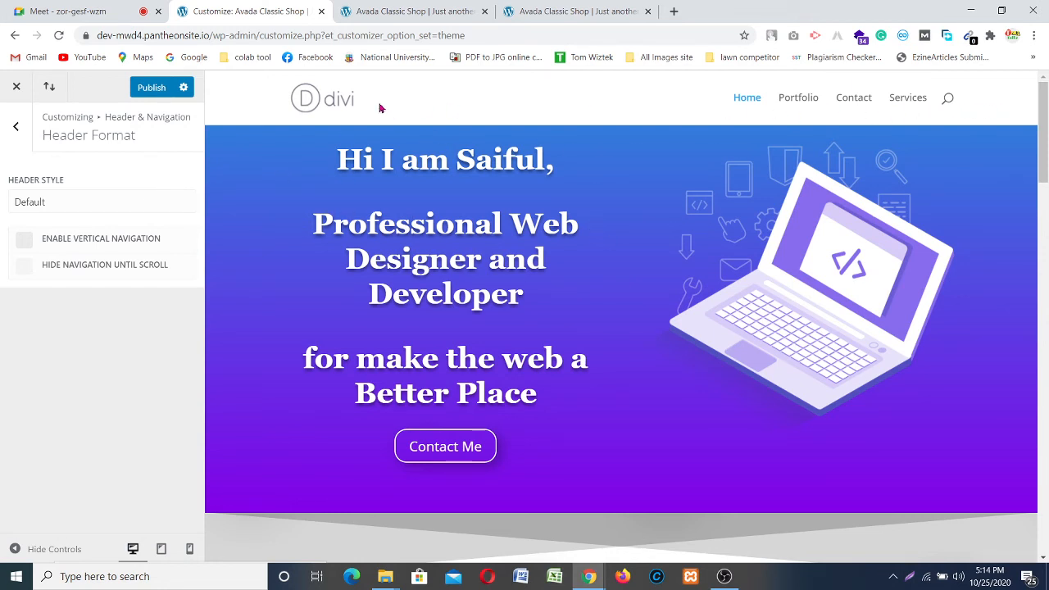
Step: Open Primary Menu Bar settings and scroll down to its font and text colour options
left_click(17, 127)
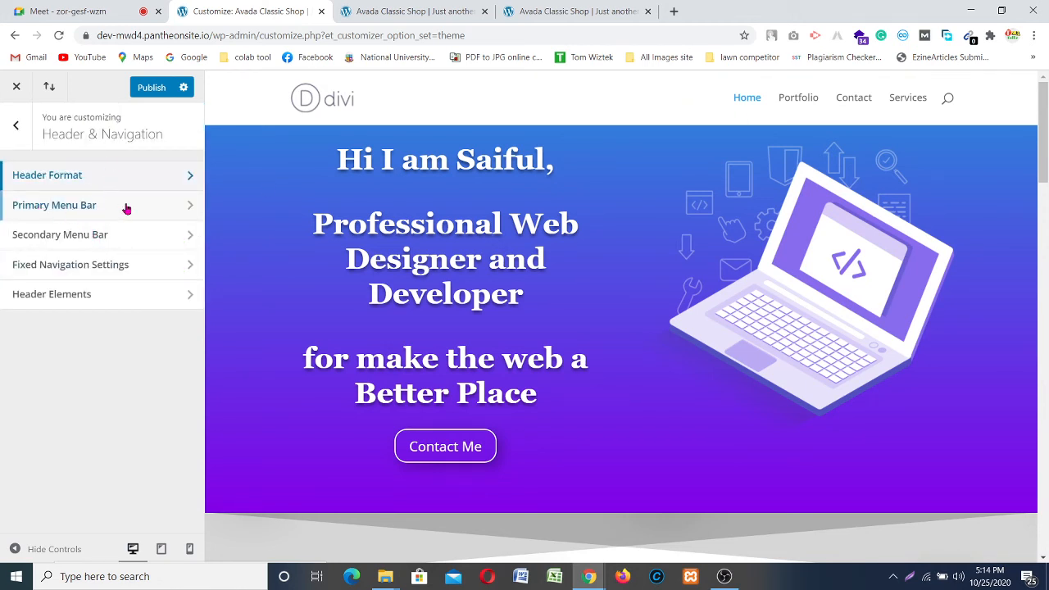
left_click(70, 208)
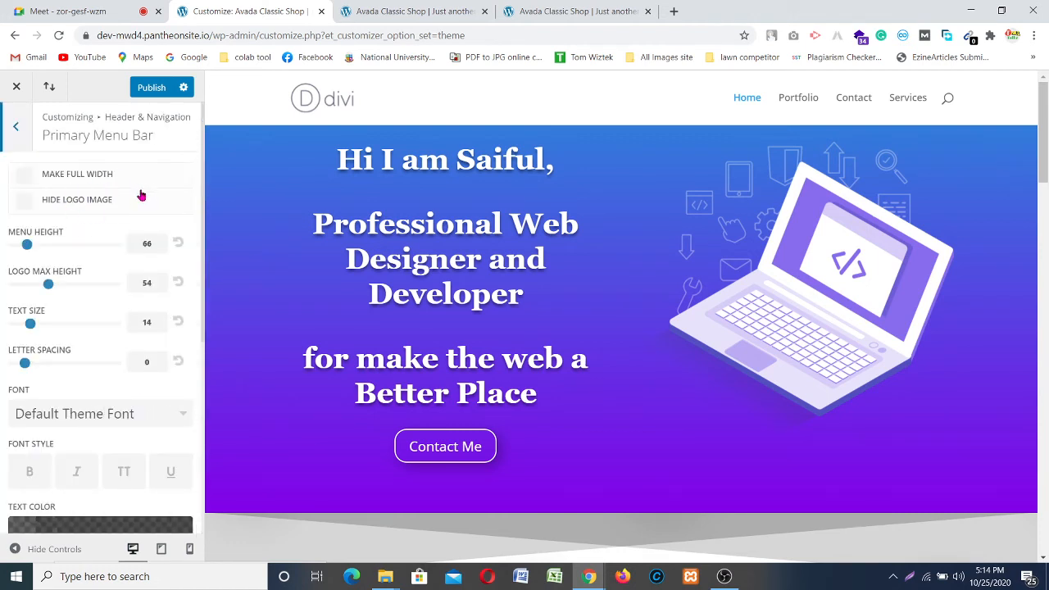
left_click(23, 200)
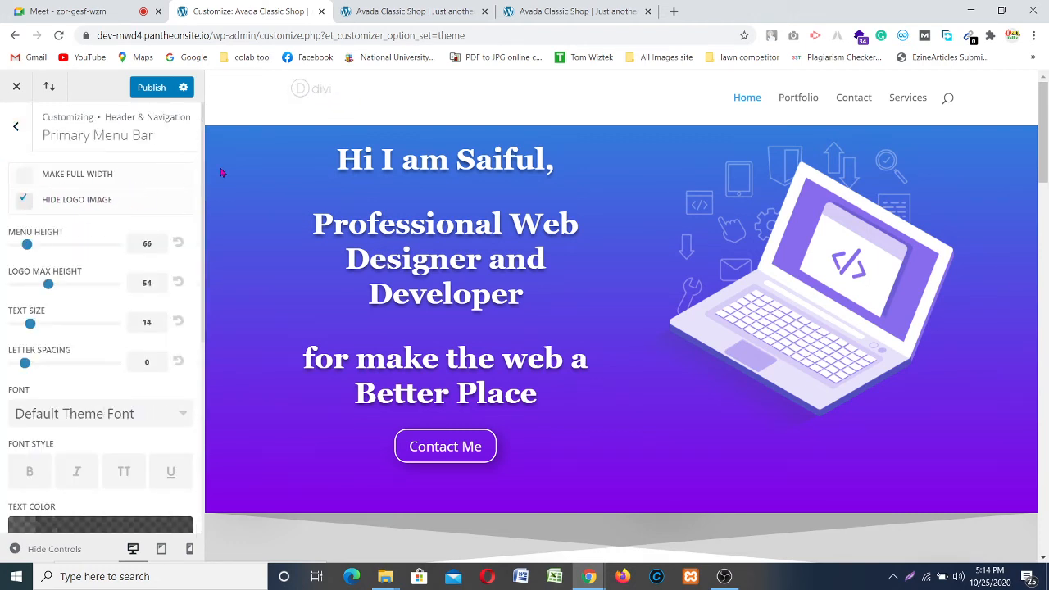
left_click(25, 205)
scroll(6, 287, "down", 1)
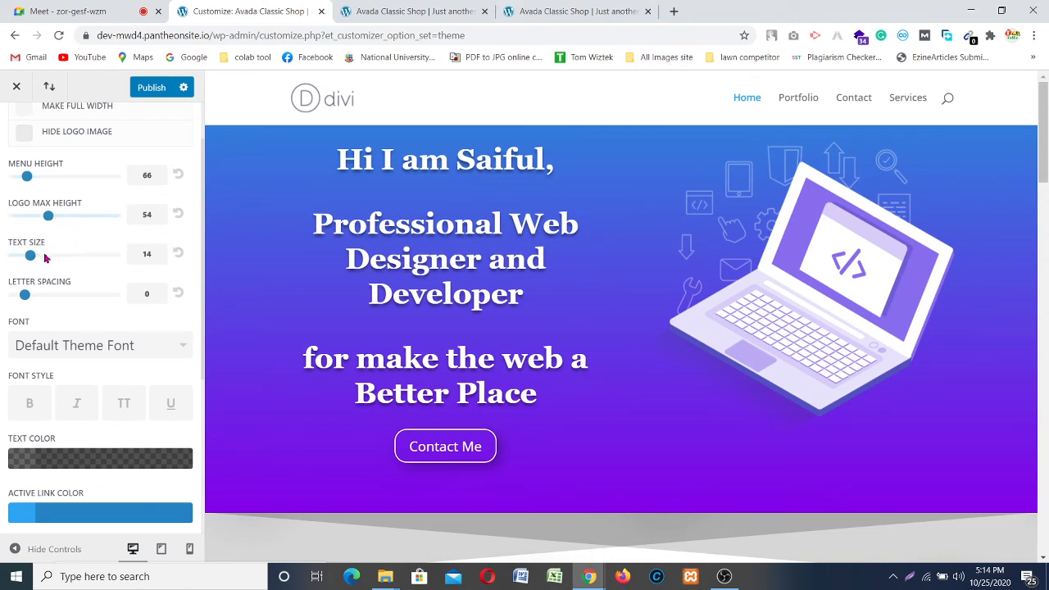
scroll(74, 328, "down", 3)
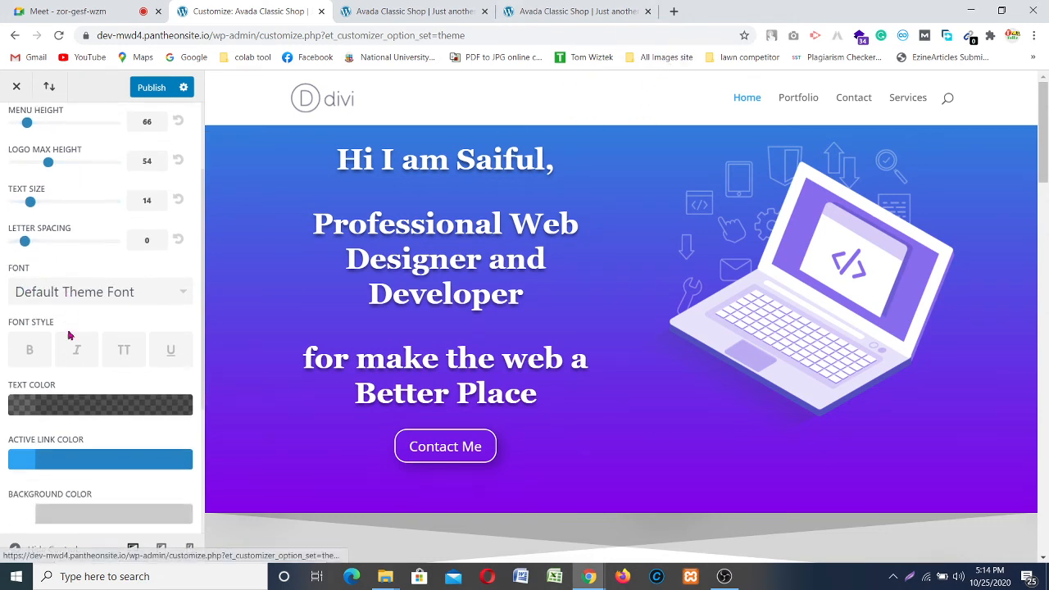
scroll(11, 344, "down", 3)
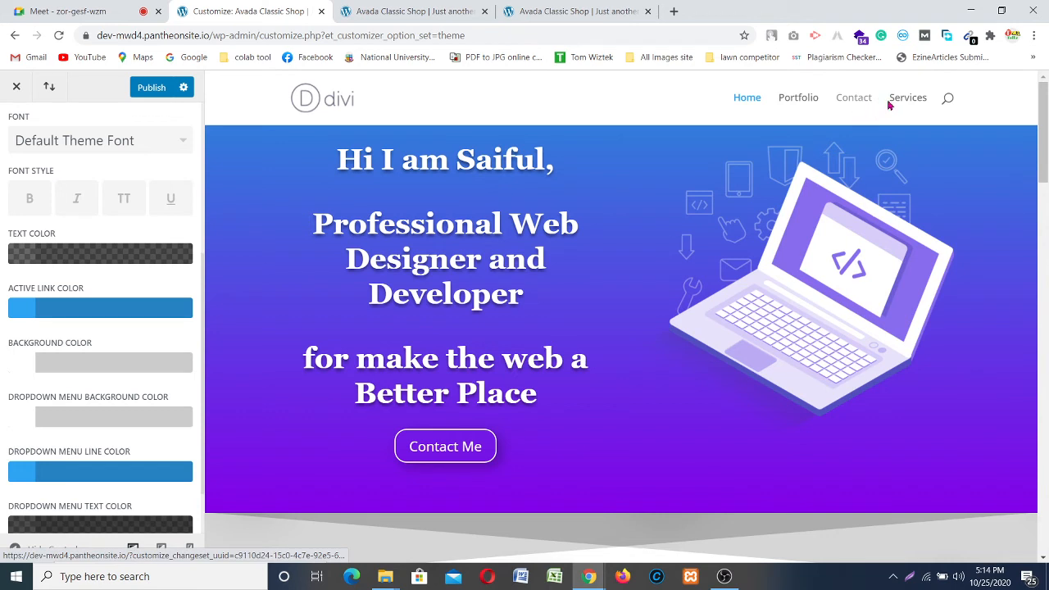
Step: Try purple menu text, revert it, and drag the menu bar background opacity to zero
left_click(39, 257)
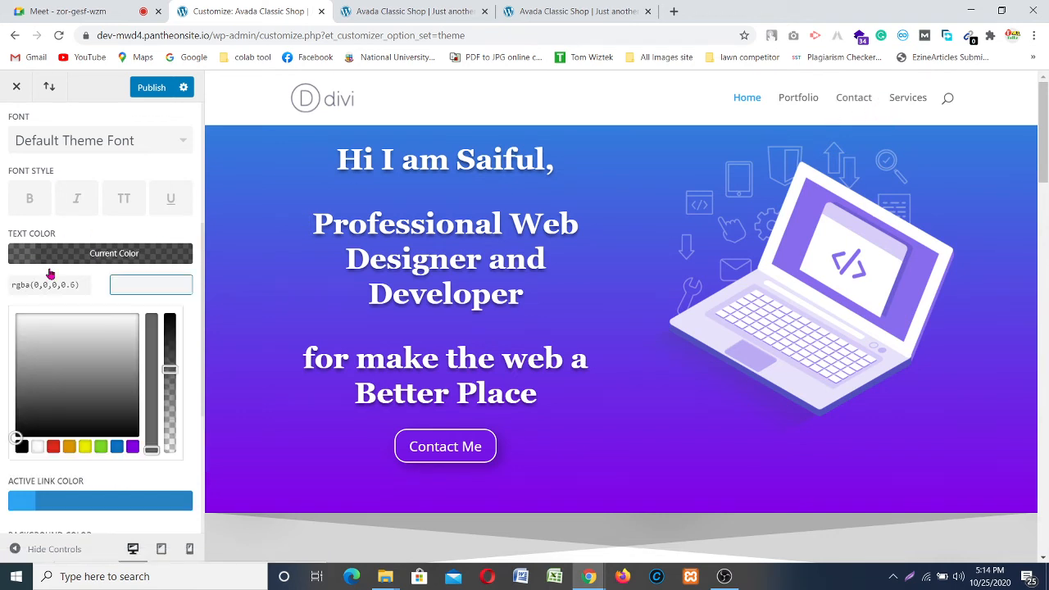
left_click(132, 446)
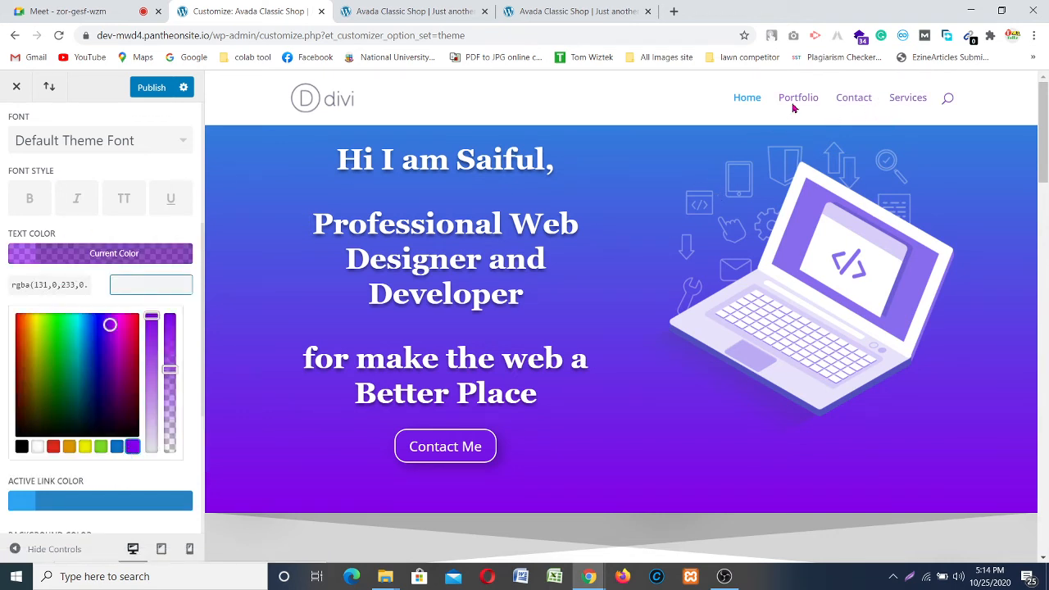
left_click(21, 445)
scroll(50, 331, "down", 2)
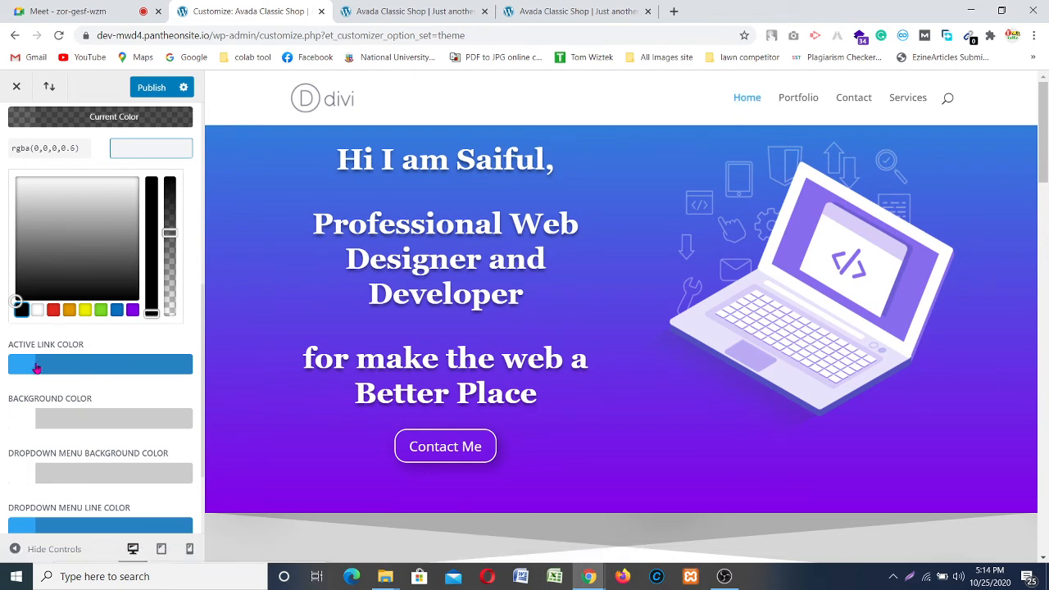
scroll(49, 393, "down", 1)
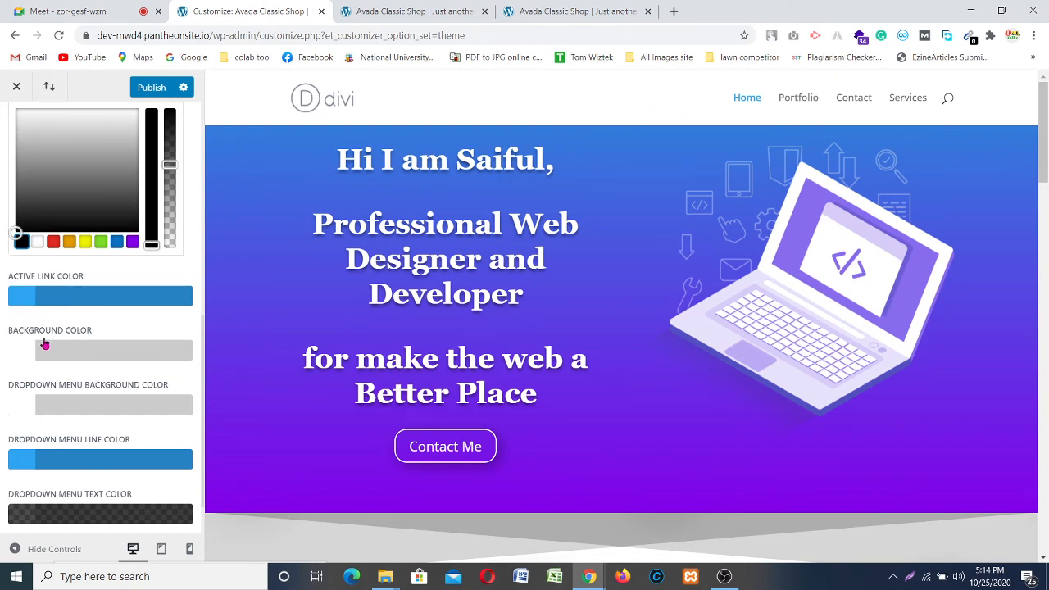
left_click(20, 349)
scroll(174, 334, "down", 2)
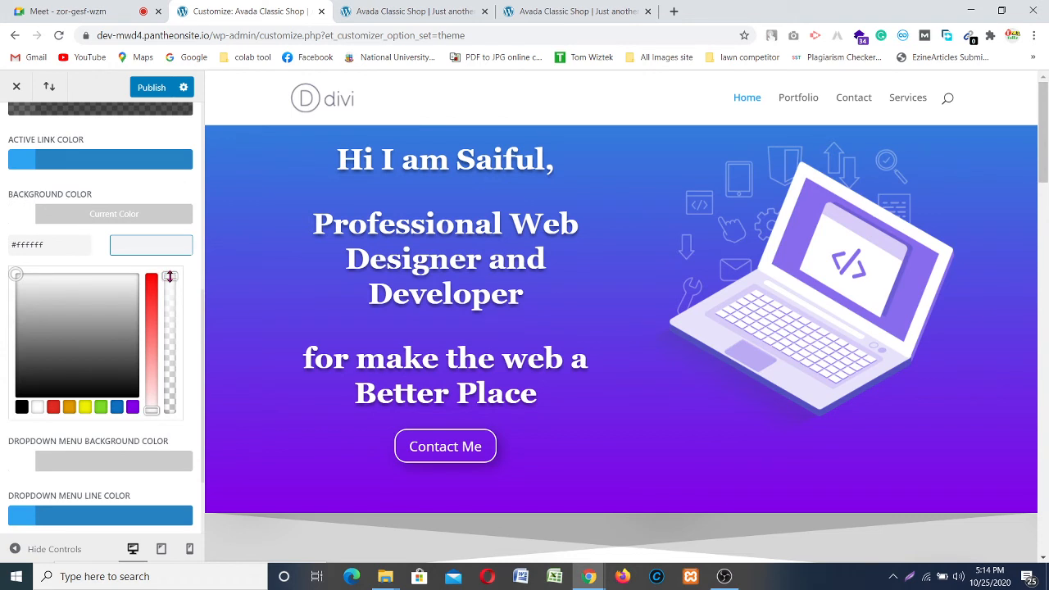
left_click_drag(170, 276, 169, 411)
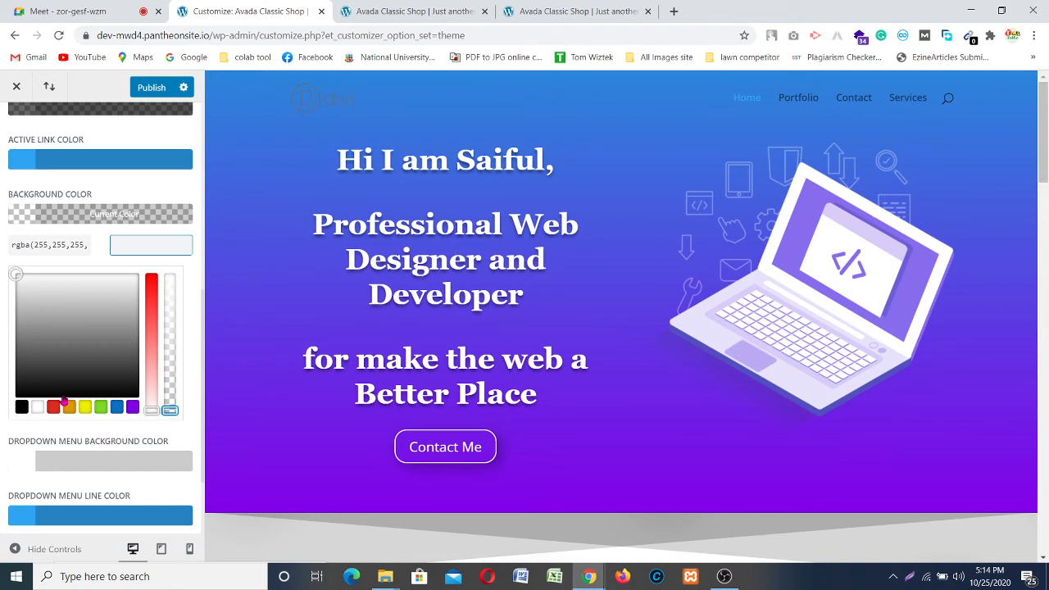
Step: Set the primary menu text colour to fully opaque white #ffffff
scroll(72, 238, "up", 3)
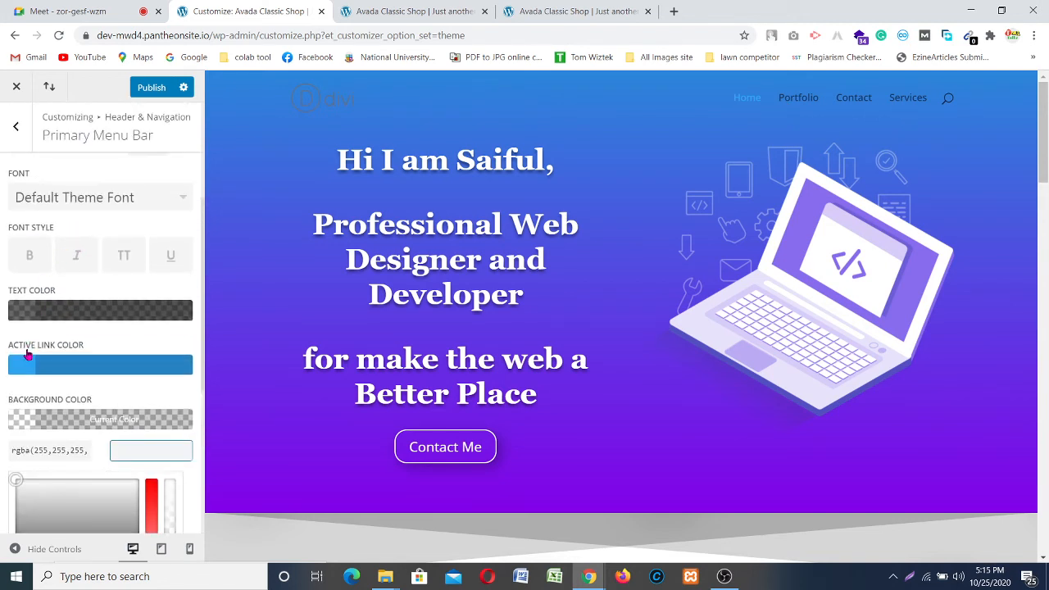
left_click(39, 308)
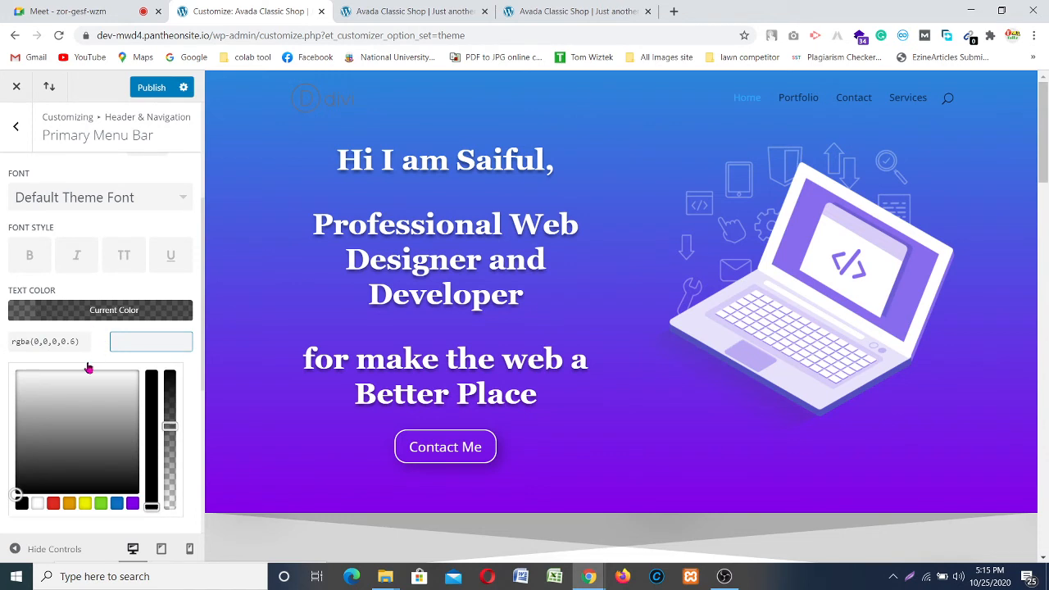
left_click(36, 503)
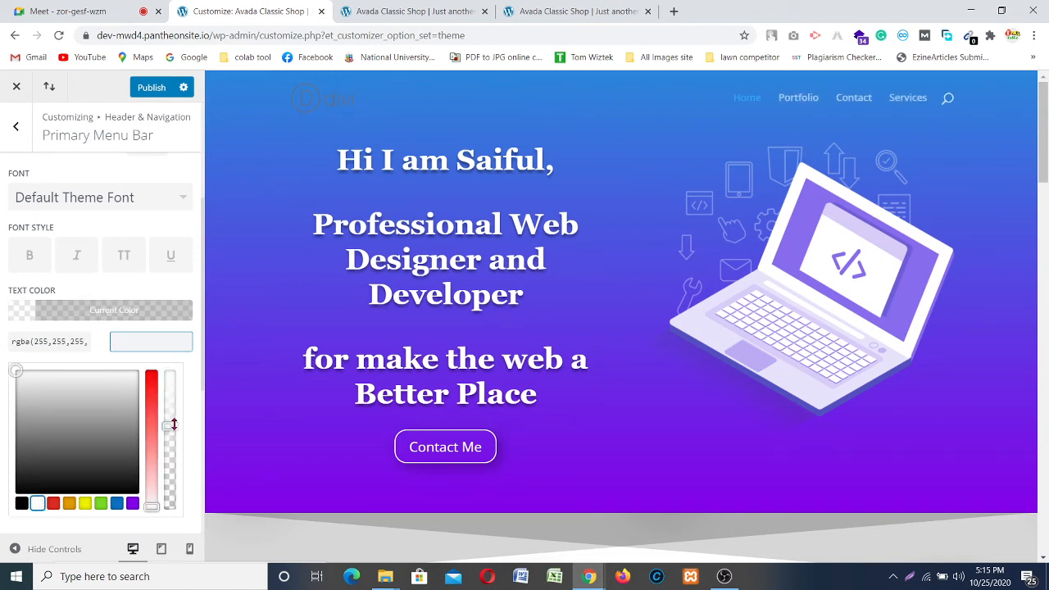
left_click_drag(170, 426, 171, 373)
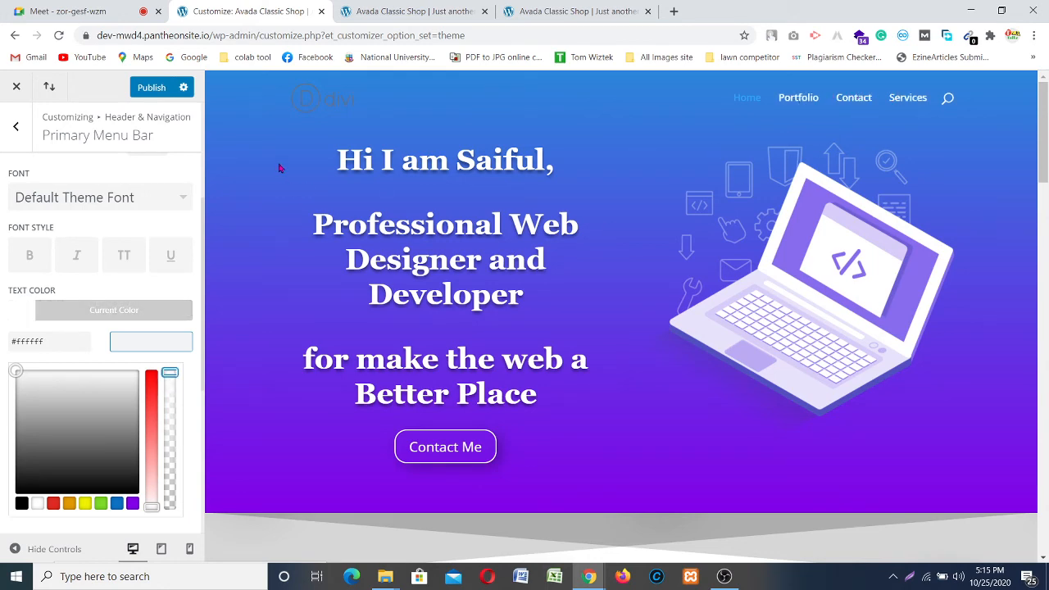
Step: Scroll the homepage preview to check the transparent white-text header, then return to Header & Navigation
scroll(91, 312, "down", 2)
scroll(793, 145, "down", 3)
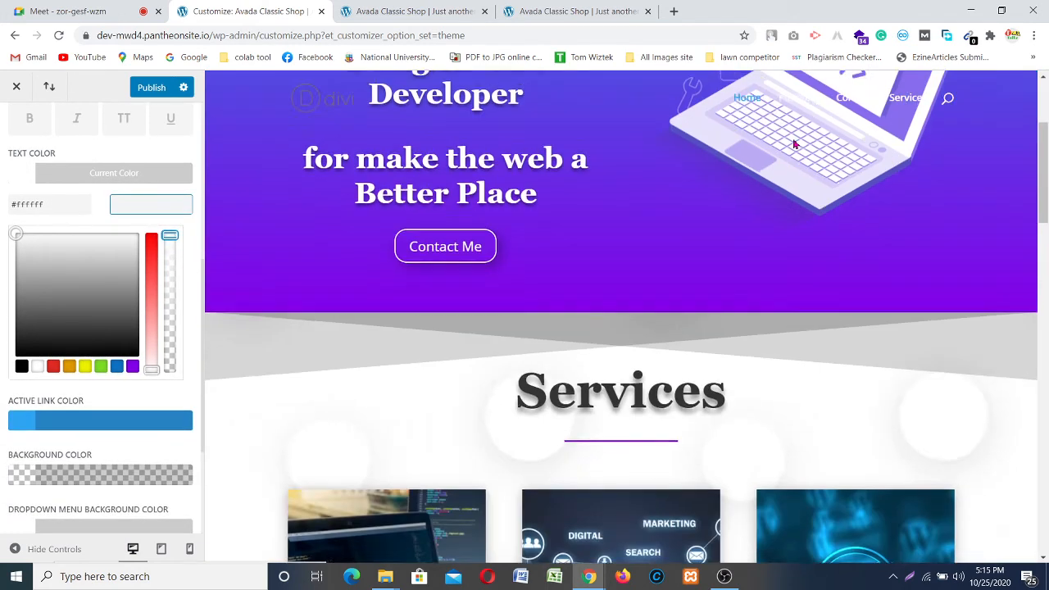
scroll(793, 145, "down", 1)
scroll(786, 164, "up", 3)
scroll(784, 169, "down", 5)
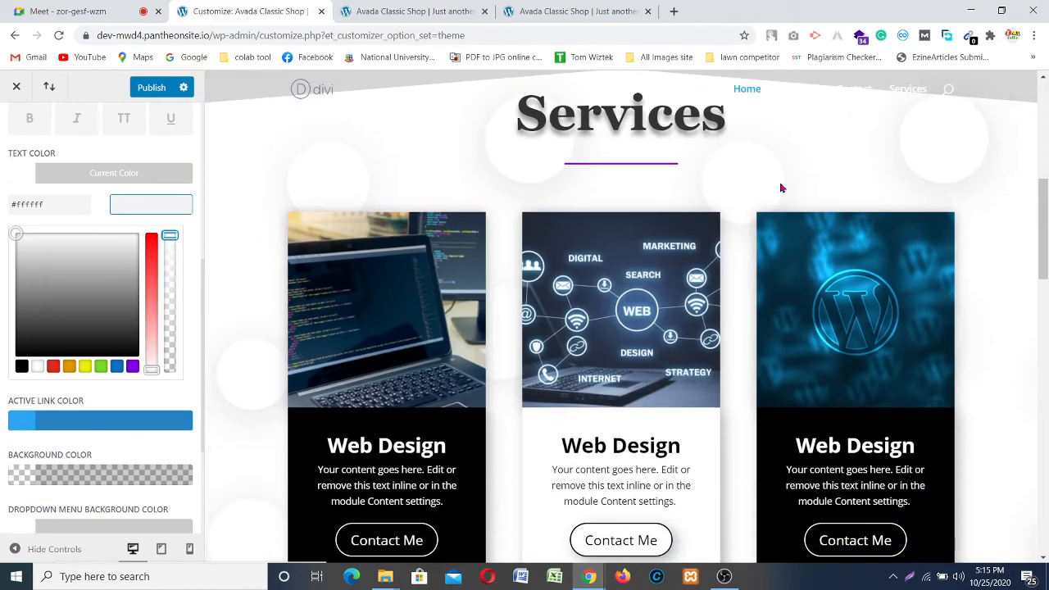
scroll(781, 188, "down", 7)
scroll(787, 205, "down", 8)
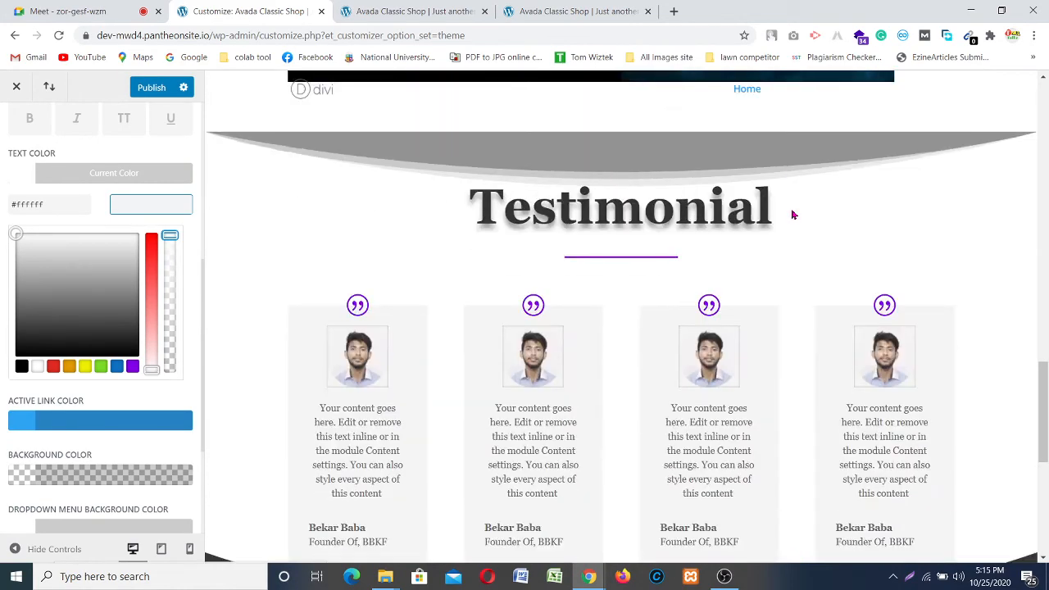
scroll(792, 216, "up", 12)
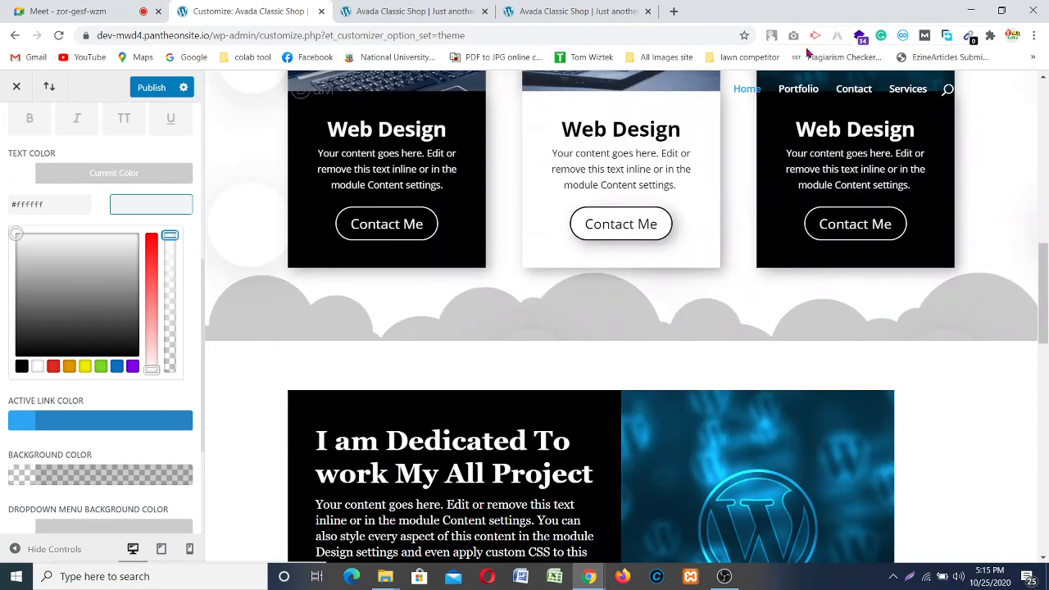
scroll(710, 234, "up", 6)
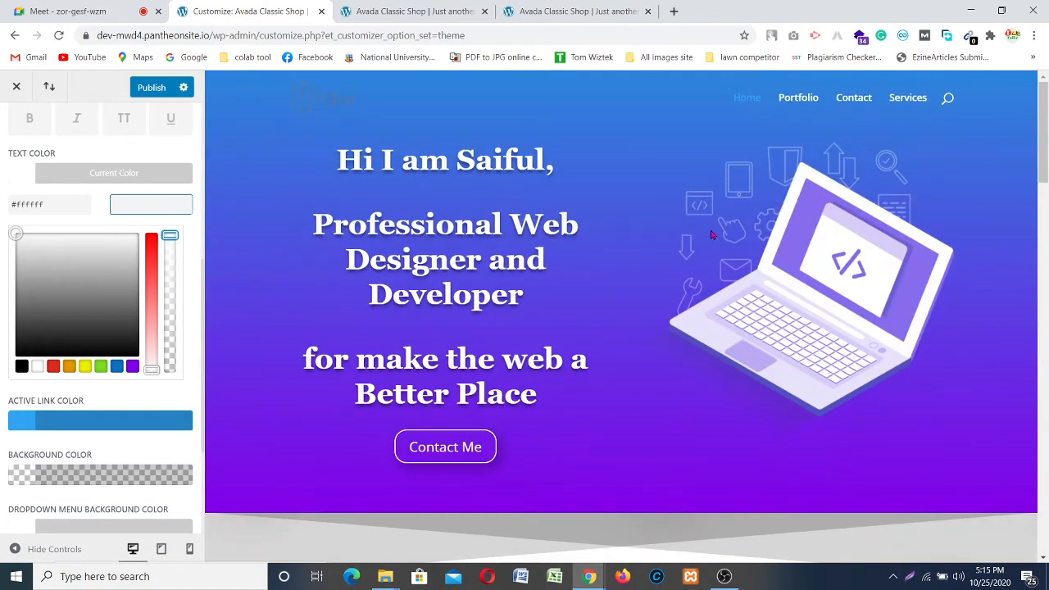
scroll(713, 230, "down", 2)
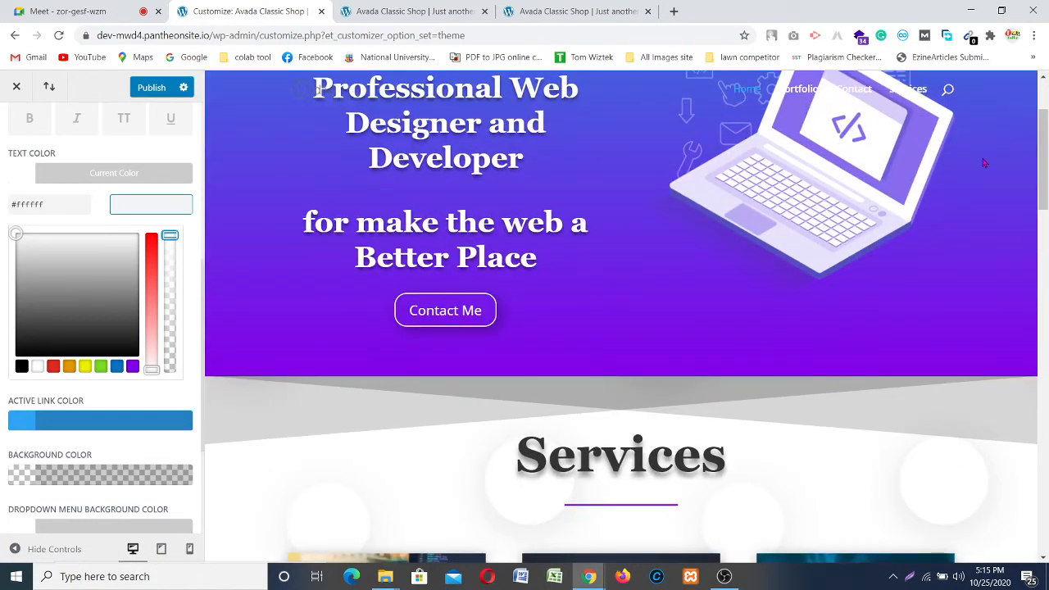
scroll(688, 232, "up", 2)
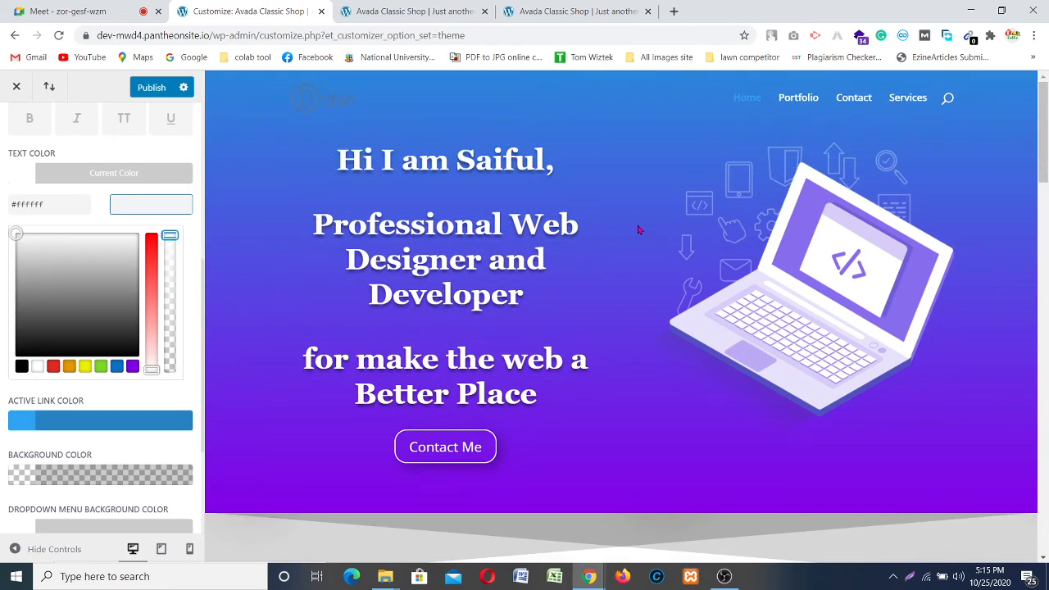
scroll(82, 392, "down", 2)
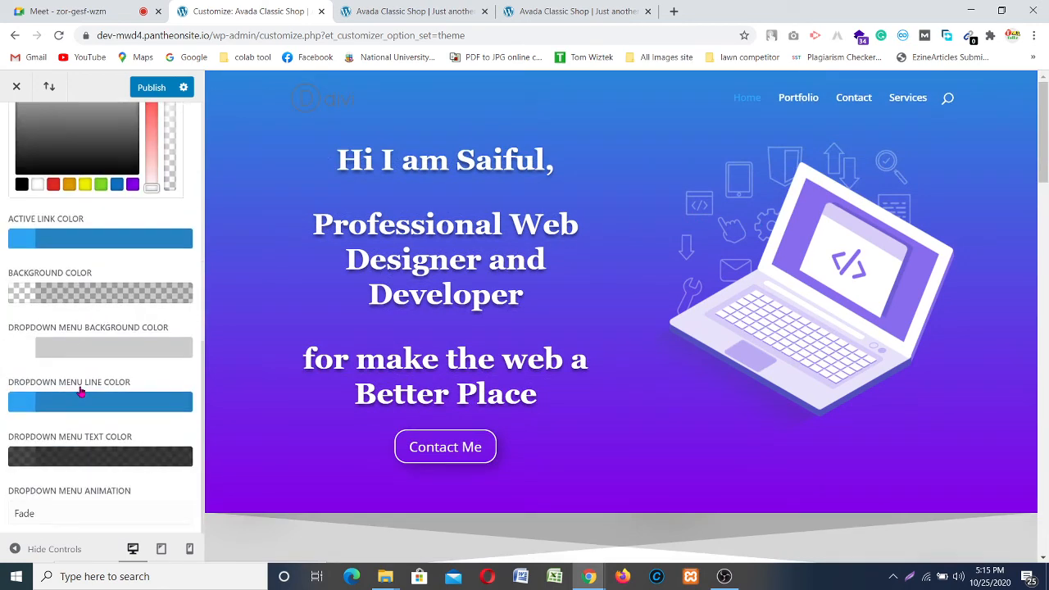
scroll(82, 392, "up", 5)
scroll(82, 392, "down", 5)
scroll(77, 438, "up", 4)
scroll(76, 437, "up", 2)
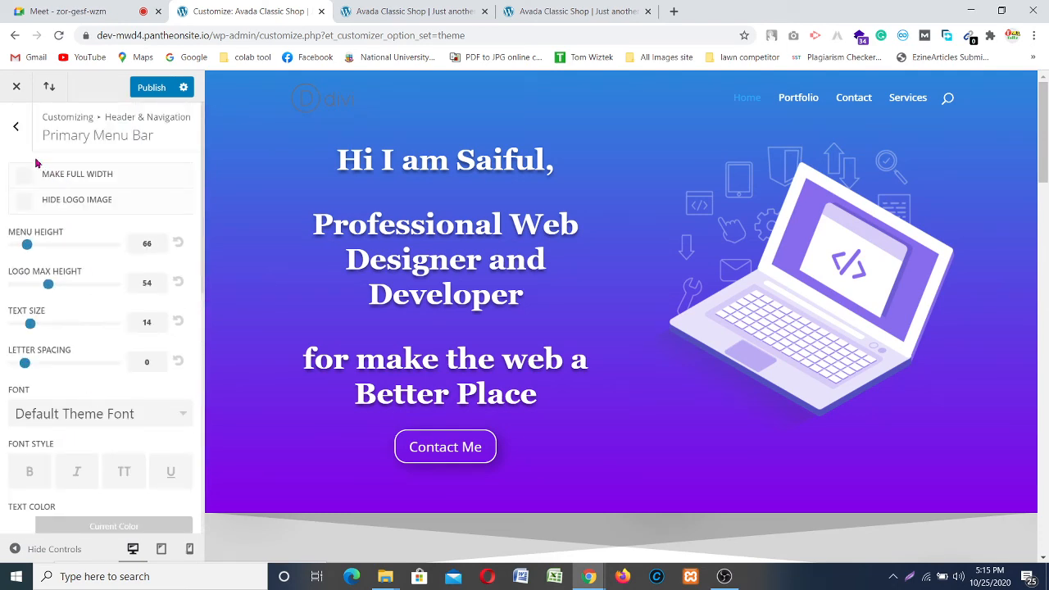
left_click(18, 131)
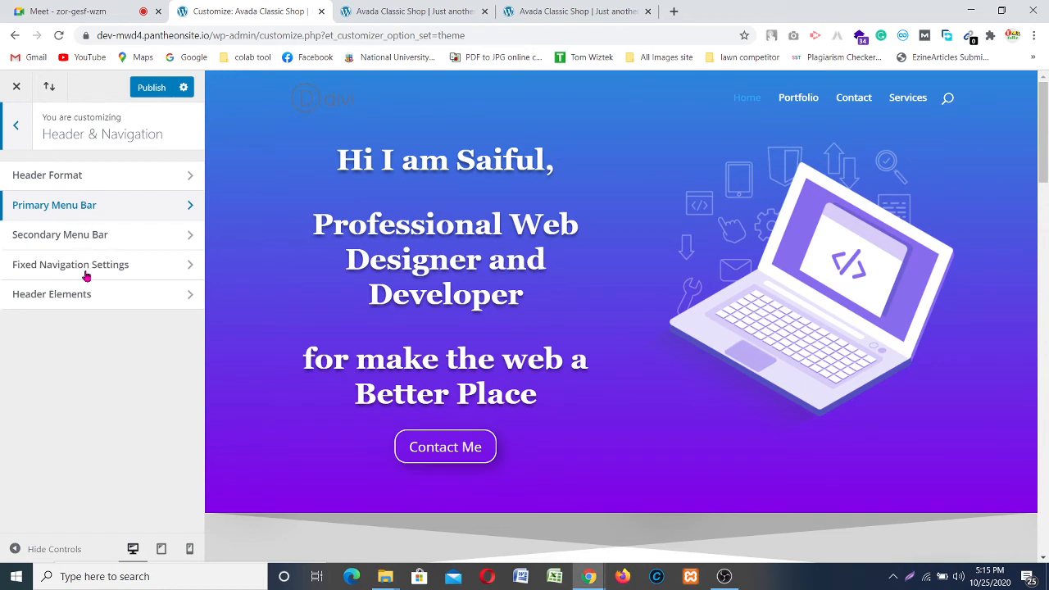
Step: Set the fixed navigation menu background colour to purple #8300e9
left_click(112, 264)
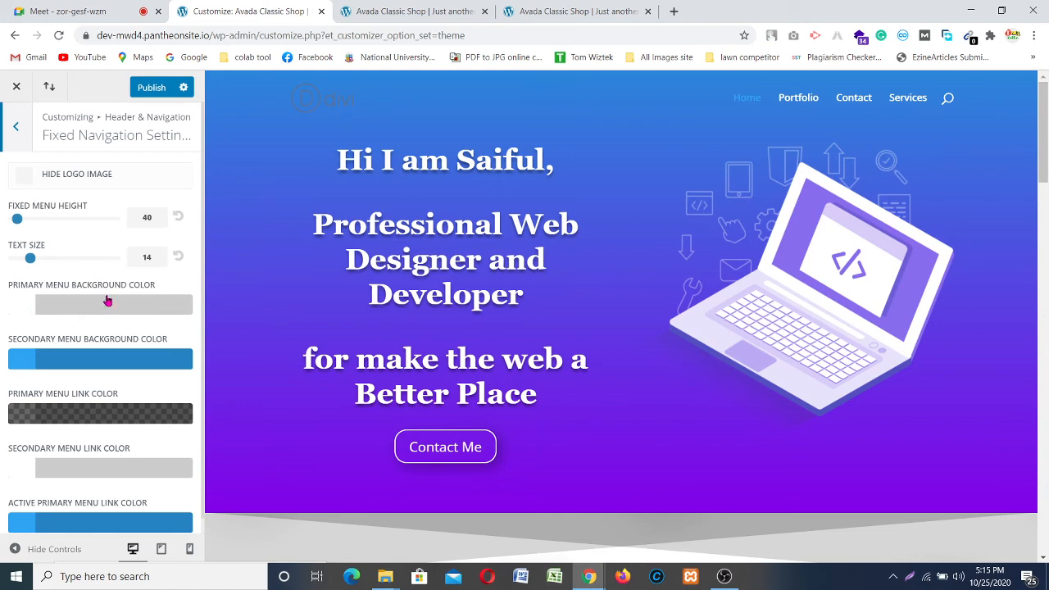
scroll(609, 172, "down", 4)
scroll(608, 171, "up", 4)
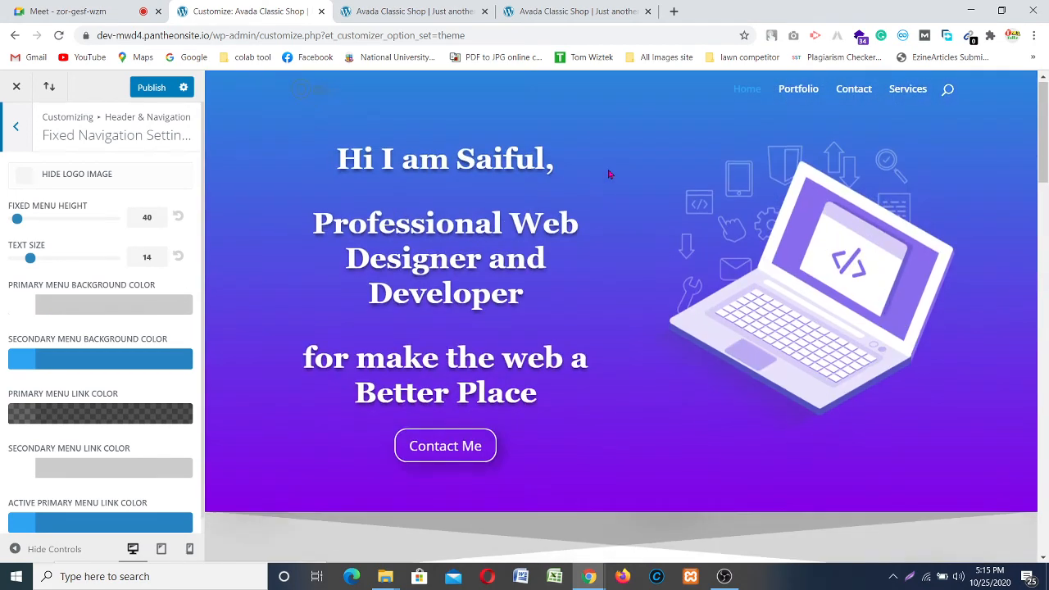
left_click(31, 310)
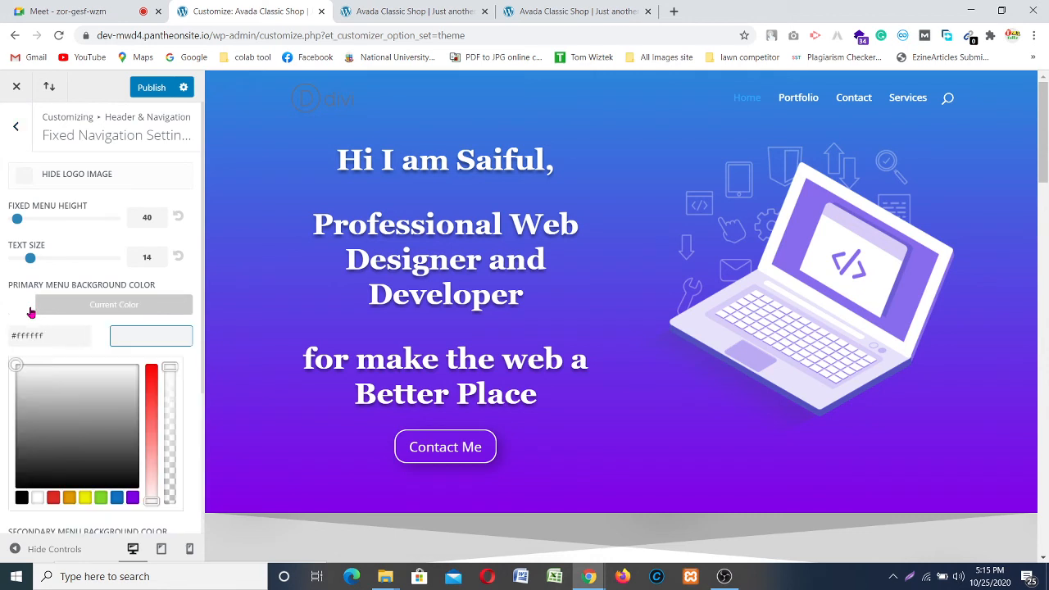
left_click(132, 498)
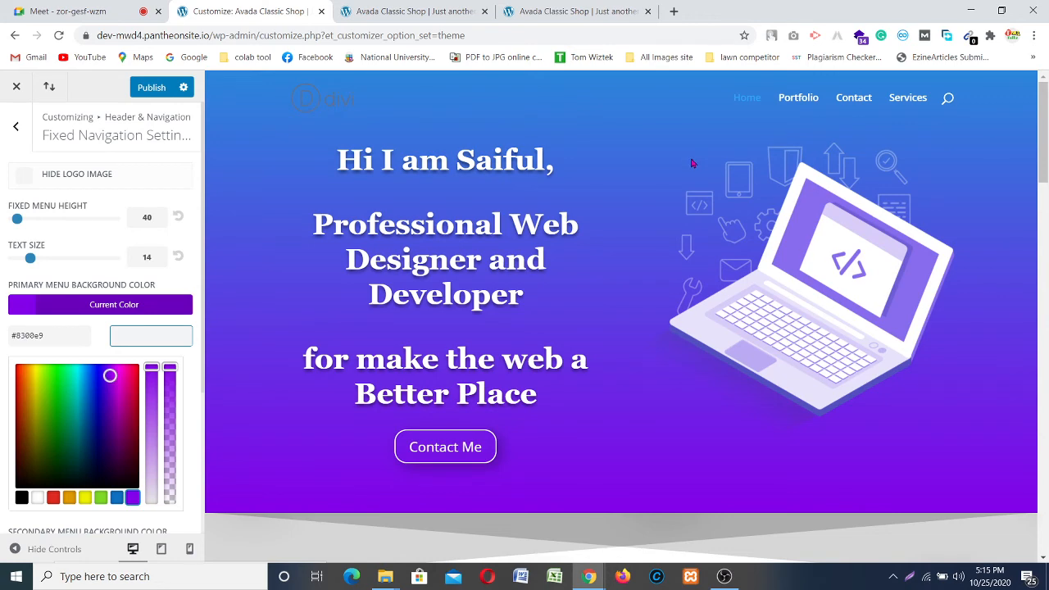
Step: Scroll the preview to check the purple fixed header, then return to Header & Navigation
scroll(690, 163, "down", 2)
scroll(690, 163, "down", 2)
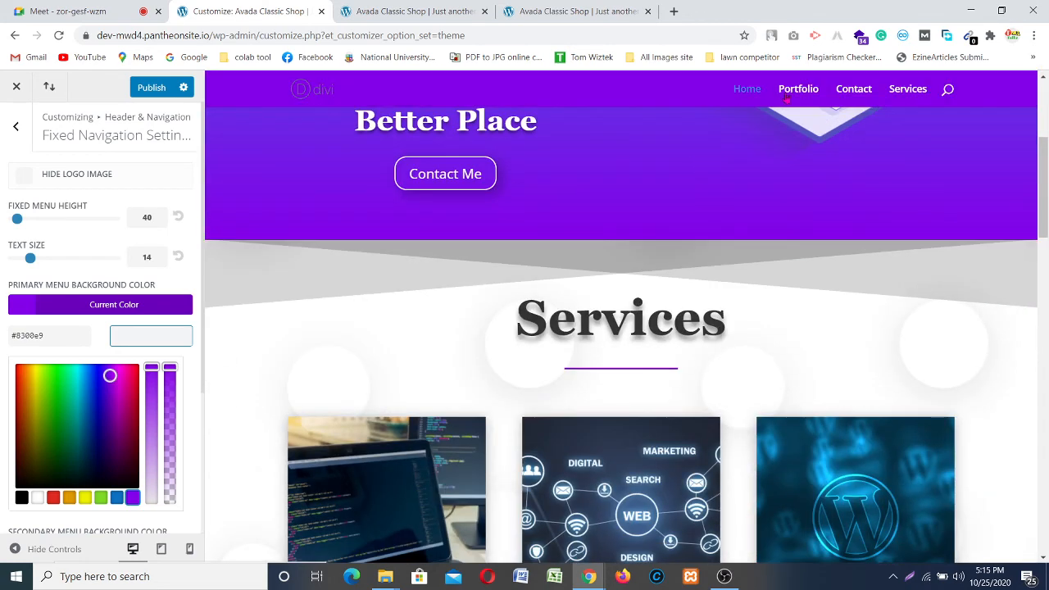
scroll(893, 139, "down", 2)
scroll(887, 141, "down", 12)
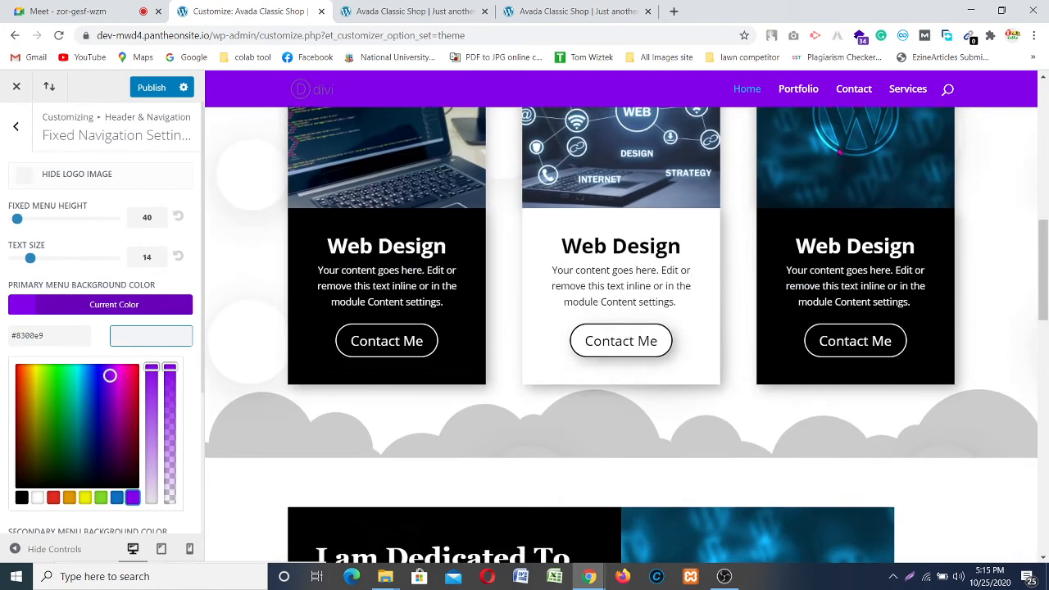
scroll(770, 217, "down", 2)
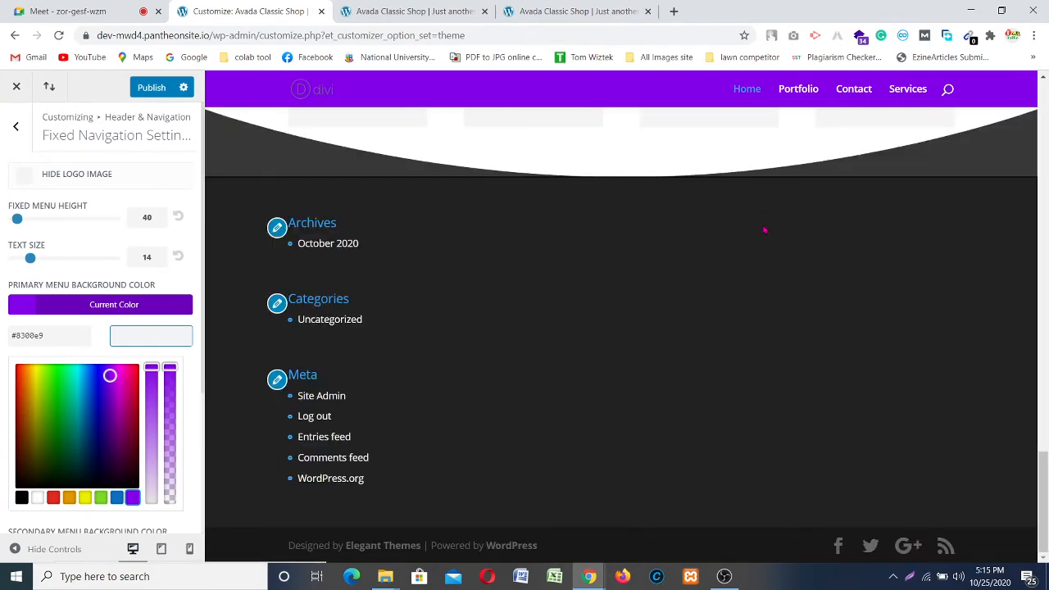
scroll(749, 245, "up", 15)
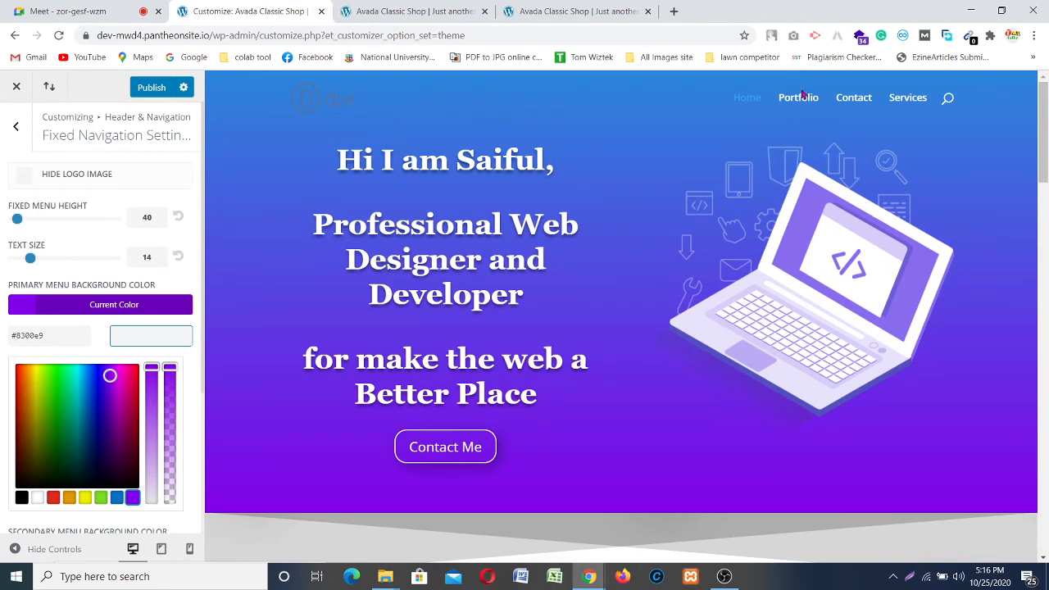
scroll(83, 334, "down", 3)
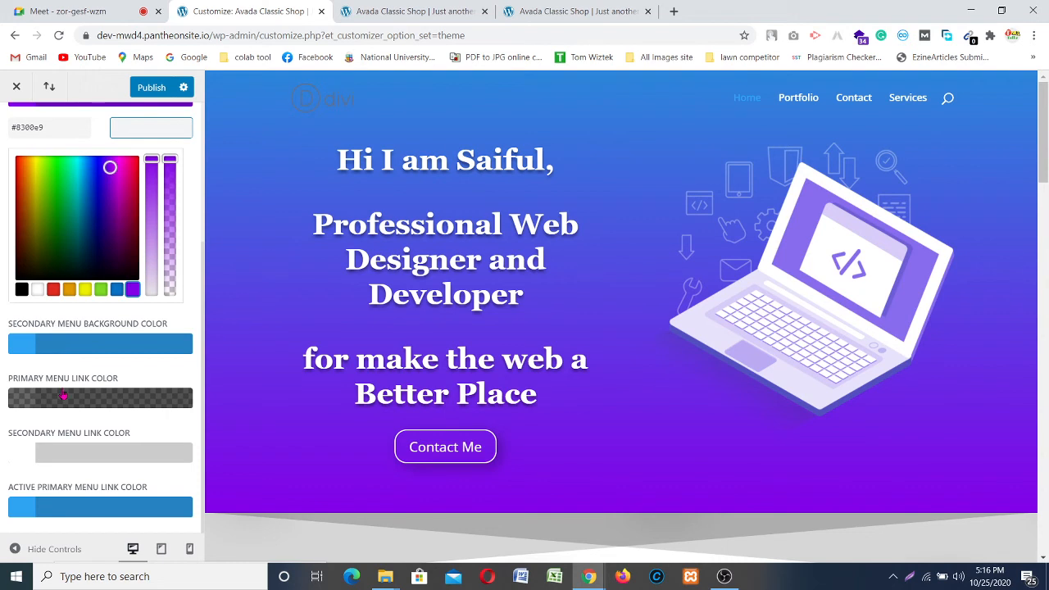
scroll(100, 425, "up", 3)
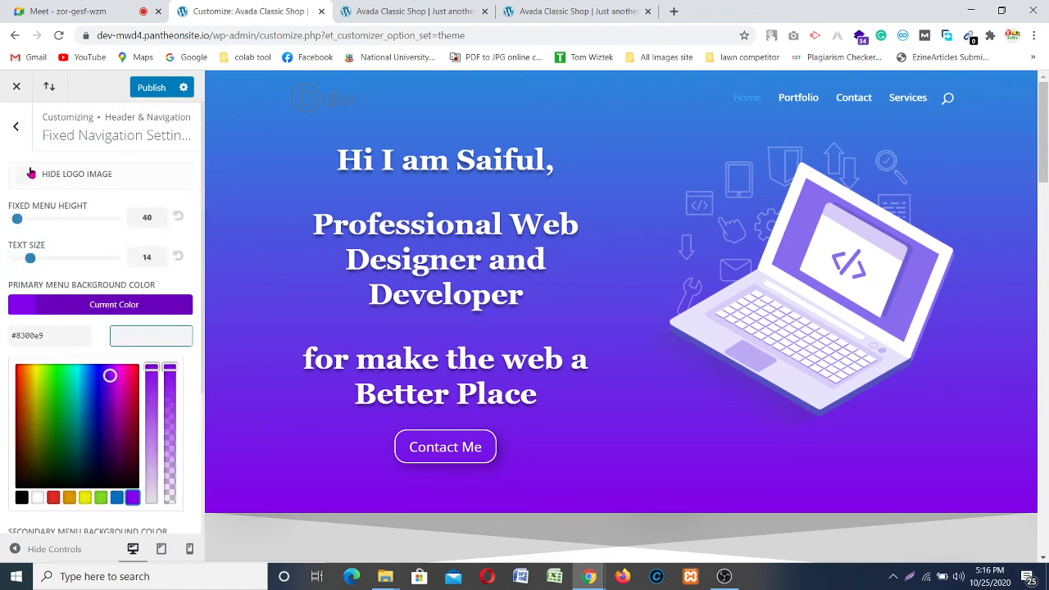
left_click(20, 135)
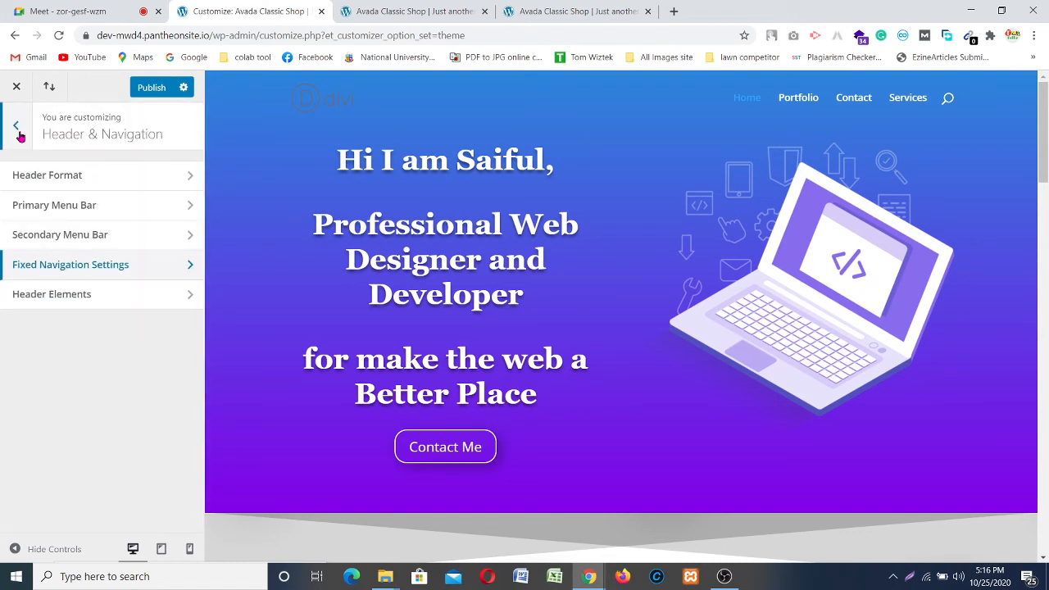
Step: In Header Elements, keep Show Search Icon on and clear the Phone Number value
left_click(119, 296)
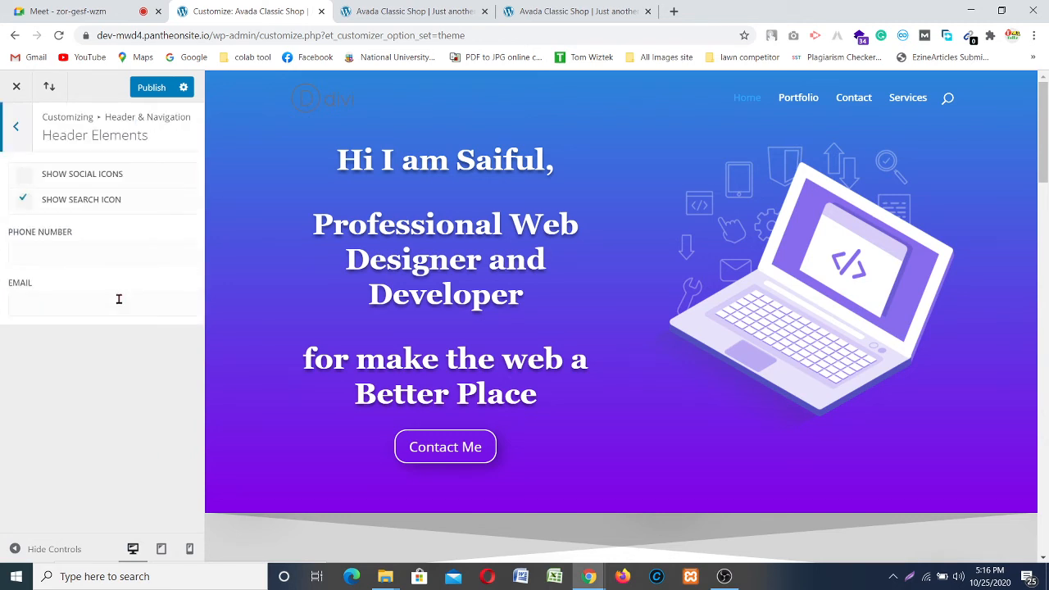
left_click(63, 204)
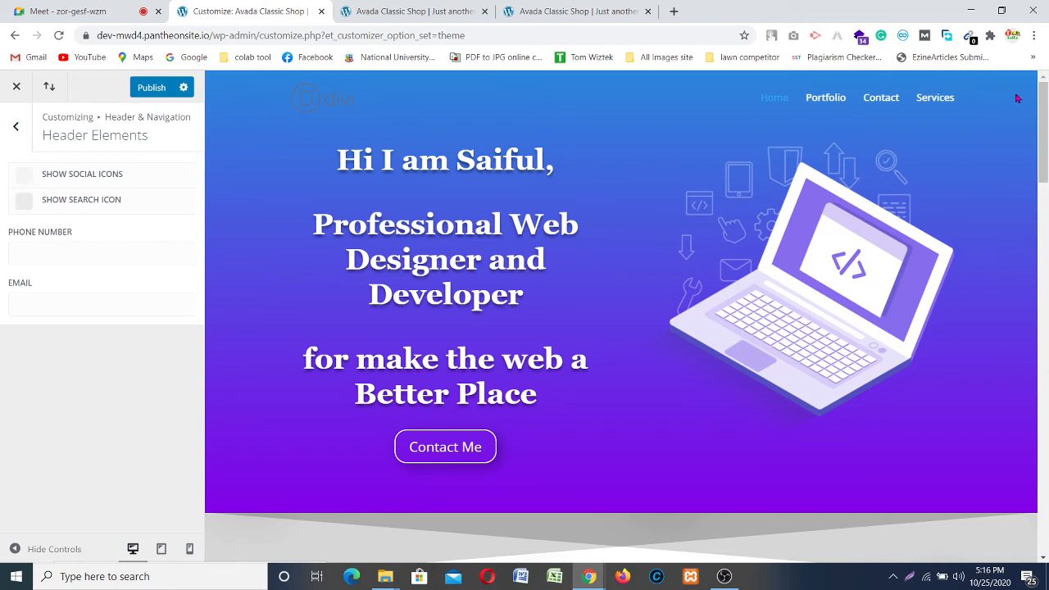
left_click(24, 201)
left_click(53, 259)
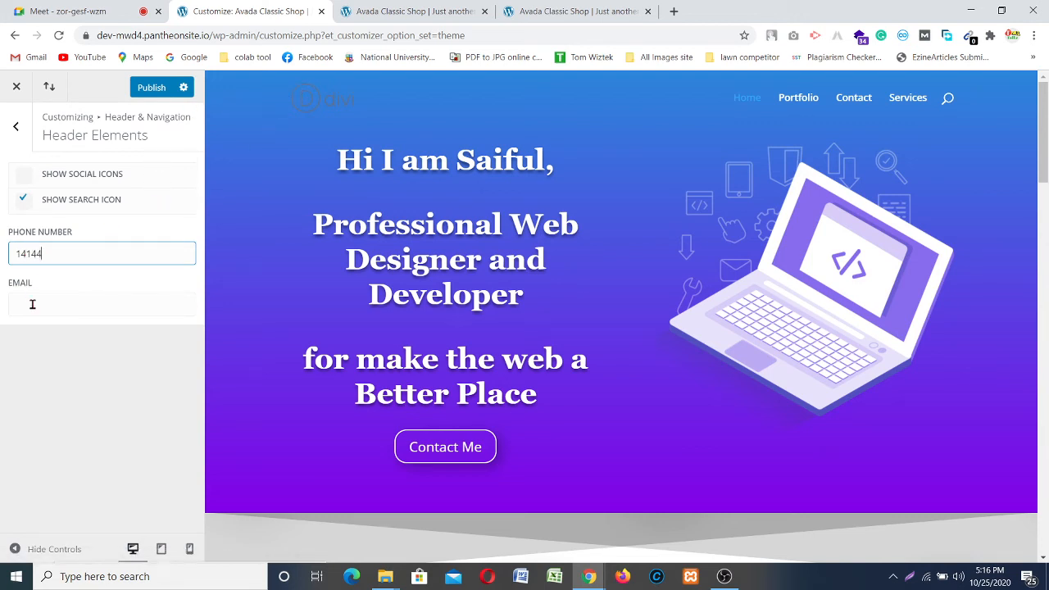
left_click(34, 334)
left_click_drag(60, 252, 13, 257)
key("BackSpace")
left_click(32, 346)
Step: Return to Header & Navigation and scroll the preview to check the header
left_click(16, 126)
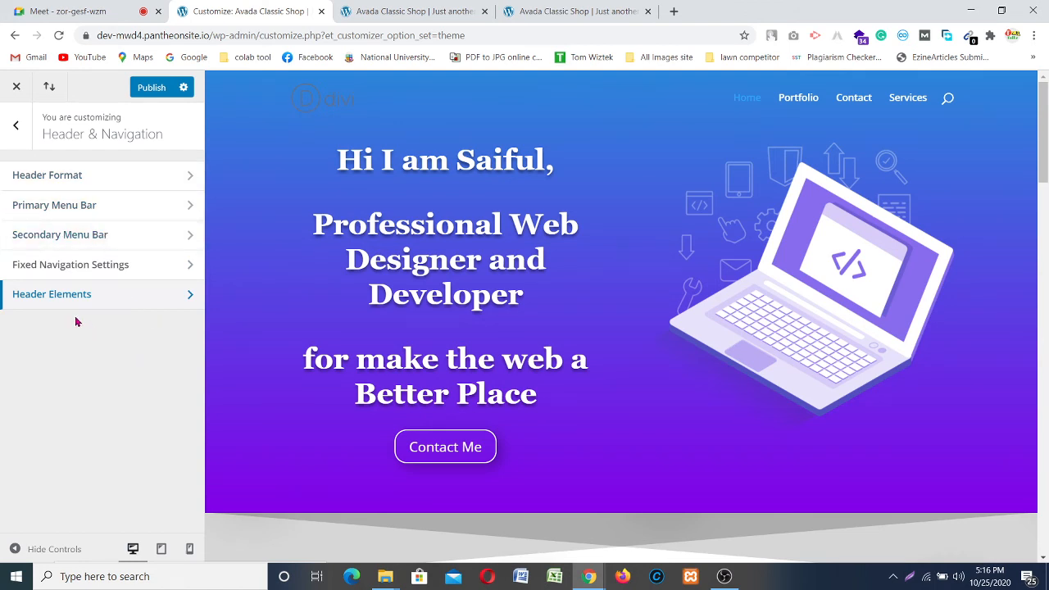
scroll(390, 146, "down", 10)
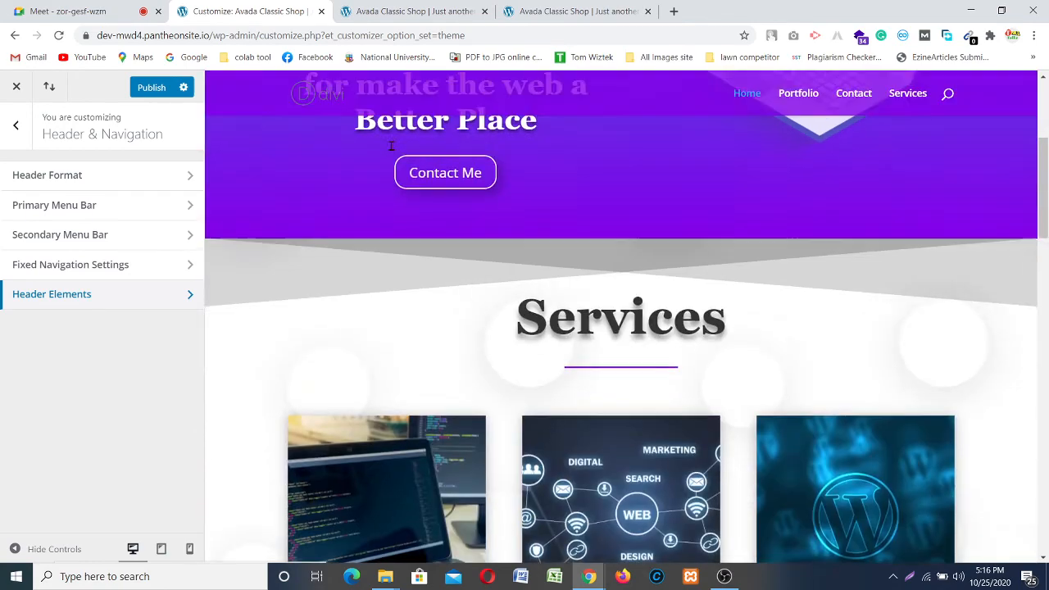
scroll(508, 195, "down", 10)
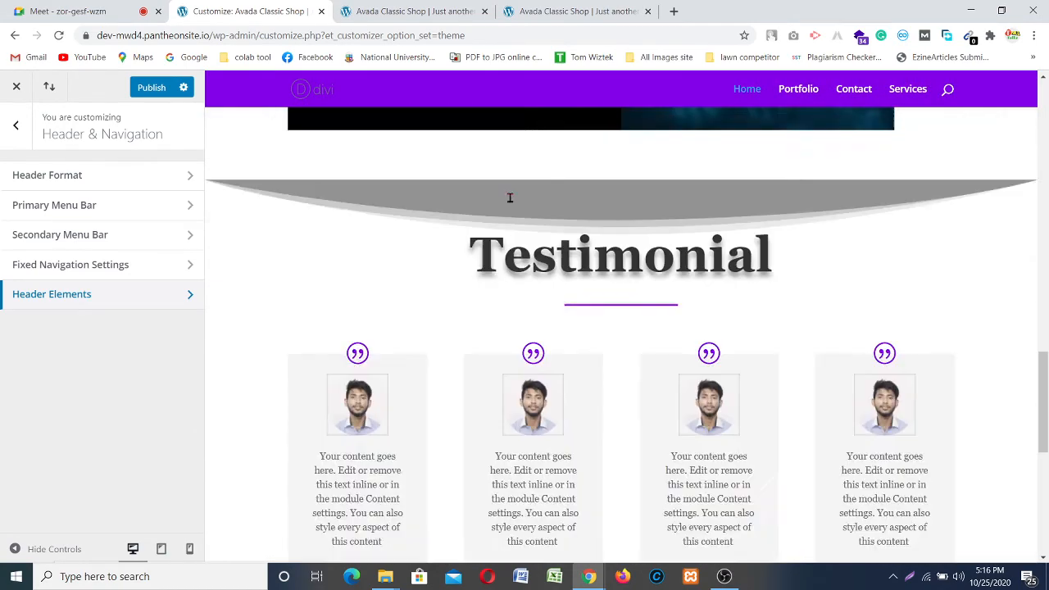
scroll(745, 194, "up", 12)
scroll(747, 196, "up", 5)
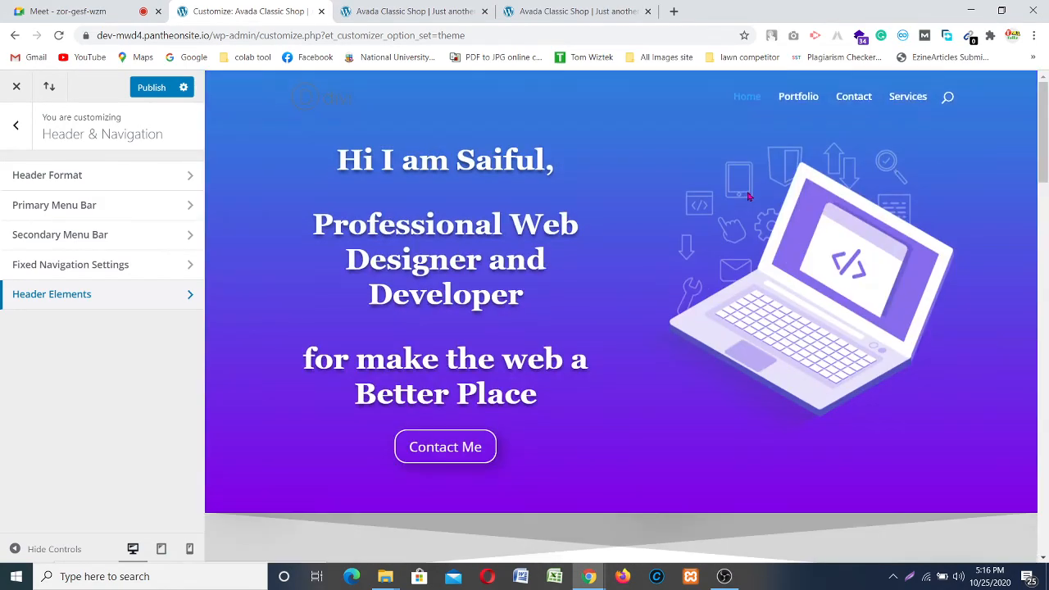
Step: Set the Footer > Layout Column Layout to the three-column option
left_click(16, 127)
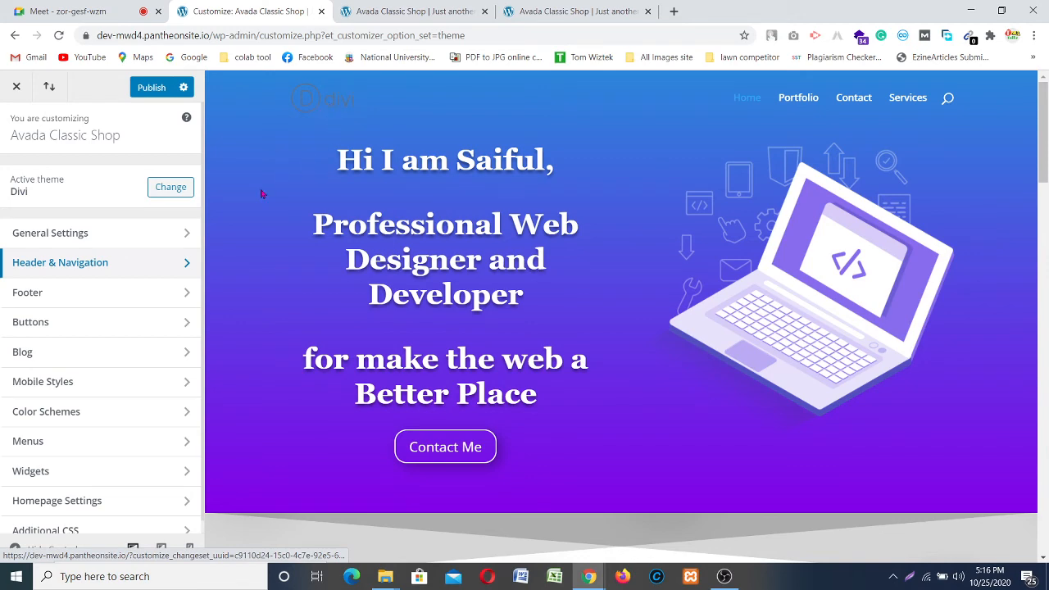
scroll(486, 253, "down", 5)
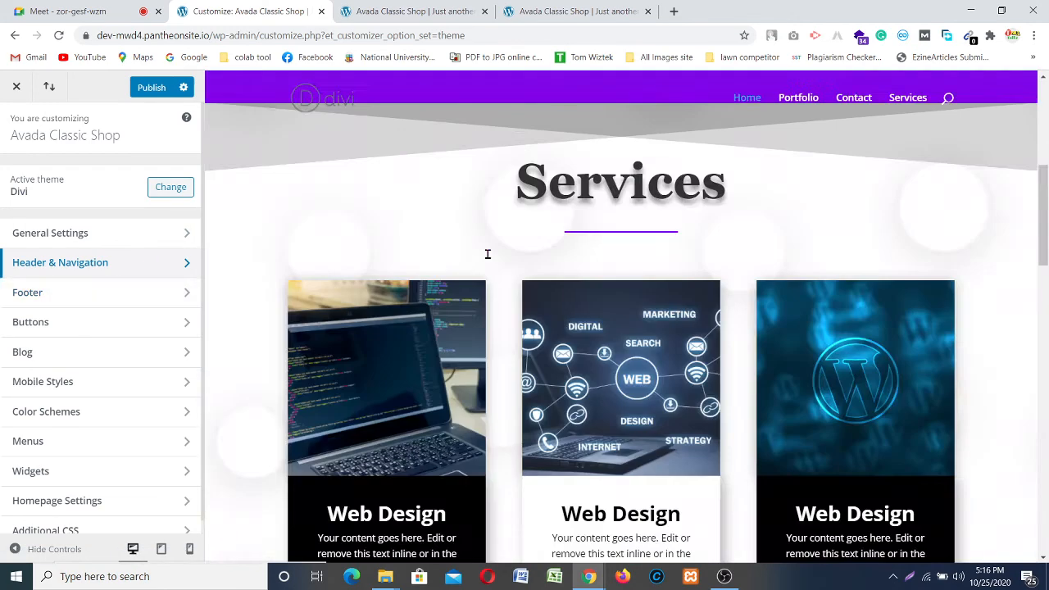
scroll(517, 268, "down", 10)
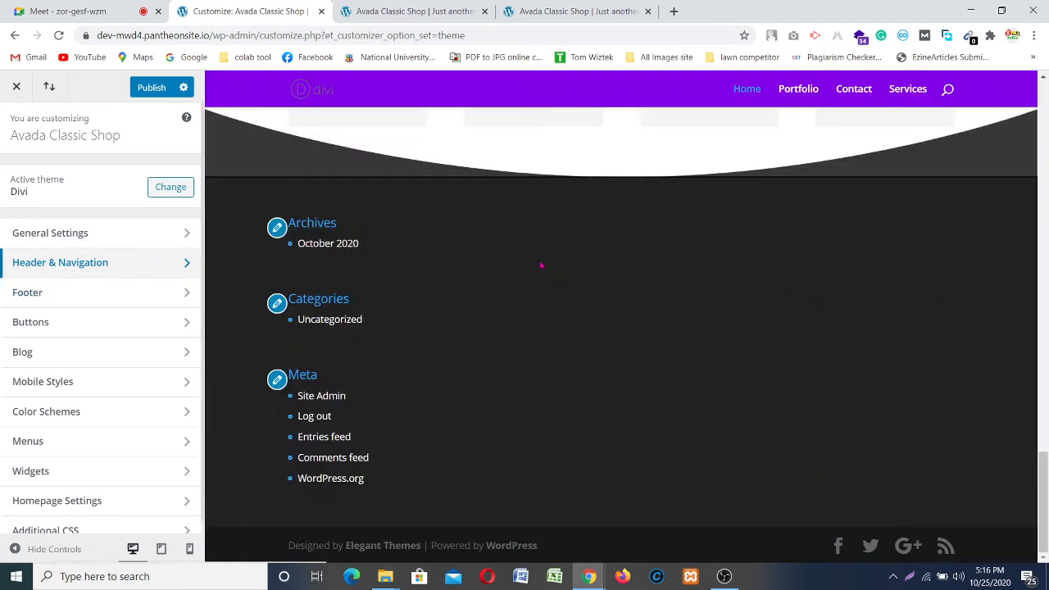
left_click(75, 293)
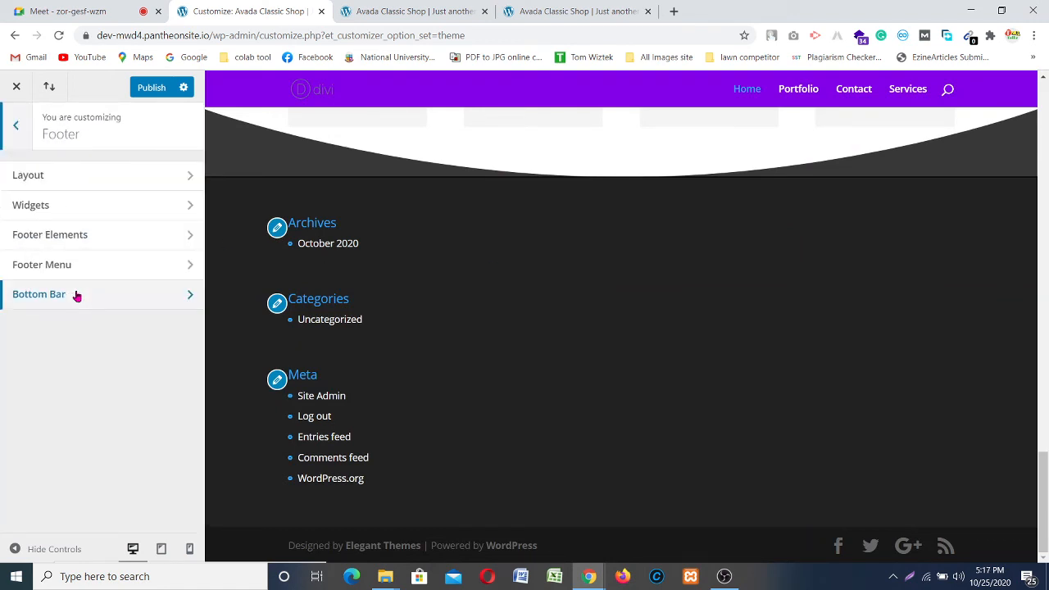
left_click(71, 176)
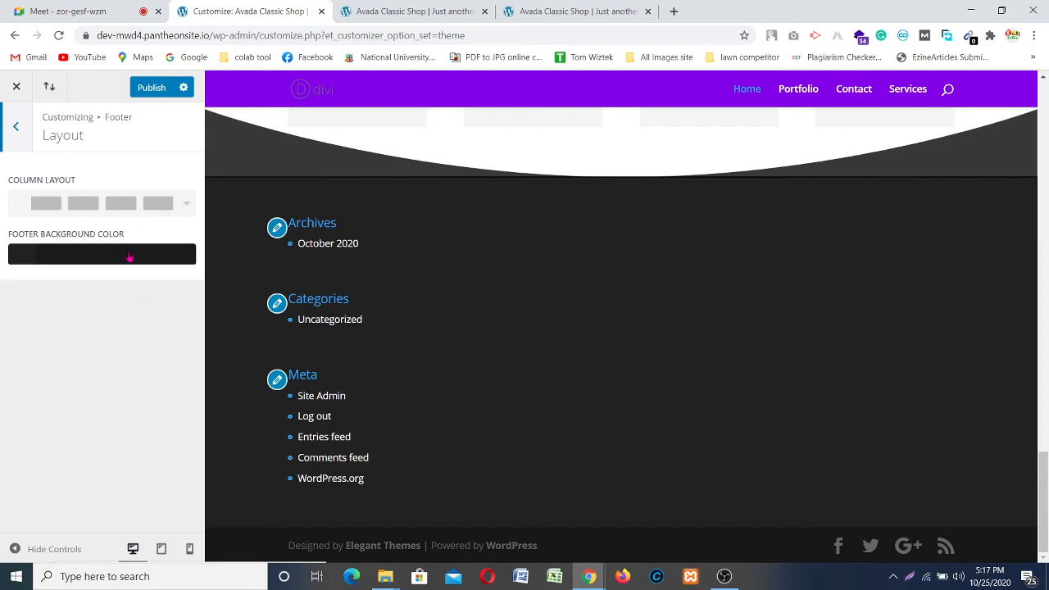
left_click(131, 206)
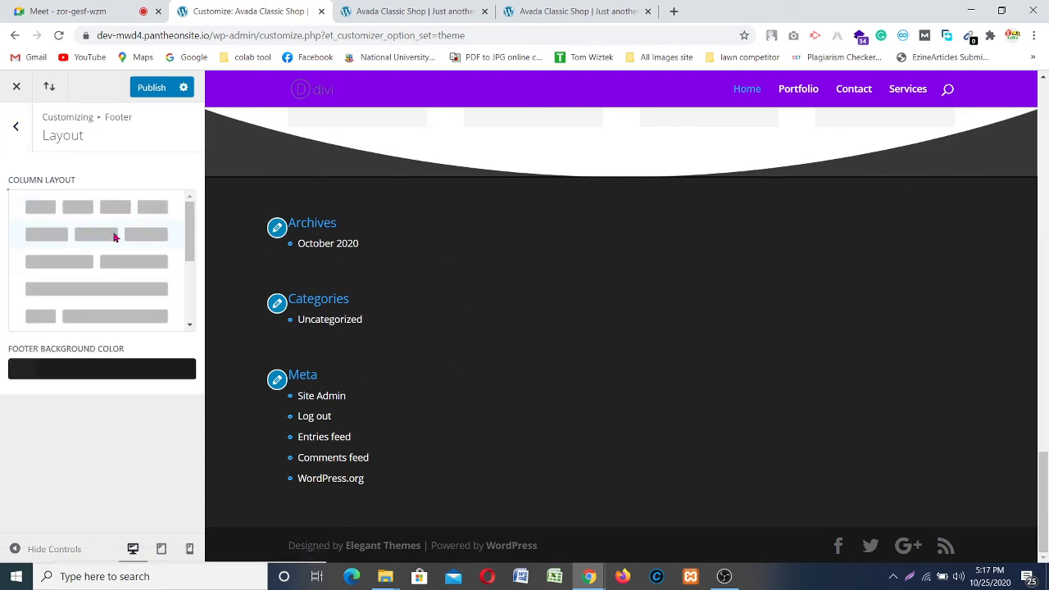
left_click(115, 237)
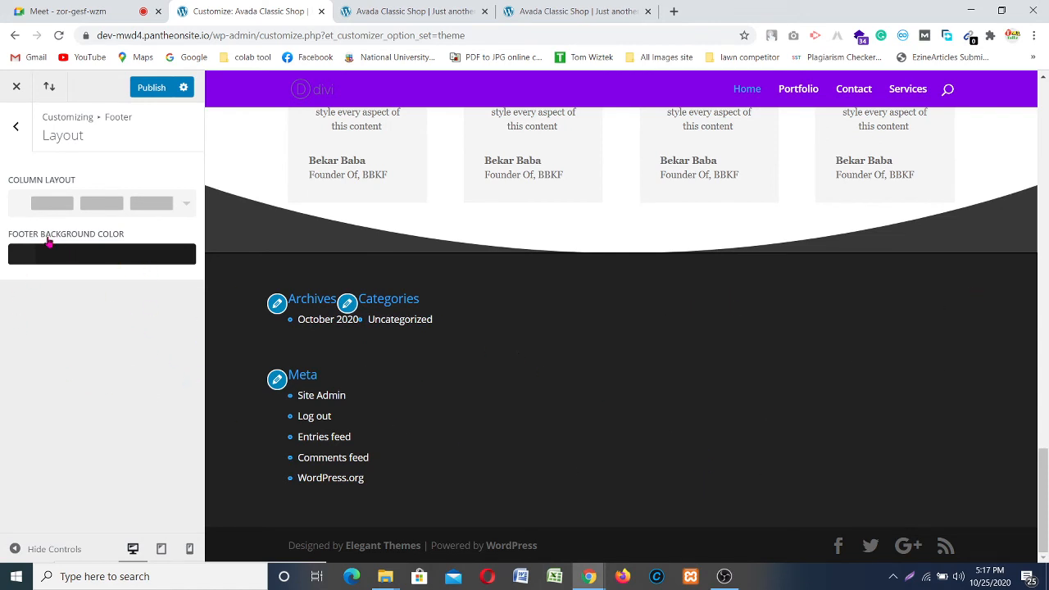
left_click(16, 132)
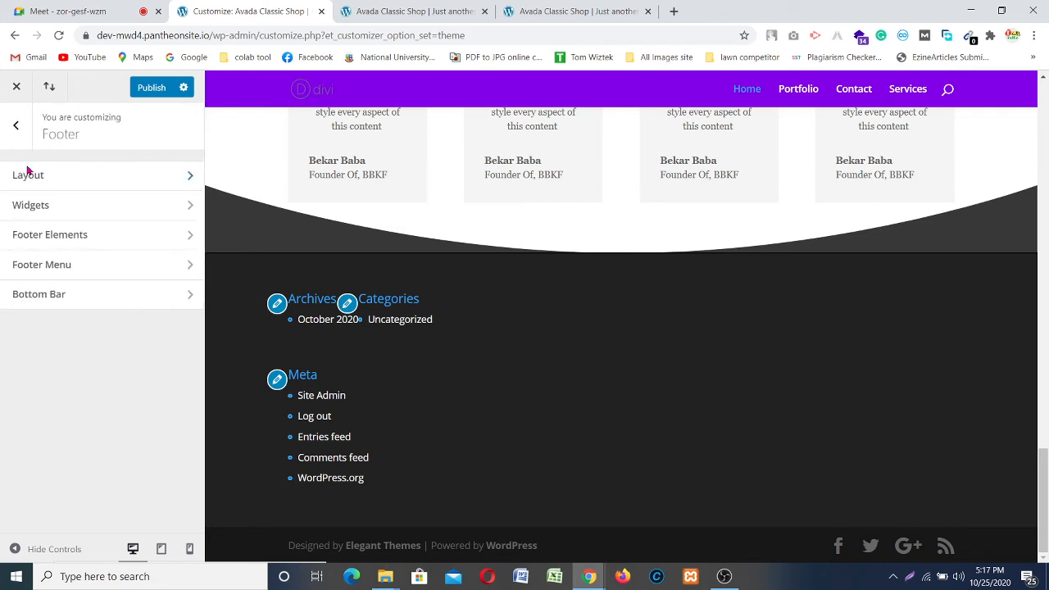
left_click(126, 205)
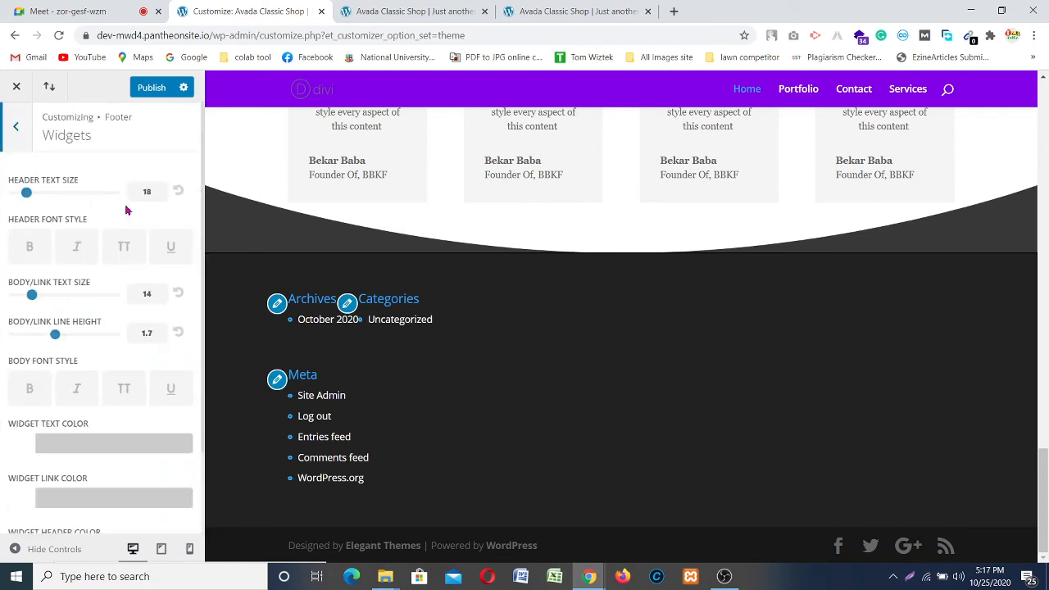
scroll(85, 261, "down", 1)
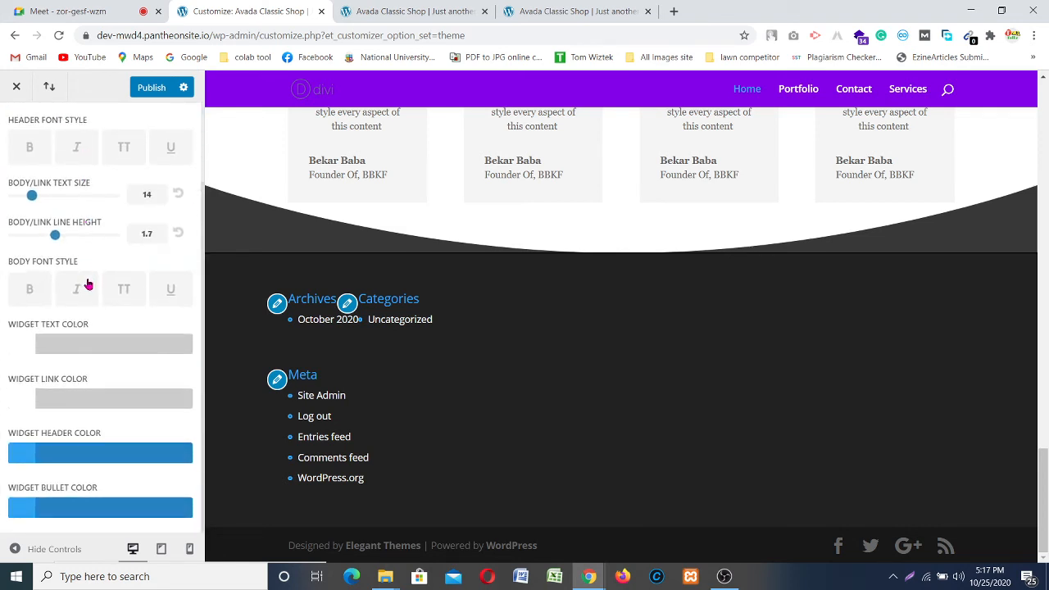
scroll(86, 280, "up", 2)
scroll(82, 328, "down", 2)
scroll(33, 160, "up", 2)
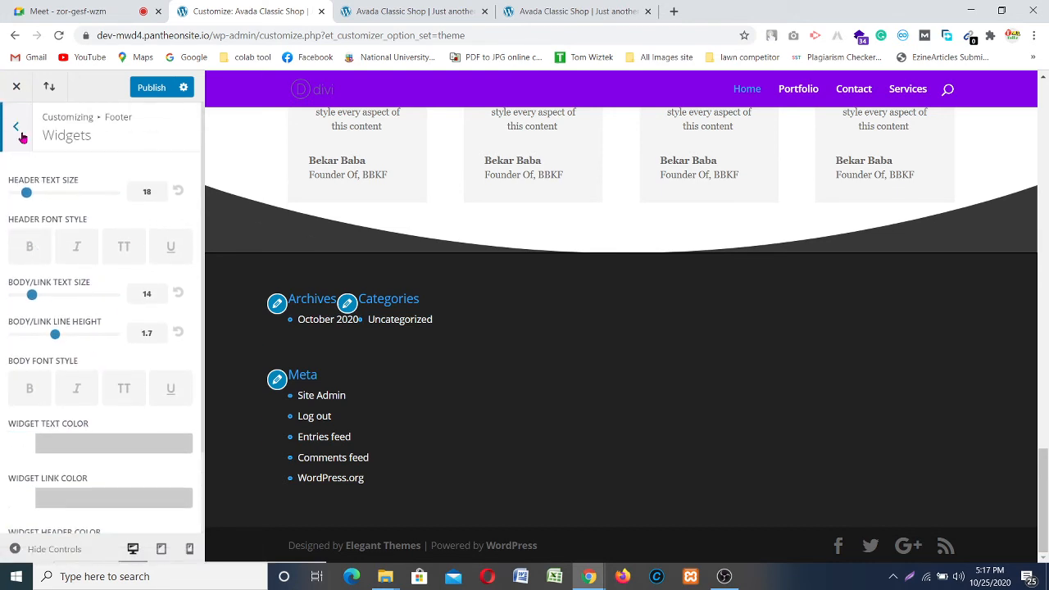
left_click(21, 133)
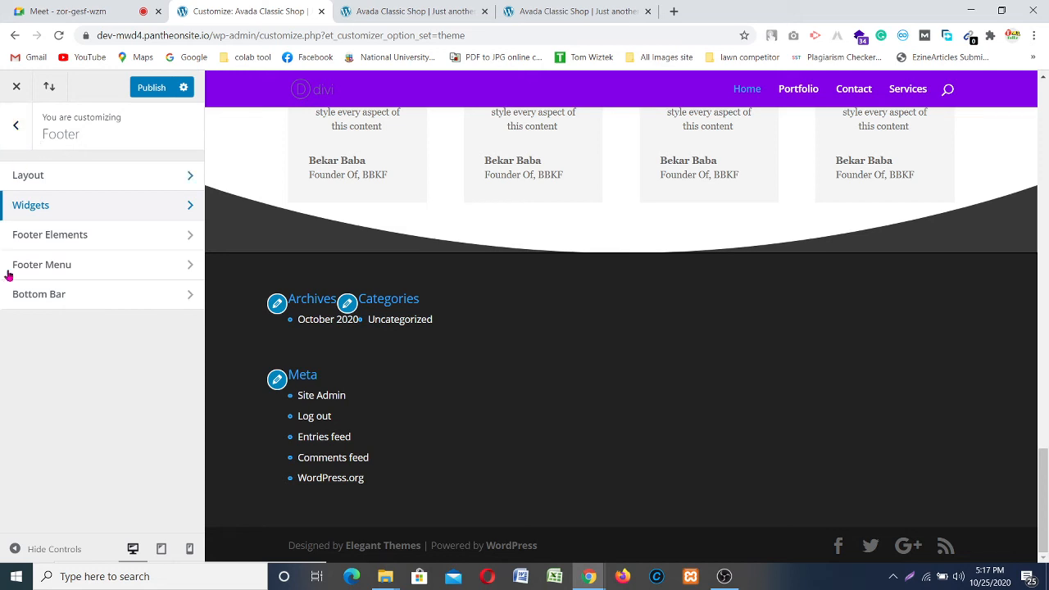
left_click(88, 240)
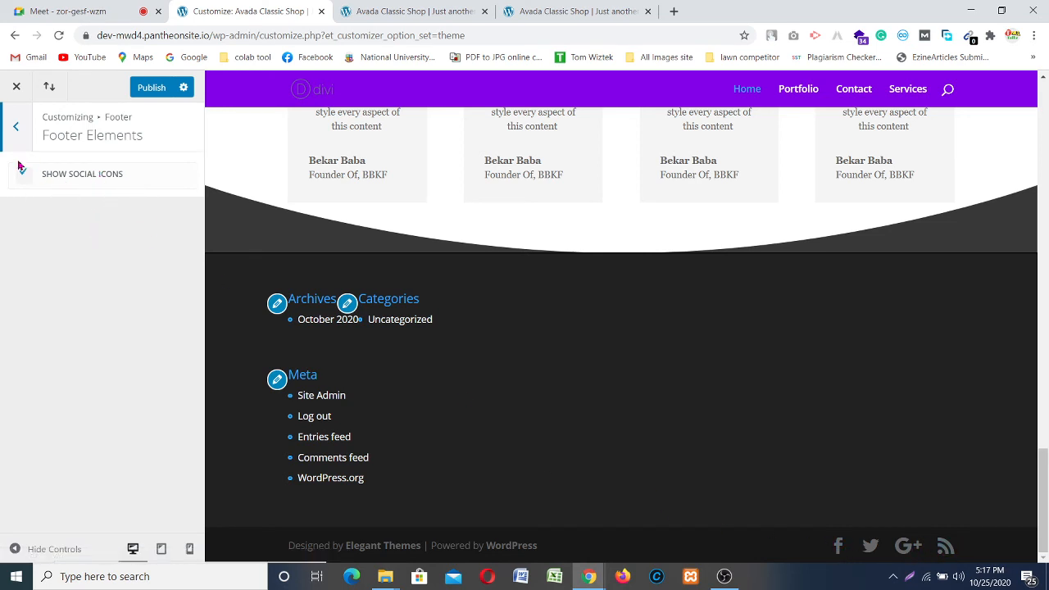
left_click(12, 135)
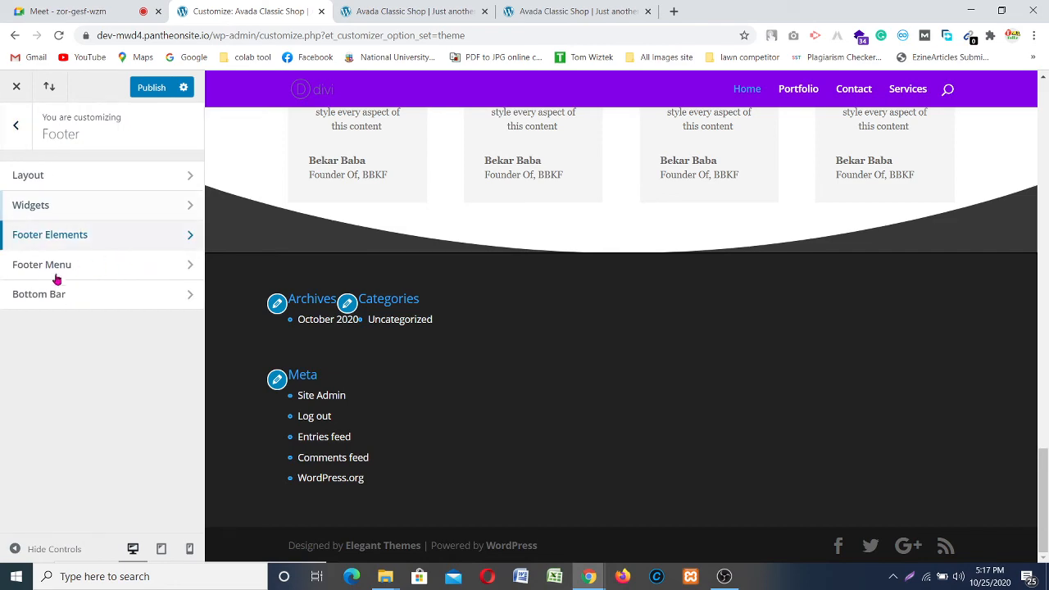
left_click(106, 275)
scroll(431, 421, "up", 2)
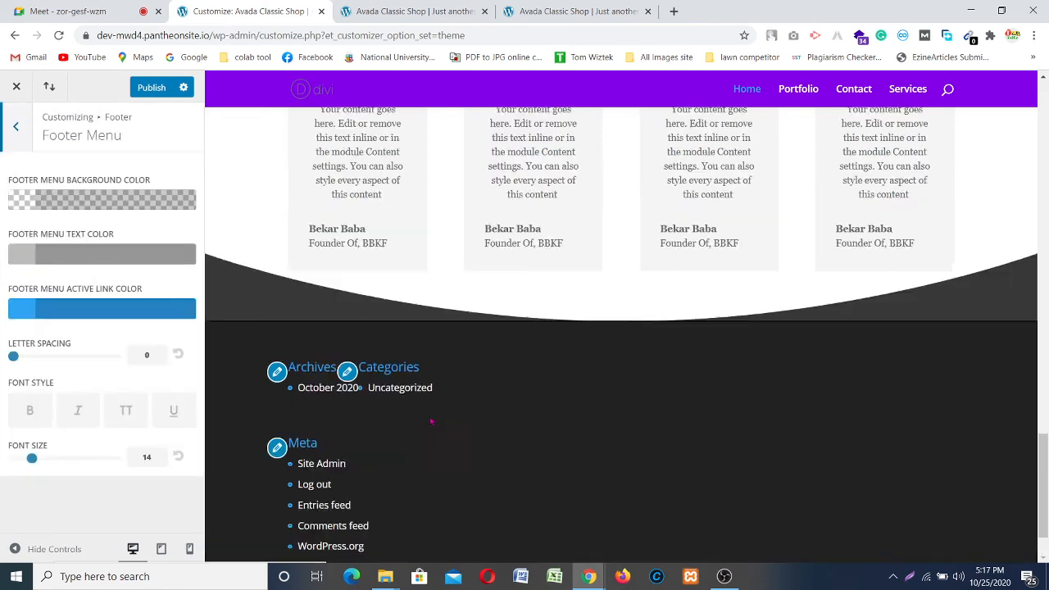
scroll(529, 438, "down", 2)
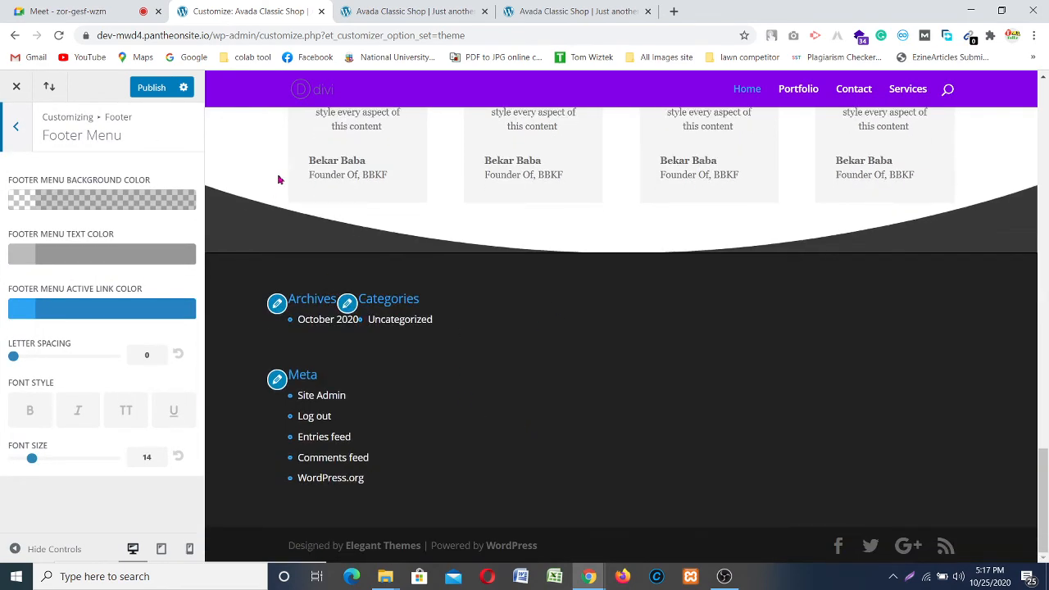
left_click(14, 127)
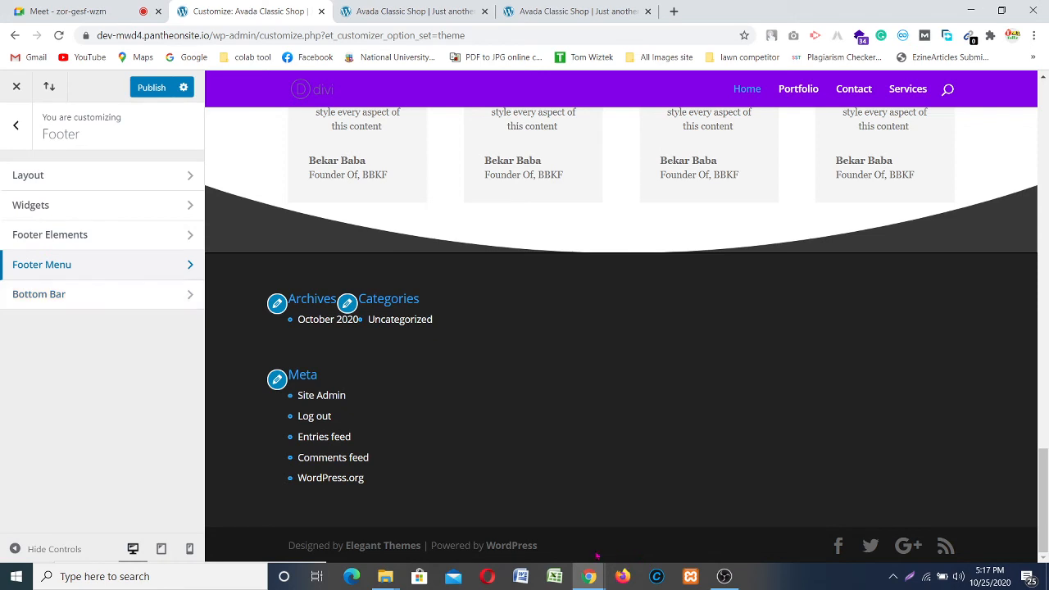
Step: Change the Bottom Bar footer credits to 'Redesign By Saiful || Powered By Wordpress' and publish
left_click(118, 297)
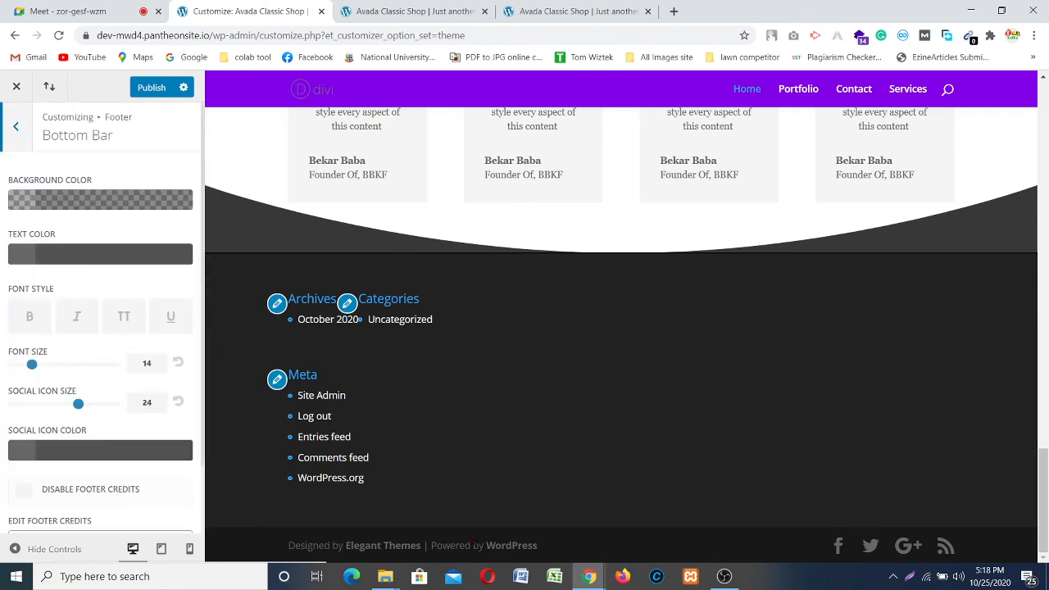
scroll(77, 297, "down", 1)
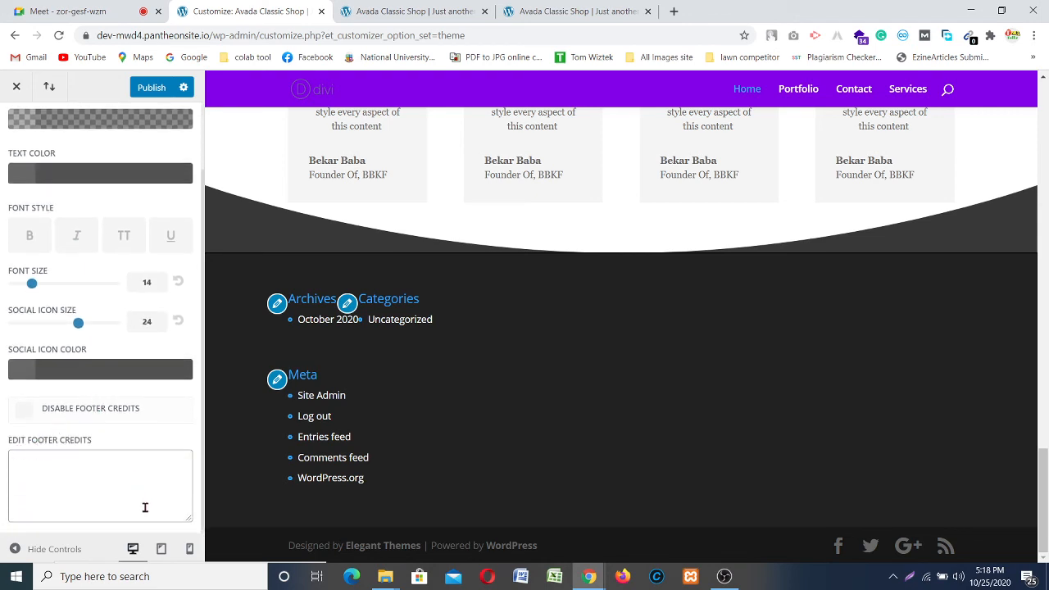
left_click(46, 479)
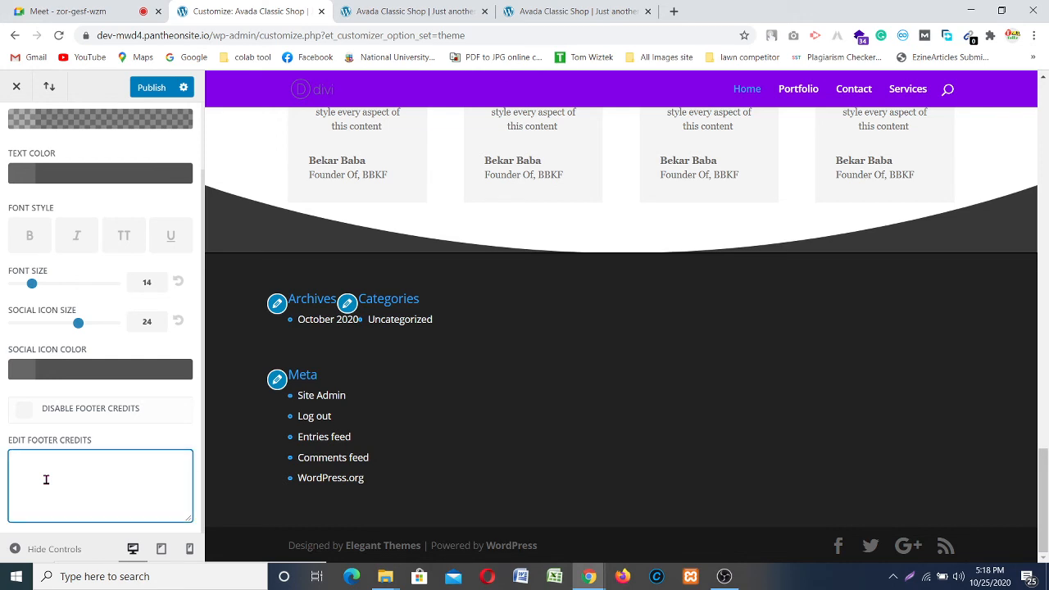
type("Re")
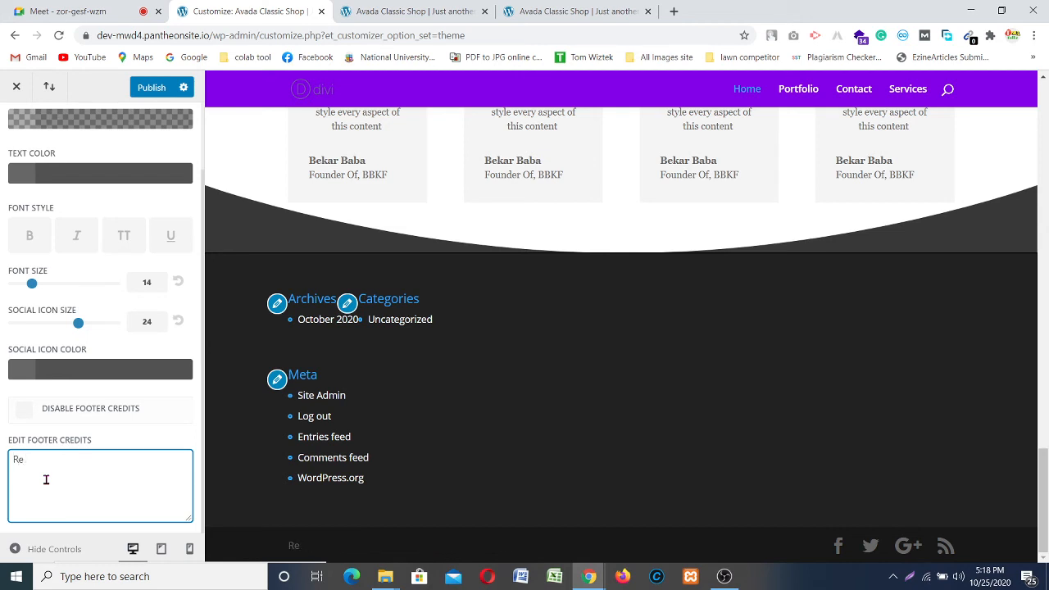
type("design ByhSa")
type("iful || Powered")
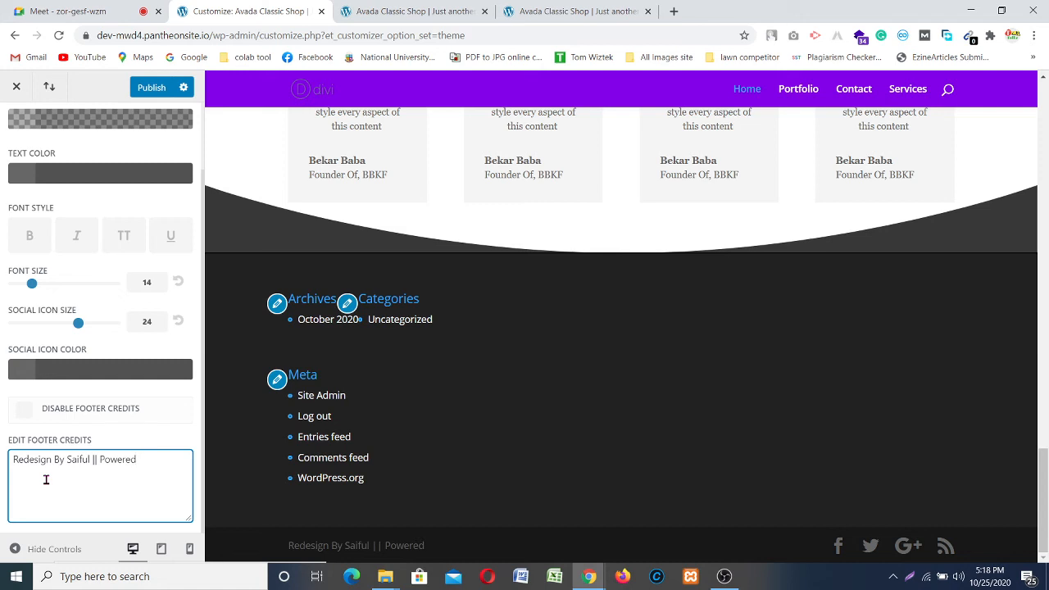
type("By Wordpress")
scroll(122, 470, "up", 1)
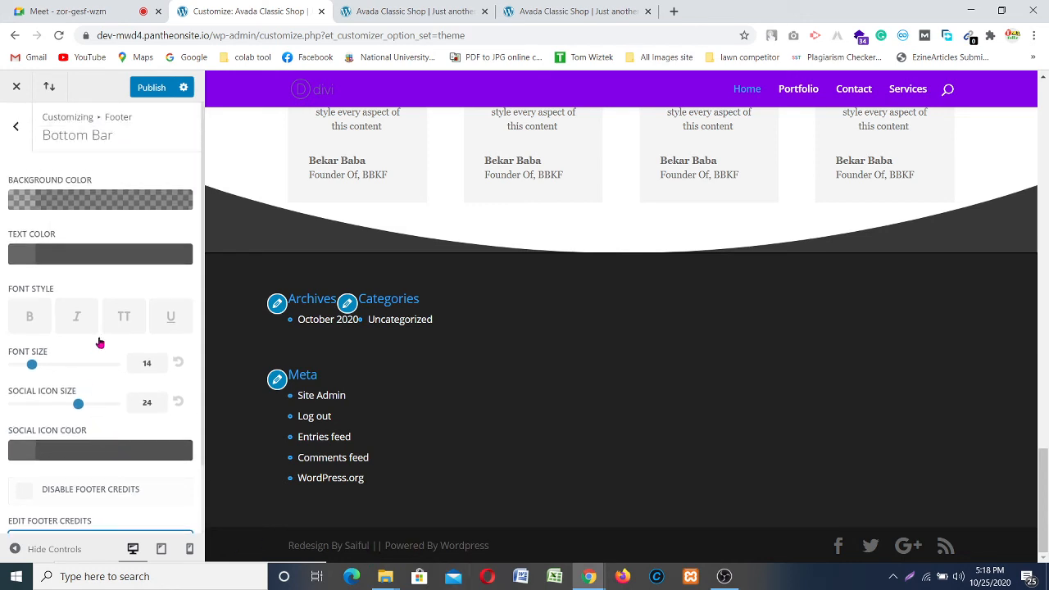
left_click(16, 126)
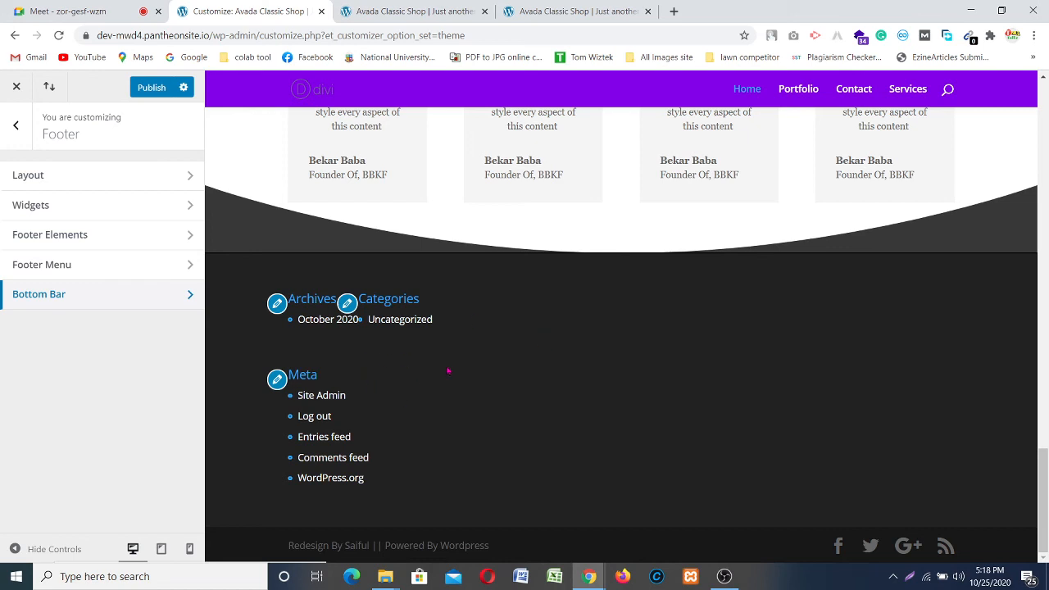
left_click(152, 87)
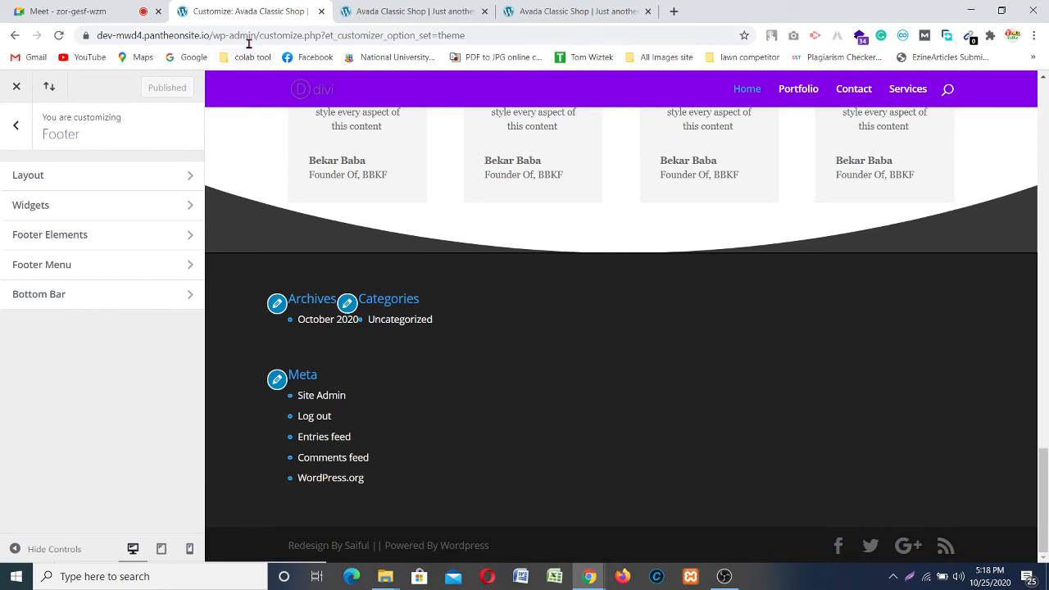
Step: Go to the WordPress dashboard from the site's admin bar and reach the Appearance menu
left_click(411, 10)
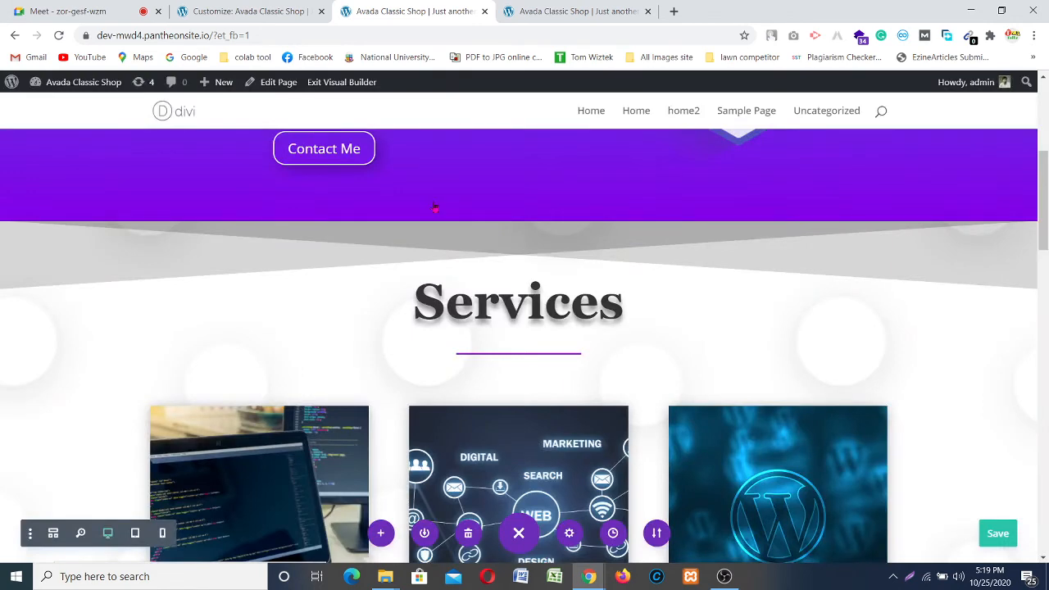
left_click(579, 8)
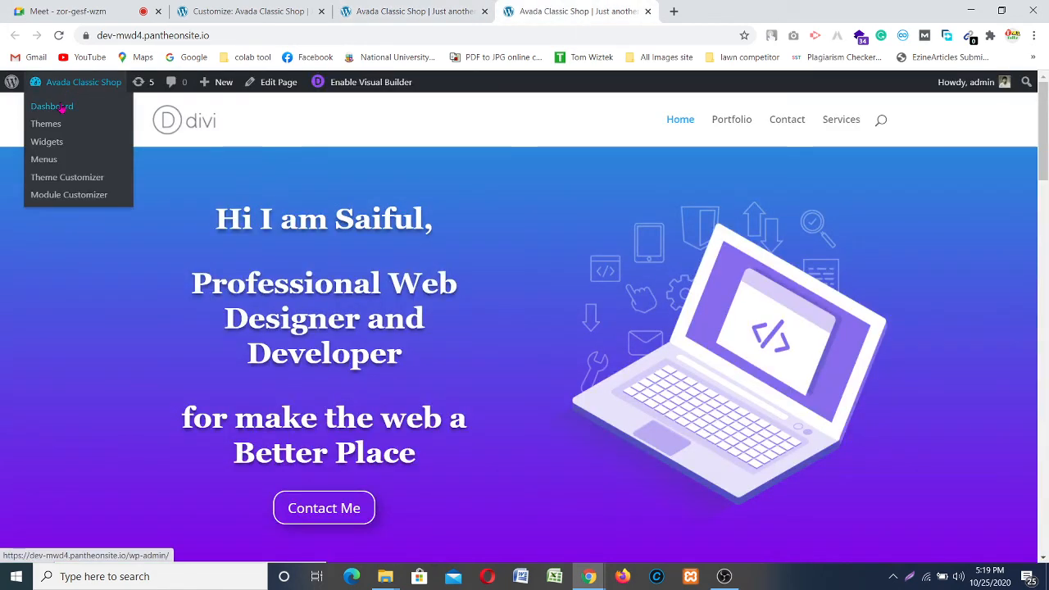
left_click(61, 106)
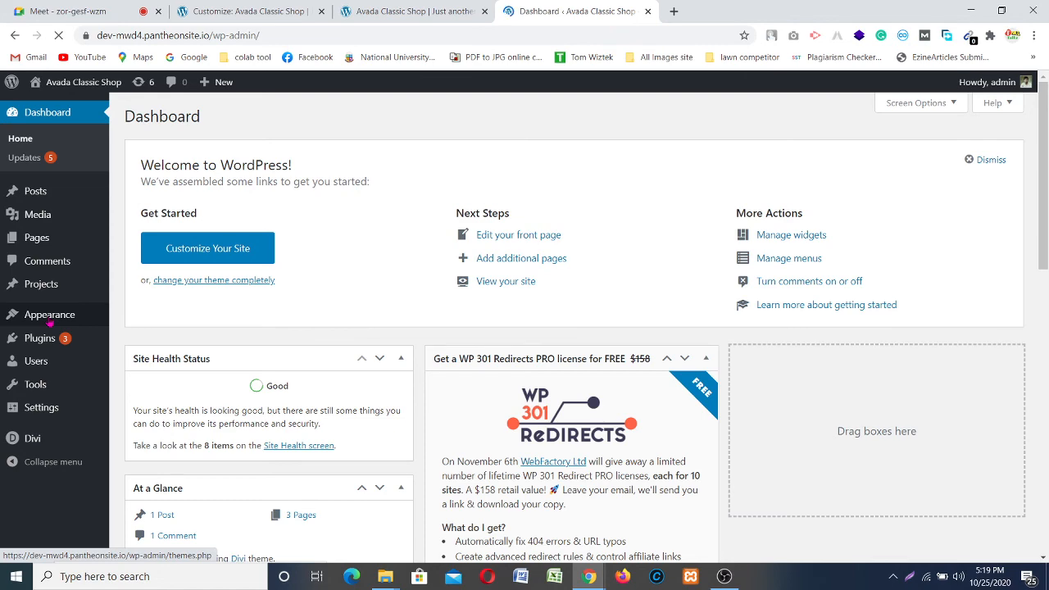
left_click(50, 319)
Step: Minimise the OBS window and check the Meet call before returning to the dashboard
left_click(724, 577)
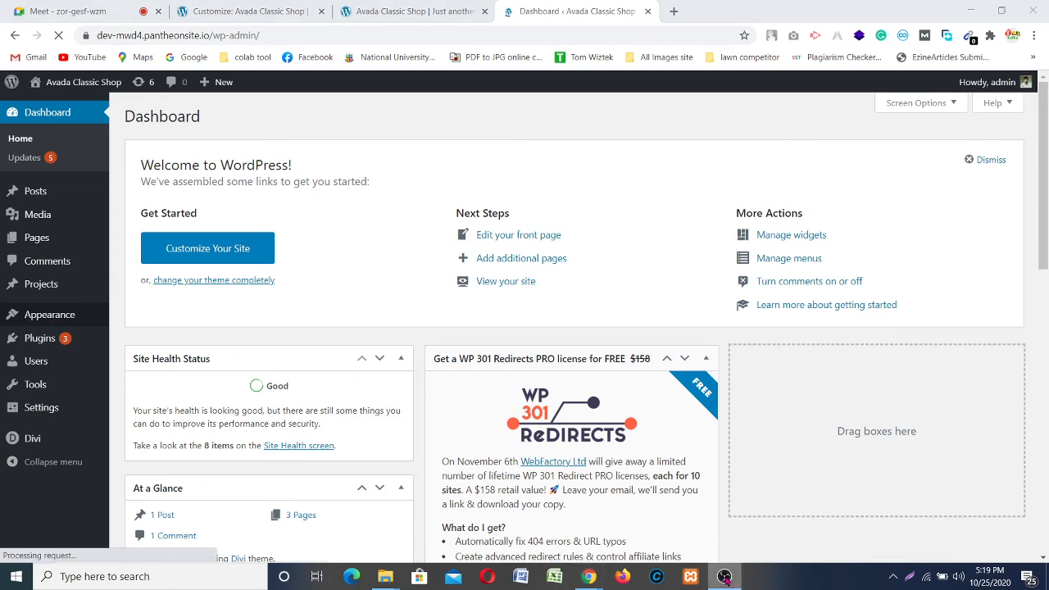
left_click(724, 578)
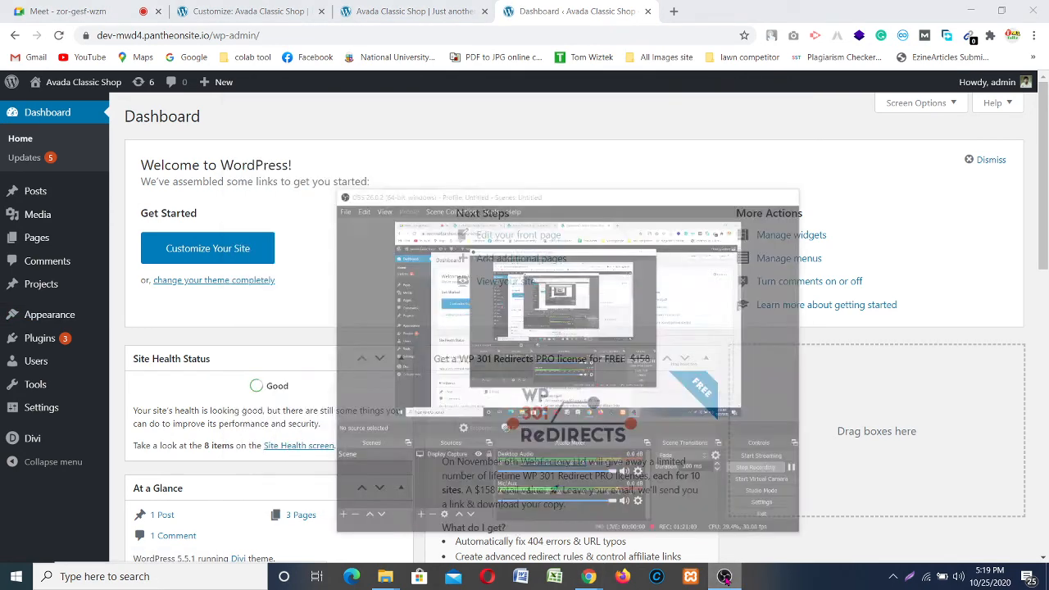
left_click(88, 11)
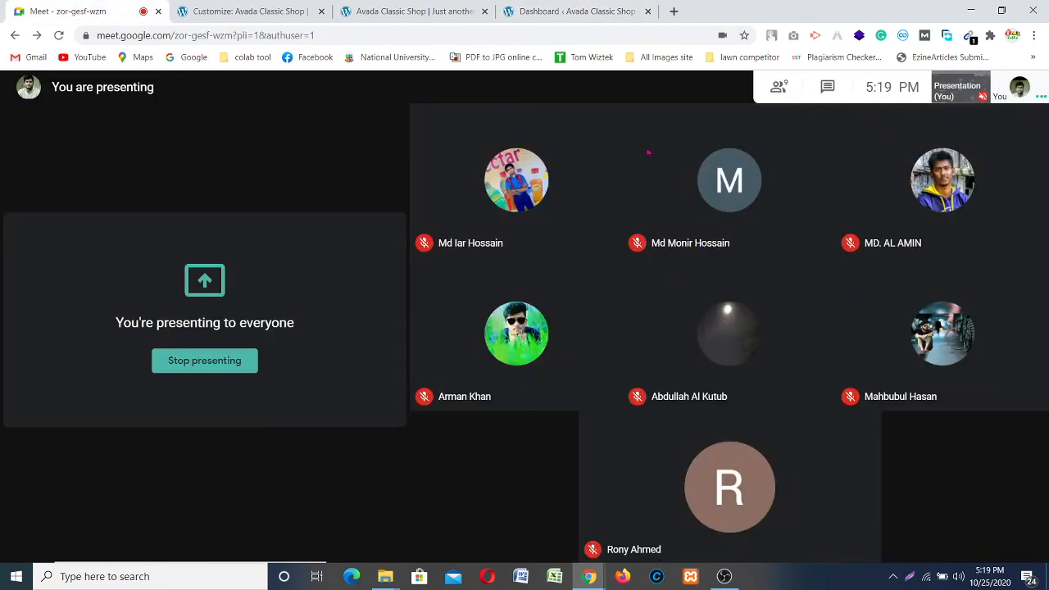
left_click(564, 11)
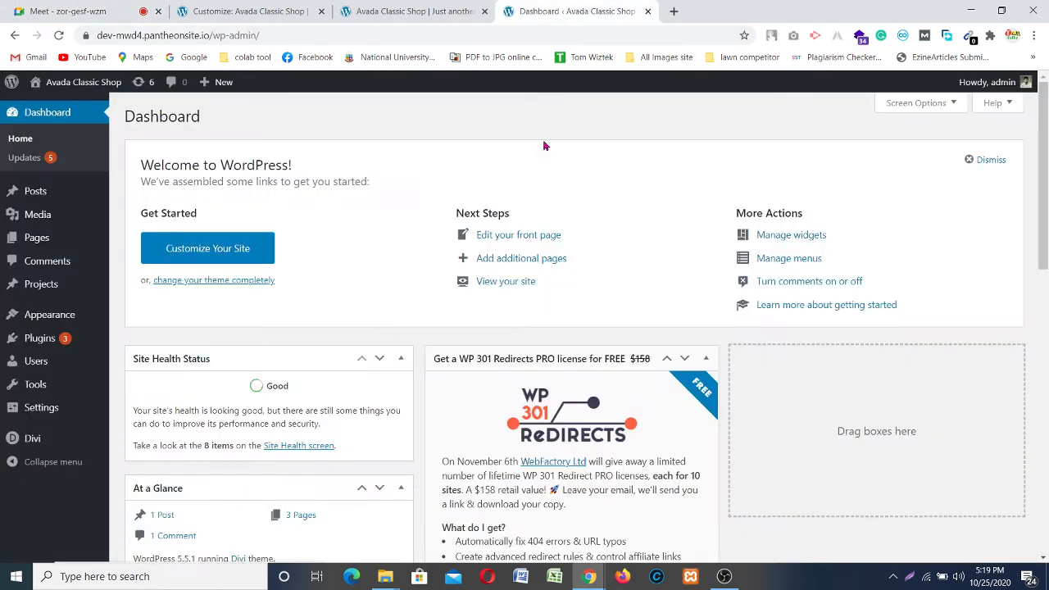
Step: Open Appearance > Widgets and dismiss the presenting notification
mouse_move(49, 314)
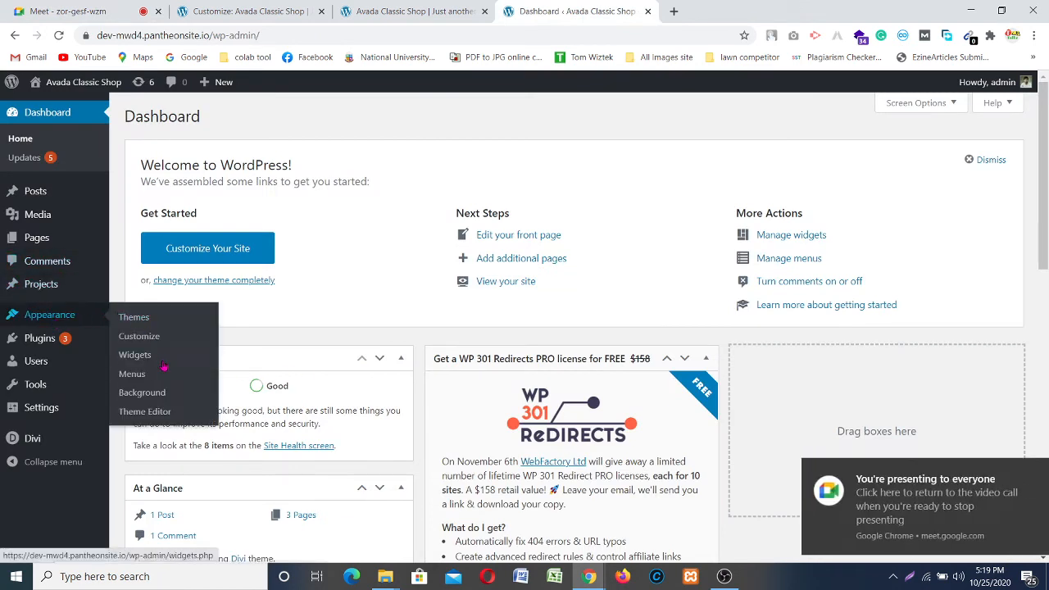
left_click(131, 356)
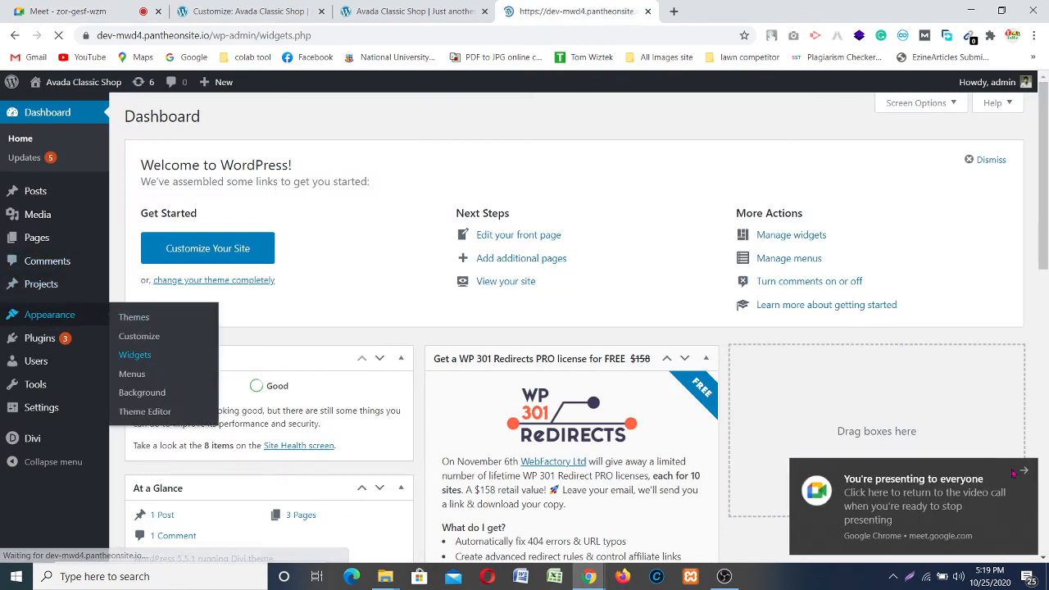
left_click(1024, 472)
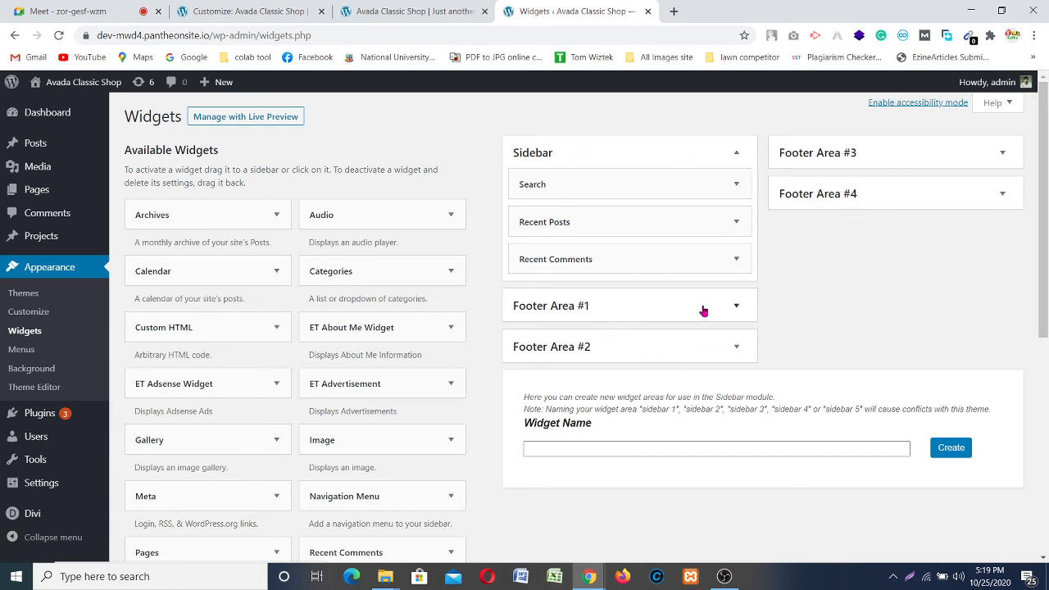
Step: Expand Footer Area #1 on the Widgets page, then open its widgets in the Customizer
left_click(729, 306)
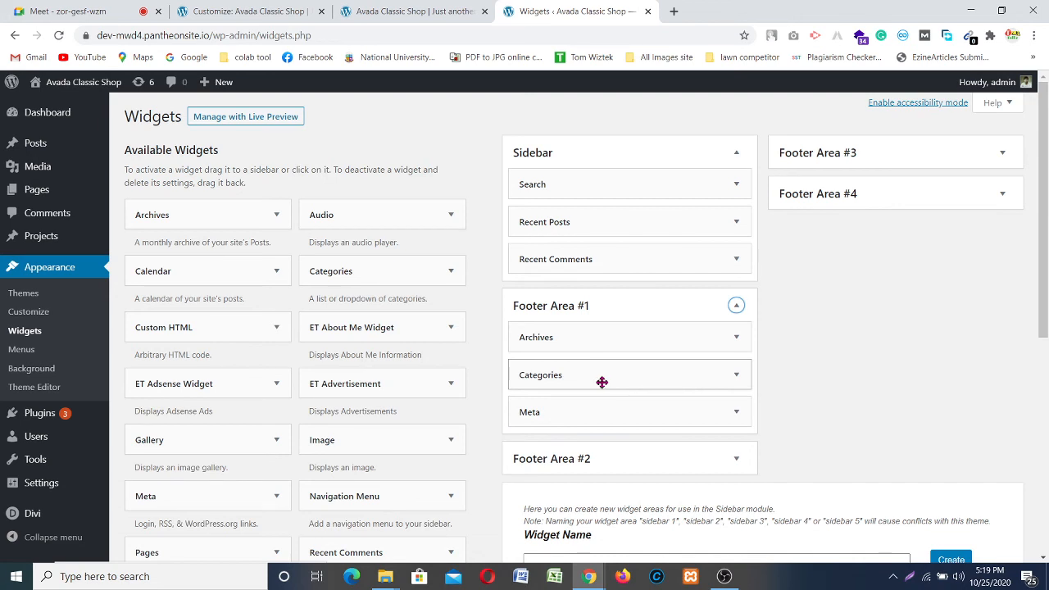
left_click(232, 6)
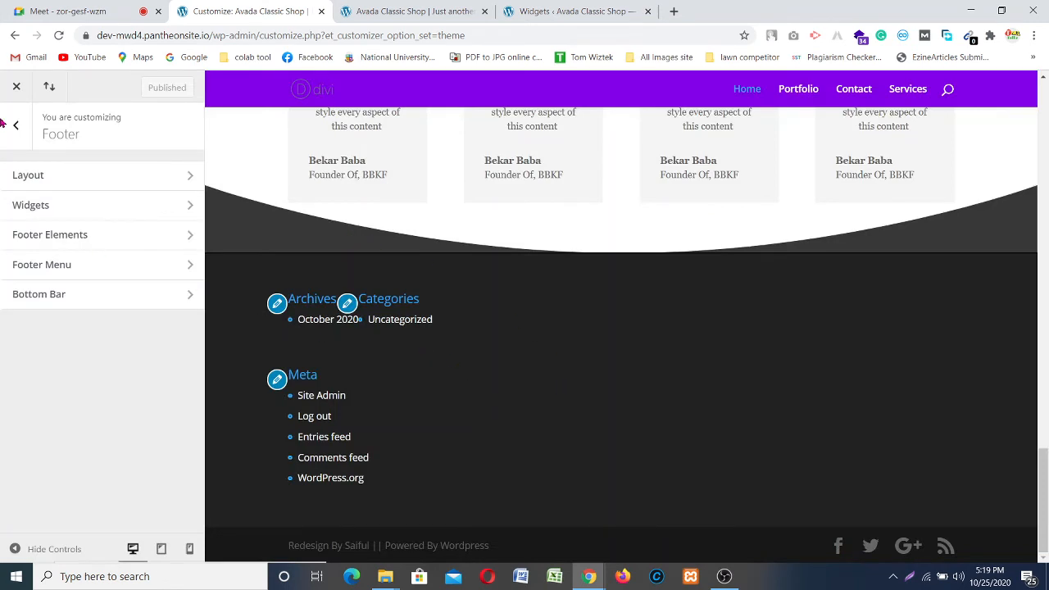
left_click(16, 125)
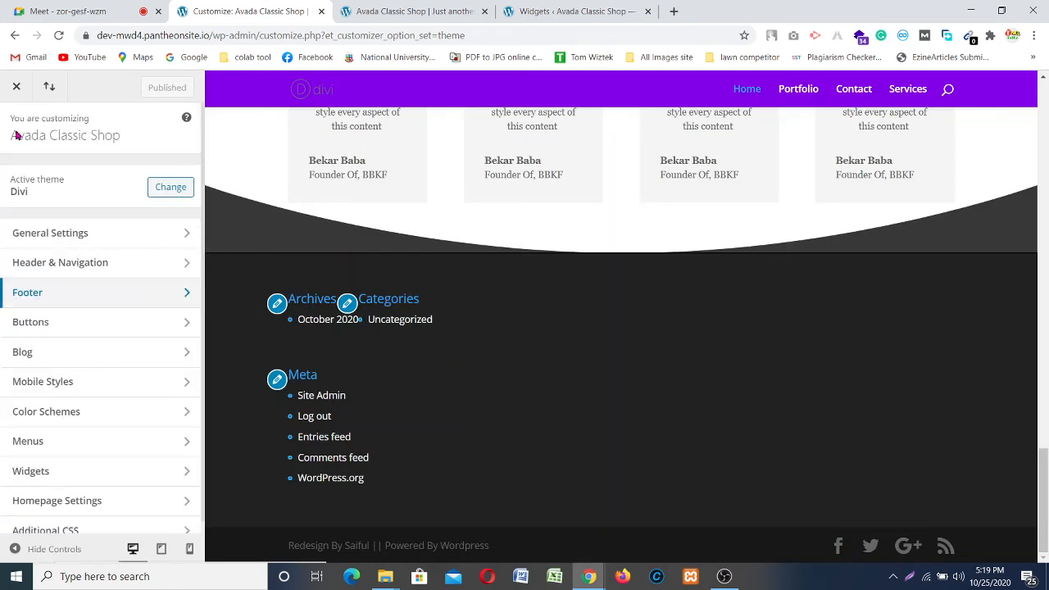
left_click(110, 479)
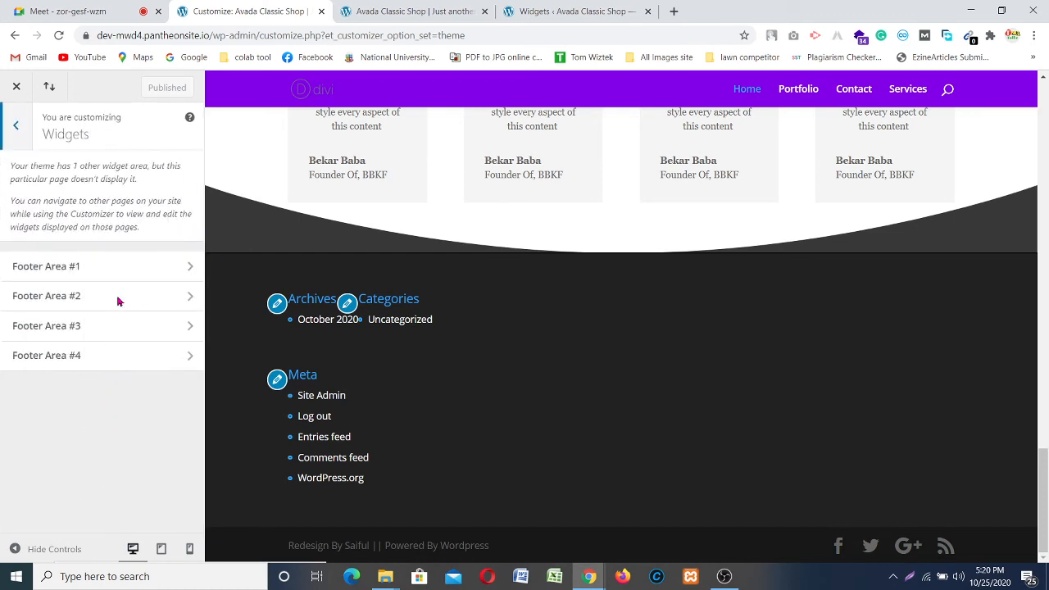
left_click(163, 264)
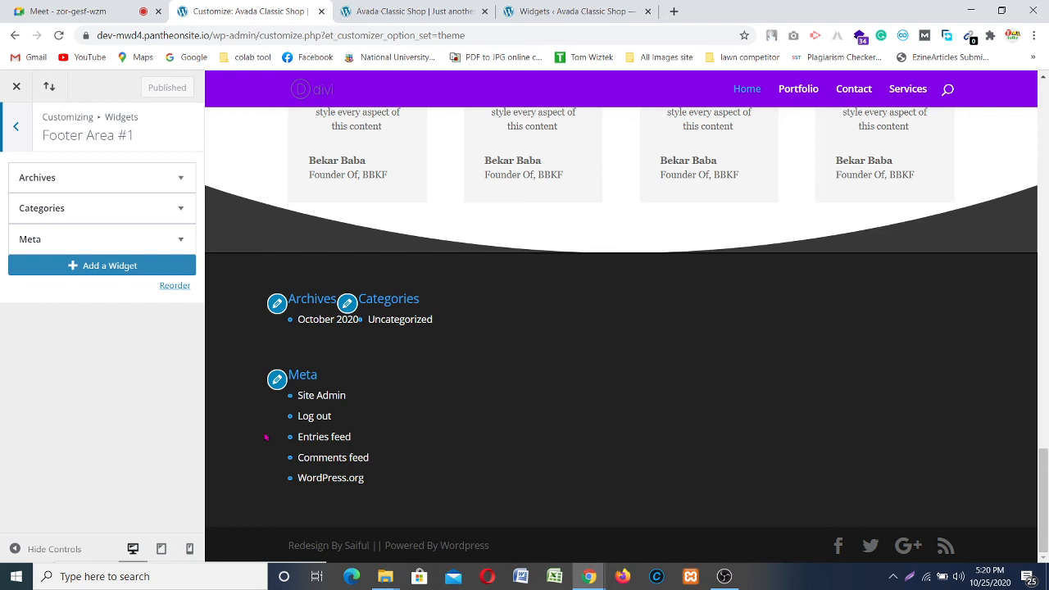
Step: Switch to the Meet call, toggle the microphone, and raise the OBS window
key("ctrl+1")
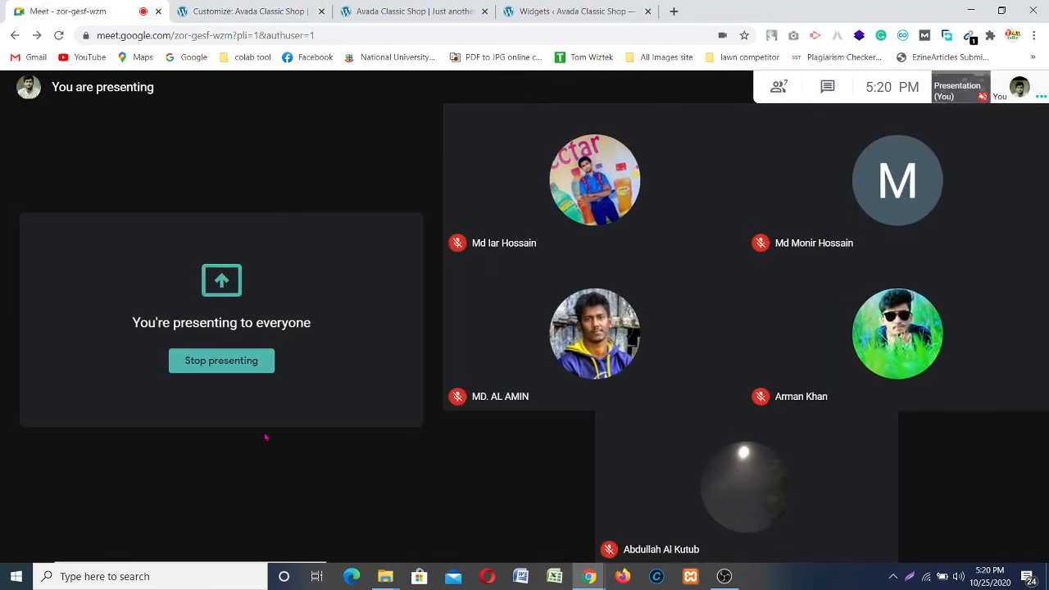
left_click(469, 532)
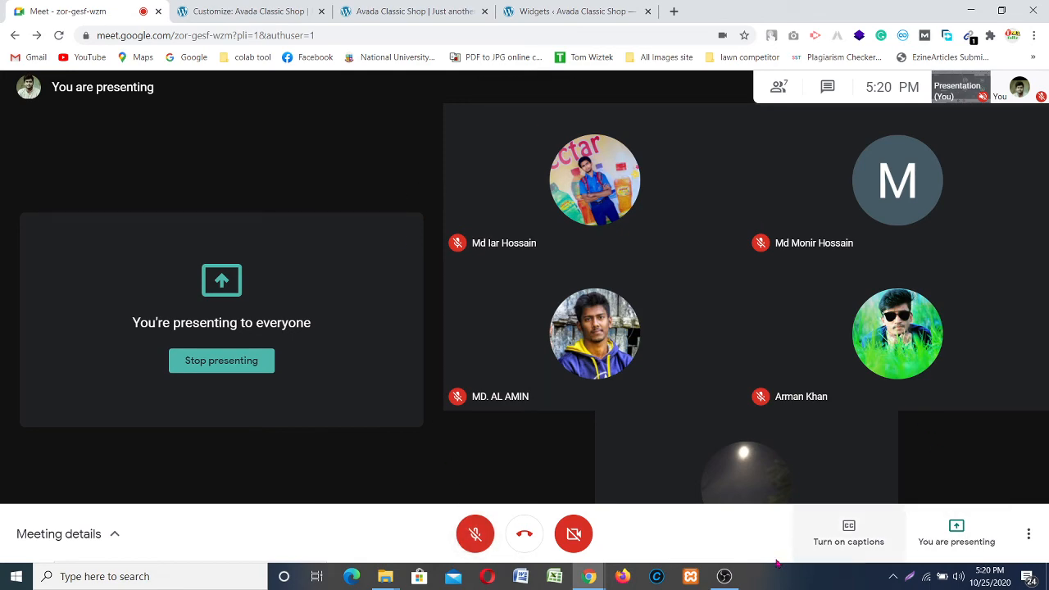
left_click(722, 576)
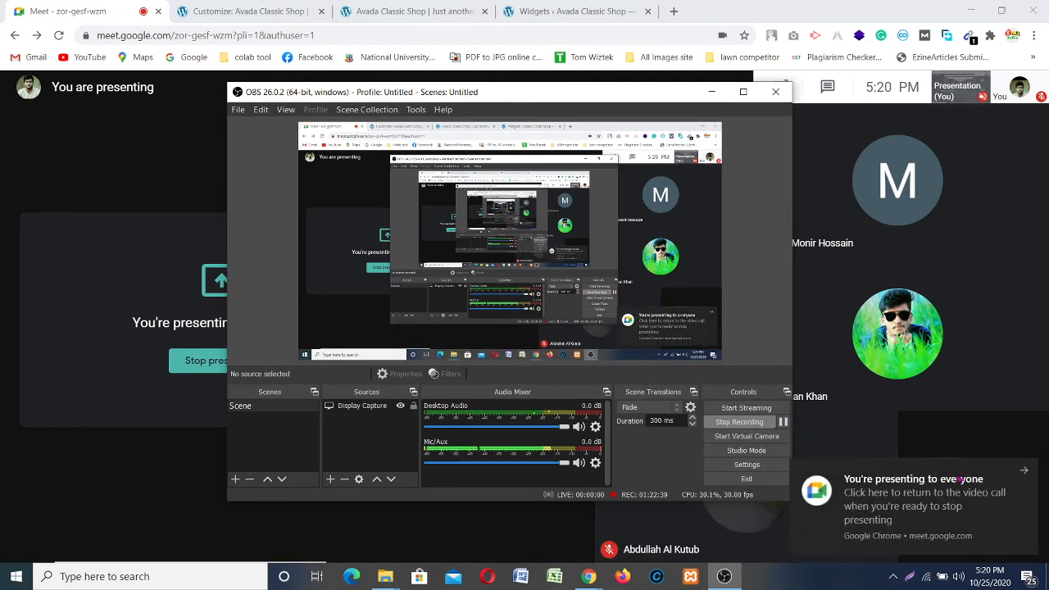
Step: Dismiss the Chrome presenting notification and minimise the OBS window
left_click(1024, 473)
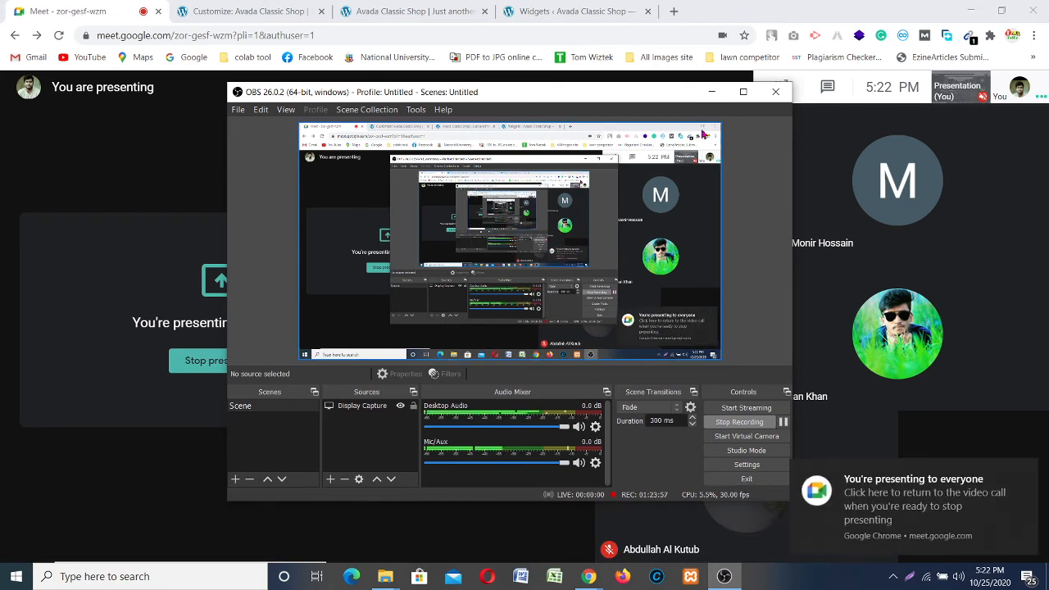
left_click(711, 93)
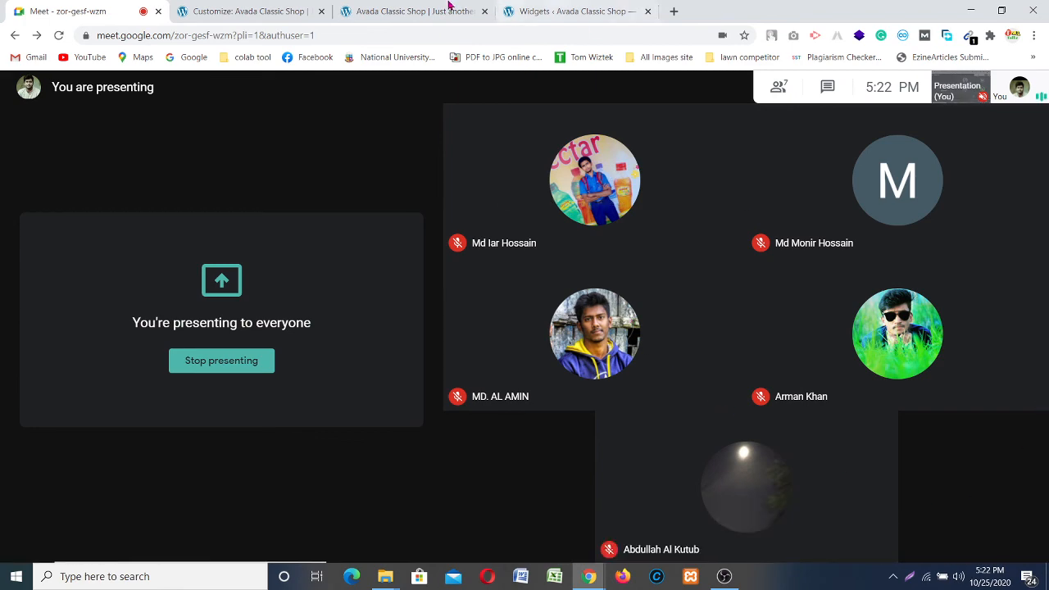
Step: Remove Categories and Archives from Footer Area #1, leaving Meta, then open empty Footer Area #2
left_click(573, 11)
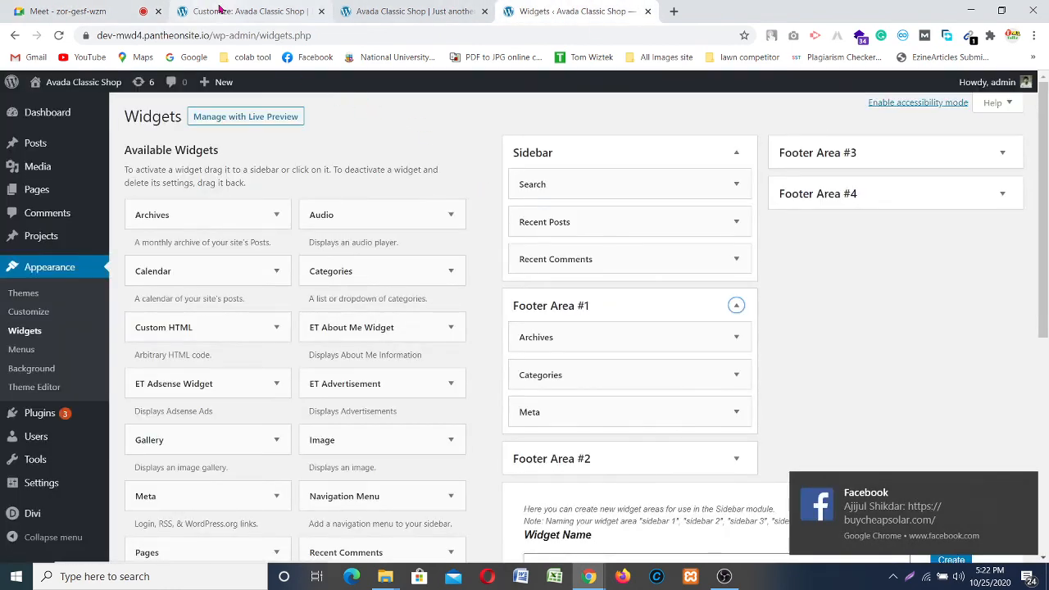
left_click(219, 8)
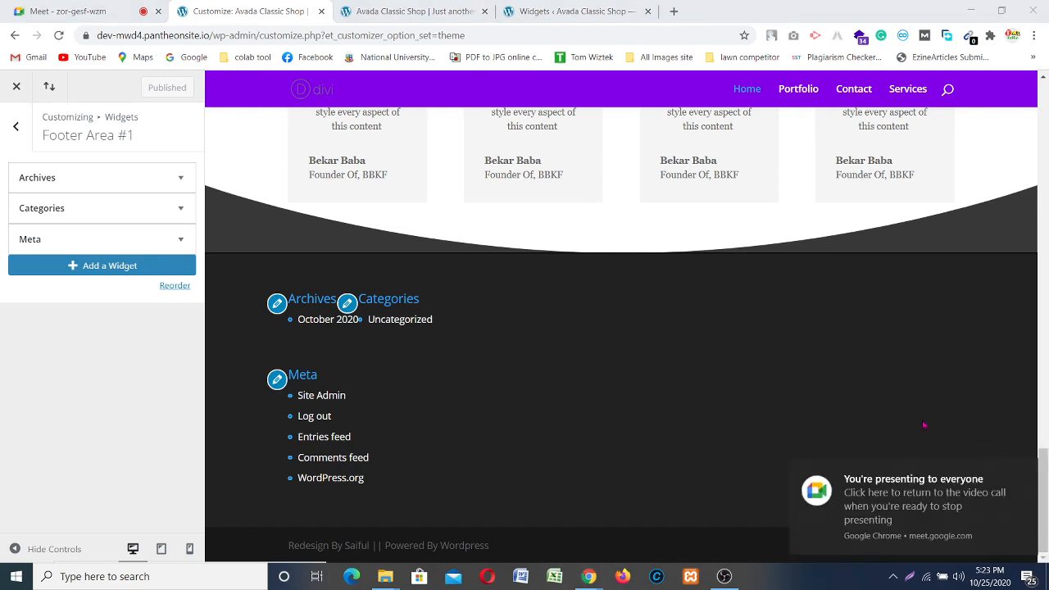
left_click(1025, 470)
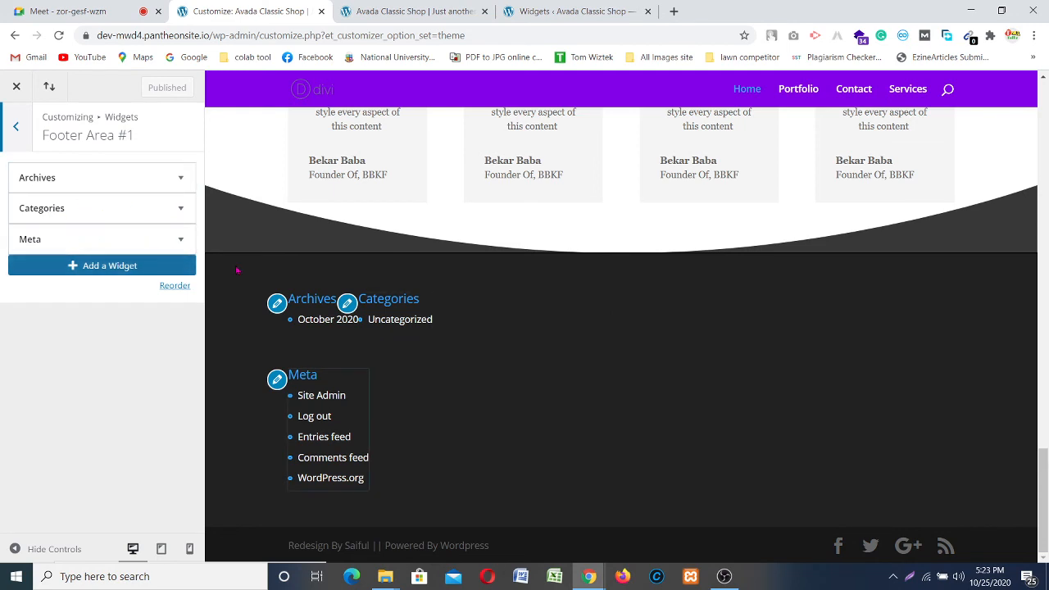
left_click(181, 209)
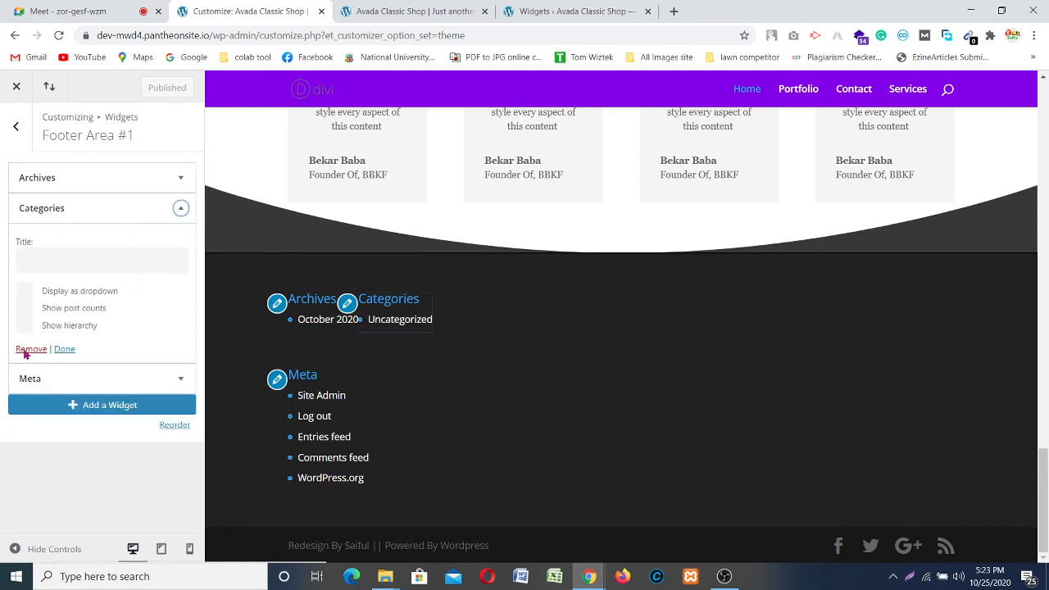
left_click(29, 349)
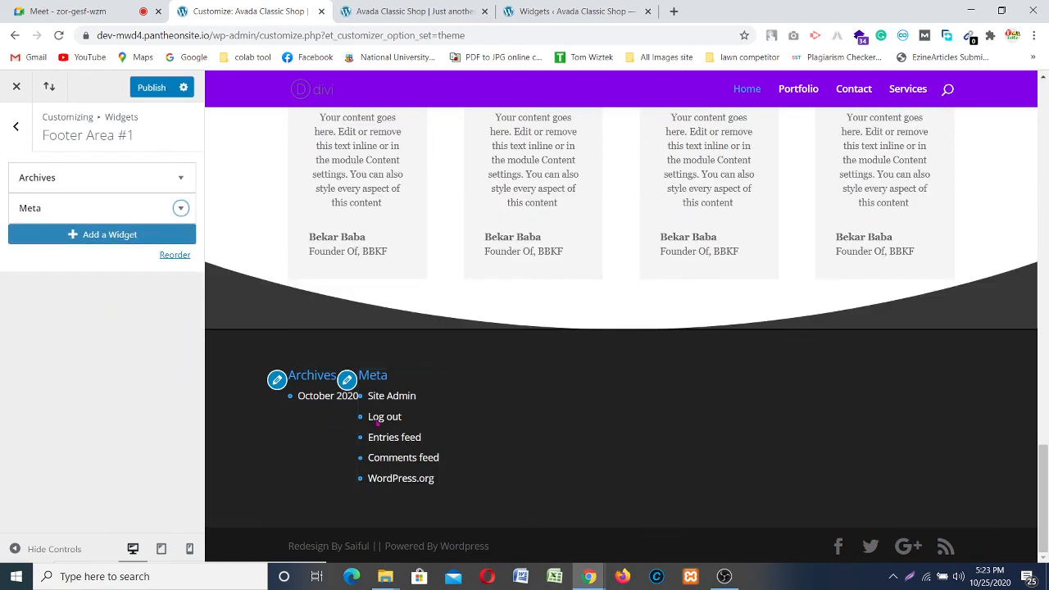
left_click(181, 179)
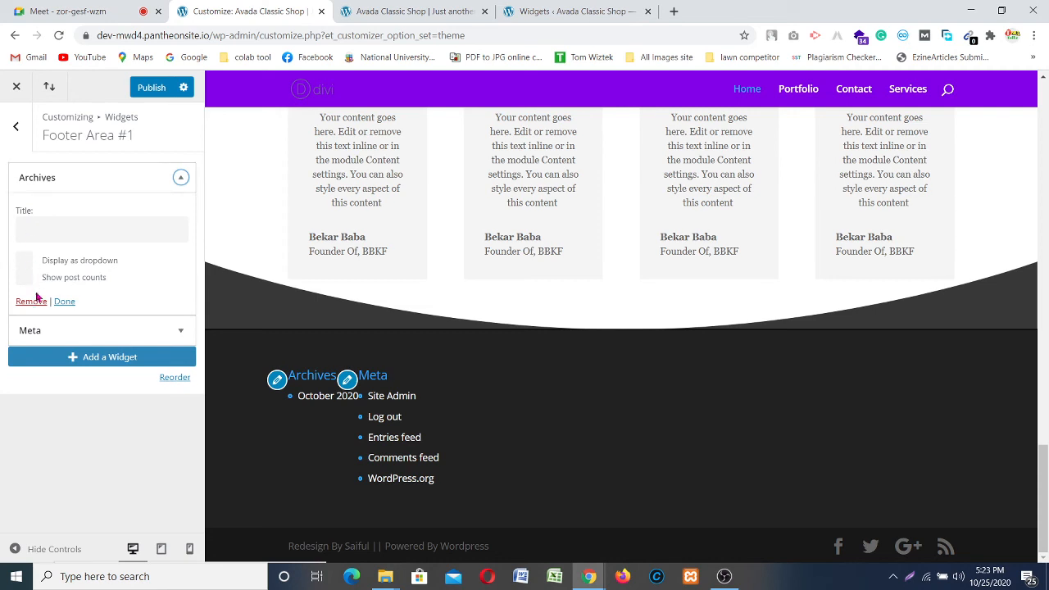
left_click(31, 301)
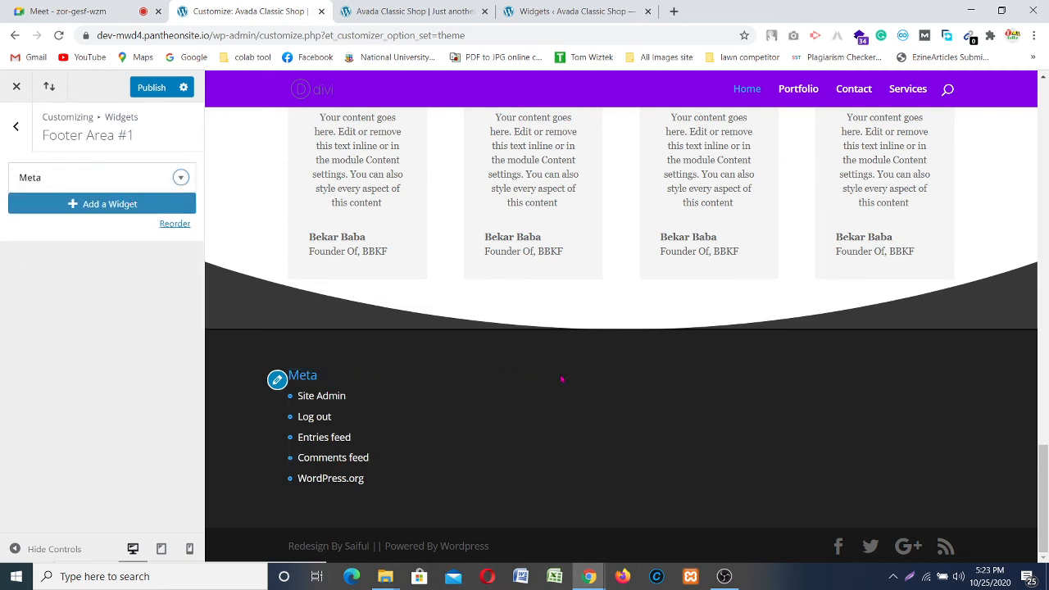
left_click(16, 126)
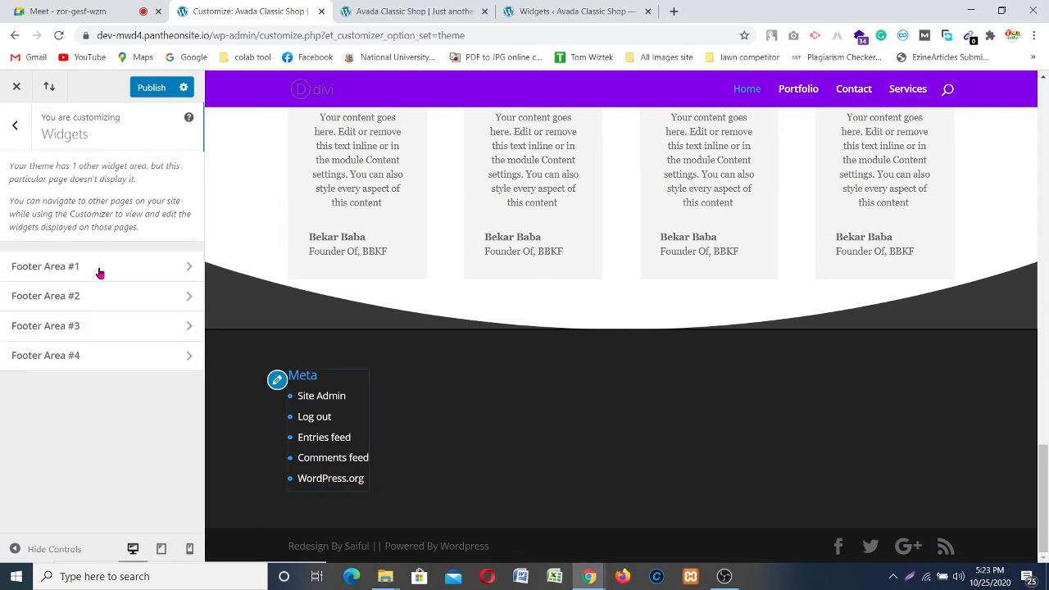
left_click(184, 299)
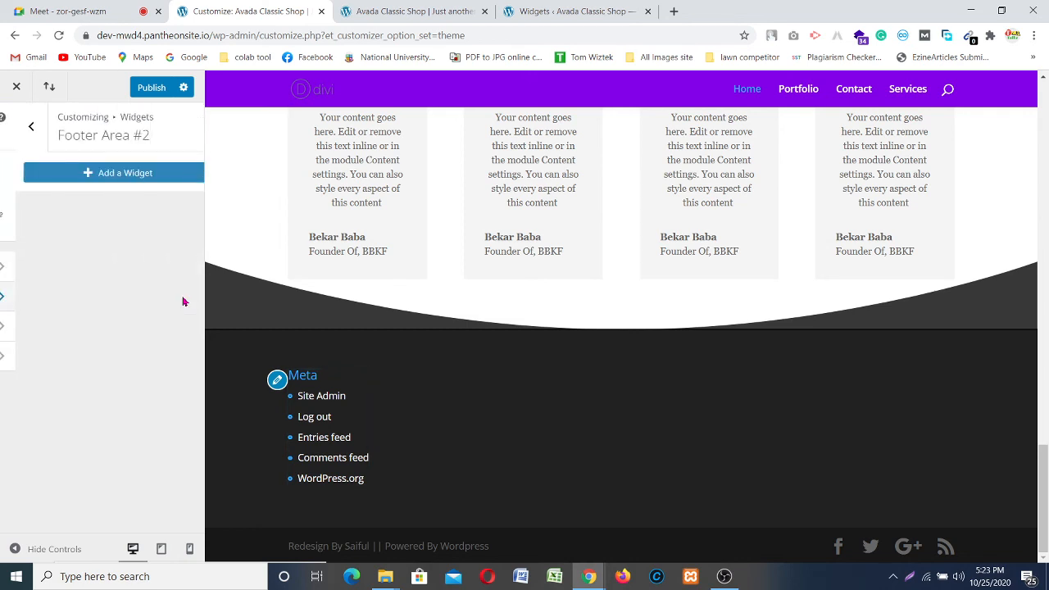
Step: Add a Gallery widget to Footer Area #2 from the available widgets list
left_click(93, 173)
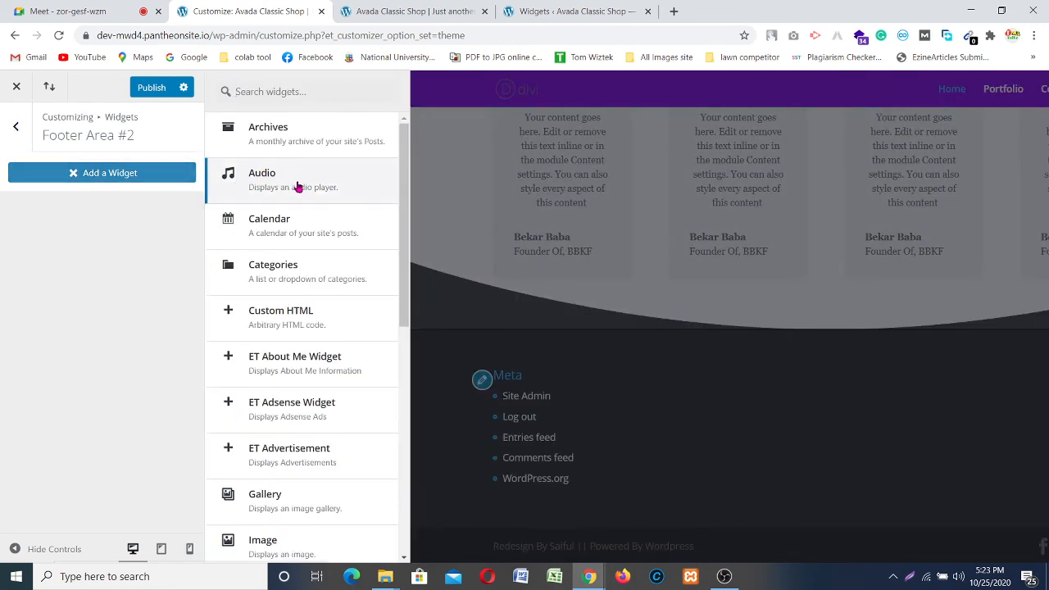
scroll(299, 377, "down", 1)
scroll(299, 377, "down", 2)
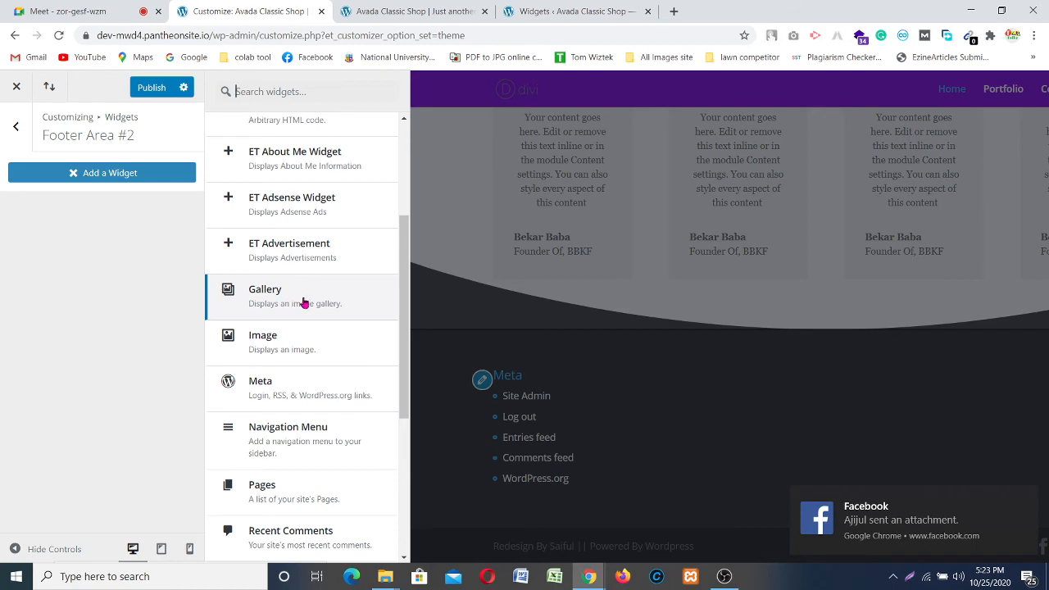
left_click(303, 301)
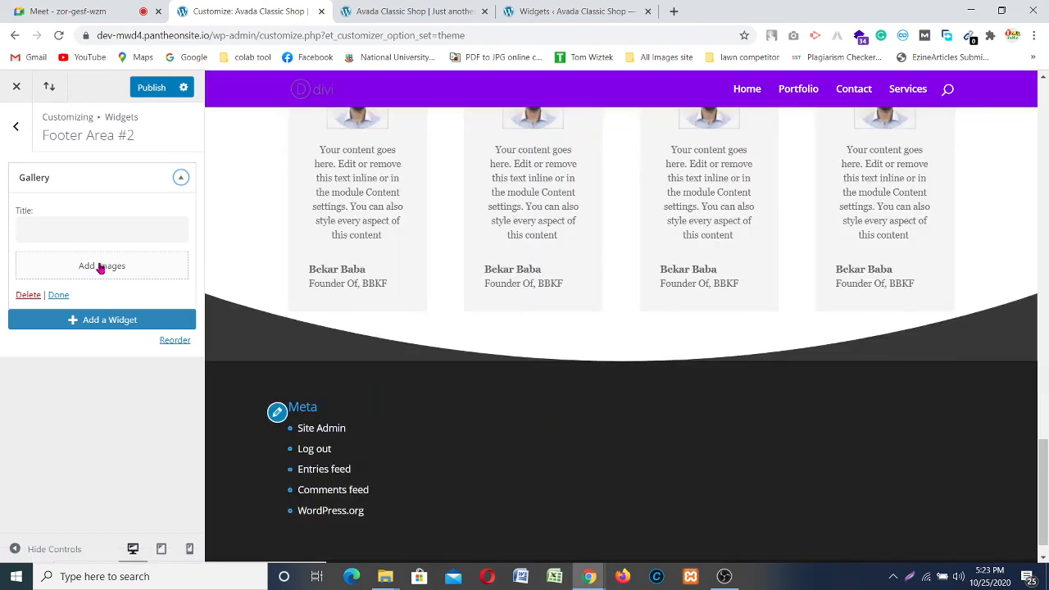
Step: Create a gallery from the laptop, WordPress and web-development images and insert it into the widget
left_click(101, 266)
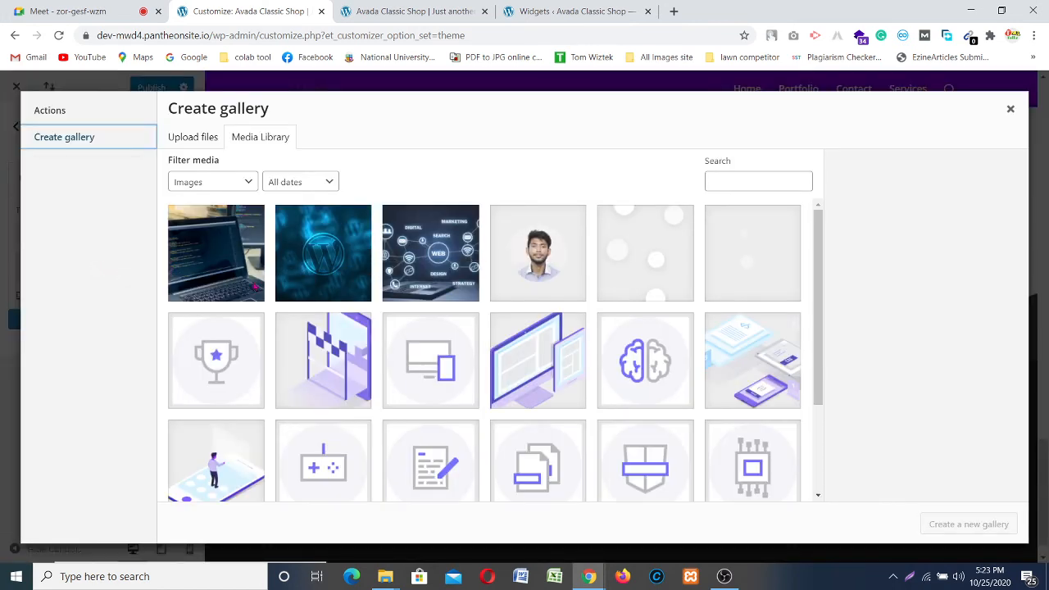
left_click(215, 252)
left_click(323, 253)
left_click(430, 253)
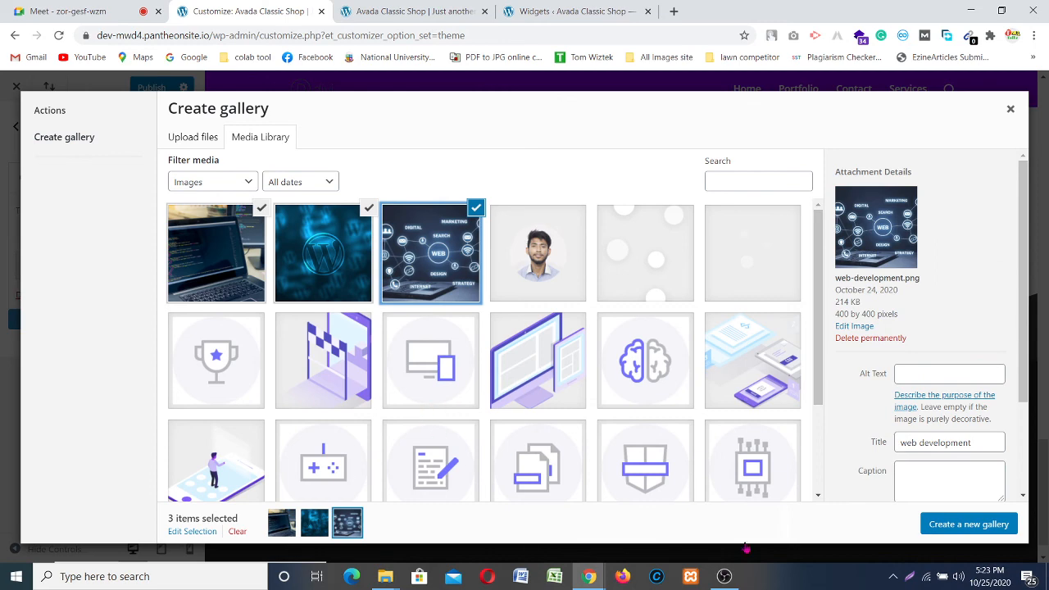
left_click(964, 525)
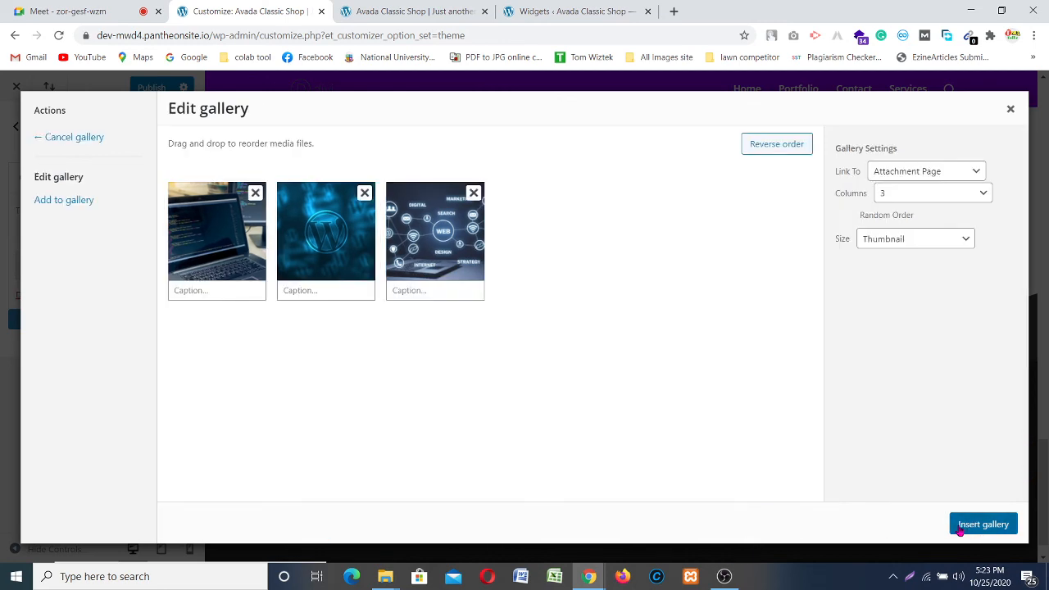
left_click(982, 524)
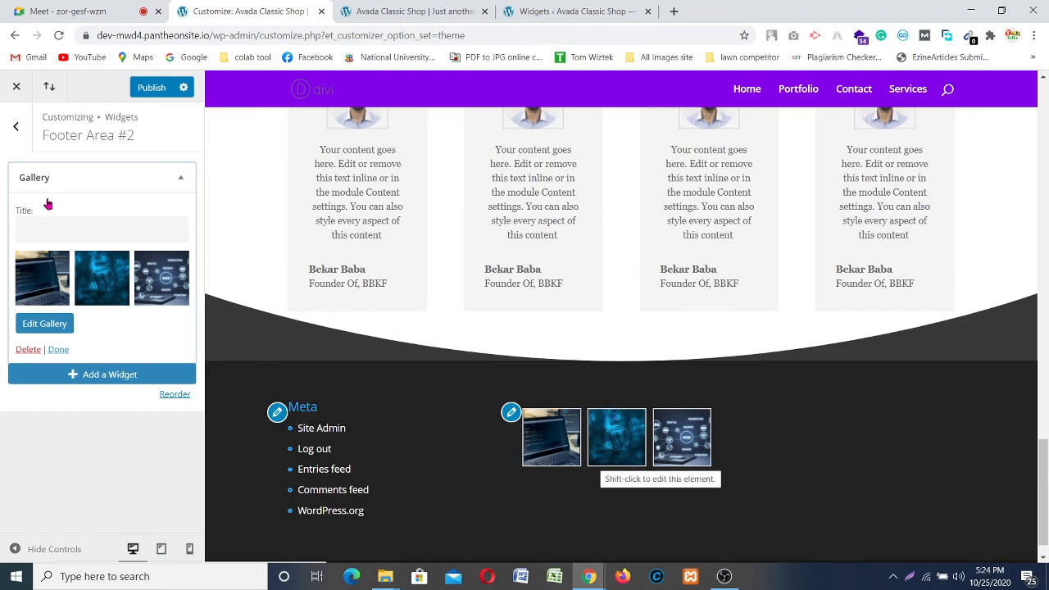
Step: Title the gallery widget 'Gallery' and return to the footer areas list
left_click(62, 227)
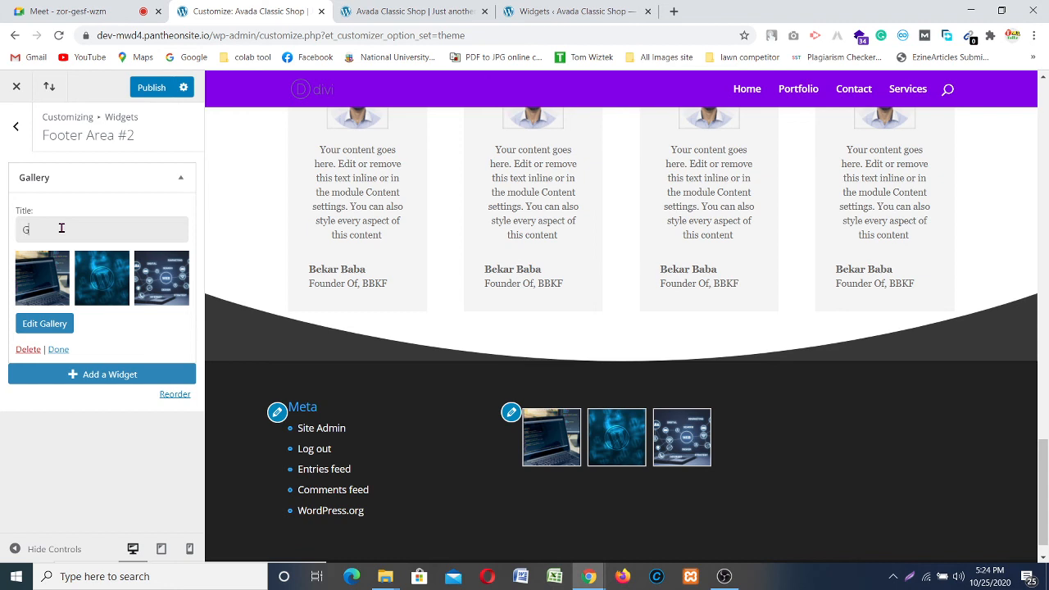
type("A")
type("allery")
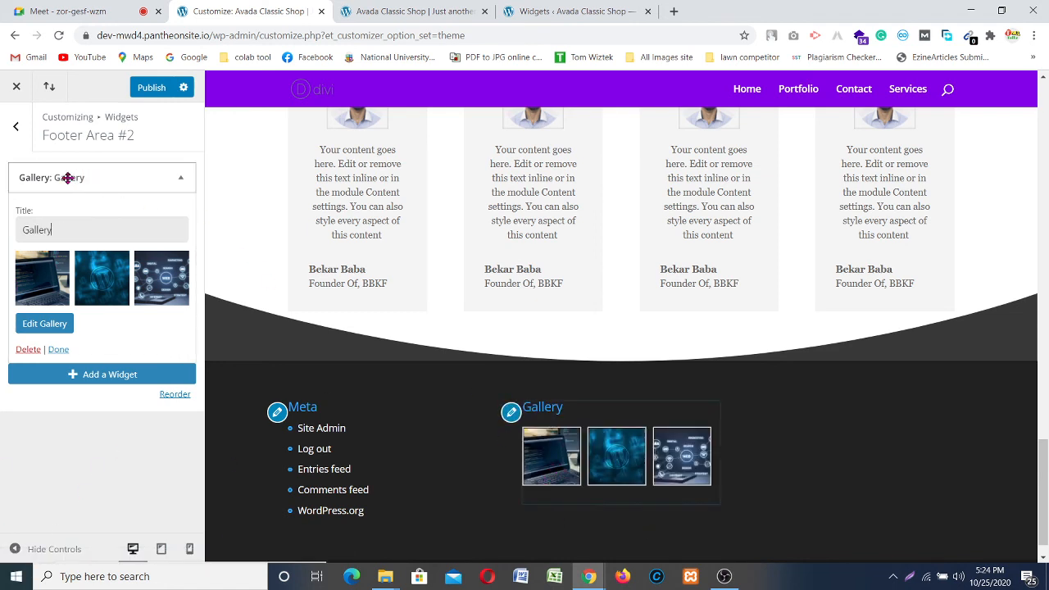
left_click(17, 143)
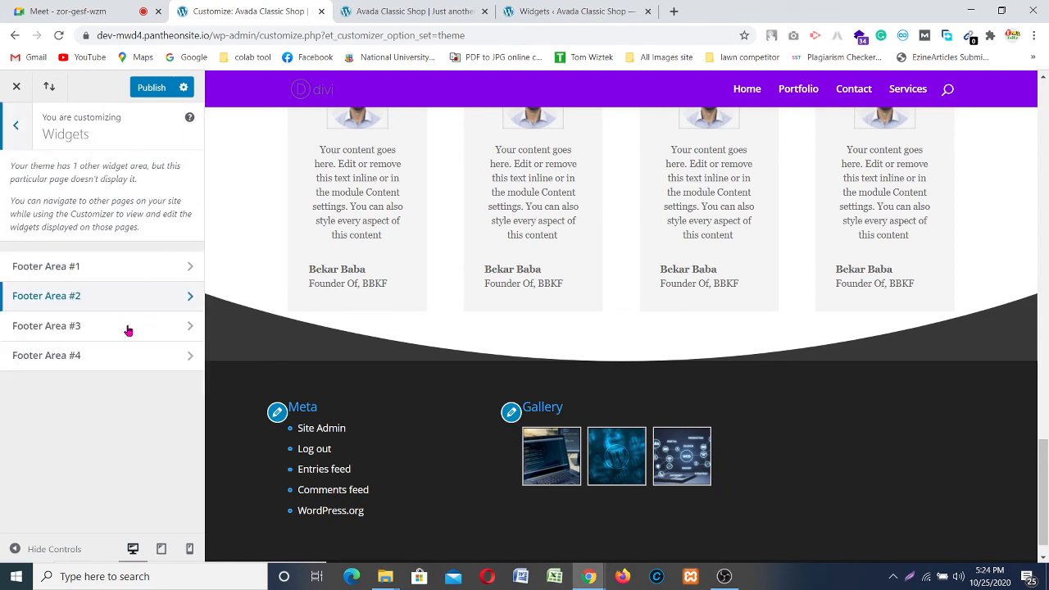
Step: Add a Text widget titled 'About Me' to Footer Area #3
left_click(103, 329)
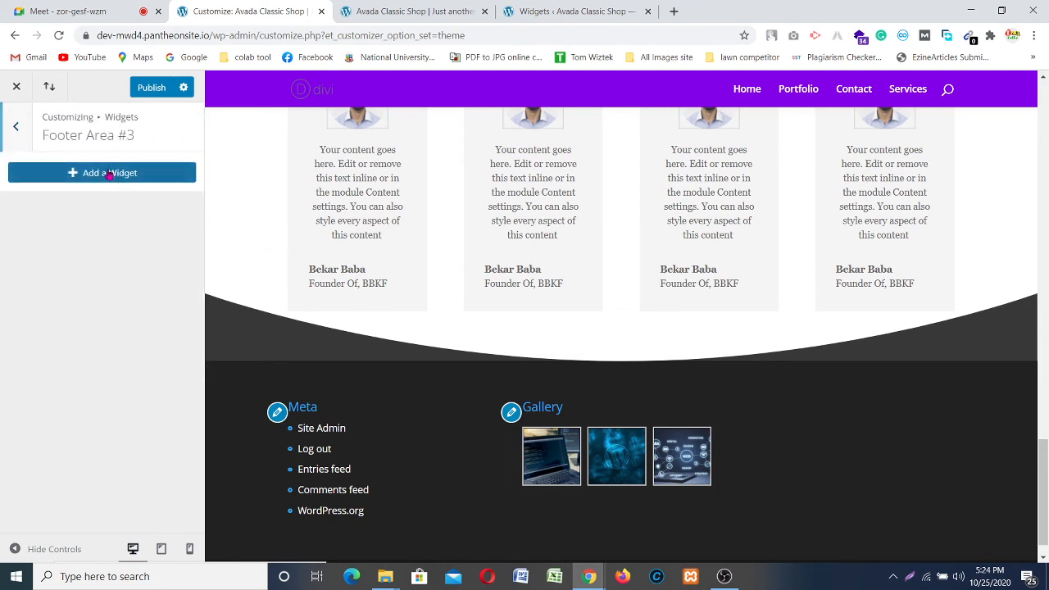
left_click(123, 172)
scroll(288, 330, "down", 4)
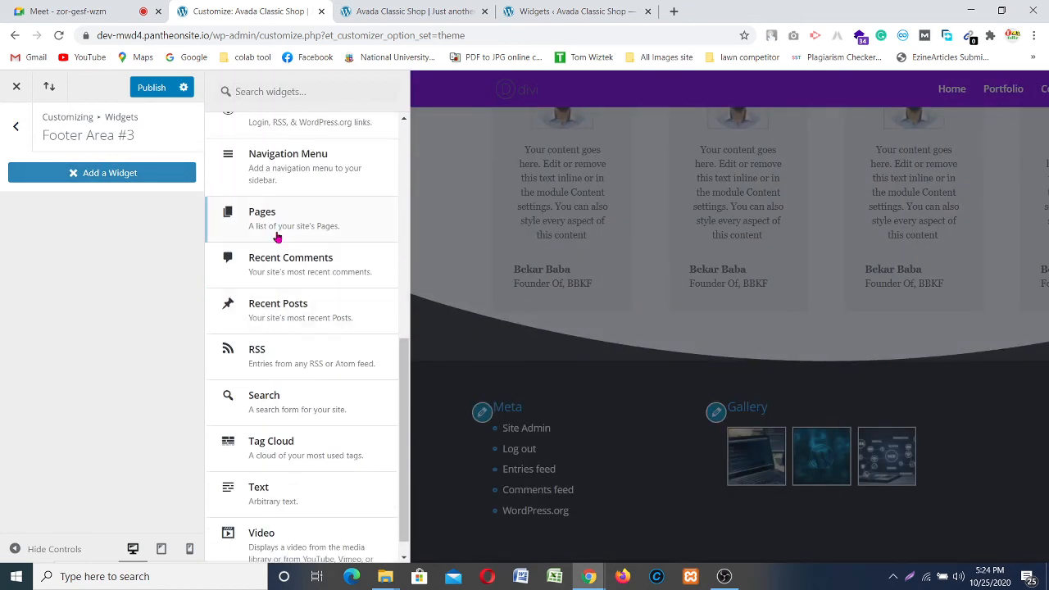
left_click(293, 469)
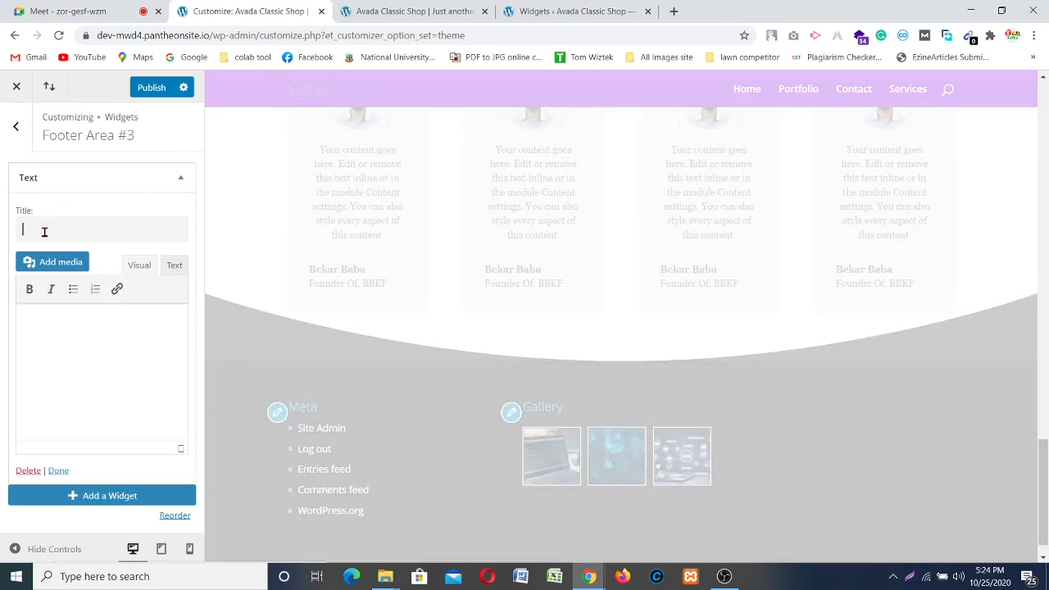
type("Abo")
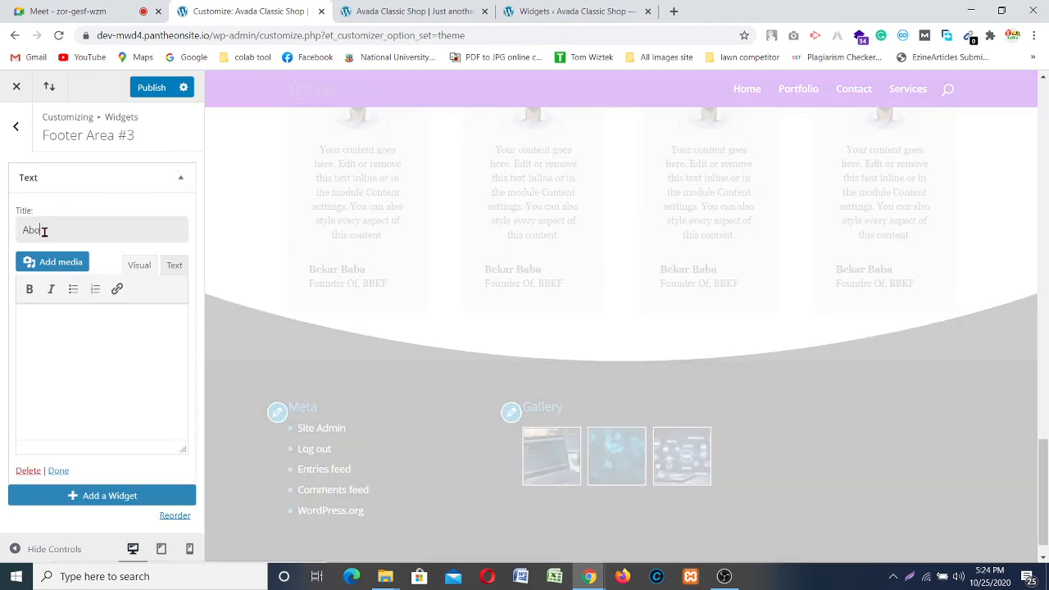
type("ut Me")
key("Tab")
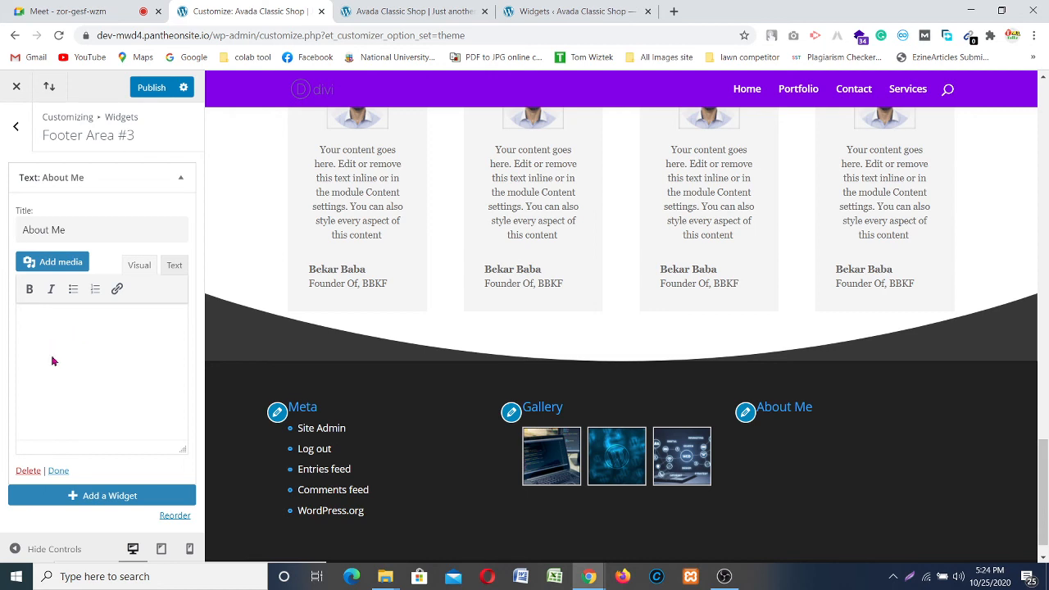
Step: Adjust the About Me widget's title and body, then delete the widget
left_click(88, 235)
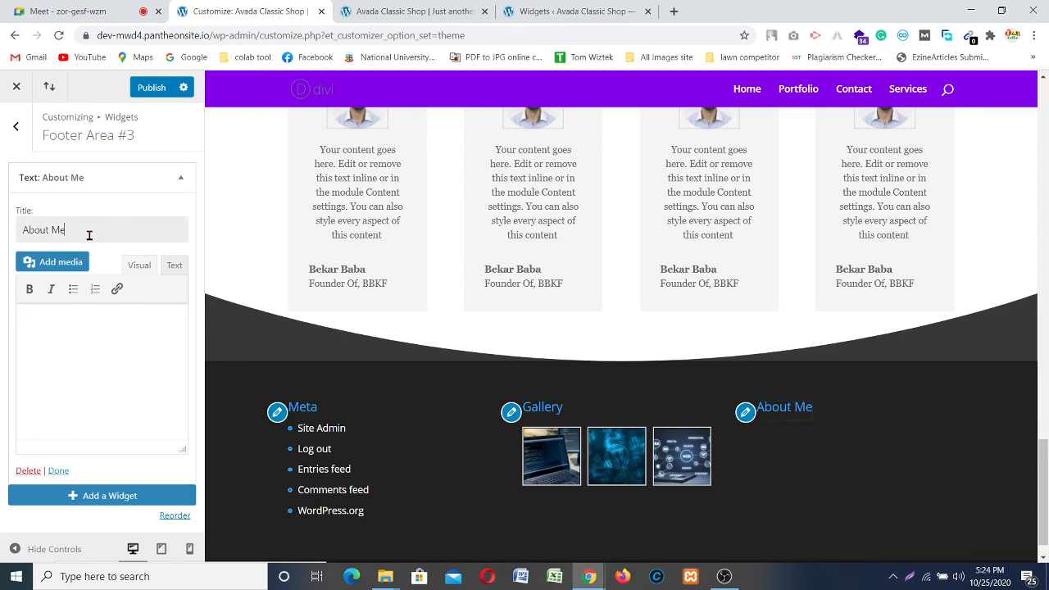
left_click(48, 344)
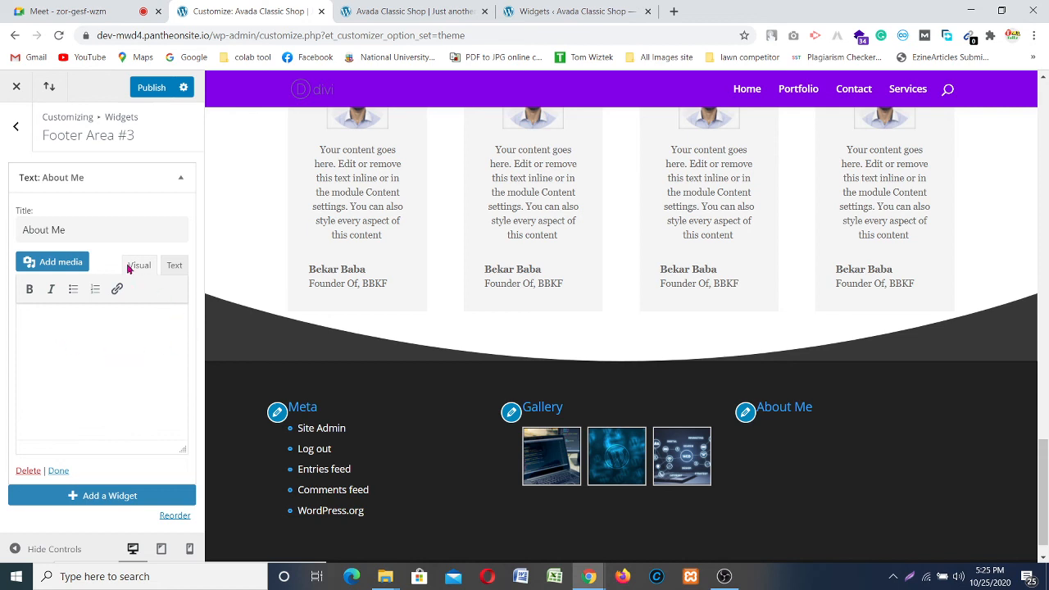
key("ctrl+shift+Left")
left_click(103, 231)
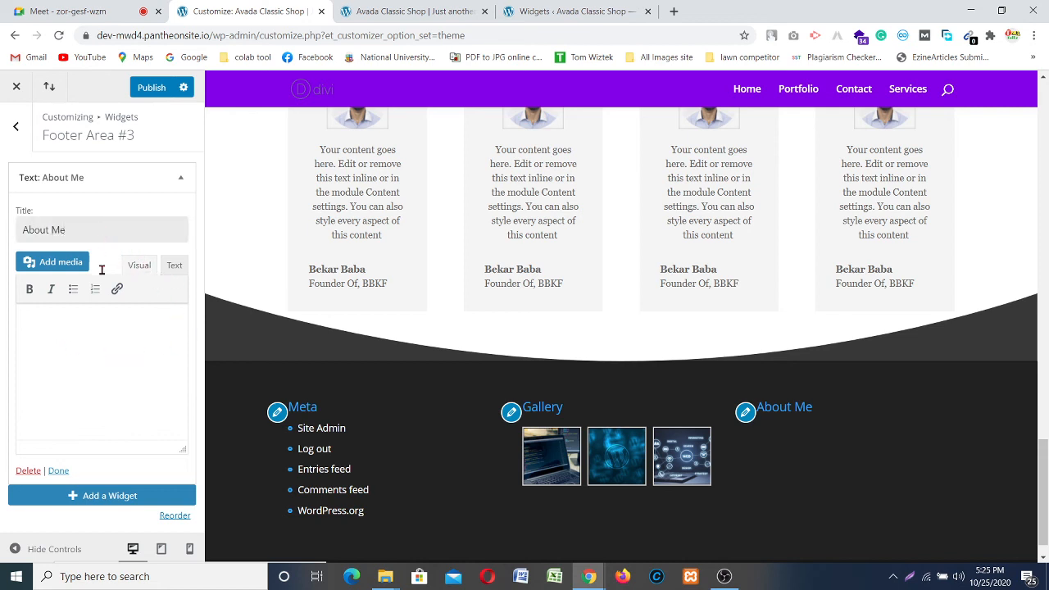
left_click(96, 353)
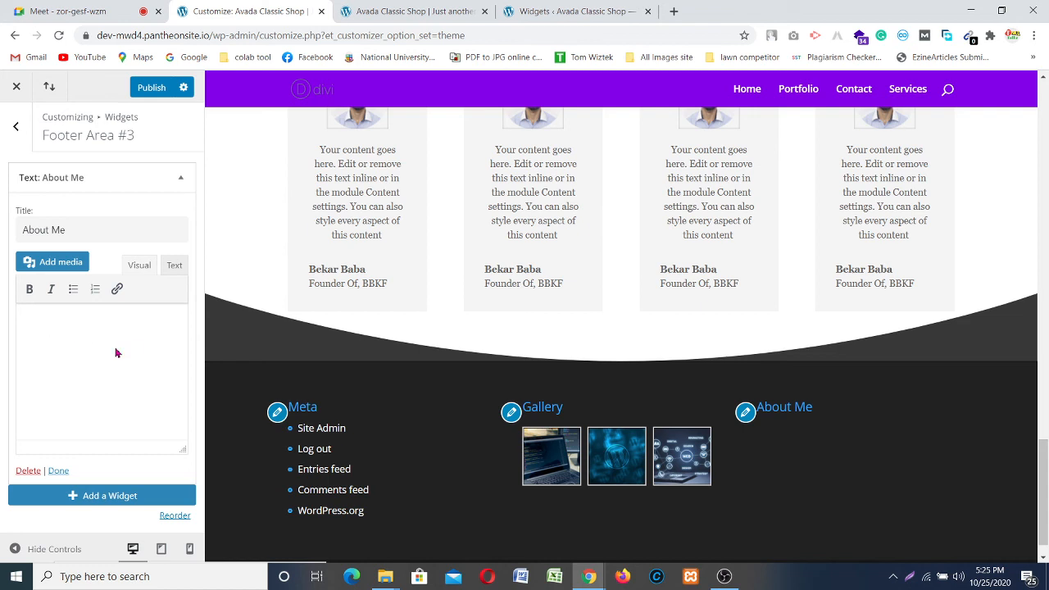
left_click(28, 472)
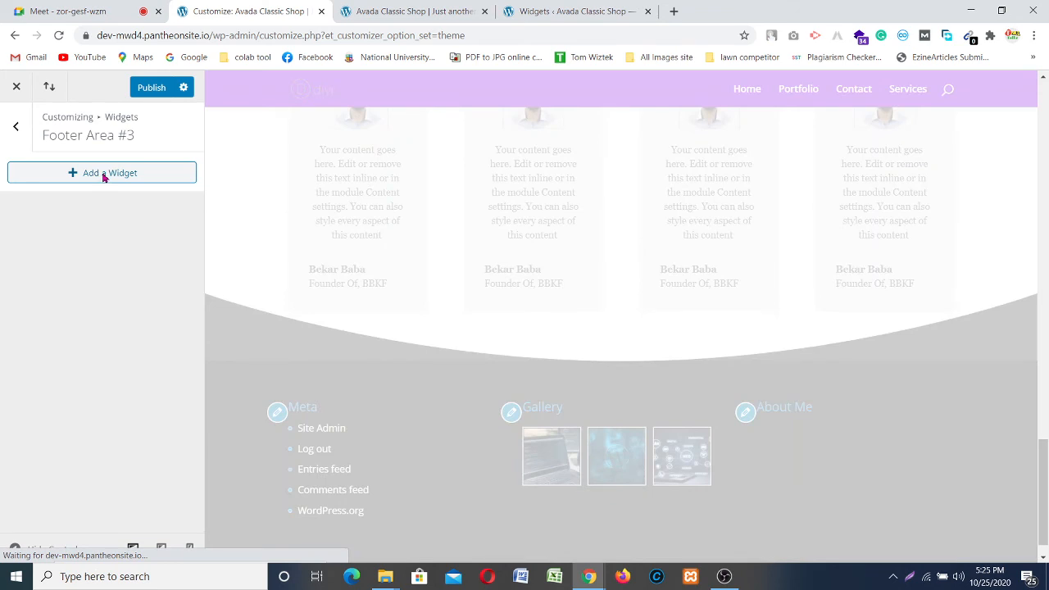
Step: Add a new Text widget to Footer Area #3
left_click(105, 178)
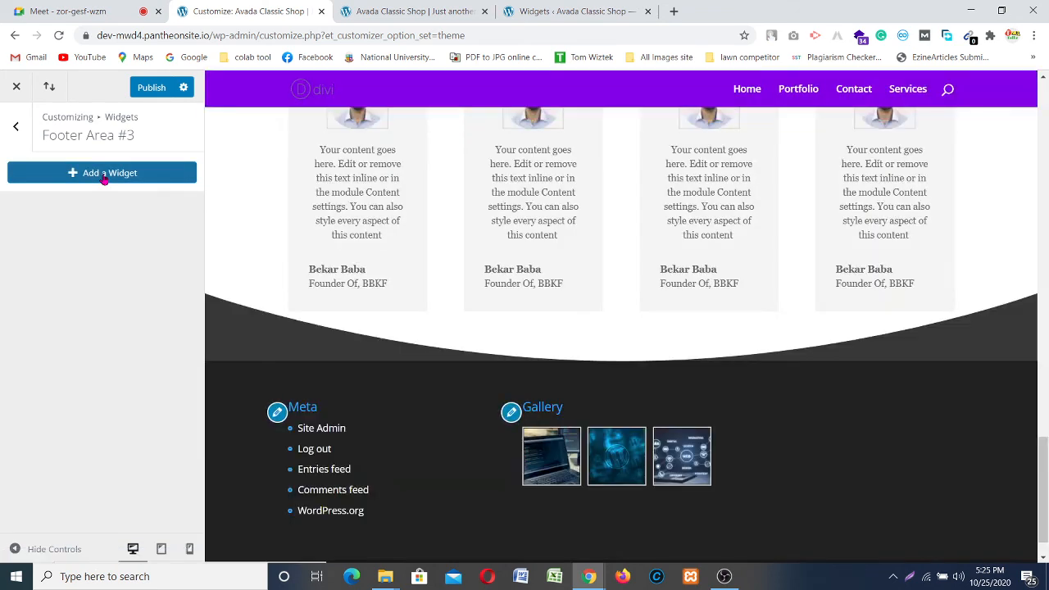
left_click(105, 178)
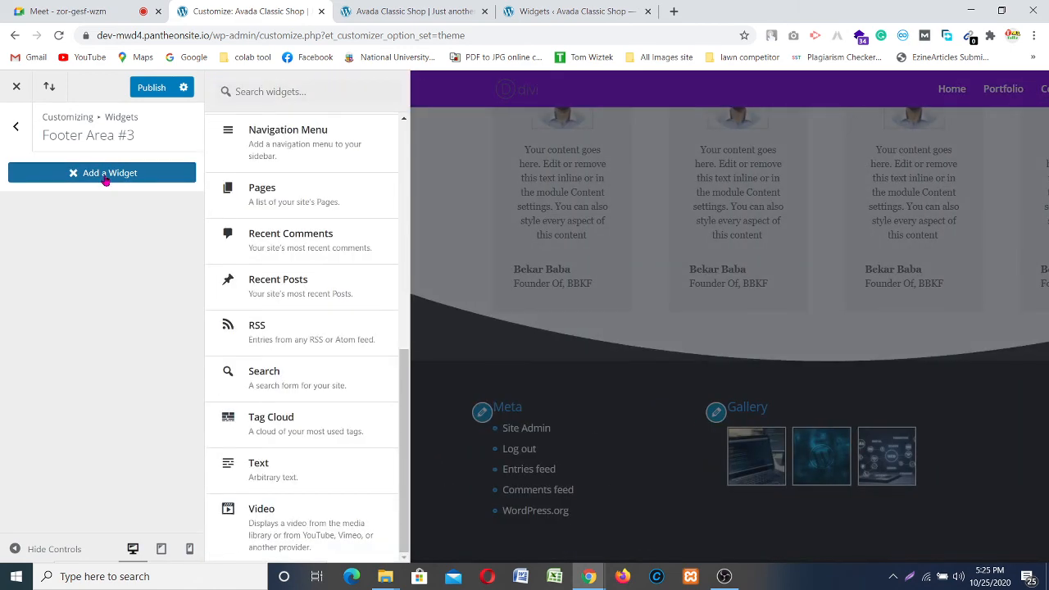
left_click(281, 473)
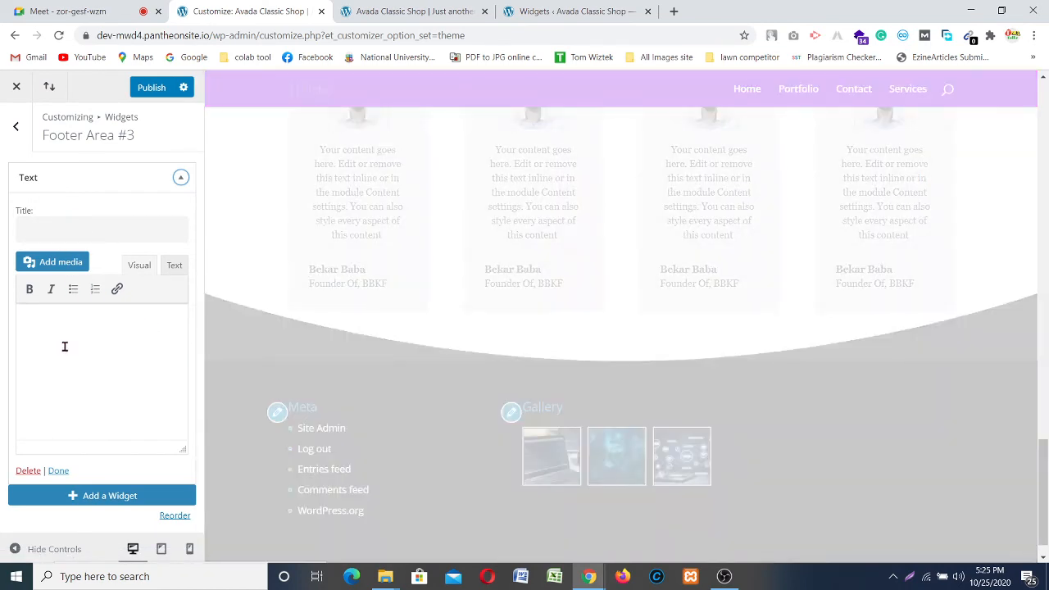
left_click(65, 346)
Step: Write the widget body: 'This is Our About me Section where we can write anything what we want.'
type("This is")
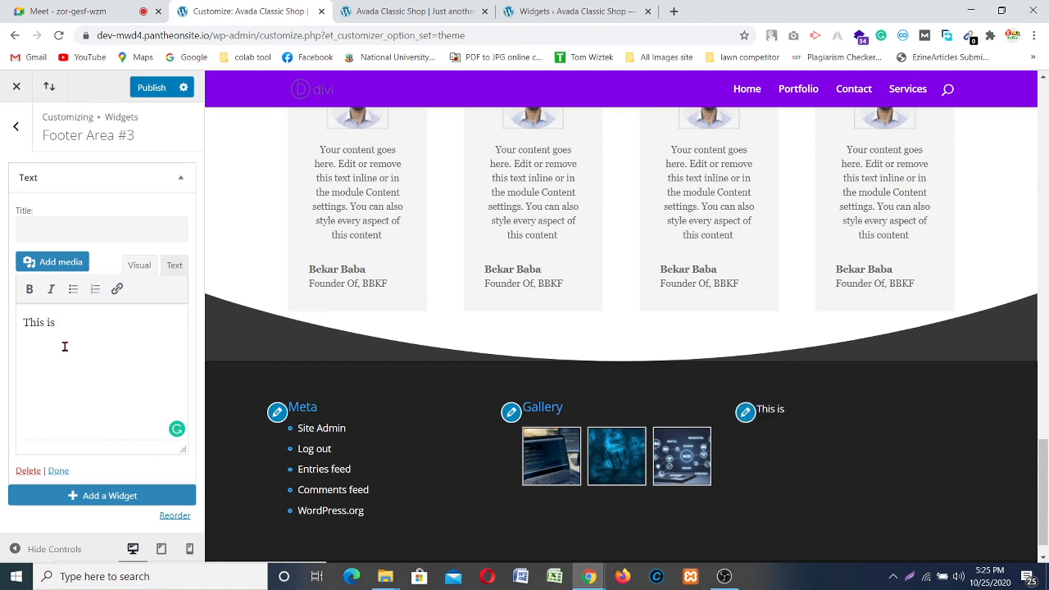
type("Our")
type("out")
key("BackSpace")
key("BackSpace")
key("BackSpace")
key("BackSpace")
key("BackSpace")
key("BackSpace")
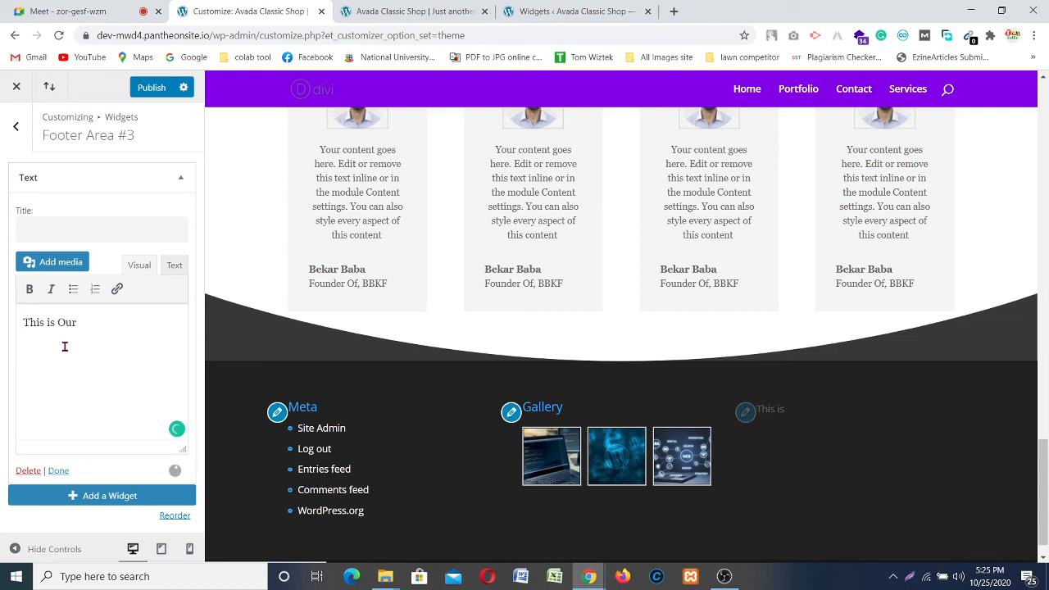
type("About me SEc")
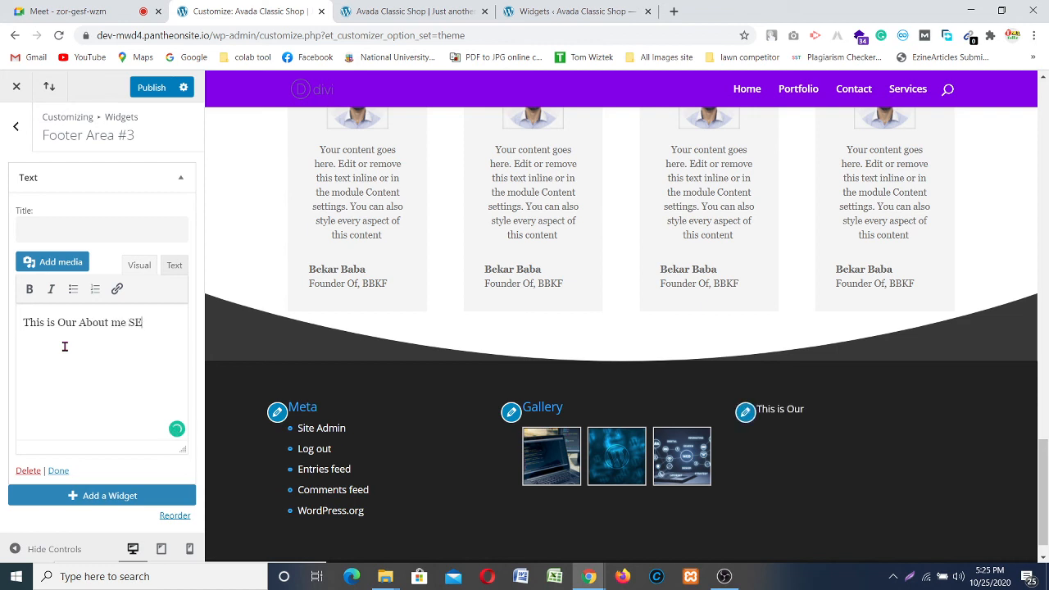
key("BackSpace")
key("BackSpace")
type("ection ")
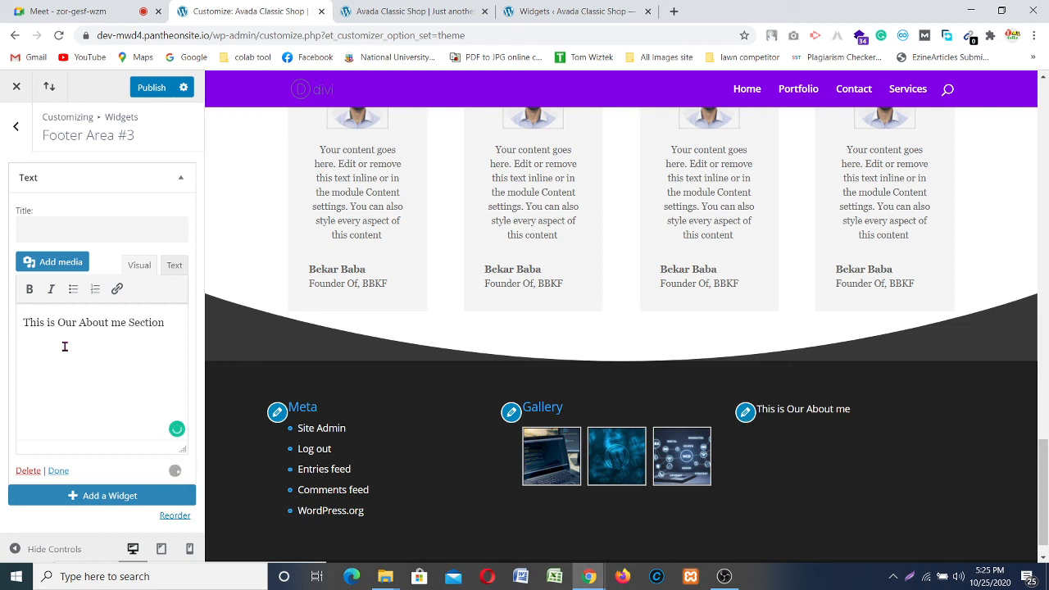
type("where we can w")
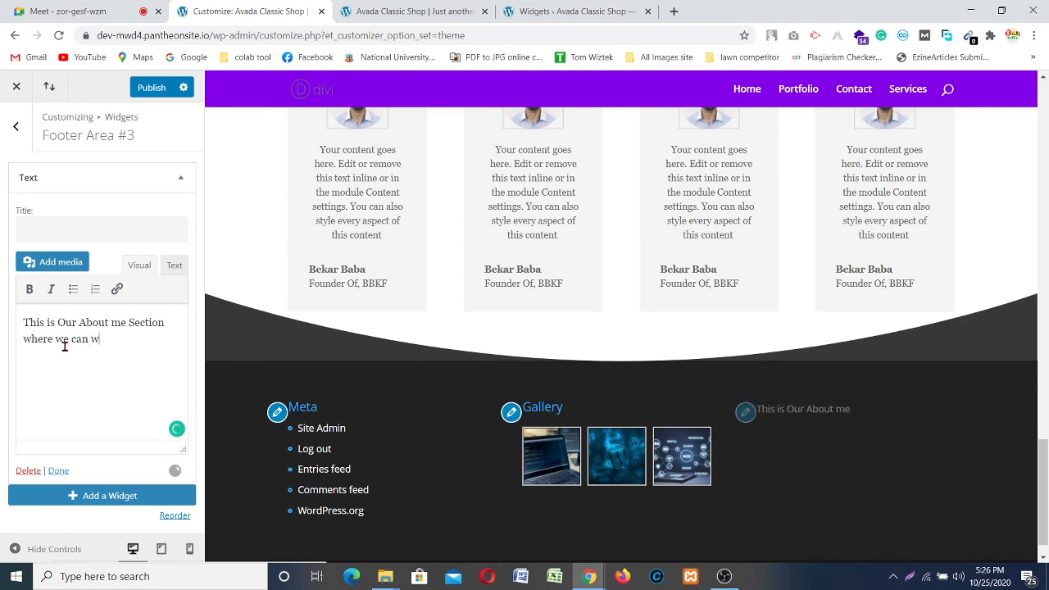
type("rite anythign")
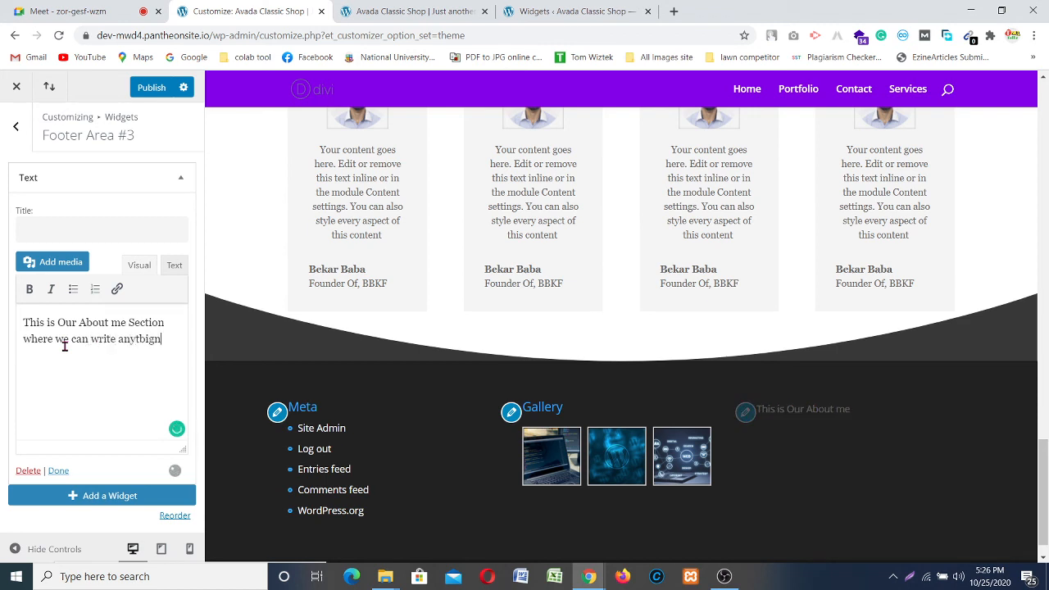
key("BackSpace")
key("BackSpace")
key("BackSpace")
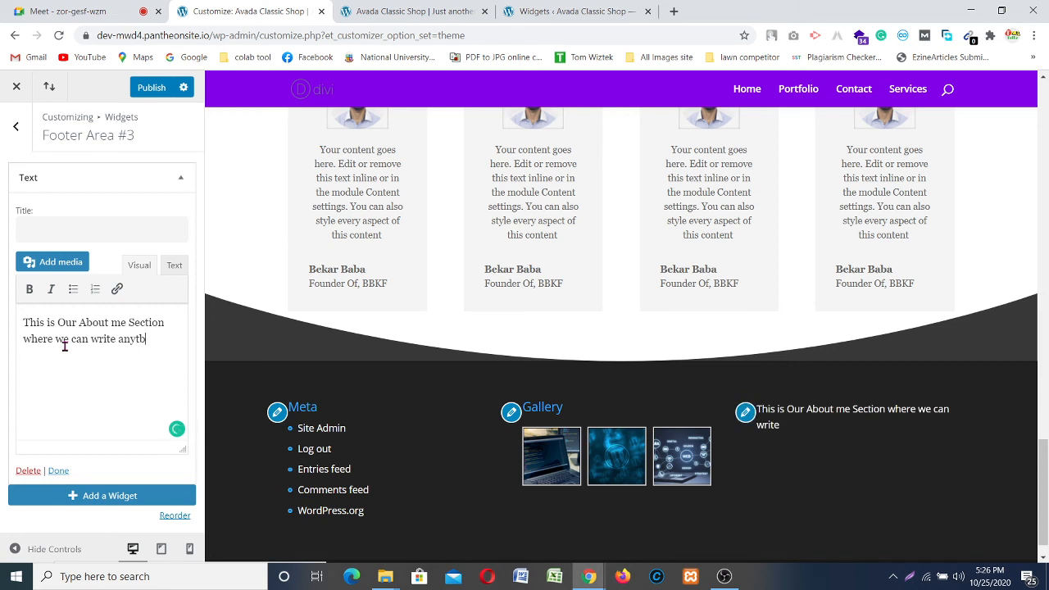
type("ing wha")
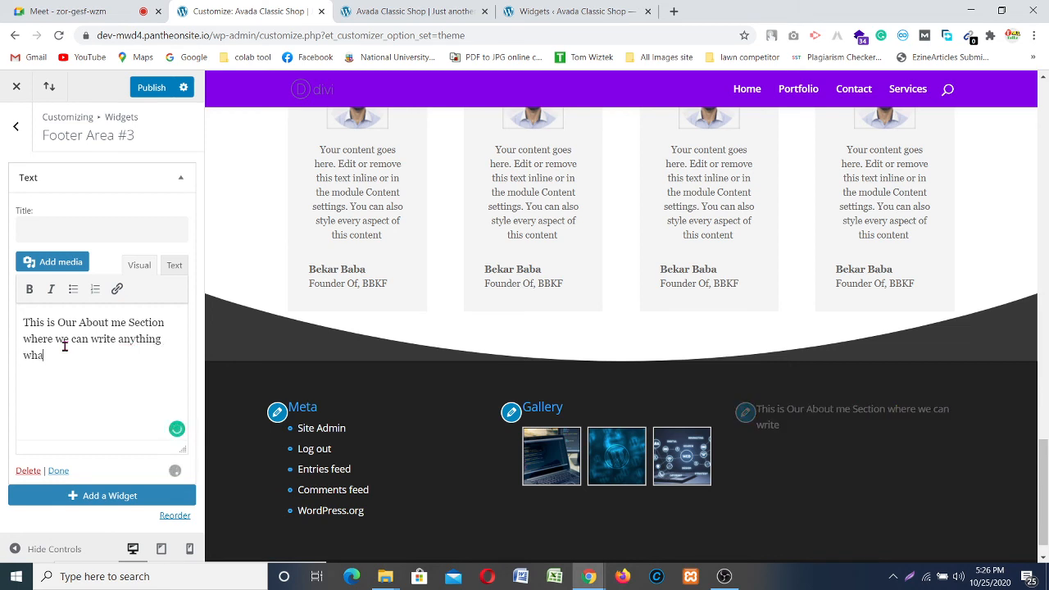
type("t we want")
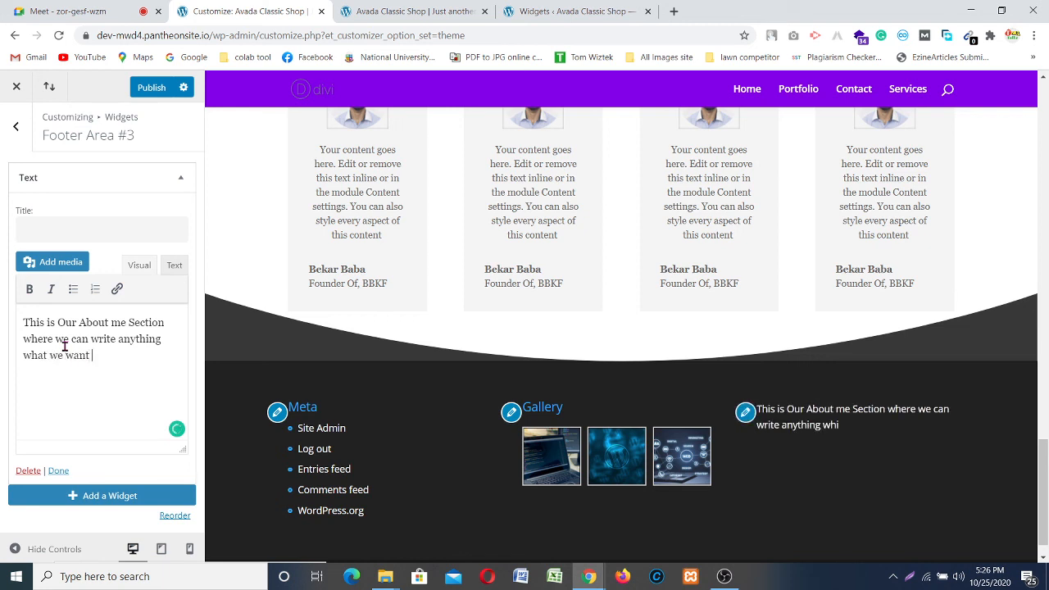
type(" .")
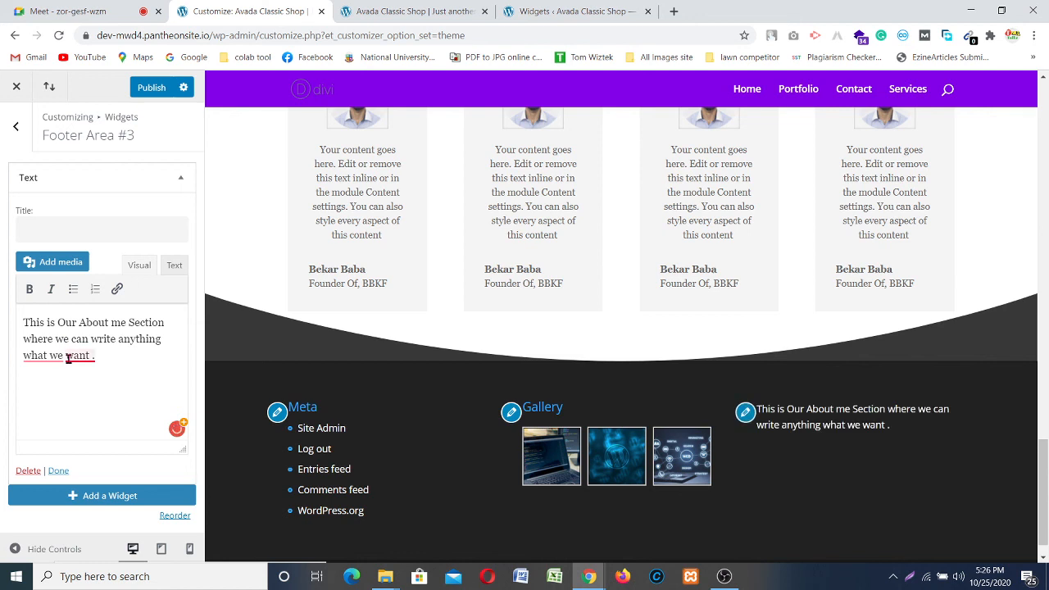
Step: Enter the widget title About Me
mouse_move(68, 357)
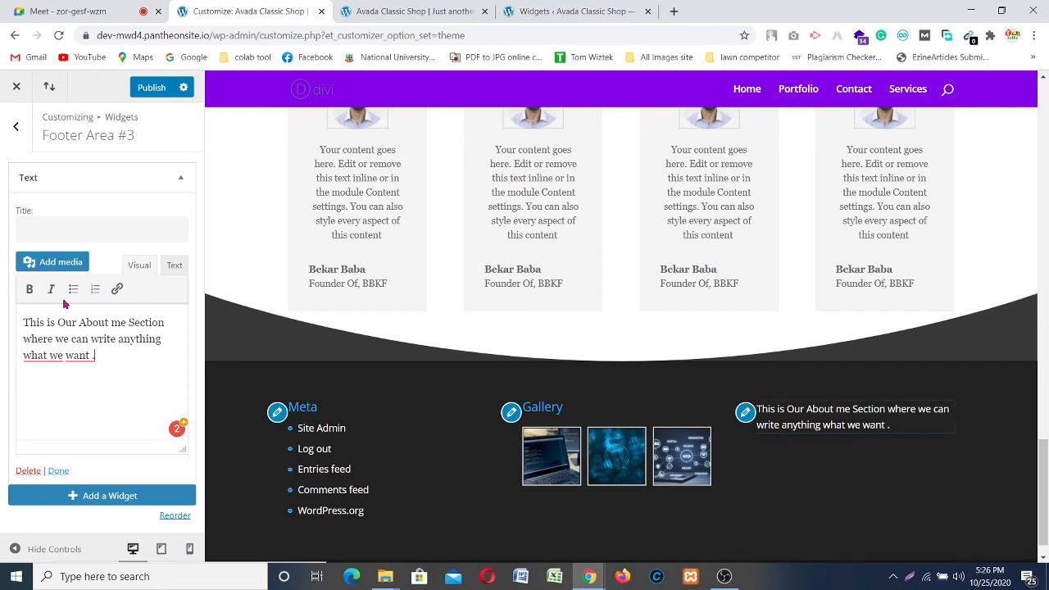
left_click(54, 233)
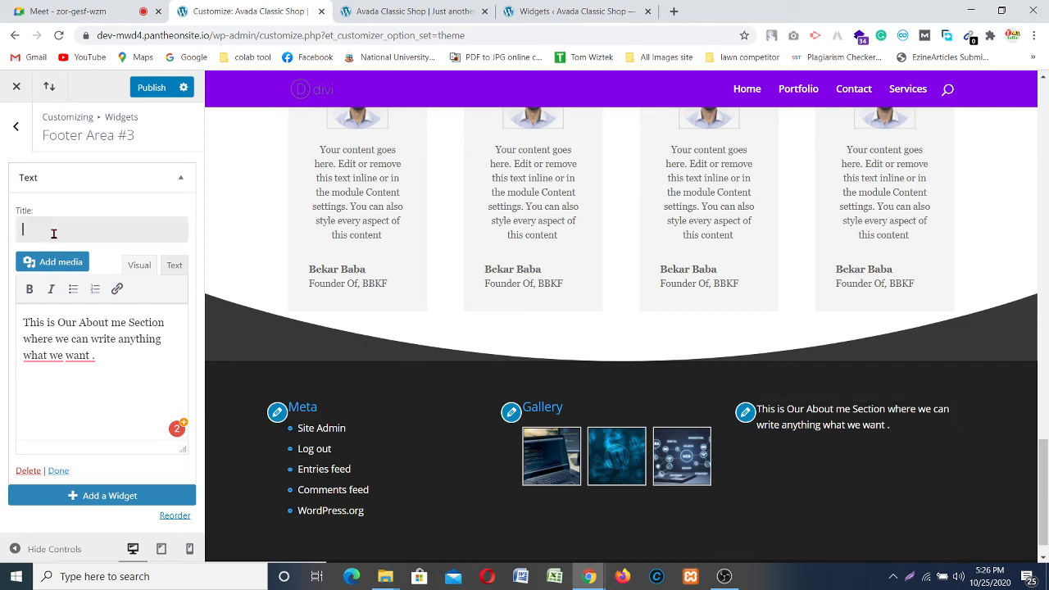
type("Aboiut Me")
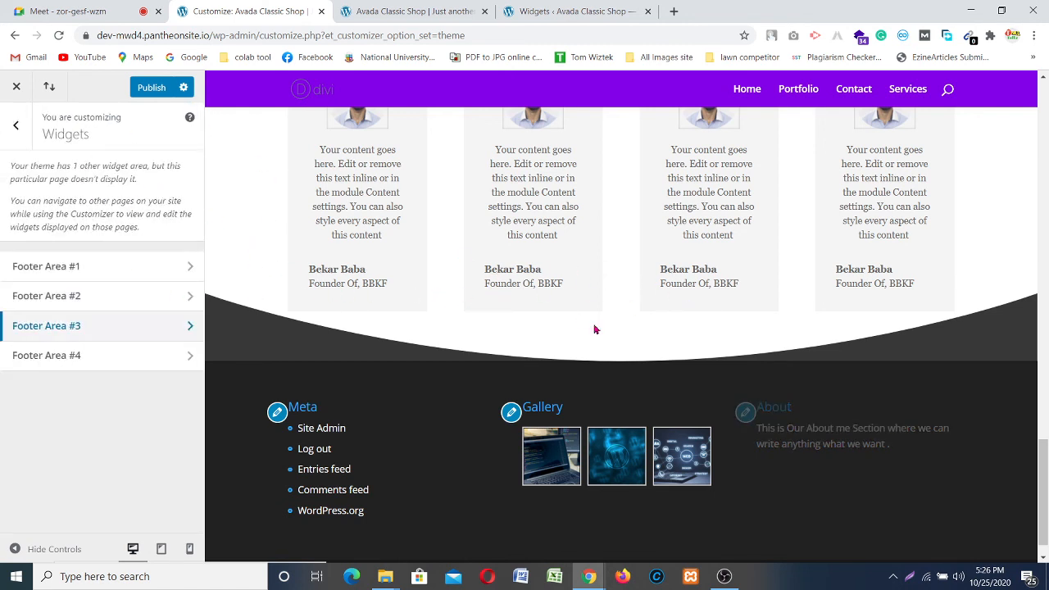
Step: Publish the About Me widget, check the footer preview, and return to the main Customizer panel
left_click(146, 95)
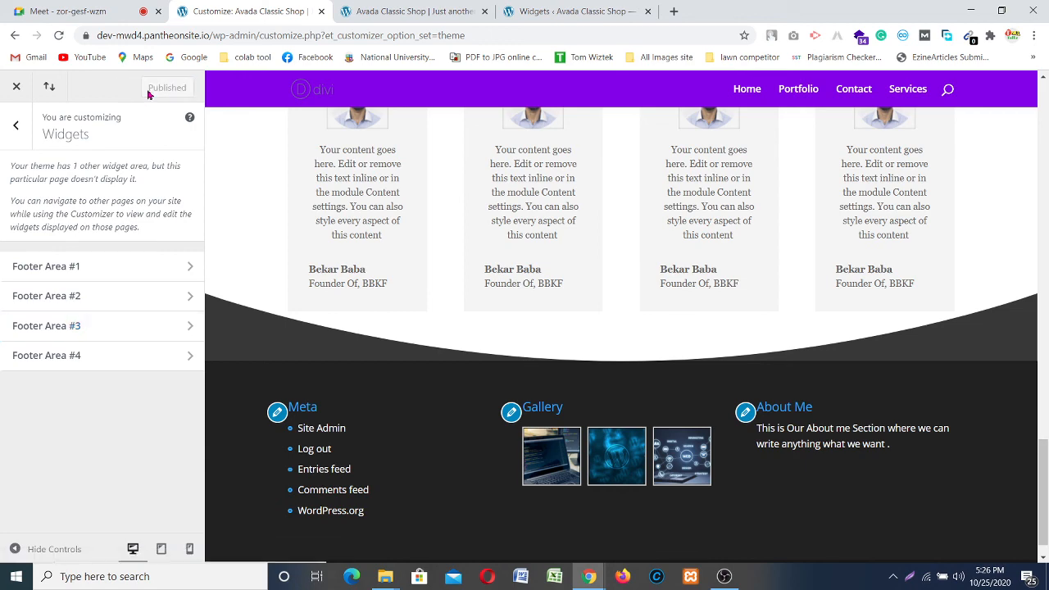
scroll(749, 246, "down", 1)
scroll(721, 270, "up", 15)
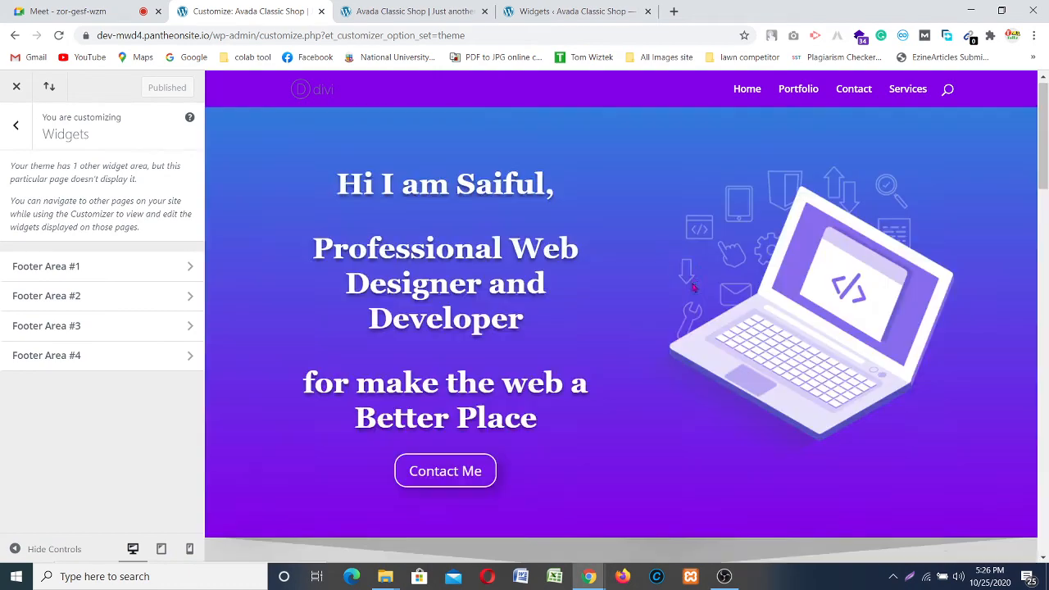
scroll(824, 131, "down", 10)
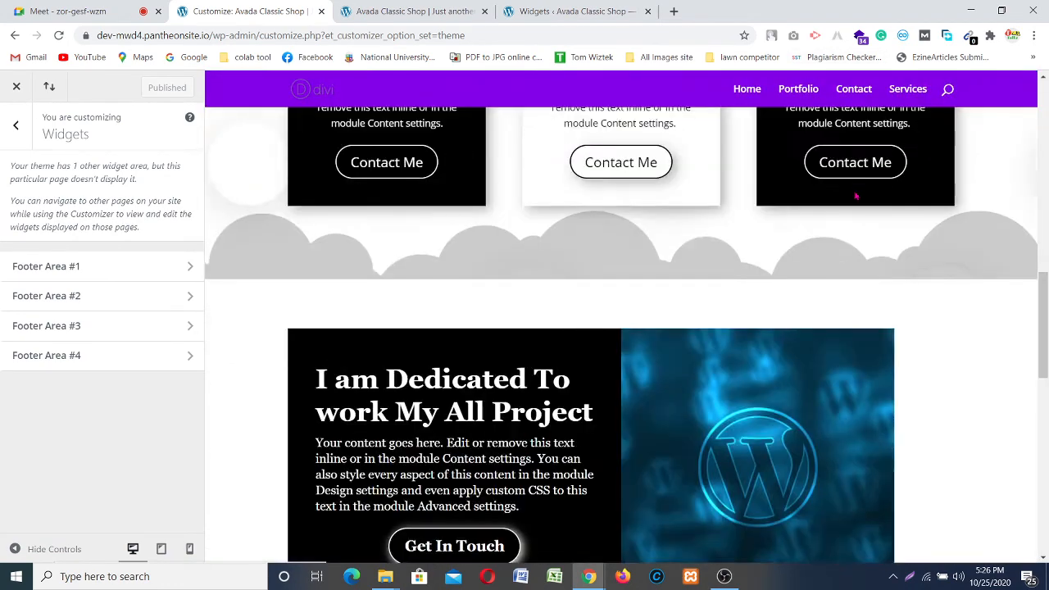
scroll(856, 196, "down", 10)
scroll(593, 443, "up", 20)
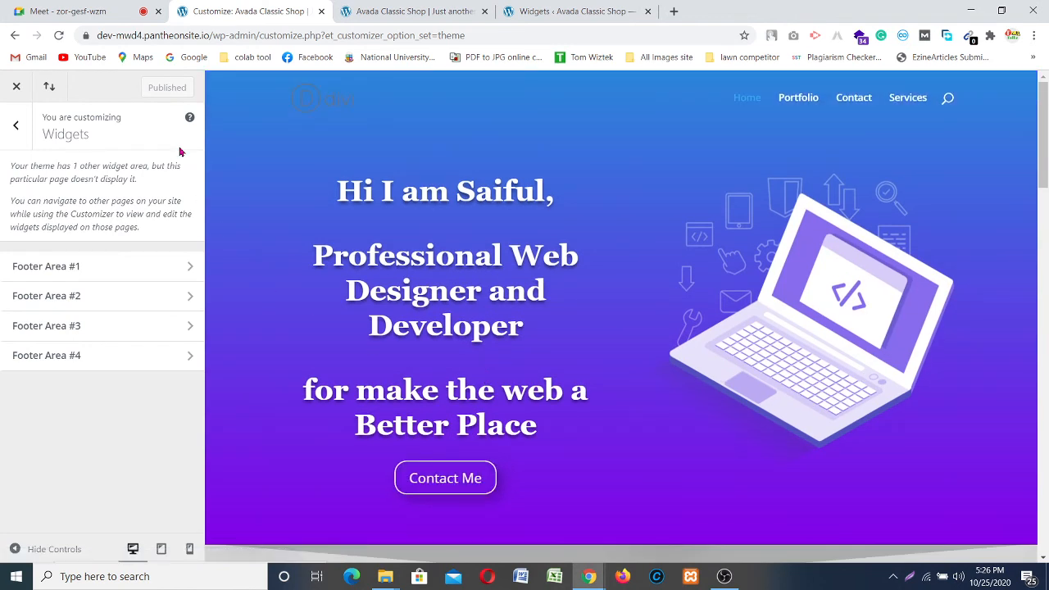
left_click(15, 124)
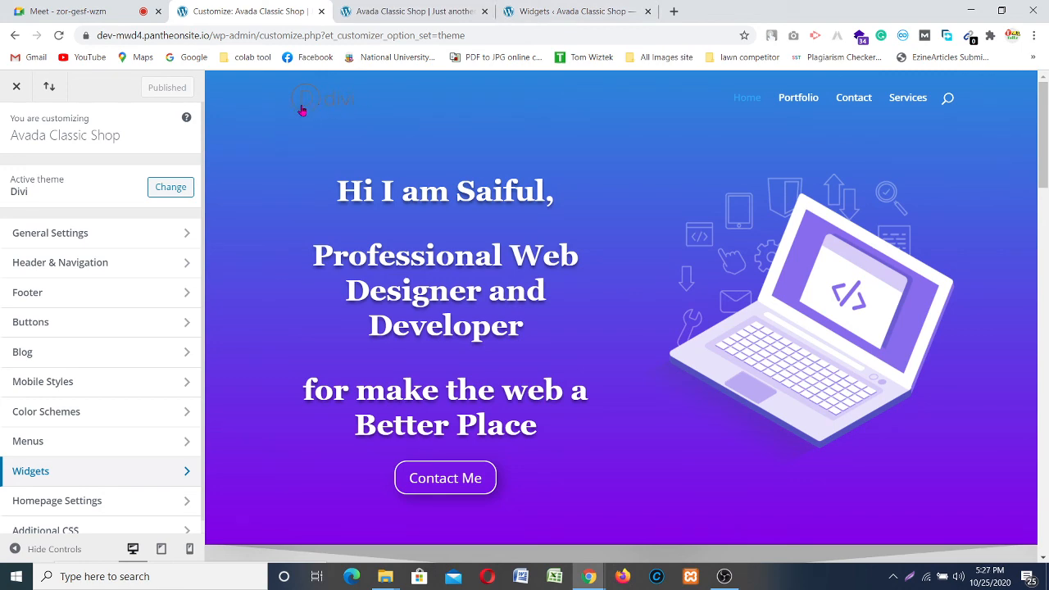
Step: Go to the Divi Theme Options page in the WordPress admin
left_click(529, 14)
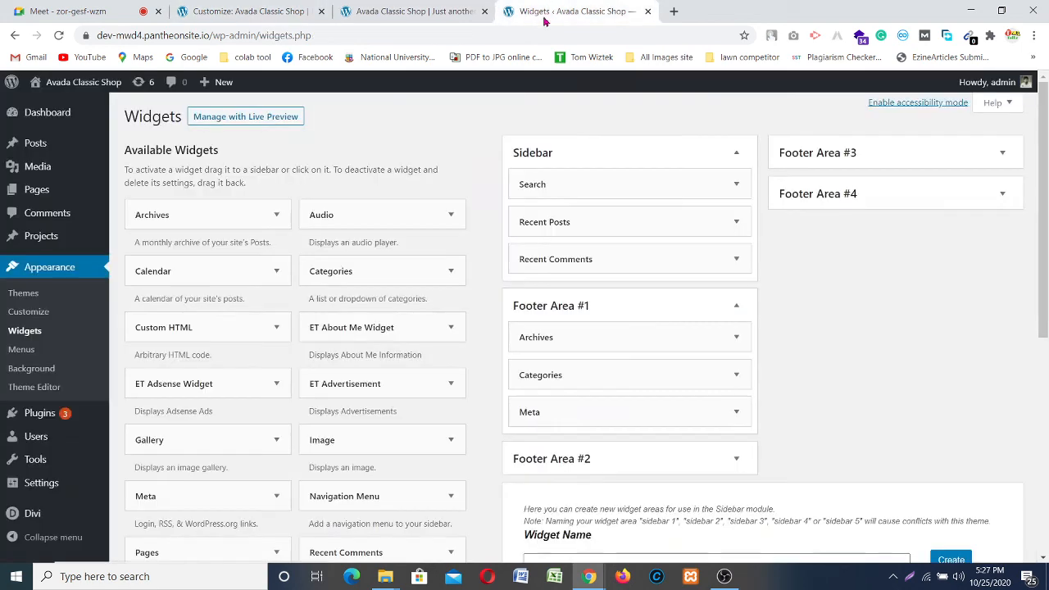
mouse_move(30, 514)
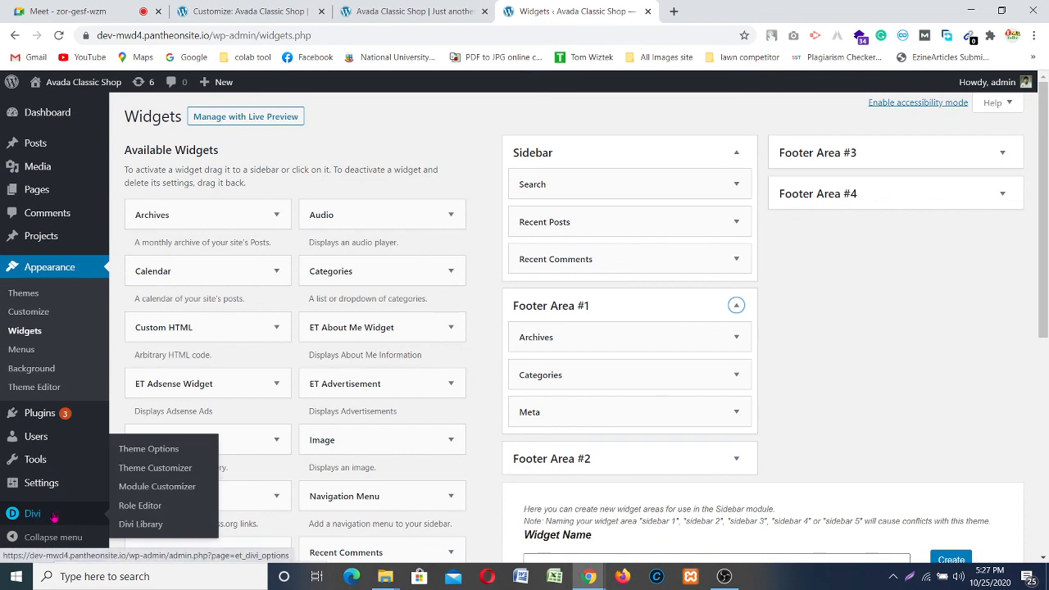
left_click(145, 452)
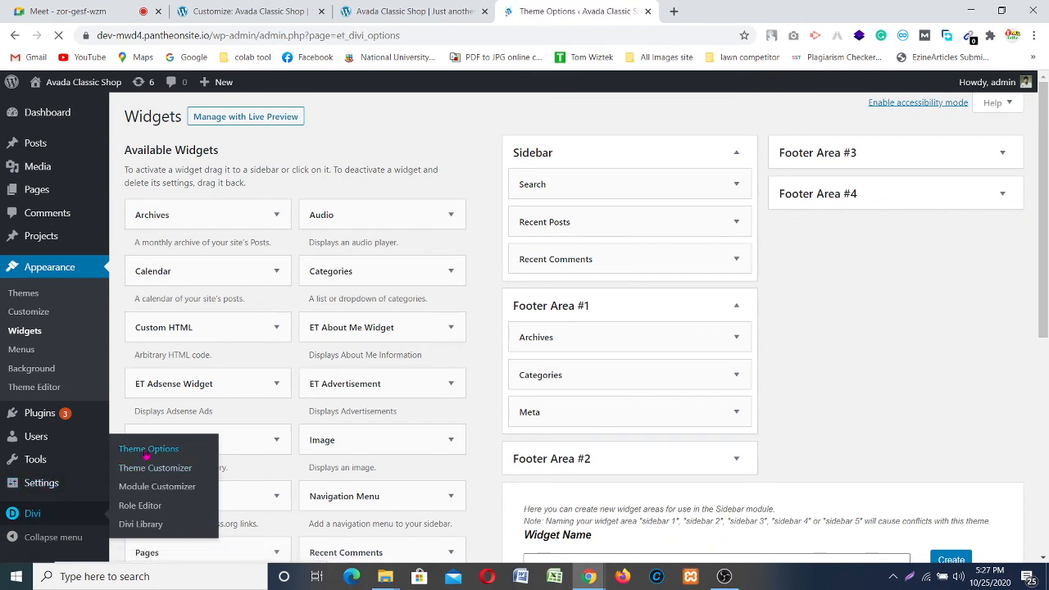
left_click(724, 576)
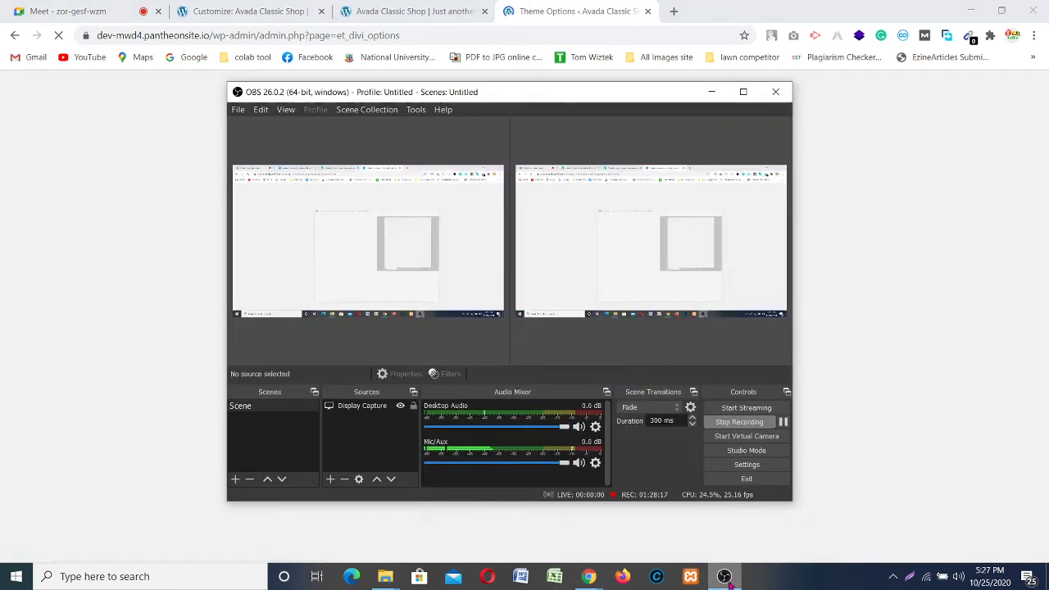
left_click(724, 577)
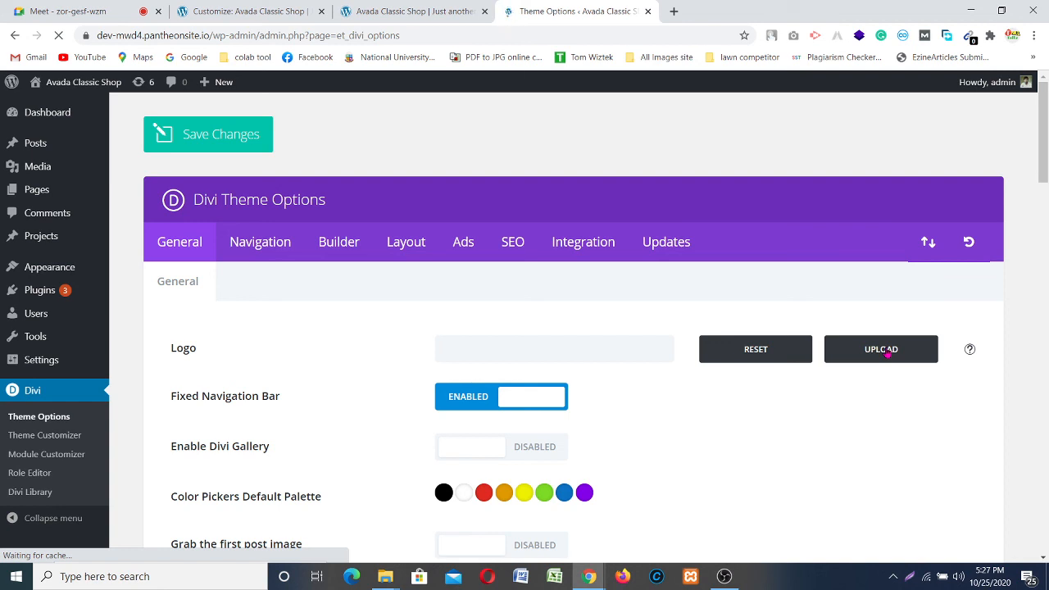
Step: Start uploading a new logo image and bring up the secret sf folder
left_click(886, 352)
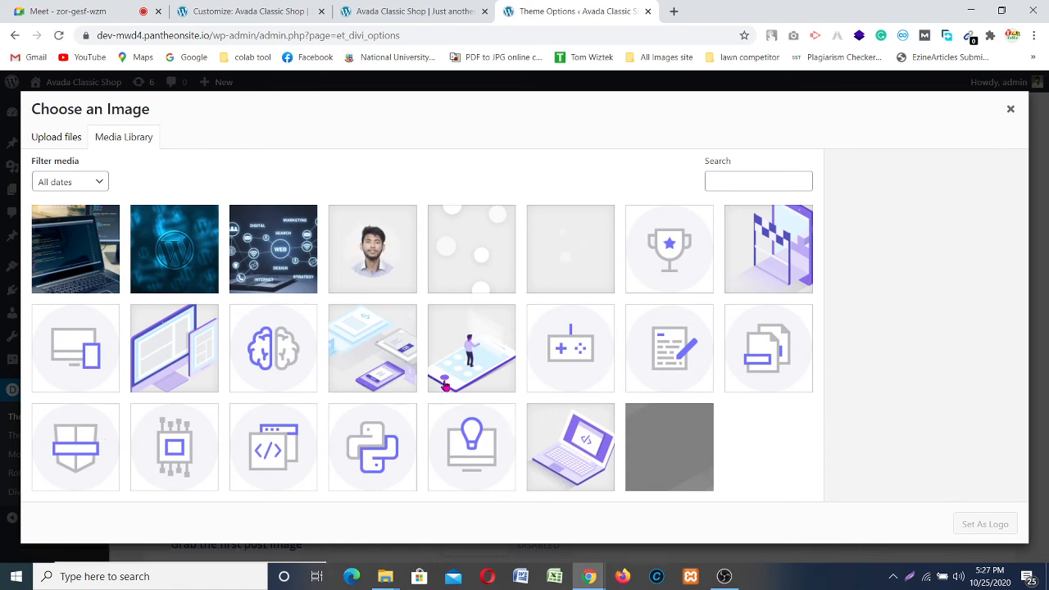
left_click(52, 141)
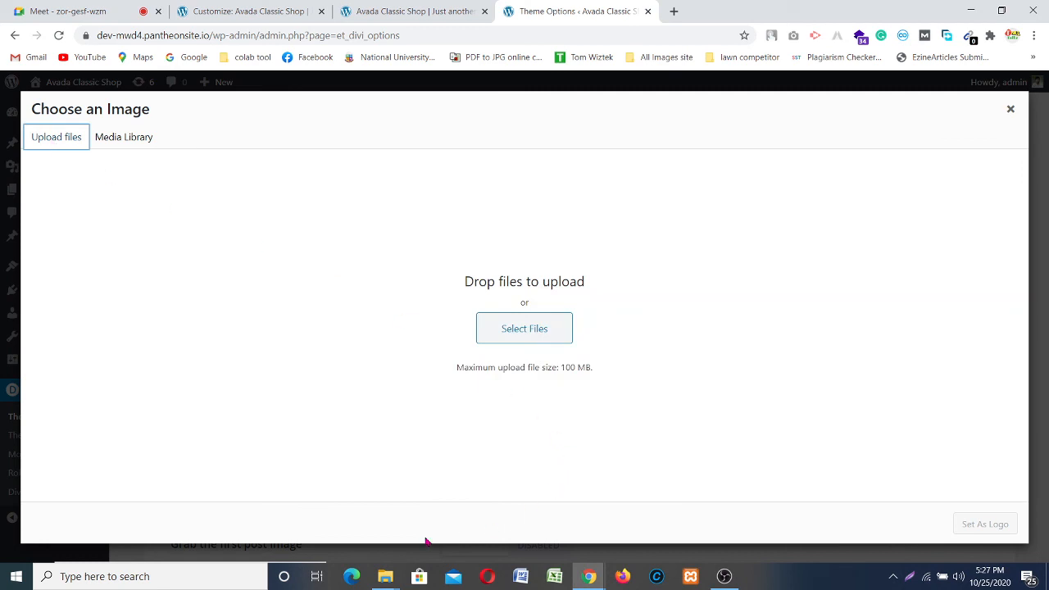
left_click(386, 579)
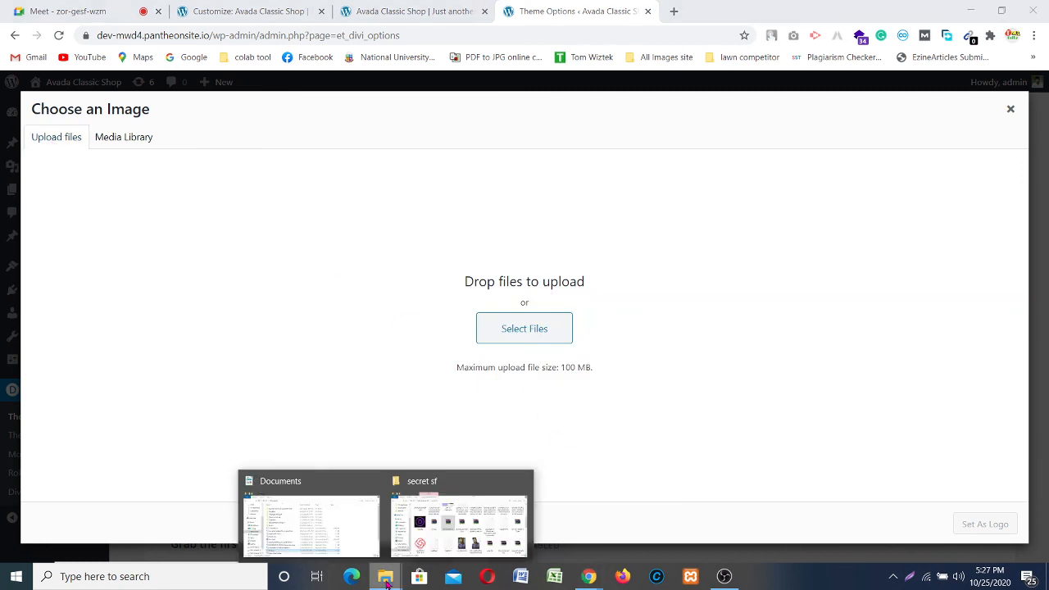
left_click(459, 525)
scroll(427, 515, "down", 5)
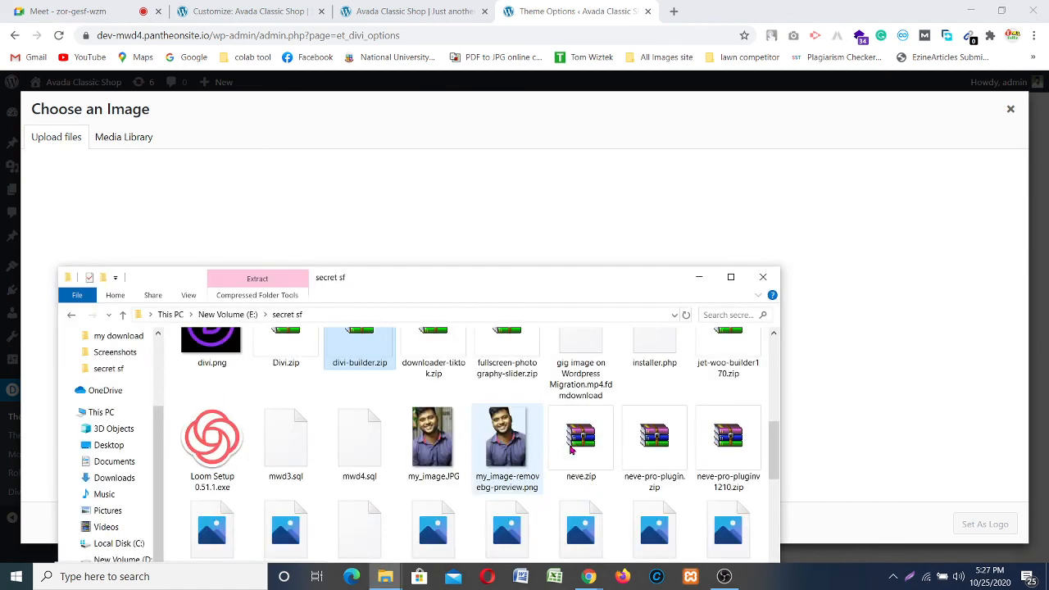
scroll(597, 453, "down", 3)
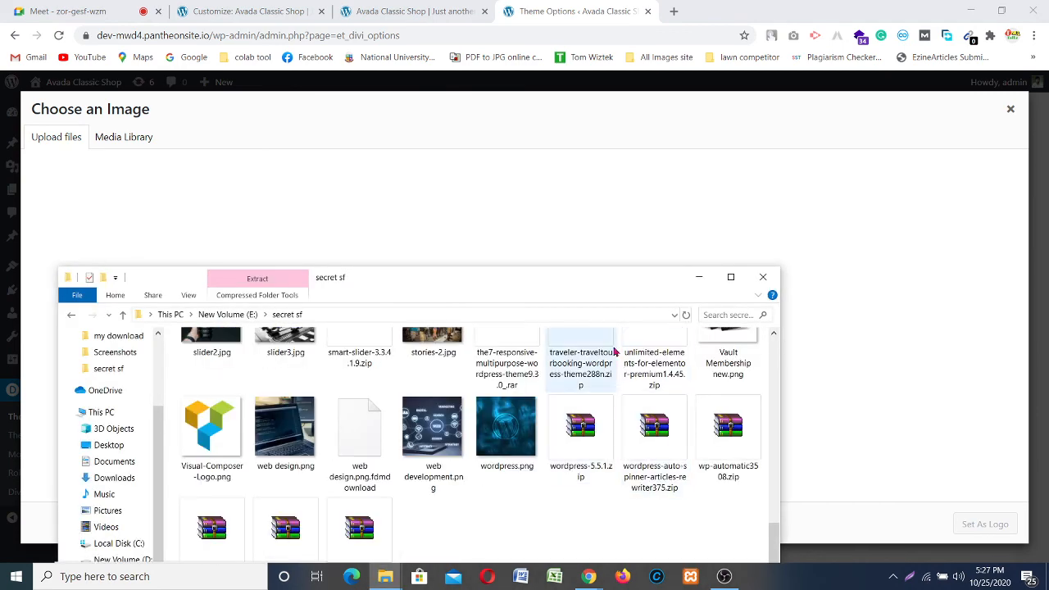
Step: Upload news logo.png to the media library and set it as the site logo
left_click_drag(585, 288, 605, 176)
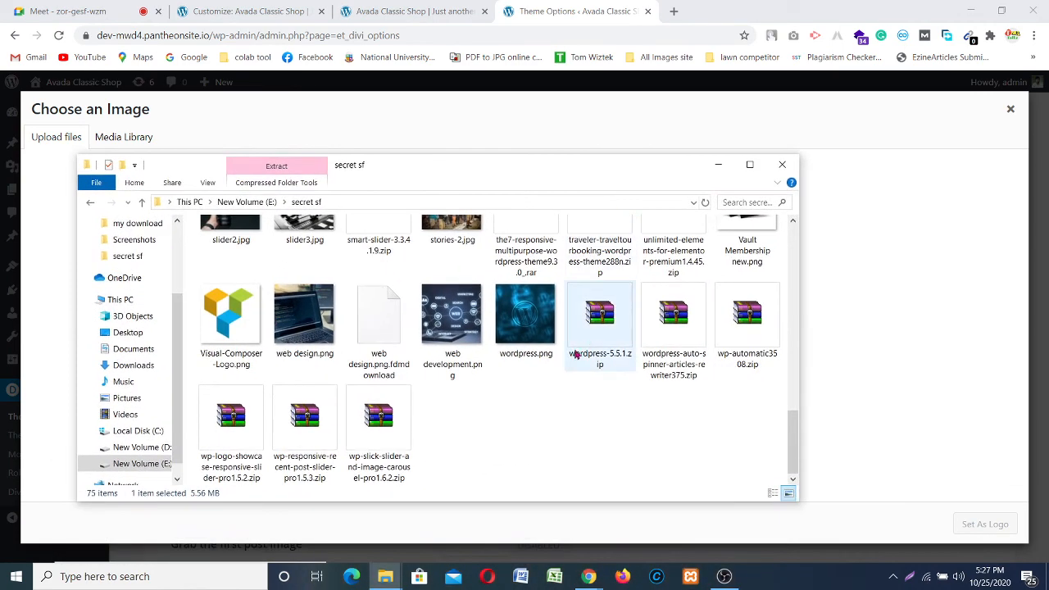
scroll(546, 374, "up", 1)
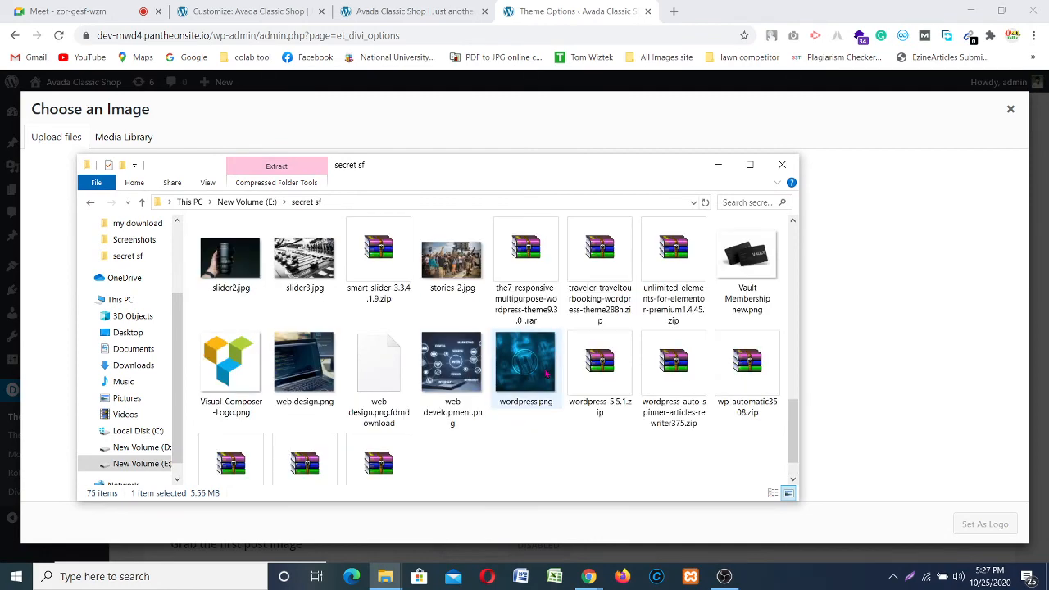
scroll(546, 374, "up", 3)
scroll(546, 374, "up", 2)
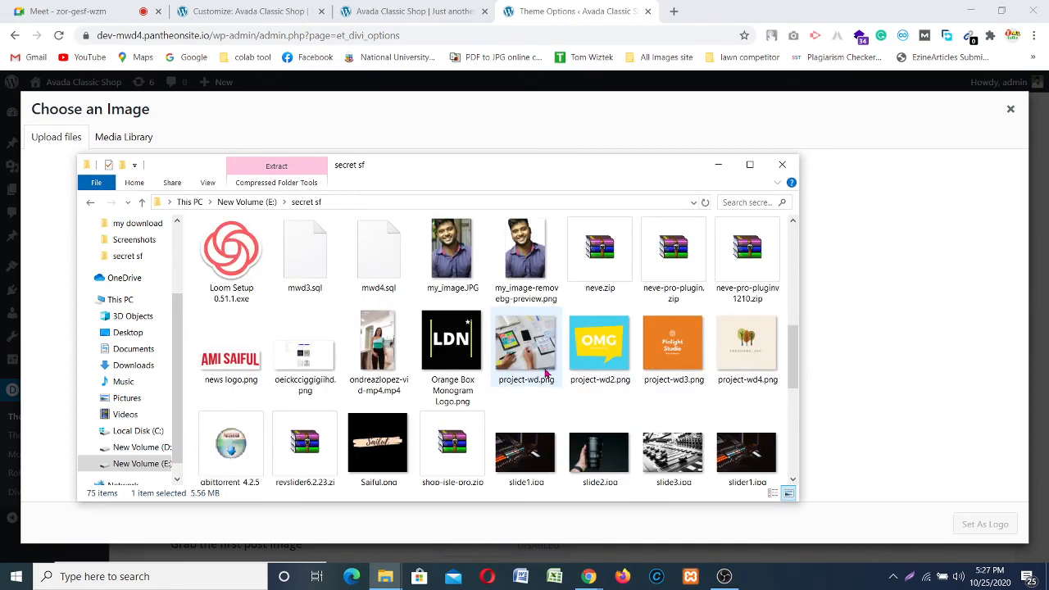
left_click(248, 361)
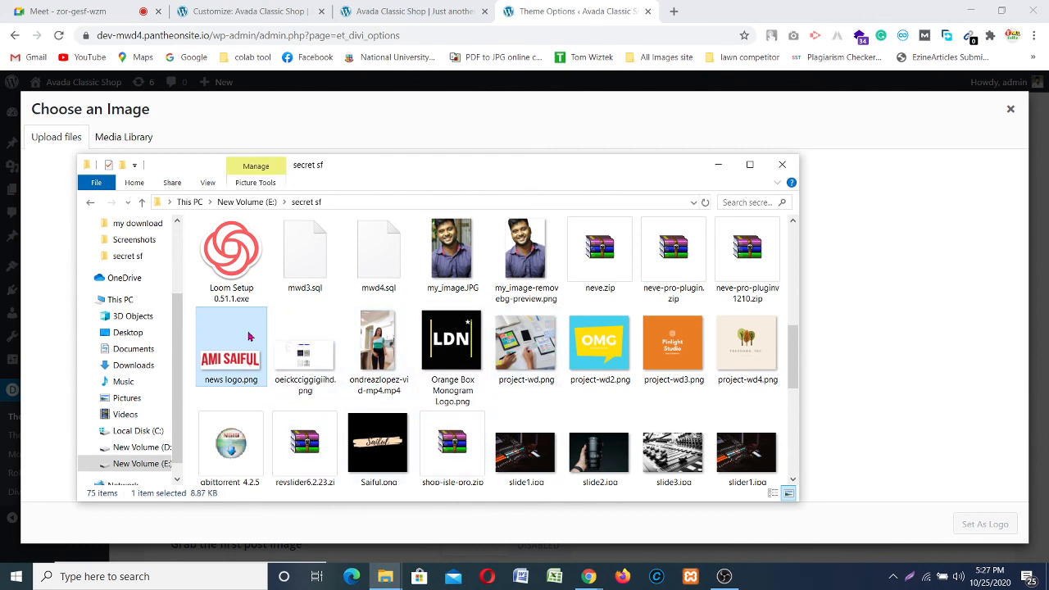
left_click_drag(236, 344, 896, 345)
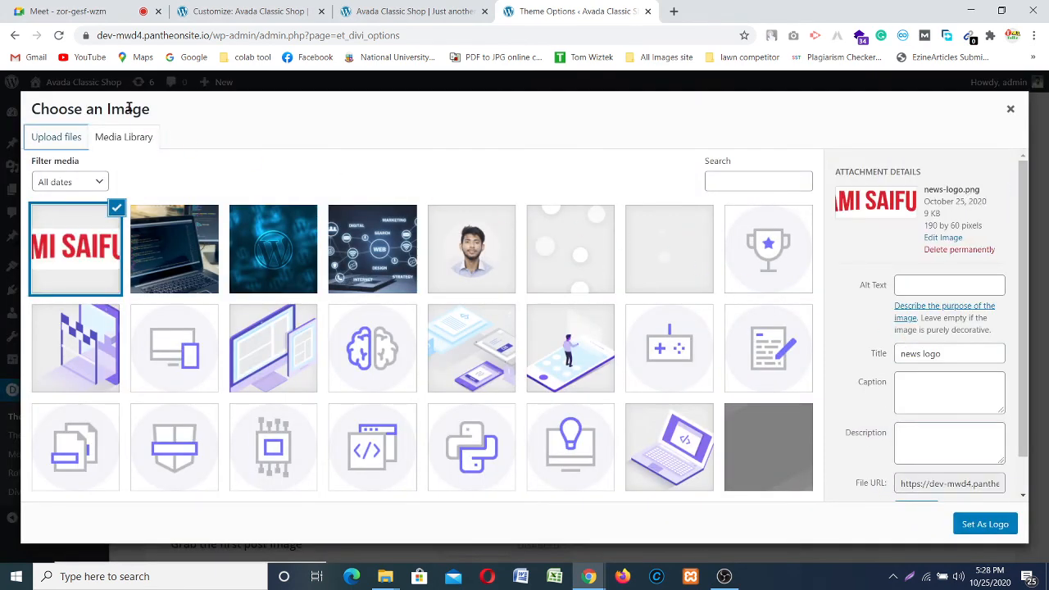
left_click(963, 529)
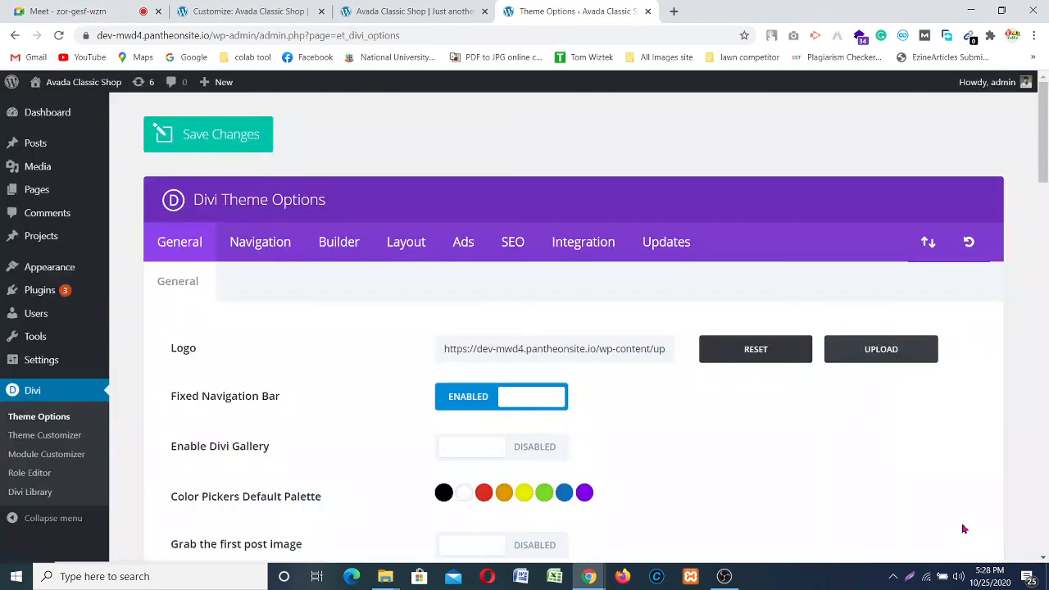
Step: Save the Divi Theme Options with the new logo
scroll(486, 416, "down", 8)
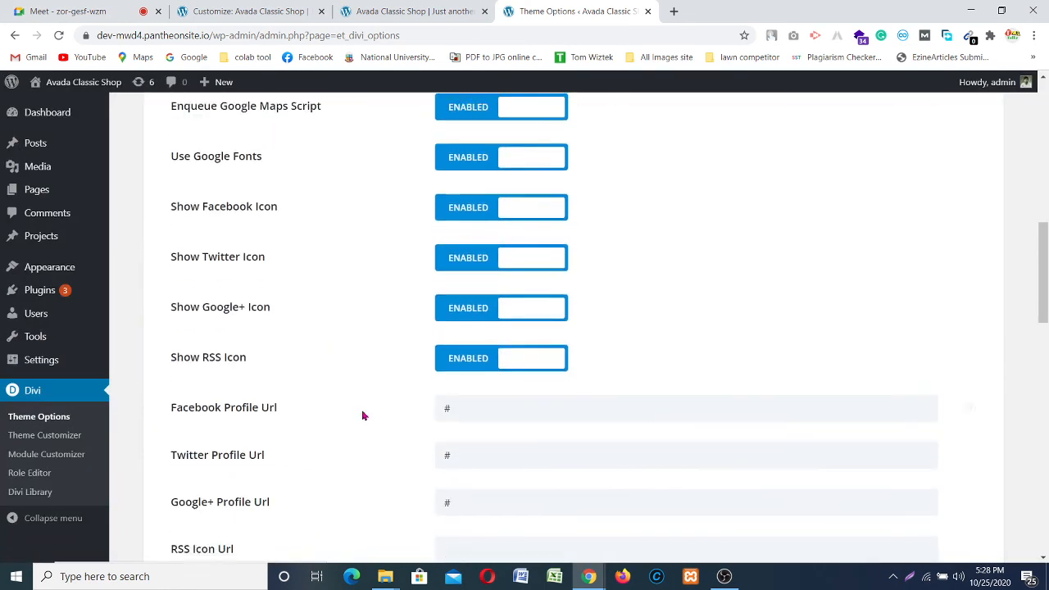
scroll(363, 415, "down", 15)
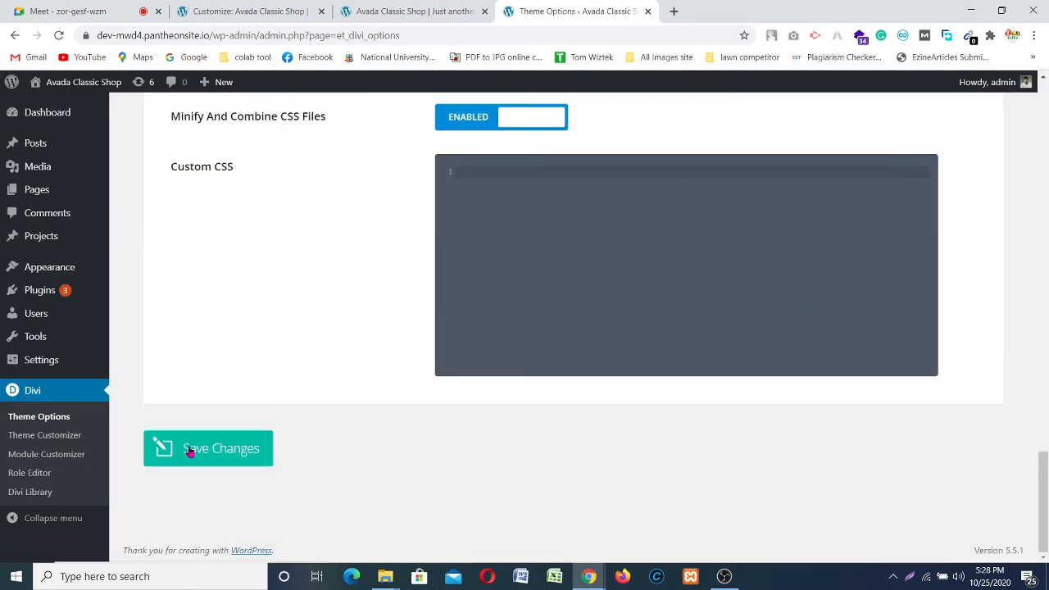
left_click(190, 453)
Step: Open the live site in a new tab, then return to the Meet tab
scroll(294, 335, "up", 10)
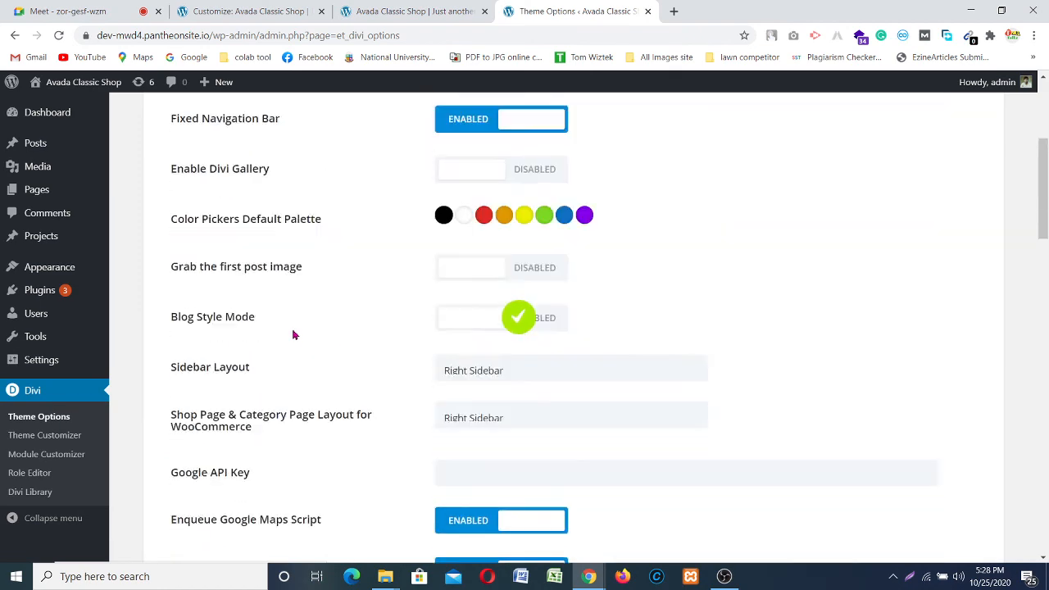
scroll(293, 335, "up", 3)
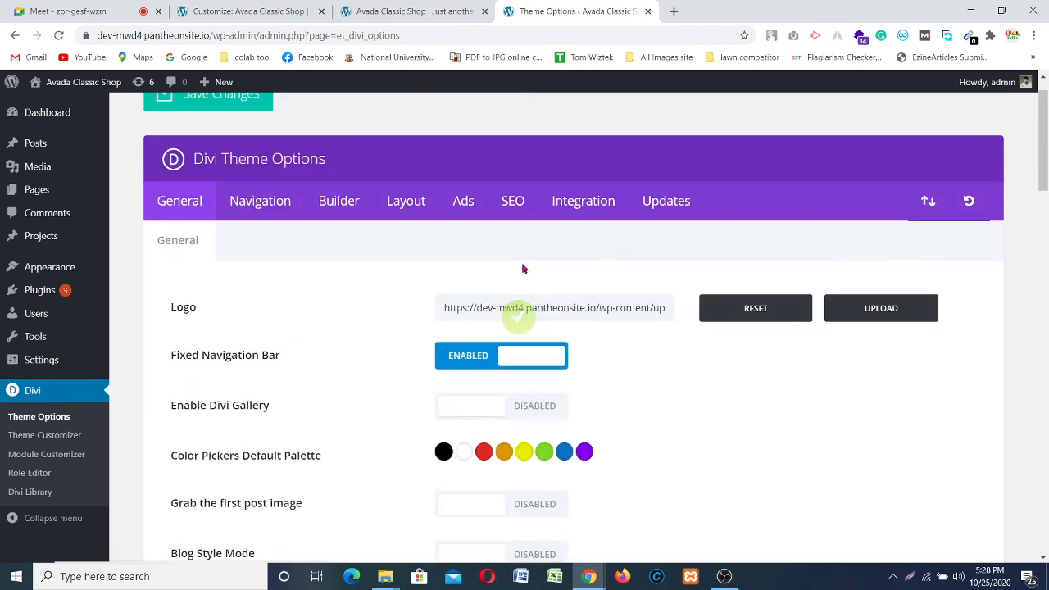
right_click(51, 104)
left_click(82, 111)
left_click(44, 7)
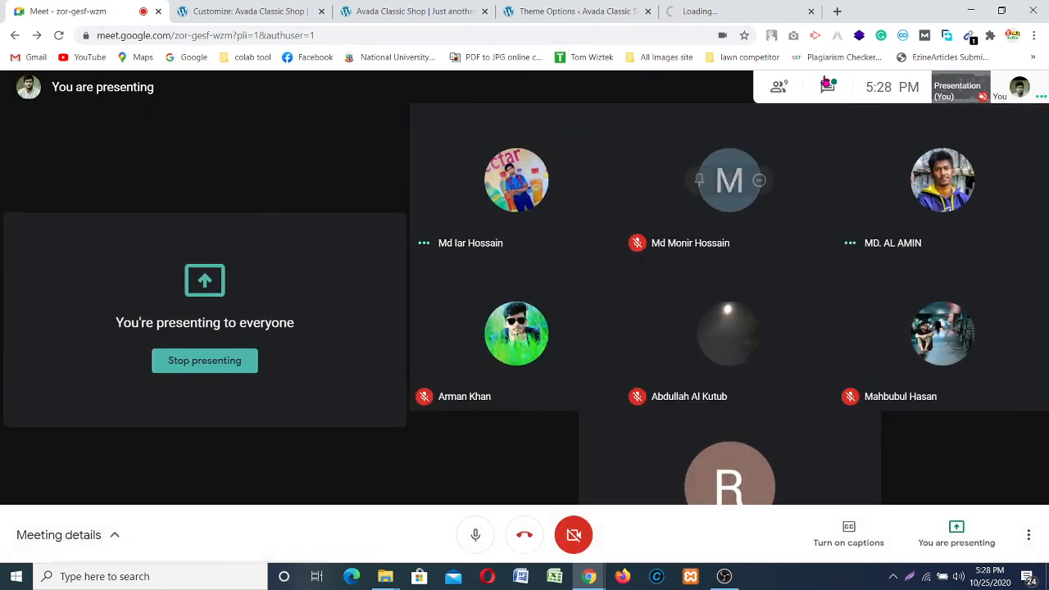
Step: Check and close the meeting chat, then mute the microphone
left_click(828, 86)
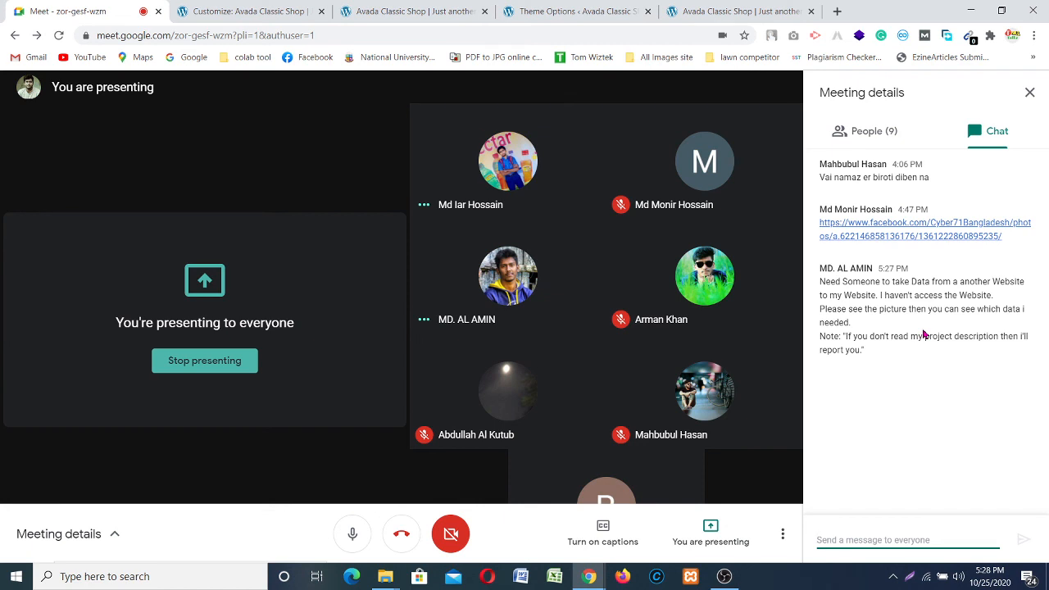
left_click(1028, 91)
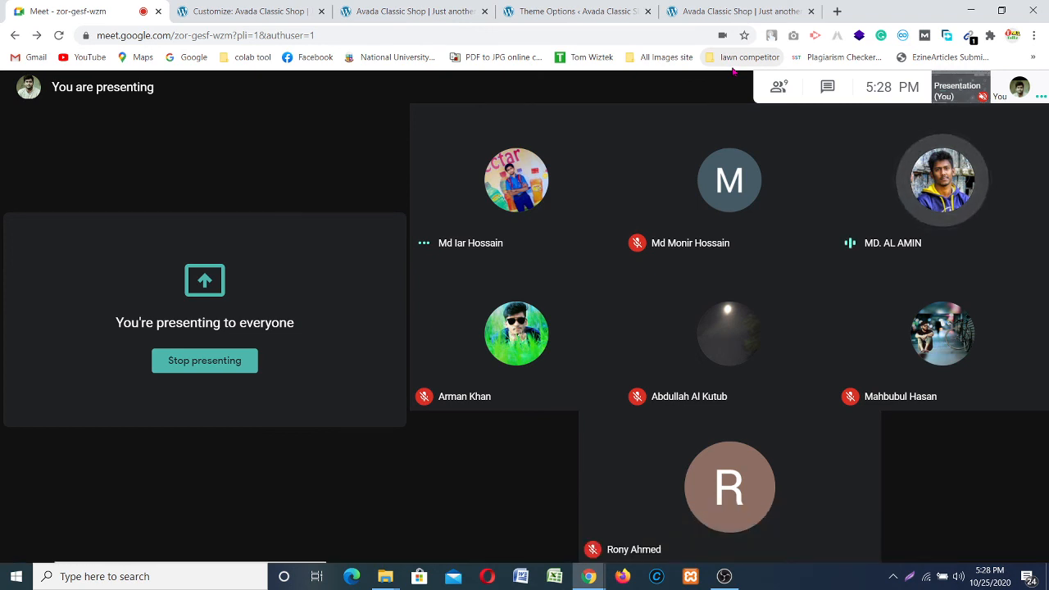
left_click(477, 533)
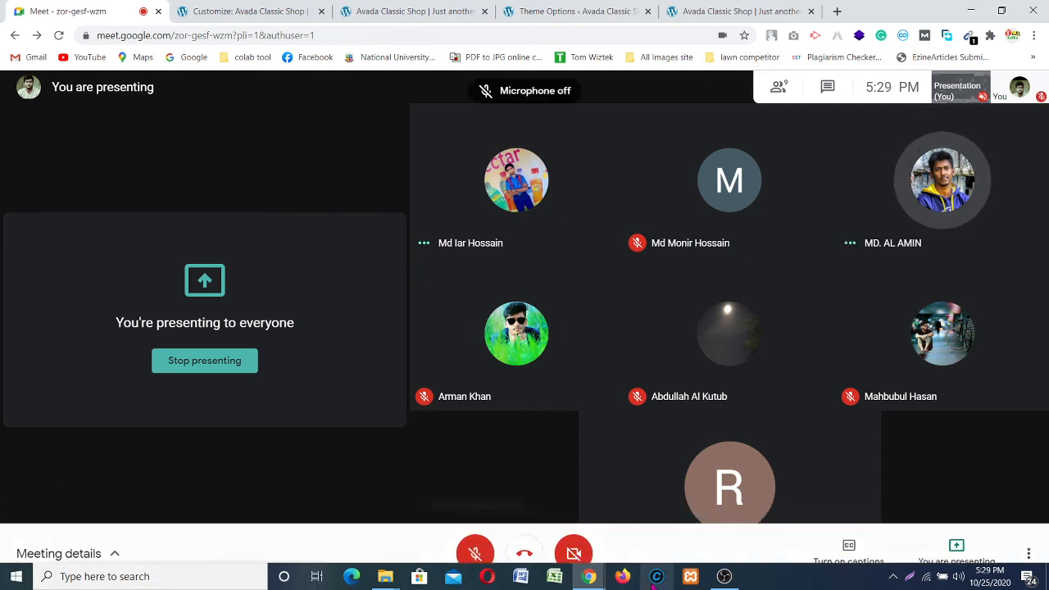
Step: Minimize OBS, unmute the mic, and switch to the live Avada Classic Shop homepage
left_click(724, 578)
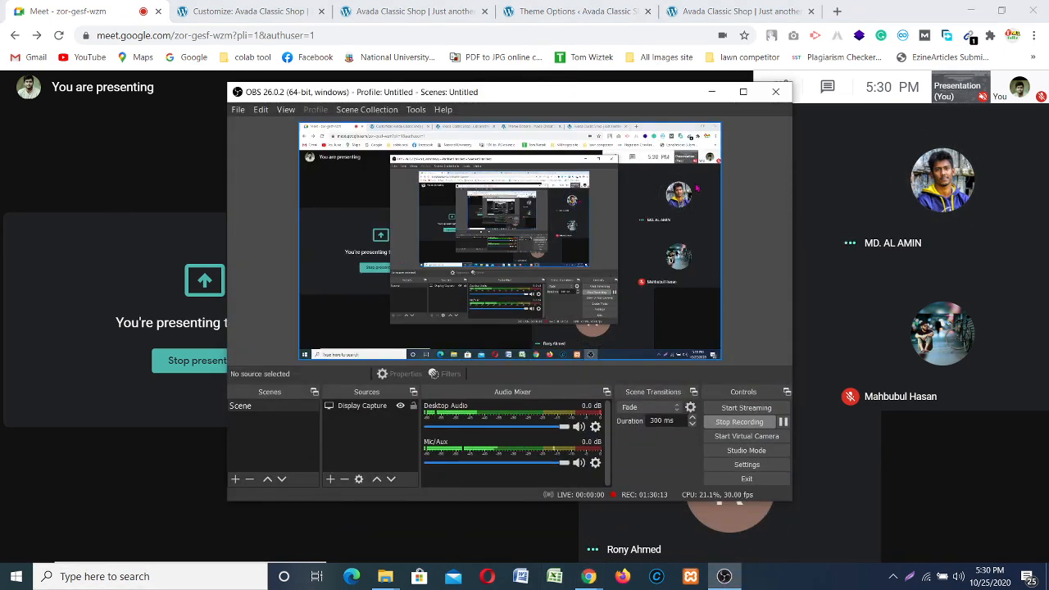
left_click(711, 91)
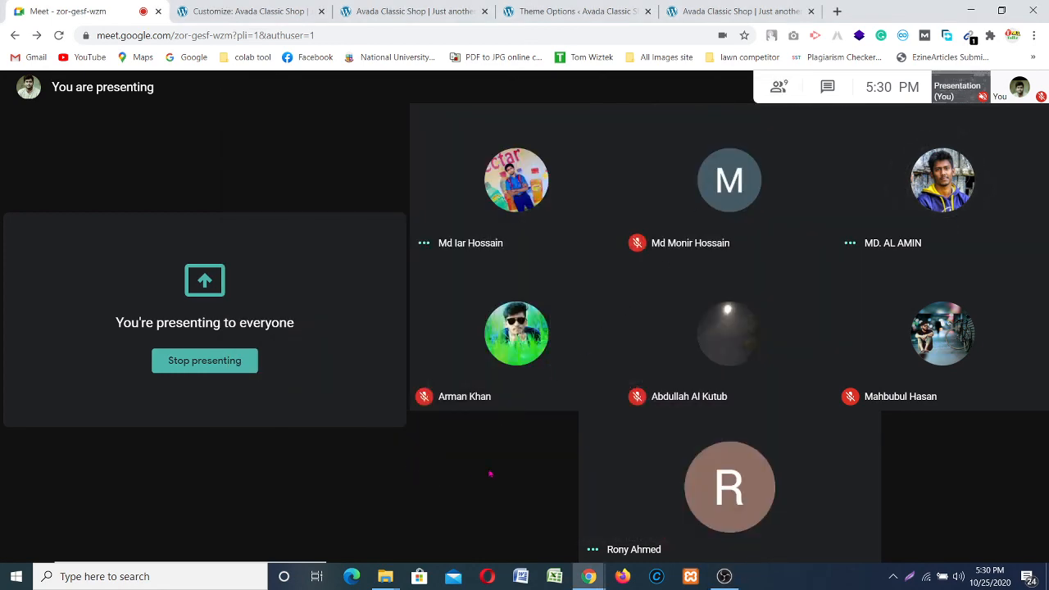
left_click(473, 530)
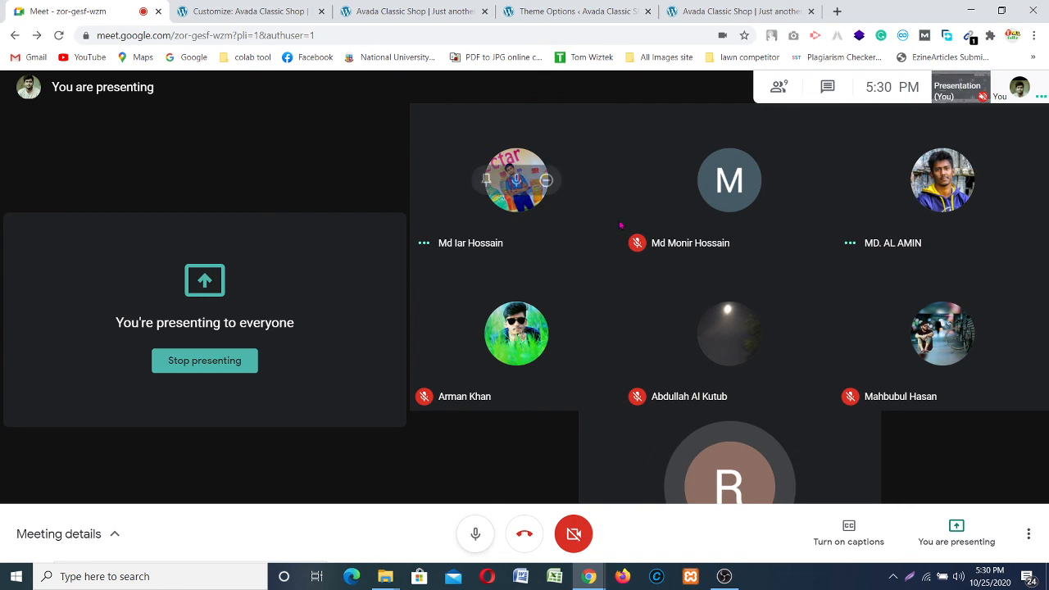
left_click(729, 11)
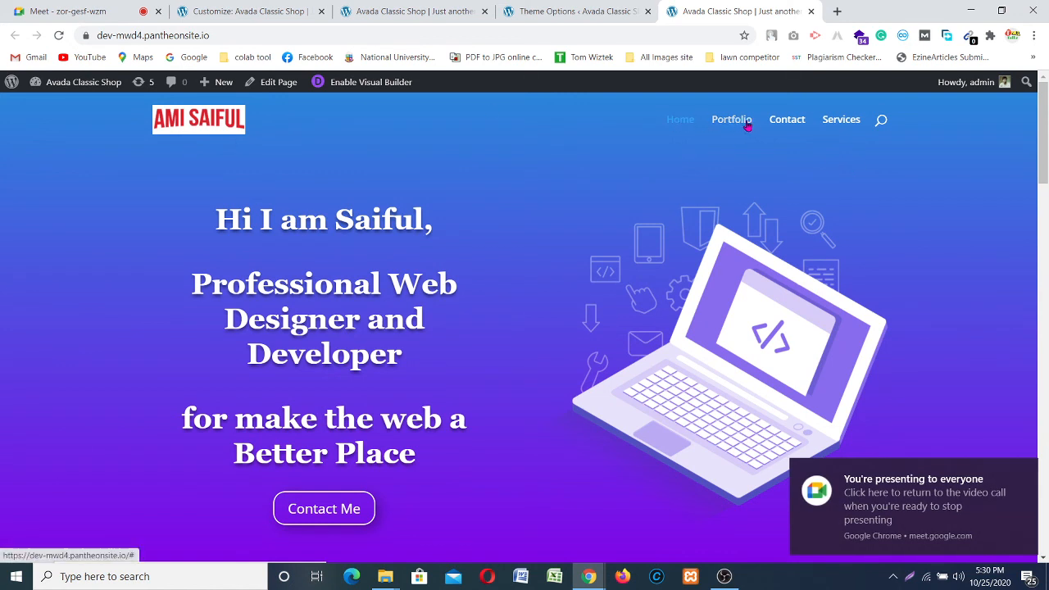
left_click(879, 120)
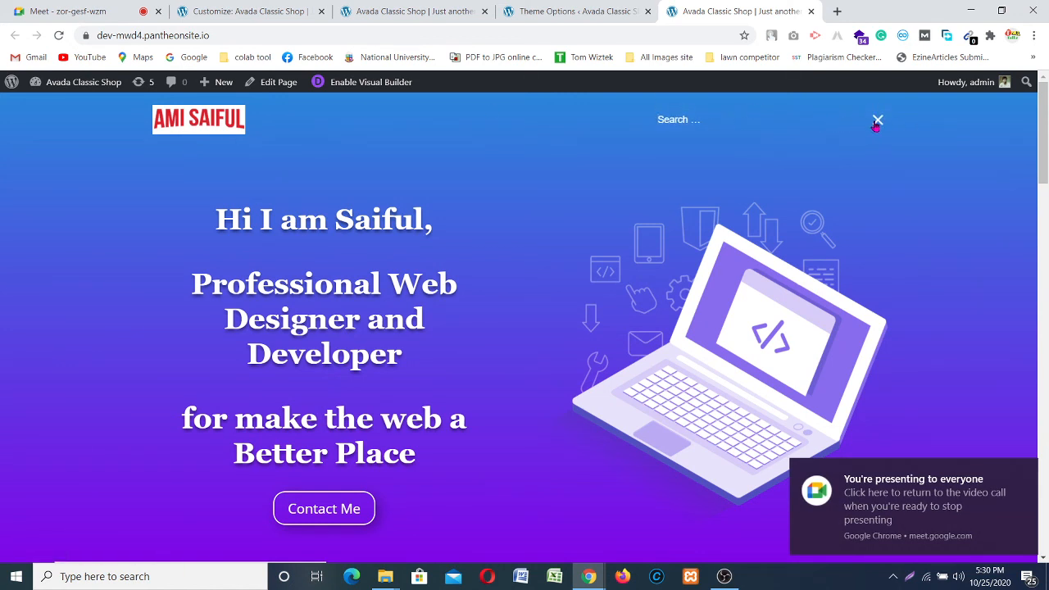
left_click(876, 121)
scroll(622, 180, "down", 3)
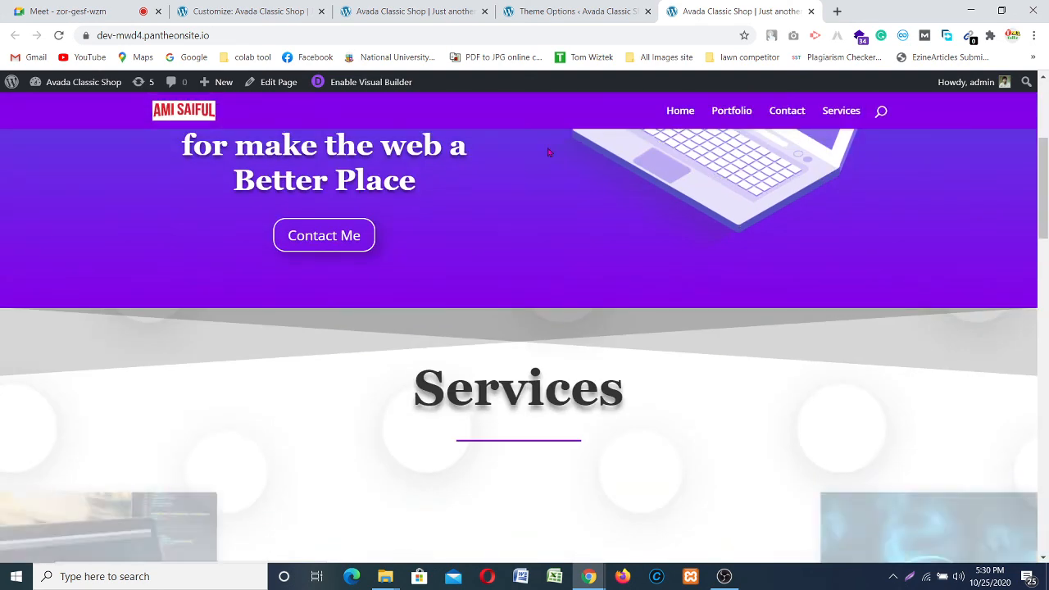
scroll(637, 171, "down", 3)
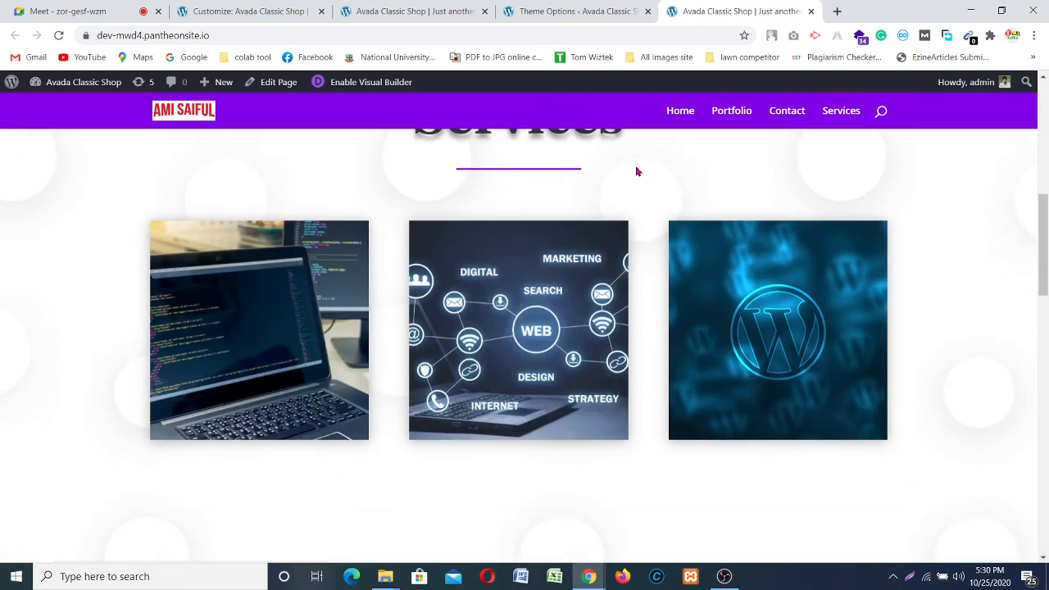
scroll(638, 172, "down", 5)
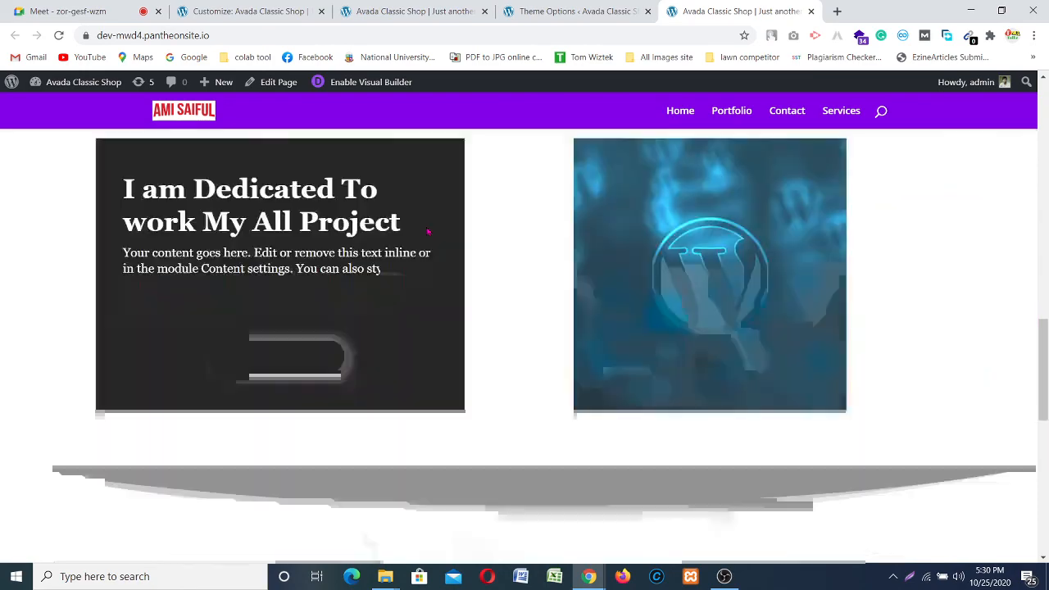
scroll(467, 230, "down", 7)
scroll(522, 246, "up", 4)
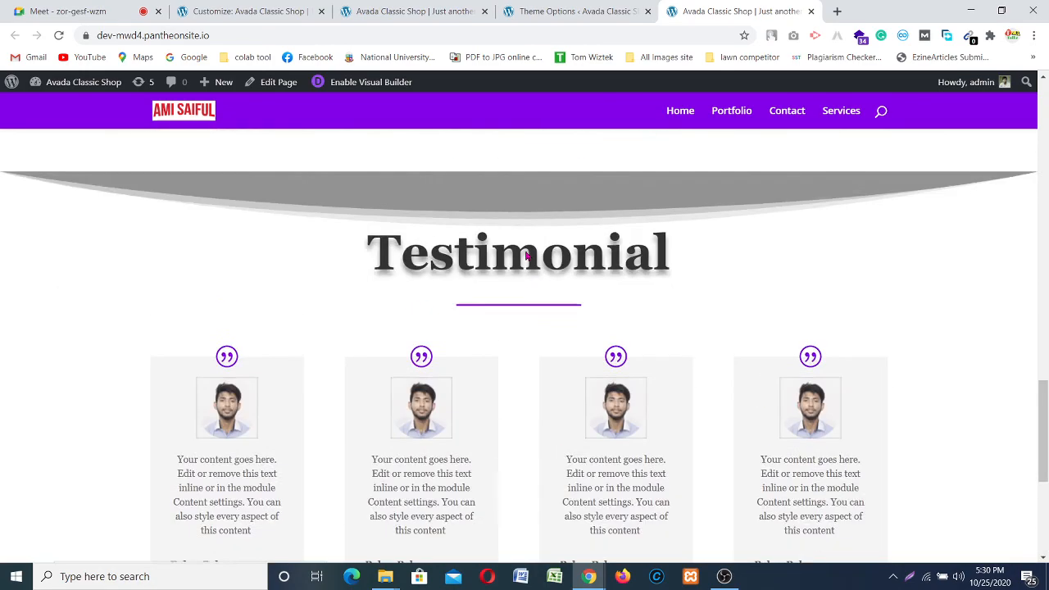
scroll(526, 256, "up", 10)
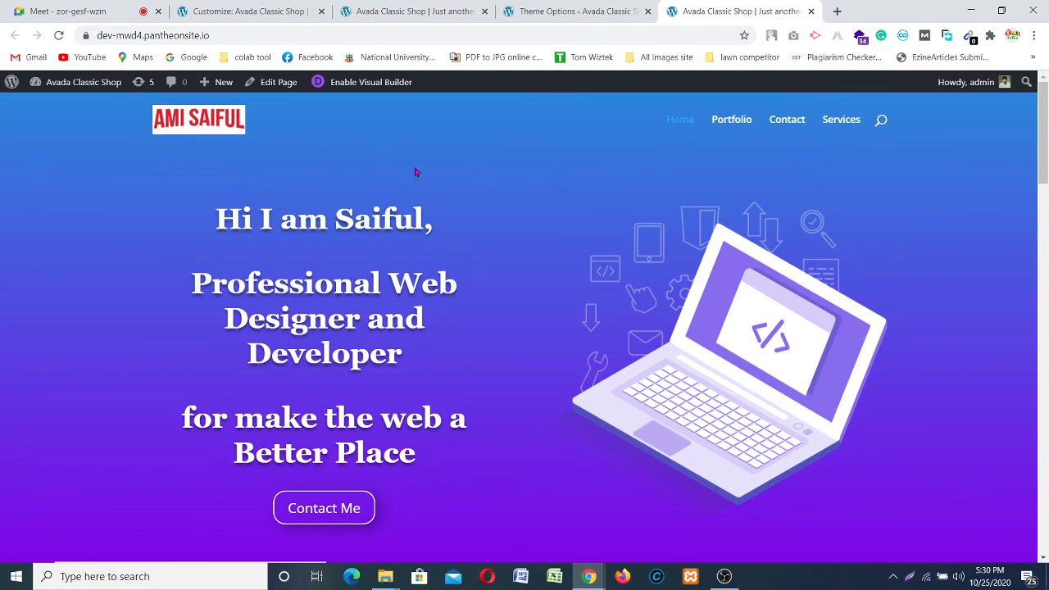
Step: Stop presenting in Meet and pin the other participant's presentation
left_click(74, 13)
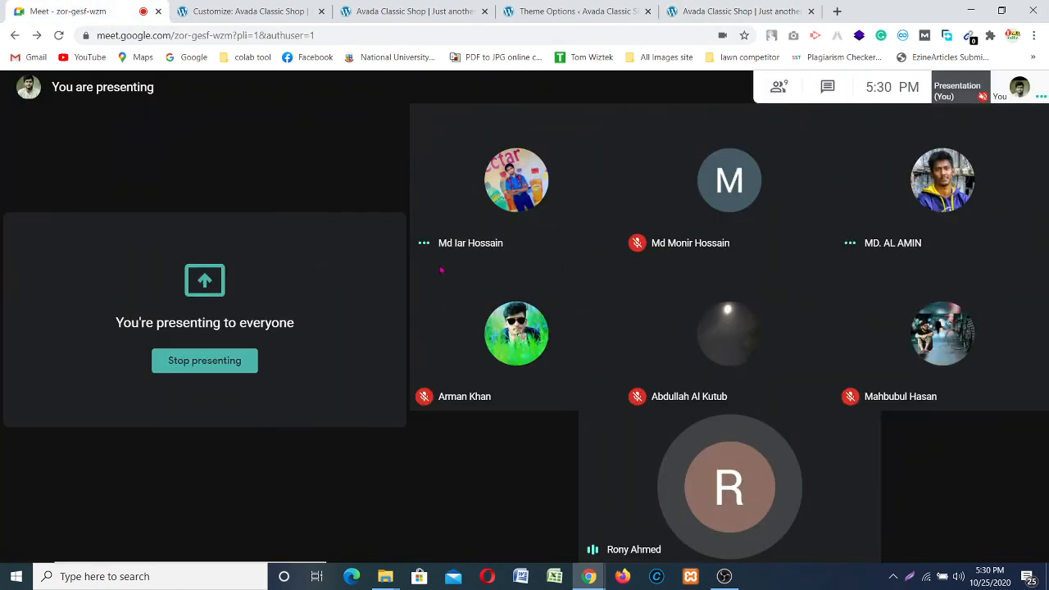
left_click(188, 369)
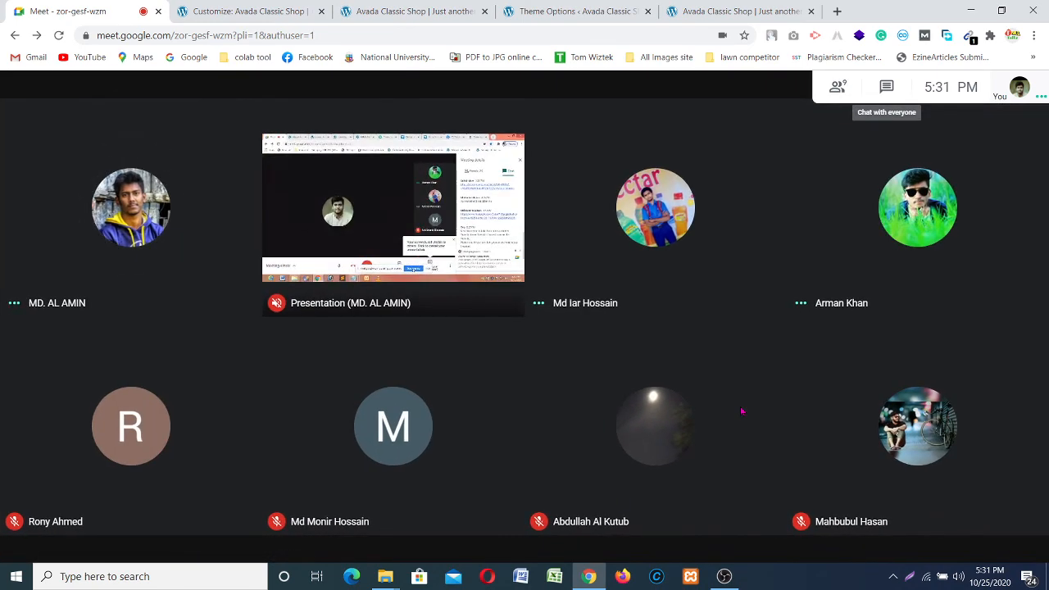
mouse_move(361, 215)
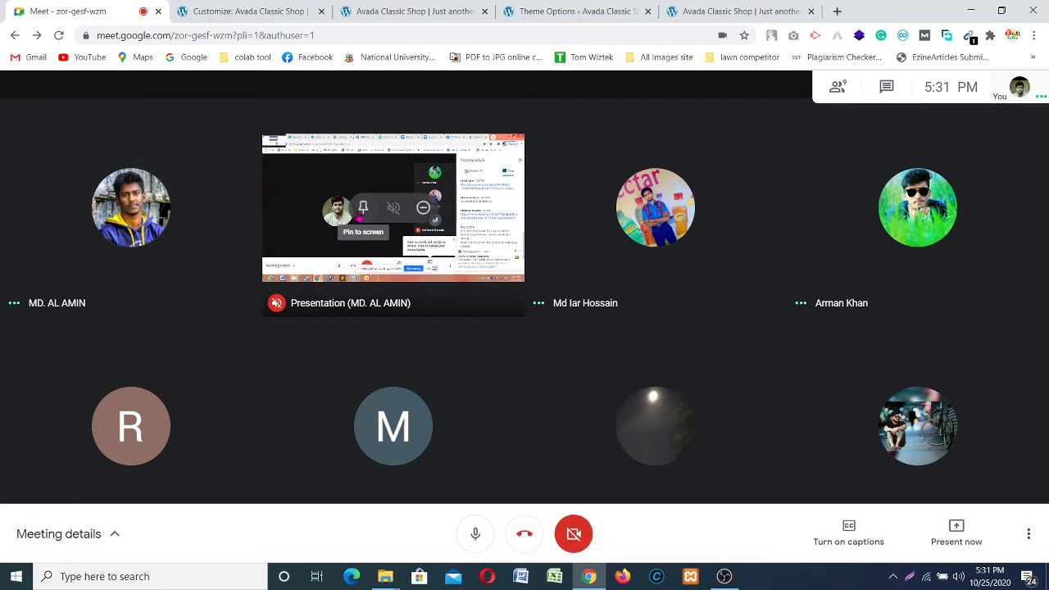
left_click(362, 210)
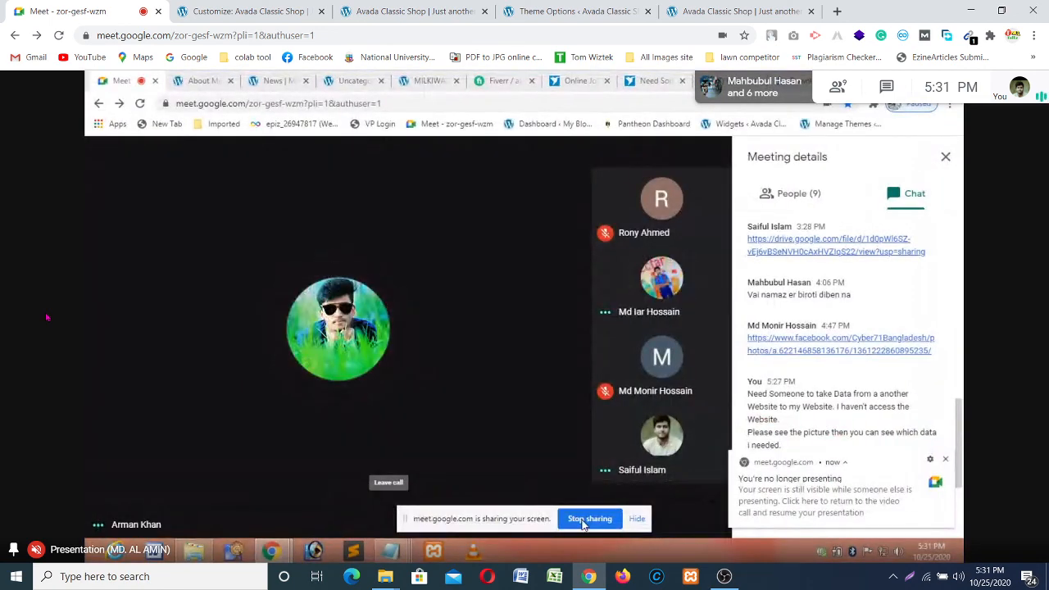
Step: Stop sharing your screen from the Chrome sharing bar
left_click(588, 518)
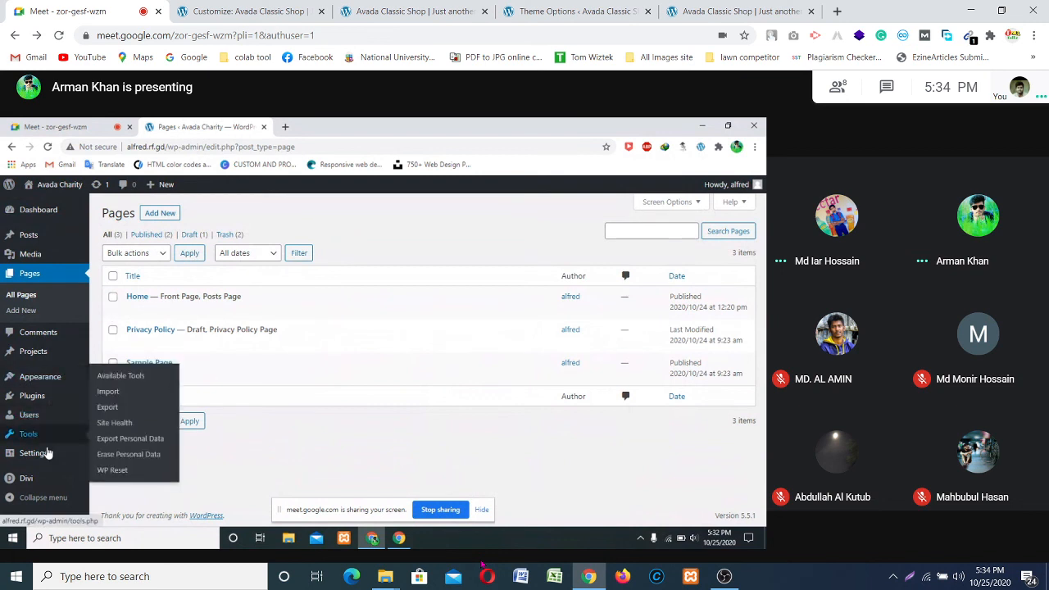
Step: Set the Reading Settings posts page to — Select —, save, and visit the live site
mouse_move(49, 453)
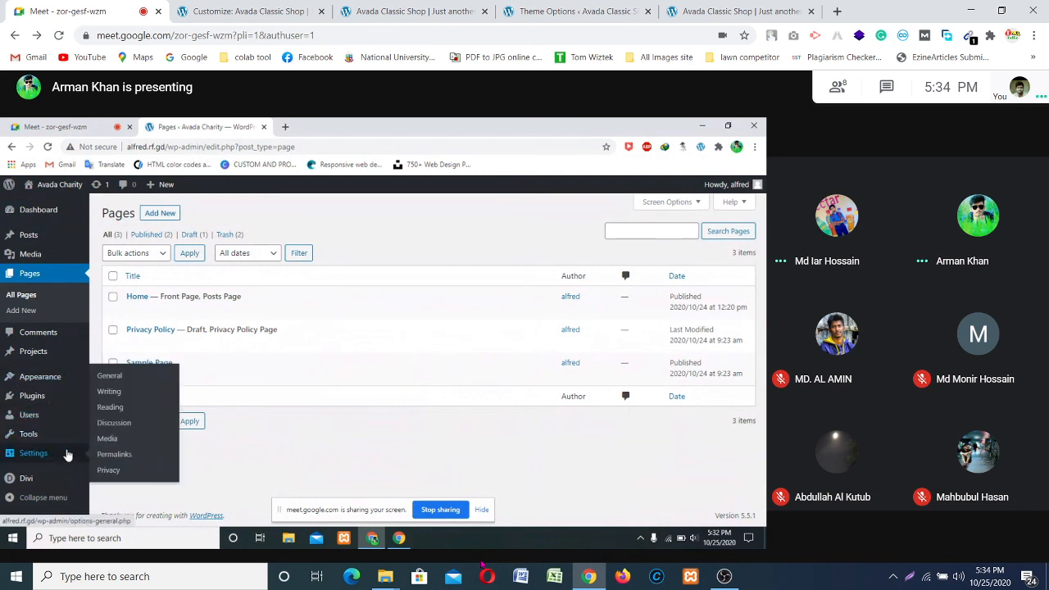
left_click(124, 410)
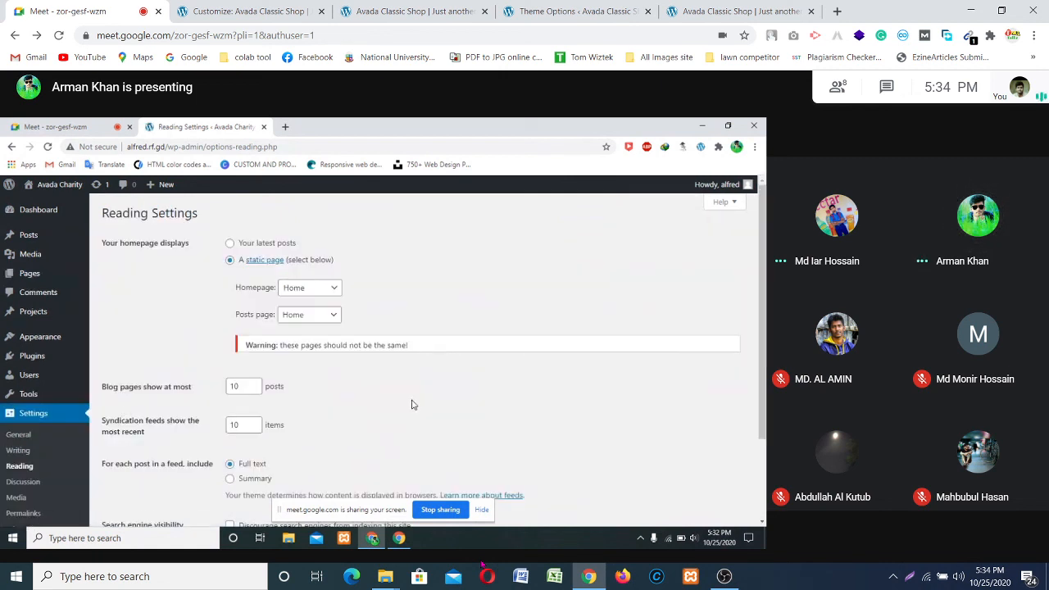
left_click(334, 317)
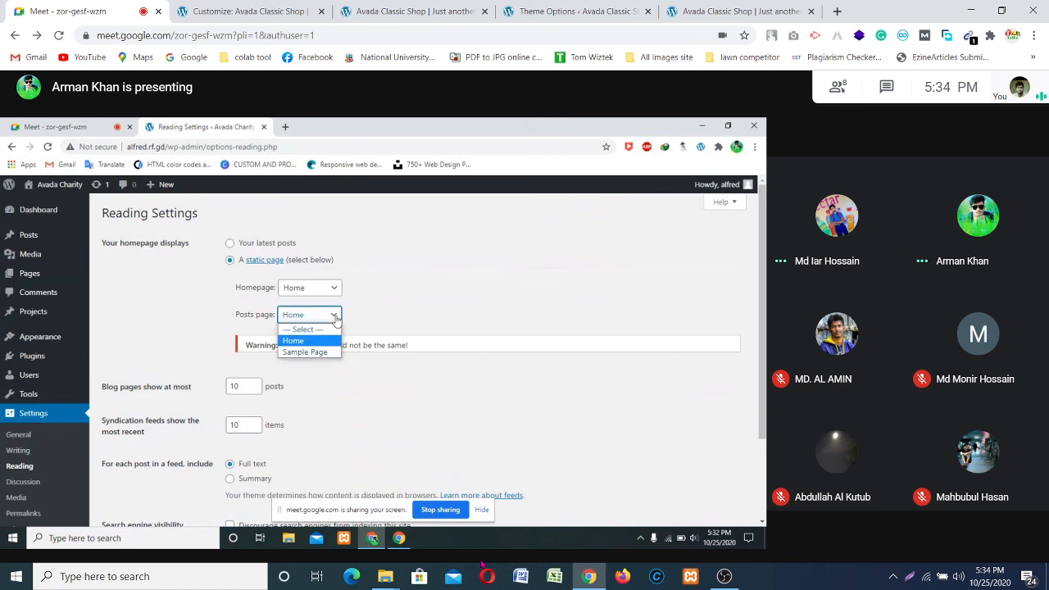
left_click(315, 330)
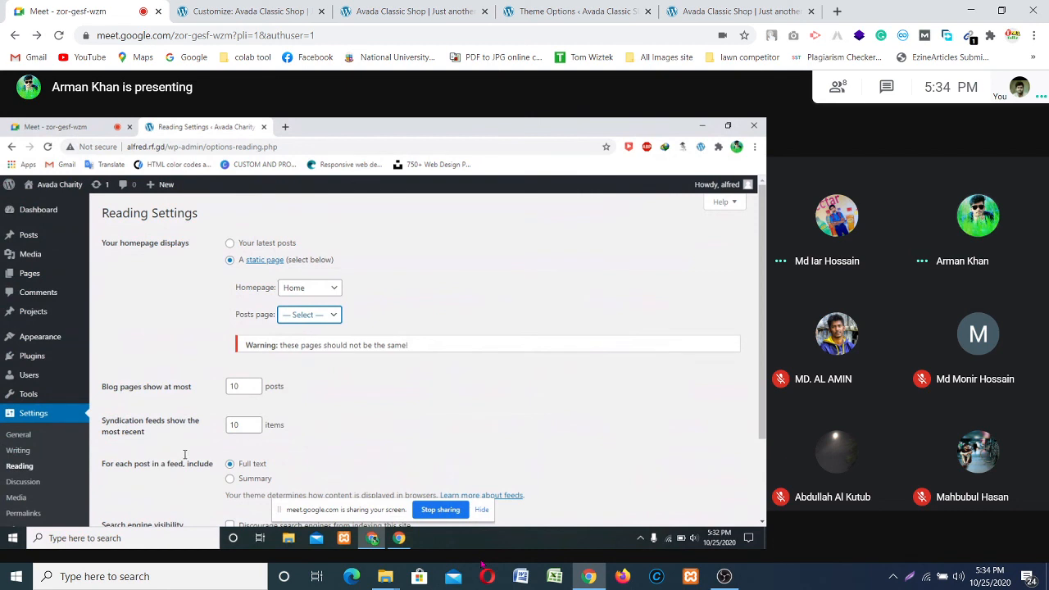
scroll(184, 454, "down", 3)
left_click(129, 468)
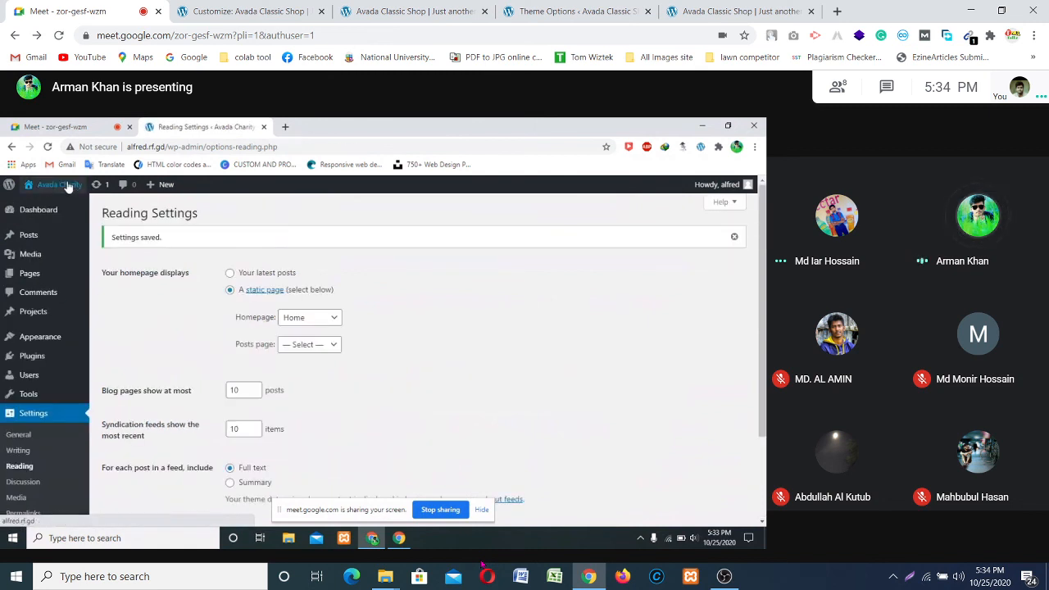
mouse_move(56, 185)
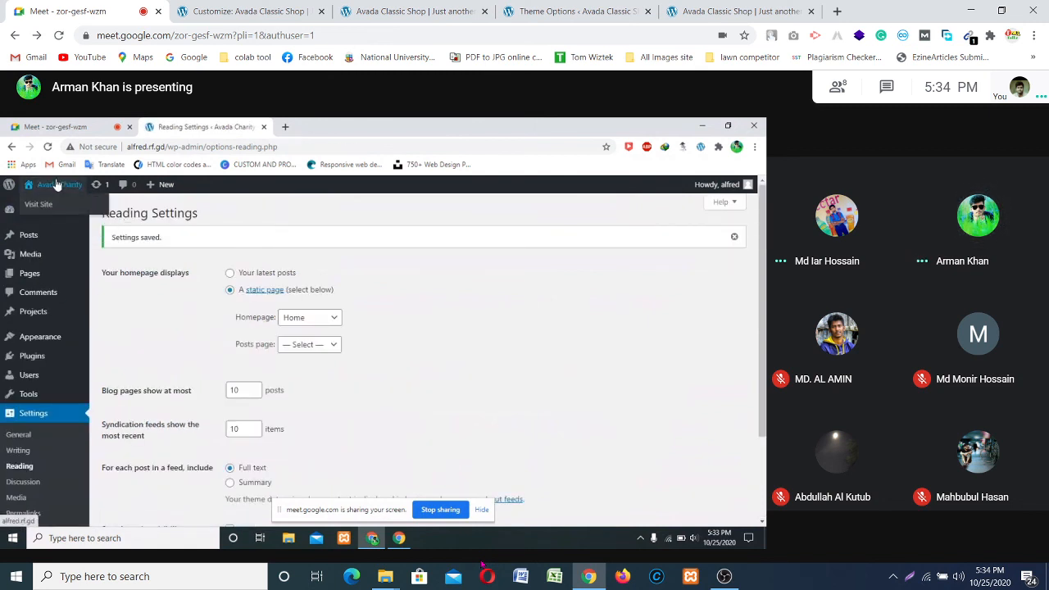
left_click(56, 206)
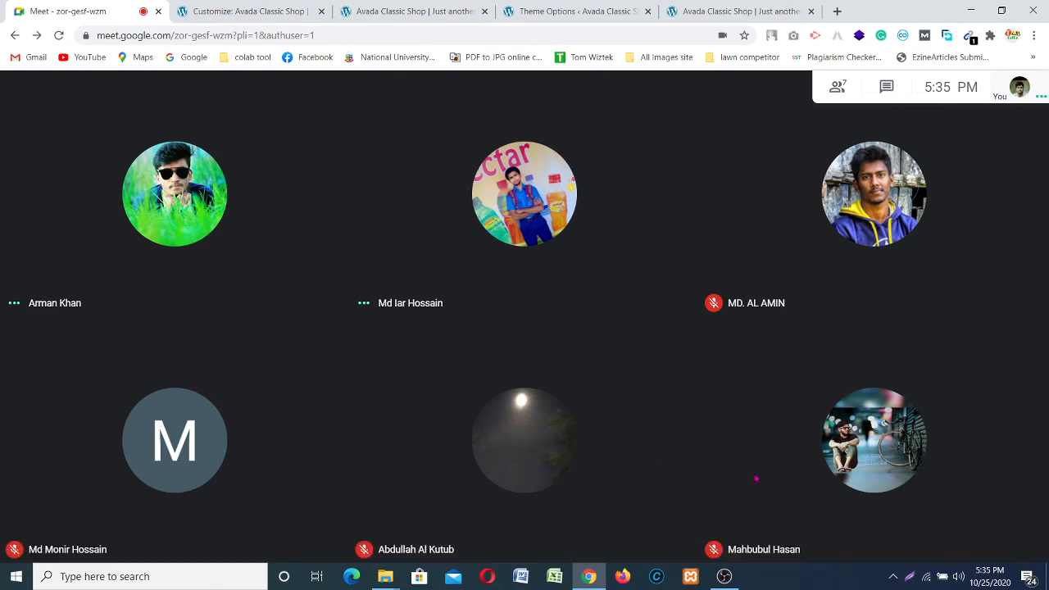
Step: Bring the OBS Studio window to the front from the taskbar
left_click(724, 576)
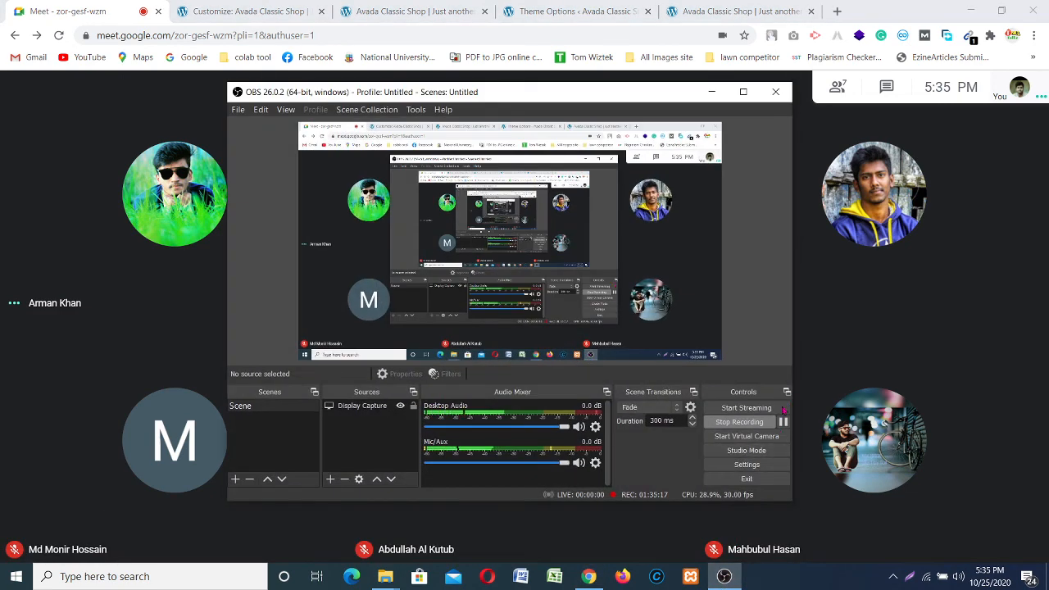